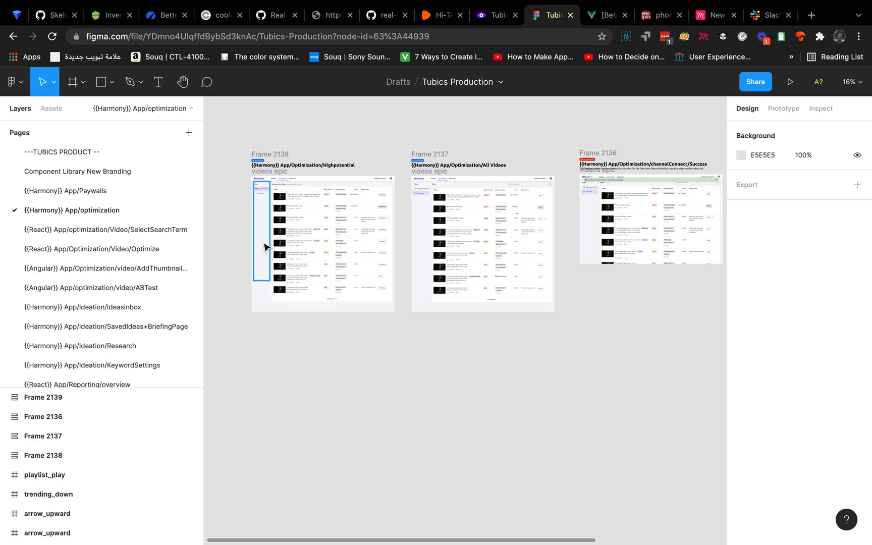
- Examine the High potential videos screen, including its side navigation and video table, in the Optimization designs
scroll(277, 248, "up", 2)
key("super+backslash")
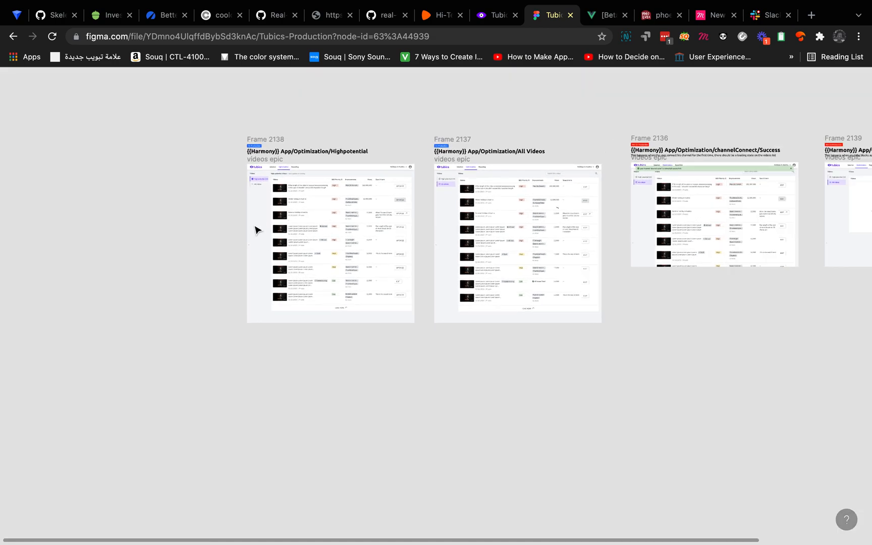
scroll(273, 174, "up", 3)
scroll(334, 209, "down", 1)
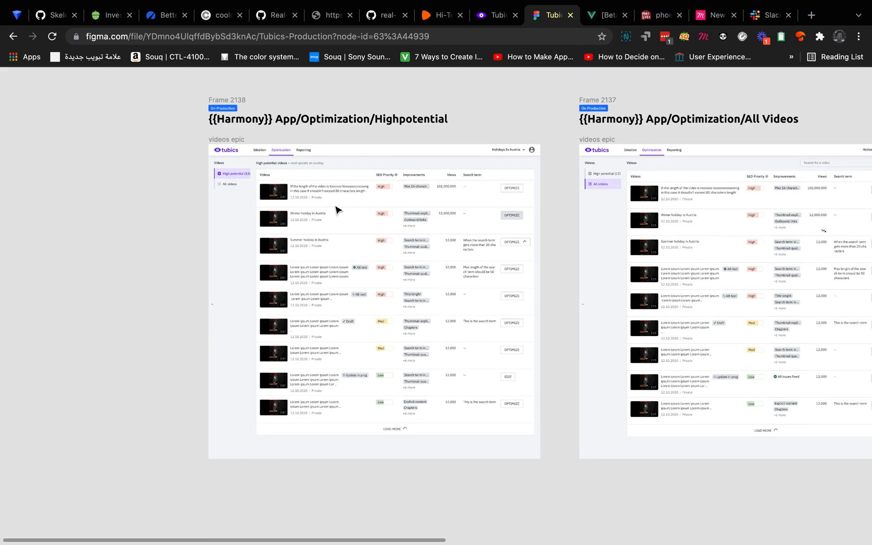
scroll(360, 174, "up", 3)
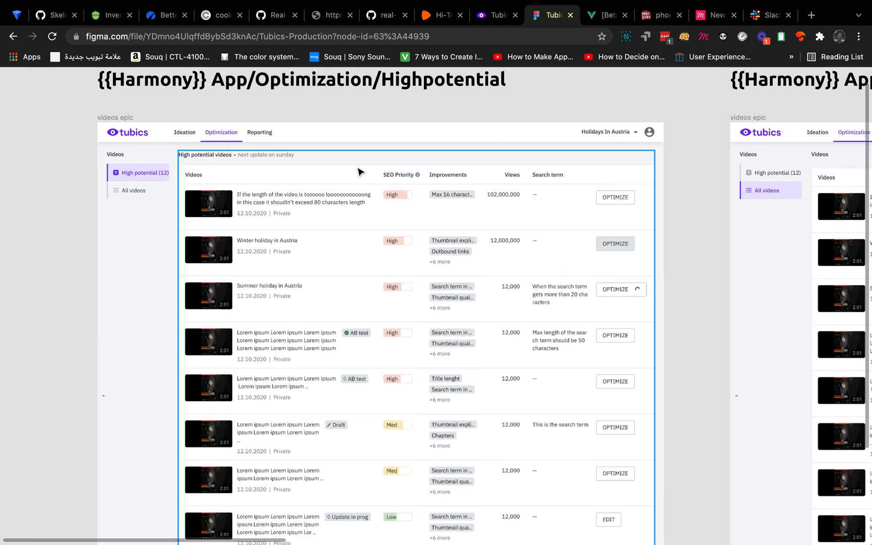
scroll(358, 172, "down", 3)
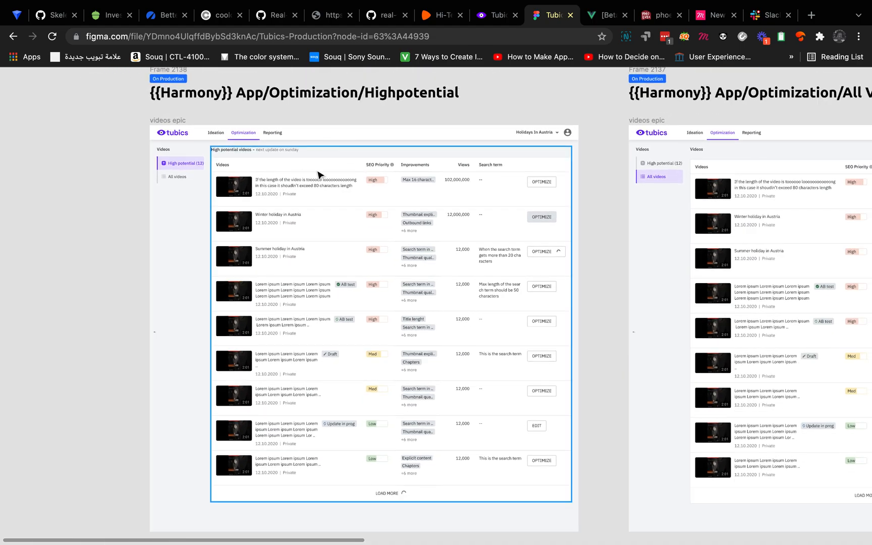
scroll(259, 159, "right", 2)
scroll(259, 159, "down", 1)
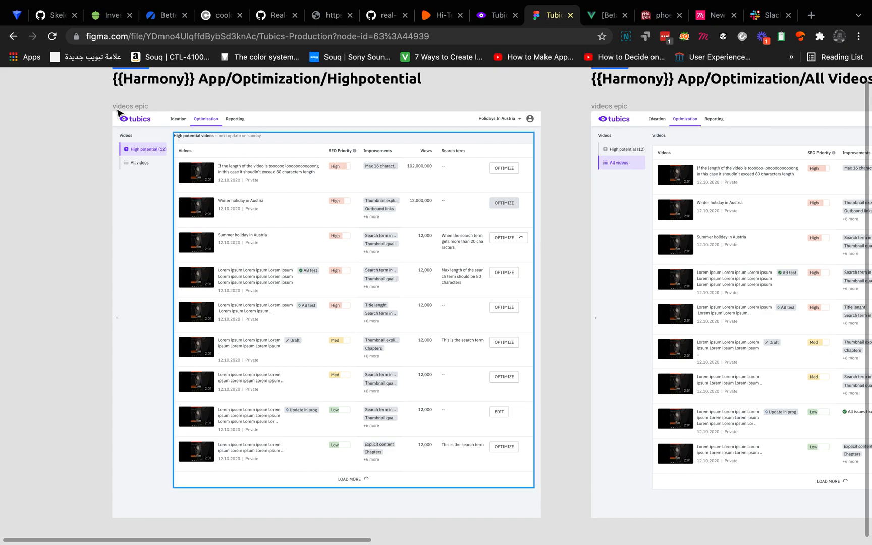
scroll(155, 103, "up", 2)
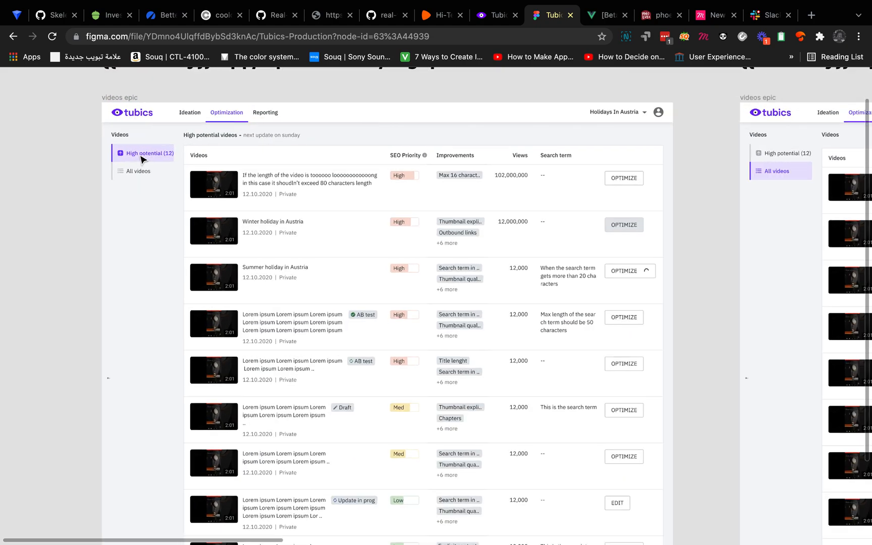
scroll(145, 160, "up", 2)
scroll(140, 177, "down", 2)
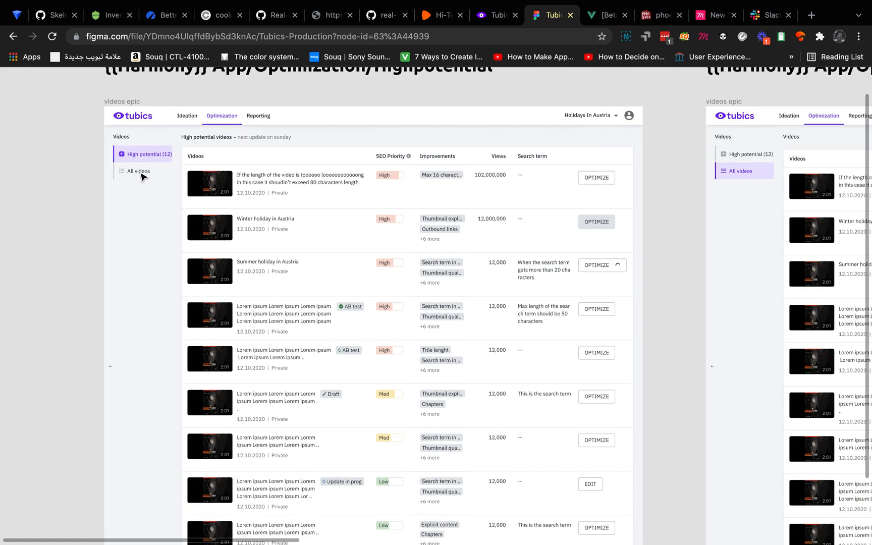
scroll(141, 176, "down", 2)
scroll(142, 177, "right", 2)
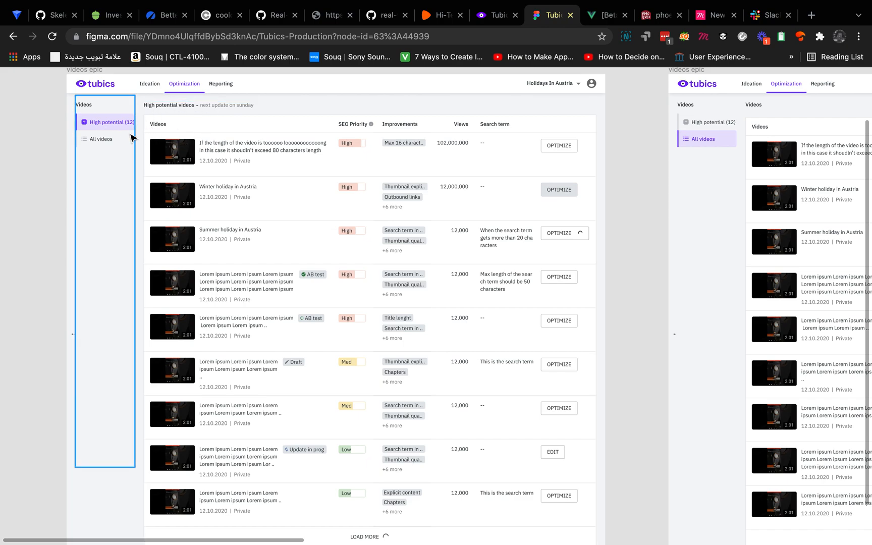
- Switch to the split view of Google Chrome and Notes and start a new plain paragraph below the note's dashed list
key("ctrl+Left")
key("ctrl+Up")
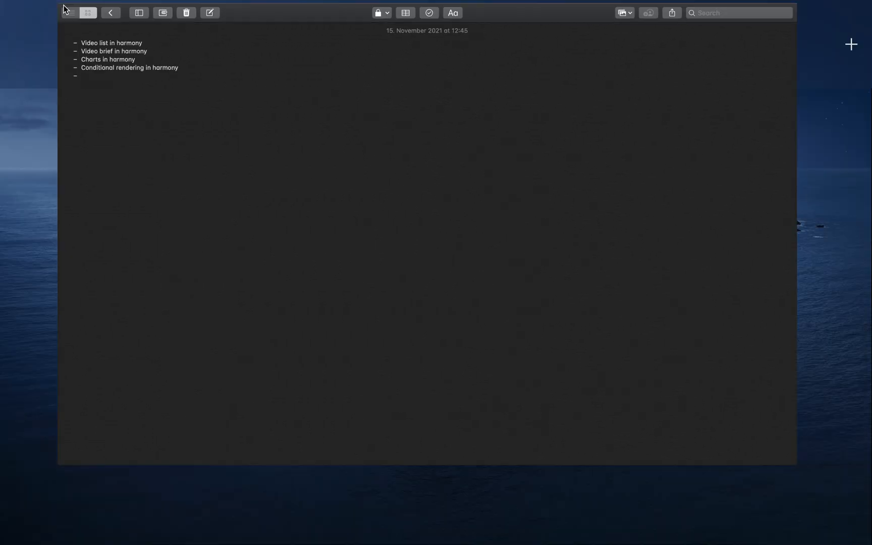
left_click_drag(368, 37, 418, 48)
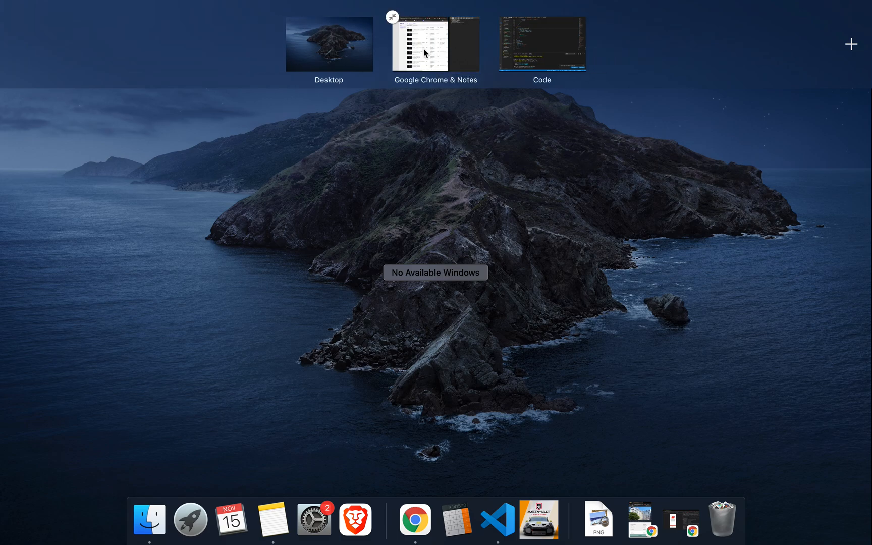
left_click(423, 49)
key("Return")
key("Return")
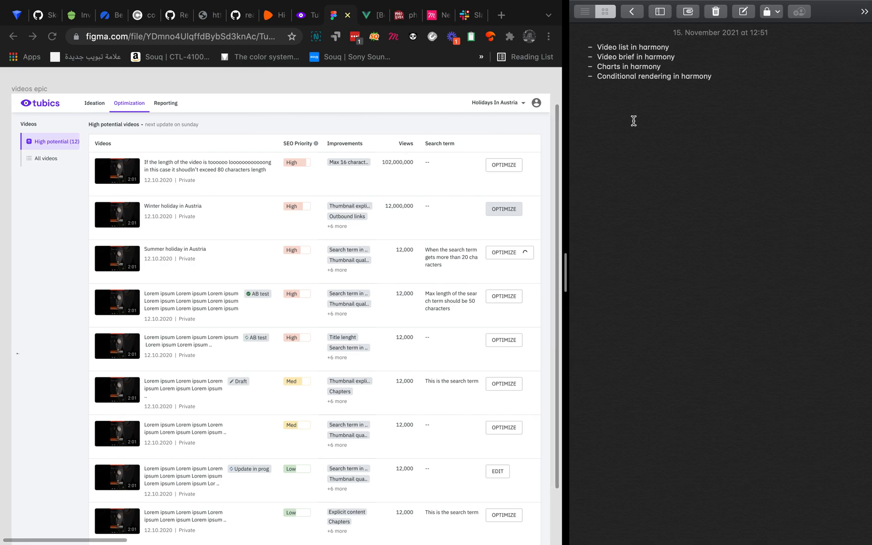
scroll(382, 113, "down", 2)
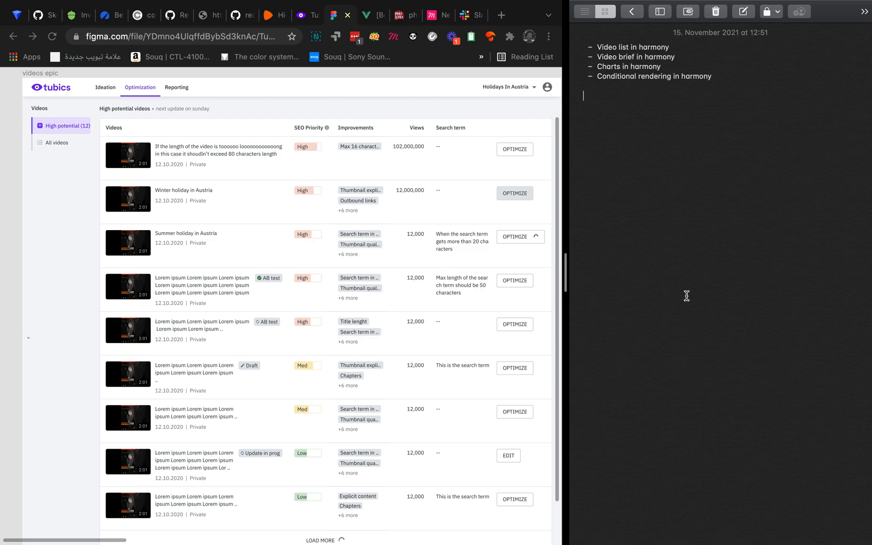
- Write the outline entry "Body" below the dashed list, with "Side Nav" indented beneath it
type("Bod")
type("Nav")
key("BackSpace")
key("BackSpace")
type("Side Nac")
key("BackSpace")
- Add the entries "Title" and "1st tab" indented beneath Side Nav
type("title")
key("Return")
type("st tb")
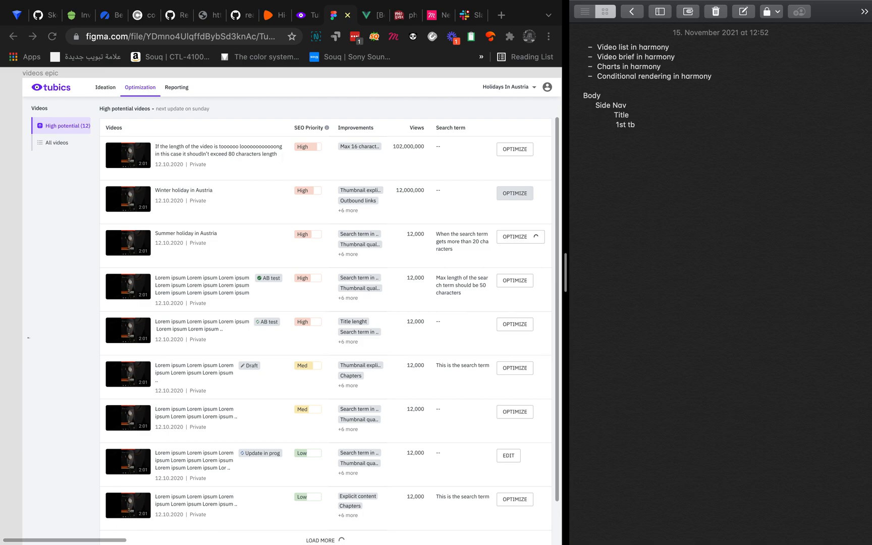
key("BackSpace")
type("ab")
- Duplicate the "1st tab" line directly below itself and change the copy to "2nd tab"
left_click_drag(661, 130, 547, 130)
key("super+c")
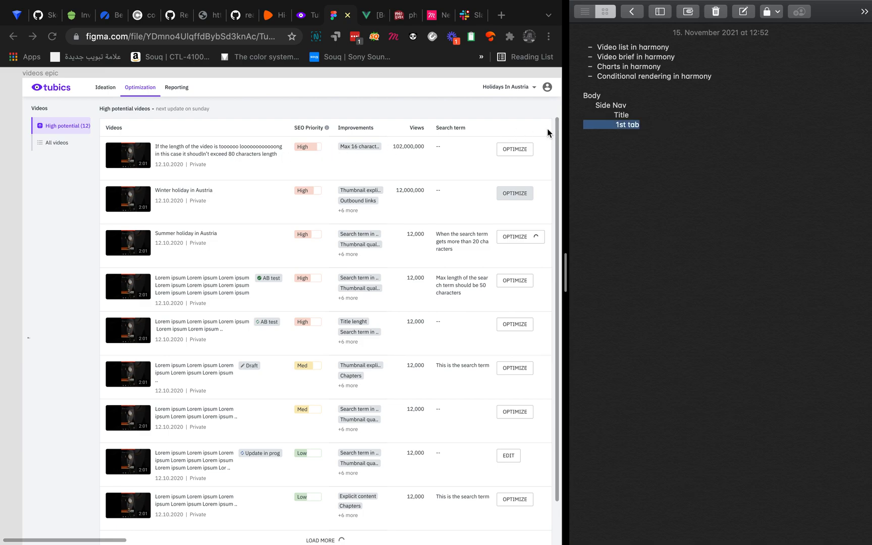
key("Right")
key("Return")
key("super+v")
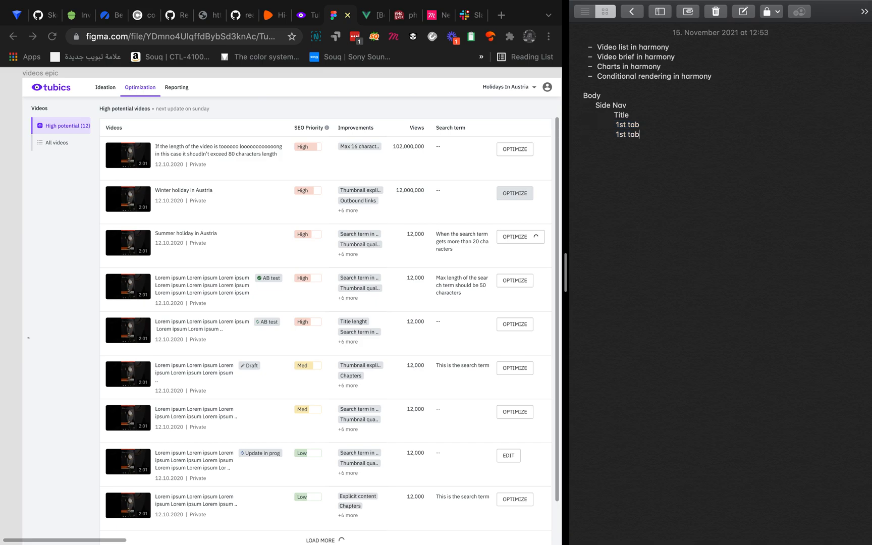
left_click(619, 134)
key("BackSpace")
type("2nd")
key("Right")
key("Right")
key("BackSpace")
key("BackSpace")
- Label the first tab "High potential" and the second tab "All videos"
left_click(658, 122)
type("High potential")
left_click(660, 135)
type("All videos")
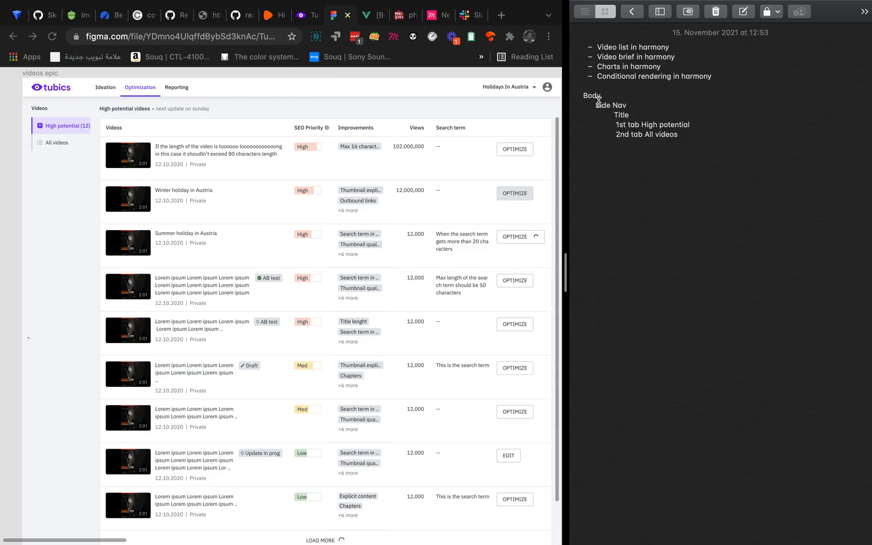
- Number the Body heading "1." and the Side Nav heading "1.1."
left_click_drag(584, 96, 601, 96)
left_click(596, 103)
left_click(583, 95)
type("1.")
left_click(595, 105)
type("1.1.")
left_click(615, 115)
left_click(613, 124)
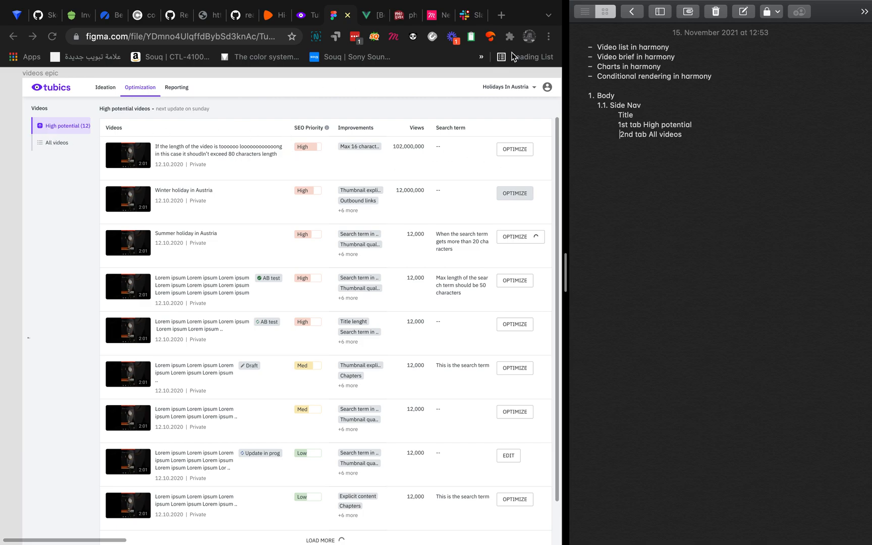
- Duplicate the whole 1.1. Side Nav block with its three sub-entries directly below itself
left_click_drag(705, 136, 573, 101)
key("ctrl+c")
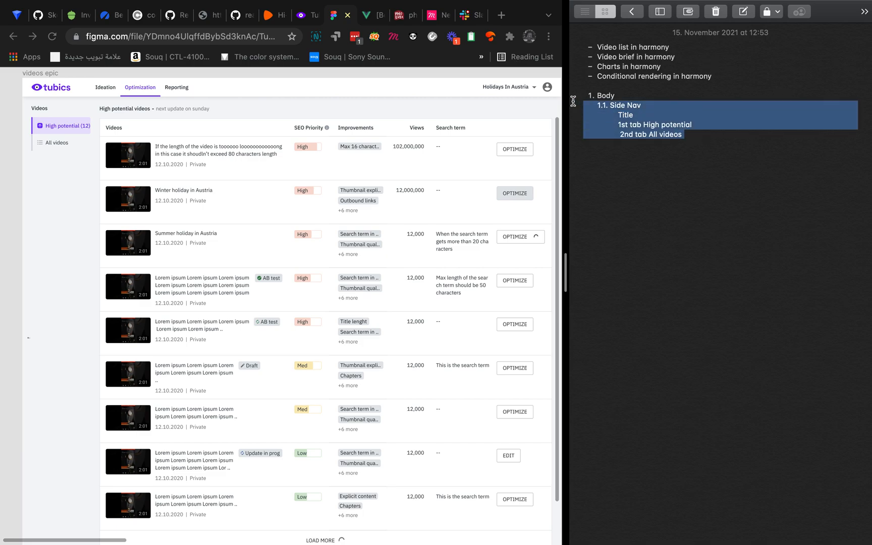
left_click(715, 140)
key("Return")
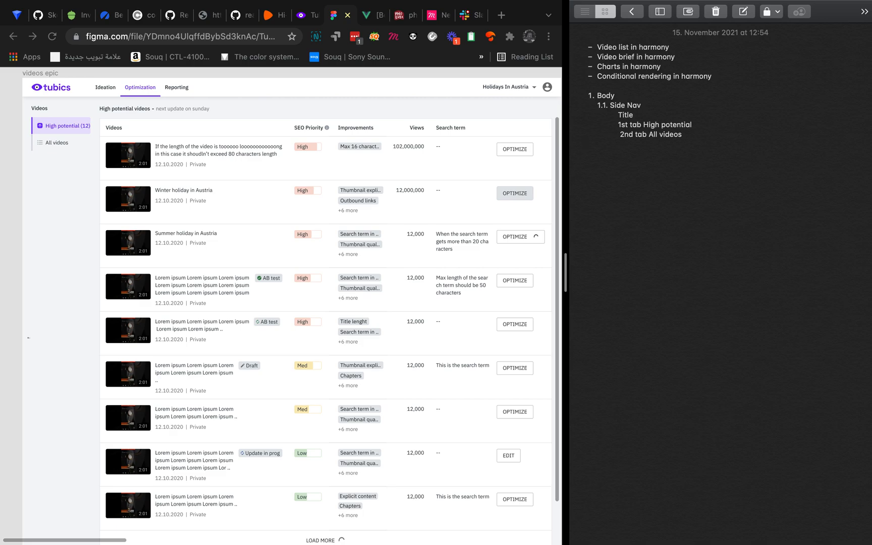
key("ctrl+v")
- Change the heading of the copied block to "1.2. Table itself"
left_click(605, 143)
key("BackSpace")
type("2")
left_click_drag(645, 144, 607, 144)
type("T")
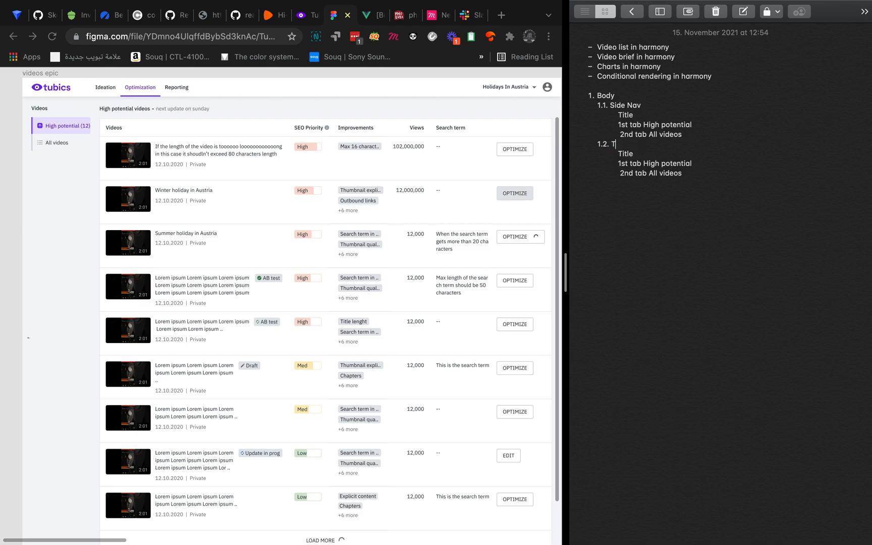
type("able itself")
- Replace the two copied tab lines under Table itself with the single entry "Table Body"
double_click(627, 154)
left_click_drag(691, 173, 618, 163)
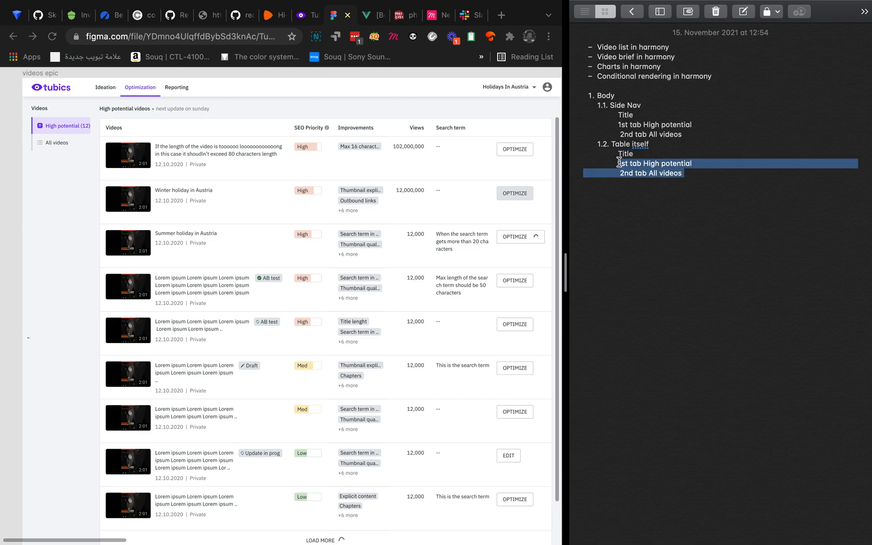
type("Table Body")
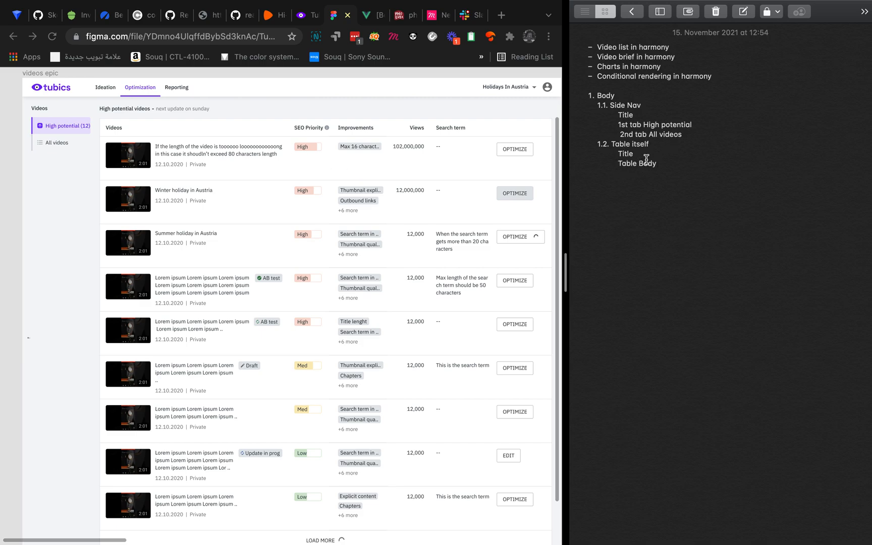
- Duplicate the Table Body entry and rename the upper one "Table Header"
key("Return")
left_click_drag(681, 162, 576, 165)
key("cmd+c")
key("Down")
key("cmd+v")
key("Return")
key("Up")
double_click(648, 165)
type("Header")
- Paste a Table Body line beneath Table Header and indent it one level deeper
double_click(649, 180)
left_click(680, 178)
left_click(672, 162)
key("Return")
key("super+v")
left_click(624, 174)
type(".")
key("BackSpace")
key("BackSpace")
left_click_drag(694, 176, 641, 176)
- Copy the indented Table Body line and paste it six times on consecutive lines beneath it
left_click_drag(703, 171, 533, 181)
key("super+c")
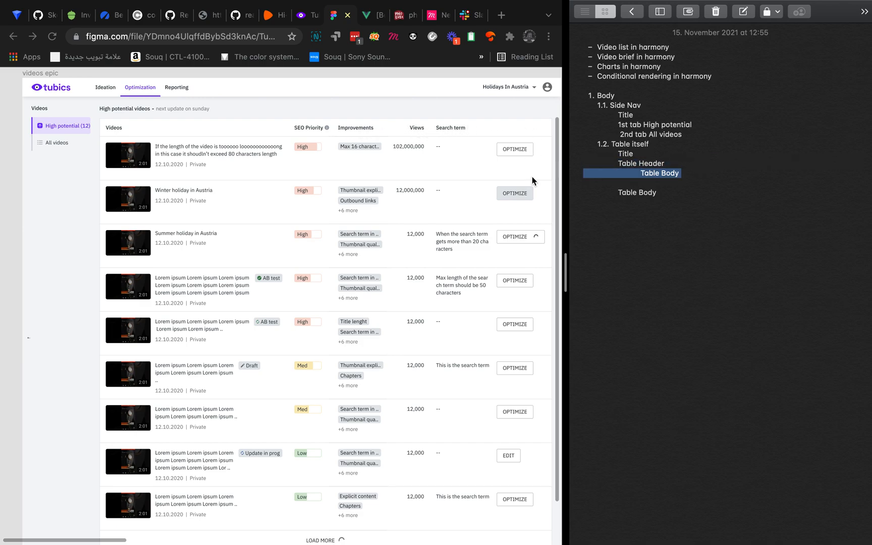
left_click(681, 173)
key("Return")
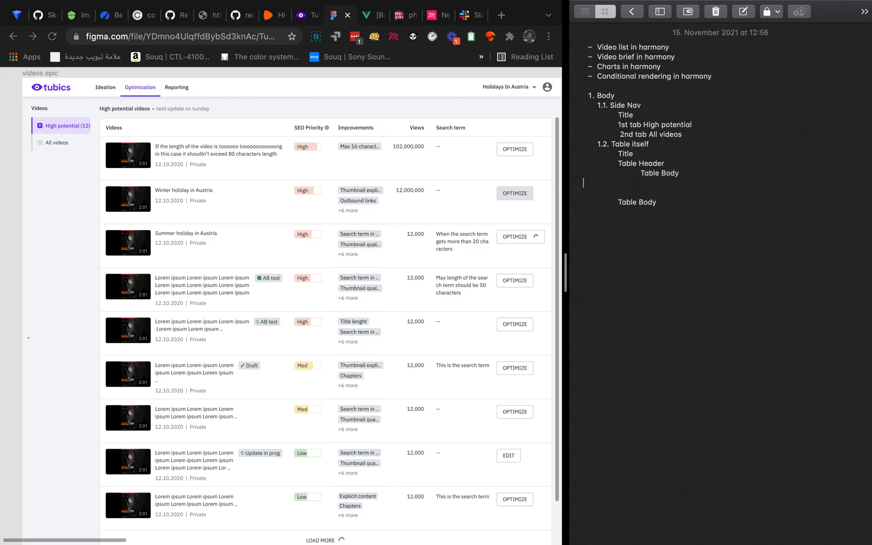
key("super+v")
key("Return")
key("super+v")
key("Return")
key("super+v")
key("Return")
key("super+v")
key("Return")
key("super+v")
key("Return")
key("super+v")
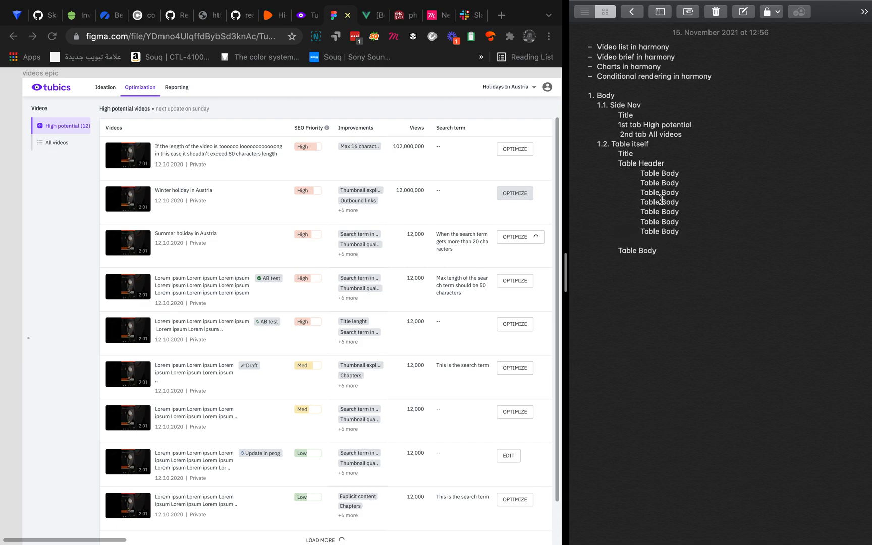
- Delete the last indented Table Body line and the empty line that follows it
left_click_drag(686, 224, 598, 235)
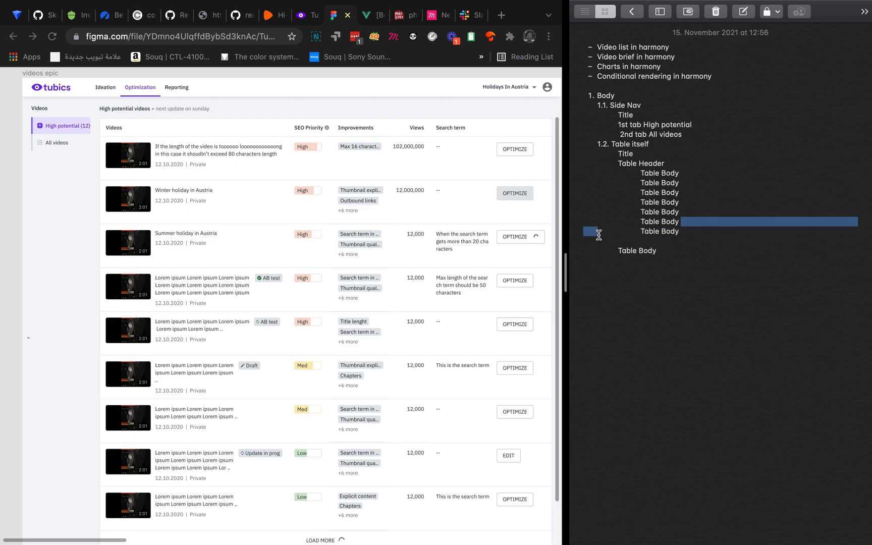
left_click(704, 238)
left_click_drag(682, 237, 568, 236)
left_click(684, 226)
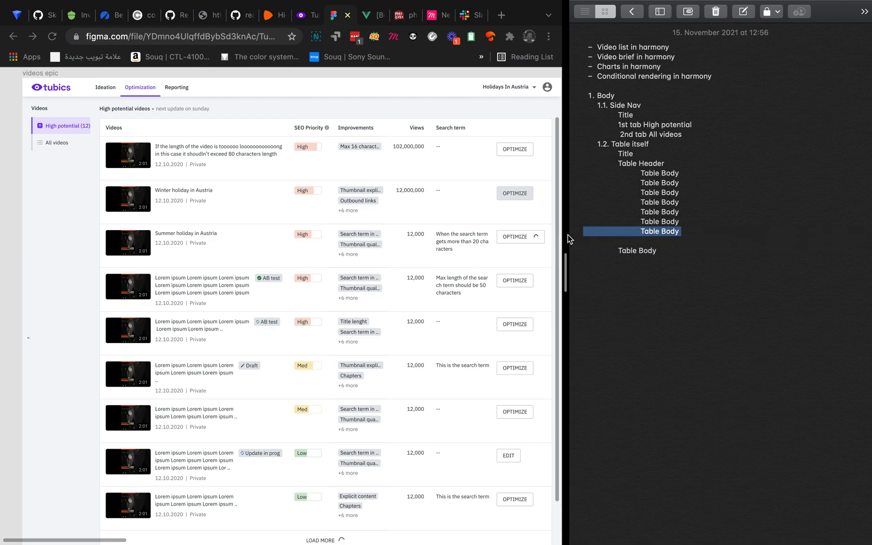
key("BackSpace")
key("BackSpace")
key("BackSpace")
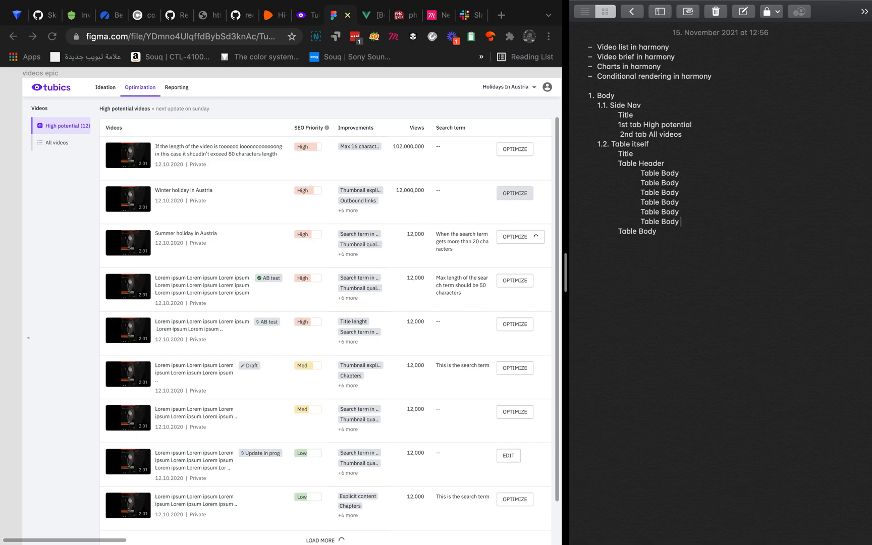
- Replace the first two placeholder lines under Table Header with "Col1: Video" and "Col2: SEO Prior's"
left_click(655, 243)
left_click(662, 232)
triple_click(675, 173)
type("Col1: Video")
left_click_drag(681, 183, 640, 183)
type("Col1")
key("BackSpace")
type("2:")
type("SEO PRio")
left_click(714, 228)
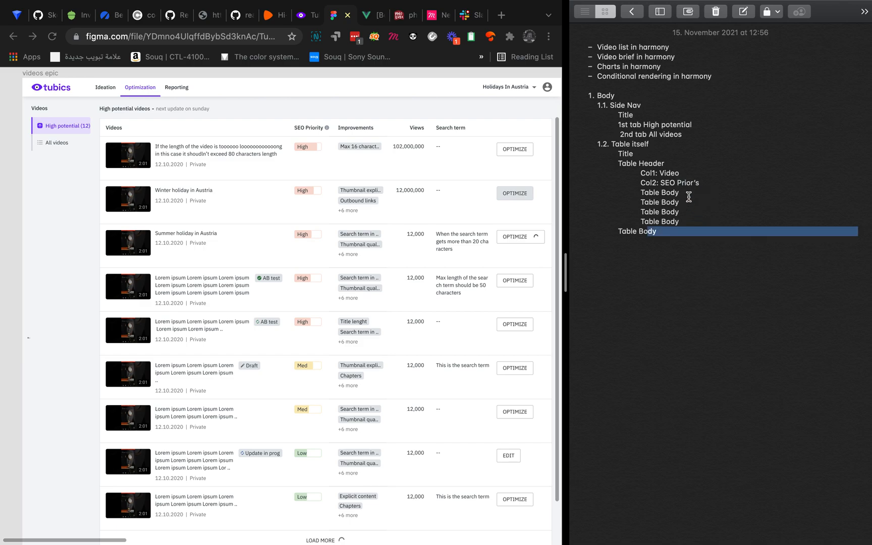
- Replace the third placeholder line under Table Header with "Col3: Improvements"
left_click_drag(689, 196, 643, 193)
type("Co")
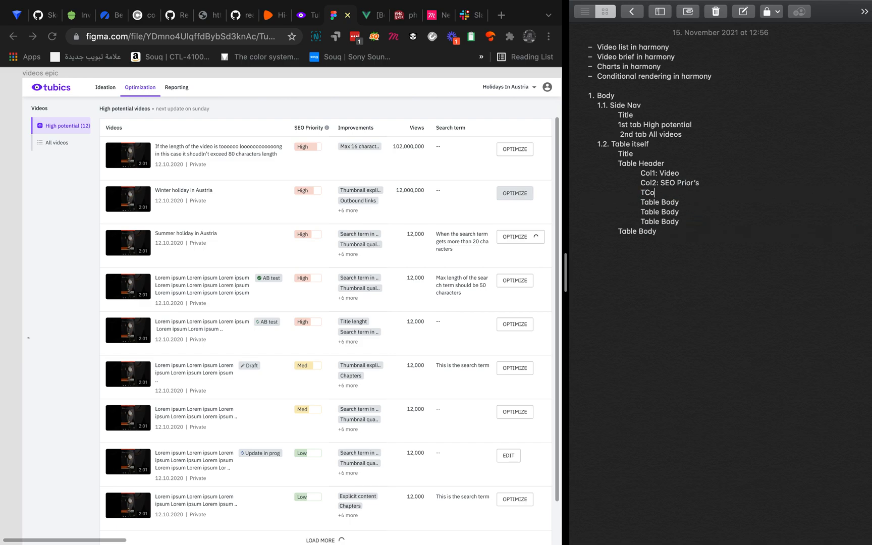
key("BackSpace")
key("BackSpace")
key("BackSpace")
type("Col3: Improvements")
- Replace the fourth and fifth placeholder lines with "Col4: Views" and "Col5: Search term"
left_click_drag(682, 202, 641, 204)
type("Col4")
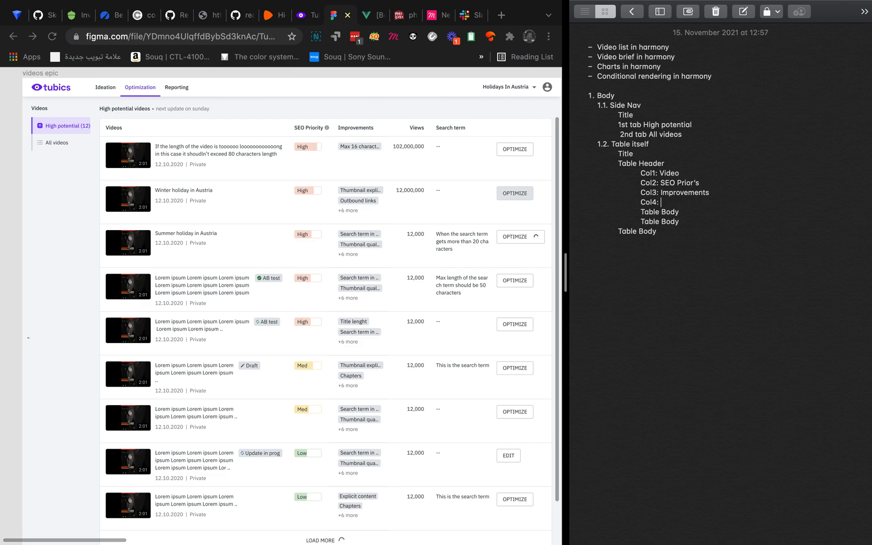
type(": Views")
left_click_drag(682, 214, 641, 215)
type("Col5: ST")
key("BackSpace")
type("earch tr")
type("rm")
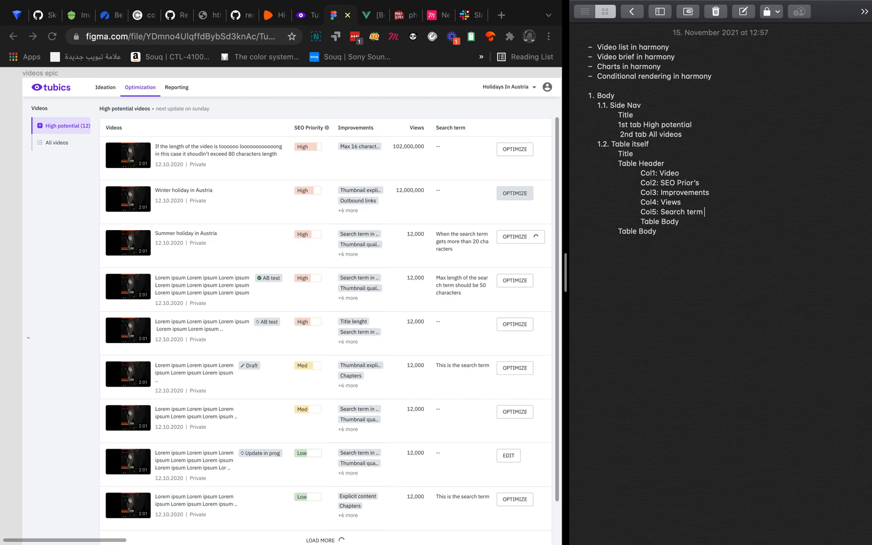
- Replace the last placeholder line under Table Header with "Col6: CTAs"
left_click_drag(682, 223, 640, 224)
type("Col6")
type(":")
type(" Buttons")
key("BackSpace")
key("BackSpace")
key("BackSpace")
key("BackSpace")
key("BackSpace")
key("BackSpace")
type("CTA")
- Copy the six column lines, Col1 to Col6, from Table Header and paste them beneath Table Body
left_click(673, 228)
left_click(637, 234)
key("Return")
key("BackSpace")
left_click_drag(682, 222, 576, 172)
key("super+c")
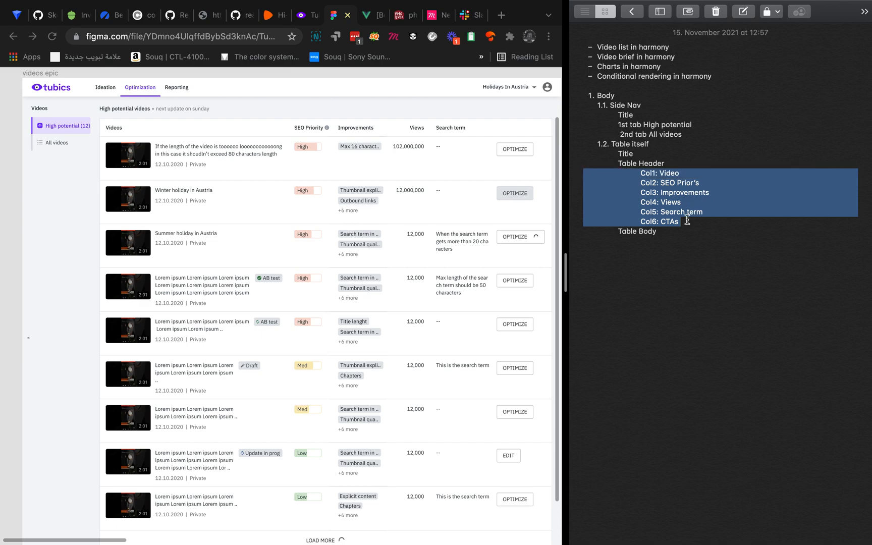
left_click(662, 236)
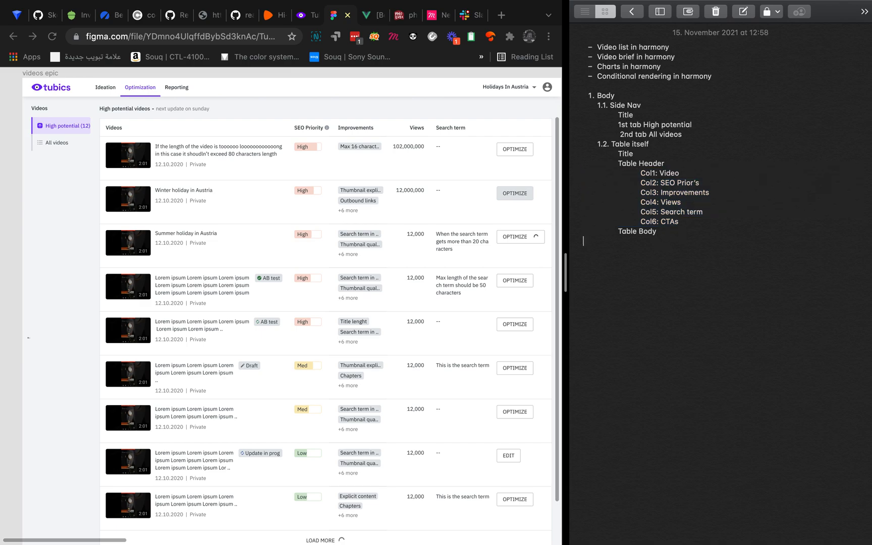
key("super+v")
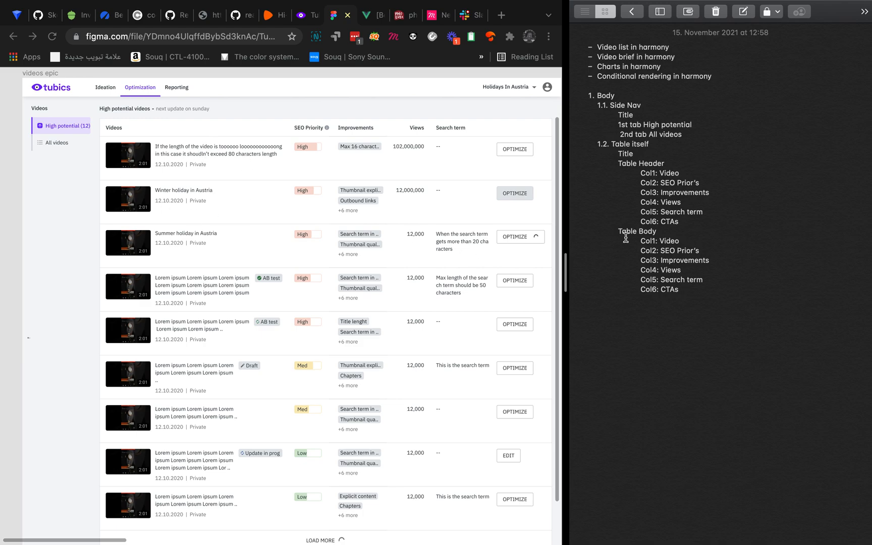
- Duplicate the "Col1: Video" line directly beneath itself under Table Body and indent the copy one level deeper
left_click(705, 242)
key("Return")
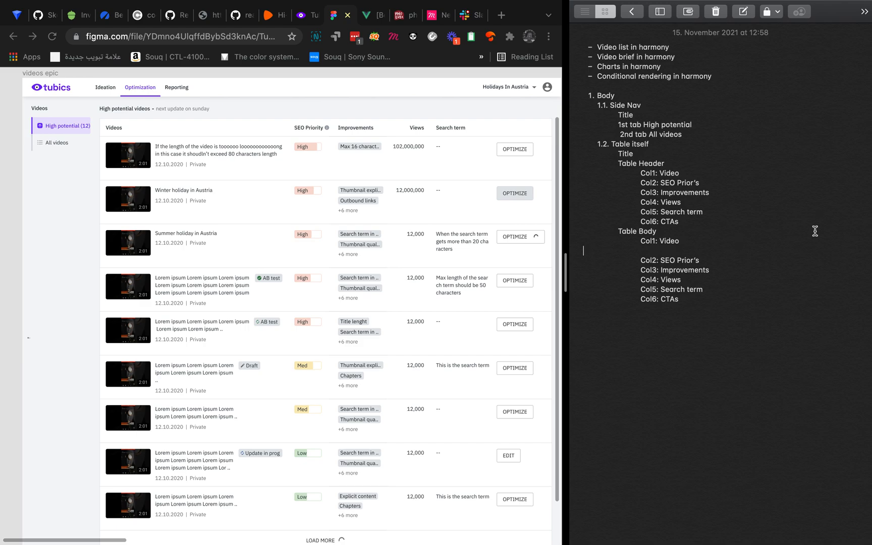
left_click_drag(698, 237, 574, 243)
key("cmd+c")
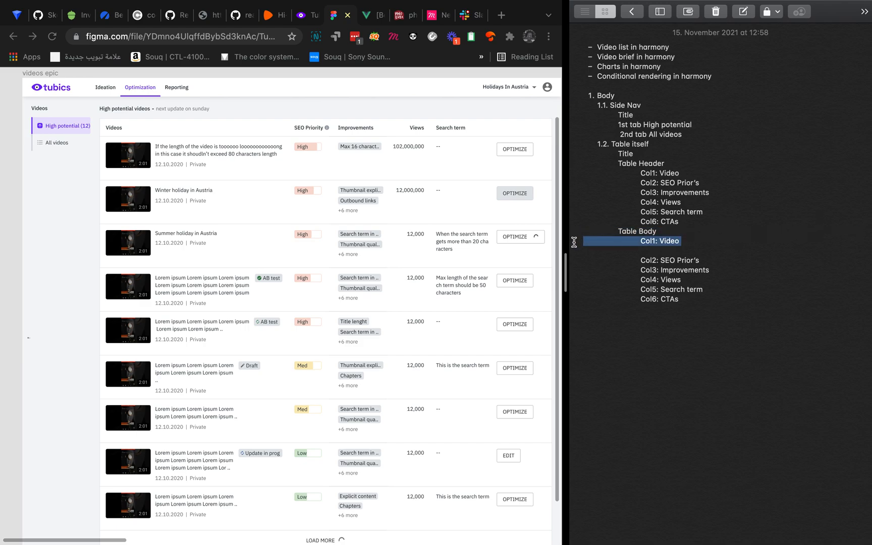
left_click(697, 242)
key("Return")
key("cmd+v")
key("super+Left")
key("Tab")
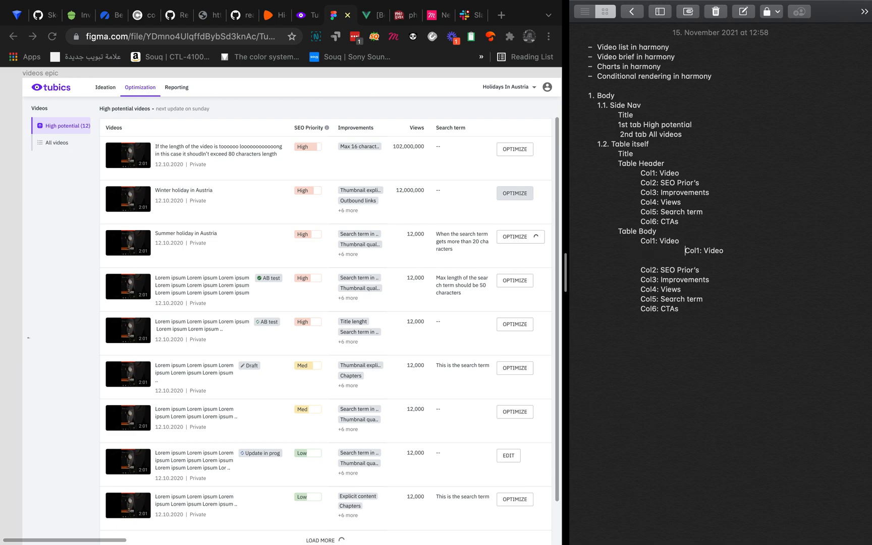
key("shift+super+Right")
key("Left")
key("Tab")
- Replace the text of the indented copy under Col1 with "Data1: Video thumbnail"
left_click_drag(723, 251, 667, 252)
type("S")
type("Data")
type("1: ")
type("Video")
type(" thumba")
key("BackSpace")
type("na")
- Copy the Data1 line beneath itself and change the copy to "Data2: Video title"
left_click_drag(749, 251, 564, 253)
key("super+c")
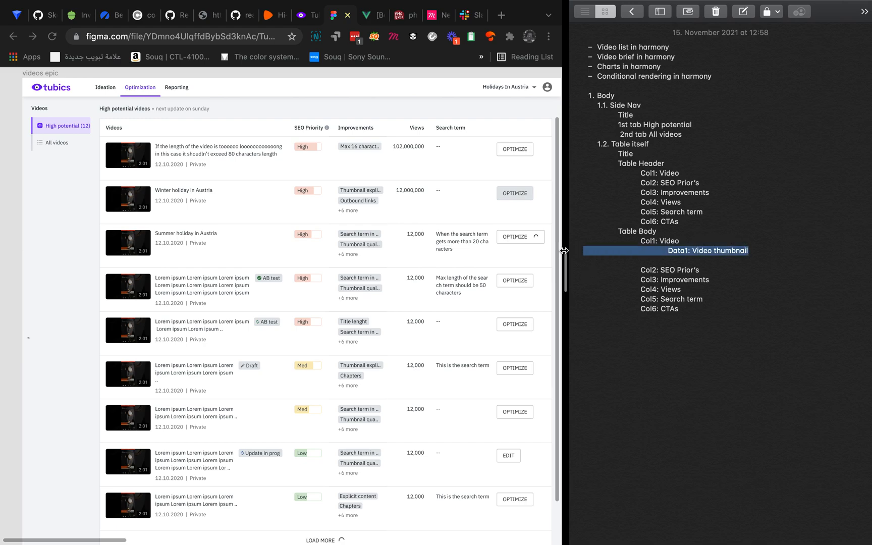
left_click(760, 257)
key("super+v")
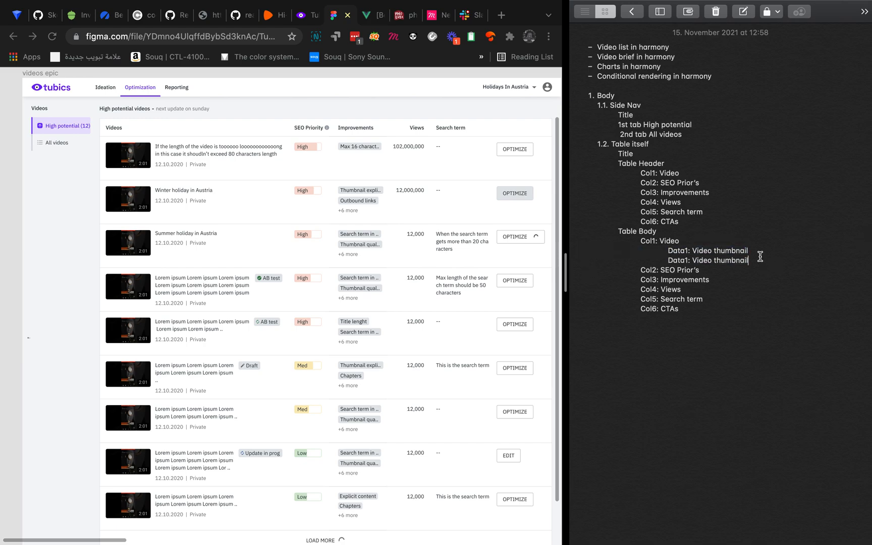
left_click(689, 261)
key("BackSpace")
type("2")
left_click_drag(754, 260, 694, 259)
type("Video title")
left_click(725, 271)
- Paste another data line beneath Data2 and change it to "Data3: Video date & video privacy"
left_click(734, 260)
key("Return")
key("super+v")
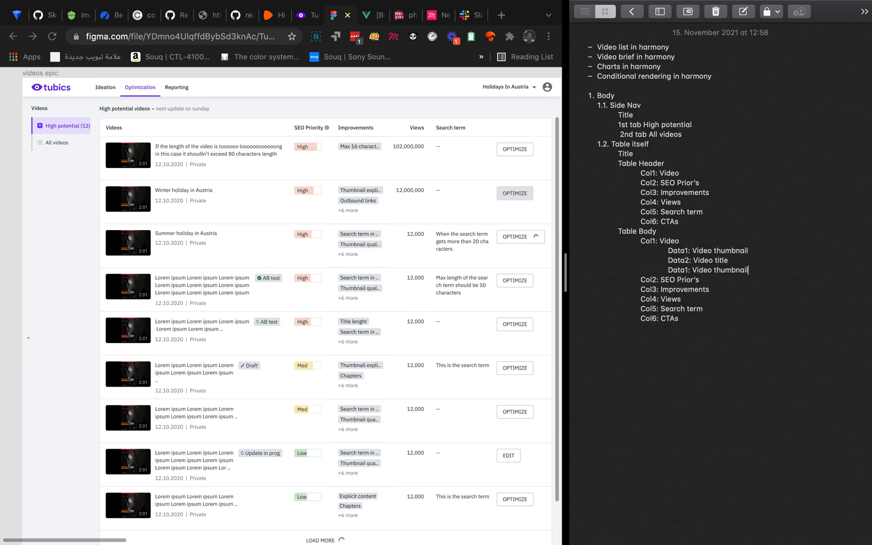
left_click(685, 269)
key("Right")
key("BackSpace")
type("3")
left_click_drag(761, 270, 716, 275)
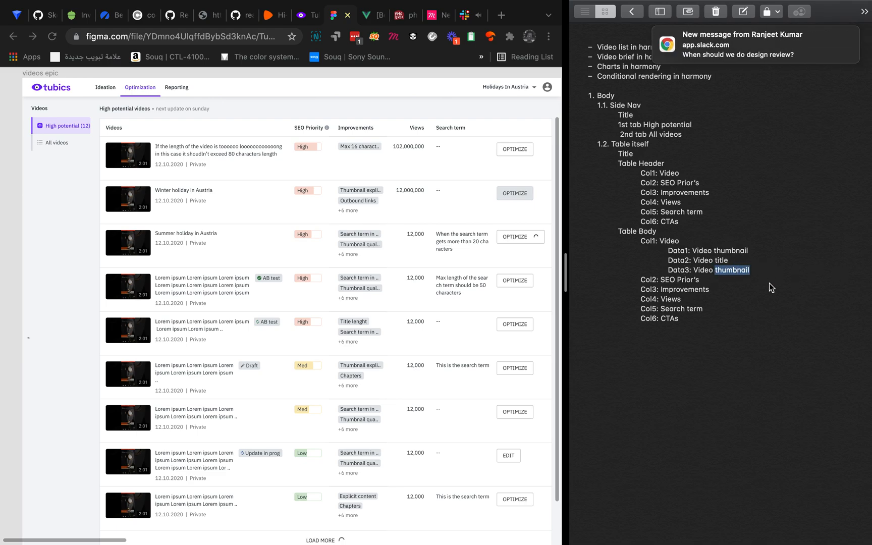
key("BackSpace")
type("date ")
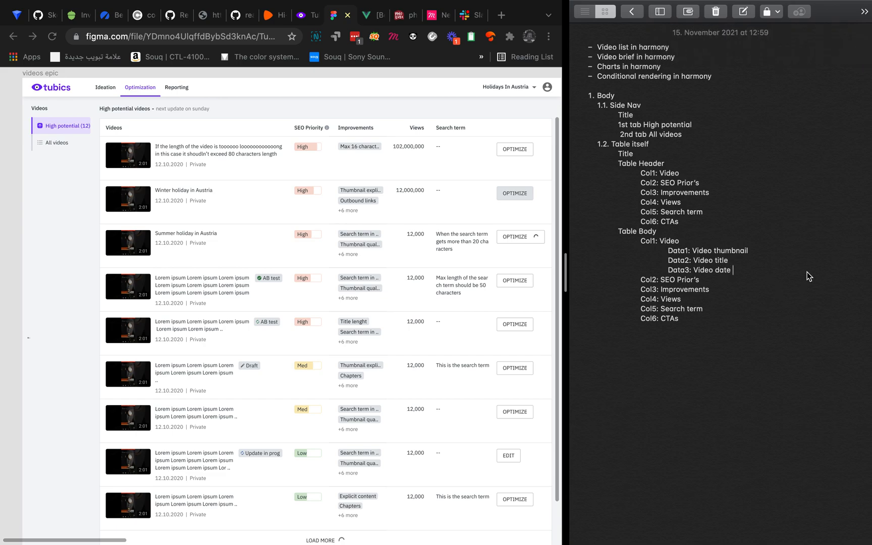
type("& video privacy")
- Paste the "Data1: Video thumbnail" line beneath "Col2: SEO Prior's" in Table Body and copy that line again
left_click(708, 273)
left_click(707, 279)
key("Return")
key("super+v")
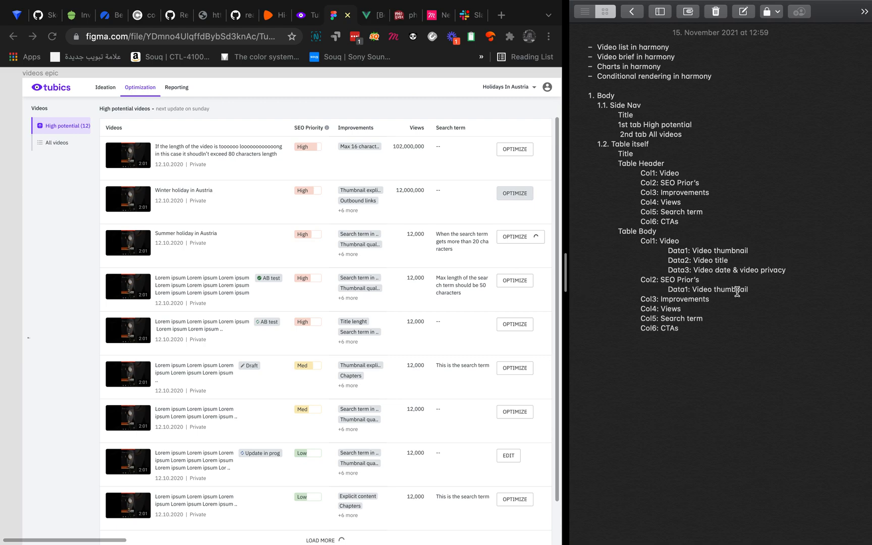
left_click_drag(750, 289, 568, 289)
key("super+c")
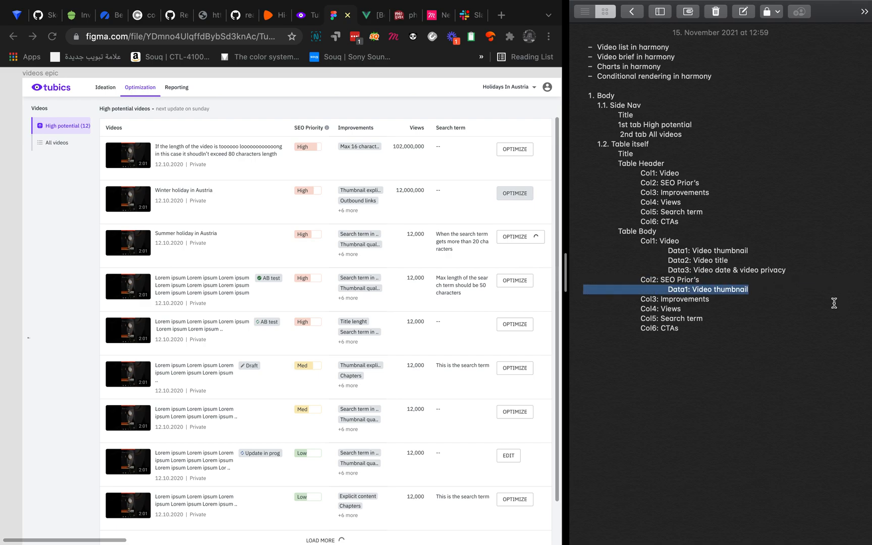
left_click(784, 297)
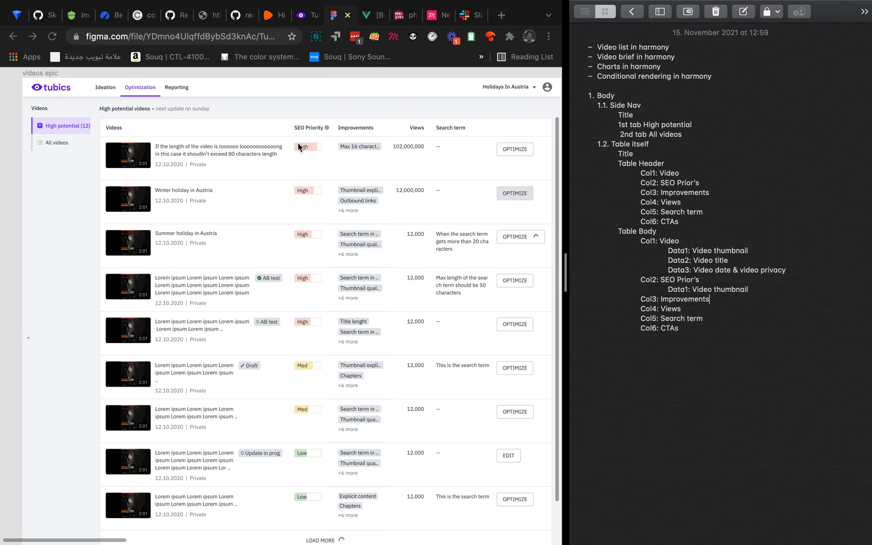
- Change the data line under Col2 to "Data1: SEO Priority (High, medium or low)", dismissing the voice assistant pop-up
left_click_drag(752, 289, 692, 288)
key("BackSpace")
type("SEO Priority (0")
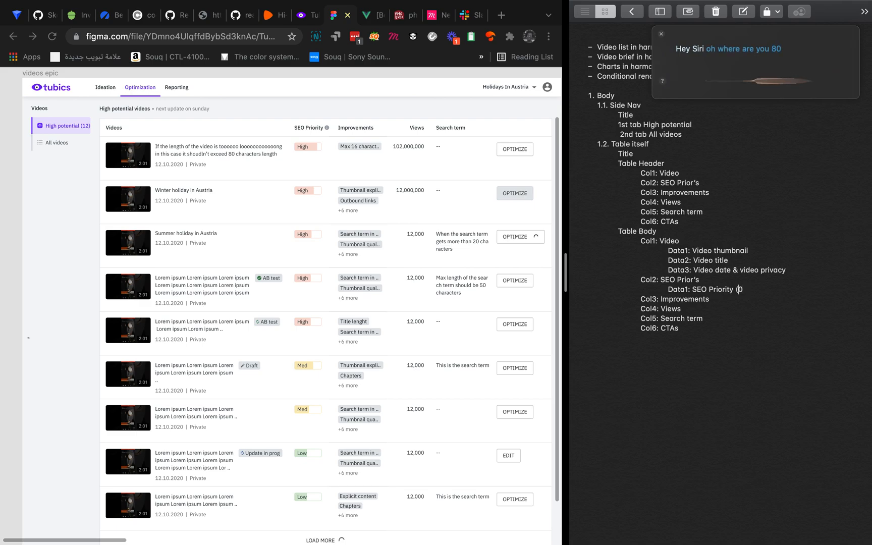
left_click(661, 32)
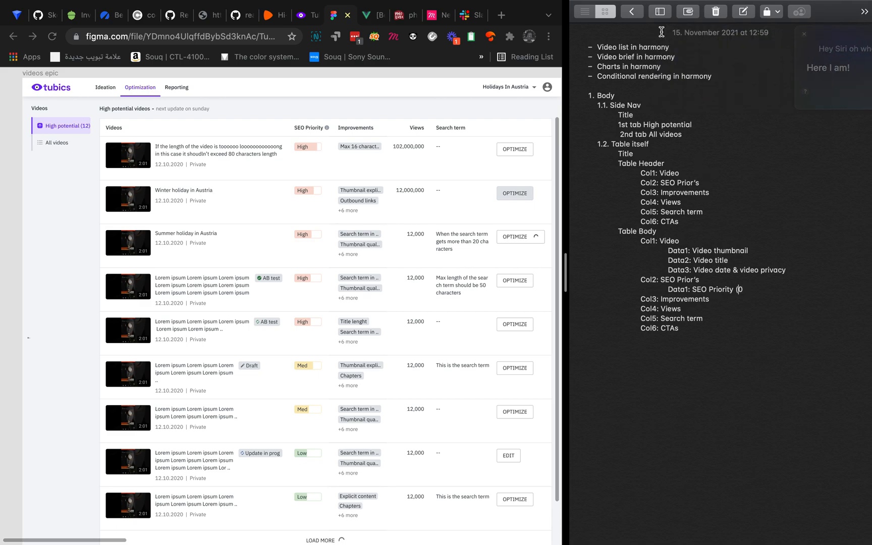
key("BackSpace")
type("Hig")
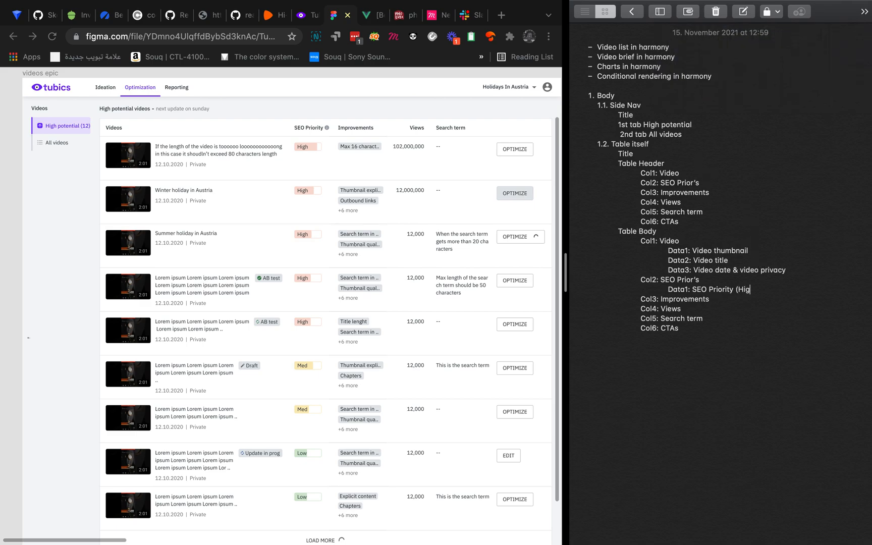
type("h o")
type(", medium ")
type("or low")
double_click(684, 289)
double_click(734, 284)
left_click(733, 290)
triple_click(733, 290)
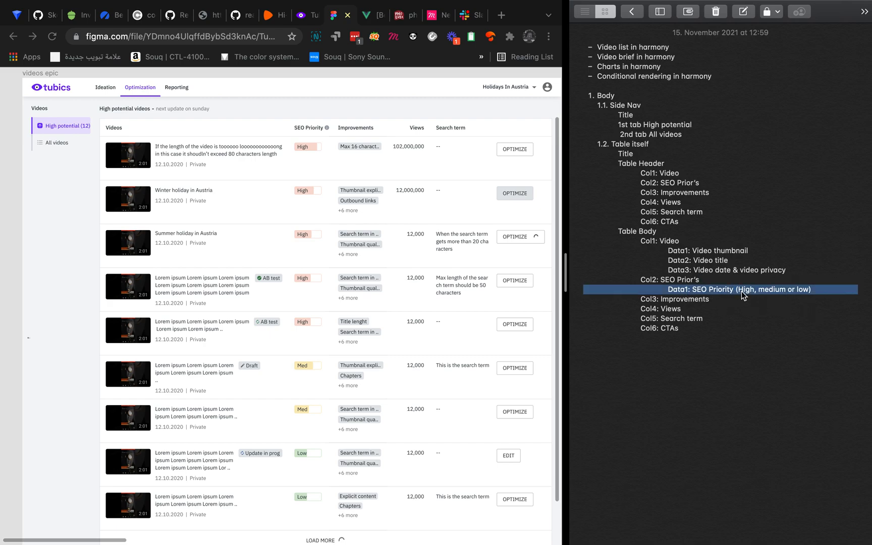
left_click(737, 292)
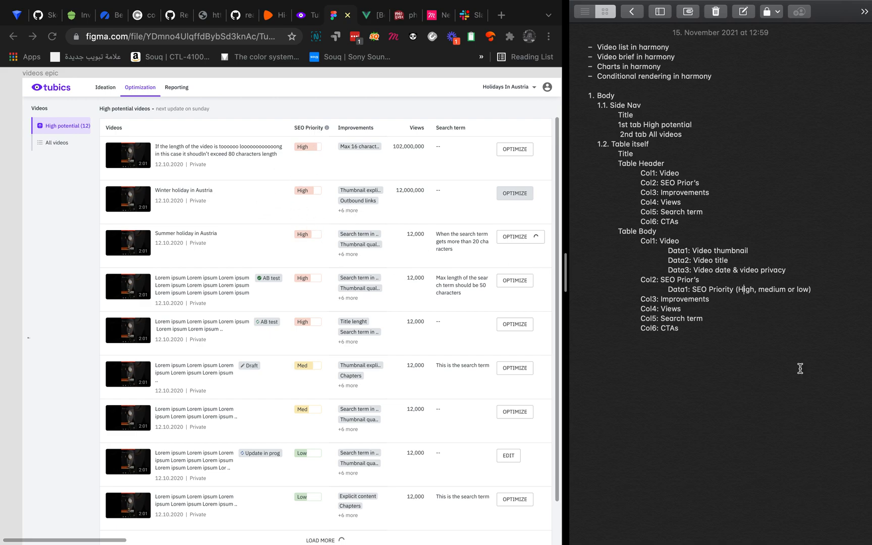
- Paste a data line beneath "Col3: Improvements" in Table Body and change its text to "Data1: Improvements"
left_click(714, 299)
key("Return")
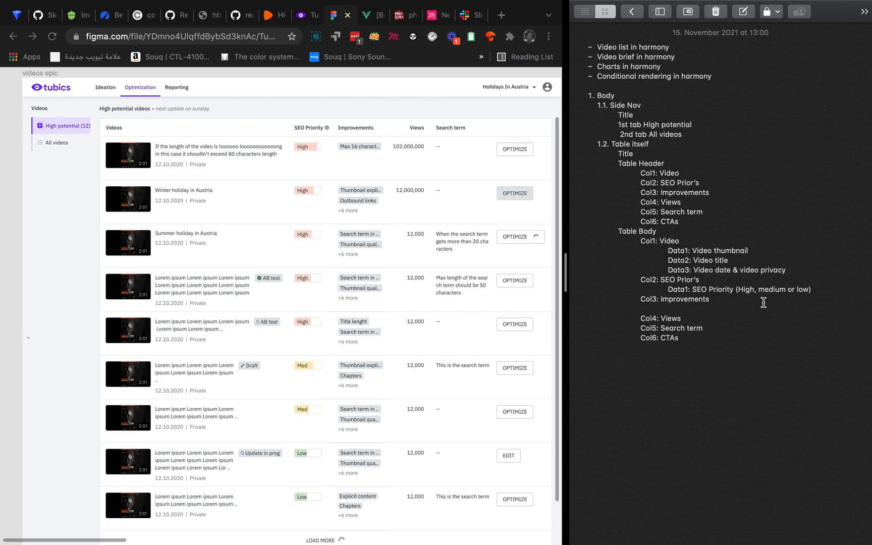
key("super+v")
left_click_drag(748, 307, 693, 307)
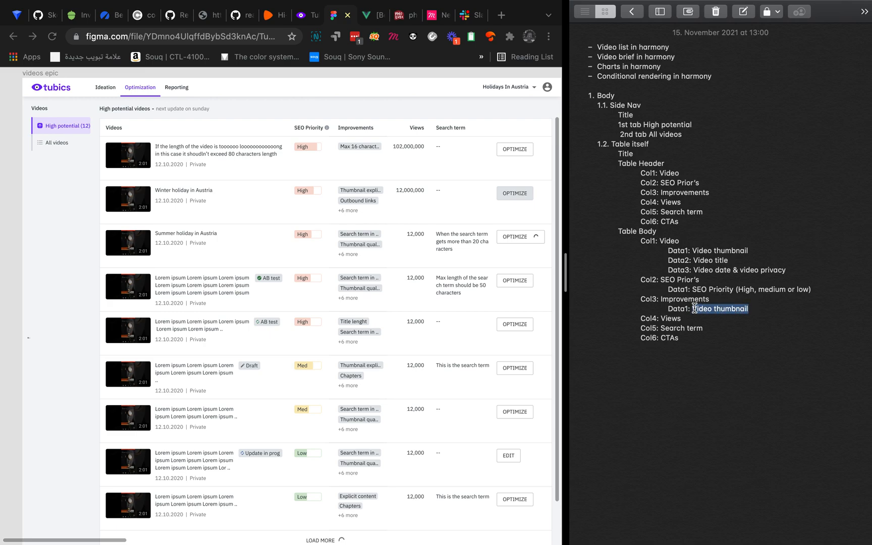
key("BackSpace")
type("Improvements")
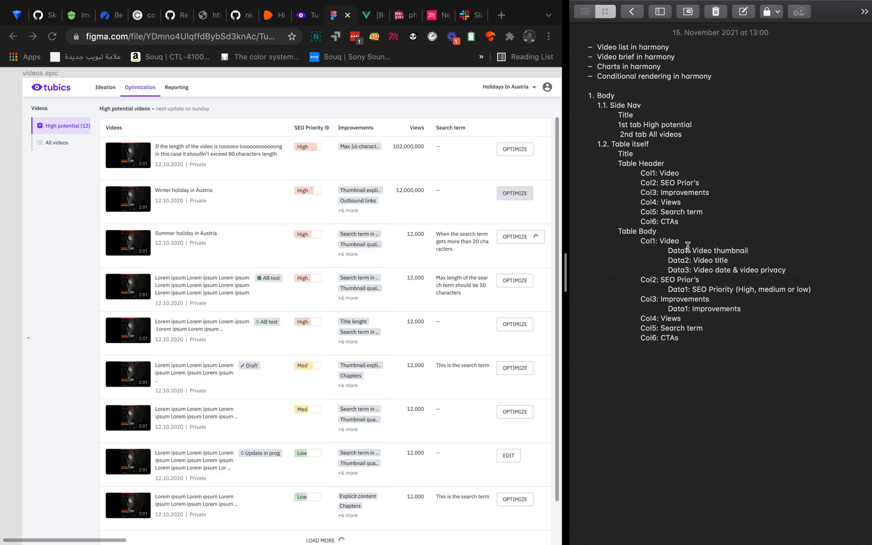
- Renumber the SEO Priority line as Data4 and the Improvements line as Data5
left_click(689, 289)
key("BackSpace")
type("4")
left_click(689, 308)
key("BackSpace")
type("4")
key("BackSpace")
type("5")
left_click(761, 308)
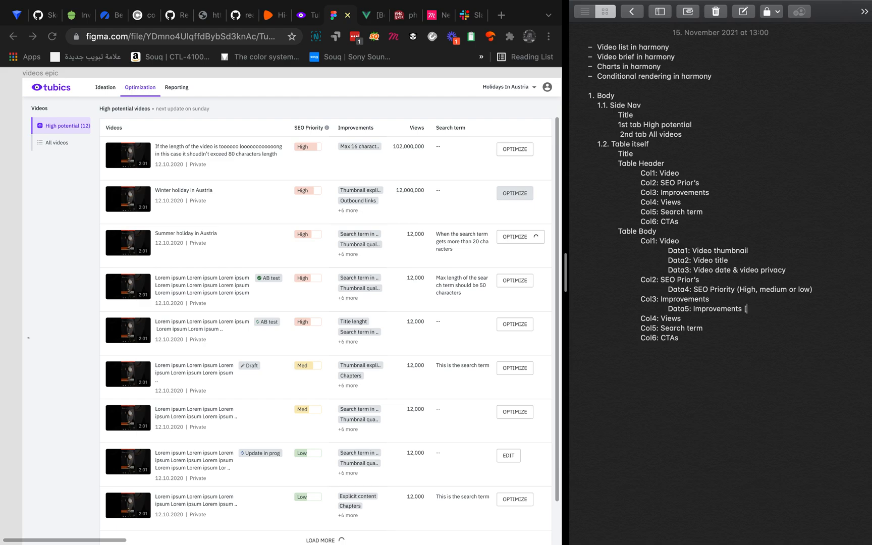
key("Return")
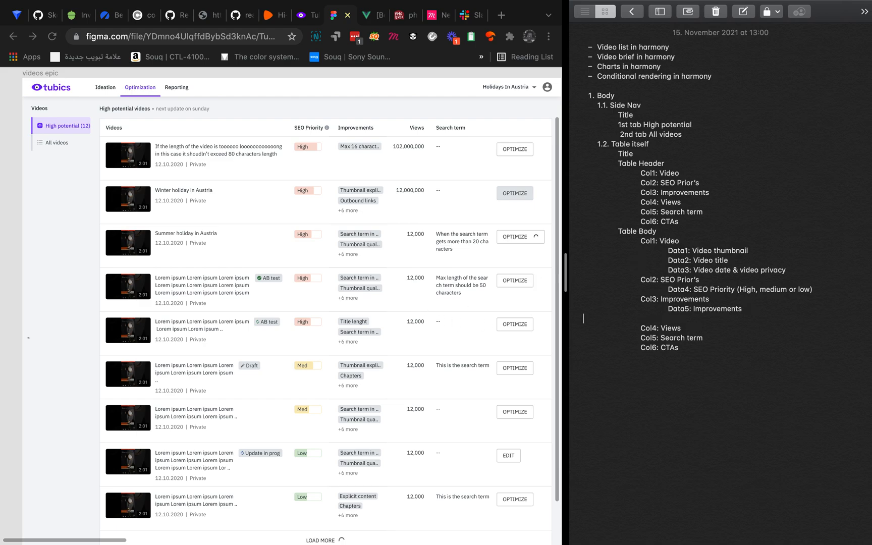
key("super+v")
left_click(686, 318)
key("Right")
left_click(746, 317)
key("super+BackSpace")
key("BackSpace")
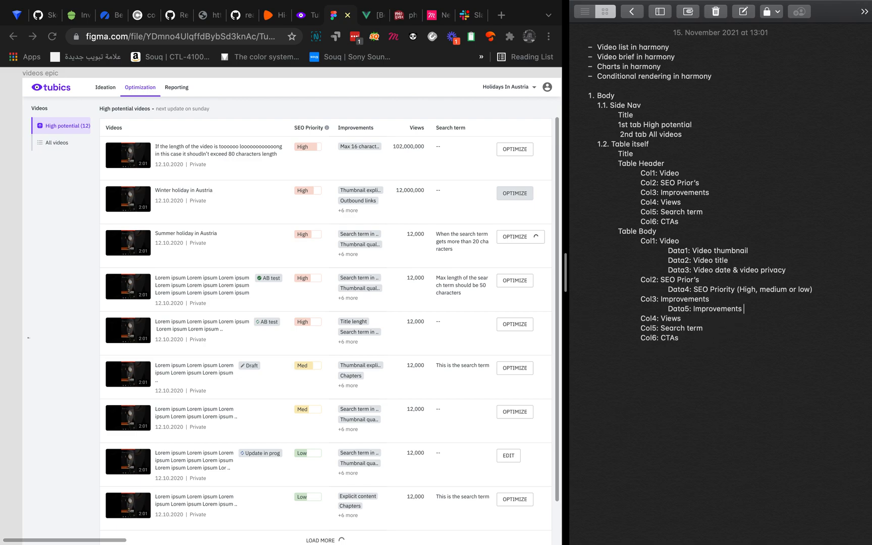
- Paste a data line beneath "Col4: Views" in Table Body and change it to "Data6: Views"
left_click(689, 319)
key("Return")
key("super+v")
left_click(688, 328)
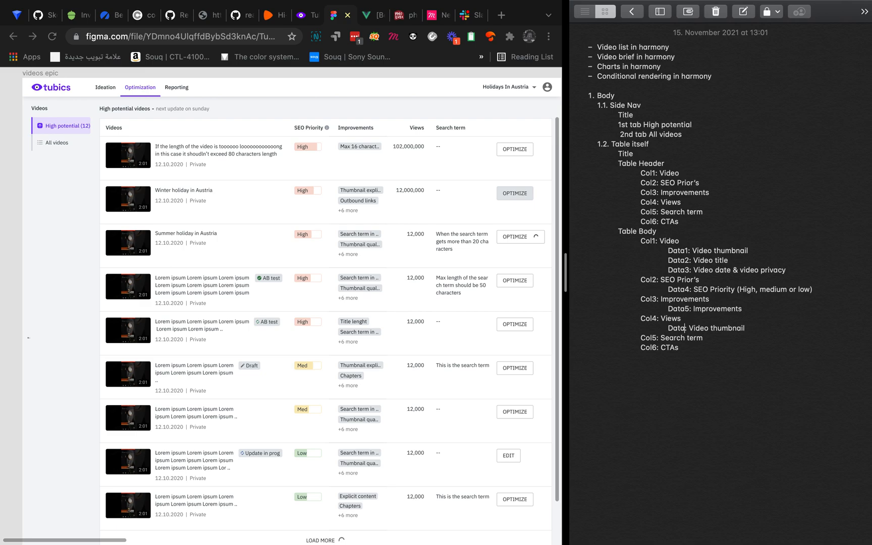
key("BackSpace")
type("6")
left_click_drag(757, 328, 700, 329)
type("ews")
- Add the line "Data7: Search term (Search term or —)" beneath "Col5: Search term" in Table Body, starting from the copied data line
left_click(721, 337)
key("Return")
key("super+v")
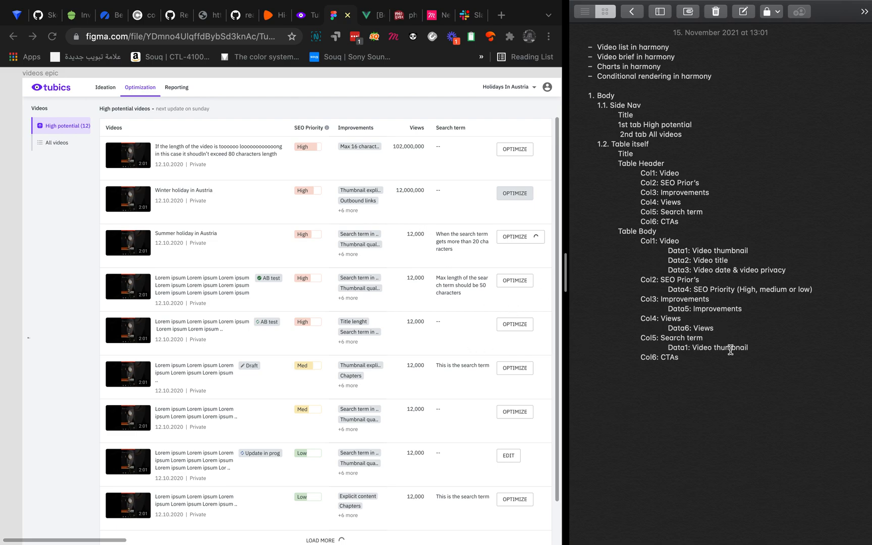
left_click(689, 347)
key("BackSpace")
type("7")
left_click_drag(749, 347, 695, 347)
type("Search term (Search term or —")
- Paste the data line beneath "Col6: CTAs" in Table Body and remove its numbered Data label
type("Data1: Video thumbnail")
left_click(688, 370)
key("BackSpace")
type("7")
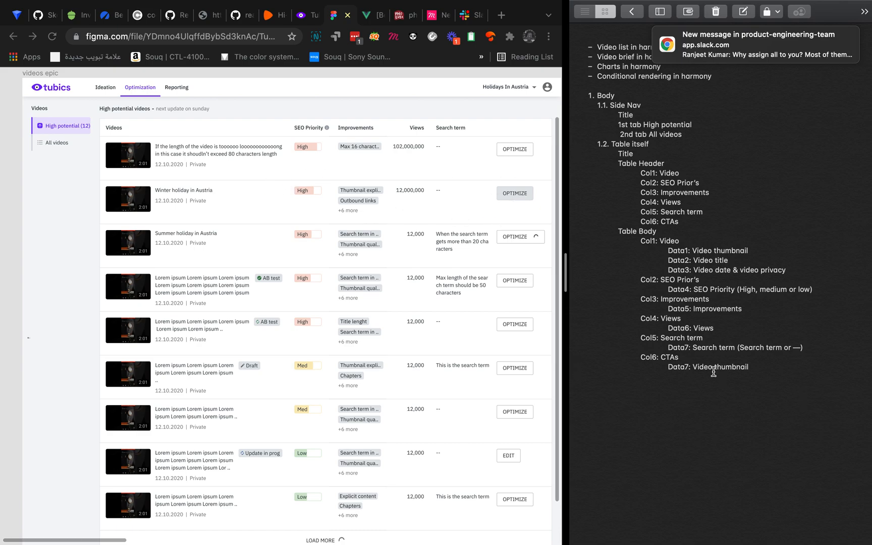
key("BackSpace")
key("BackSpace")
key("BackSpace")
key("BackSpace")
key("BackSpace")
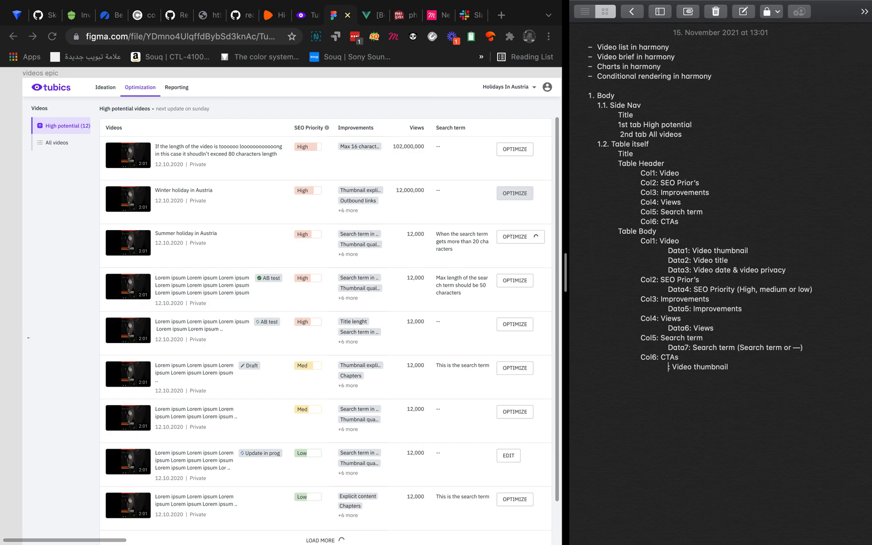
- Complete the line beneath "Col6: CTAs" so that it reads "Component: CTA"
type("Compomne")
key("BackSpace")
key("BackSpace")
key("BackSpace")
type("nent")
key("BackSpace")
left_click_drag(768, 369, 713, 369)
type("CTA")
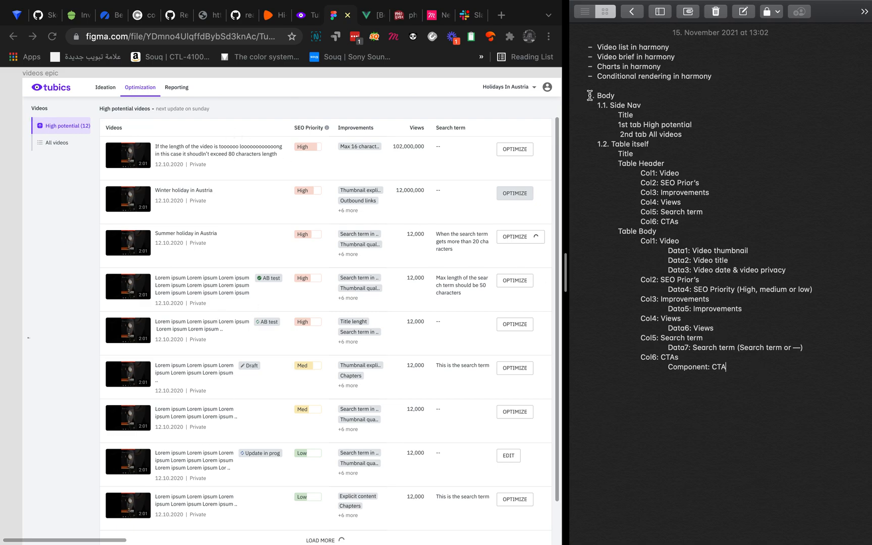
- Make the "1.2. Table itself" heading bold and enlarge its font by three steps
left_click_drag(626, 96, 579, 98)
left_click(628, 95)
double_click(601, 95)
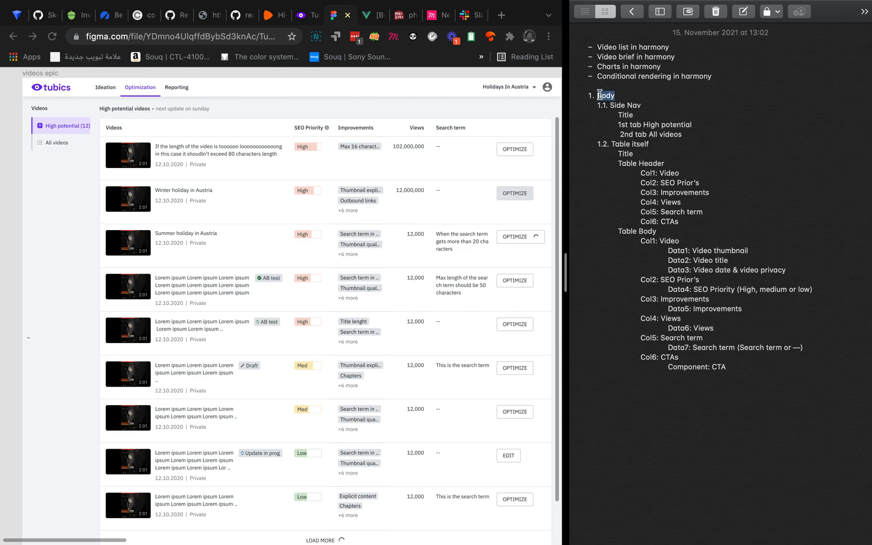
double_click(621, 114)
triple_click(616, 104)
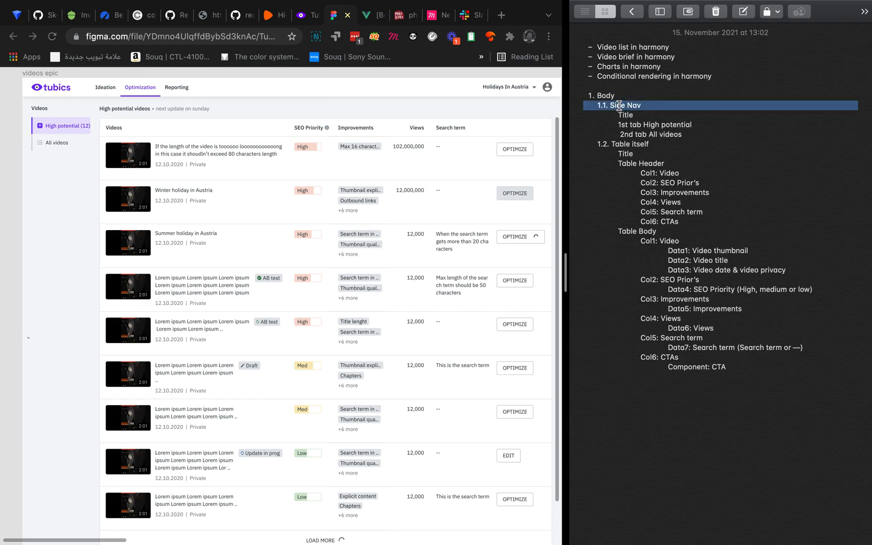
triple_click(620, 146)
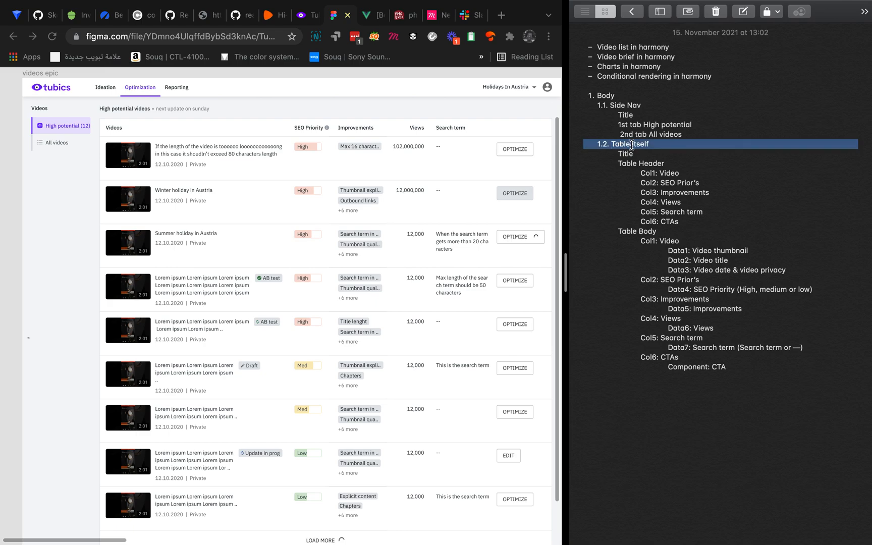
key("super+b")
key("super+plus")
key("super+plus")
key("super+plus")
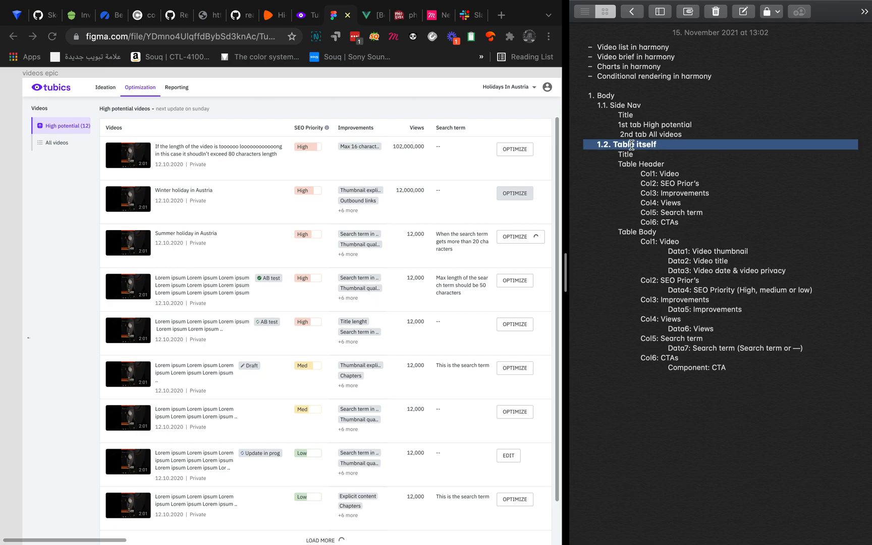
- Make the "1.1. Side Nav" heading bold and enlarge its font by three steps
left_click_drag(644, 104, 566, 107)
key("super+b")
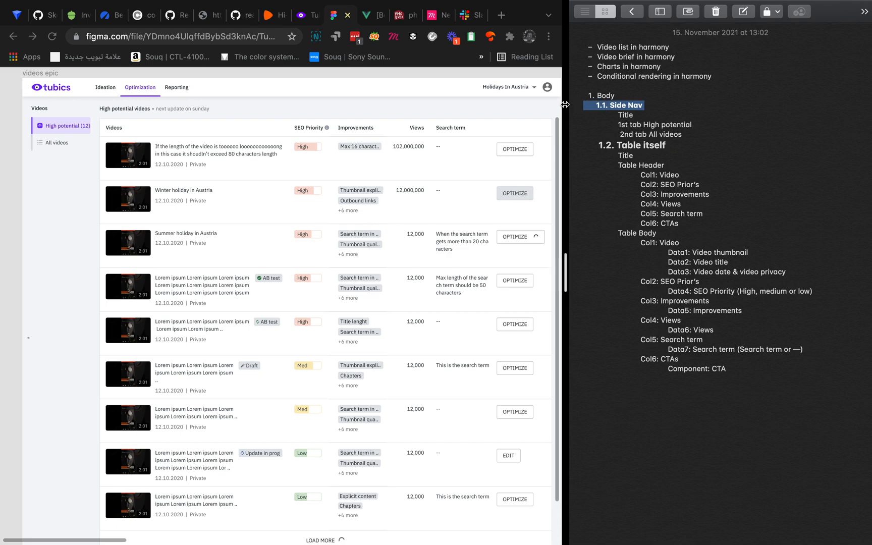
key("BackSpace")
key("super+z")
key("super+plus")
key("super+plus")
key("super+plus")
- Remove the list number in front of Body and insert an empty list line above it
left_click_drag(625, 96, 599, 100)
left_click(600, 95)
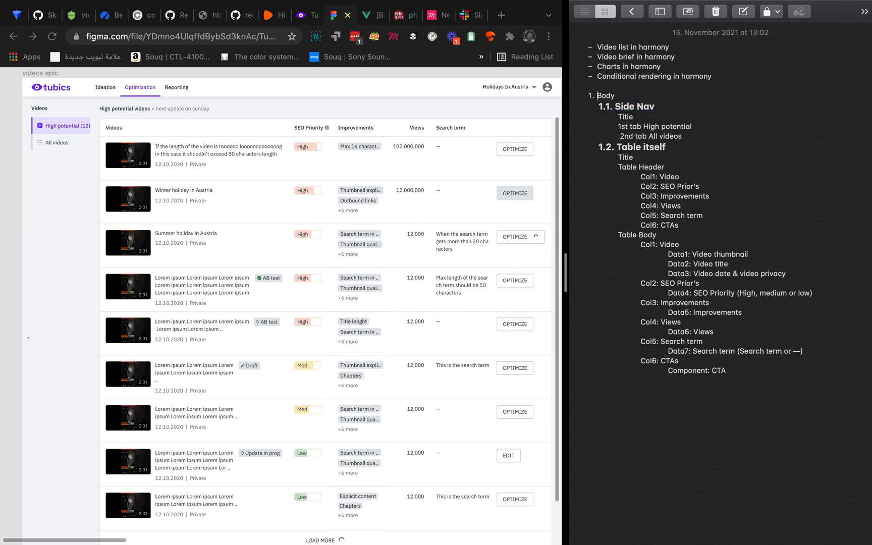
key("BackSpace")
key("BackSpace")
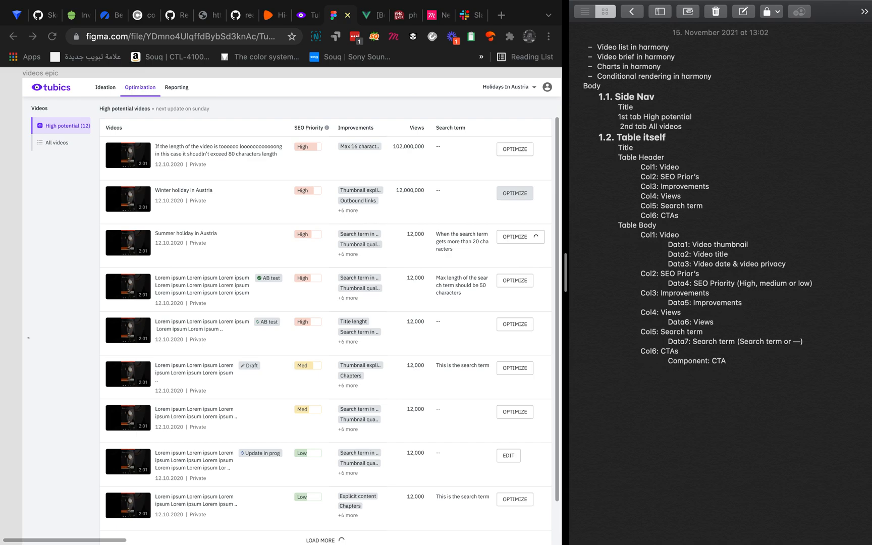
left_click(722, 75)
key("Return")
- Make the Body heading bold and enlarge its font by four steps
left_click_drag(602, 94, 570, 101)
key("super+b")
key("super+plus")
key("super+plus")
key("super+plus")
key("super+plus")
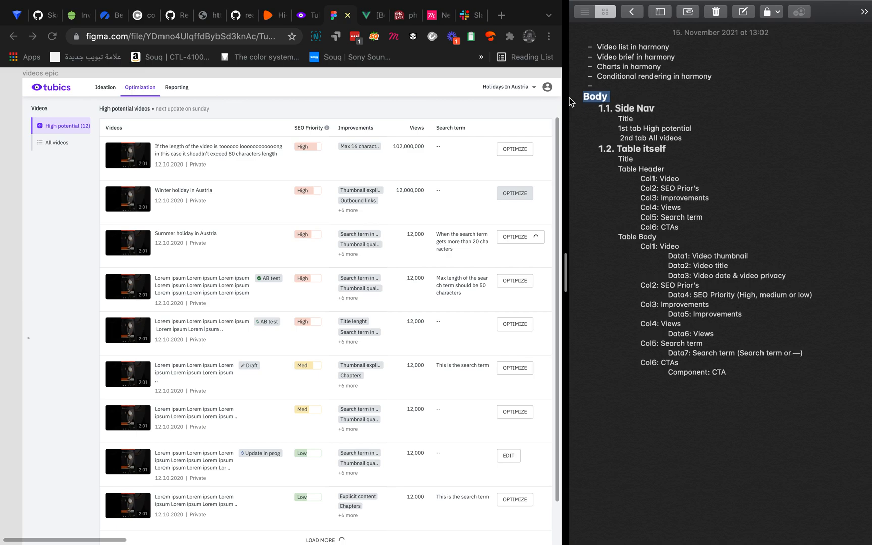
left_click(687, 156)
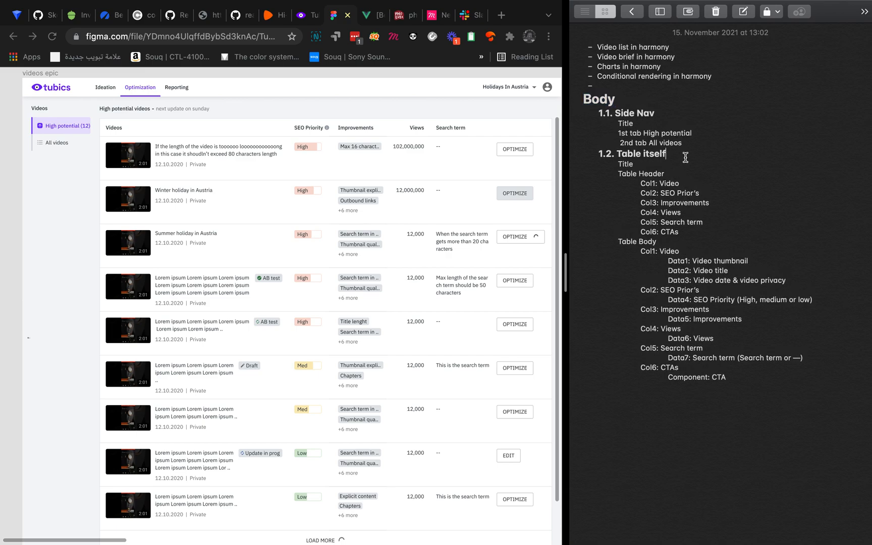
left_click_drag(640, 125, 612, 123)
left_click(686, 150)
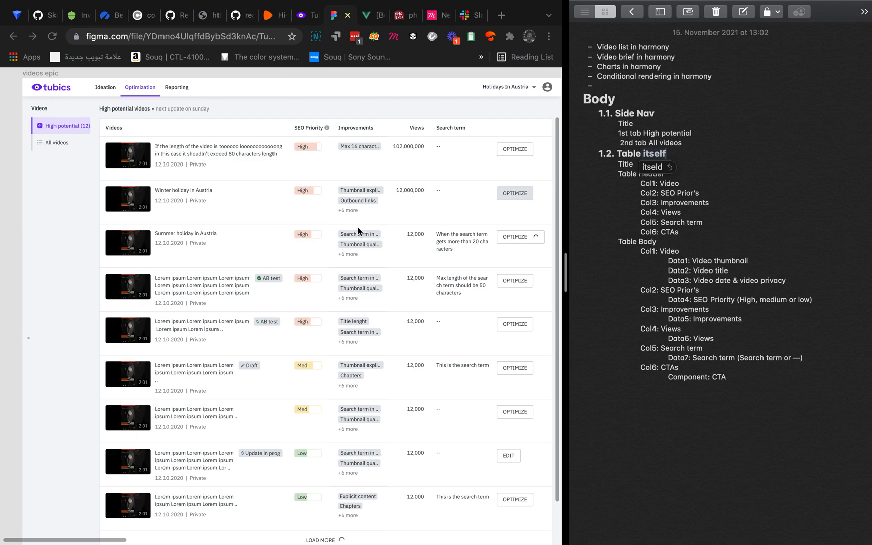
double_click(628, 123)
left_click(650, 132)
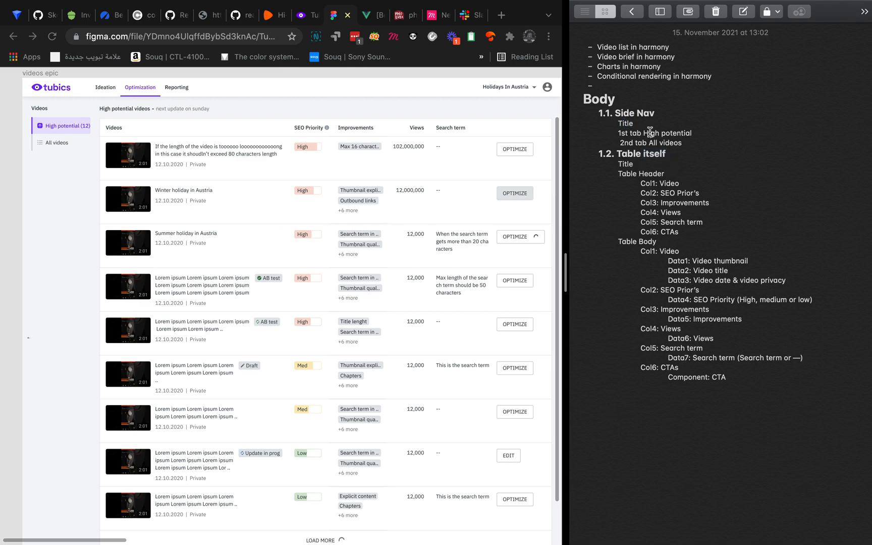
triple_click(640, 144)
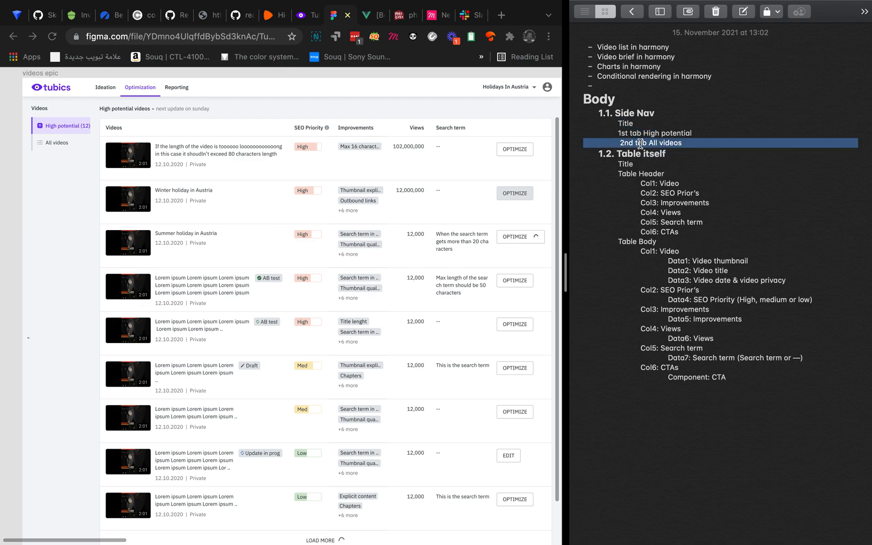
left_click(692, 145)
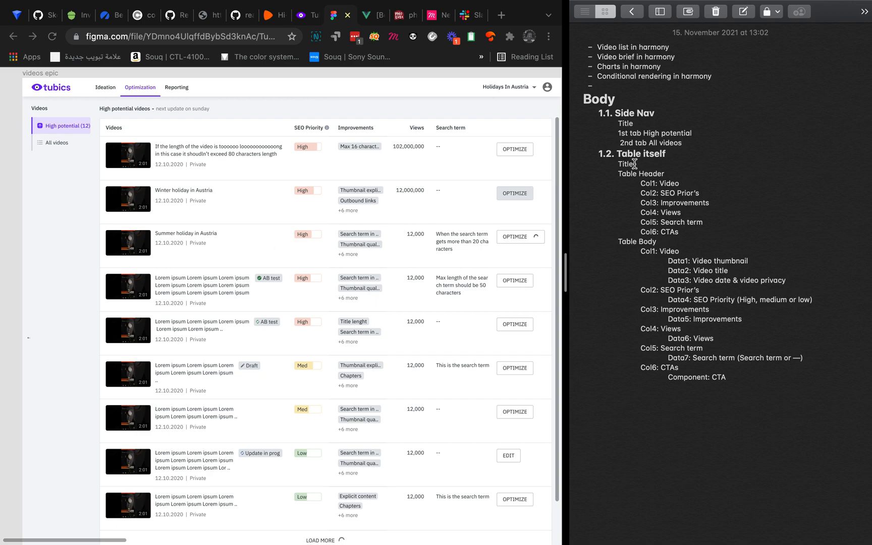
- Examine the High potential videos table's title, its Videos and SEO Priority headers, and the cells of the Videos column in the design
left_click(141, 108)
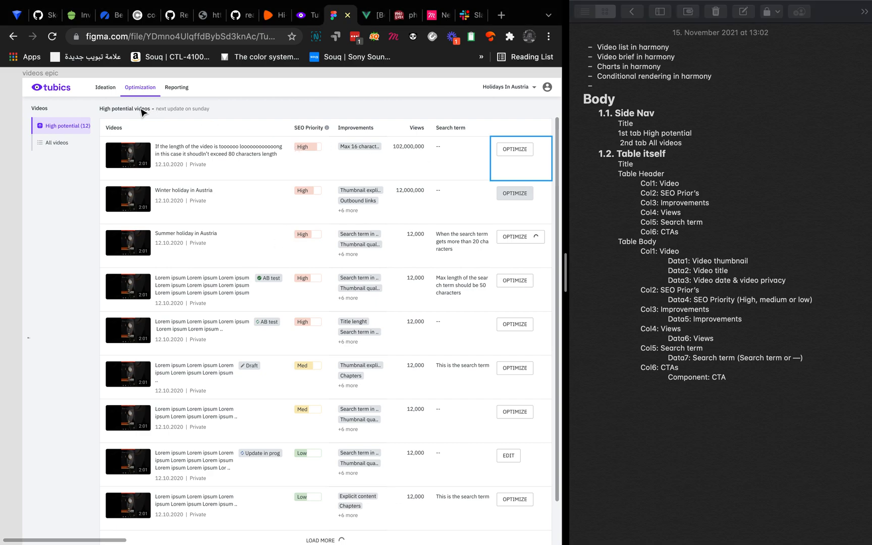
double_click(141, 107)
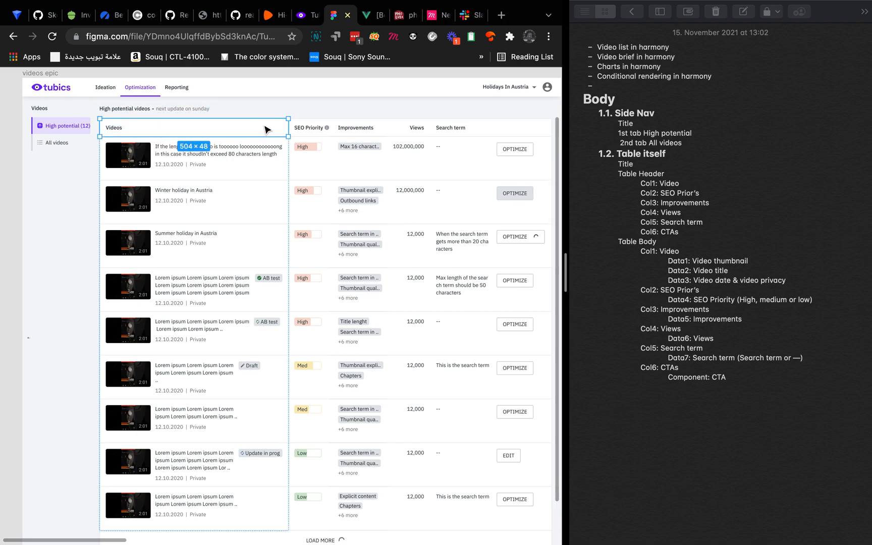
left_click(327, 133)
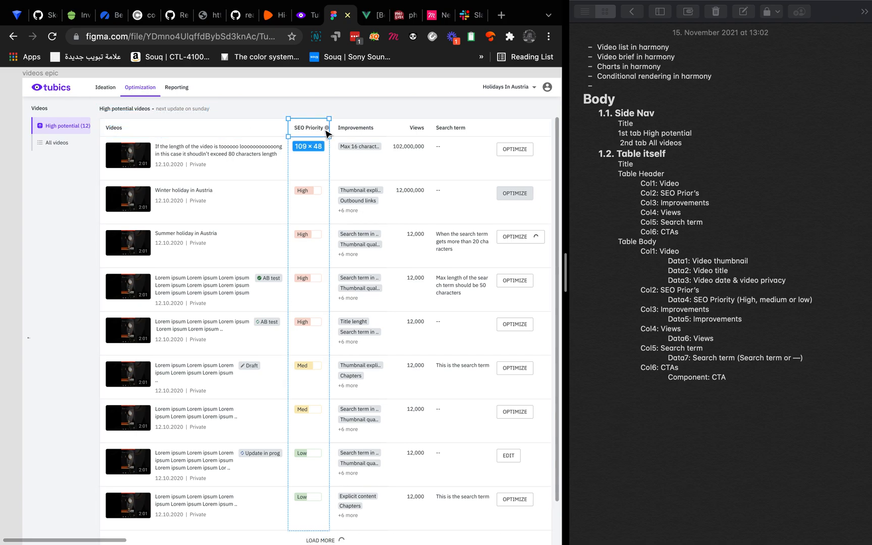
left_click(217, 132)
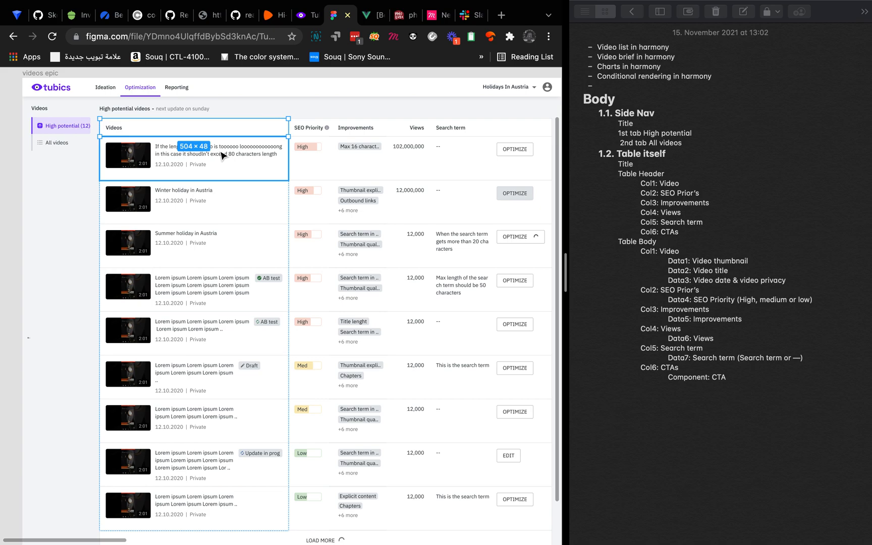
left_click(222, 156)
left_click(215, 204)
left_click(221, 260)
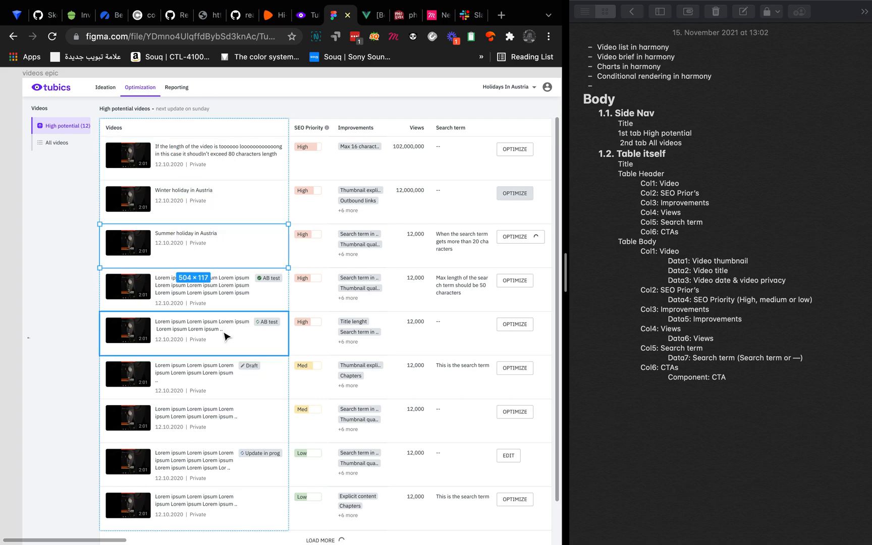
left_click(225, 337)
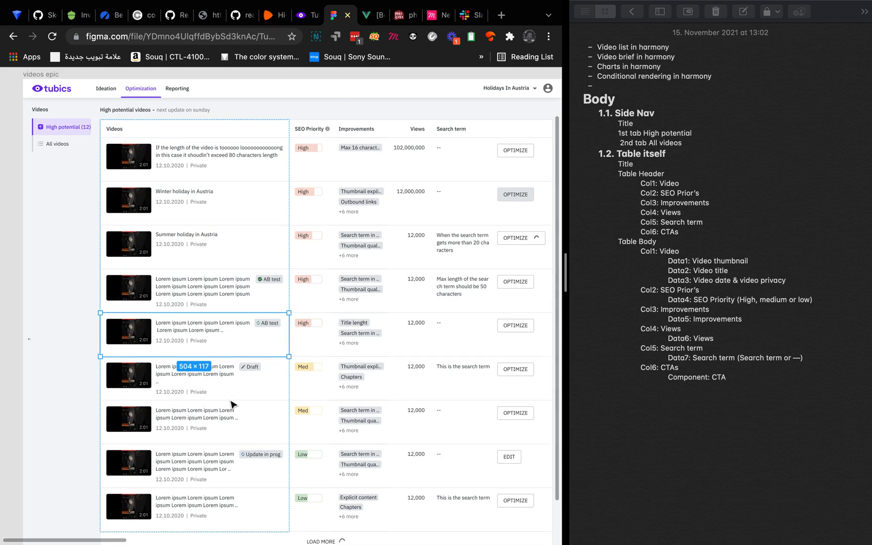
- Append "-> text" to the table's Title line and to the Col1 through Col5 lines under Table Header in the note
key("super+space")
left_click(633, 165)
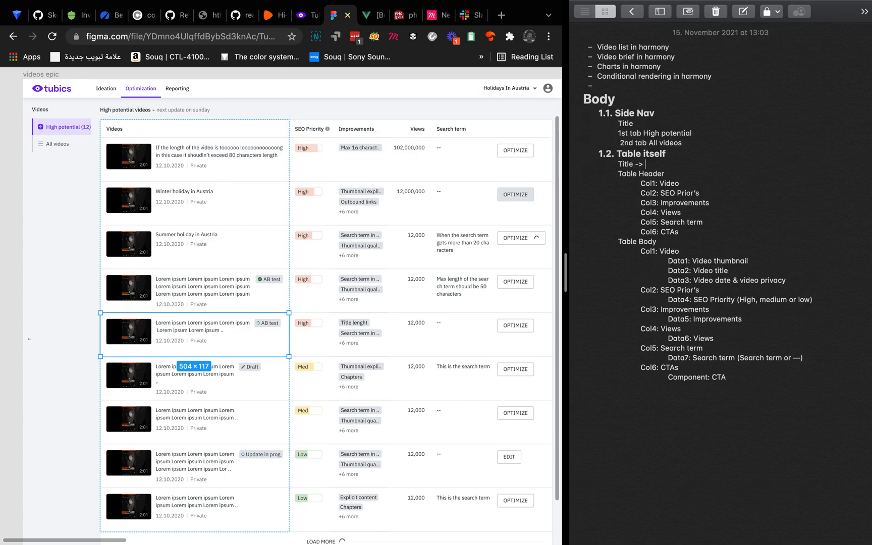
left_click(686, 176)
left_click(695, 185)
left_click(710, 196)
left_click(732, 204)
type("-")
left_click(685, 212)
left_click(712, 221)
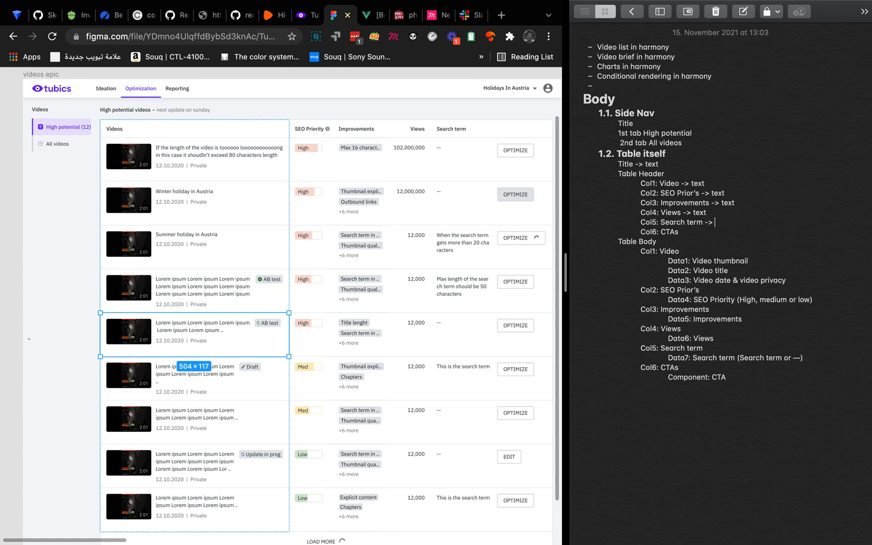
- Append "-" to the Col6: CTAs line under Table Header and check the CTA column's header and first cell in the design
left_click(694, 231)
type("-")
left_click(498, 135)
left_click(497, 134)
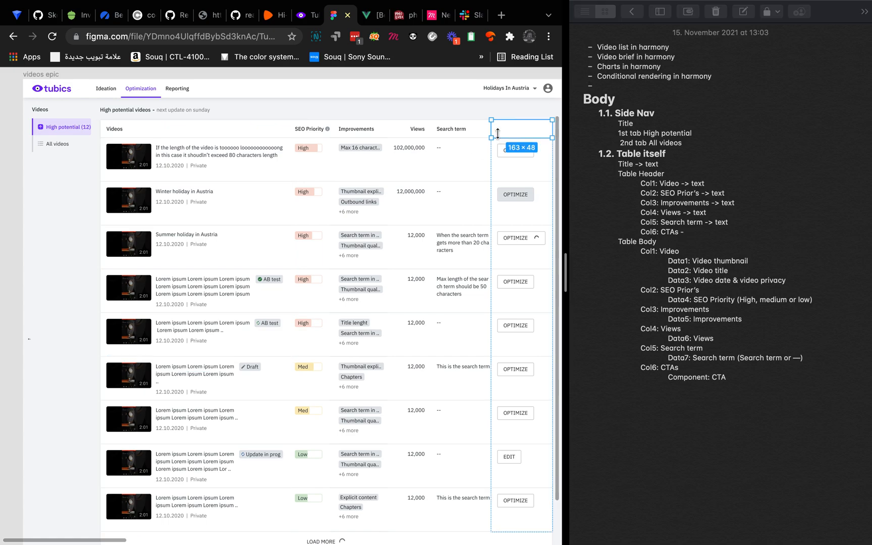
left_click(516, 146)
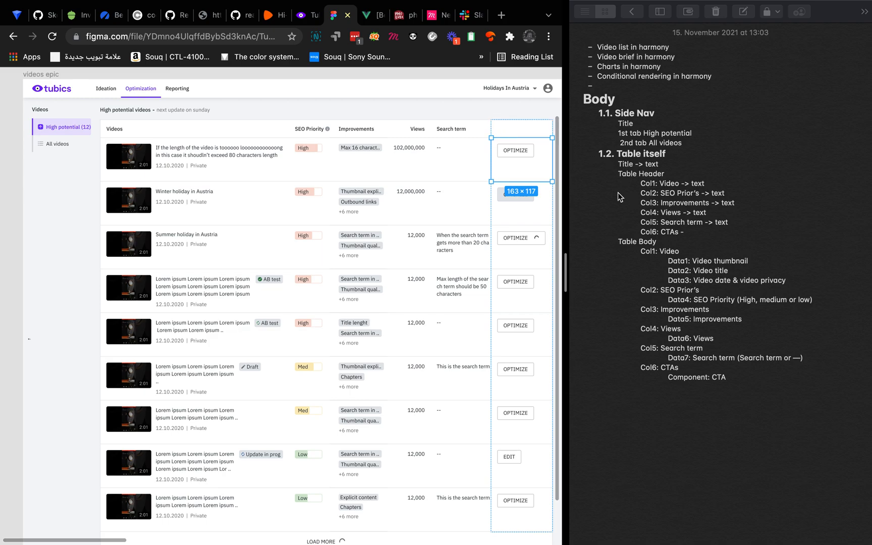
left_click(707, 236)
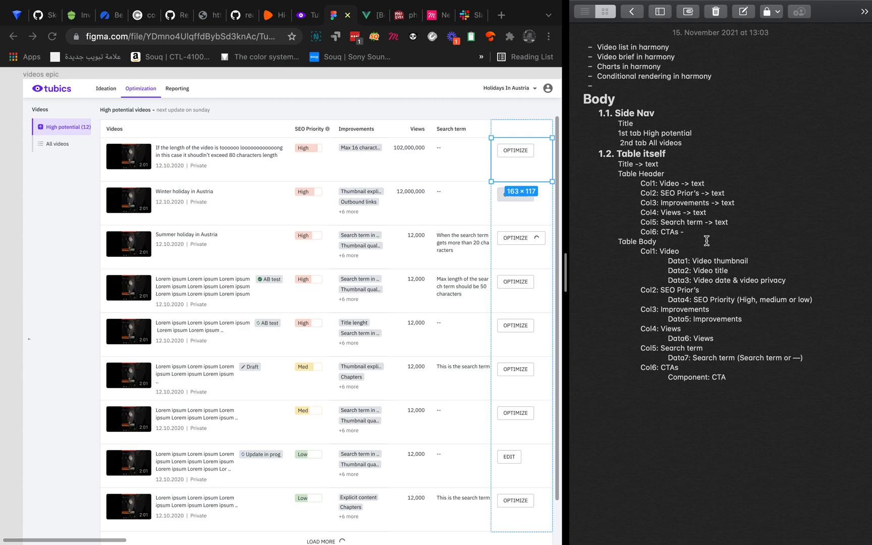
- Append "-> img" to the Data1: Video thumbnail line and "-> text" to the Data2 and Data3 lines
double_click(703, 260)
left_click(754, 261)
type("-> img")
left_click(766, 270)
left_click(796, 283)
type("-")
- Inspect the first row's SEO priority element in the design and append "-> layout of text" to the Data4 line
left_click(300, 151)
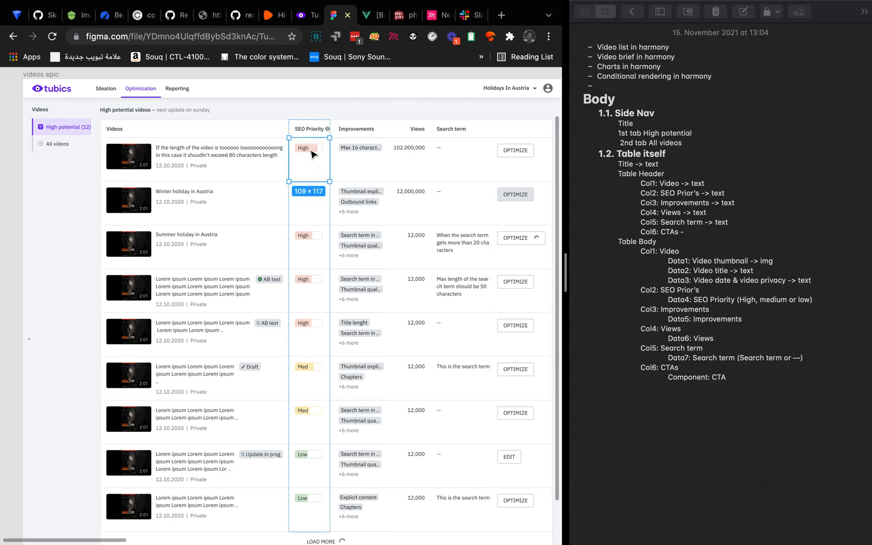
double_click(312, 150)
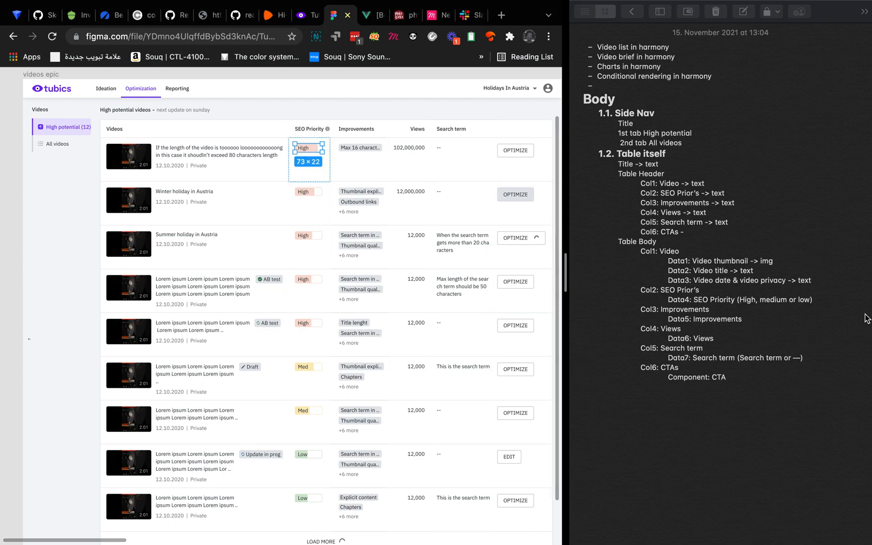
left_click(820, 303)
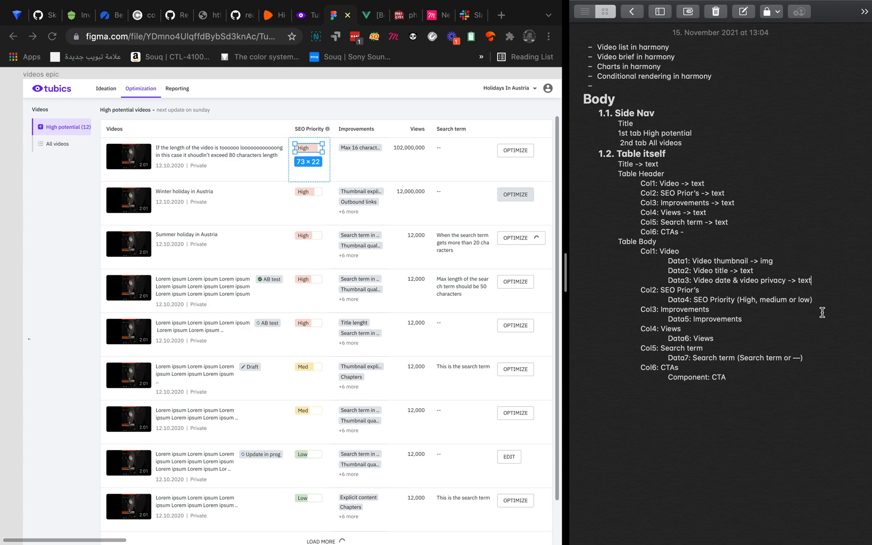
left_click(821, 300)
type("text")
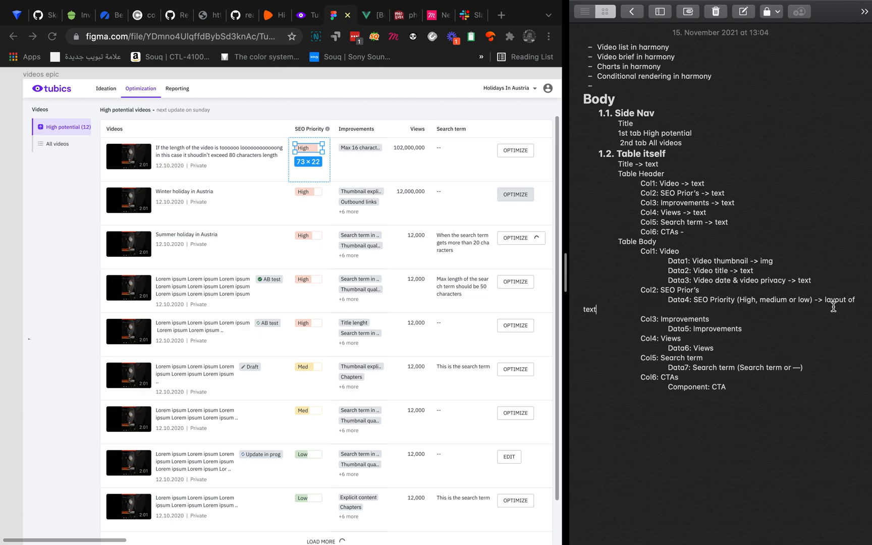
- Widen the note's side of the split view and reword the Data4 annotation as "layout contains text"
key("super+z")
left_click_drag(566, 276, 526, 273)
left_click(824, 299)
key("BackSpace")
type("t")
key("BackSpace")
key("BackSpace")
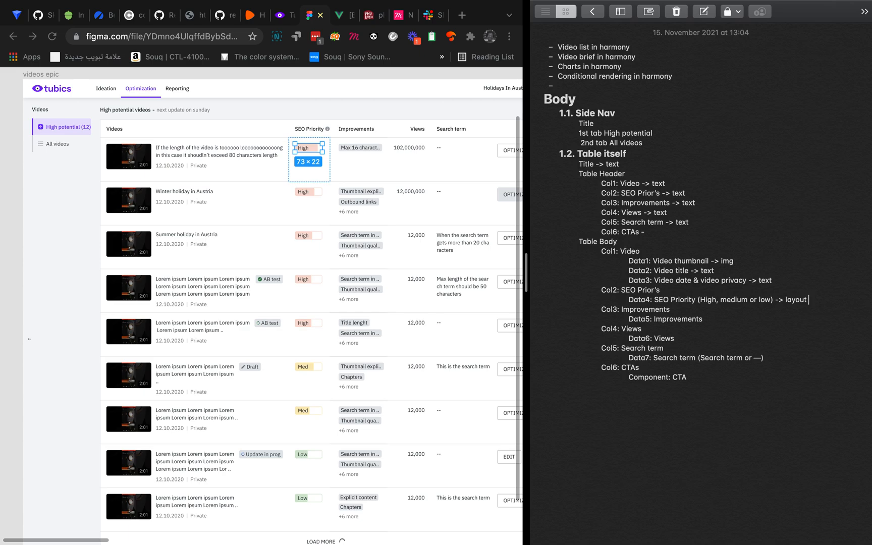
double_click(812, 299)
type("contains text")
scroll(383, 236, "right", 3)
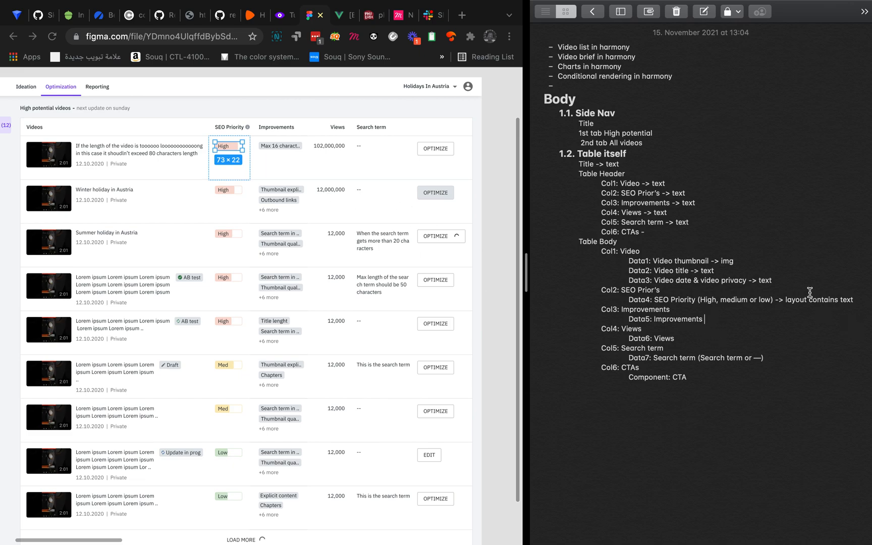
- Replace "layout contains" in the Data4 annotation with "Label with" so it reads "Label with text"
left_click_drag(839, 299, 786, 299)
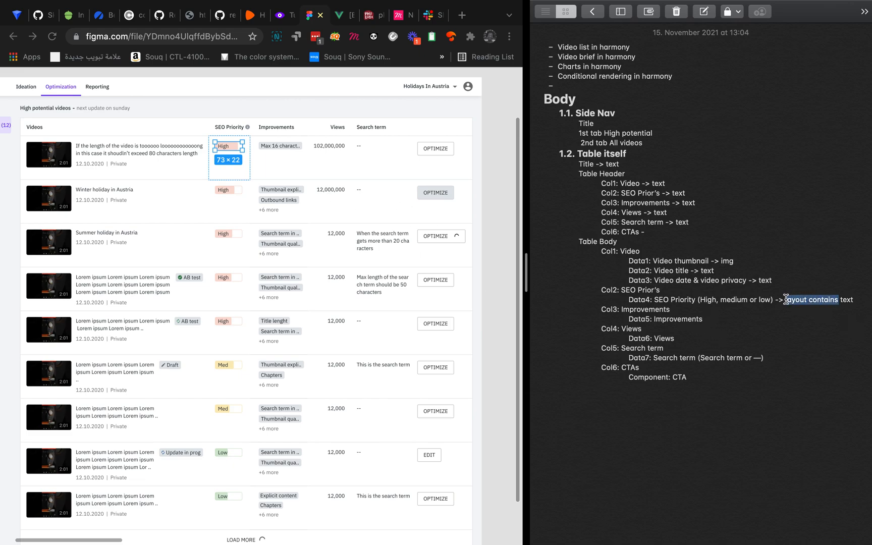
type("Abelk")
key("BackSpace")
key("BackSpace")
key("BackSpace")
key("BackSpace")
type("bel")
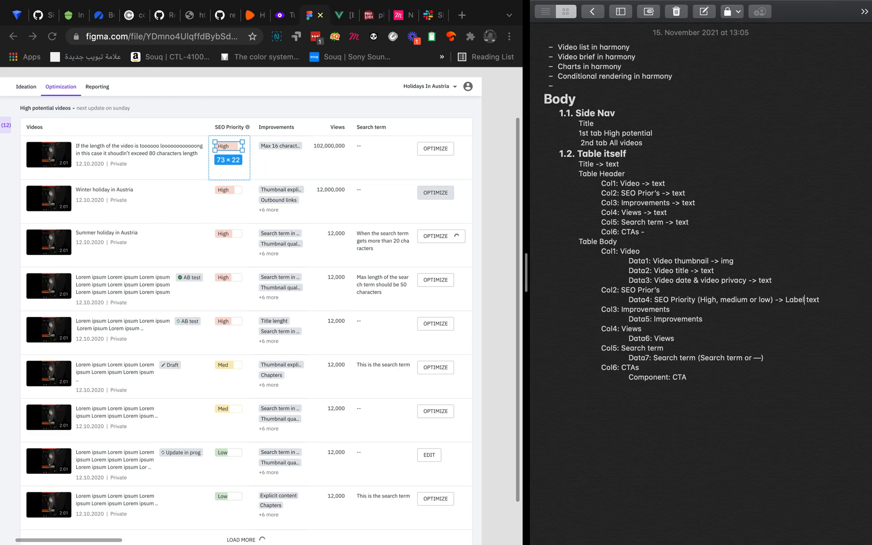
type(" with")
- Append "-> label with text + text" to the Data5: Improvements line, checking the "+6 more" text in the design
left_click(720, 319)
type("9)")
left_click(266, 211)
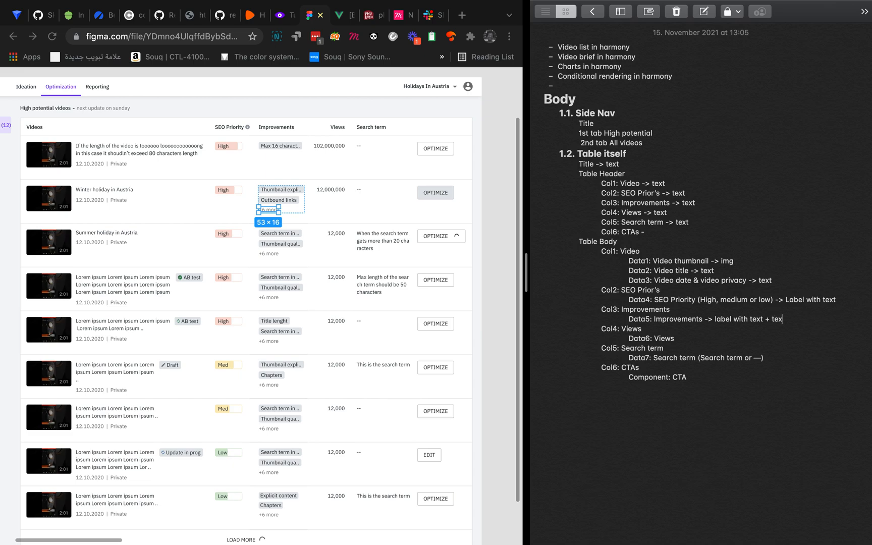
- Append "-> text" to the Data6 and Data7 lines and "-> button component" to the Component: CTA line
left_click(677, 335)
left_click(782, 356)
left_click(698, 382)
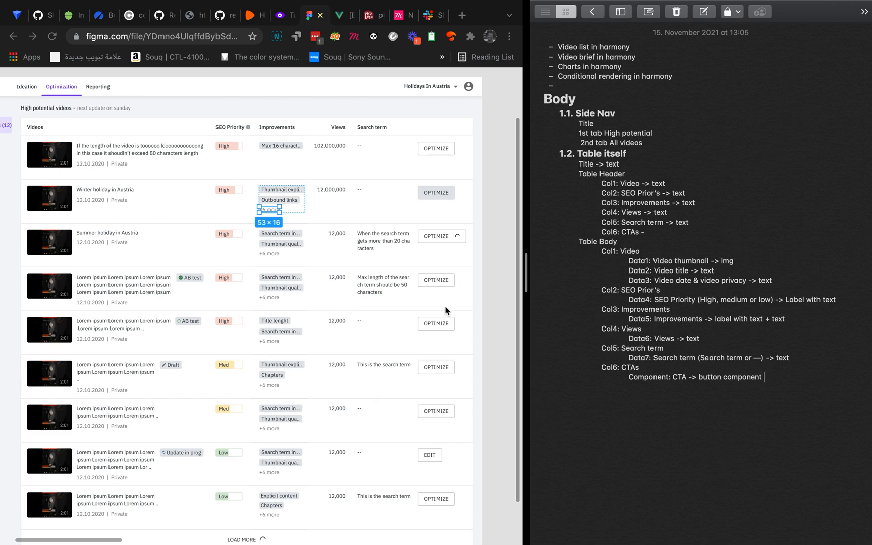
- Look over the whole Highpotential frame in the design, from the side navigation to the end of the table
scroll(446, 255, "left", 3)
scroll(442, 313, "right", 4)
scroll(442, 313, "down", 1)
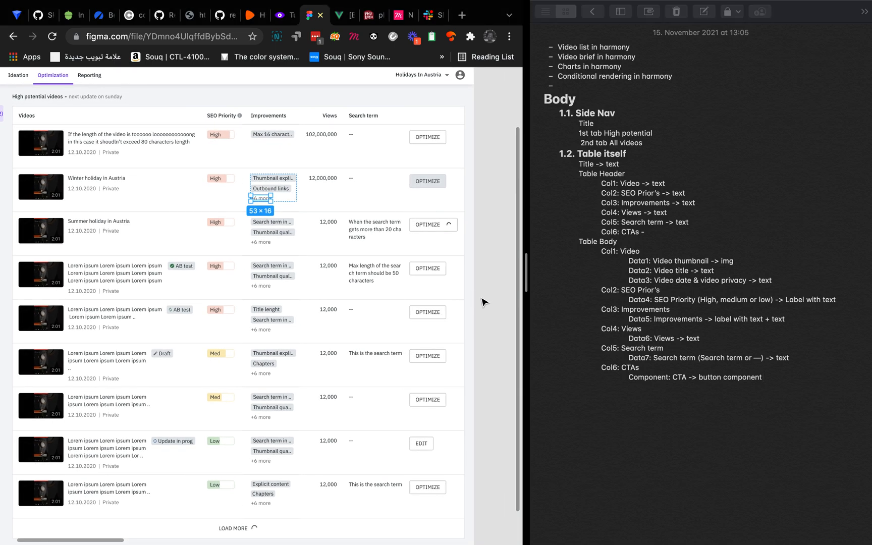
scroll(482, 302, "down", 3)
scroll(348, 224, "up", 3)
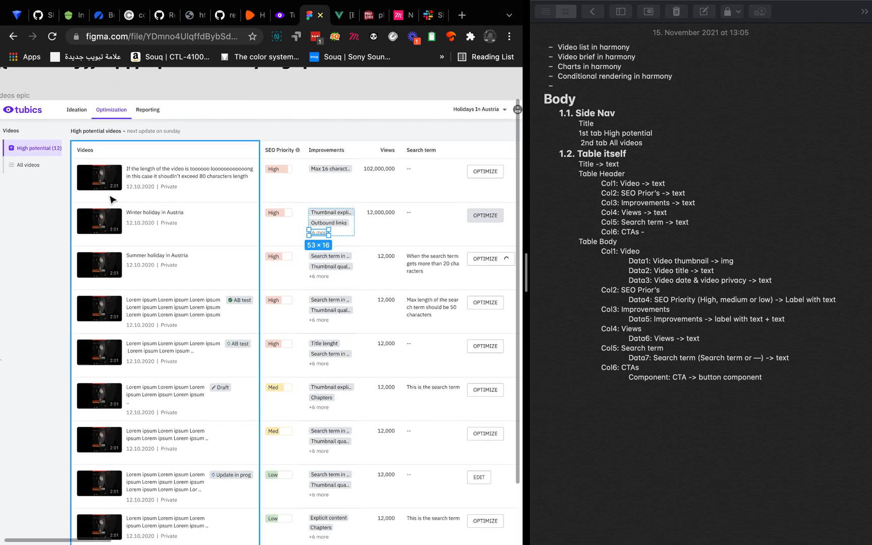
scroll(104, 195, "down", 3)
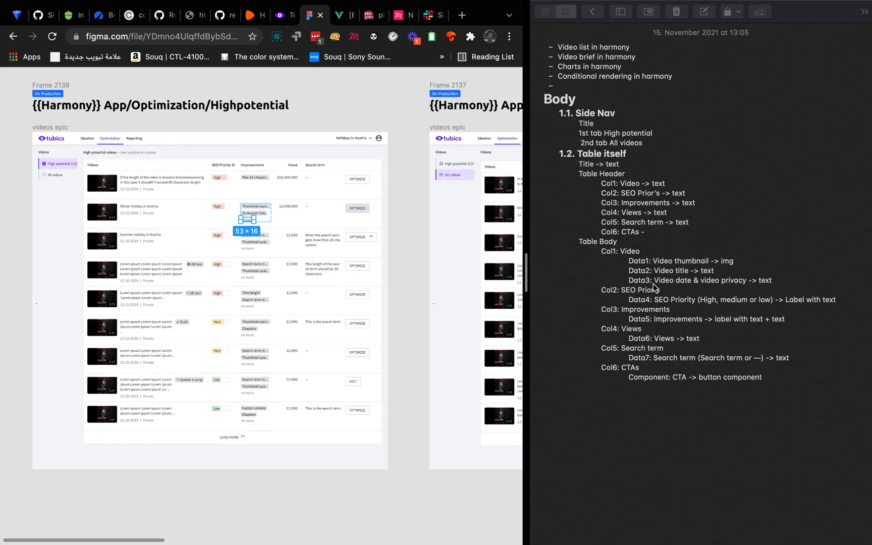
scroll(419, 185, "up", 2)
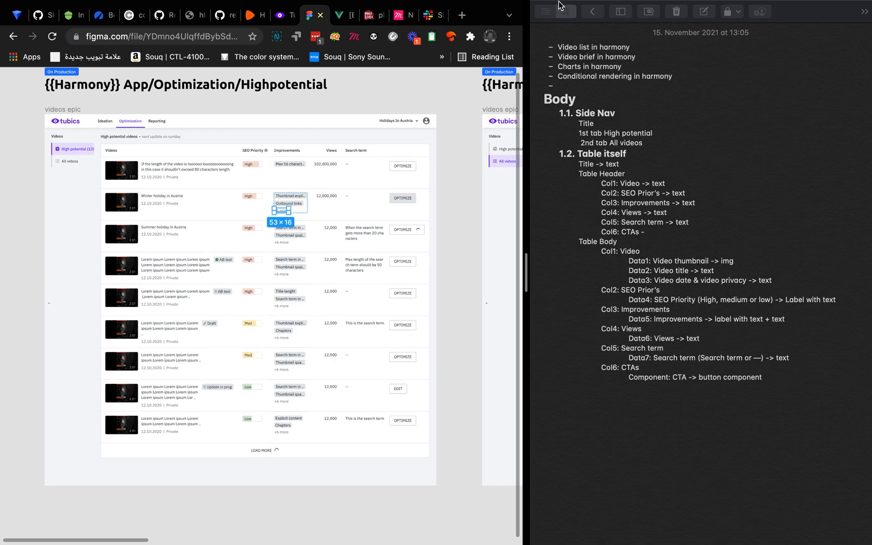
- Take the note out of the split view and expand it to full screen
left_click(565, 24)
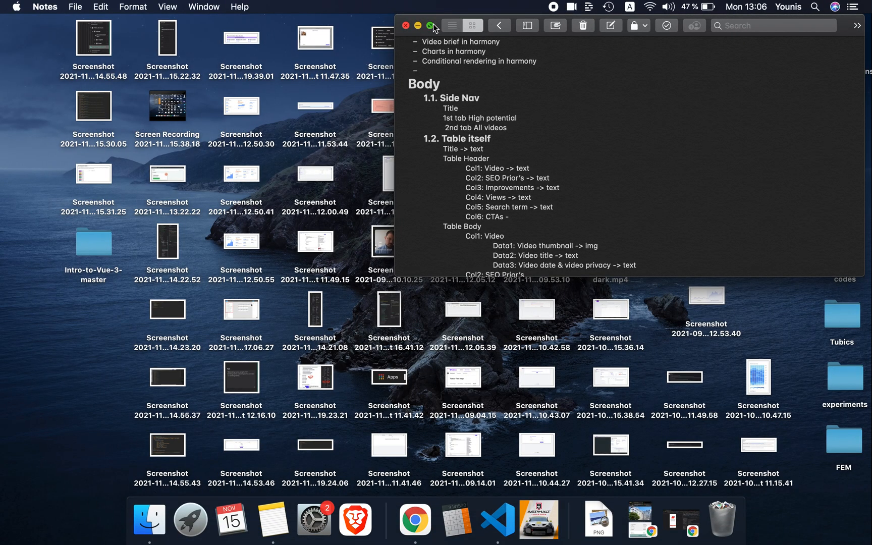
left_click(432, 25)
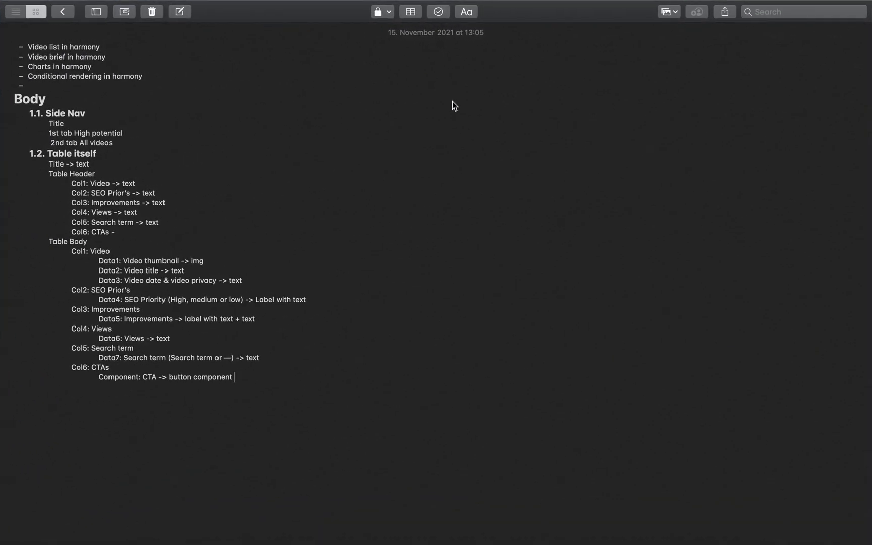
- Switch to the browser, bring up the test.tubics.com/optimization page, and return to the full-screen note
key("ctrl+Right")
key("ctrl+Right")
key("ctrl+Left")
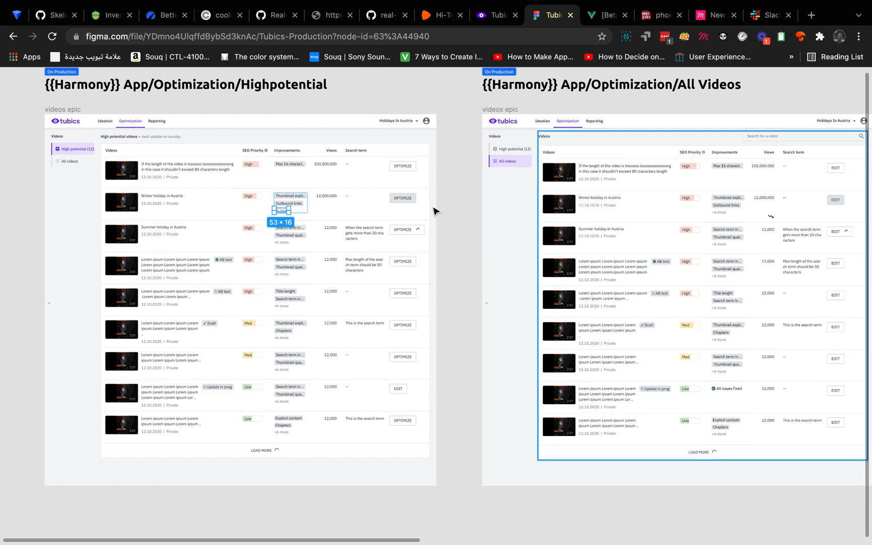
left_click(492, 16)
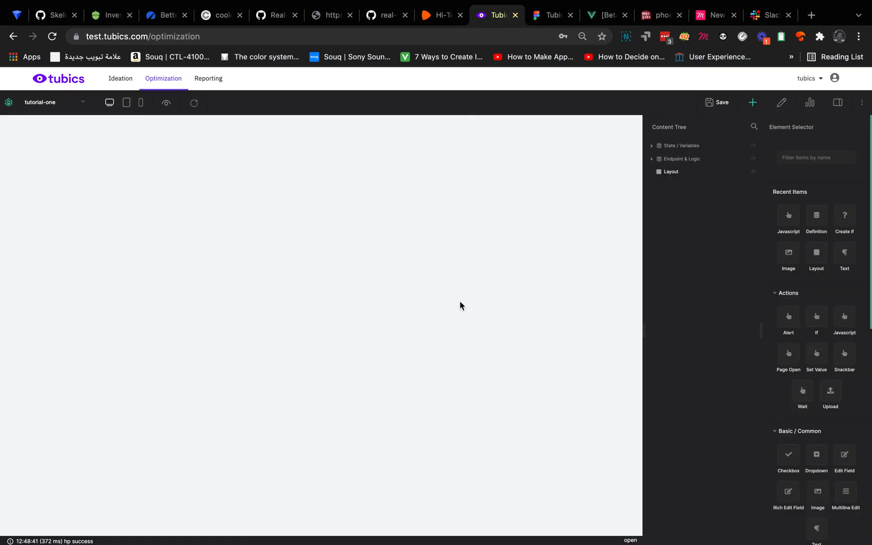
key("ctrl+Left")
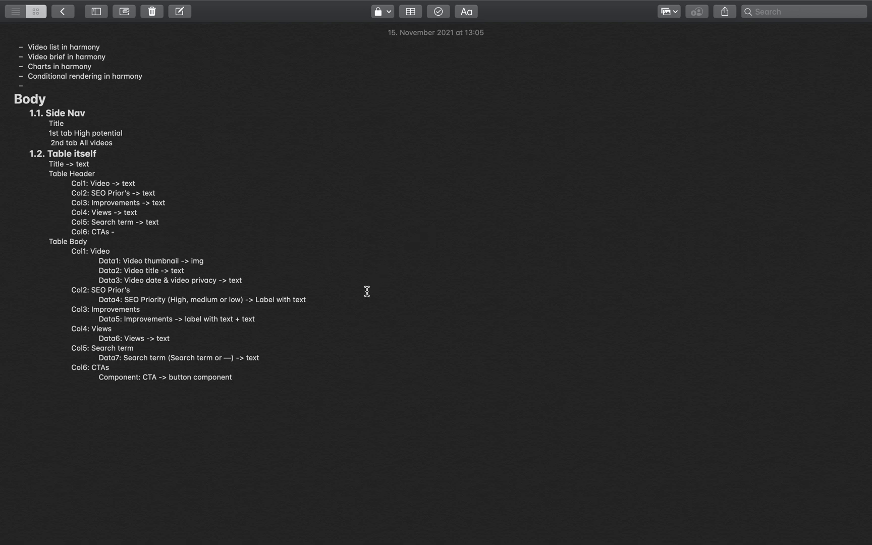
- Compare the table outline in the note with the Highpotential frame of the Figma design, then return to the note
left_click_drag(128, 232, 71, 214)
left_click(121, 233)
left_click(91, 243)
key("ctrl+Right")
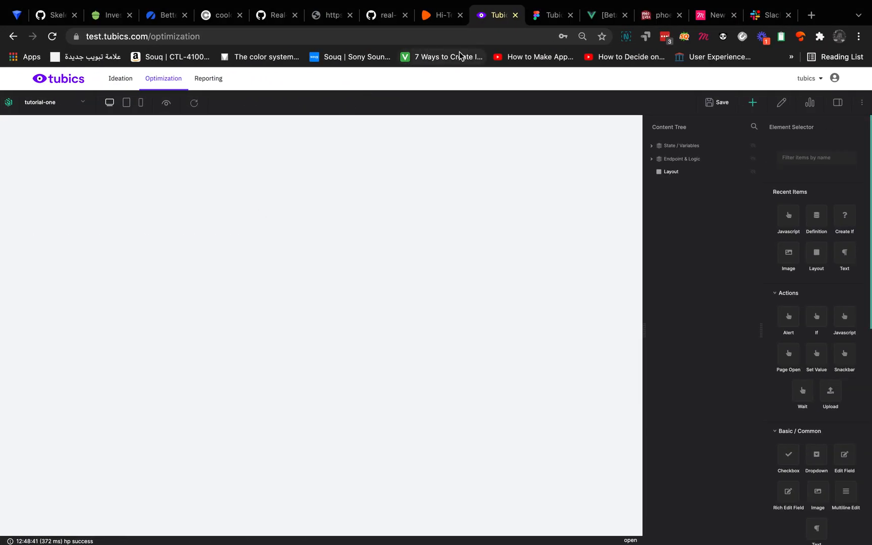
left_click(547, 17)
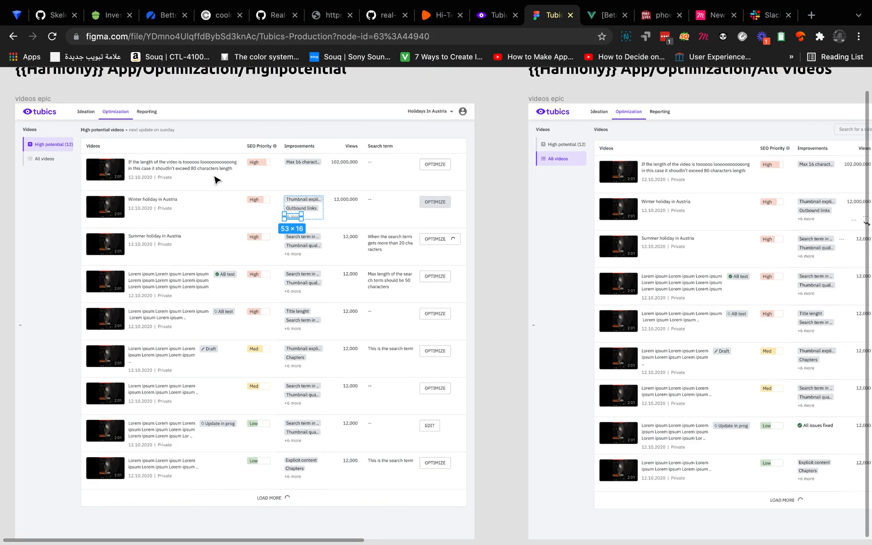
scroll(202, 174, "up", 1)
scroll(171, 172, "down", 5)
scroll(173, 180, "up", 4)
key("ctrl+Left")
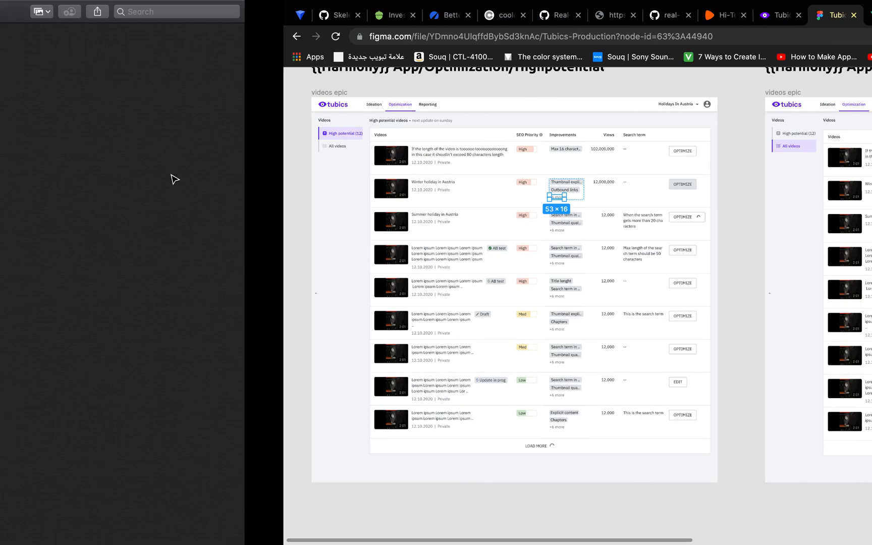
double_click(129, 270)
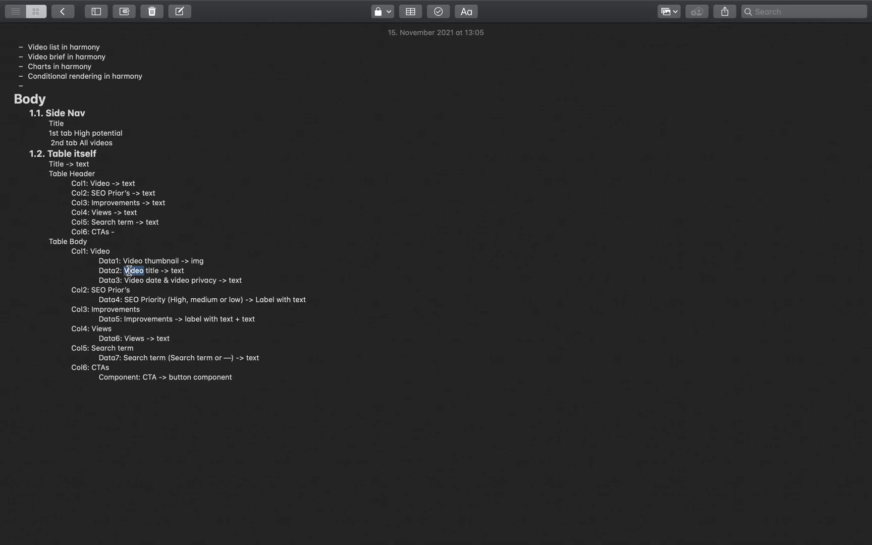
triple_click(210, 257)
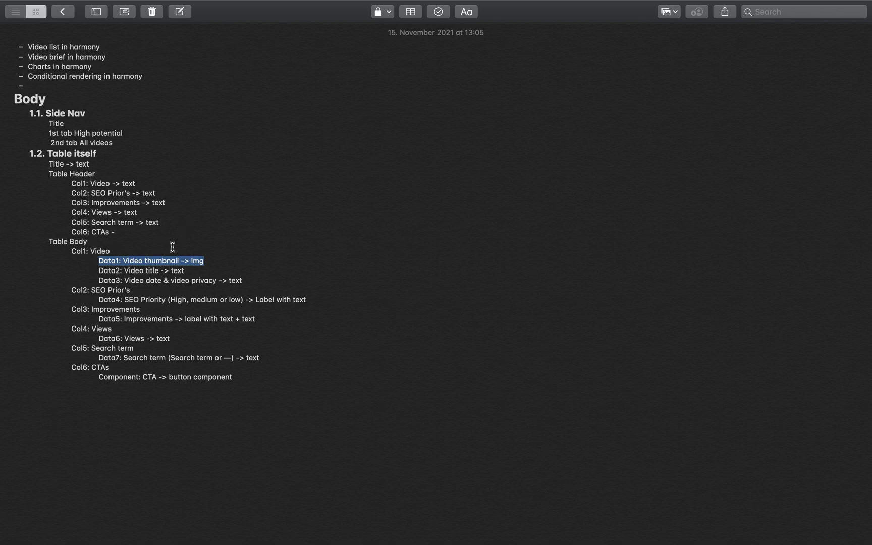
right_click(175, 260)
mouse_move(265, 323)
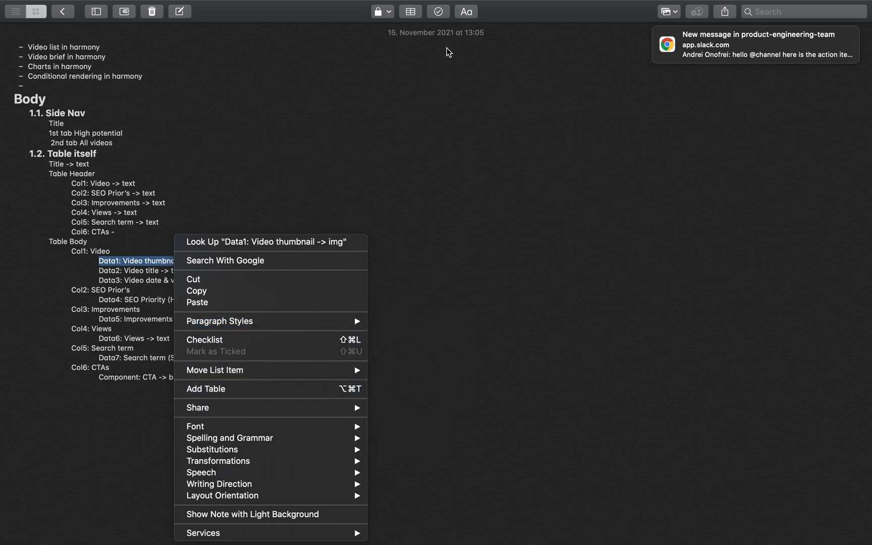
left_click(468, 8)
left_click(468, 12)
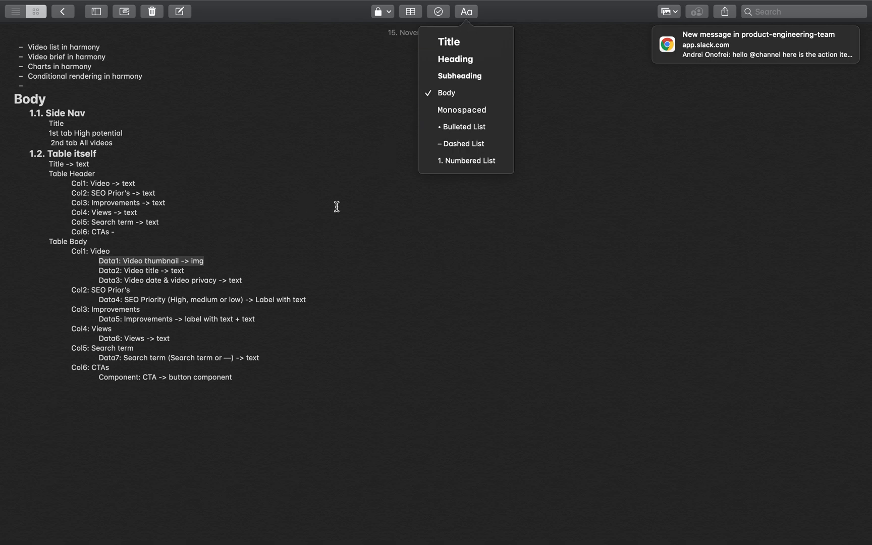
left_click(494, 210)
- Change the text colour of the "Data1: Video thumbnail -> img" line to yellow-orange using the colour wheel
triple_click(191, 263)
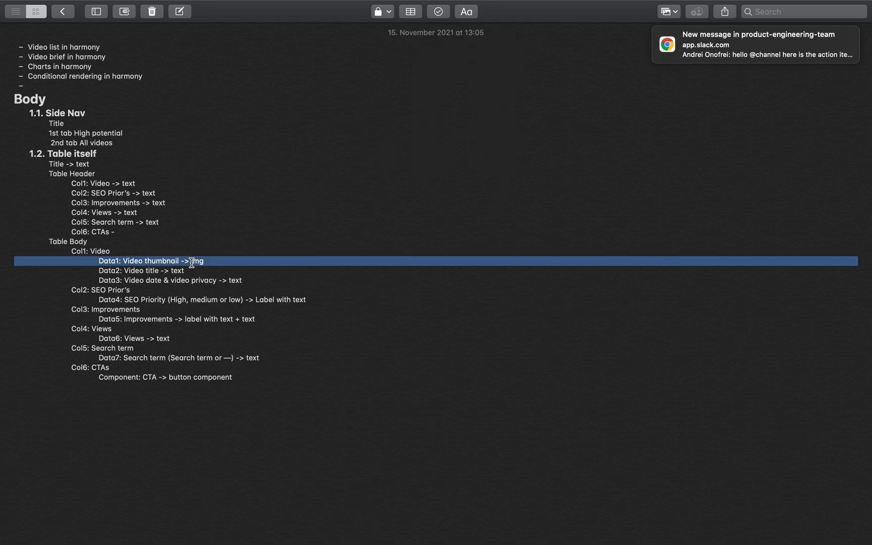
right_click(192, 262)
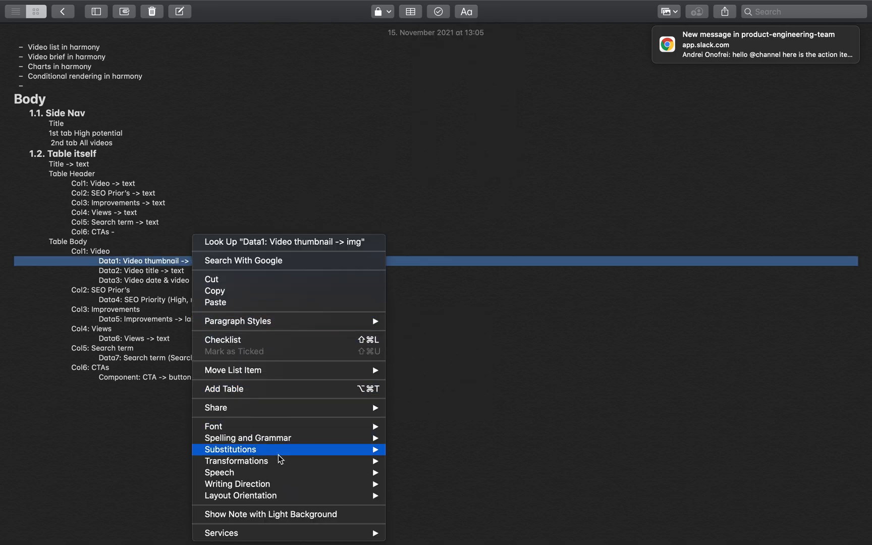
mouse_move(292, 427)
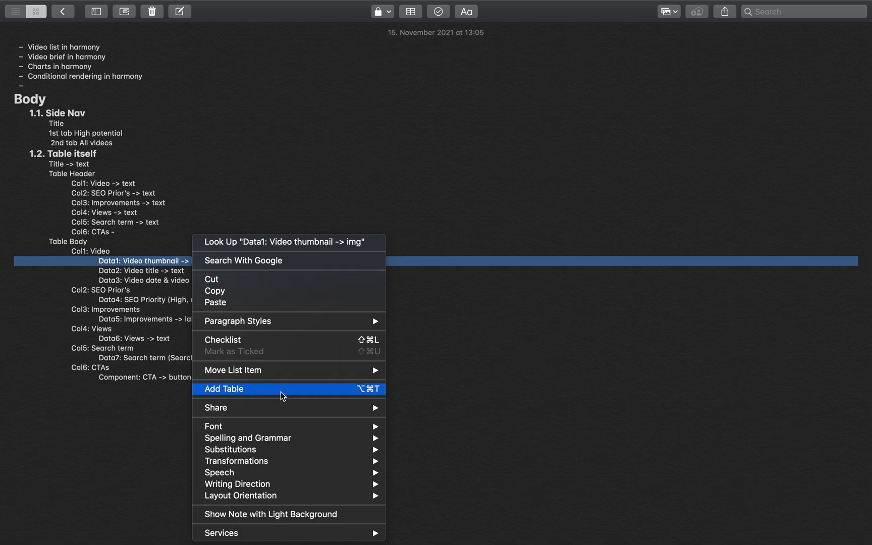
mouse_move(281, 500)
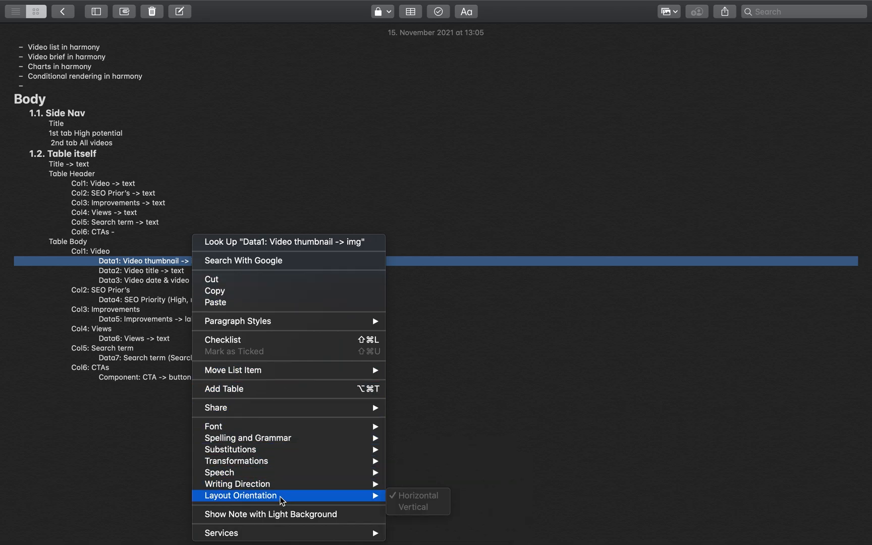
mouse_move(322, 486)
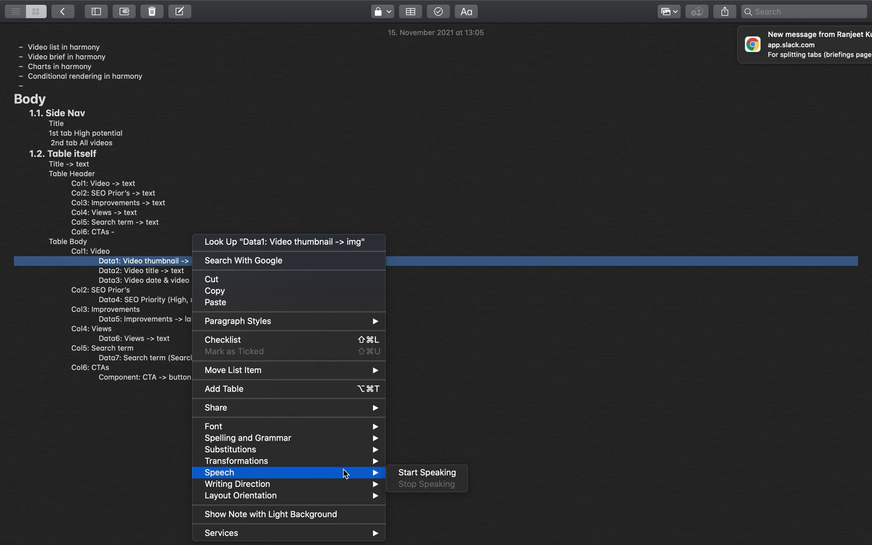
mouse_move(351, 454)
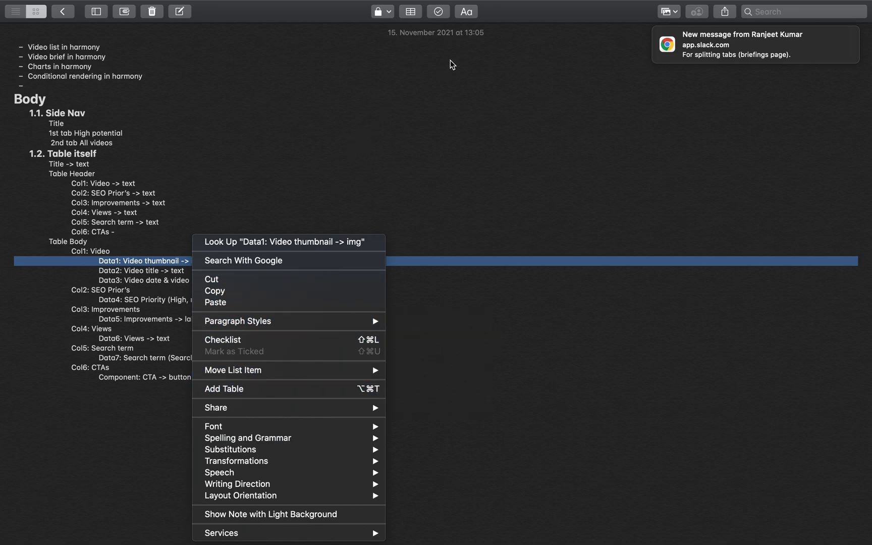
left_click(416, 170)
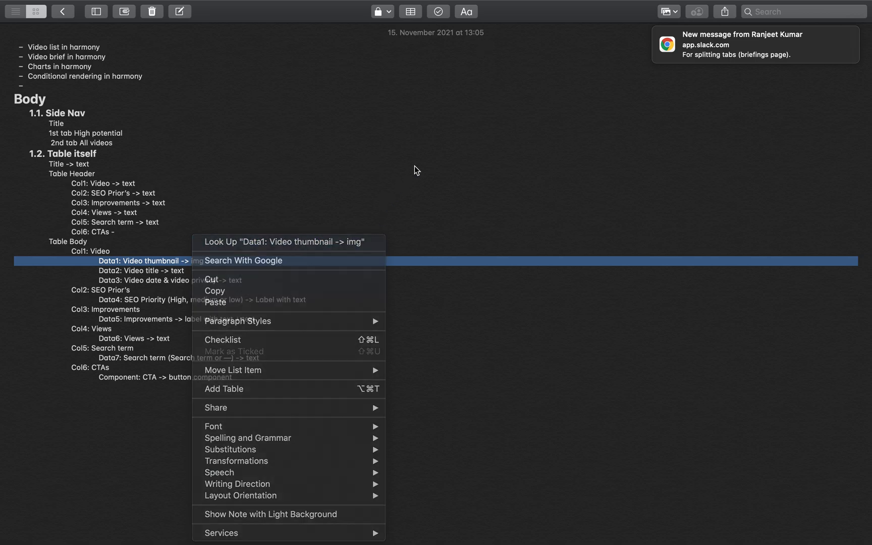
right_click(180, 263)
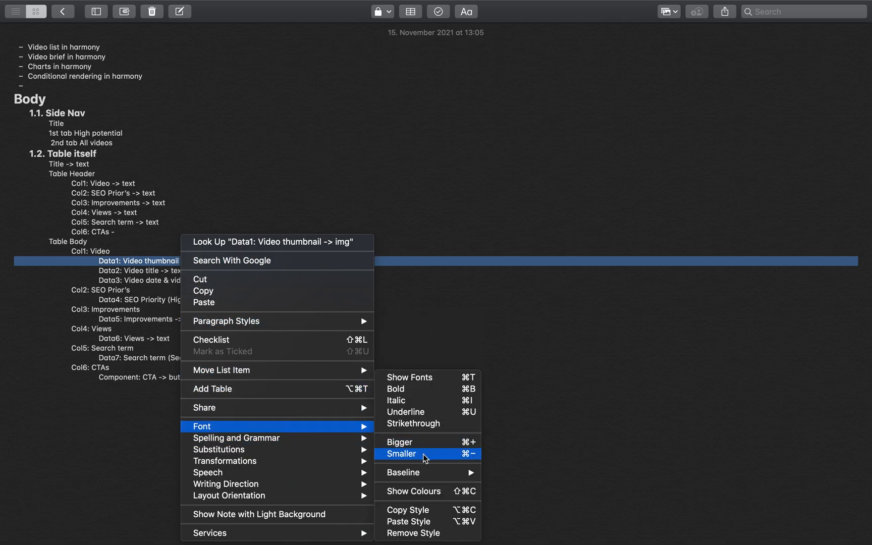
mouse_move(423, 480)
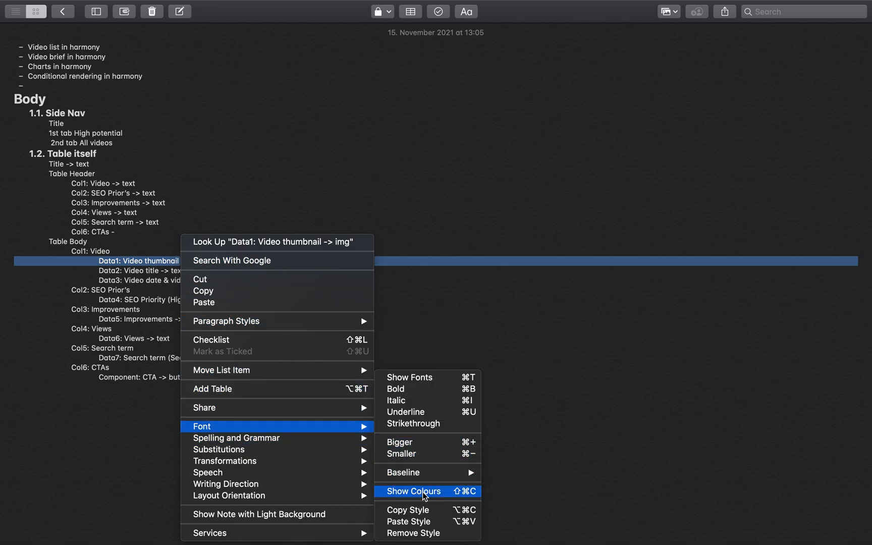
left_click(422, 492)
left_click_drag(69, 430, 110, 395)
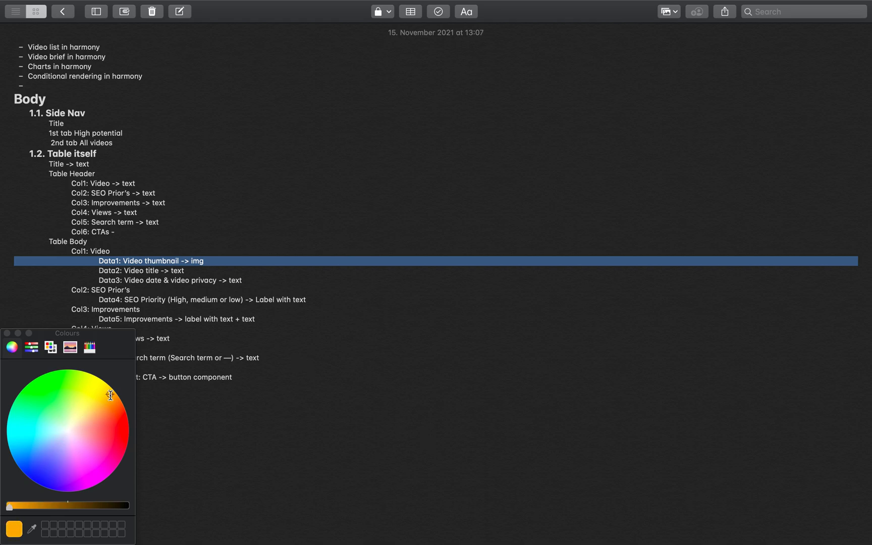
left_click(284, 394)
left_click(233, 266)
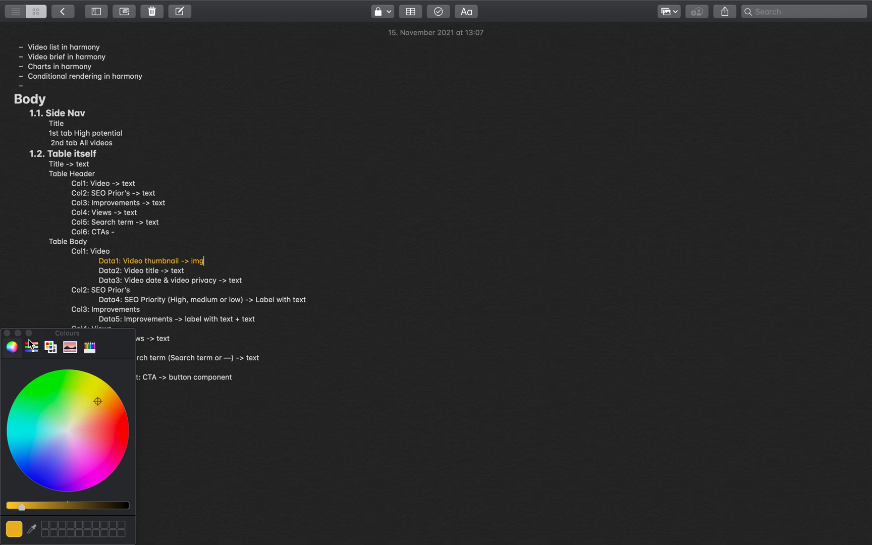
left_click(7, 333)
- Check the first video's title text in the Figma design against the Data1 line, then return to the note
left_click_drag(205, 261, 96, 260)
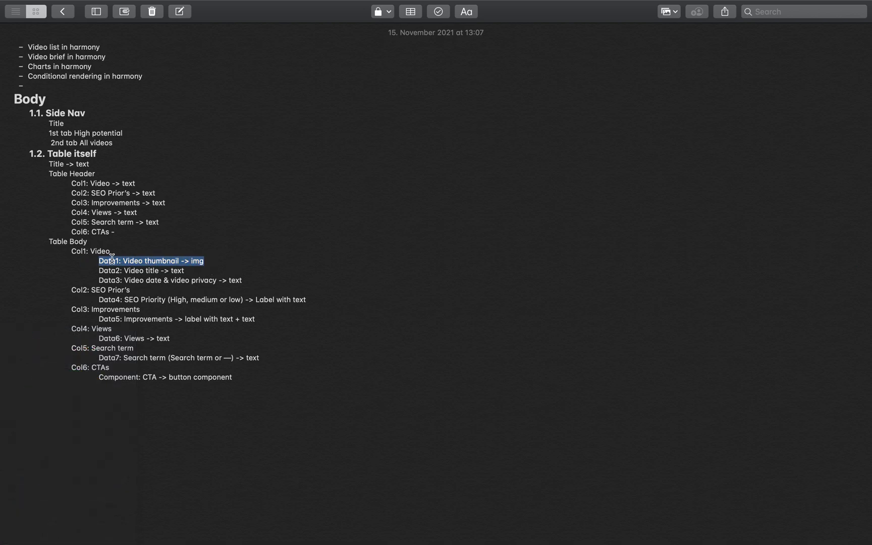
key("ctrl+Right")
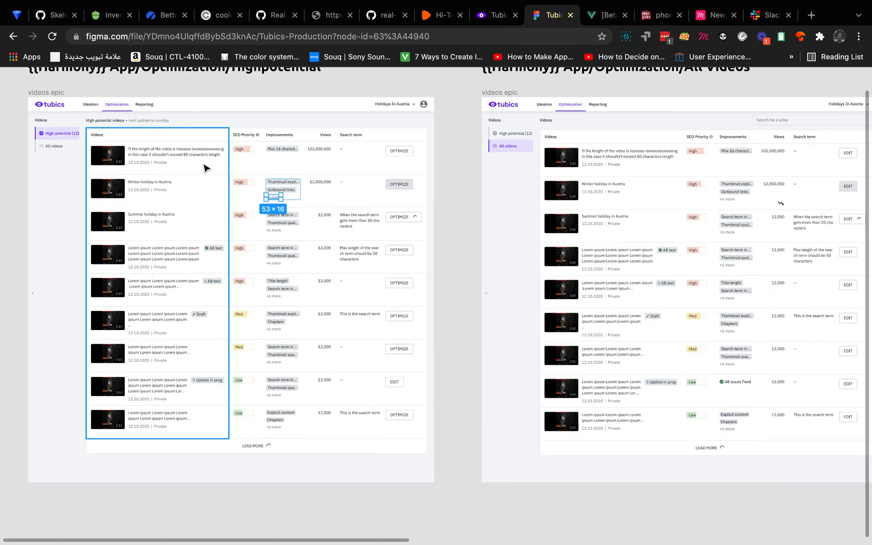
left_click(186, 160)
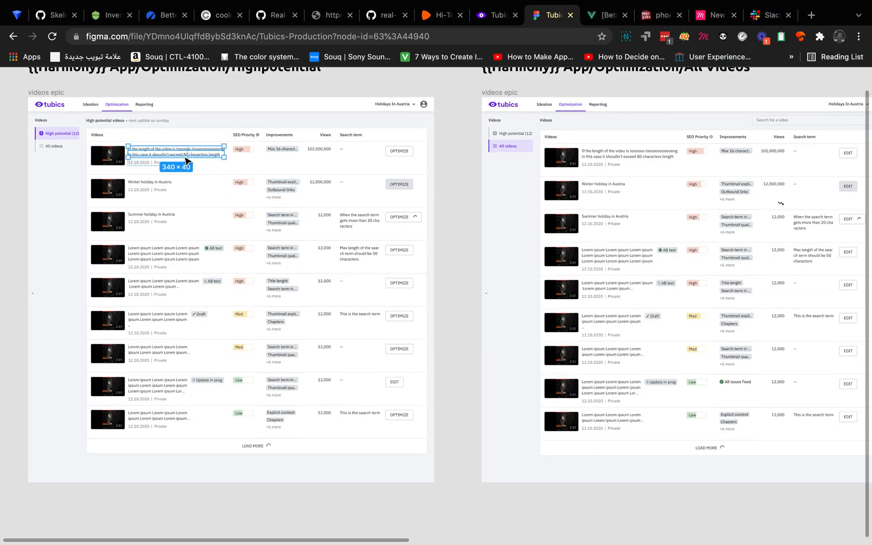
key("ctrl+Left")
- Apply the Data1 line's yellow-orange text colour to the Data2 through Data7 lines under Table Body
left_click(188, 252)
double_click(184, 263)
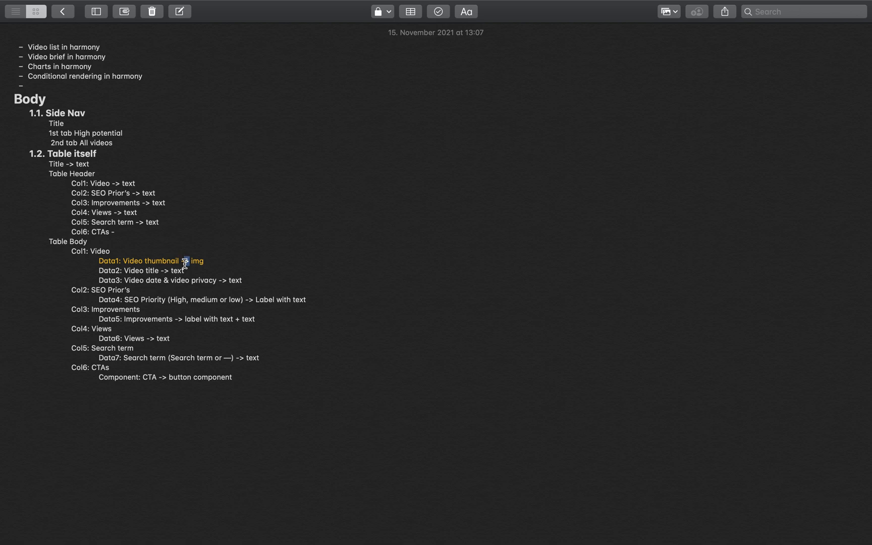
triple_click(185, 263)
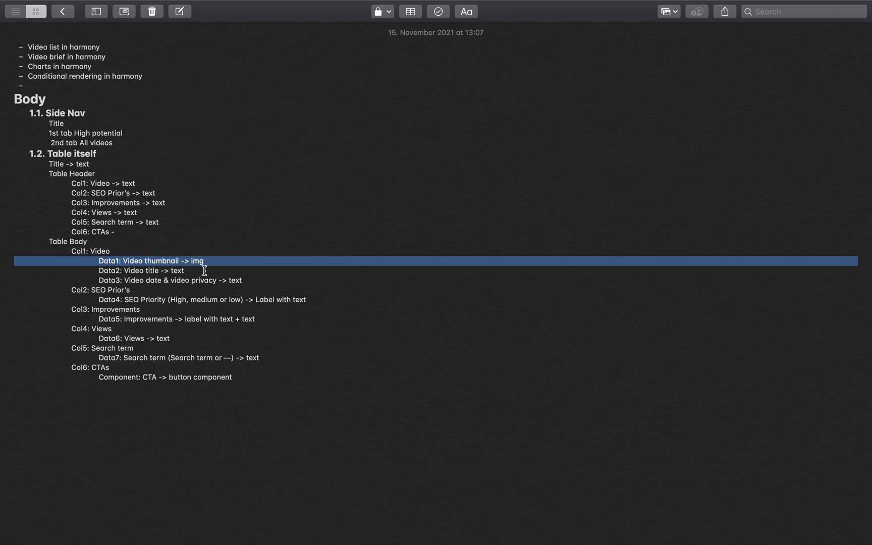
left_click_drag(248, 280, 87, 266)
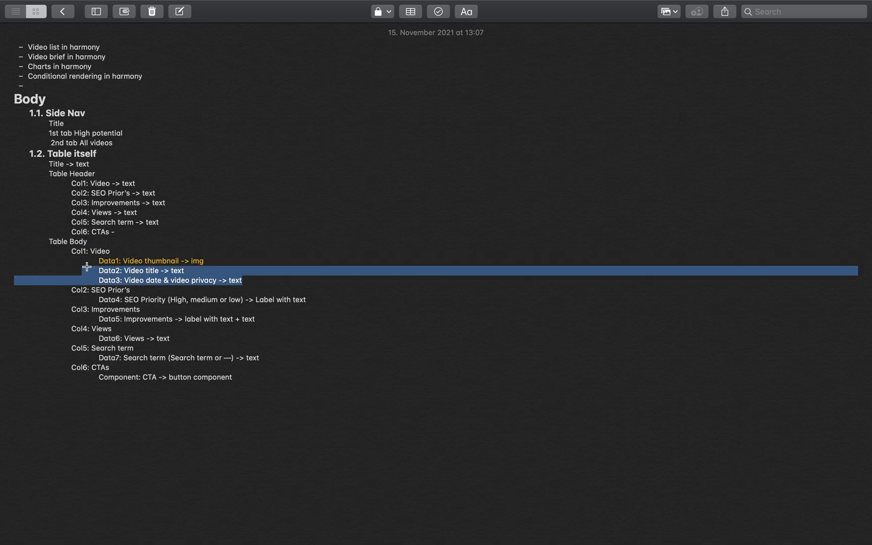
left_click(209, 305)
left_click_drag(303, 299, 83, 299)
left_click_drag(271, 321, 85, 319)
left_click_drag(200, 343, 84, 341)
left_click_drag(282, 360, 98, 358)
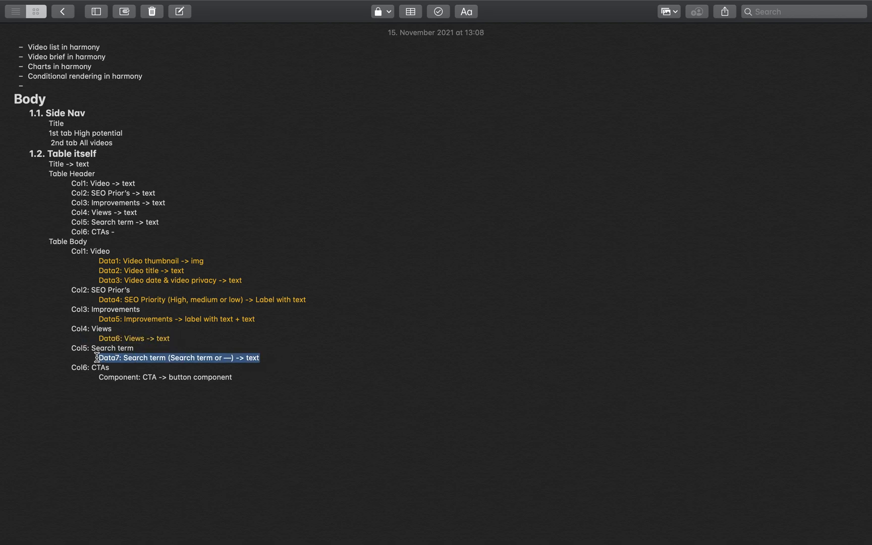
left_click(257, 382)
left_click_drag(111, 383, 94, 375)
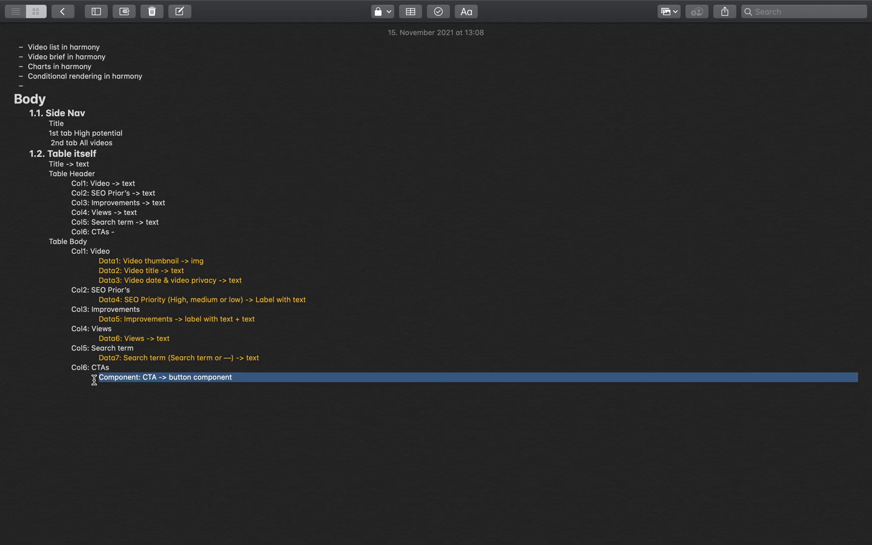
left_click(216, 386)
left_click(244, 378)
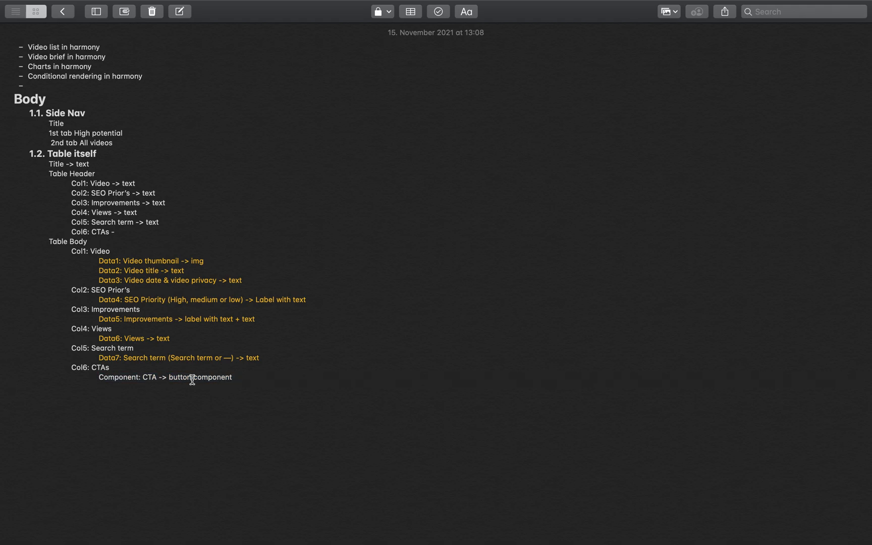
- Bring up the test.tubics.com/optimization page in the browser, check the Body heading in the note, and return to the page
key("ctrl+Right")
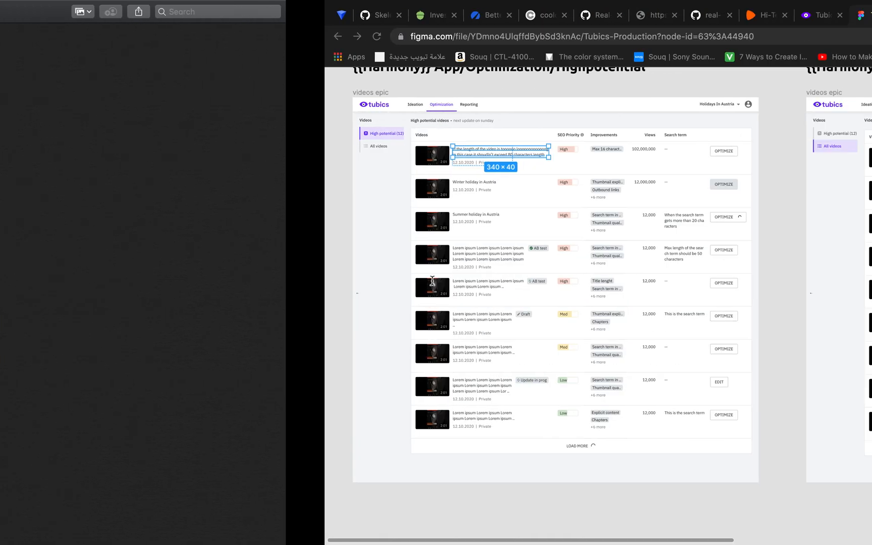
left_click(492, 16)
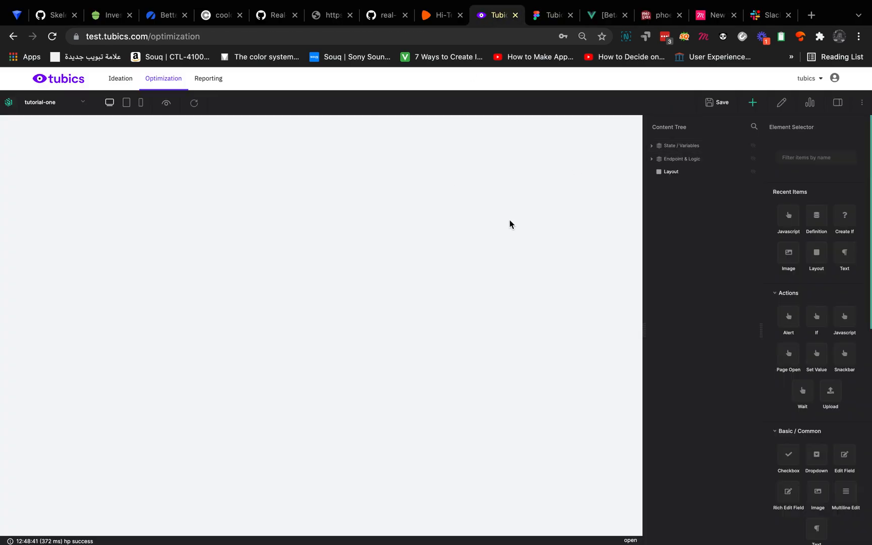
key("ctrl+Left")
key("ctrl+Left")
key("ctrl+Right")
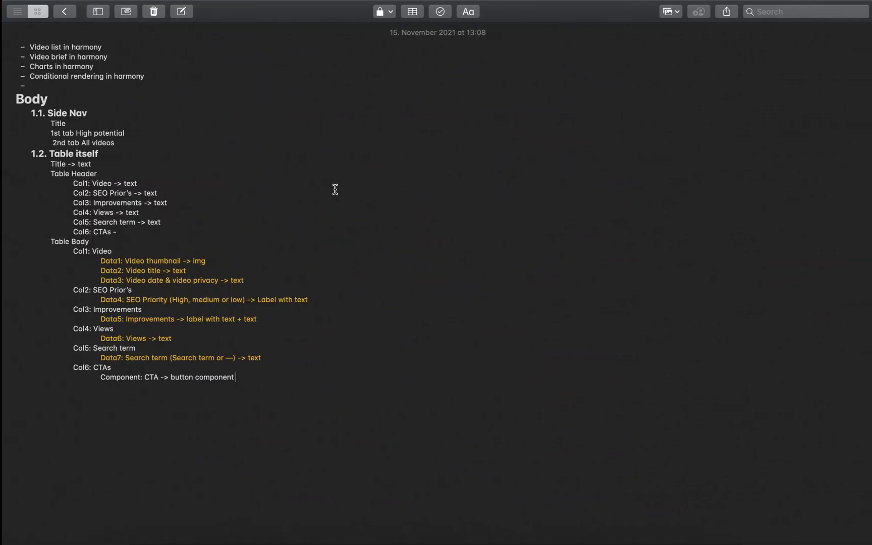
left_click_drag(49, 113, 50, 107)
left_click(32, 98)
double_click(31, 99)
double_click(33, 98)
key("ctrl+Right")
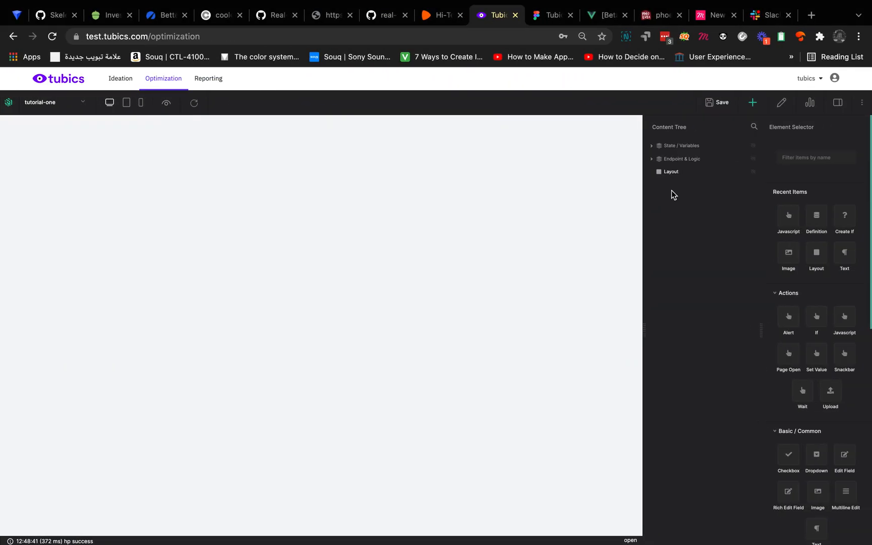
- Delete the Layout element from the content tree of the tutorial-one page
left_click(679, 174)
double_click(698, 174)
left_click(682, 176)
double_click(672, 174)
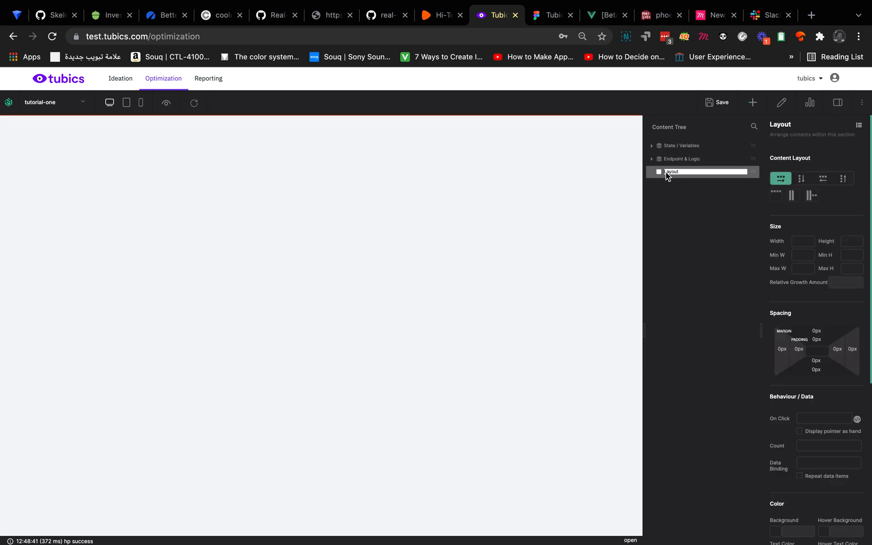
right_click(659, 171)
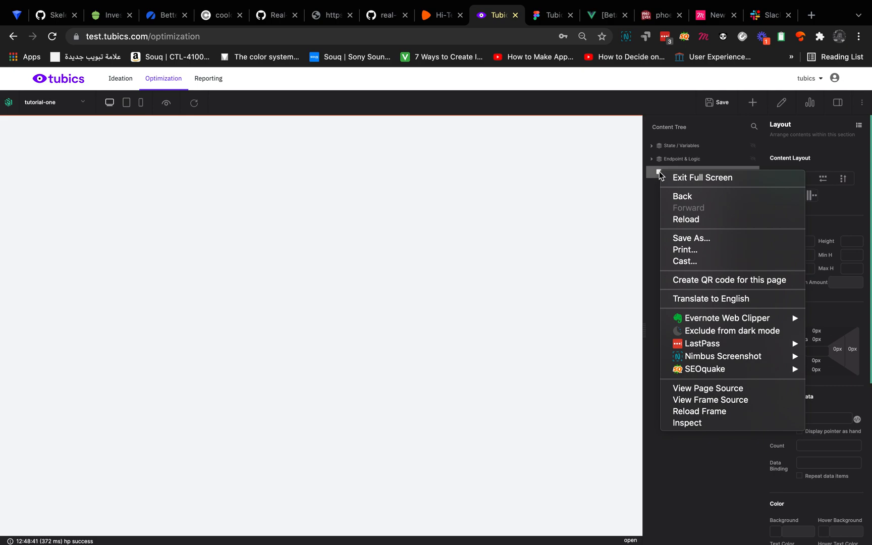
right_click(673, 174)
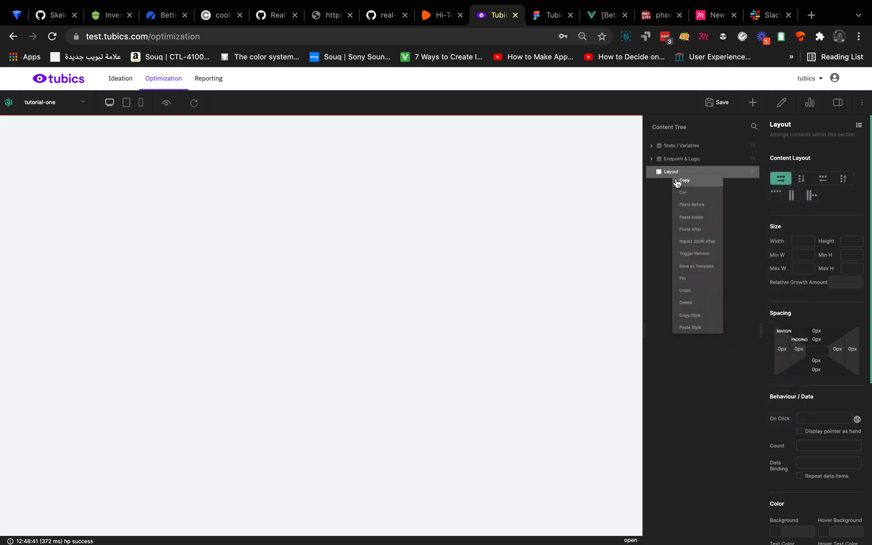
left_click(699, 303)
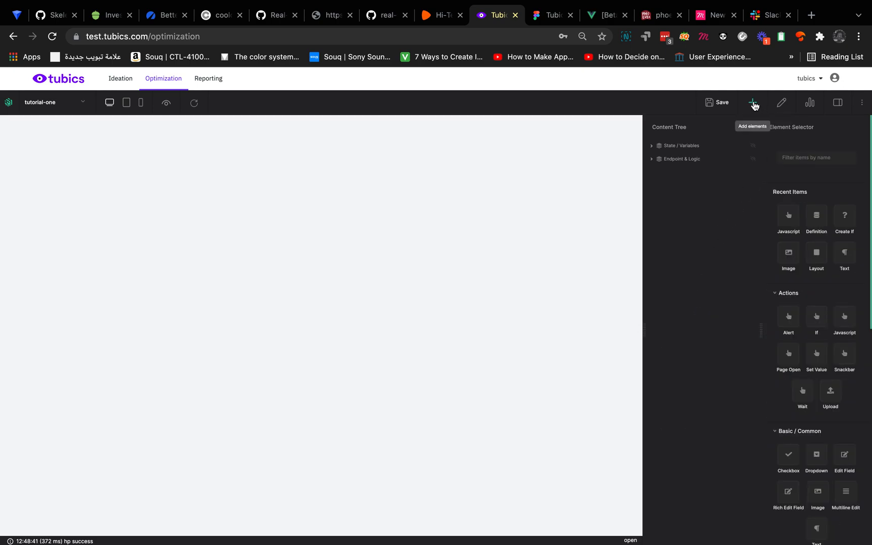
left_click(802, 156)
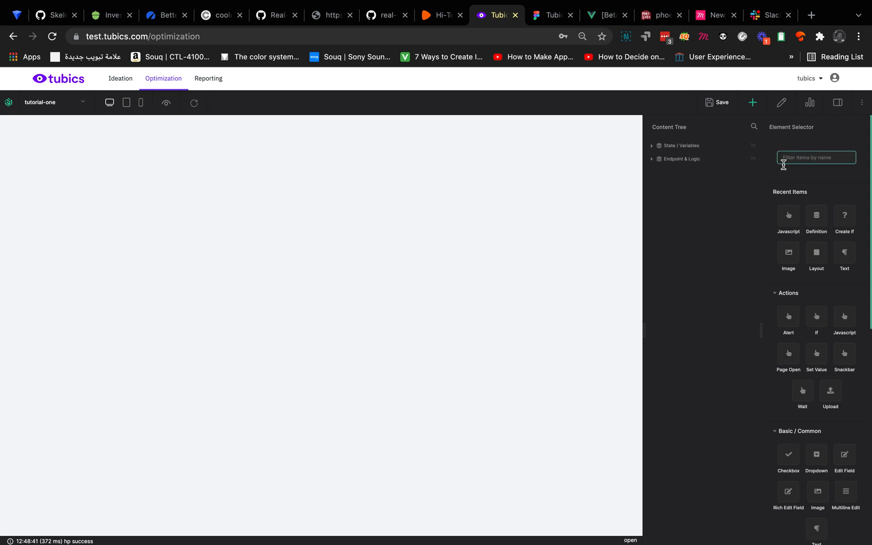
scroll(785, 214, "down", 6)
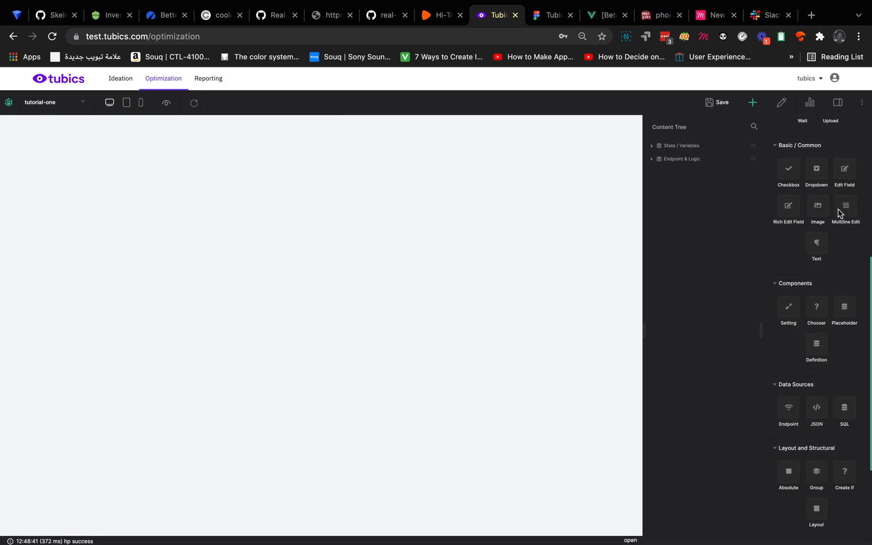
scroll(838, 209, "up", 6)
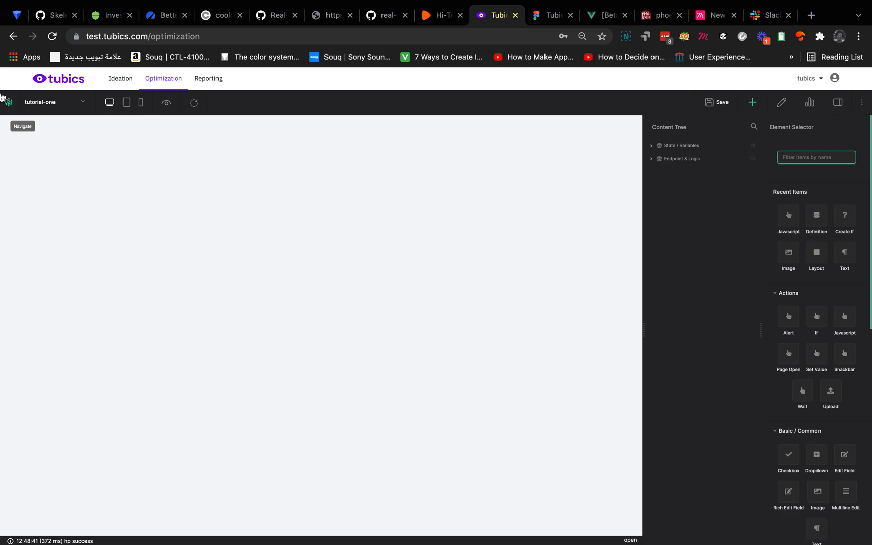
- Save the tutorial-one page and leave the editor for the Tubics - Test Stage project overview
left_click(12, 105)
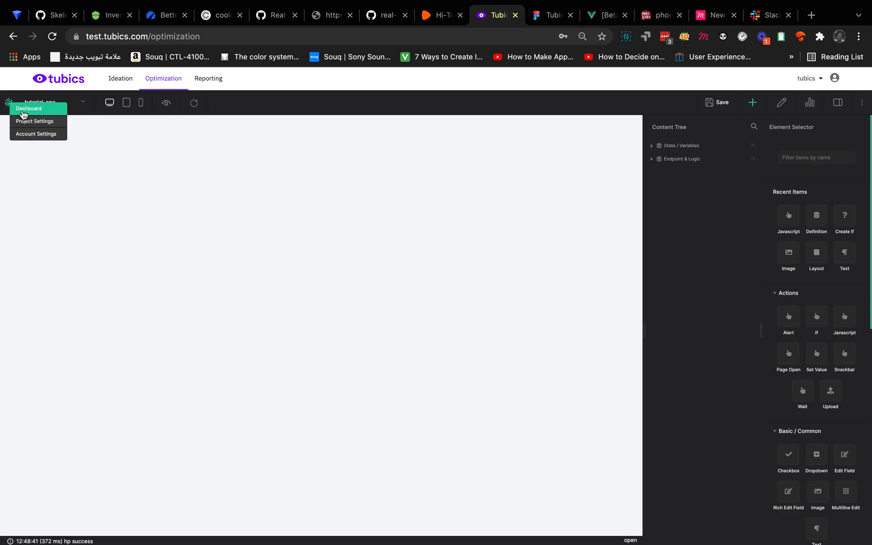
left_click(40, 122)
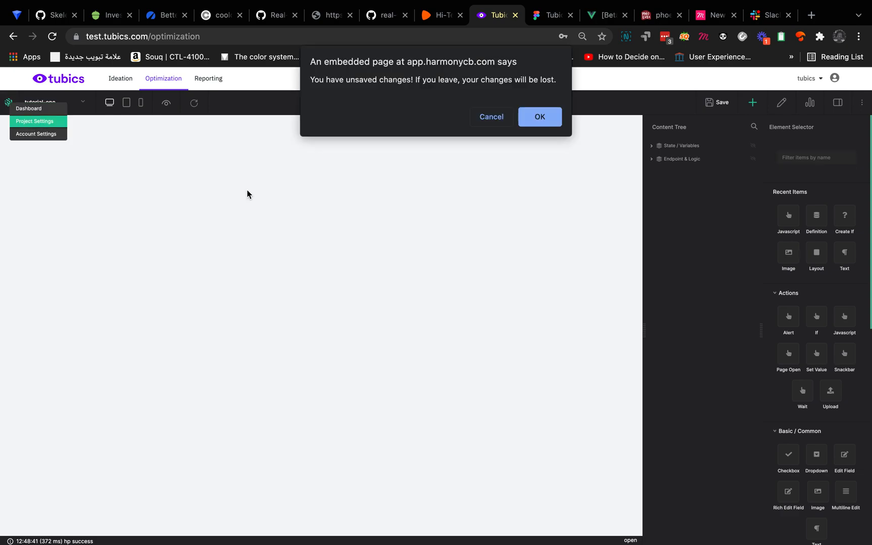
left_click(520, 117)
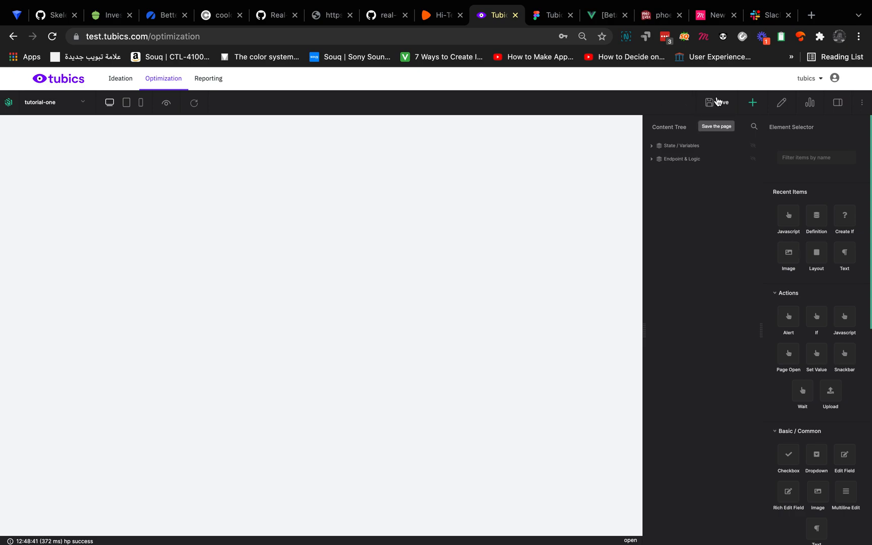
left_click(718, 102)
left_click(7, 104)
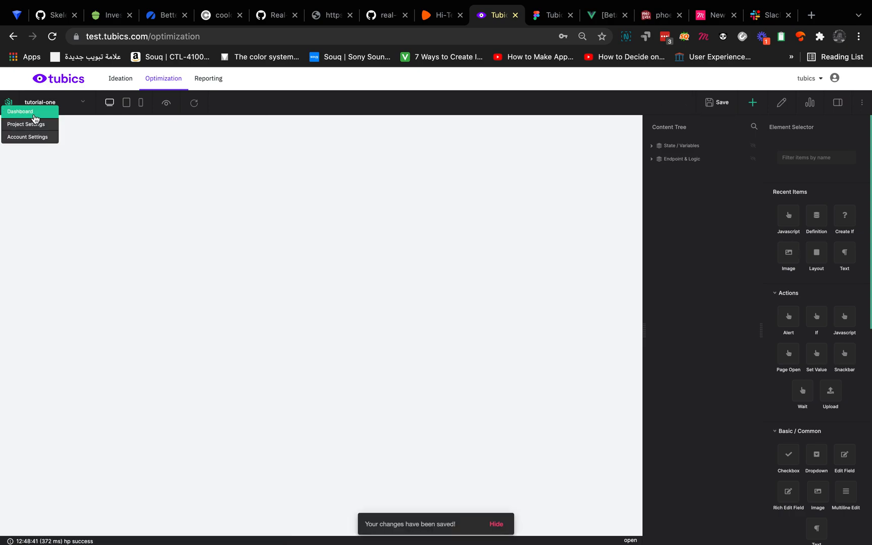
left_click(29, 125)
- Create a new page named tutorial-two from the blank template
scroll(359, 201, "down", 15)
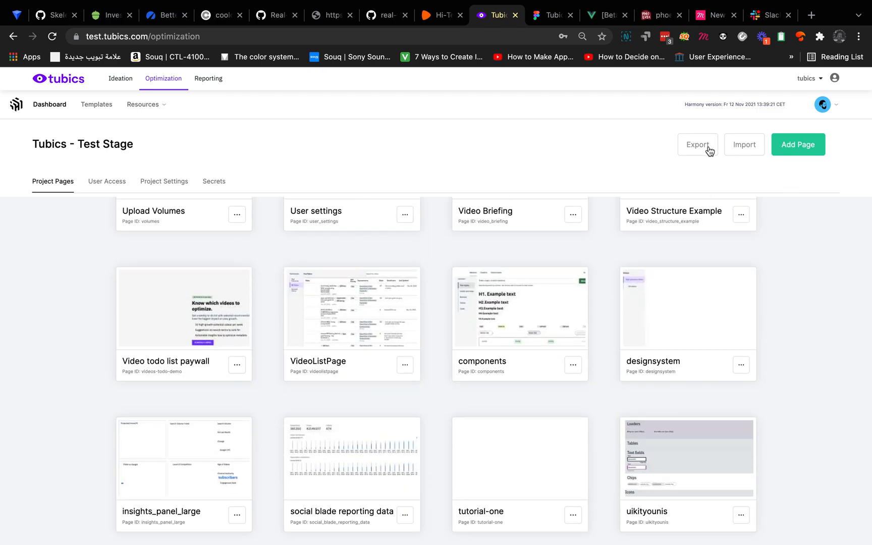
left_click(785, 150)
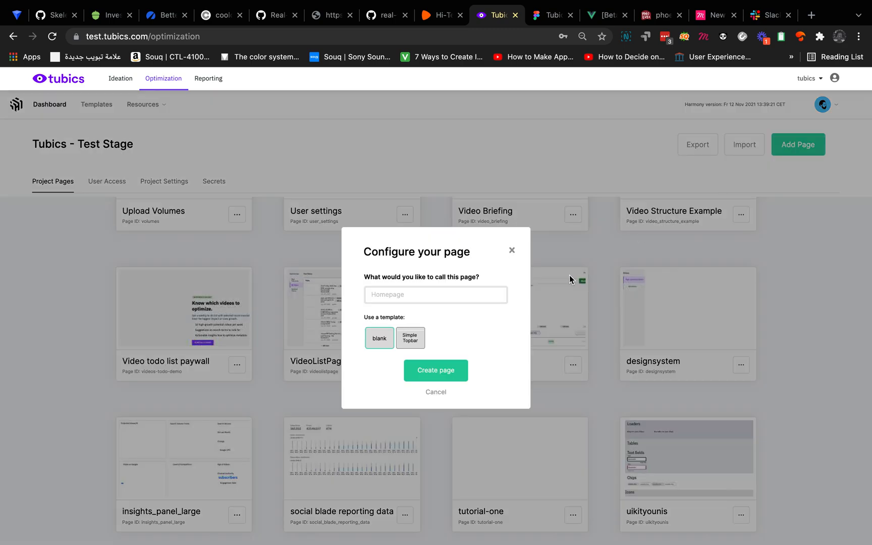
left_click(385, 295)
type("tuturial")
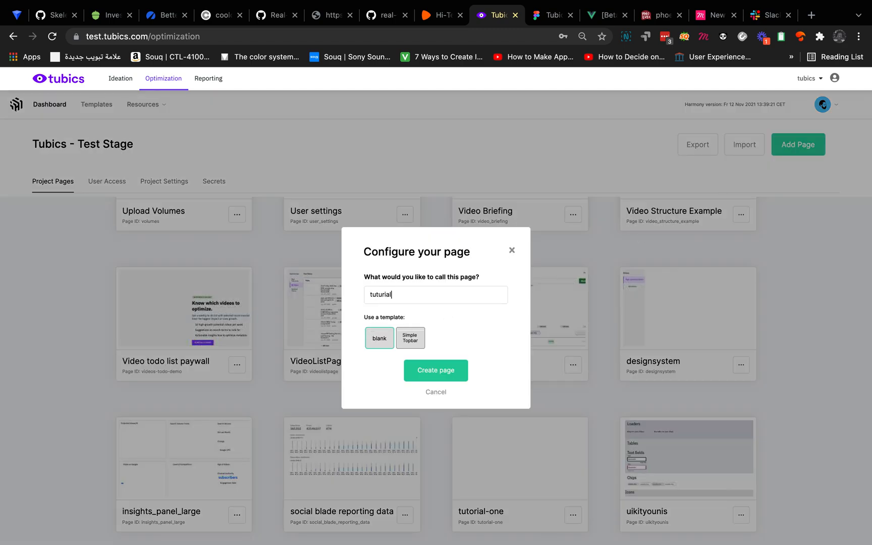
type("-two")
triple_click(396, 296)
left_click(410, 299)
triple_click(396, 297)
left_click(396, 297)
key("Left")
key("BackSpace")
key("BackSpace")
type("o")
left_click(456, 374)
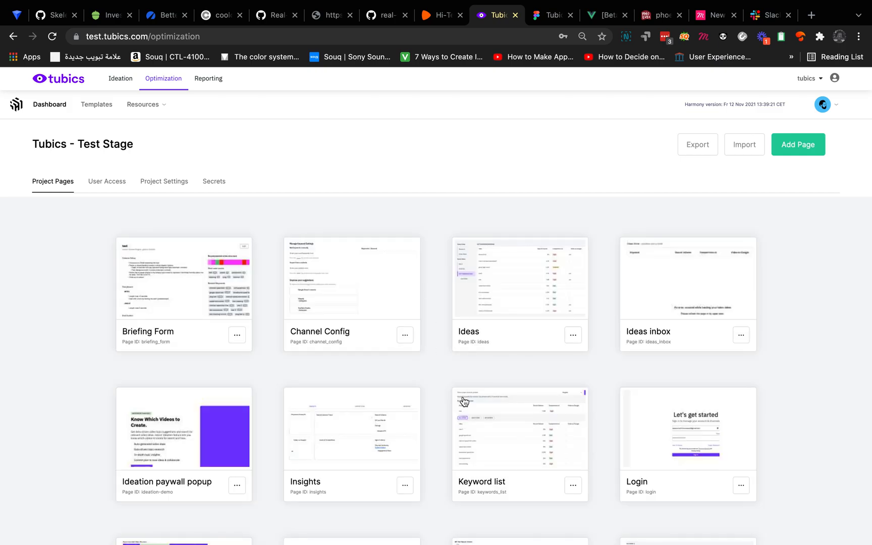
- Open the tutorial-one page from the project pages and show the elements that can be added
scroll(464, 402, "down", 15)
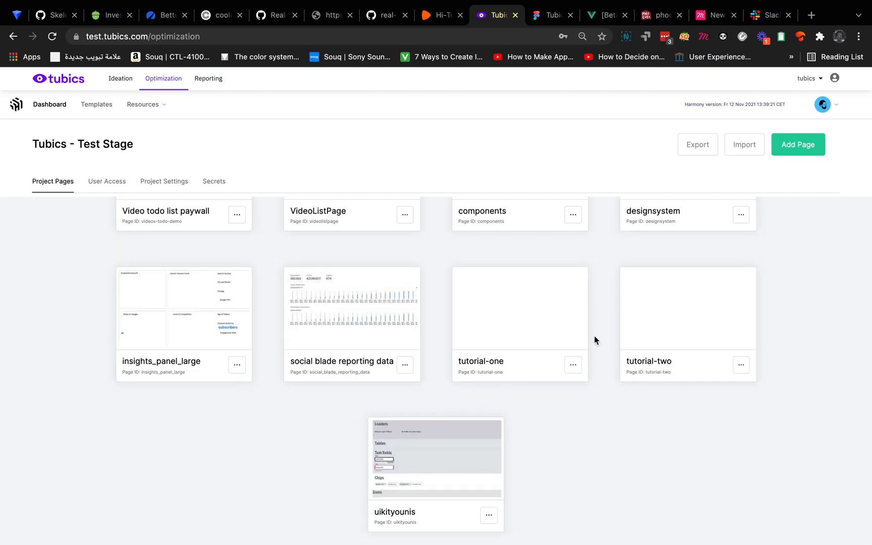
left_click(526, 322)
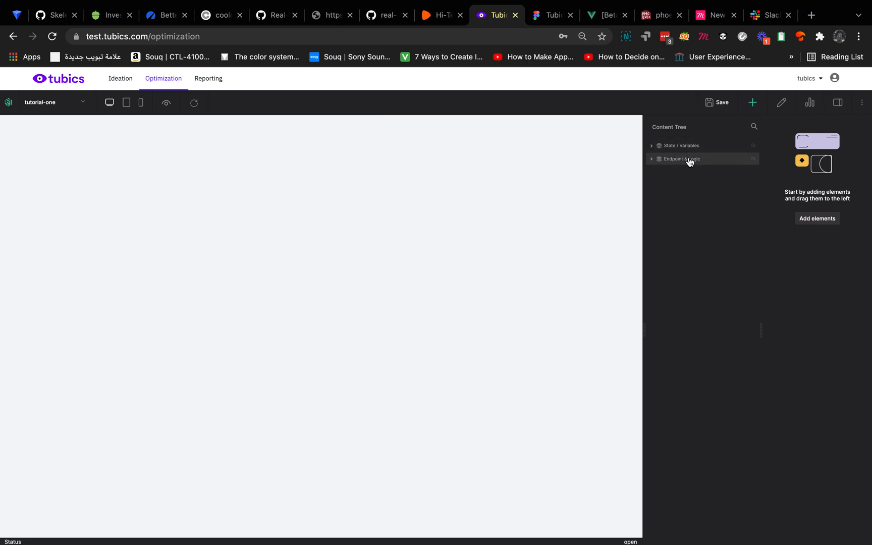
left_click(758, 104)
- Check the Body heading in the note, then add a Layout element to the tutorial-one page's content tree
key("ctrl+Left")
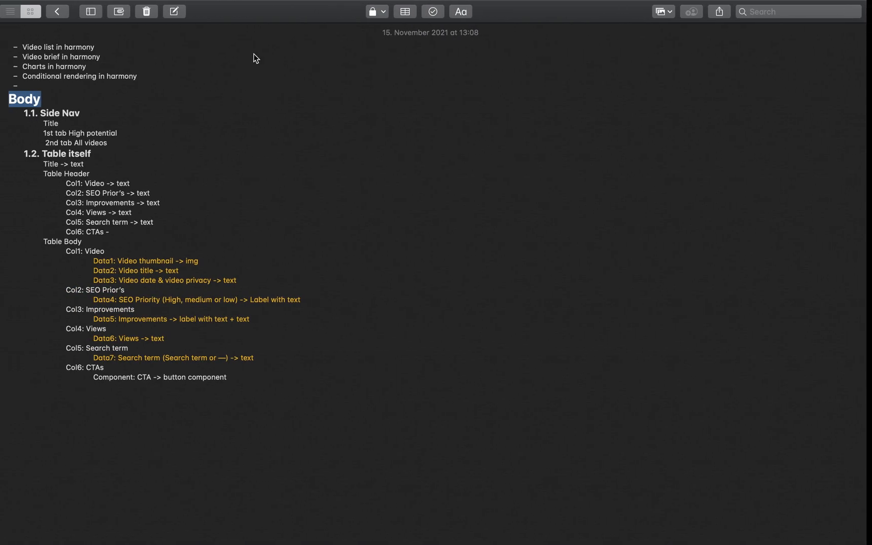
key("ctrl+Right")
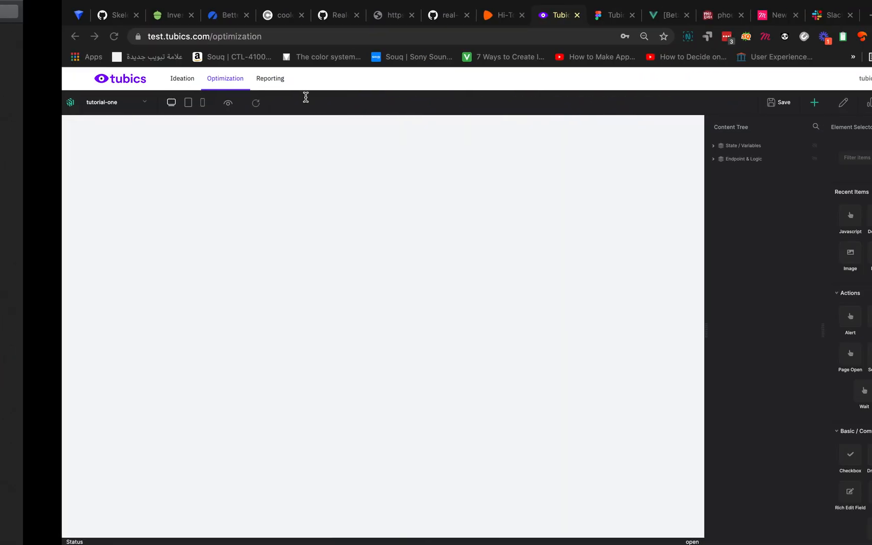
left_click_drag(796, 249, 665, 170)
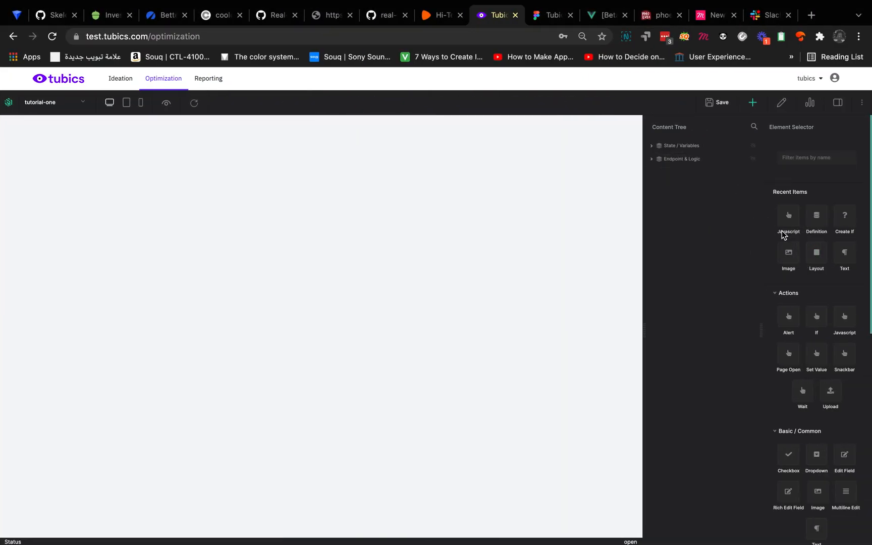
left_click_drag(818, 257, 712, 209)
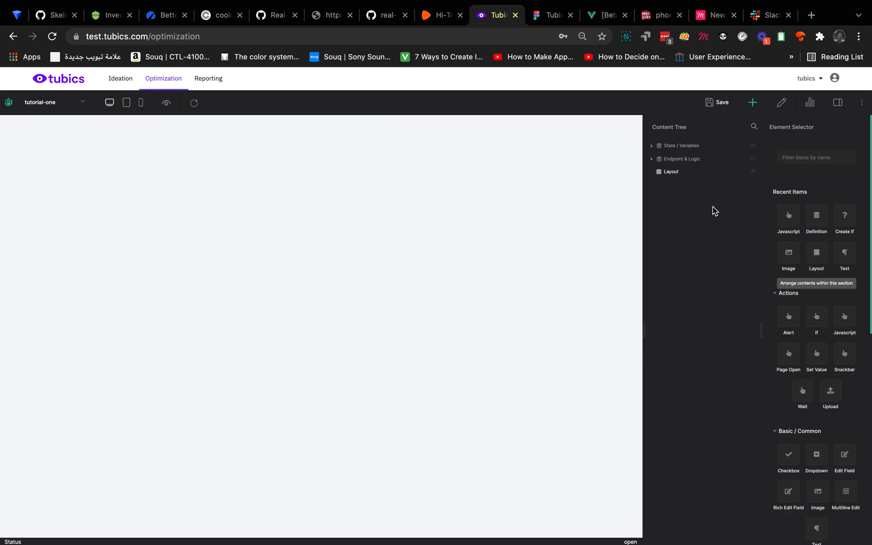
- Filter the available elements by "layout", then clear the filter
left_click(802, 154)
triple_click(797, 127)
left_click(807, 157)
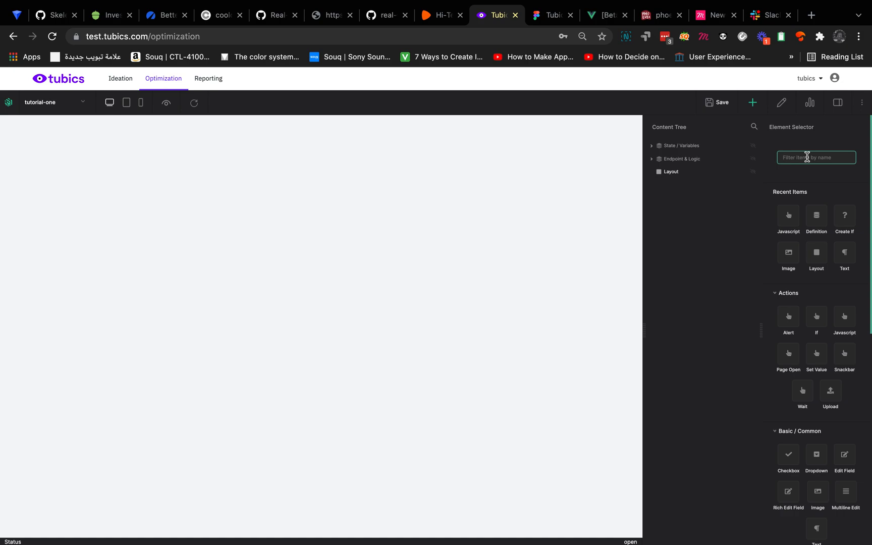
type("layout")
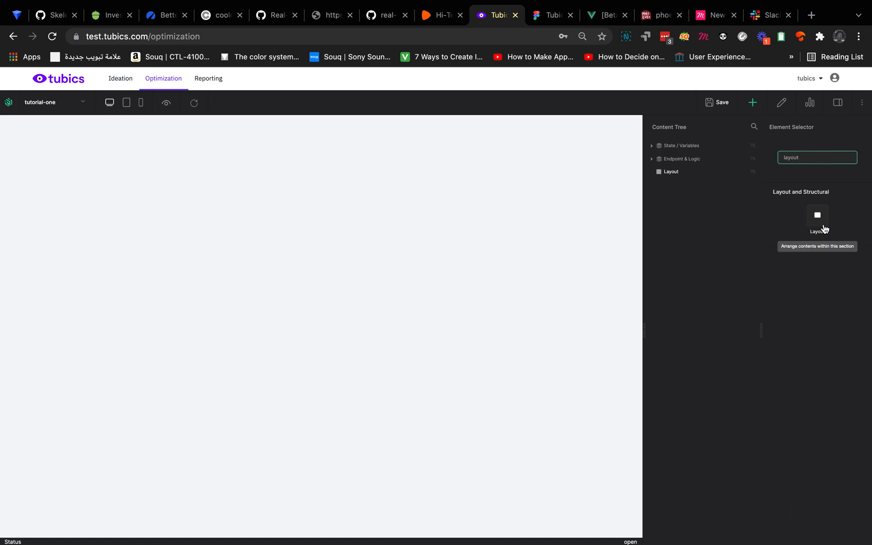
left_click(807, 154)
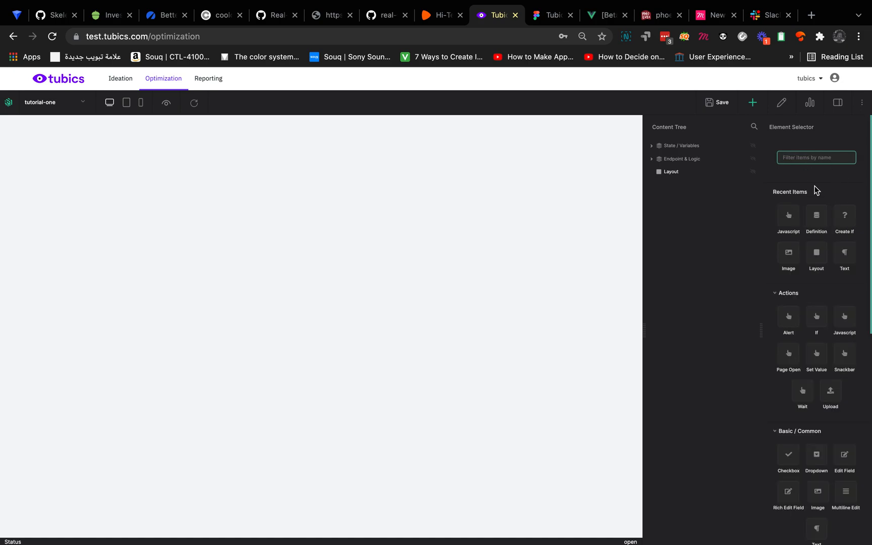
- Rename the Layout element in the content tree as Body
left_click(678, 173)
double_click(677, 173)
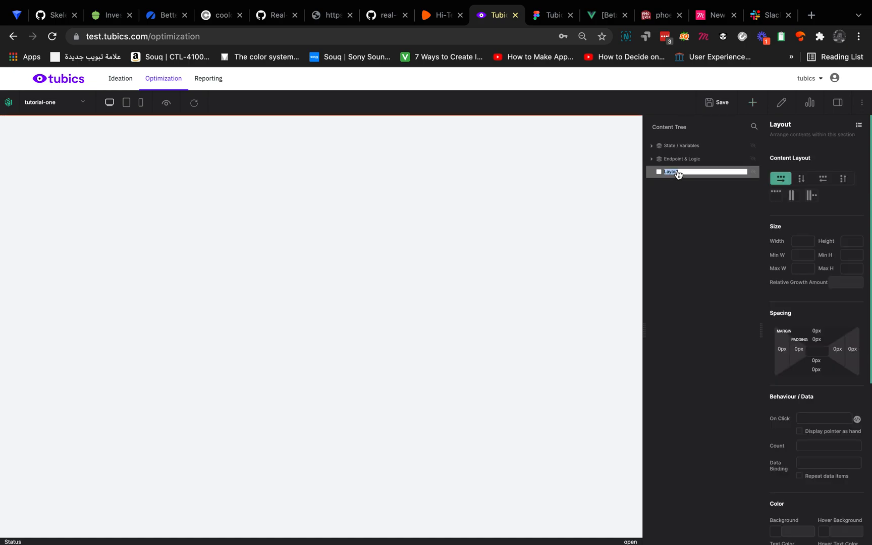
type("Ba")
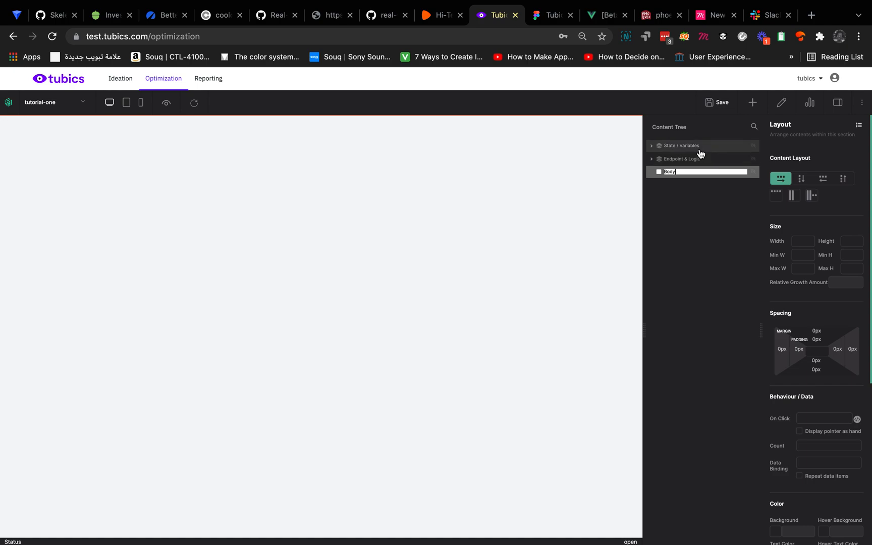
left_click(694, 201)
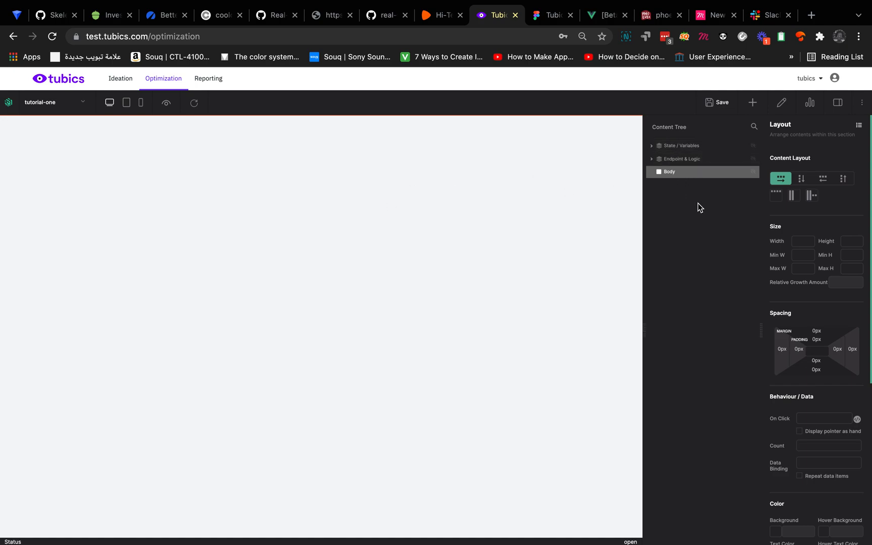
- Switch to the Figma design and select the high potential screen's side navigation and table frames together
left_click(544, 20)
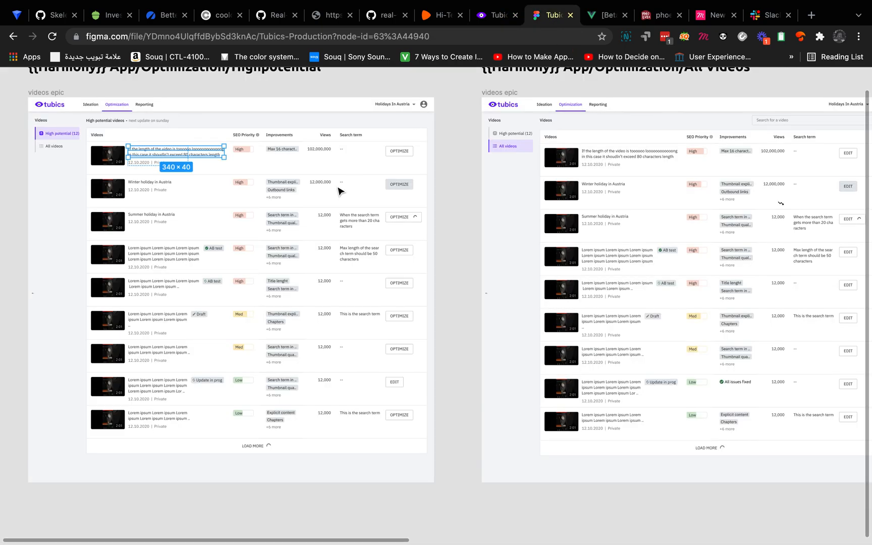
scroll(212, 166, "up", 3)
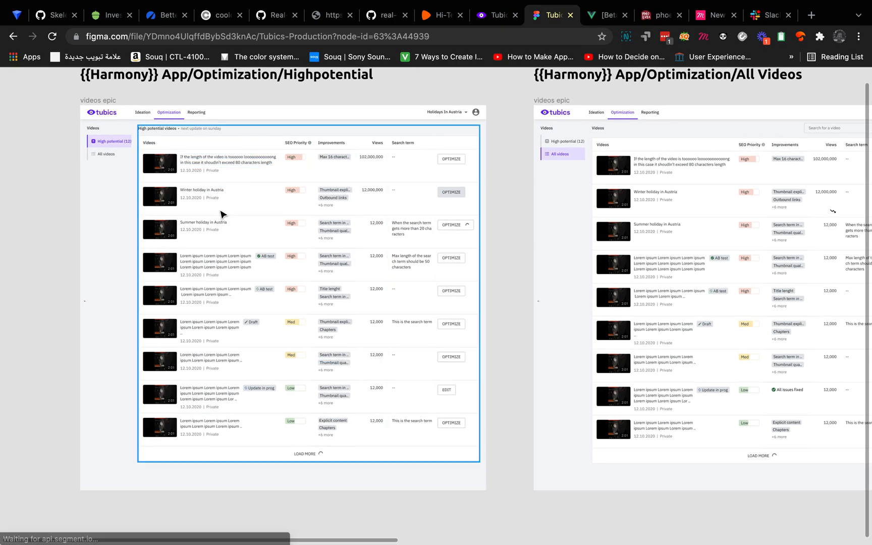
left_click(106, 154)
left_click(230, 230, "shift")
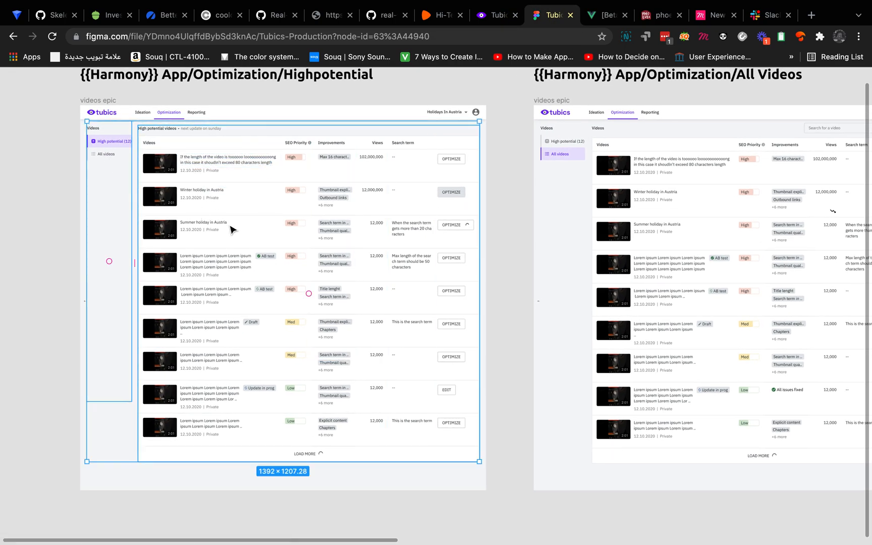
- Try to wrap the side navigation and table frames in an auto layout, then undo it
key("shift+a")
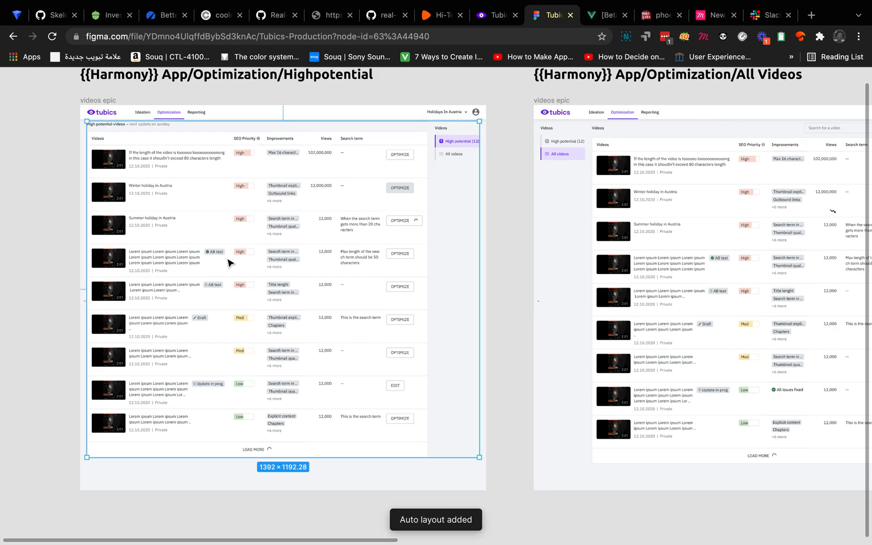
left_click(464, 188)
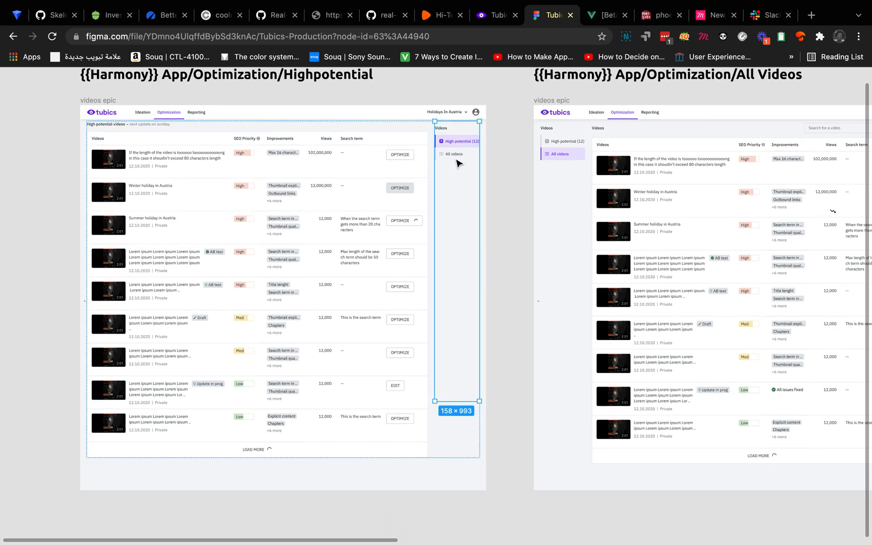
key("Escape")
key("ctrl+z")
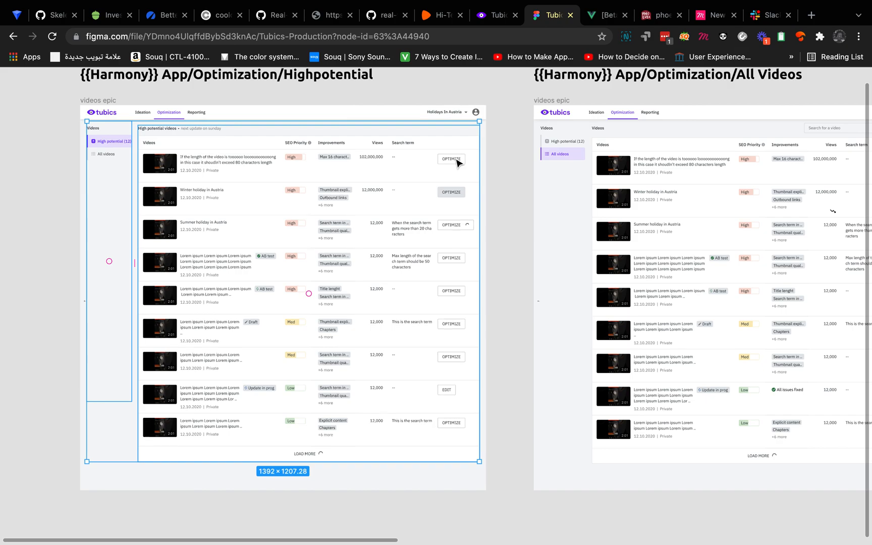
- Show Figma's hidden interface and reselect the side navigation and table frames to inspect their shared layout
left_click(492, 186)
key("ctrl+backslash")
scroll(493, 186, "left", 4)
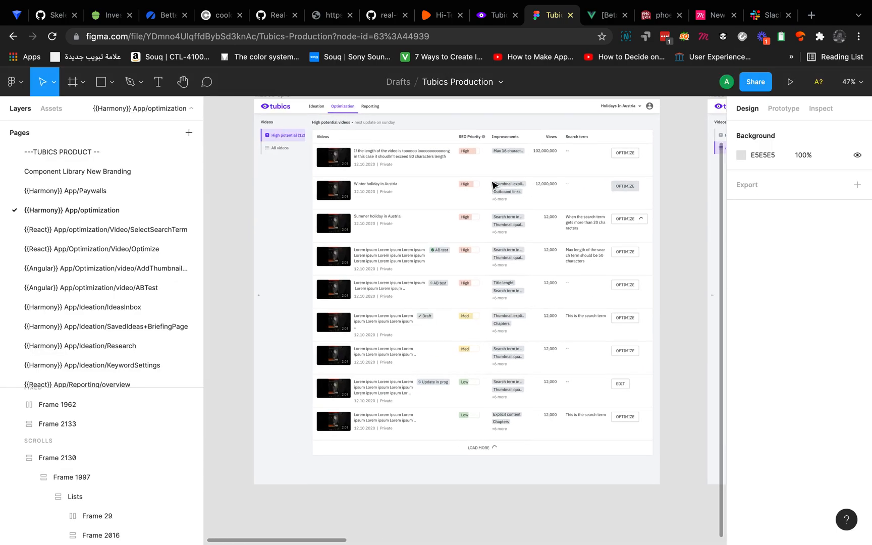
left_click(272, 141)
left_click(374, 160, "shift")
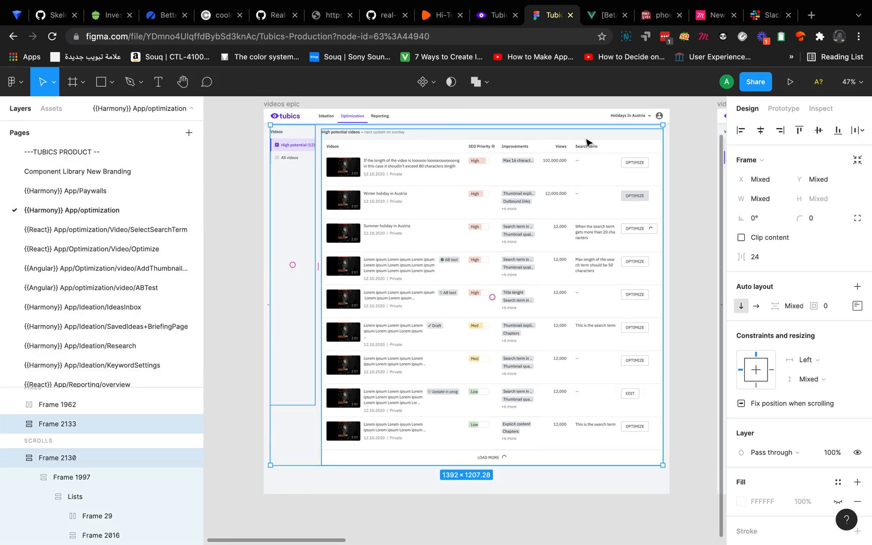
key("alt")
- Return to the tutorial-one page in Harmony and set the Body layout's background colour to #1876ff
left_click(487, 15)
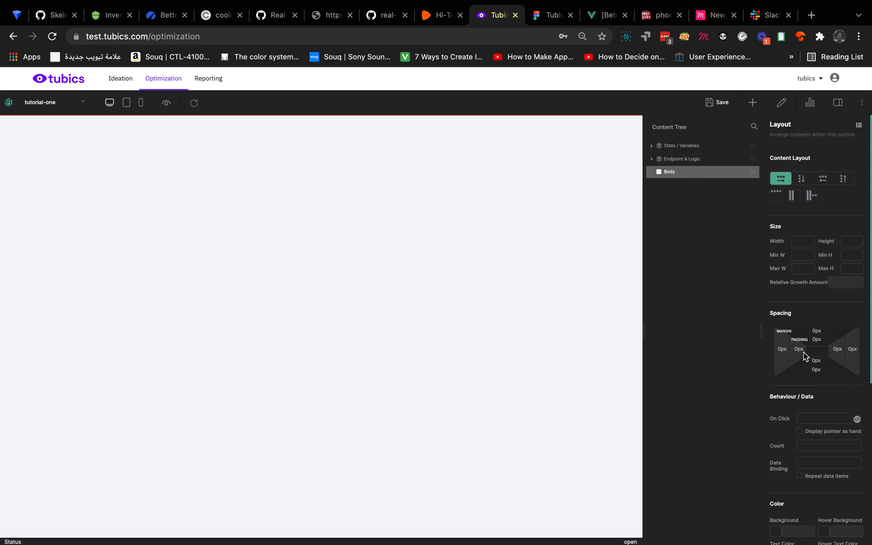
scroll(803, 352, "down", 5)
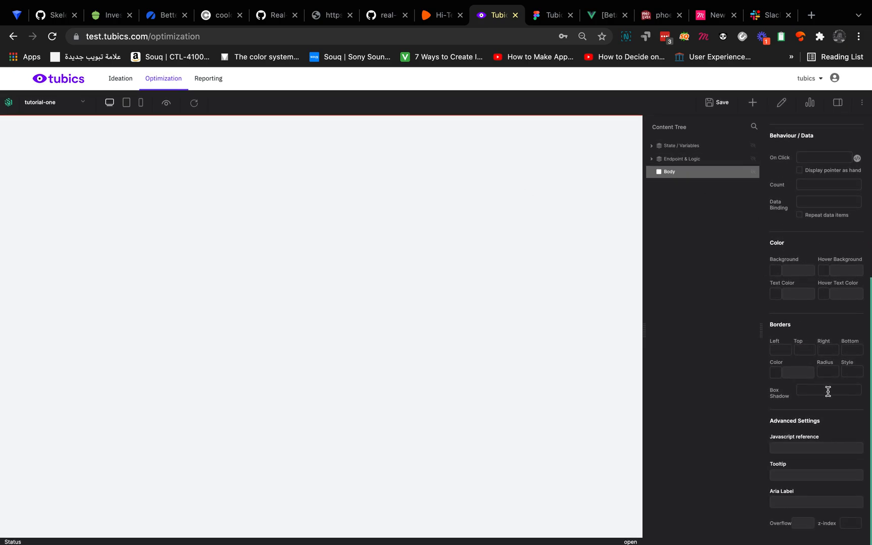
scroll(827, 391, "up", 3)
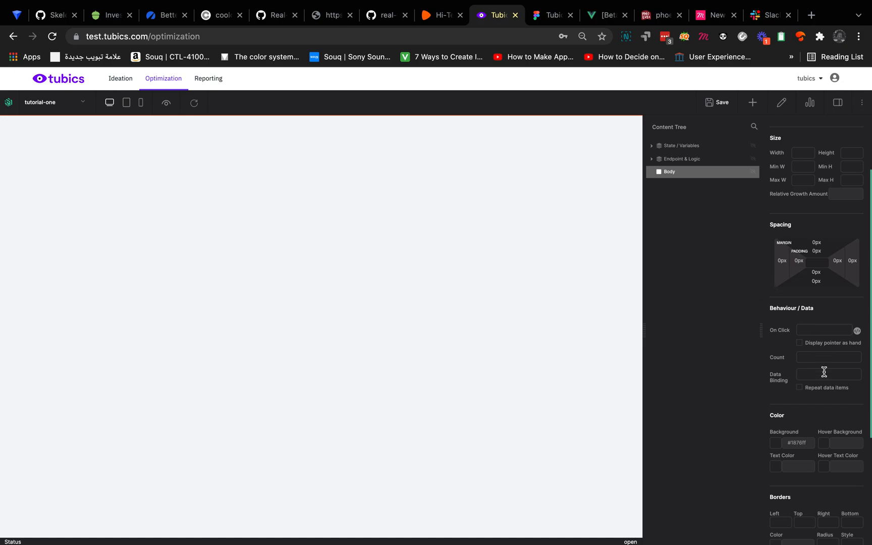
left_click(813, 415)
scroll(796, 177, "up", 3)
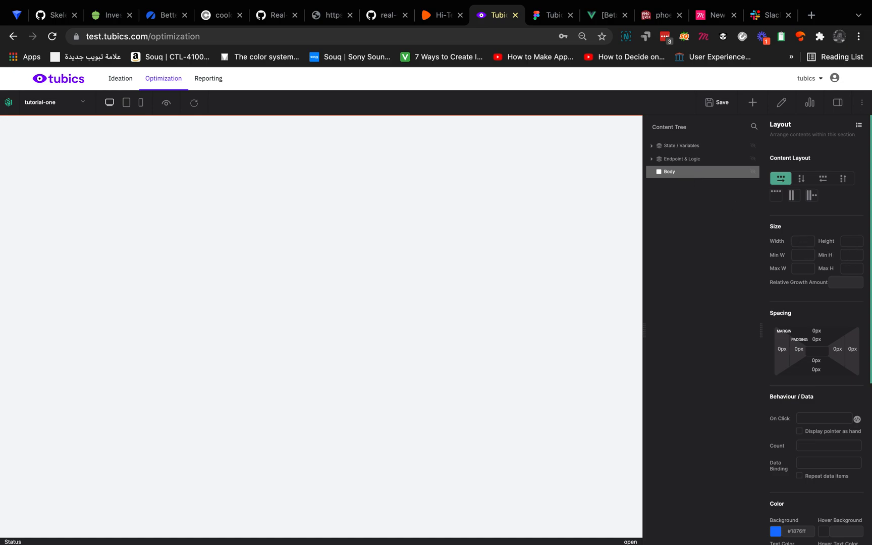
- Set the Body layout's width to 100% and its height to 100vh
type("100vh")
left_click(852, 217)
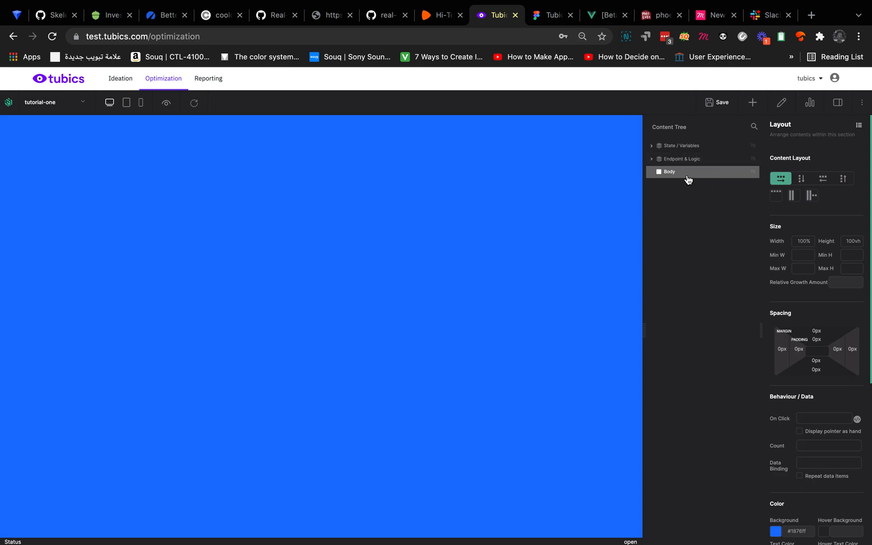
double_click(670, 176)
key("Return")
scroll(842, 434, "down", 1)
scroll(843, 436, "up", 1)
- Check the frame spacing in the Figma design, return to Harmony and set the Body layout's top, right and left margins to 24px
left_click(541, 18)
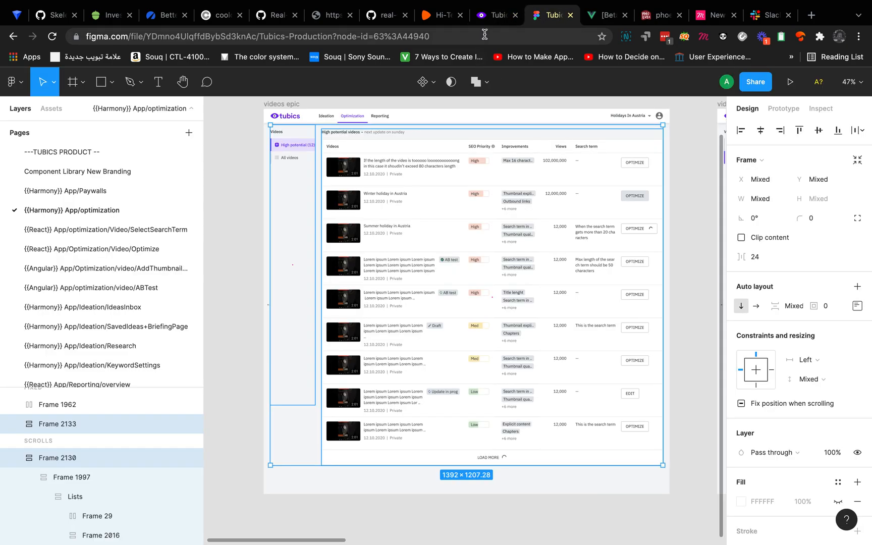
left_click(490, 16)
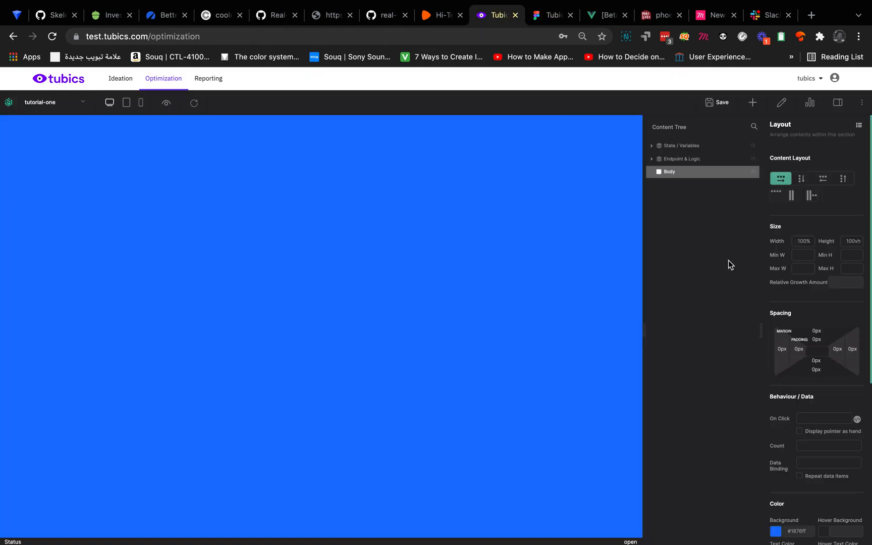
left_click(825, 333)
type("24")
left_click(854, 348)
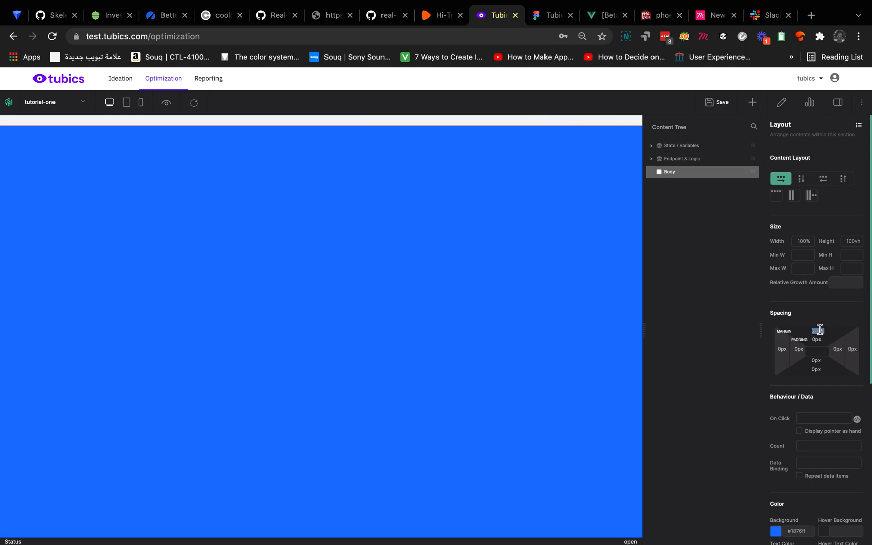
left_click(854, 350)
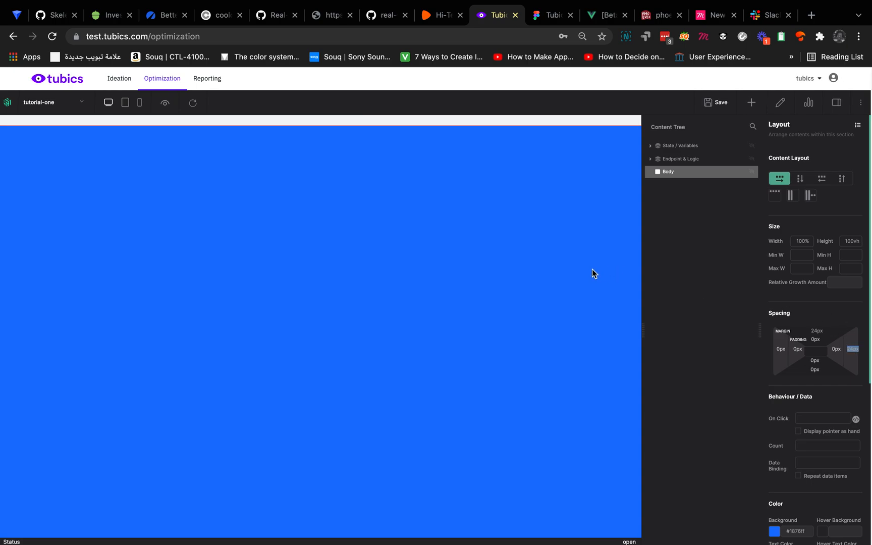
left_click(782, 348)
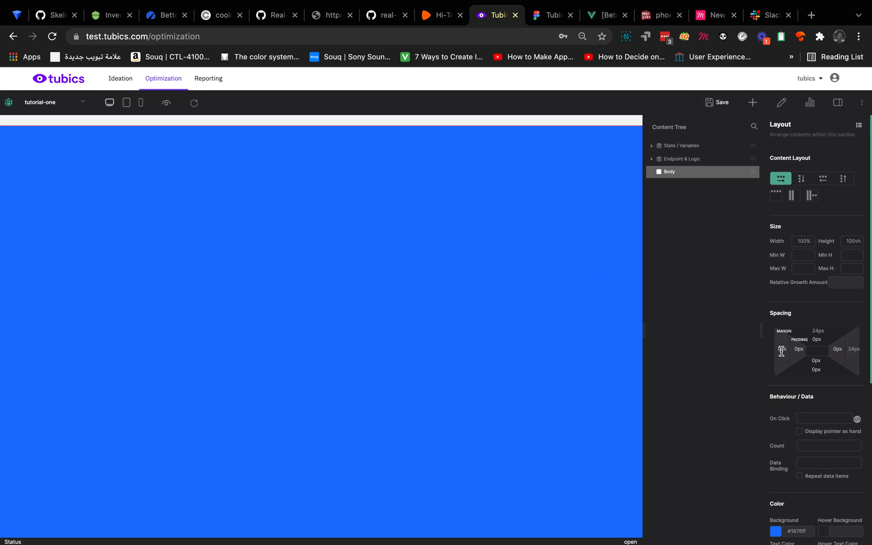
left_click(807, 307)
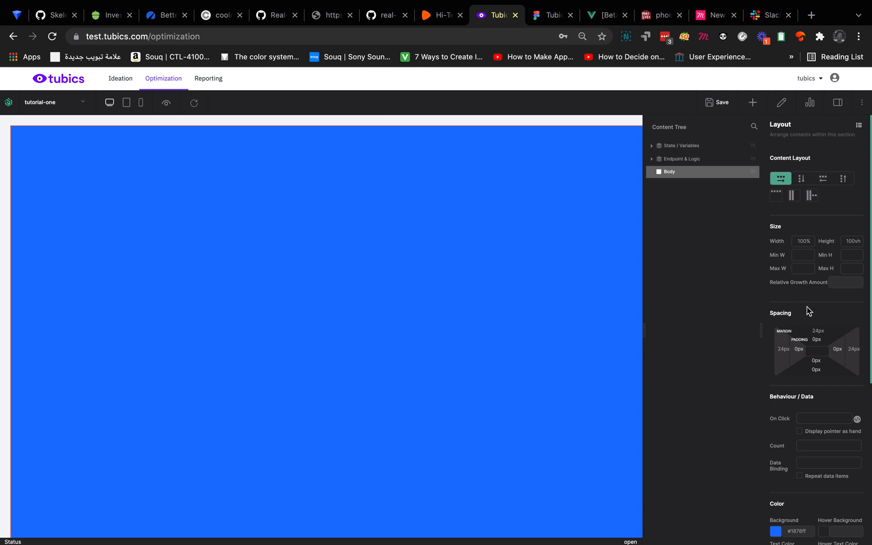
- Re-enter the Body layout's right margin as 24px and set its bottom margin to 24px
scroll(590, 287, "right", 1)
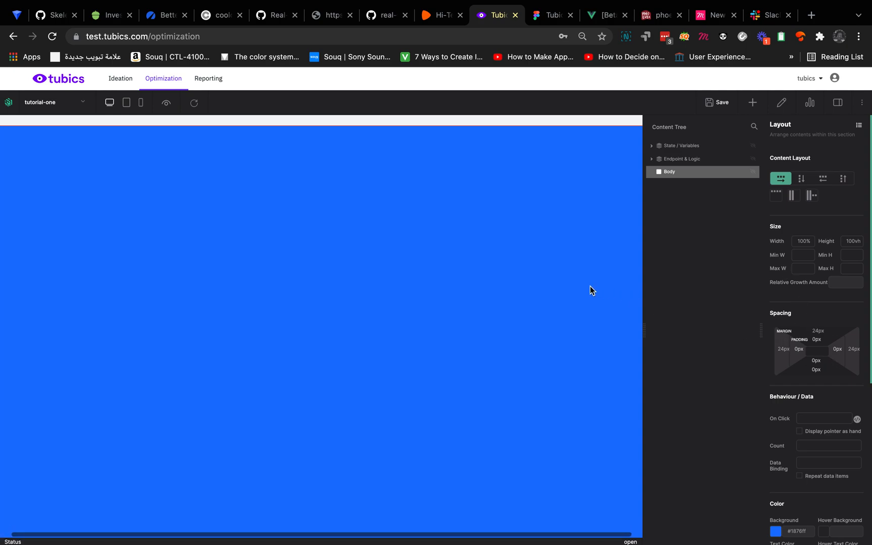
type("0")
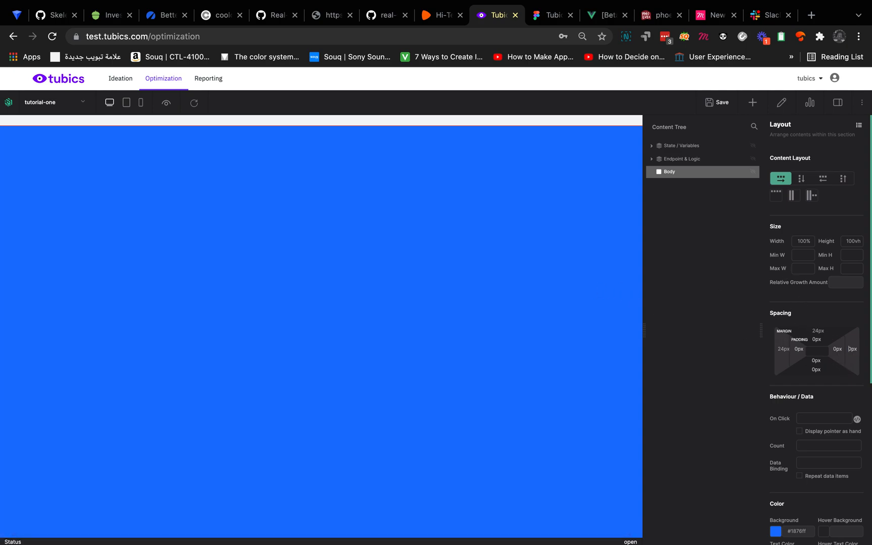
key("BackSpace")
type("24")
scroll(403, 375, "down", 1)
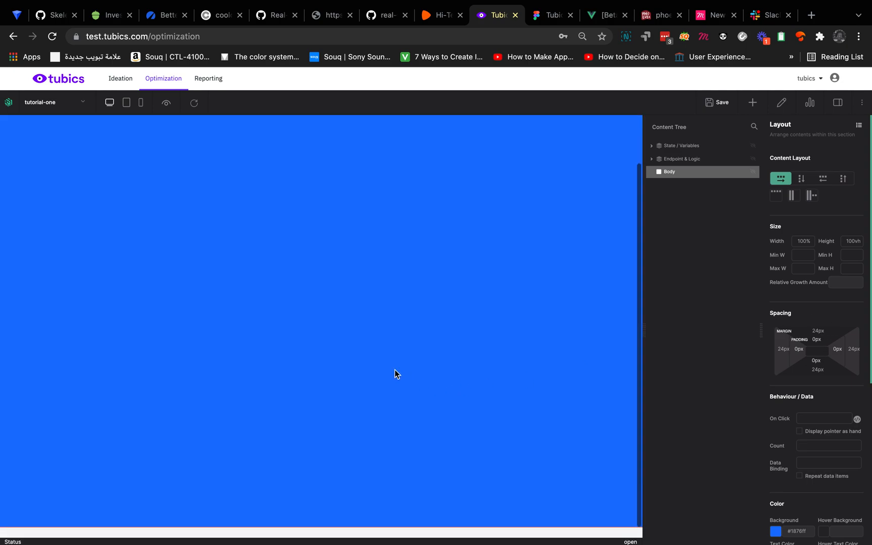
scroll(394, 370, "up", 1)
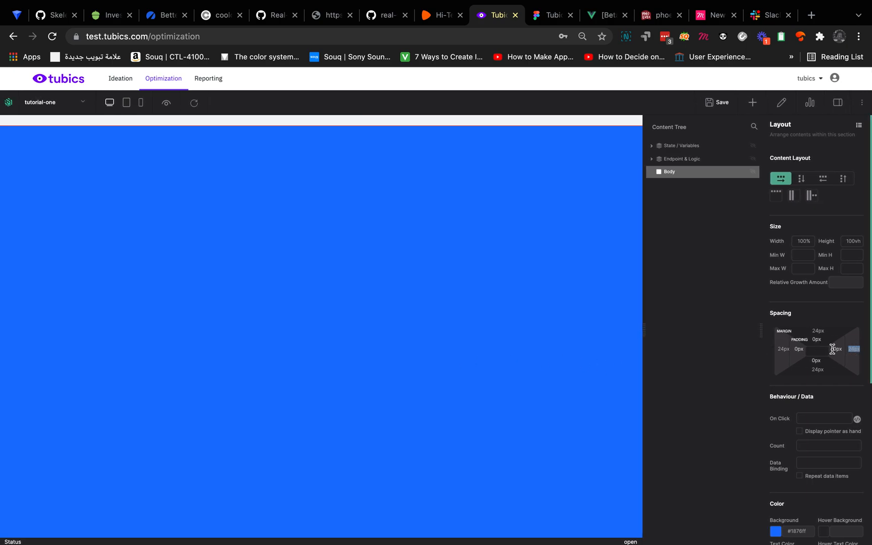
scroll(530, 337, "down", 2)
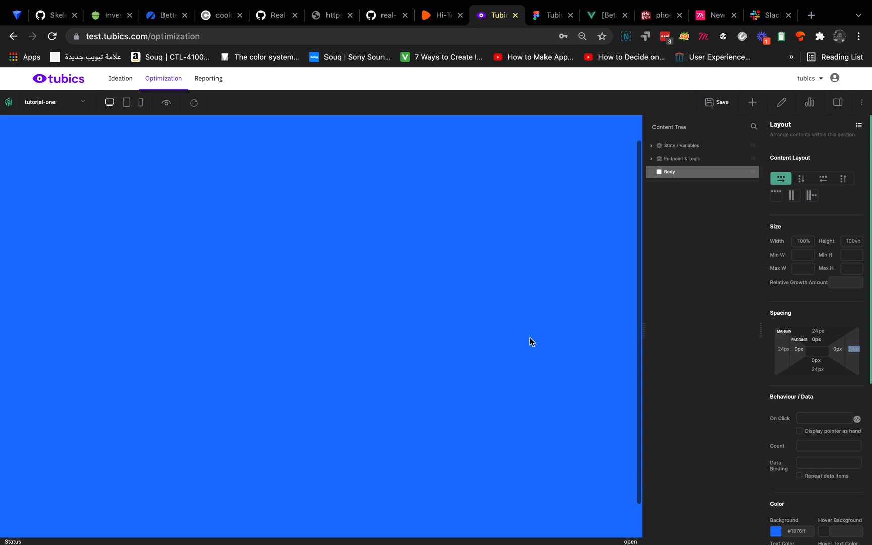
scroll(530, 338, "left", 1)
scroll(530, 337, "up", 2)
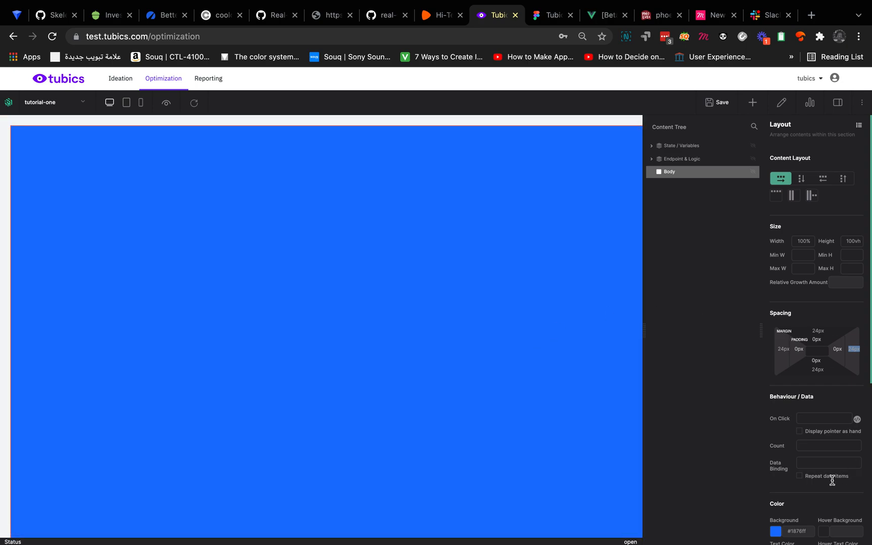
- Clear the Body layout's background colour
double_click(805, 532)
key("BackSpace")
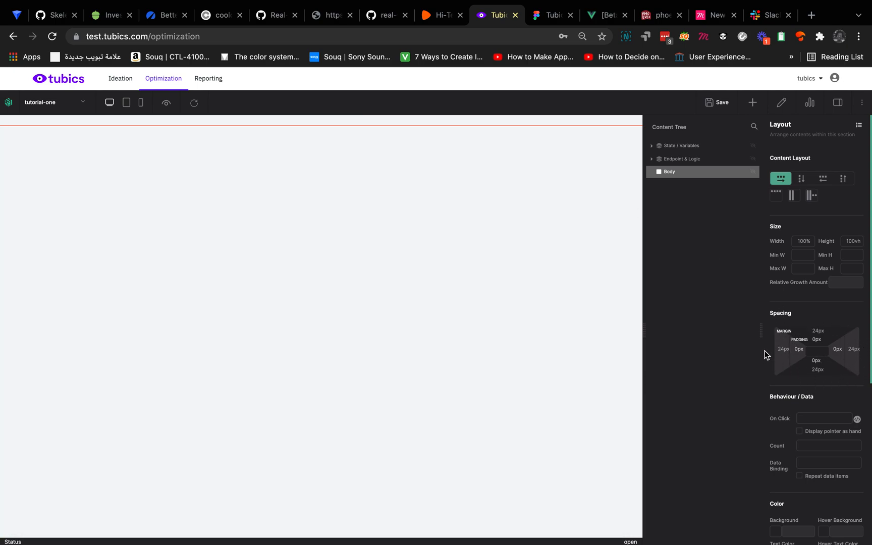
double_click(804, 244)
double_click(848, 242)
- Switch to the outlined note and review the Side Nav and Table itself sections listed under Body
key("ctrl+Left")
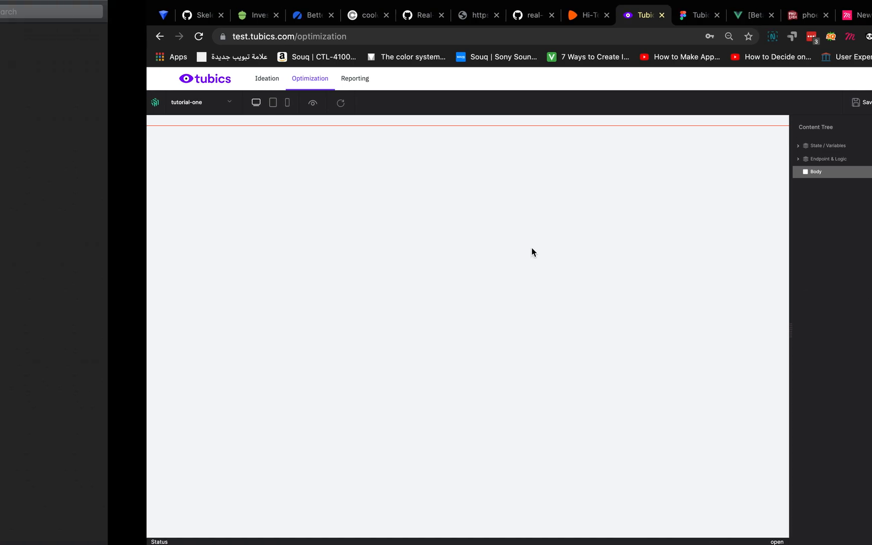
left_click(80, 113)
double_click(80, 113)
double_click(95, 114)
left_click(69, 109)
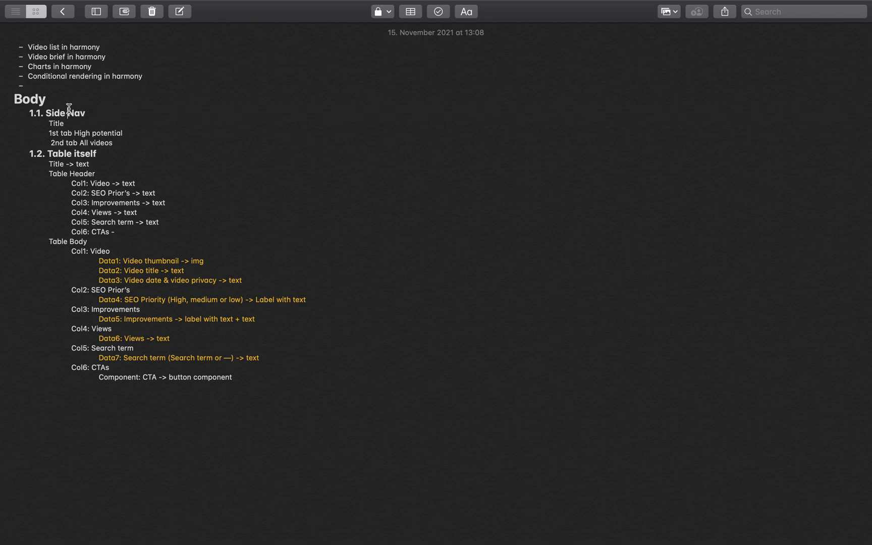
triple_click(56, 113)
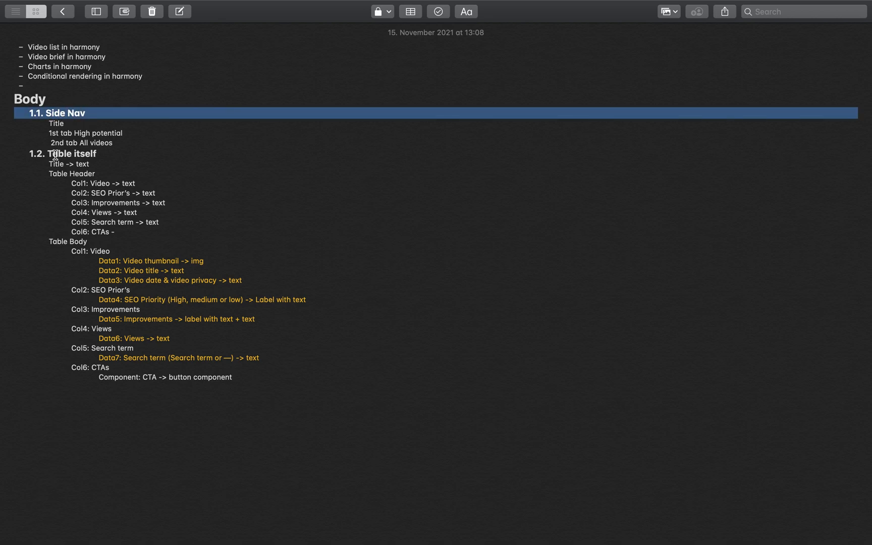
triple_click(56, 154)
triple_click(61, 106)
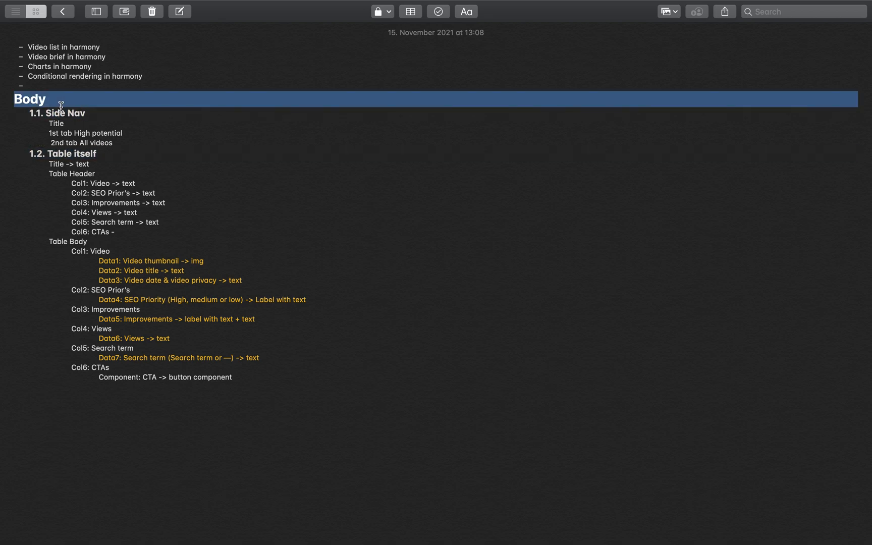
triple_click(60, 113)
- Return to the tutorial-one page in Harmony and add two Layout elements inside Body
key("ctrl+Right")
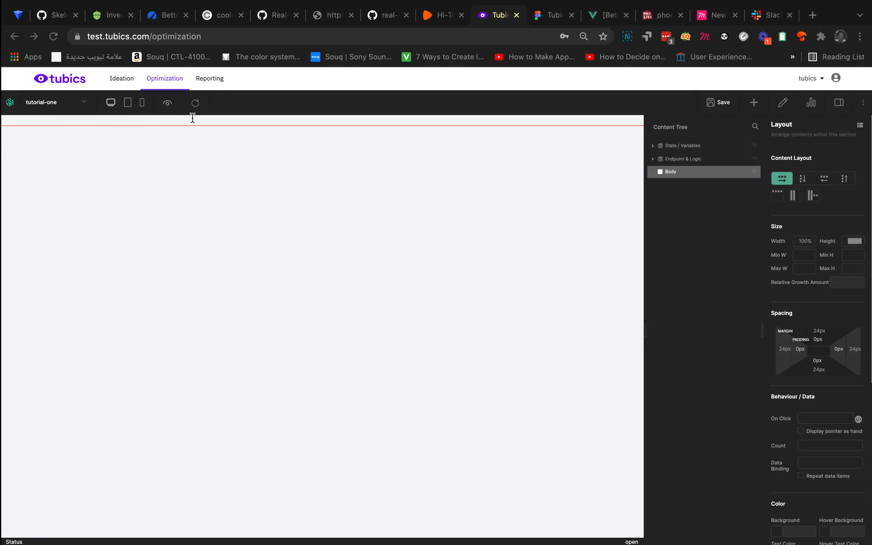
left_click(741, 227)
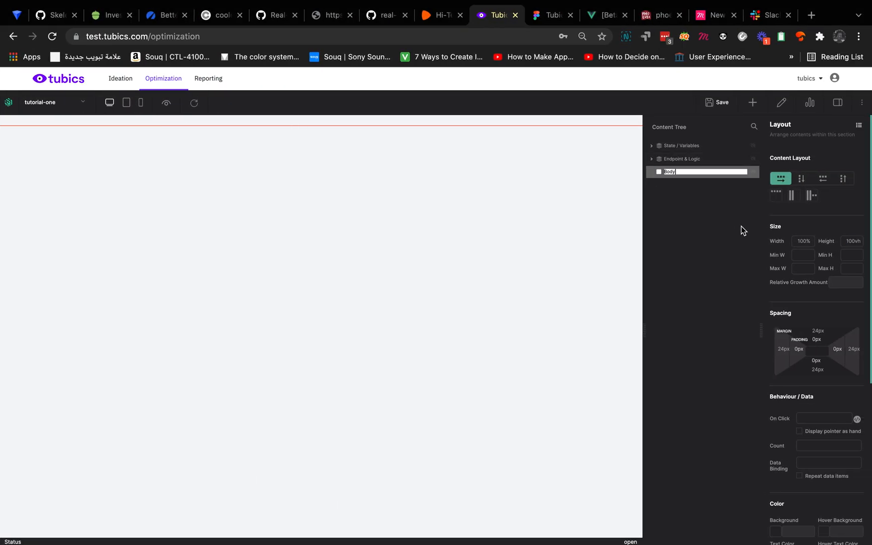
left_click(662, 174)
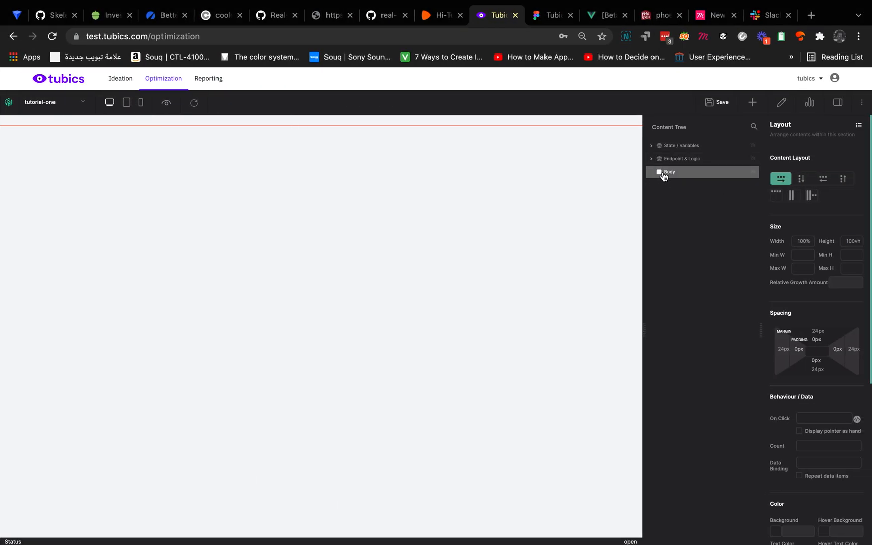
left_click(753, 103)
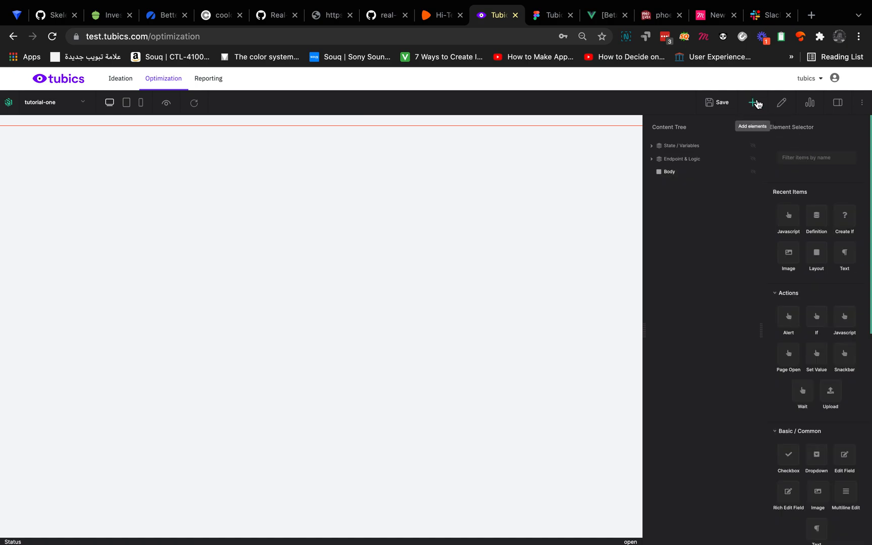
left_click(792, 159)
type("layout")
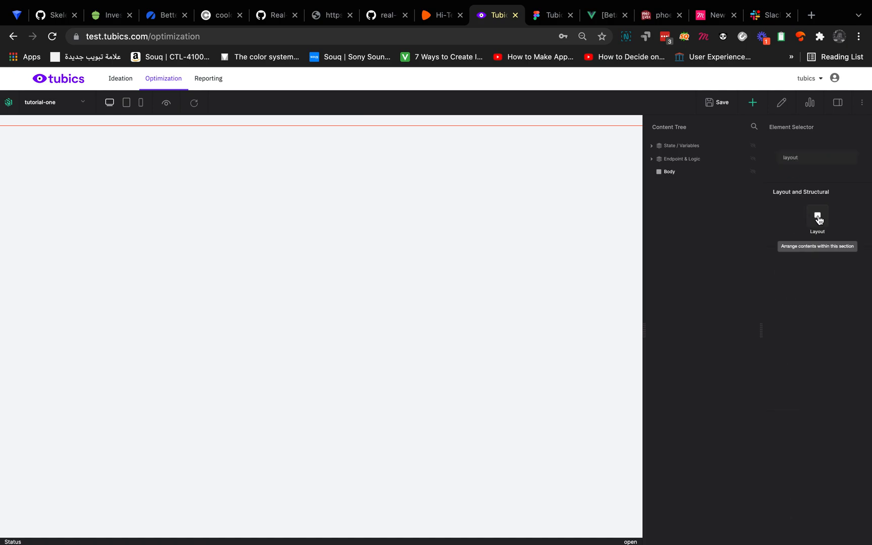
left_click_drag(817, 218, 728, 177)
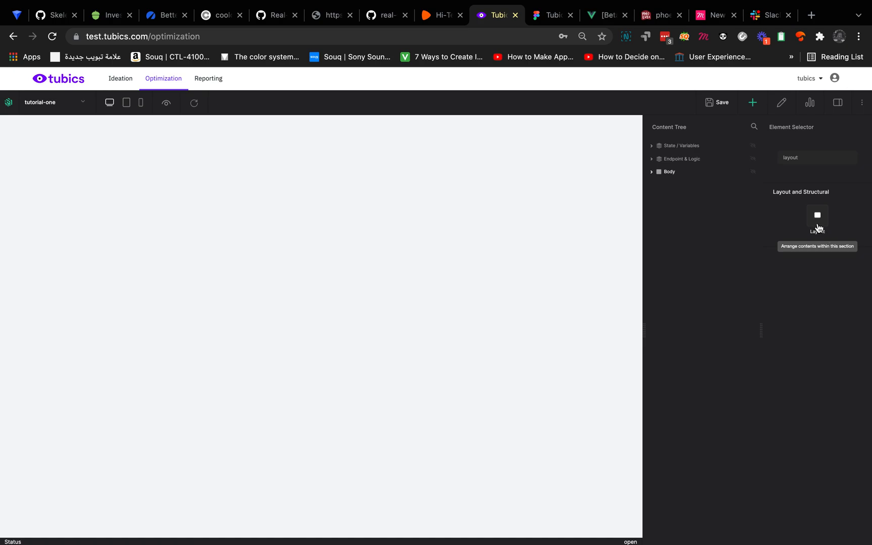
left_click_drag(818, 226, 711, 177)
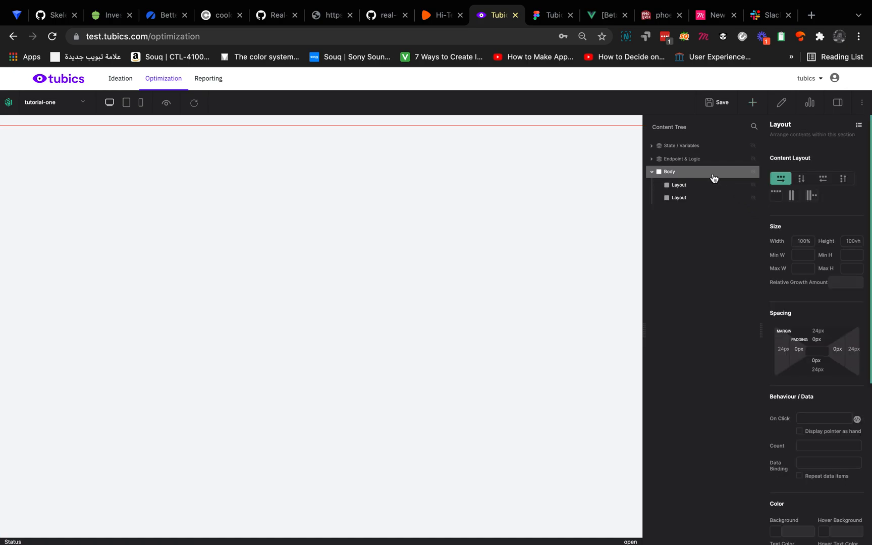
- Rename the first layout inside Body as SideNav and the second as Content
double_click(682, 187)
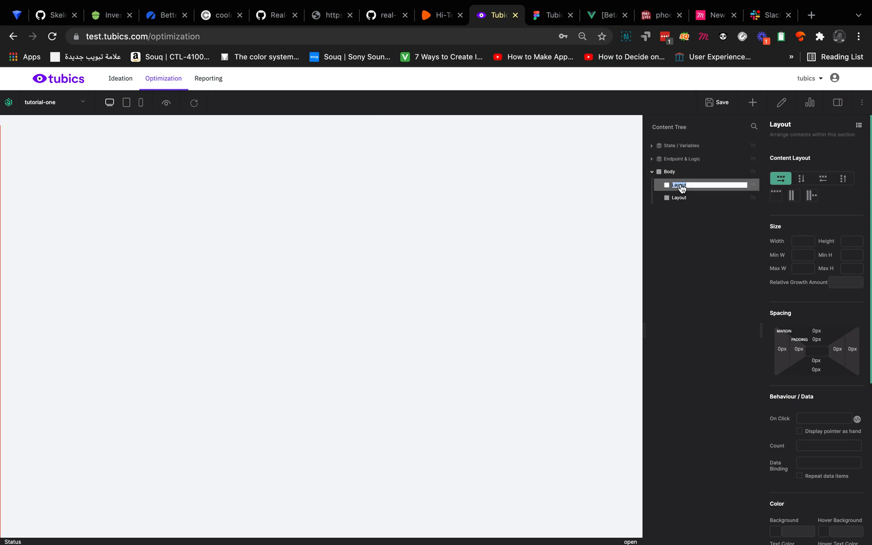
type("S")
key("Return")
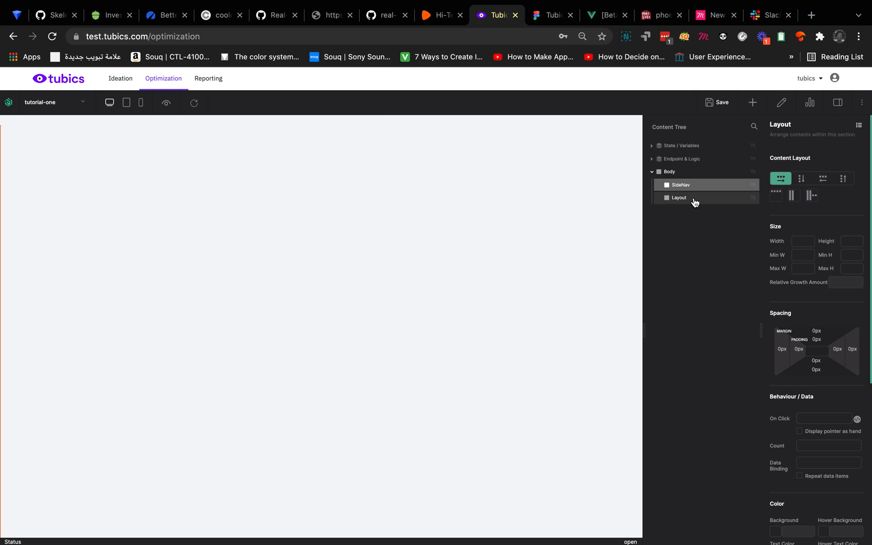
double_click(681, 199)
double_click(682, 200)
type("Content")
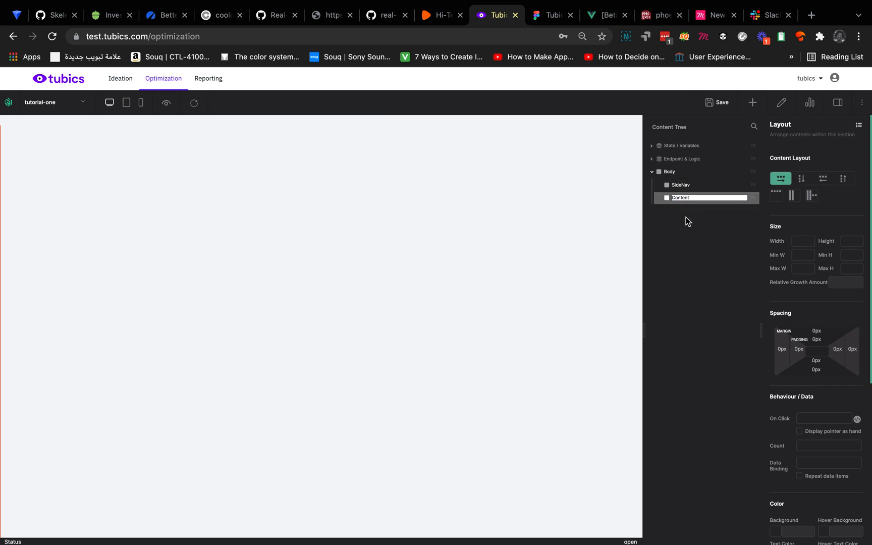
- Check the section headings in the outlined note and rename the Content layout as Table Itself
key("ctrl+Left")
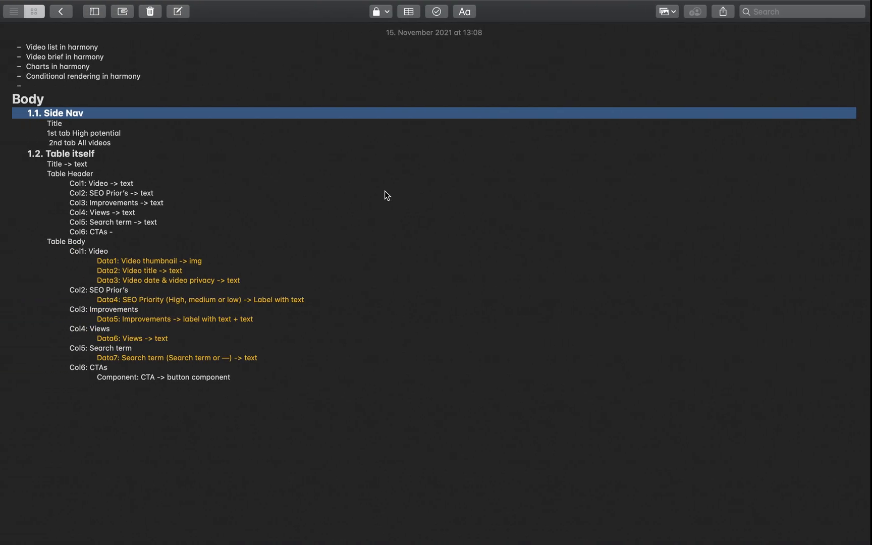
key("ctrl+Right")
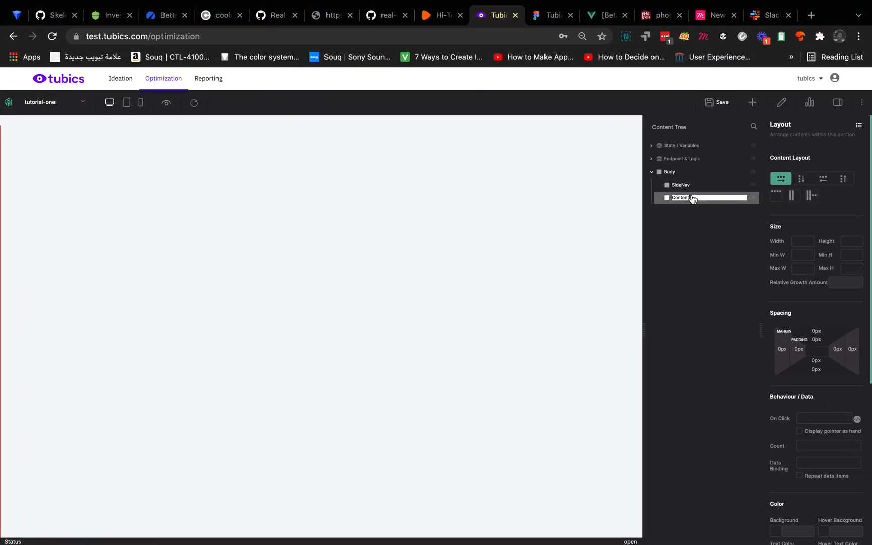
double_click(690, 201)
left_click(675, 107)
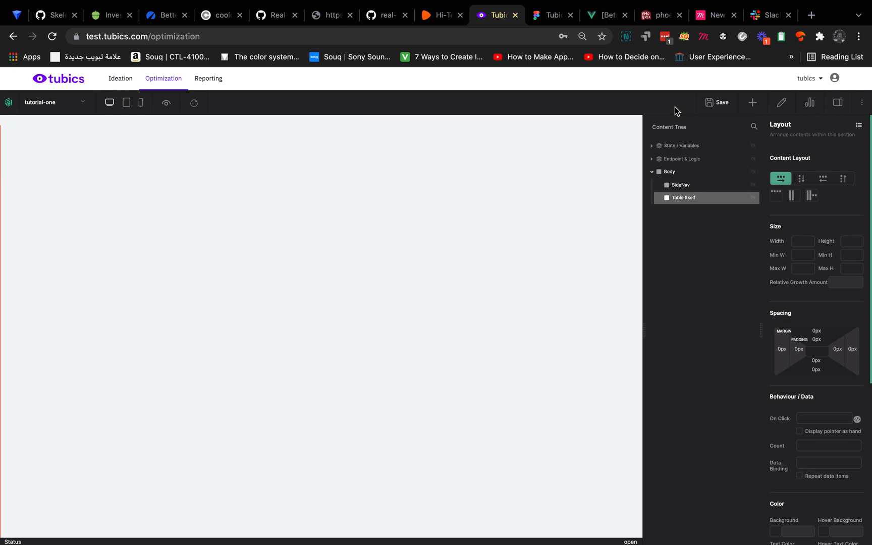
key("super+equal")
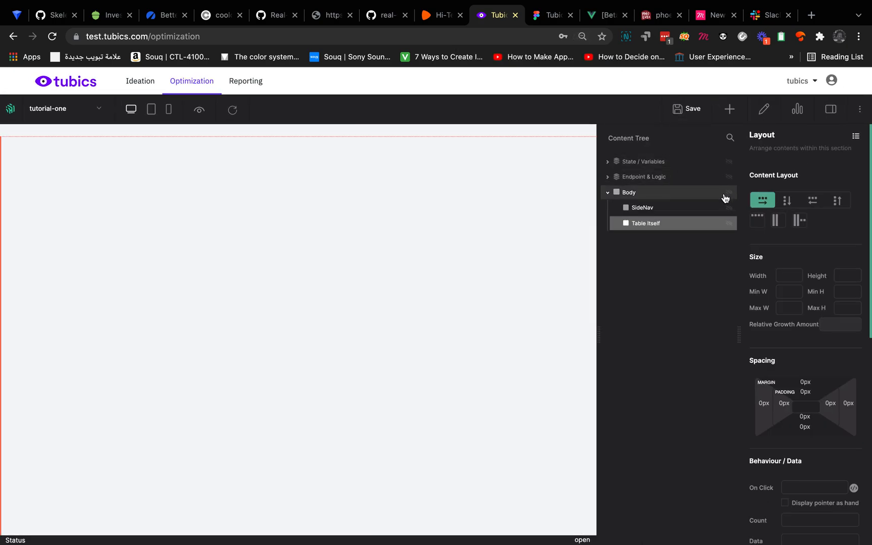
scroll(810, 178, "down", 10)
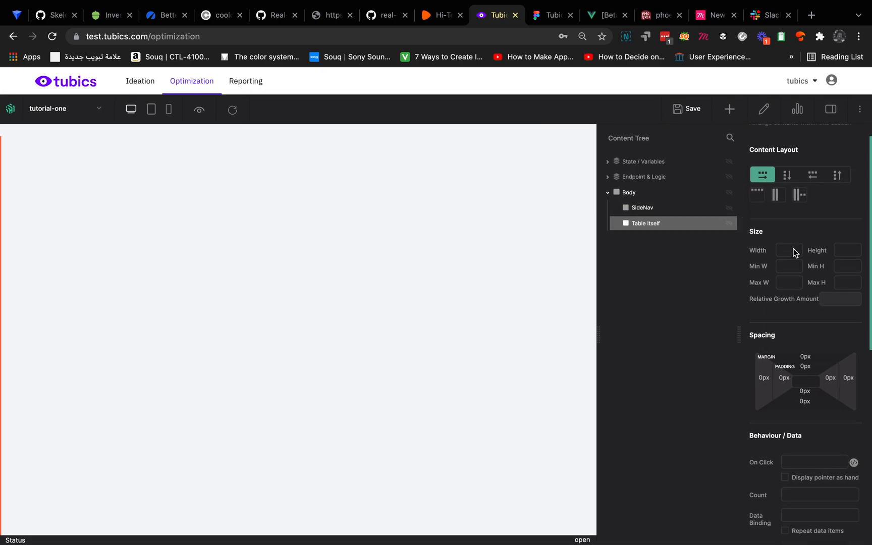
scroll(793, 248, "up", 10)
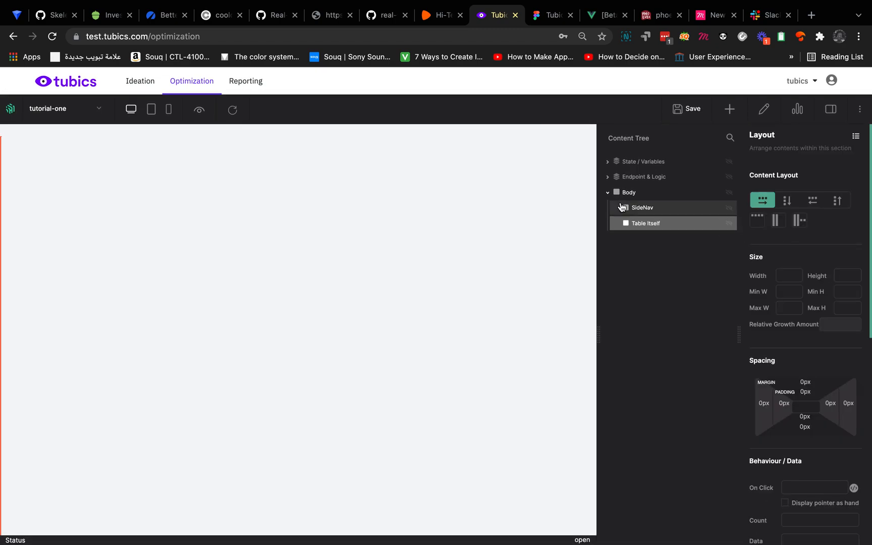
left_click(645, 210)
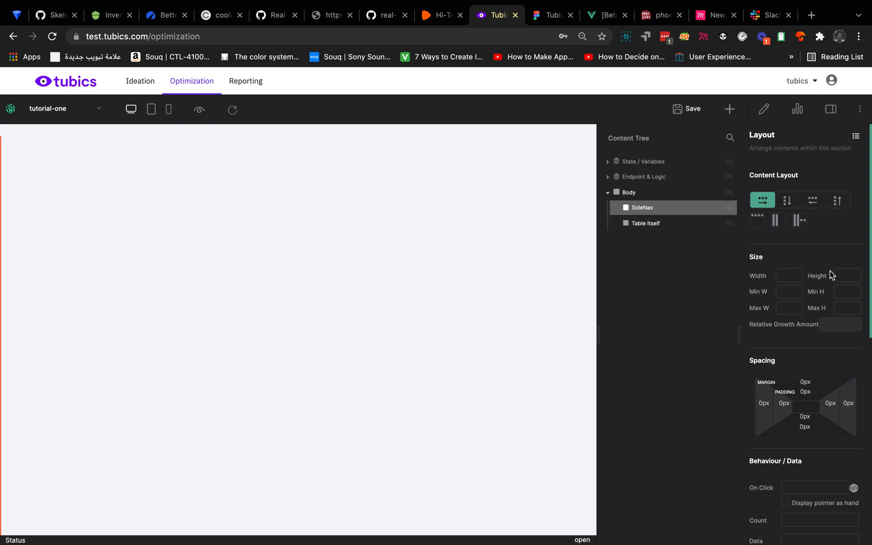
left_click(650, 223)
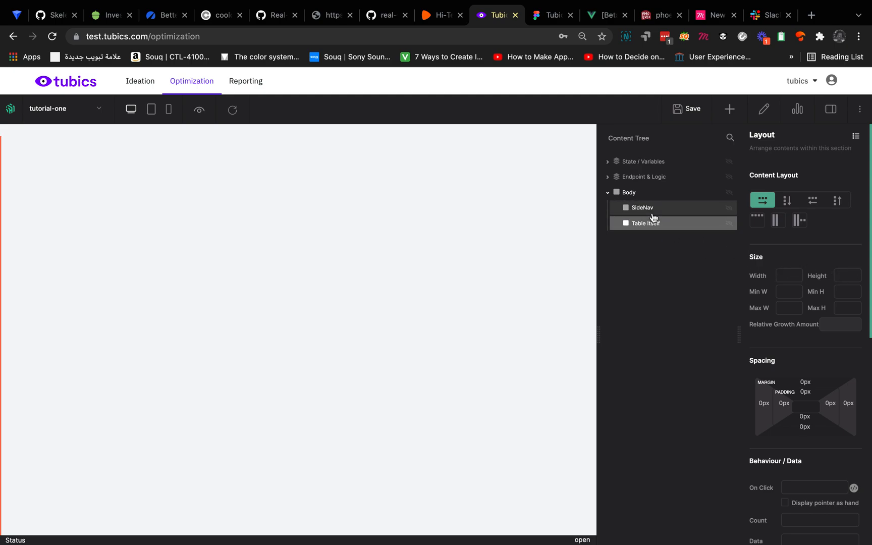
- Select the SideNav layout, switch to the Figma design and check the size of the side navigation frame
left_click(656, 215)
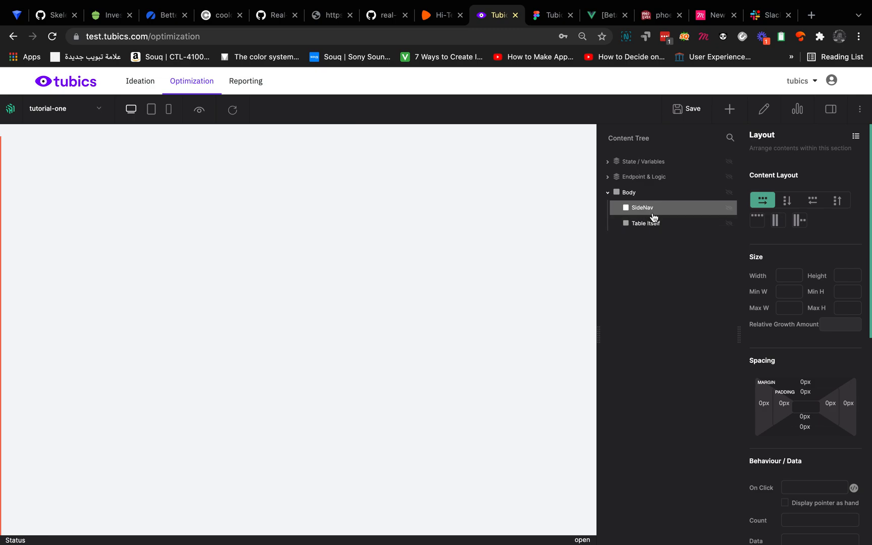
scroll(597, 215, "left", 2)
left_click(543, 9)
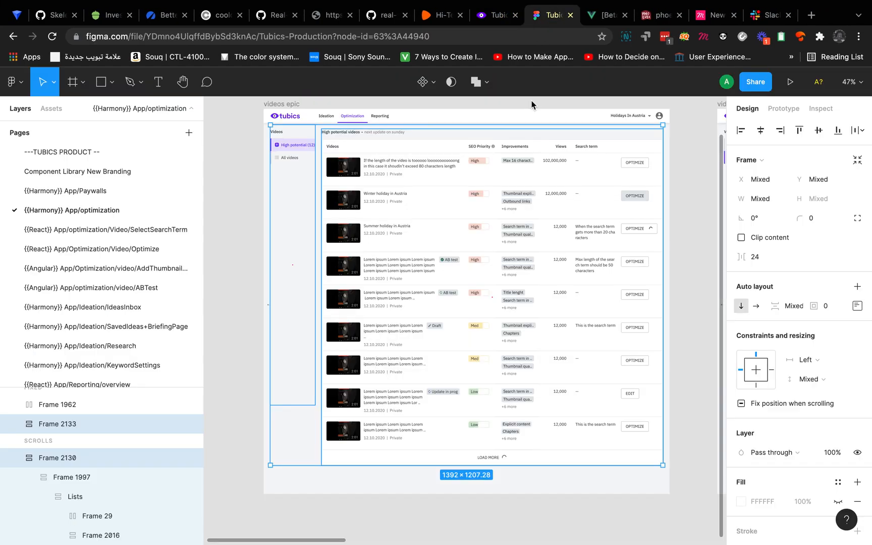
left_click(245, 311)
left_click(288, 300)
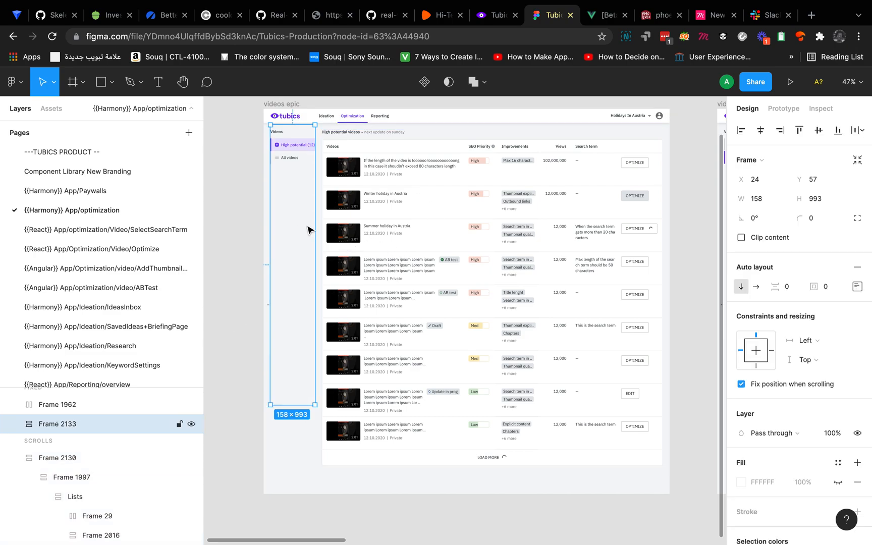
- Return to the tutorial-one page in Harmony and set the SideNav layout's width to 100%
left_click(497, 14)
left_click(787, 272)
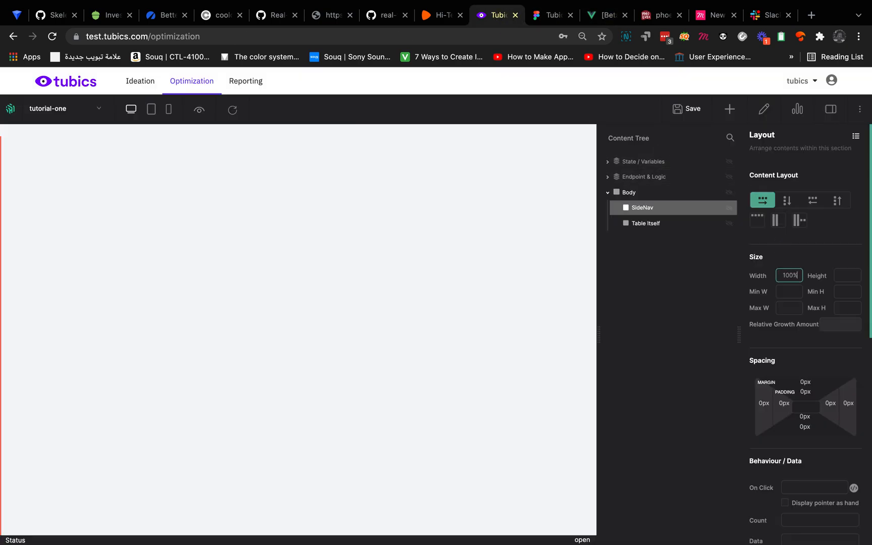
left_click(810, 259)
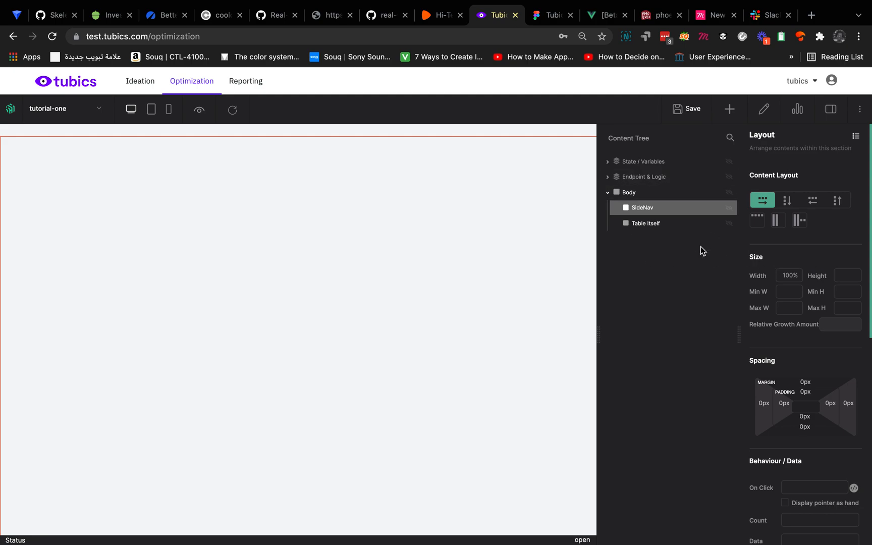
- Try a vertical content layout on Body and switch it back to horizontal
left_click(636, 192)
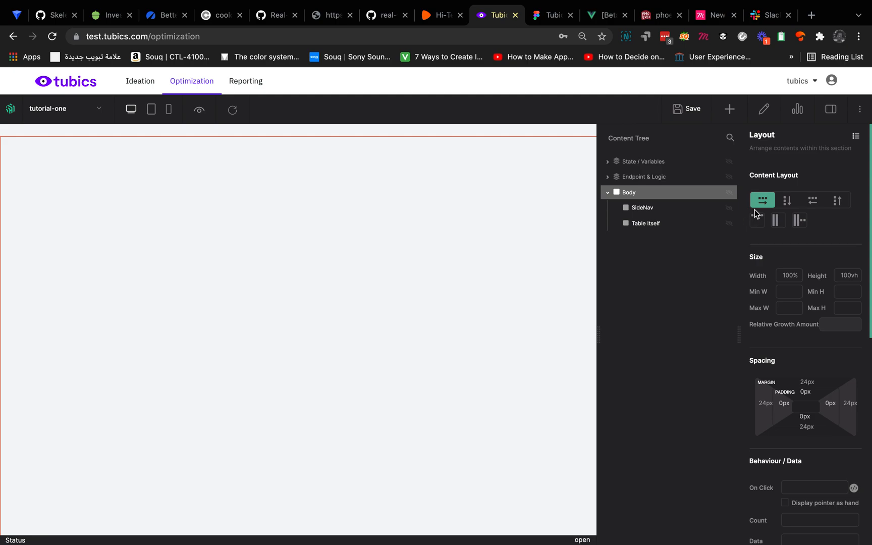
left_click(786, 201)
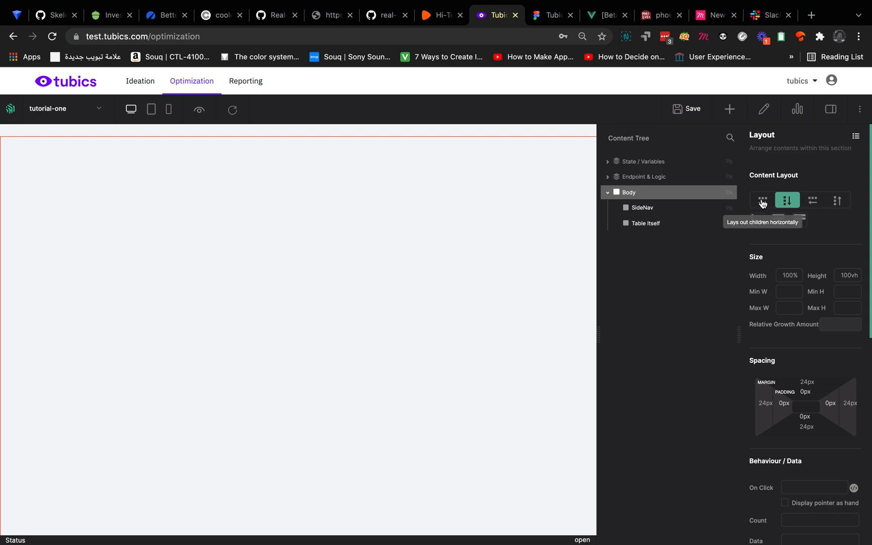
left_click(762, 204)
- Set the SideNav layout's height to 100% and its width to 158px
left_click(664, 210)
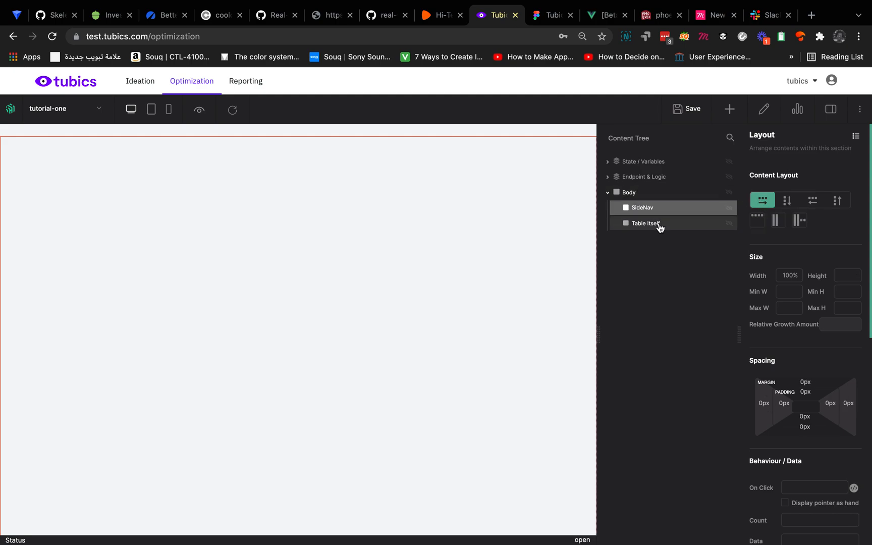
scroll(786, 342, "down", 2)
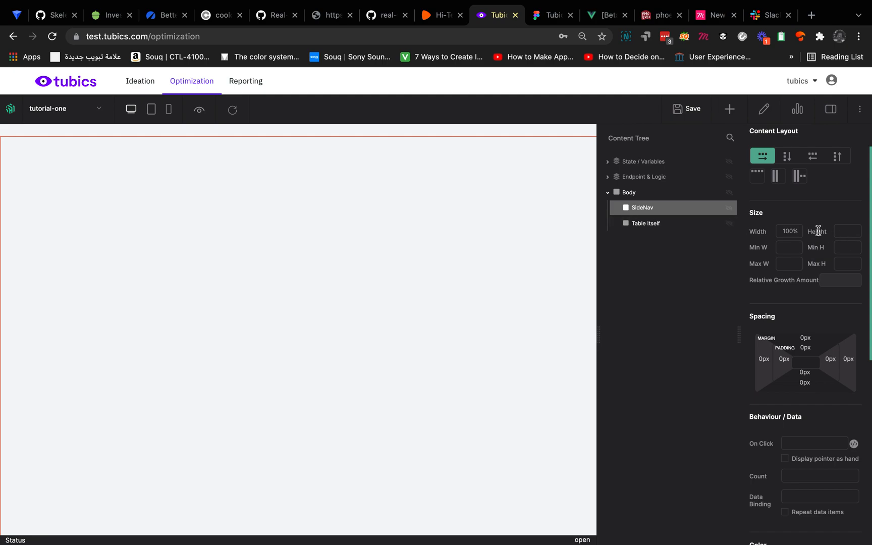
double_click(786, 231)
key("BackSpace")
left_click(842, 232)
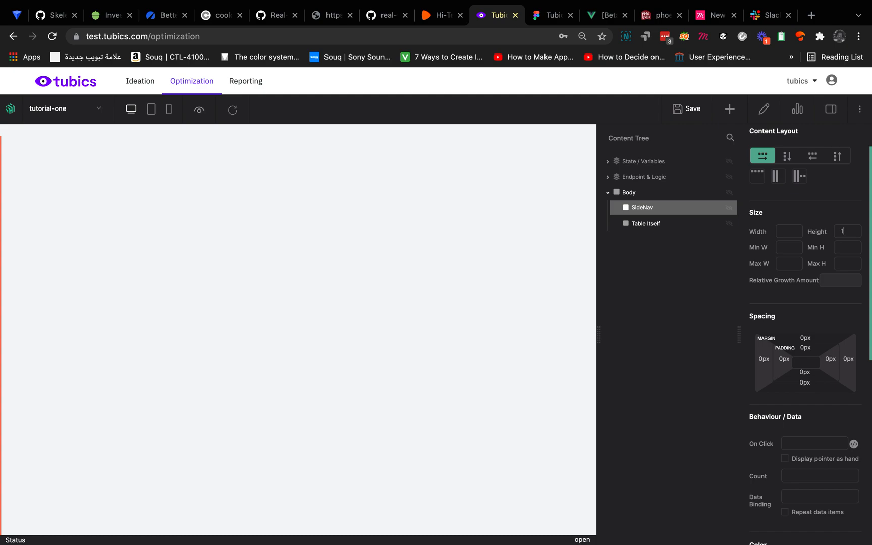
left_click(673, 224)
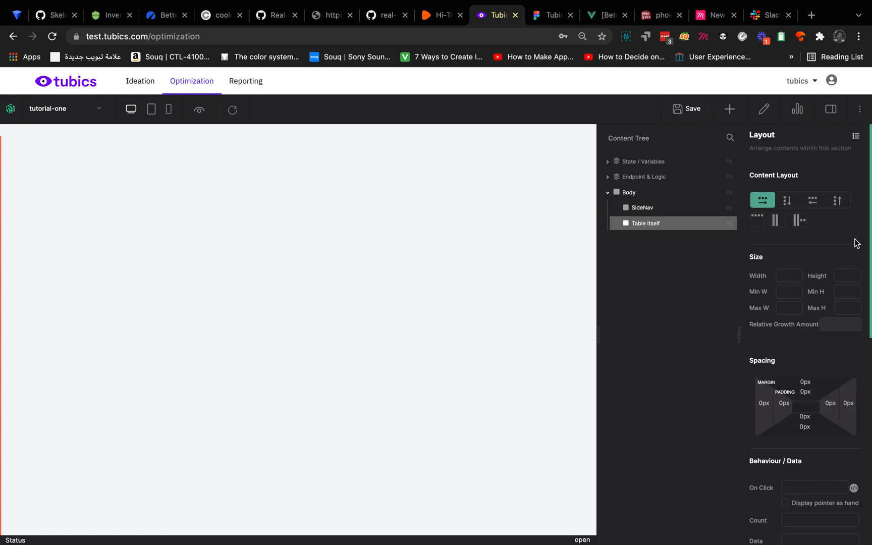
left_click(669, 207)
left_click(792, 278)
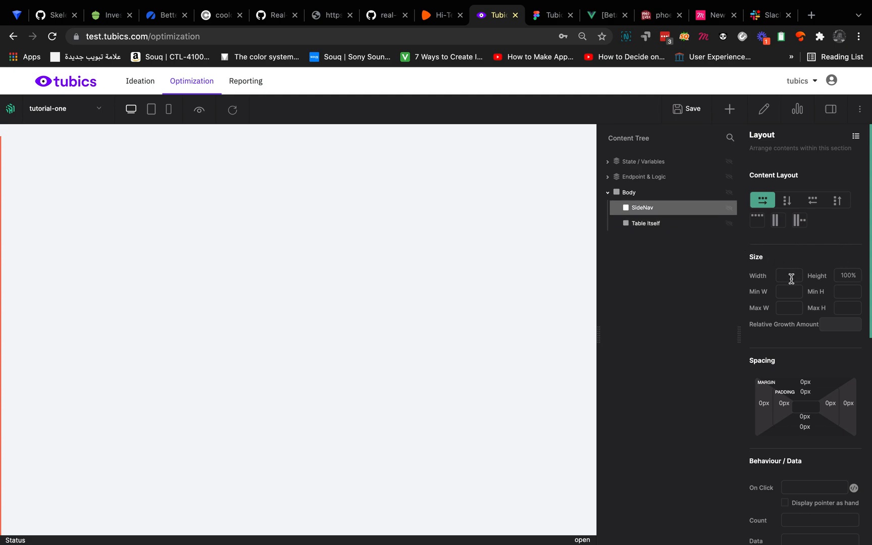
type("158")
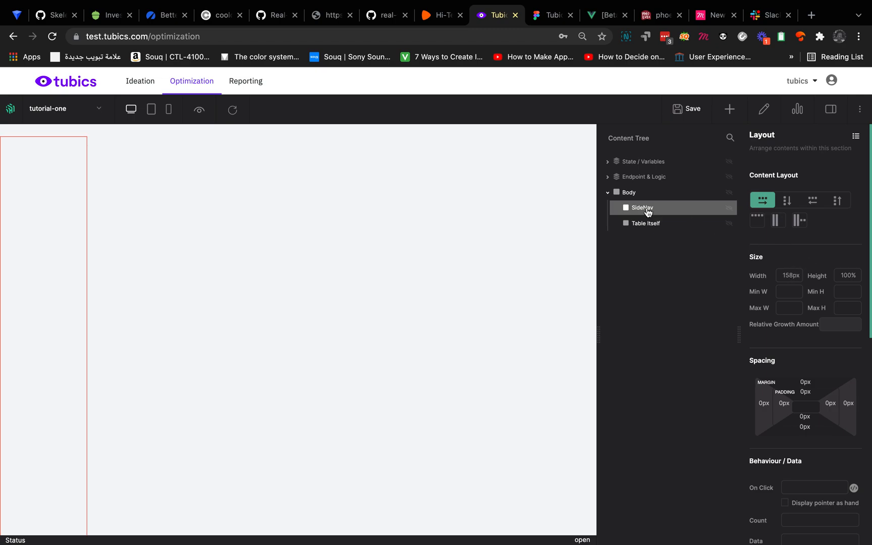
- Check the side navigation frame's width in the Figma design and return to the Harmony editor
left_click(541, 15)
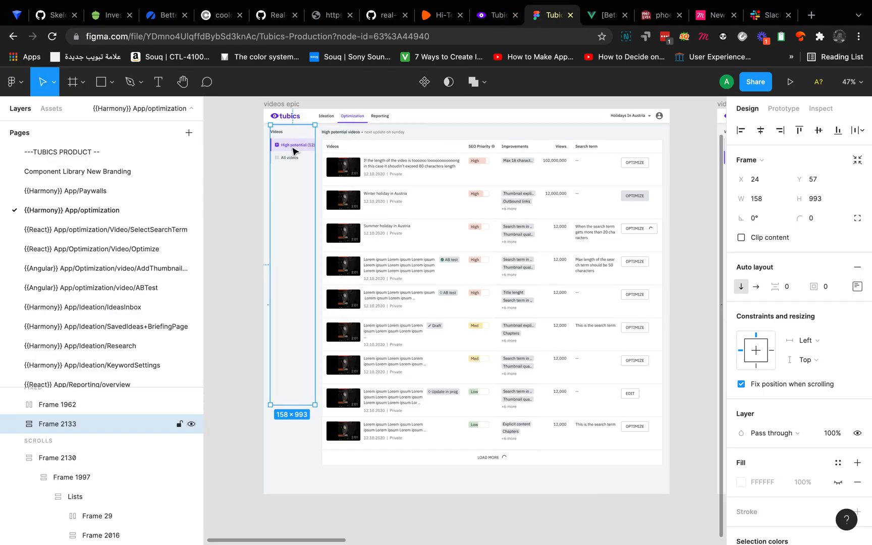
scroll(293, 146, "up", 5)
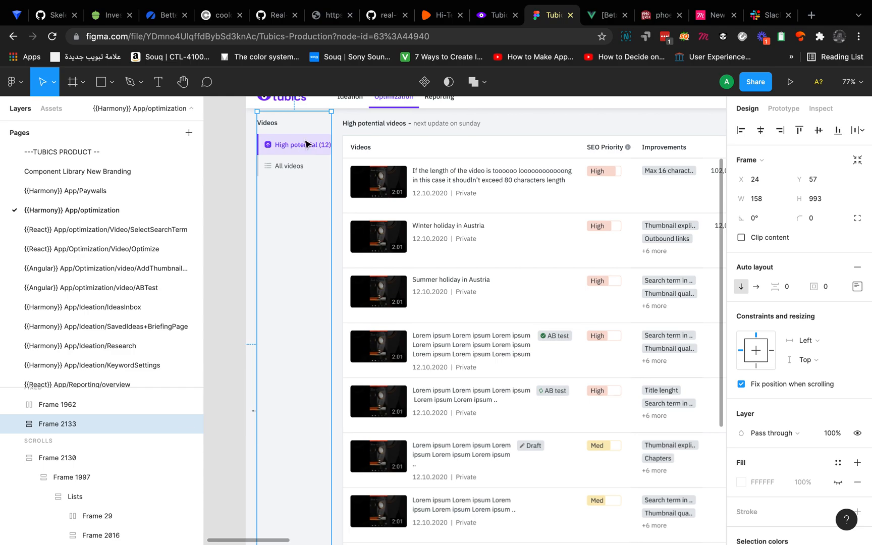
left_click(762, 199)
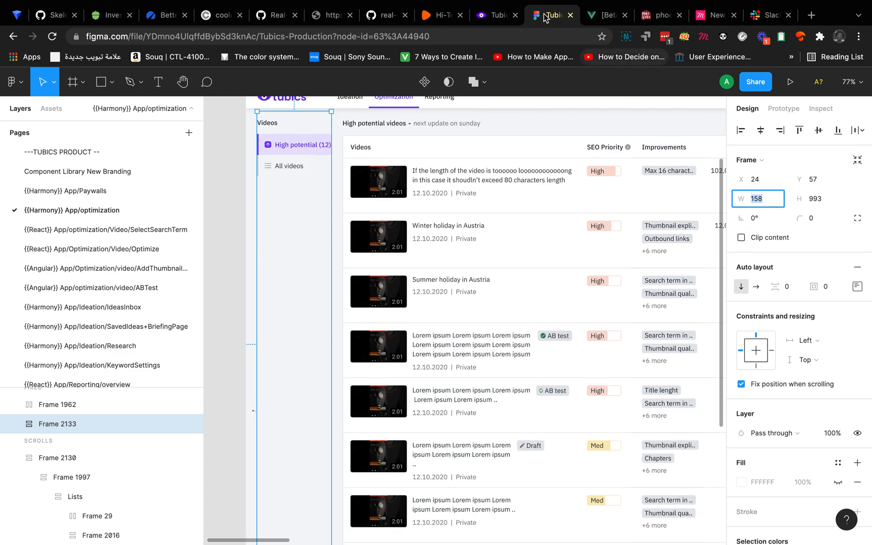
left_click(496, 15)
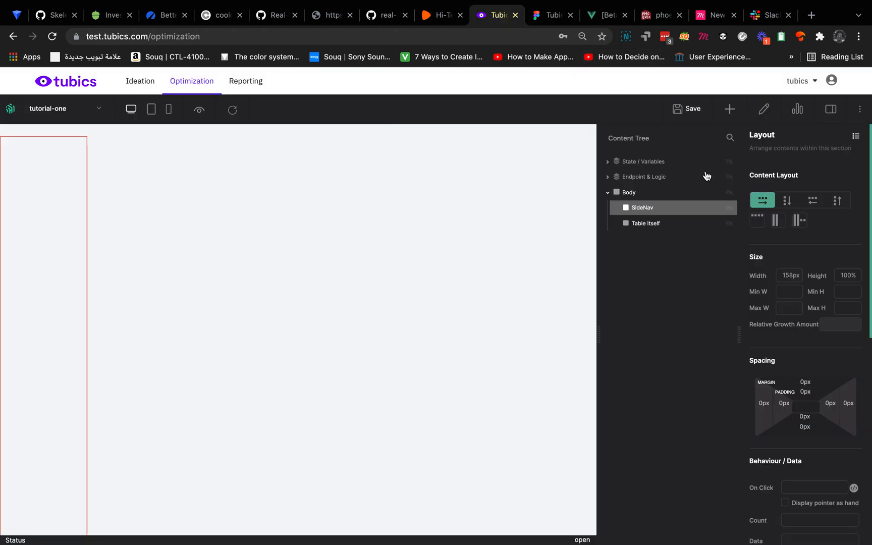
- Set the Table Itself layout's width and height to 100% and compare its area with SideNav on the canvas
left_click(666, 226)
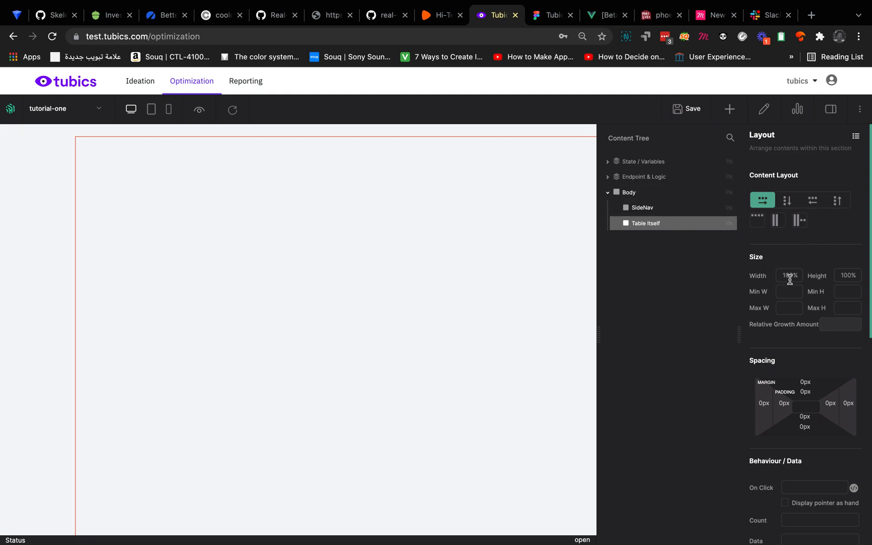
left_click(672, 207)
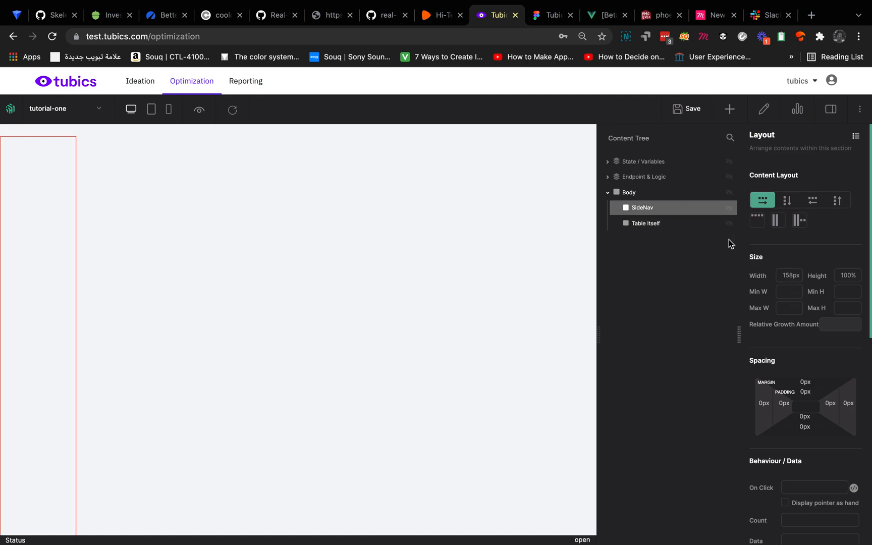
left_click(667, 224)
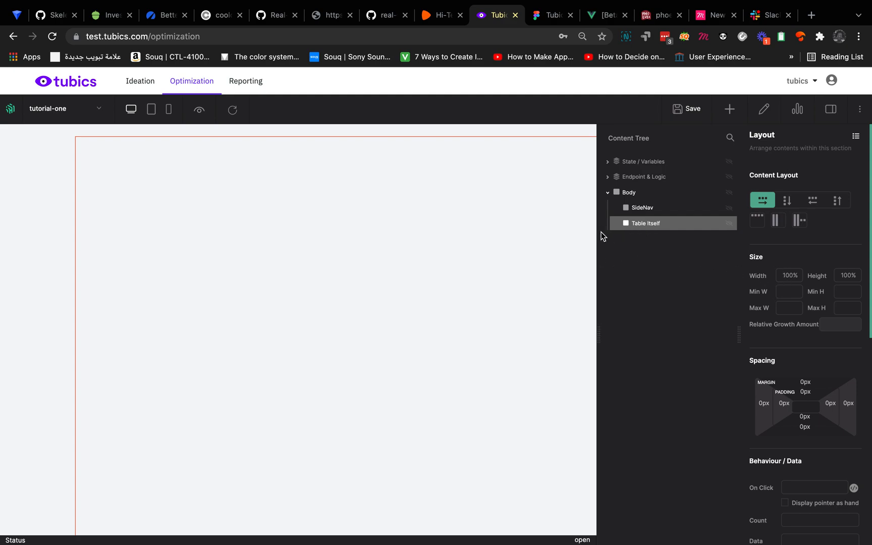
mouse_move(598, 232)
left_mouse_down()
mouse_move(452, 226)
mouse_move(687, 250)
mouse_move(600, 248)
left_mouse_up()
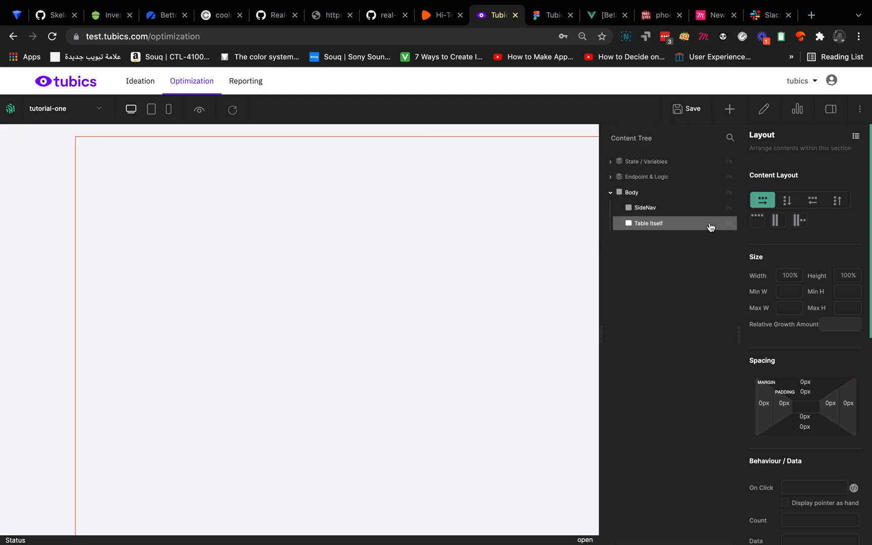
- Set the SideNav layout's background color to #283238
left_click(665, 209)
scroll(768, 392, "down", 5)
scroll(767, 391, "up", 2)
scroll(788, 404, "down", 5)
scroll(782, 358, "up", 2)
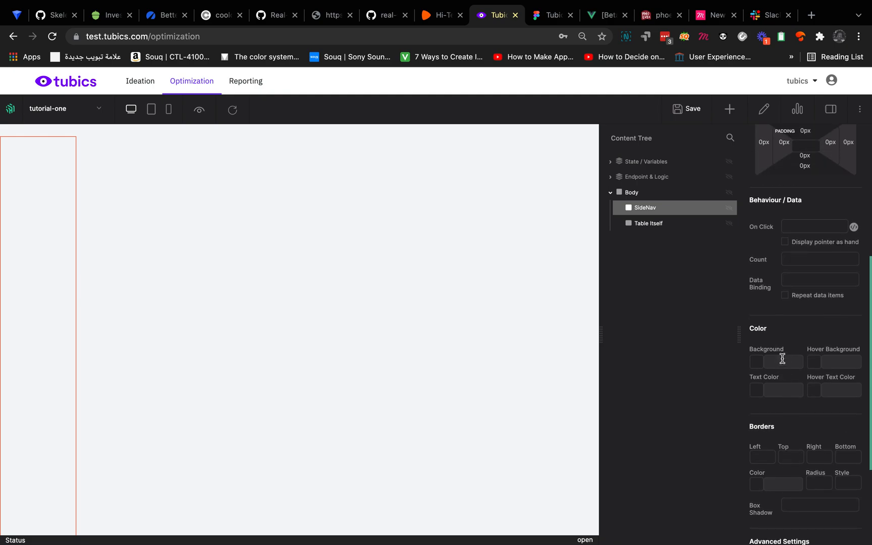
left_click(779, 362)
type("#283238")
key("Return")
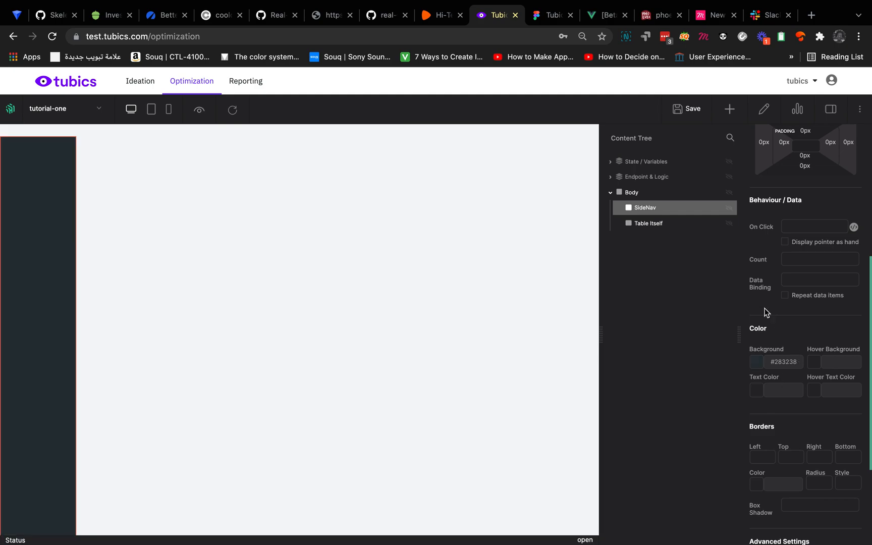
- Set the Table Itself layout's background color to #1876ff
left_click(679, 223)
scroll(803, 422, "down", 5)
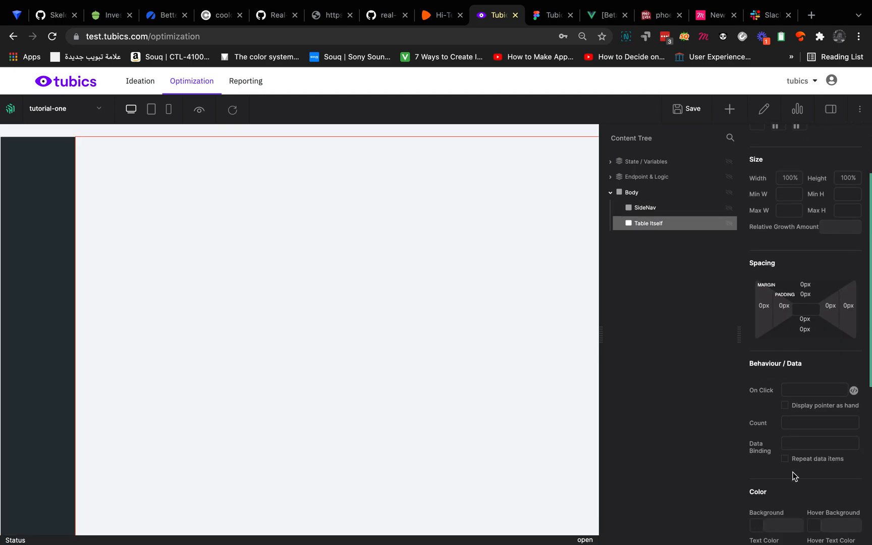
left_click(787, 498)
type("#1876ff")
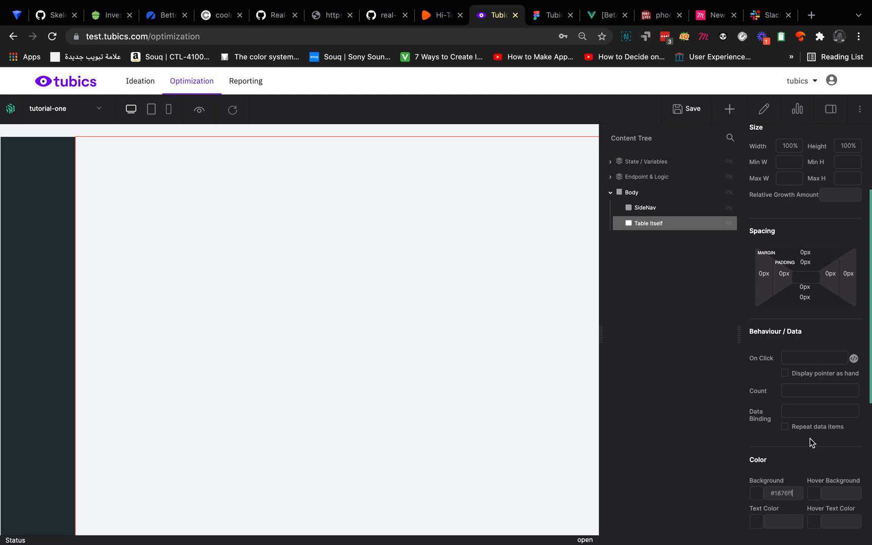
key("Return")
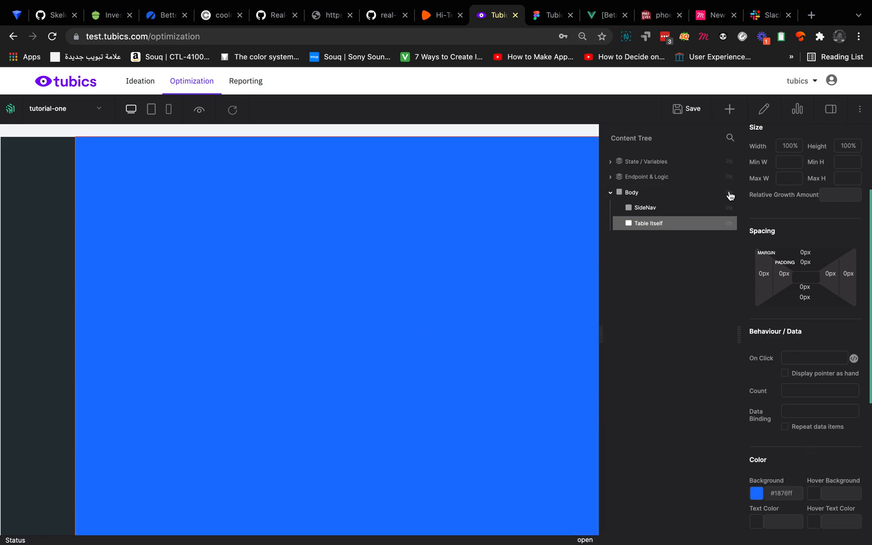
- Try the vertical and horizontal content layouts on Body, ending with children laid out horizontally from right to left
left_click(637, 194)
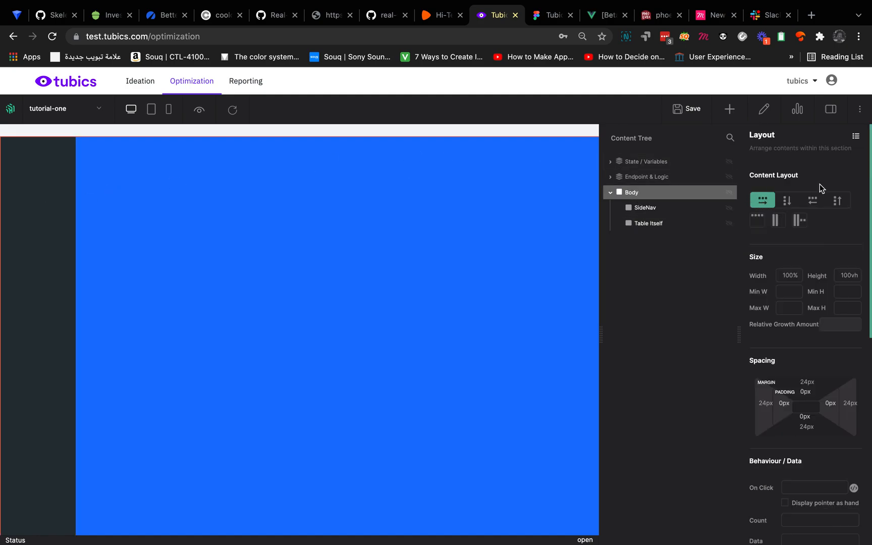
left_click(787, 206)
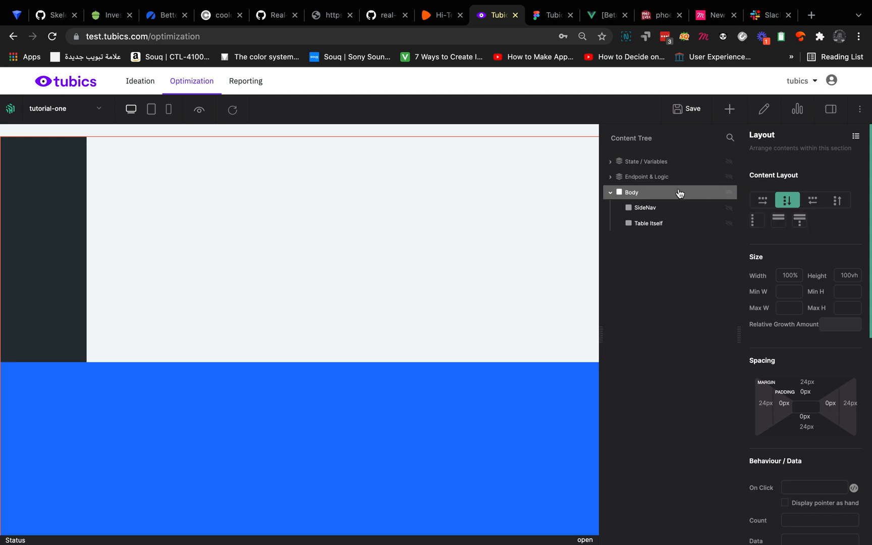
left_click(763, 202)
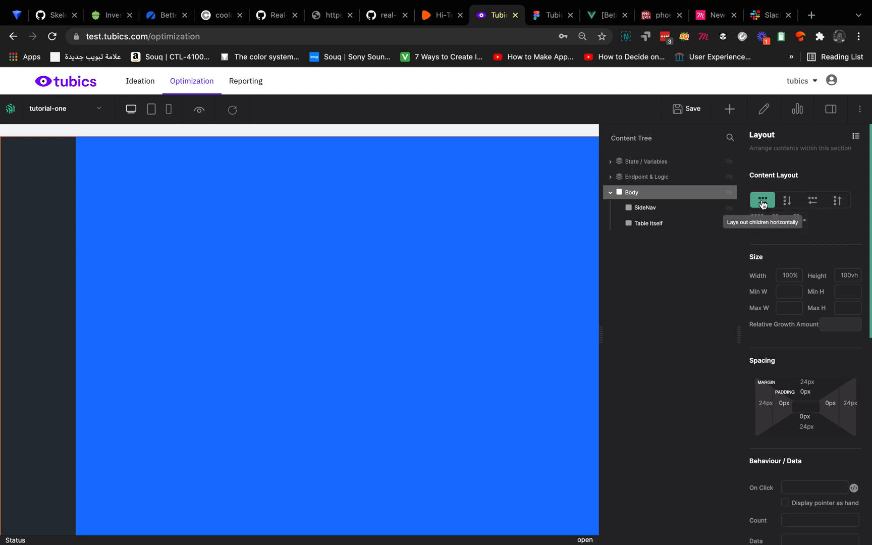
left_click(813, 202)
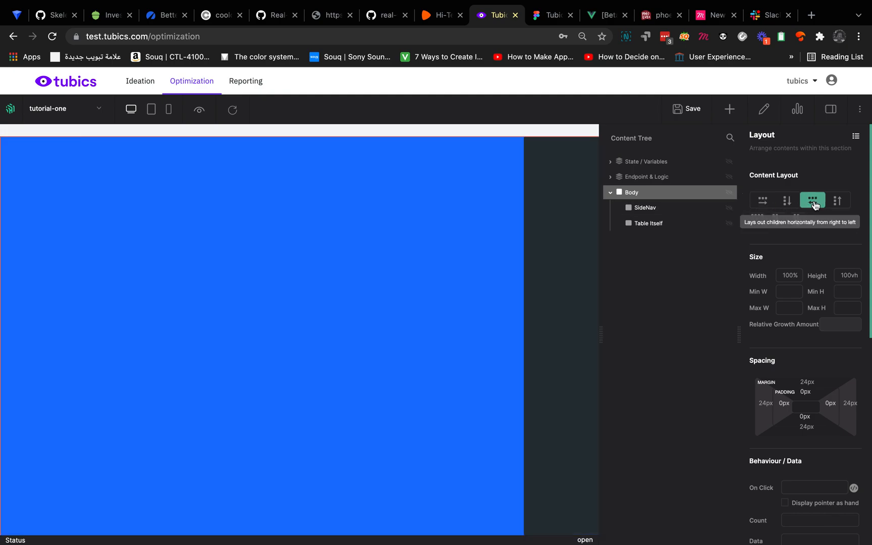
- Compare both vertical content layouts on Body and set its children to run horizontally from left to right
left_click(762, 202)
left_click(786, 201)
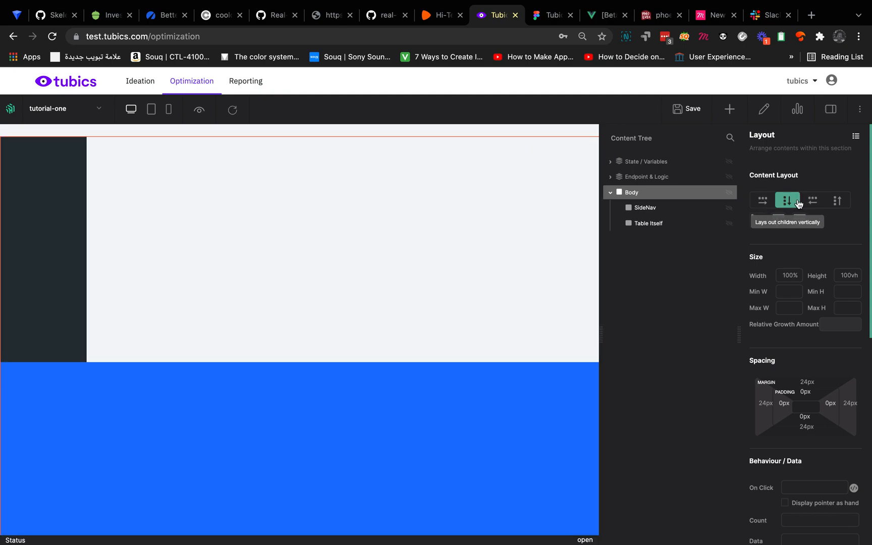
left_click(837, 200)
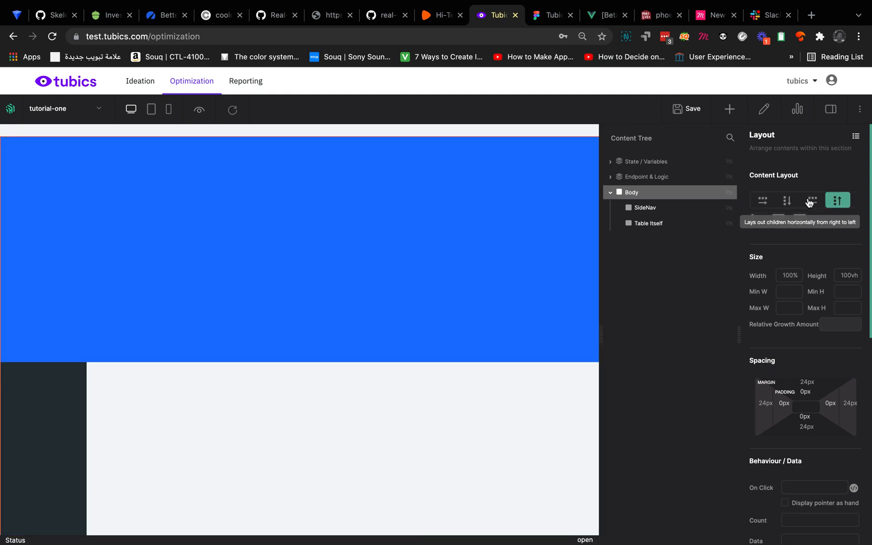
left_click(763, 200)
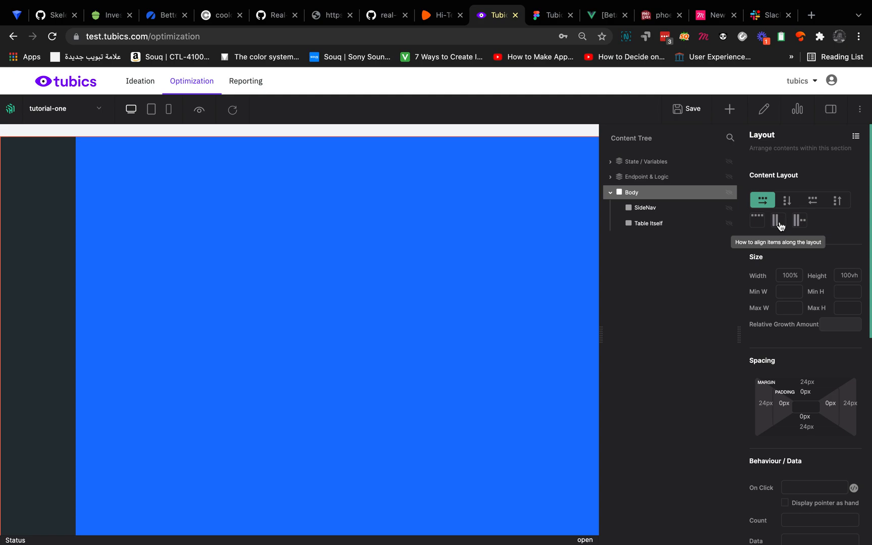
- Try different item alignments for Body along the layout and on the other axis, returning to the original alignment
left_click(779, 222)
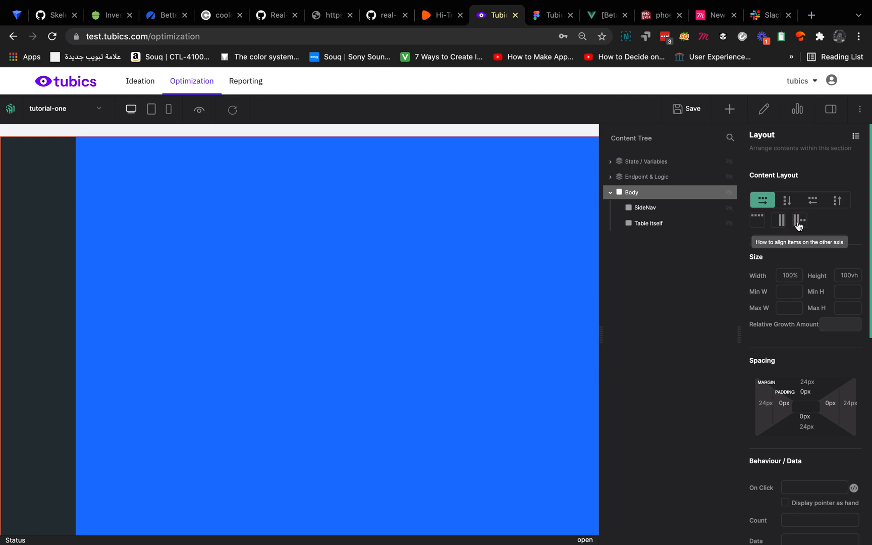
left_click(798, 222)
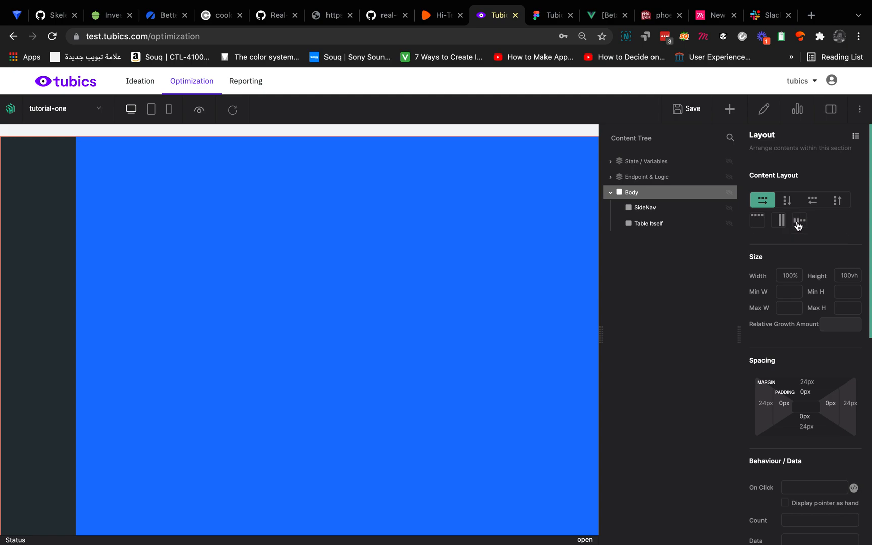
left_click(797, 226)
left_click(798, 220)
left_click(798, 220)
left_click(797, 223)
left_click(776, 222)
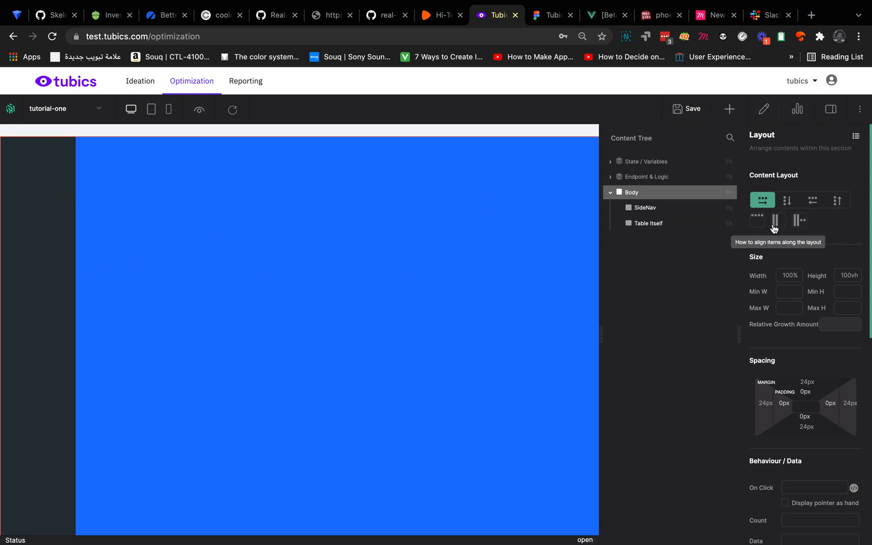
- Remove the background colors from the SideNav and Table Itself layouts
left_click(656, 212)
scroll(823, 416, "down", 10)
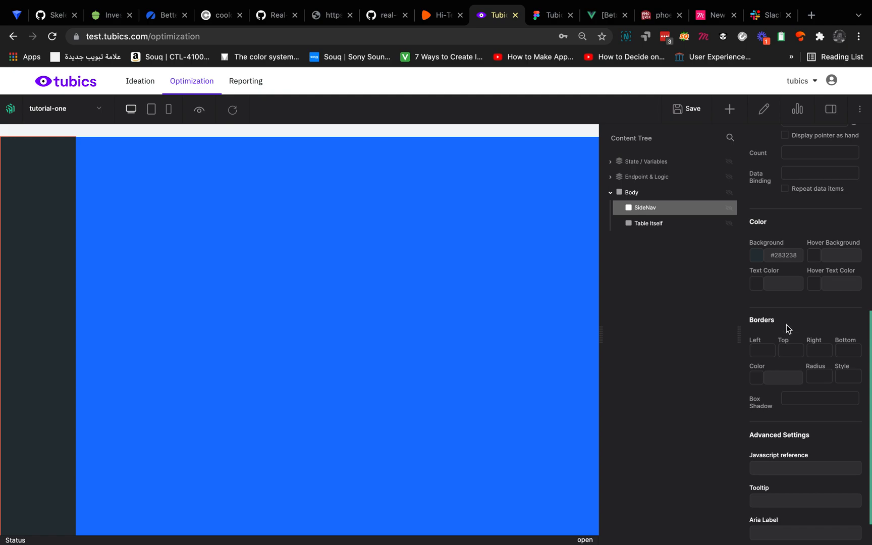
left_click(656, 224)
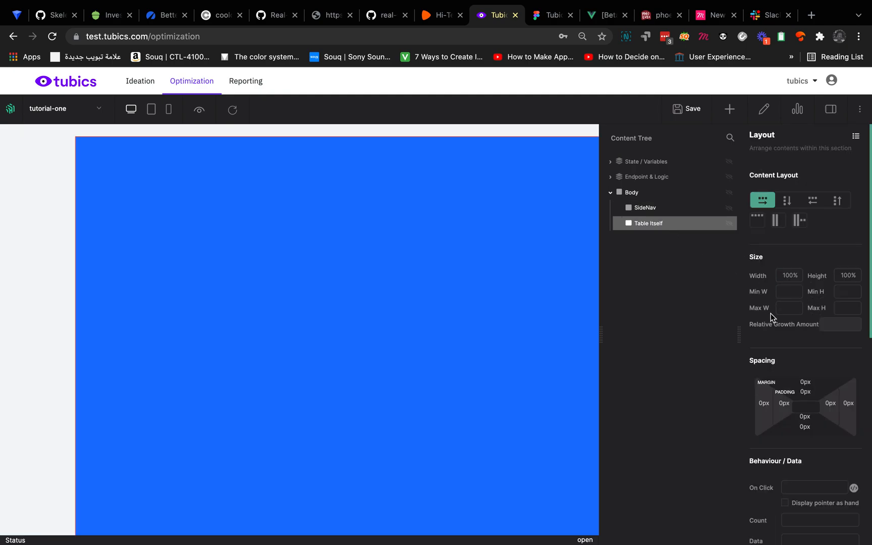
scroll(813, 371, "down", 5)
triple_click(777, 431)
key("BackSpace")
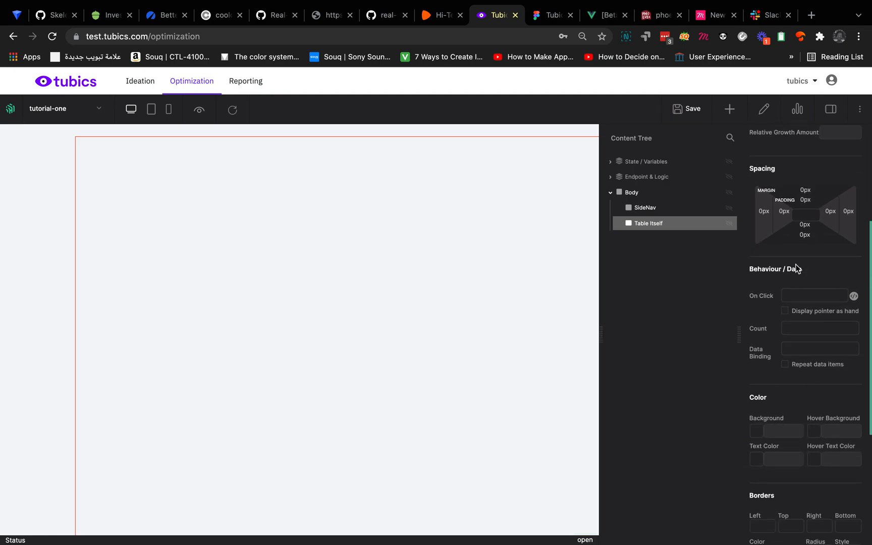
left_click(655, 208)
left_click(683, 230)
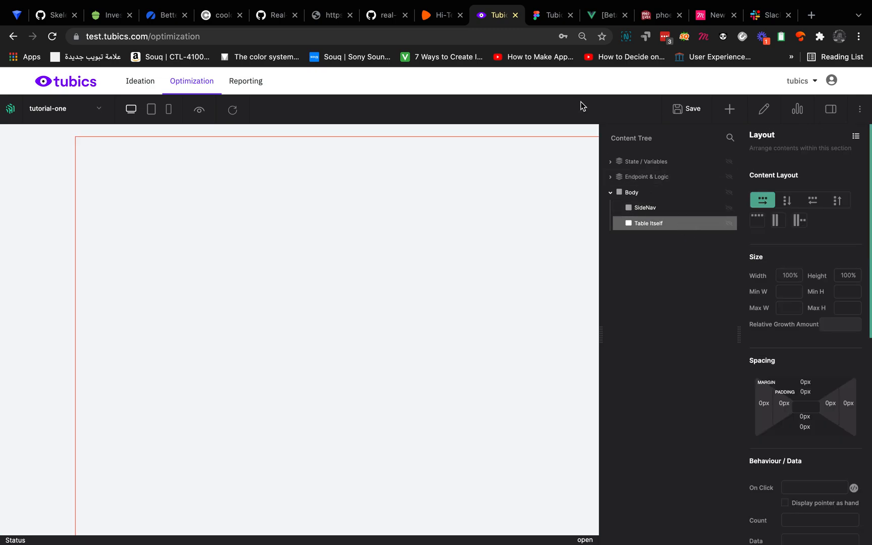
- Switch to the Figma design and measure the gap between the side navigation frame and the table frame
left_click(545, 18)
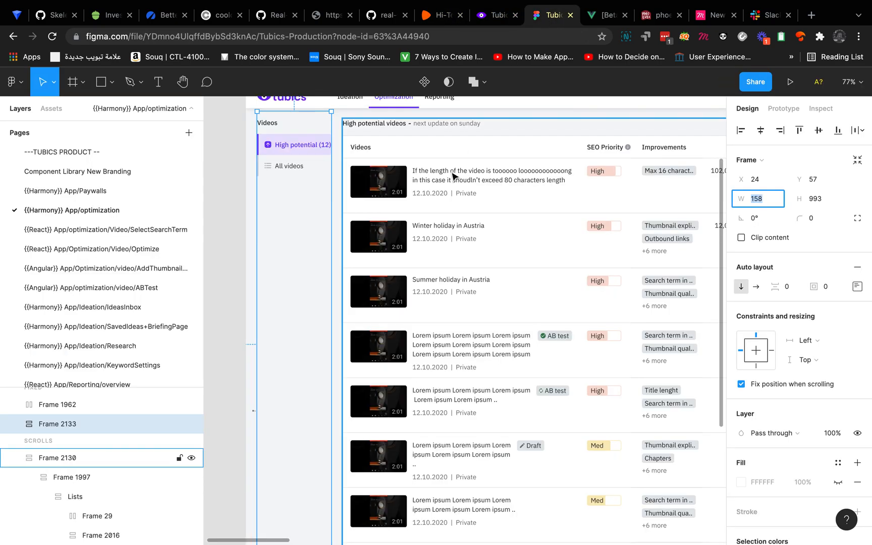
scroll(452, 177, "up", 1)
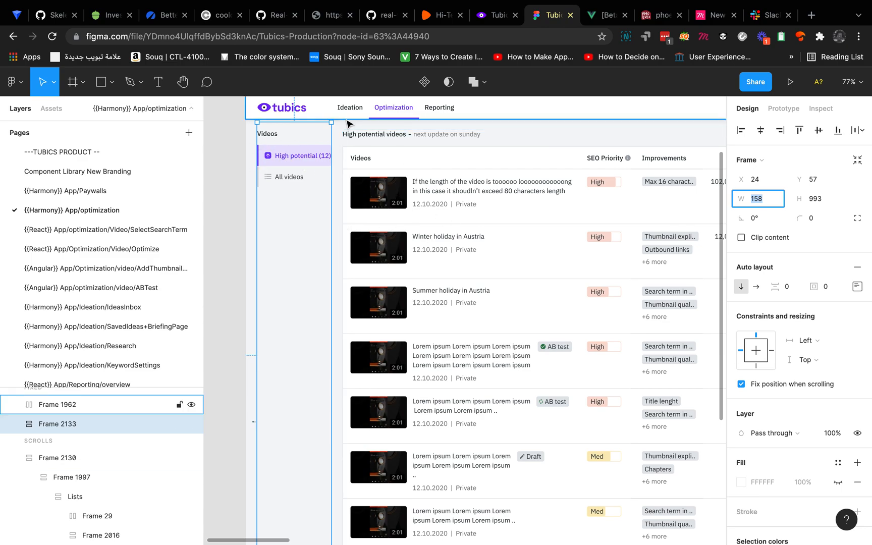
key("ctrl+Left")
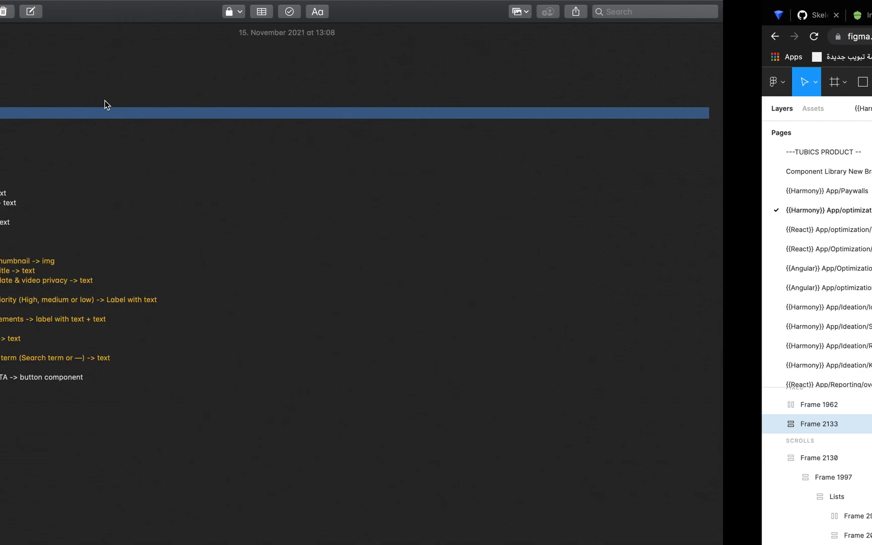
key("ctrl+Right")
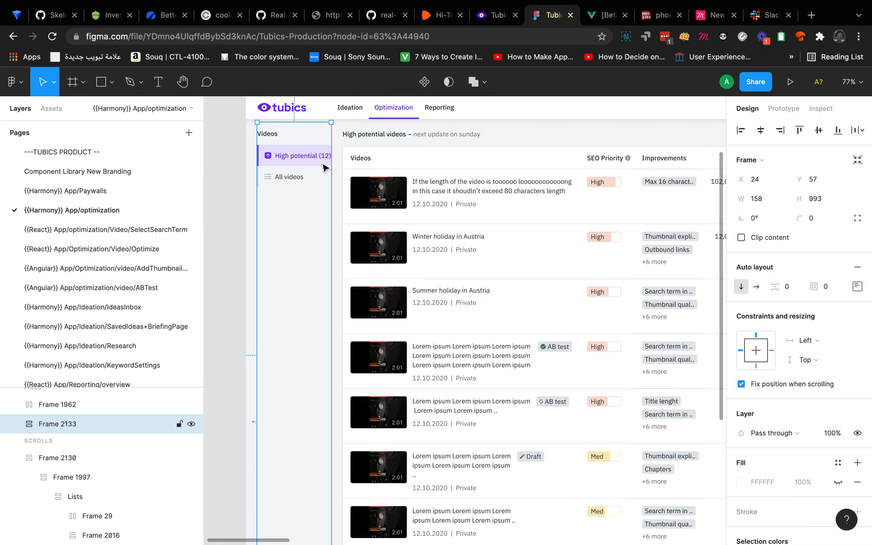
left_click(370, 169)
key("alt")
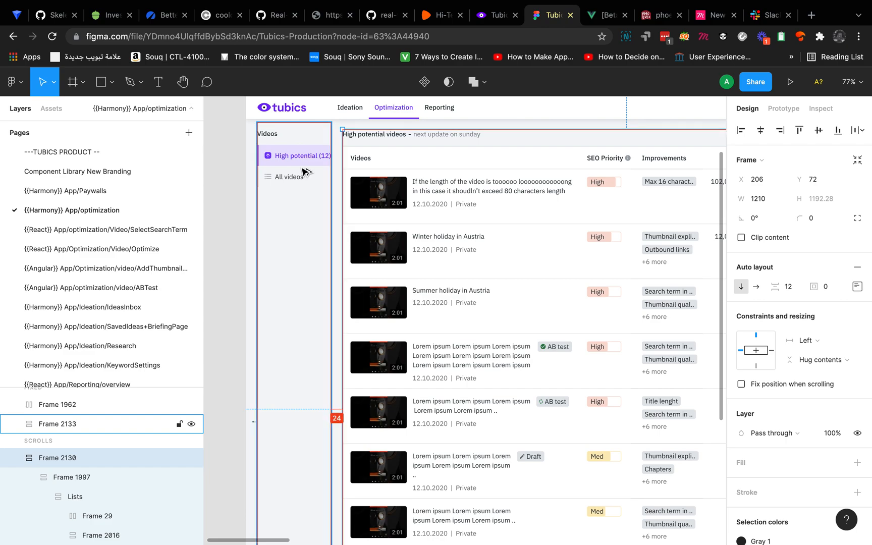
left_click(307, 171)
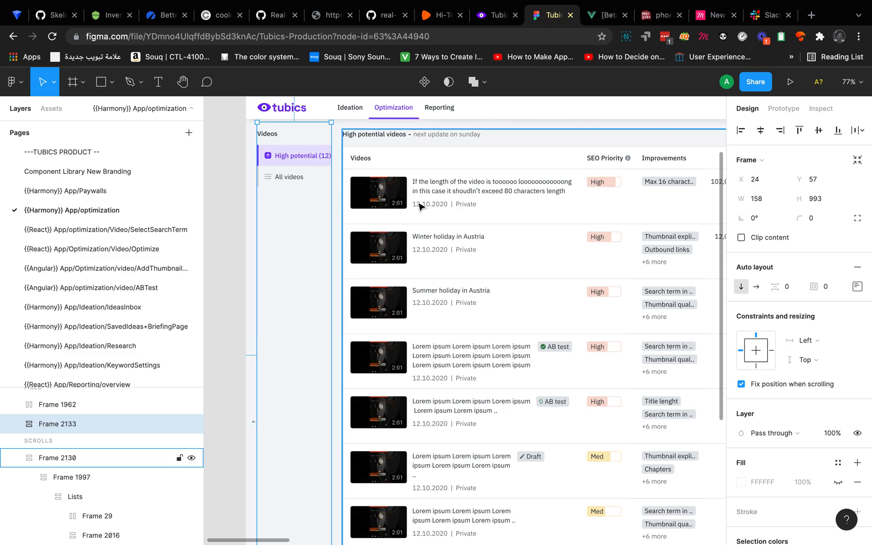
- Switch back to Harmony and set the SideNav layout's right margin to 24px
left_click(486, 19)
left_click(646, 211)
scroll(811, 302, "down", 5)
scroll(864, 250, "up", 3)
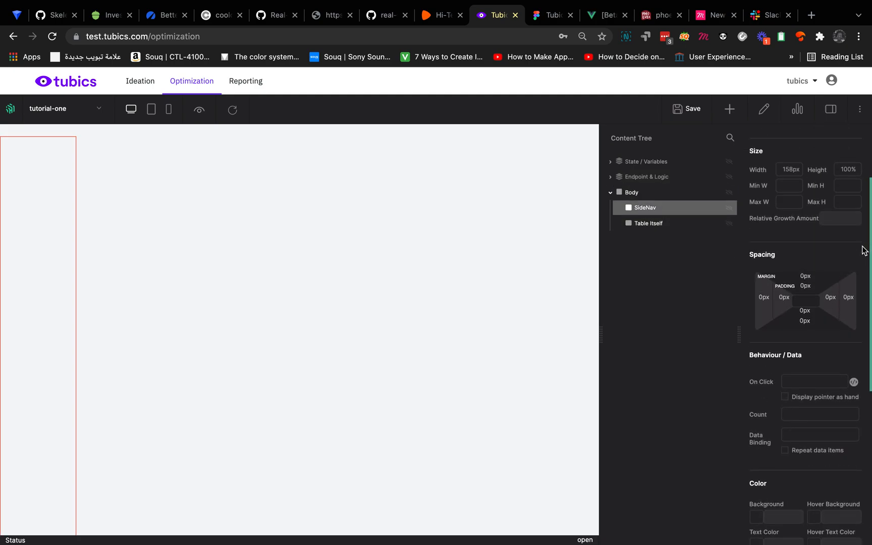
left_click(844, 296)
type("24")
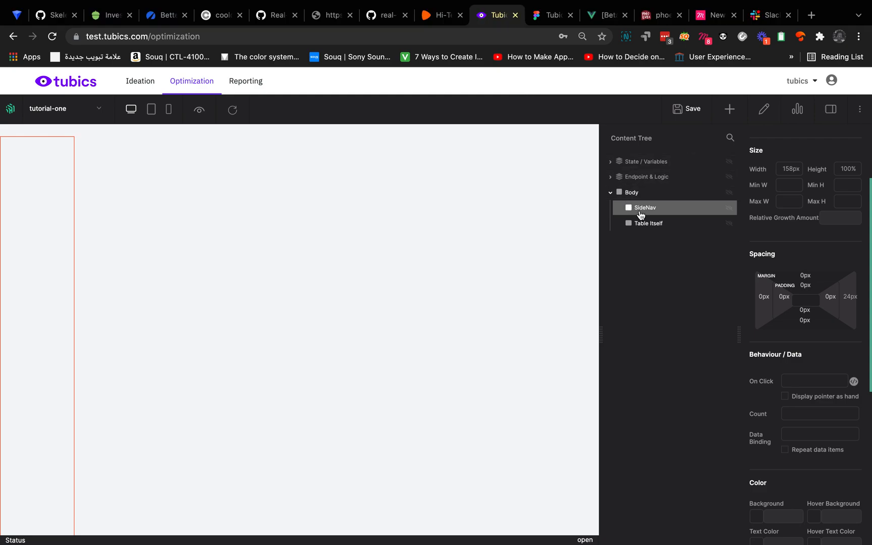
- Switch to the Notes outline and strike through the heading "1.1. Side Nav"
key("ctrl+Left")
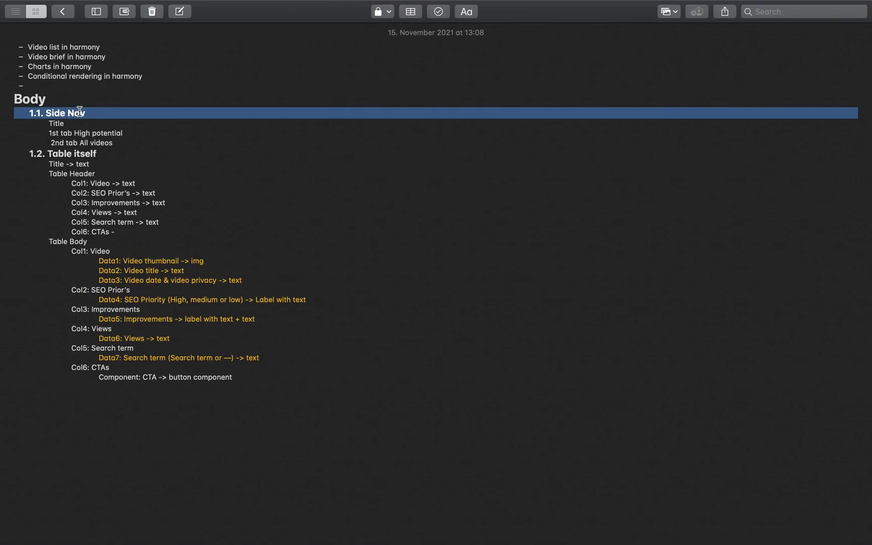
left_click(82, 115)
double_click(88, 112)
triple_click(68, 113)
right_click(68, 112)
mouse_move(146, 306)
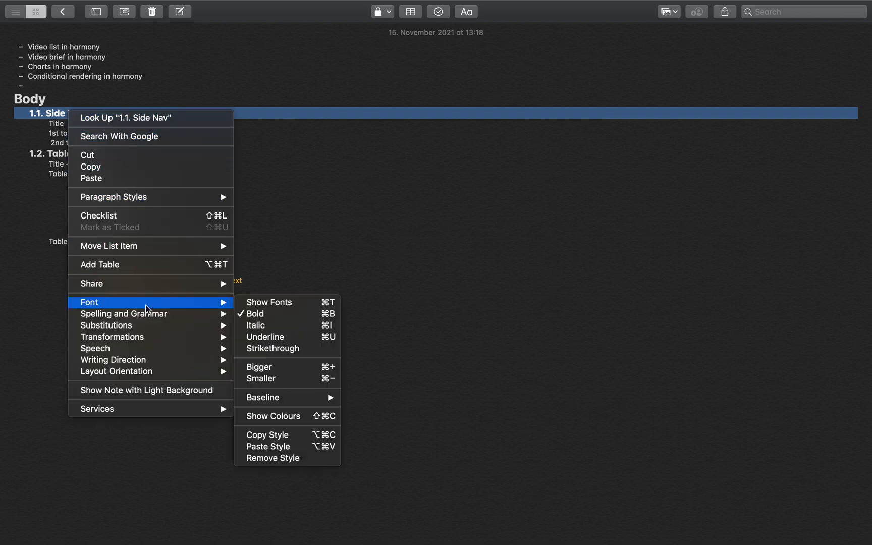
left_click(281, 348)
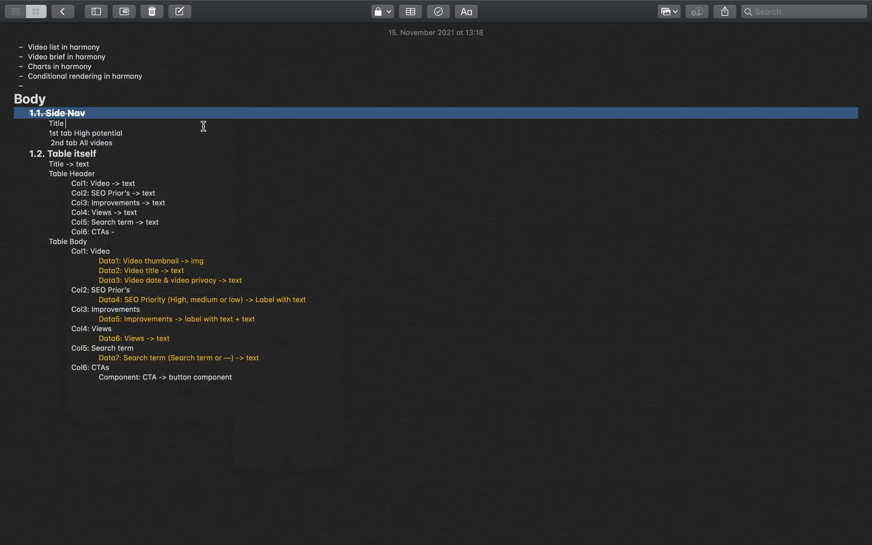
left_click(204, 126)
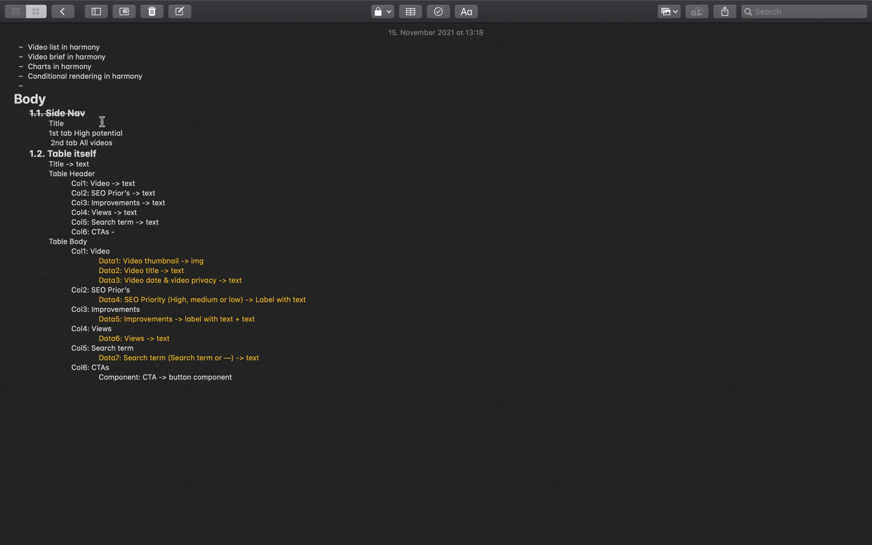
left_click_drag(105, 148, 11, 158)
left_click(11, 159)
triple_click(68, 156)
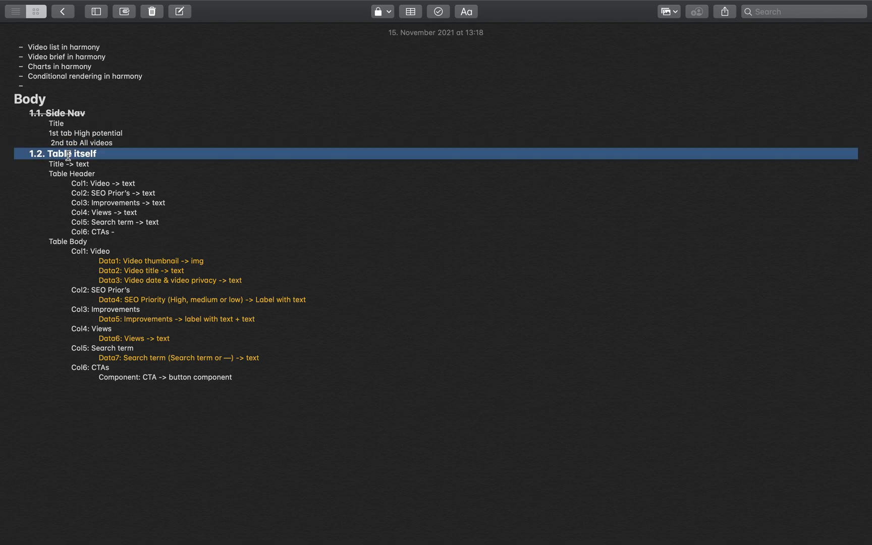
mouse_move(331, 1)
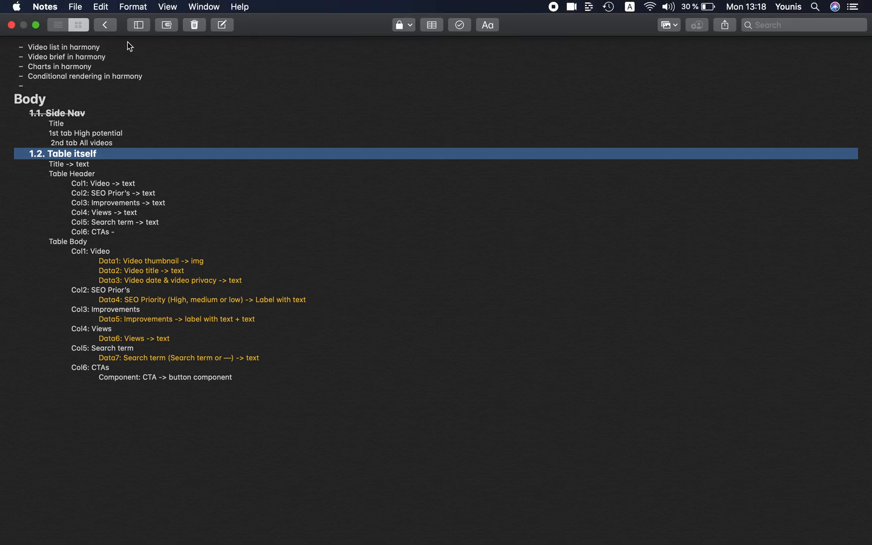
right_click(156, 150)
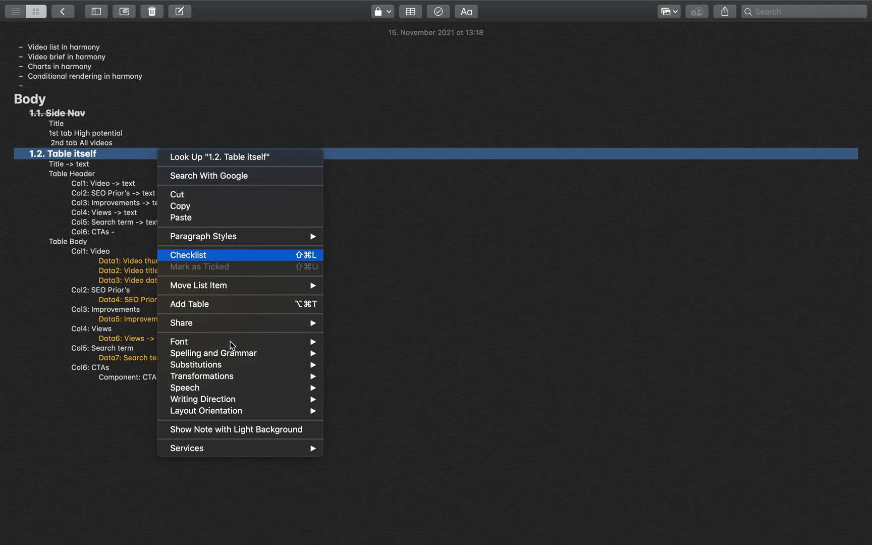
mouse_move(240, 237)
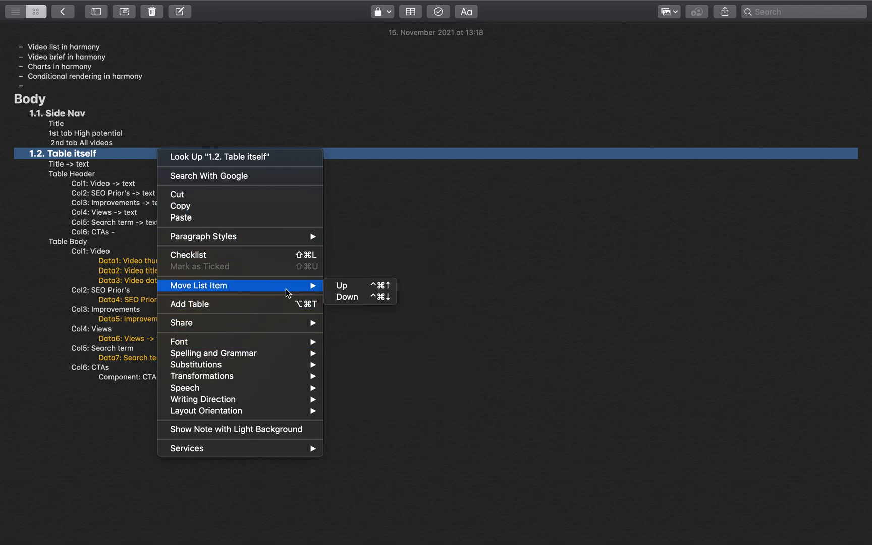
left_click(125, 102)
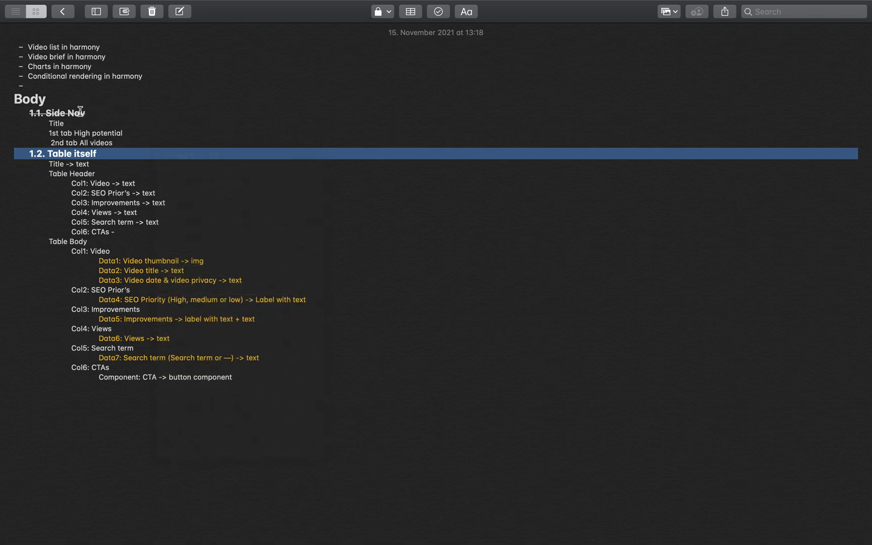
- Underline the headings "1.1. Side Nav" and "1.2. Table itself" in the outline
triple_click(79, 111)
key("super+u")
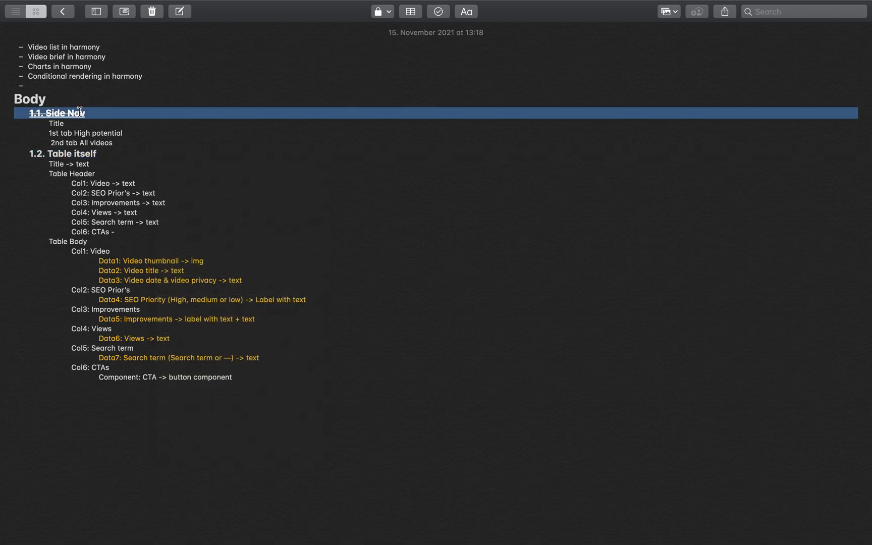
triple_click(73, 153)
key("super+u")
left_click(134, 172)
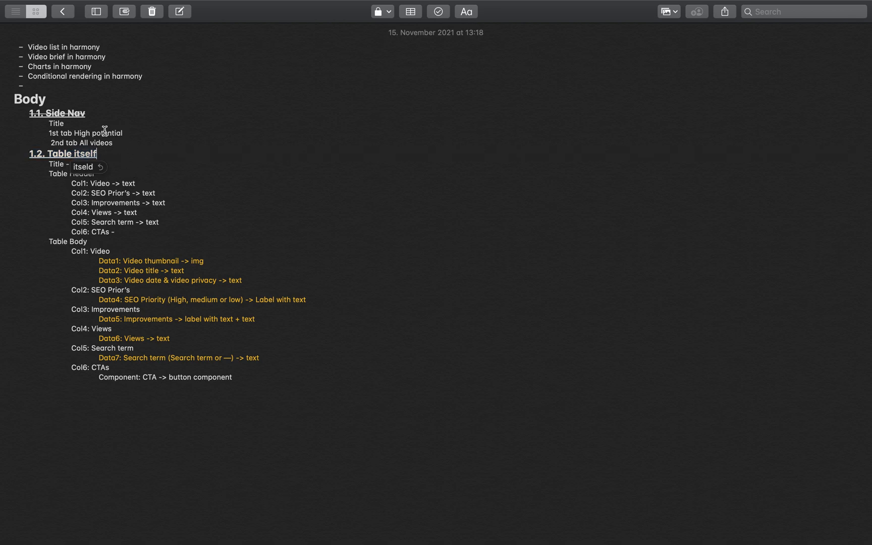
- Review the title and the two tab entries listed under Side Nav in the outline
left_click_drag(114, 143, 50, 125)
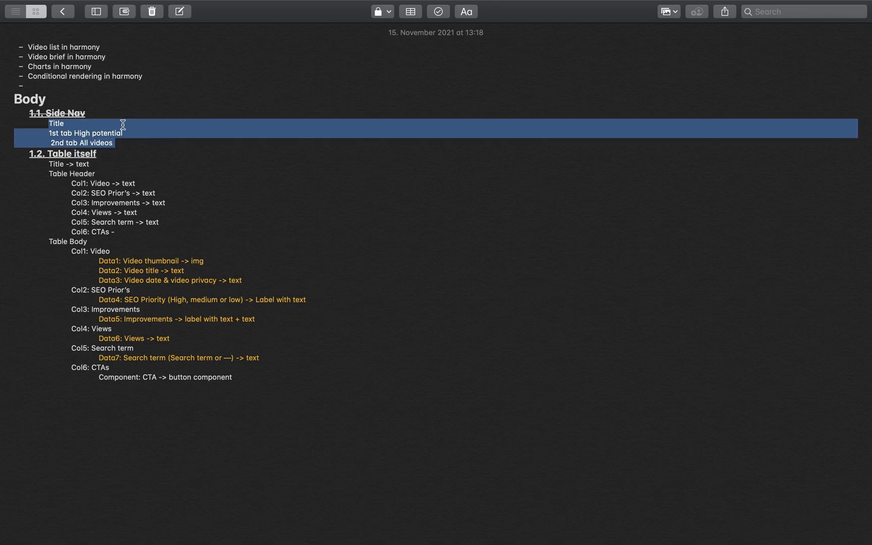
double_click(87, 124)
double_click(58, 125)
double_click(81, 133)
left_click(81, 134)
left_click(126, 135)
triple_click(99, 143)
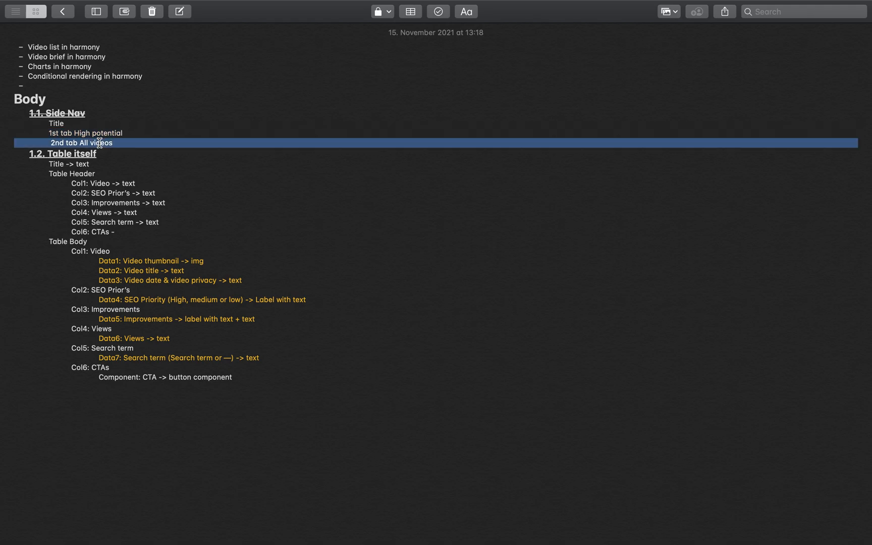
- Switch back to Harmony and add a Layout element inside SideNav
key("ctrl+Right")
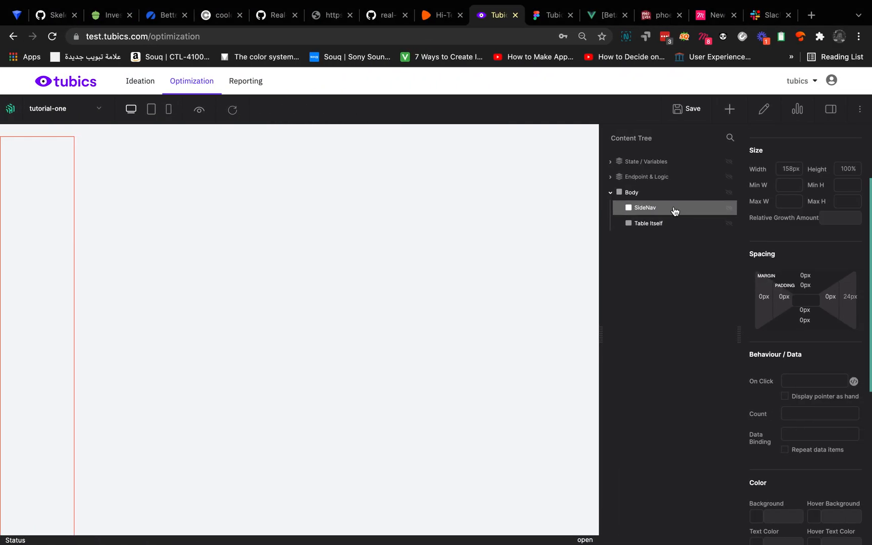
left_click(675, 211)
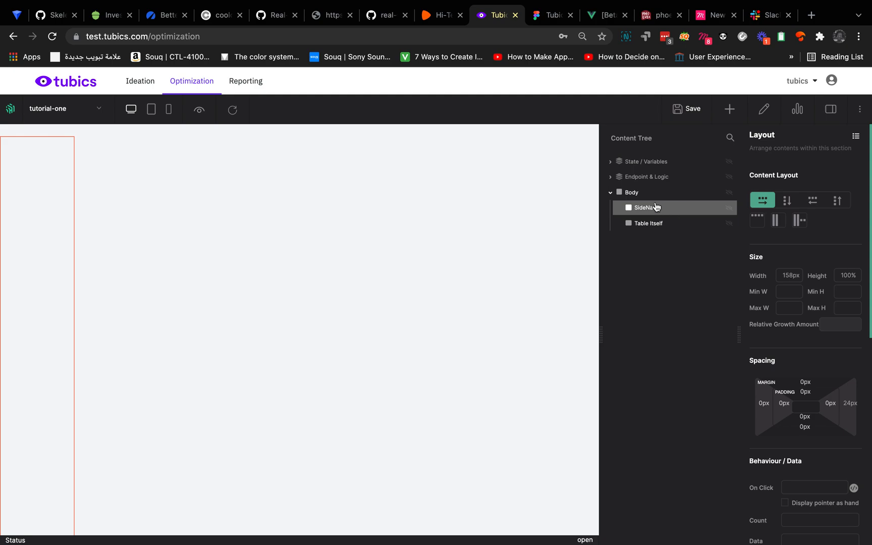
left_click(733, 110)
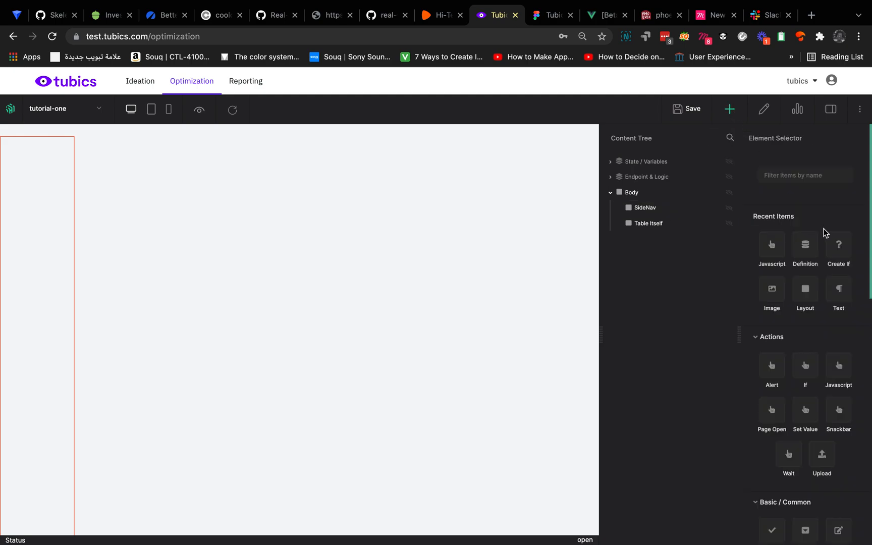
left_click_drag(804, 288, 701, 211)
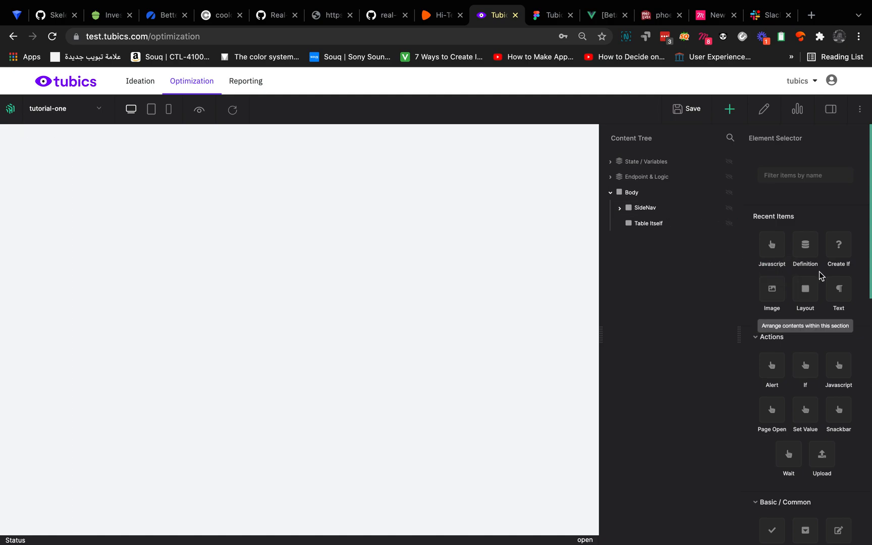
- Add two more Layout elements inside SideNav and expand it to show its children
left_click_drag(804, 293, 716, 209)
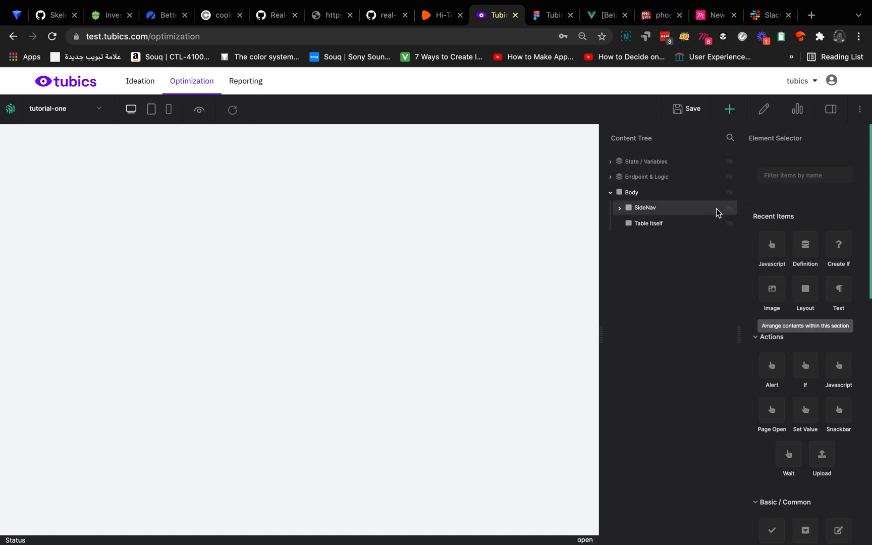
left_click_drag(805, 293, 689, 216)
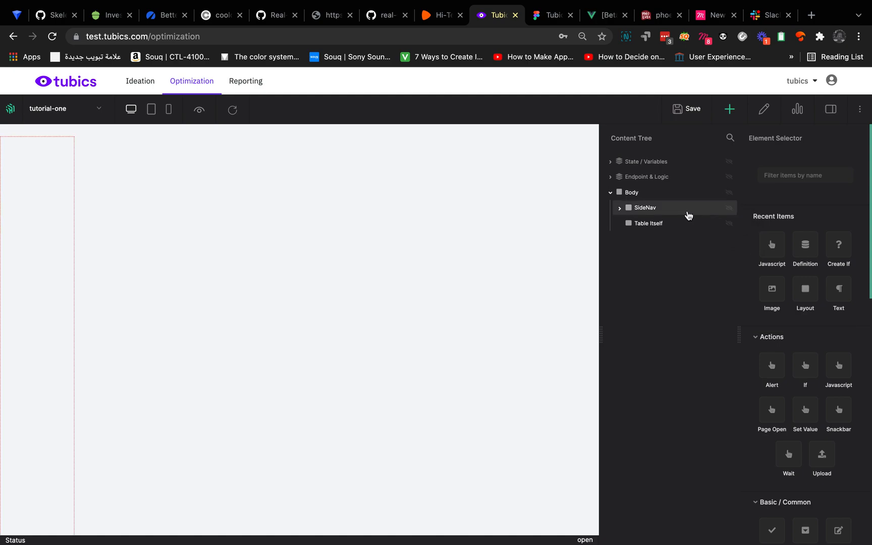
left_click(689, 216)
- Rename the three layouts inside SideNav as "Title", "1st tab" and "2nd tab", in that order
left_click(658, 224)
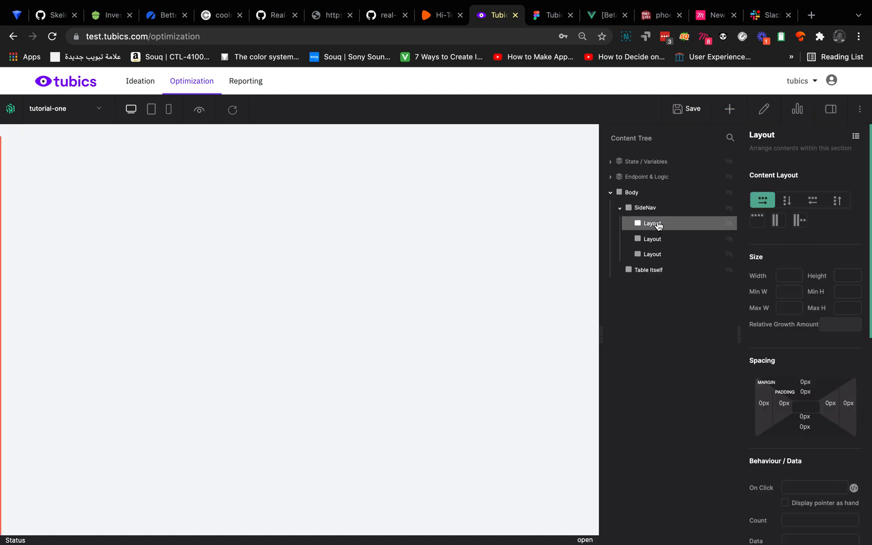
double_click(659, 225)
type("T")
left_click(684, 239)
double_click(684, 240)
type("T")
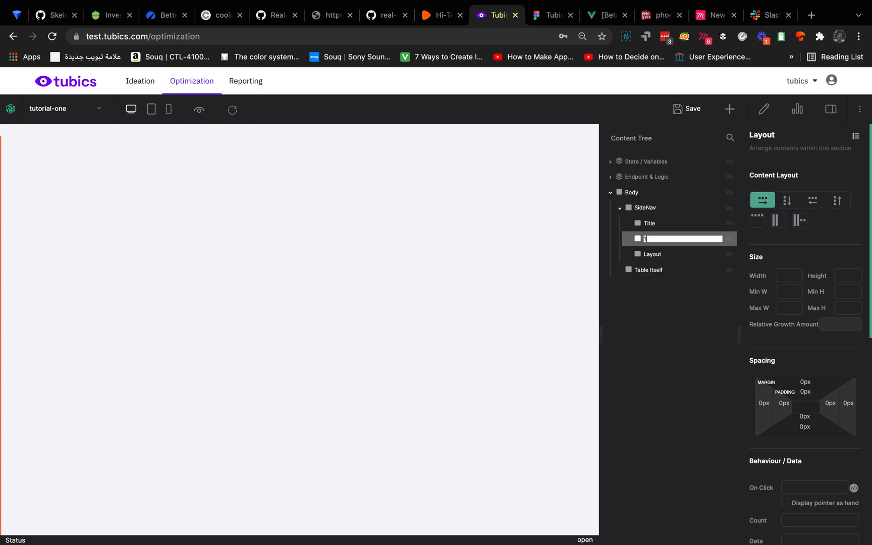
left_click(658, 255)
double_click(654, 256)
type("2nd tab")
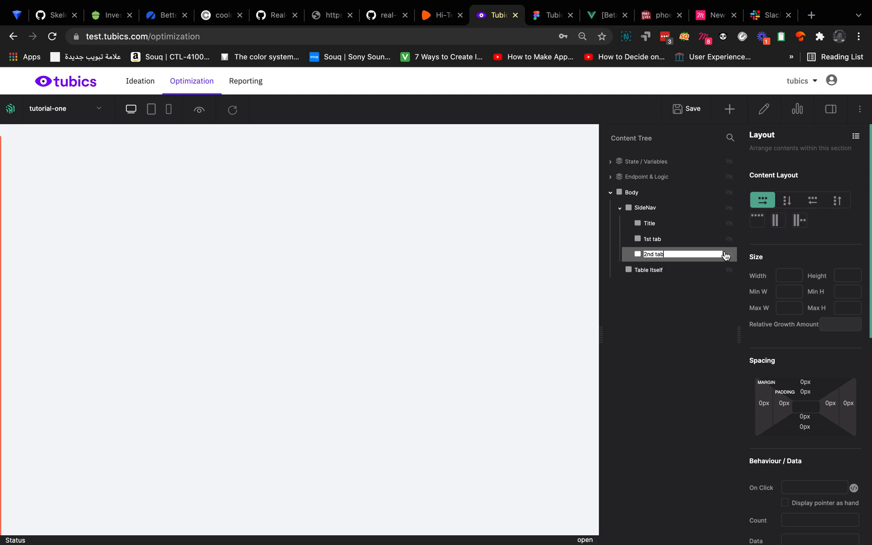
key("Return")
- Add a Text element to each of the Title, 1st tab and 2nd tab layouts and expand Title
left_click(654, 224)
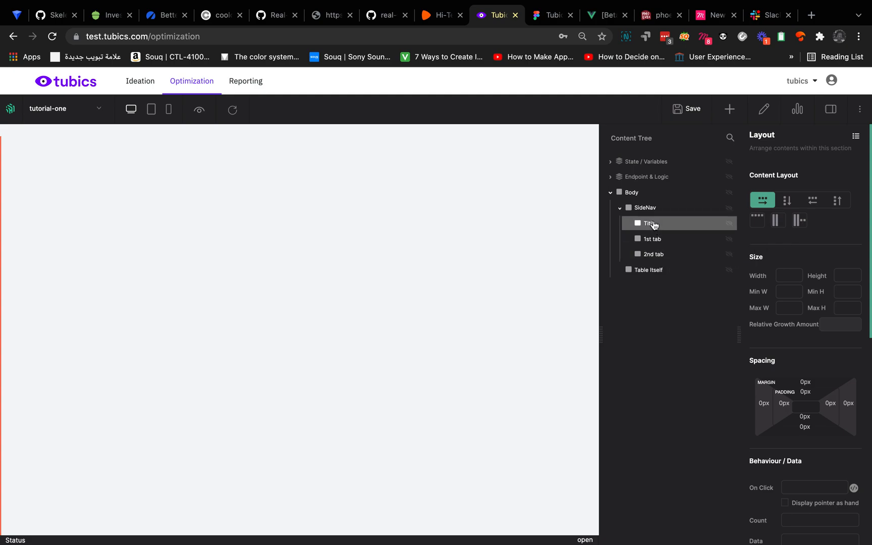
left_click(730, 111)
left_click(788, 177)
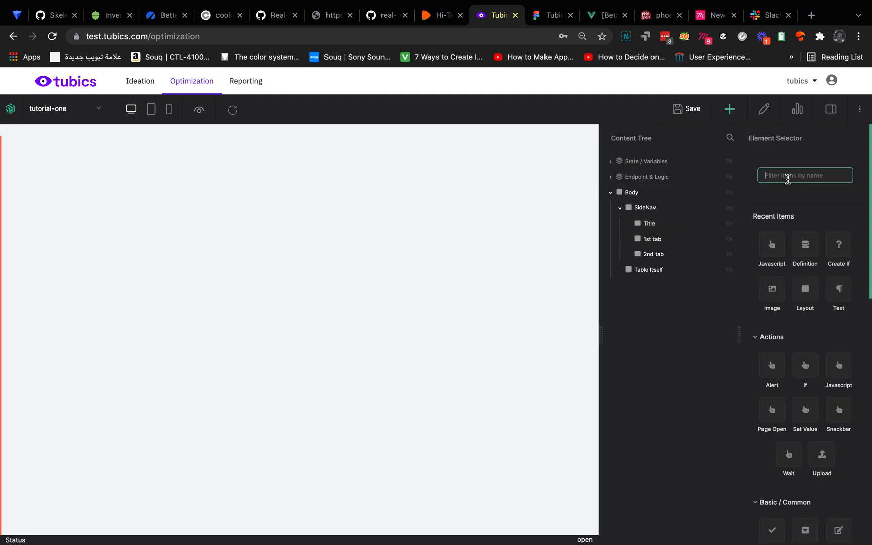
type("text")
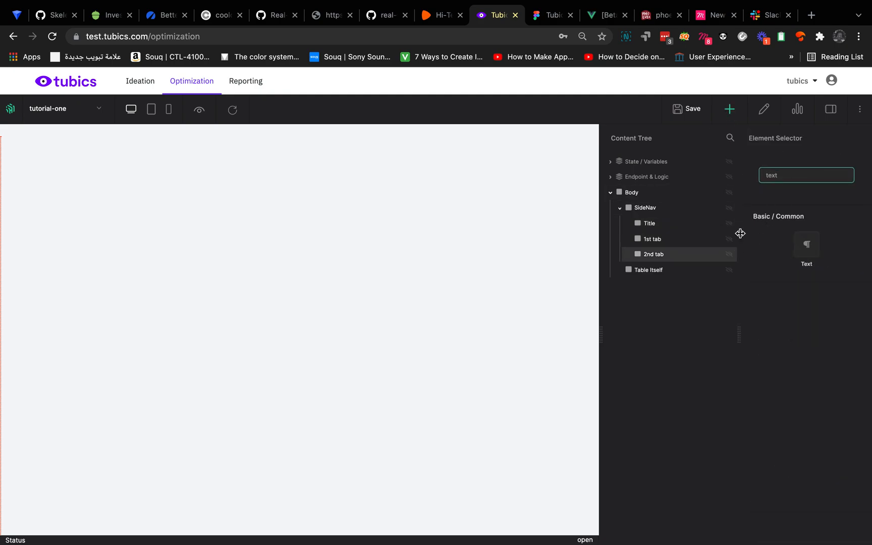
left_click_drag(807, 244, 684, 226)
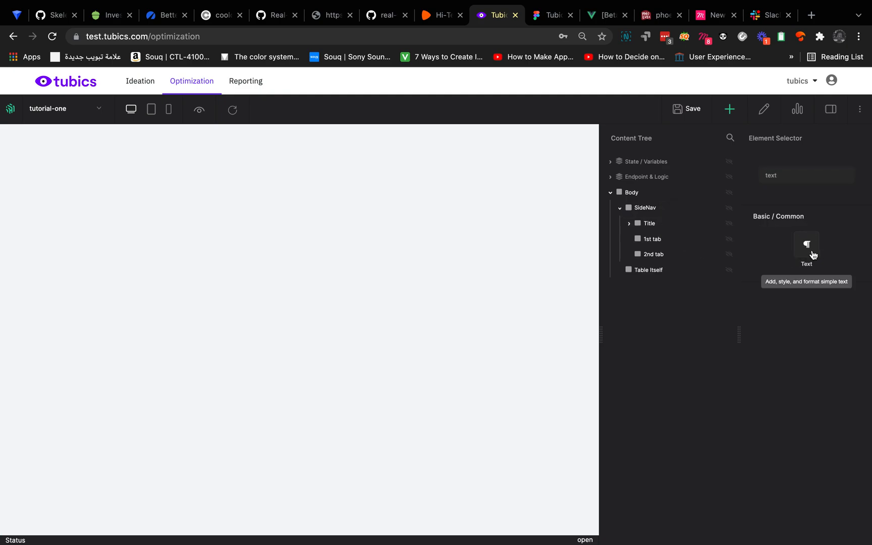
left_click_drag(806, 246, 701, 245)
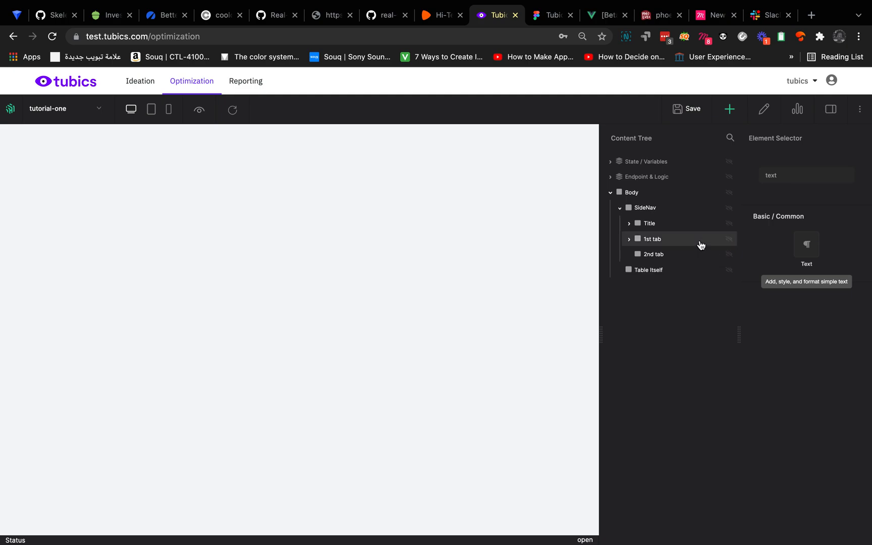
left_click_drag(806, 247, 677, 248)
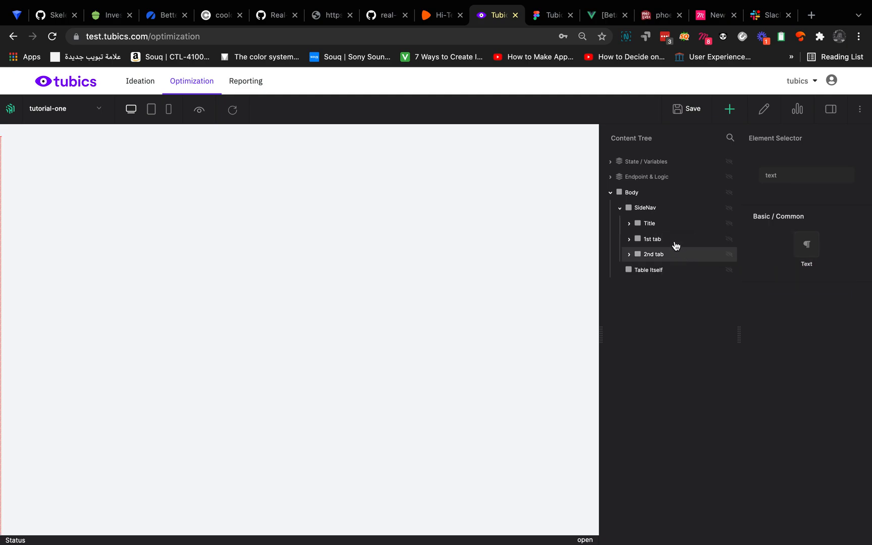
left_click(666, 230)
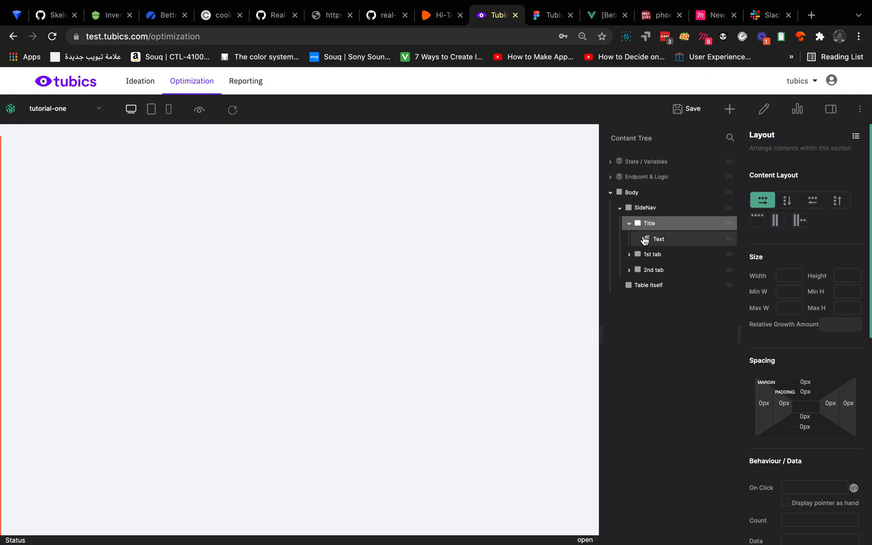
- Switch to the Figma design and examine the "Videos" heading's font, size, line height and spacing to neighbouring elements
left_click(545, 18)
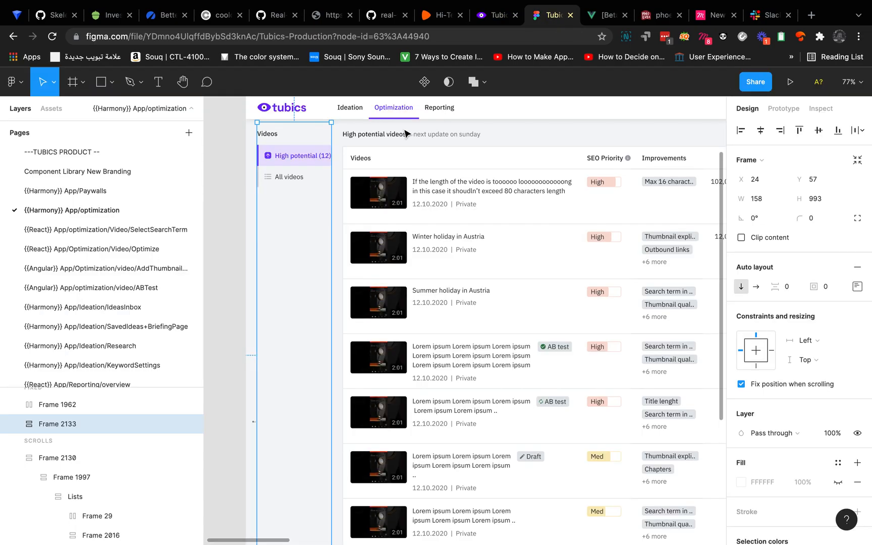
left_click(269, 135)
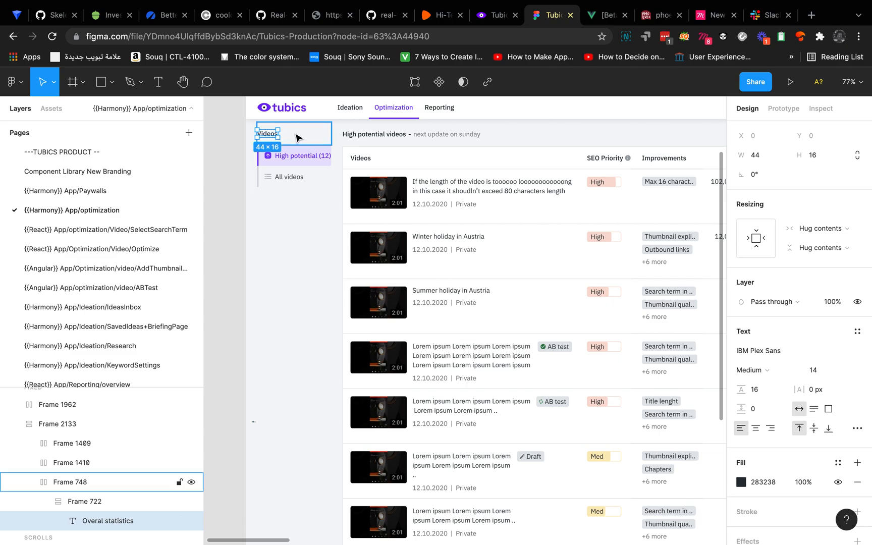
scroll(296, 136, "up", 3)
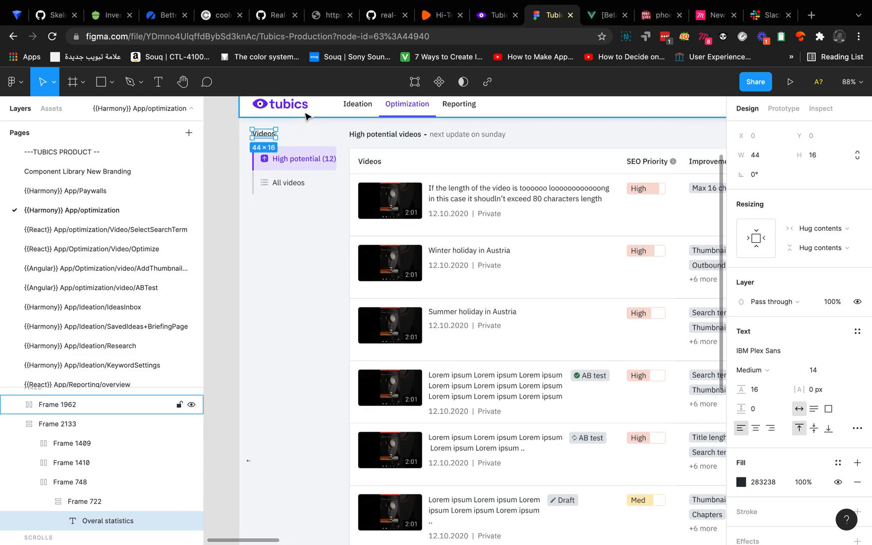
key("alt")
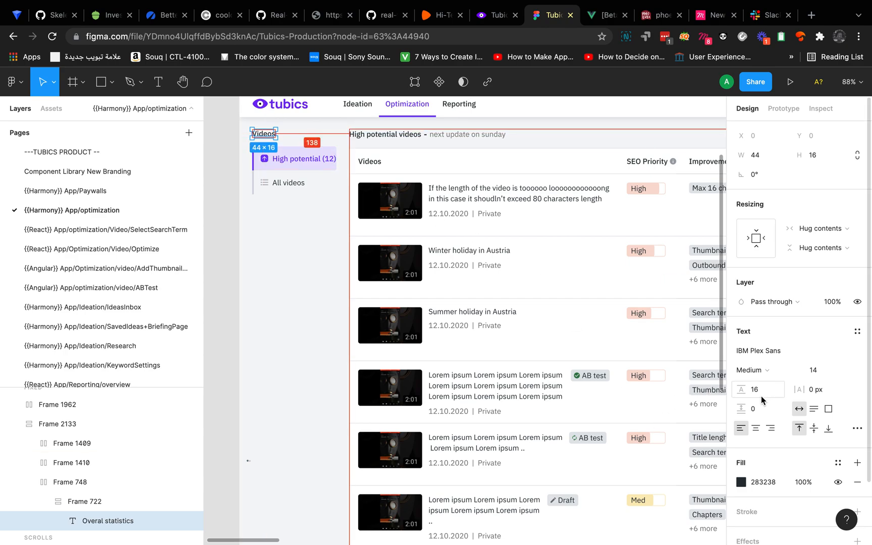
left_click(819, 372)
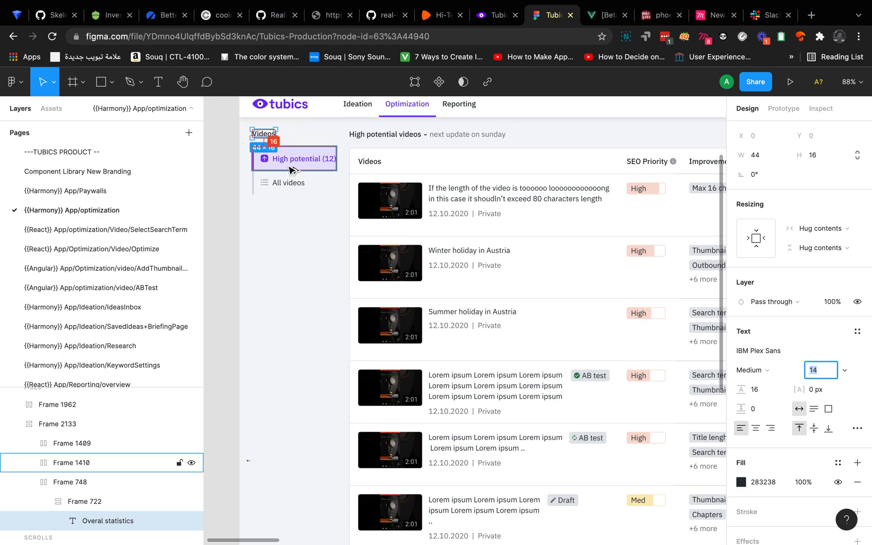
- Switch back to Harmony and give Title's text element a 16px height, 14px font size and the IBM Plex Sans family
left_click(497, 15)
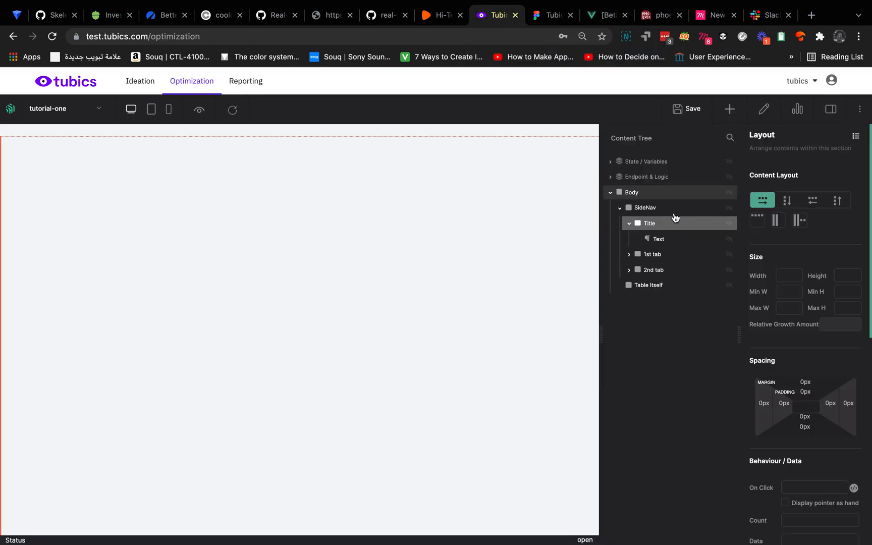
left_click(707, 242)
scroll(777, 353, "down", 1)
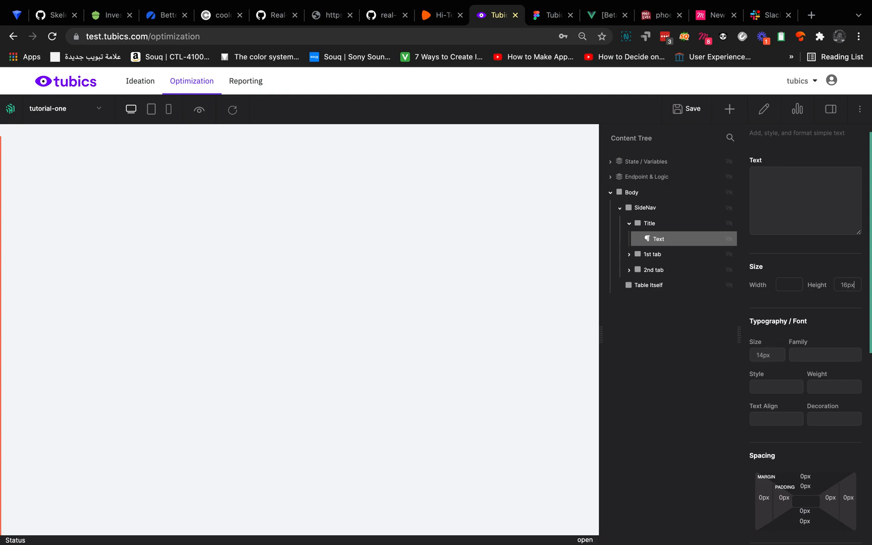
left_click(832, 355)
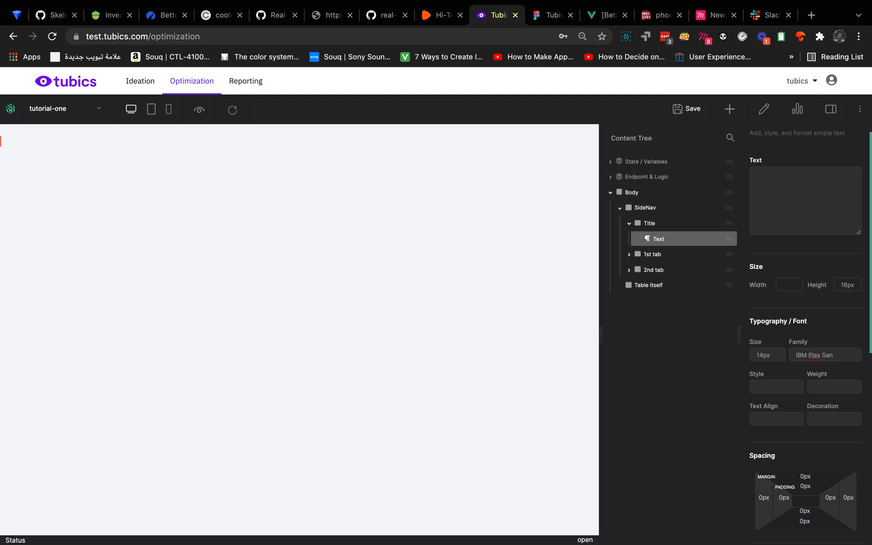
- Check the heading wording in Figma and enter "Videos" as the content of Title's text element
left_click(775, 185)
left_click(536, 17)
left_click(499, 16)
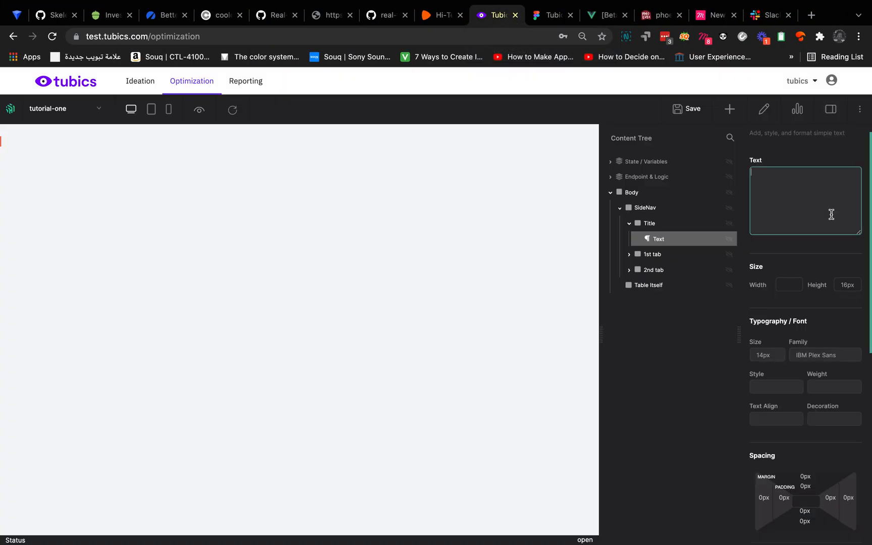
left_click(852, 165)
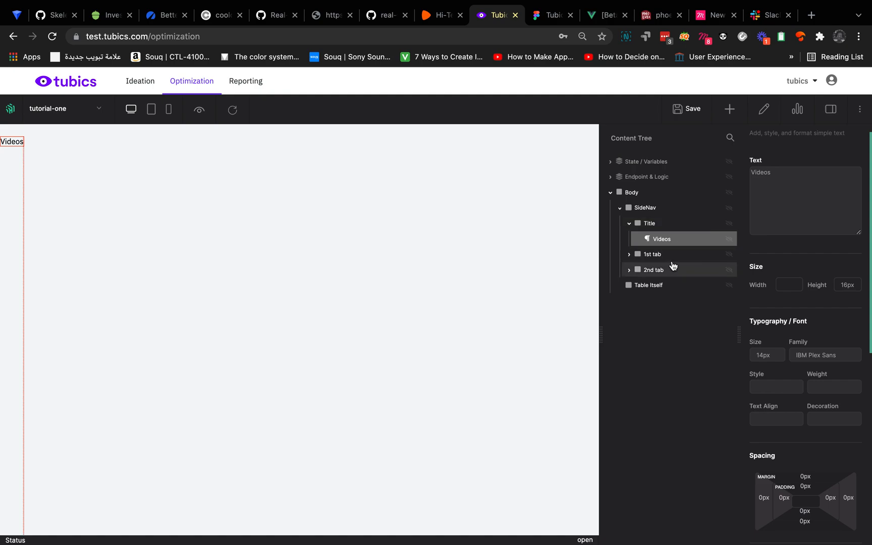
- Set the Title layout's bottom margin to 16px
left_click(651, 230)
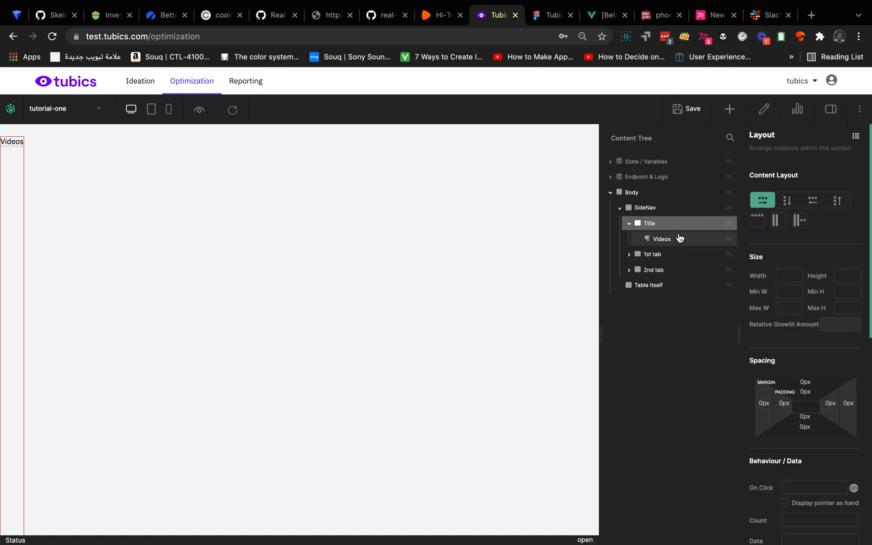
left_click(671, 244)
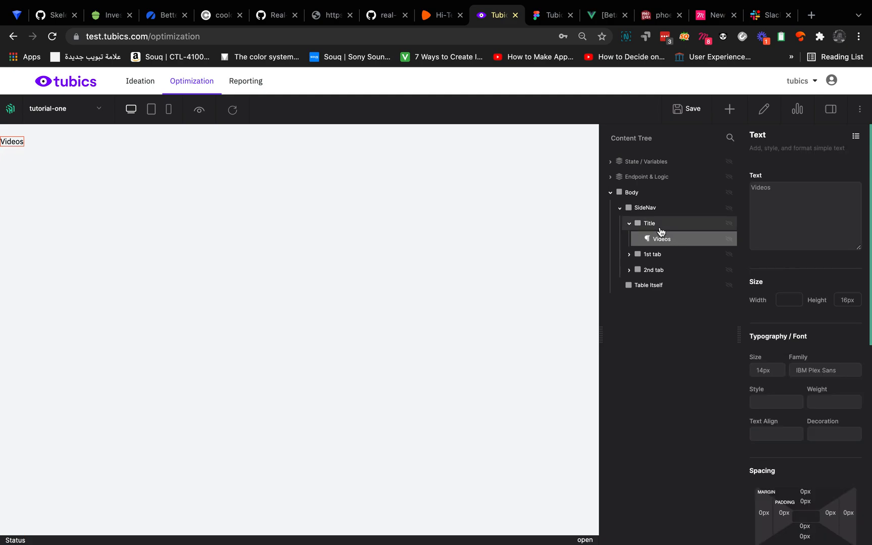
left_click(661, 230)
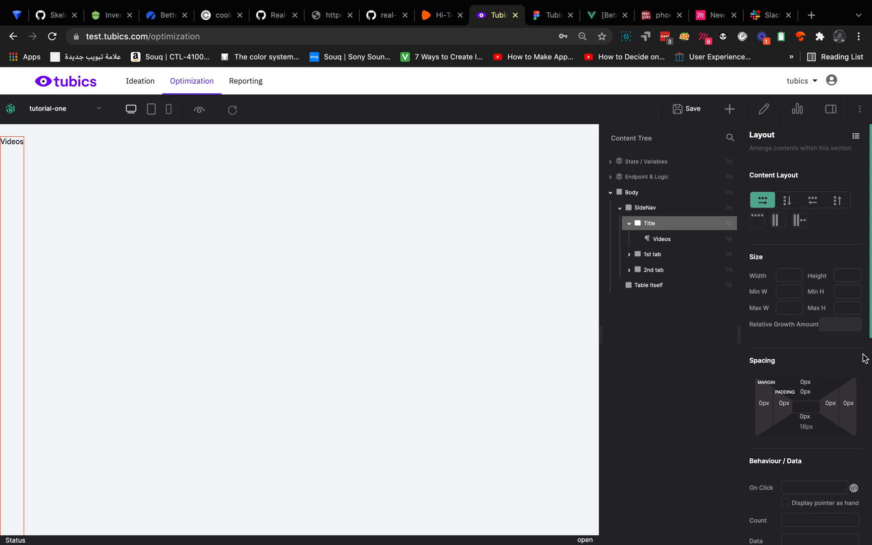
- Change SideNav's content layout so its children are laid out vertically, and reselect Title
left_click(657, 210)
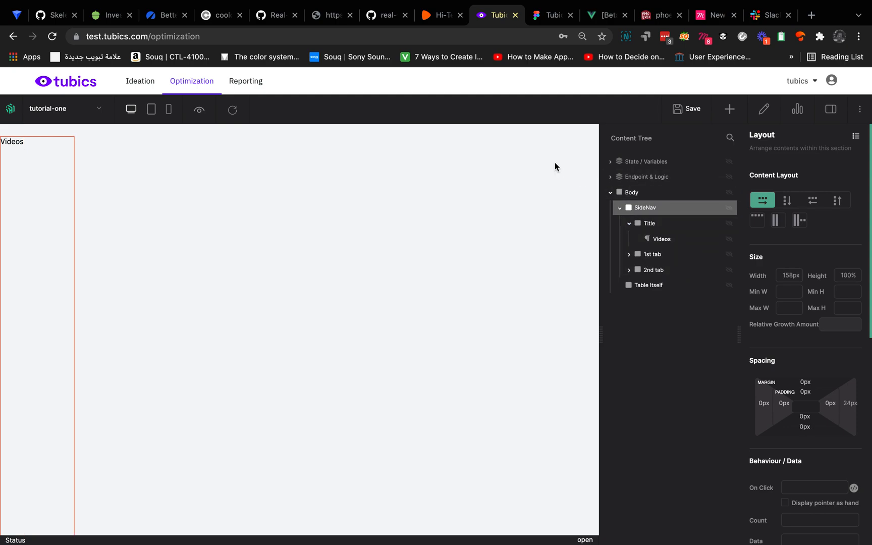
left_click(788, 204)
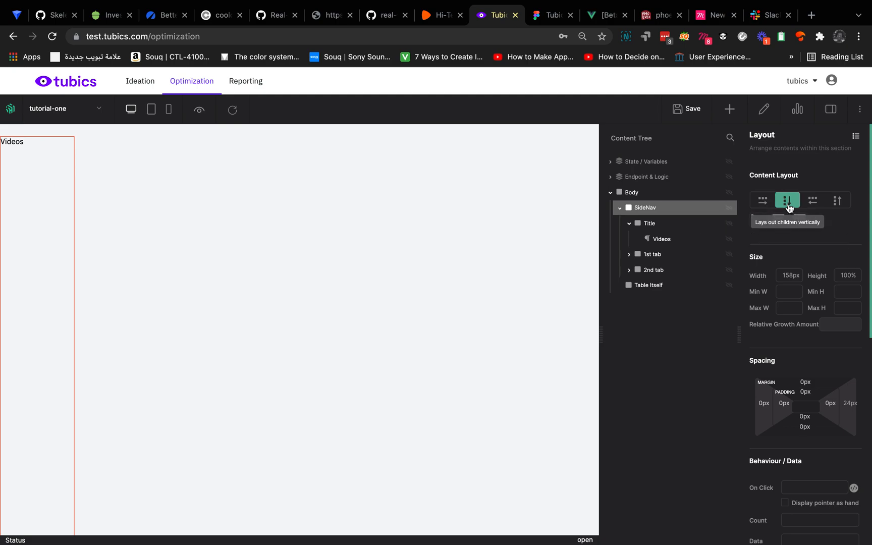
left_click(654, 225)
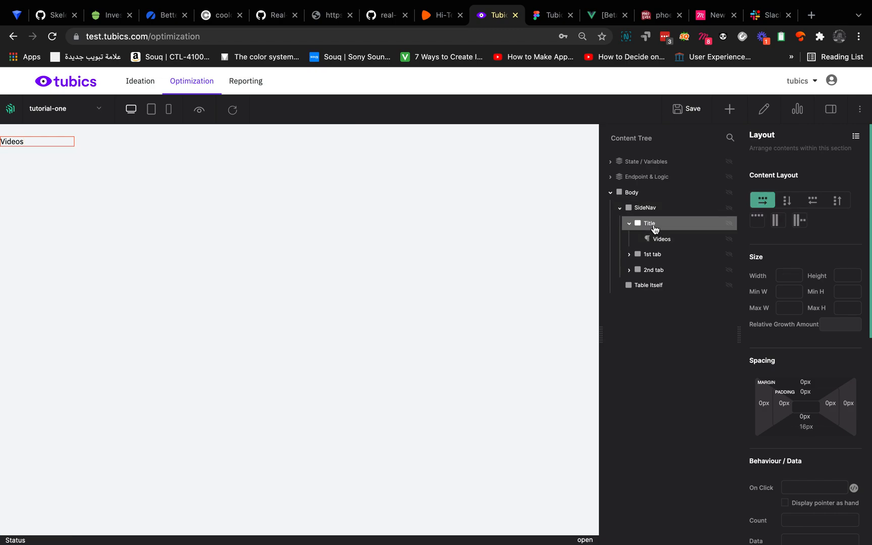
- Expand 1st tab, switch to Figma, and examine the "High potential" icon's size, fill and spacing to its frame and label
left_click(653, 260)
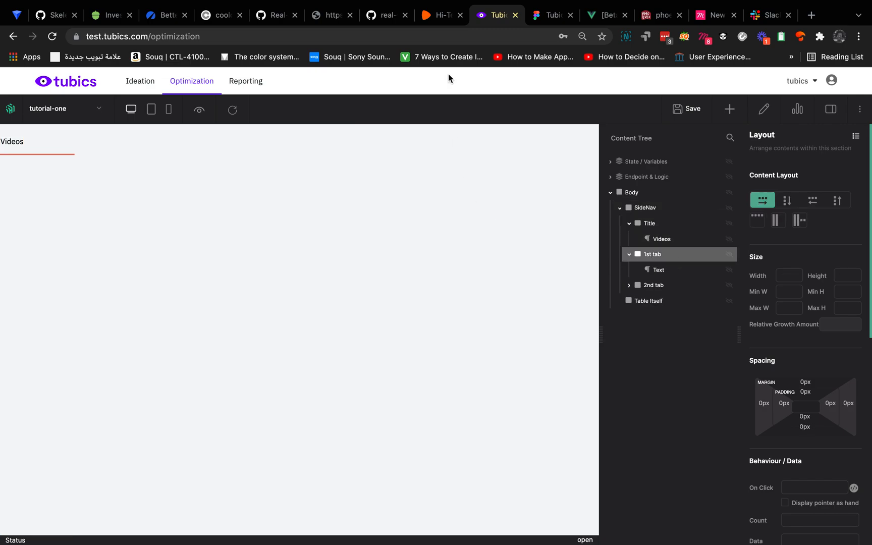
left_click(553, 16)
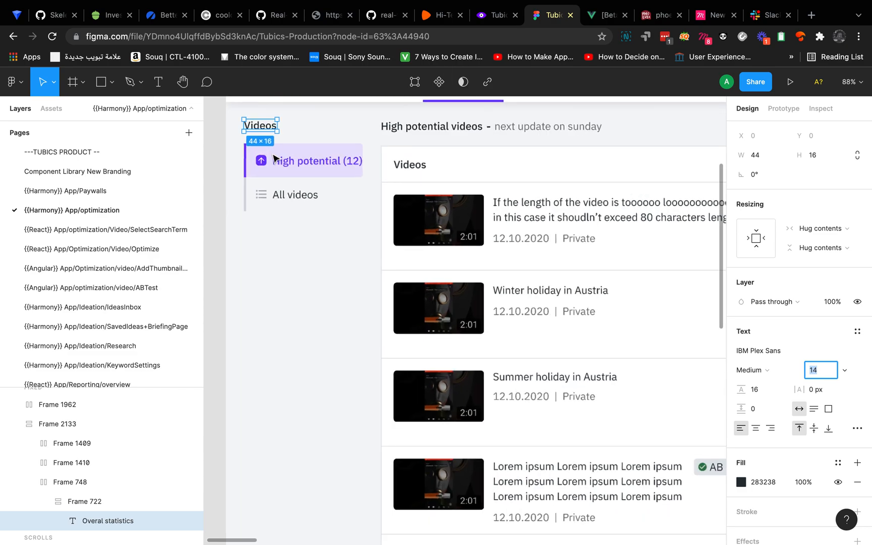
scroll(273, 156, "up", 3)
left_click(284, 167, "super")
left_click(259, 162)
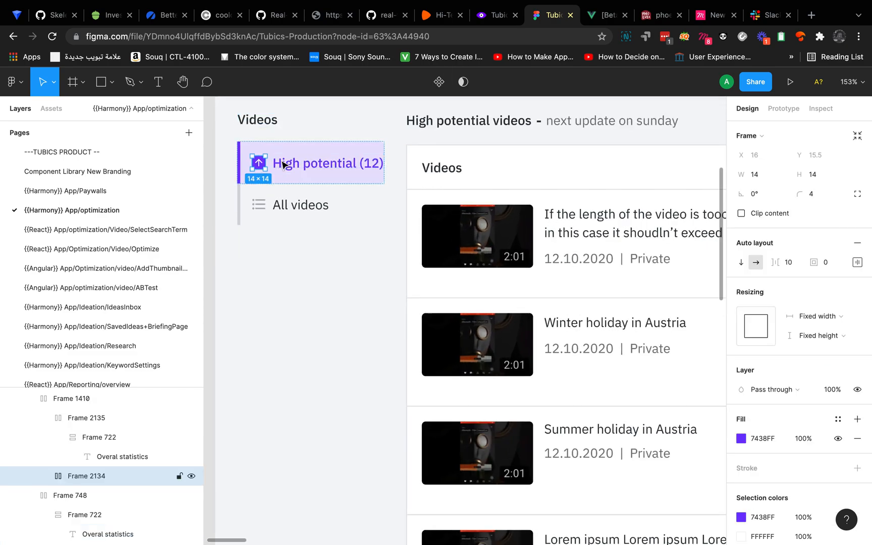
key("alt")
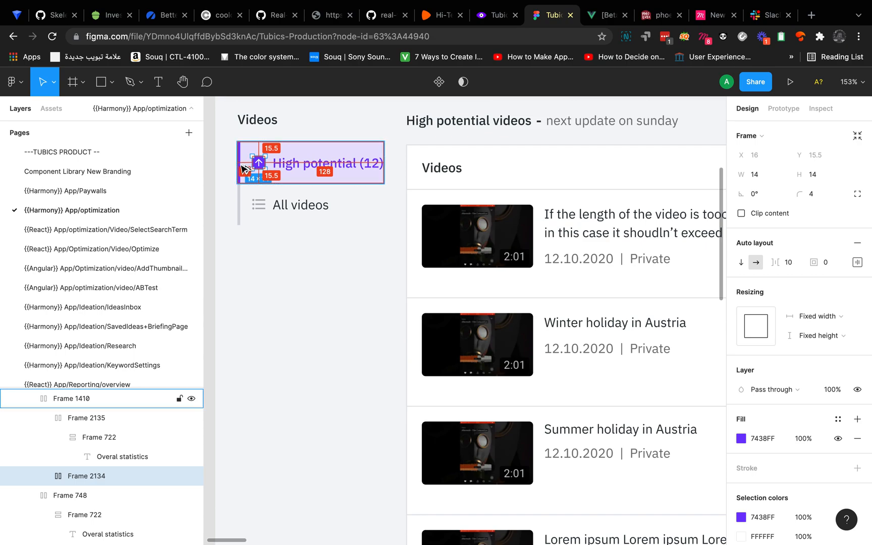
scroll(779, 441, "down", 3)
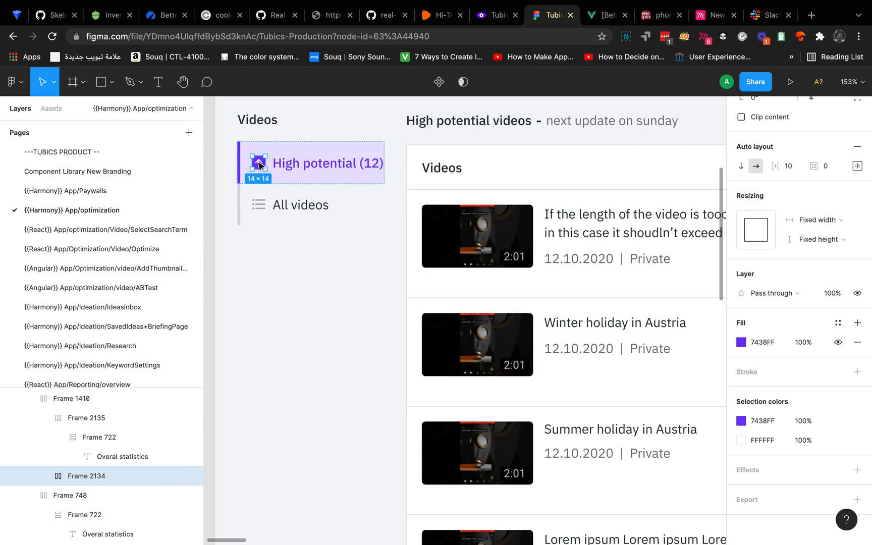
key("alt")
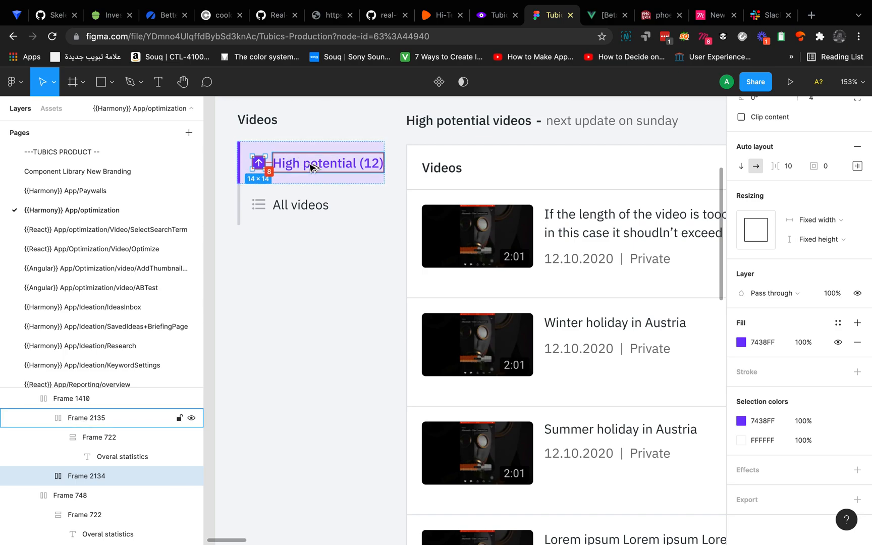
left_click(310, 164, "super")
left_click(264, 166)
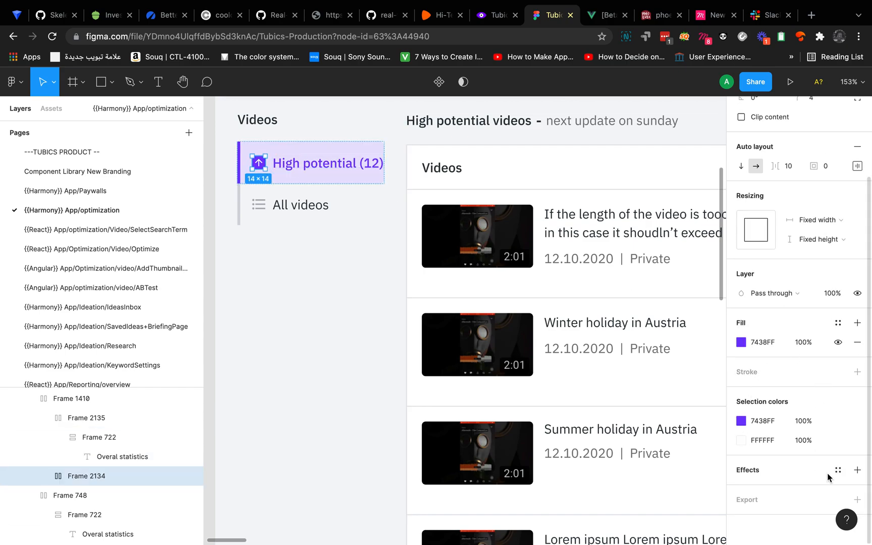
- Add an export setting to the "High potential" icon frame, set its format to SVG, and export it
left_click(857, 500)
scroll(783, 469, "down", 3)
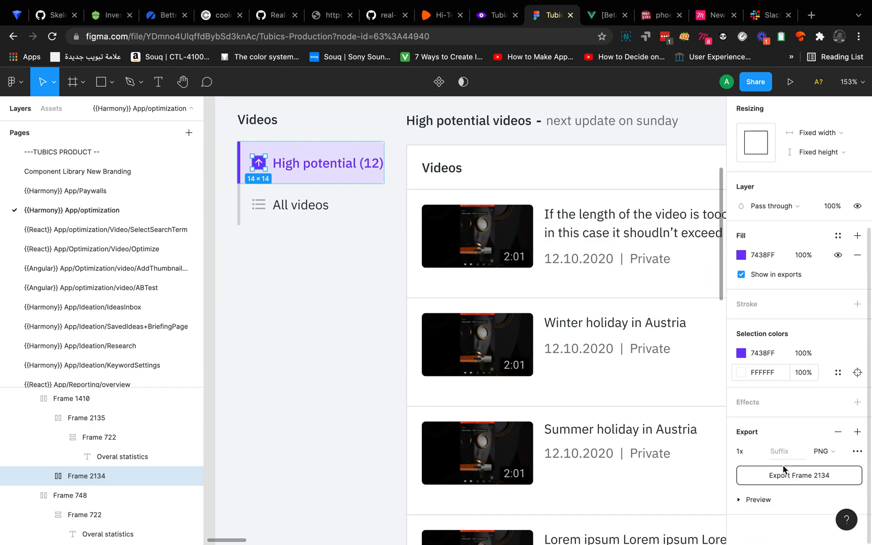
left_click(822, 451)
left_click(827, 480)
left_click(827, 479)
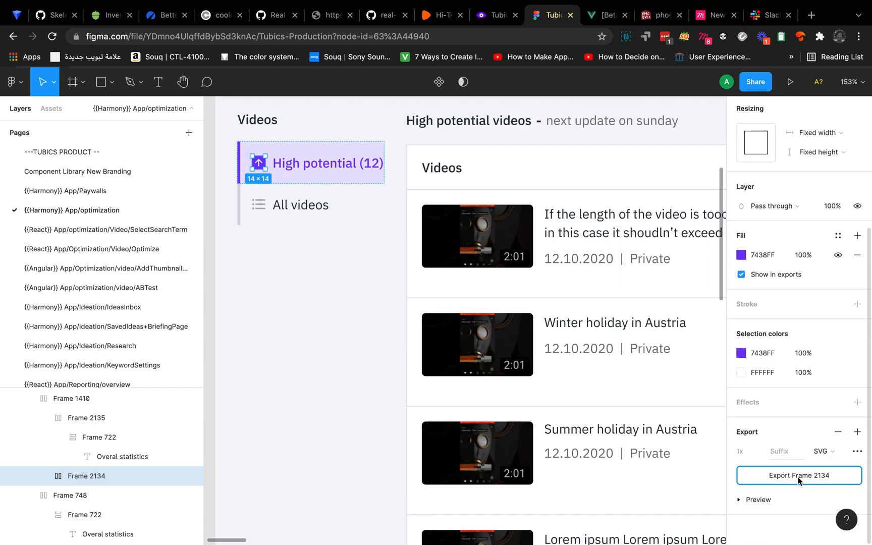
- Examine the "High potential (12)" label's font and fill, and the tab frame's fill and selection colors
left_click(332, 166)
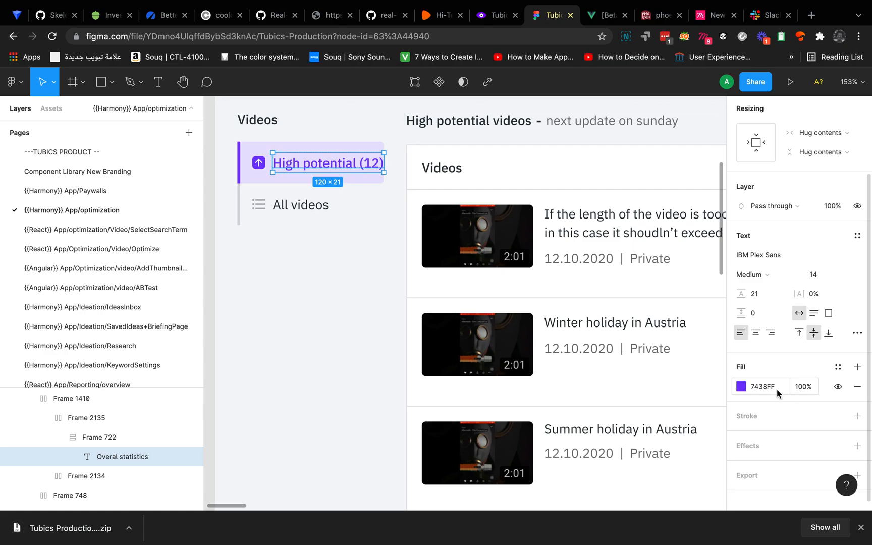
left_click(763, 387)
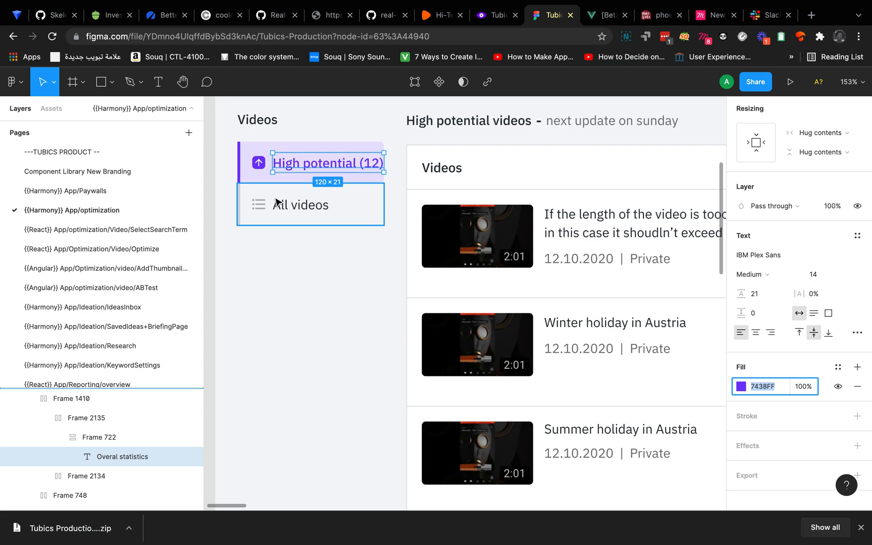
left_click(255, 182)
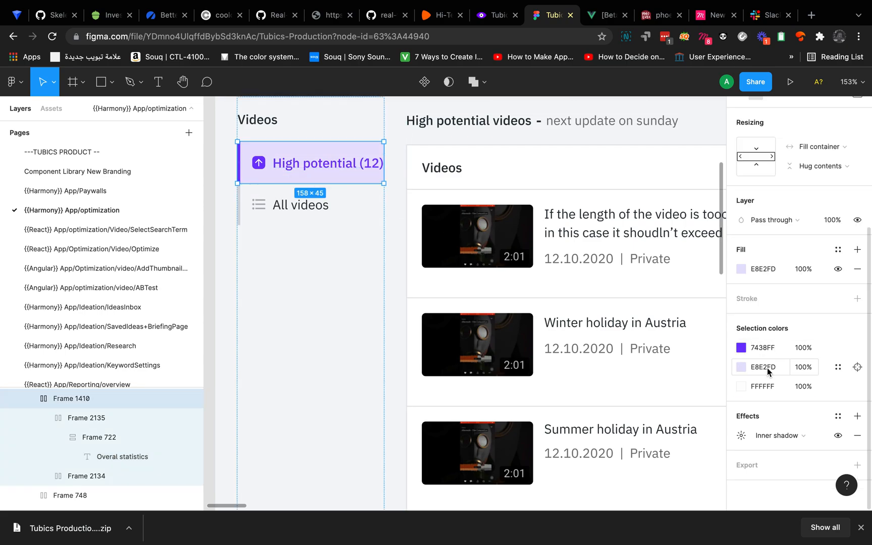
- Switch to Harmony and enter "High potential videos" as the content of 1st tab's text element, with a font size of 14px
left_click(489, 17)
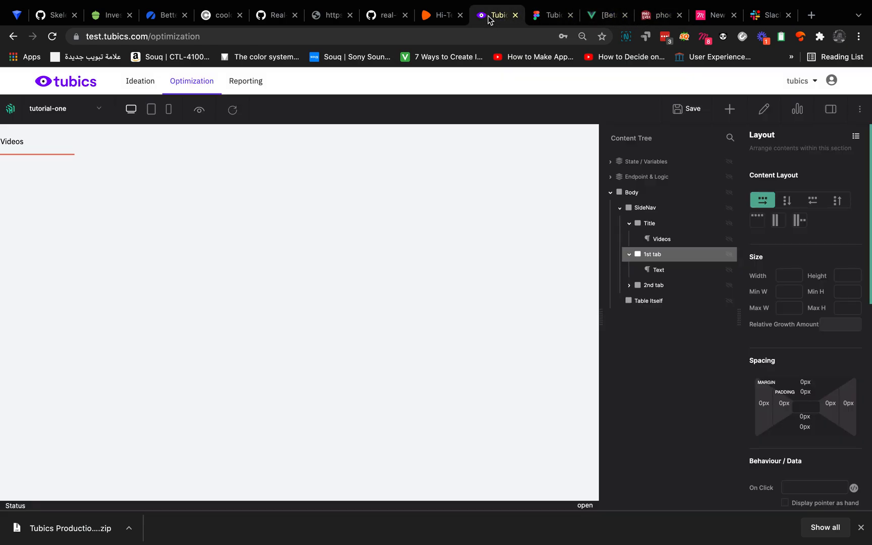
left_click(658, 270)
left_click(775, 215)
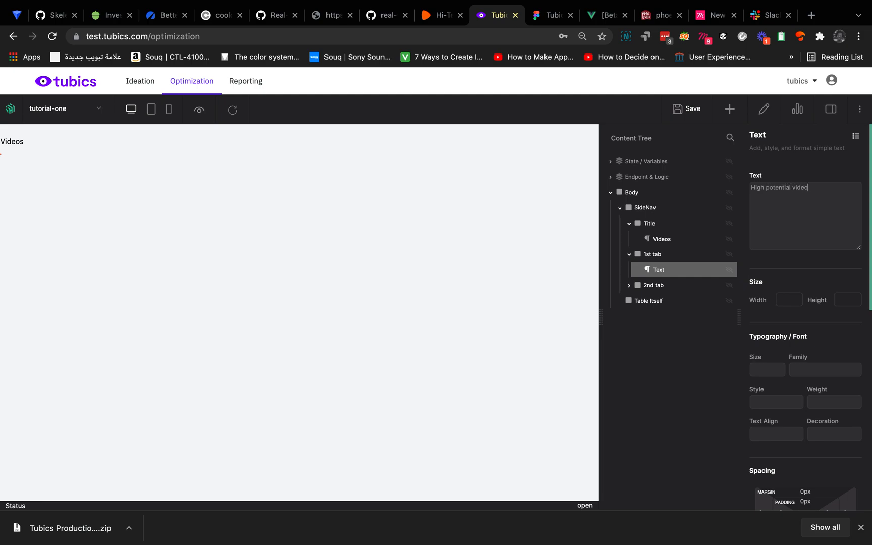
left_click(764, 368)
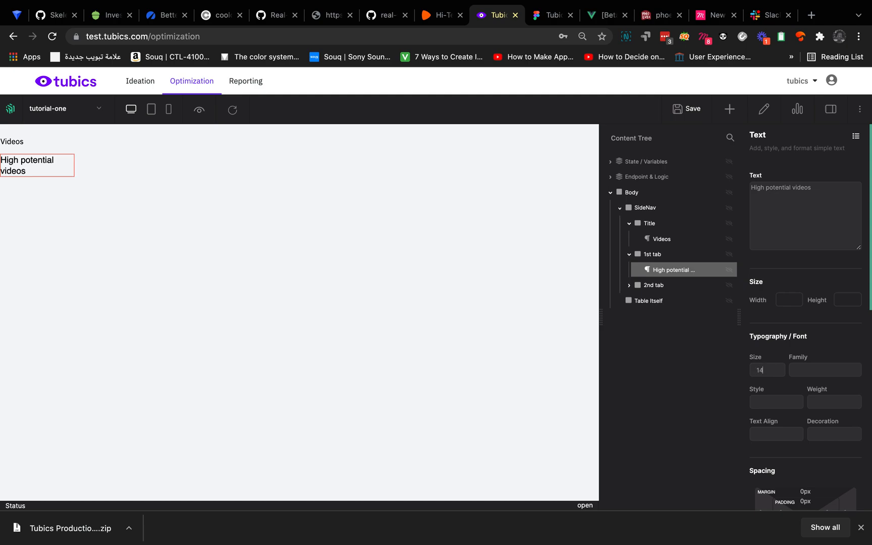
- Set the 1st tab text element's height to 16px and its font family to IBM Plex Sans
left_click(849, 300)
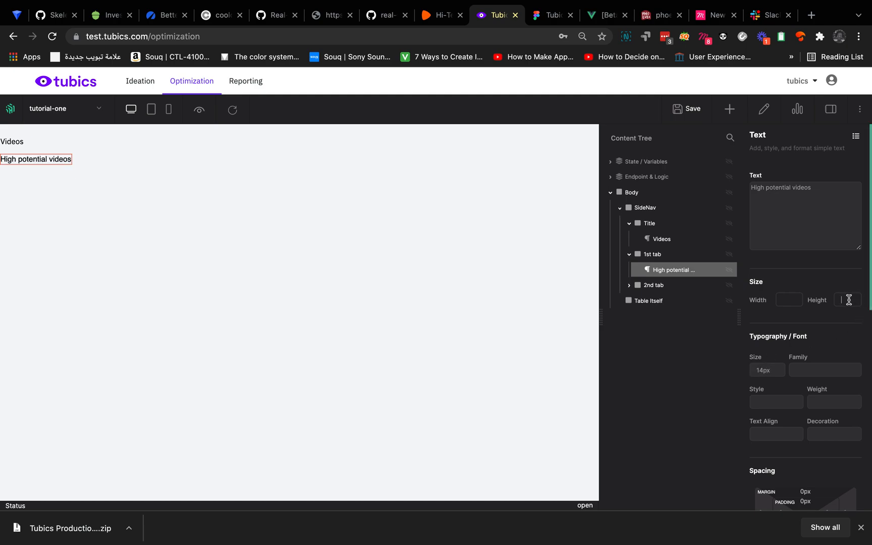
left_click(827, 355)
left_click(814, 372)
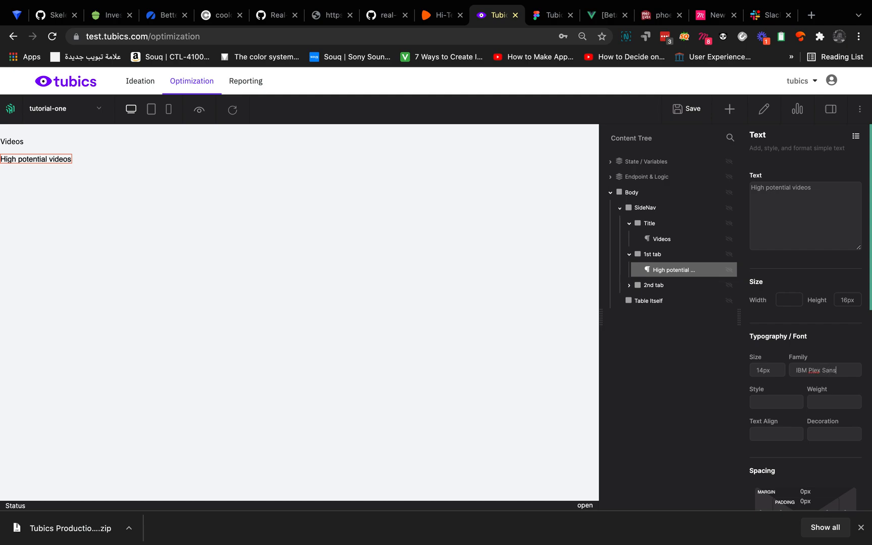
left_click(840, 345)
- Shorten the 1st tab's text to "High potentials" and dismiss the Slack notification
left_click_drag(815, 187, 793, 188)
key("BackSpace")
type("s")
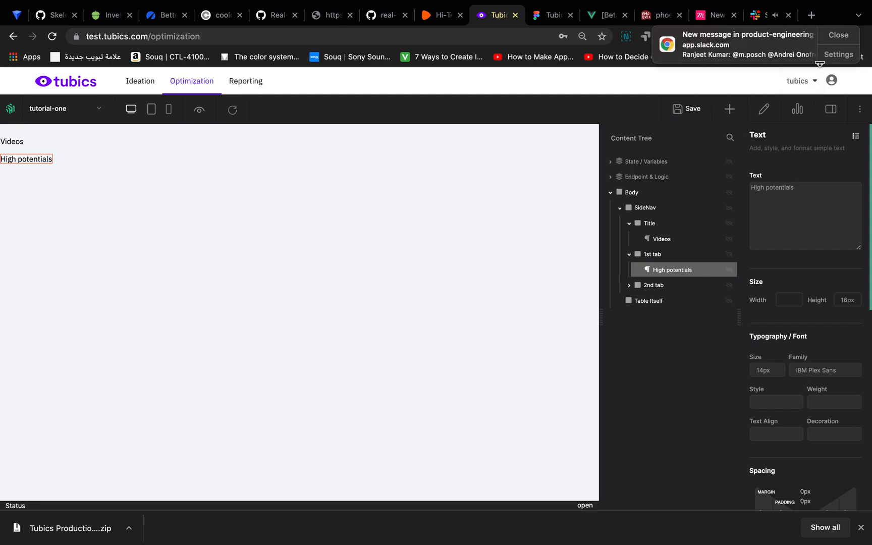
left_click(833, 36)
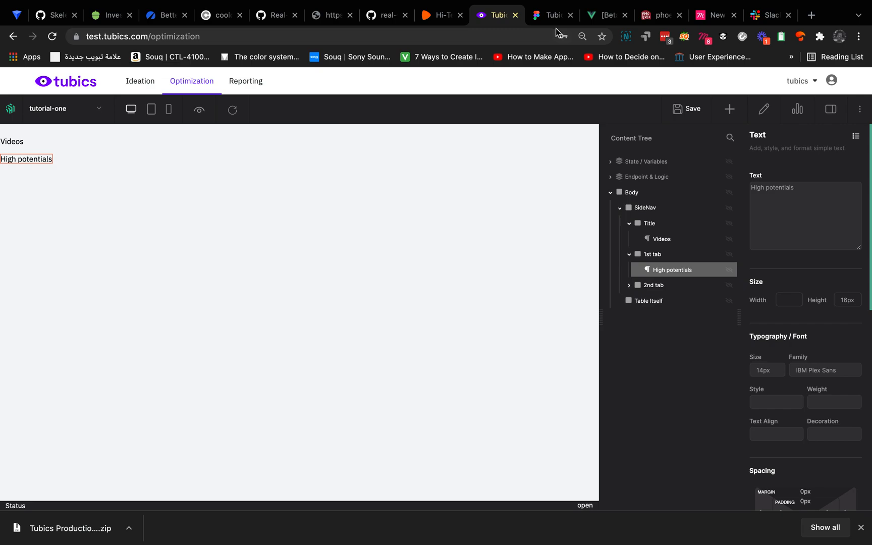
- Switch to Figma and check the "High potential (12)" label's text styling
left_click(554, 15)
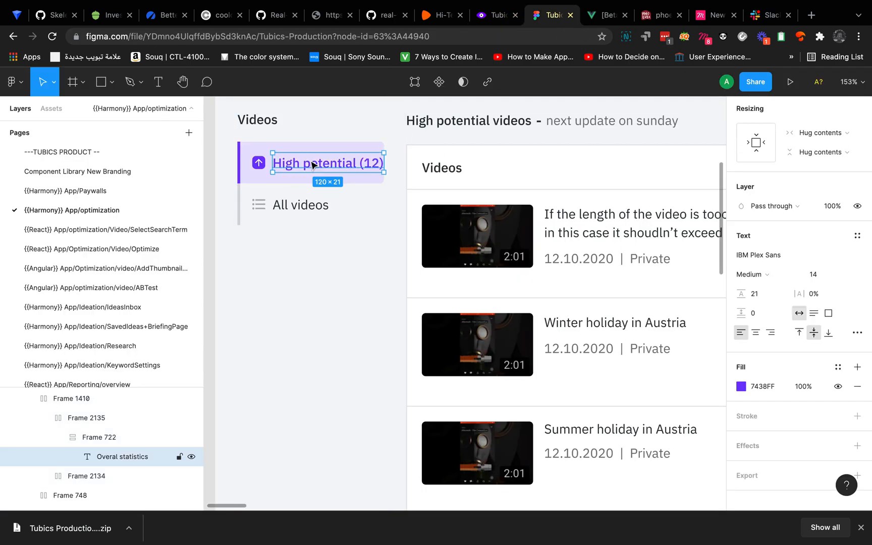
- Inspect the spacing around the icon and text in the High potential sidebar row of the design
left_click(258, 163)
key("alt")
key("alt")
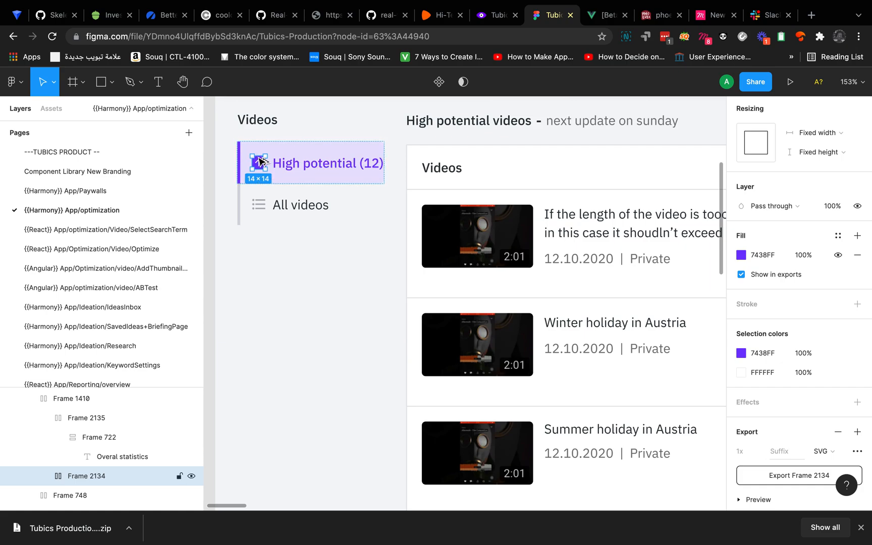
left_click(304, 162)
left_click(259, 162)
key("alt")
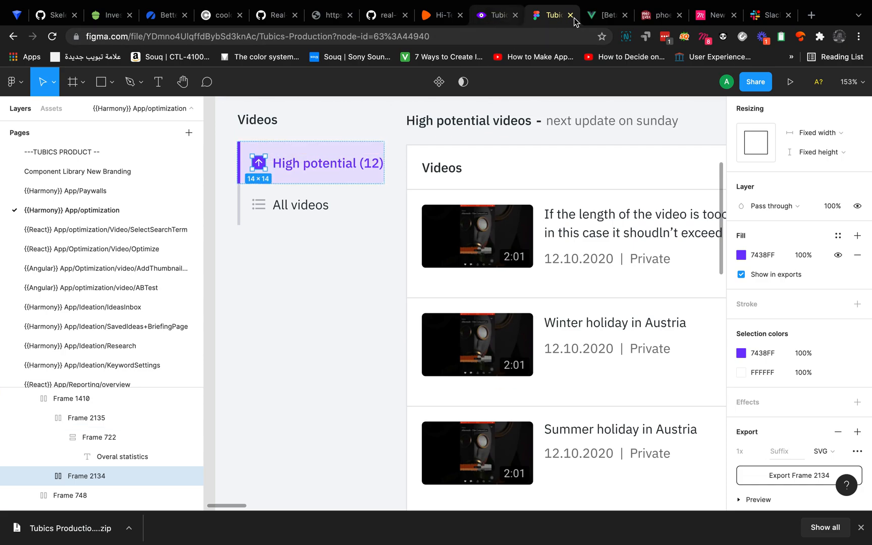
- Switch to the Tubics page editor and set the 1st tab's top, left and bottom padding to 16px
left_click(503, 24)
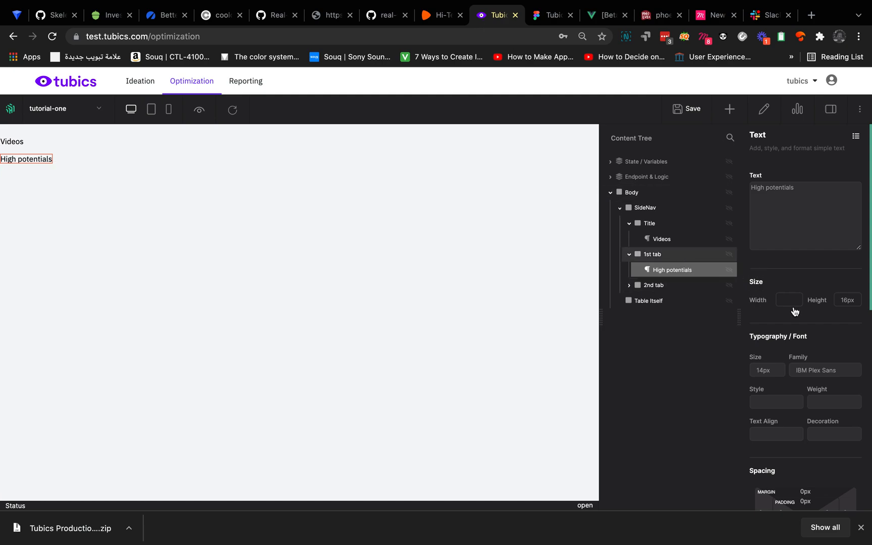
scroll(832, 371, "down", 1)
left_click(806, 372)
type("16")
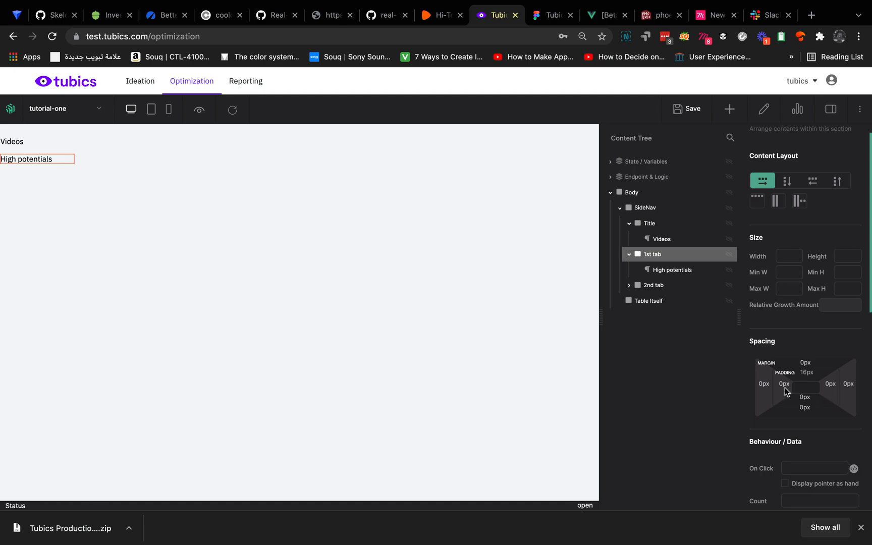
left_click(785, 388)
type("16")
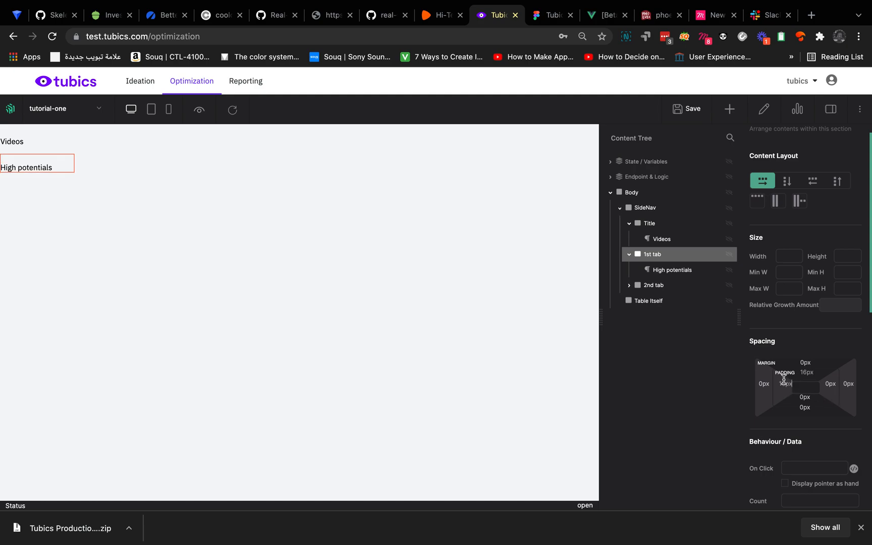
left_click(801, 397)
type("1")
left_click(829, 385)
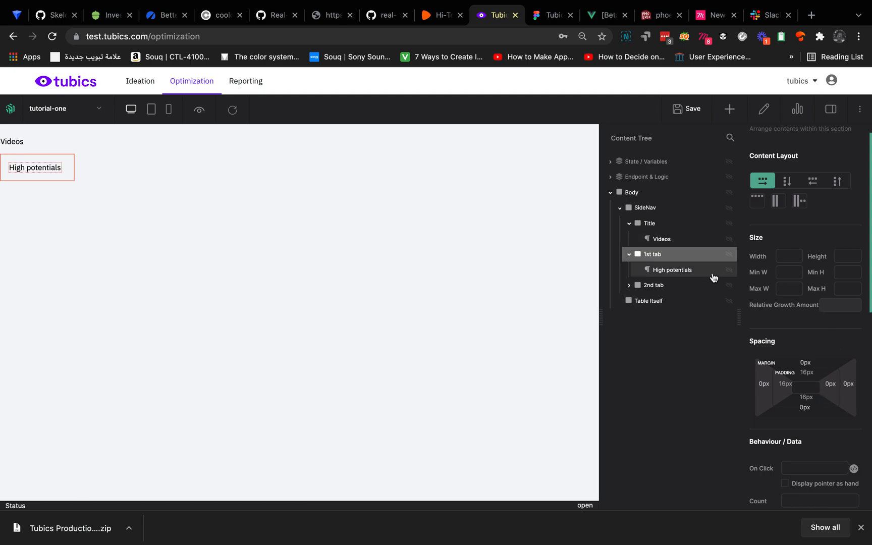
- Give the 1st tab a solid border with left width 2px and top, right and bottom widths 0px
scroll(768, 368, "down", 6)
scroll(765, 412, "down", 2)
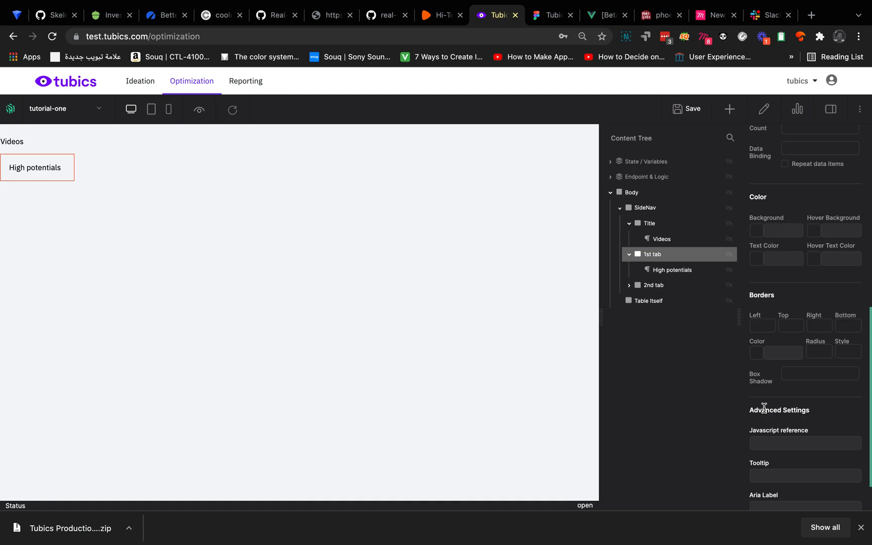
left_click(765, 328)
type("2px")
left_click(784, 325)
type("0px")
left_click(814, 346)
- Set the 1st tab's border color to #7438FF
left_click(771, 355)
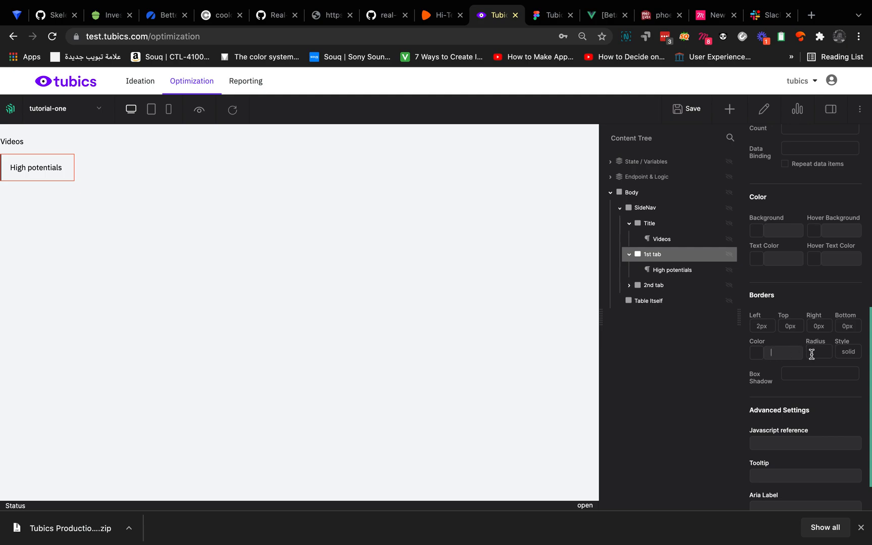
type("#")
type("7438FF")
left_click(5, 179)
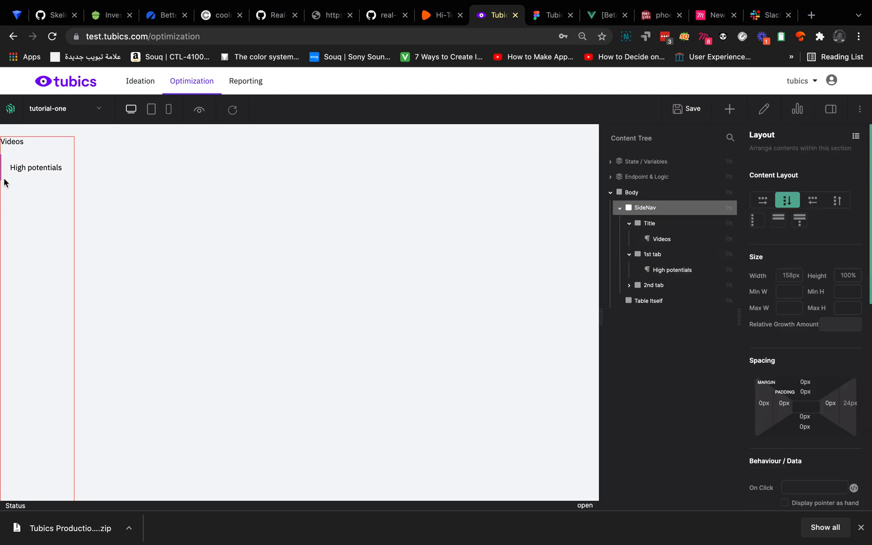
- Set the 1st tab's left border width to 4px
left_click(671, 225)
scroll(811, 426, "down", 10)
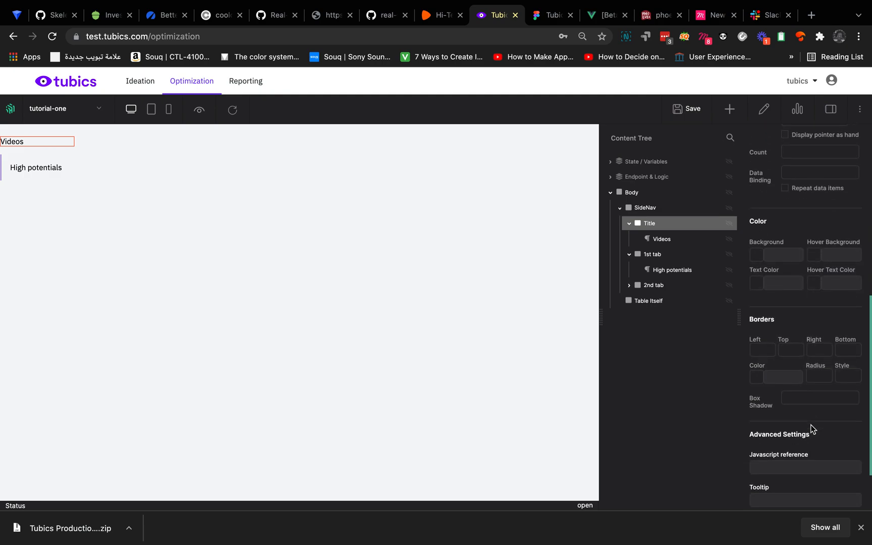
left_click(671, 256)
scroll(823, 395, "down", 5)
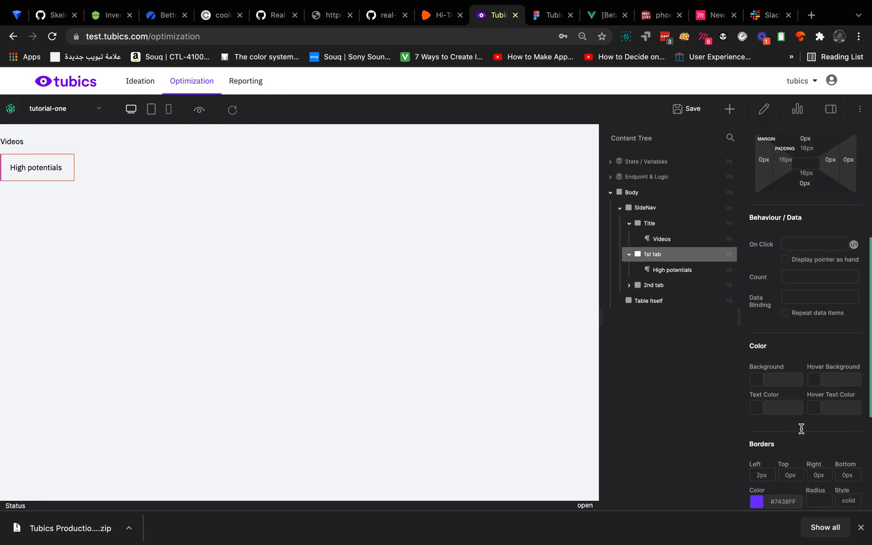
left_click_drag(760, 456, 752, 458)
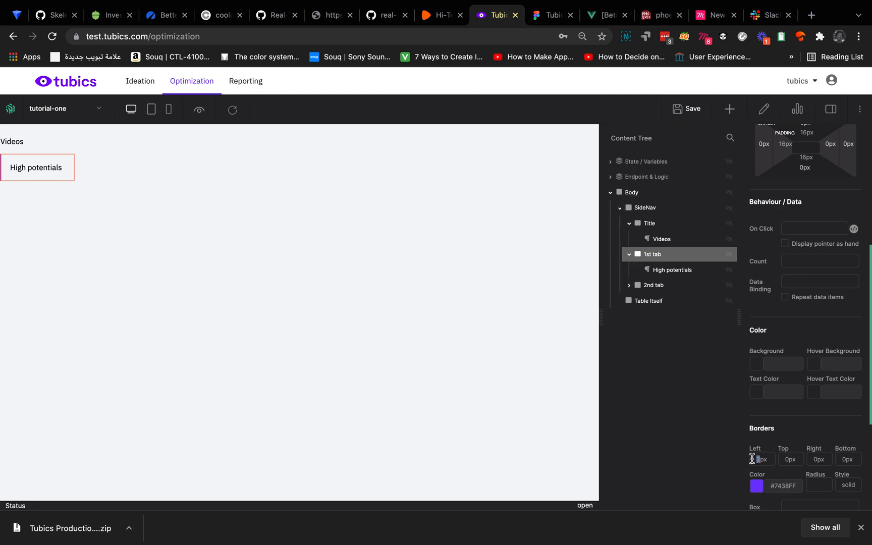
left_click(782, 439)
scroll(795, 462, "down", 1)
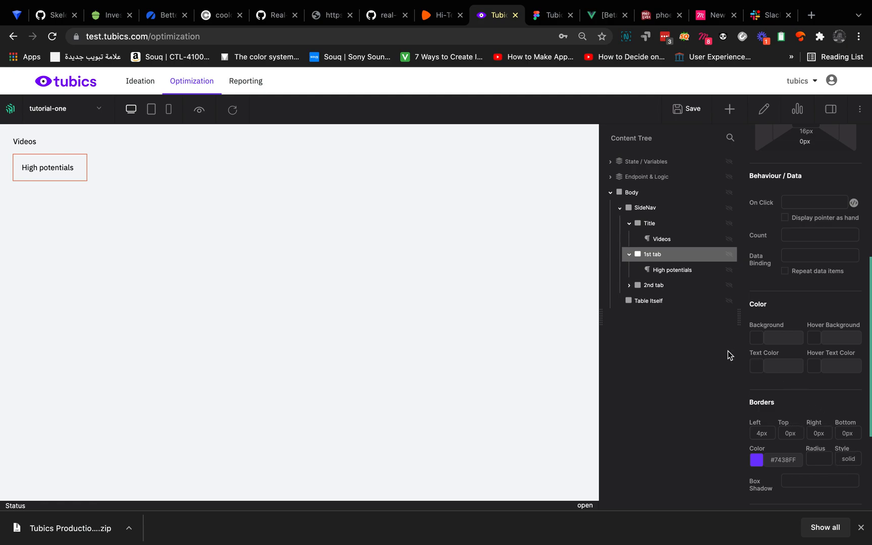
- Set the 2nd tab's top, left and bottom padding to 16px
left_click(666, 284)
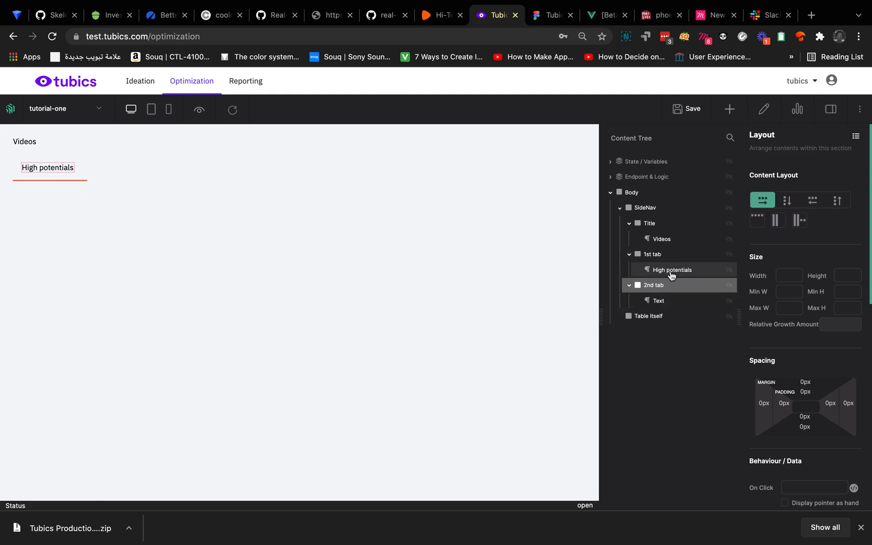
scroll(804, 363, "down", 1)
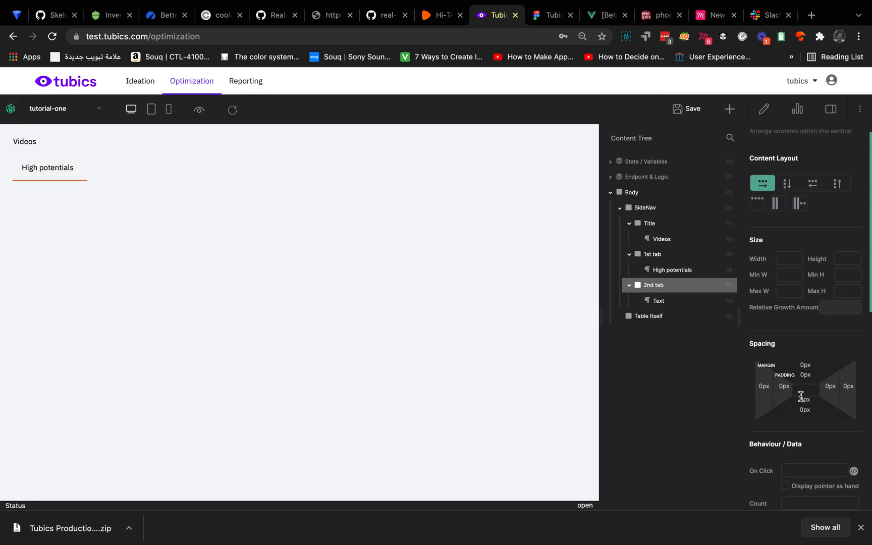
left_click(802, 373)
type("1")
- Set the 2nd tab's text to "All Videos" in 14px IBM Plex Sans with a height of 16px
left_click(778, 208)
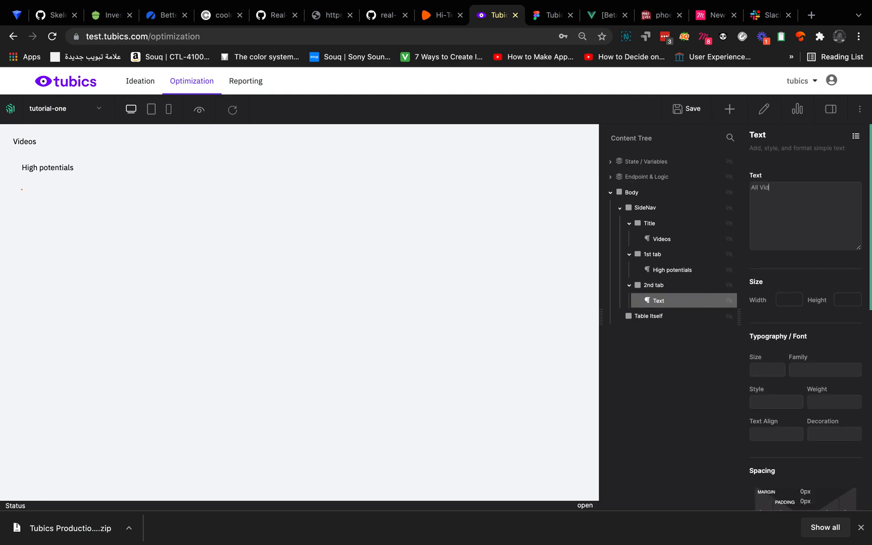
left_click(800, 171)
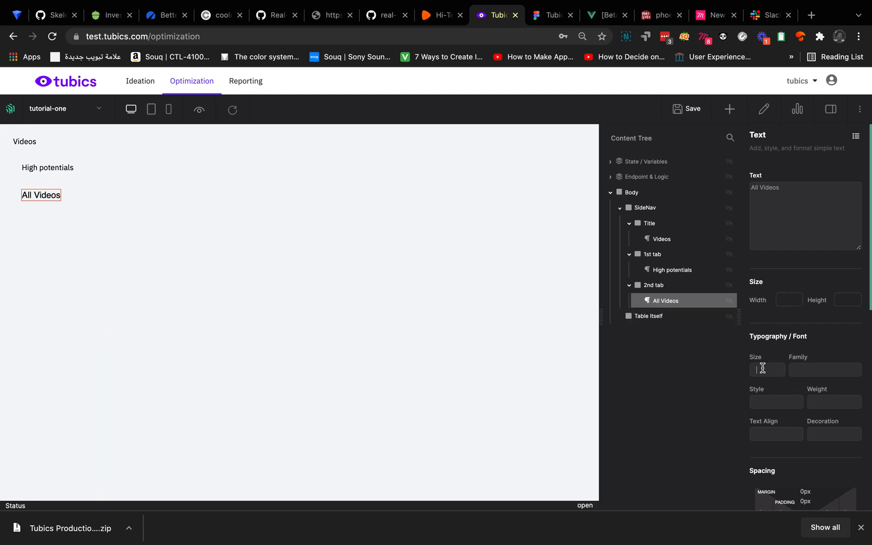
left_click(806, 370)
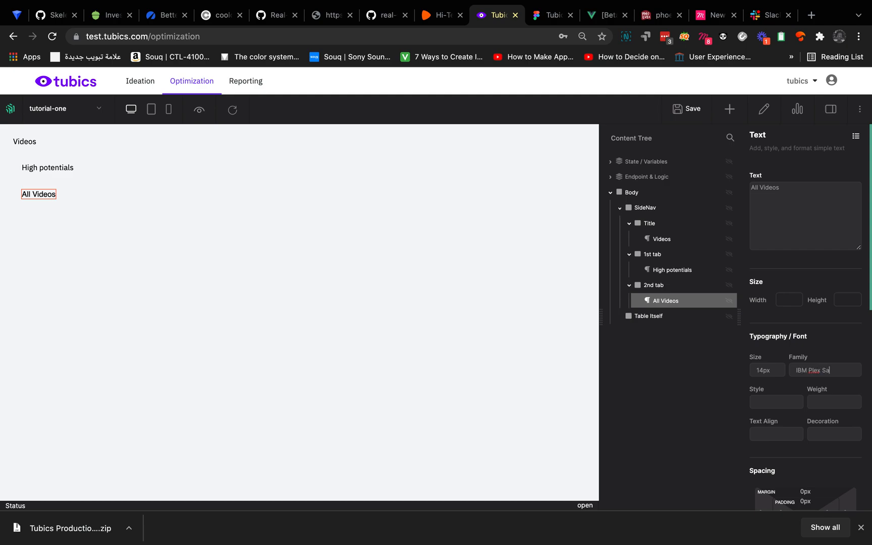
left_click(849, 301)
scroll(815, 359, "down", 1)
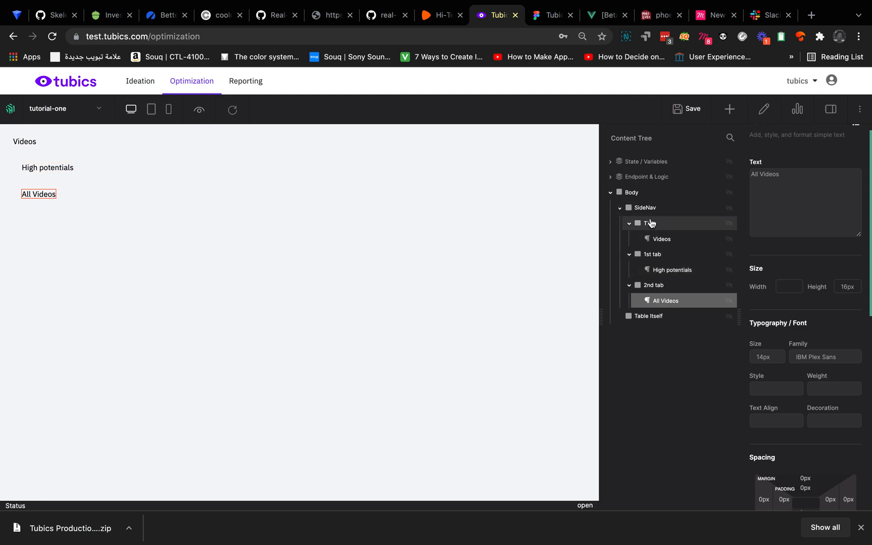
- Set the 2nd tab's top, right and bottom border widths to 0px, following the 1st tab's border settings
left_click(661, 295)
scroll(818, 399, "down", 10)
scroll(834, 401, "down", 2)
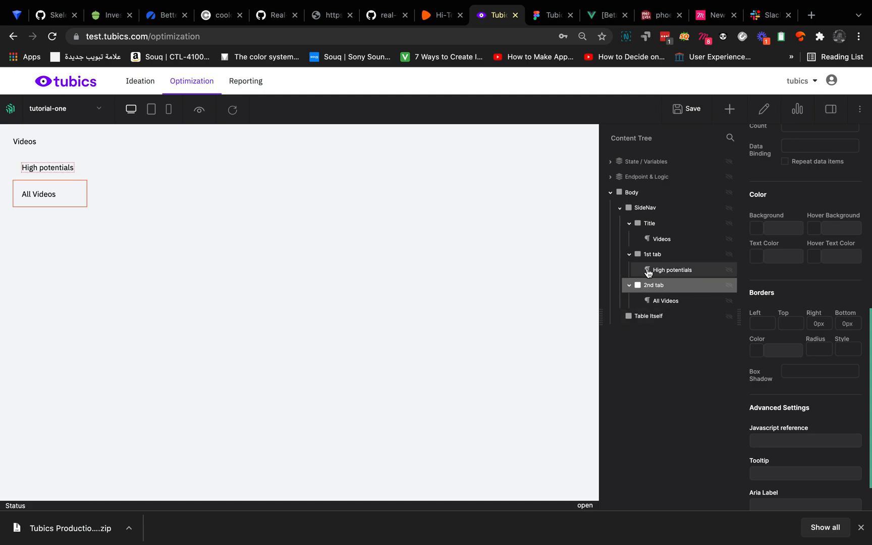
left_click(662, 259)
scroll(803, 382, "down", 10)
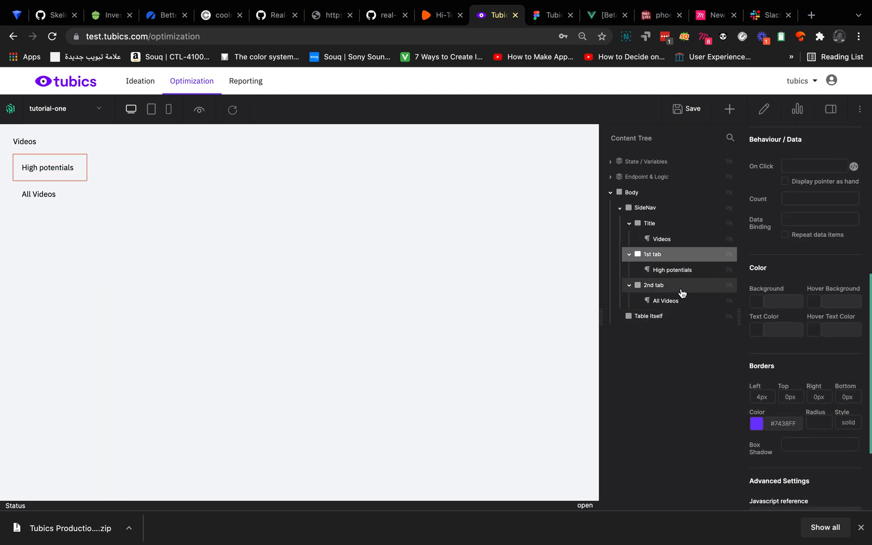
left_click(648, 286)
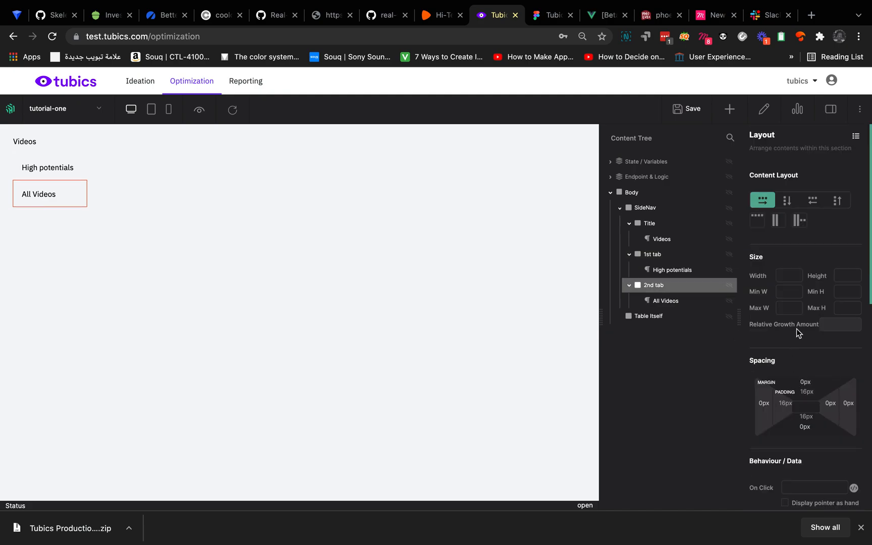
scroll(796, 331, "down", 7)
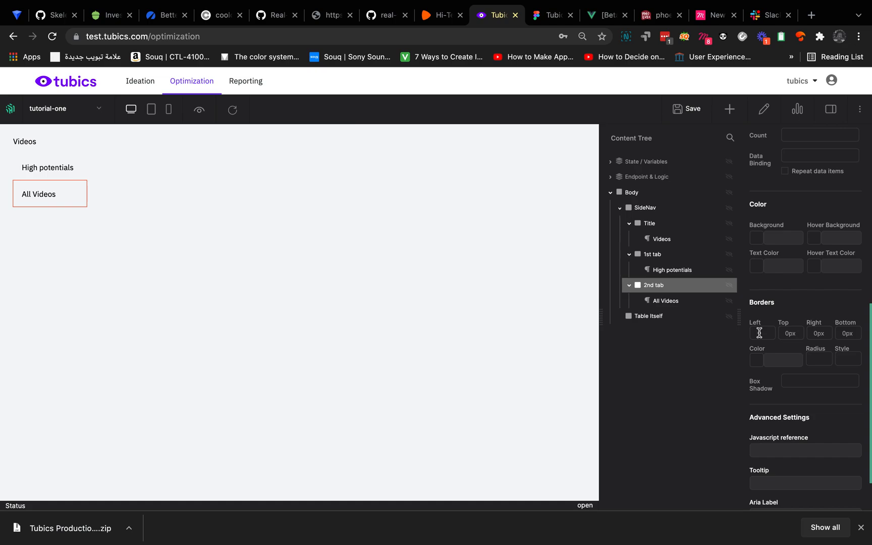
- Take the gray ADB1B8 from the All videos row in Figma and give the 2nd tab a solid 4px left border in #ADB1B8
left_click(557, 16)
left_click(260, 216)
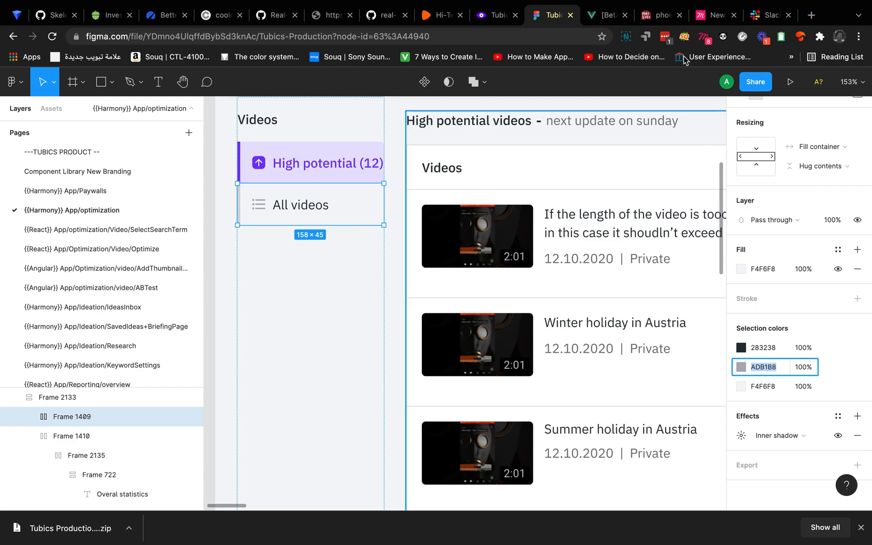
left_click(496, 16)
scroll(795, 359, "down", 1)
scroll(792, 388, "down", 3)
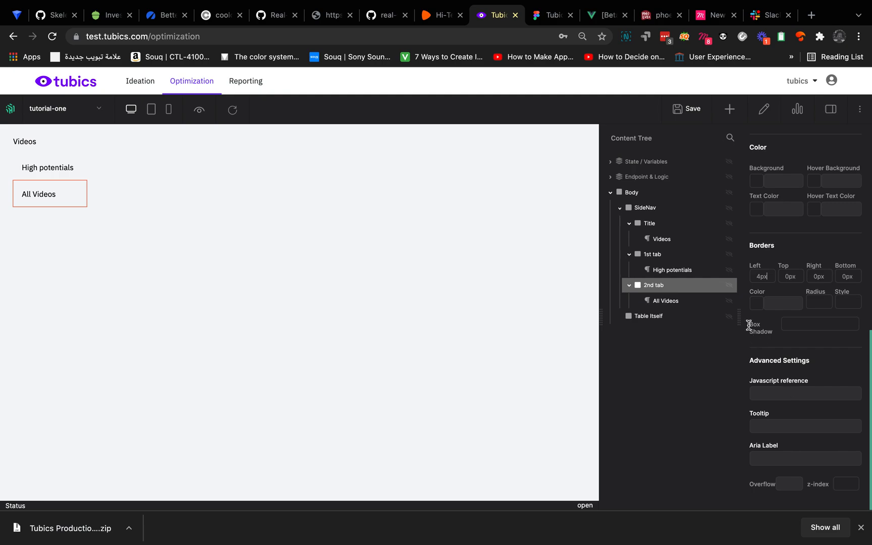
left_click(778, 301)
key("BackSpace")
type("ADB1B8")
left_click(840, 302)
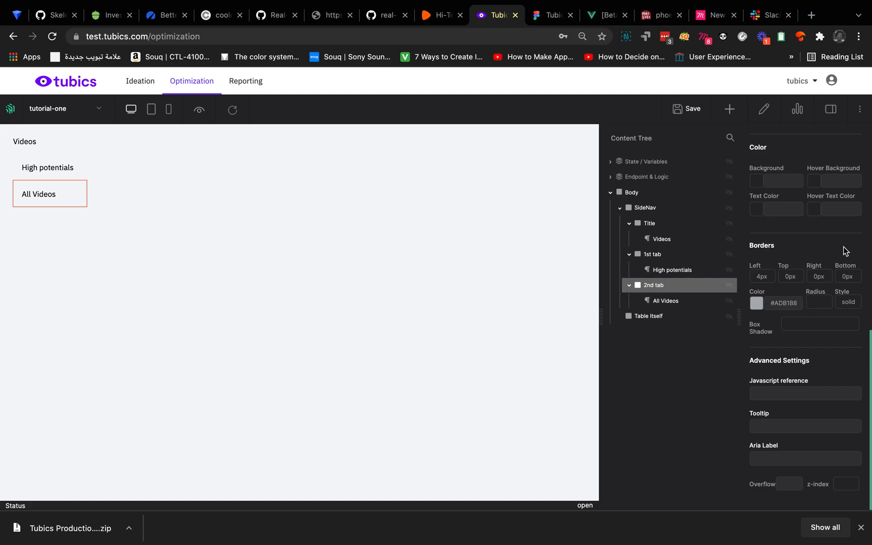
- Copy the 1st tab's border color #7438FF
left_click(677, 254)
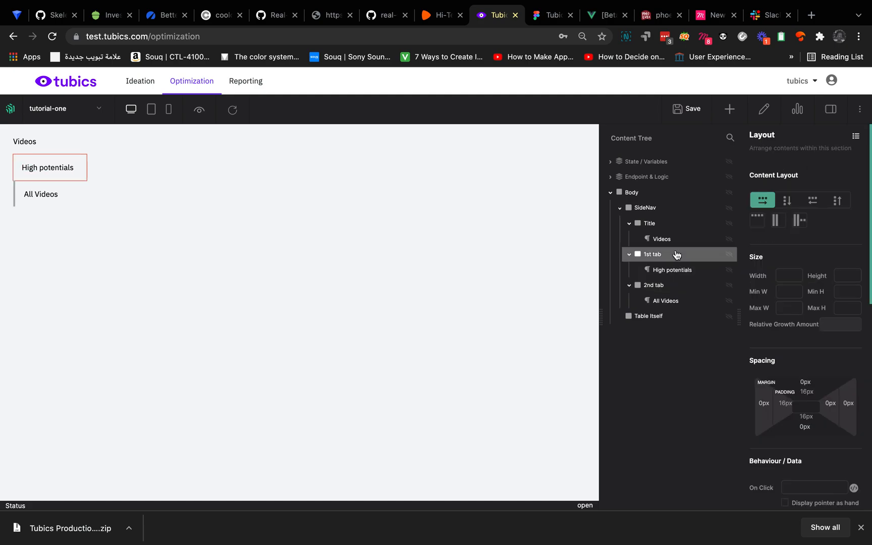
scroll(751, 302, "down", 7)
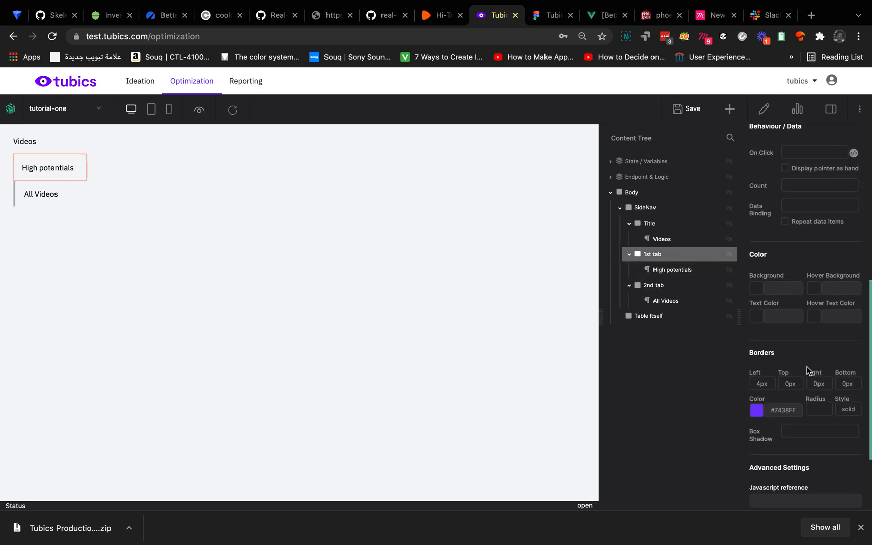
key("BackSpace")
triple_click(779, 410)
key("ctrl+c")
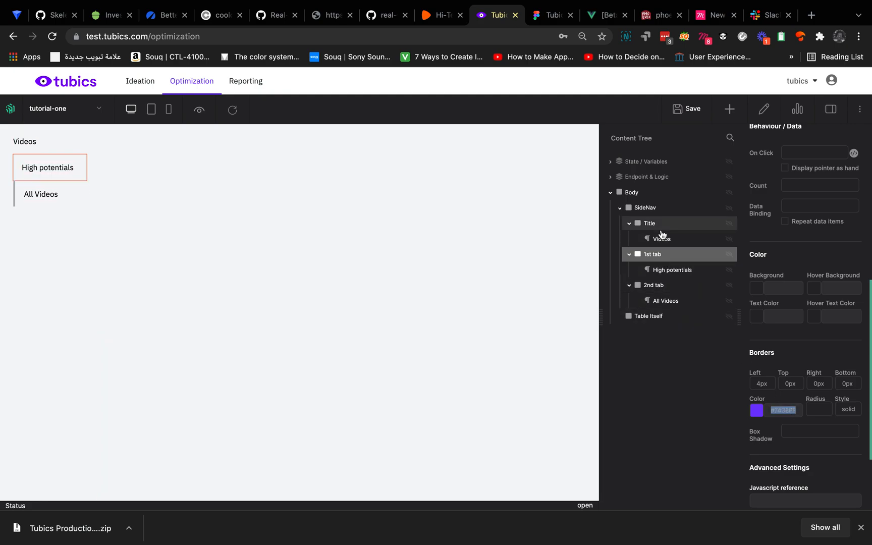
left_click(637, 192)
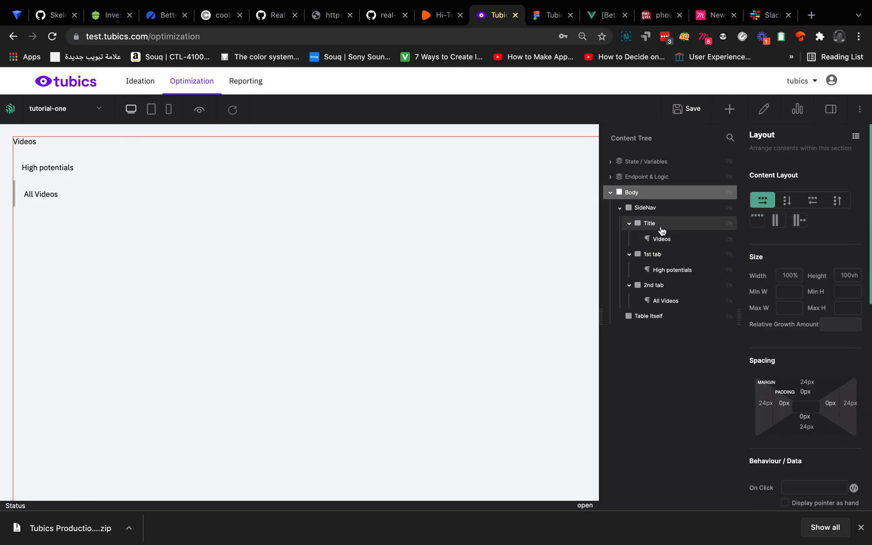
- Copy the fill color E8E2FD from the High potential row in Figma and set it as the 1st tab's background in the Tubics editor
left_click(545, 16)
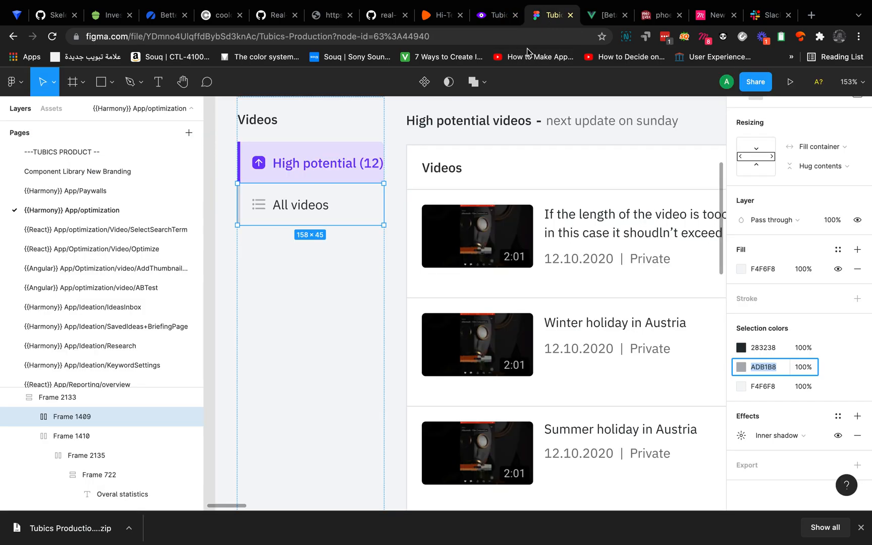
left_click(326, 146)
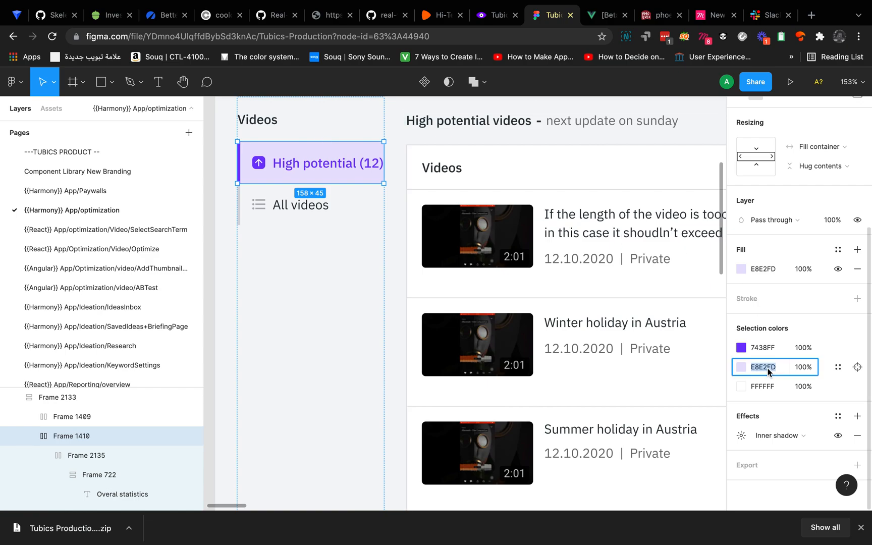
left_click(497, 15)
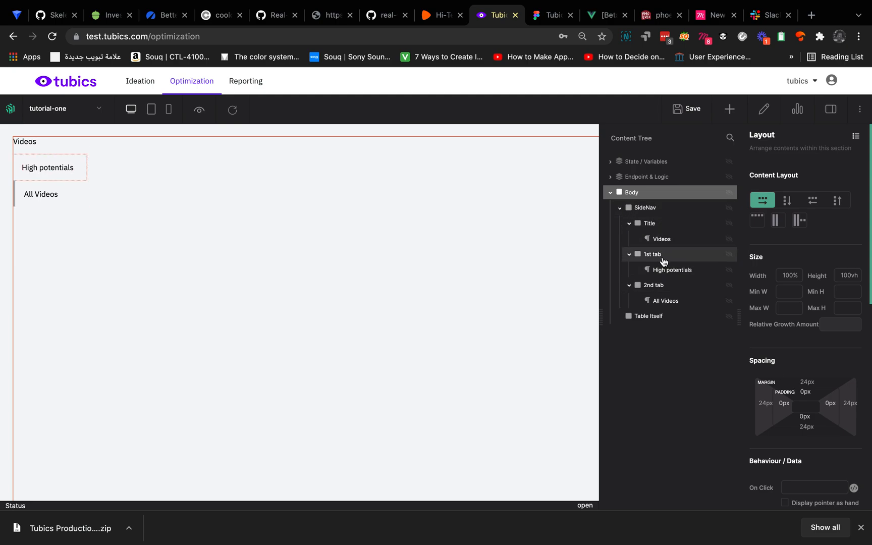
scroll(803, 368, "down", 5)
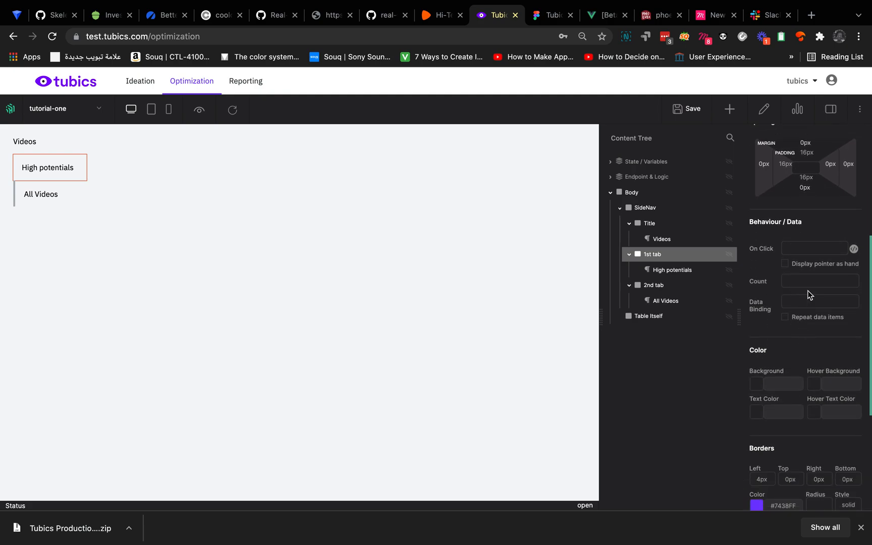
scroll(797, 386, "down", 1)
left_click(778, 368)
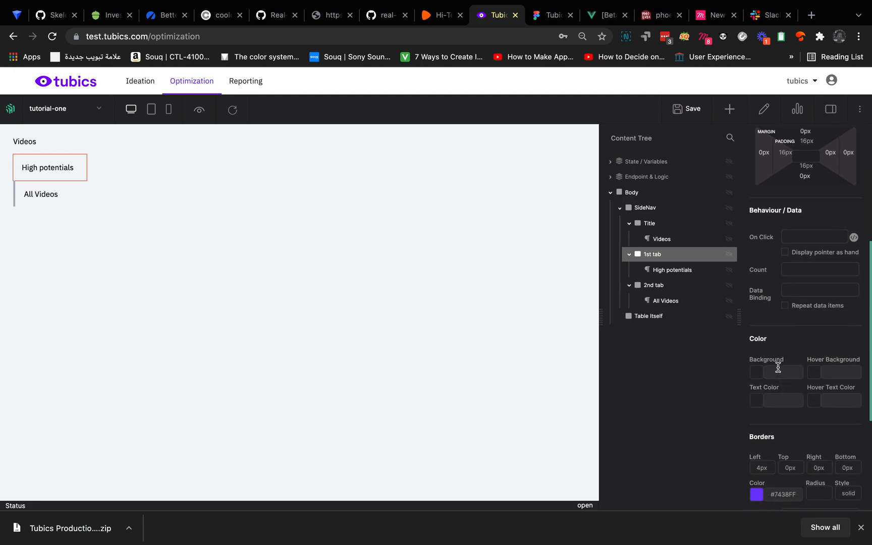
key("super+v")
left_click(813, 334)
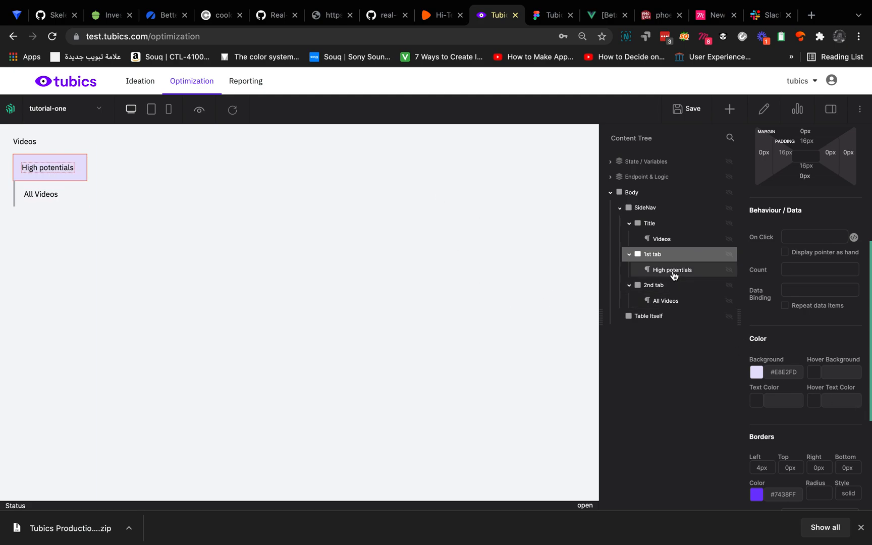
- Copy the 1st tab's border color #7438FF and apply it as the text color of the High potentials text
double_click(793, 497)
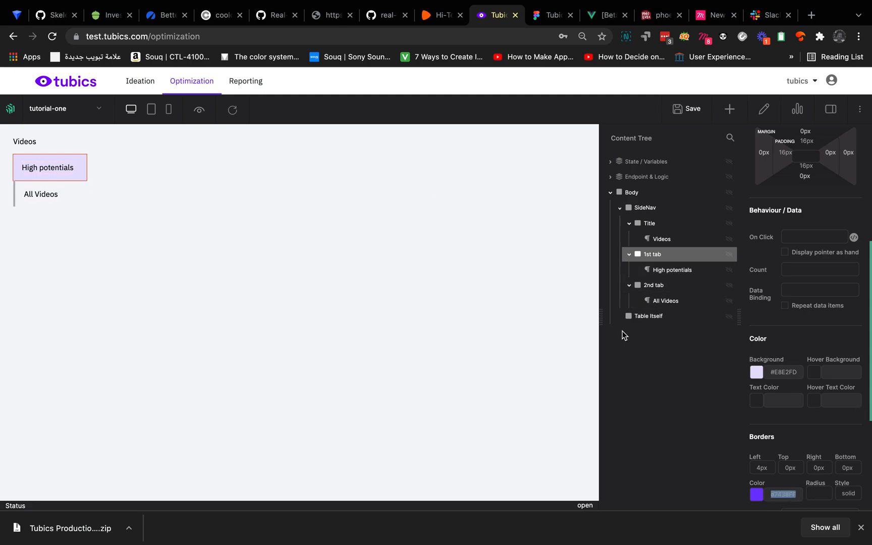
left_click(671, 269)
scroll(829, 370, "down", 5)
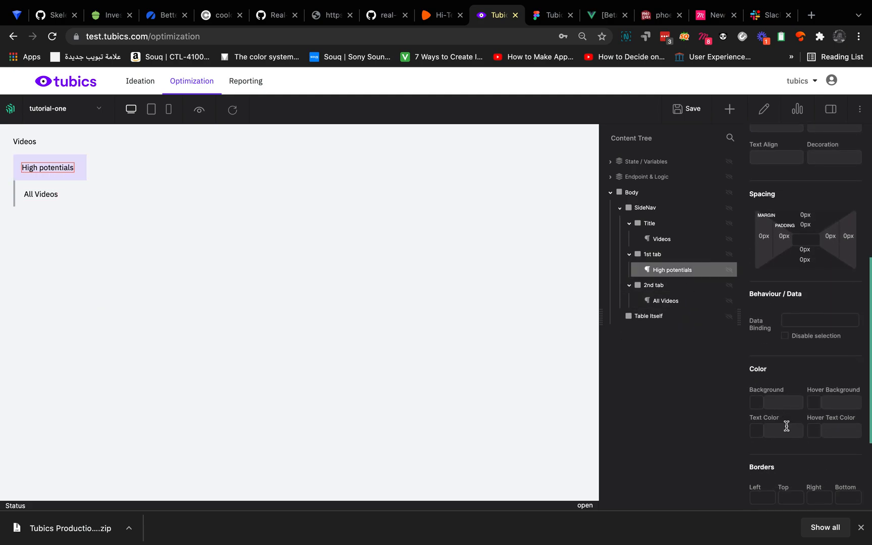
left_click(786, 427)
key("ctrl+v")
- Set the High potentials text's font weight to medium, checking the matching row in the Figma design
scroll(817, 302, "up", 4)
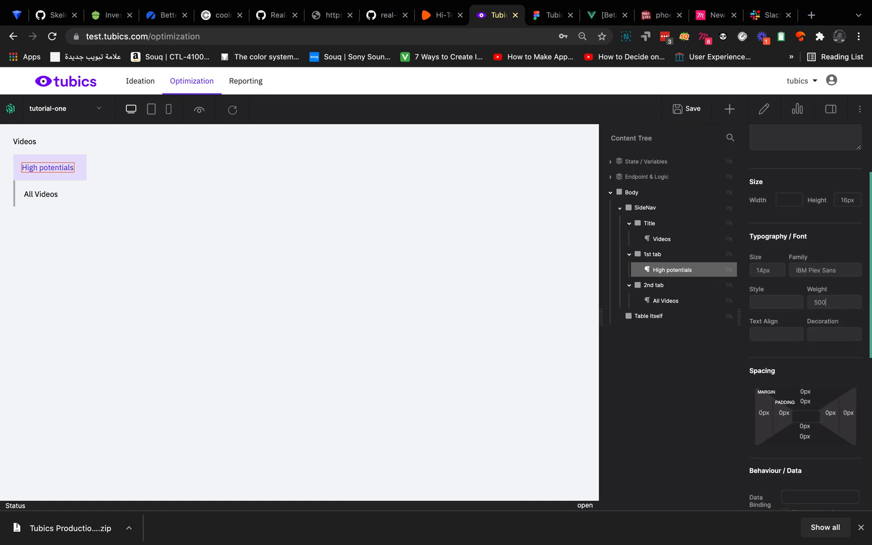
left_click(834, 230)
left_click(541, 20)
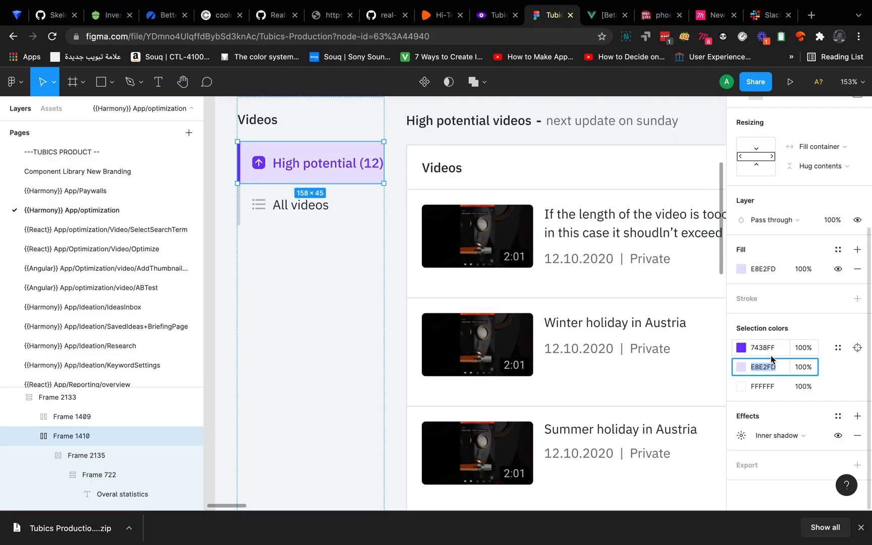
left_click(495, 15)
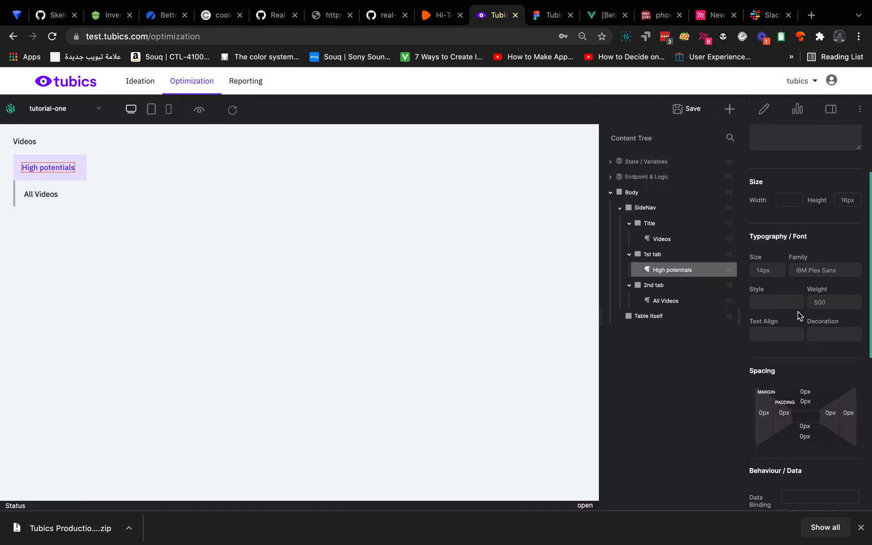
double_click(838, 306)
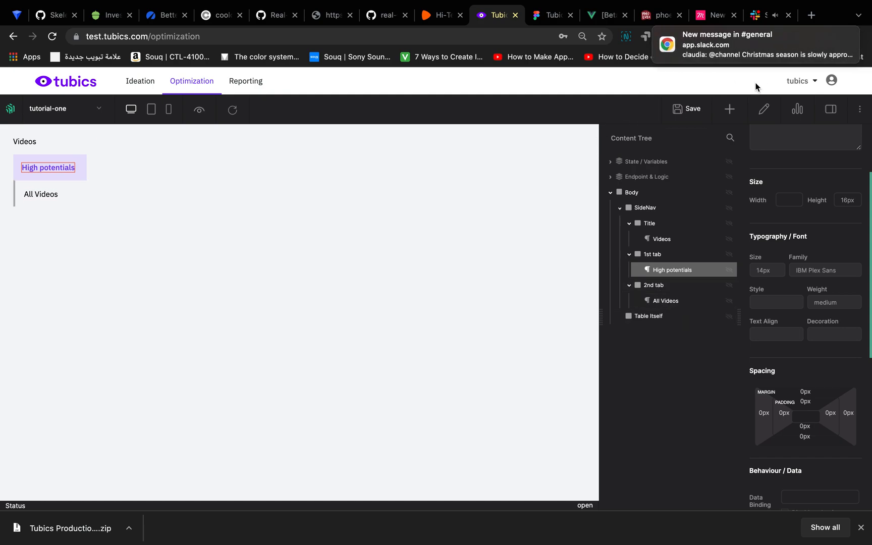
- In Slack, reply to the unread direct message: "i am busy all day with harmony videos .. will text u in between when i am done"
left_click(844, 36)
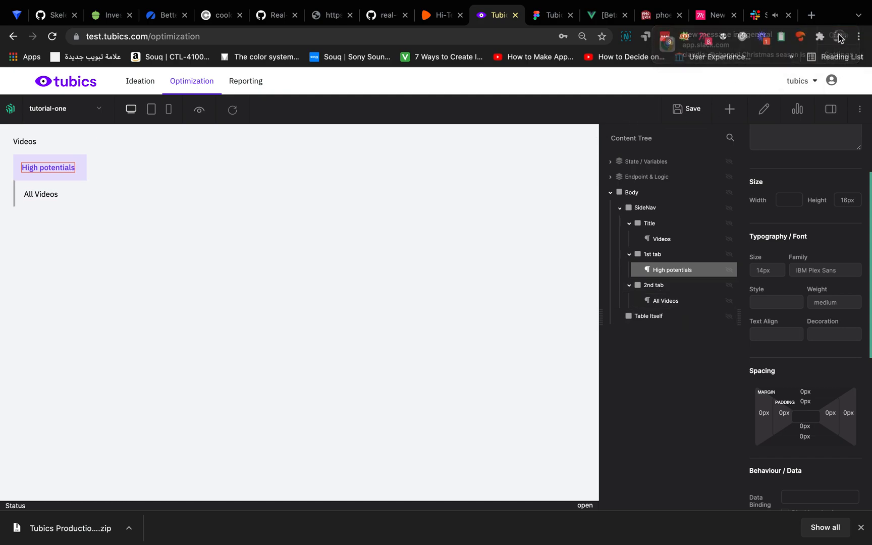
left_click(765, 20)
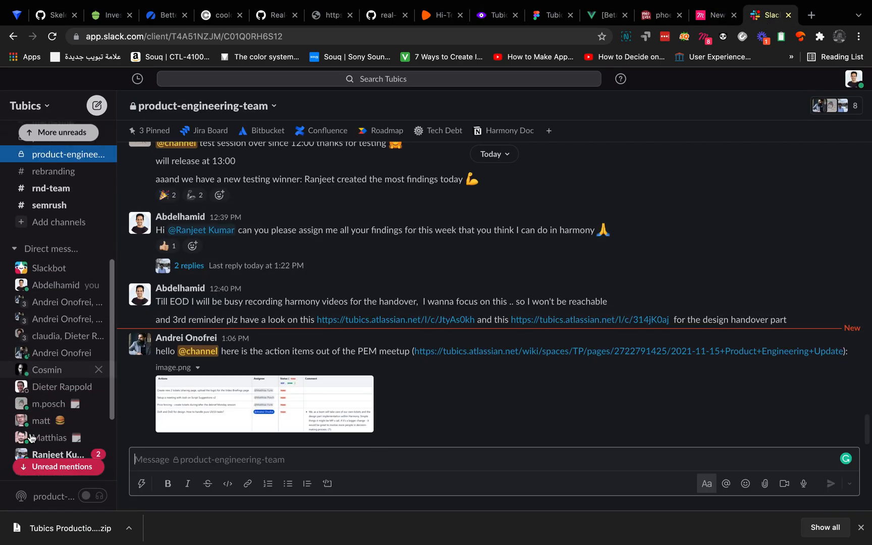
scroll(31, 437, "down", 3)
left_click(50, 355)
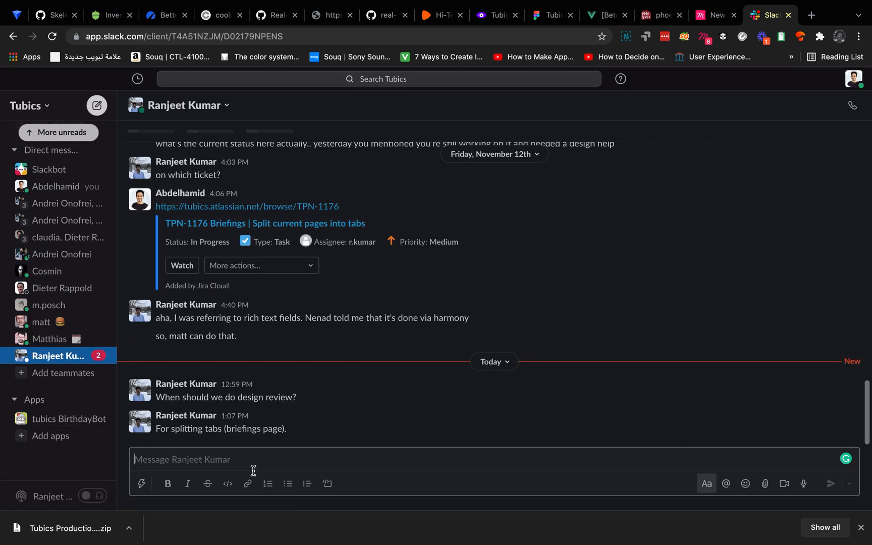
type("i am")
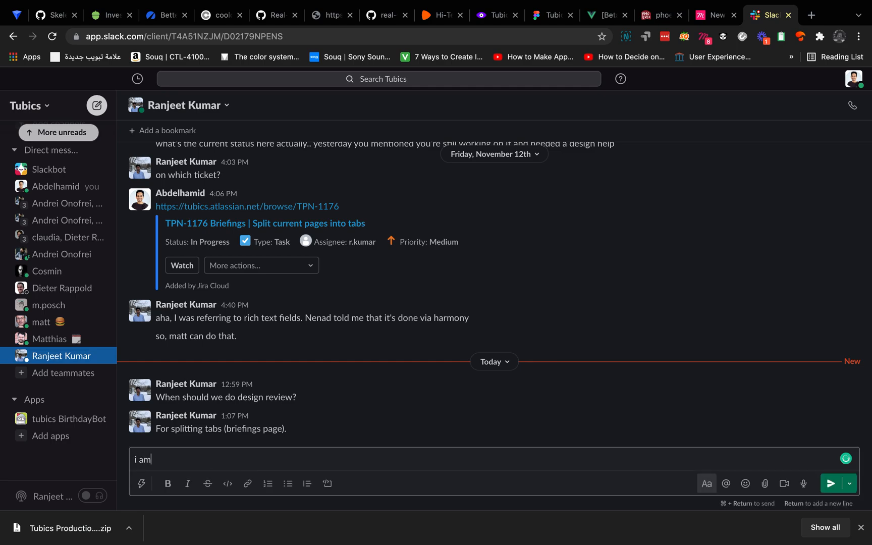
type(" busy w")
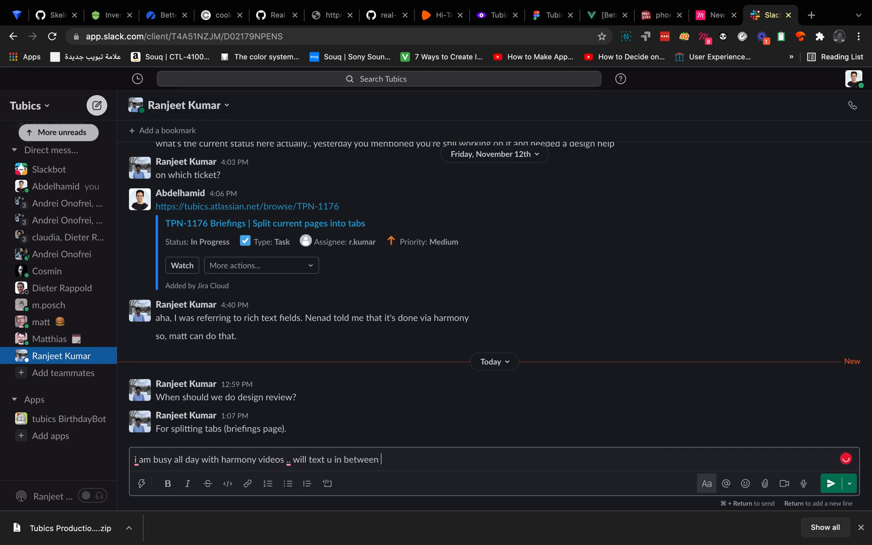
type("i am done")
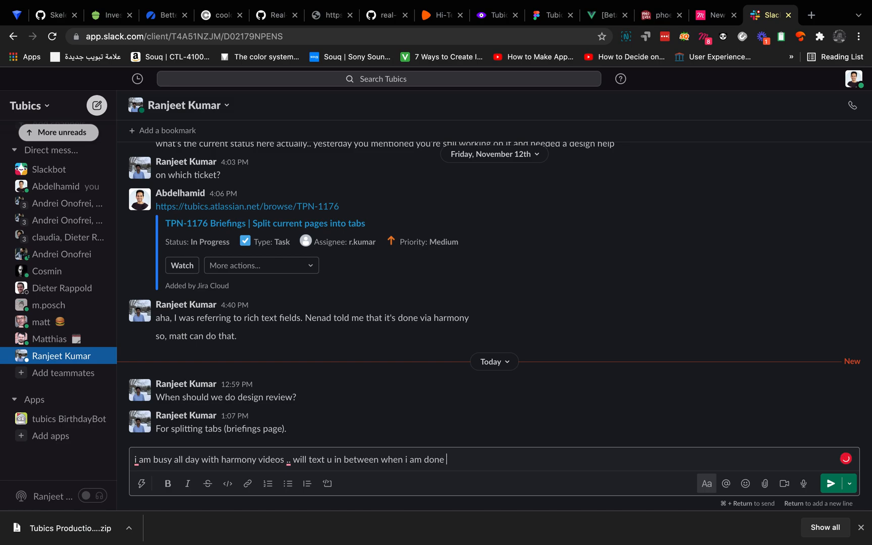
left_click(830, 484)
- In Figma, export the list icon vector of the All videos row as an SVG
left_click(499, 15)
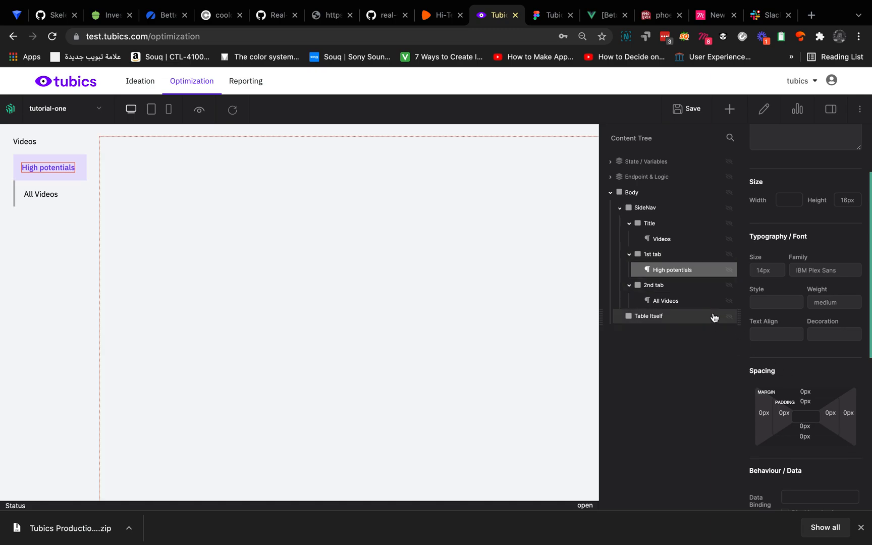
left_click(550, 16)
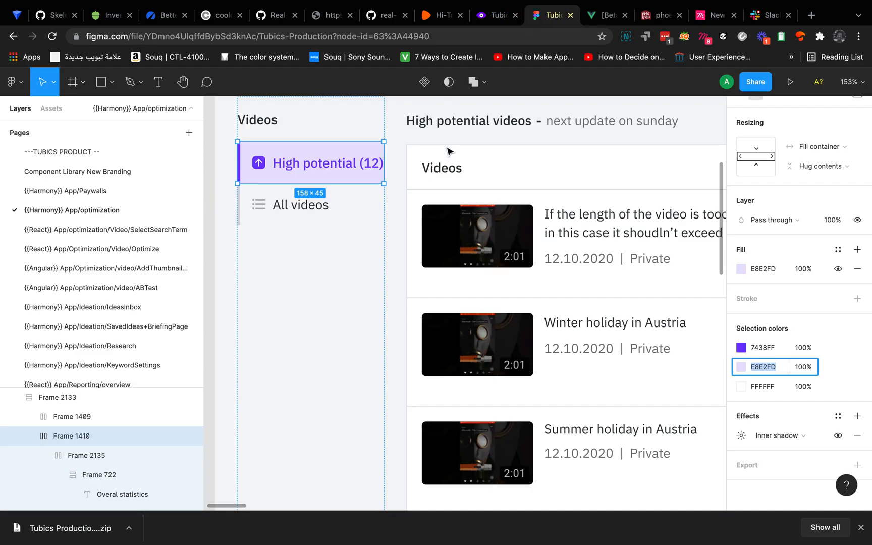
double_click(270, 171)
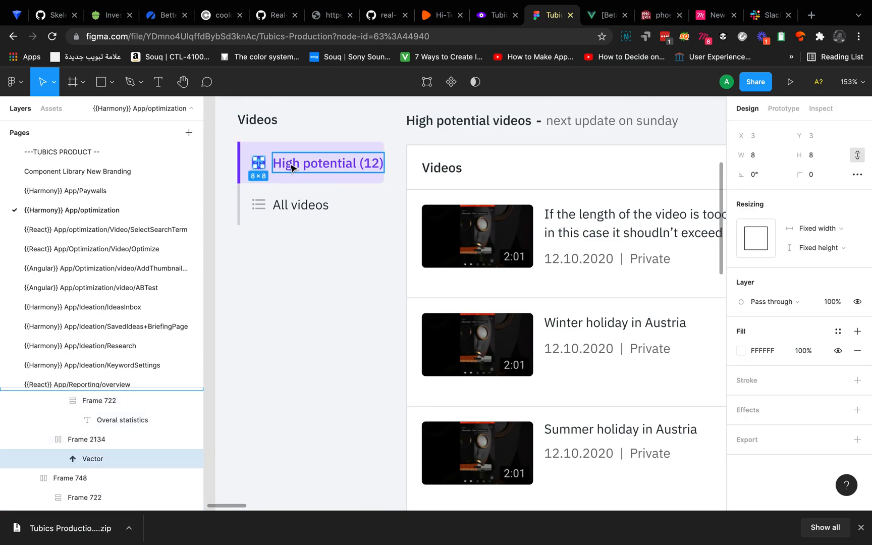
left_click(257, 205)
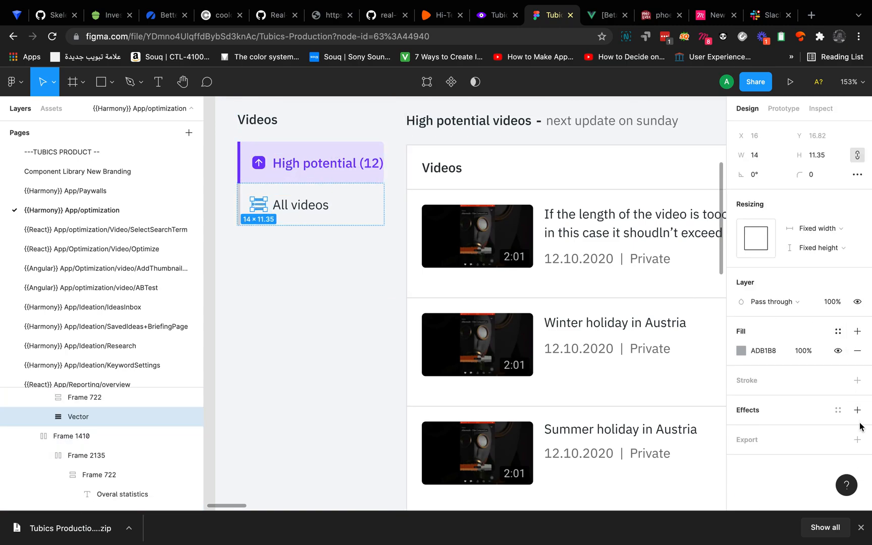
left_click(853, 441)
left_click(833, 416)
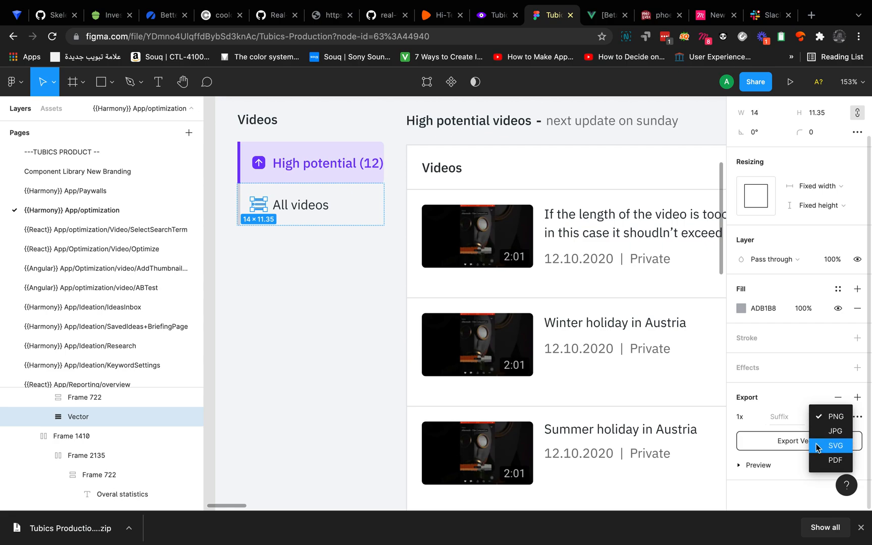
left_click(834, 446)
left_click(802, 444)
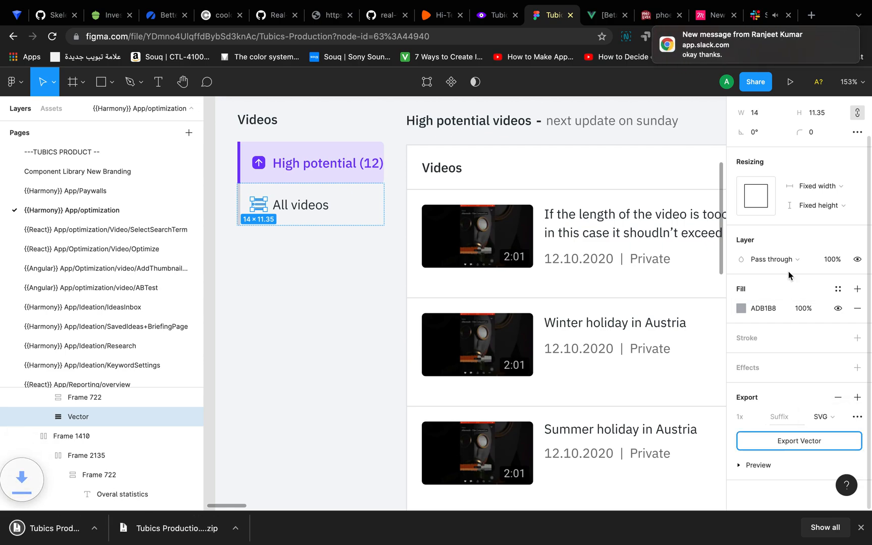
left_click(839, 35)
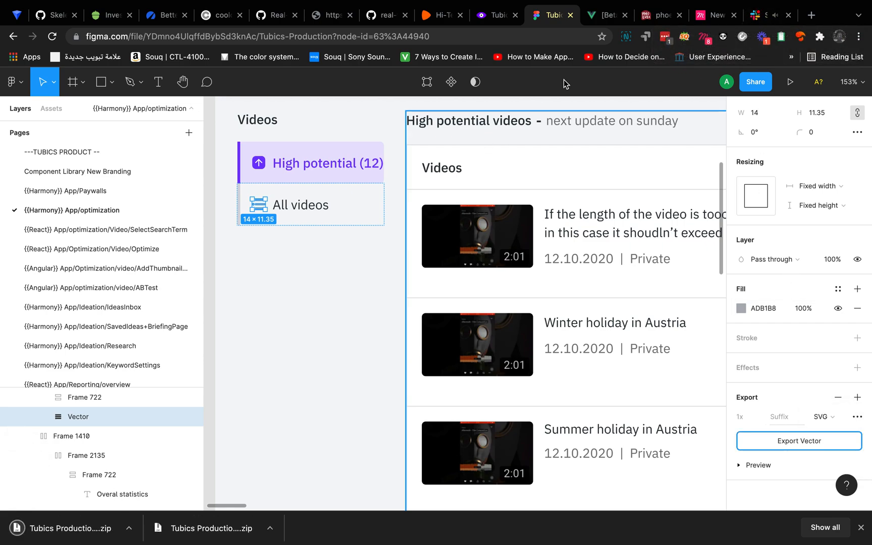
- In the Tubics editor, add a Layout before the High potentials text and paste a copy of it before the All Videos text
left_click(494, 18)
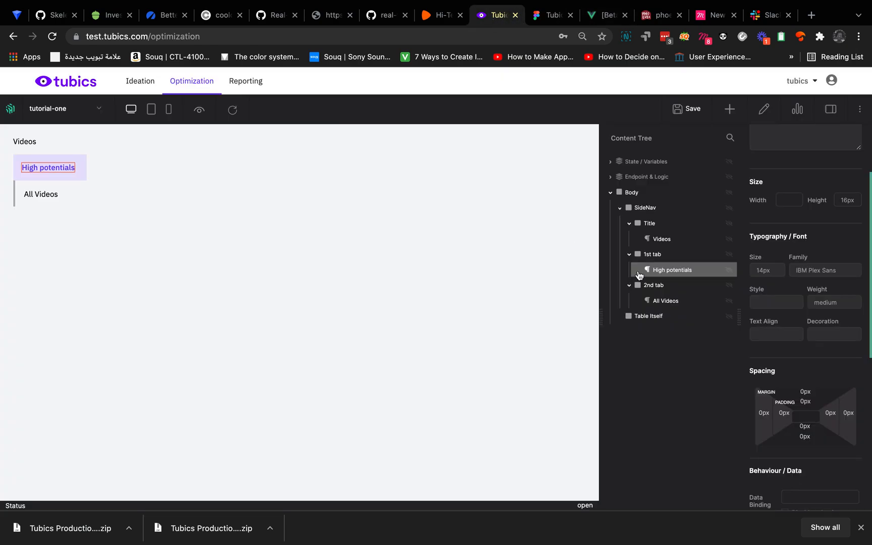
left_click(838, 35)
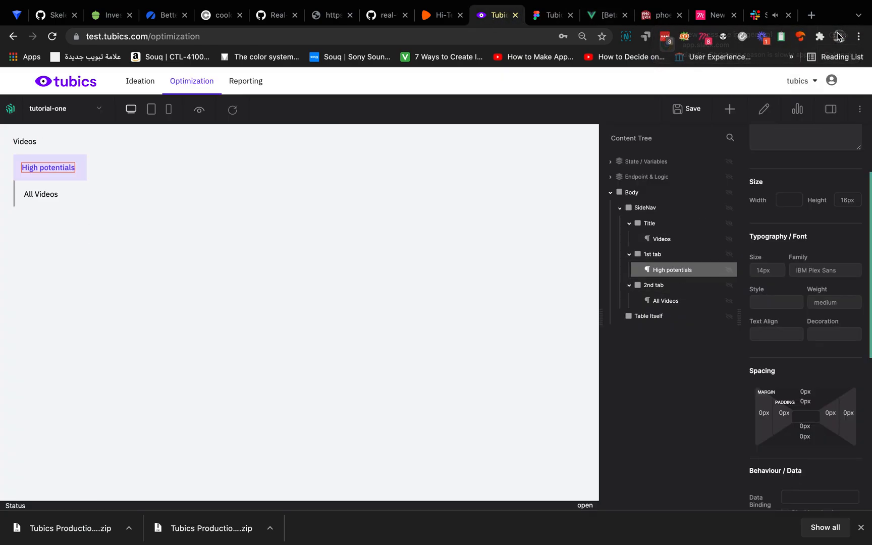
left_click(730, 109)
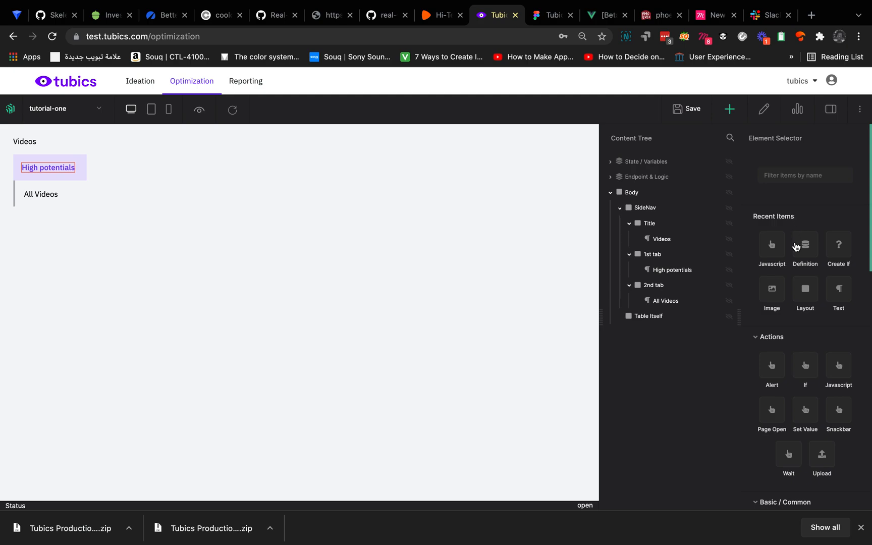
left_click_drag(805, 289, 679, 273)
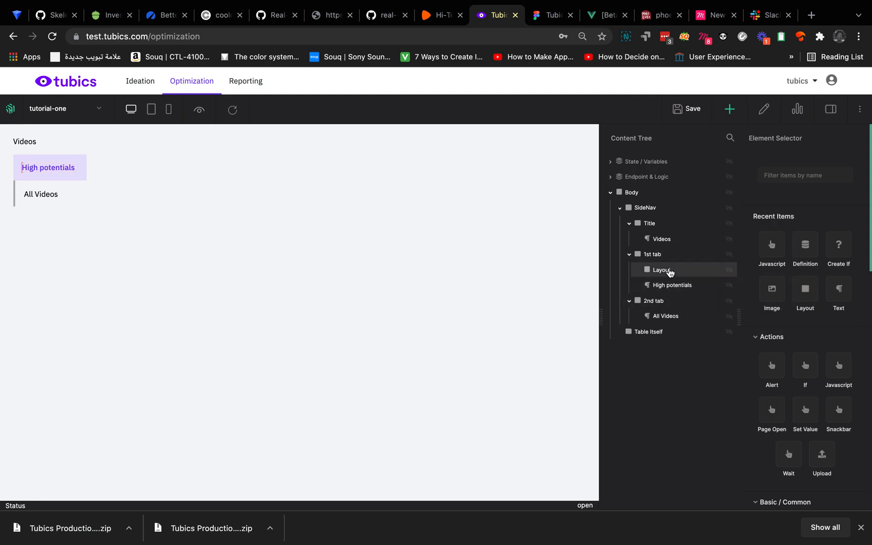
left_click(671, 273)
right_click(671, 274)
left_click(687, 287)
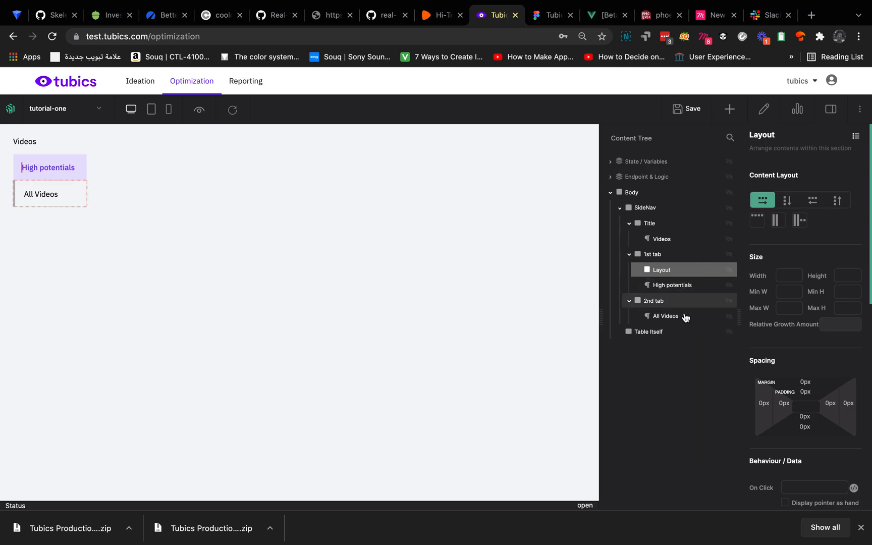
right_click(682, 315)
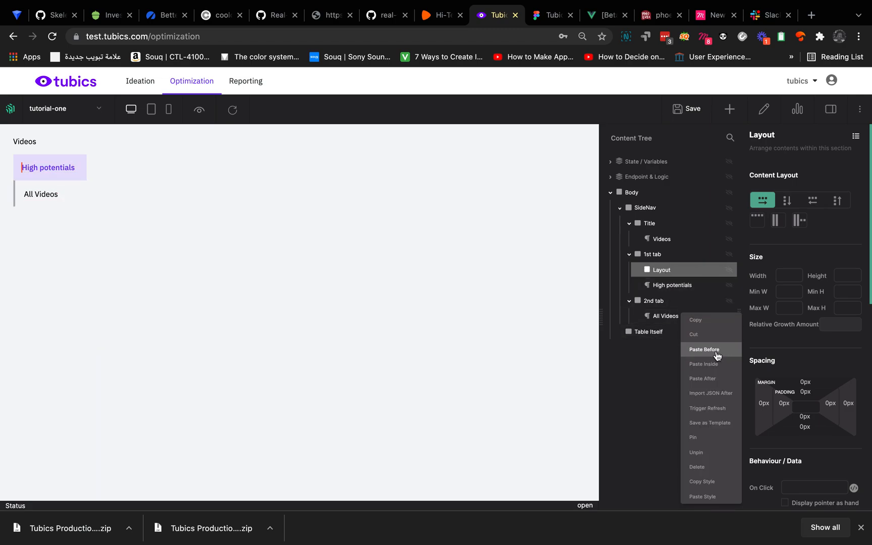
left_click(717, 356)
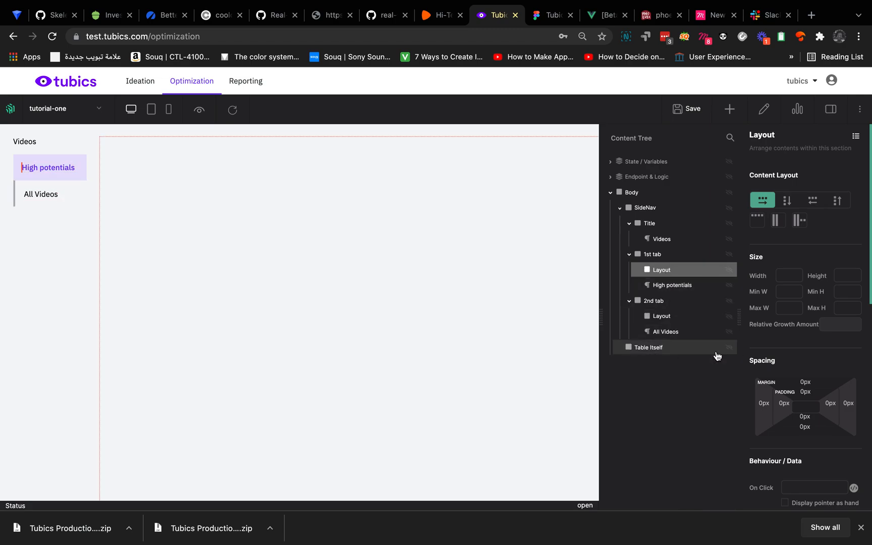
- Measure the spacing around the High potential (12) label beside its icon in Figma, and return to the Tubics editor
left_click(539, 17)
key("super+space")
key("Escape")
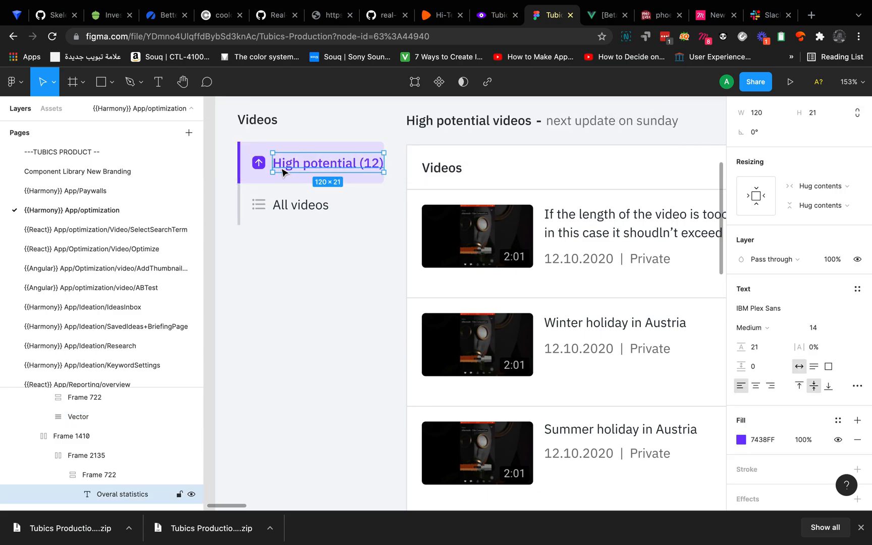
key("alt")
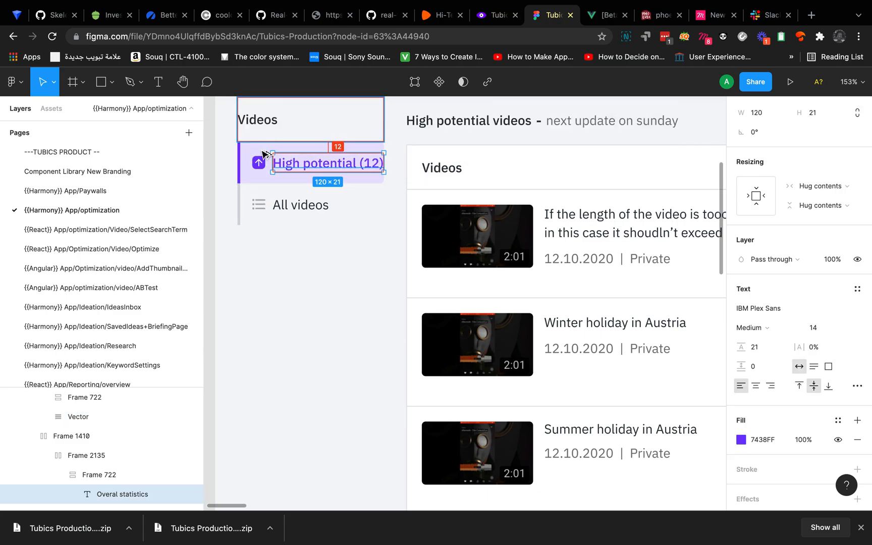
left_click(497, 16)
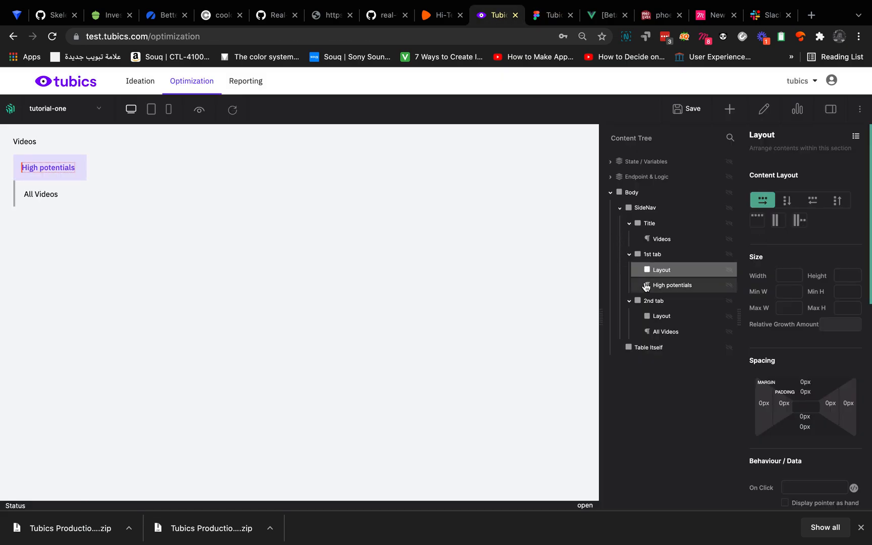
- Set the right margin to 8px on the Layouts beside the High potentials and All Videos texts
scroll(789, 375, "down", 1)
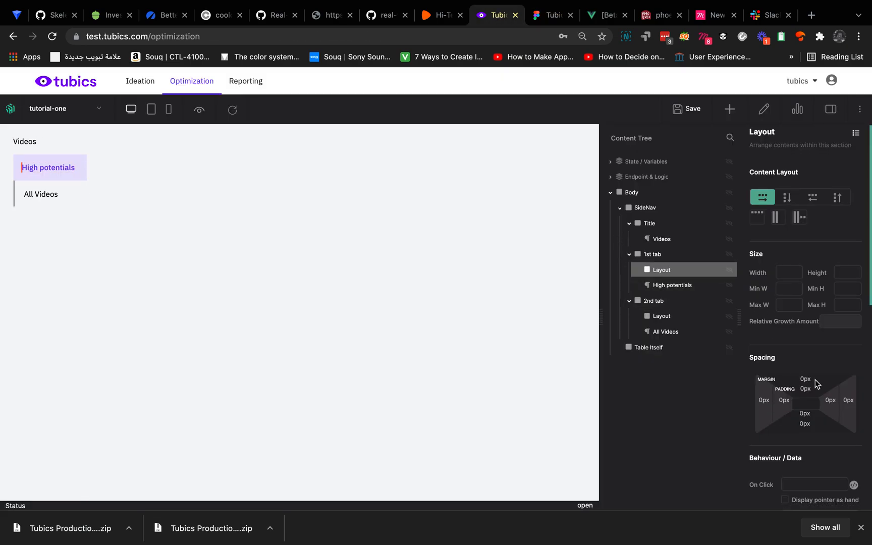
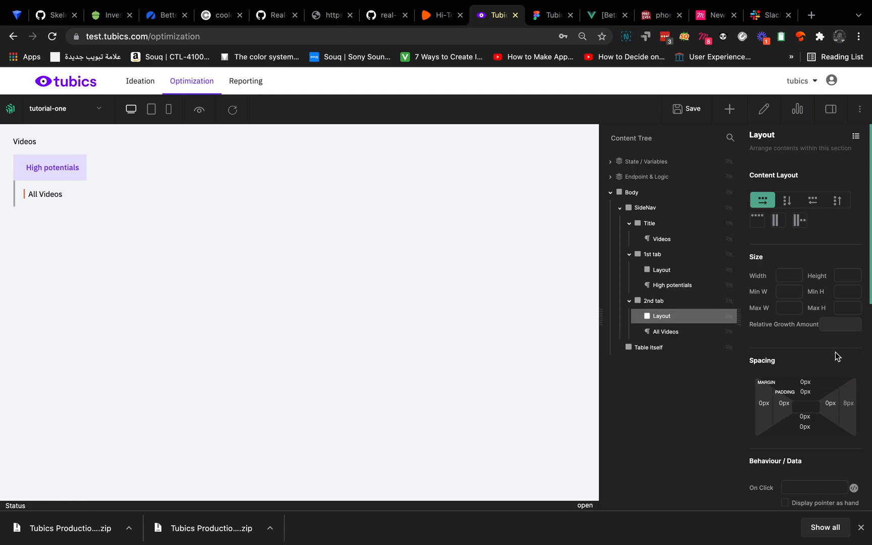
left_click(685, 271)
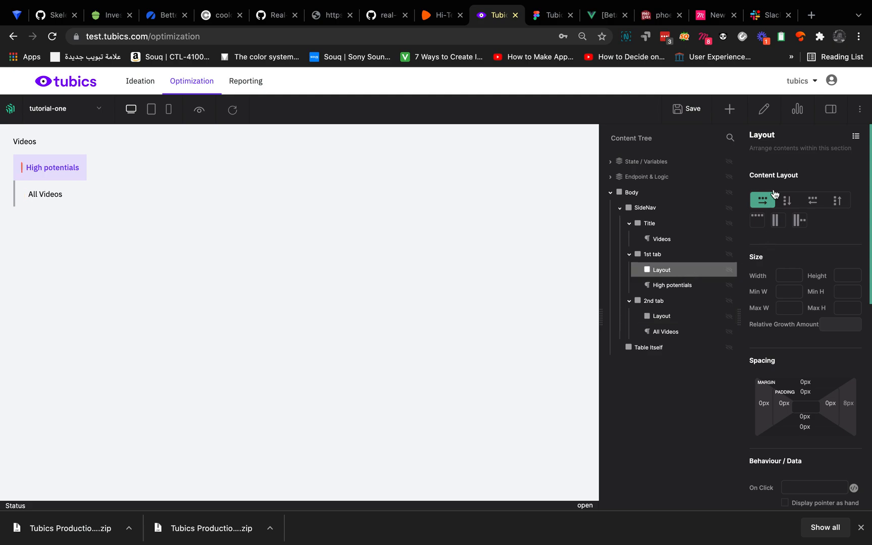
- Add an Image element inside the Layout of both the 1st tab and the 2nd tab, and select the 1st tab's Image
left_click(730, 109)
left_click(788, 176)
type("im")
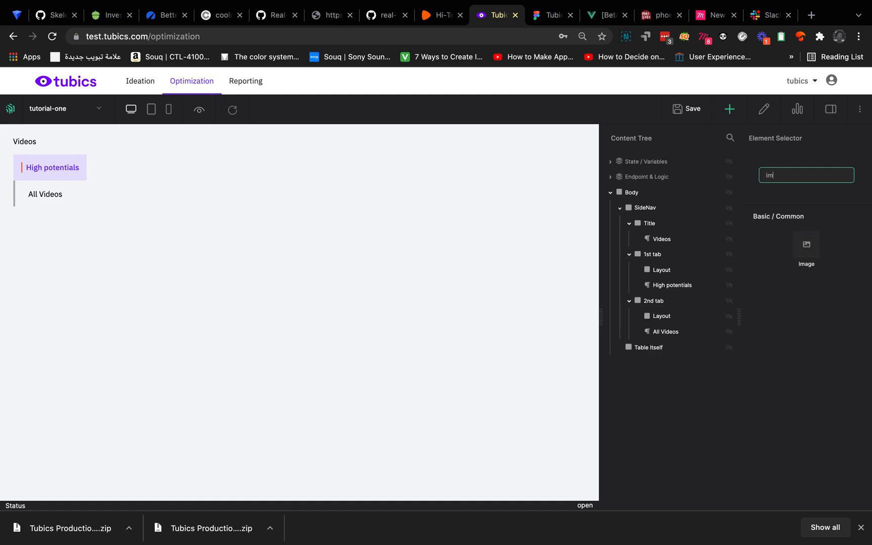
left_click_drag(812, 253, 695, 271)
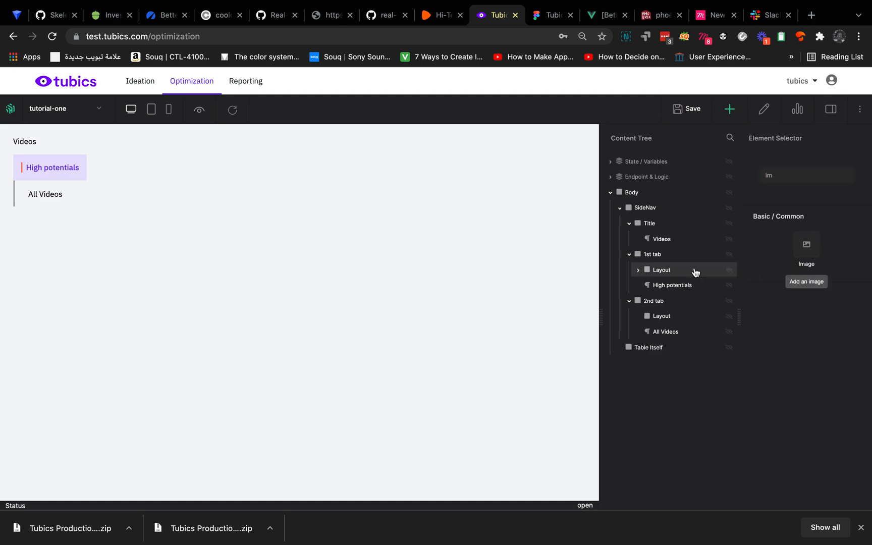
left_click_drag(808, 249, 705, 323)
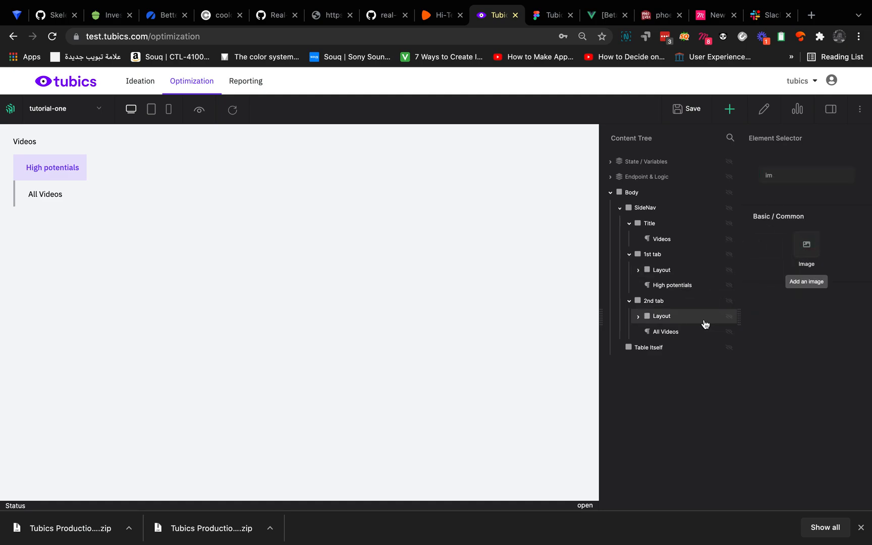
left_click(671, 272)
left_click(676, 286)
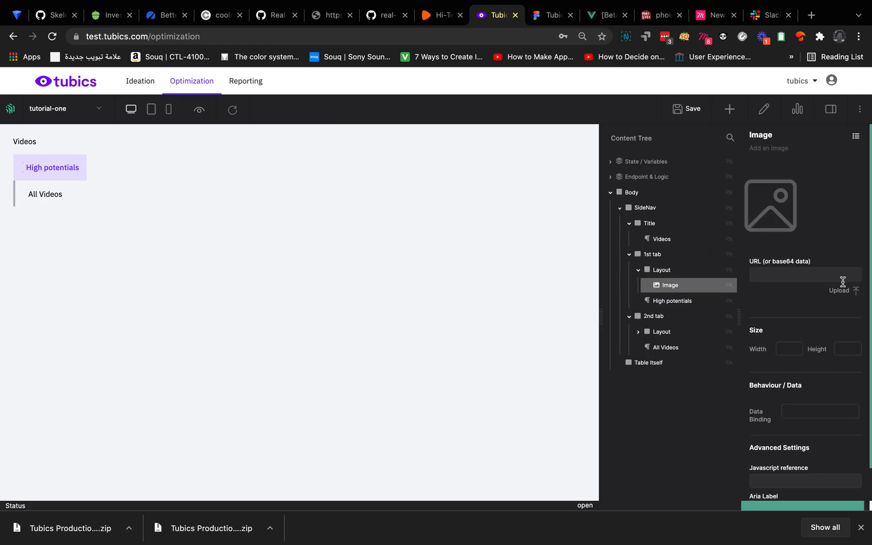
- Switch to Figma and export the High potential row's arrow icon frame, Frame 2134, as an SVG
left_click(852, 295)
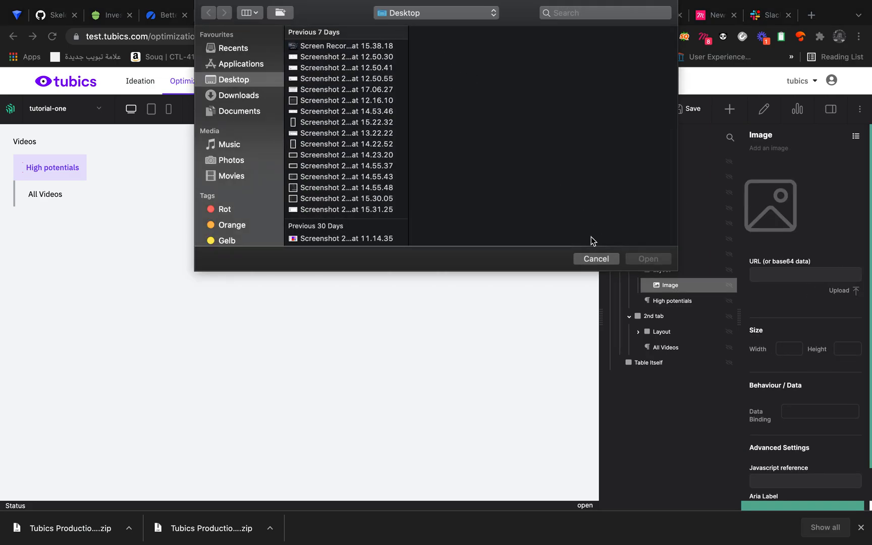
left_click(589, 258)
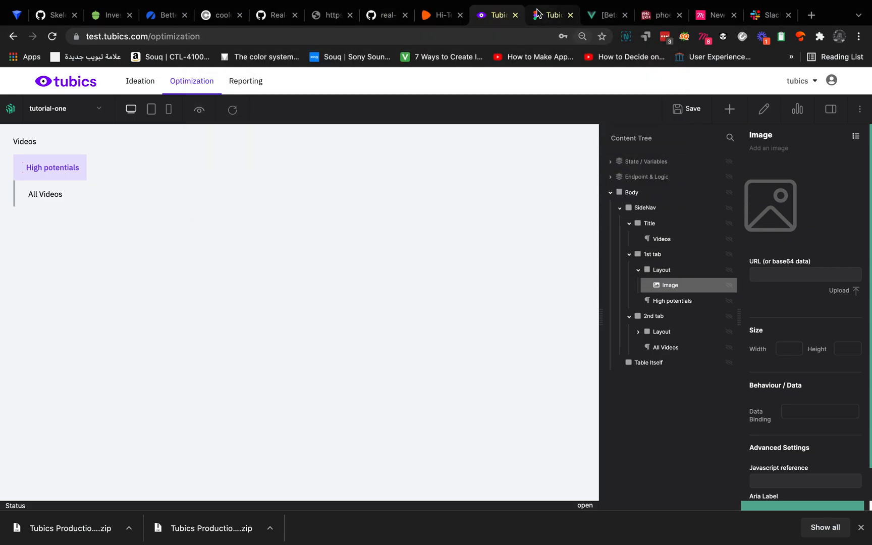
left_click(538, 13)
scroll(804, 440, "down", 3)
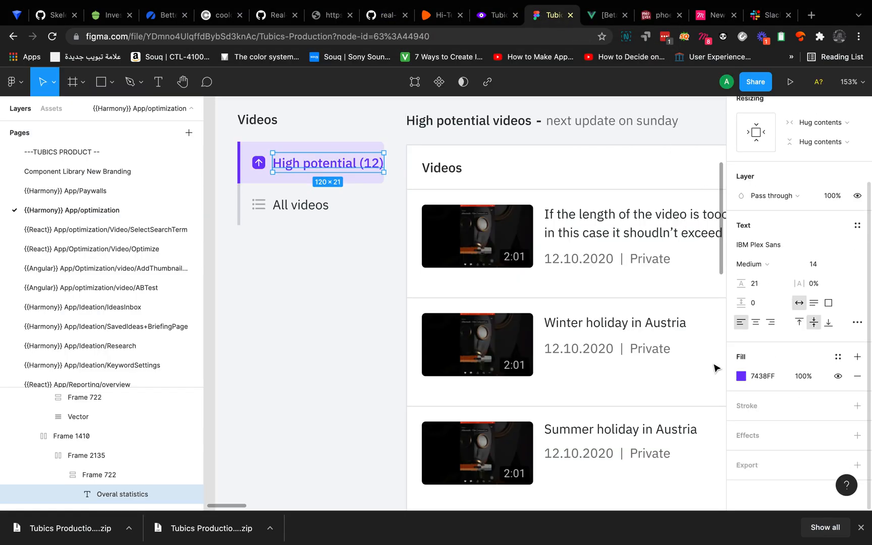
left_click(259, 163)
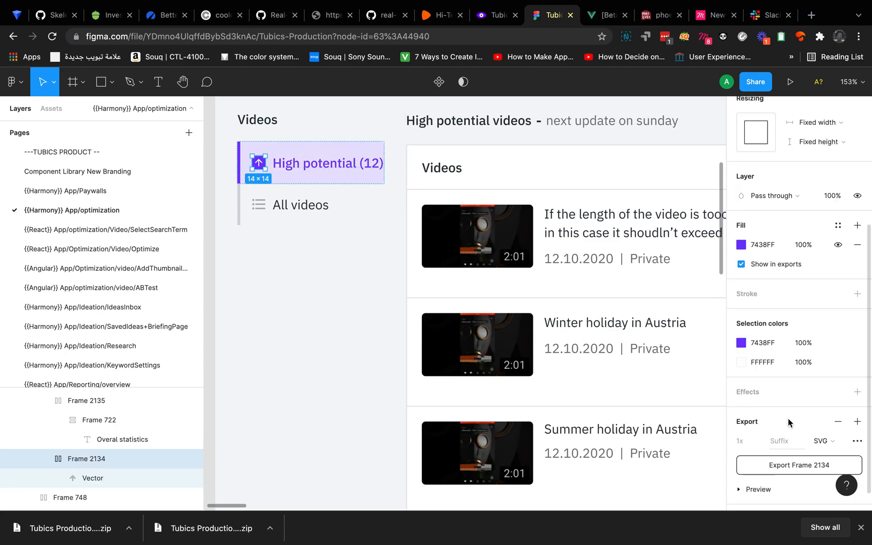
scroll(789, 422, "down", 1)
left_click(818, 448)
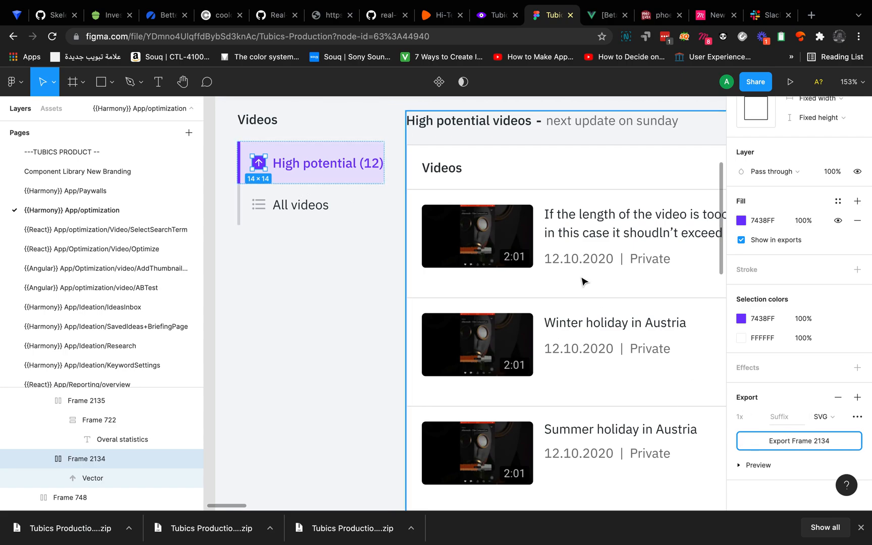
- Change the icon frame's export format to PNG, expand the export preview, and export Frame 2134 again
left_click(834, 426)
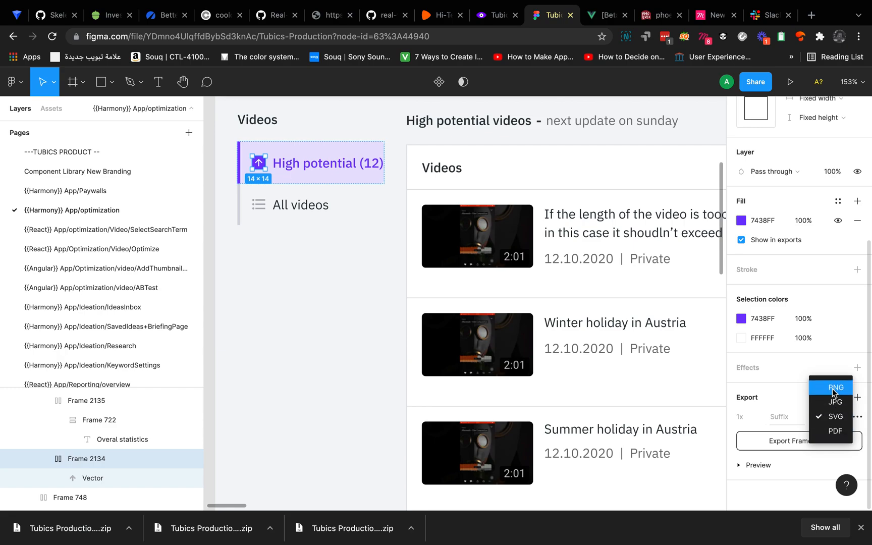
left_click(834, 388)
left_click(855, 463)
left_click(830, 441)
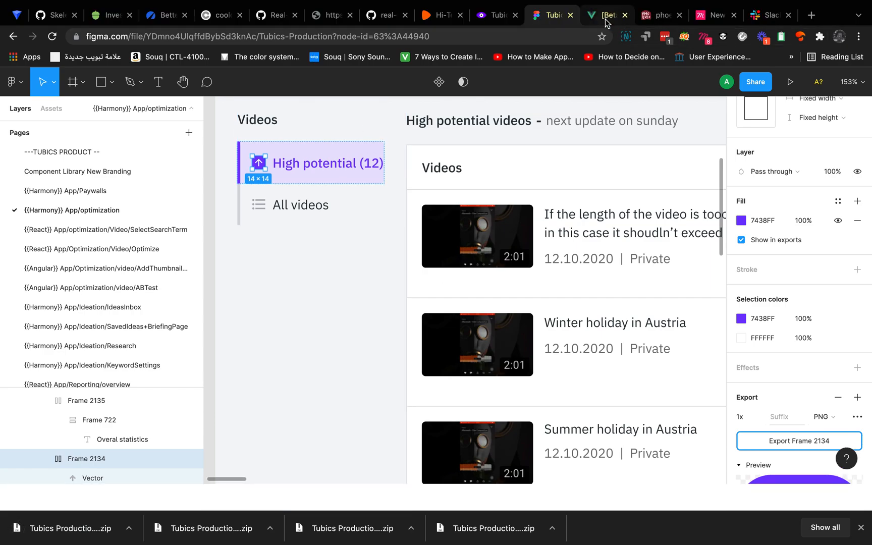
- Extract a downloaded Tubics Production zip and open the resulting {{Harmony}} App folder in Finder
mouse_move(209, 539)
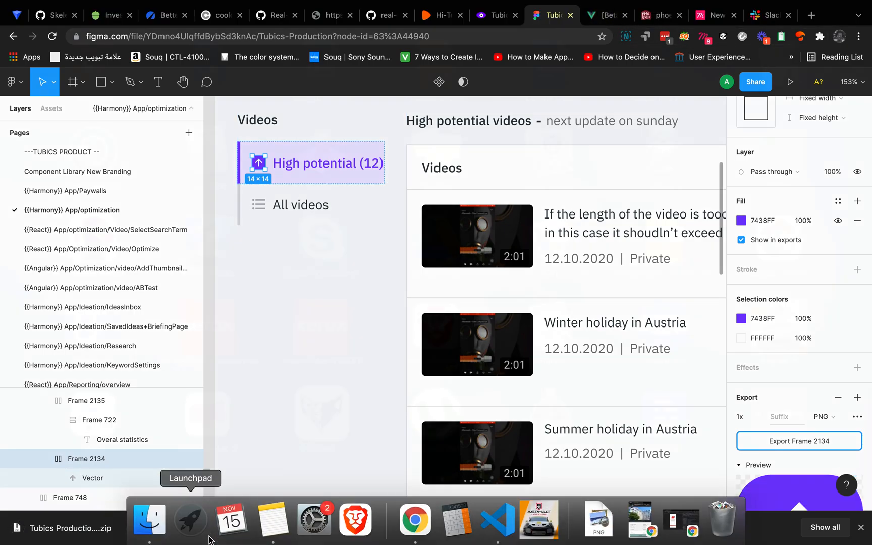
left_click(335, 530)
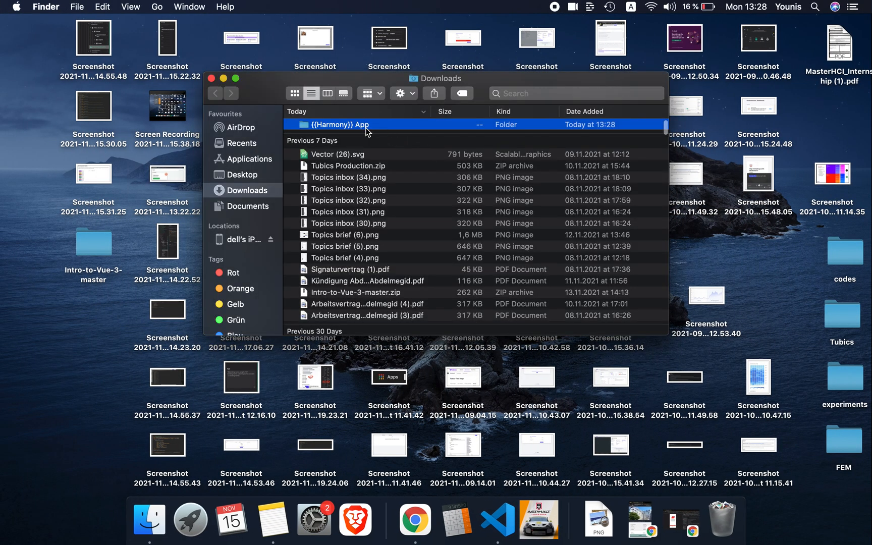
left_click(353, 127)
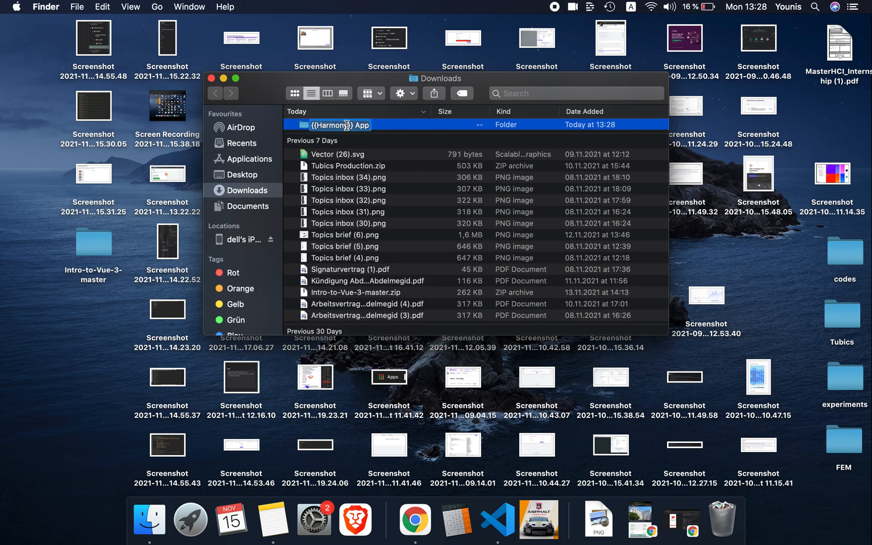
double_click(345, 126)
left_click(413, 128)
double_click(412, 127)
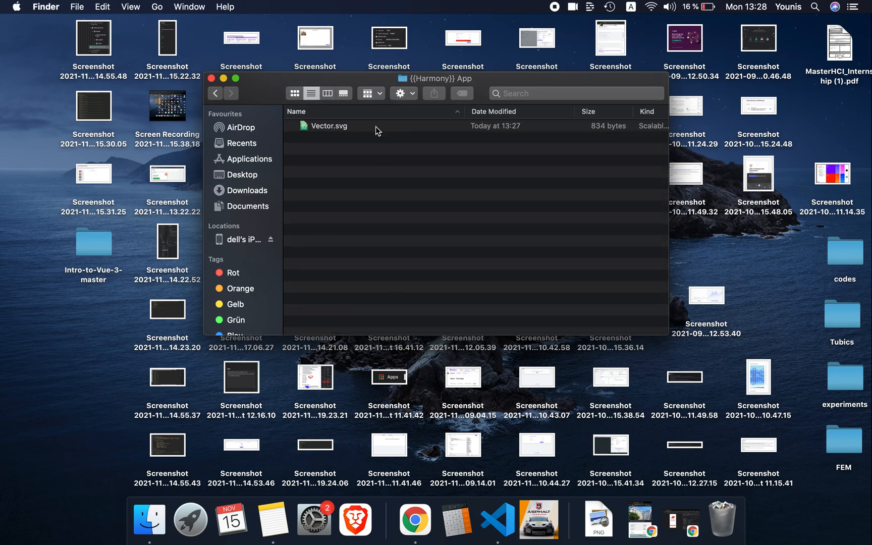
- Preview Vector.svg in the {{Harmony}} App folder and close the preview
left_click(376, 126)
key("space")
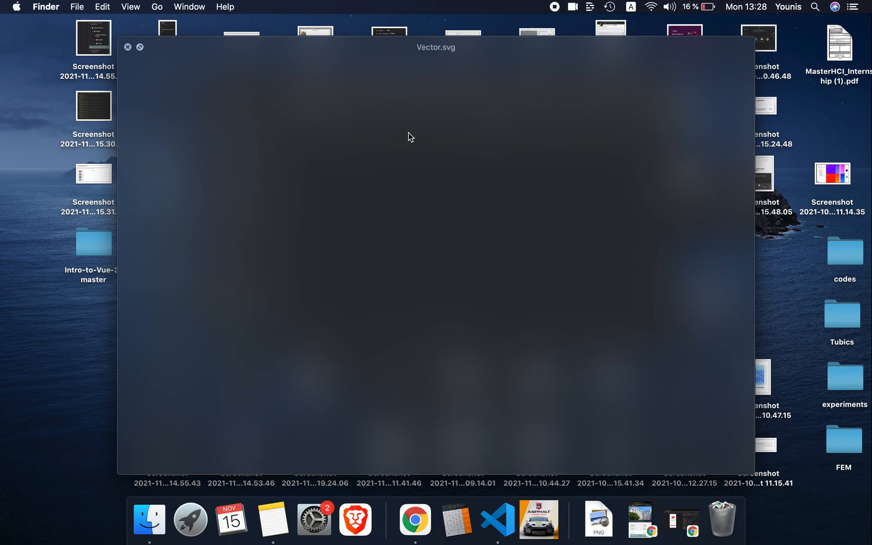
left_click(127, 46)
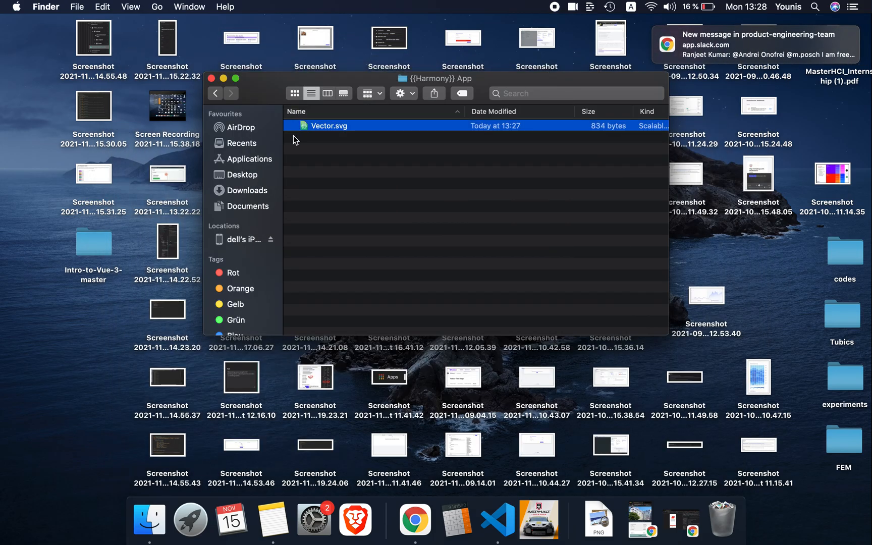
- Return to the browser, extract another downloaded Tubics Production zip, and open its {{Harmony}} App 2 folder in Finder
key("ctrl+Right")
left_click(499, 540)
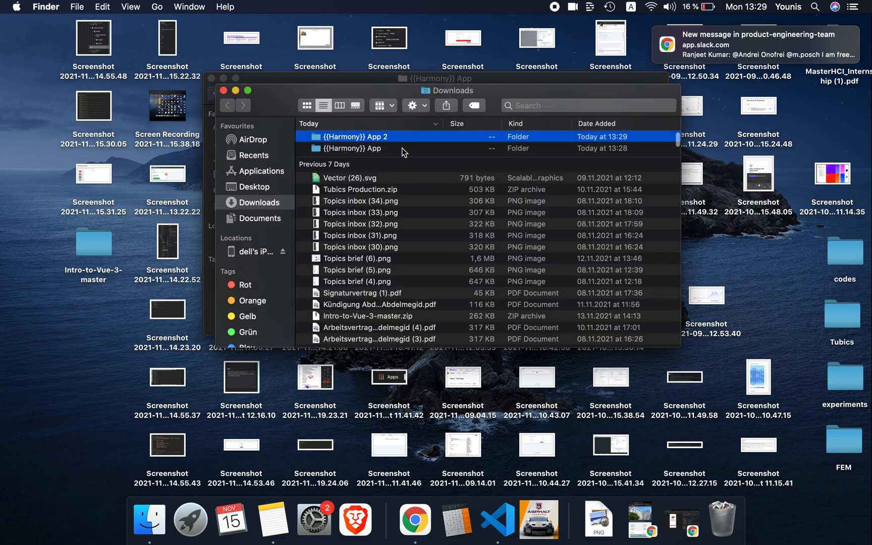
left_click(388, 135)
left_click(387, 137)
left_click(314, 138)
double_click(314, 140)
- Open Frame 2134.svg from the {{Harmony}} App 2 folder, preview it in Finder, and close the preview
double_click(367, 141)
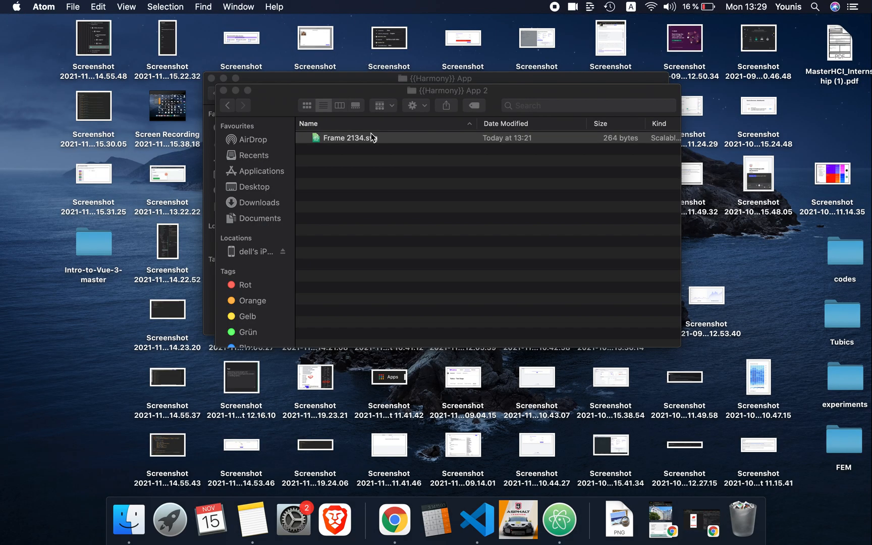
left_click(524, 197)
left_click(434, 132)
key("space")
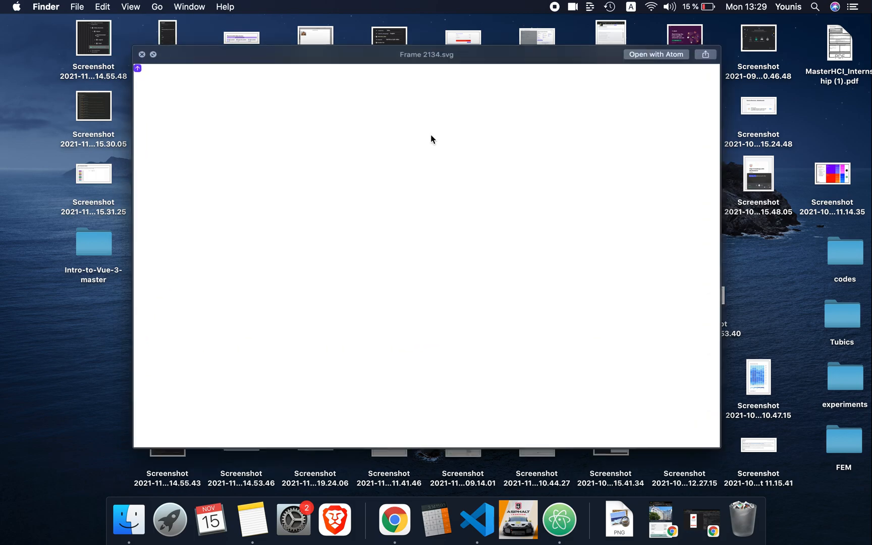
left_click(128, 48)
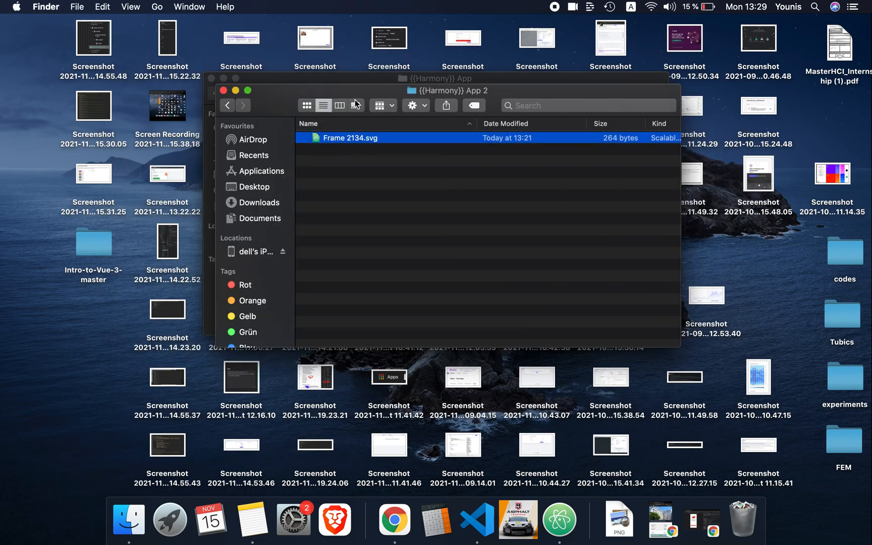
- In the Tubics editor, upload Frame 2134.svg from the {{Harmony}} App 2 folder in Downloads to the 1st tab's Image
key("super+Tab")
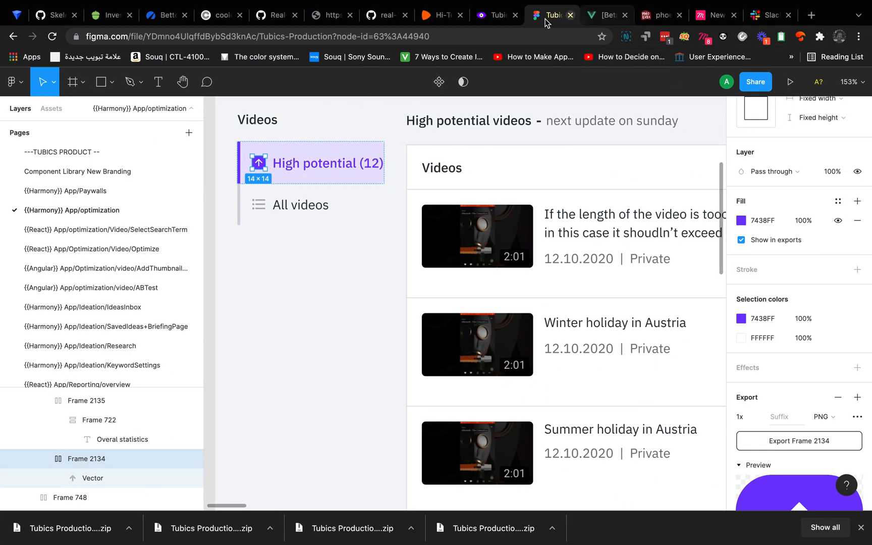
left_click(497, 15)
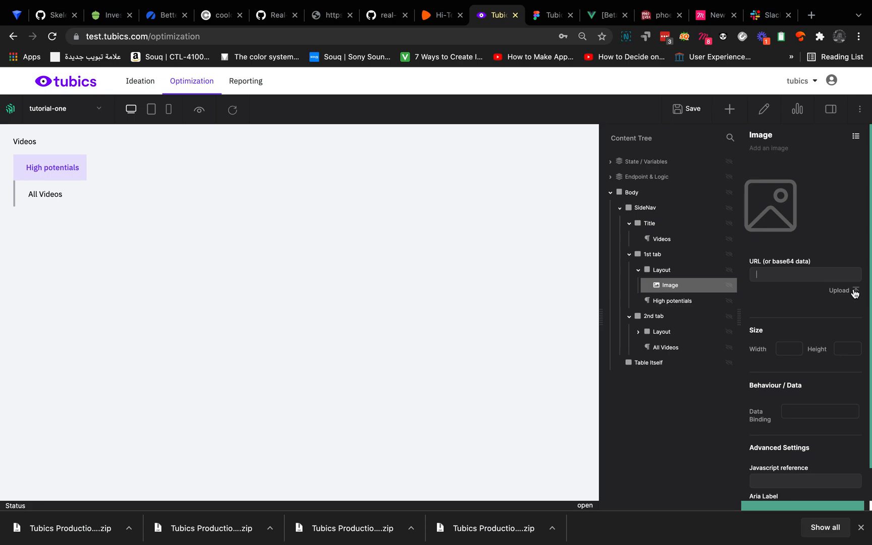
left_click(856, 291)
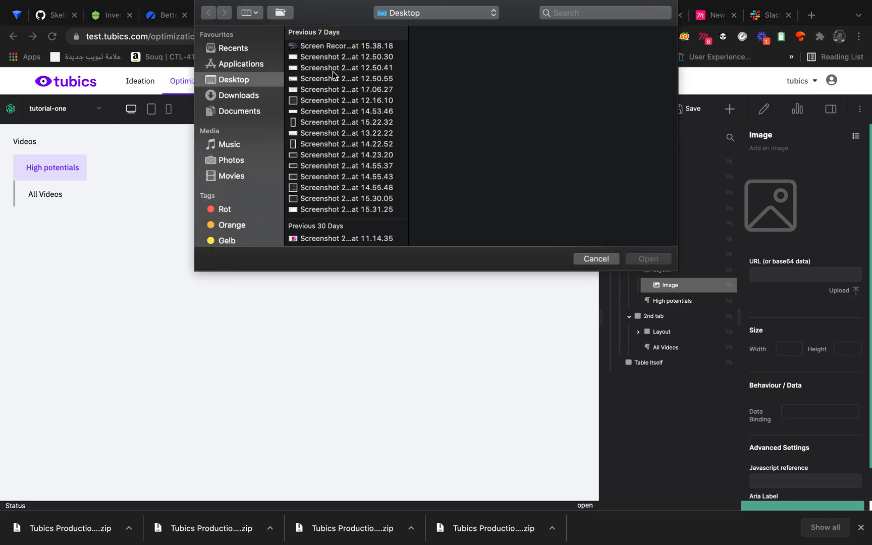
left_click(237, 111)
left_click(238, 97)
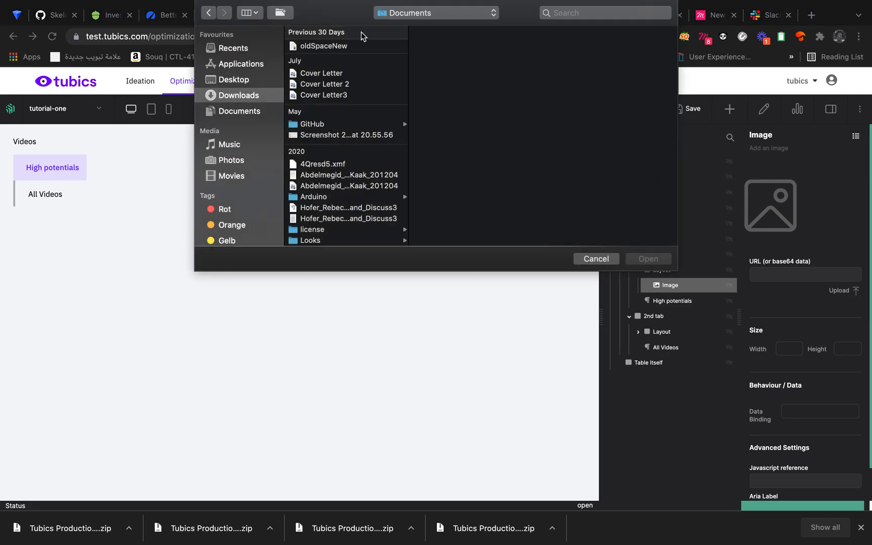
left_click(328, 46)
left_click(440, 47)
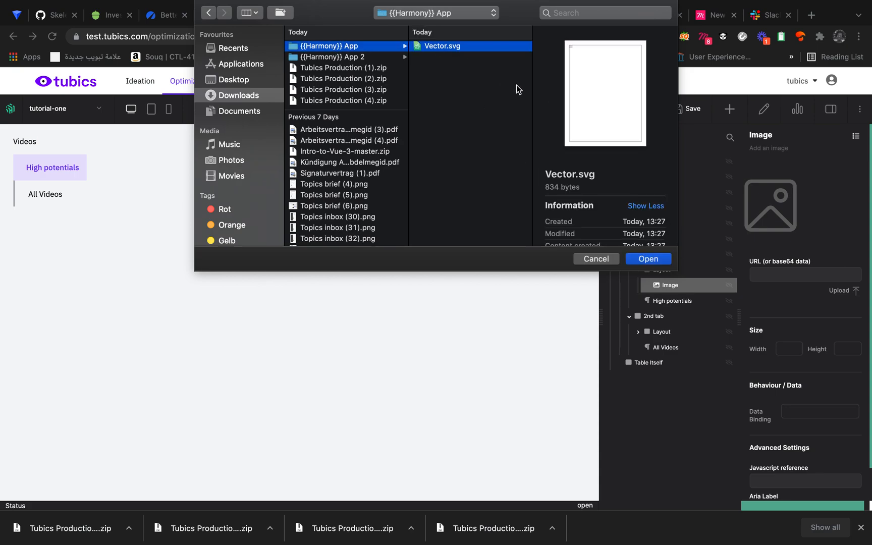
left_click(337, 56)
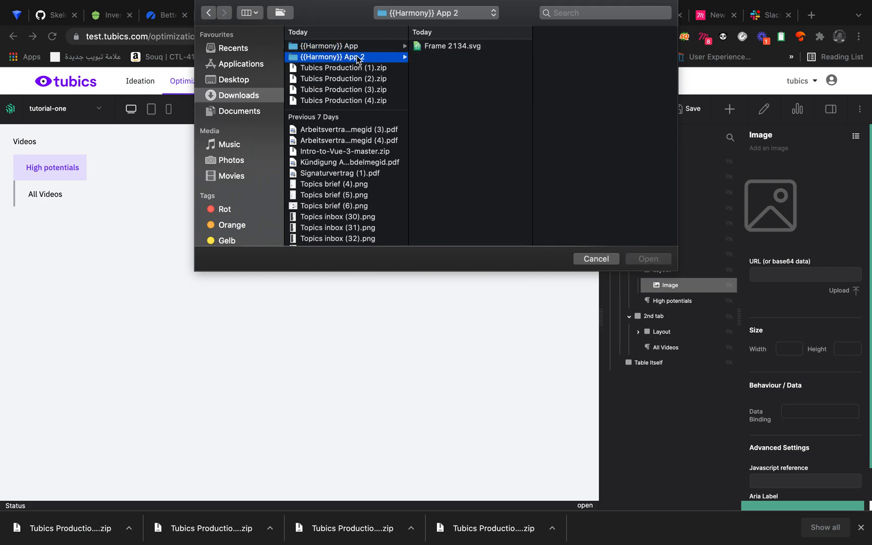
left_click(444, 48)
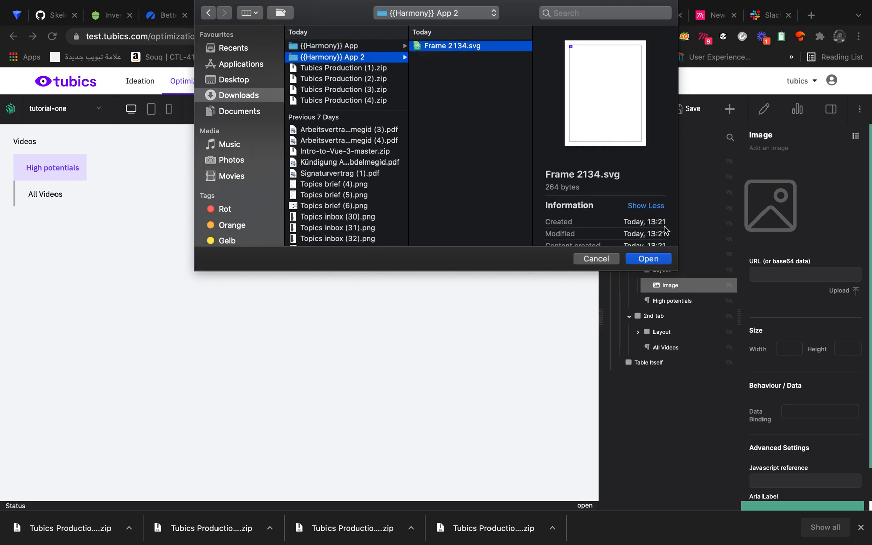
left_click(649, 259)
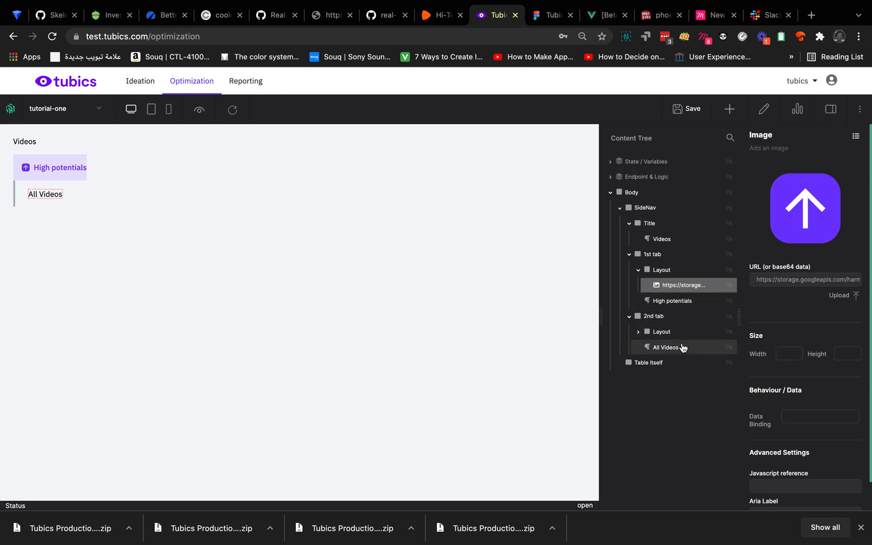
- Upload Vector.svg from the {{Harmony}} App folder in Downloads to the Image inside the 2nd tab's Layout
left_click(640, 333)
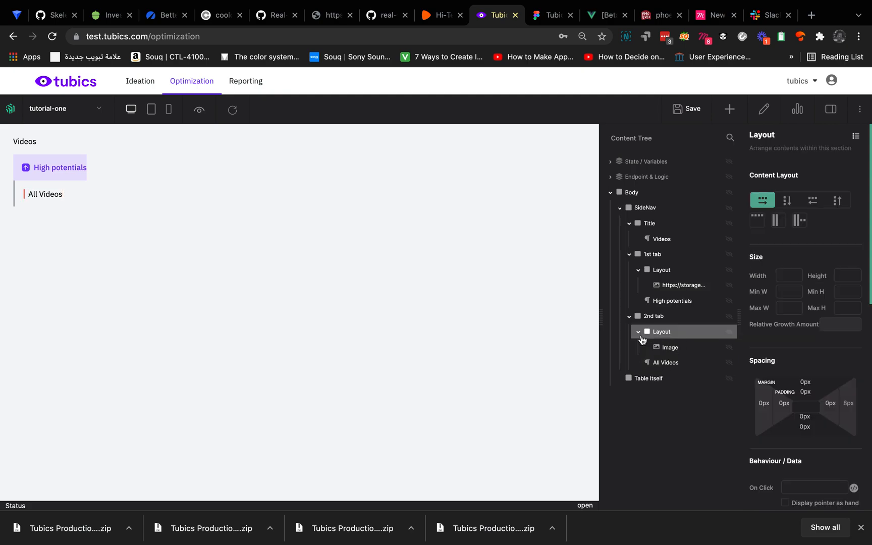
left_click(669, 348)
left_click(851, 292)
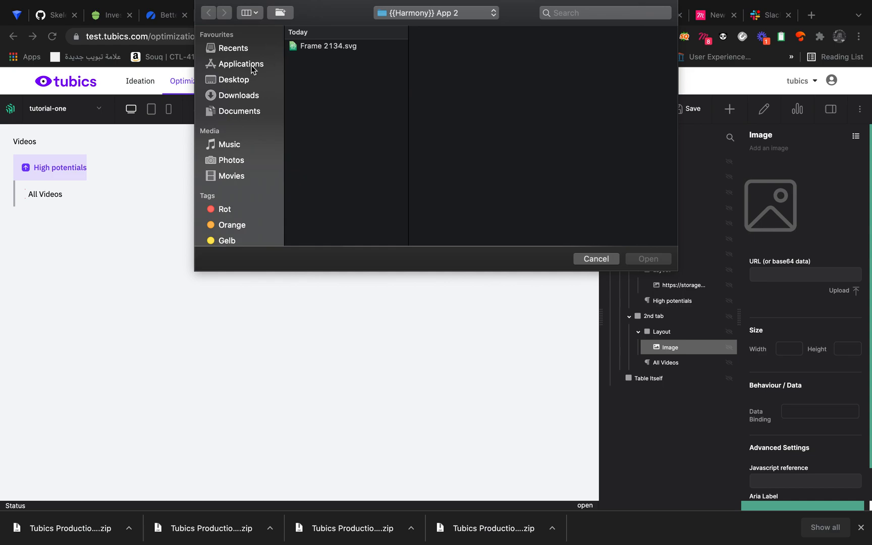
left_click(455, 18)
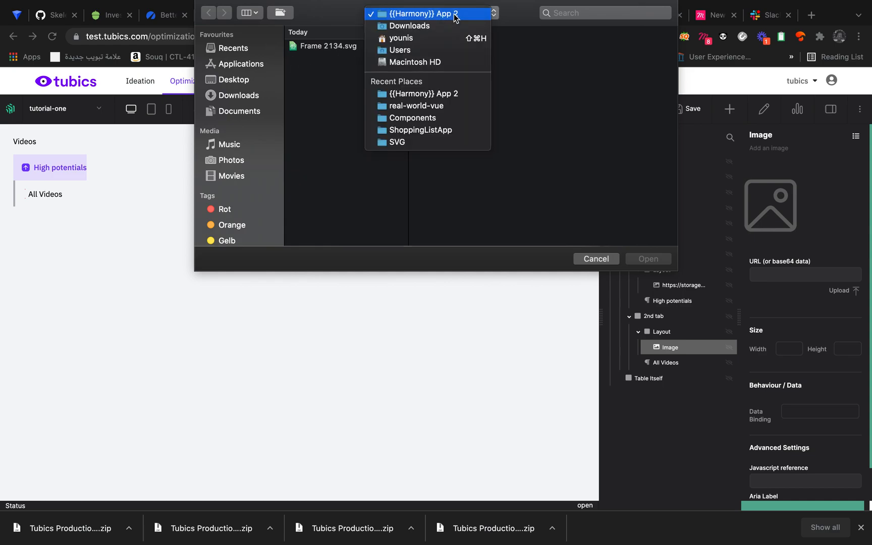
left_click(455, 15)
left_click(230, 95)
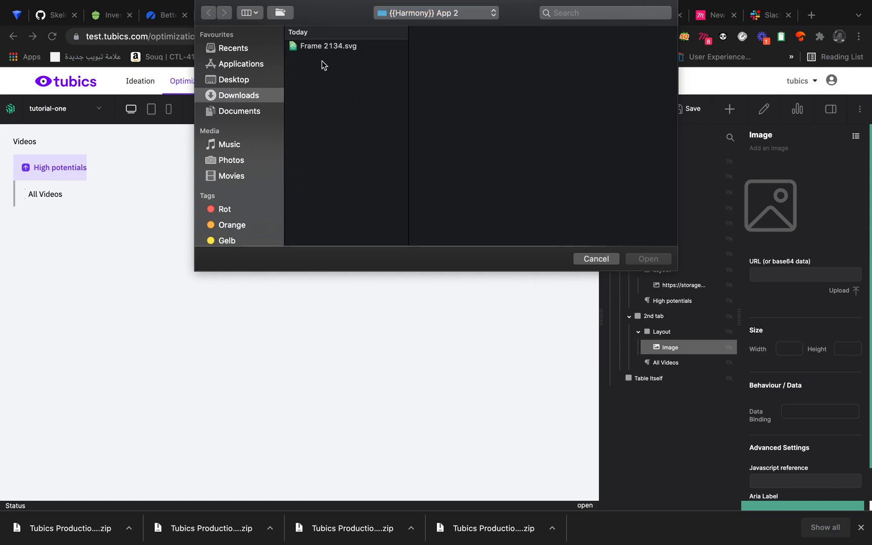
left_click(329, 58)
left_click(444, 46)
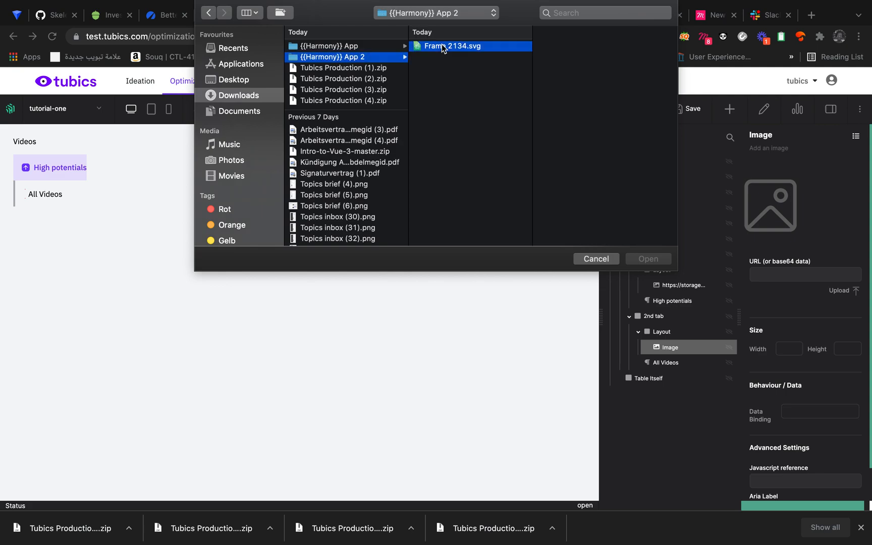
left_click(349, 46)
left_click(431, 47)
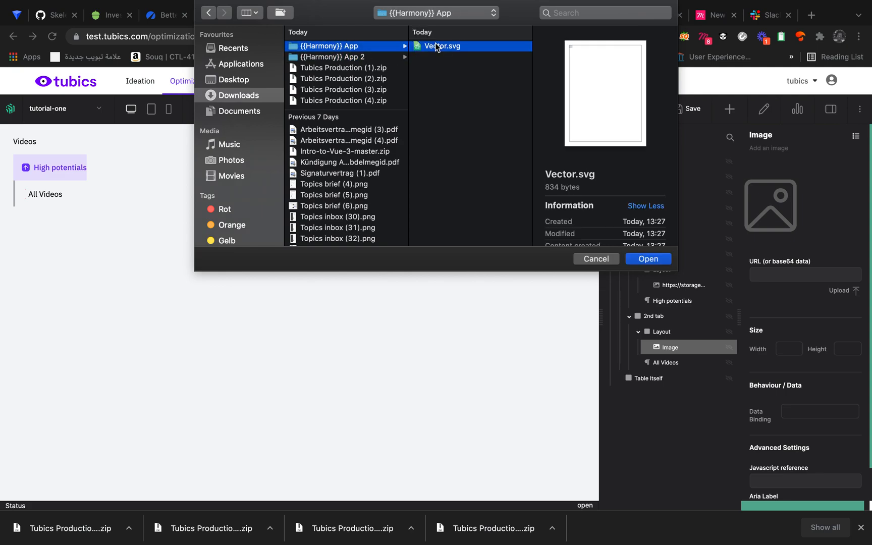
left_click(649, 257)
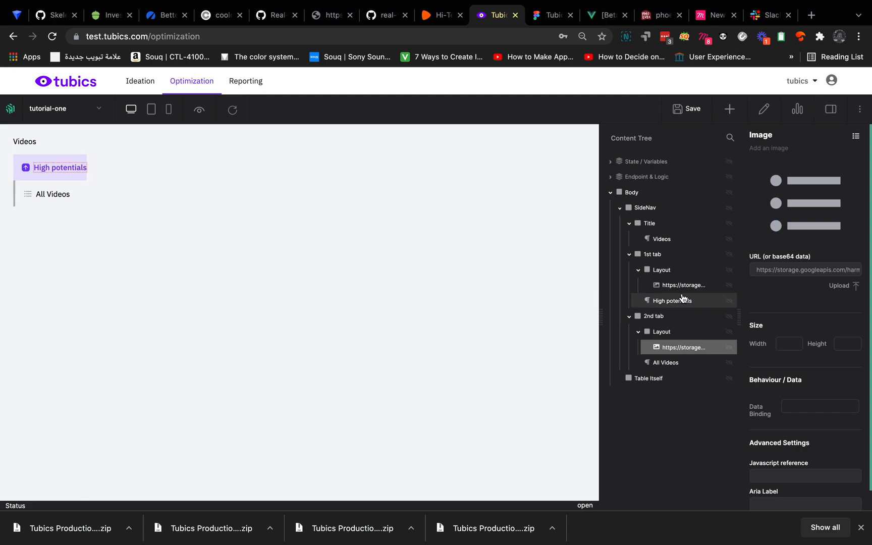
- Set the SideNav layout's width to 180px
left_click(658, 216)
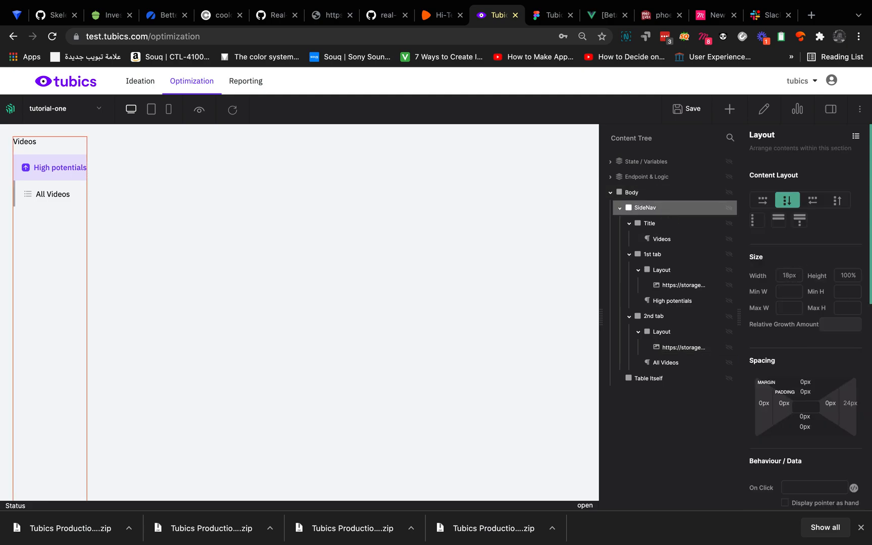
type("6")
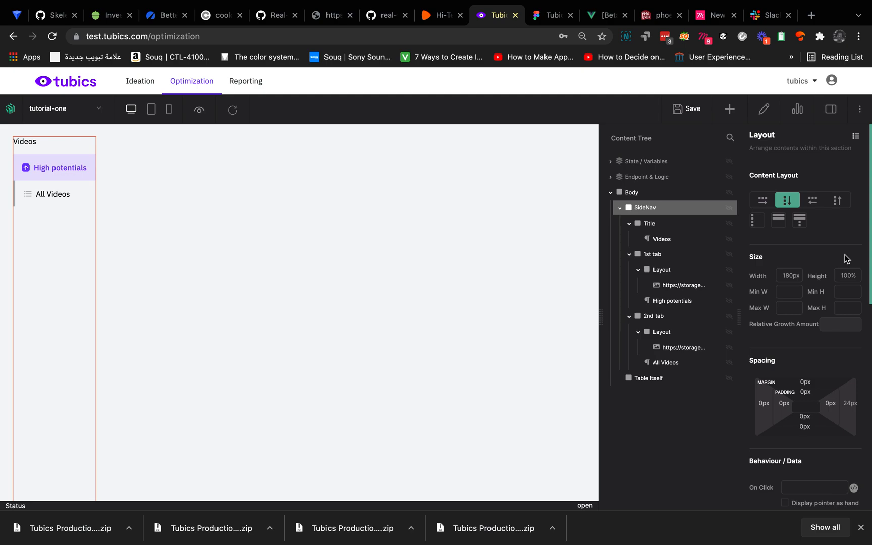
left_click(651, 192)
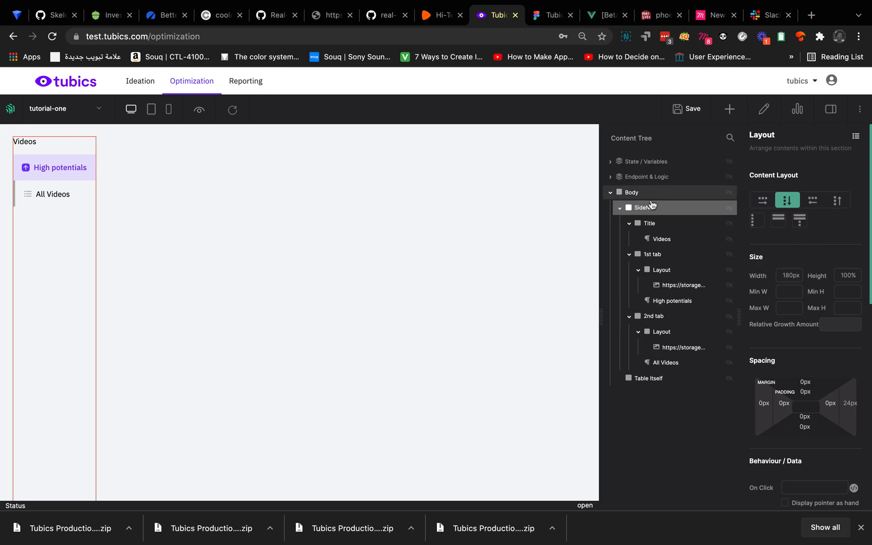
left_click(651, 208)
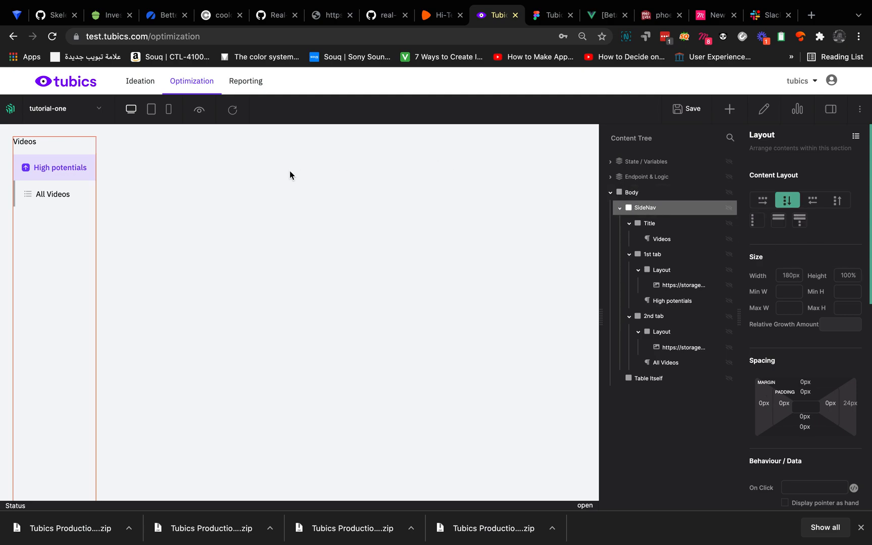
- Switch to the Notes outline and underline the Title, 1st tab High potential, and 2nd tab All videos lines under Side Nav
key("ctrl+Left")
key("ctrl+Right")
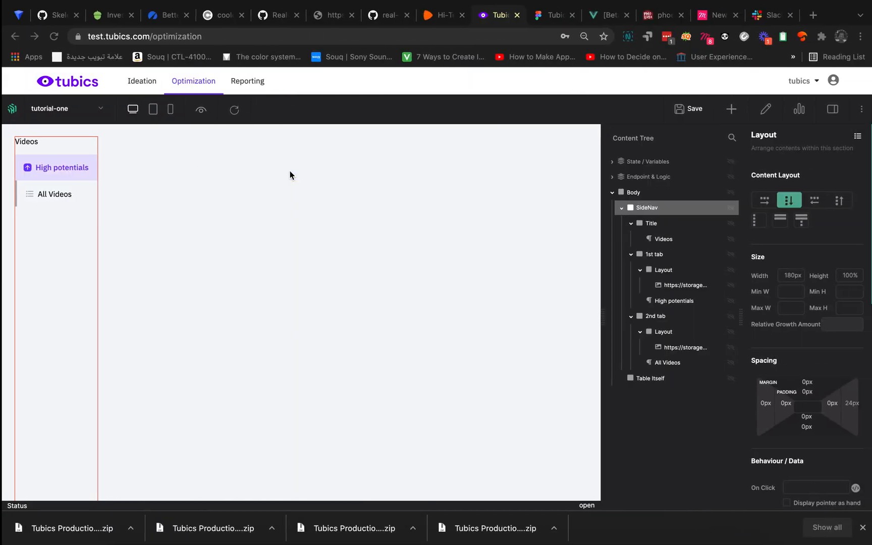
key("ctrl+Right")
left_click(125, 184)
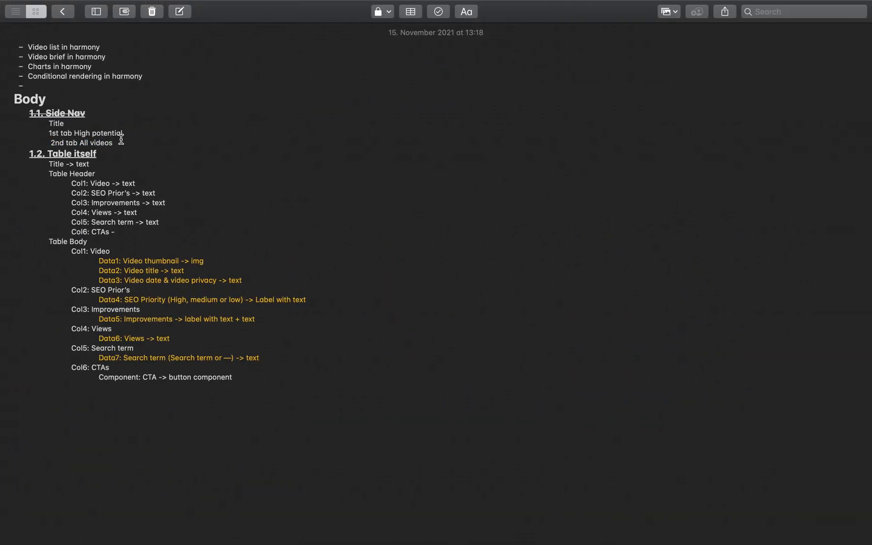
left_click_drag(122, 139, 55, 124)
key("super+u")
left_click(137, 144)
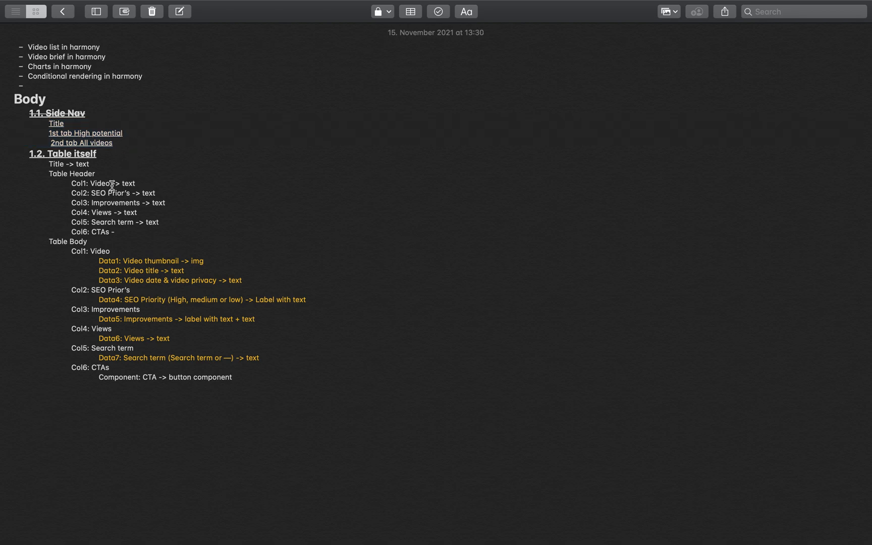
- Return to the Tubics editor in the browser, collapse the SideNav branch, and select the Table Itself layout
triple_click(71, 164)
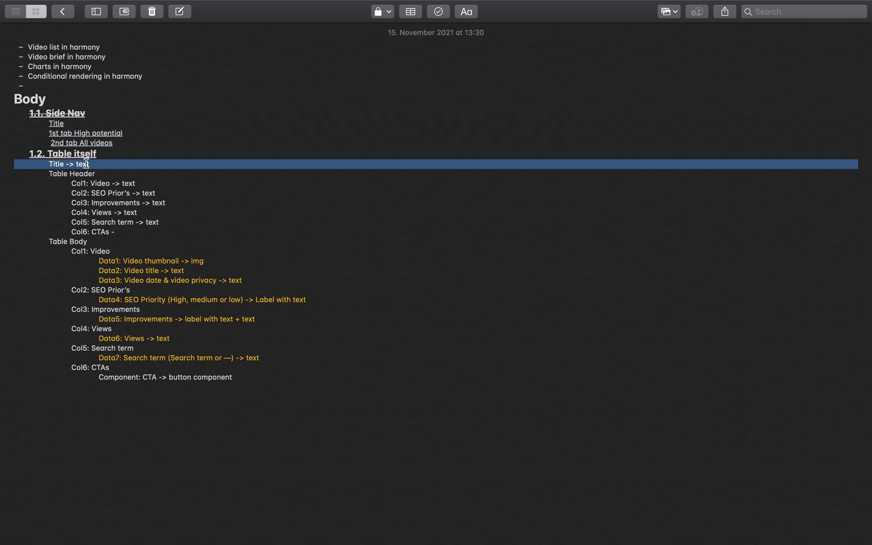
key("ctrl+Left")
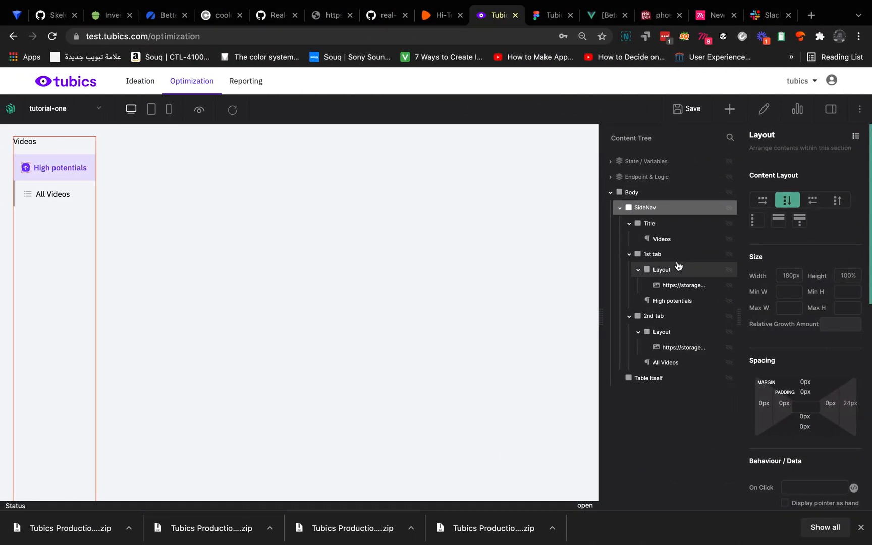
left_click(620, 208)
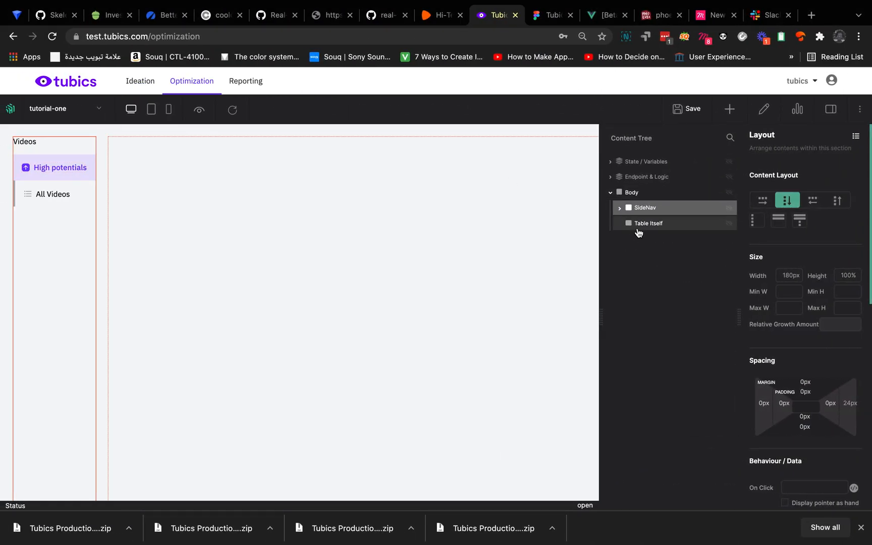
left_click(642, 224)
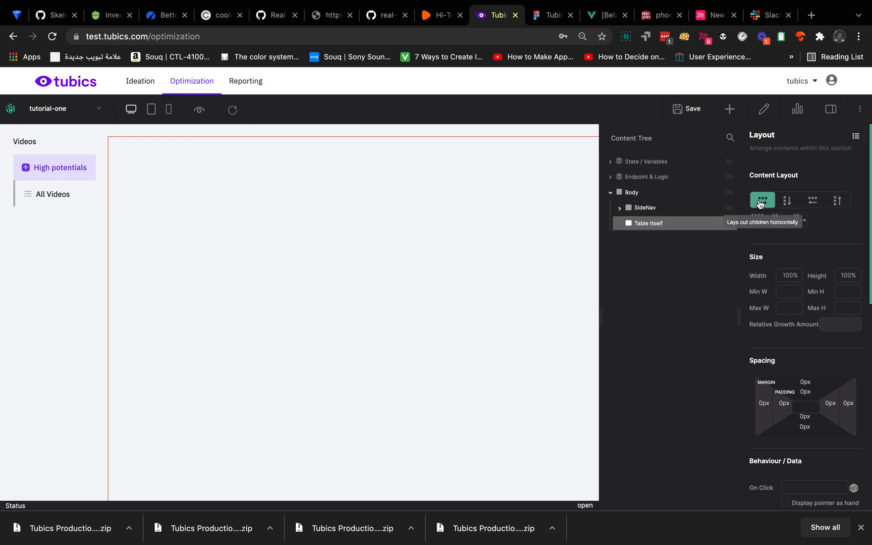
- Switch to the Notes outline and number Title, Table Header, and Table Body under Table itself as 1., 2., and 3
key("ctrl+Left")
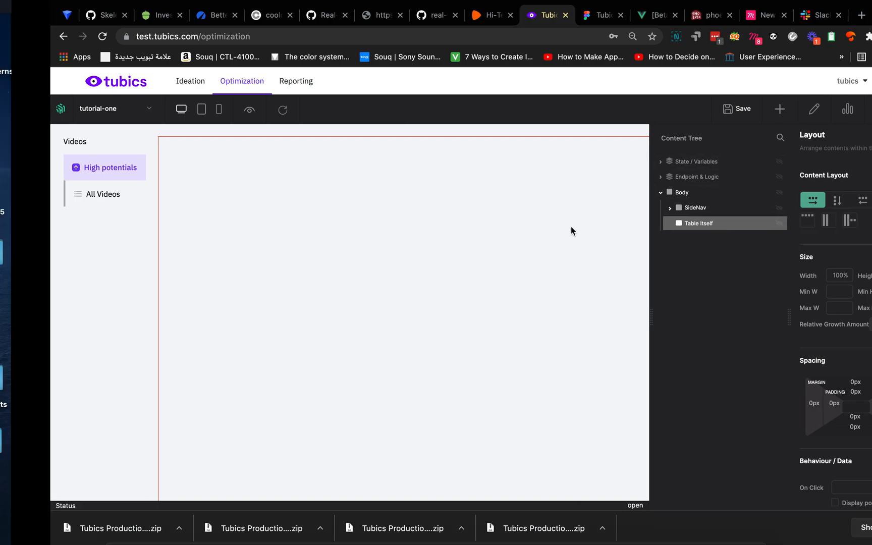
key("ctrl+Right")
key("ctrl+Right")
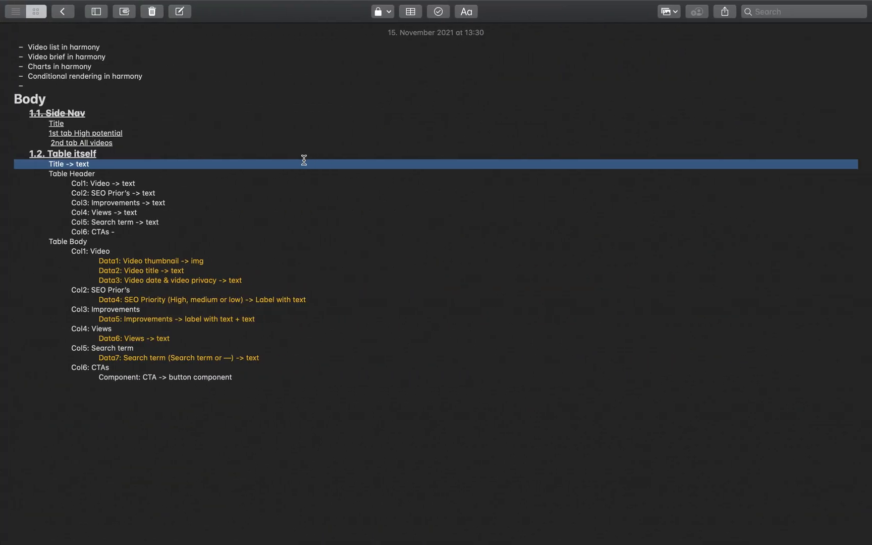
double_click(66, 174)
left_click(60, 164)
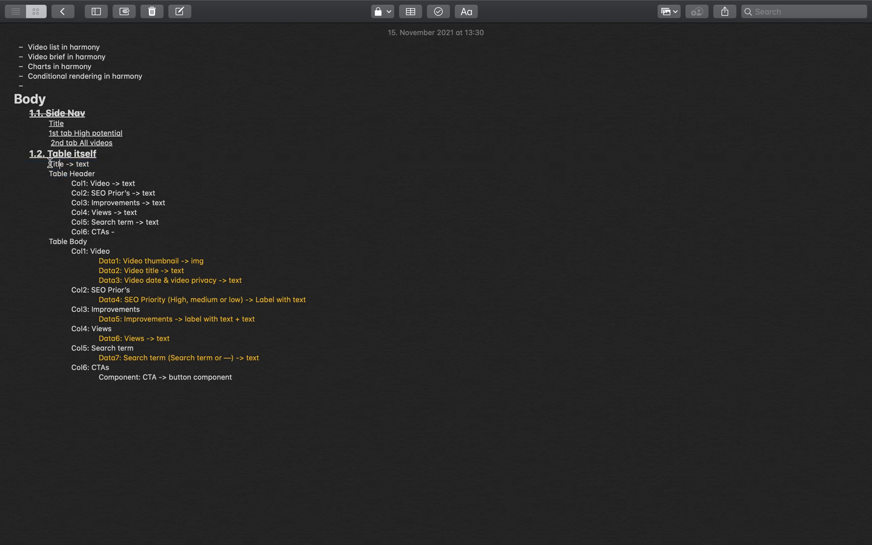
type("1.")
left_click(48, 173)
type("2. ")
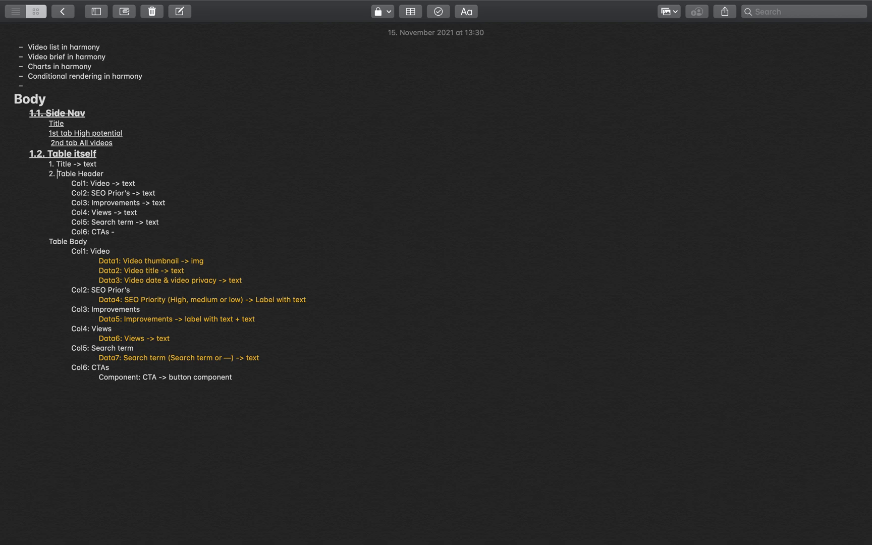
type("3.")
- Return to the Tubics editor in the browser and add three Layout elements inside Table Itself
key("ctrl+Left")
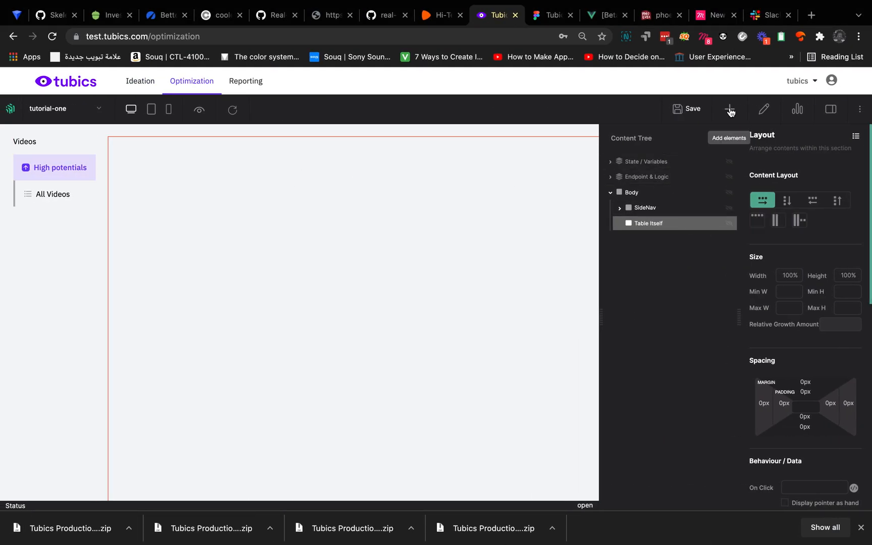
left_click(730, 110)
left_click_drag(806, 291, 689, 233)
left_click_drag(803, 293, 667, 230)
left_click(620, 223)
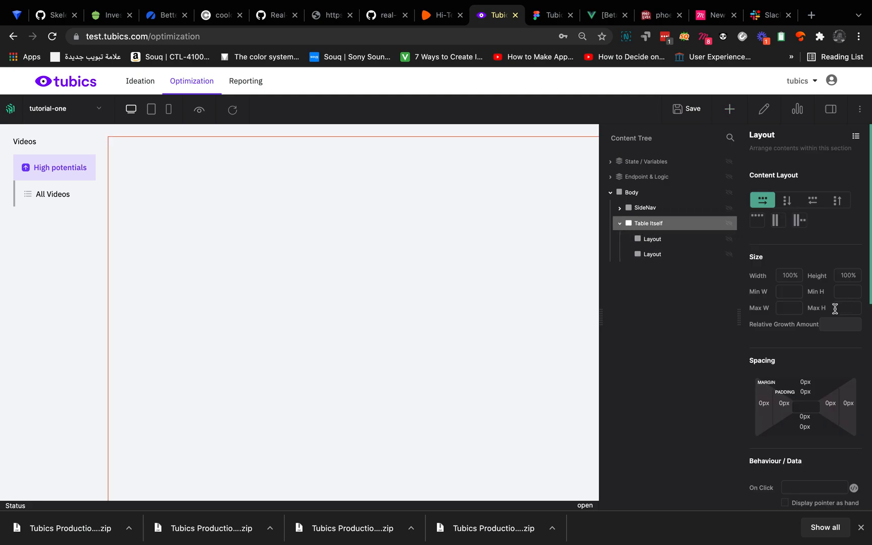
left_click(730, 109)
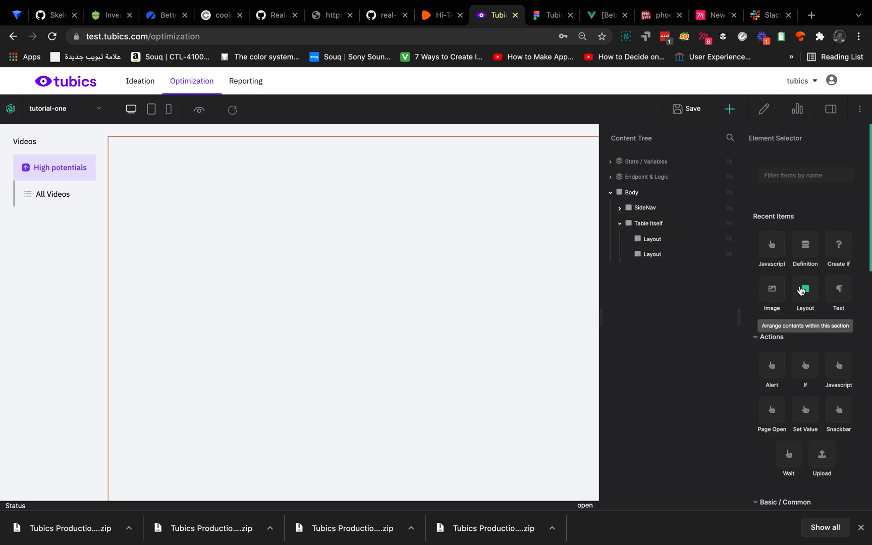
left_click_drag(662, 235, 658, 244)
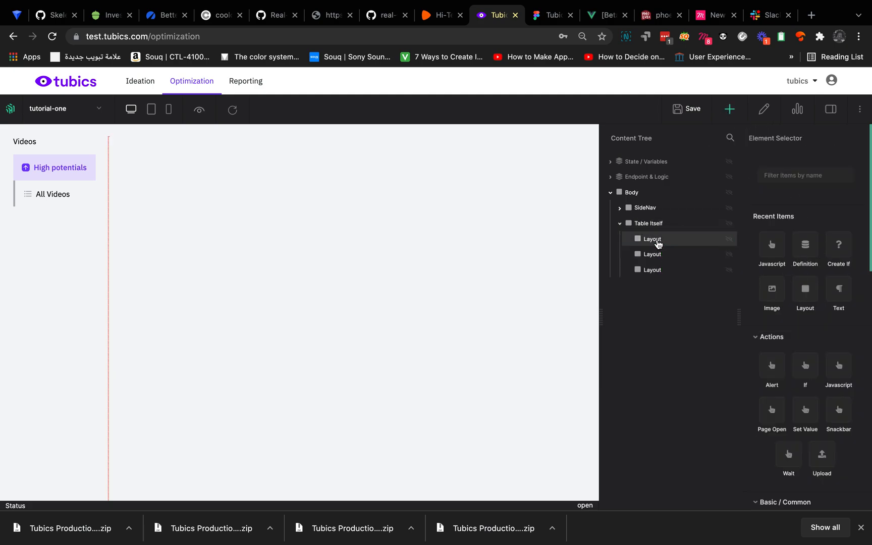
- Rename the first Layout inside Table Itself as Title
left_click(658, 243)
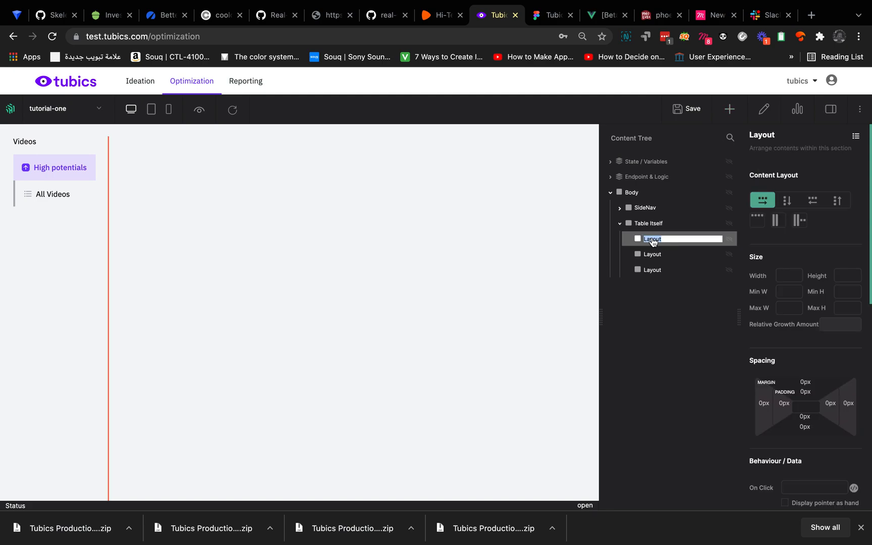
type("Title")
key("Return")
- Check the Table Header and Table Body entries in Notes, and rename the second Layout inside Table Itself as Table in the Tubics editor
left_click(663, 256)
double_click(663, 256)
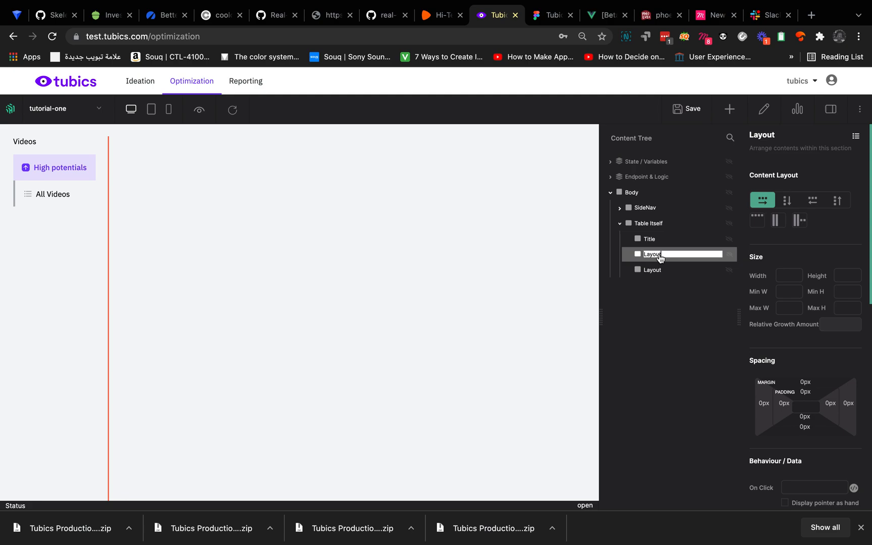
double_click(652, 257)
key("ctrl+Left")
key("ctrl+Right")
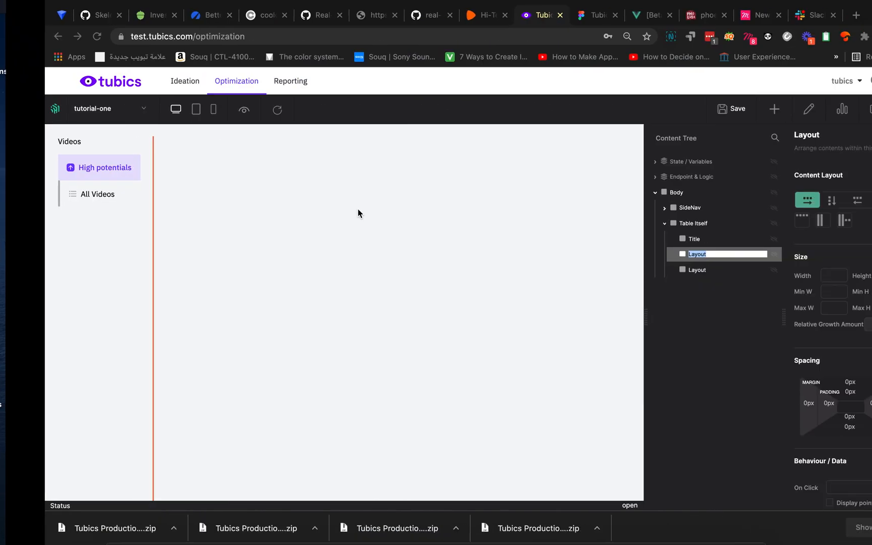
key("ctrl+Right")
double_click(62, 175)
triple_click(62, 175)
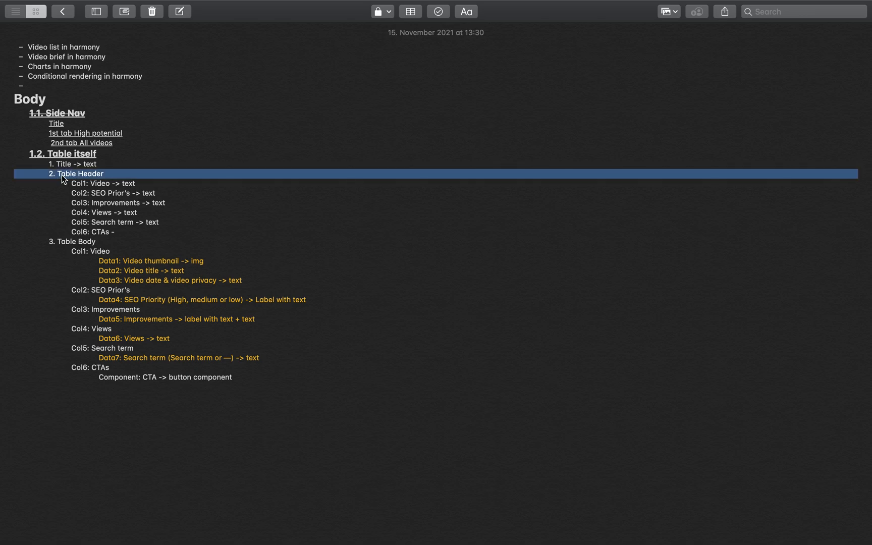
triple_click(74, 241)
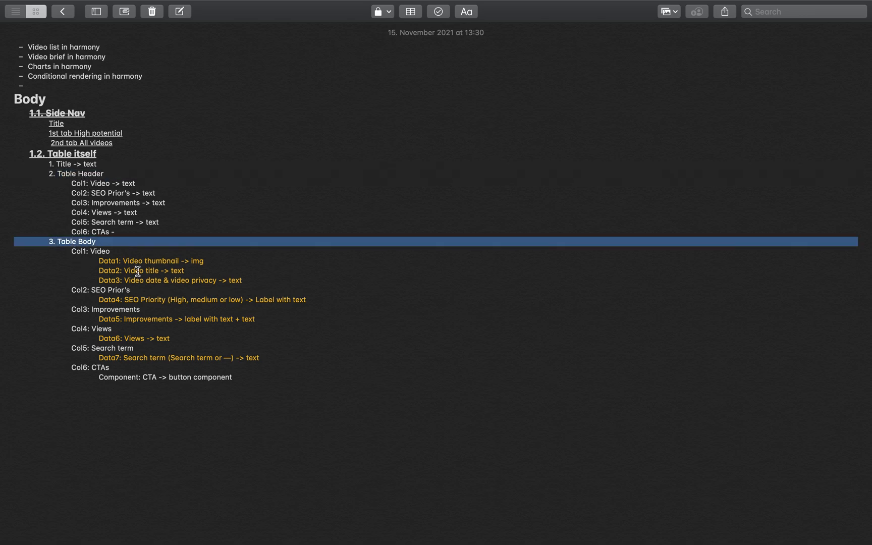
key("ctrl+Left")
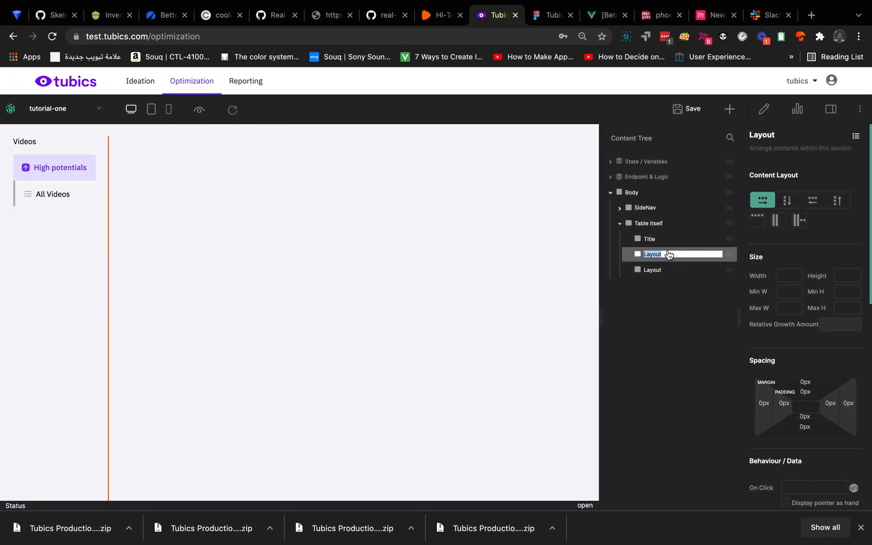
type("Table")
key("Return")
- Delete the remaining unnamed Layout from Table Itself and add two Layout elements inside Table
right_click(658, 270)
left_click(704, 297)
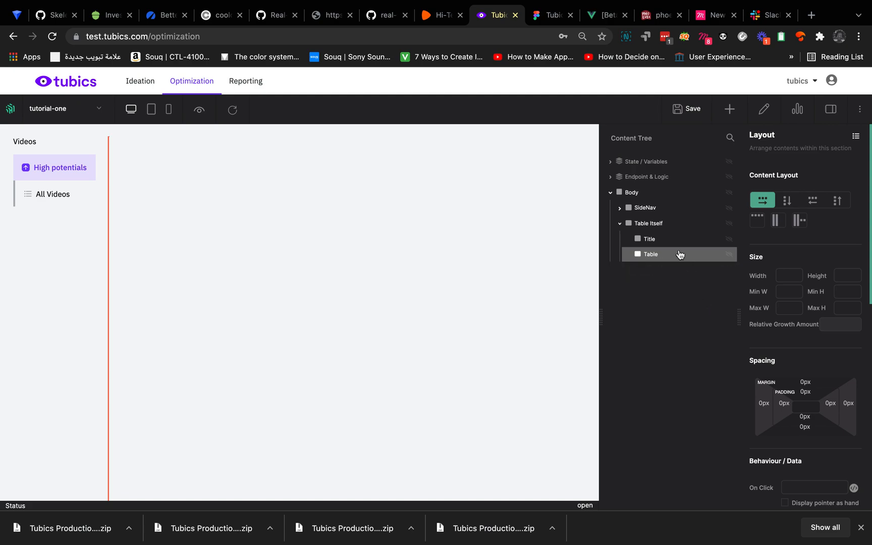
left_click(730, 109)
left_click_drag(806, 290, 695, 254)
left_click(674, 256)
- Rename the two Layout elements inside Table as Header and Body
left_click(668, 276)
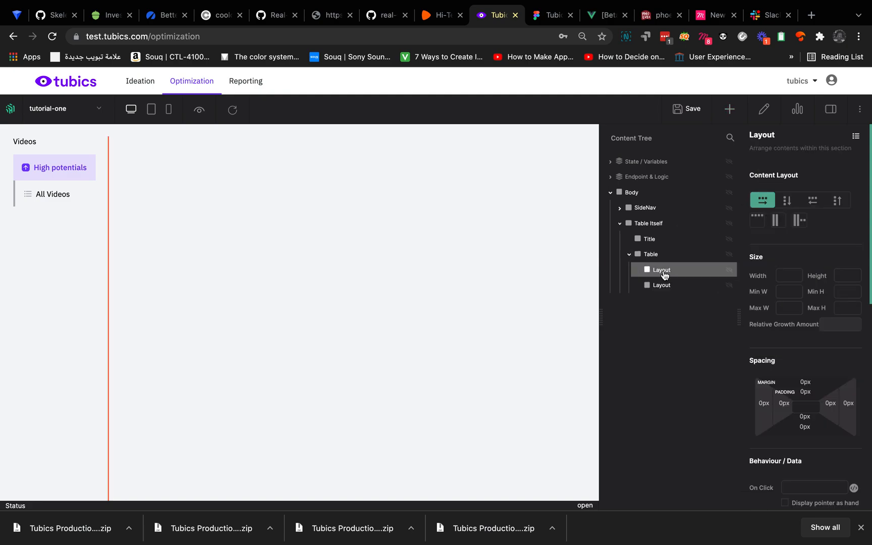
double_click(664, 275)
type("Hea")
double_click(664, 285)
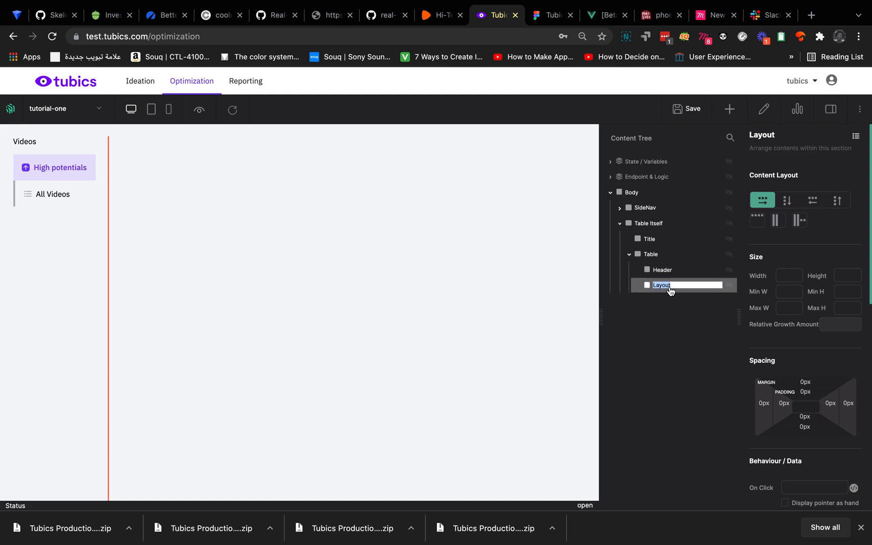
type("Body")
left_click(669, 270)
left_click(662, 255)
- Add a Text element inside Title and expand Title's contents
left_click(657, 239)
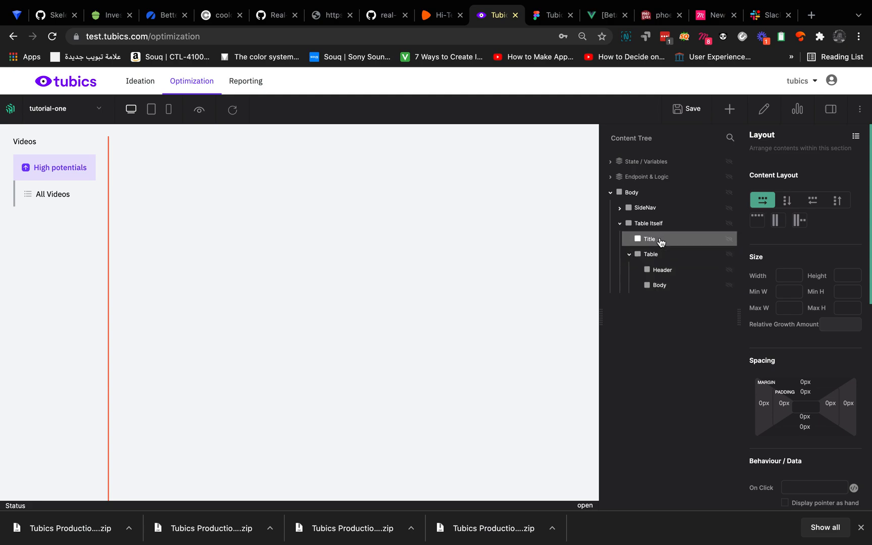
left_click(730, 109)
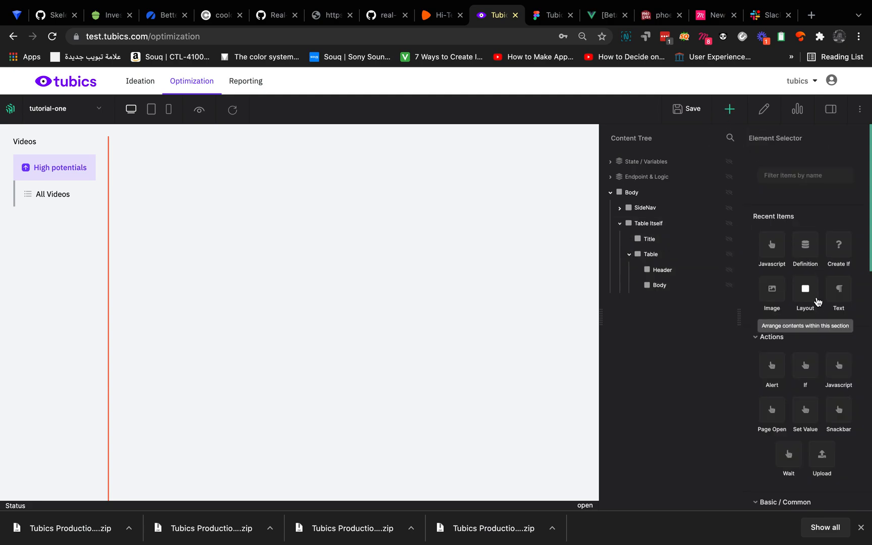
left_click_drag(839, 289, 675, 242)
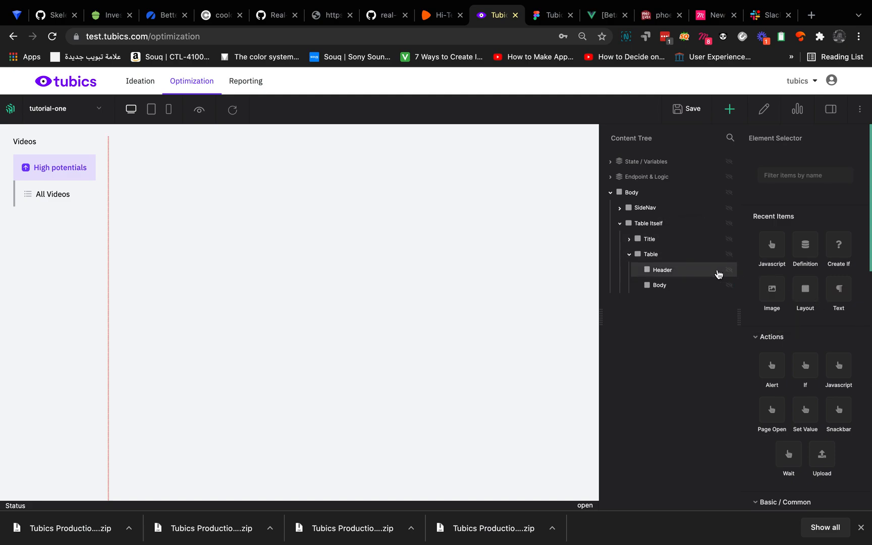
left_click(677, 239)
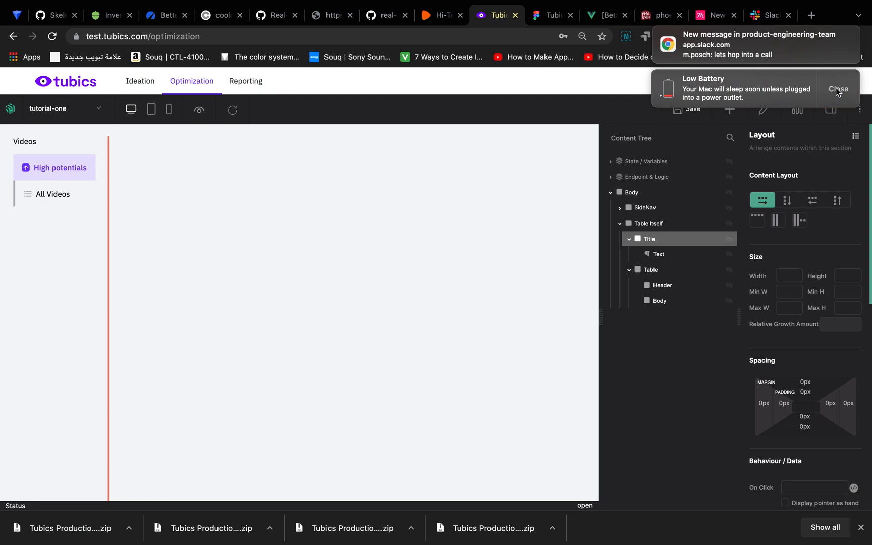
- Dismiss the low battery notification and set the text inside Title to "High potential list"
left_click(836, 90)
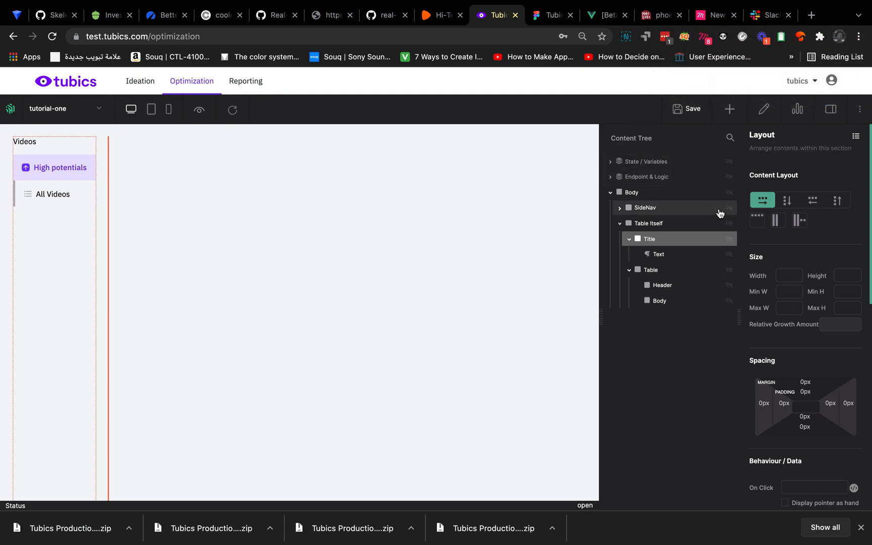
left_click(685, 255)
left_click(752, 201)
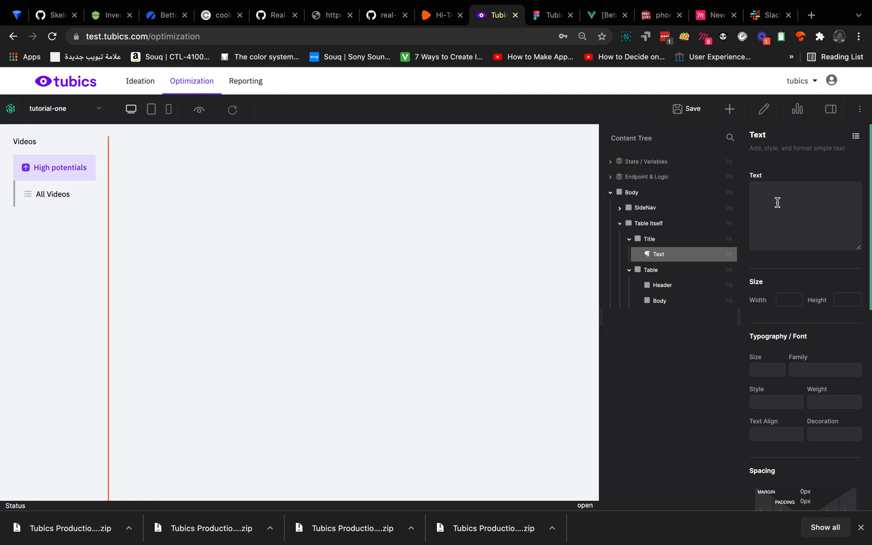
type("High p")
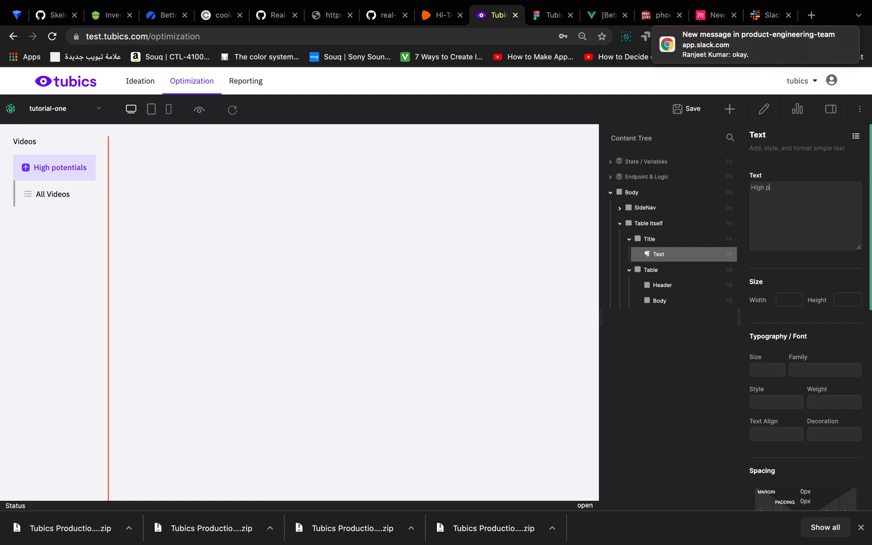
type("otential list")
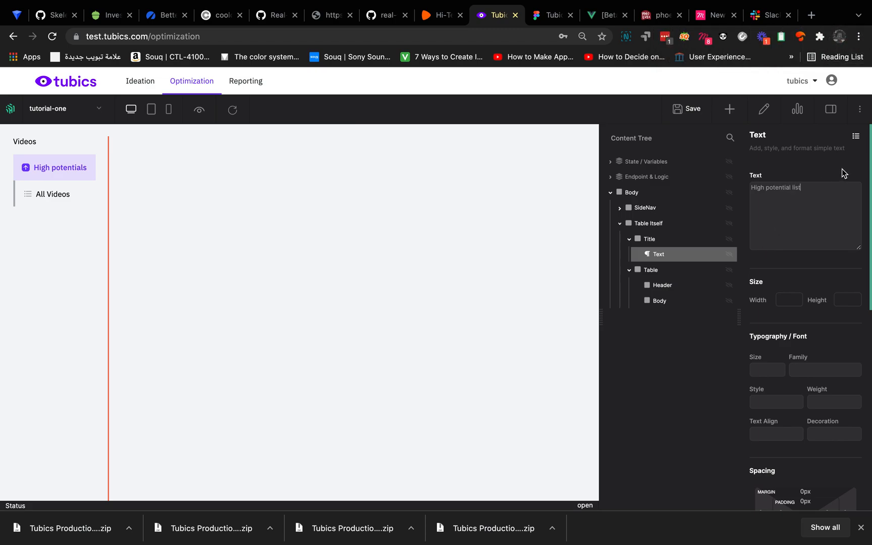
key("ctrl+Left")
key("ctrl+Right")
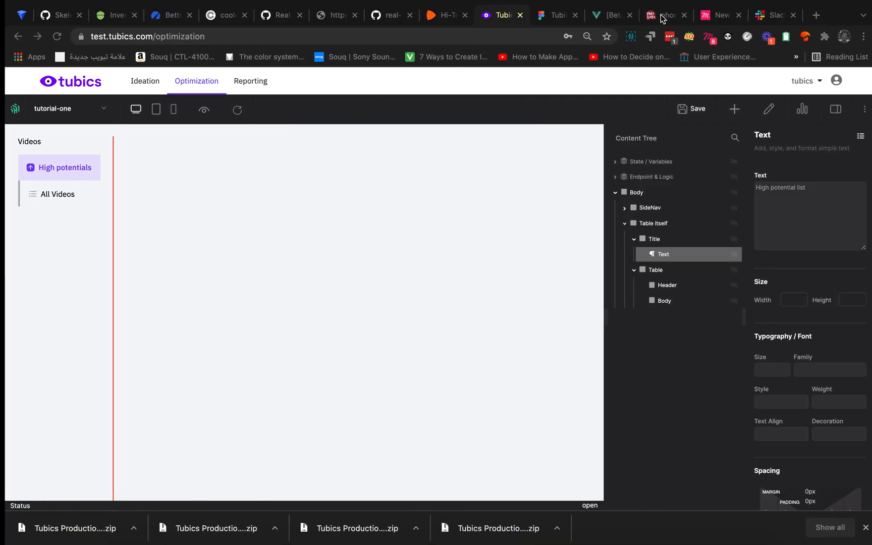
- Copy the heading wording from the Figma design and set Title's text element in Tubics to "High potential videos -"
left_click(563, 17)
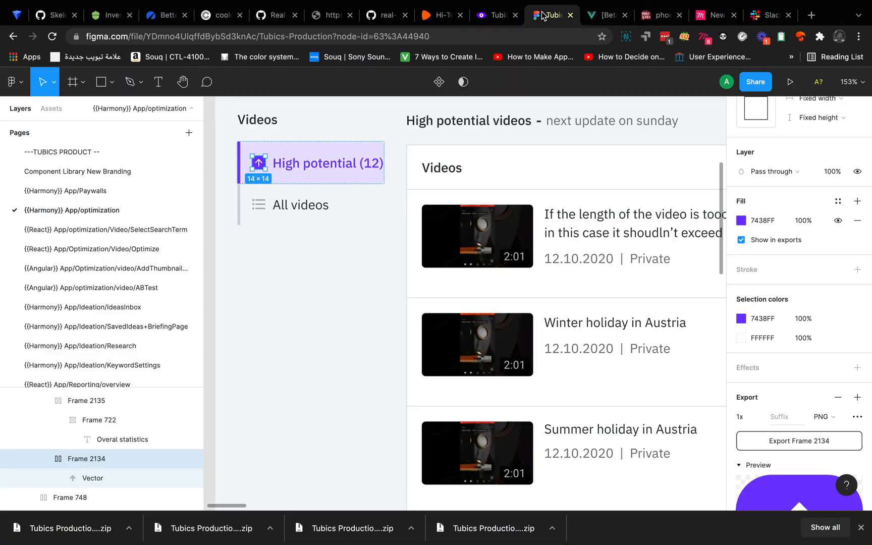
double_click(469, 117)
key("super+c")
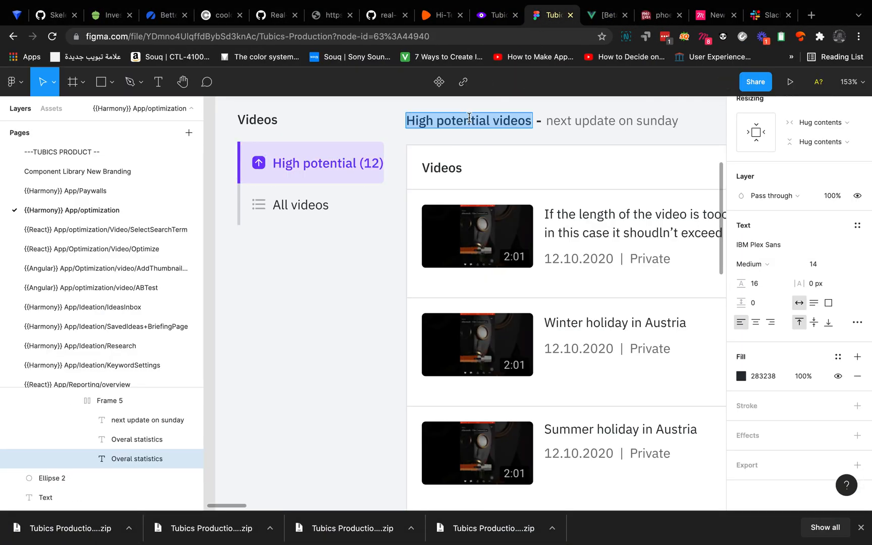
left_click(497, 15)
left_click(799, 191)
triple_click(799, 195)
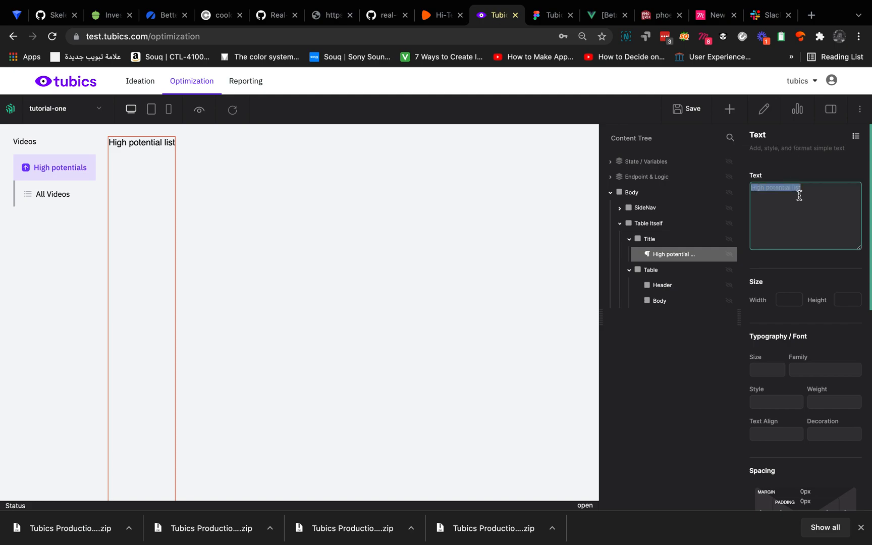
key("super+v")
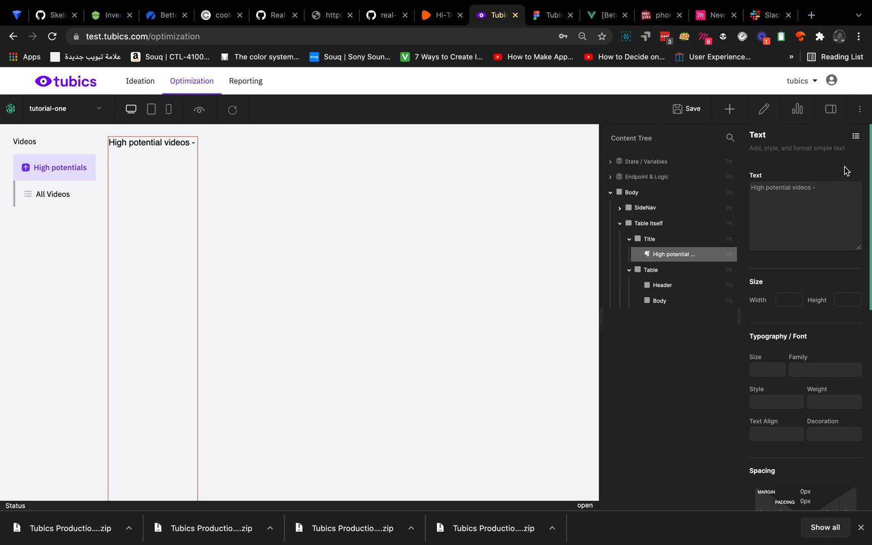
- Select the "next update on sunday" text in the Figma heading and return to the Tubics editor
left_click(551, 15)
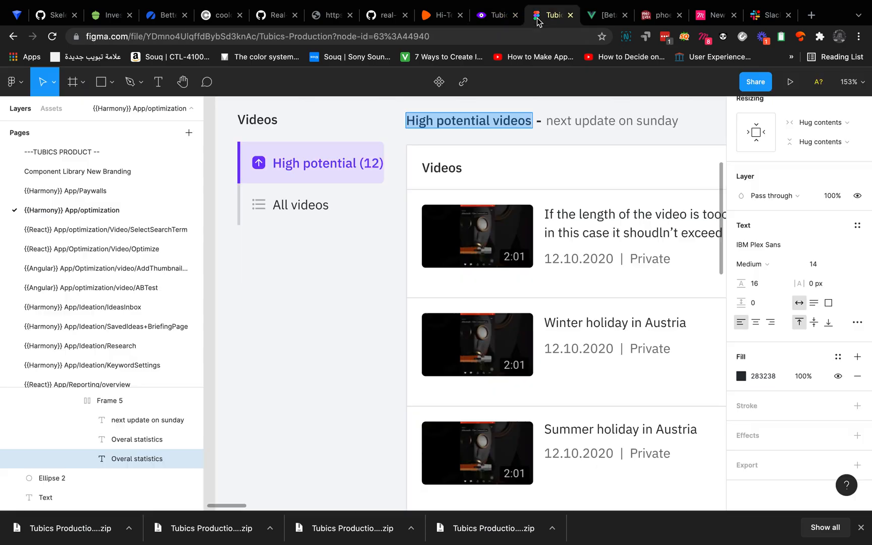
left_click(589, 129)
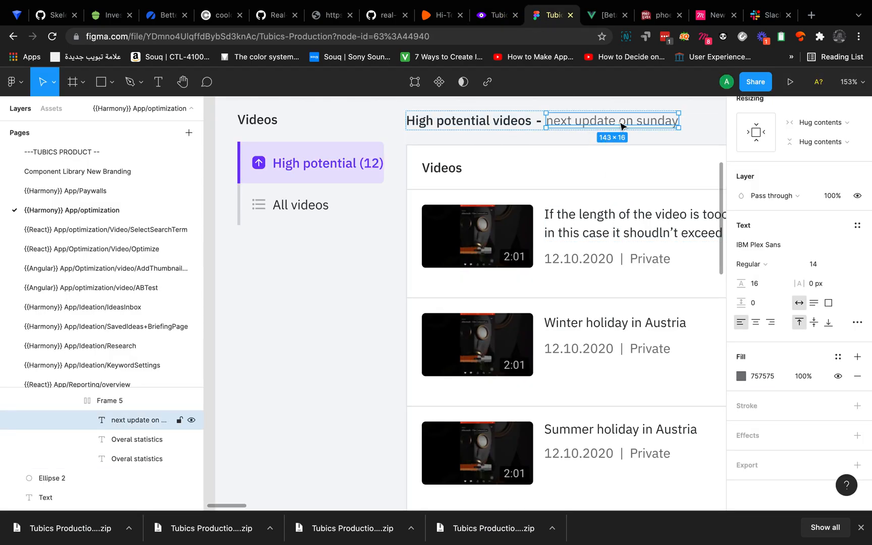
double_click(619, 121)
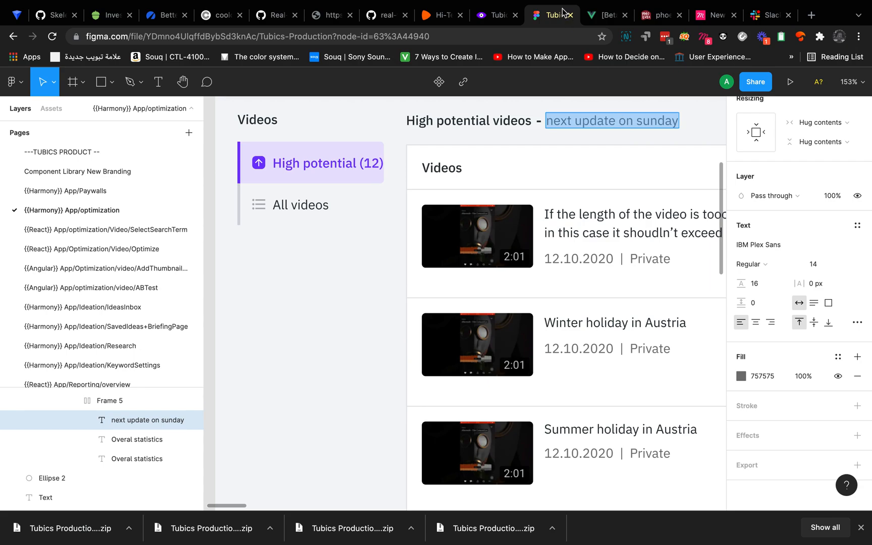
left_click(498, 18)
right_click(685, 260)
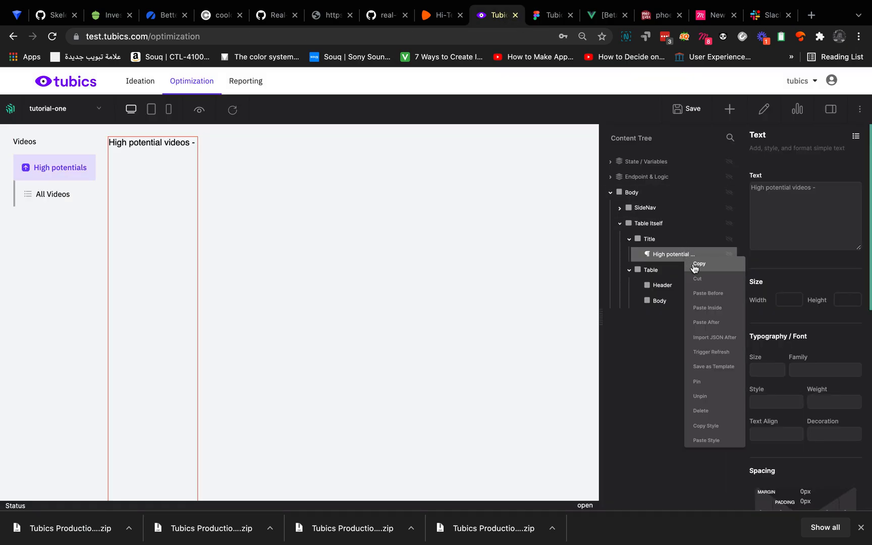
left_click(716, 322)
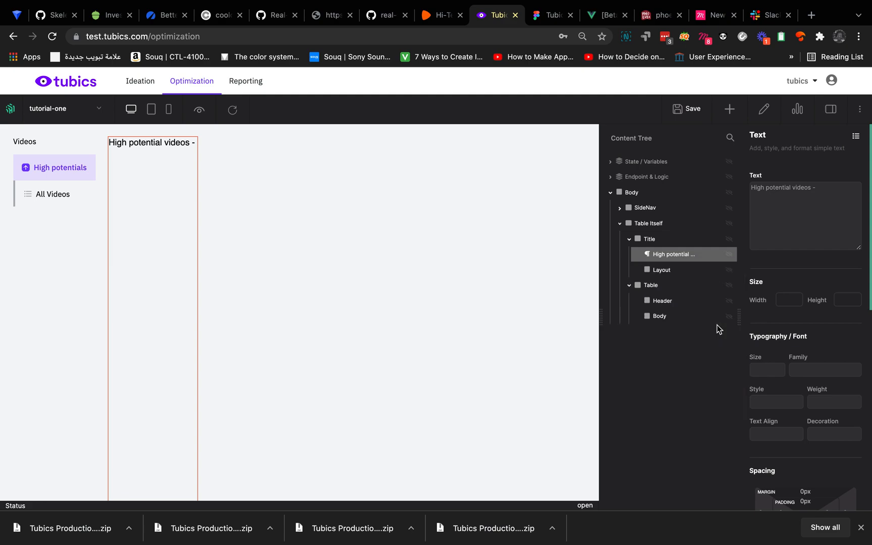
right_click(674, 273)
left_click(692, 292)
- Duplicate the "High potential videos -" text element inside Title and clear the copy's text
right_click(676, 259)
left_click(685, 272)
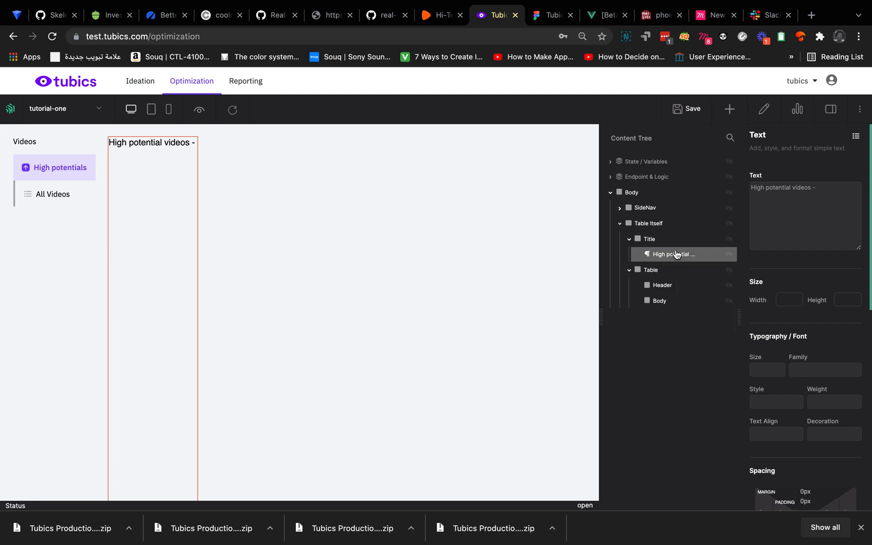
right_click(676, 254)
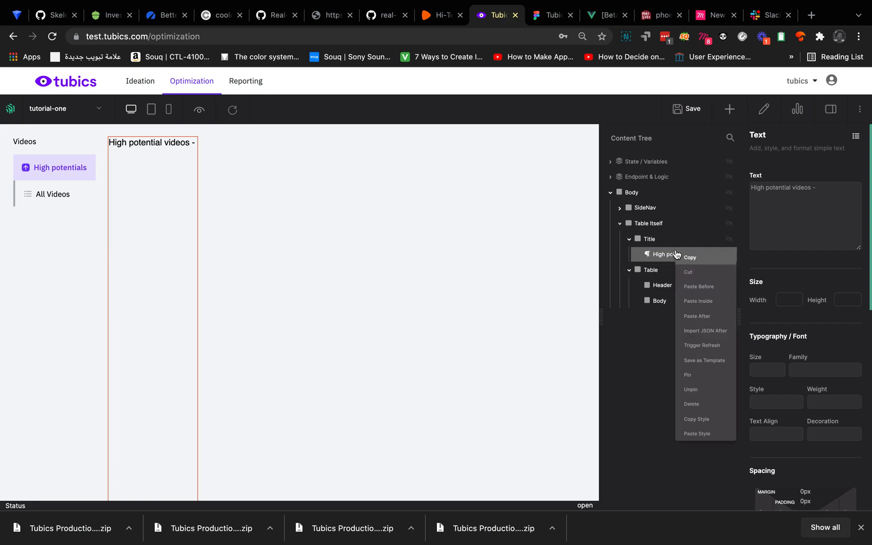
left_click(709, 317)
left_click(679, 269)
key("ctrl+a")
key("BackSpace")
- Copy "next update on sunday" from Figma and paste it as the text of Title's second text element in Tubics
left_click(547, 15)
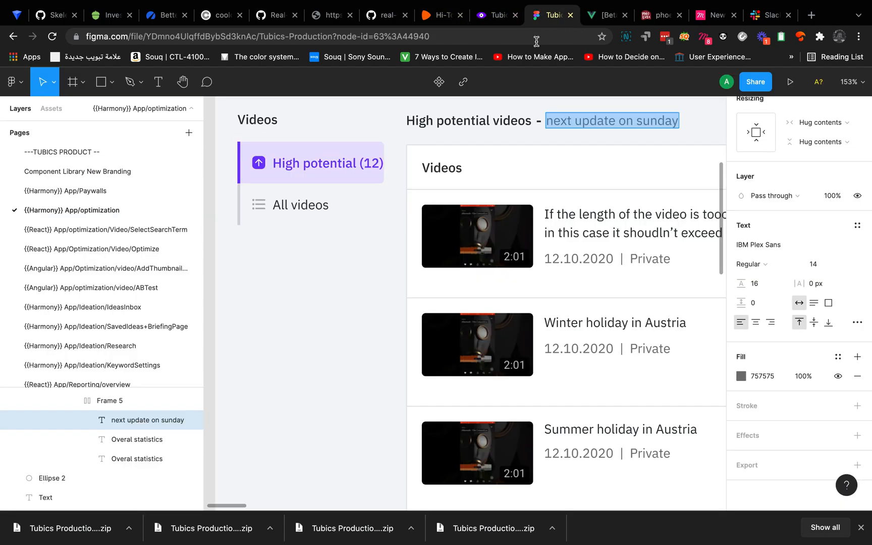
key("ctrl+c")
left_click(497, 15)
left_click(782, 197)
key("ctrl+v")
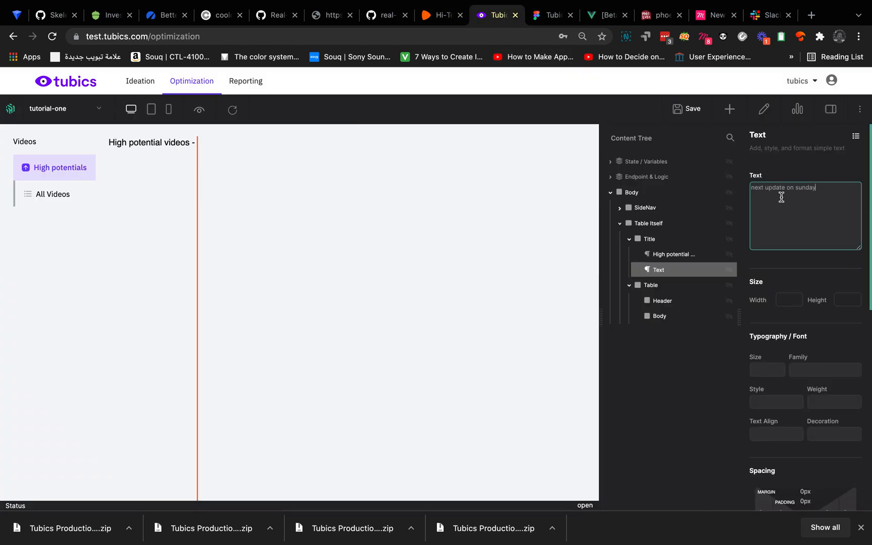
left_click(836, 170)
- Check the heading frame's size in Figma and set Title's height to 20px in the Tubics editor
left_click(659, 239)
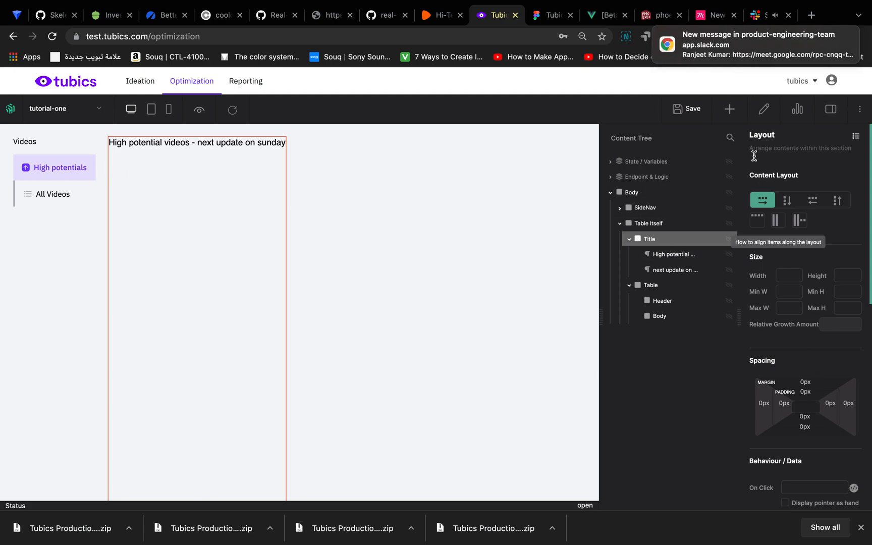
left_click(843, 35)
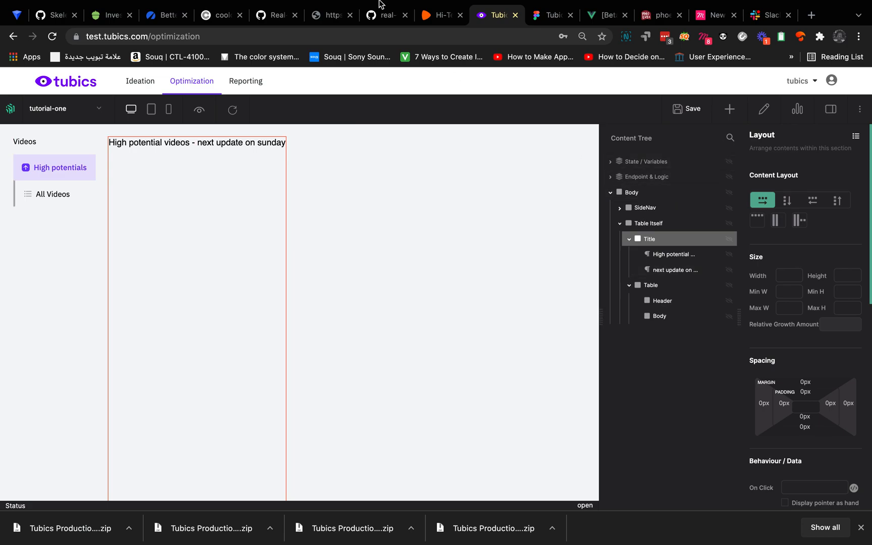
left_click(546, 18)
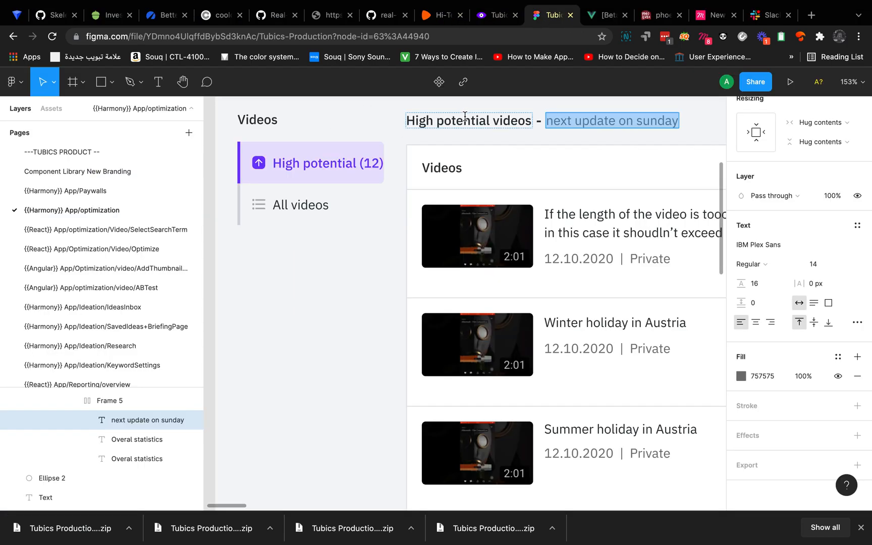
left_click(497, 129)
left_click(503, 131)
double_click(506, 130)
double_click(505, 128)
double_click(504, 129)
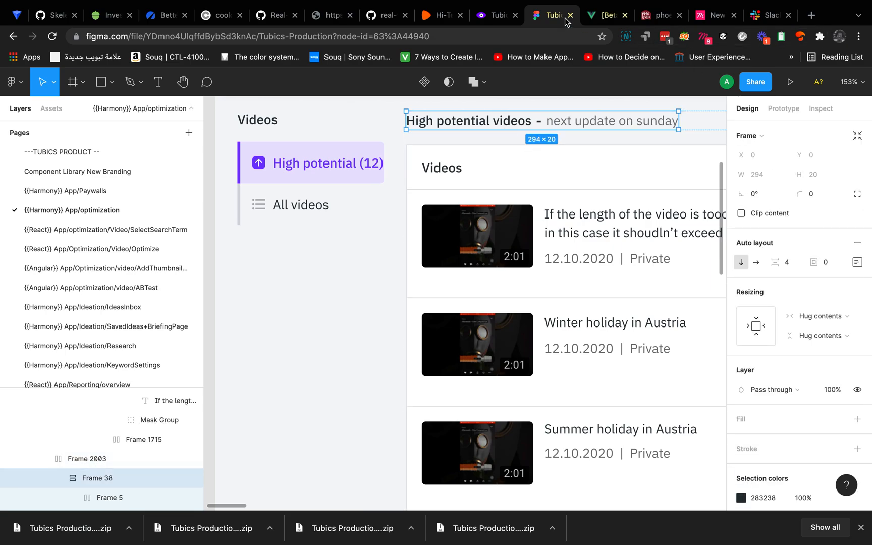
left_click(496, 16)
left_click(846, 274)
key("Return")
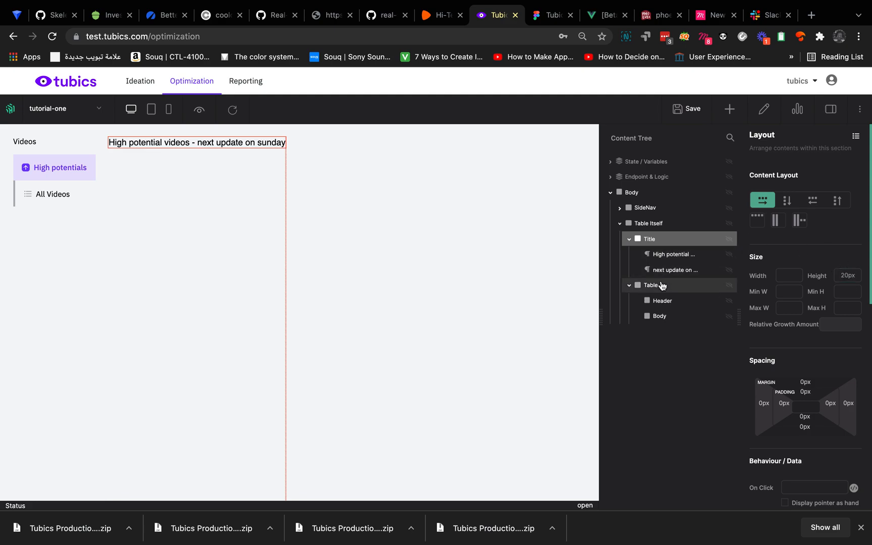
- Set Table Itself to lay out its children vertically
left_click(650, 224)
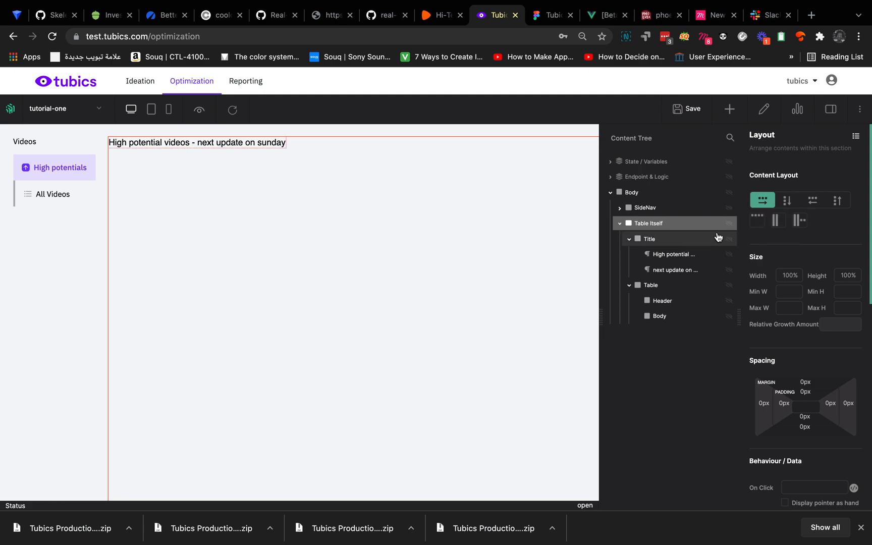
left_click(788, 203)
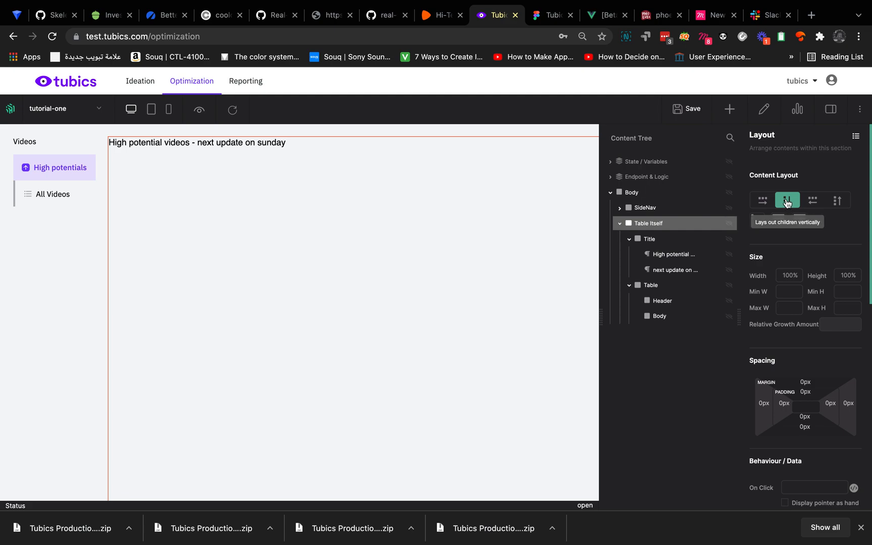
left_click(677, 243)
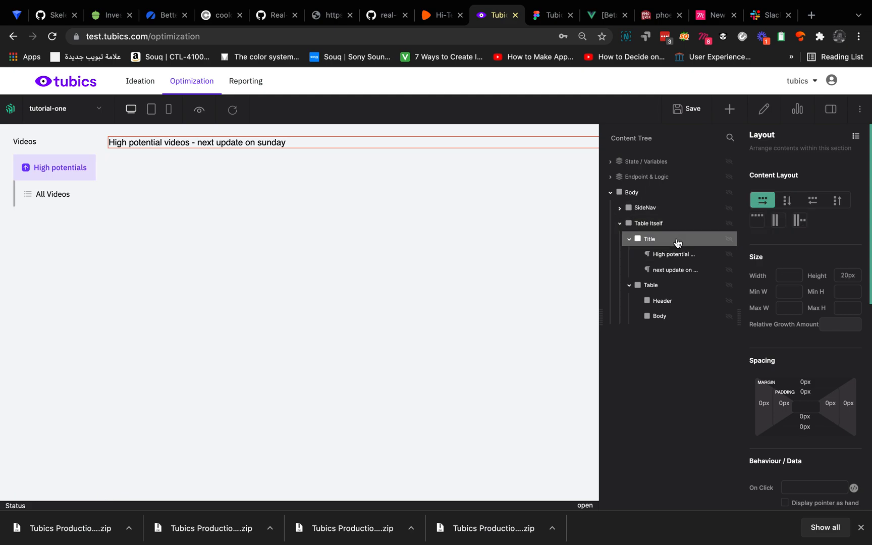
- Set Table's height to 100% and Title's bottom margin to 16px
left_click(652, 286)
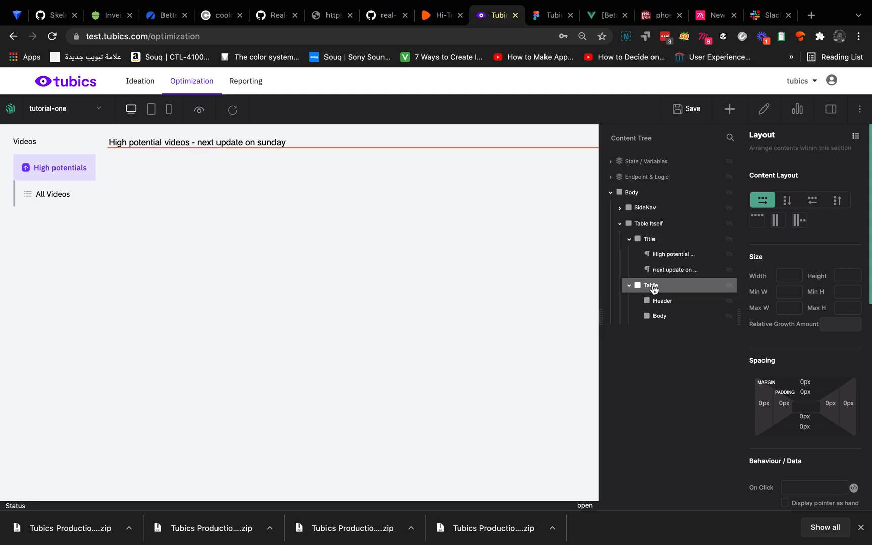
left_click(790, 274)
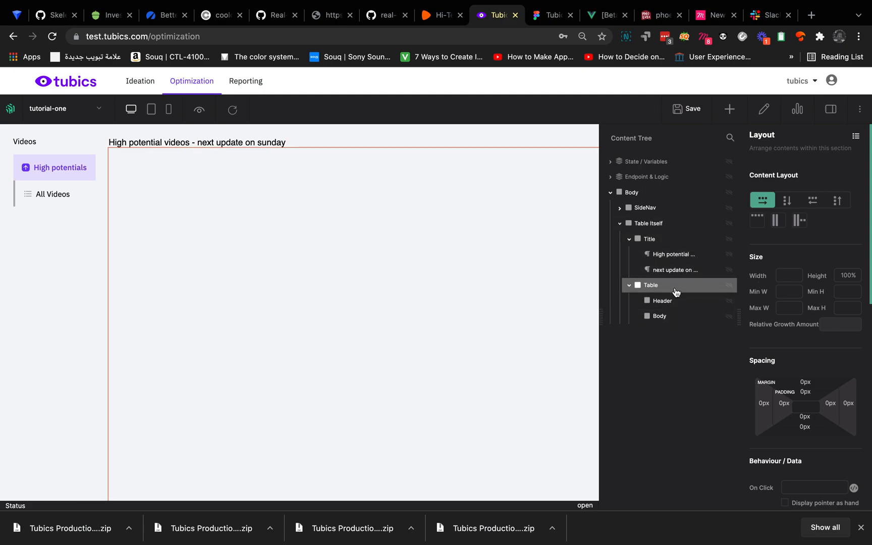
left_click(672, 242)
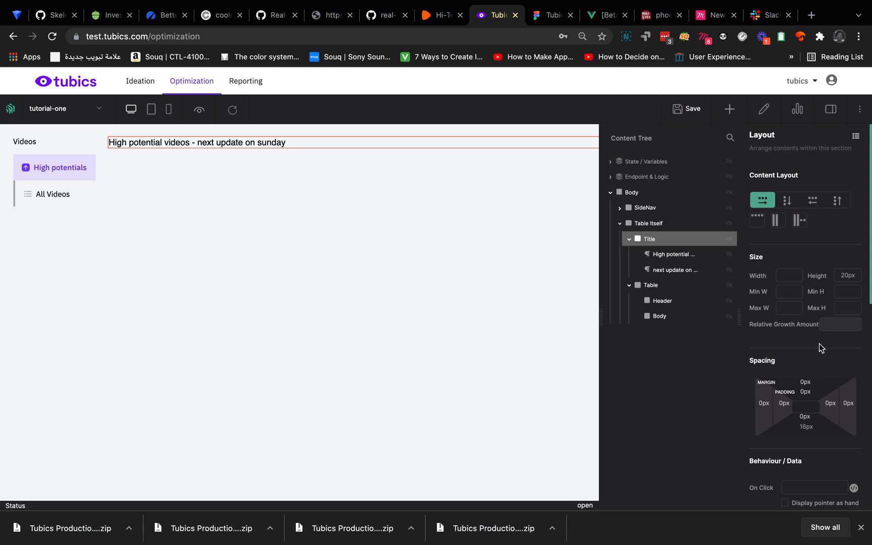
- Copy the fill colour 757575 of "next update on sunday" from Figma and set it as the matching Tubics text element's text colour
left_click(674, 270)
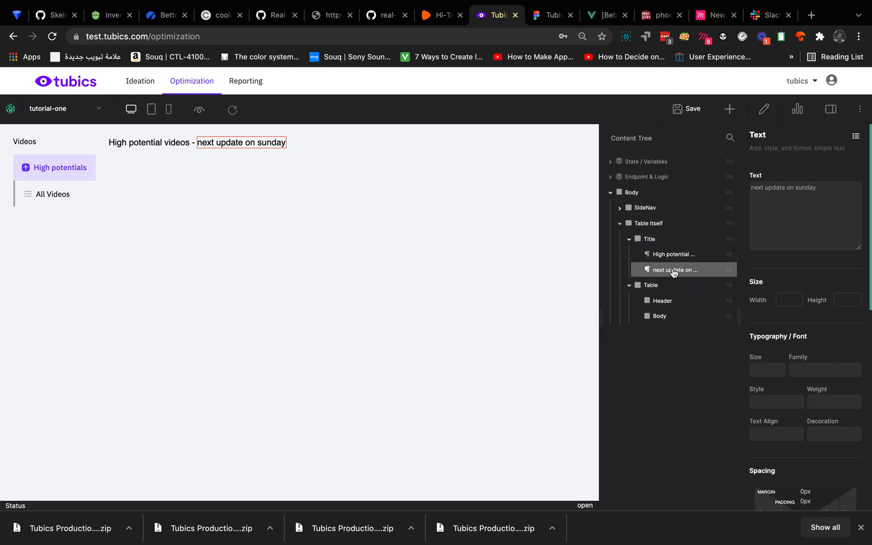
scroll(832, 421, "down", 1)
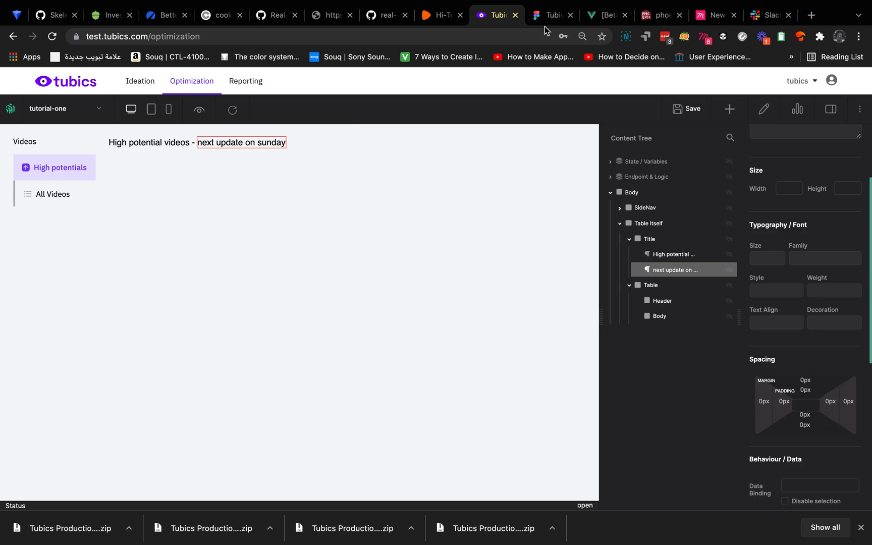
left_click(552, 15)
double_click(565, 126)
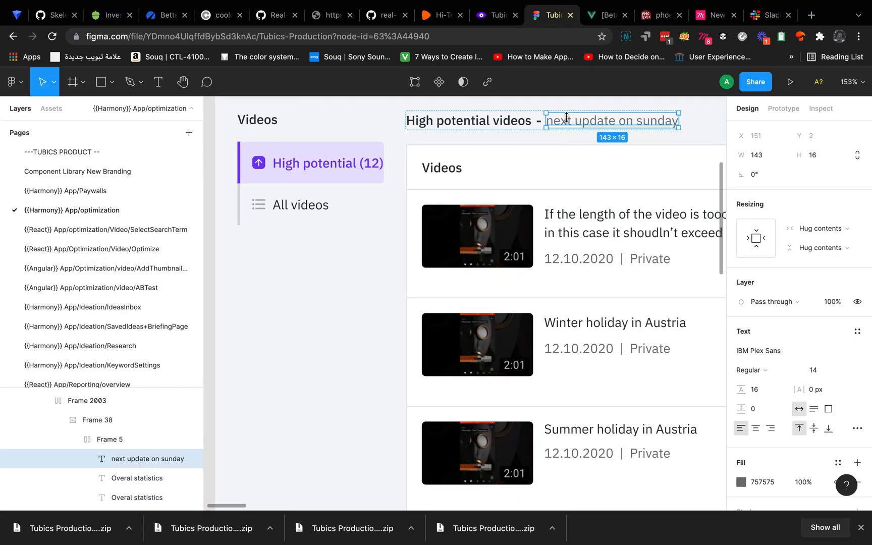
left_click(764, 485)
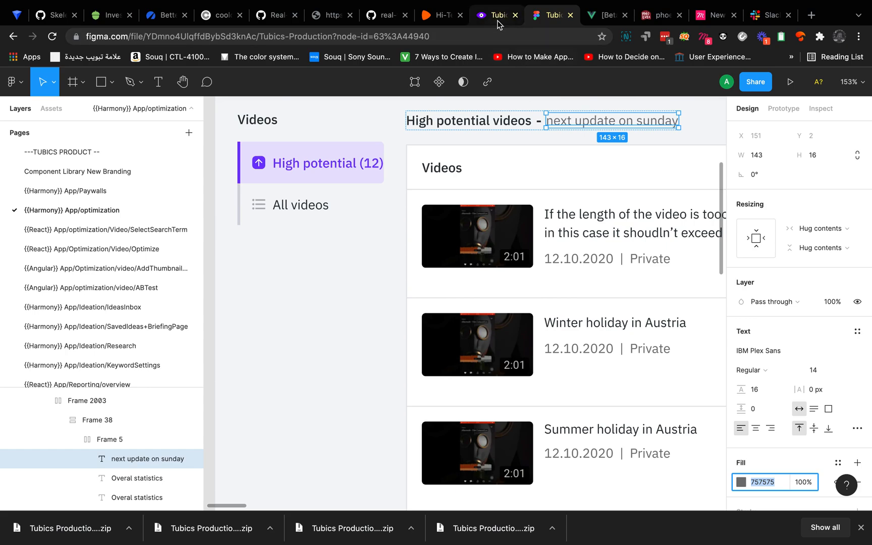
left_click(497, 15)
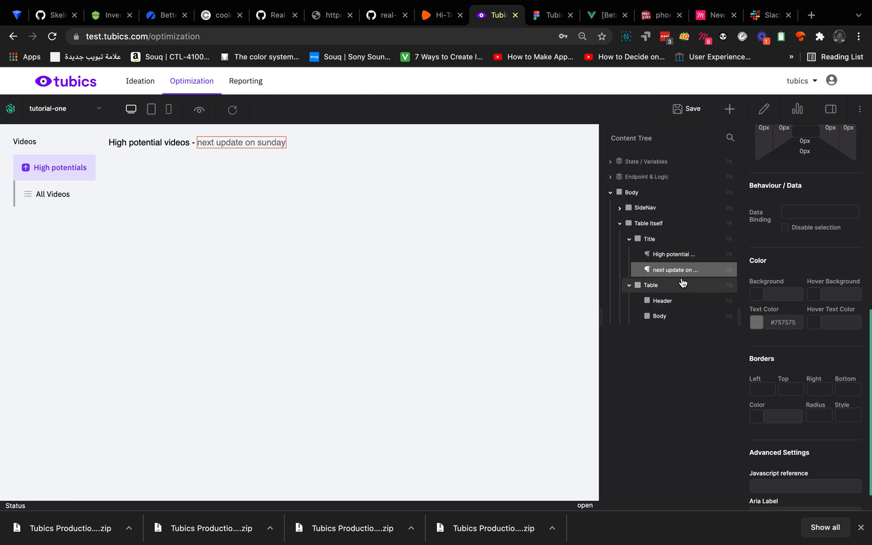
left_click(650, 239)
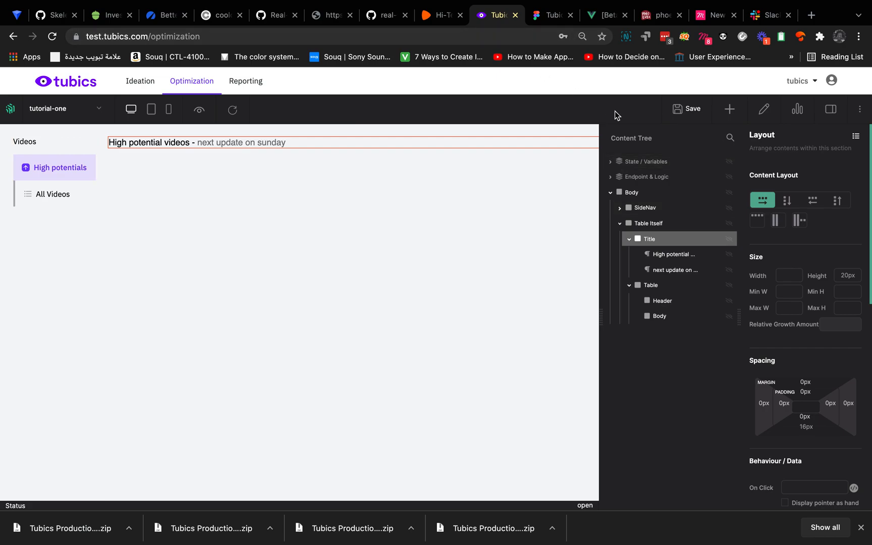
- Switch to the planning note, underline the "1. Title -> text" line as finished, and return to the Tubics editor
key("ctrl+Right")
left_click_drag(98, 164, 27, 164)
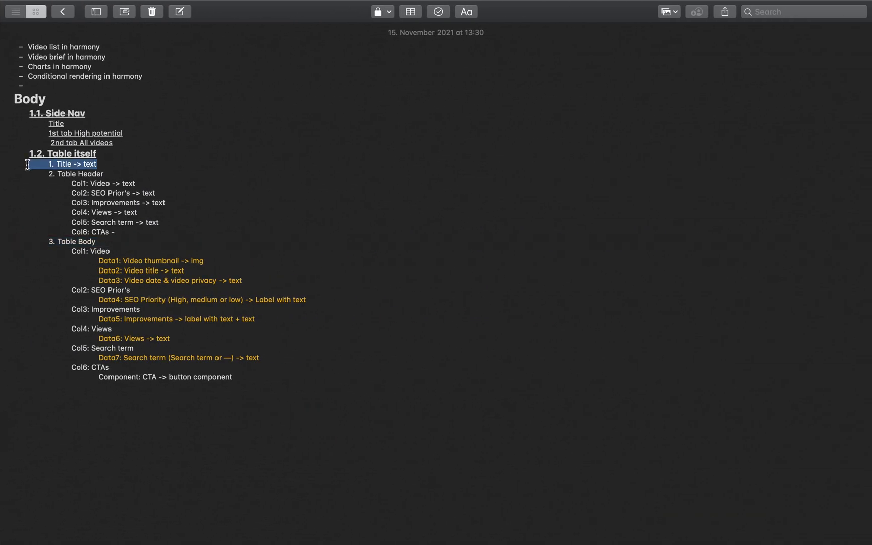
left_click(112, 171)
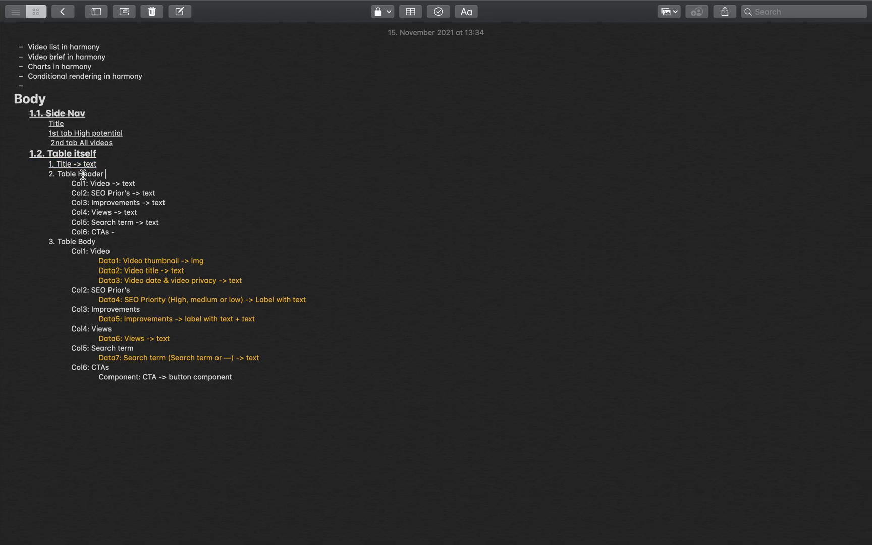
key("ctrl+Right")
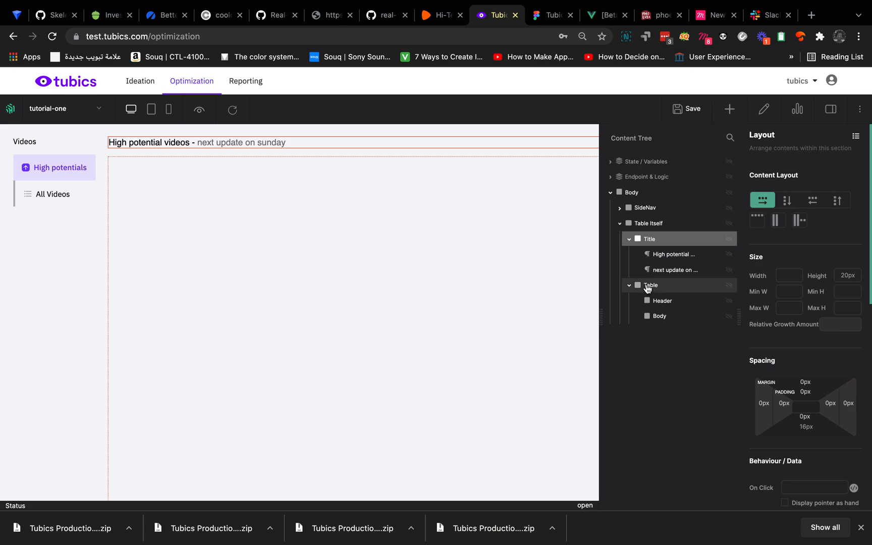
- Examine Table and its Body in the content tree, and review the Table Header columns Col1 to Col6 in the planning note
left_click(675, 287)
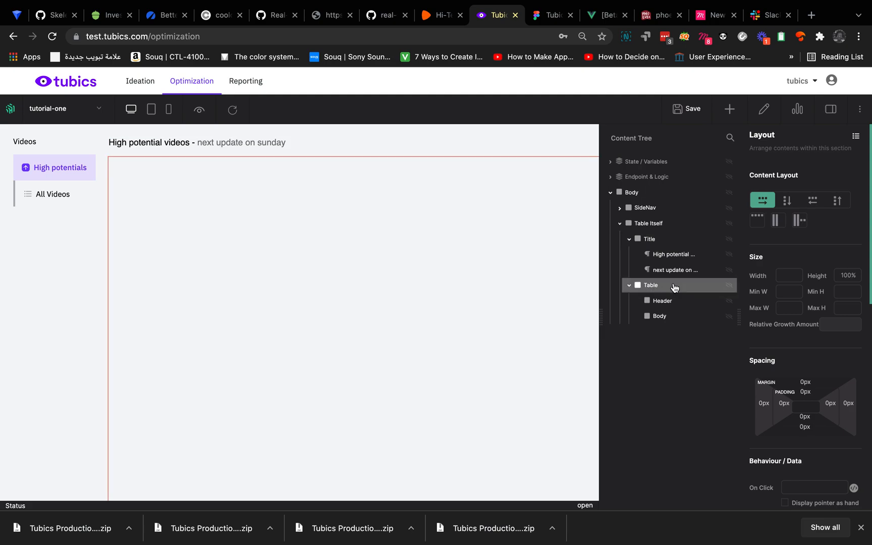
left_click(672, 316)
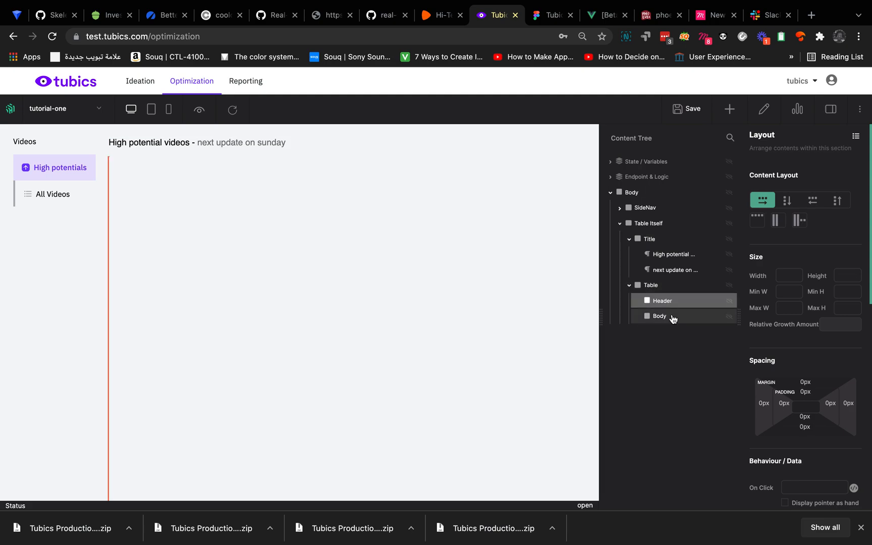
key("ctrl+Right")
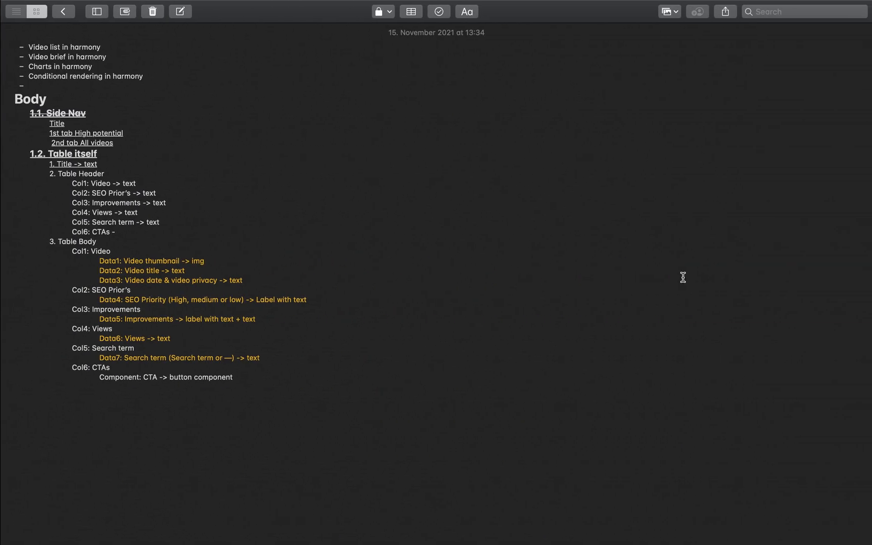
left_click_drag(122, 231, 67, 183)
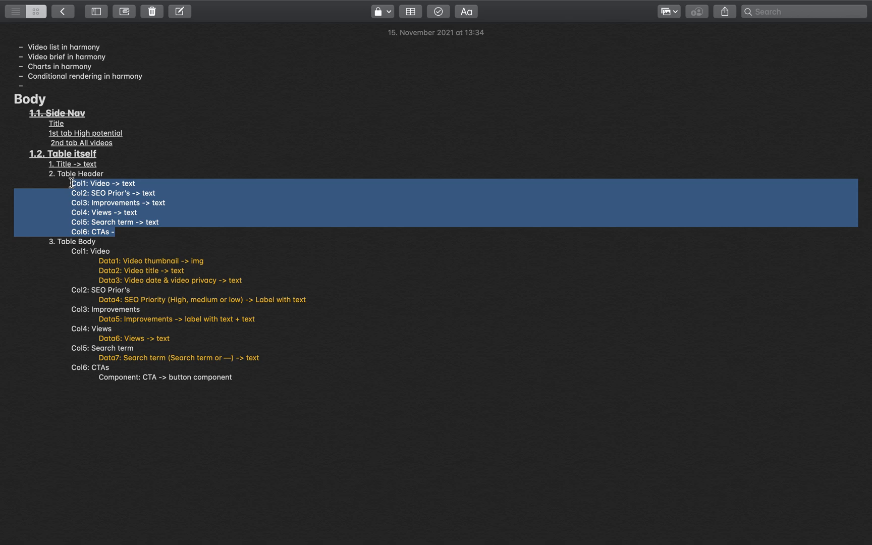
left_click(115, 206)
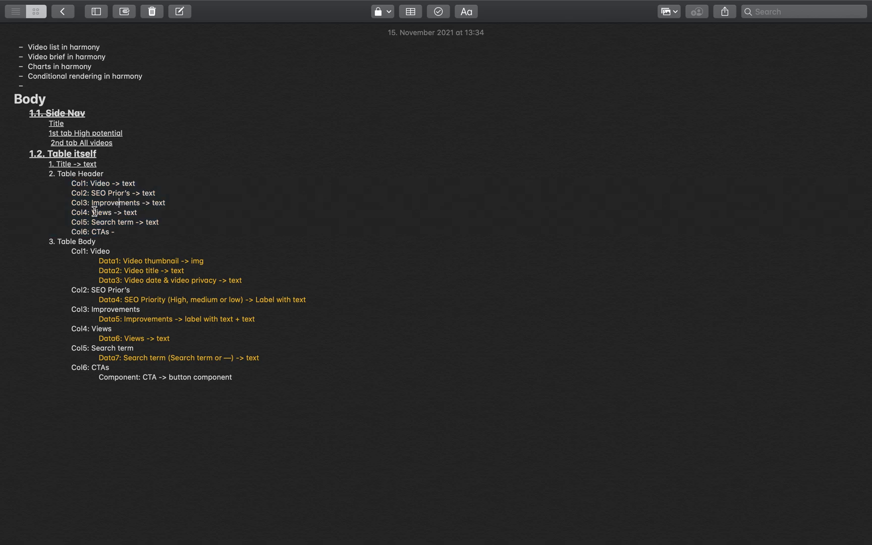
double_click(108, 182)
left_click(107, 194)
double_click(111, 203)
double_click(103, 212)
double_click(102, 222)
double_click(99, 241)
double_click(100, 223)
left_click_drag(116, 233, 84, 200)
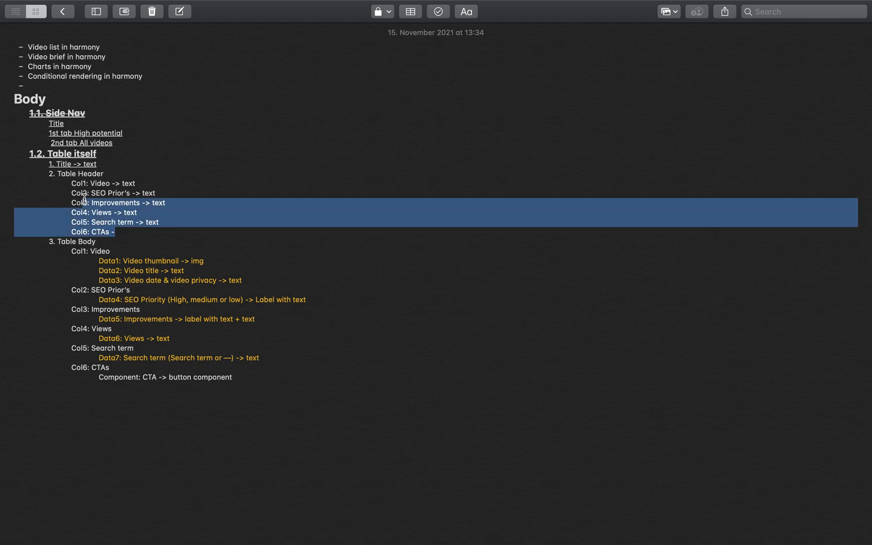
key("ctrl+Left")
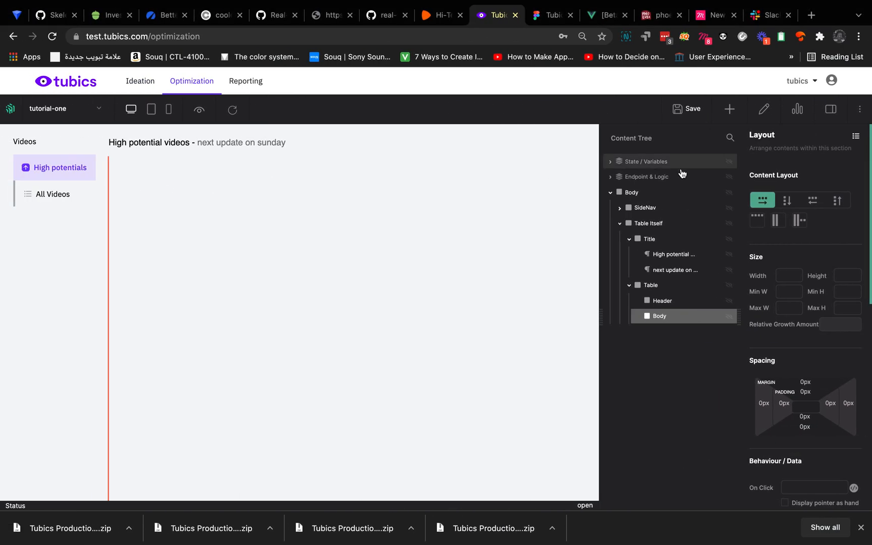
- Add a Layout element inside the table's Header
left_click(665, 301)
left_click(730, 109)
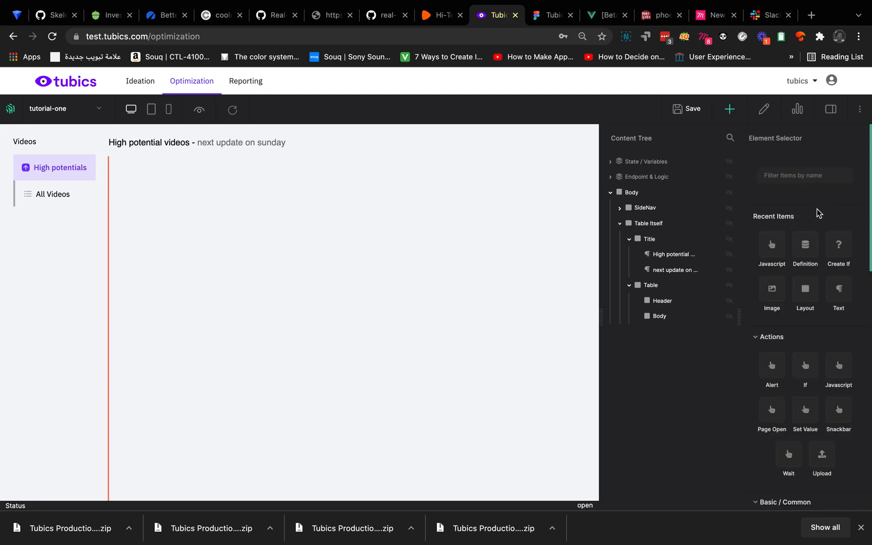
left_click_drag(805, 292, 698, 307)
left_click(696, 305)
- Copy Header's Layout element and paste it five times as siblings within Header, making six column layouts
right_click(688, 321)
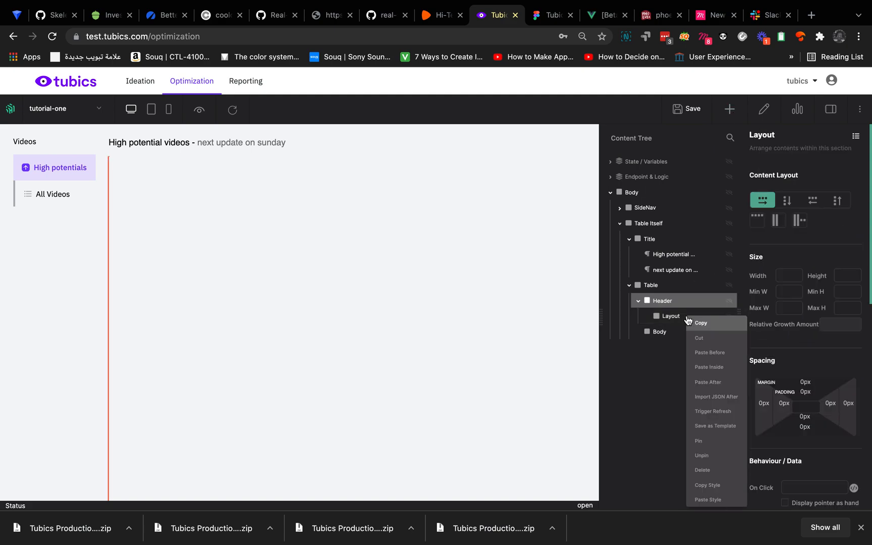
left_click(706, 325)
right_click(679, 321)
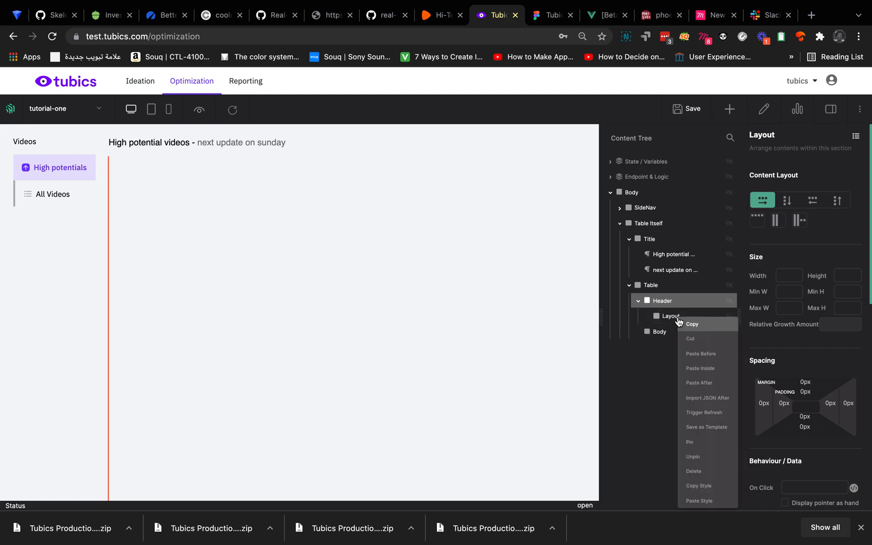
left_click(709, 373)
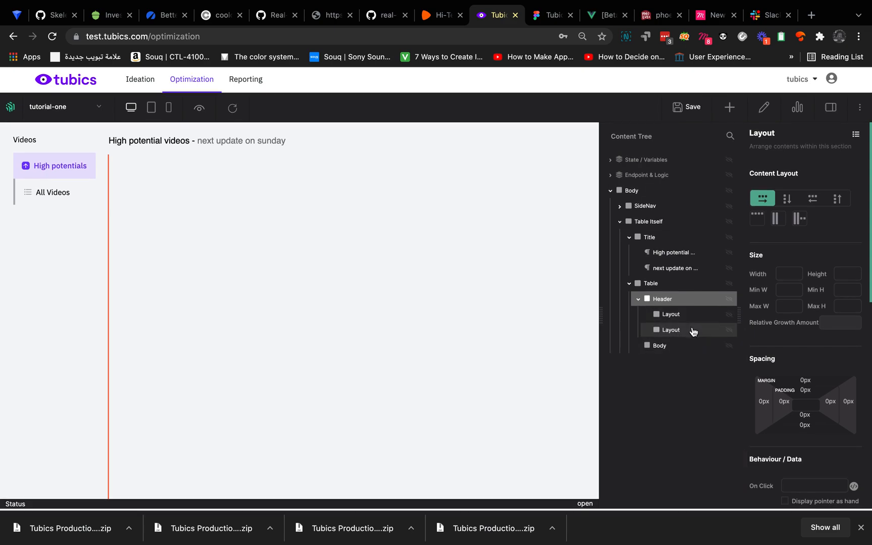
right_click(695, 333)
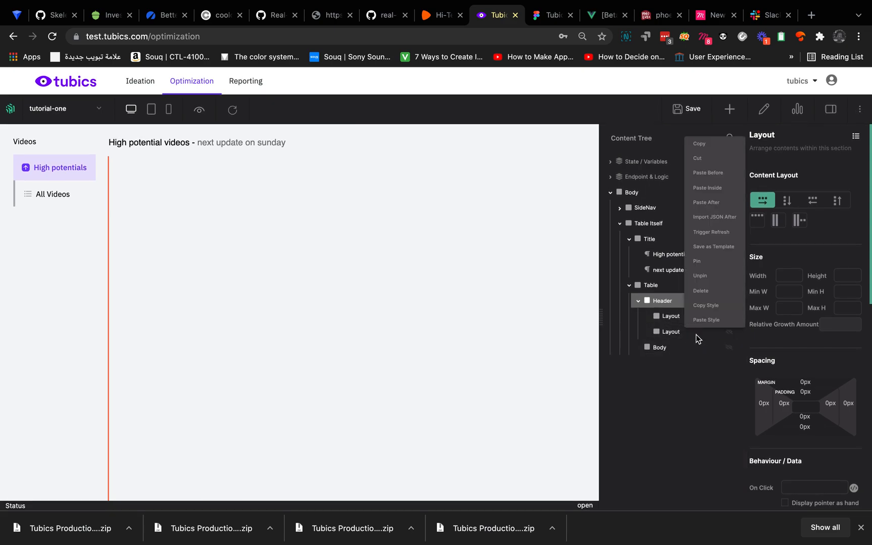
left_click(708, 197)
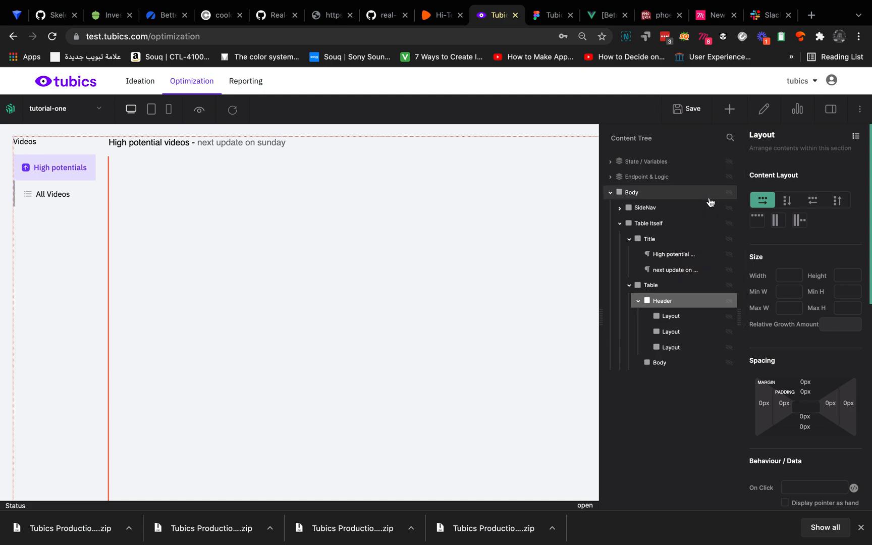
right_click(689, 316)
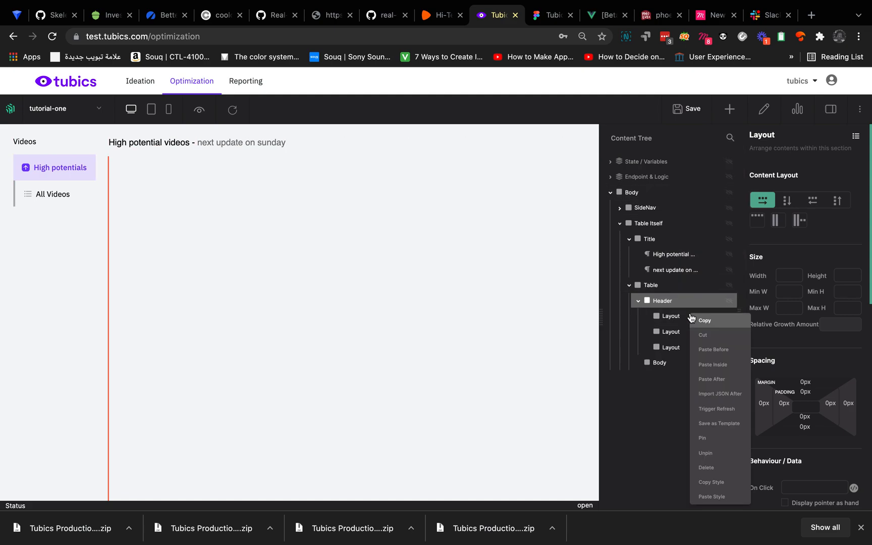
left_click(722, 380)
right_click(691, 356)
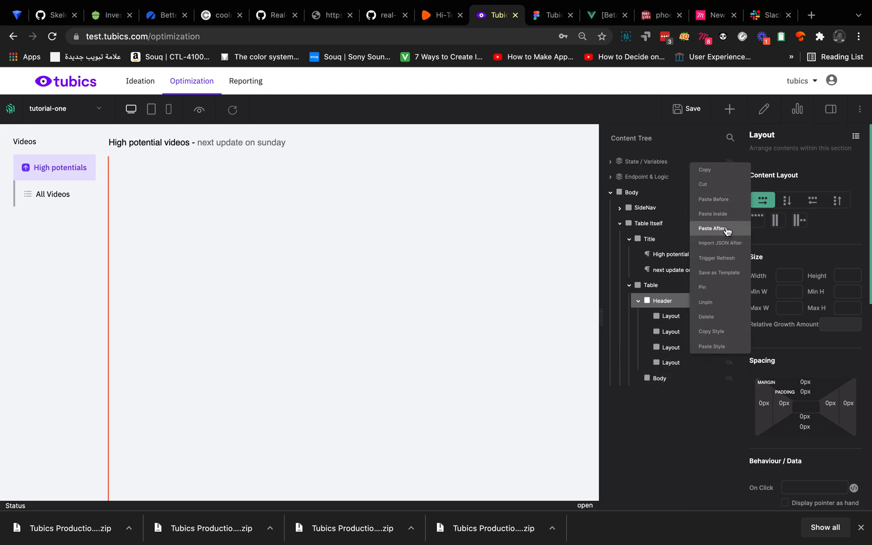
left_click(725, 228)
right_click(691, 348)
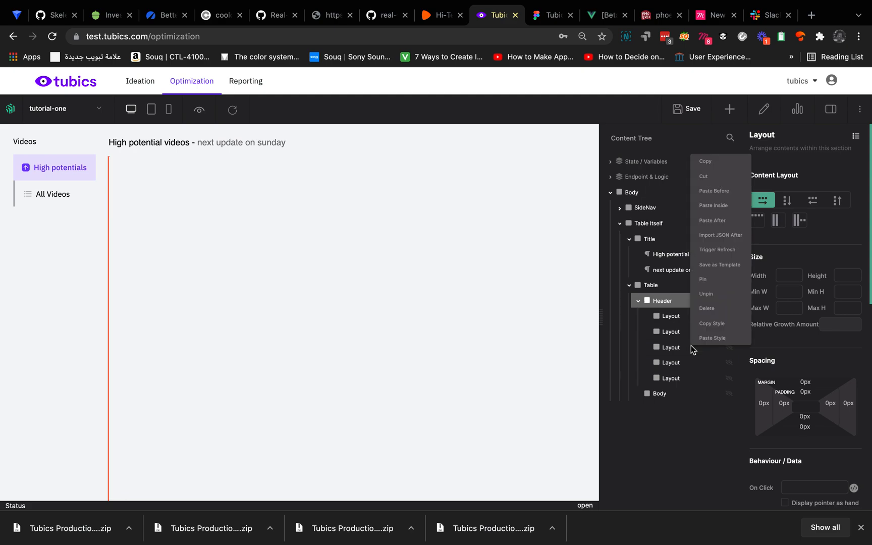
left_click(723, 226)
- Rename Header's first layout as Video and its second layout as SEO Priority, following the planning note
left_click(679, 323)
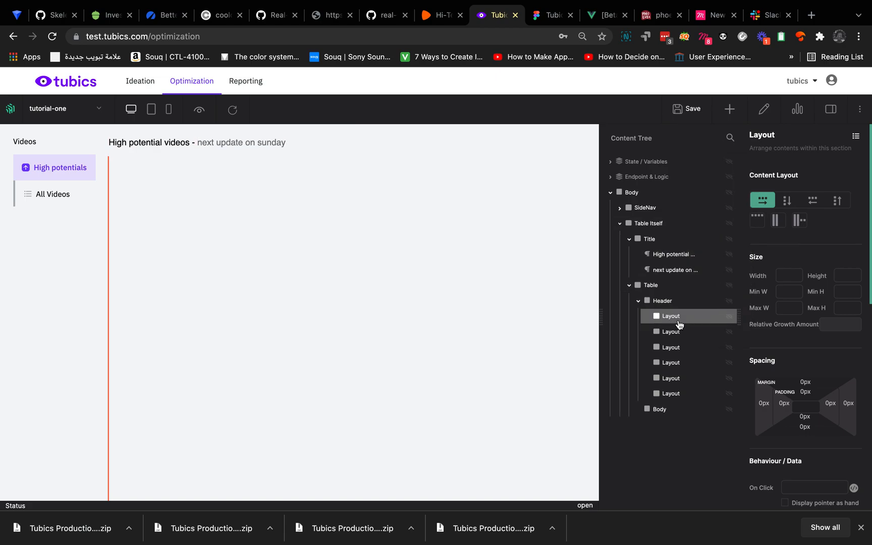
double_click(675, 320)
key("ctrl+Right")
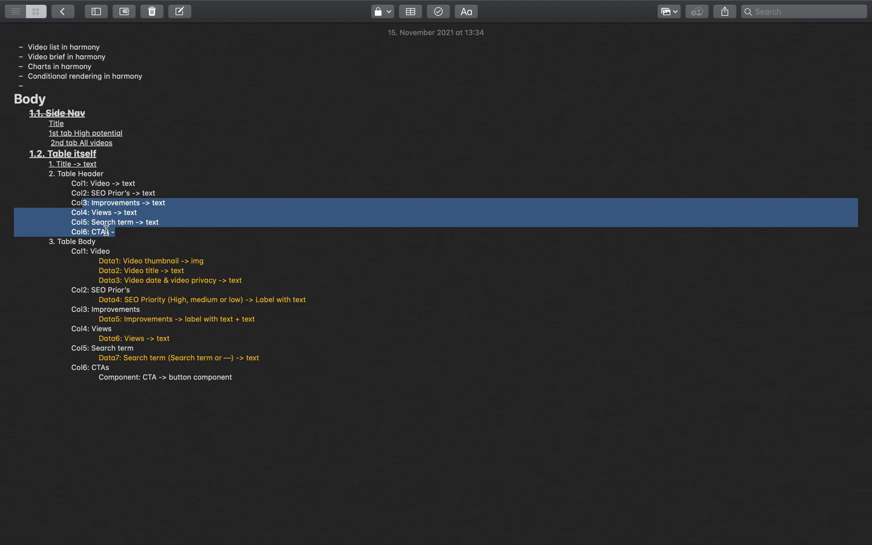
key("ctrl+Left")
type("Vid")
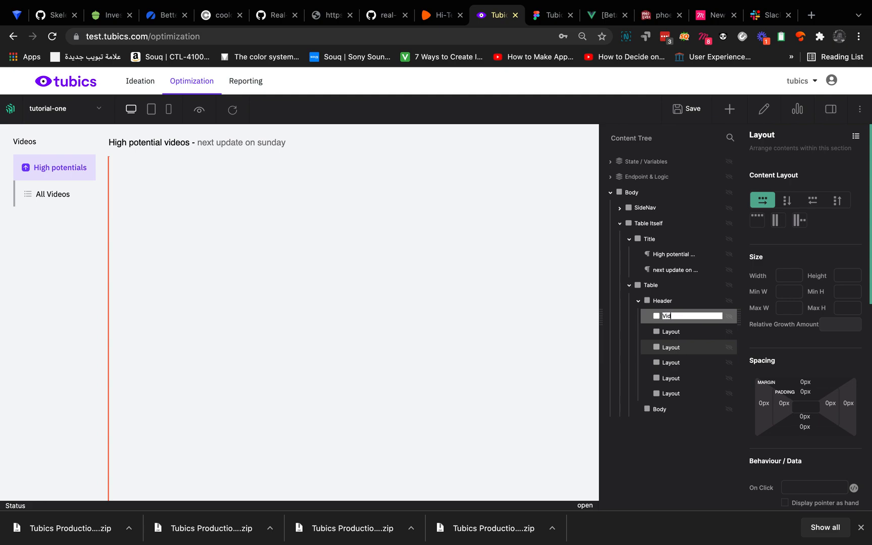
key("Return")
double_click(676, 334)
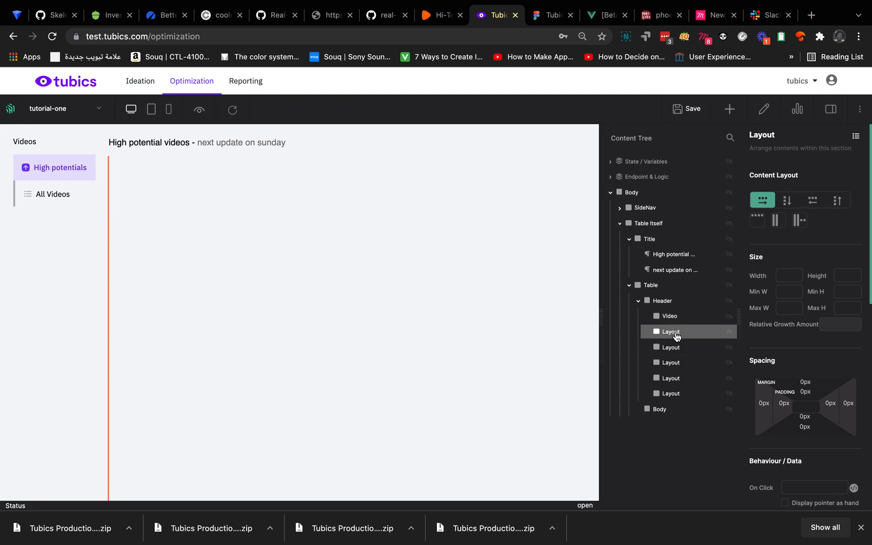
type("SEO Priority")
- Check the column names in the planning note and rename Header's third and fourth layouts as Improvements and Views
key("ctrl+Right")
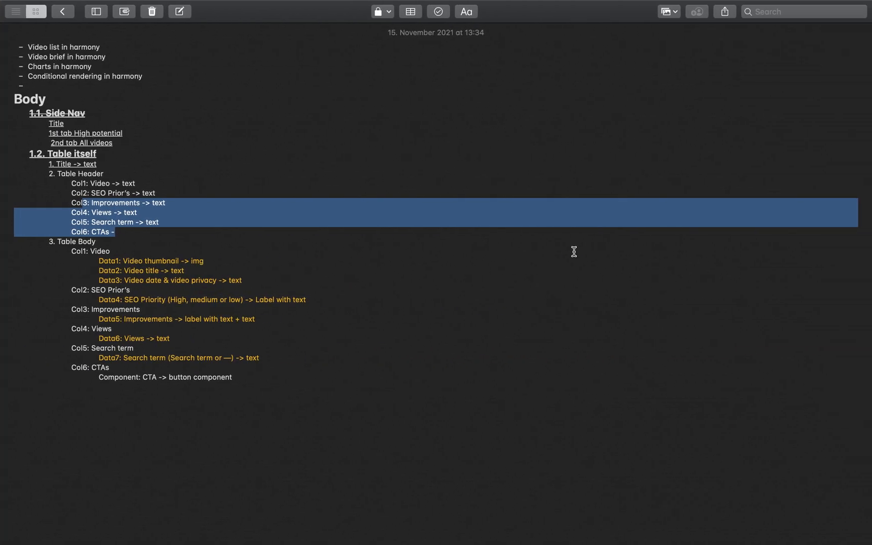
key("ctrl+Left")
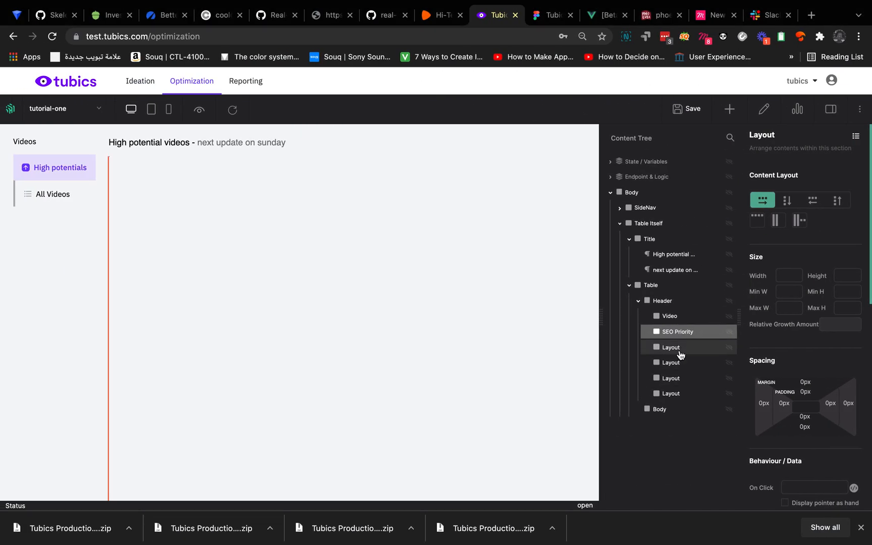
double_click(678, 354)
type("Improveme")
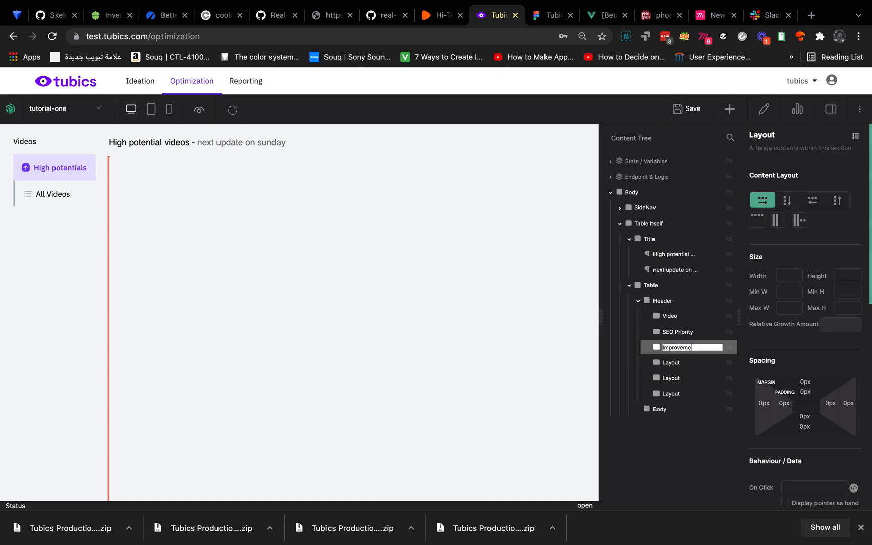
type("nts")
key("ctrl+Right")
key("ctrl+Left")
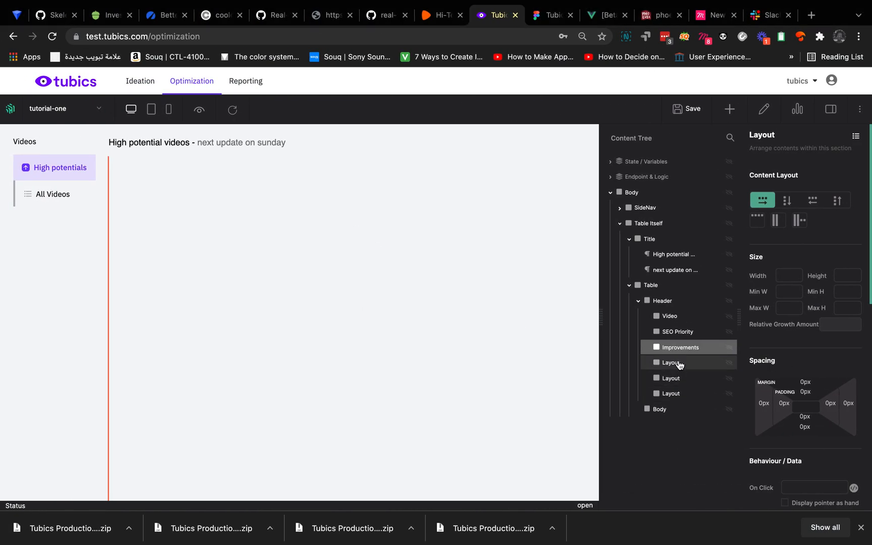
double_click(672, 363)
double_click(672, 364)
type("Views")
key("Return")
- Rename Header's fifth layout as Search Term
left_click(687, 379)
double_click(675, 379)
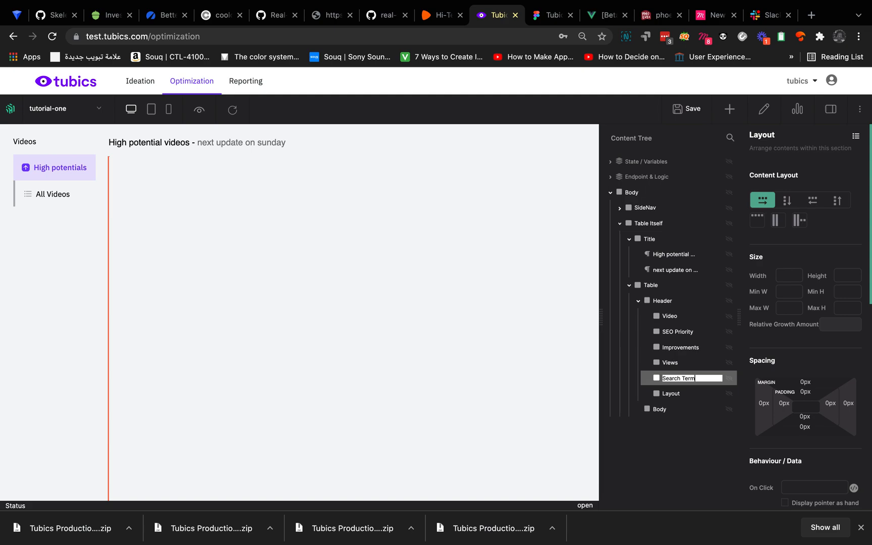
type("Search Term")
key("Return")
- Rename Header's sixth layout as CTAs
left_click(676, 396)
double_click(679, 396)
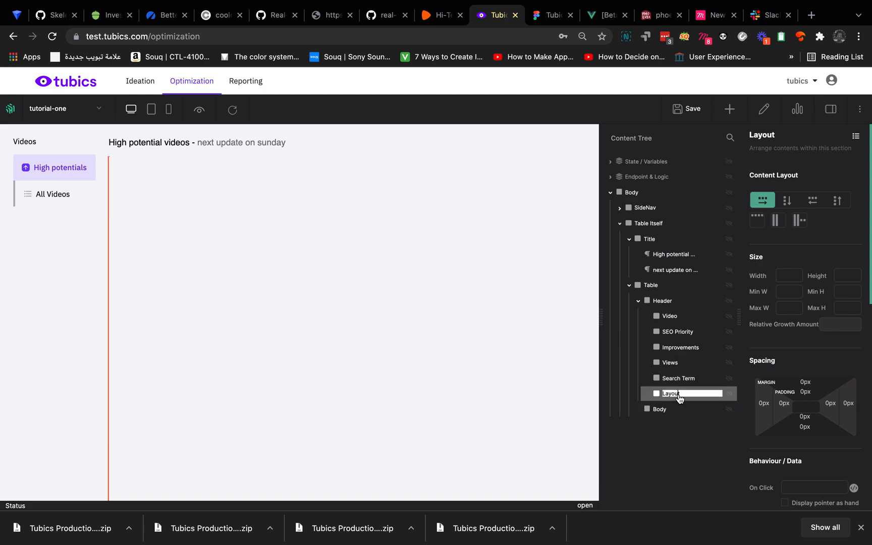
type("CTAs")
- Copy Header's Video layout and paste it inside the table's Body
left_click(685, 315)
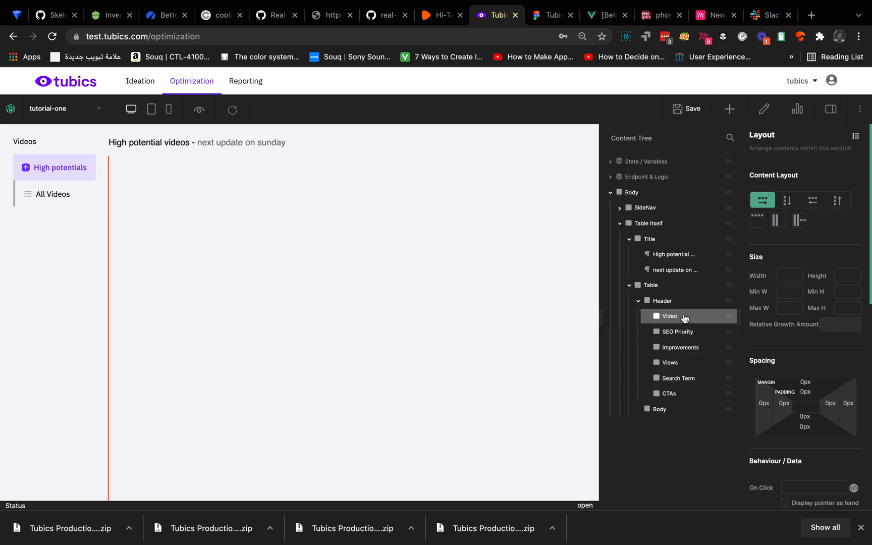
right_click(685, 316)
left_click(702, 324)
right_click(674, 411)
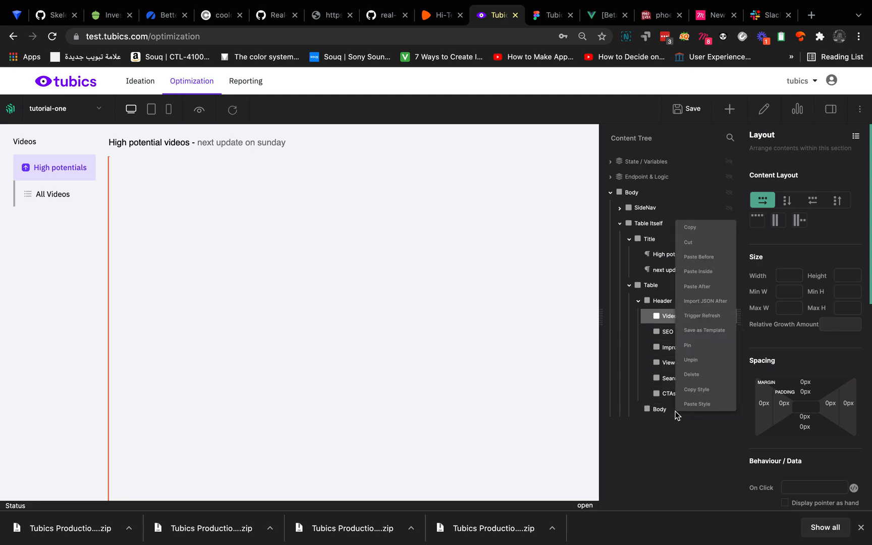
left_click(721, 281)
- Copy Header's SEO Priority layout and paste it inside the table's Body
right_click(686, 334)
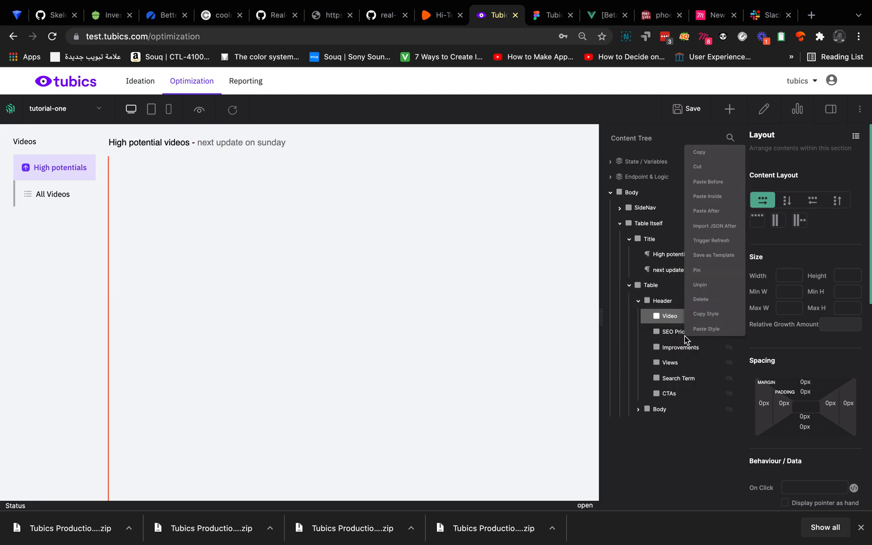
left_click(706, 155)
left_click(638, 410)
right_click(655, 412)
left_click(695, 273)
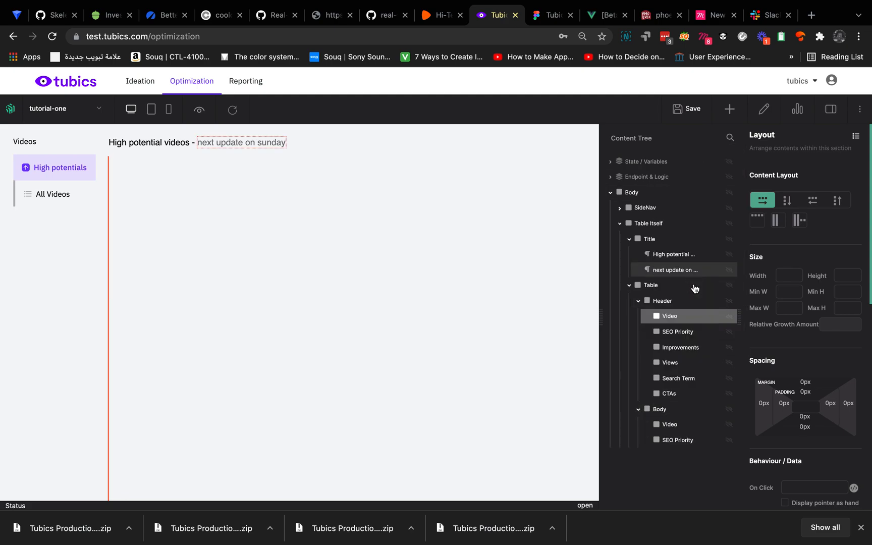
- Copy Header's Improvements layout and paste it inside the table's Body
right_click(682, 352)
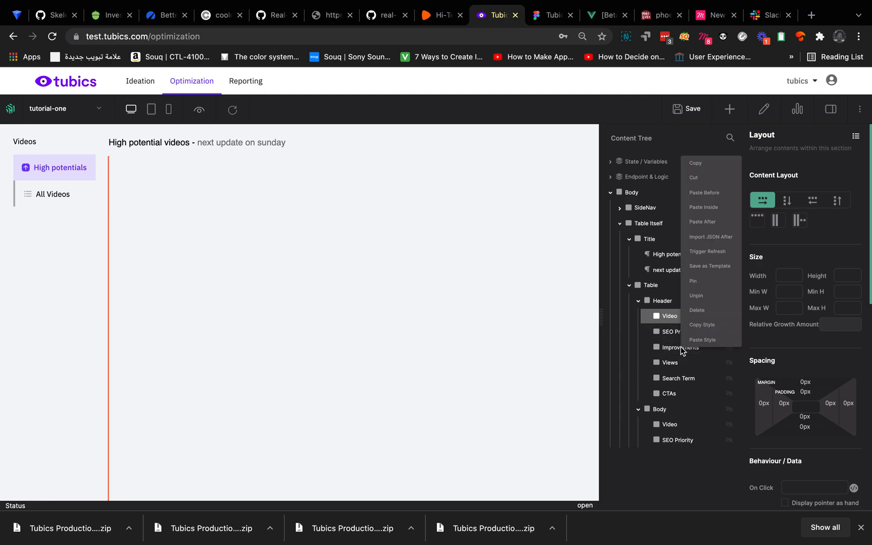
left_click(706, 162)
right_click(682, 441)
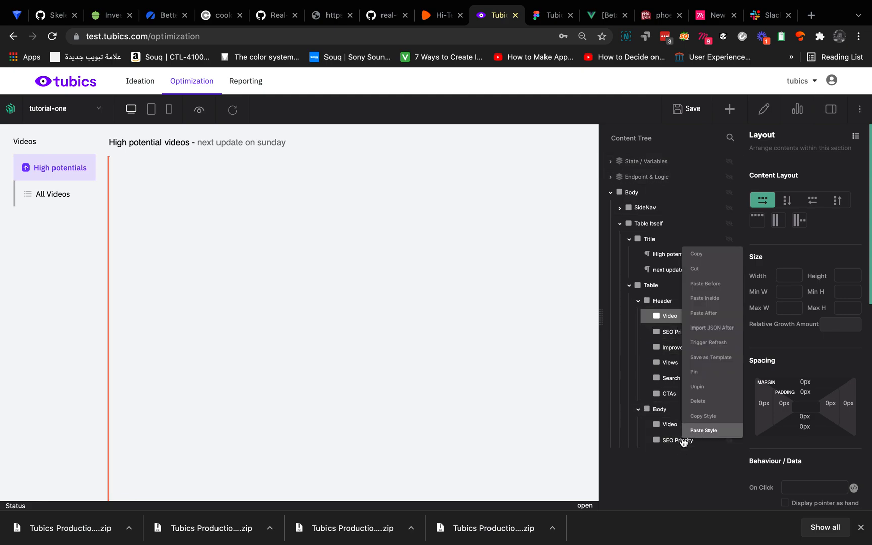
left_click(643, 403)
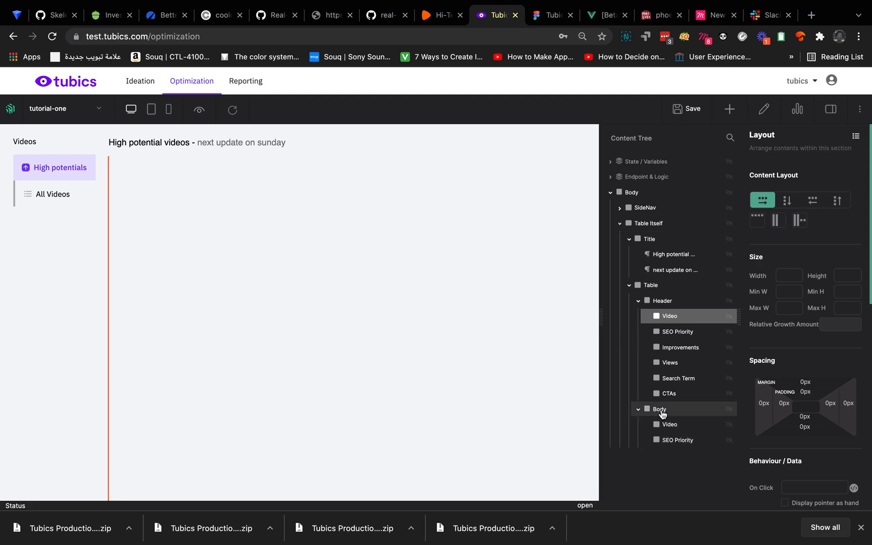
right_click(660, 409)
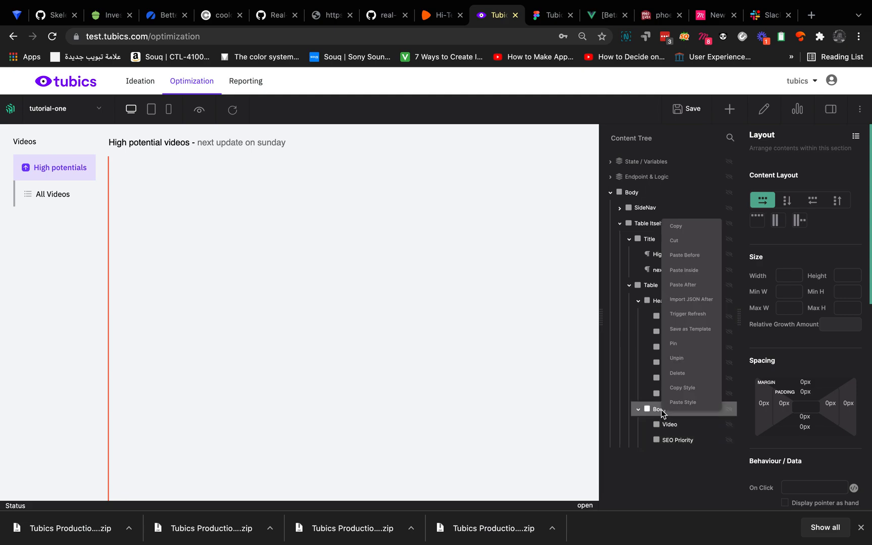
left_click(689, 271)
- Paste the Improvements layout inside the table's Body once more
right_click(676, 347)
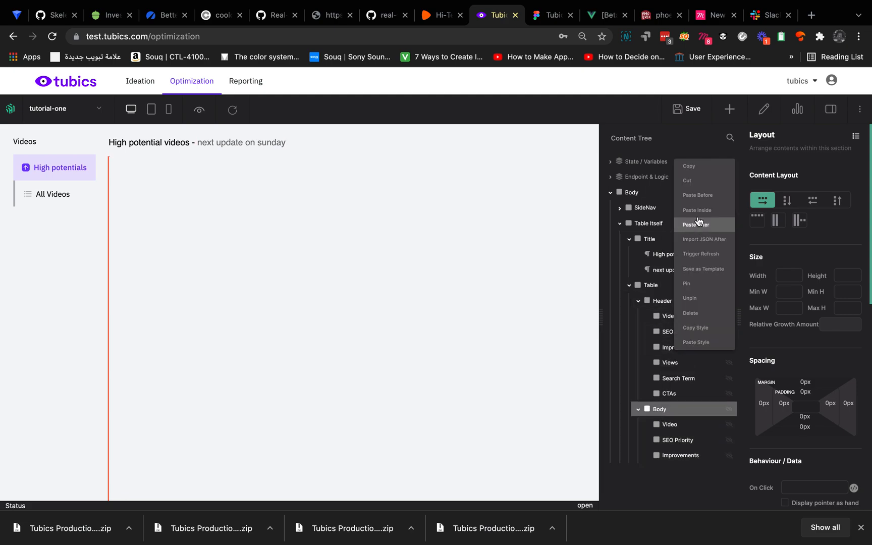
left_click(690, 179)
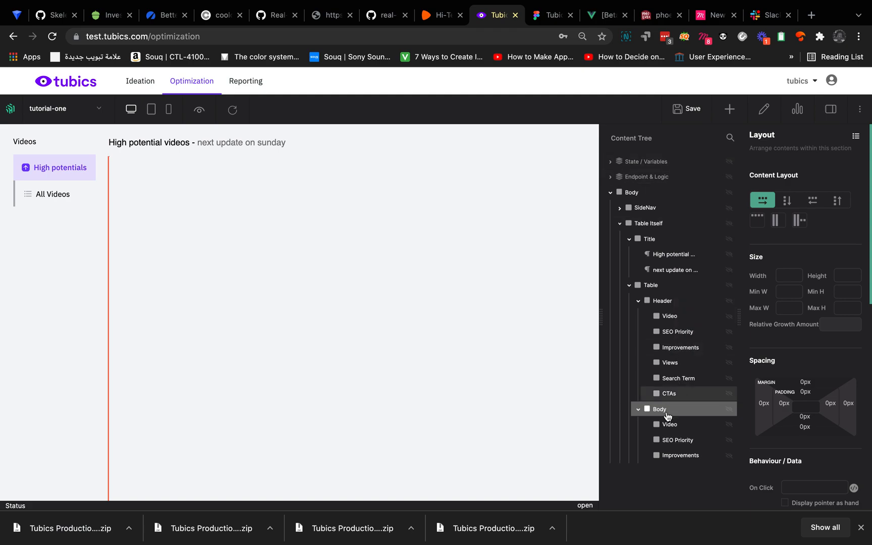
right_click(664, 410)
left_click(706, 277)
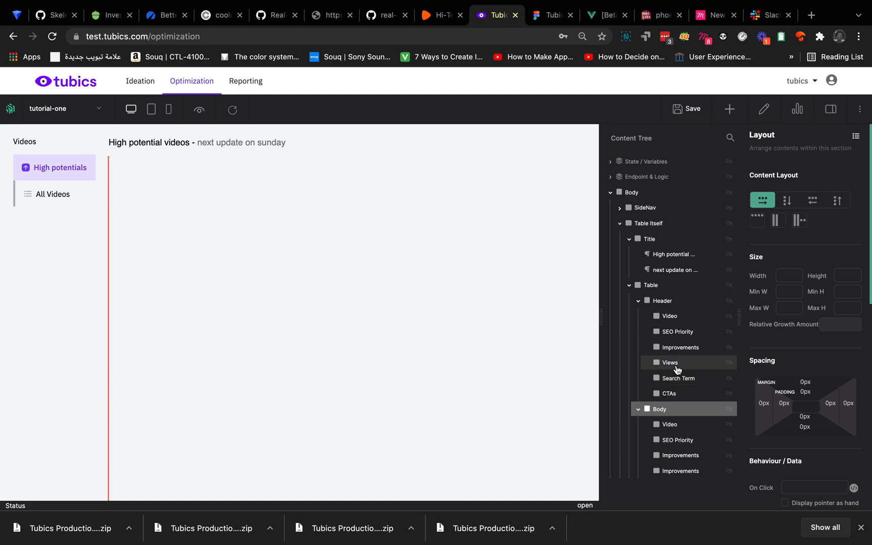
- Copy Header's Views layout and paste it inside the table's Body
right_click(676, 365)
left_click(691, 183)
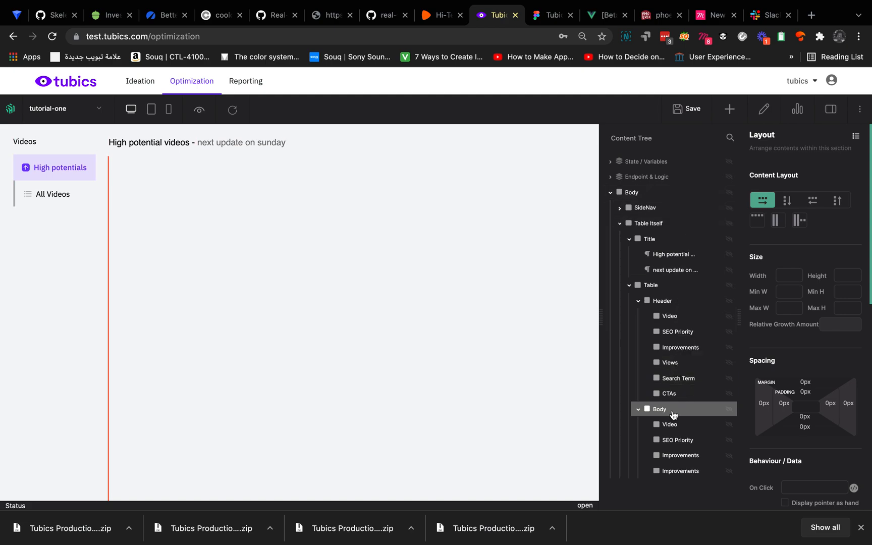
right_click(672, 409)
left_click(694, 276)
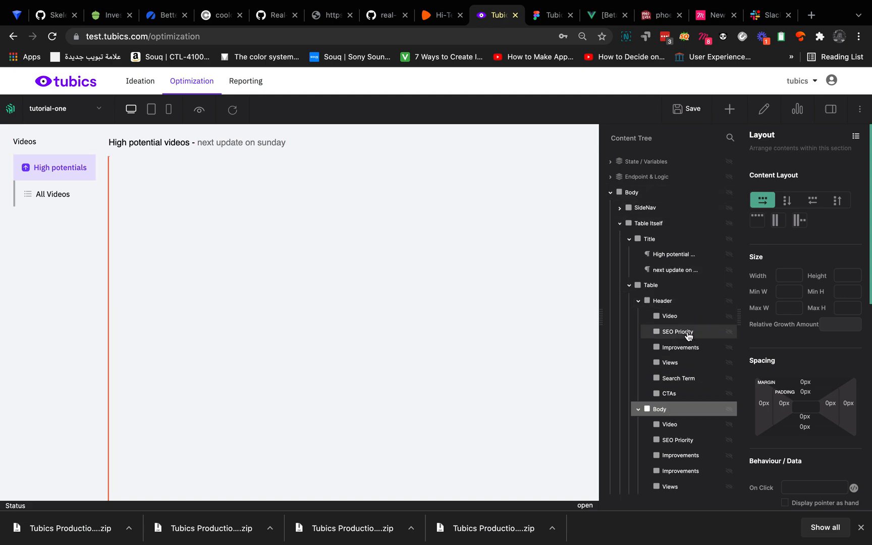
- Delete the duplicate Improvements layout from the table's Body
right_click(687, 386)
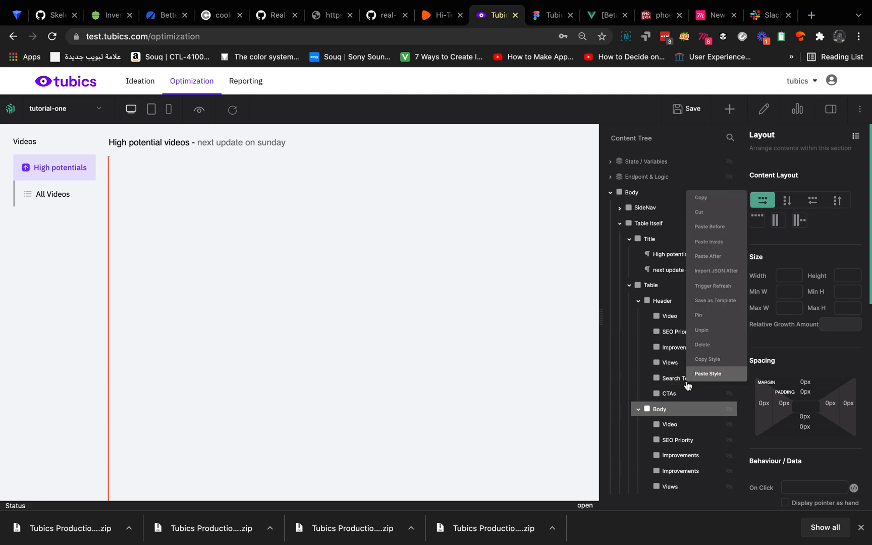
right_click(673, 469)
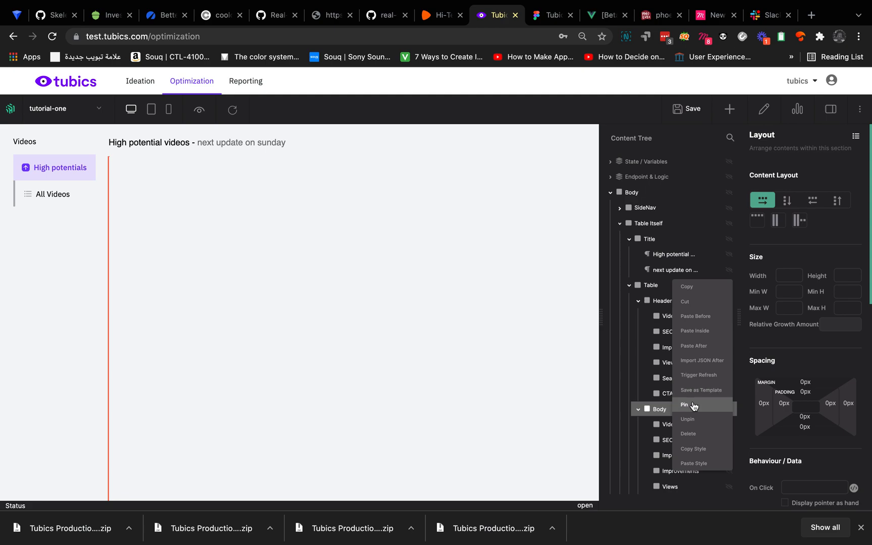
left_click(691, 433)
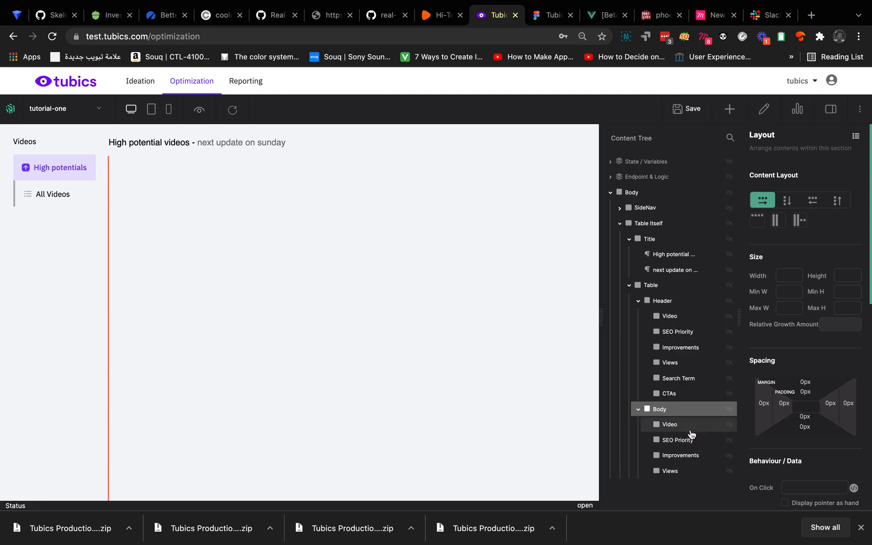
- Copy Header's Search Term layout and paste it inside Body's Views layout
right_click(684, 384)
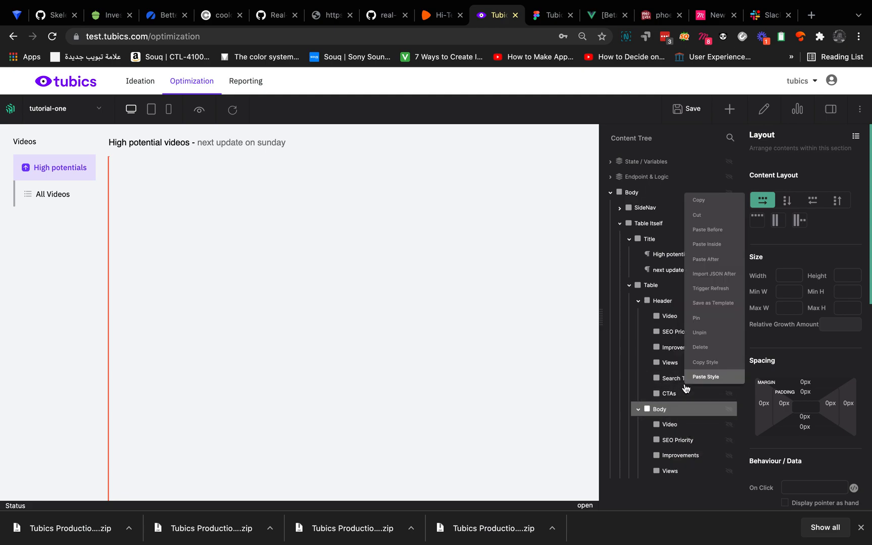
left_click(710, 202)
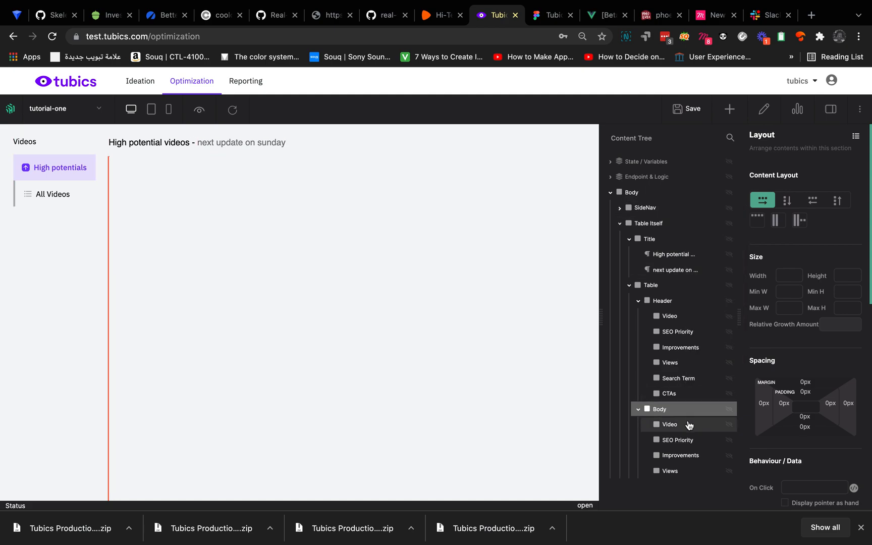
right_click(675, 470)
left_click(701, 334)
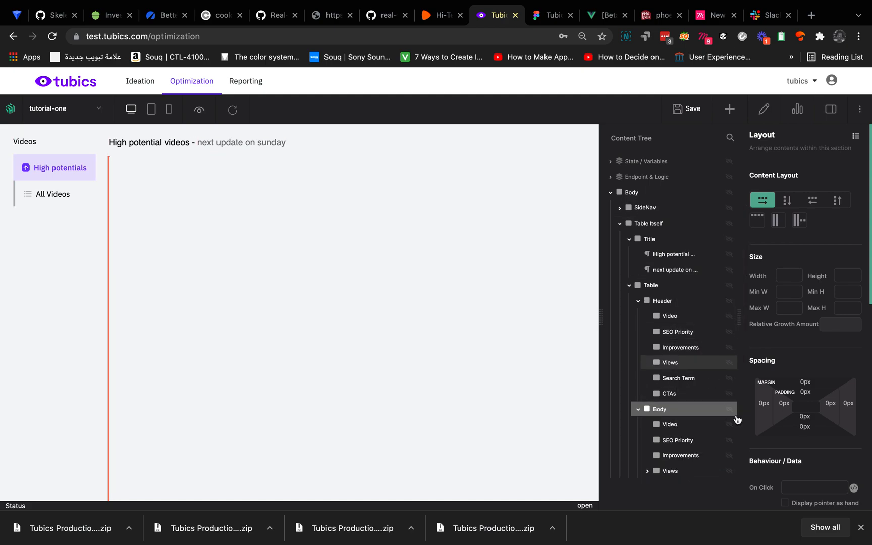
- Close the downloads bar and move the Search Term layout out of Body's Views to directly after Views
left_click(861, 527)
left_click(648, 472)
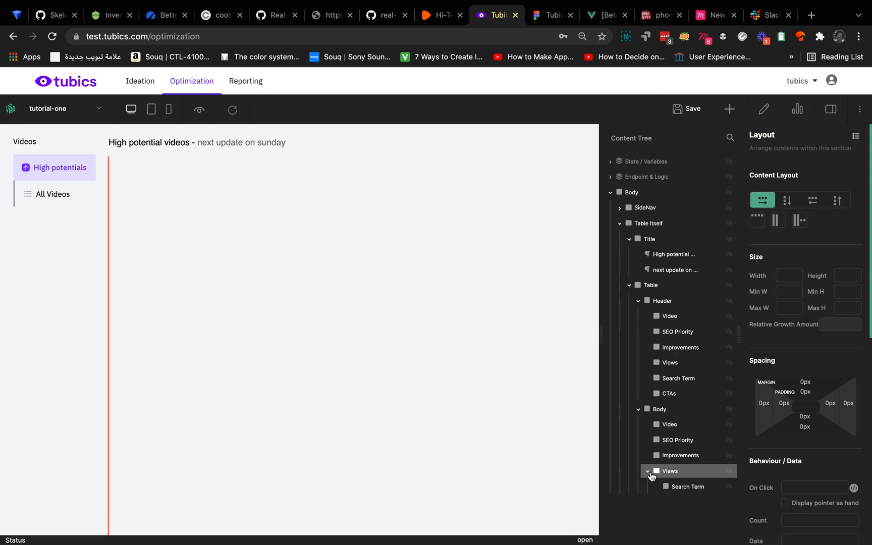
right_click(677, 483)
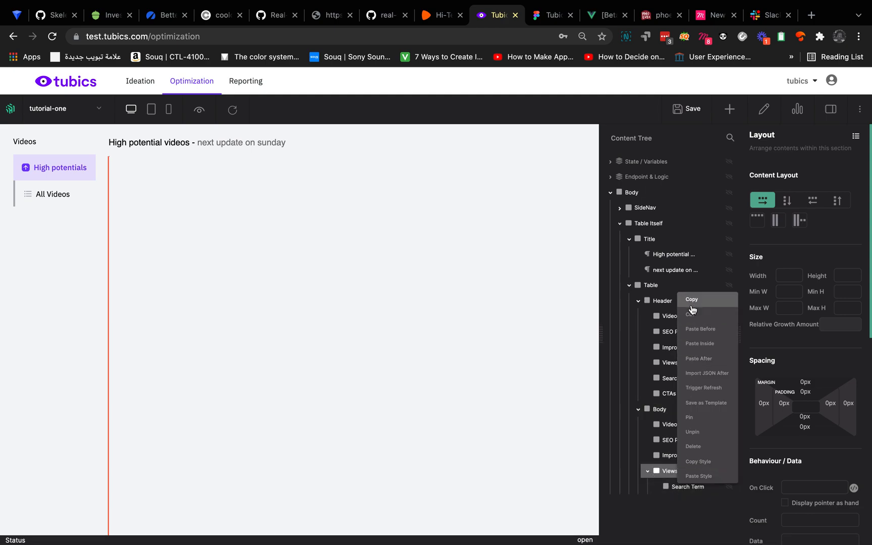
left_click(692, 315)
right_click(669, 477)
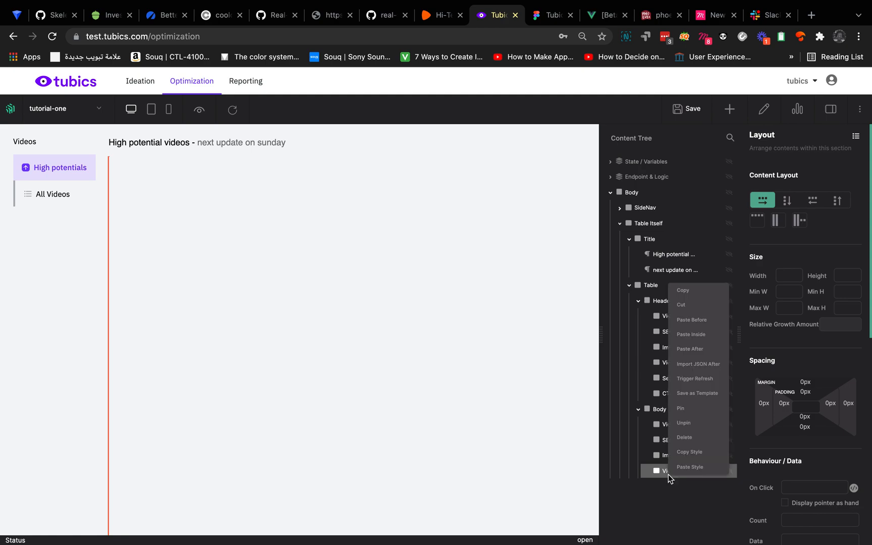
left_click(707, 348)
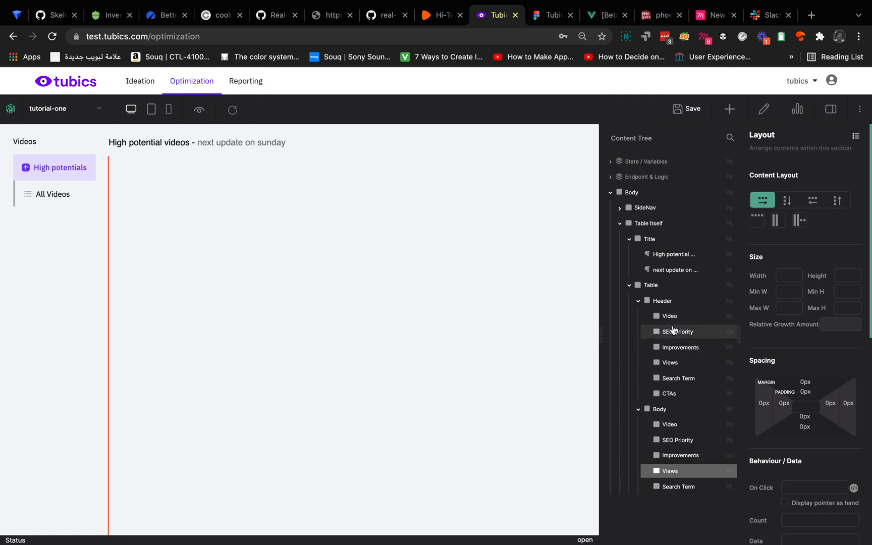
- Copy Header's CTAs layout and paste it inside the table's Body
right_click(675, 393)
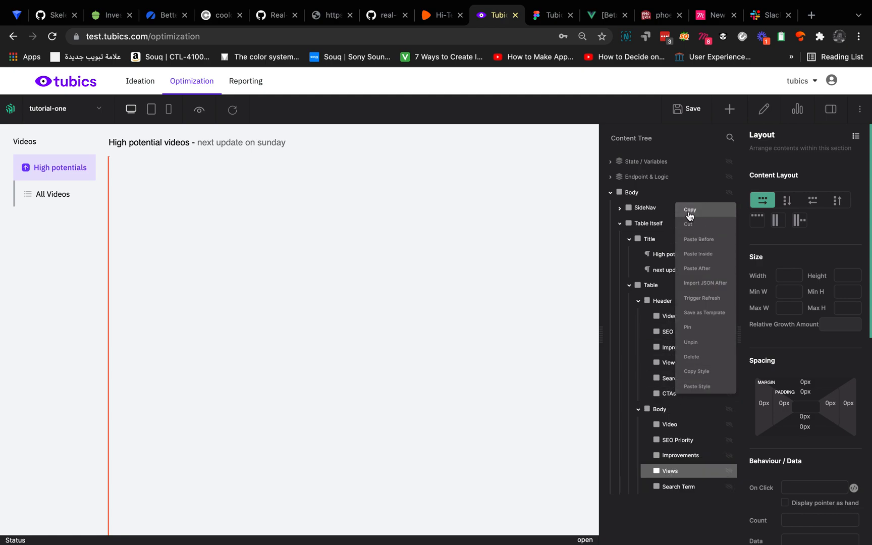
left_click(691, 223)
left_click(663, 407)
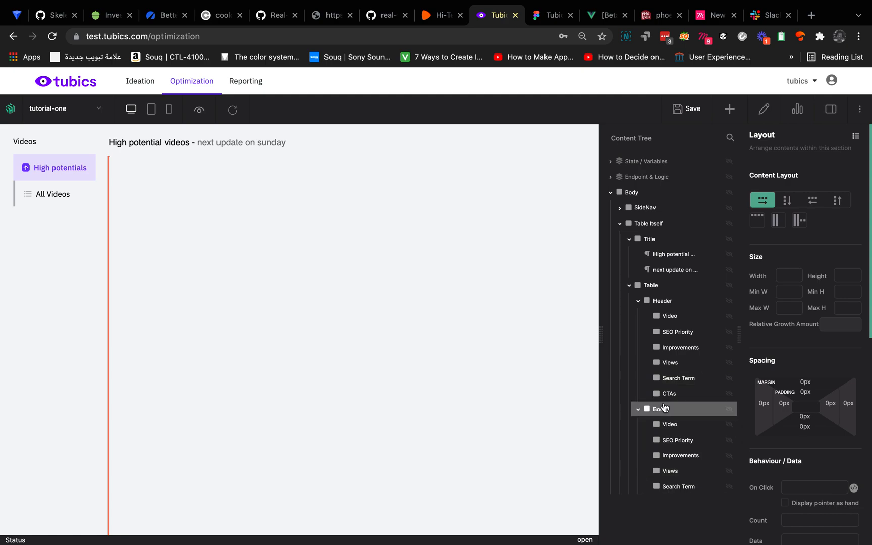
right_click(663, 407)
left_click(691, 262)
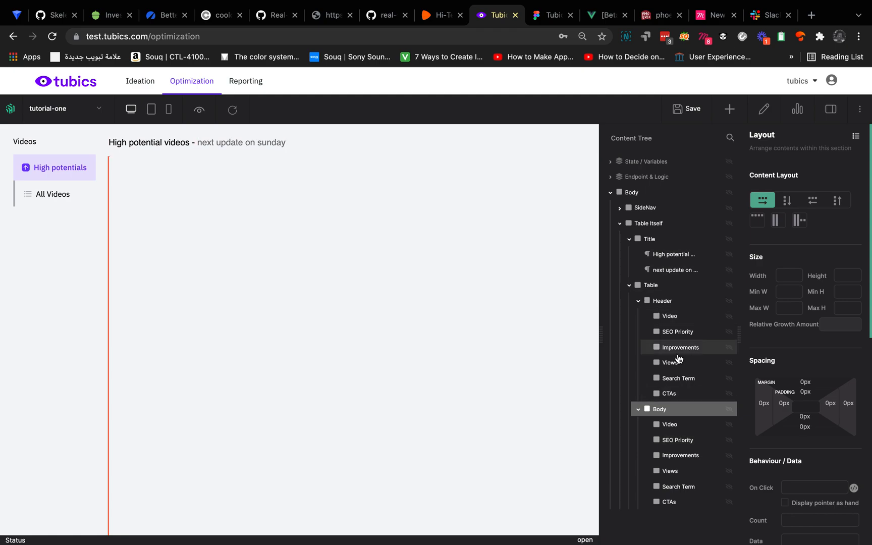
- Select the Table layout, then switch to the Figma design and examine the fill and stroke of the Lists frame
left_click(672, 304)
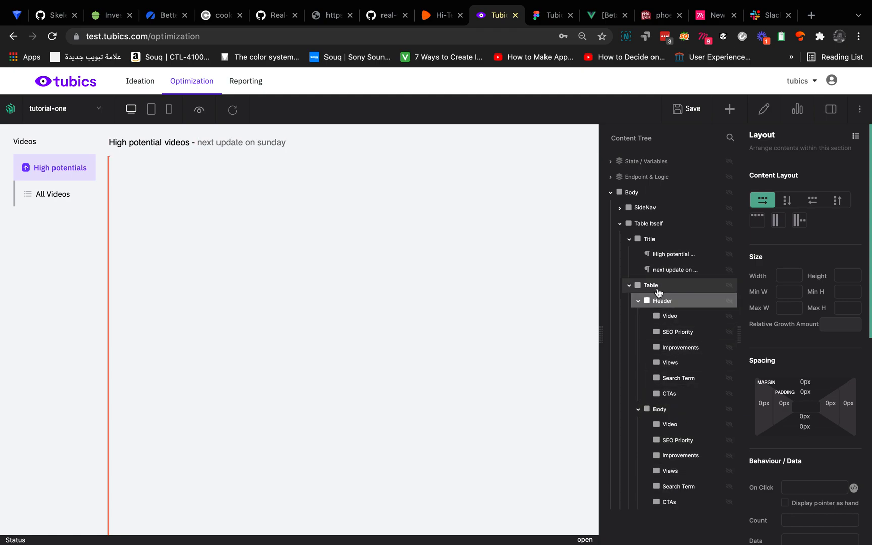
left_click(658, 293)
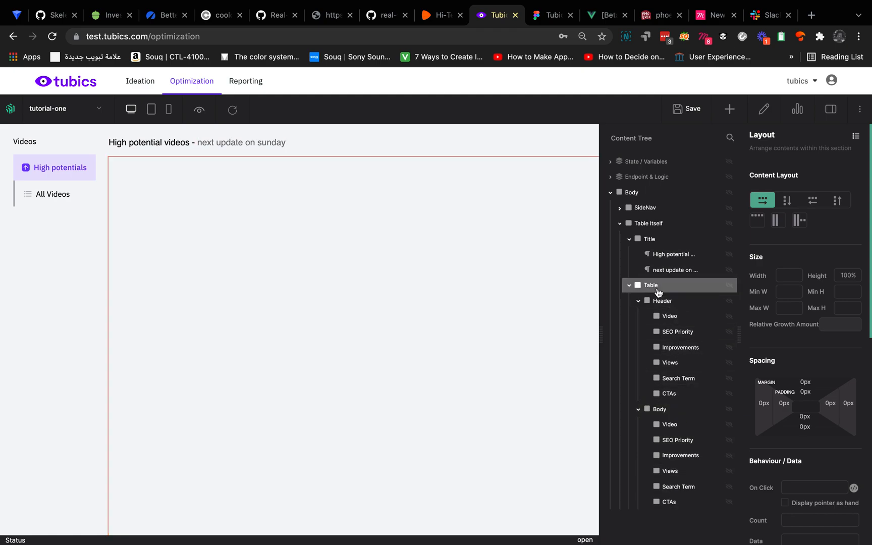
left_click(543, 20)
scroll(442, 165, "down", 5)
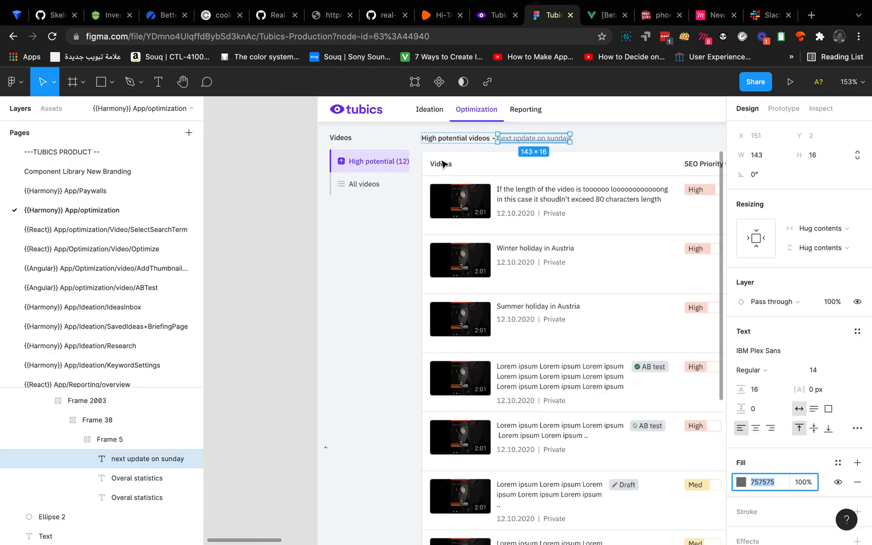
left_click(358, 182)
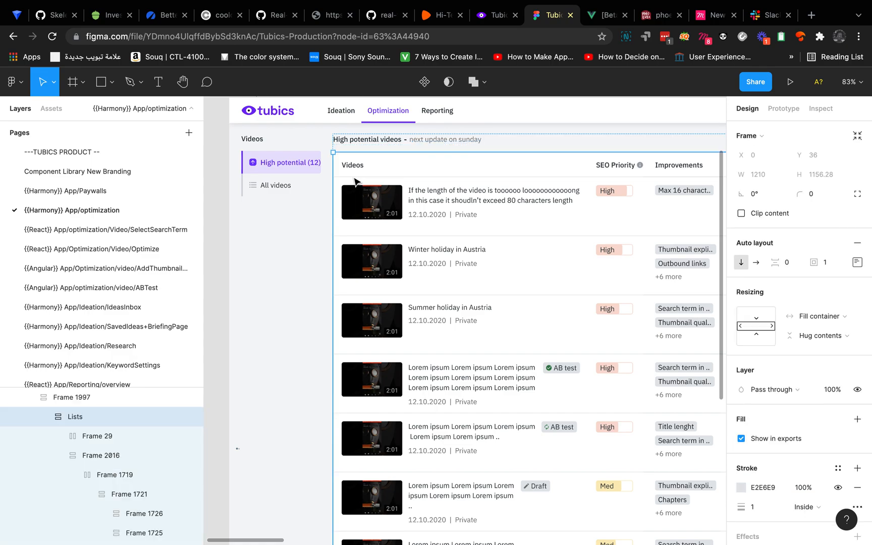
scroll(356, 181, "up", 3)
left_click(762, 489)
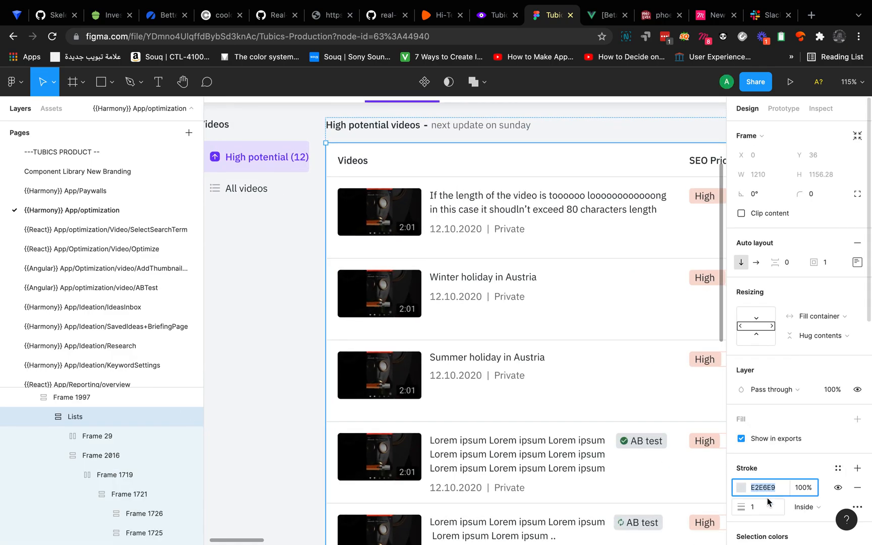
- Switch back to the Tubics page editor and set the Table layout's background color to #FFFFFF
left_click(504, 15)
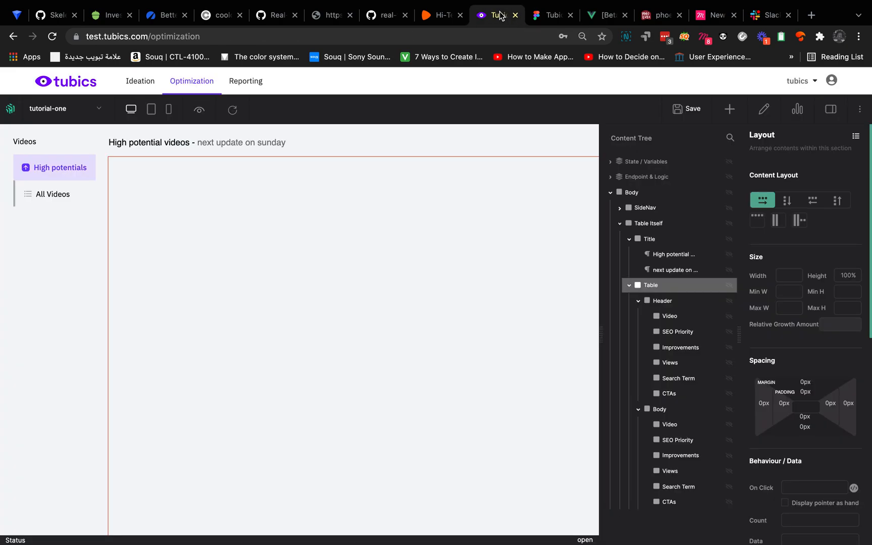
scroll(826, 409, "down", 7)
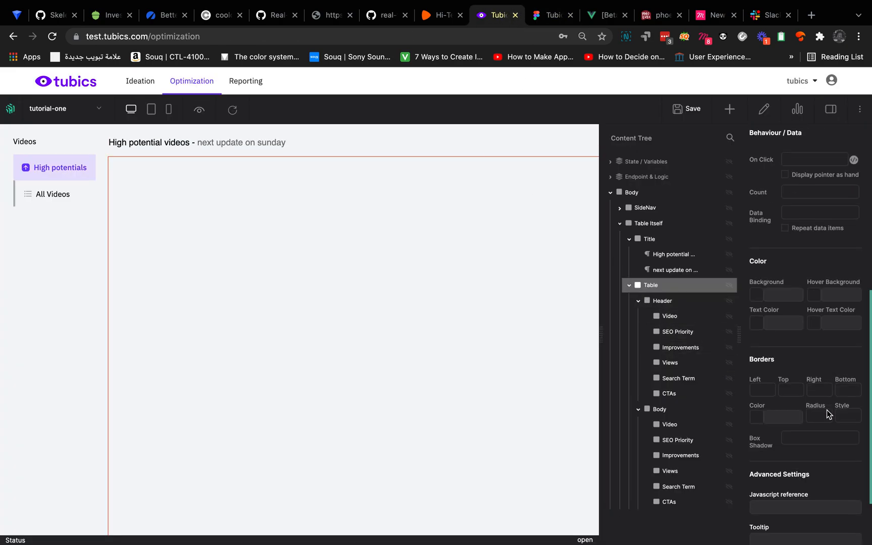
left_click(785, 249)
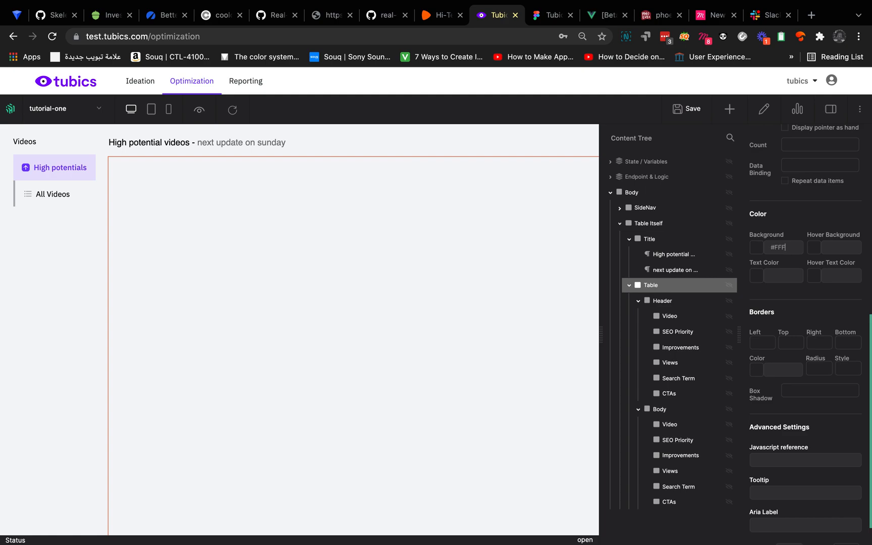
- Give the Table layout a 1px solid border on all four sides in color #E2E6E9
left_click(766, 338)
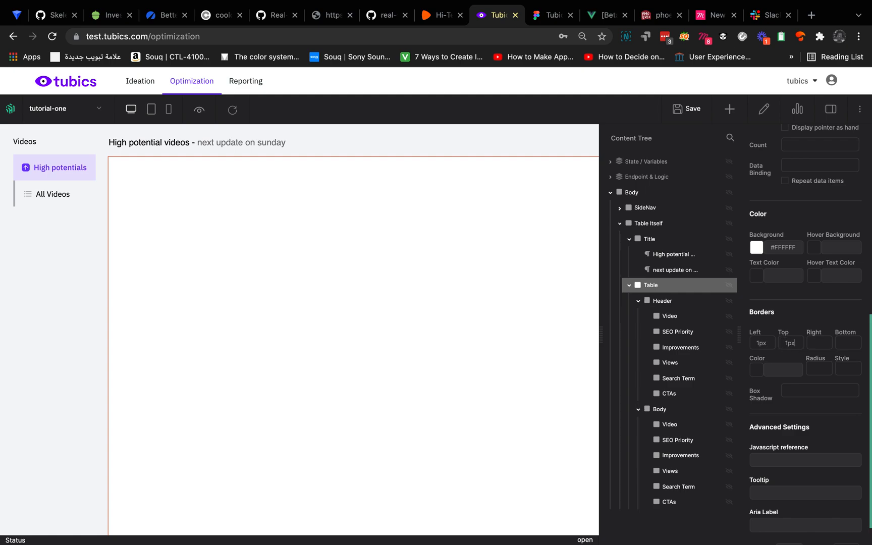
left_click(819, 341)
type("1px")
left_click(838, 342)
left_click(771, 369)
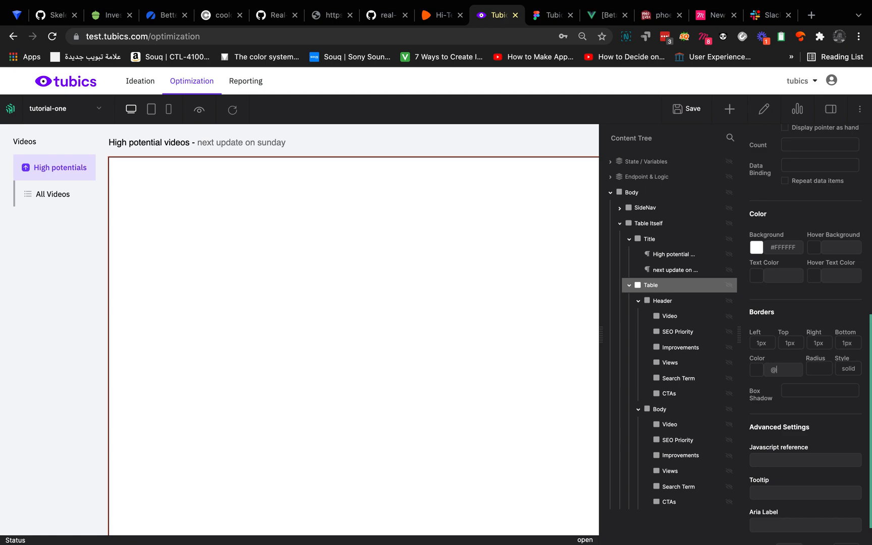
key("BackSpace")
type("#E2E6E9")
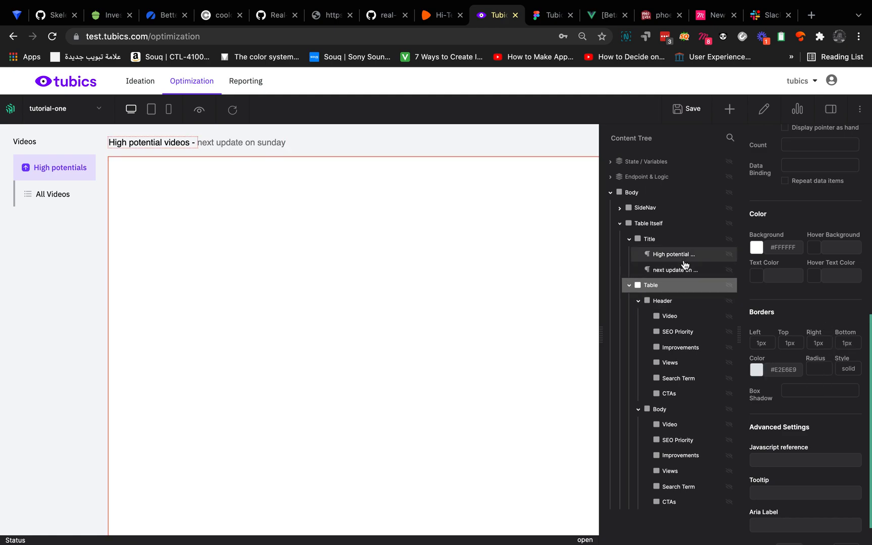
- Set the Table layout's border radius to 4px and check its edges on the page
left_click(651, 242)
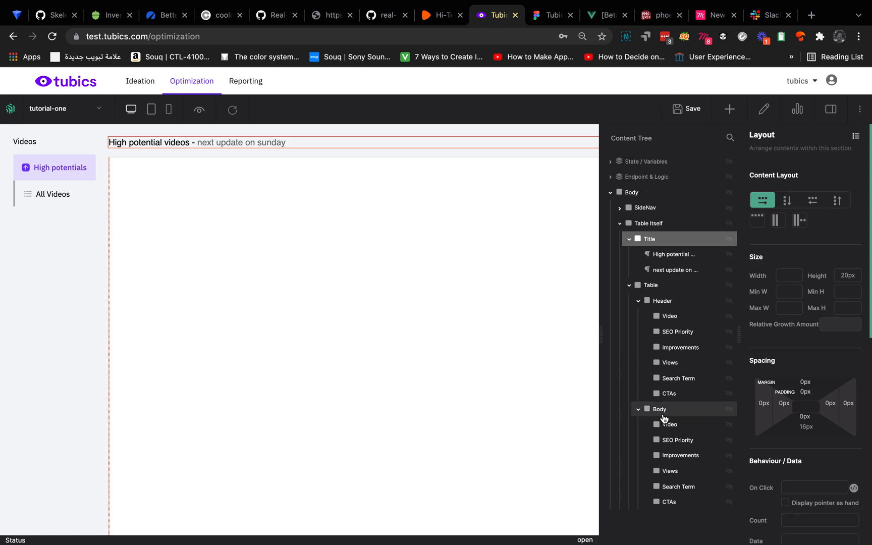
left_click(669, 286)
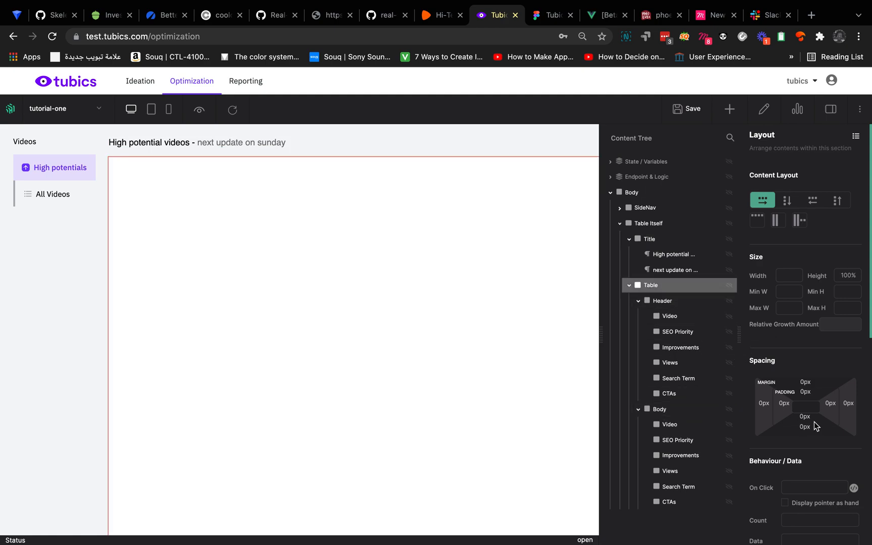
scroll(841, 445, "down", 5)
scroll(842, 445, "down", 2)
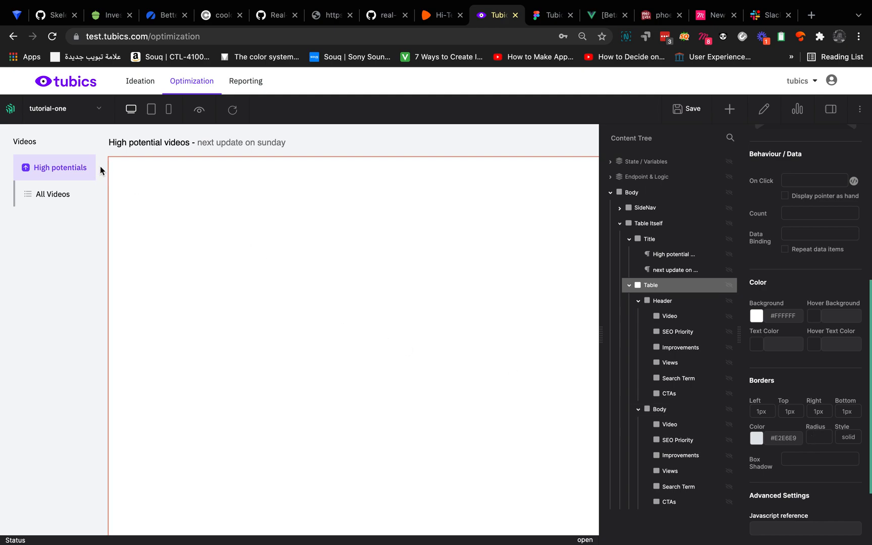
left_click(813, 439)
type("4px")
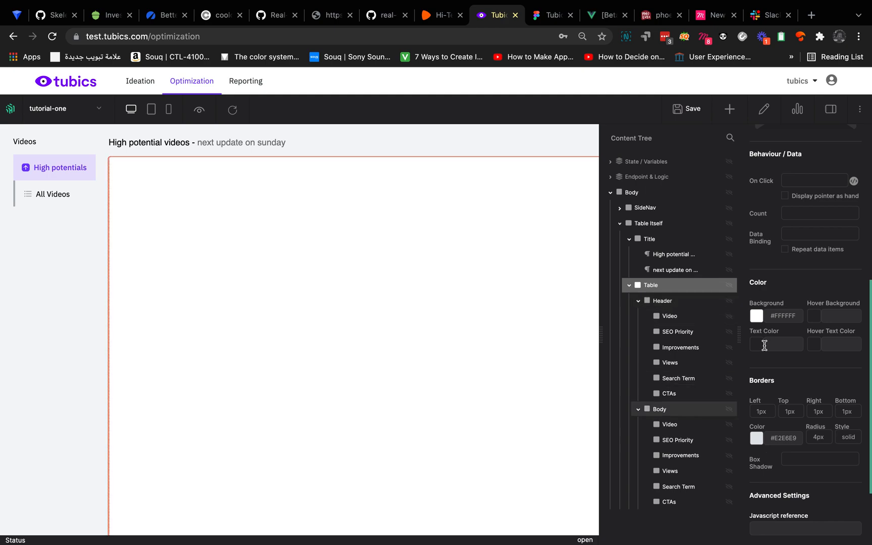
scroll(311, 235, "right", 2)
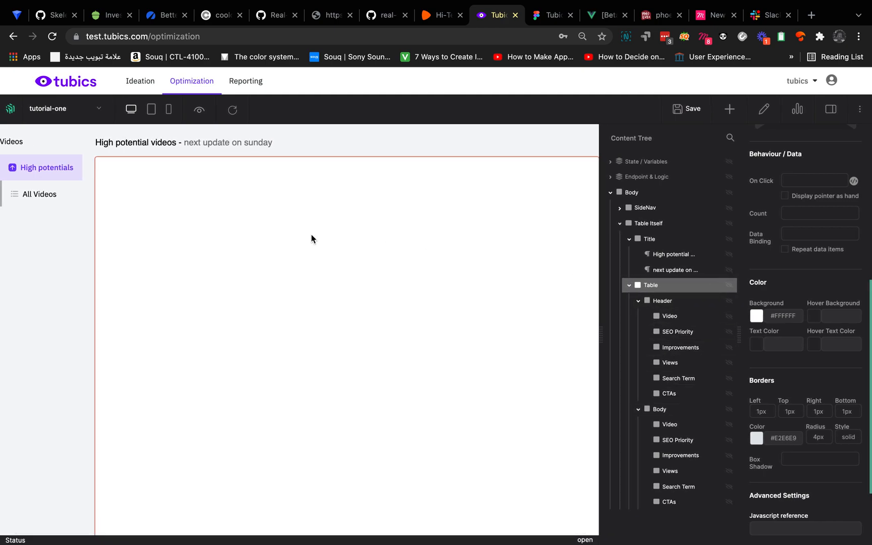
scroll(311, 234, "left", 2)
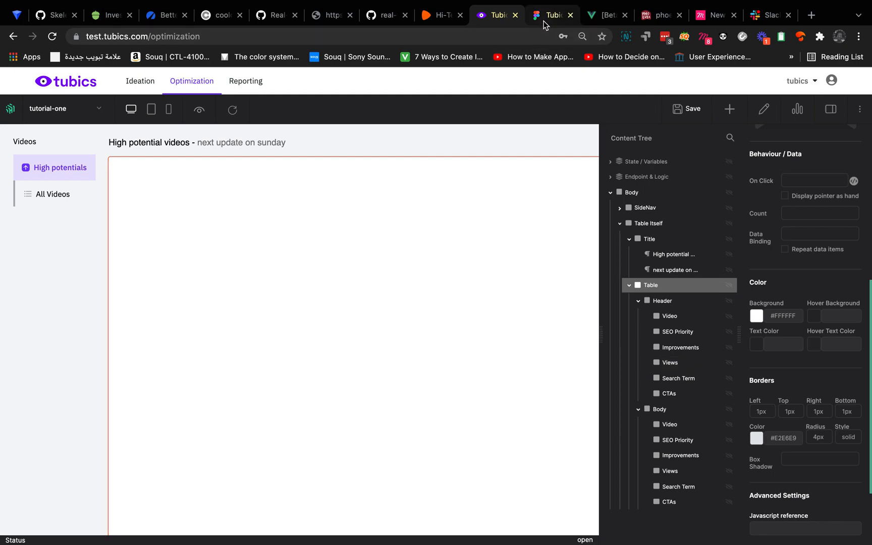
- Select Header's Video layout, then review the content planned for each Table Header column in the notes and return to the editor
left_click(676, 317)
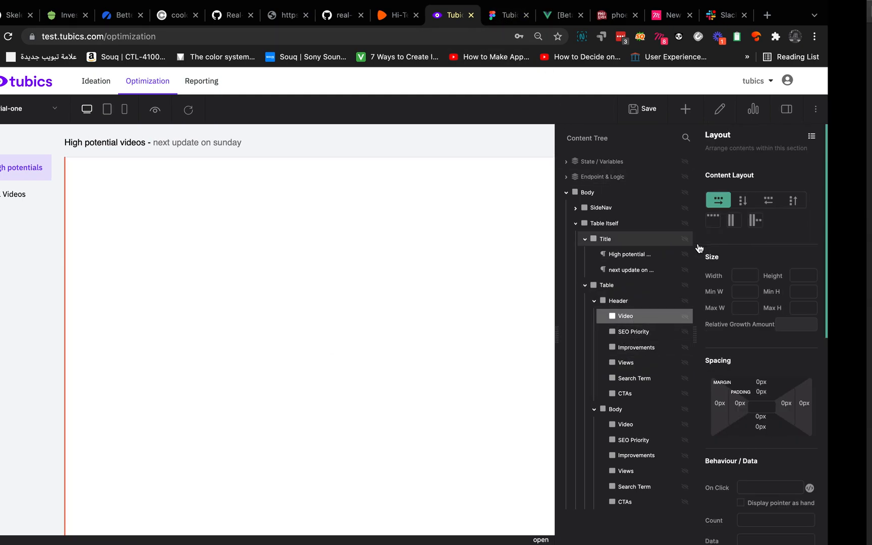
key("ctrl+Right")
key("ctrl+Left")
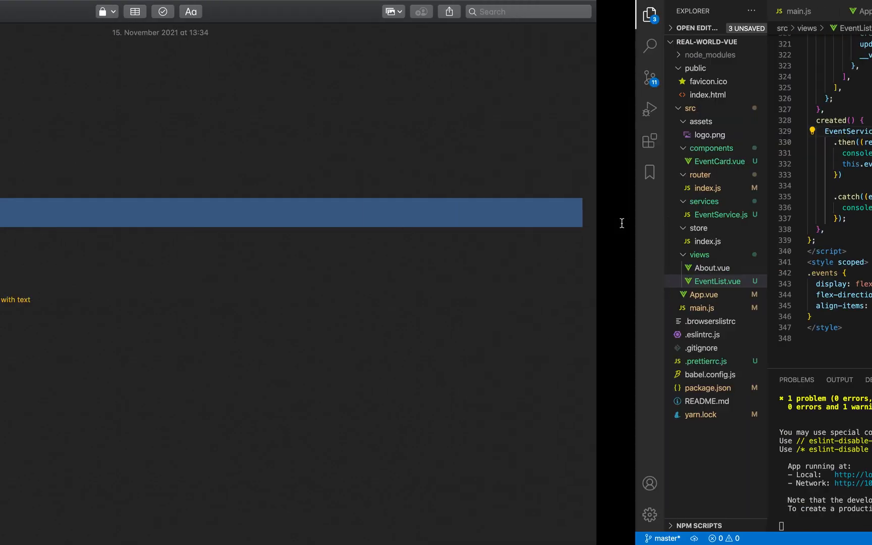
left_click(95, 183)
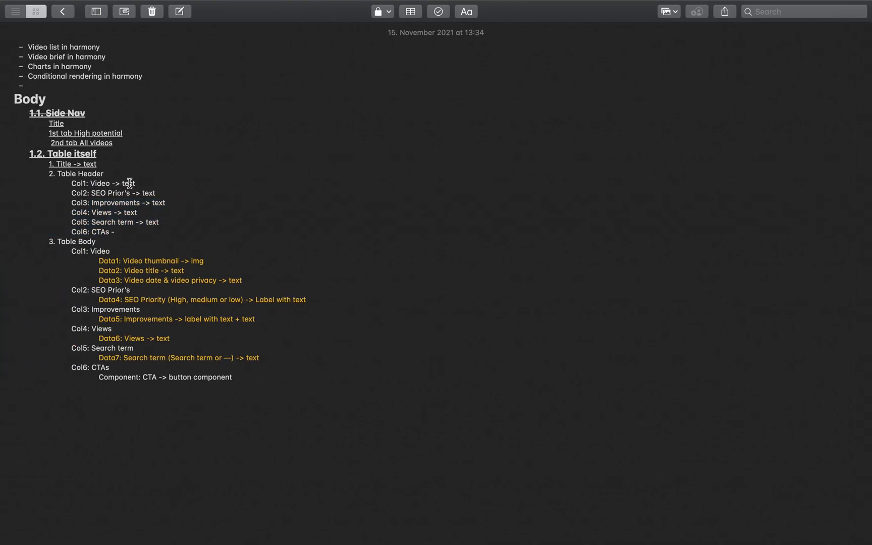
mouse_move(136, 184)
left_mouse_down()
mouse_move(82, 184)
mouse_move(119, 184)
left_mouse_up()
double_click(146, 194)
double_click(161, 202)
double_click(130, 212)
double_click(153, 223)
left_click(132, 232)
key("ctrl+Left")
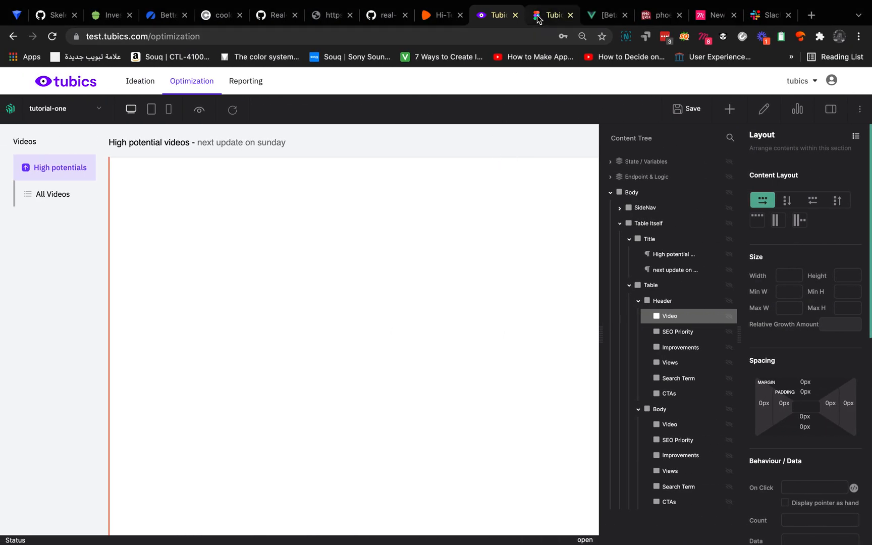
- Examine the table header's columns and the empty cell after Search term in the Figma design, then return to the Tubics editor
left_click(555, 15)
scroll(677, 185, "right", 5)
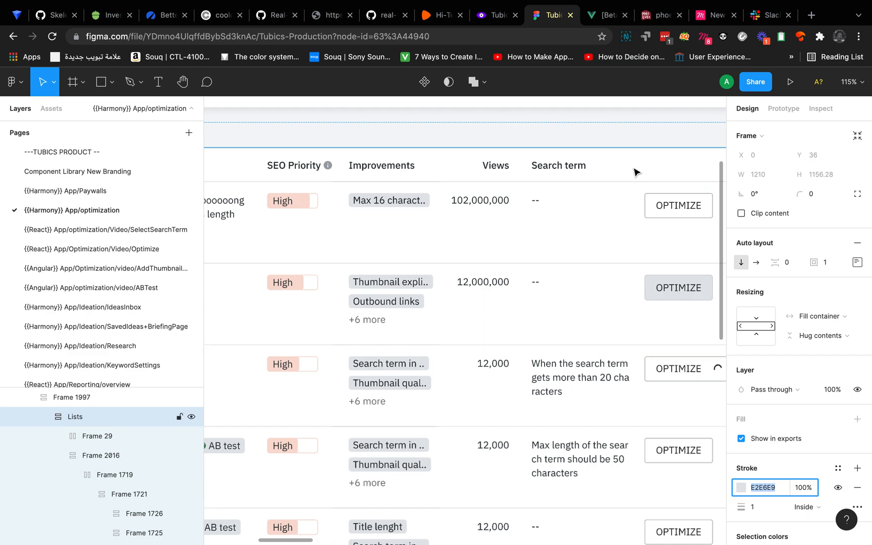
scroll(634, 172, "up", 1)
scroll(635, 172, "right", 2)
left_click(609, 169)
left_click(487, 16)
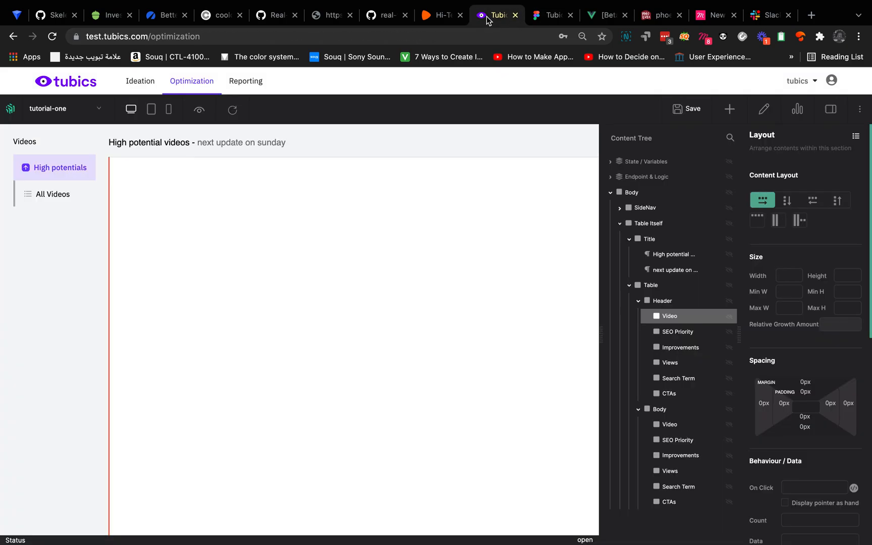
left_click(730, 109)
mouse_move(839, 291)
left_mouse_down()
mouse_move(690, 321)
mouse_move(701, 321)
mouse_move(820, 209)
mouse_move(836, 308)
left_mouse_up()
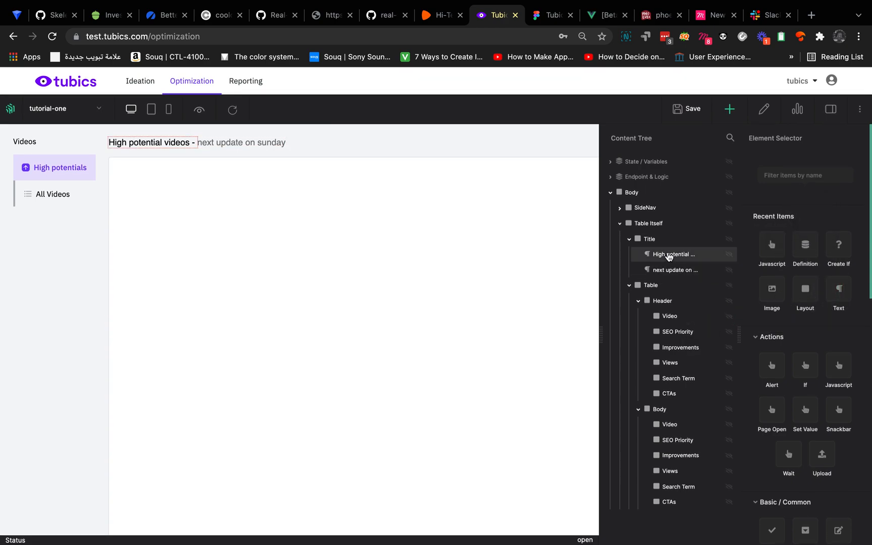
double_click(152, 143)
double_click(186, 152)
left_click(162, 143)
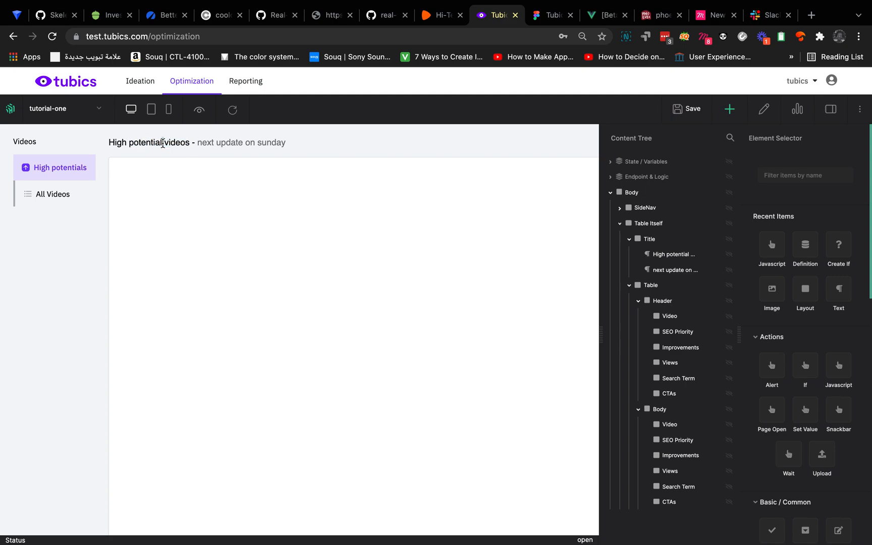
triple_click(162, 144)
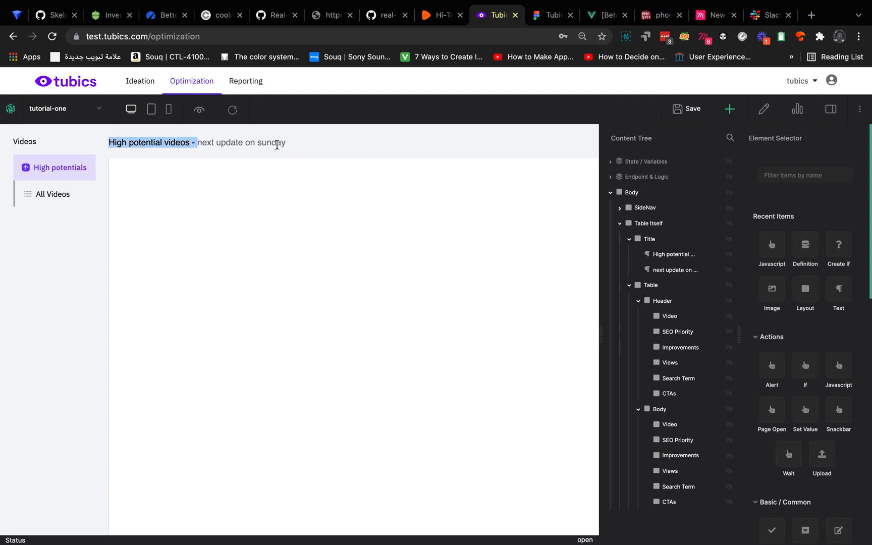
- Set the "High potential videos -" text to font size 14px, family IBM Plex Sans and height 16px
left_click(664, 256)
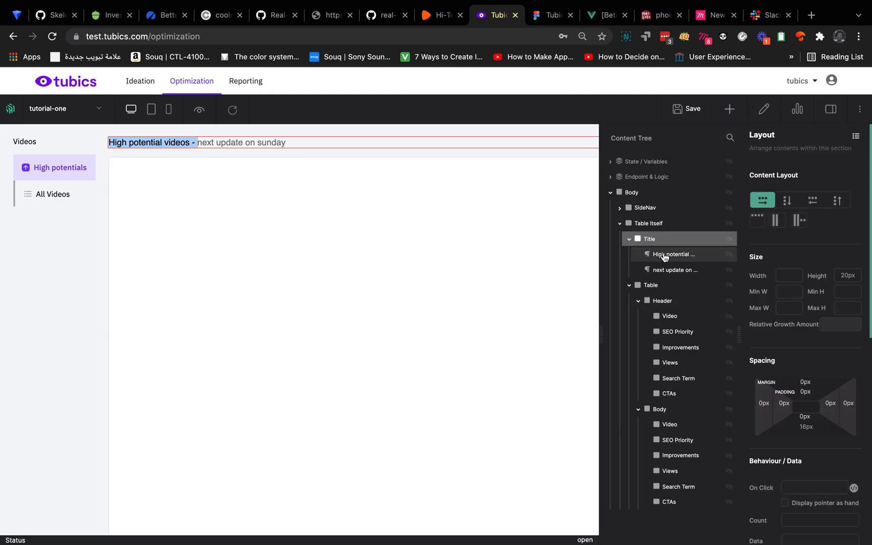
left_click(664, 255)
left_click(762, 369)
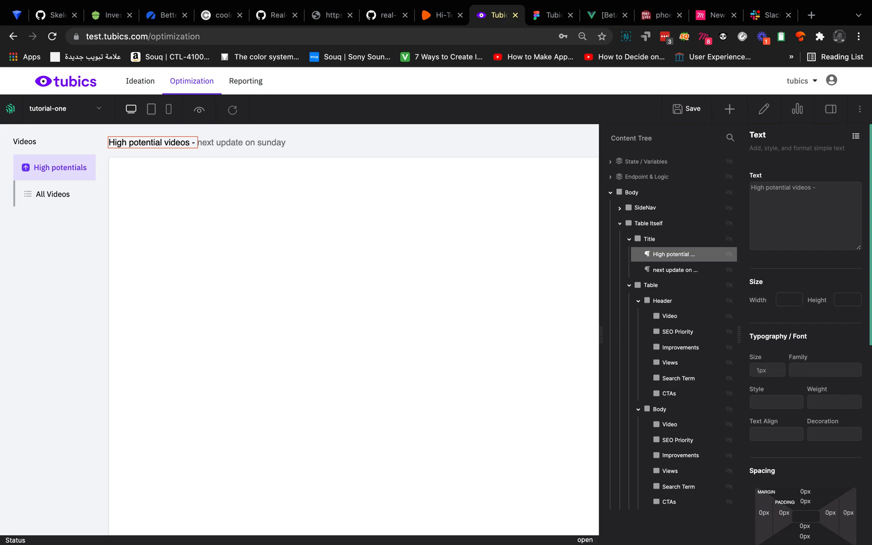
left_click(819, 370)
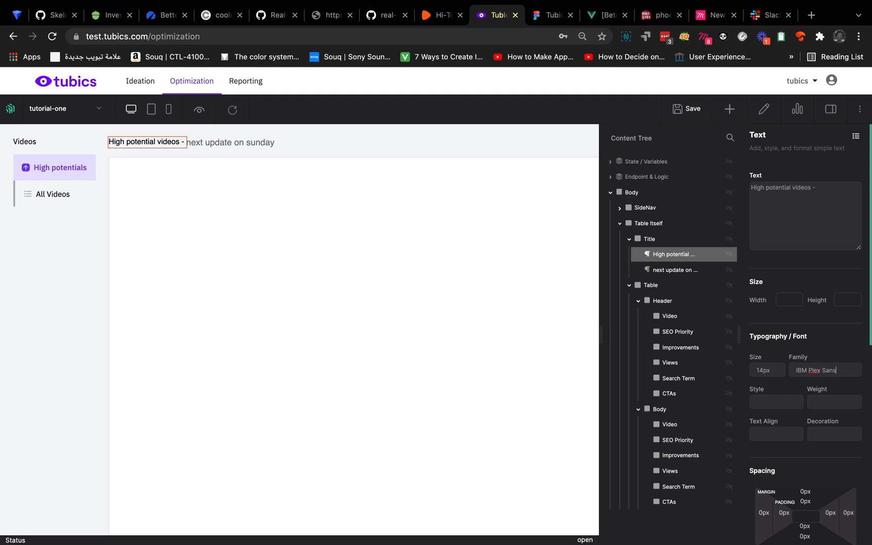
left_click(848, 297)
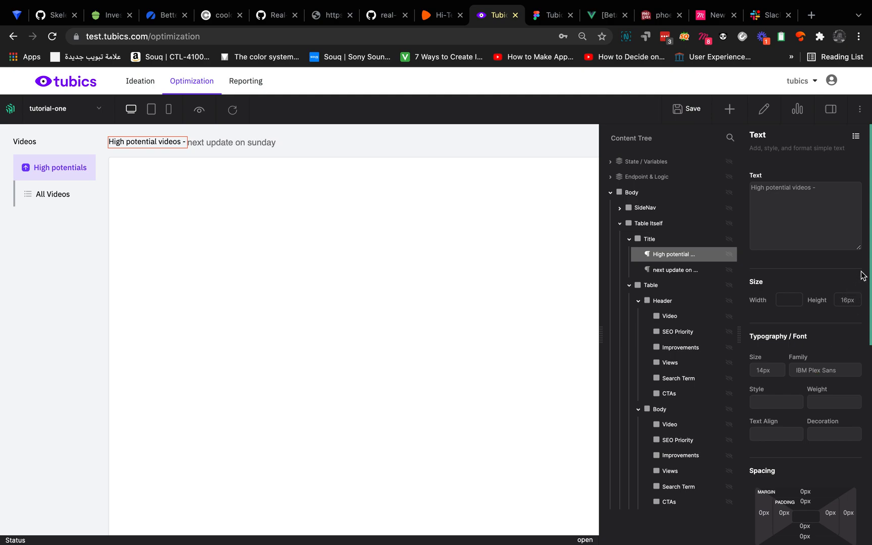
- Set the "next update on sunday" text to font size 14px, family IBM Plex Sans and height 16px
left_click(674, 275)
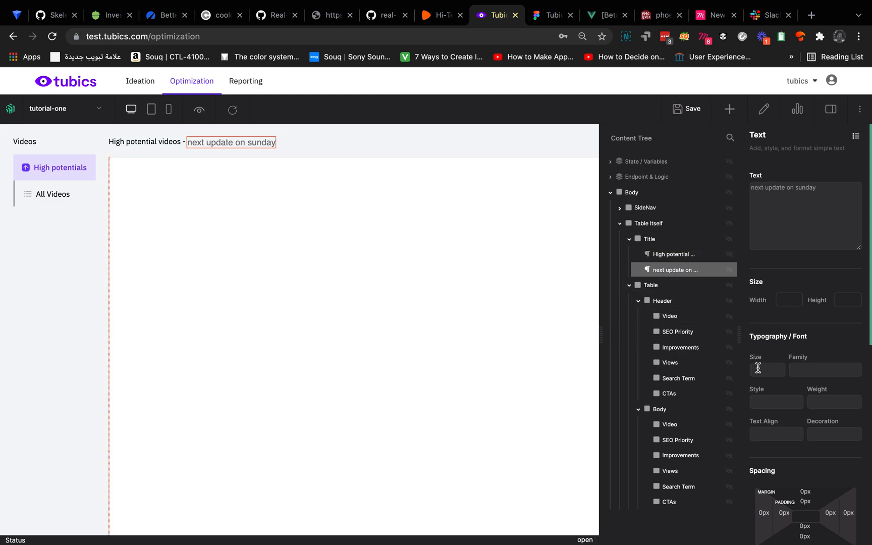
left_click(763, 370)
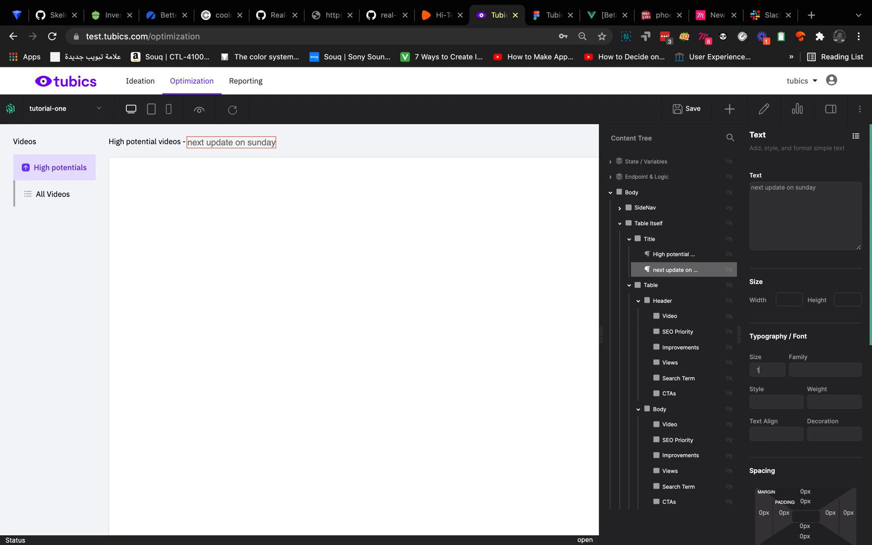
left_click(805, 369)
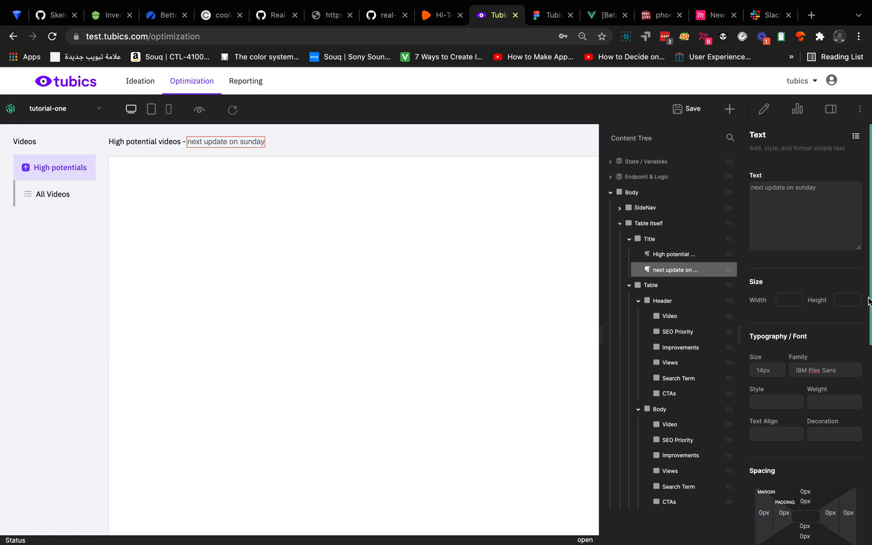
left_click(846, 295)
left_click(828, 403)
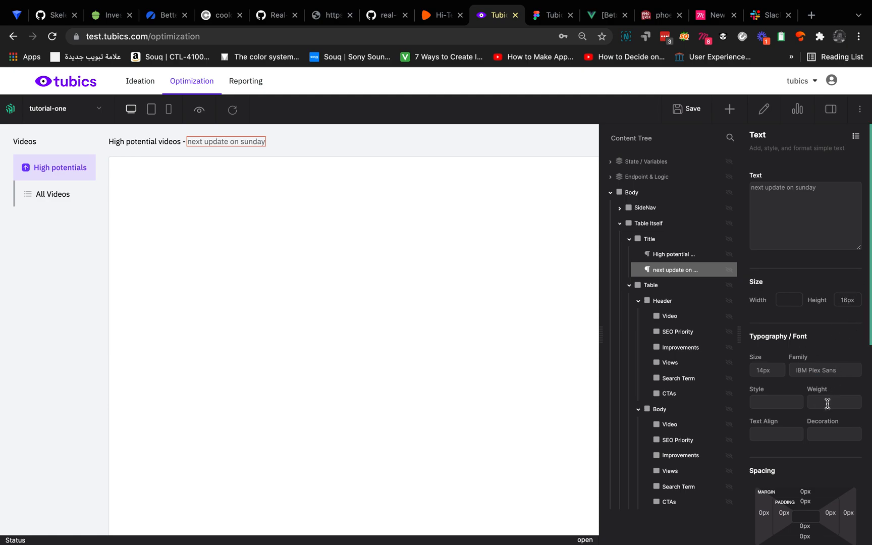
- Set the "High potential videos -" text's weight to medium and inspect the text settings of SideNav's Videos title for comparison
left_click(662, 255)
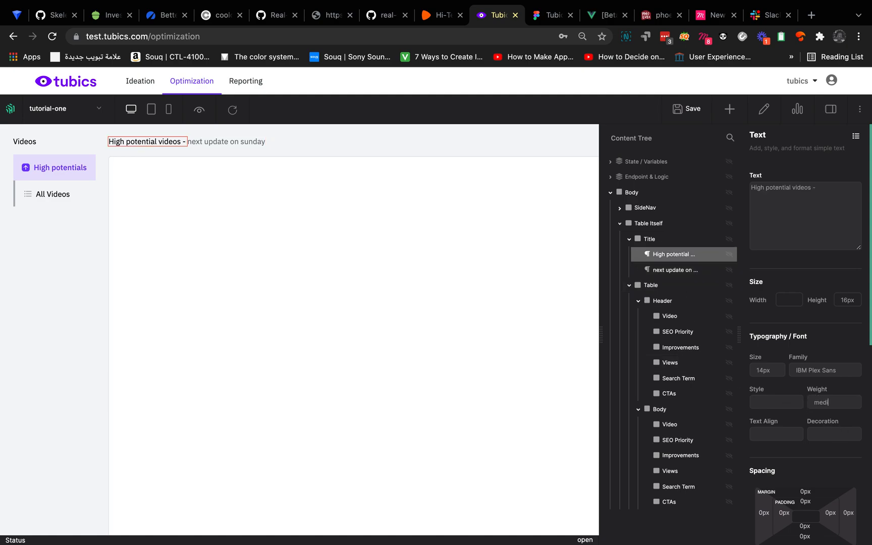
double_click(26, 142)
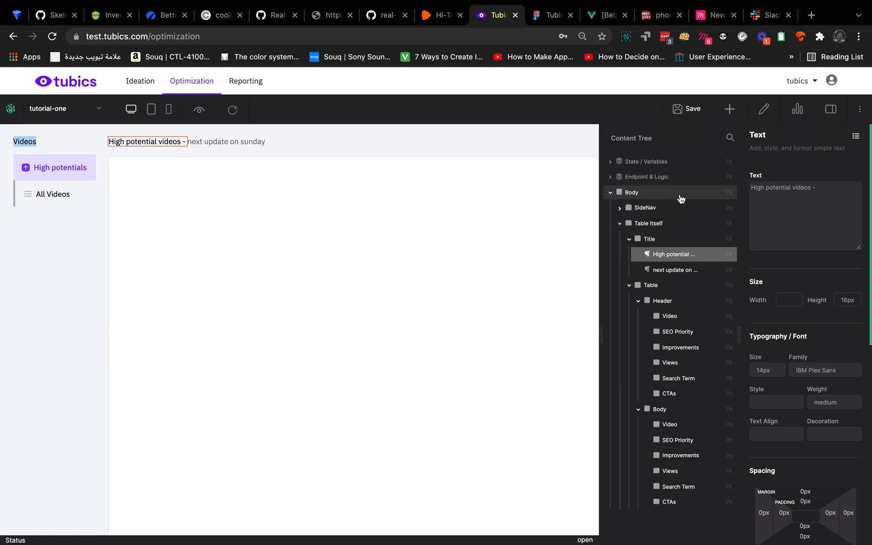
left_click(764, 113)
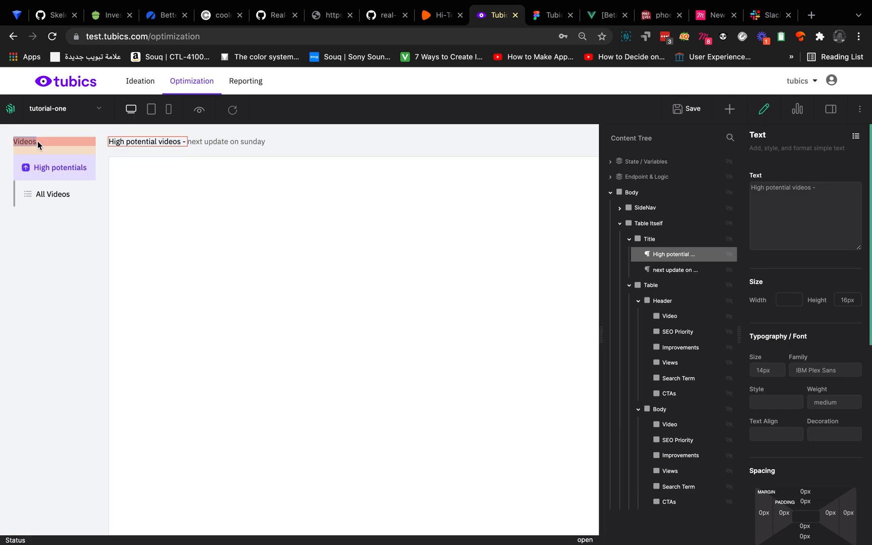
left_click(34, 141)
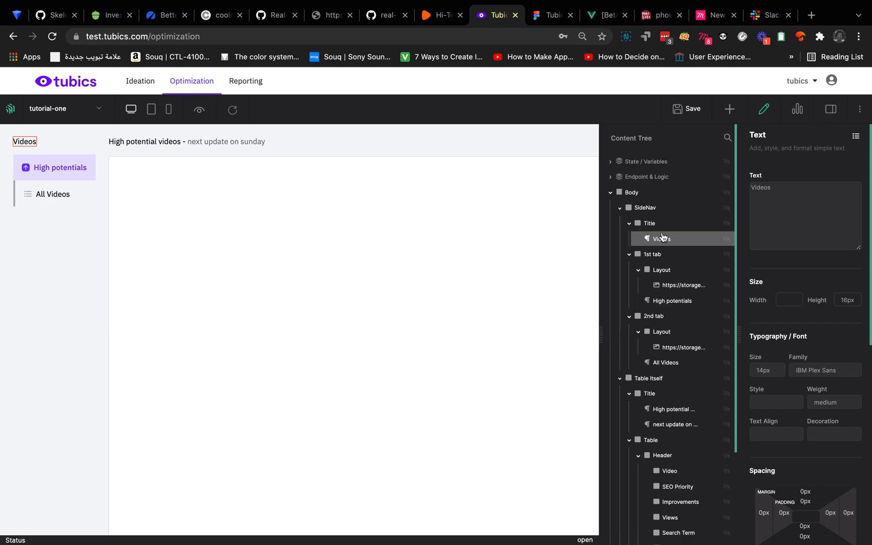
- Compare the text settings of the table header's Videos label and the side navigation's Videos title in Figma, then return to the Tubics editor
left_click(552, 15)
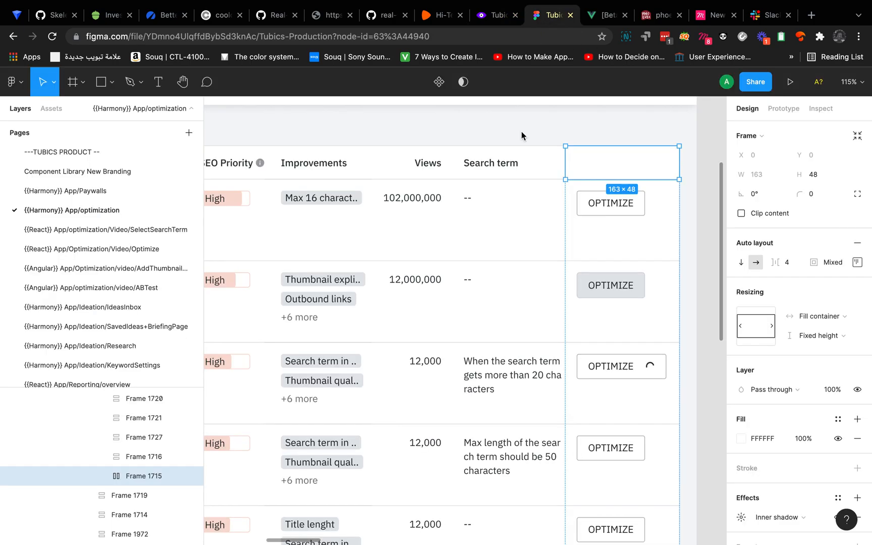
scroll(502, 169, "down", 5)
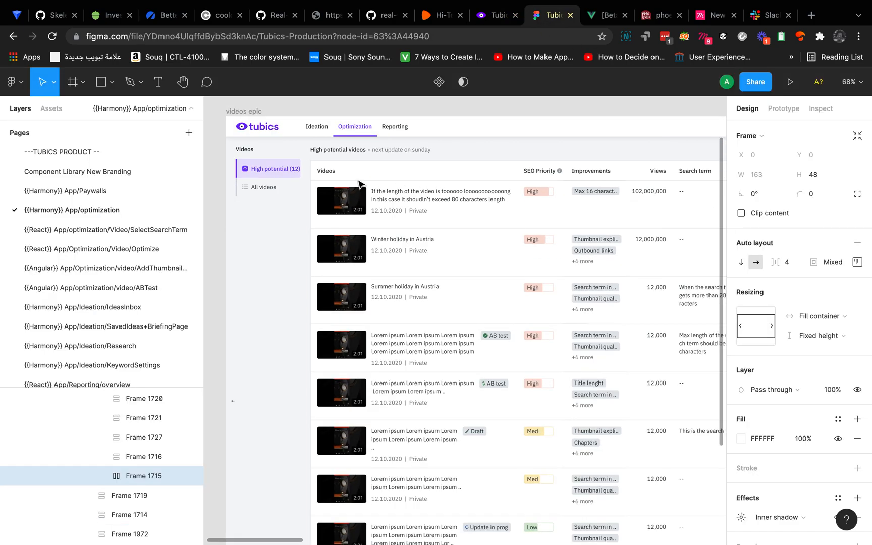
double_click(326, 172)
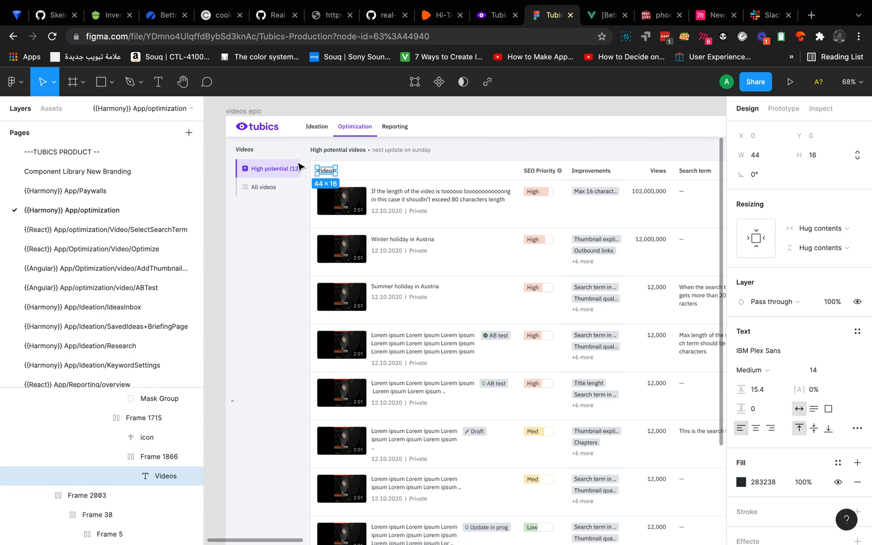
left_click(254, 151)
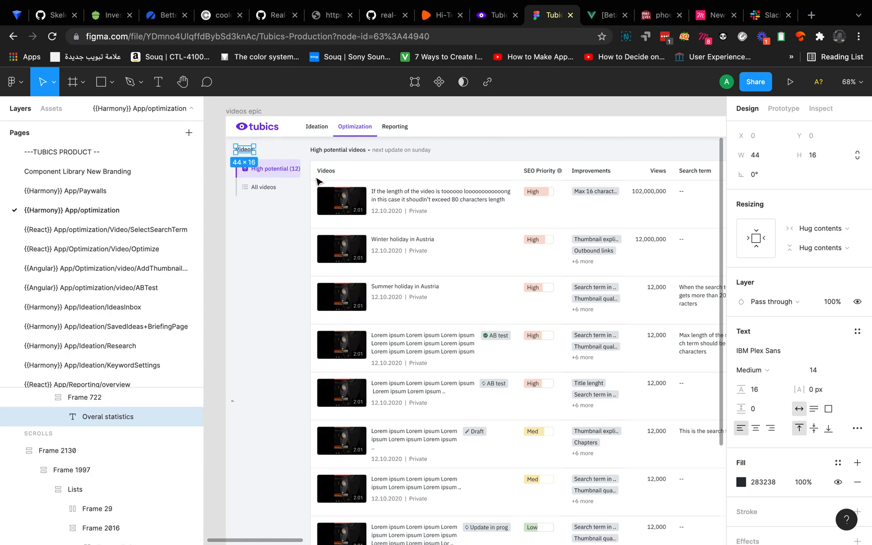
left_click(331, 174)
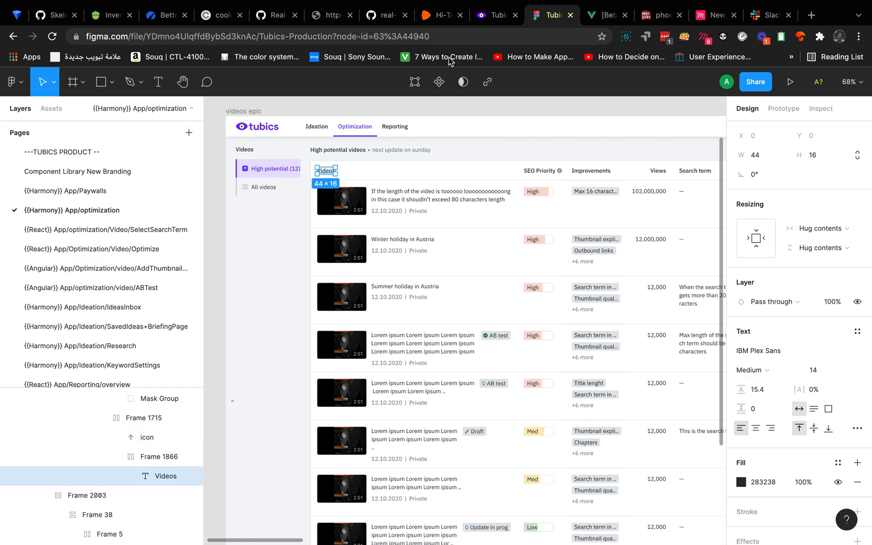
left_click(499, 15)
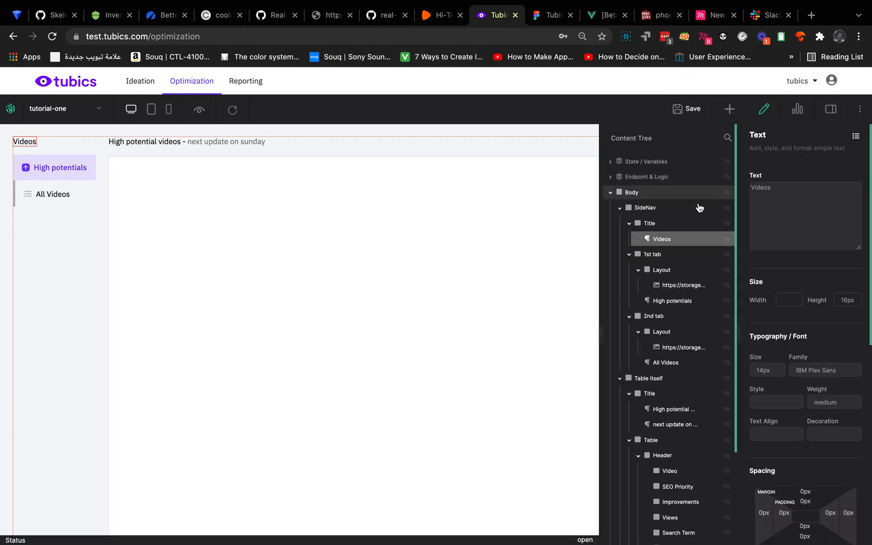
- Copy SideNav's Videos title text and paste it inside the table Header's Video column
right_click(686, 242)
left_click(700, 247)
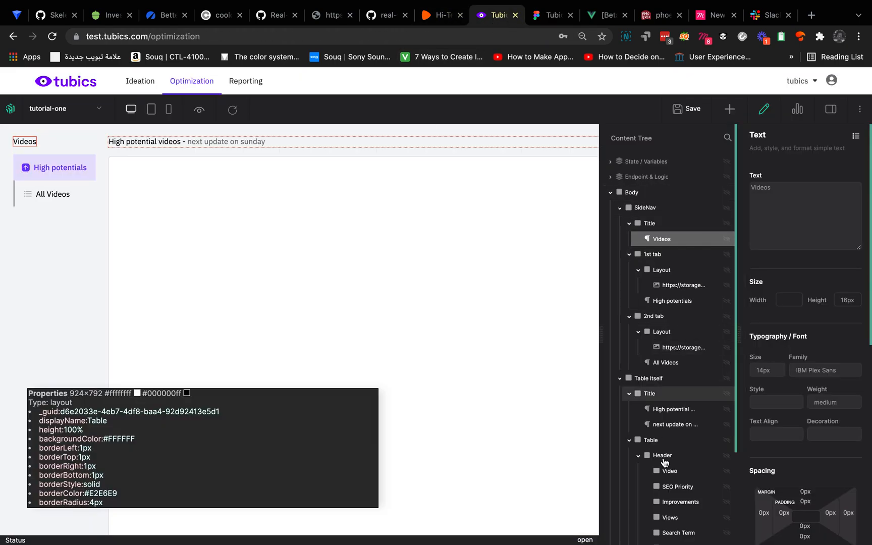
scroll(661, 445, "down", 3)
right_click(675, 354)
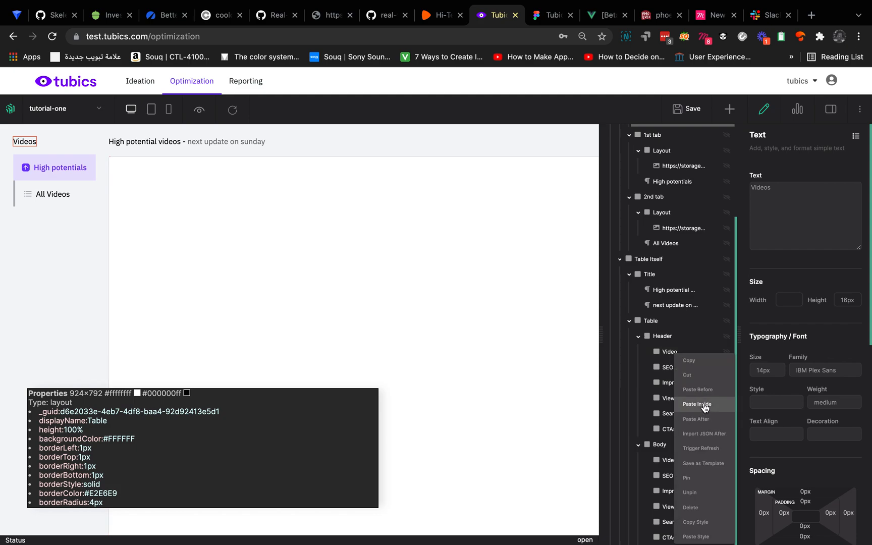
left_click(699, 405)
- Paste the copied Videos text inside the Header's SEO Priority, Improvements, Views and Search Term columns
right_click(687, 367)
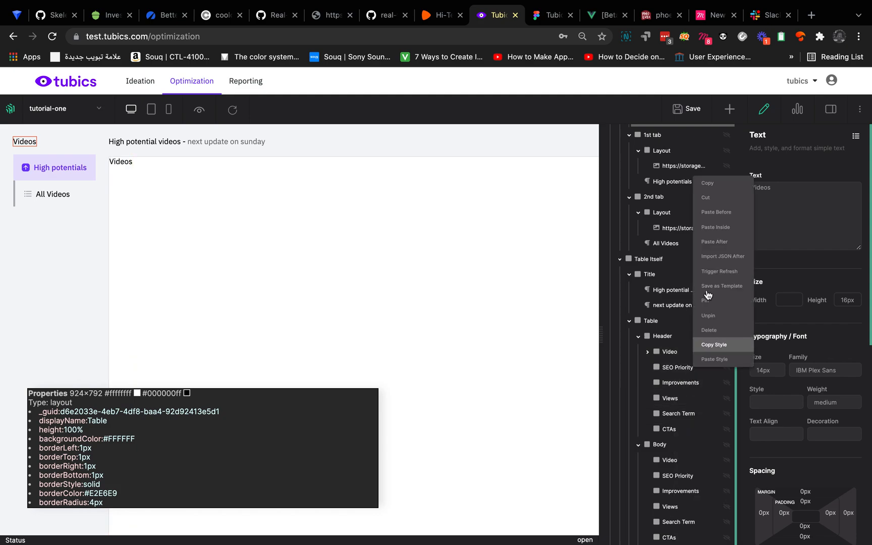
left_click(716, 228)
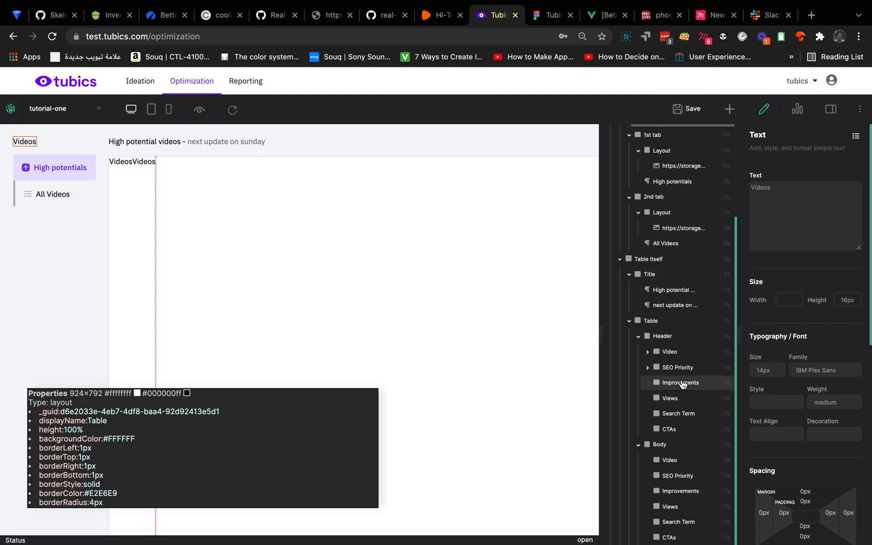
right_click(683, 382)
left_click(719, 244)
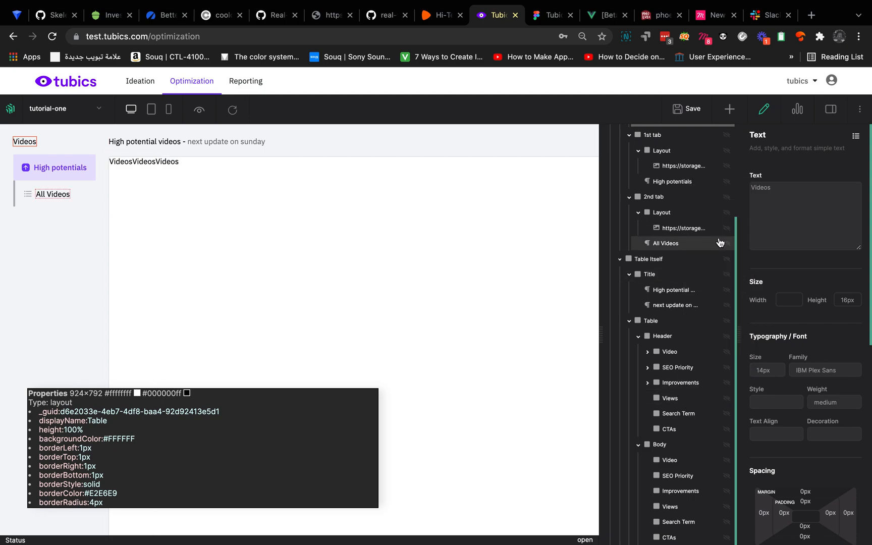
right_click(675, 400)
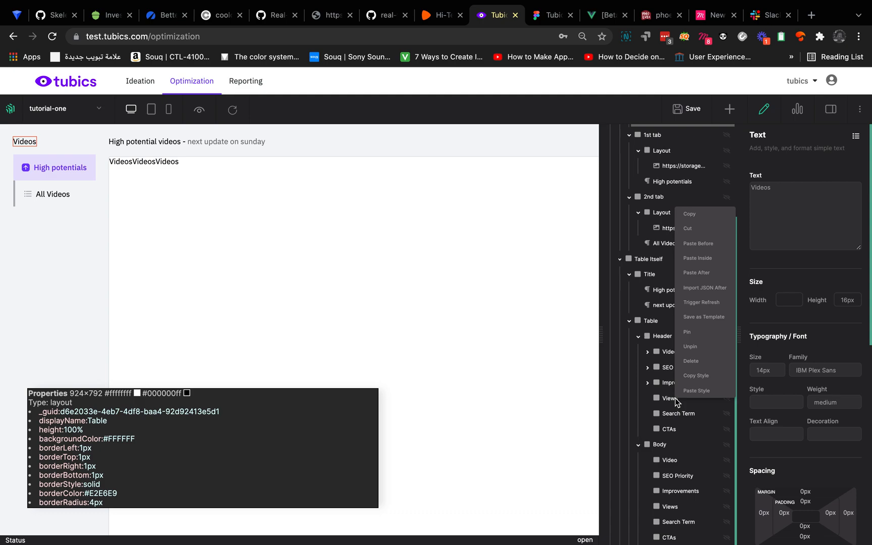
left_click(706, 261)
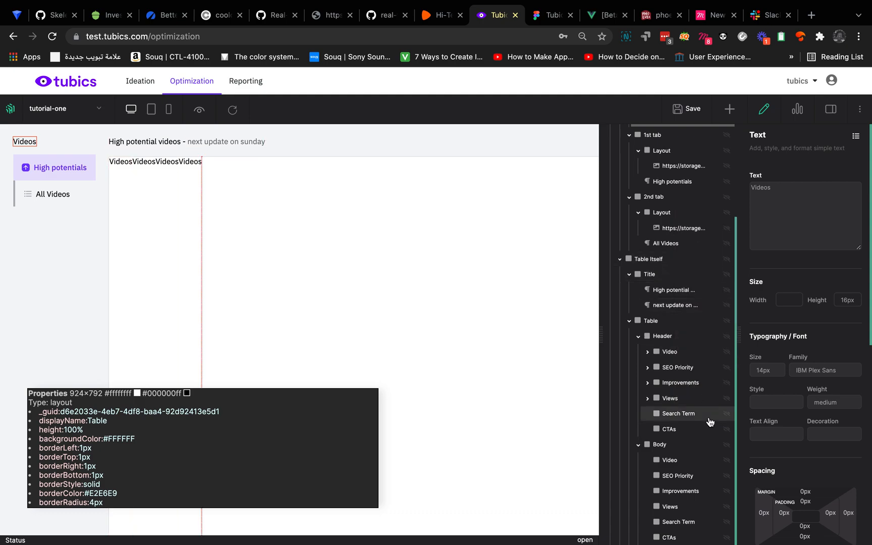
right_click(689, 414)
left_click(720, 277)
right_click(679, 437)
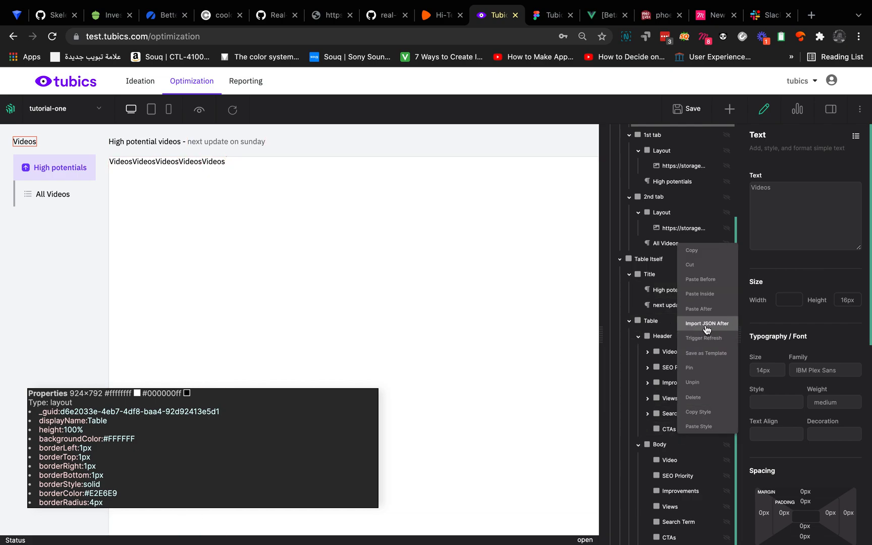
left_click(704, 279)
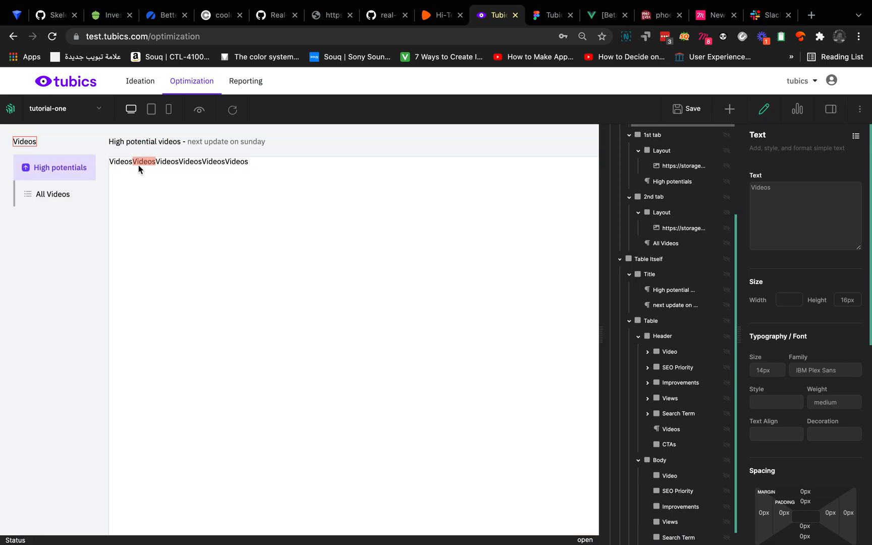
mouse_move(142, 164)
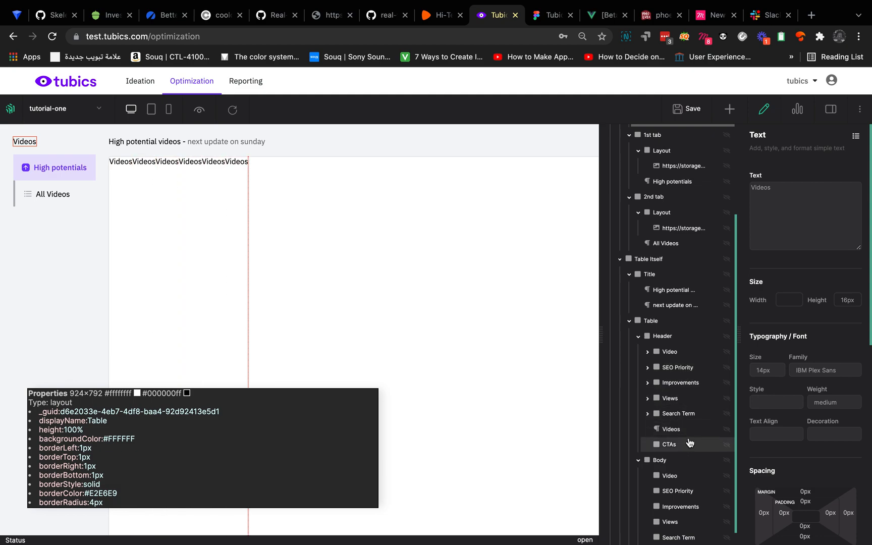
scroll(686, 444, "down", 1)
right_click(681, 422)
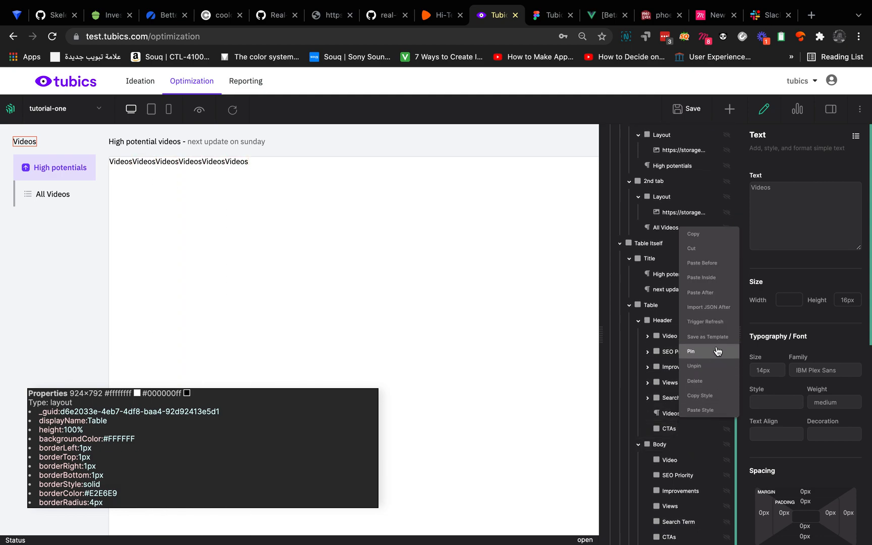
left_click(710, 249)
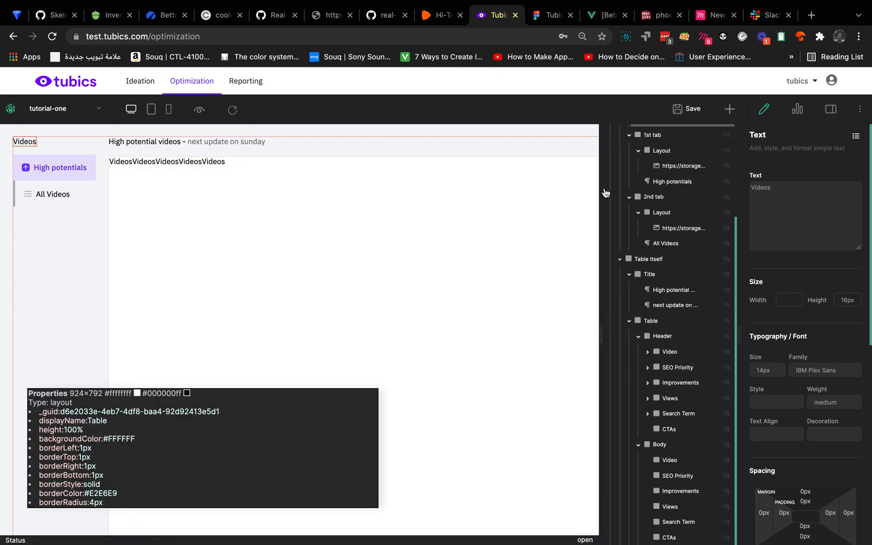
- Select the Header's Video column, measure the Videos label's spacing within its header cell in Figma, and return to the Tubics editor
left_click(677, 356)
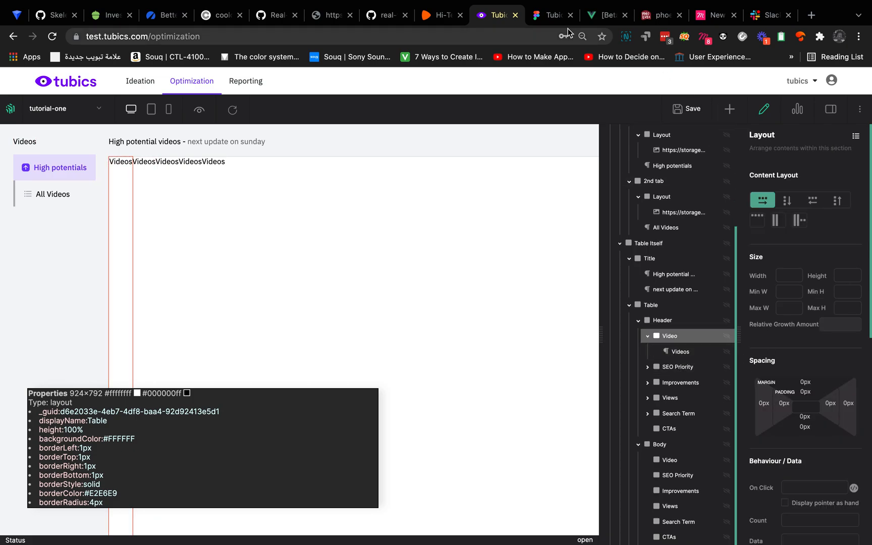
left_click(554, 15)
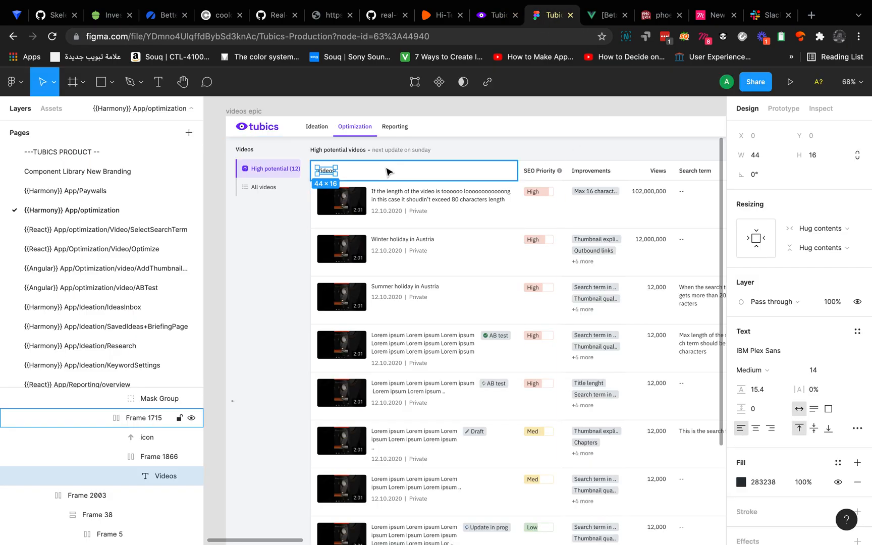
key("alt")
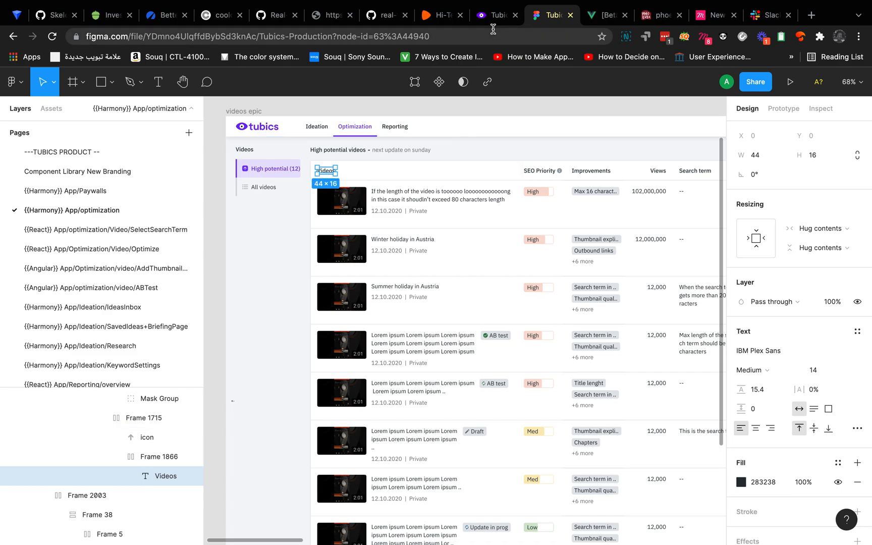
key("alt")
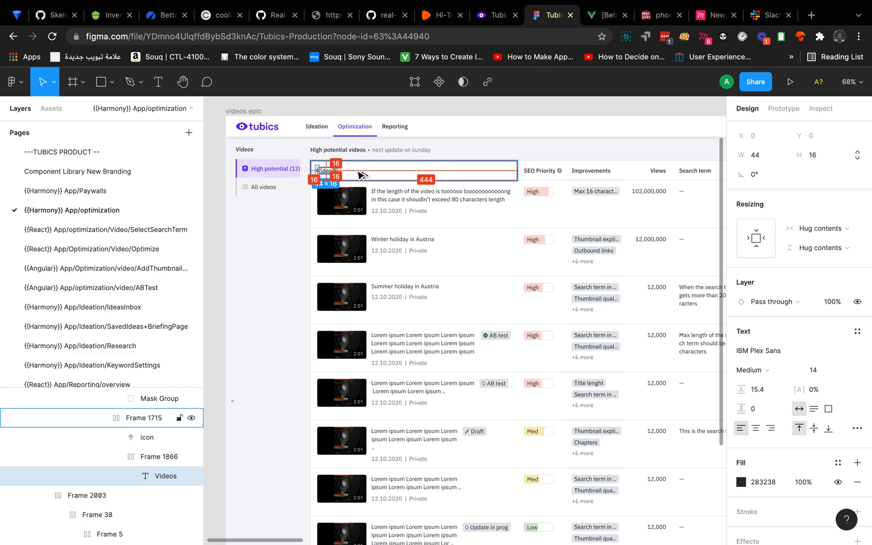
left_click(486, 18)
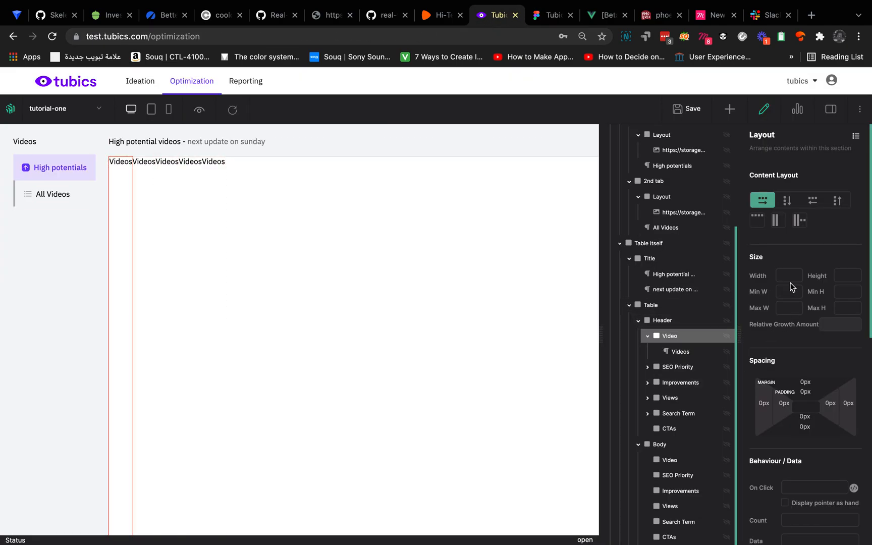
- Set the Header's Video column padding to 16px on all four sides
left_click(801, 391)
type("16px")
left_click(781, 402)
type("16px")
left_click(805, 415)
type("1")
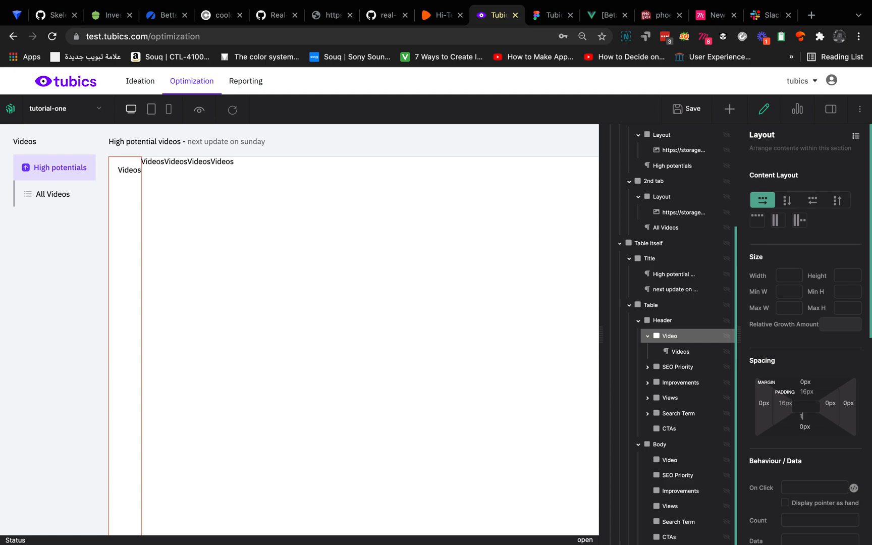
type("6px")
left_click(827, 403)
type("16px")
left_click(840, 370)
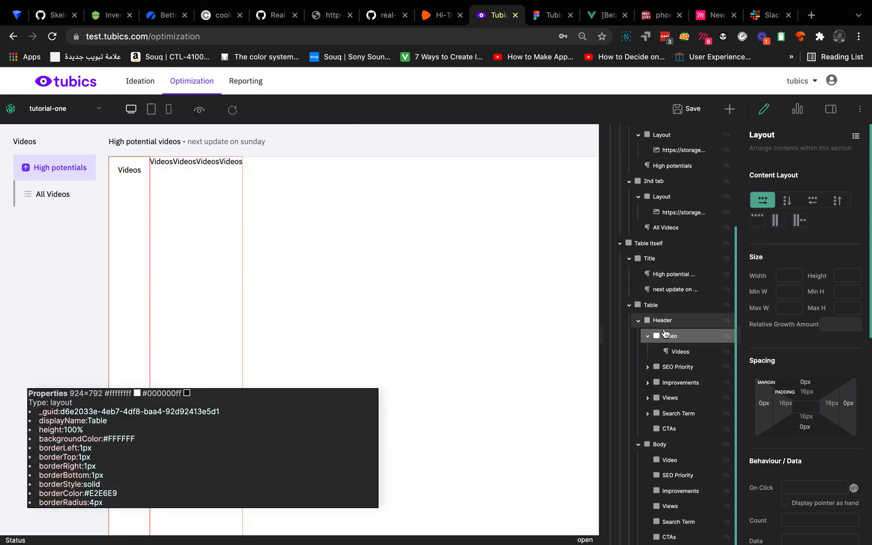
- Check the Videos header cell's size in Figma and set the Tubics table Header's height to 48px
left_click(667, 321)
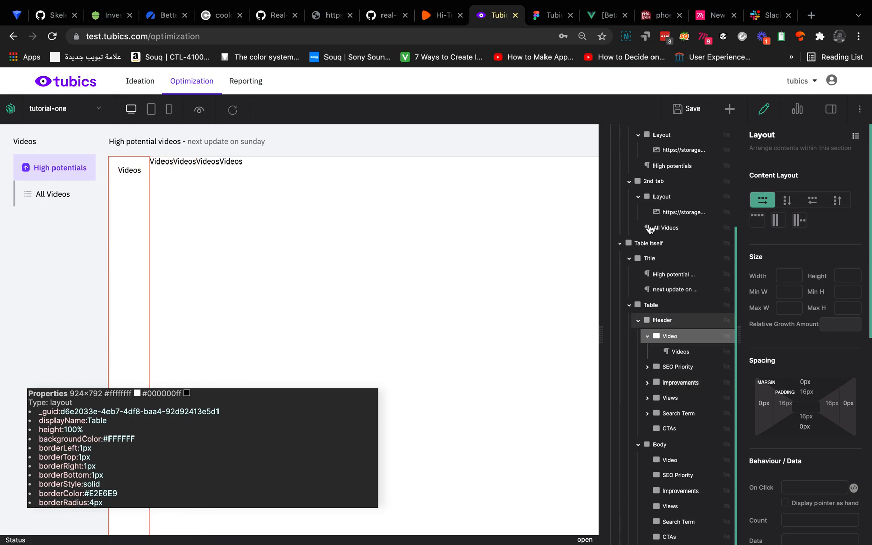
left_click(536, 19)
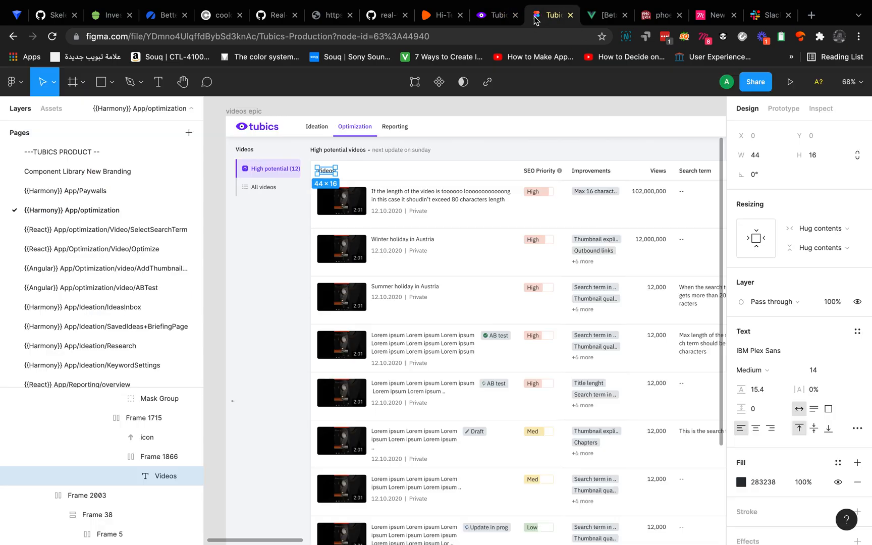
left_click(444, 169)
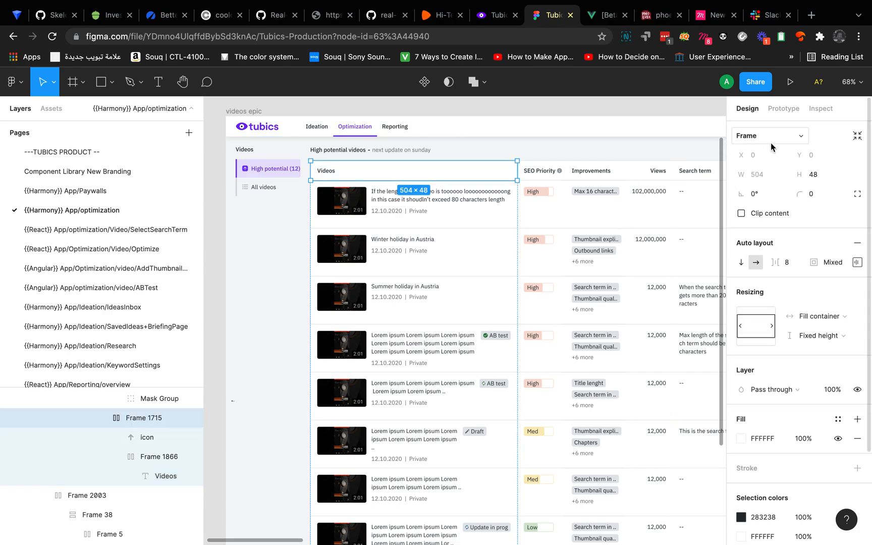
left_click(495, 15)
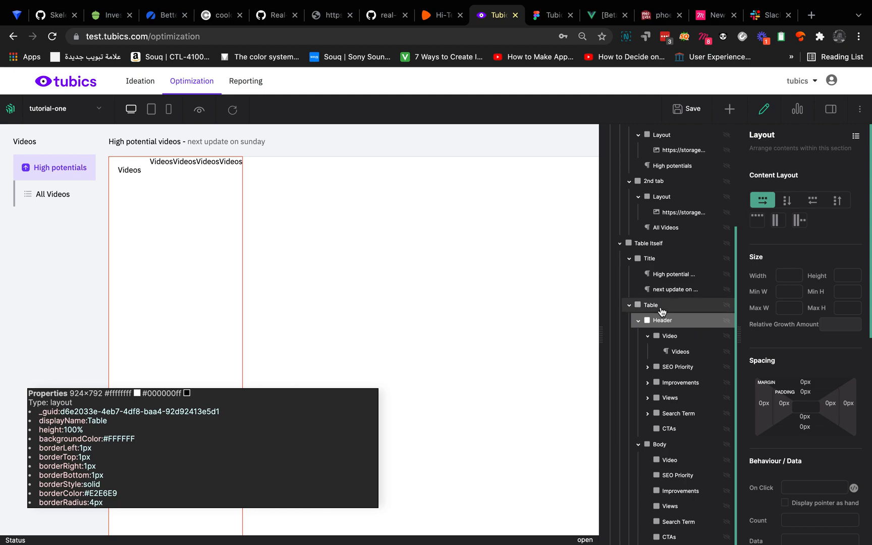
left_click(835, 275)
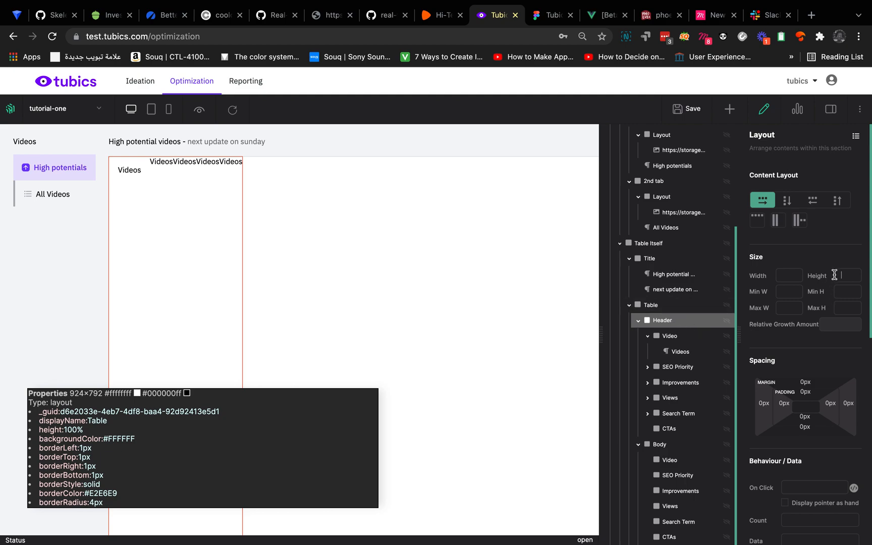
type("48px")
left_click(846, 259)
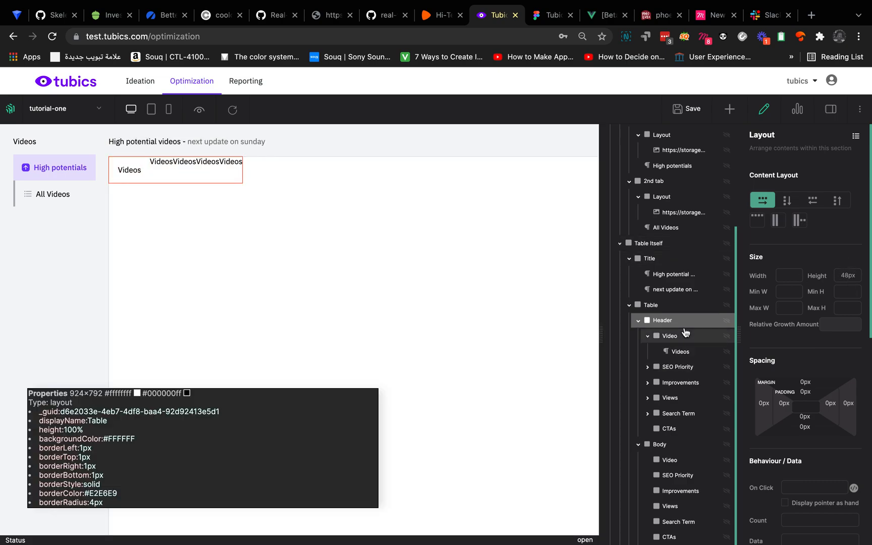
- Center the items on the cross axis in the Header's Video and SEO Priority columns
left_click(680, 371)
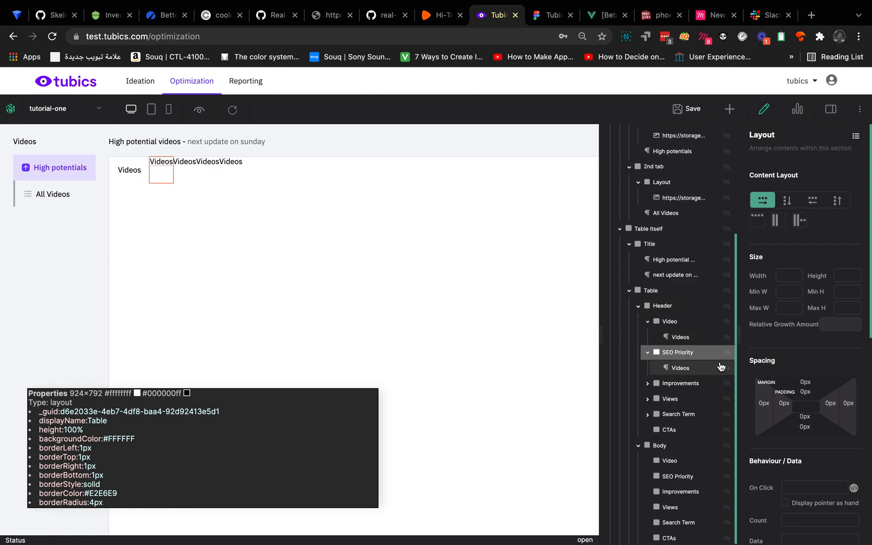
left_click(687, 323)
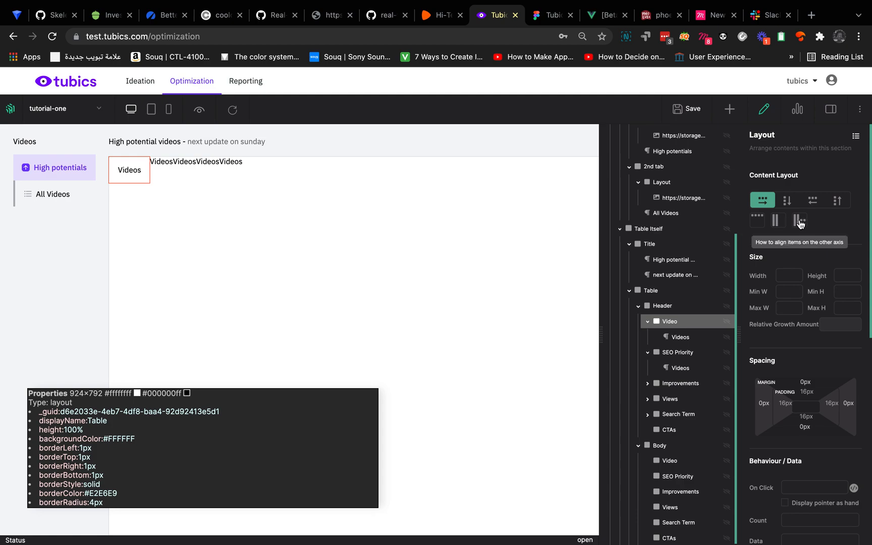
left_click(666, 353)
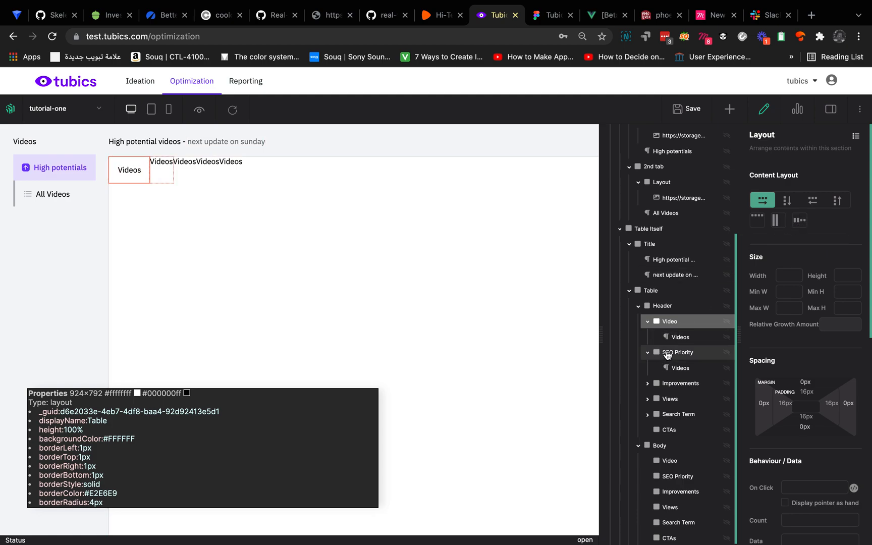
left_click(797, 225)
scroll(796, 389, "down", 1)
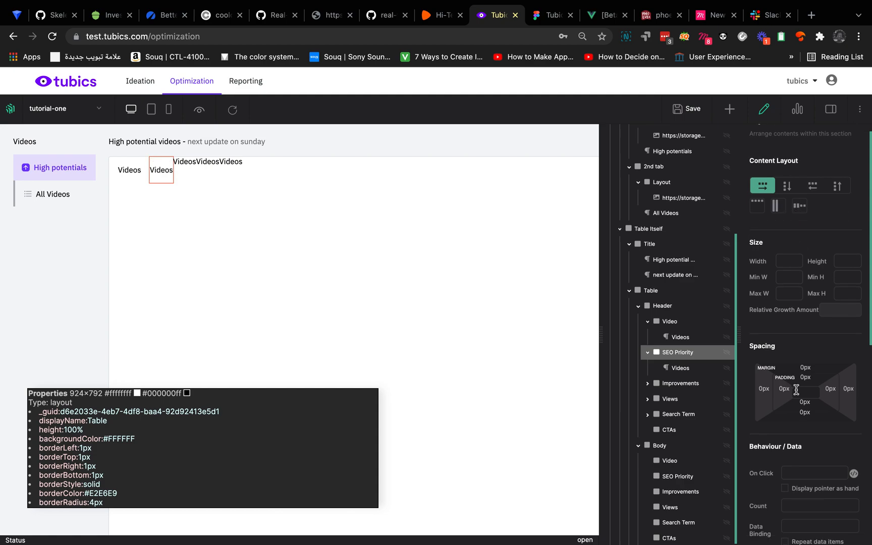
- Set the Header's SEO Priority column padding to 16px on all four sides
scroll(795, 389, "down", 2)
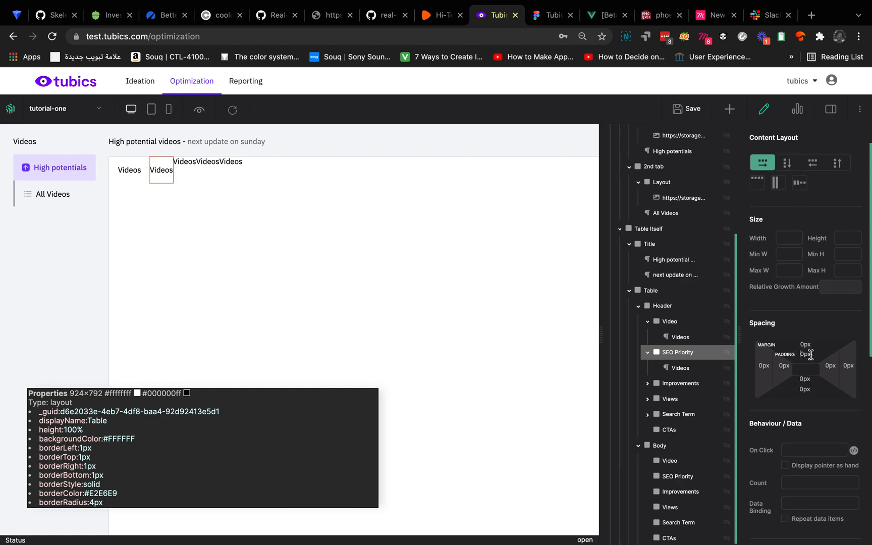
type("16px")
left_click(778, 368)
type("16px")
left_click(807, 380)
type("1")
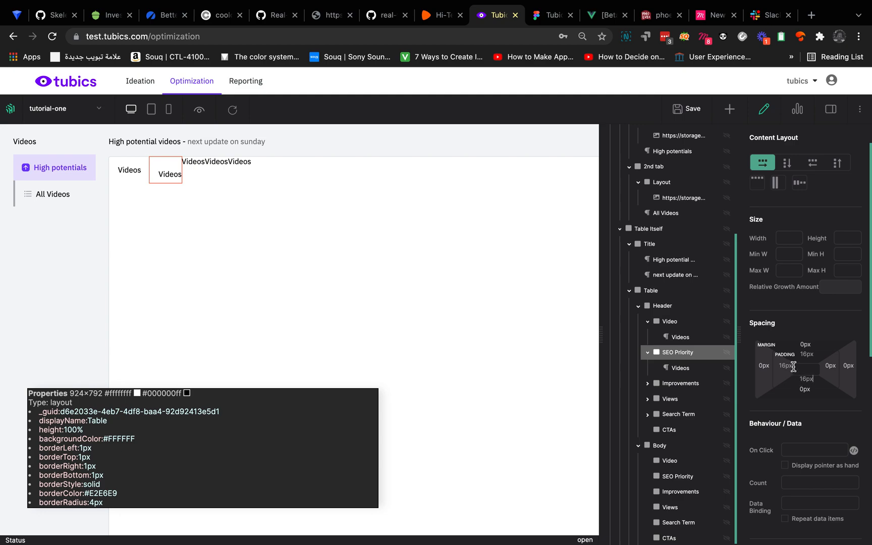
type("6px")
double_click(808, 377)
left_click(836, 367)
- Set the Header's Improvements column padding to 16px on all four sides
left_click(683, 384)
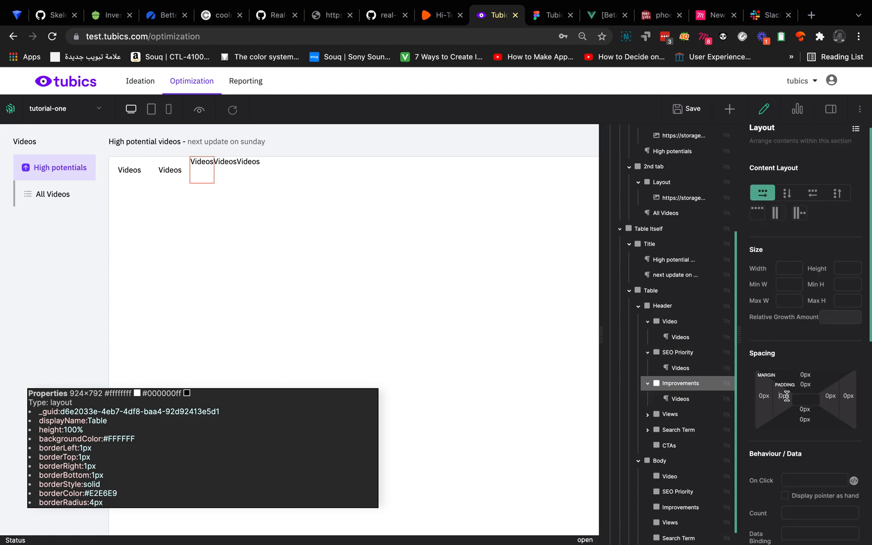
left_click(681, 355)
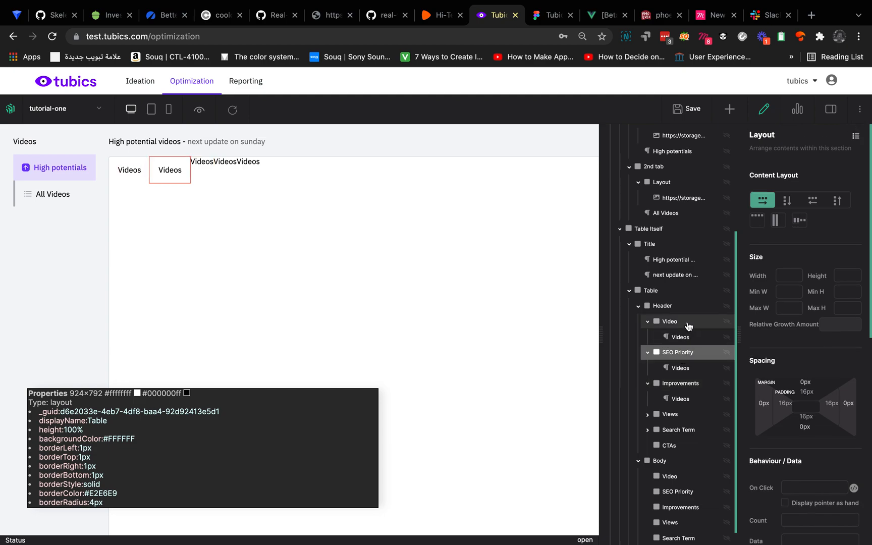
left_click(683, 384)
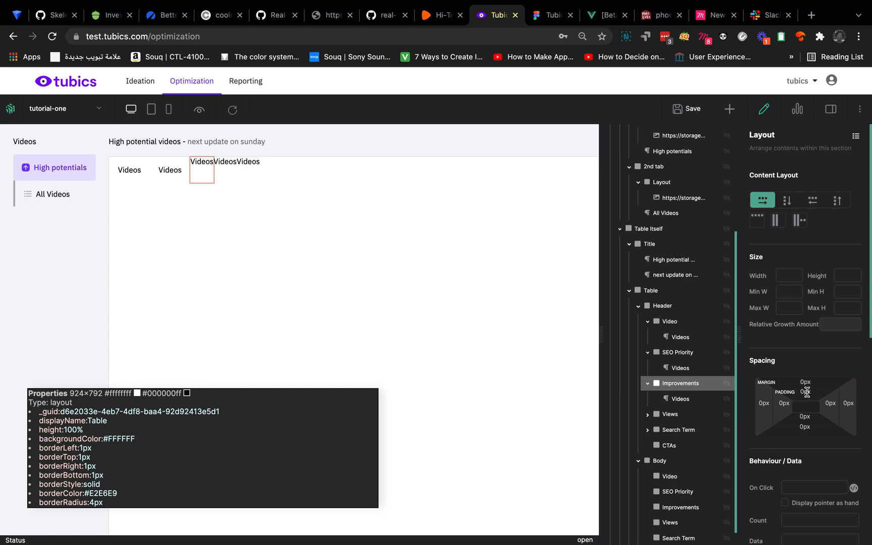
type("16px")
left_click(785, 404)
type("16px")
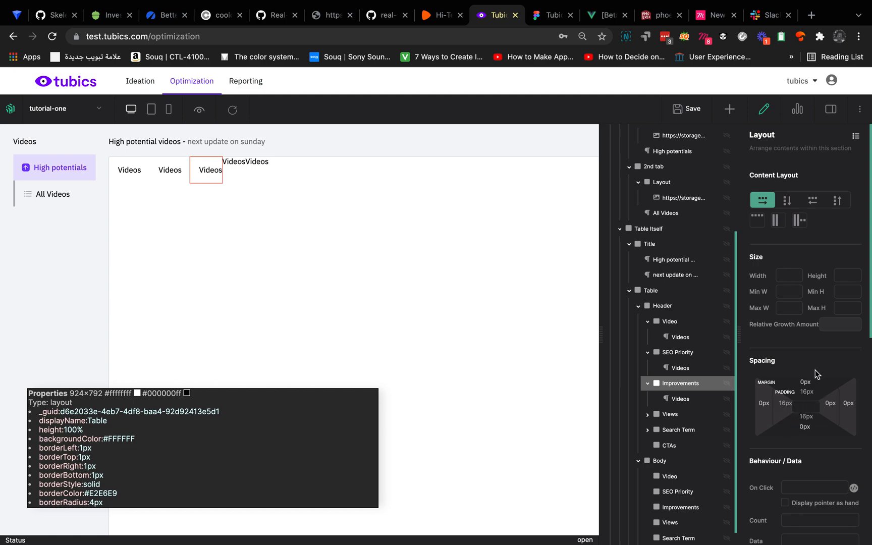
double_click(201, 171)
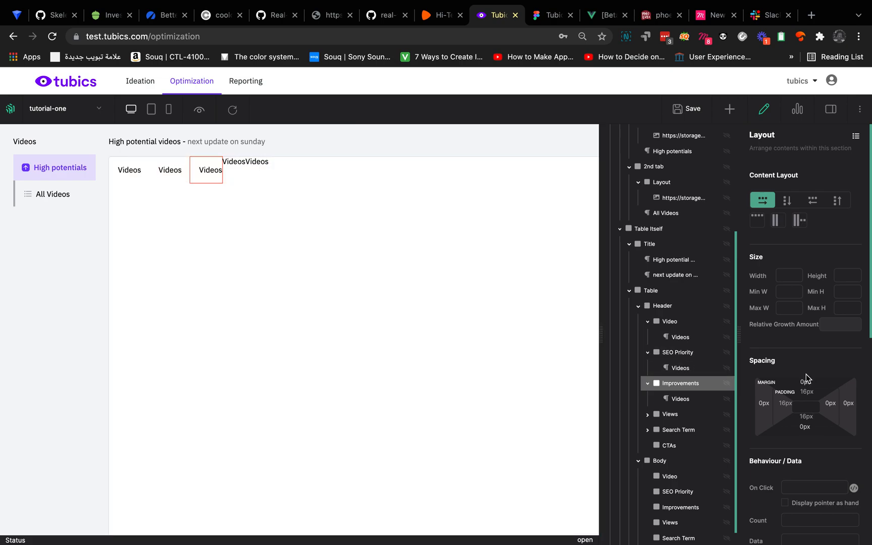
left_click(836, 402)
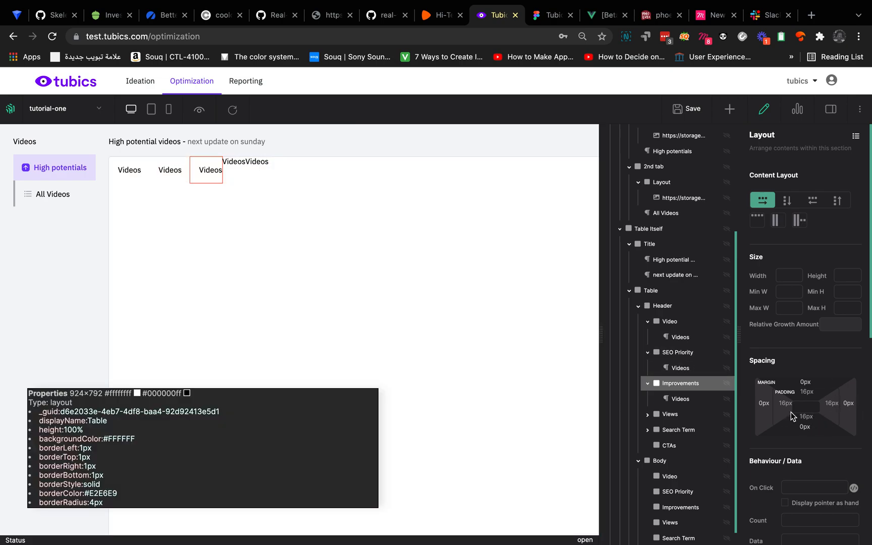
- Set the Header's Views column padding to 16px on all four sides
left_click(669, 414)
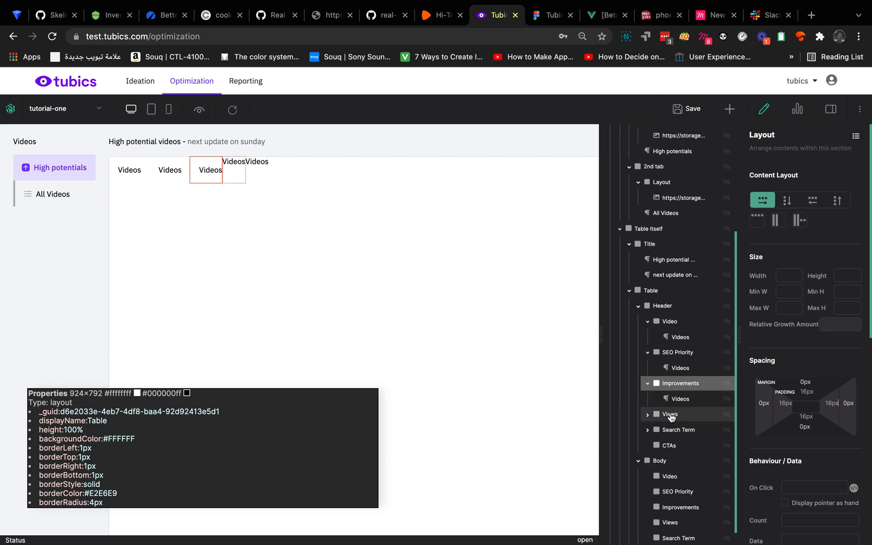
left_click(782, 402)
type("16")
left_click(805, 392)
type("16")
left_click(803, 417)
type("16")
- Set the Header's Search Term column padding to 16px on all four sides
left_click(679, 445)
left_click(784, 405)
type("16")
left_click(808, 390)
type("16")
left_click(827, 403)
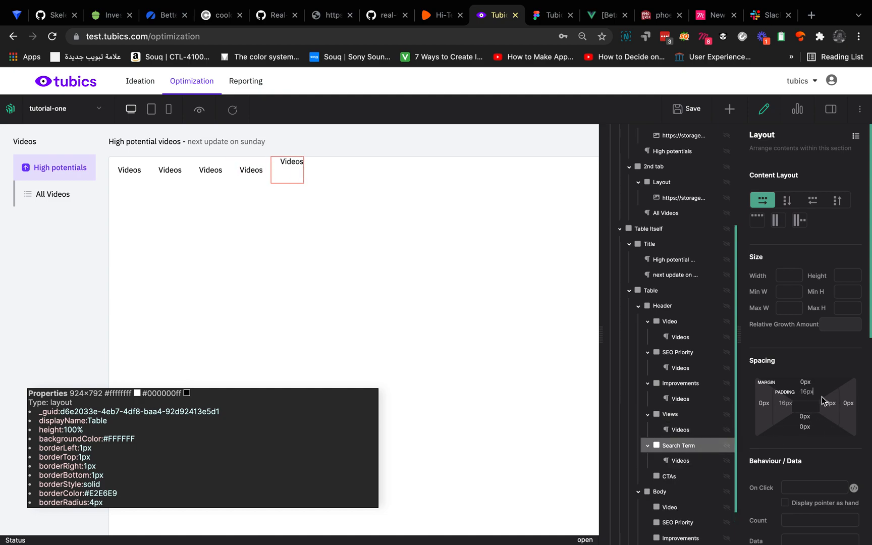
type("16")
left_click(805, 417)
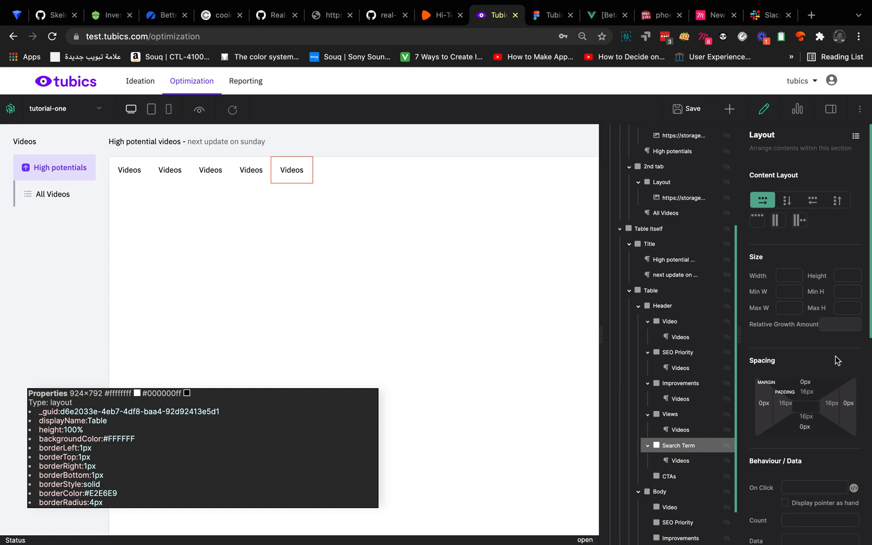
- Change the label texts in the Header's second and third columns to "SEO Priority" and "Improvements", checking the wording in Figma
left_click(681, 370)
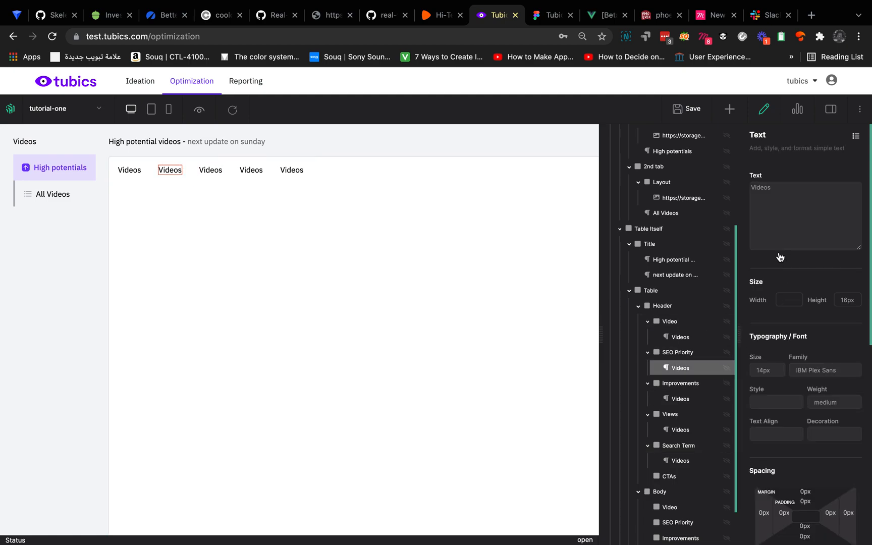
double_click(766, 188)
type("SEO Priority")
left_click(680, 399)
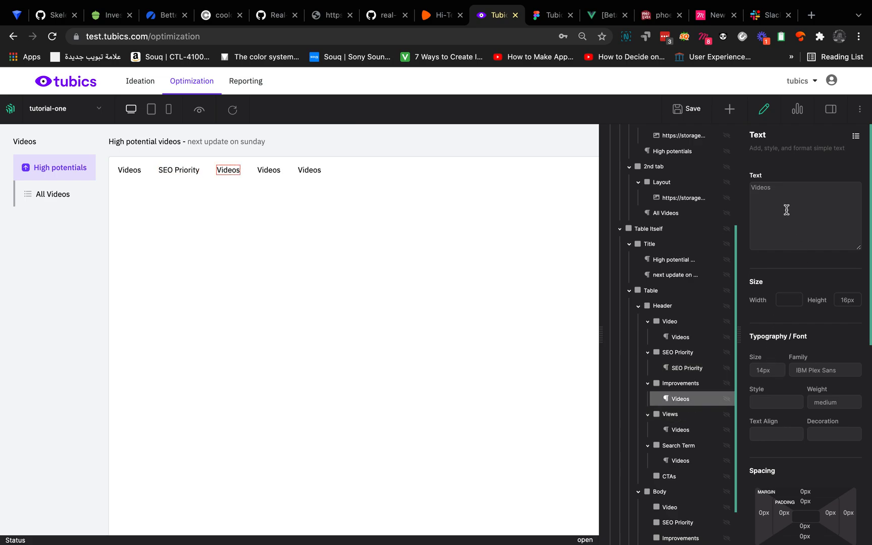
double_click(776, 192)
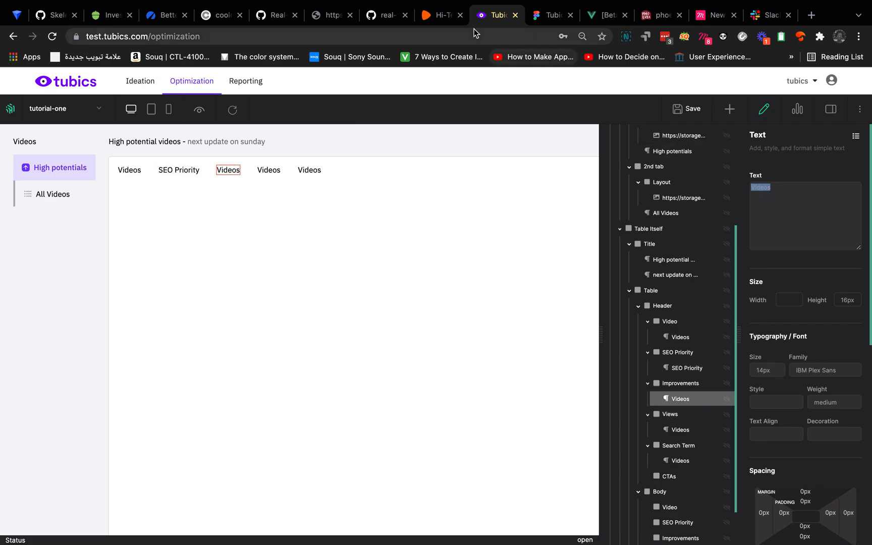
left_click(534, 18)
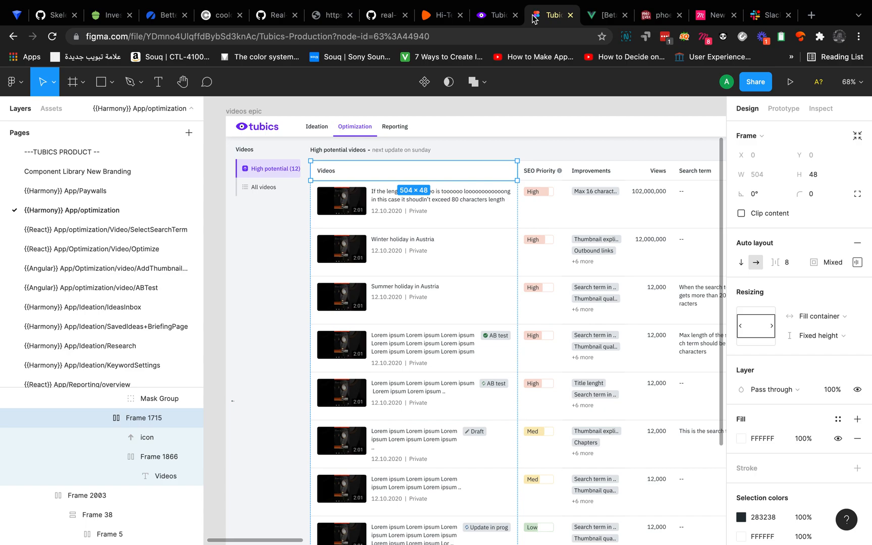
left_click(497, 15)
type("(")
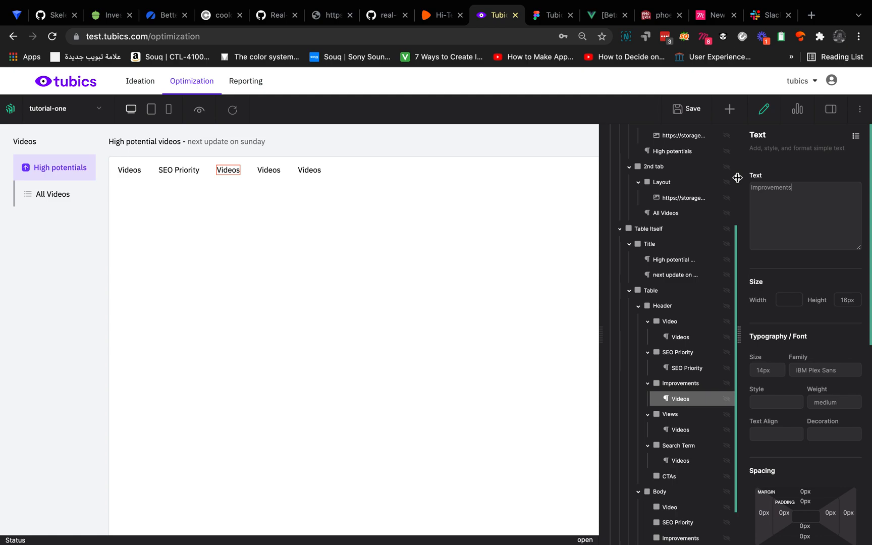
- Change the label texts in the Header's Views and Search Term columns to "Views" and "Search Term"
left_click(678, 430)
double_click(775, 193)
type("Views")
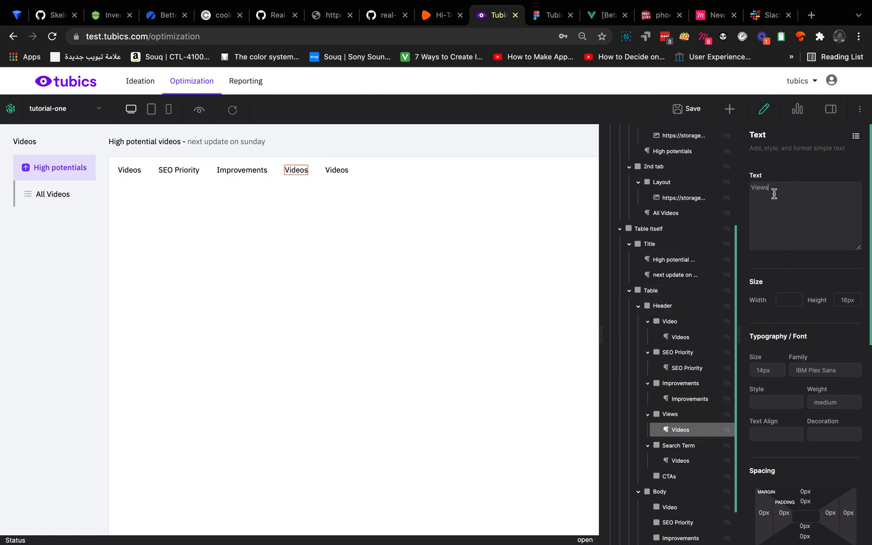
left_click(687, 461)
double_click(767, 186)
type("Search T")
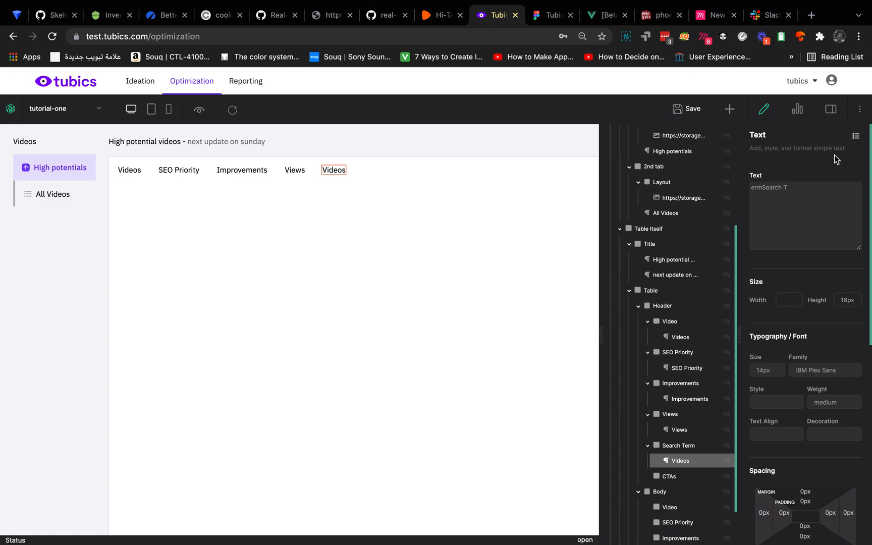
type("r")
key("BackSpace")
key("BackSpace")
left_click(800, 189)
type("erm")
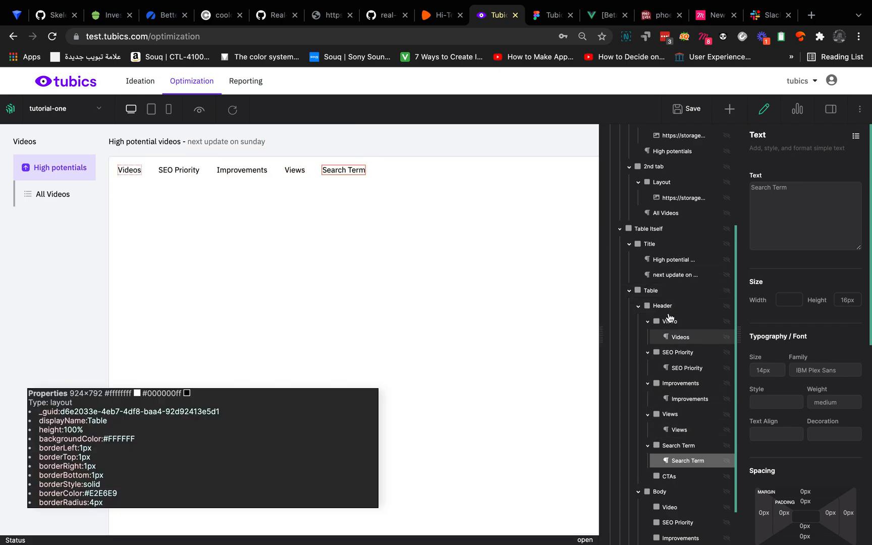
- Set the table Header's width to 100%
left_click(664, 306)
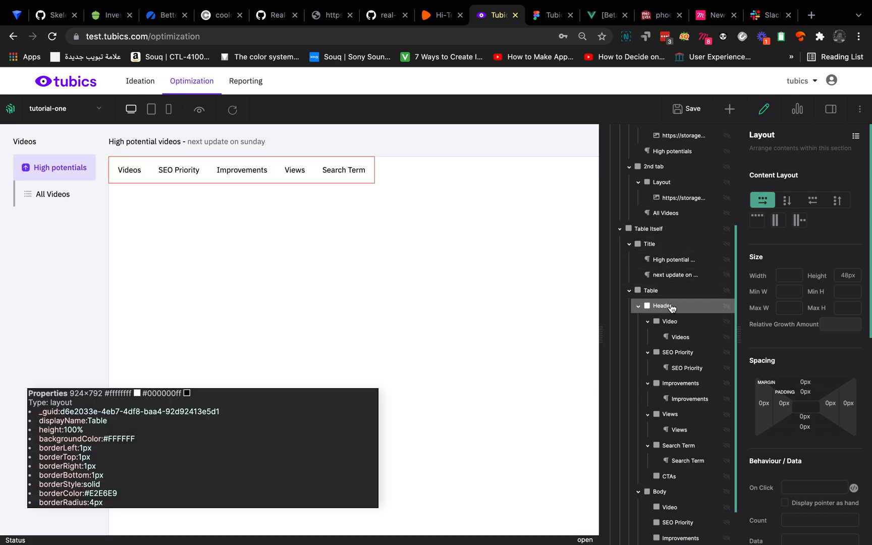
scroll(539, 249, "right", 1)
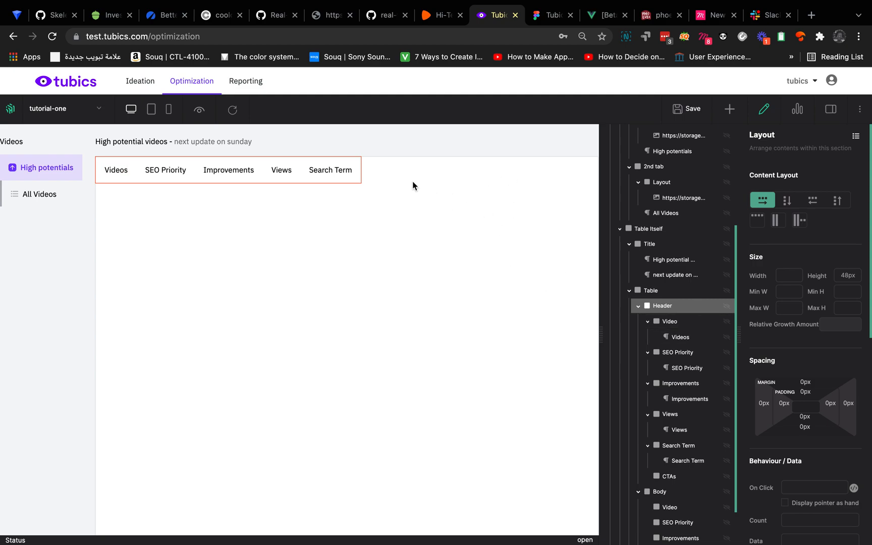
left_click(783, 276)
left_click(823, 256)
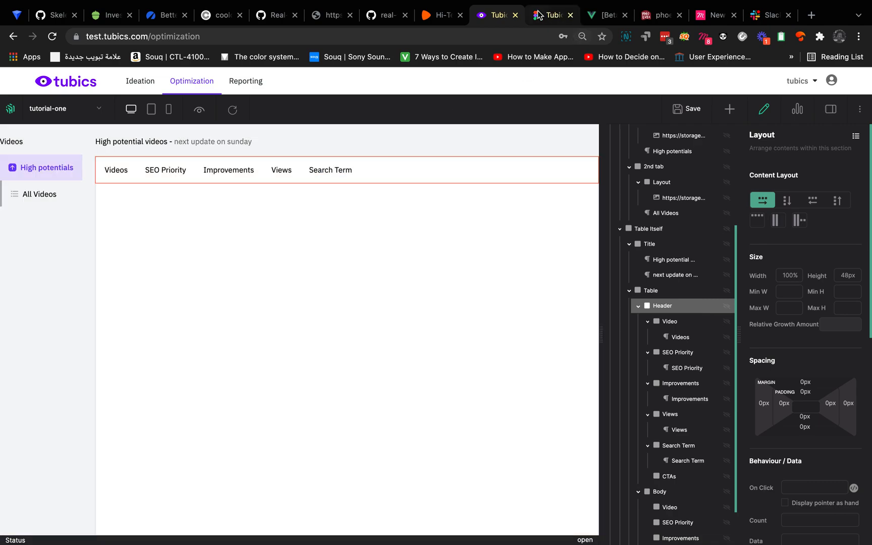
- Switch to the Figma design and select the first video's cell in the Videos column to check the column's size
left_click(539, 15)
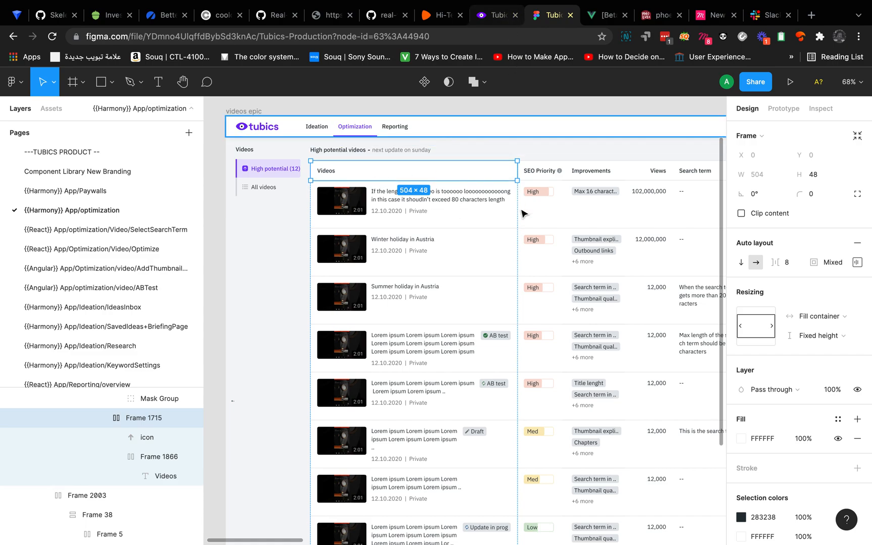
scroll(523, 214, "right", 3)
scroll(522, 214, "down", 3)
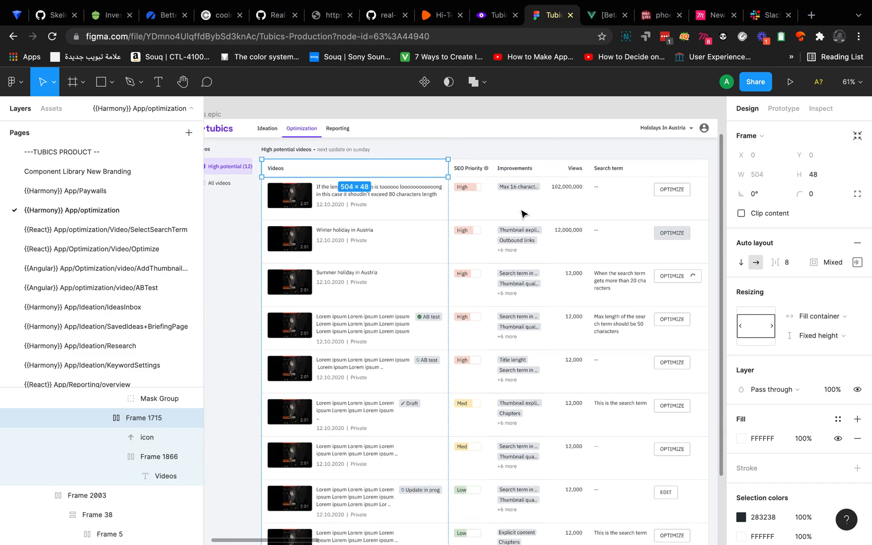
left_click(415, 212)
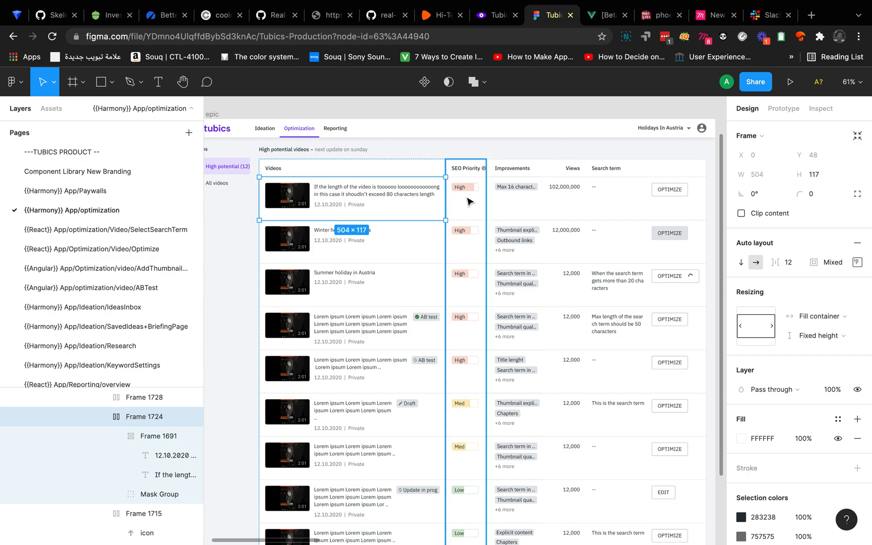
- Inspect the sizes of the first-row cells and columns across the High potential videos table
left_click(466, 227)
left_click(402, 211)
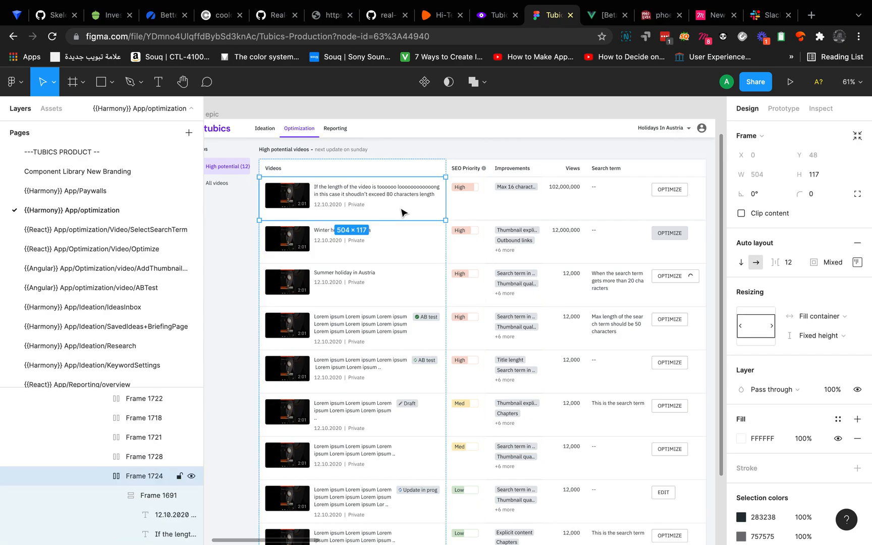
double_click(460, 204)
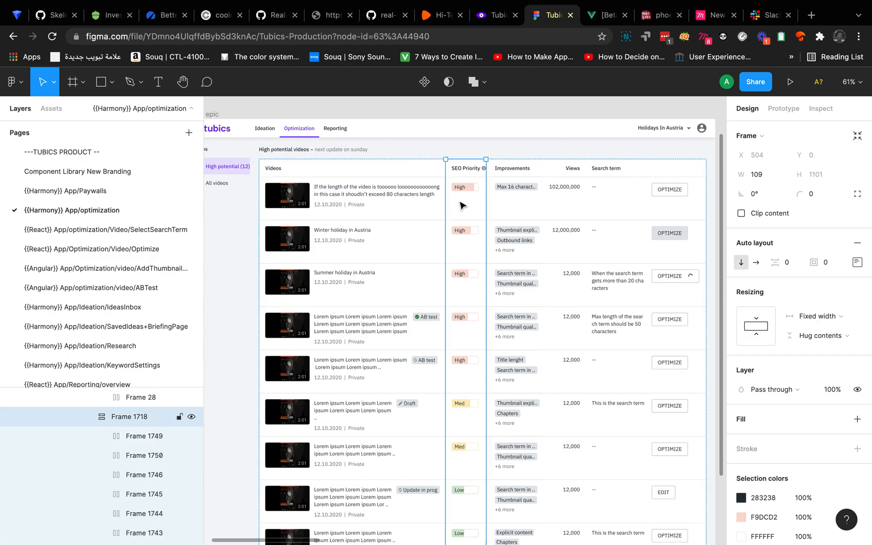
double_click(501, 204)
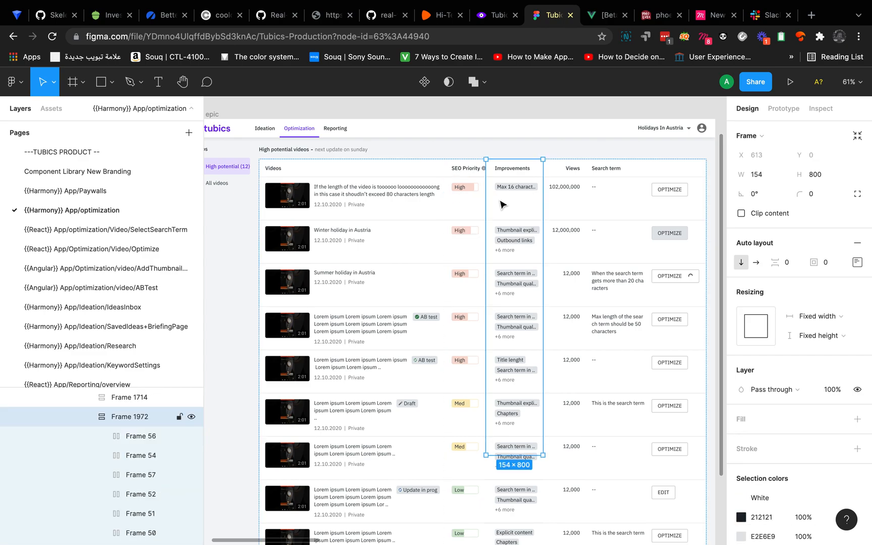
double_click(569, 202)
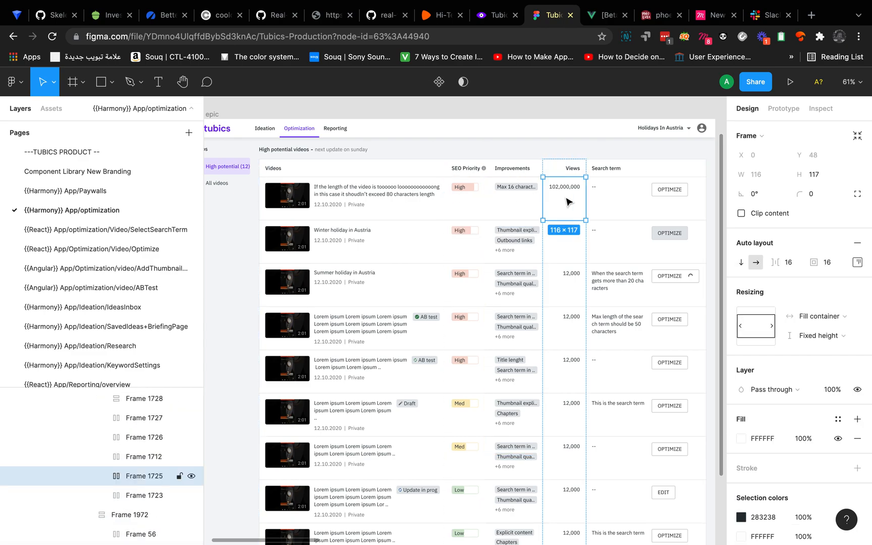
double_click(640, 198)
left_click(687, 200)
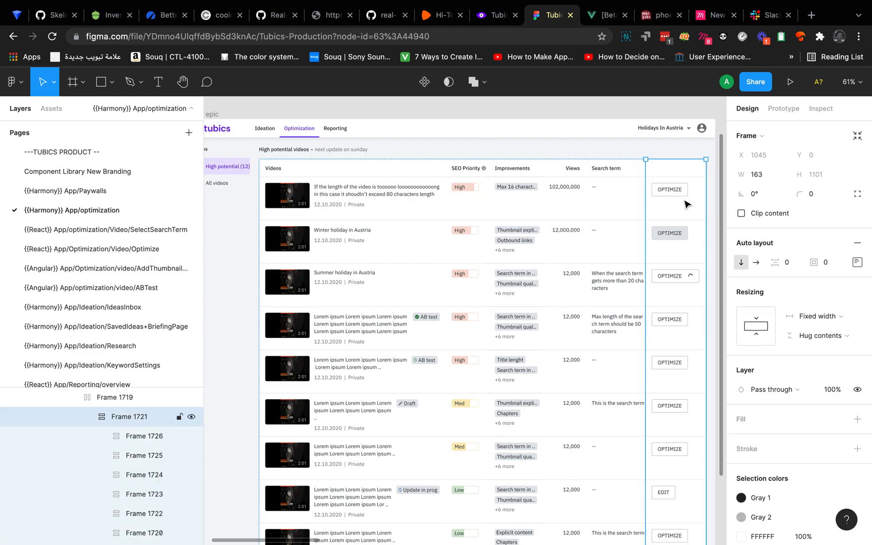
double_click(473, 200)
double_click(537, 199)
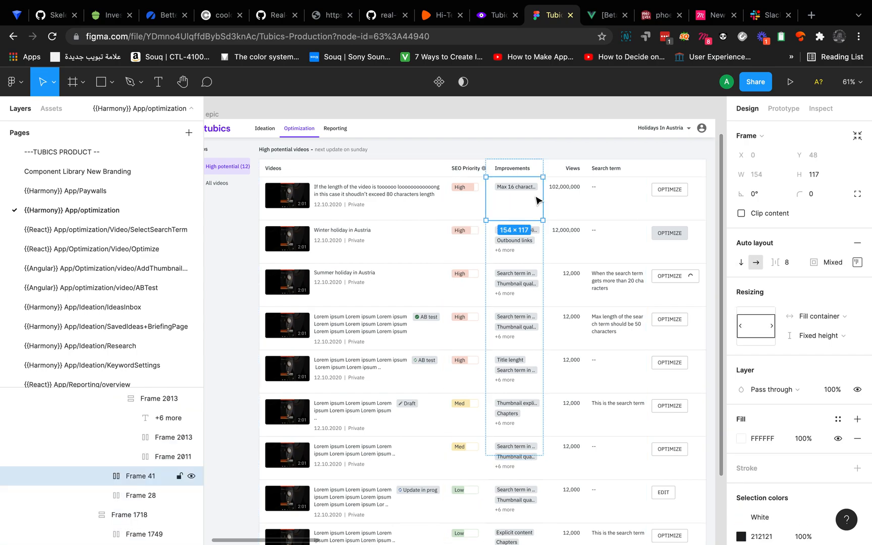
double_click(563, 201)
left_click(419, 200)
double_click(420, 200)
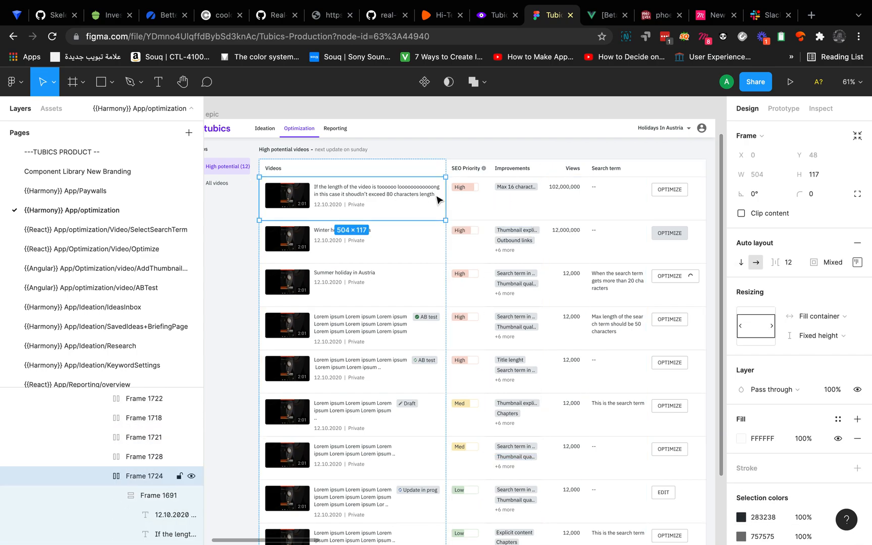
left_click(590, 152)
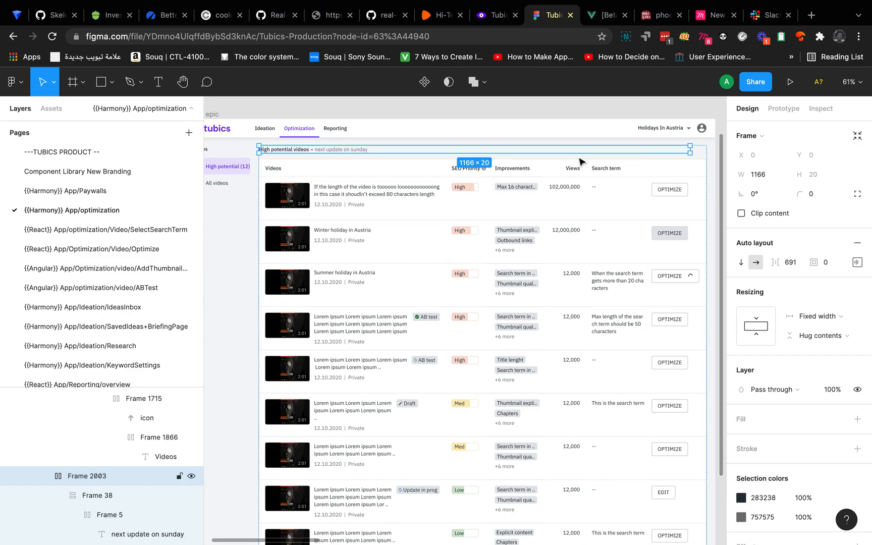
left_click(552, 216)
double_click(551, 216)
double_click(551, 214)
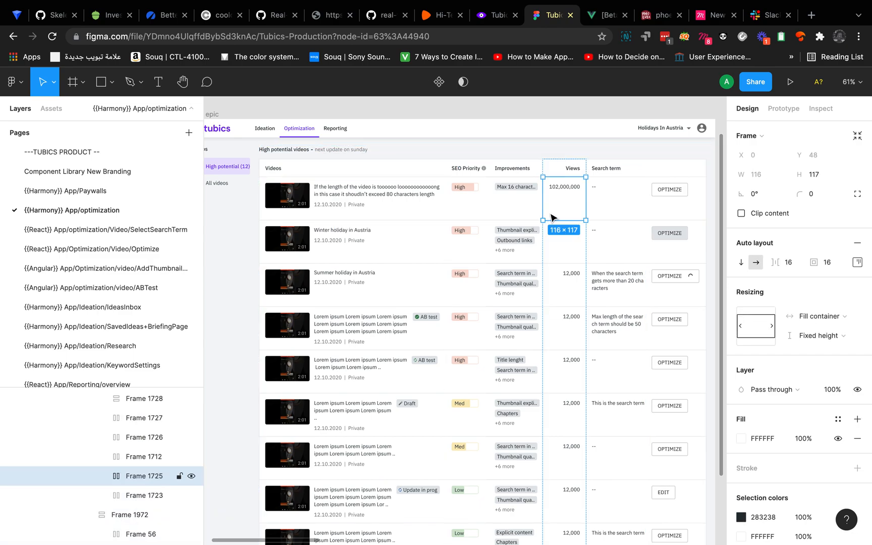
left_click(460, 272)
- Select the whole High potential videos table frame for its width and record "Total width 1210" at the end of the notes
left_click(553, 142)
left_click(537, 214)
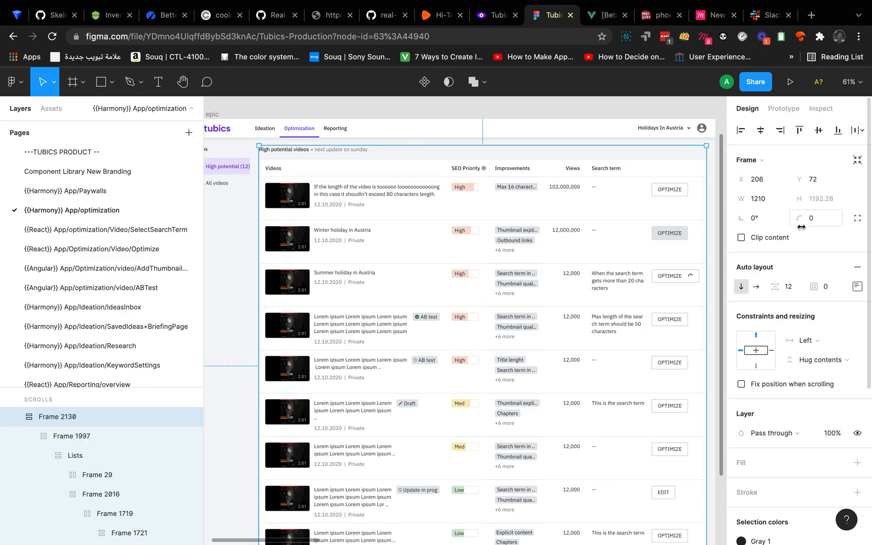
left_click(759, 200)
key("ctrl+Left")
key("ctrl+Right")
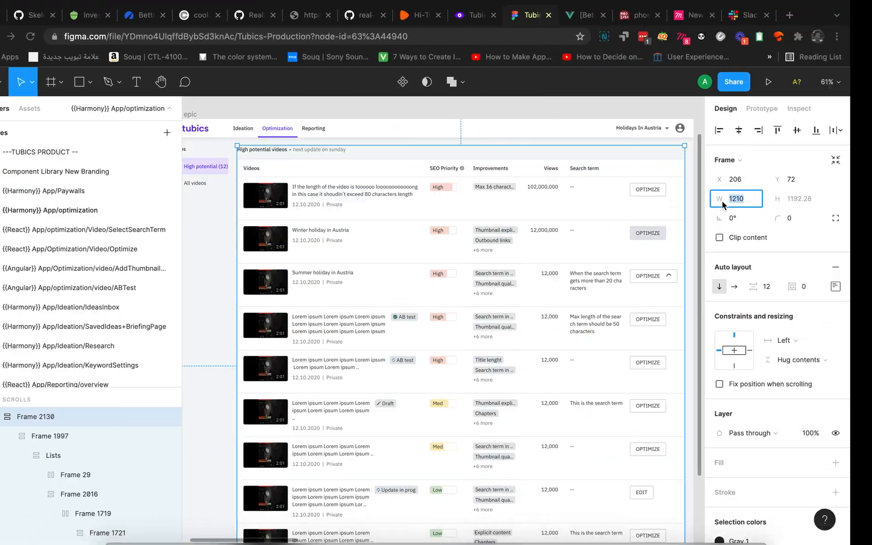
key("ctrl+Right")
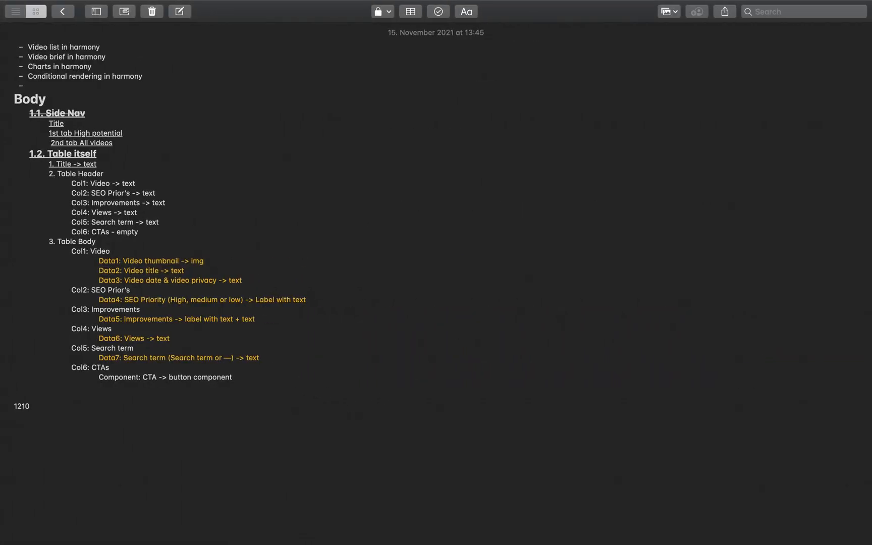
type("Total width")
- Copy the six Table Header column lines, Col1 to Col6, beneath the total width line in the notes
left_click_drag(154, 229, 75, 187)
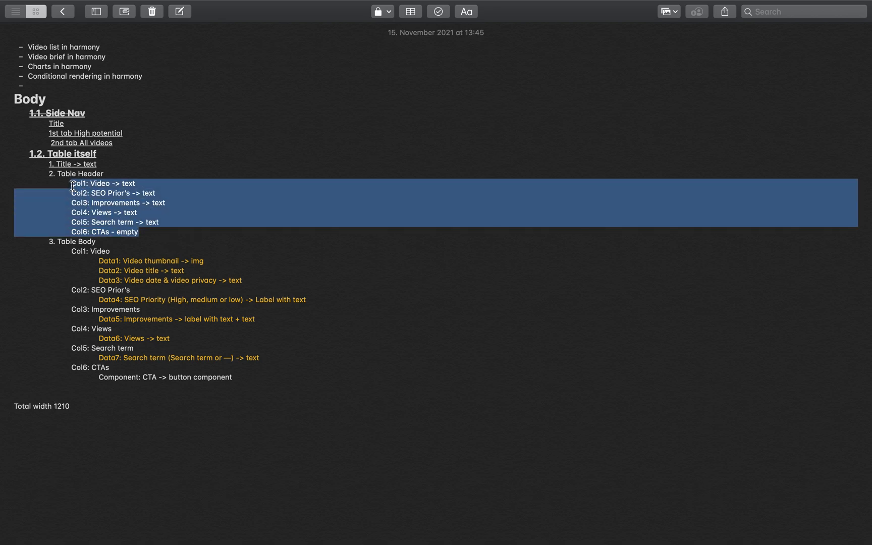
left_click_drag(147, 224, 2, 187)
key("cmd+c")
left_click(95, 410)
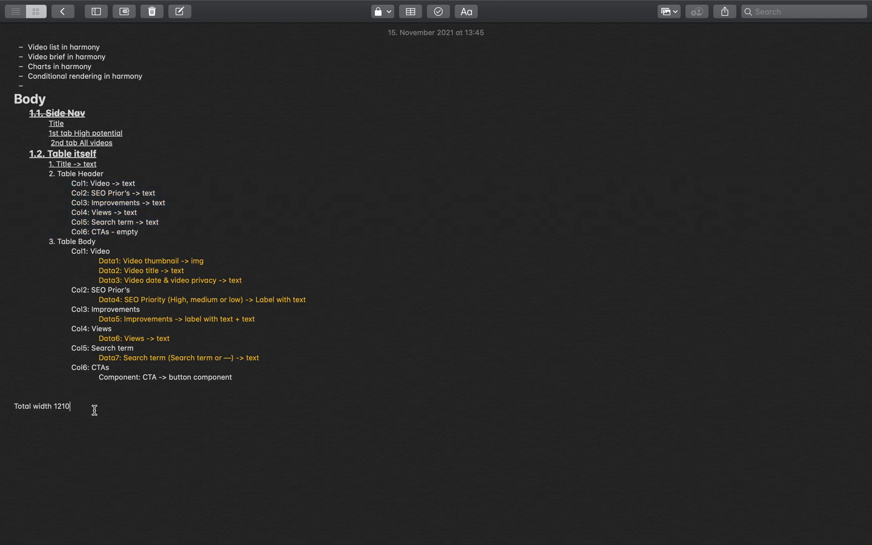
key("cmd+v")
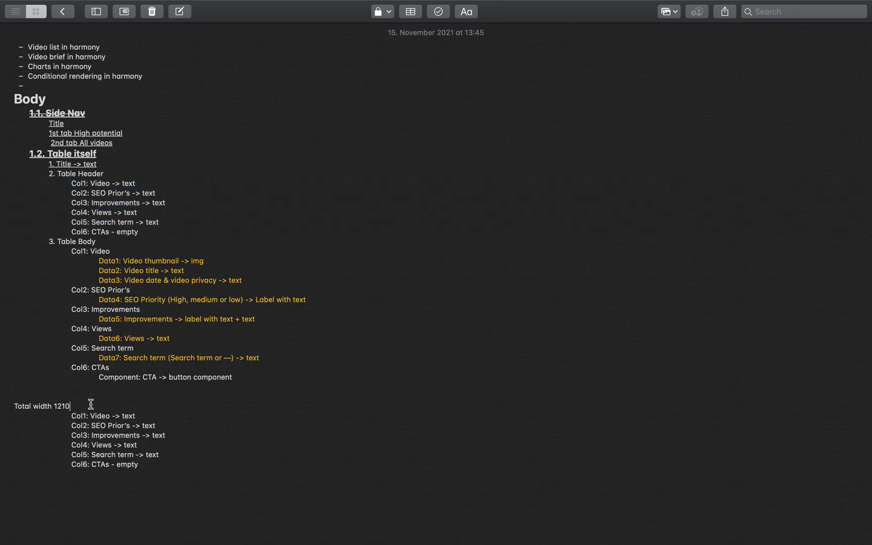
- Check the Videos column's width in the Figma table and add "= 504" to the copied Col1 line in the notes
left_click(139, 412)
key("ctrl+Right")
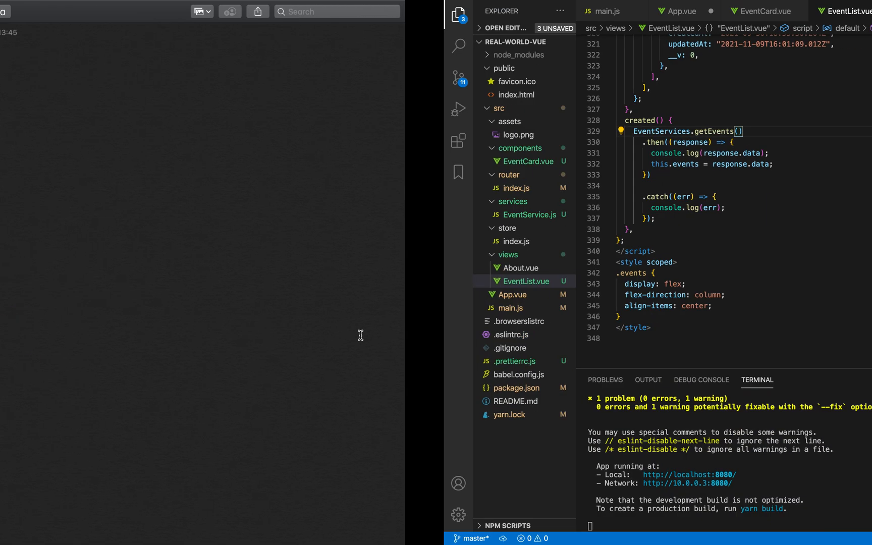
key("ctrl+Left")
key("ctrl+Right")
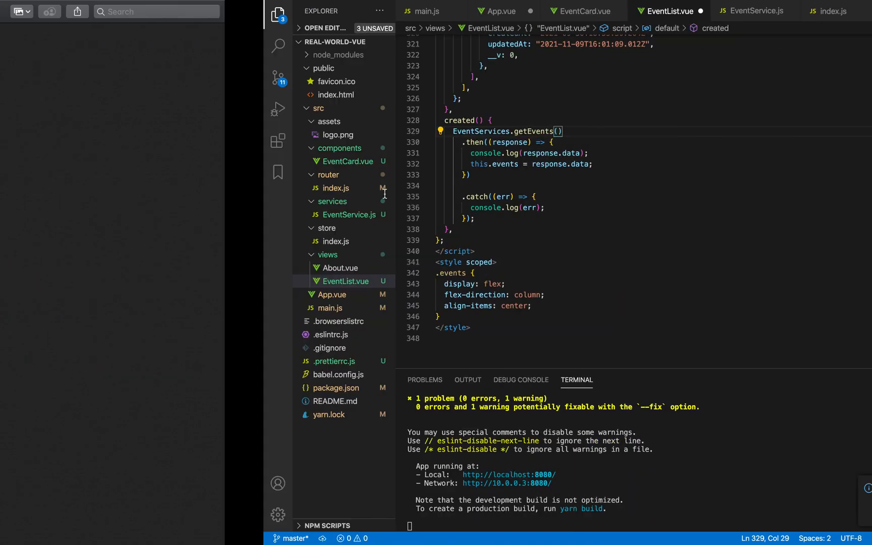
key("ctrl+Left")
key("ctrl+Left")
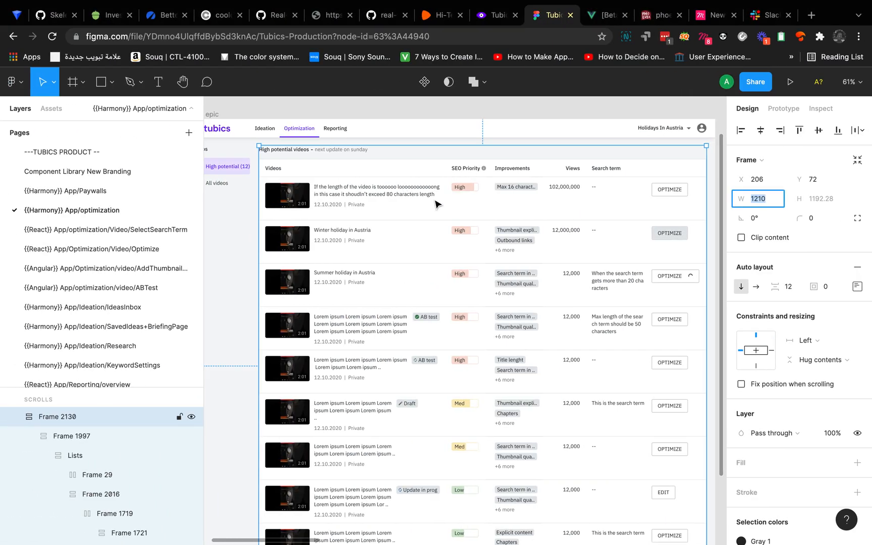
double_click(435, 201)
double_click(436, 201)
double_click(437, 202)
double_click(437, 202)
double_click(438, 203)
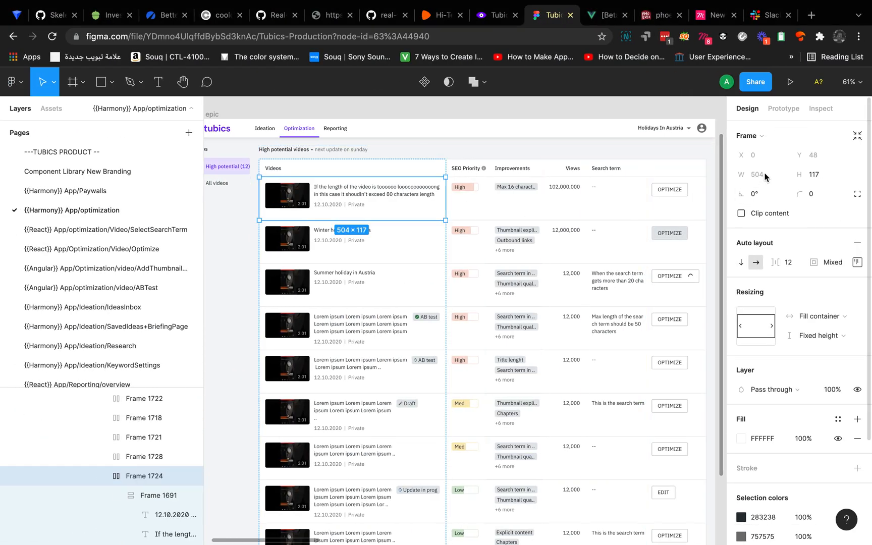
key("ctrl+Right")
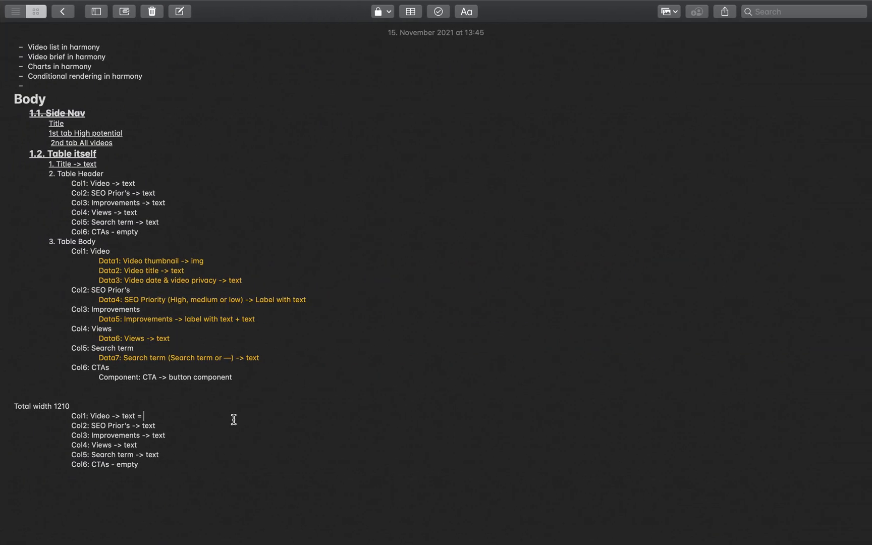
type("50")
- Look up the SEO Priority and Improvements column widths in Figma and add "= 109" to Col2 and "= 154" to Col3 in the notes
key("ctrl+Left")
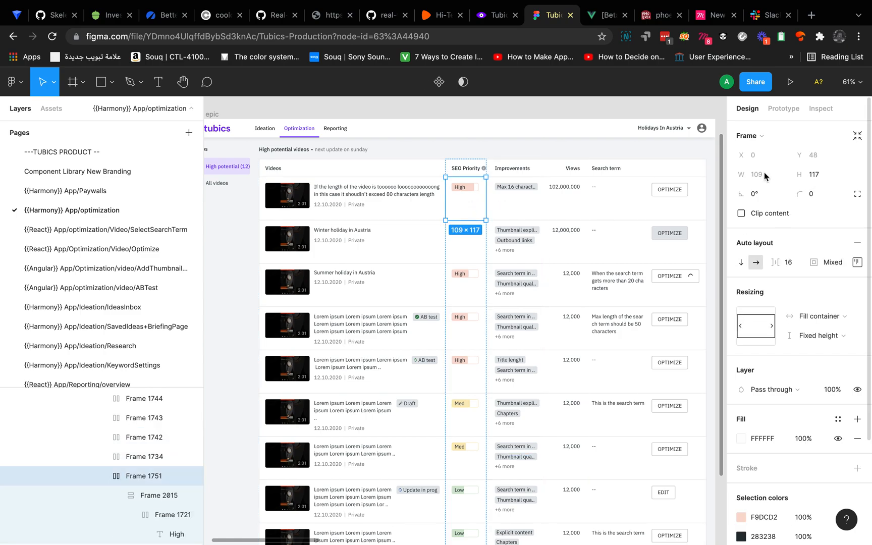
key("ctrl+Right")
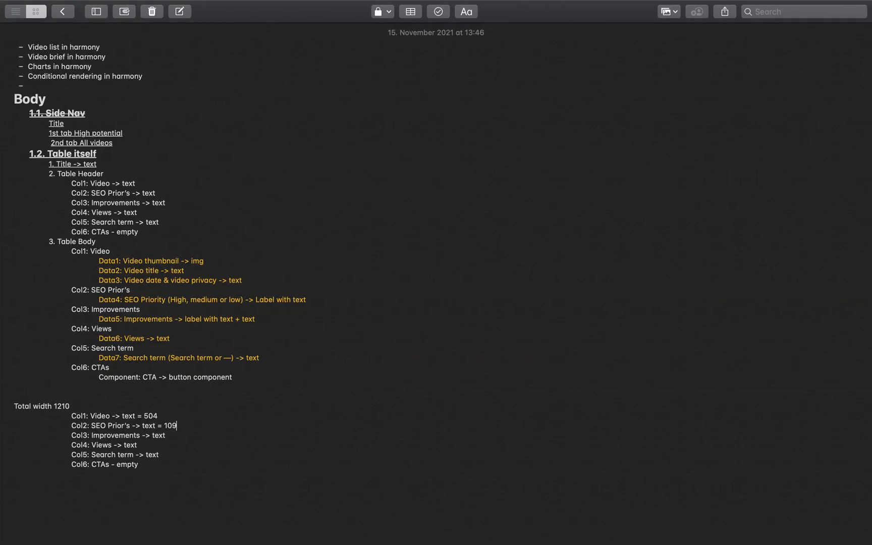
left_click(188, 439)
key("ctrl+Right")
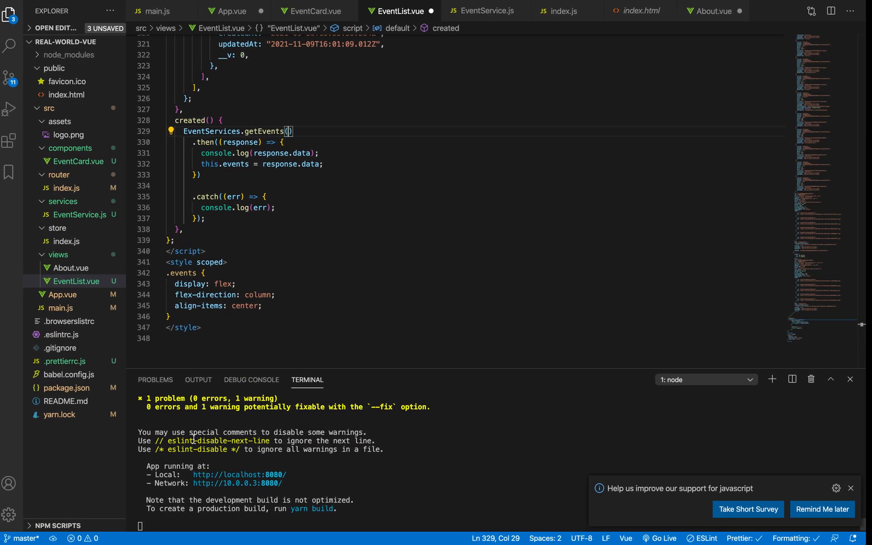
key("ctrl+Left")
key("ctrl+Right")
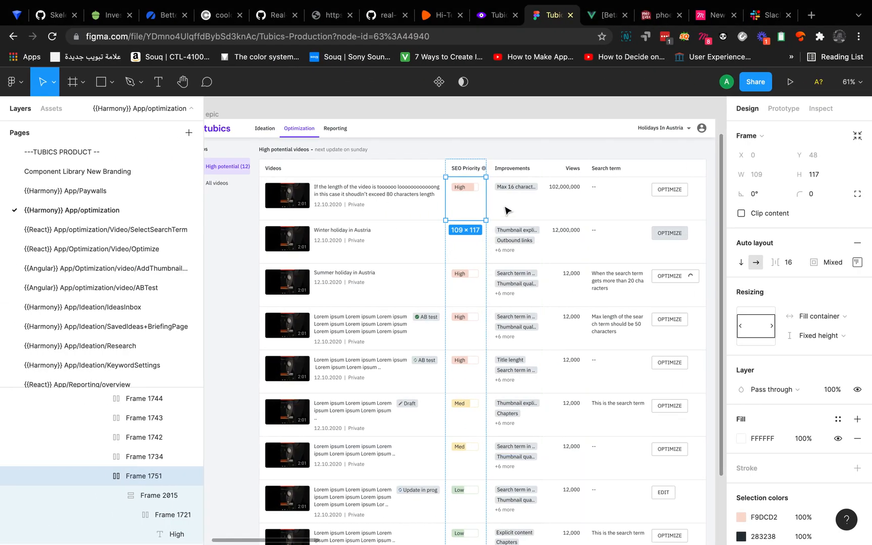
left_click(507, 210)
double_click(507, 210)
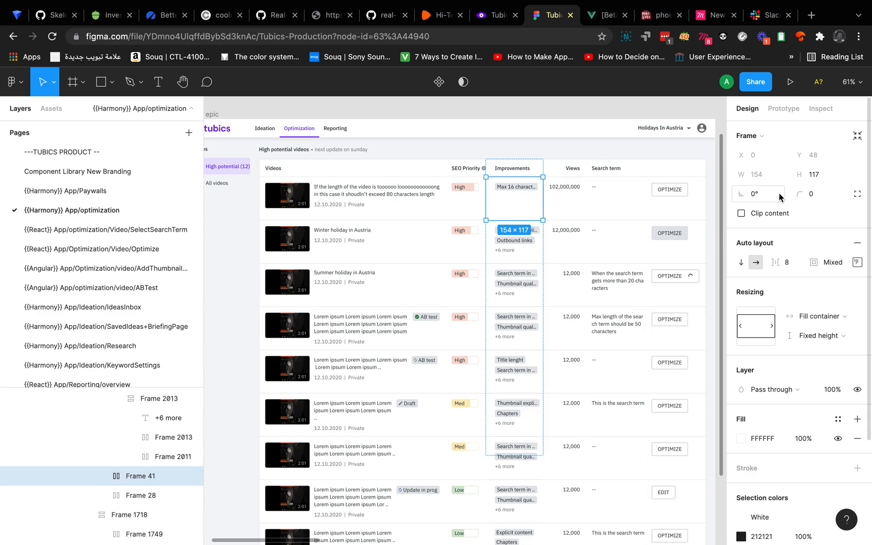
key("ctrl+Right")
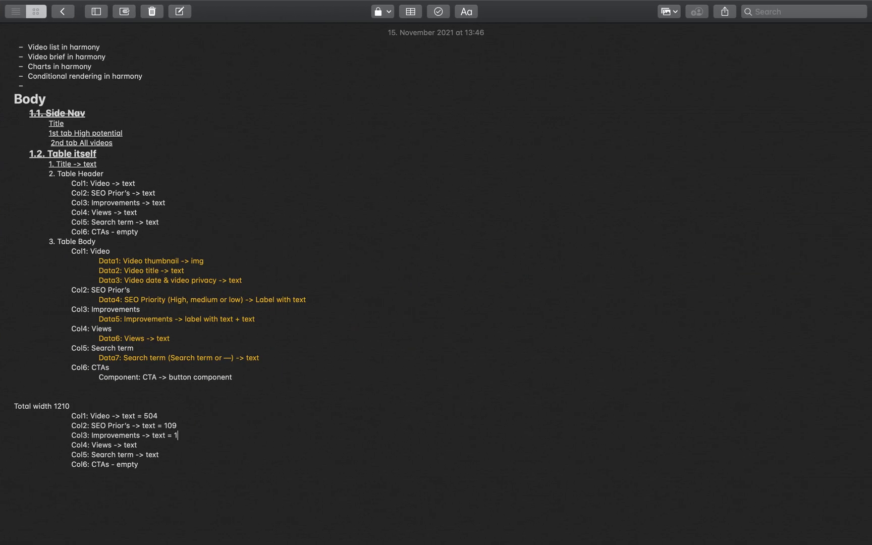
- Check the Views column's width in Figma, add "= 116" to the copied Col4 line in the notes, and return to the design
key("ctrl+Left")
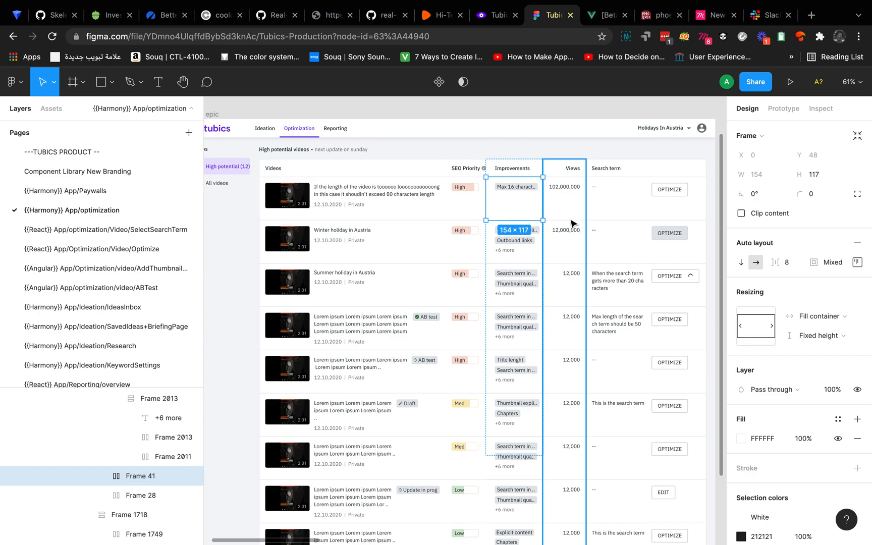
left_click(570, 215)
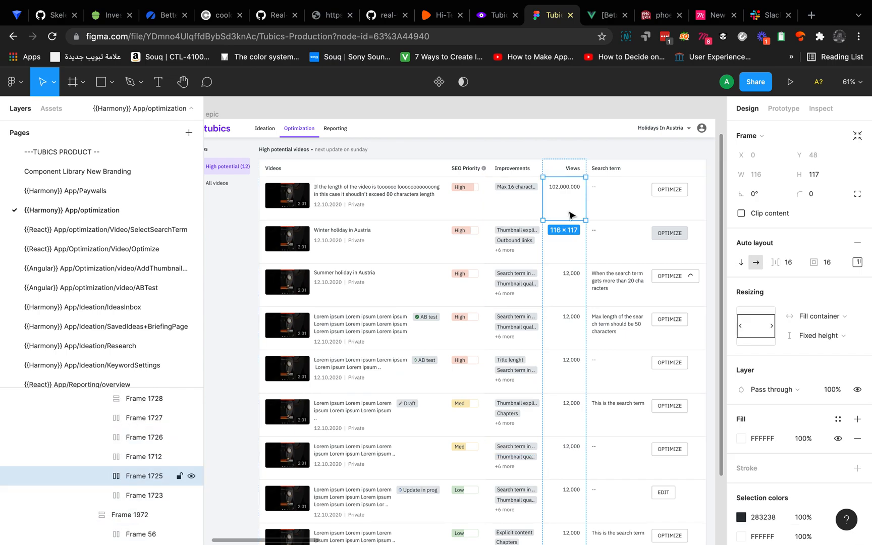
left_click(517, 208)
scroll(570, 185, "down", 3)
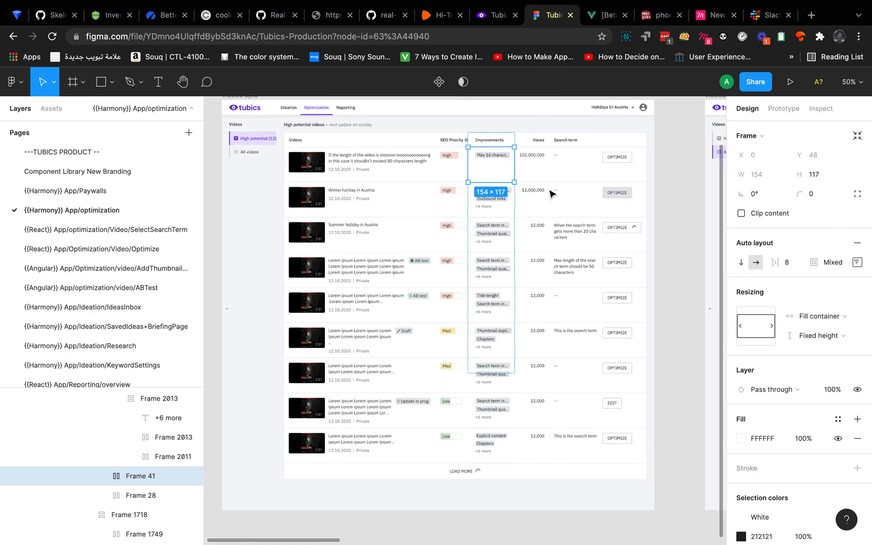
left_click(522, 203)
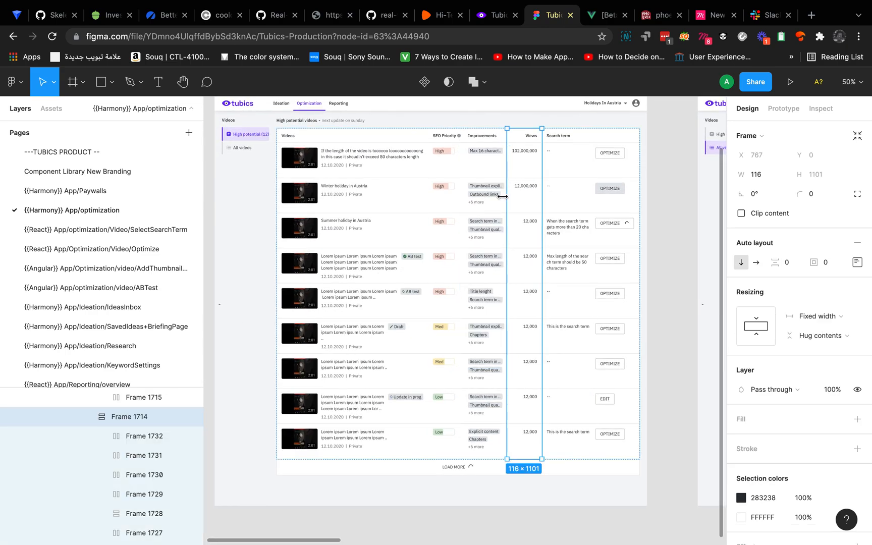
scroll(503, 197, "up", 3)
double_click(488, 172)
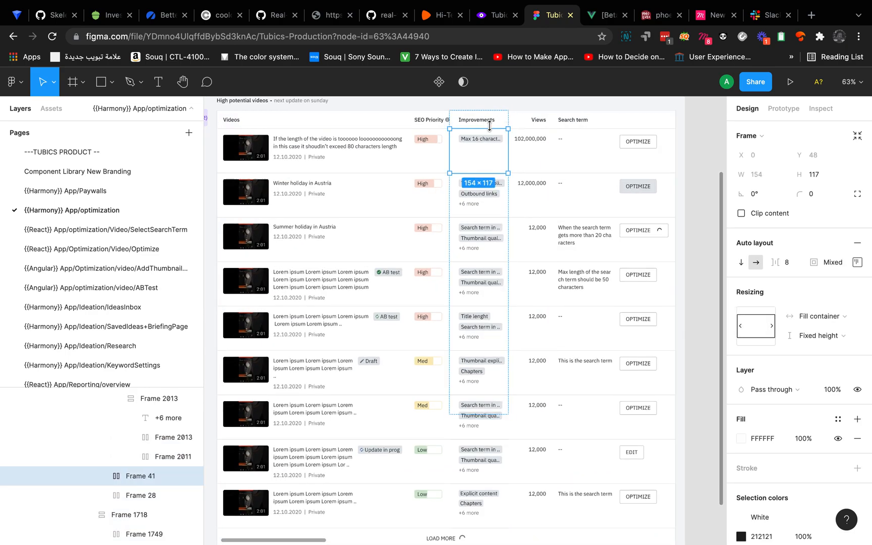
scroll(600, 199, "up", 2)
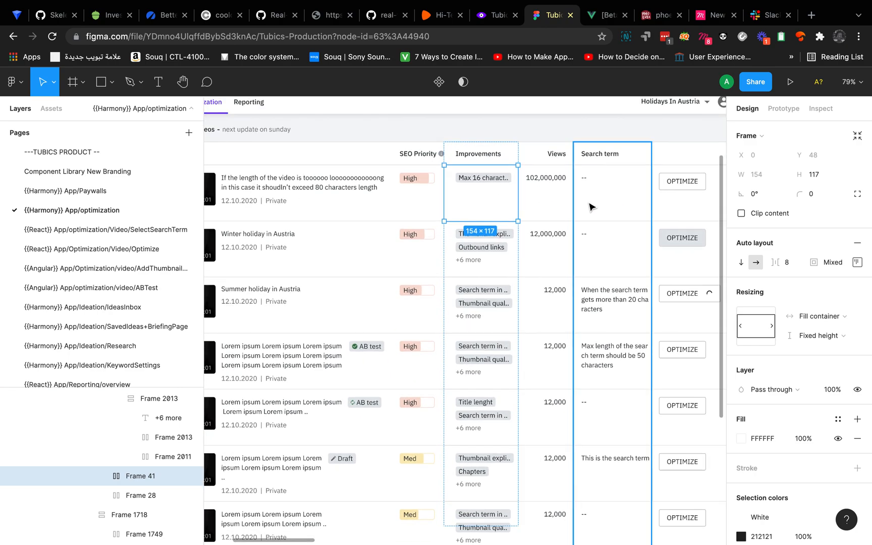
double_click(562, 206)
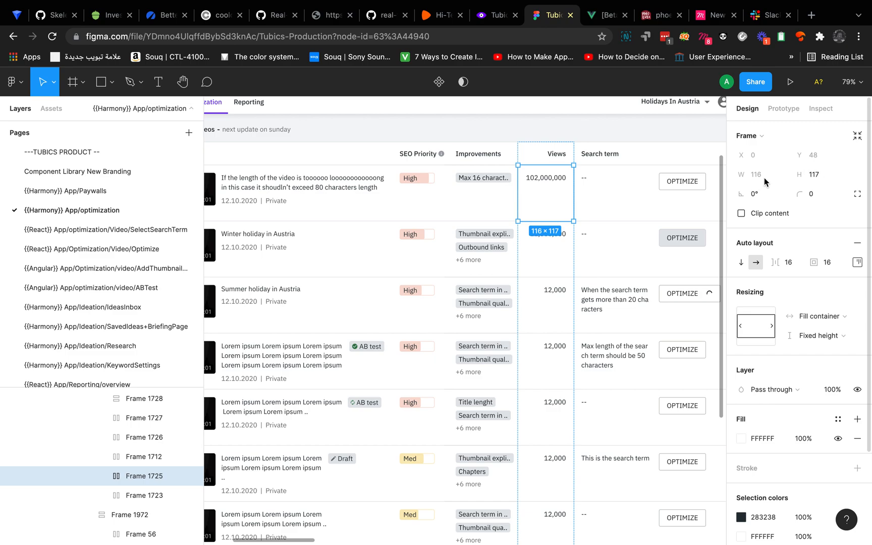
key("ctrl+Right")
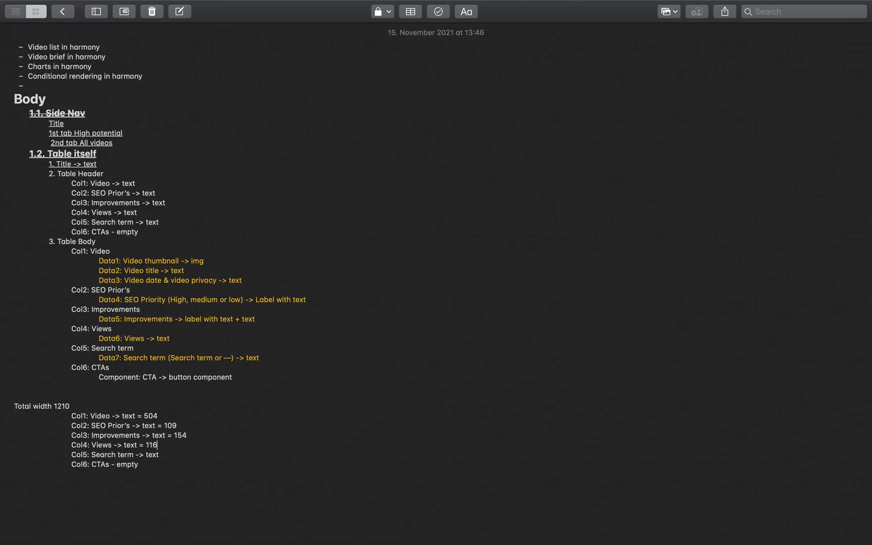
key("ctrl+Left")
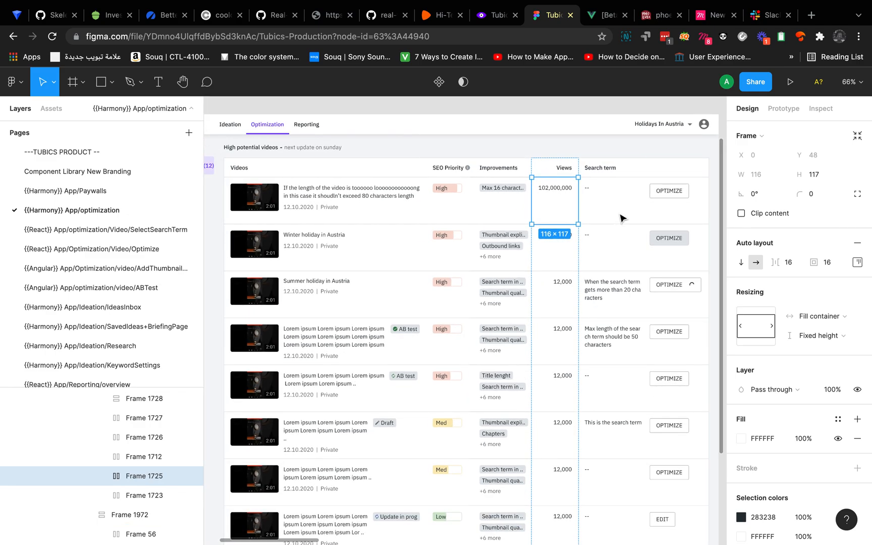
- Look up the Search term and CTAs column widths in Figma and add "= 162" to Col5 and "= 163" to Col6 in the notes
left_click(613, 210)
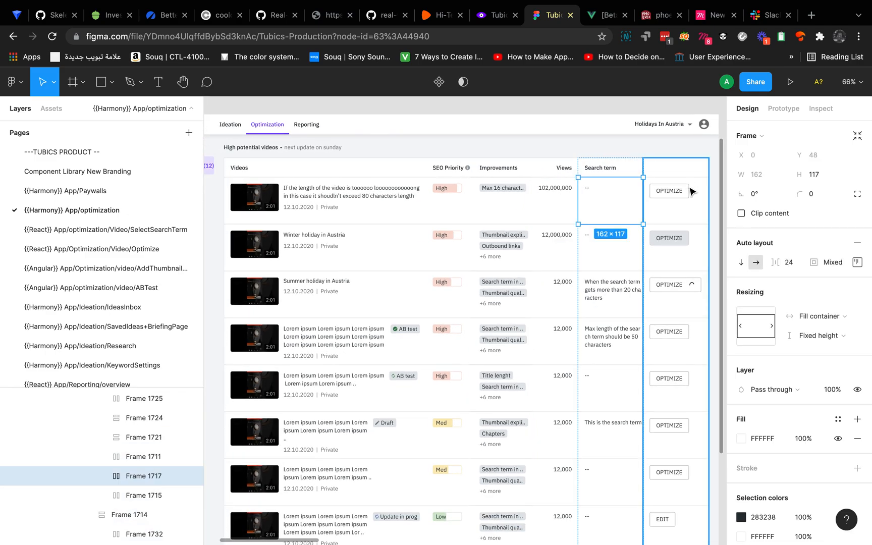
key("ctrl+Right")
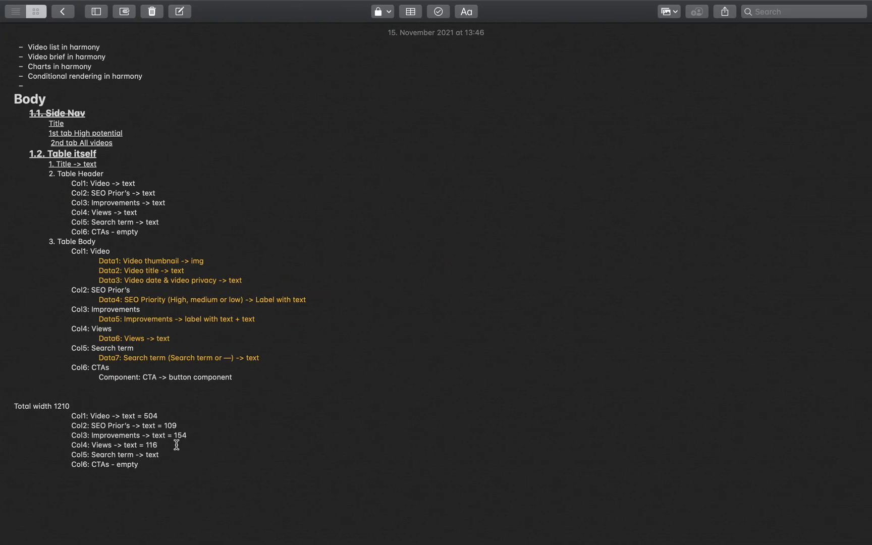
left_click(166, 455)
key("ctrl+Left")
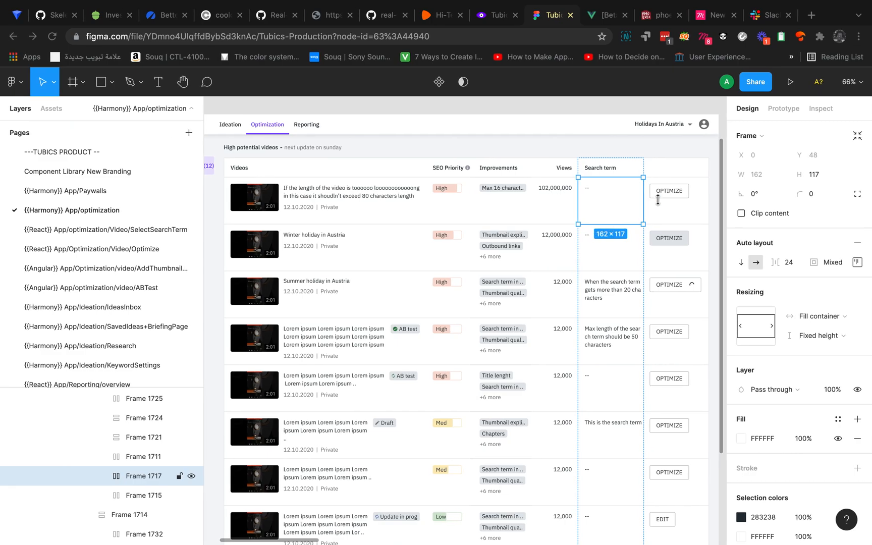
left_click(671, 201)
left_click(671, 201)
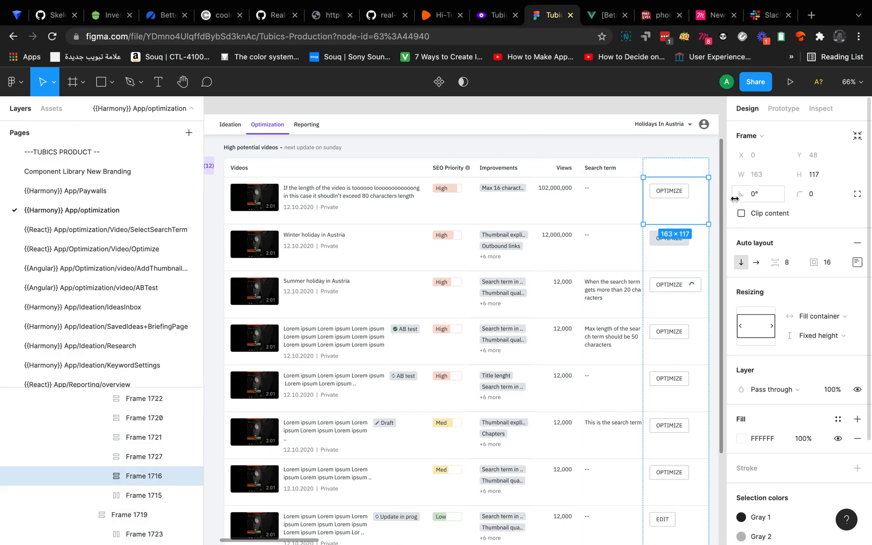
key("ctrl+Right")
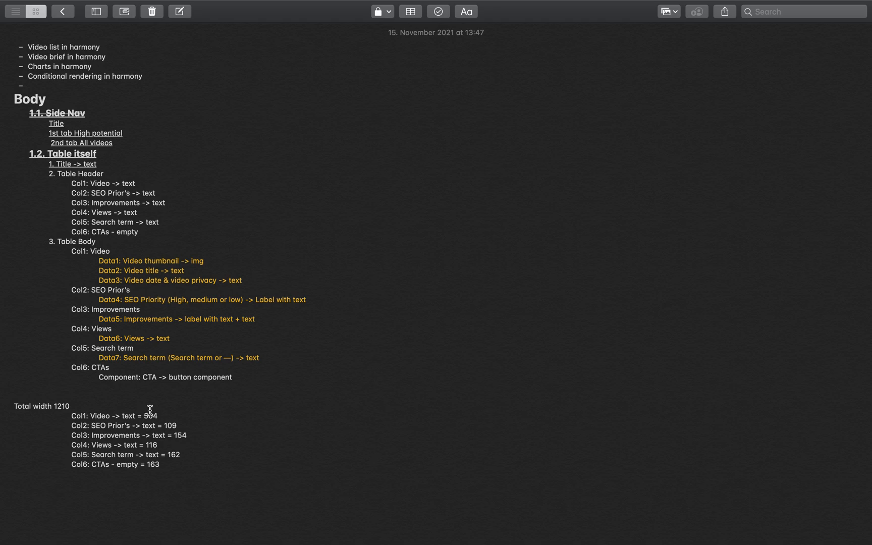
- Add "=" after 504 on the Col1 line of the width notes and open the Calculator app
left_click(165, 415)
key("ctrl+Right")
key("ctrl+Left")
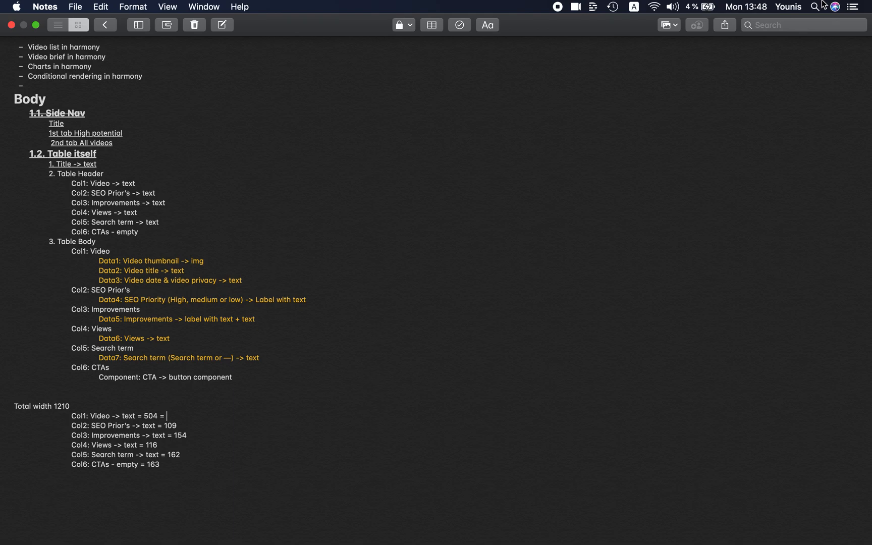
left_click(814, 3)
type("ca")
key("Return")
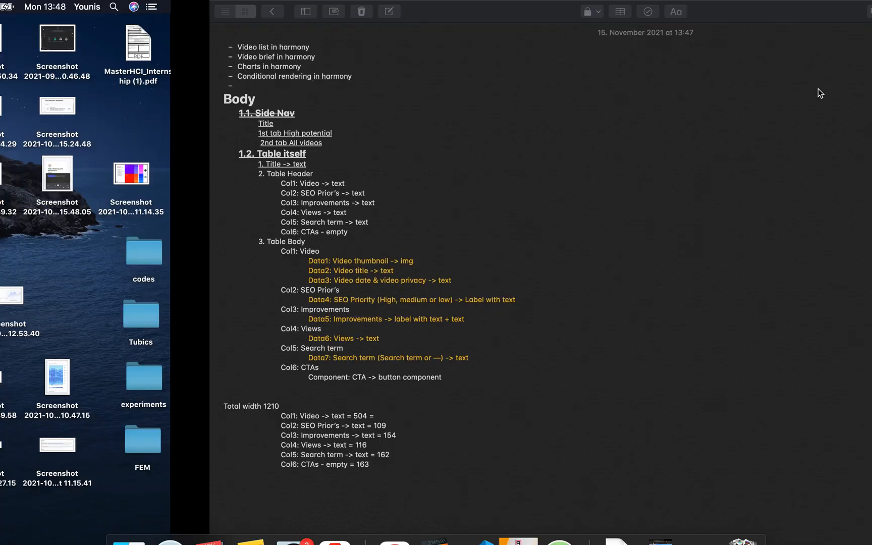
left_click(154, 43)
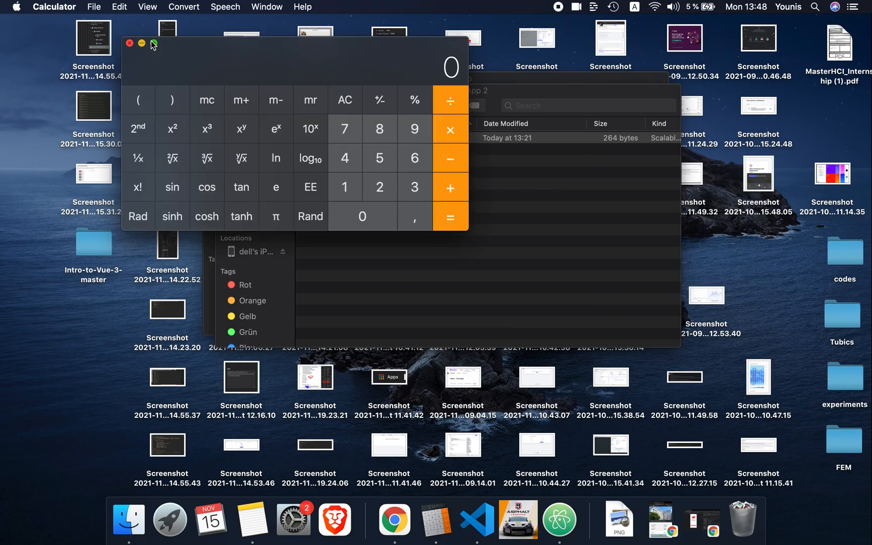
left_click(154, 44)
left_click(154, 44)
key("ctrl+Right")
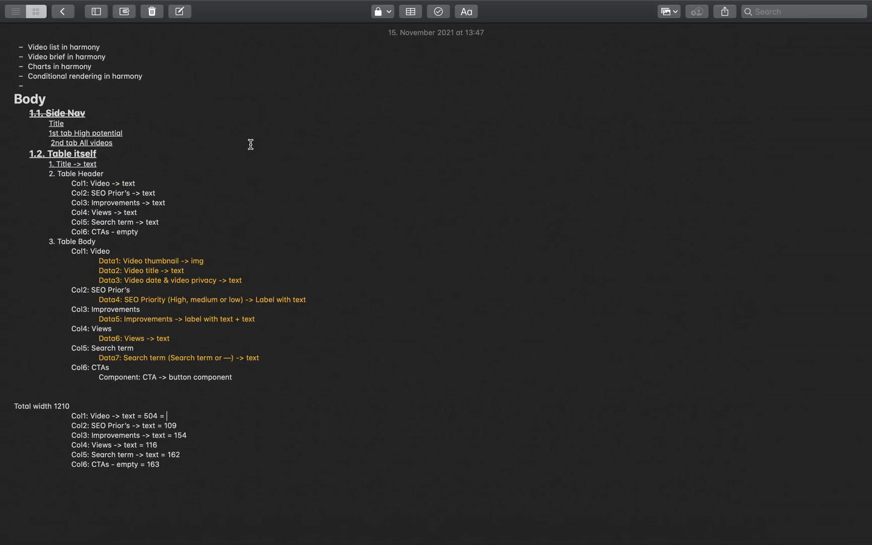
key("ctrl+Left")
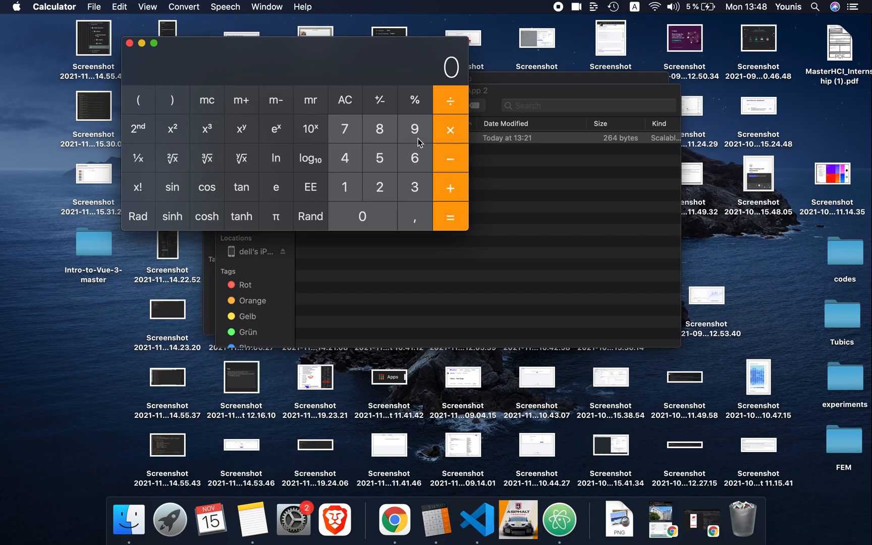
- Divide 504 by 1211 in Calculator and enter 42% after the equals sign on the Col1 line in the notes
left_click(372, 162)
left_click(365, 211)
left_click(346, 159)
left_click(451, 100)
left_click(343, 188)
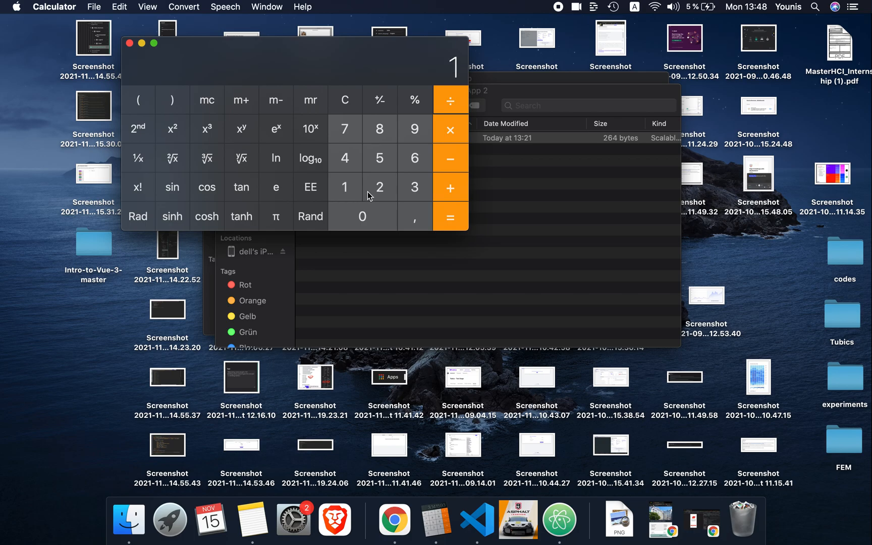
left_click(371, 194)
left_click(351, 196)
left_click(354, 197)
left_click(451, 217)
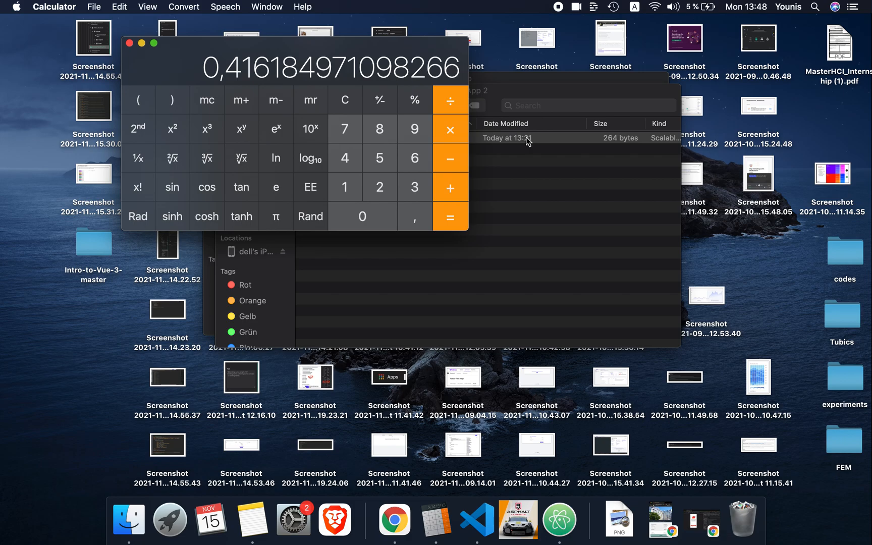
key("ctrl+Right")
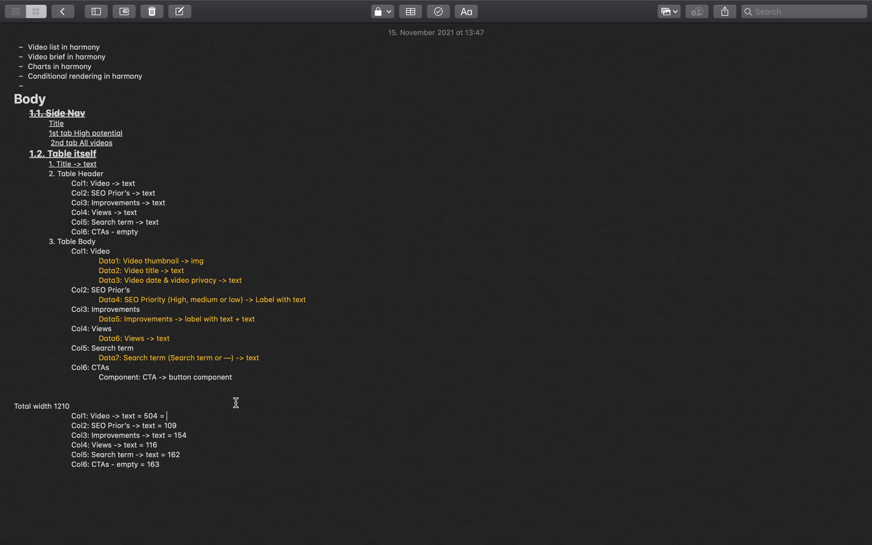
type("42%")
- Clear the Calculator and divide the Col2 width, 109, by the total width of 1210
key("ctrl+Left")
key("ctrl+Right")
key("ctrl+Left")
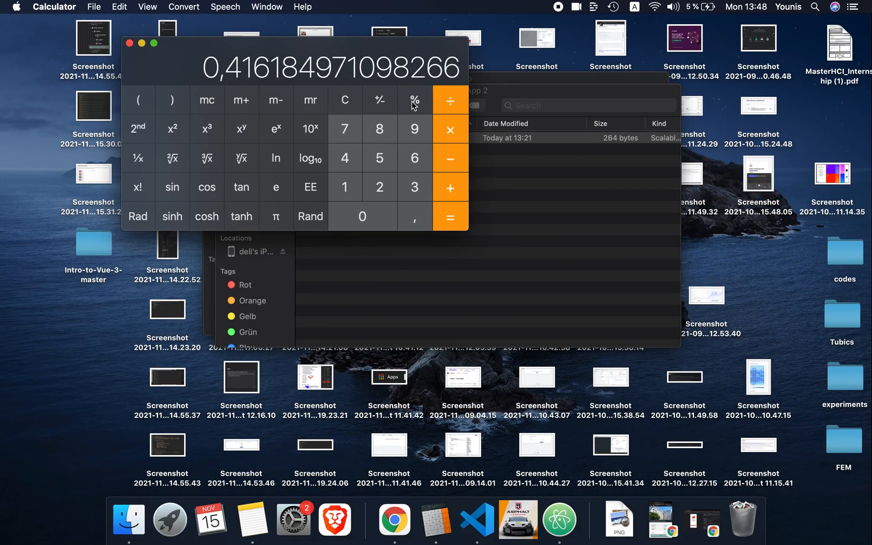
left_click(352, 105)
left_click(341, 195)
left_click(350, 206)
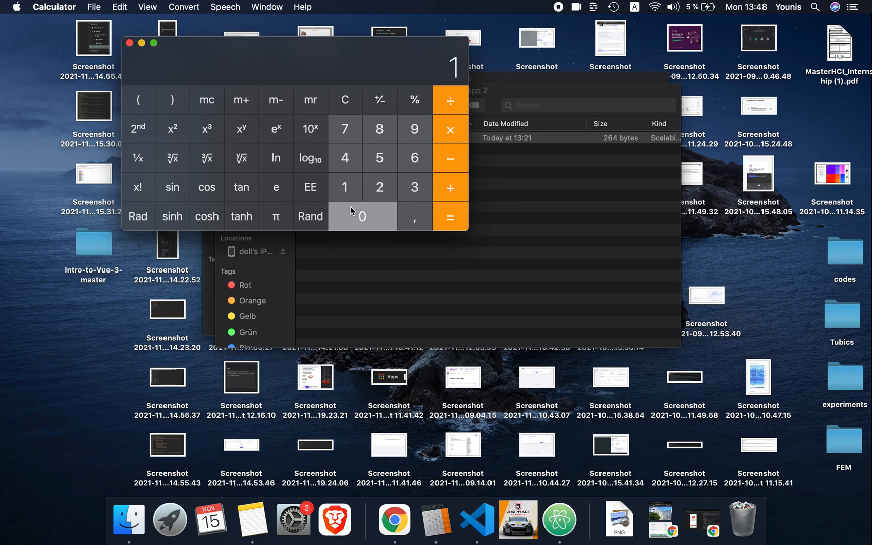
left_click(409, 132)
left_click(452, 107)
left_click(352, 193)
left_click(374, 191)
left_click(355, 198)
left_click(362, 216)
left_click(451, 213)
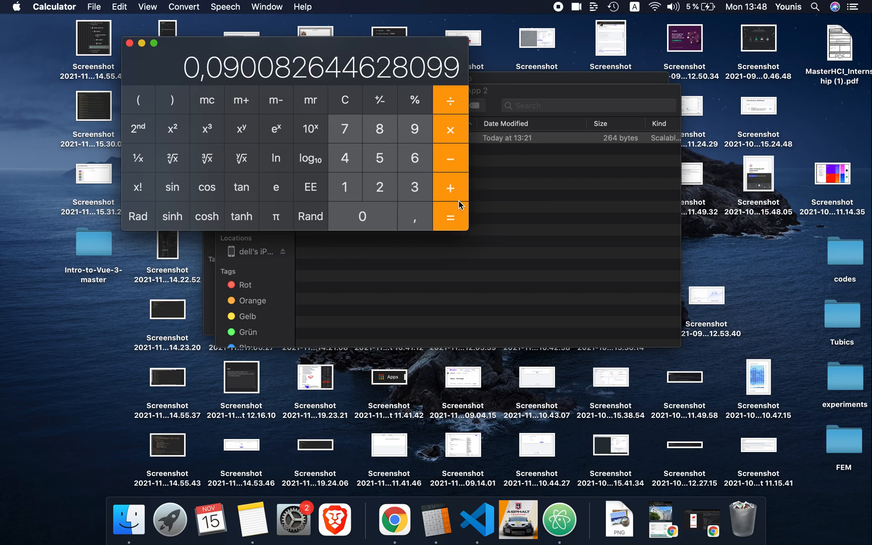
- Add percentages to the width lines in the notes: 10% for Col2 and Col4, and 15% for Col3, Col5 and Col6
key("ctrl+Right")
left_click(203, 426)
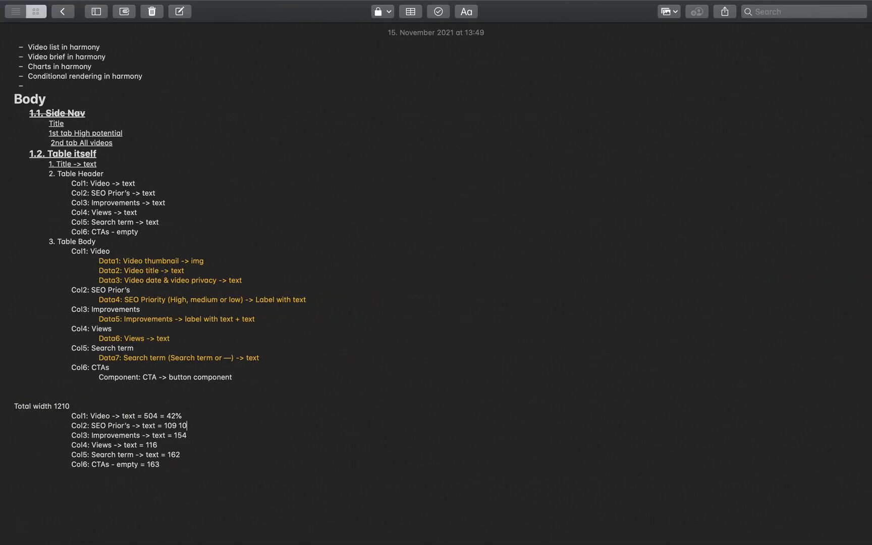
left_click(178, 425)
type("= 10%")
left_click(245, 437)
type("= 15%")
left_click(175, 446)
type("= 10%")
left_click(192, 454)
type("= 15%")
left_click(186, 468)
type("= 15%")
- Divide 160 by 1210 in Calculator to check the share of the wider columns, and return to the notes
key("ctrl+Left")
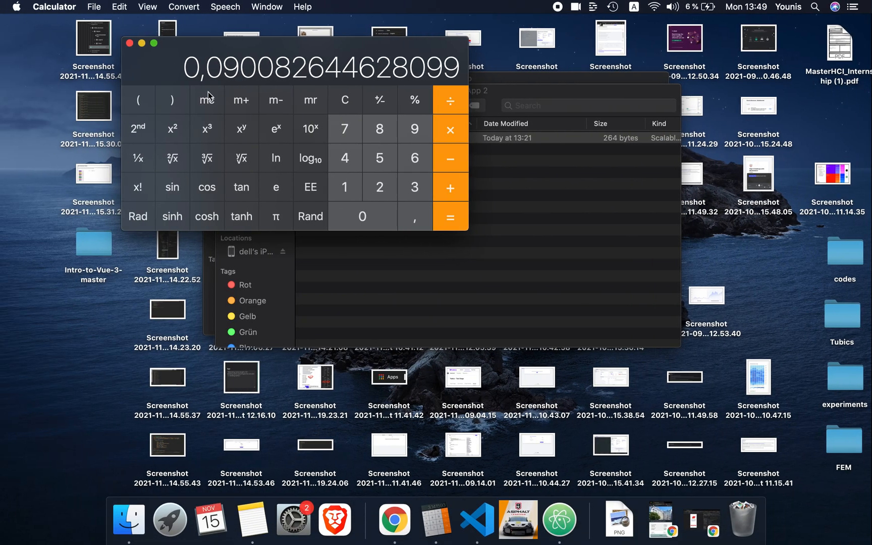
left_click(344, 100)
left_click(344, 188)
left_click(407, 164)
left_click(362, 214)
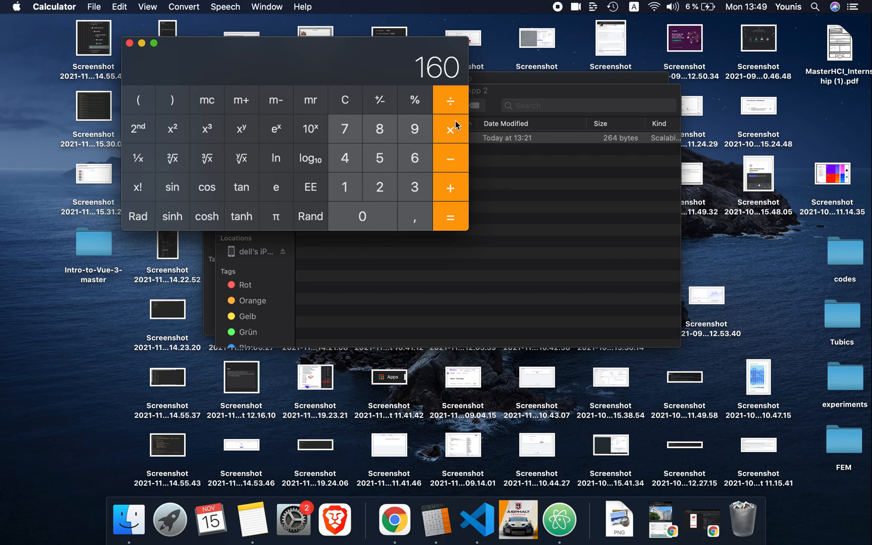
left_click(440, 112)
left_click(350, 187)
left_click(371, 186)
left_click(346, 186)
left_click(374, 211)
left_click(450, 216)
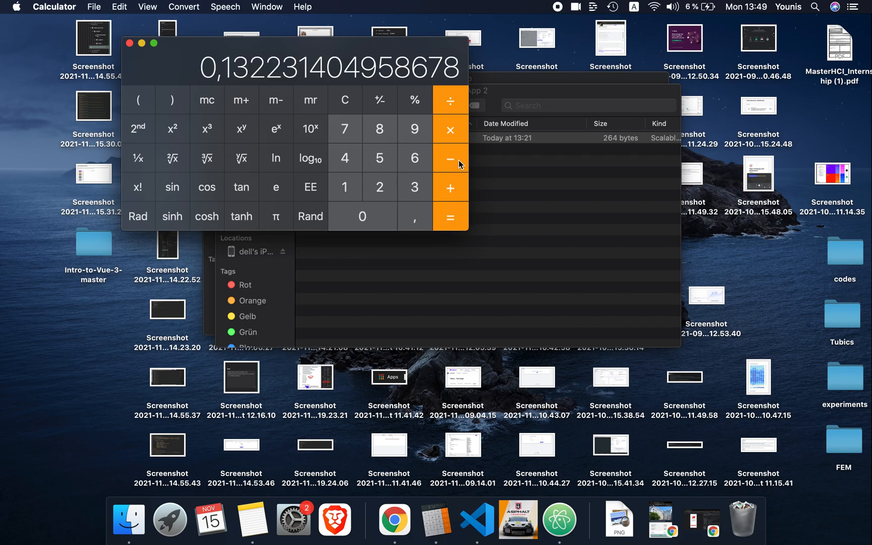
key("ctrl+Right")
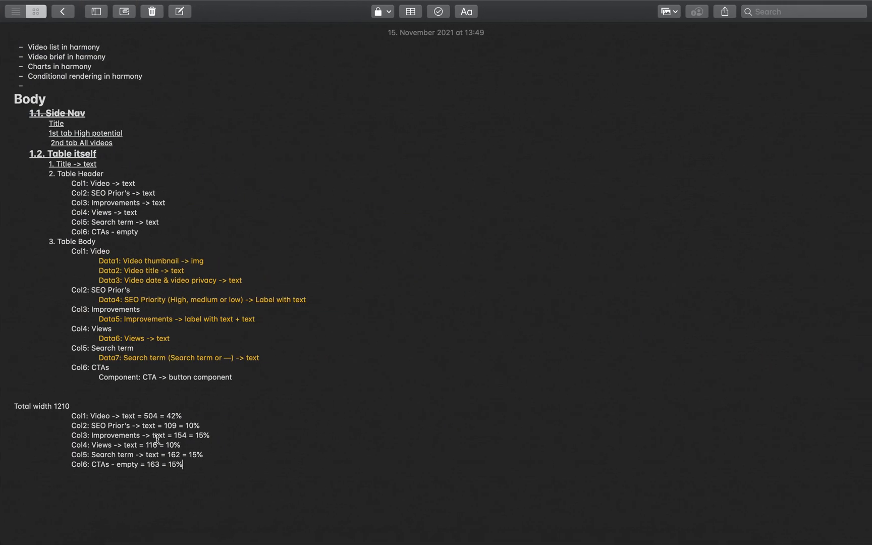
left_click(192, 426)
key("BackSpace")
type("3")
left_click(204, 434)
key("super+z")
key("super+z")
key("super+z")
- Correct the percentages in the width notes to 13% for Col3, Col5 and Col6, and 9% for Col4
left_click(204, 435)
key("BackSpace")
type("3")
left_click(196, 455)
key("BackSpace")
type("3")
left_click(176, 464)
left_click(175, 445)
key("BackSpace")
key("BackSpace")
type("9%")
key("BackSpace")
- Start summing the column percentages in Calculator with 42 + 10, checking the values against the notes
key("ctrl+Left")
key("ctrl+Left")
left_click(139, 100)
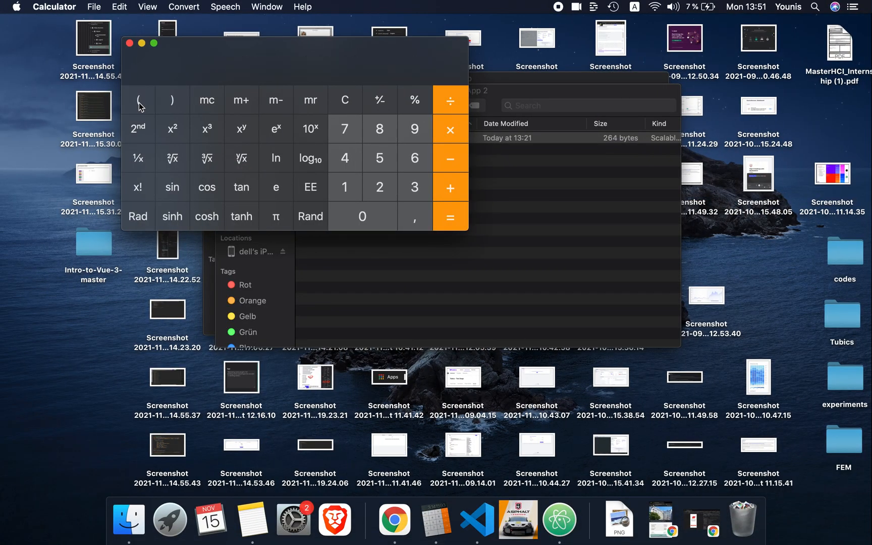
left_click(359, 158)
left_click(378, 187)
left_click(450, 187)
key("ctrl+Right")
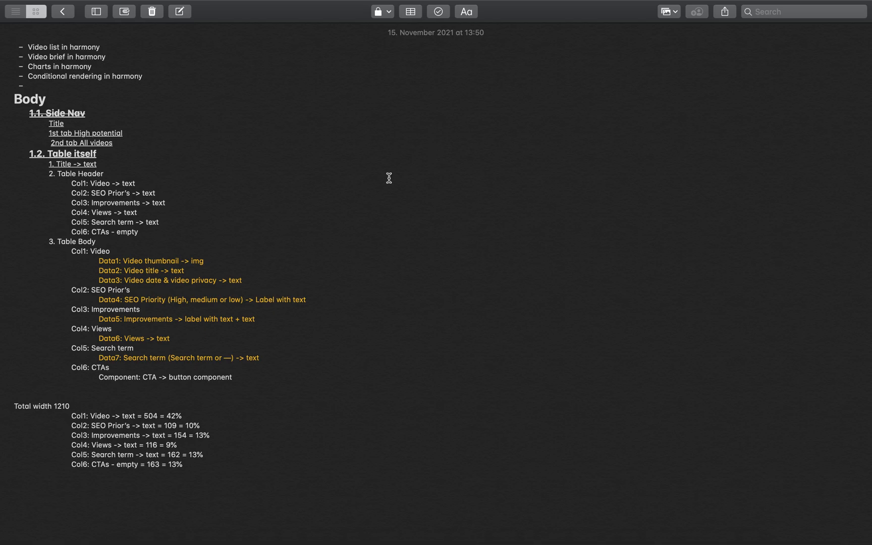
key("ctrl+Left")
left_click(352, 191)
left_click(349, 211)
left_click(452, 187)
key("ctrl+Right")
key("ctrl+Left")
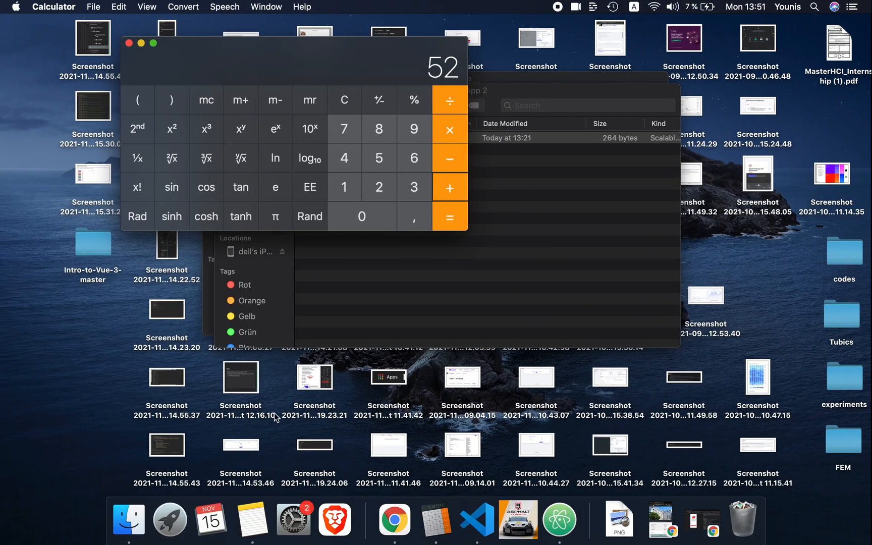
key("ctrl+Right")
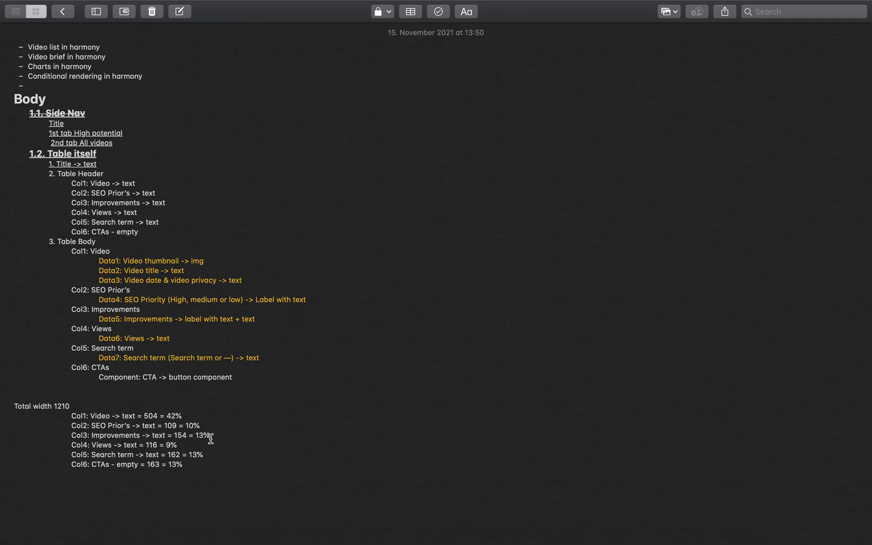
key("ctrl+Left")
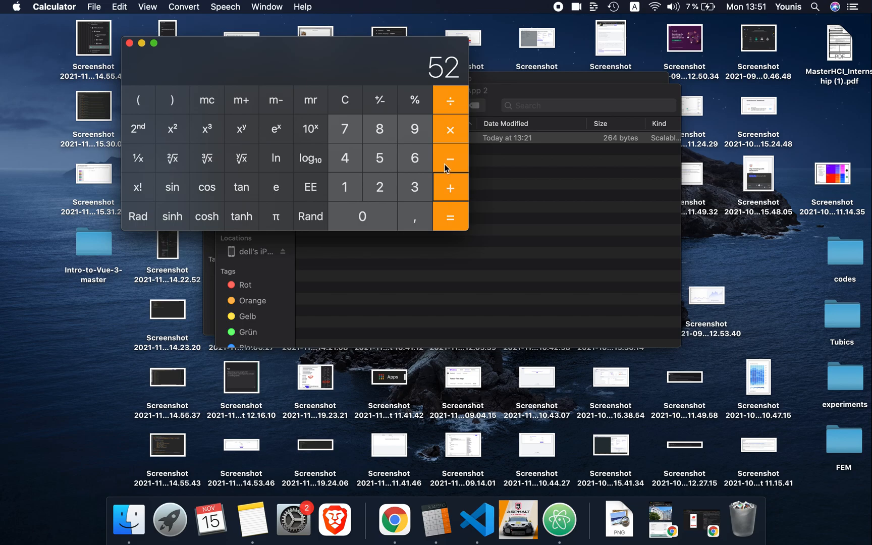
- Add the remaining column percentages, 13, 9, 13 and 13, to the running sum in Calculator
left_click(345, 185)
left_click(414, 186)
left_click(451, 188)
left_click(414, 130)
left_click(448, 189)
left_click(341, 186)
left_click(415, 188)
left_click(446, 187)
left_click(354, 188)
left_click(415, 188)
left_click(442, 218)
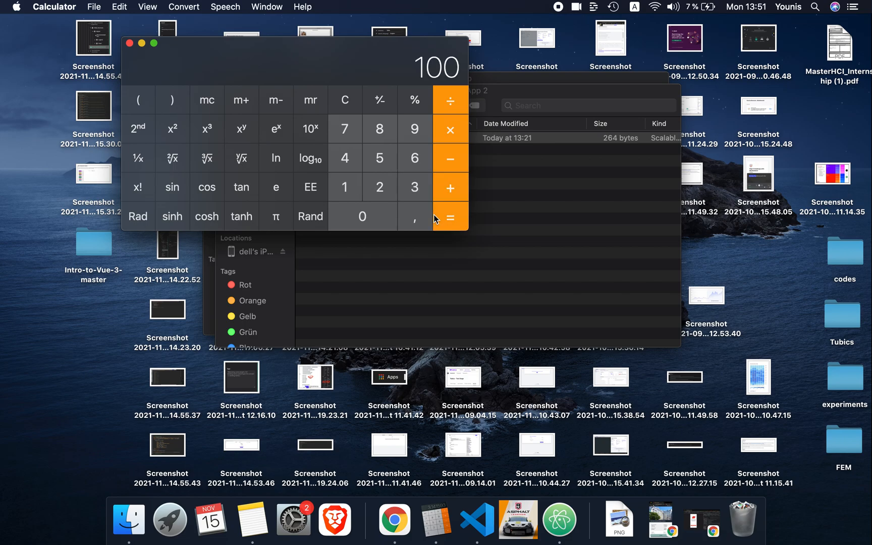
- Return to the notes and select the 42% value on the Col1 line
key("ctrl+Right")
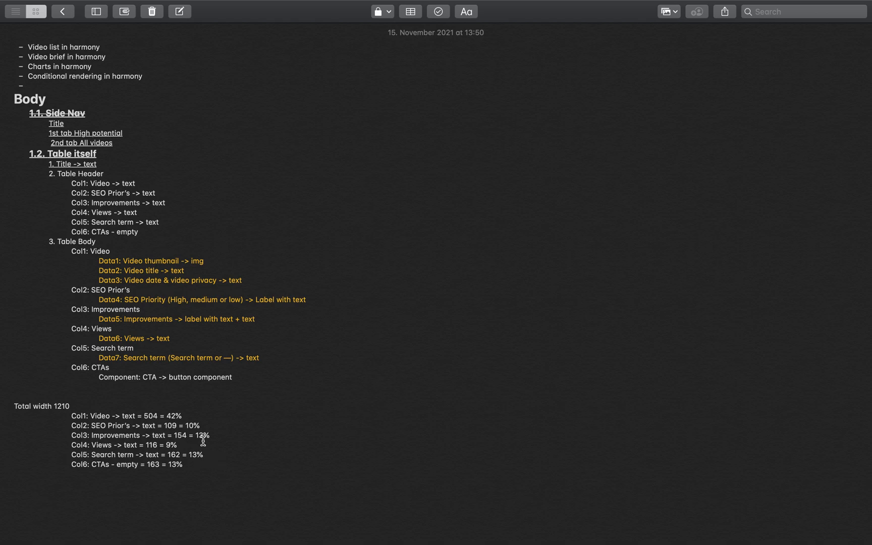
left_click(185, 464)
left_click_drag(170, 416, 185, 416)
left_click(182, 417)
mouse_move(169, 416)
left_mouse_down()
mouse_move(188, 418)
mouse_move(167, 416)
left_mouse_up()
left_click(188, 420)
- Switch to the Tubics page builder and set the width of the table Header's Video layout to 42%, copied from the notes
key("ctrl+Right")
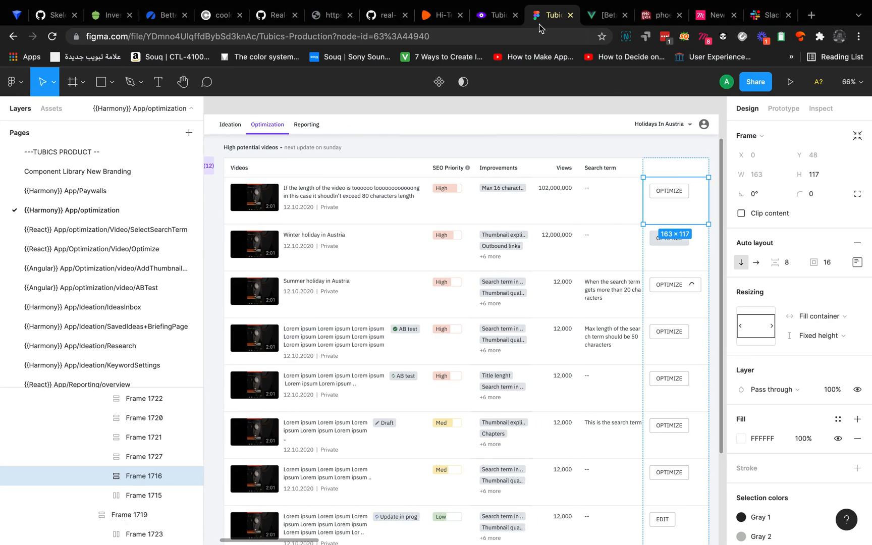
left_click(493, 16)
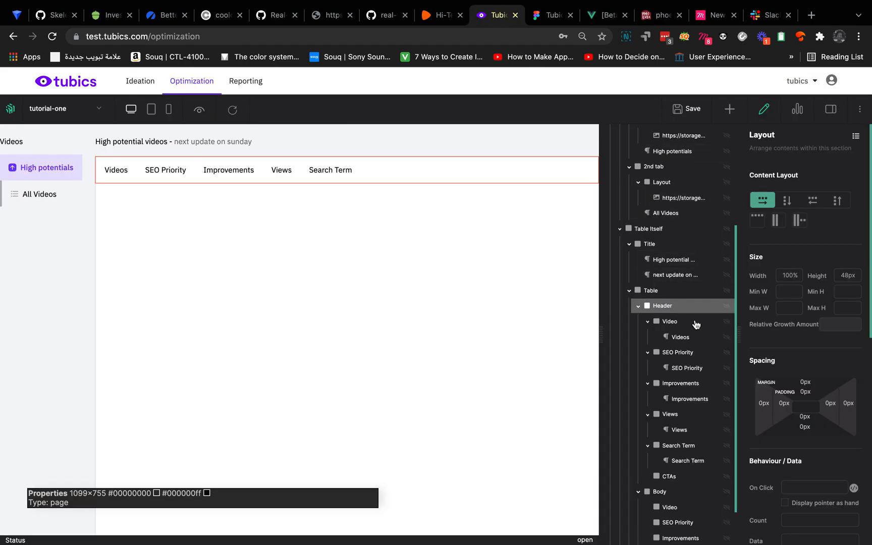
left_click(674, 322)
left_click(786, 275)
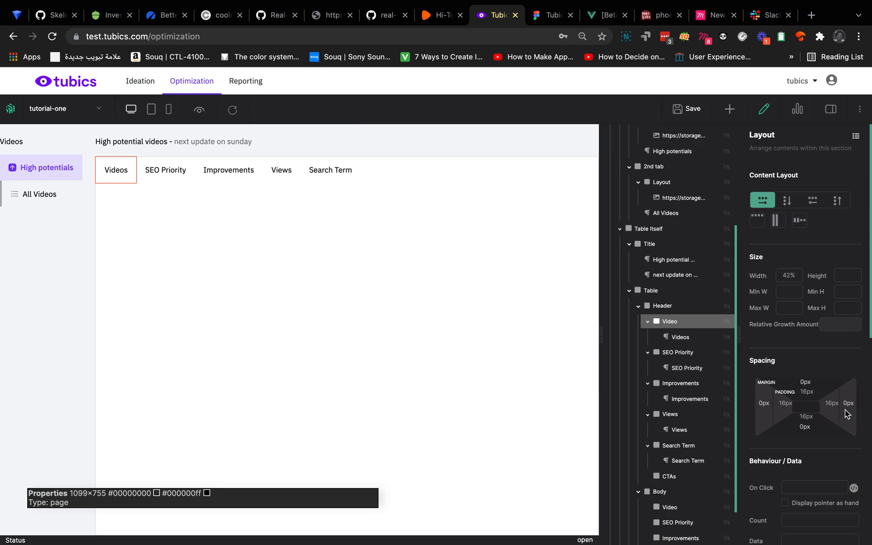
key("ctrl+Left")
key("ctrl+c")
key("ctrl+Right")
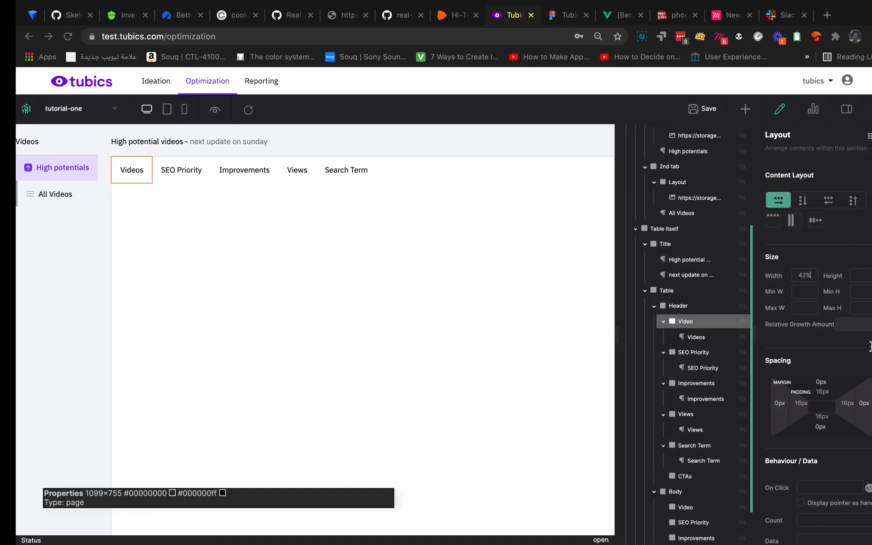
key("ctrl+v")
- Set the table Header's SEO Priority width to 10% and the Improvements width to 13%, checking the percentages in the notes
left_click(685, 352)
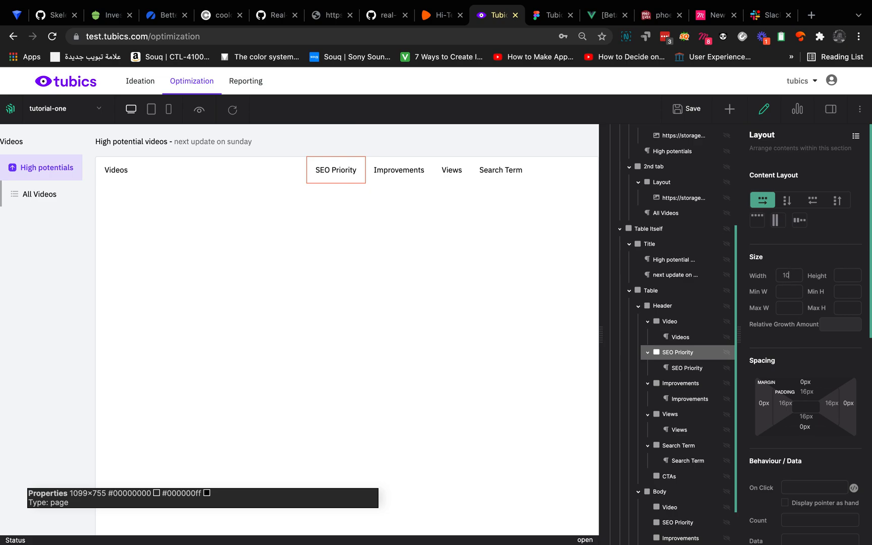
key("ctrl+Left")
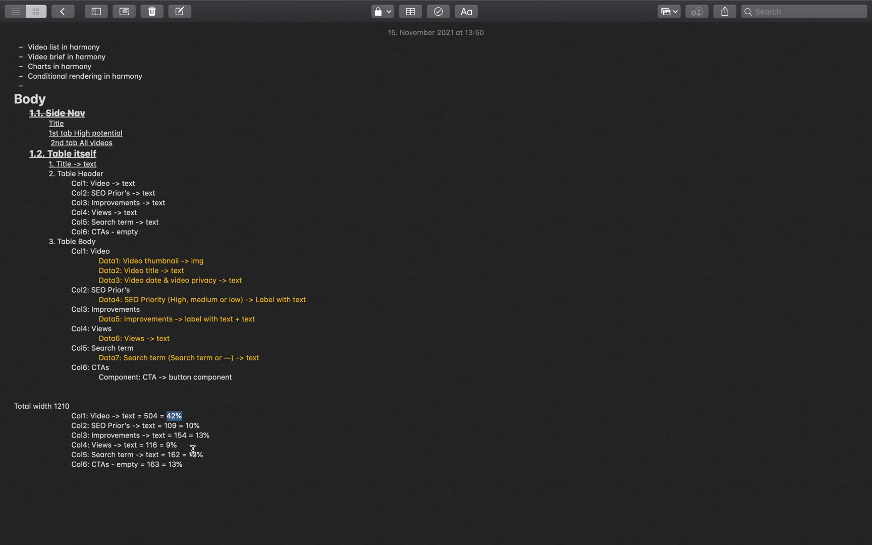
key("ctrl+Right")
left_click(679, 383)
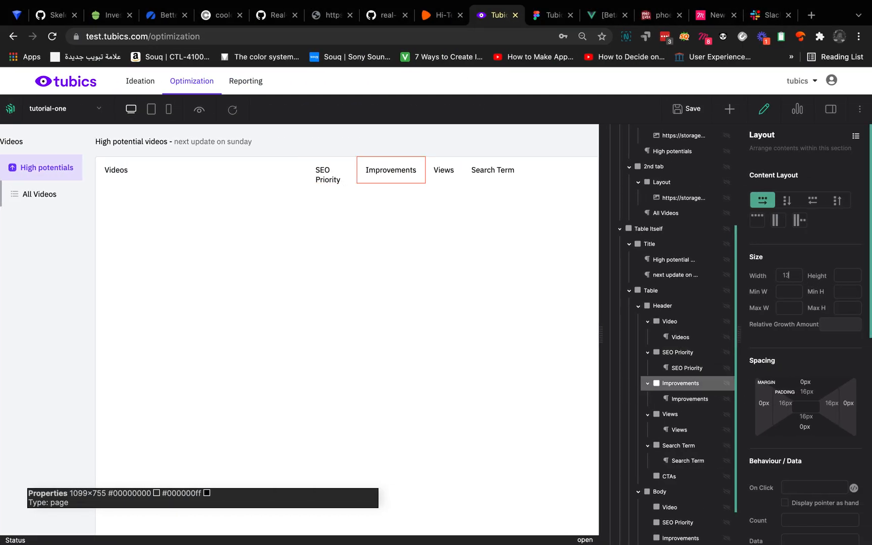
- Set the widths of the Header's Views, Search Term and CTAs layouts to 9%, 13% and 13%, following the notes
left_click(674, 415)
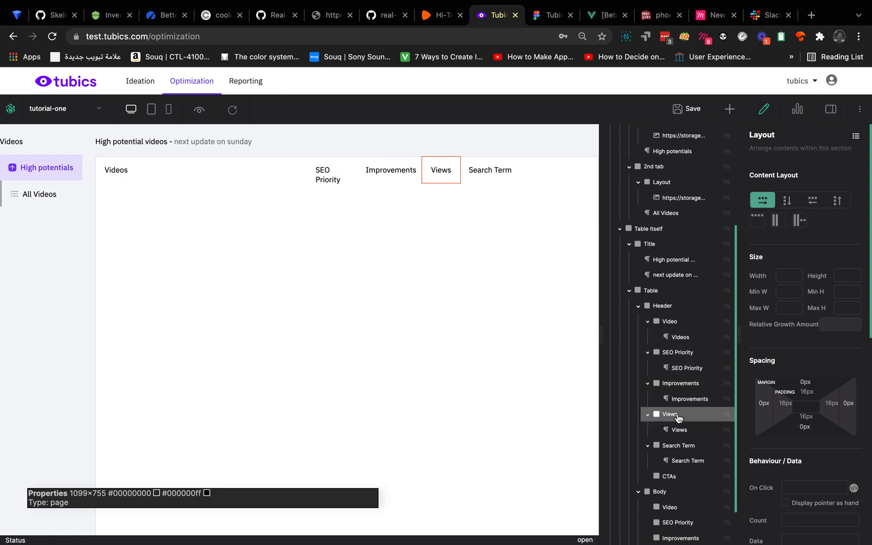
left_click(786, 278)
left_click(680, 446)
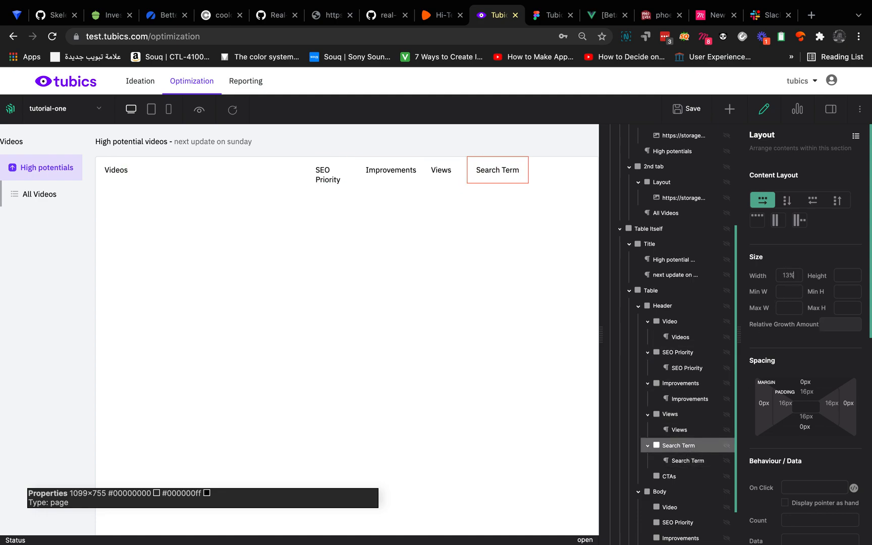
left_click(676, 476)
left_click(792, 278)
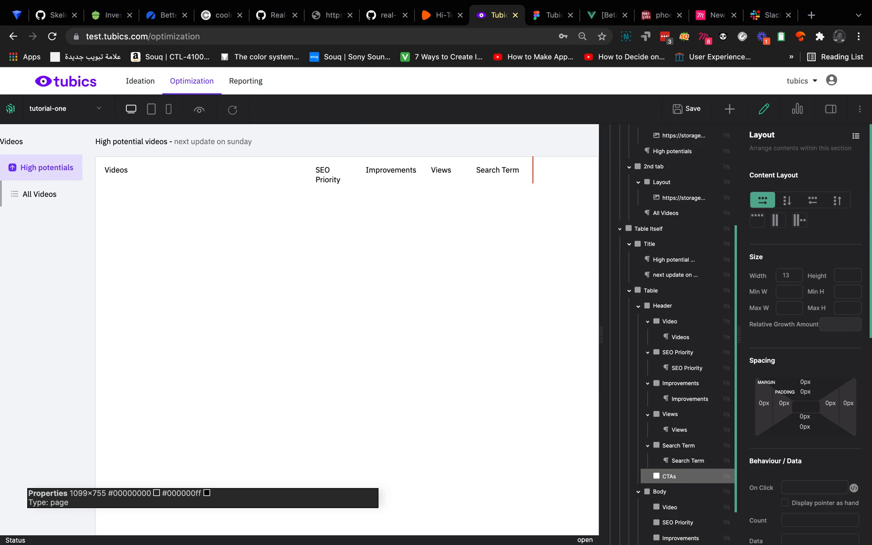
- In the notes, change the Col5 Search term percentage to 14% and Col6 CTAs to 12%, keeping Col3 Improvements at 13%
key("ctrl+Left")
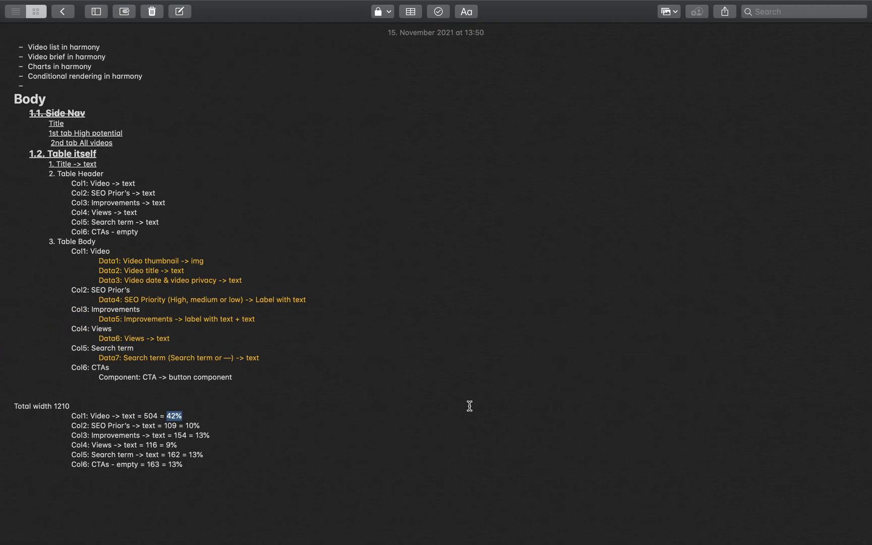
left_click(176, 464)
key("BackSpace")
type("2")
left_click(202, 434)
key("BackSpace")
type("3")
left_click(198, 454)
key("BackSpace")
- Compare the Search term and CTA columns of the Figma video table with the revised percentages in the notes
key("super+Tab")
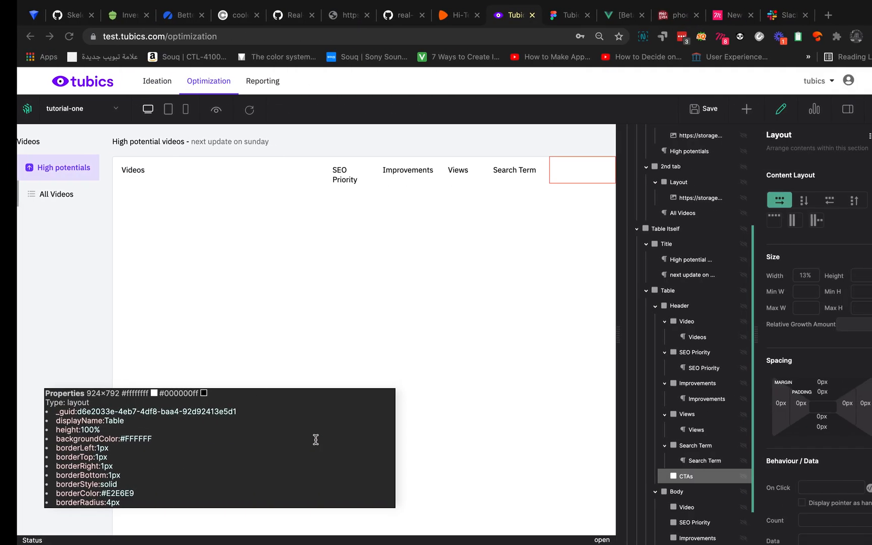
left_click(548, 15)
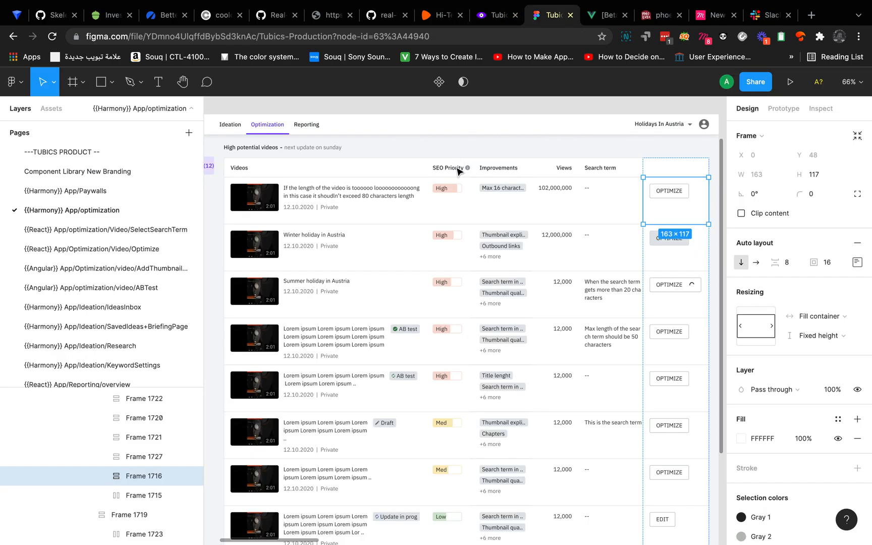
key("super+Tab")
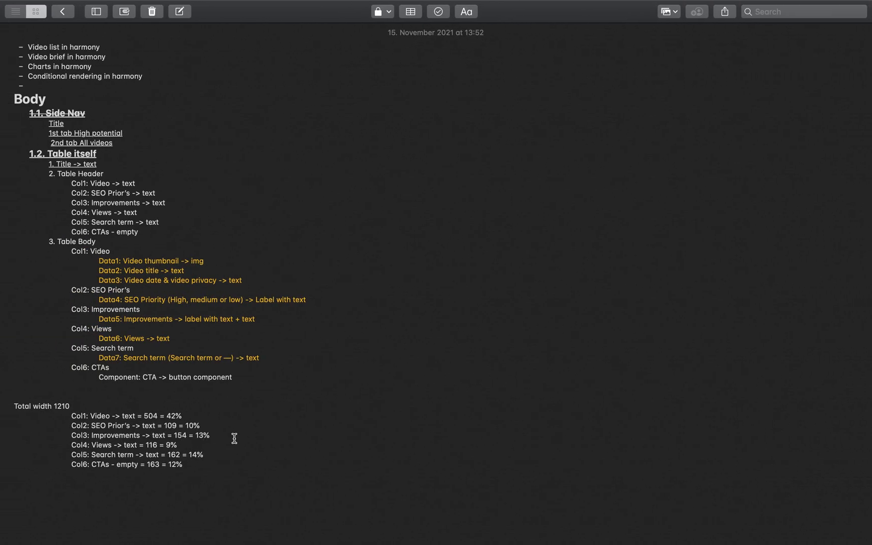
key("super+Tab")
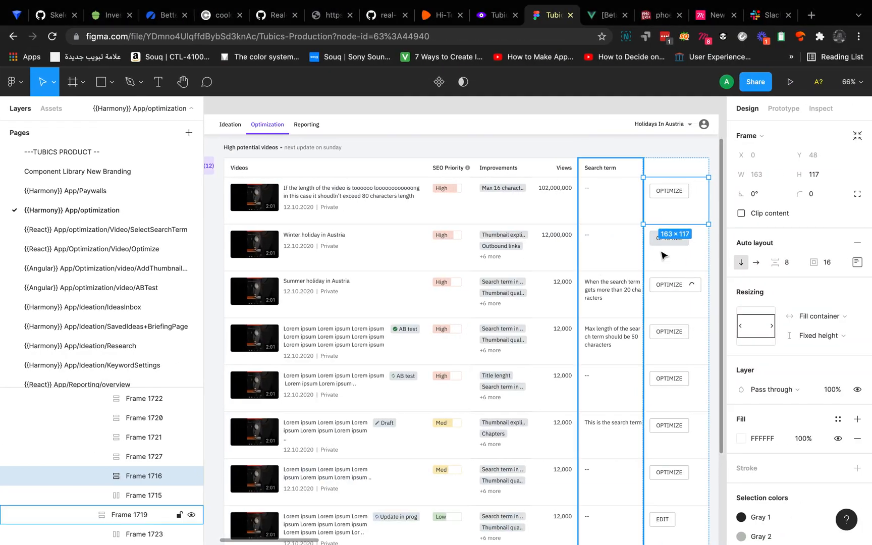
- Return to the Tubics page builder and set the Header's Search Term width to 14% and the CTAs width to 12%
left_click(492, 16)
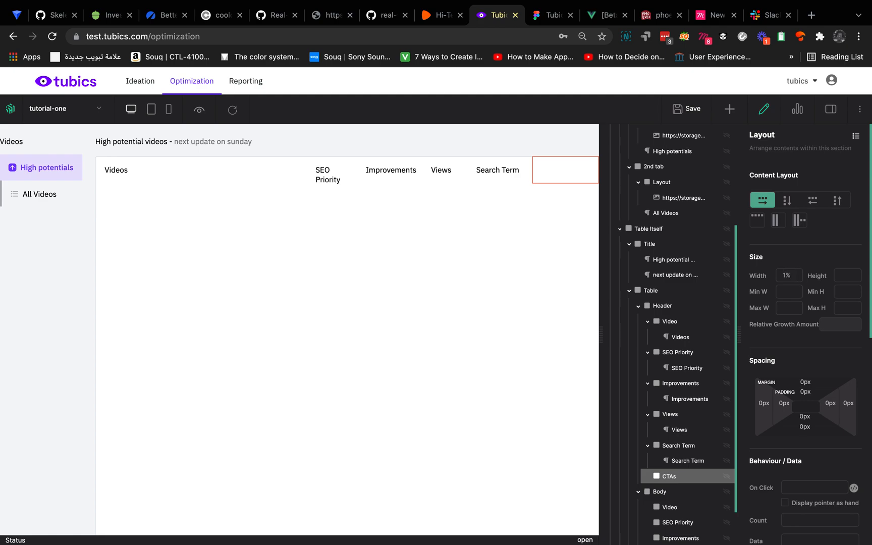
left_click(685, 446)
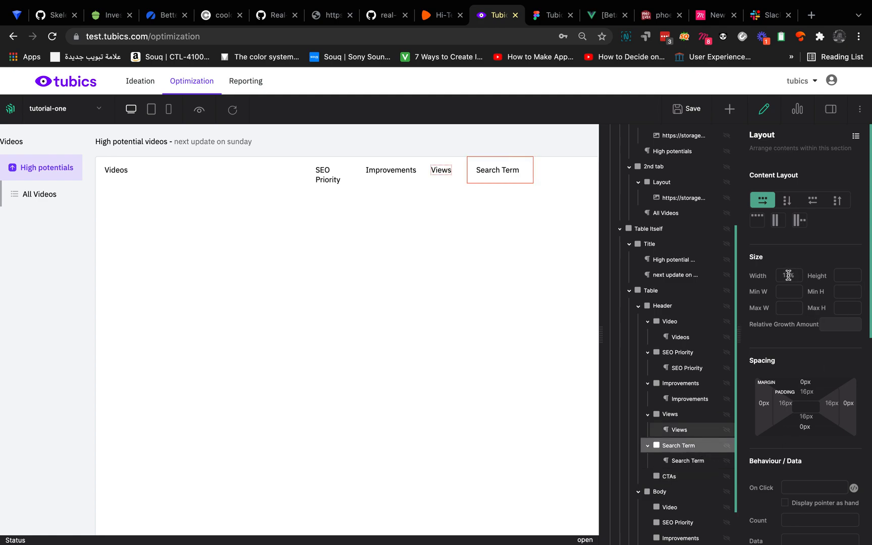
type("4")
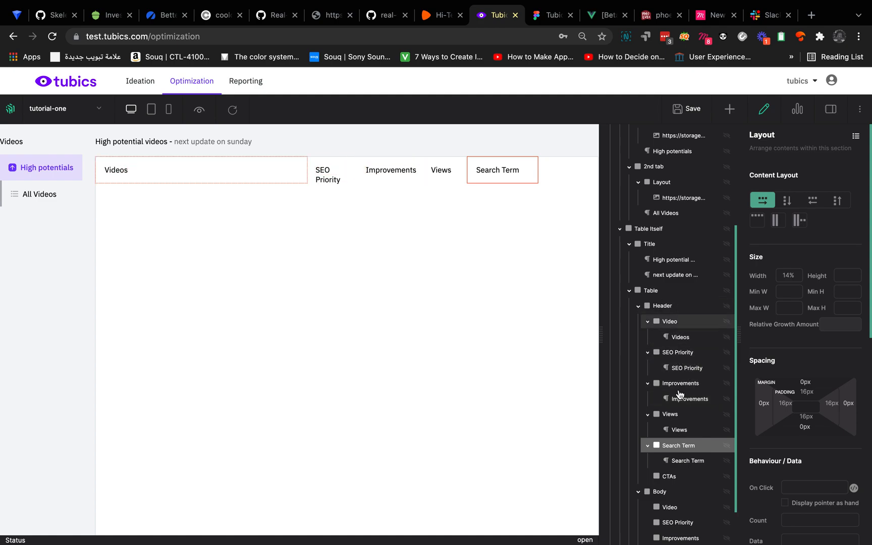
left_click(682, 476)
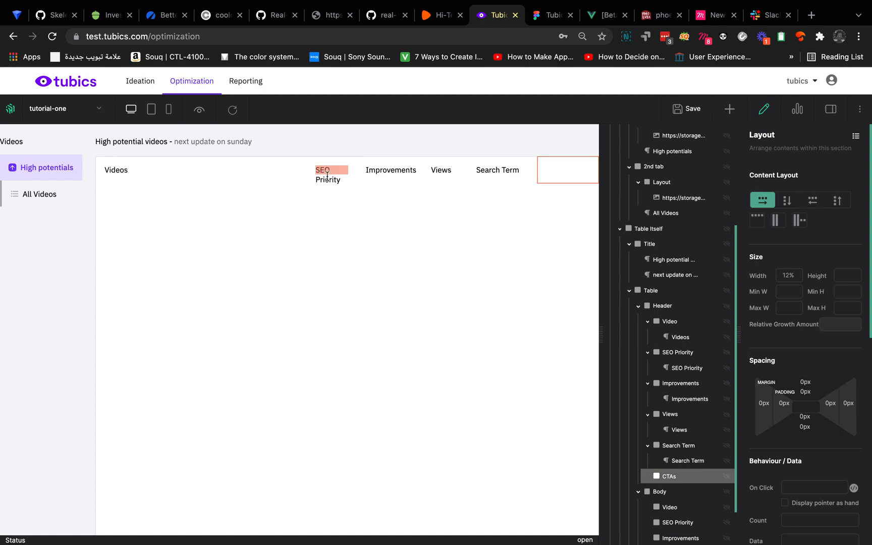
- Select the Header's SEO Priority layout and resize the page preview to examine how the columns respond to narrower widths
left_click(350, 180)
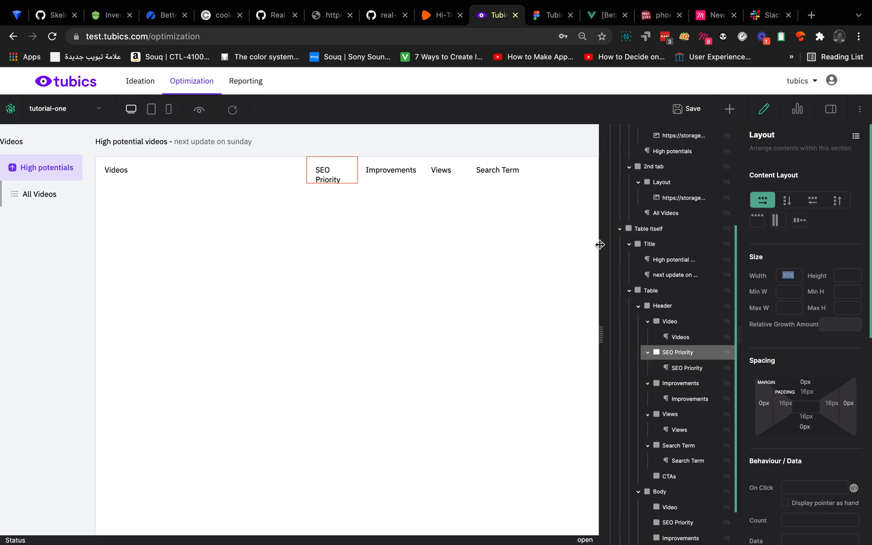
left_click_drag(601, 245, 378, 212)
left_click_drag(521, 210, 583, 211)
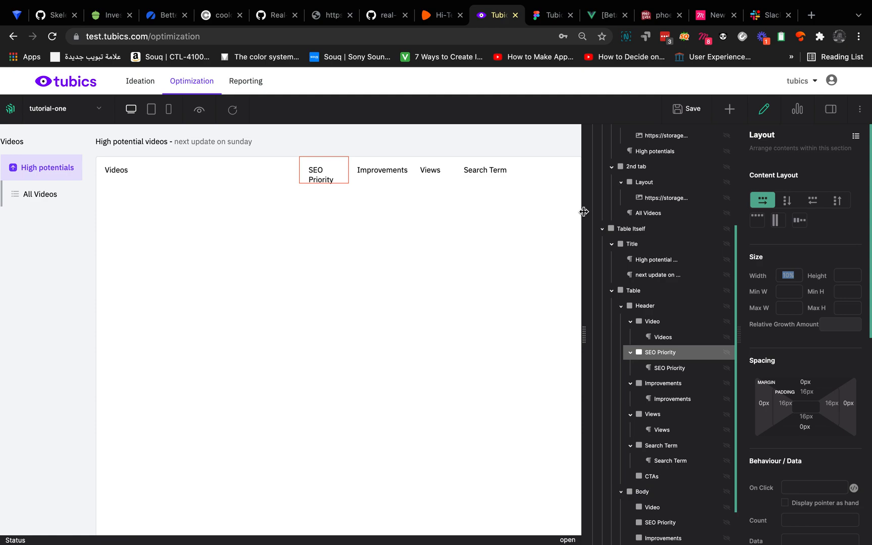
- Enter 4 as the SEO Priority header's minimum width, checking the Col1 and Col2 pixel widths in the notes
left_click(788, 291)
key("ctrl+Left")
double_click(170, 426)
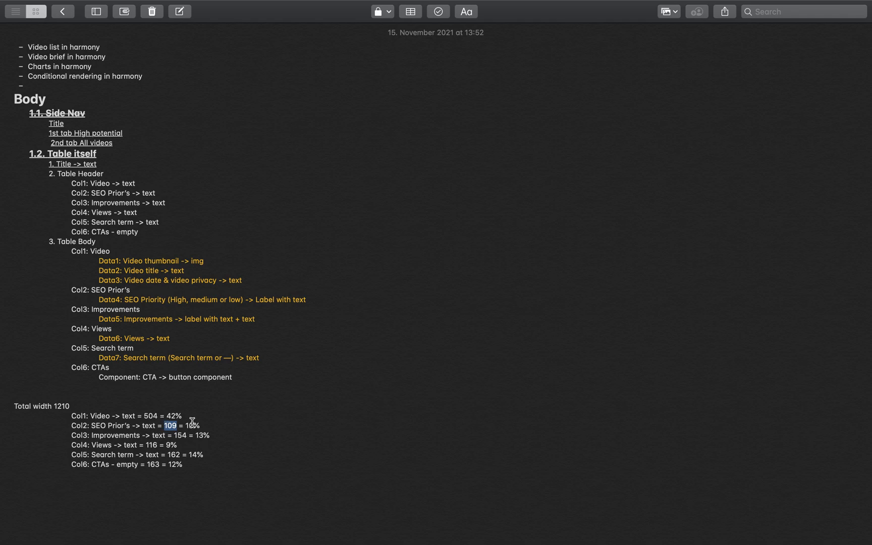
double_click(151, 415)
key("ctrl+Right")
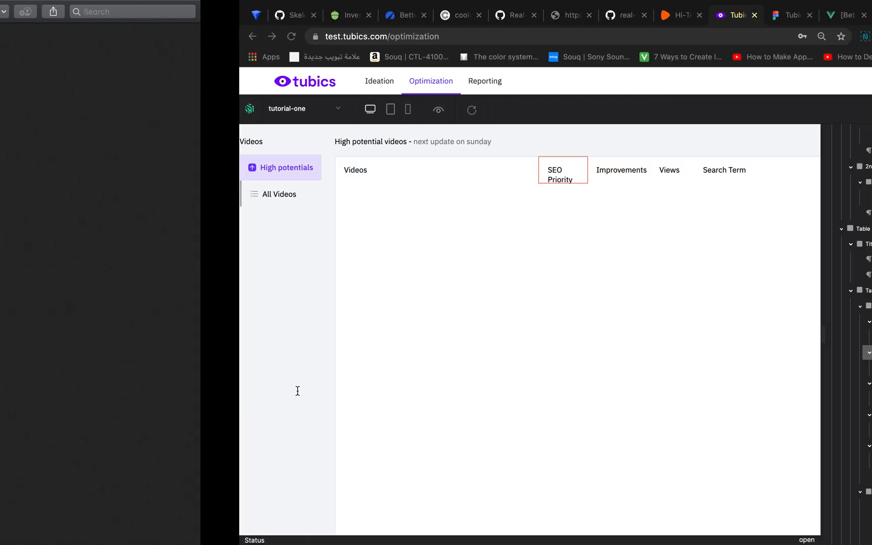
type("4")
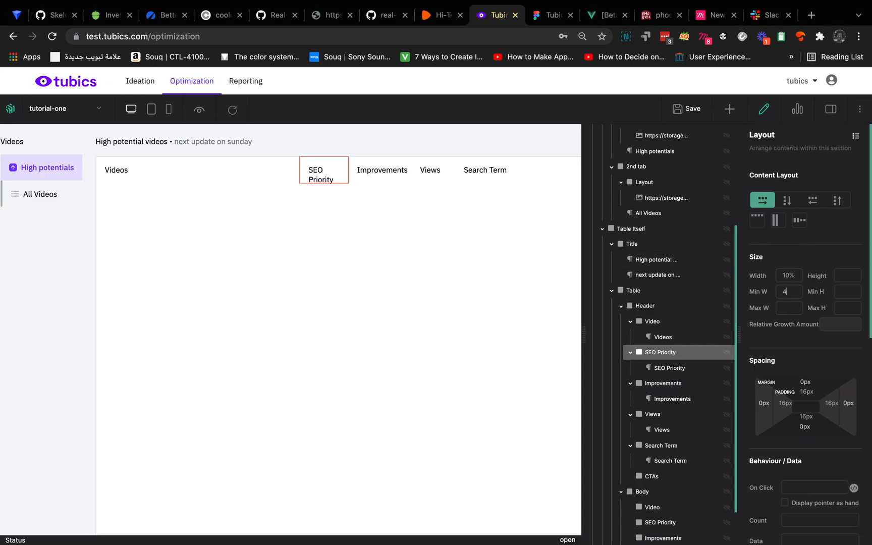
key("ctrl+Left")
key("ctrl+Right")
- Add the line "3 screen sizes = 1090, 1440, 1920" below Total width 1210 in the notes
key("ctrl+Left")
left_click(65, 404)
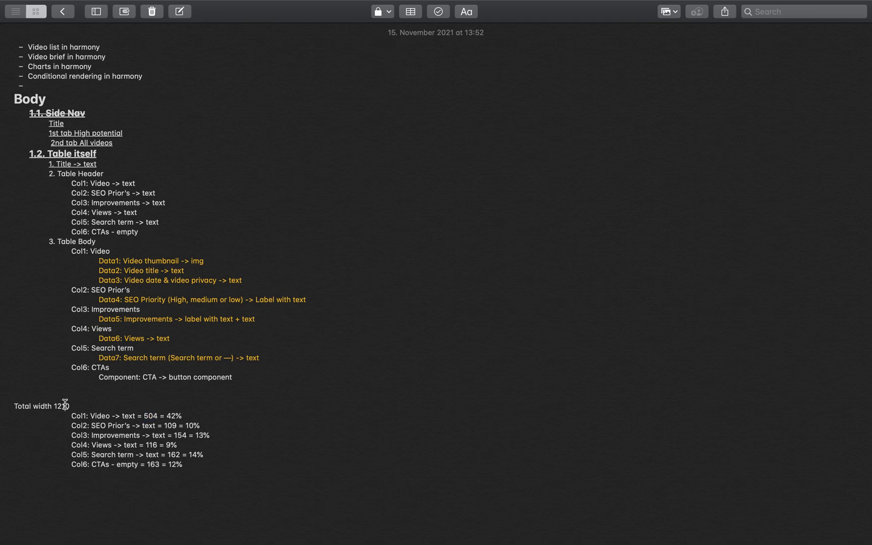
key("Return")
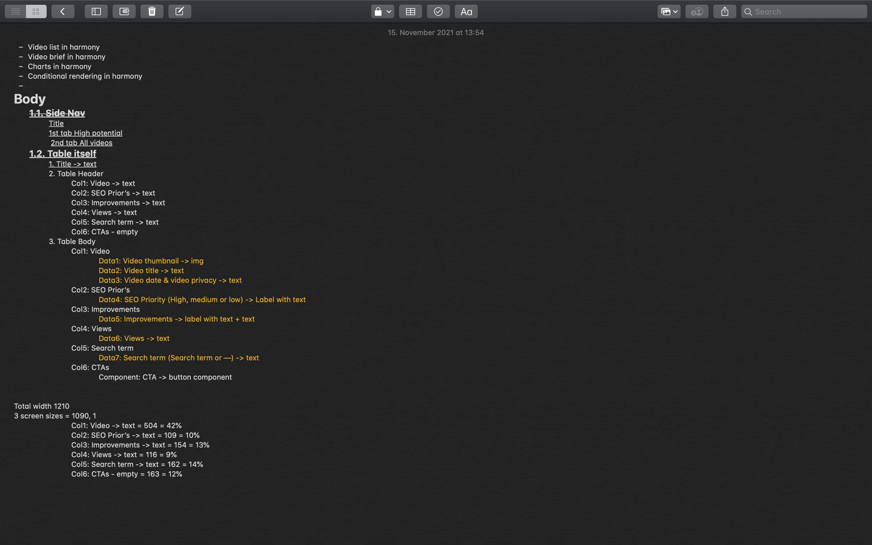
type("444")
key("BackSpace")
left_click(126, 418)
type(", 1920")
- Divide 1920 by 1440 in Calculator to get the ratio between the two larger screen sizes
key("ctrl+Left")
left_click(136, 101)
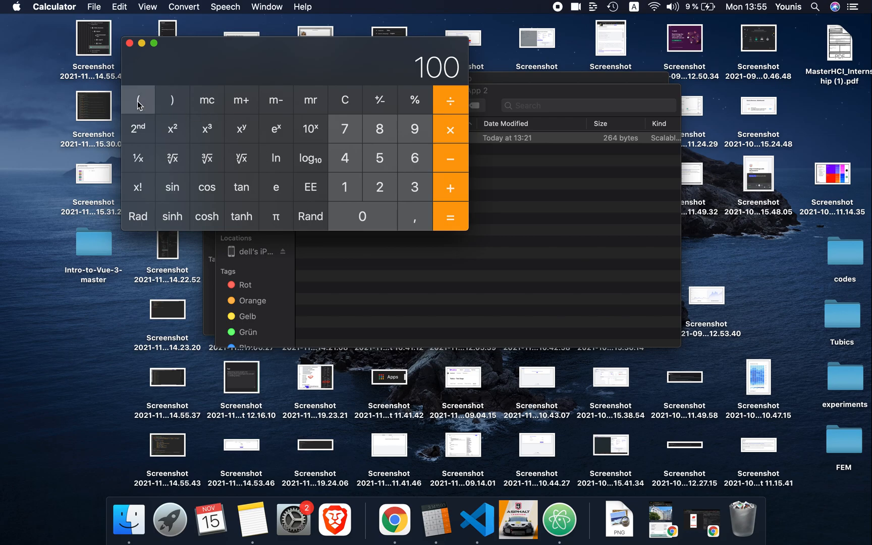
left_click(348, 187)
left_click(406, 138)
left_click(384, 186)
left_click(370, 211)
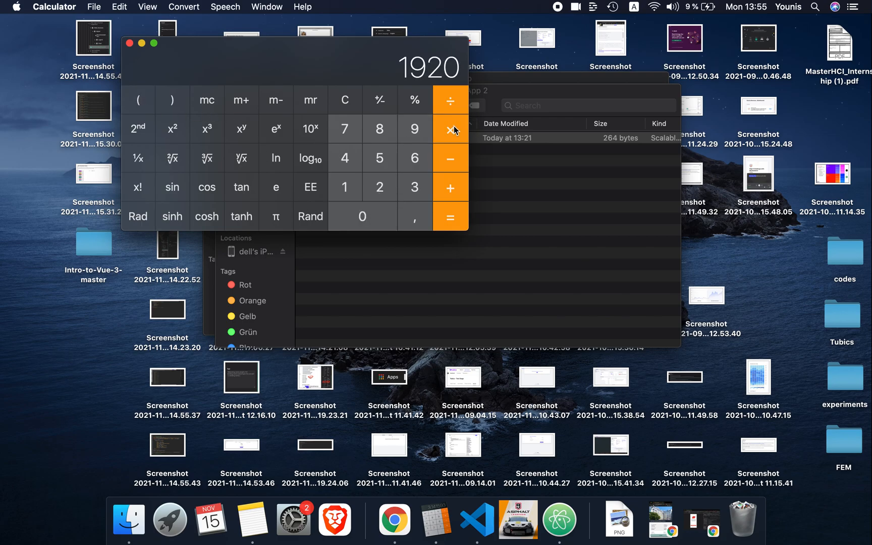
left_click(451, 107)
left_click(352, 191)
left_click(345, 158)
left_click(345, 158)
left_click(349, 212)
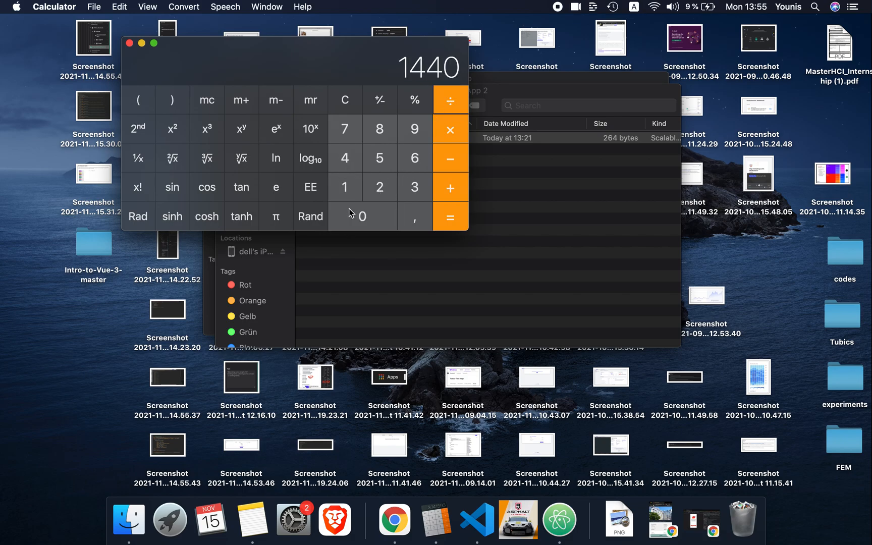
left_click(457, 217)
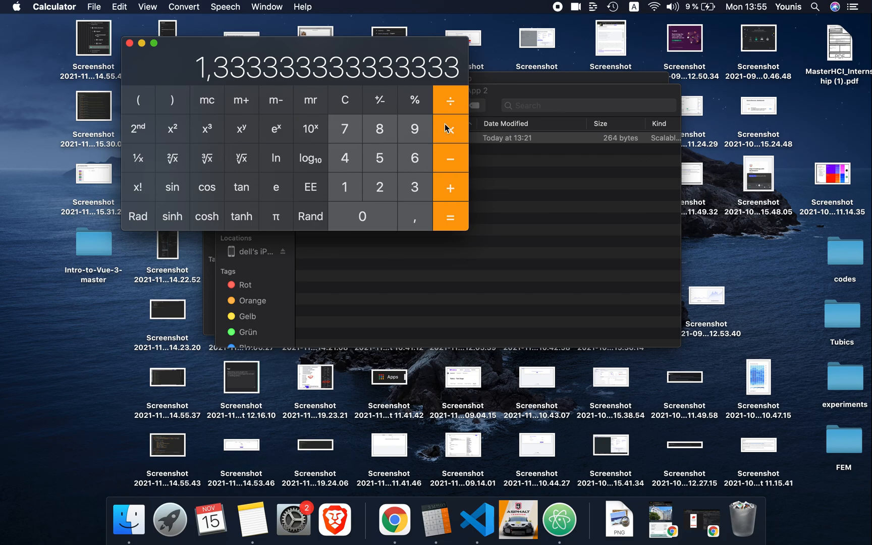
- Append +33% to the Col1 Video line in the notes and recheck the ratio in Calculator
key("ctrl+Right")
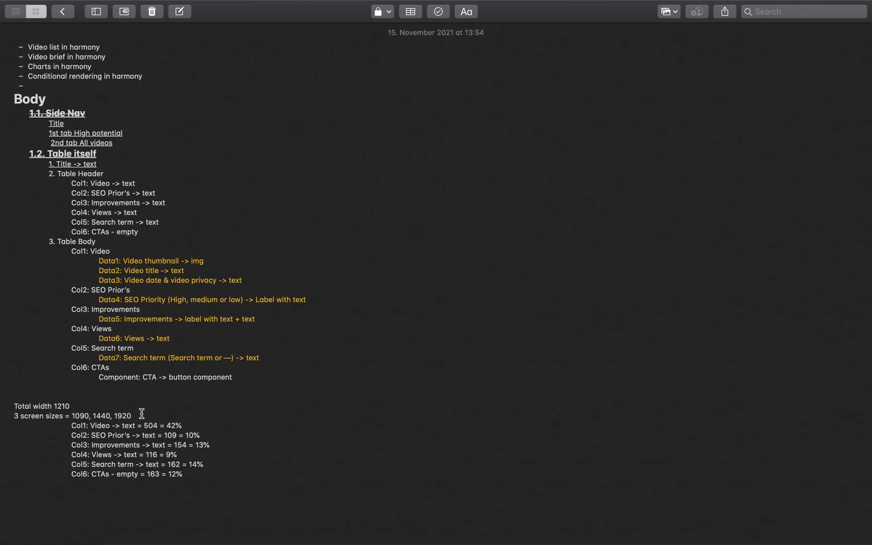
left_click(202, 427)
type("+33%")
key("ctrl+Left")
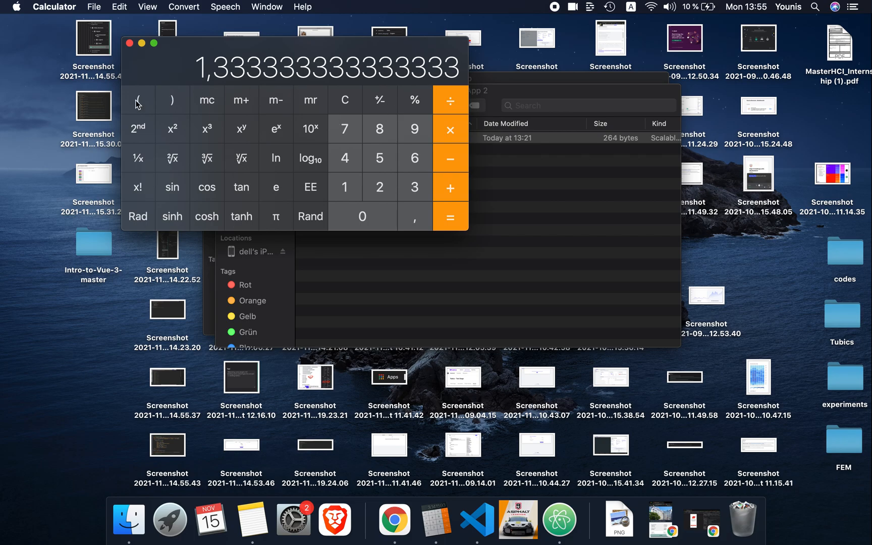
key("ctrl+Right")
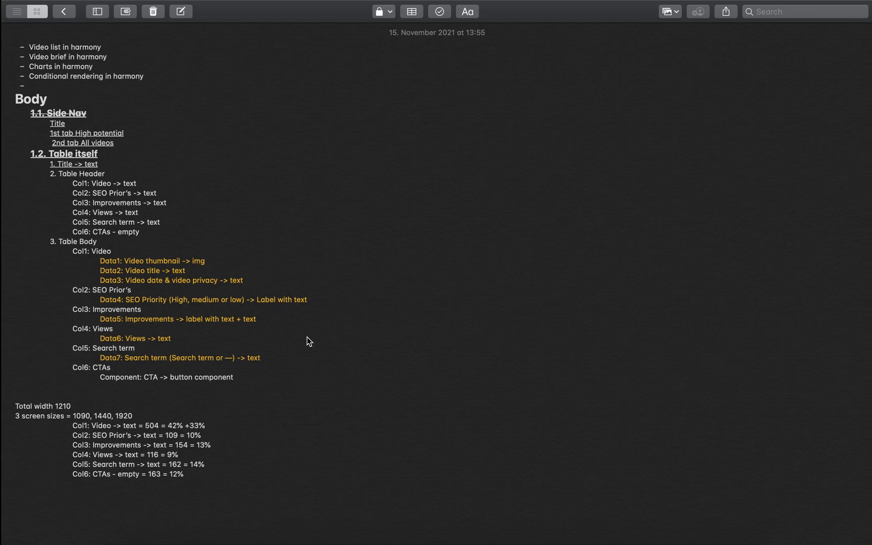
- Remove +33% from the Col1 line and write (+33%) after 1920 on the screen sizes line
left_click_drag(205, 425, 184, 424)
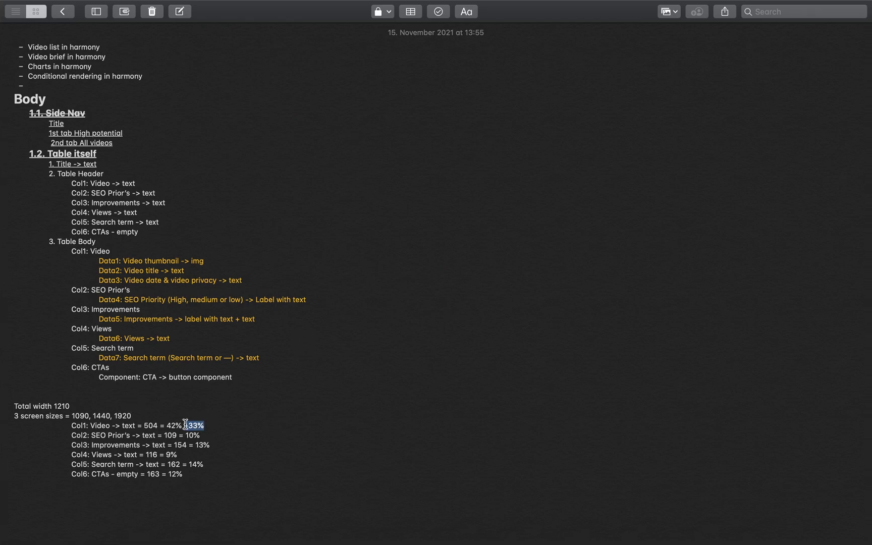
key("BackSpace")
left_click(138, 416)
type("()")
type("+33%")
- Clear Calculator and divide 1090 by 1440 to get the ratio of the smallest screen size to the middle one
key("ctrl+Left")
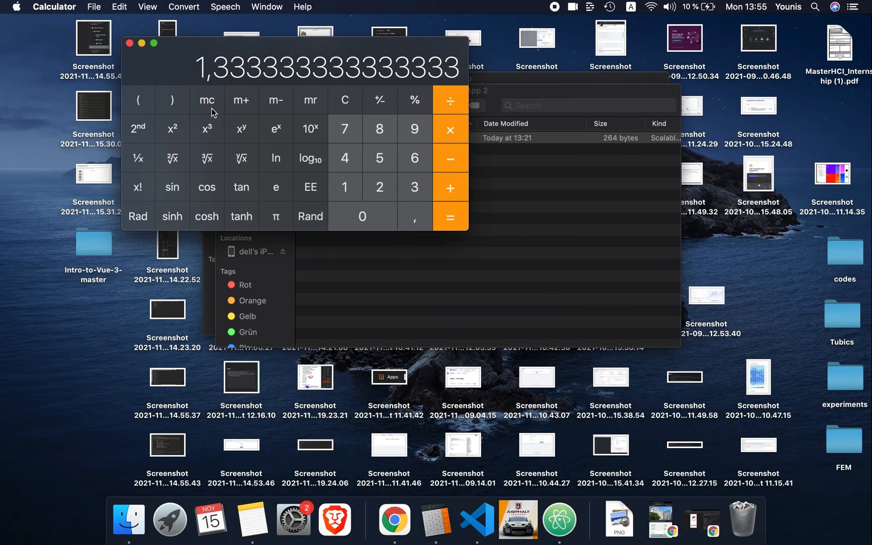
left_click(130, 98)
left_click(345, 100)
left_click(345, 198)
key("0")
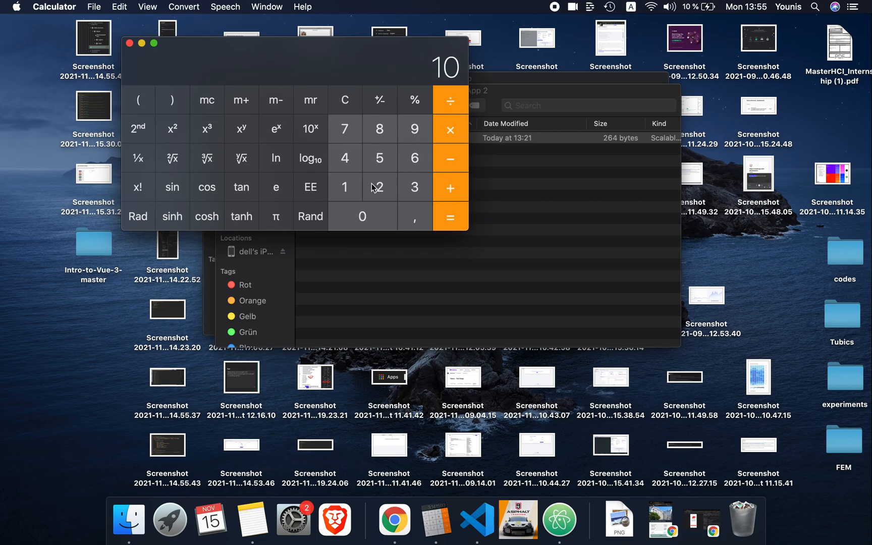
left_click(409, 141)
left_click(361, 214)
key("slash")
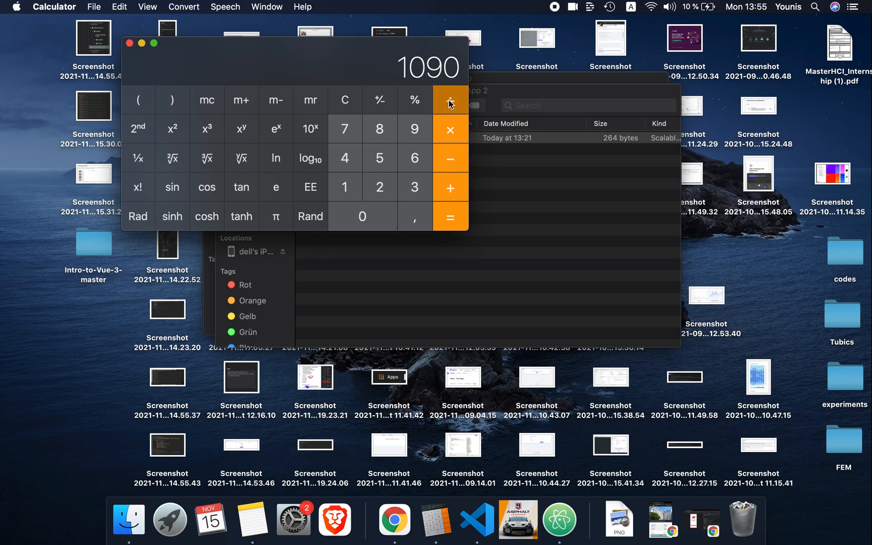
left_click(354, 183)
key("4")
key("4")
left_click(345, 219)
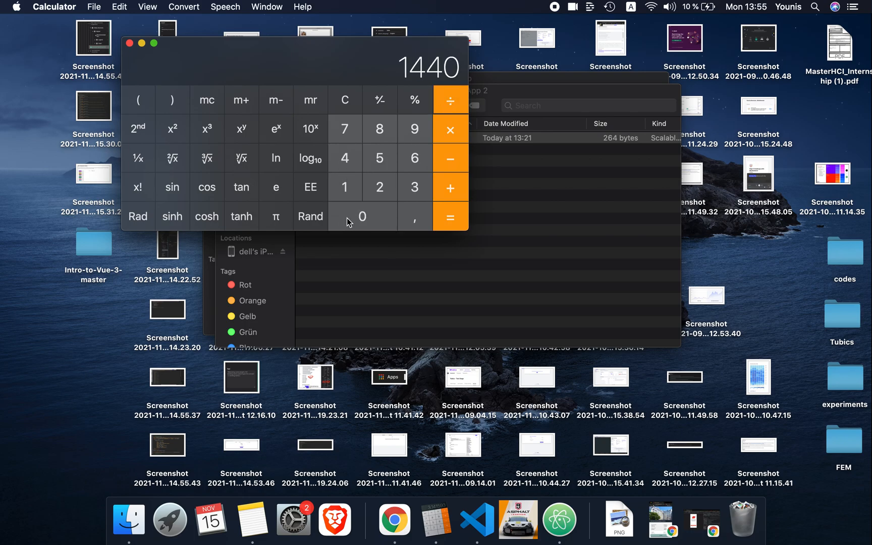
left_click(446, 218)
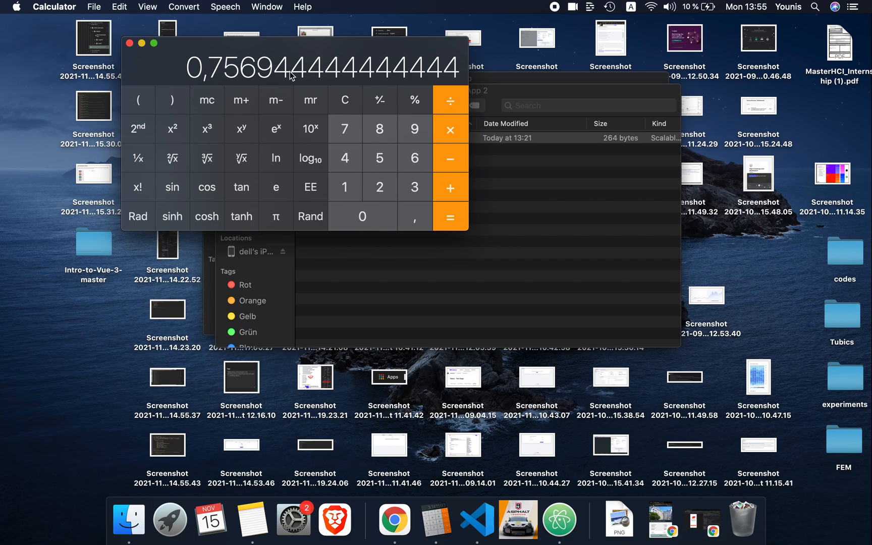
- Switch to Notes and write (-24%) before 1090 on the screen sizes line
key("ctrl+Right")
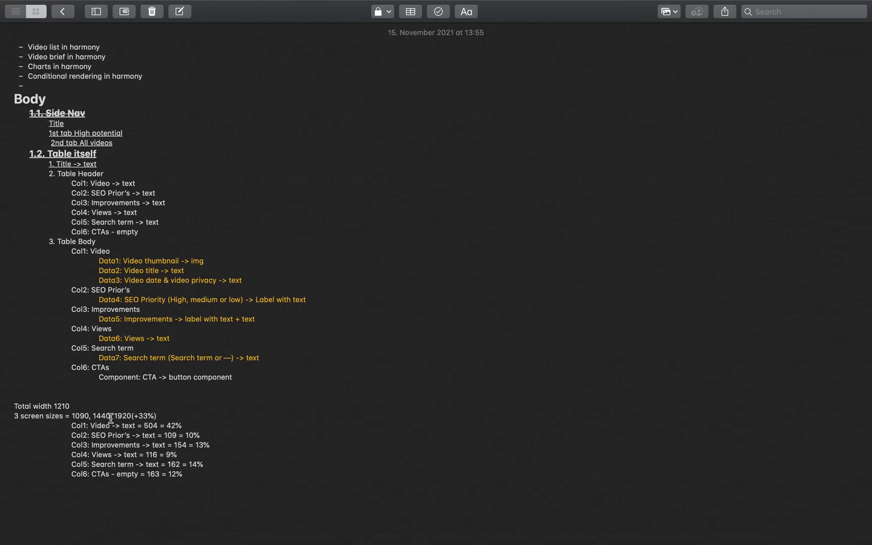
left_click(71, 417)
type("()")
key("Left")
type("-24%)")
- Enlarge the text of the width notes from the Total width line through the Col6 line
left_click_drag(214, 468, 12, 405)
key("super+plus")
key("super+plus")
key("super+plus")
key("super+plus")
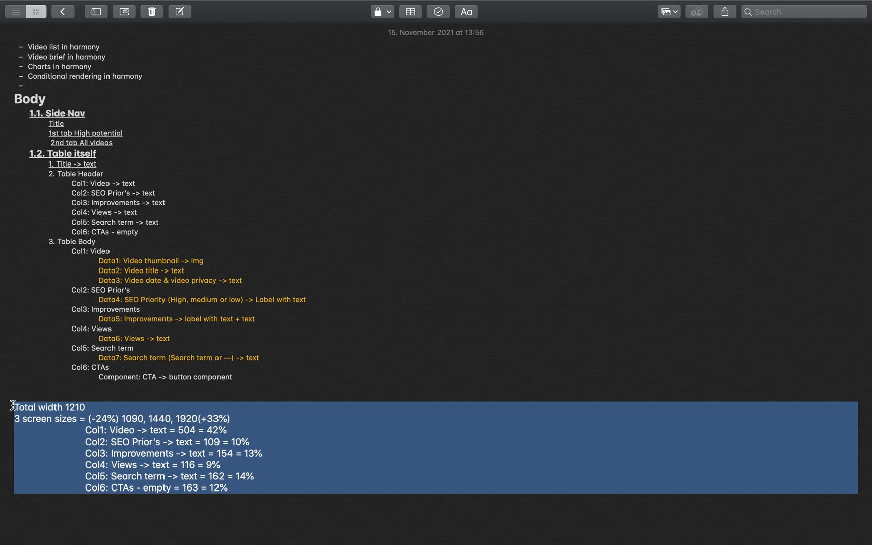
left_click(269, 528)
- Review the Col1 Video width of 504 against the +33% and -24% screen-size changes in the notes
double_click(201, 435)
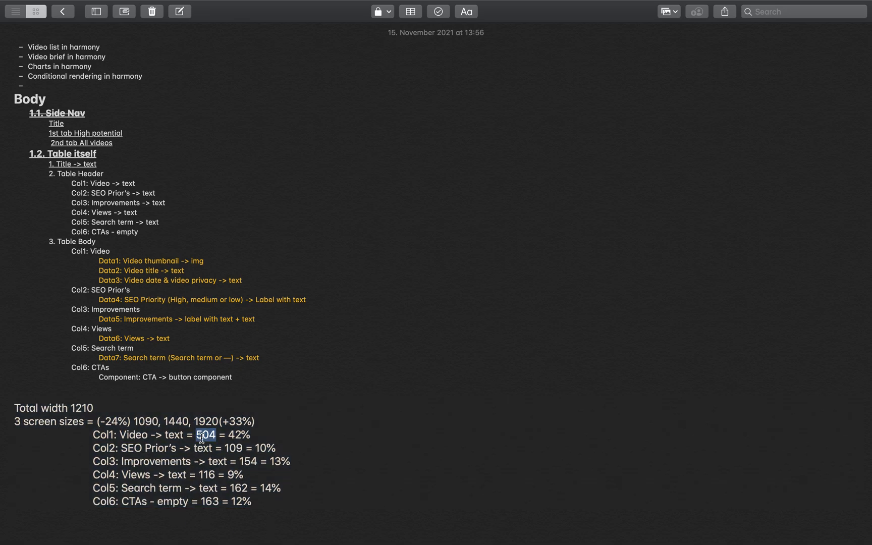
double_click(226, 421)
left_click_drag(236, 421, 256, 421)
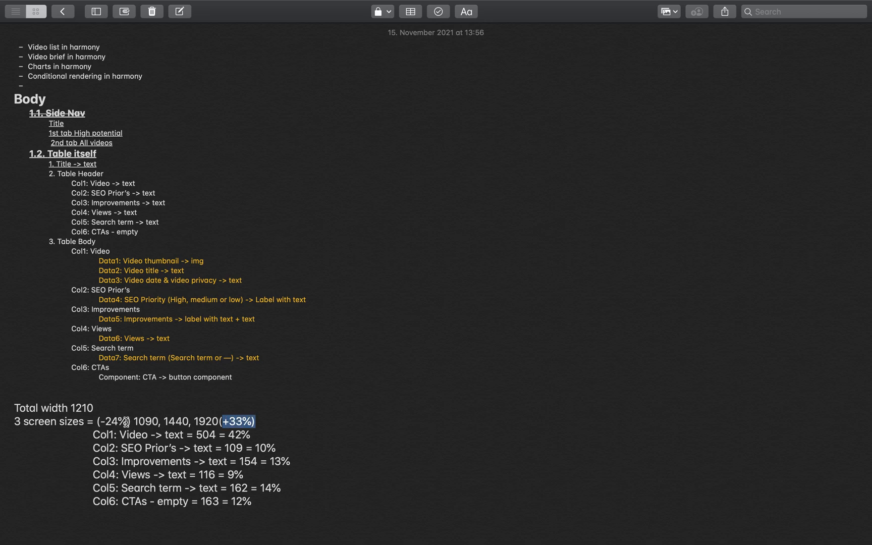
left_click_drag(128, 422, 102, 422)
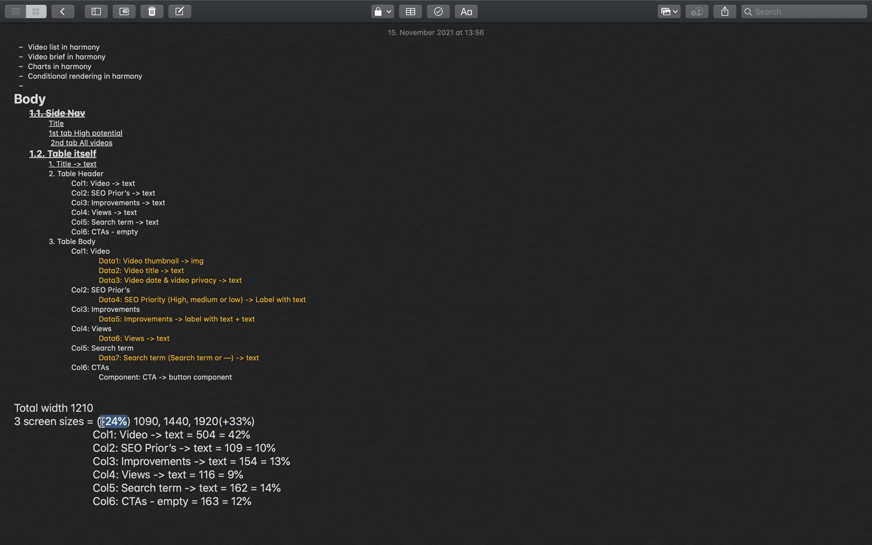
left_click(196, 435)
double_click(210, 434)
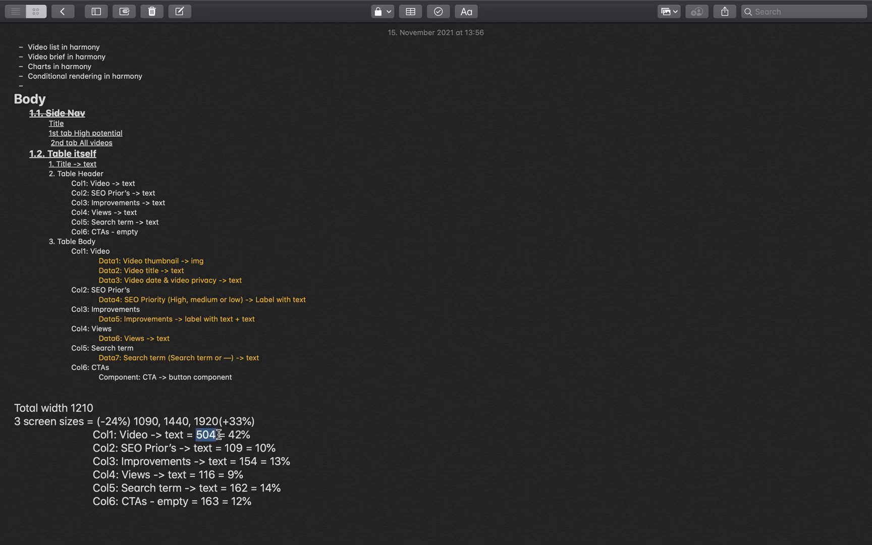
- Switch to Chrome and try a minimum width of 374 px and maximum width of 670 px on the SEO Priority header column
key("ctrl+Right")
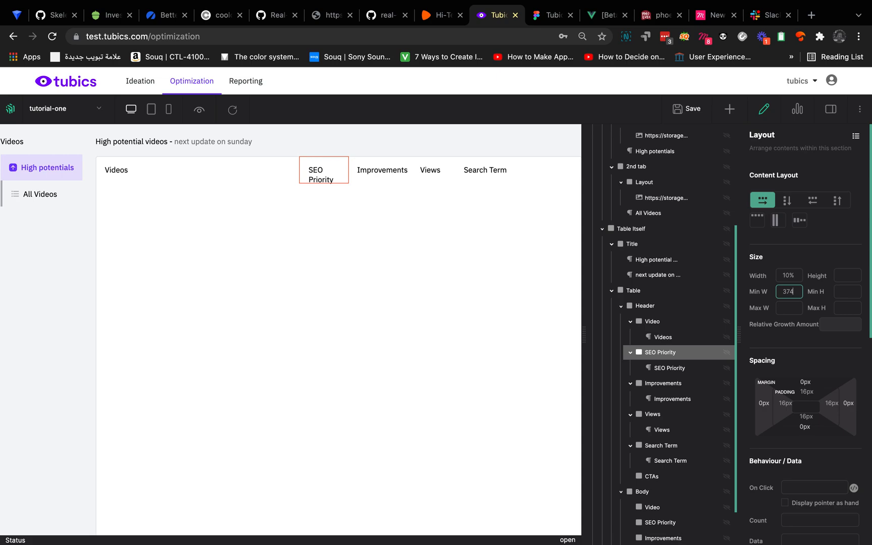
left_click(801, 250)
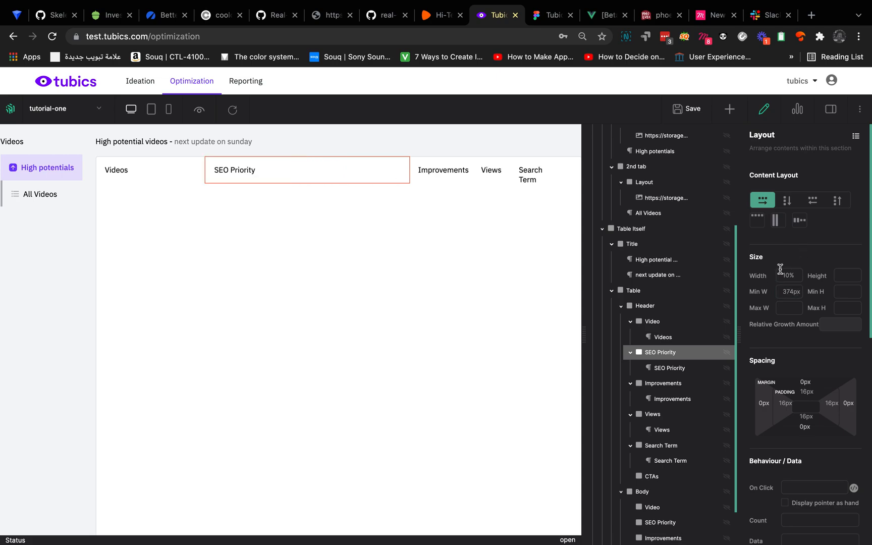
key("ctrl+Left")
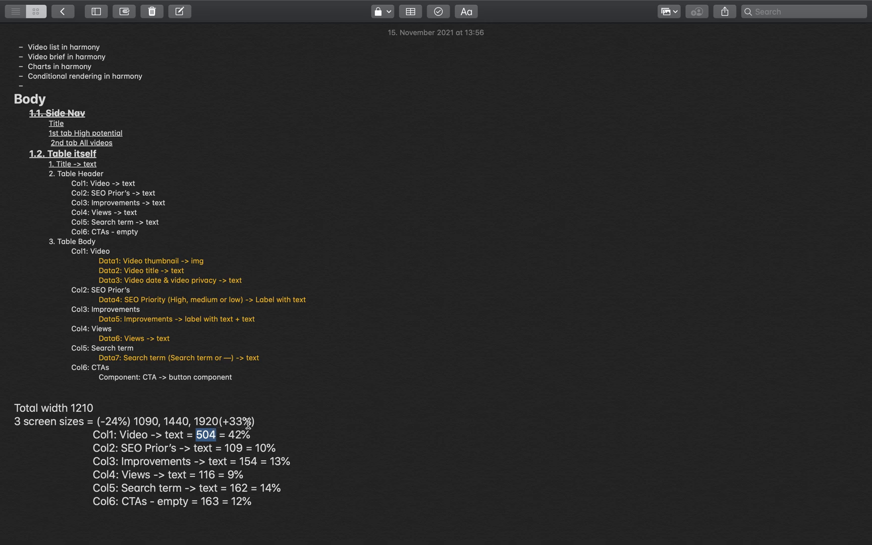
key("ctrl+Right")
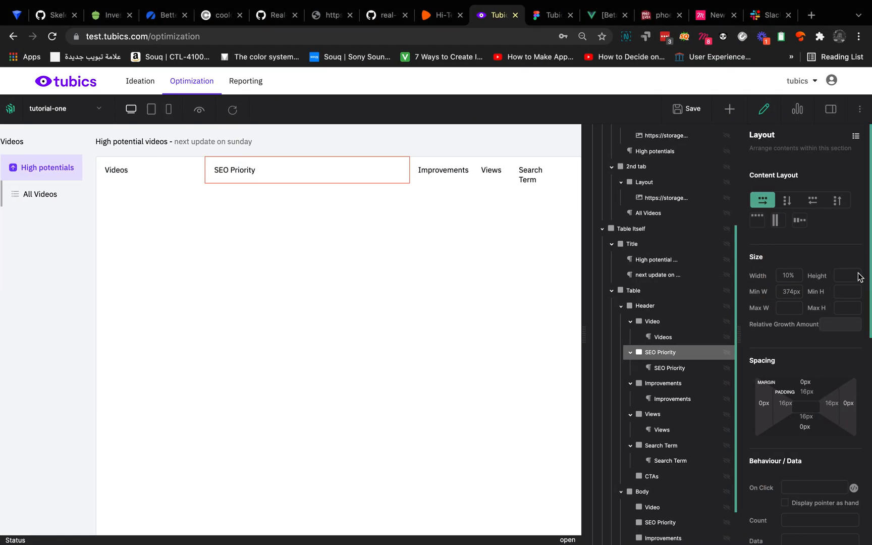
left_click(792, 308)
type("670px")
- Clear the minimum and maximum widths of the SEO Priority header column
double_click(798, 296)
key("BackSpace")
double_click(788, 308)
key("BackSpace")
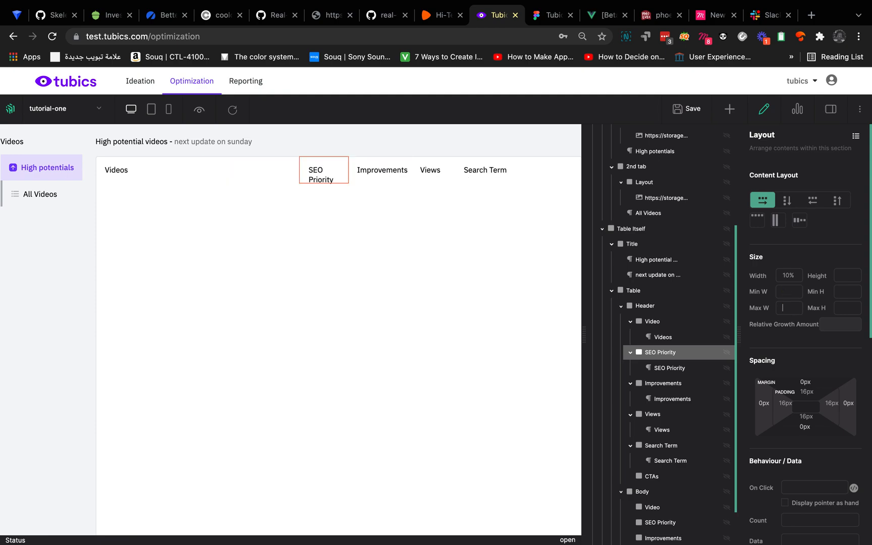
- Set the Video header column's minimum width to 375 px and its maximum width to 670 px
left_click(652, 323)
left_click(786, 290)
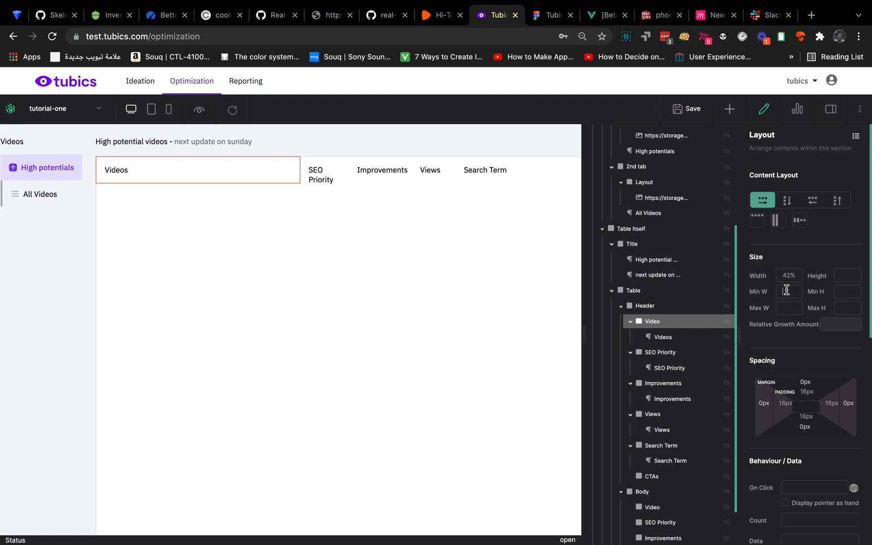
type("375")
left_click(786, 303)
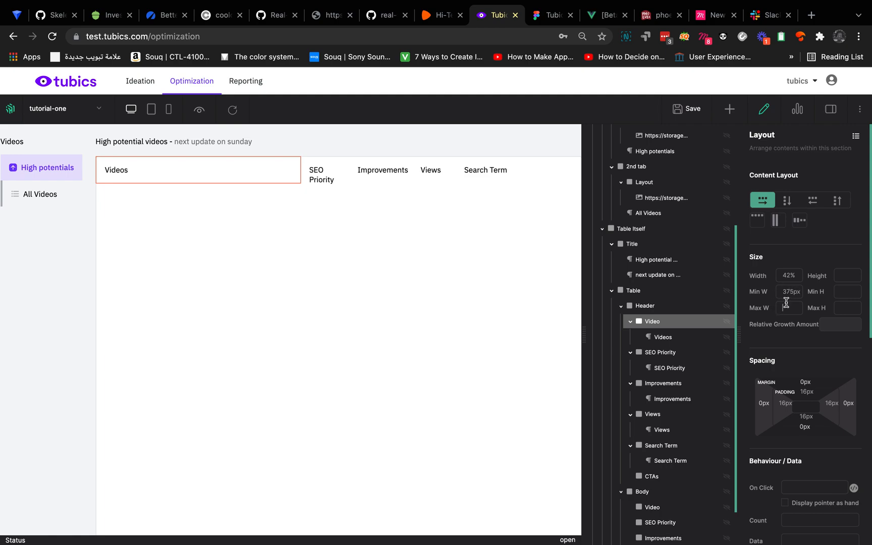
type("670px")
- Check the Col2 width in Notes and set the SEO Priority header column's maximum width to 150 px and minimum to 78 px in Chrome
key("ctrl+Left")
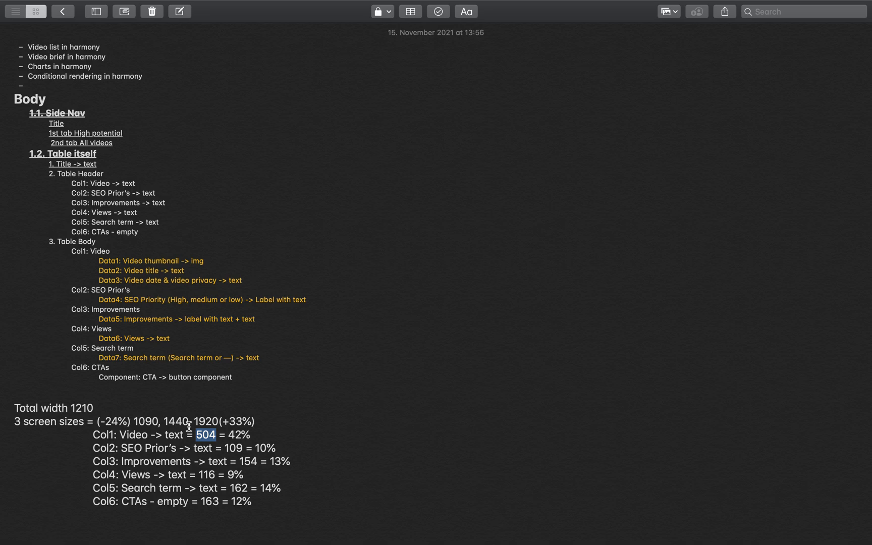
double_click(208, 420)
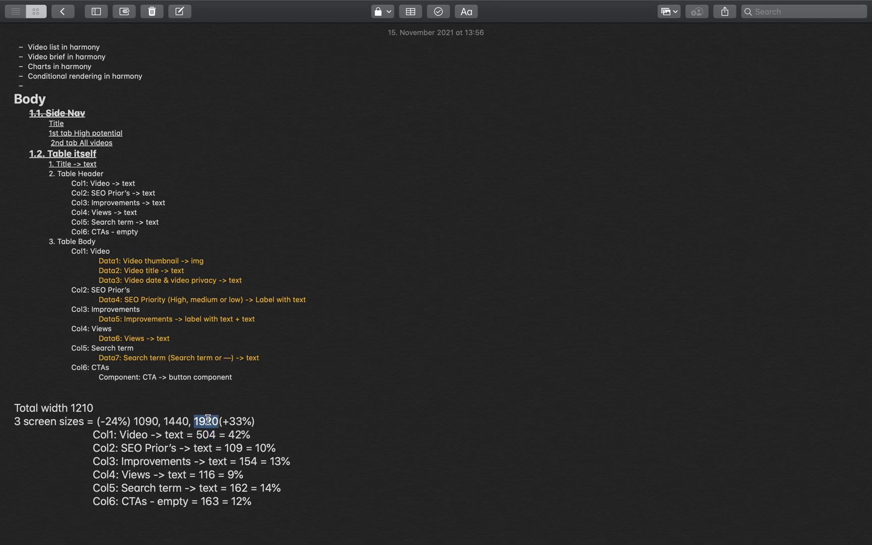
double_click(233, 447)
key("ctrl+Right")
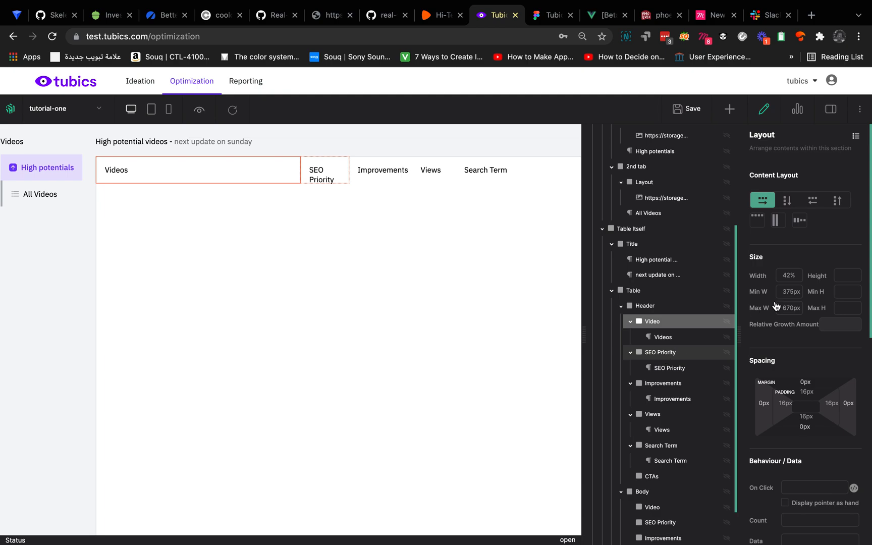
left_click(665, 356)
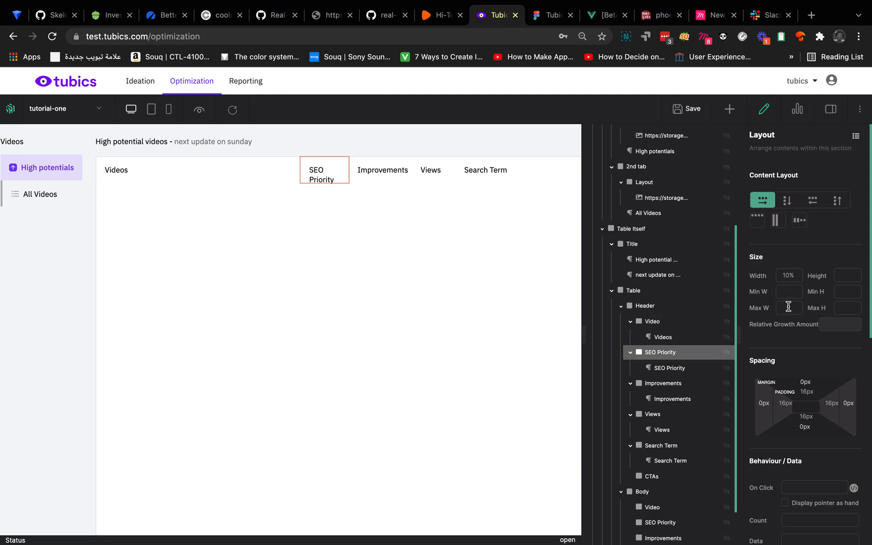
left_click(788, 307)
type("150")
key("ctrl+Left")
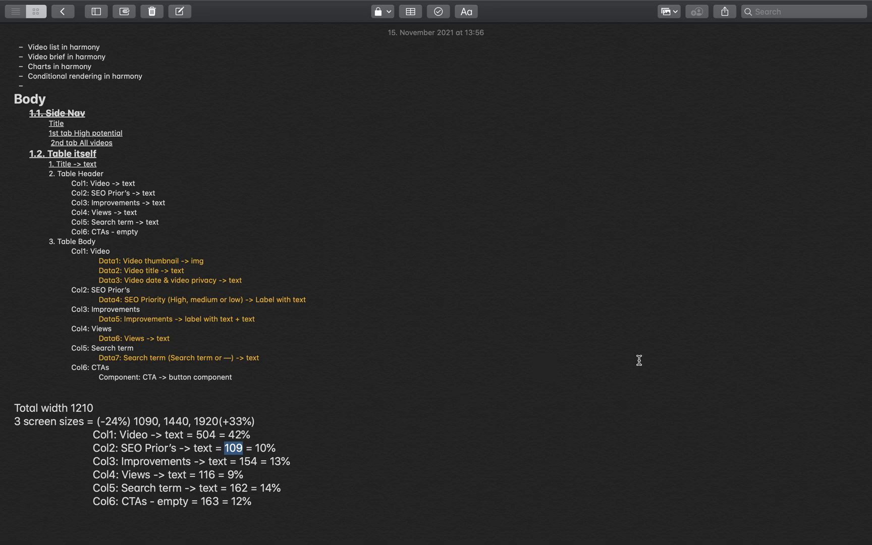
key("ctrl+Right")
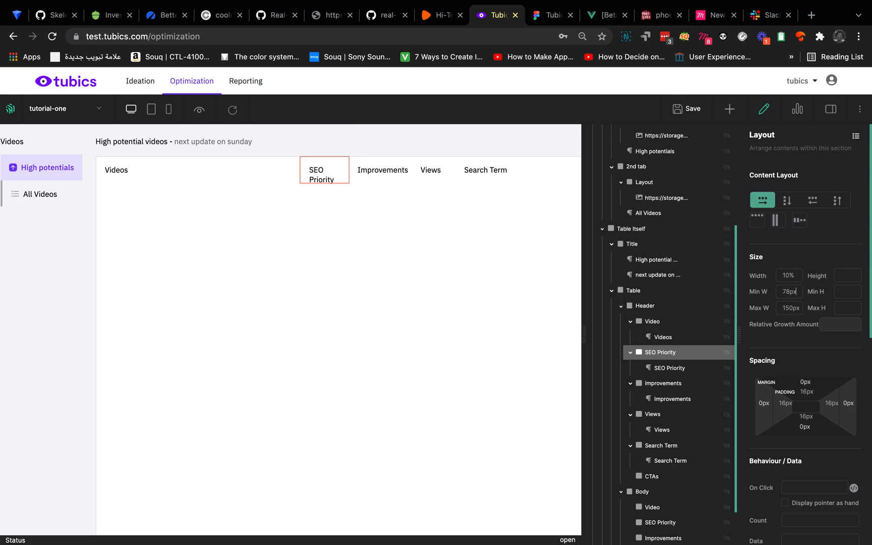
- Look up the Col3 width in Notes and set the Improvements header column's maximum width to 210 px and minimum to 116 px in Chrome
left_click(663, 386)
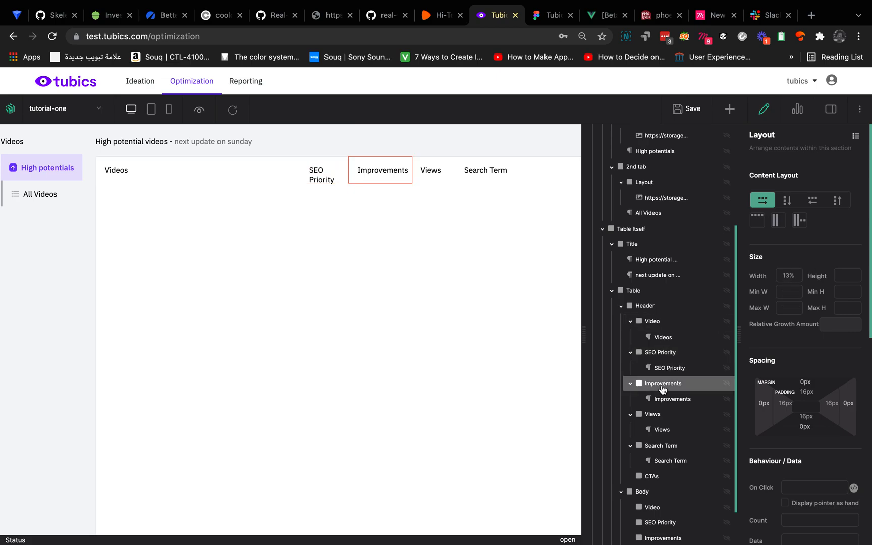
key("ctrl+Left")
double_click(248, 461)
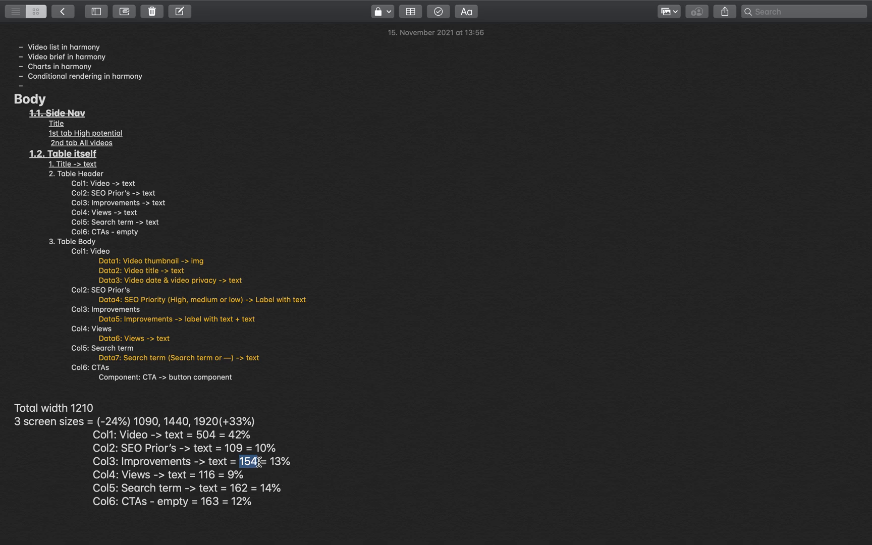
key("ctrl+Right")
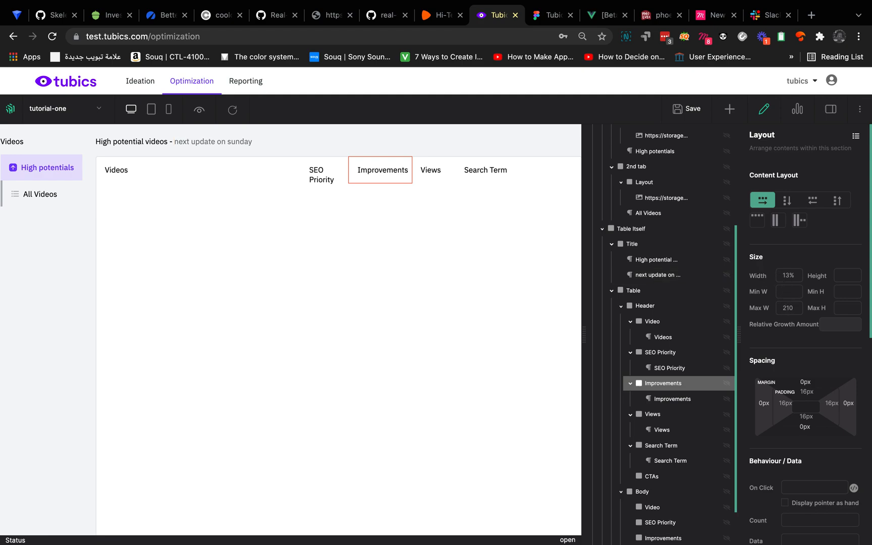
left_click(666, 354)
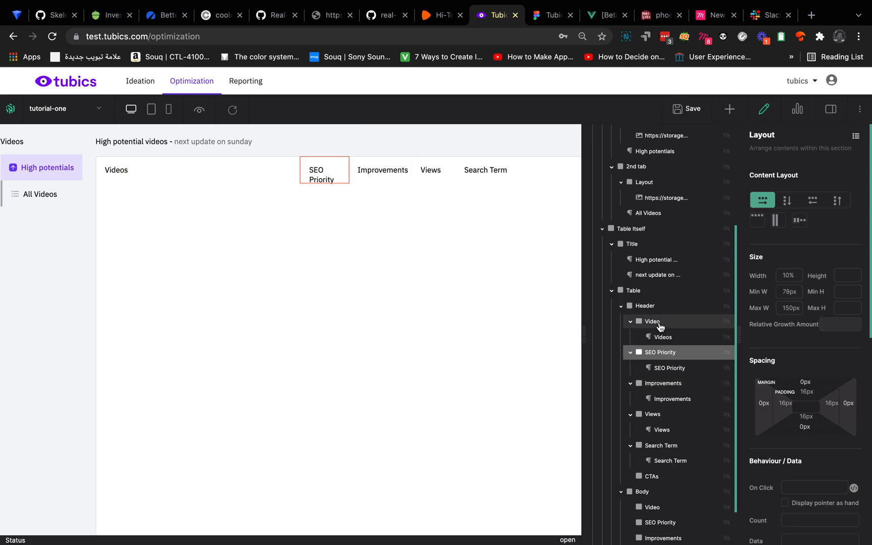
left_click(660, 325)
left_click(665, 385)
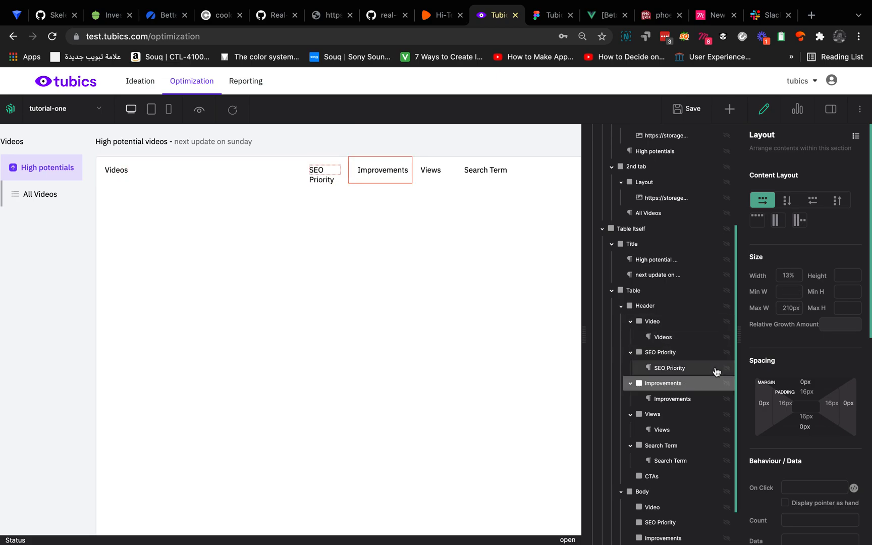
key("ctrl+Left")
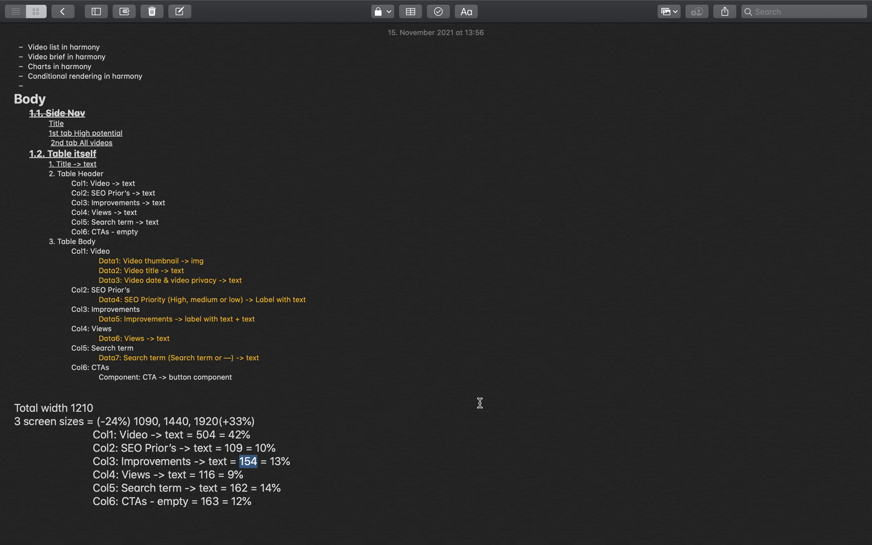
key("ctrl+Right")
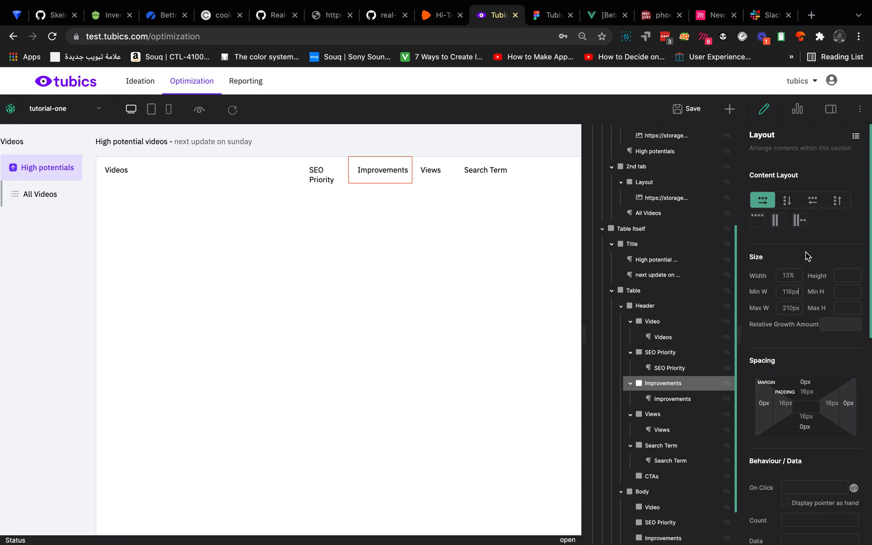
- Select the Views header column, look up the Col5 Search term width in Notes and multiply 162 by 1,33 in Calculator
left_click(672, 419)
key("ctrl+Left")
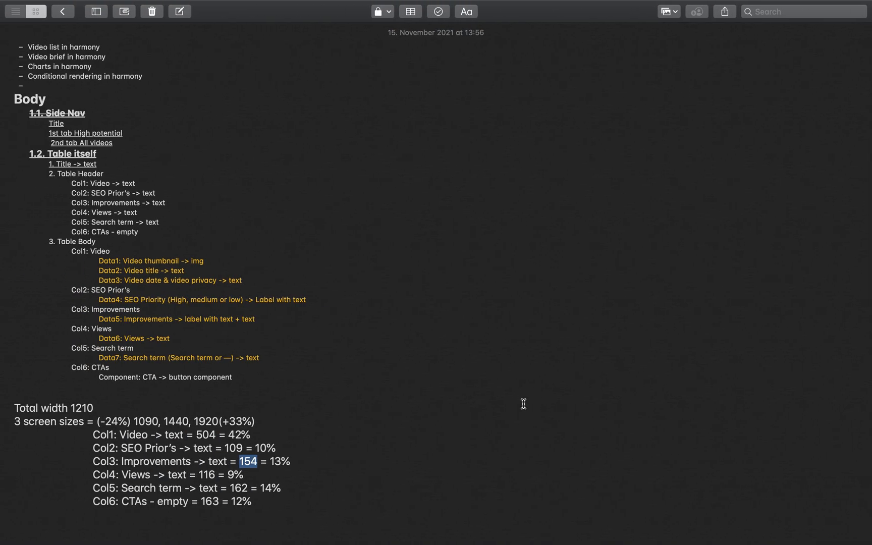
double_click(241, 487)
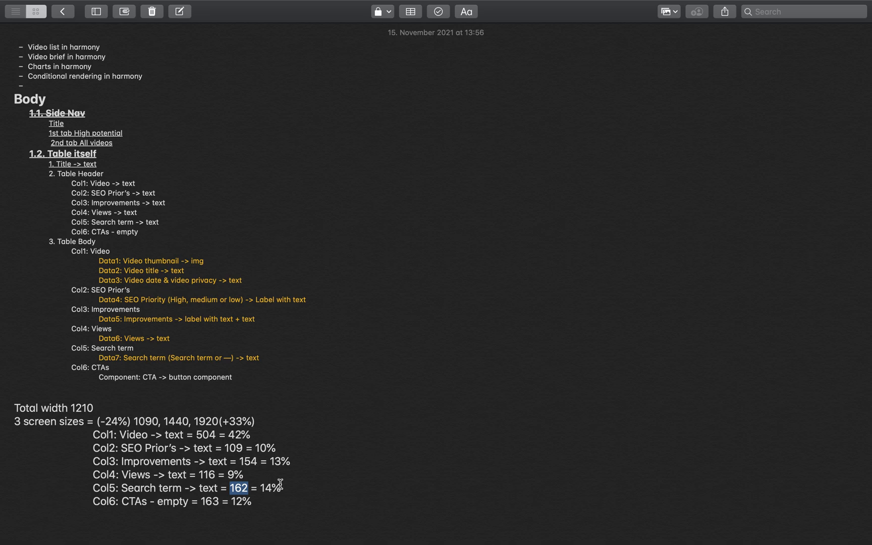
key("super+Tab")
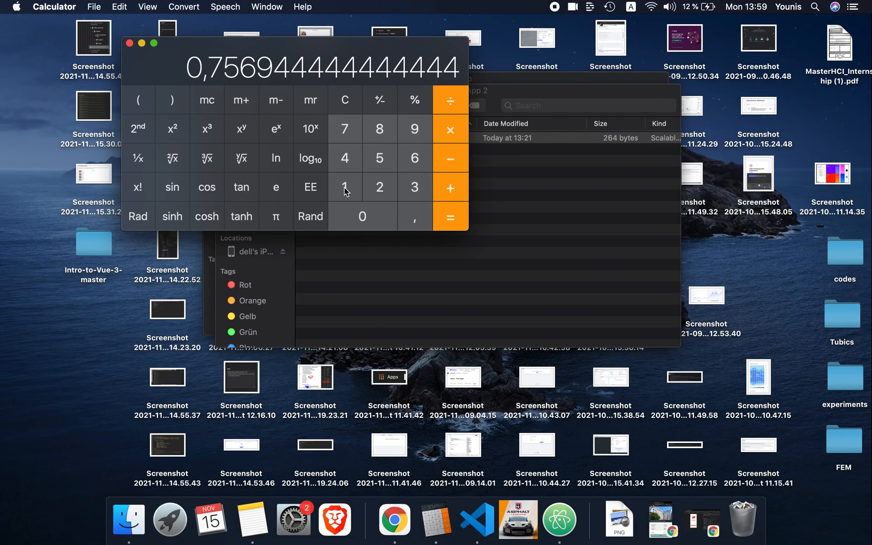
left_click(357, 100)
left_click(347, 194)
left_click(414, 164)
left_click(392, 182)
left_click(447, 134)
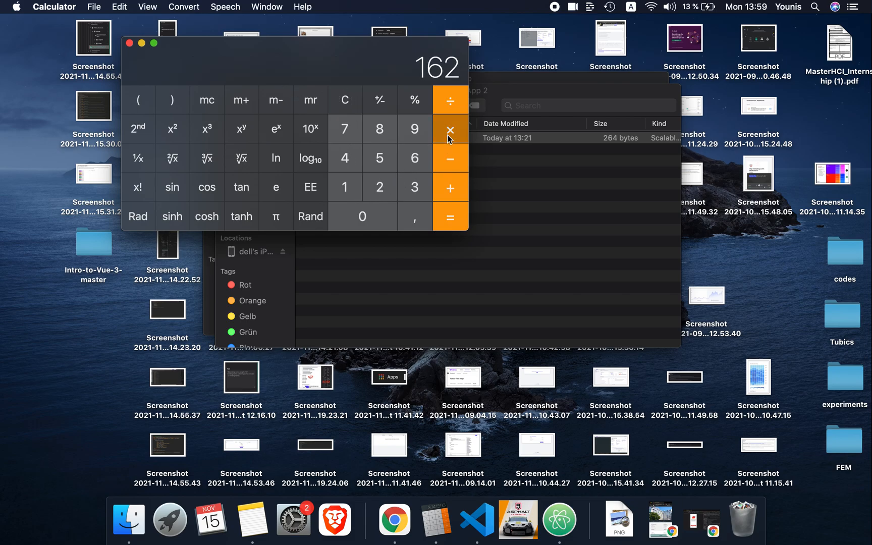
left_click(344, 187)
left_click(409, 218)
left_click(415, 188)
left_click(415, 188)
left_click(450, 219)
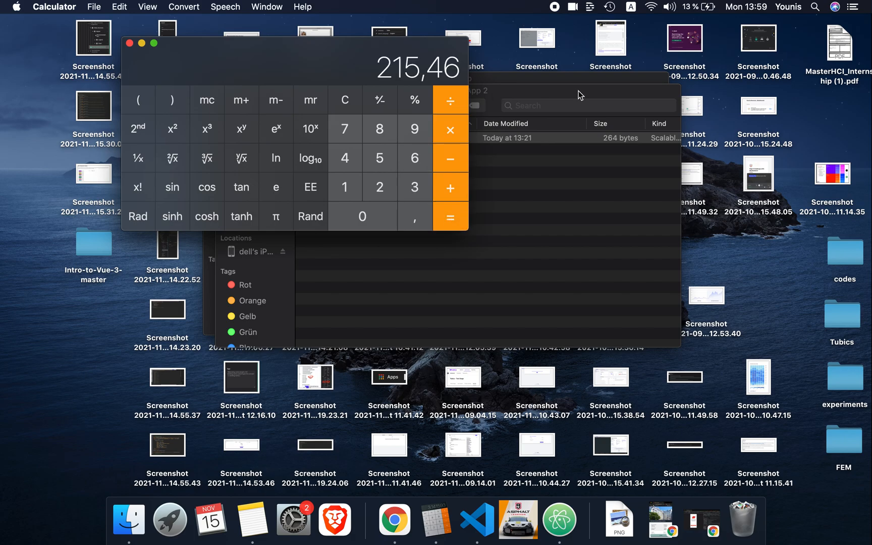
key("ctrl+Right")
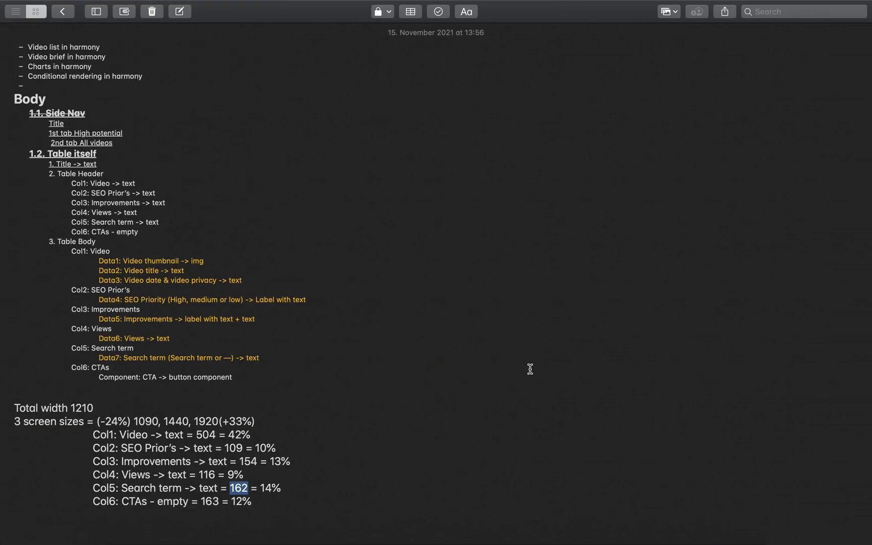
key("ctrl+Right")
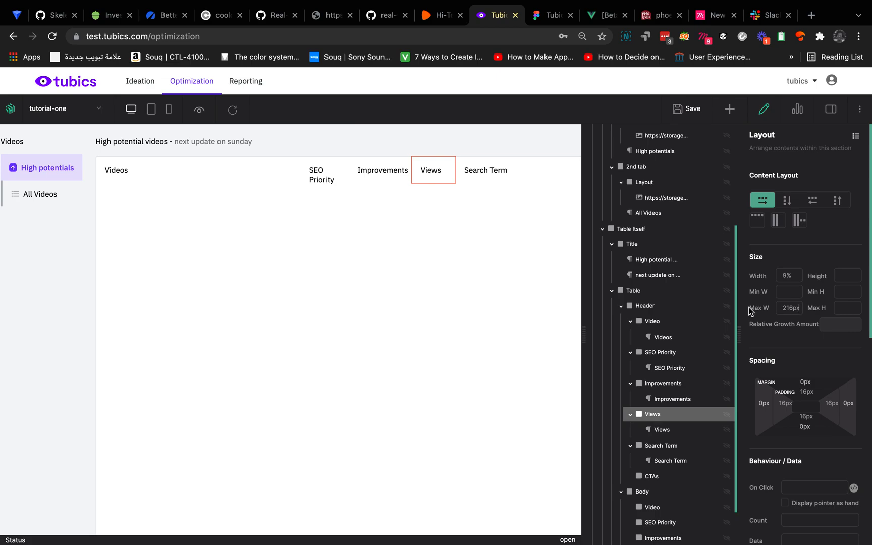
key("ctrl+Left")
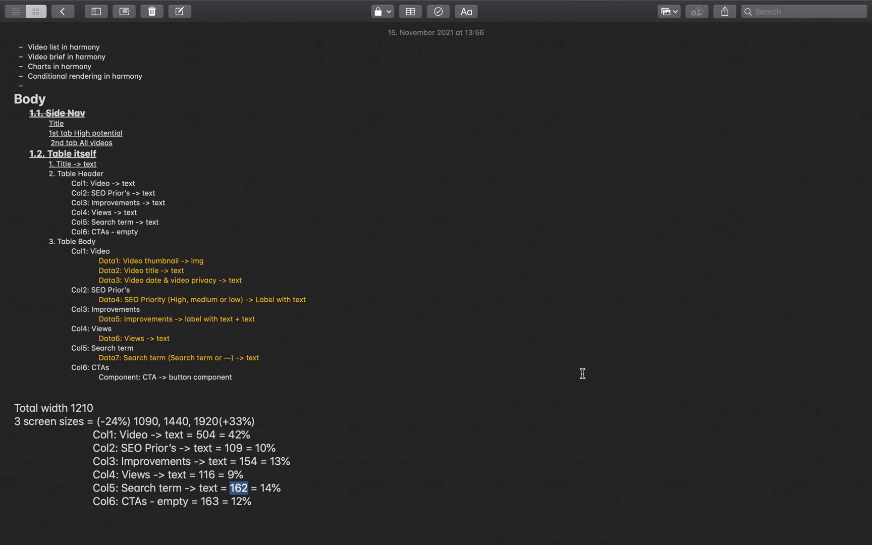
key("ctrl+Right")
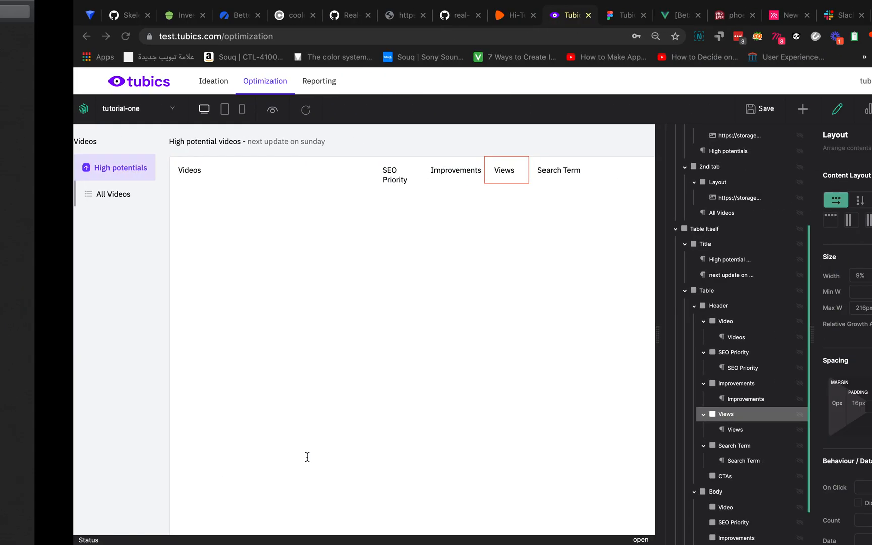
double_click(789, 307)
key("BackSpace")
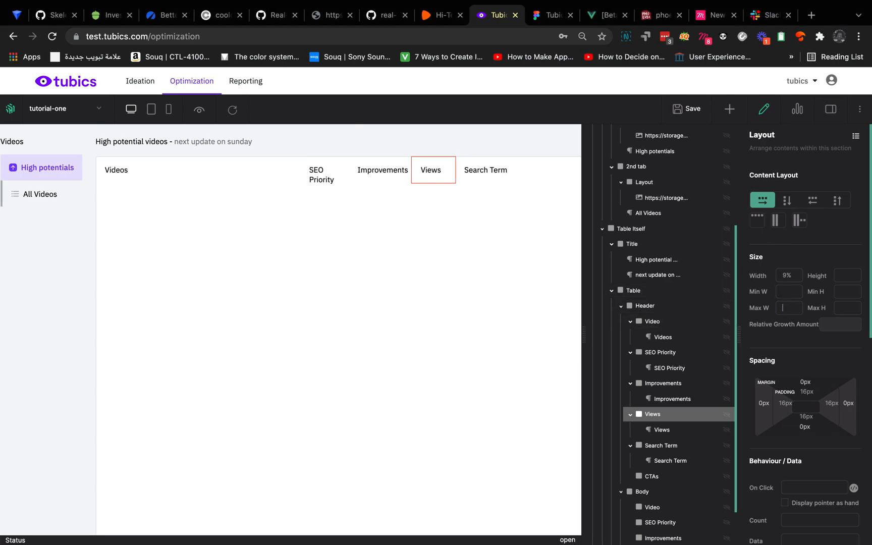
- Multiply the Col4 Views width from Notes, 116, by 1,33 in Calculator and set the Views header column's maximum width to 154 px in Chrome
key("ctrl+Left")
double_click(207, 474)
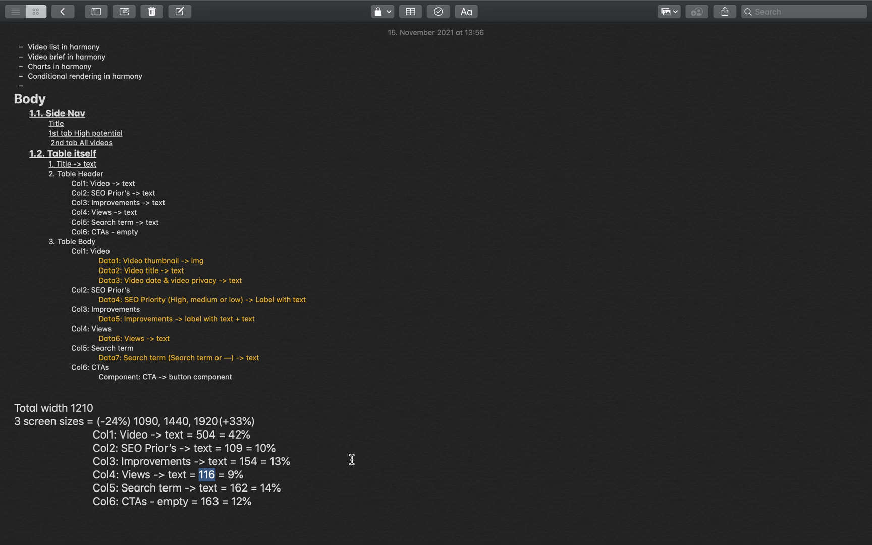
key("ctrl+Left")
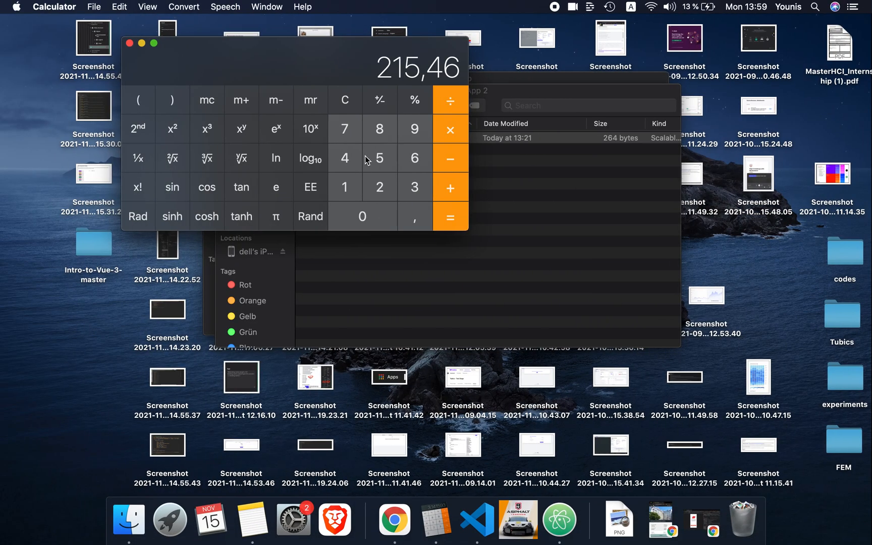
left_click(345, 100)
double_click(338, 189)
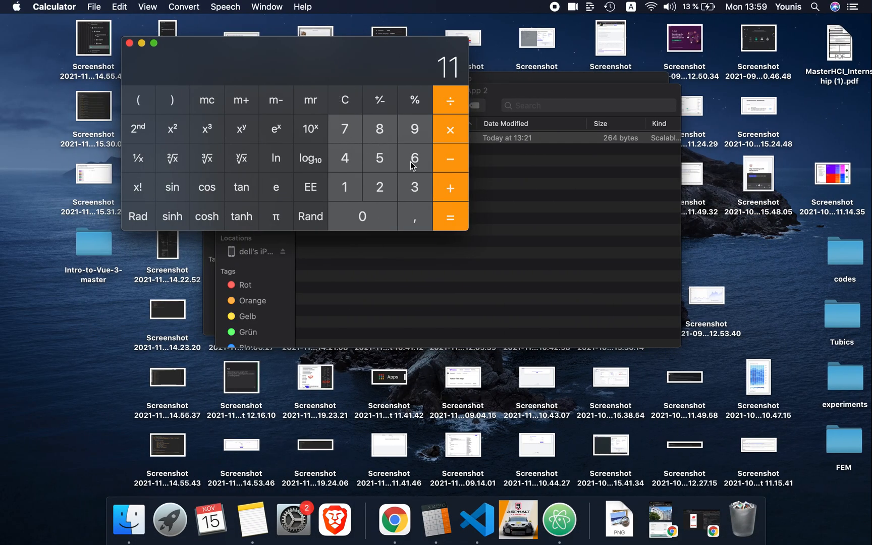
left_click(409, 162)
left_click(346, 195)
left_click(415, 216)
double_click(415, 187)
left_click(451, 217)
key("ctrl+Right")
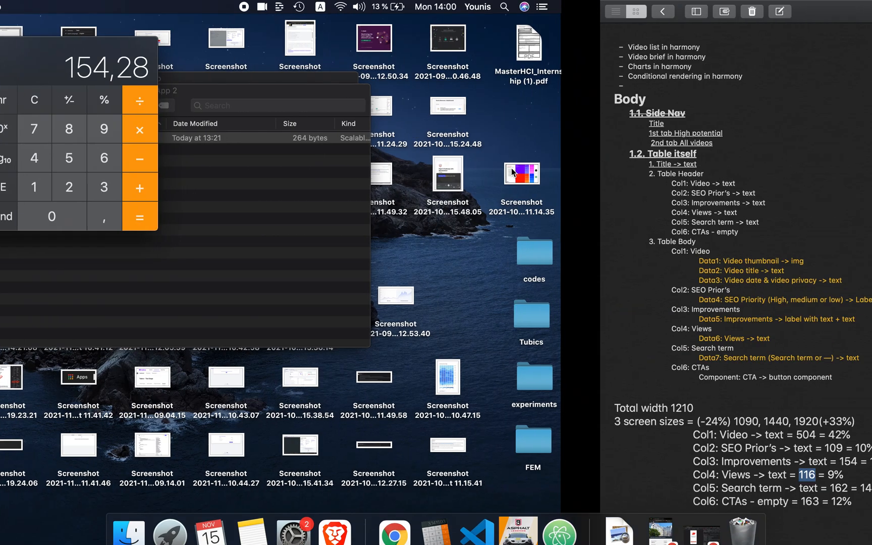
key("ctrl+Right")
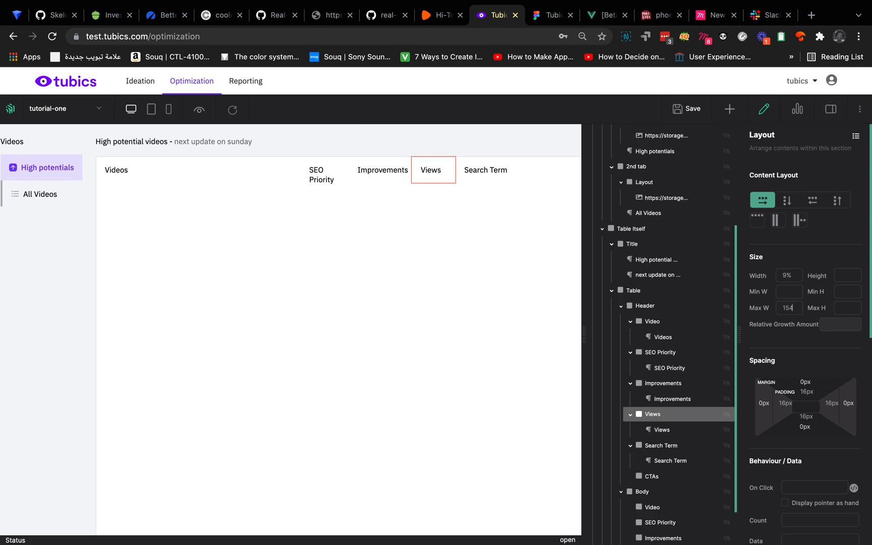
key("ctrl+Left")
key("ctrl+Left")
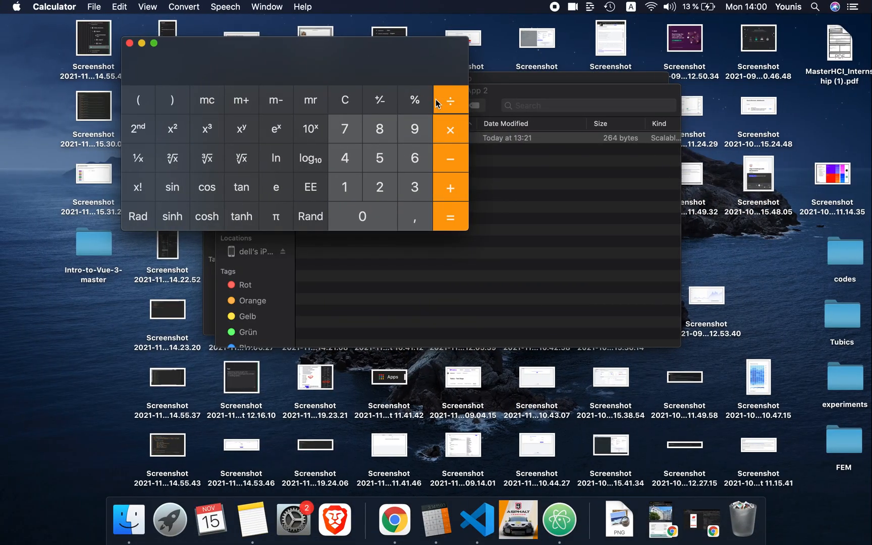
left_click(345, 204)
left_click(342, 184)
key("ctrl+Right")
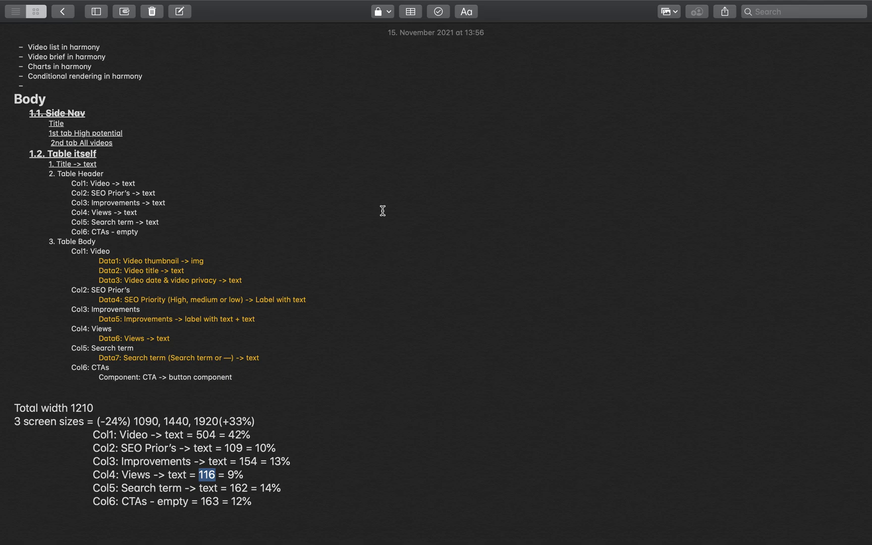
key("ctrl+Left")
left_click(348, 190)
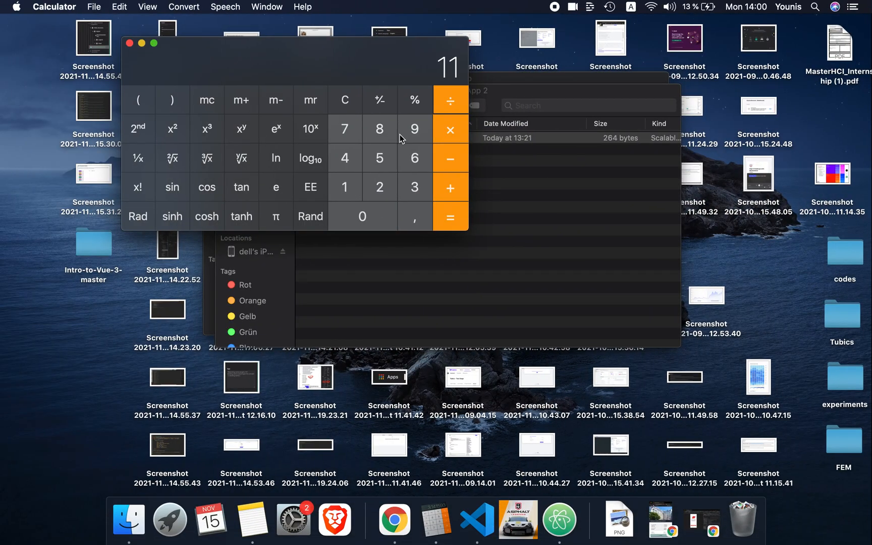
left_click(416, 145)
left_click(449, 137)
type("1,33")
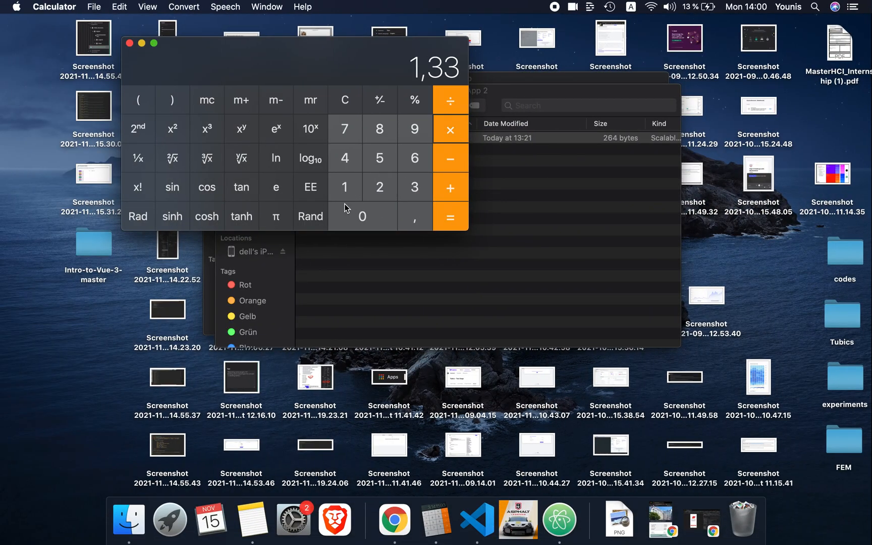
left_click(344, 192)
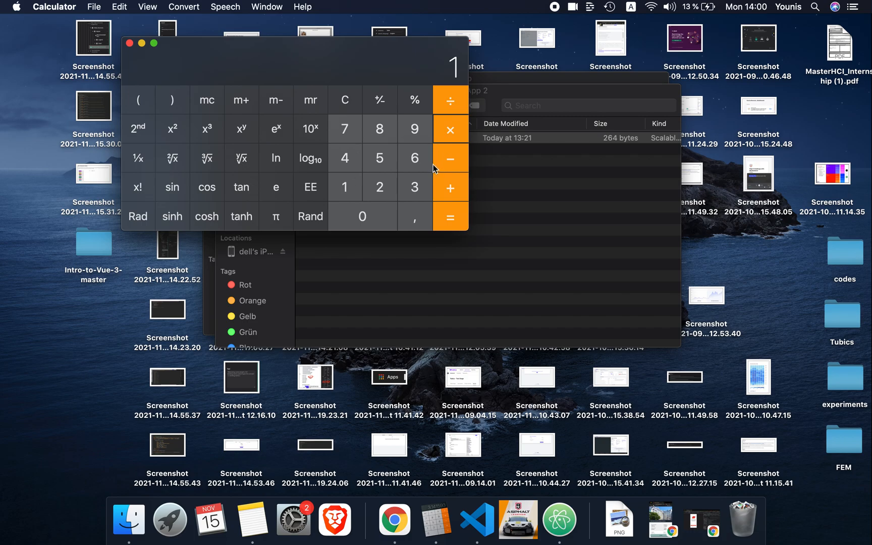
type(",33")
left_click(345, 100)
left_click(343, 197)
left_click(345, 196)
left_click(415, 164)
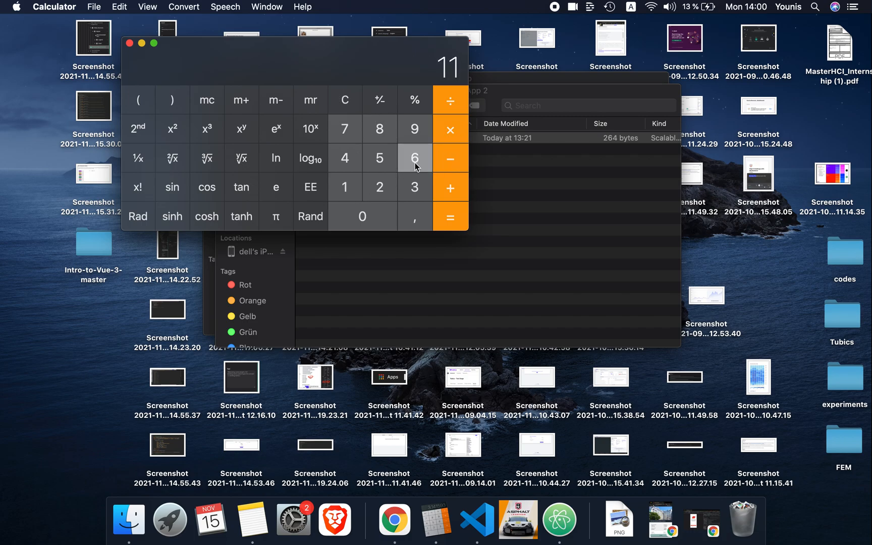
left_click(457, 136)
left_click(384, 217)
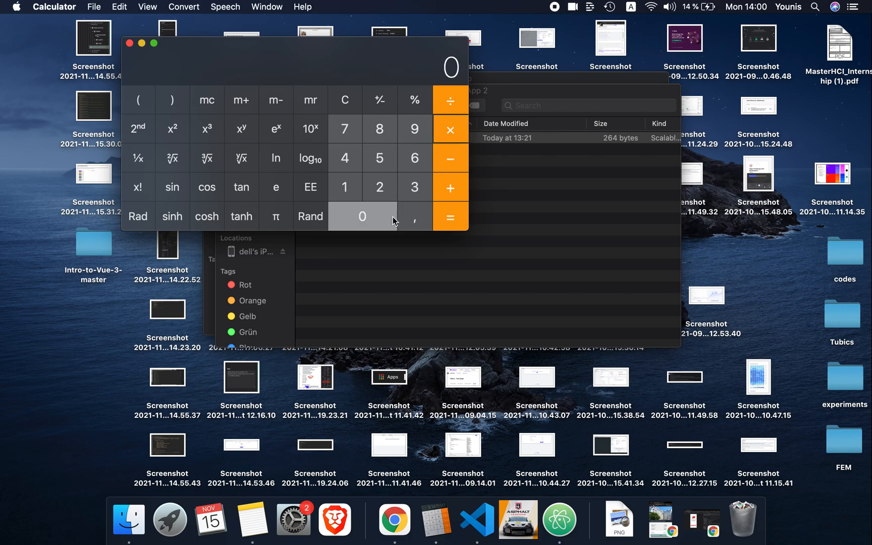
left_click(335, 129)
left_click(336, 107)
left_click(336, 107)
- Multiply the Views column width of 116 by 0,75 in Calculator
left_click(343, 185)
left_click(345, 184)
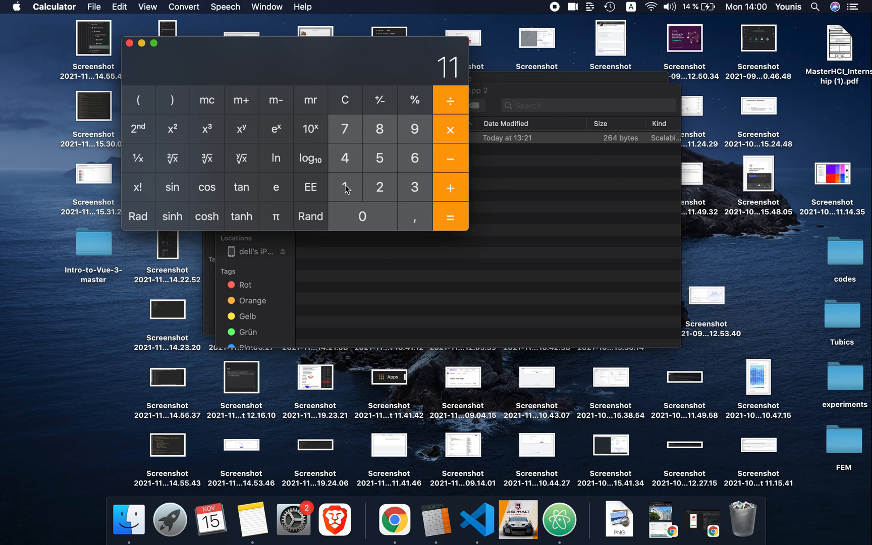
left_click(414, 157)
left_click(451, 136)
left_click(370, 220)
left_click(415, 219)
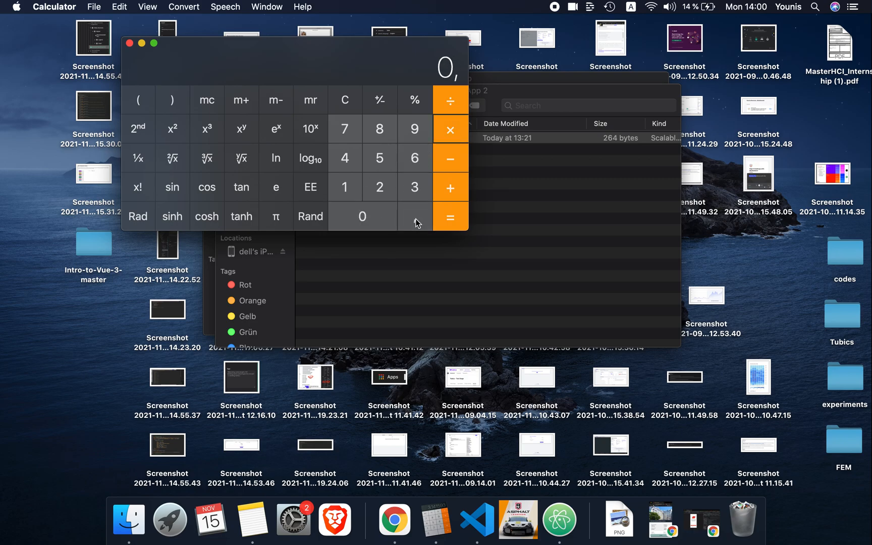
left_click(345, 131)
left_click(380, 161)
left_click(454, 219)
- Set the Views header column's minimum width to 88 px in Chrome
key("ctrl+Right")
key("ctrl+Right")
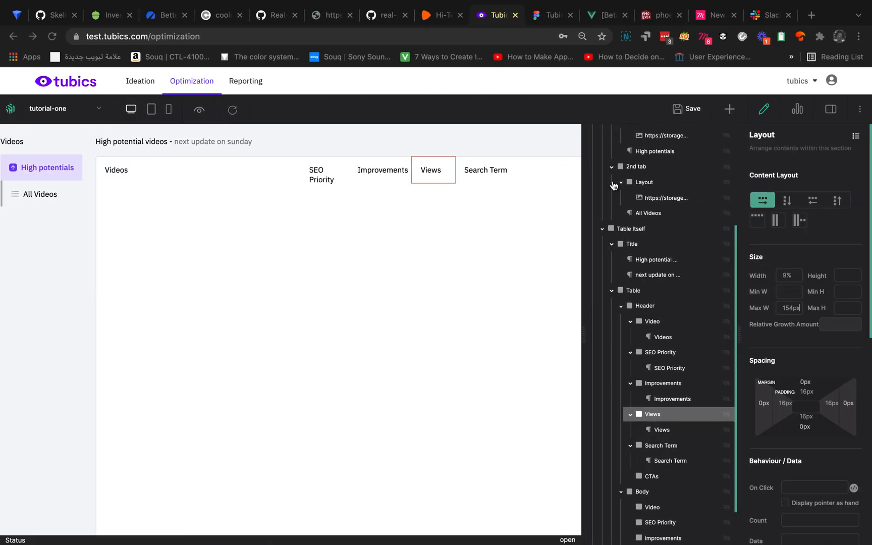
left_click(782, 292)
type("88")
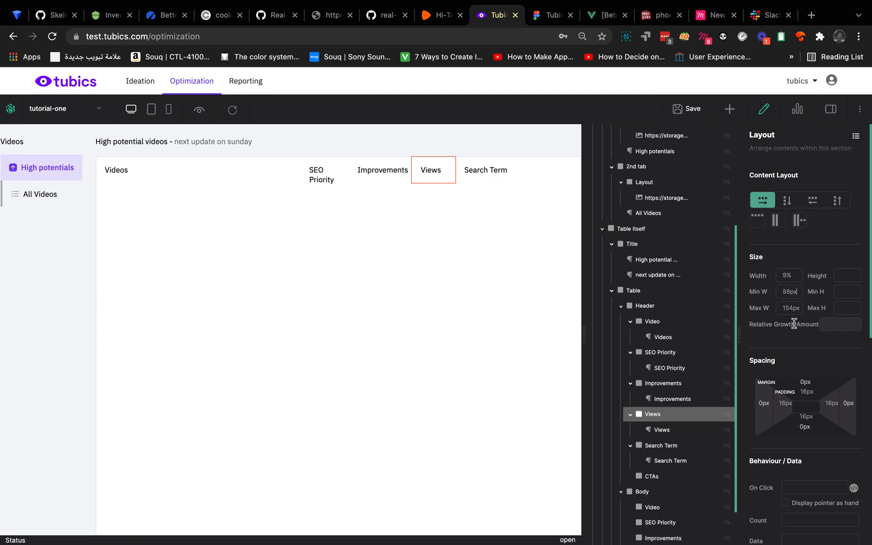
- Check the Col5 width in Notes and set the Search Term header column's maximum width to 220 px and minimum to 146 px in Chrome
left_click(663, 450)
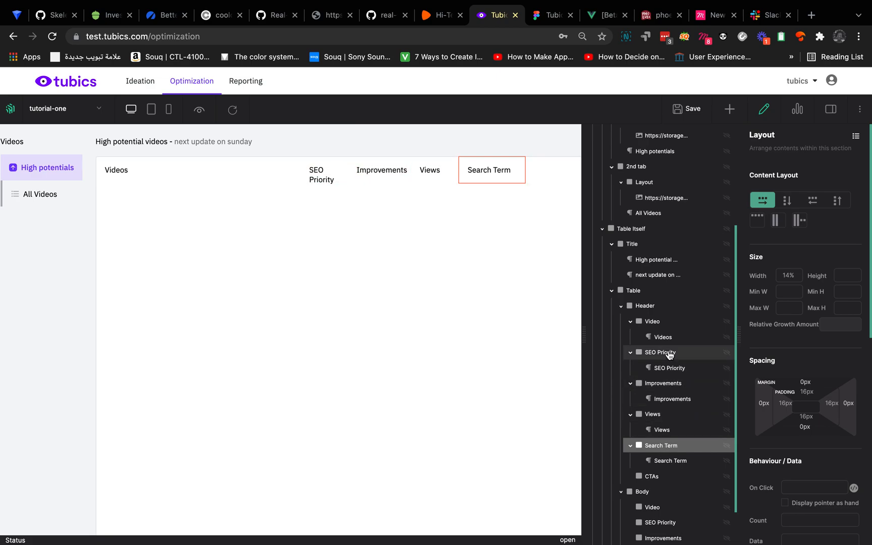
key("ctrl+Left")
key("ctrl+Right")
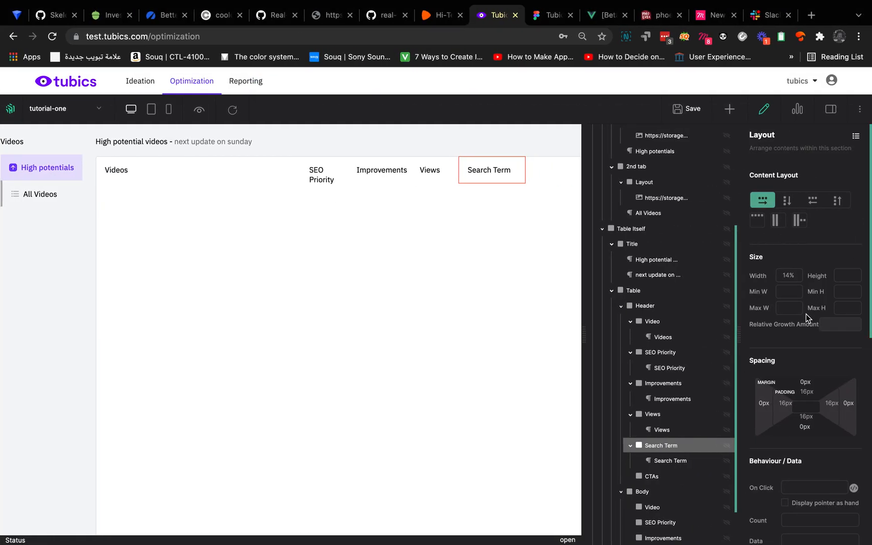
type("3")
key("ctrl+Left")
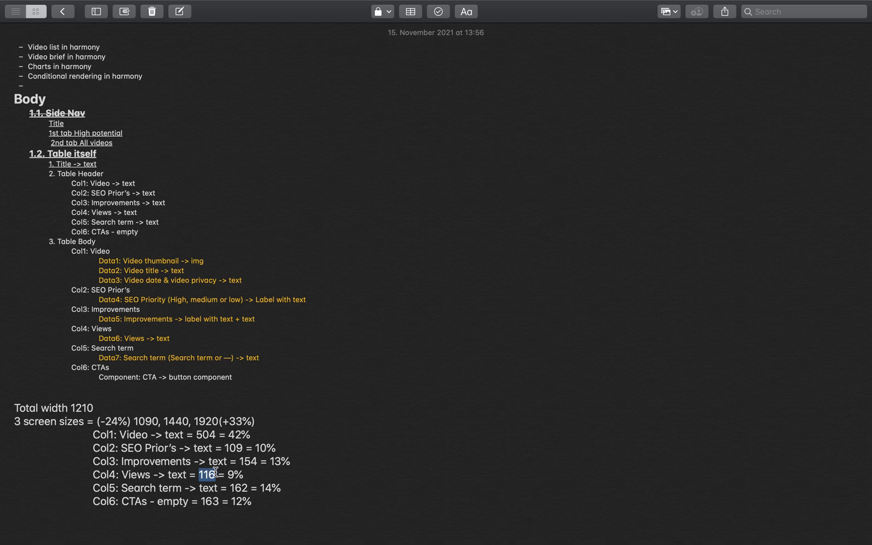
left_click(231, 463)
key("ctrl+Right")
key("ctrl+Right")
key("ctrl+Left")
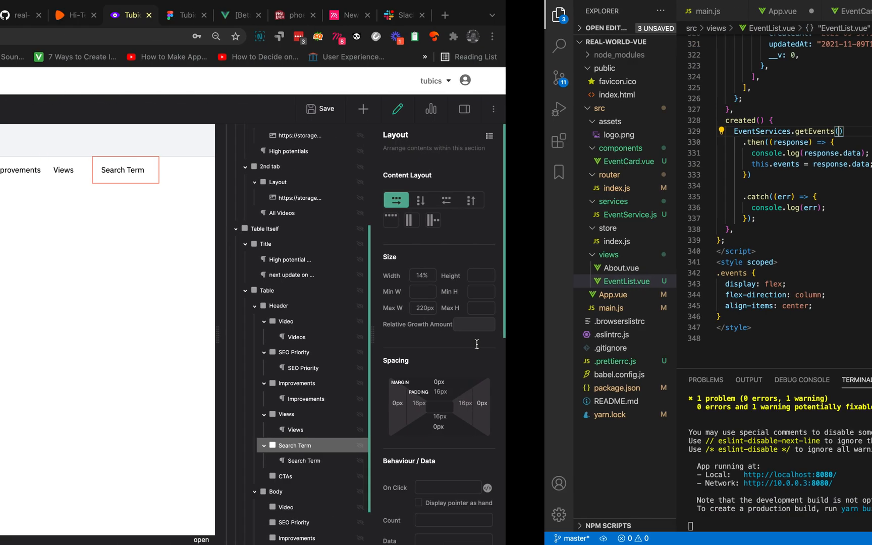
left_click(786, 294)
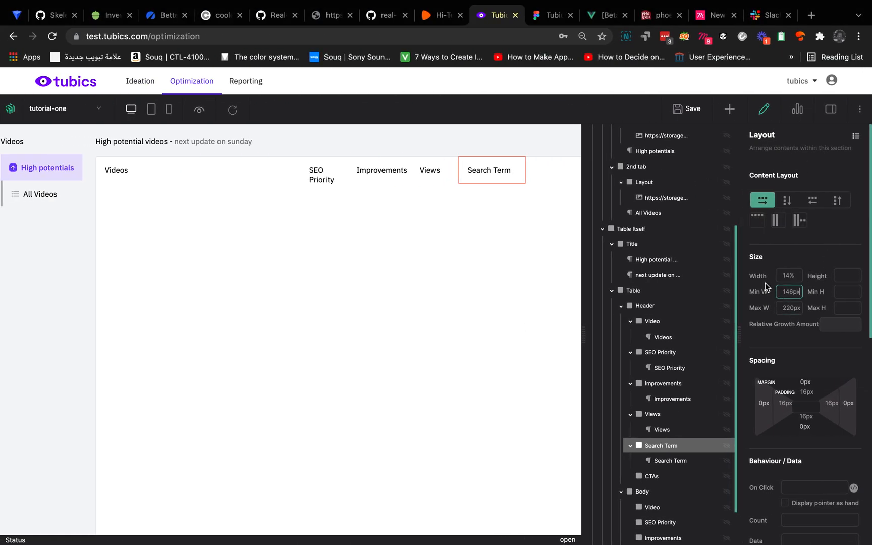
- Look up the Col6 width in Notes and set the CTAs header column's minimum width to 146 px and maximum to 200 px in Chrome
left_click(654, 477)
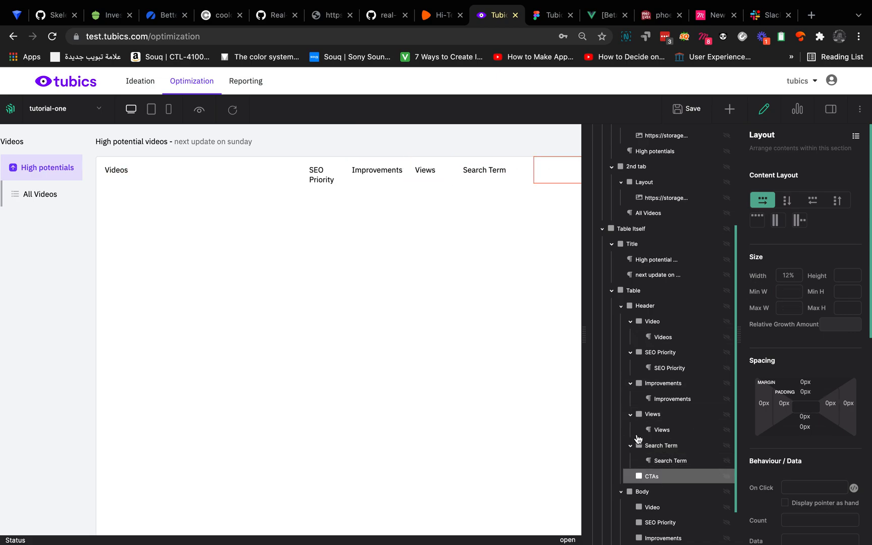
key("ctrl+Left")
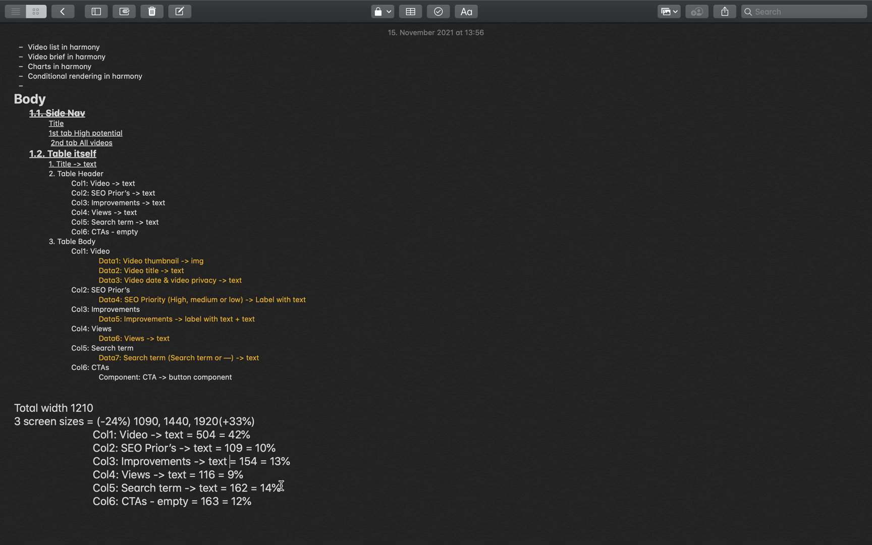
double_click(208, 502)
key("ctrl+Right")
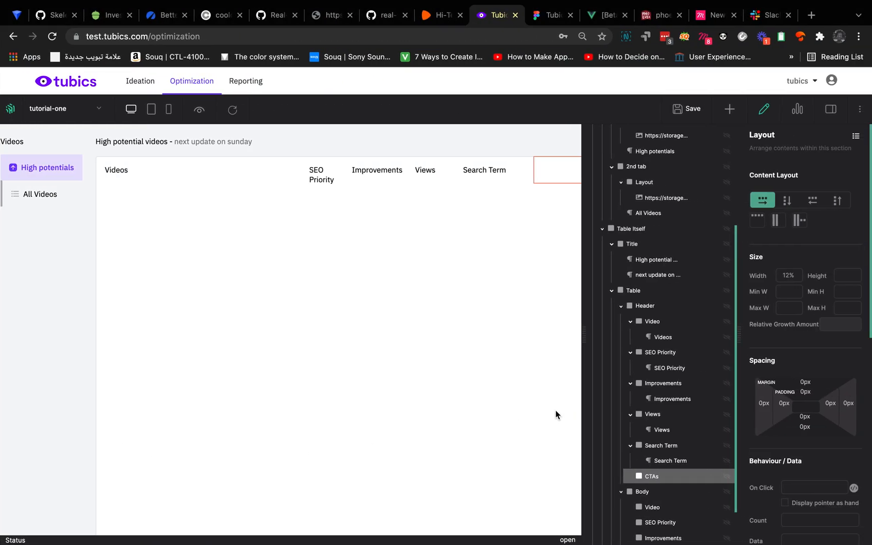
left_click(656, 446)
left_click(656, 476)
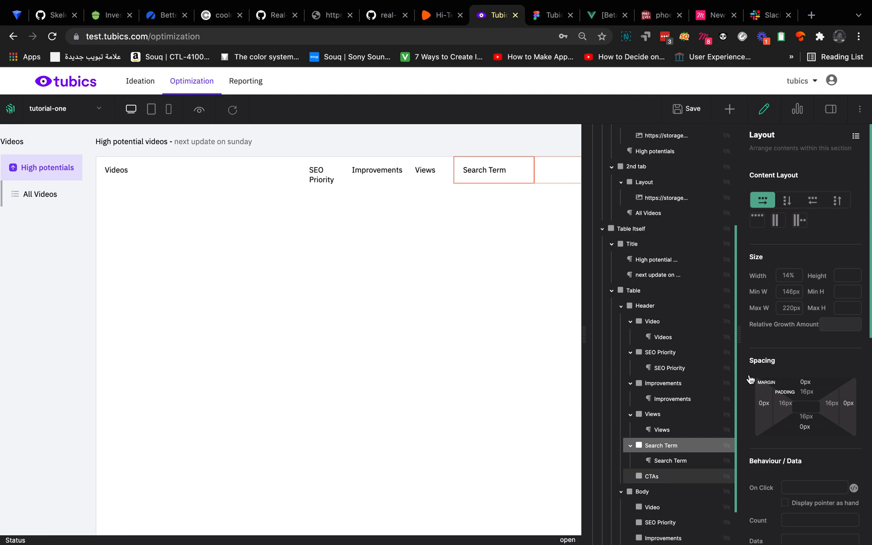
type("146px")
left_click(797, 304)
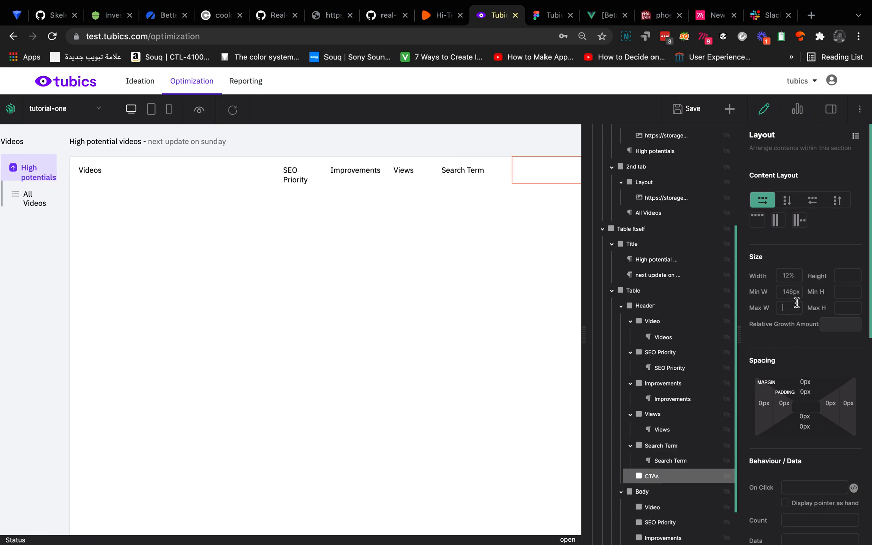
type("200px")
- Try 164 px and 210 px as the CTAs header column's maximum width
double_click(795, 307)
type("164")
left_click(797, 308)
double_click(787, 306)
type("210p")
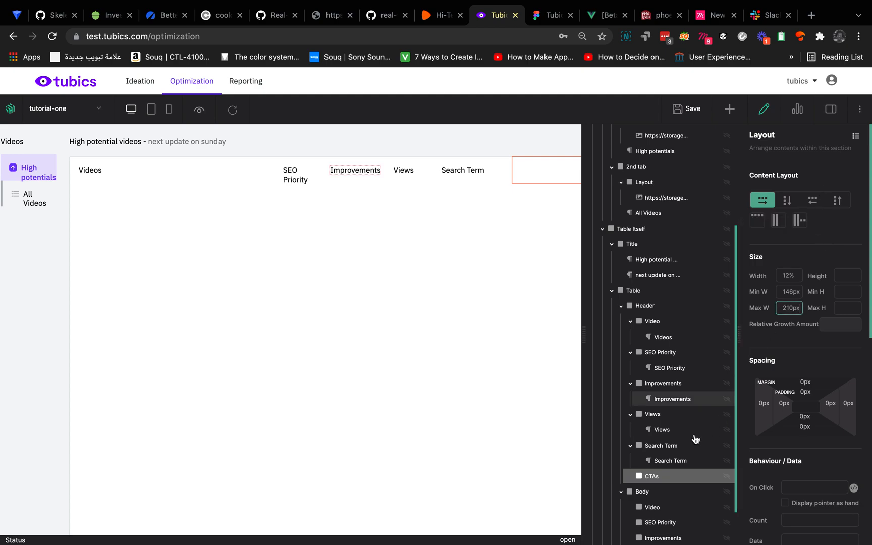
- Compare with the Search Term column's sizes and set the CTAs header column's maximum width to 200 px
left_click(671, 445)
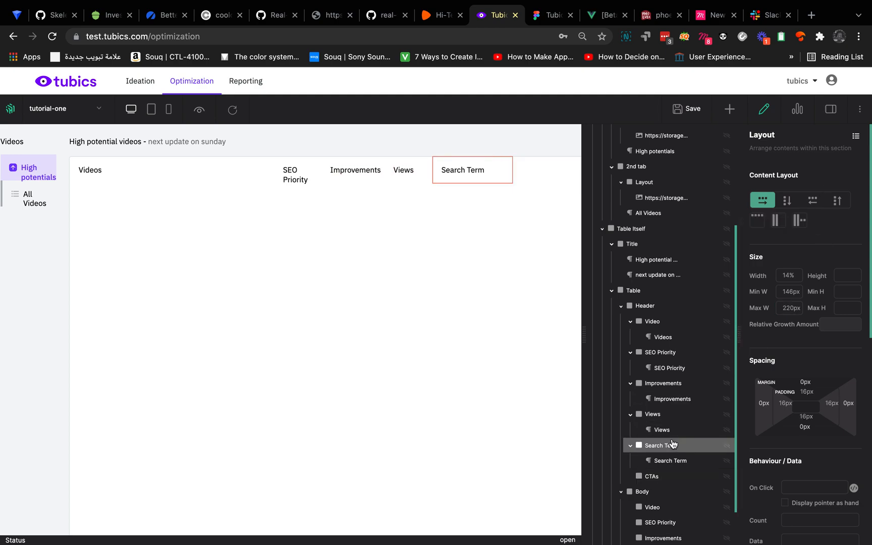
left_click(669, 476)
left_click(789, 307)
key("BackSpace")
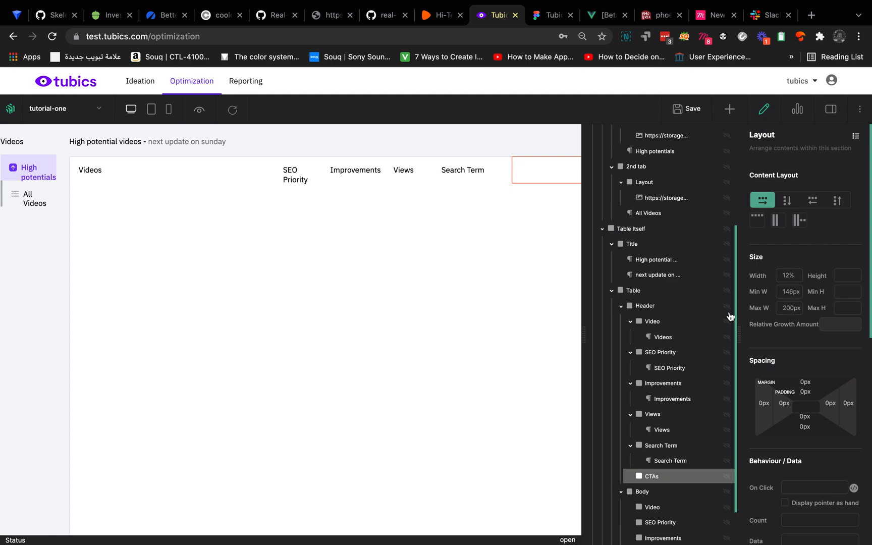
left_click(684, 448)
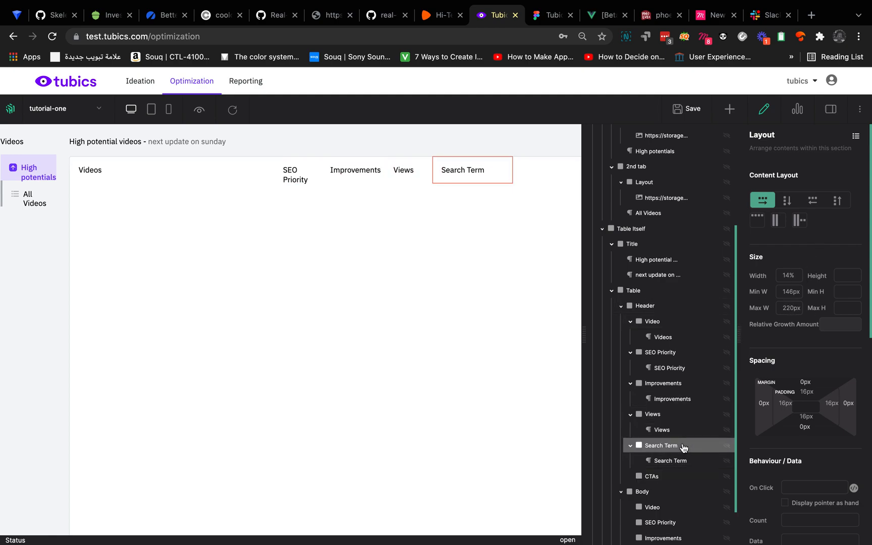
- Set the Search Term header column's maximum width to 240 px
left_click(790, 308)
key("BackSpace")
type("4")
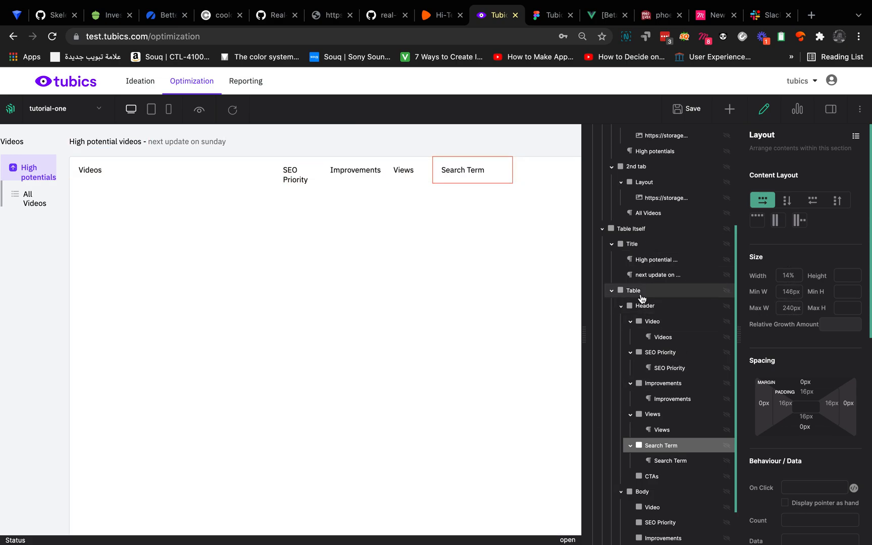
- Check the Video header column's sizes and set the Body's Video column width to 42%
left_click(638, 293)
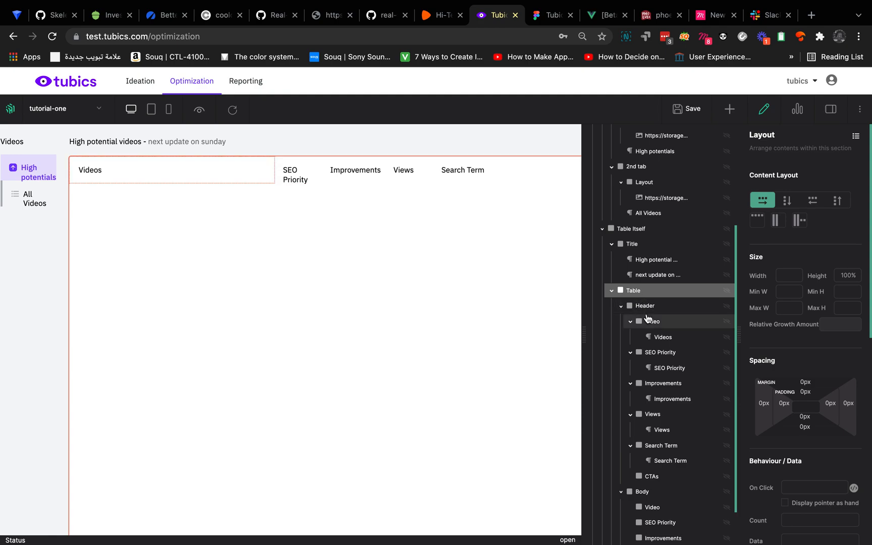
scroll(651, 323, "down", 2)
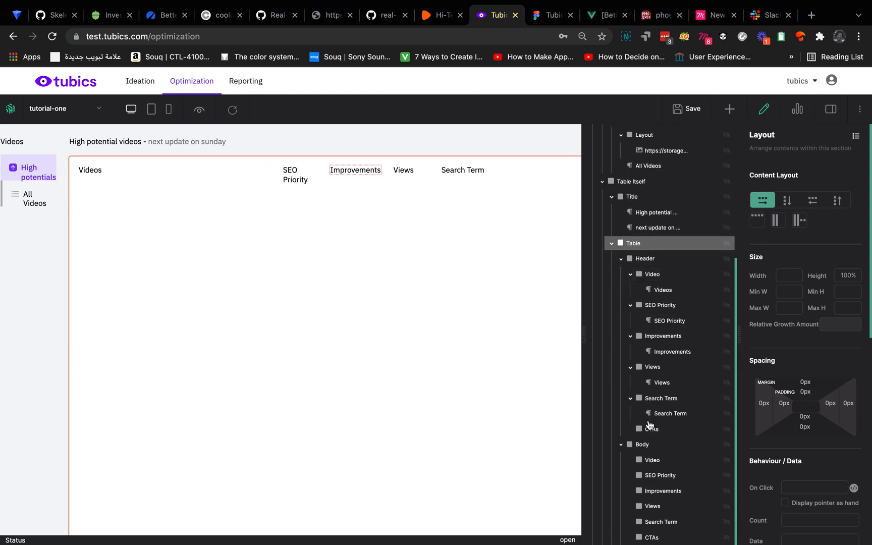
left_click(652, 460)
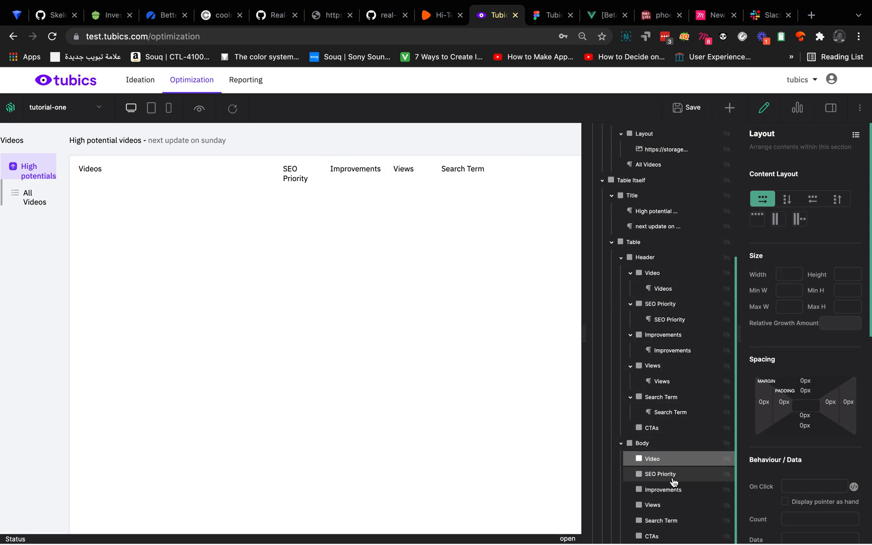
left_click(657, 275)
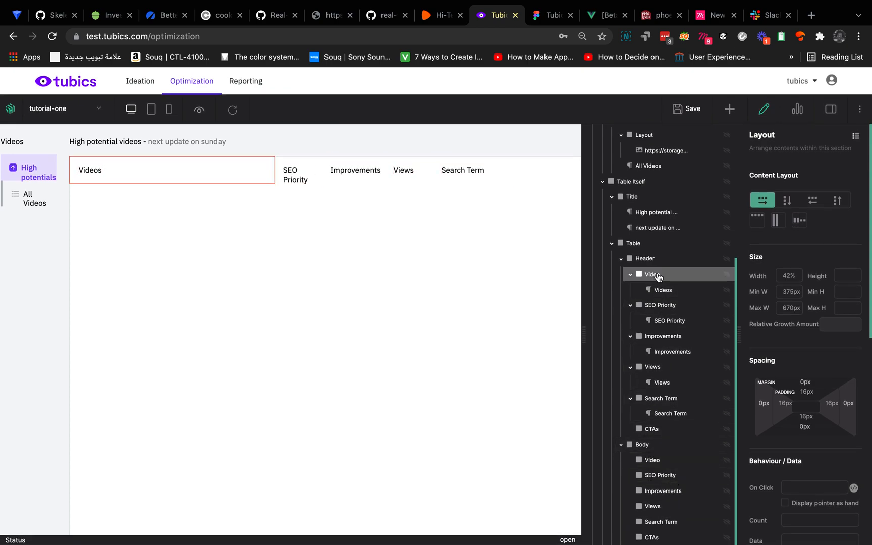
double_click(788, 275)
right_click(679, 277)
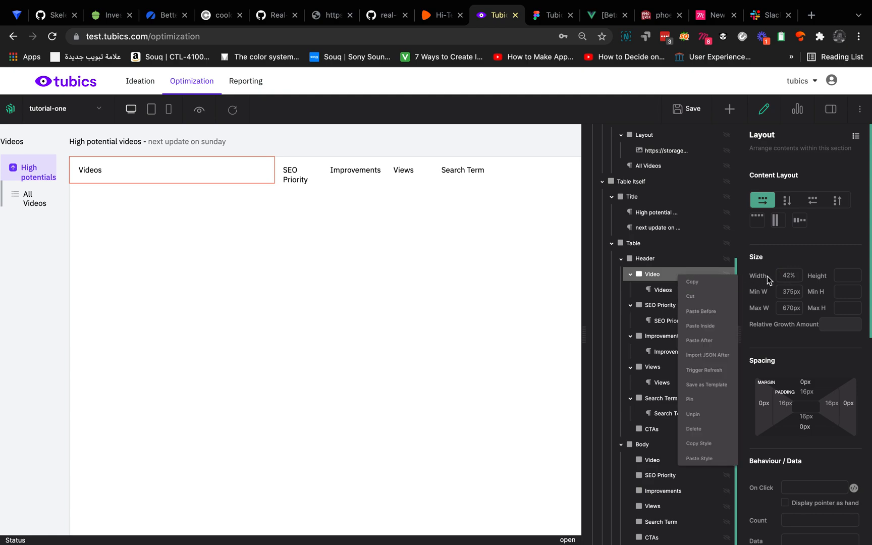
left_click(771, 309)
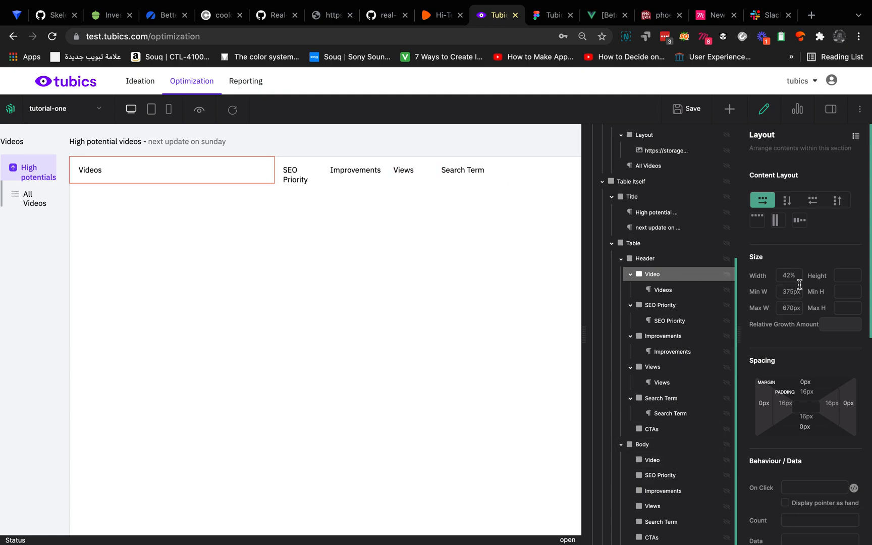
left_click(667, 461)
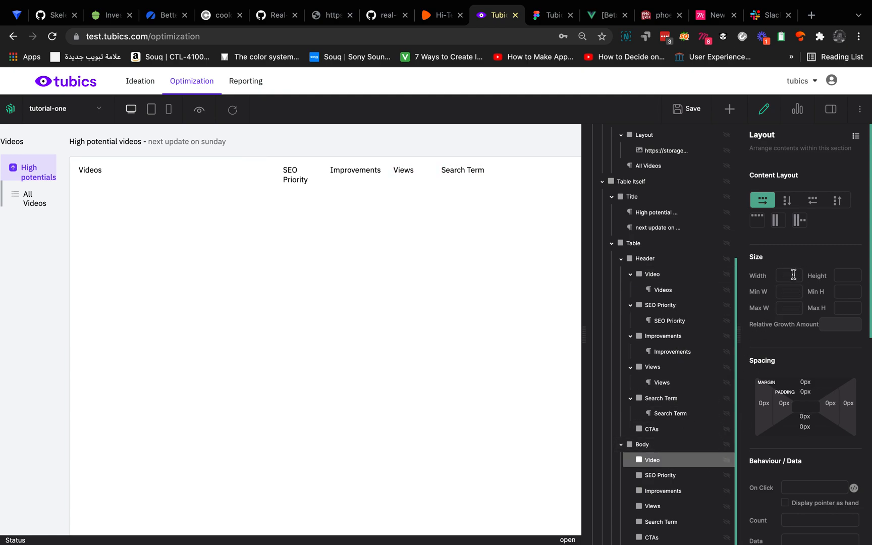
type("42")
- Give the Body's Video column a minimum width of 375 px and a maximum of 670 px, matching the Video header column
left_click(664, 279)
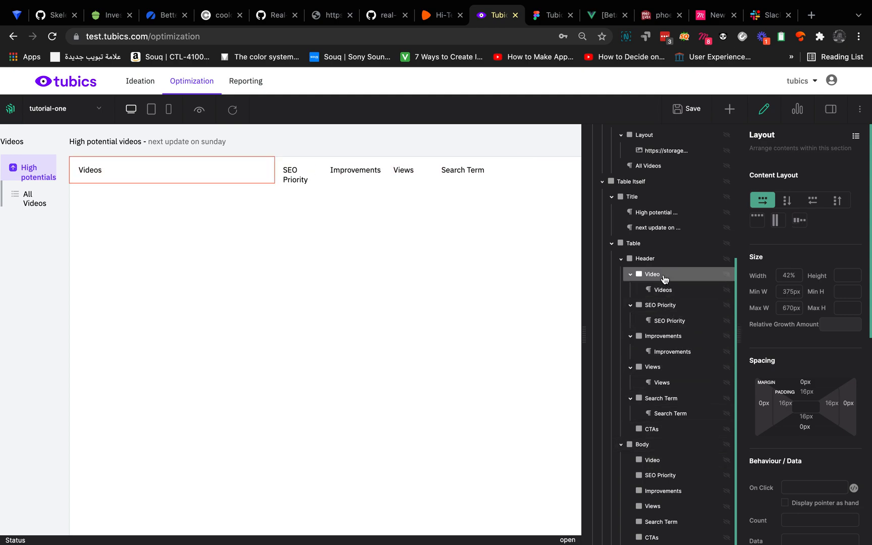
left_click(655, 460)
left_click(786, 294)
type("3")
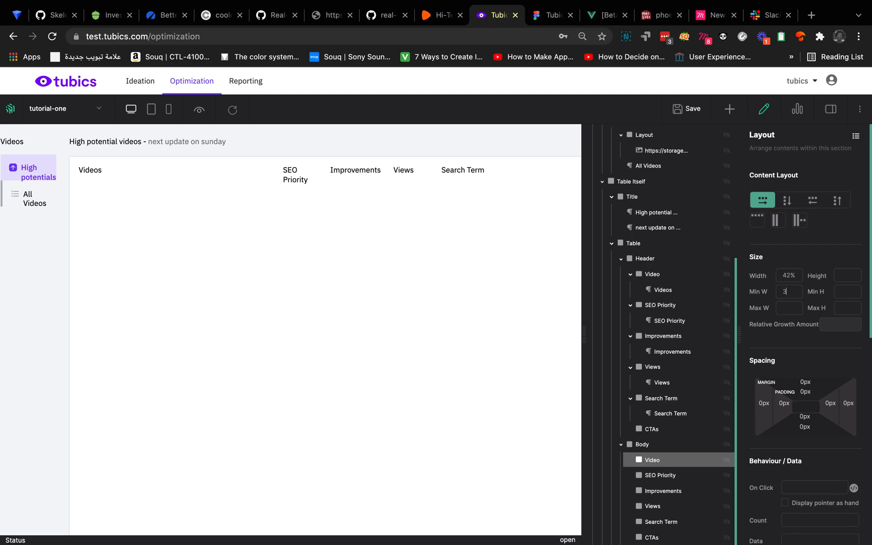
left_click(791, 308)
- Copy the SEO Priority header column's sizes to the Body's SEO Priority column: width 10%, minimum 78 px, maximum 150 px
left_click(659, 480)
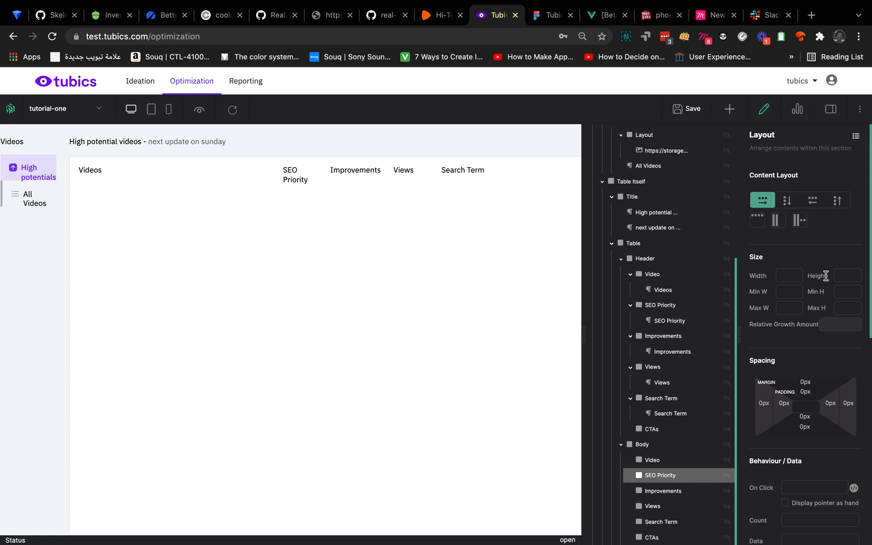
left_click(664, 310)
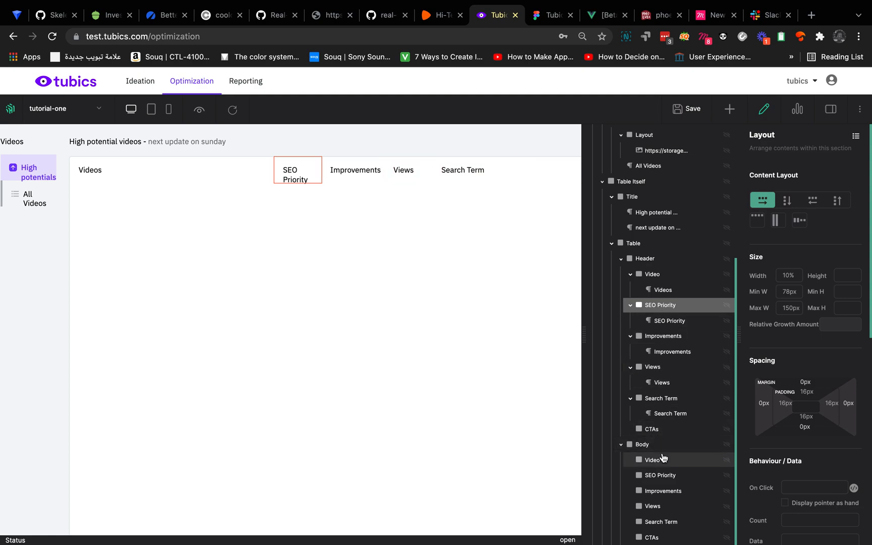
left_click(660, 477)
left_click(786, 276)
type("10%")
left_click(788, 292)
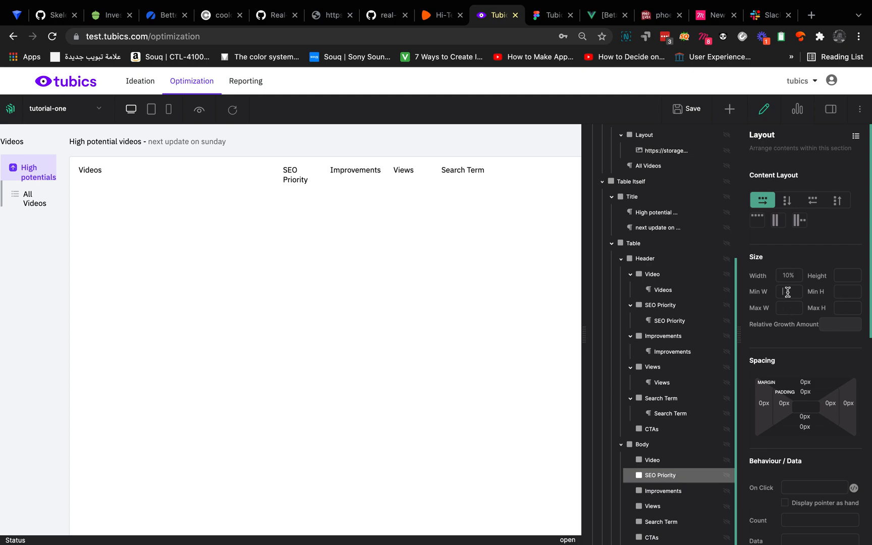
type("78px")
left_click(782, 307)
- Copy the Improvements header column's sizes to the Body's Improvements column: width 13%, minimum 116 px, maximum 210 px
left_click(663, 337)
double_click(784, 276)
scroll(771, 328, "down", 2)
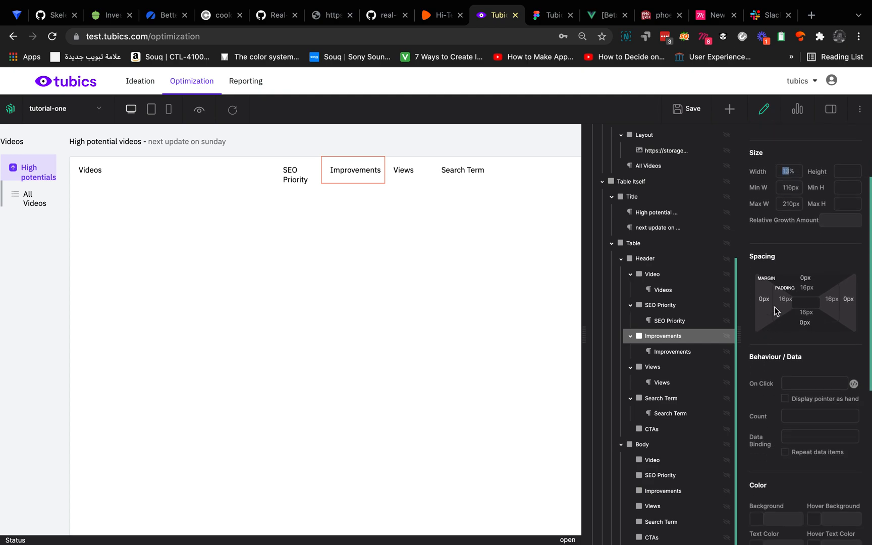
left_click(663, 492)
left_click(782, 276)
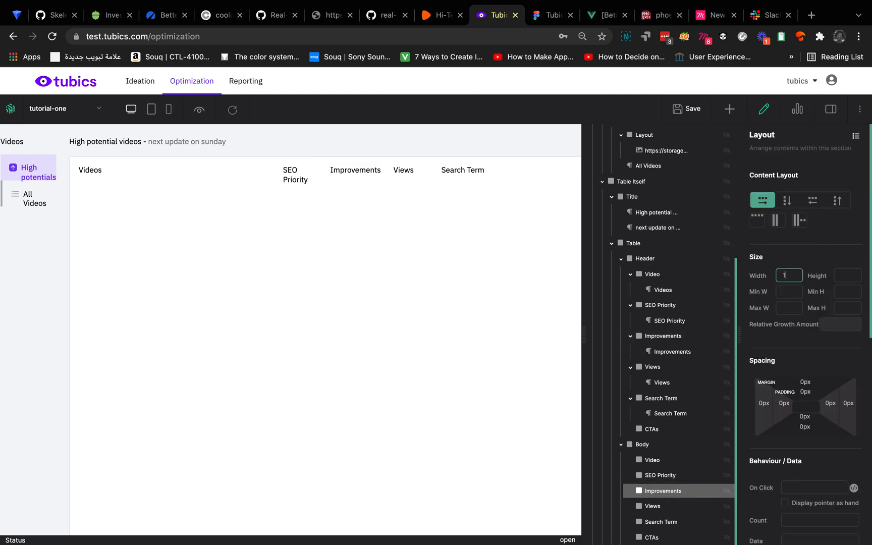
left_click(799, 291)
type("116px")
left_click(669, 337)
- Copy the Views header column's sizes to the Body's Views column: width 9%, minimum 88 px, maximum 154 px
left_click(666, 367)
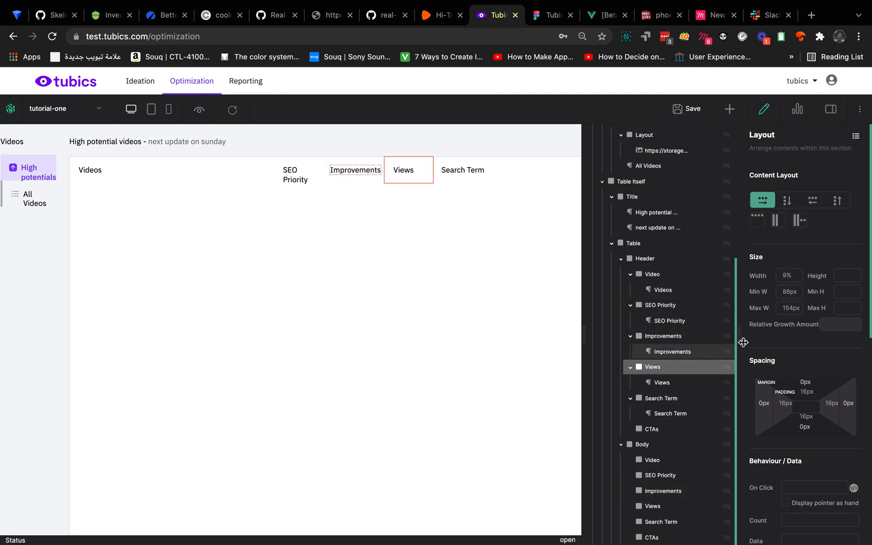
scroll(781, 306, "down", 1)
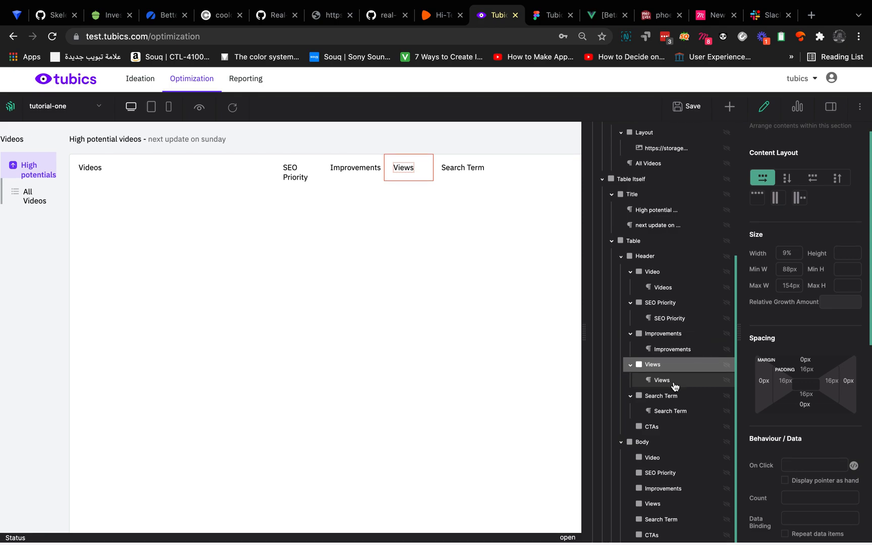
left_click(656, 507)
left_click(784, 275)
type("9%")
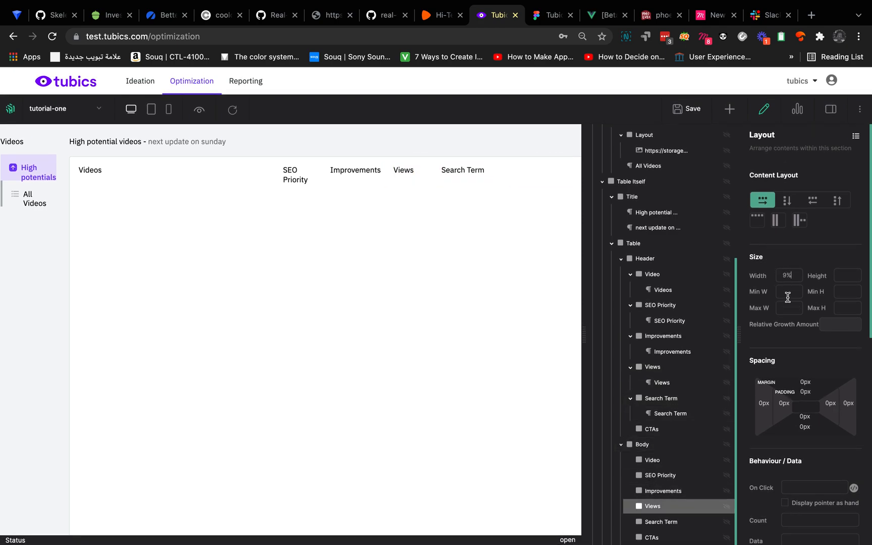
left_click(789, 297)
type("88px")
left_click(784, 305)
type("154px")
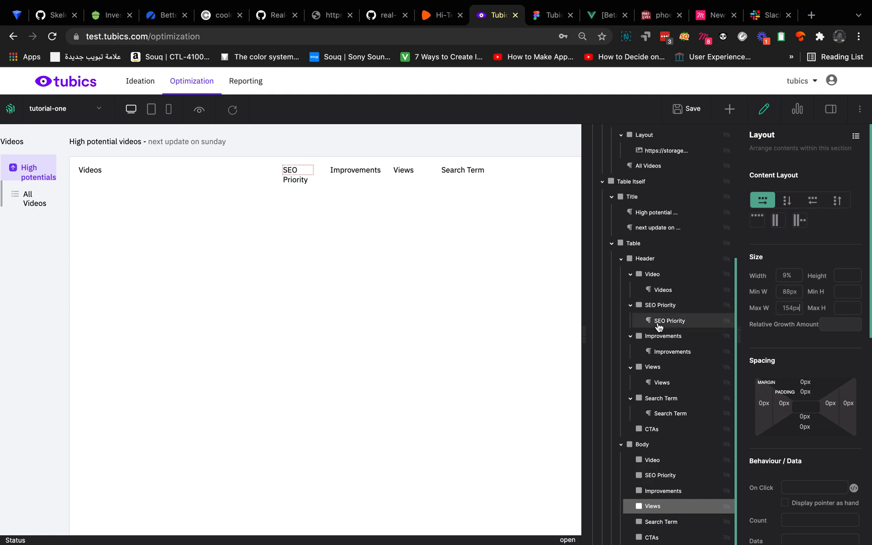
- Check the Search Term header column's sizes and set the Body's Search Term column to width 14$ and minimum width 146 px
left_click(663, 399)
left_click(656, 367)
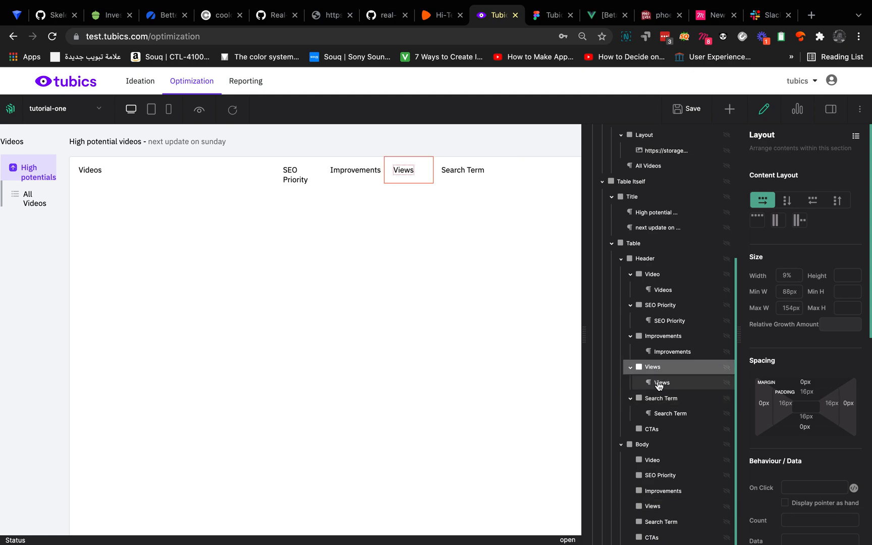
left_click(658, 401)
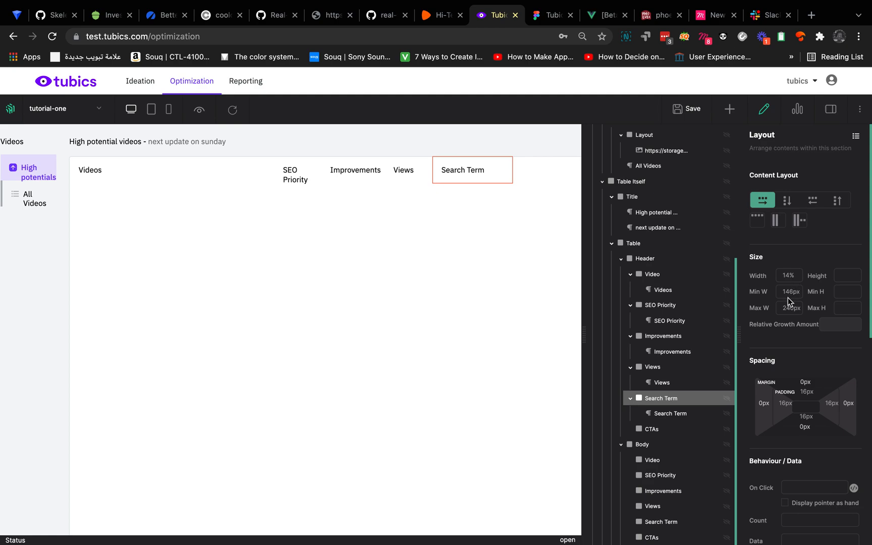
left_click(662, 521)
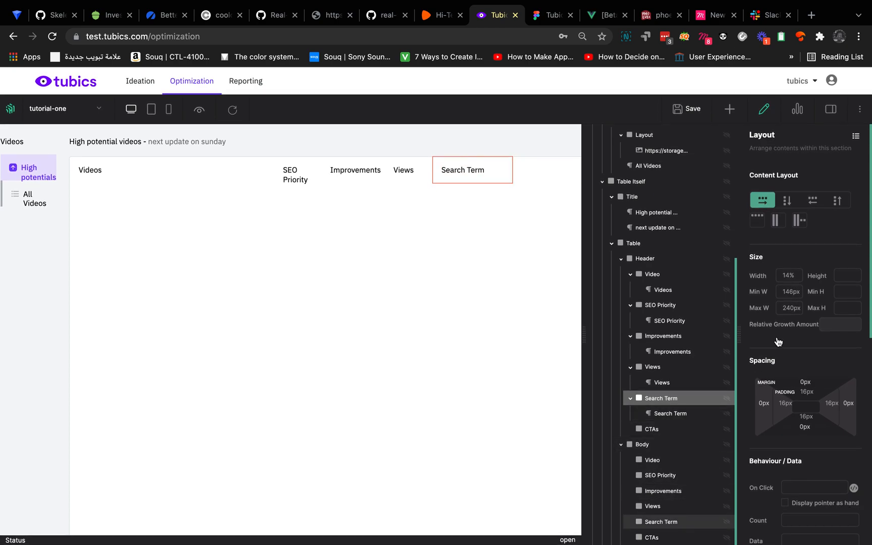
type("14")
left_click(785, 292)
type("1")
type("46px")
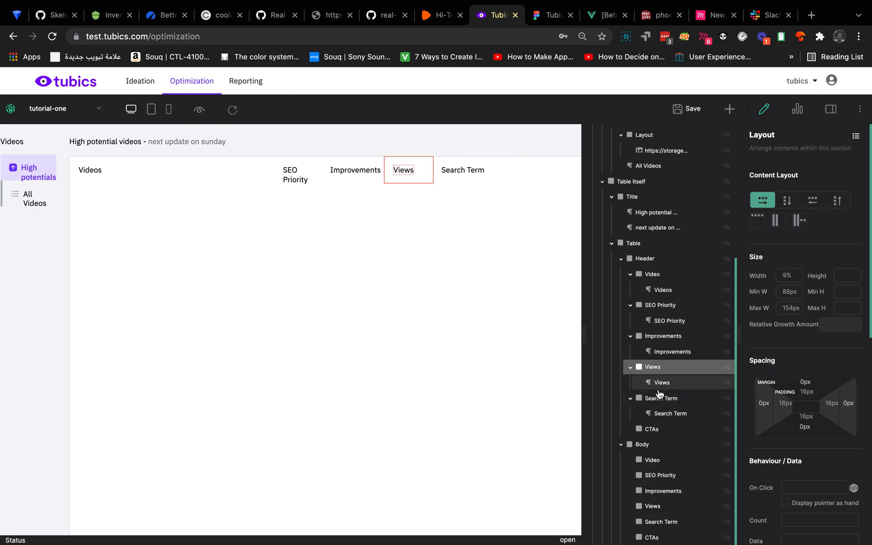
- Set the Body's Search Term column maximum width to 240 px, matching its header column
left_click(661, 402)
left_click(666, 523)
left_click(785, 308)
type("240px")
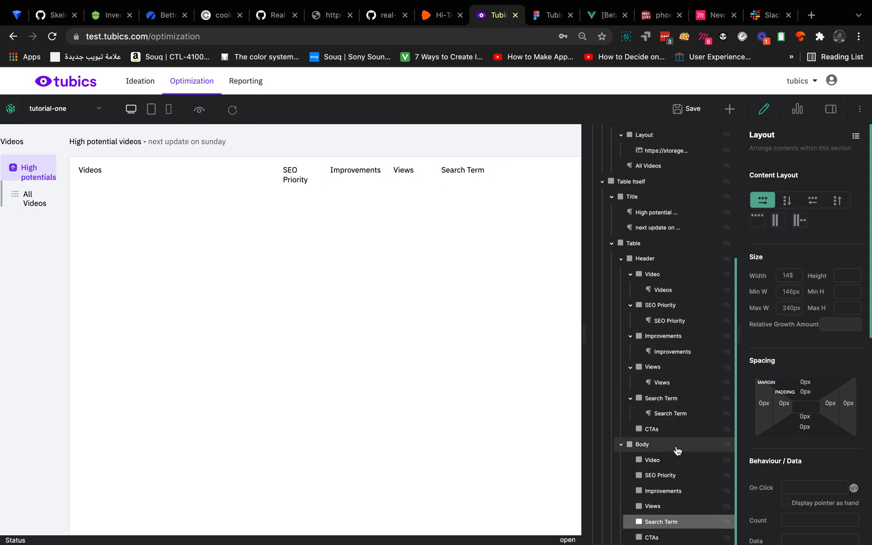
- Check the Col6 width in Notes and set the Body's CTAs column in Chrome to width 12%, minimum 146 px and maximum 200 px
left_click(666, 430)
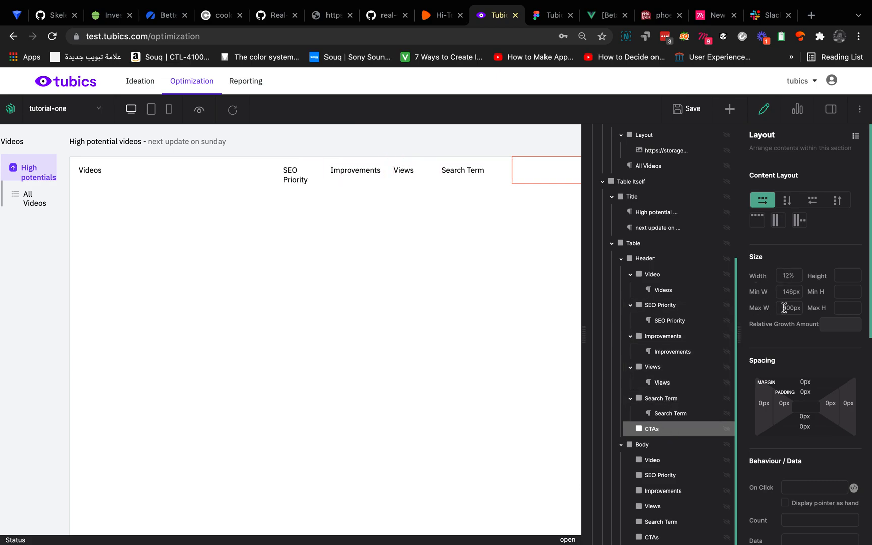
key("ctrl+Left")
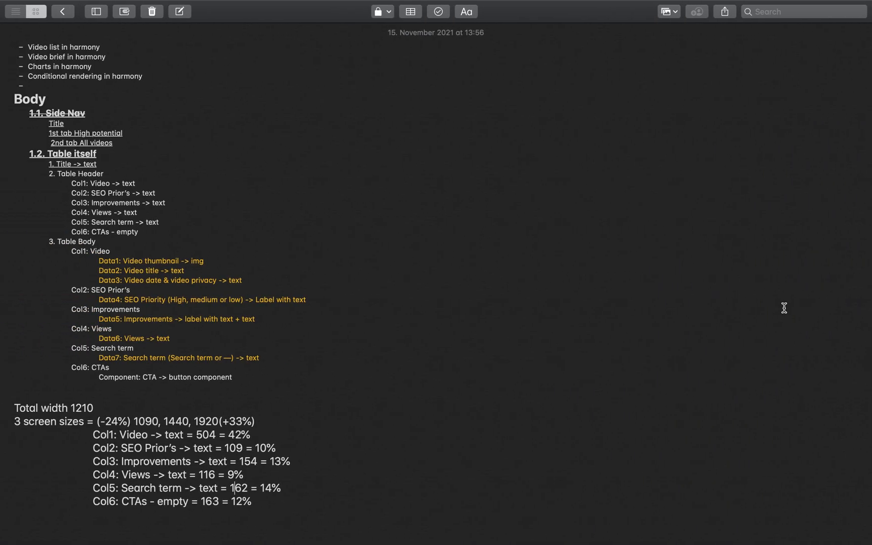
key("ctrl+Right")
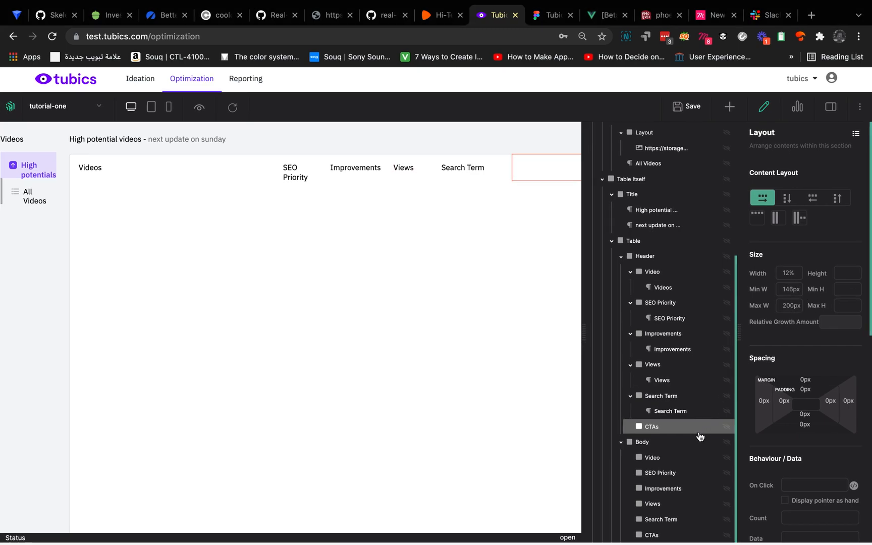
left_click(663, 537)
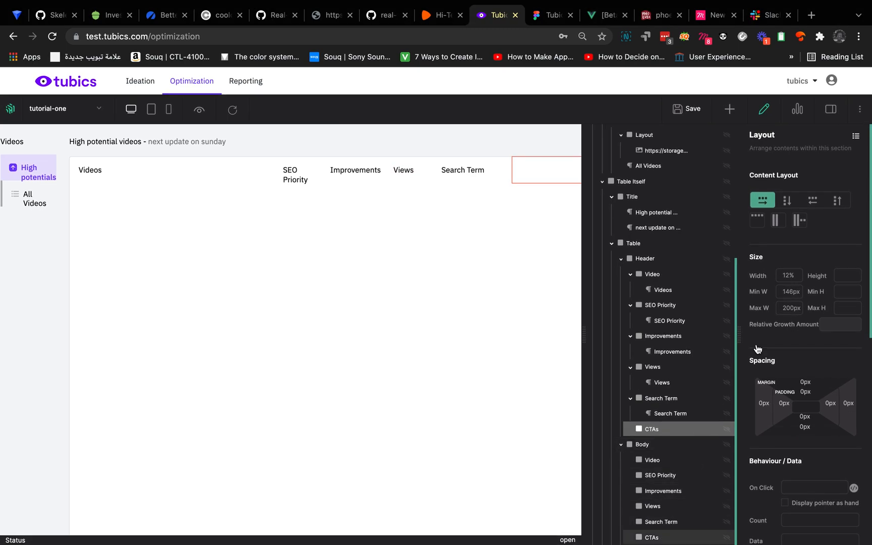
left_click(785, 274)
type("12%")
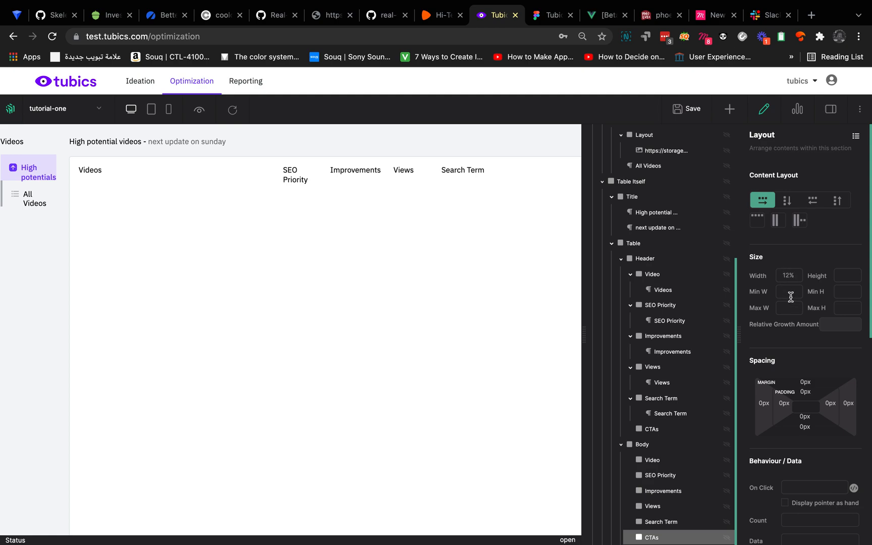
left_click(785, 292)
type("146")
left_click(791, 304)
type("200")
- Review the size settings of the body columns and compare those of the Body, Header and Table layouts
left_click(653, 430)
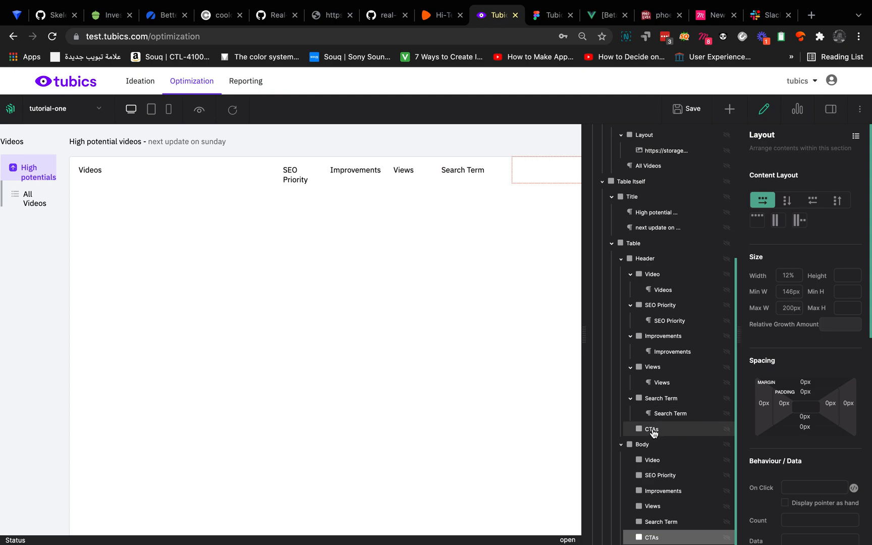
left_click(654, 460)
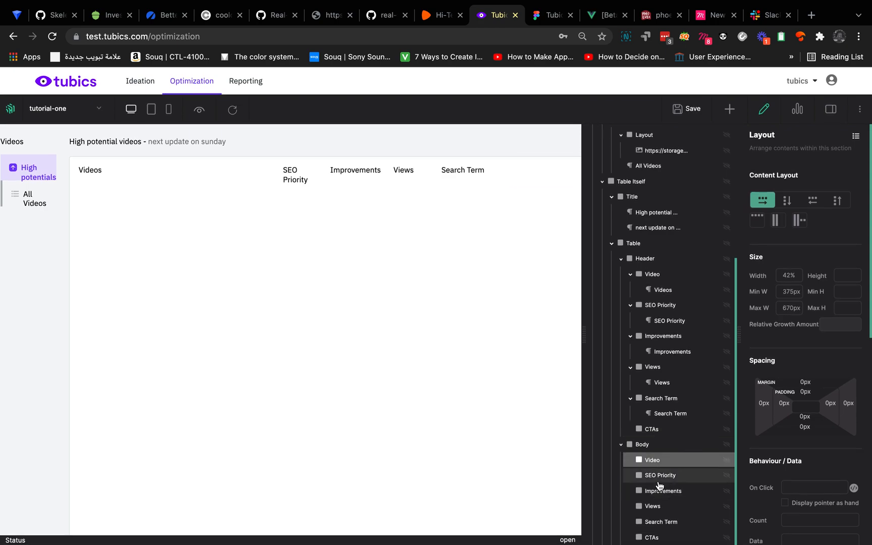
left_click(658, 492)
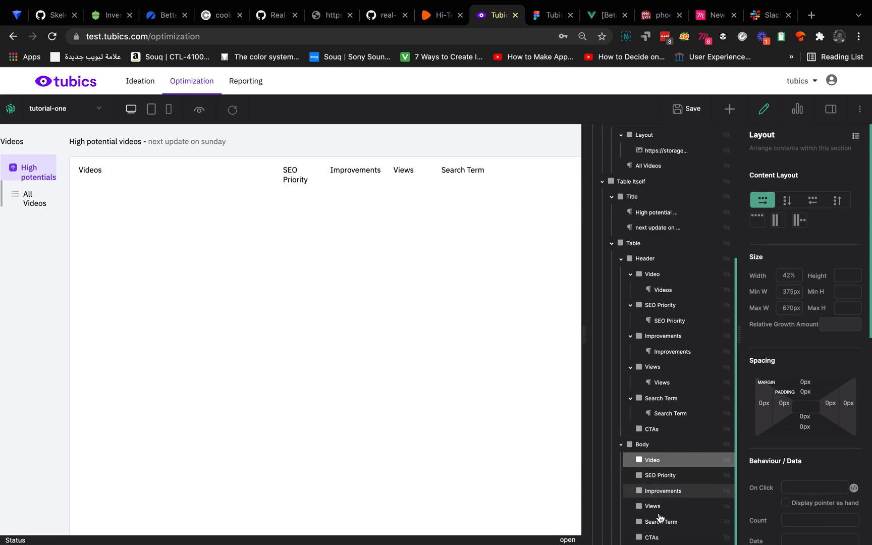
left_click(649, 446)
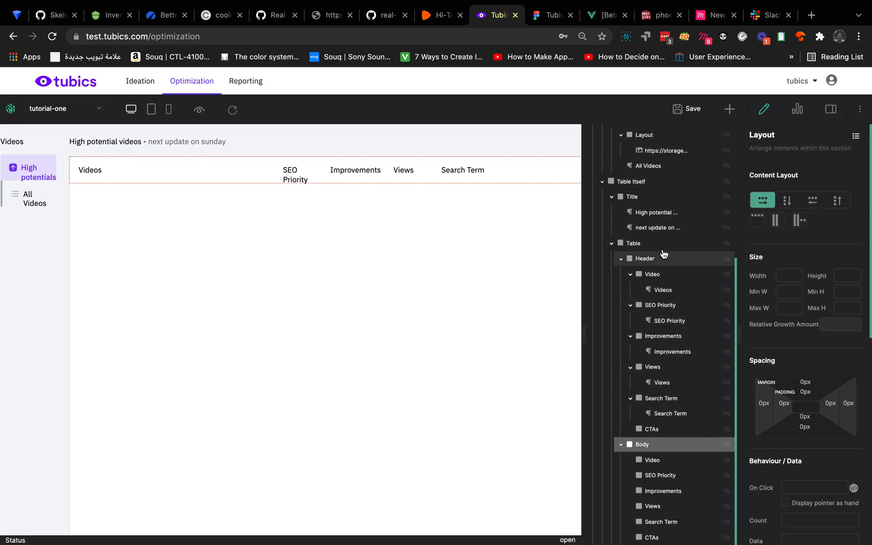
left_click(652, 263)
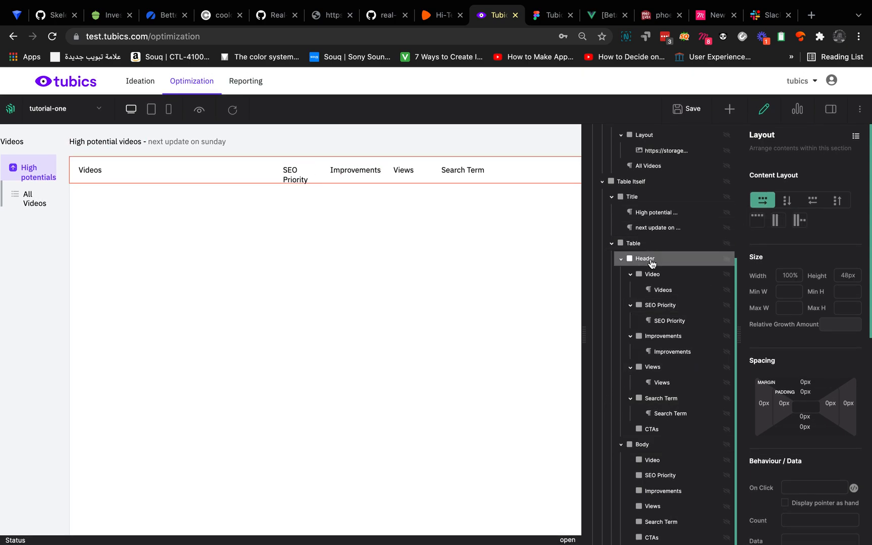
left_click(634, 246)
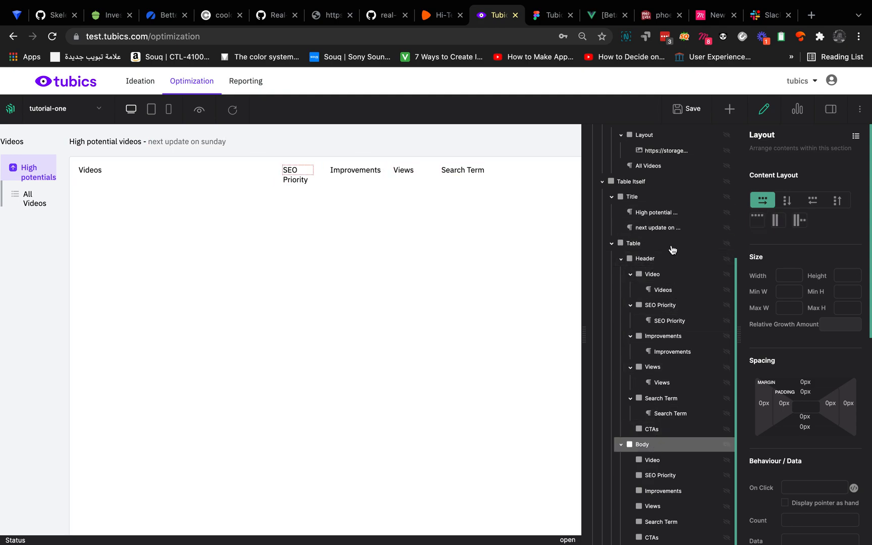
- Lay out the Table's contents vertically and set the Body layout's height to 100%
left_click(657, 228)
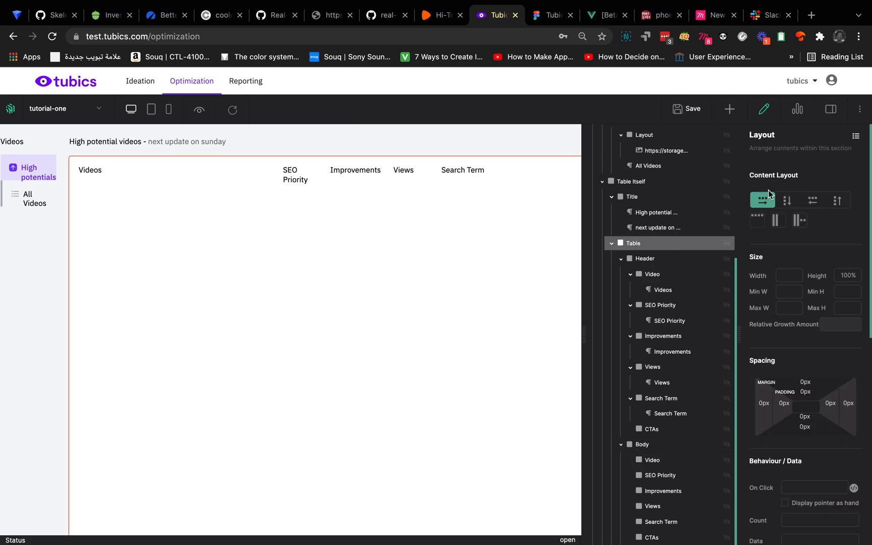
left_click(792, 204)
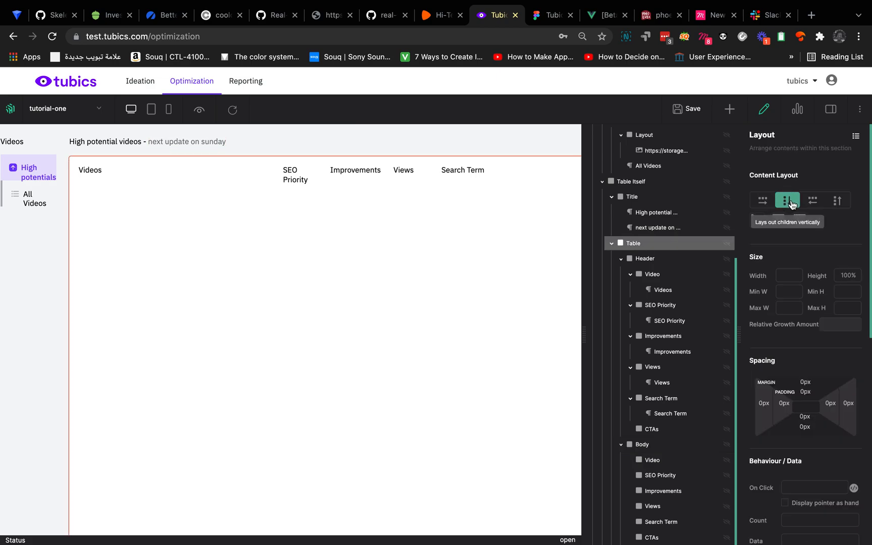
left_click(642, 445)
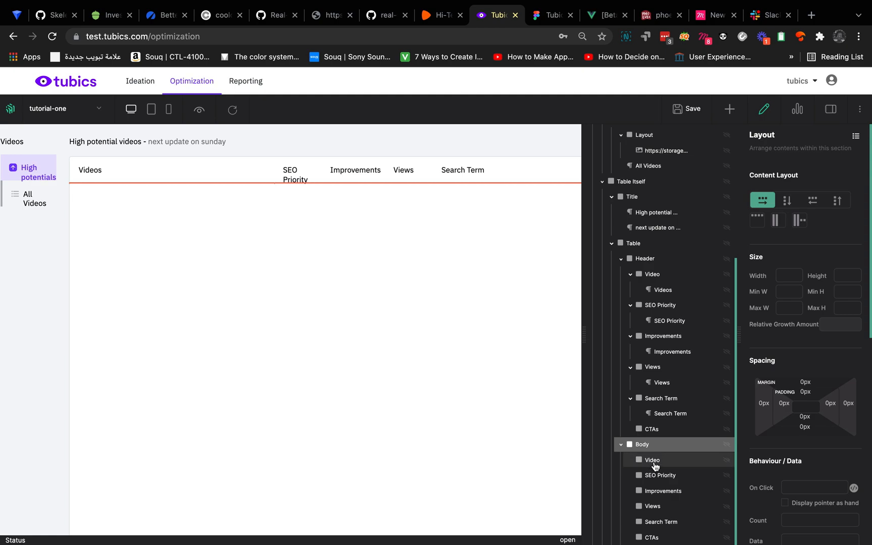
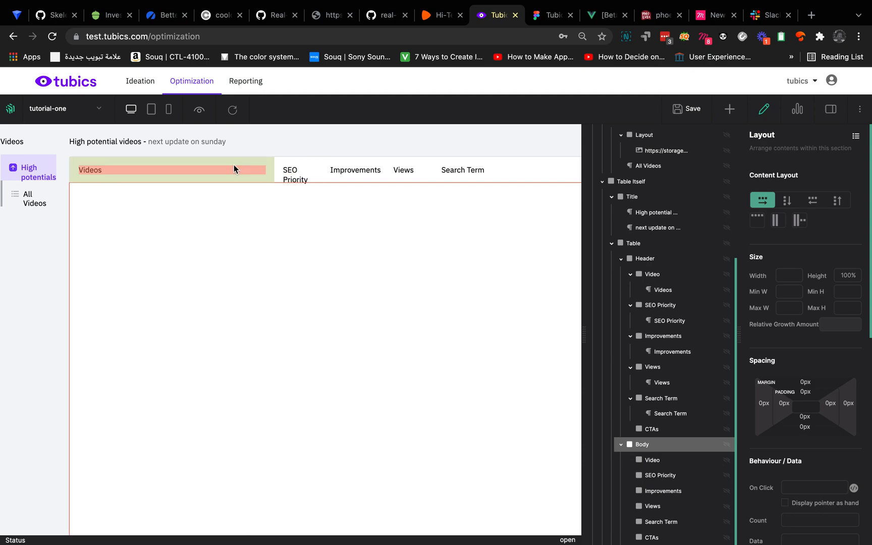
mouse_move(233, 224)
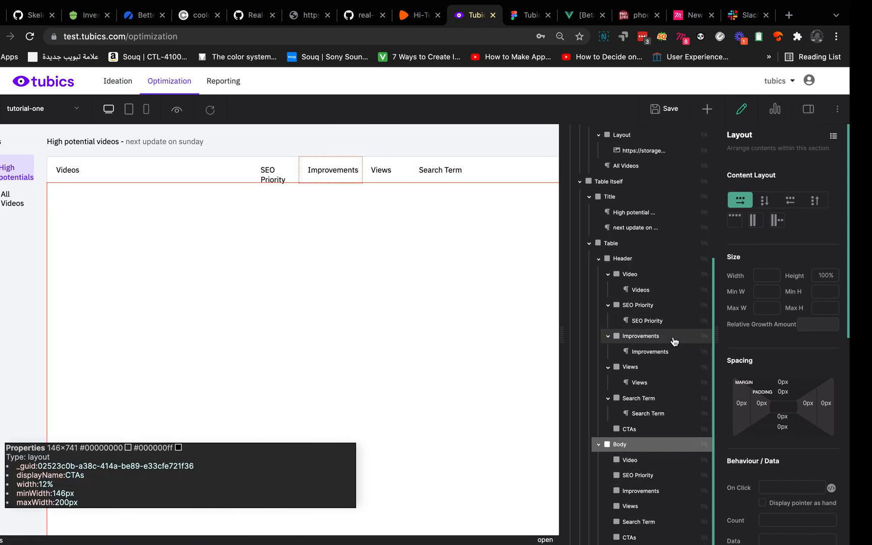
- Switch to Notes and reduce the text size of the Table Header section and underline it, from its heading through Col6
key("ctrl+Right")
key("ctrl+Left")
key("ctrl+Left")
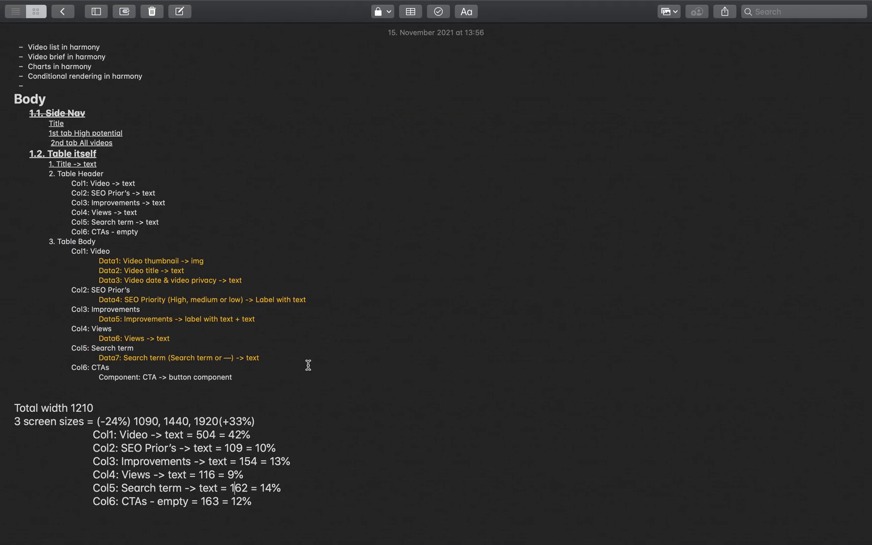
left_click_drag(157, 231, 45, 178)
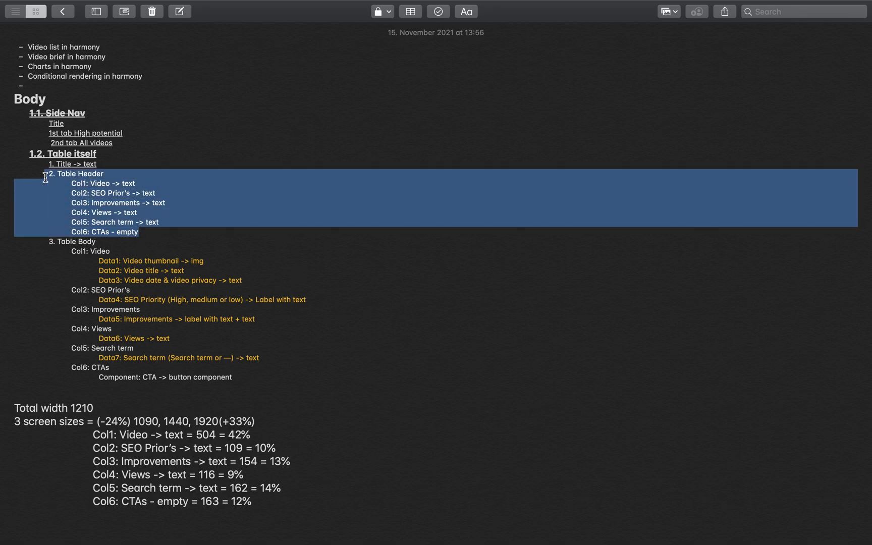
key("super+minus")
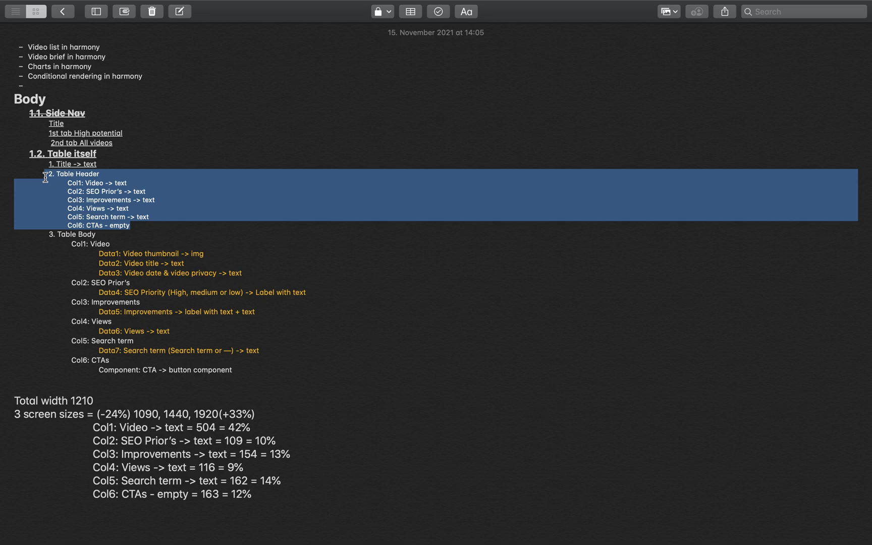
key("super+u")
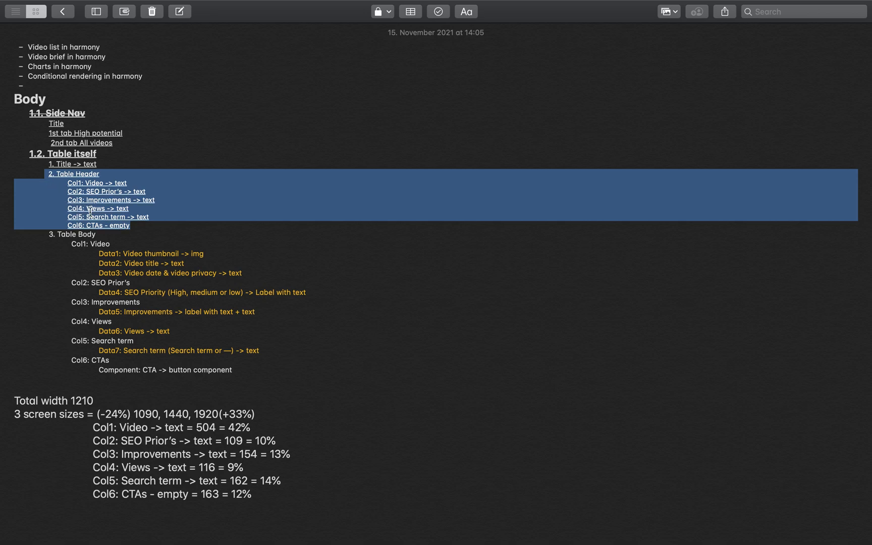
- Underline the "3. Table Body" heading in Notes, keeping its original text size
left_click_drag(116, 246, 48, 238)
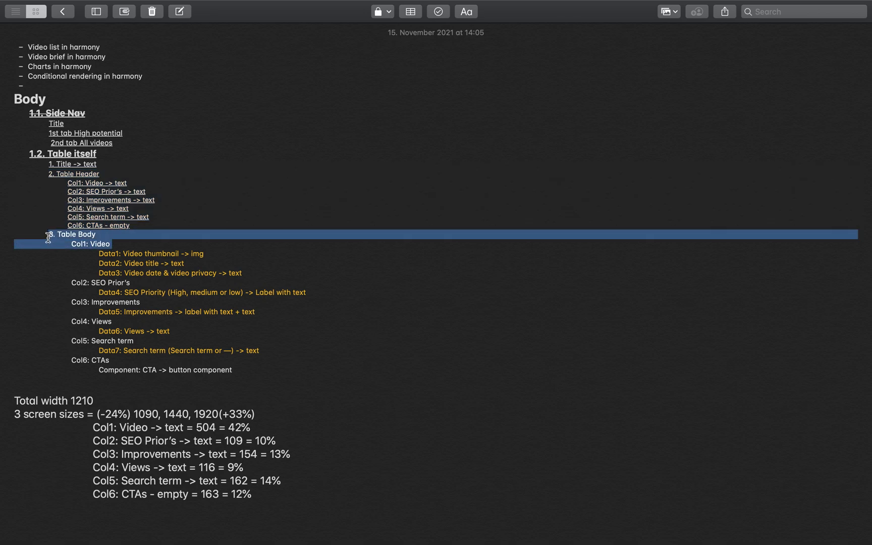
left_click(92, 234)
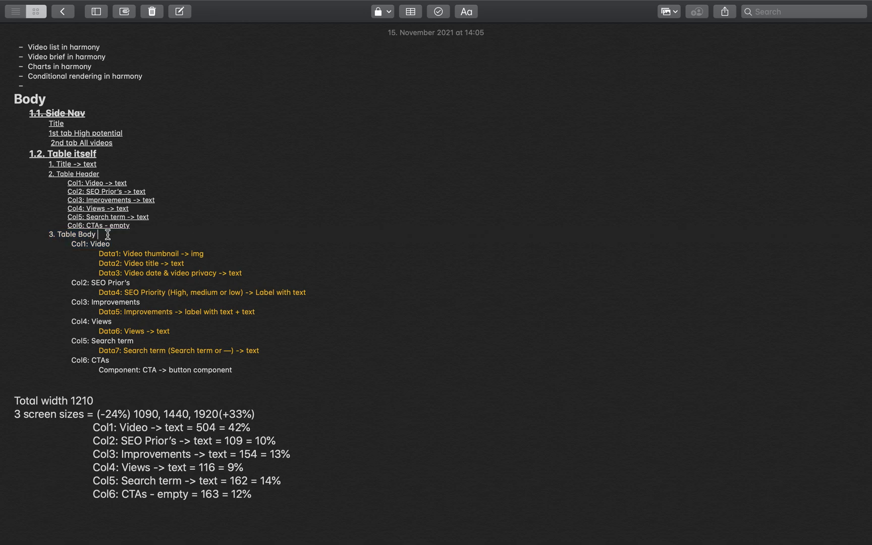
left_click_drag(108, 234, 39, 236)
key("super+minus")
key("super+minus")
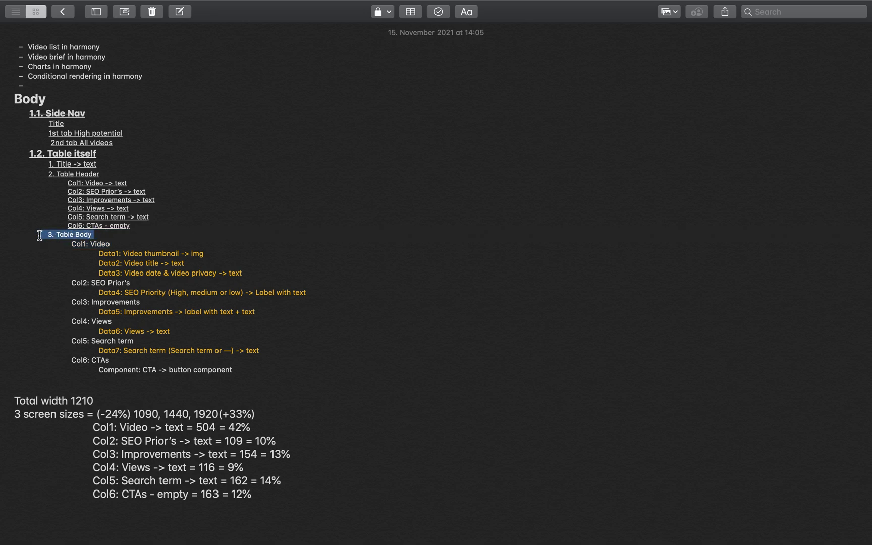
key("super+plus")
key("super+plus")
key("super+minus")
key("super+plus")
key("ctrl+Right")
left_click(177, 320)
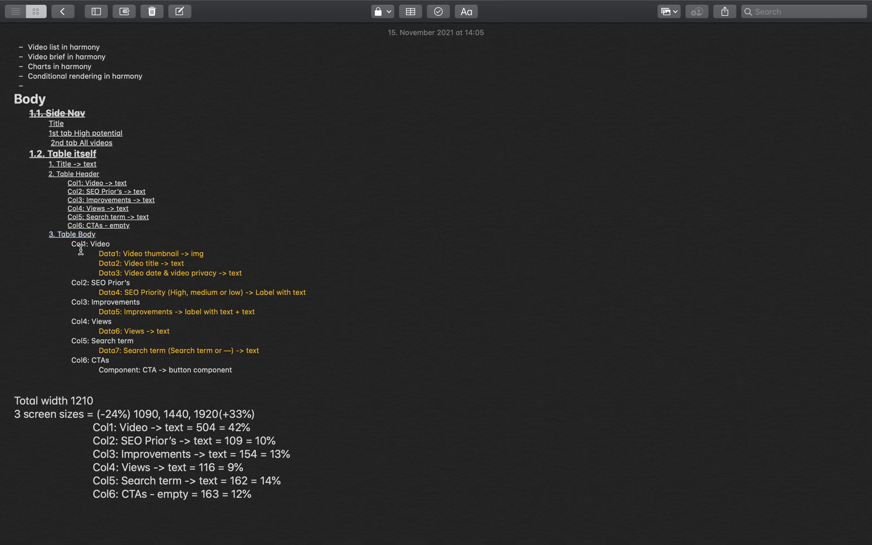
- Review the Col1: Video entries for thumbnail, title, date and privacy under Table Body in Notes
double_click(94, 239)
triple_click(84, 244)
left_click(108, 269)
triple_click(168, 255)
triple_click(179, 264)
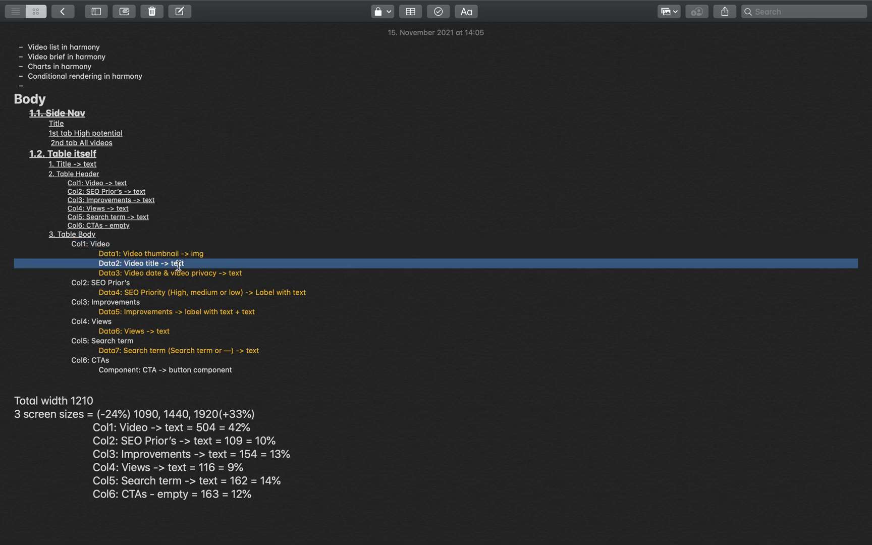
triple_click(206, 270)
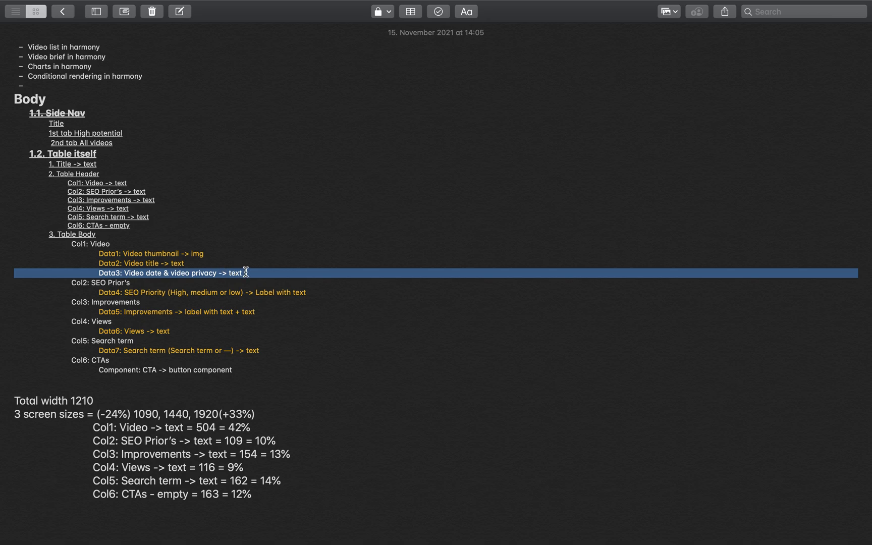
- Switch to Chrome and compare the Body's Video column with the Videos column of the Figma design
key("ctrl+Right")
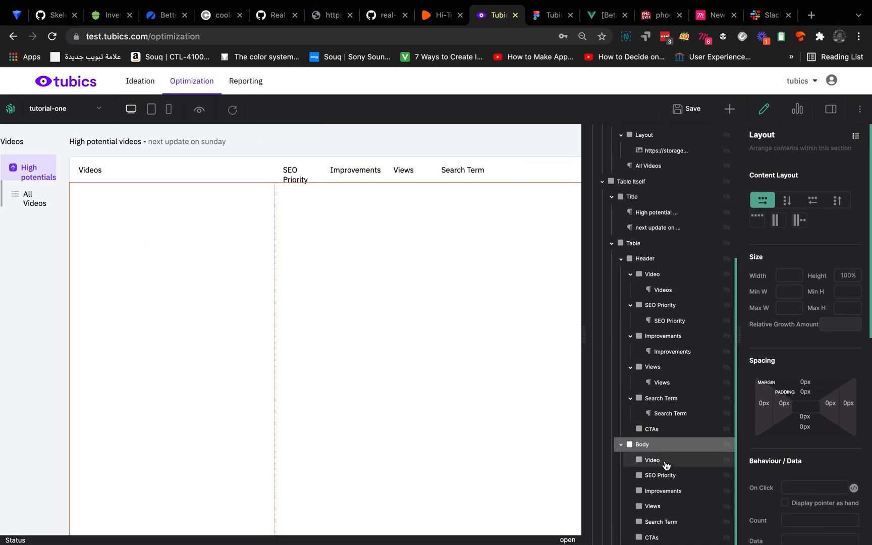
left_click(666, 465)
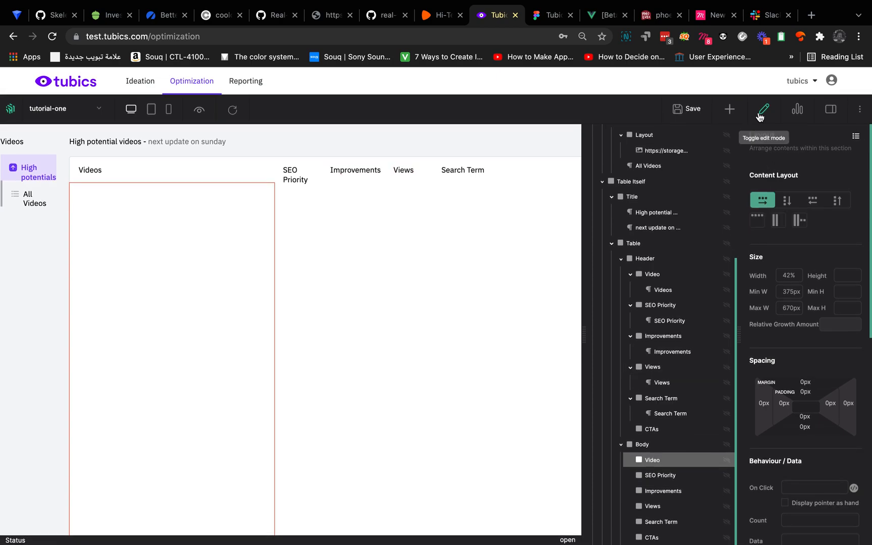
left_click(730, 109)
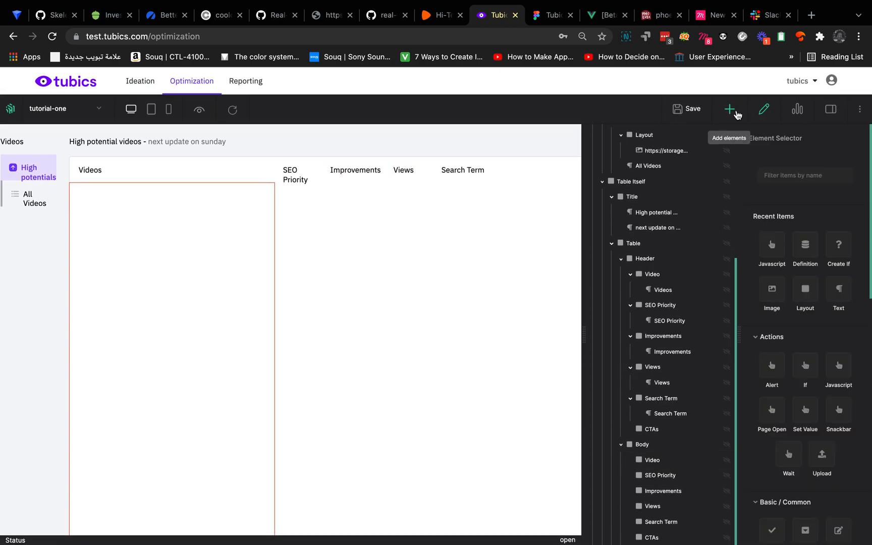
left_click(667, 468)
left_click(538, 18)
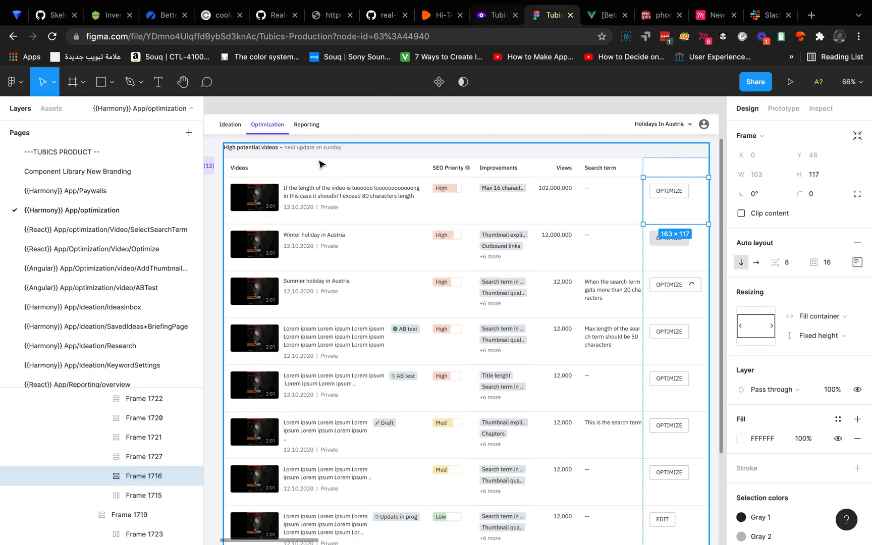
left_click(498, 16)
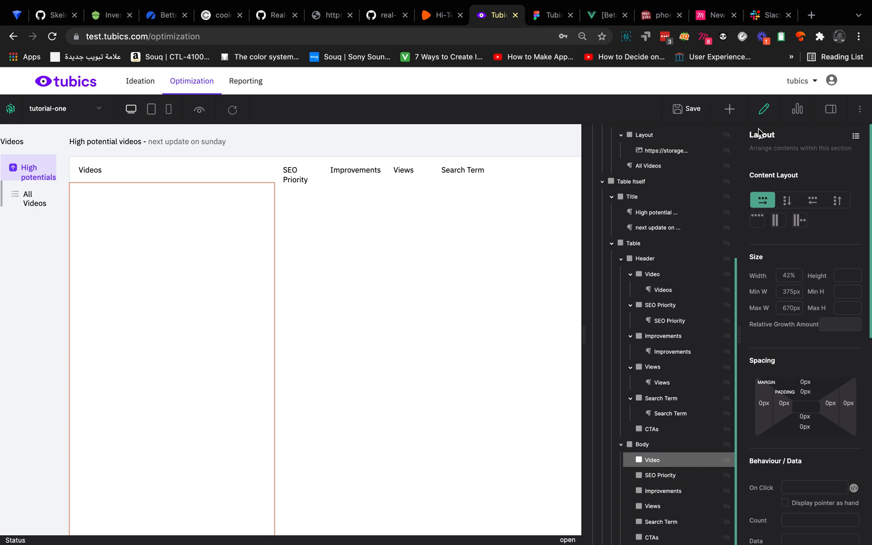
- Add a layout inside the Body's Video column and name it Thumbnail
left_click(730, 112)
left_click_drag(806, 288, 686, 469)
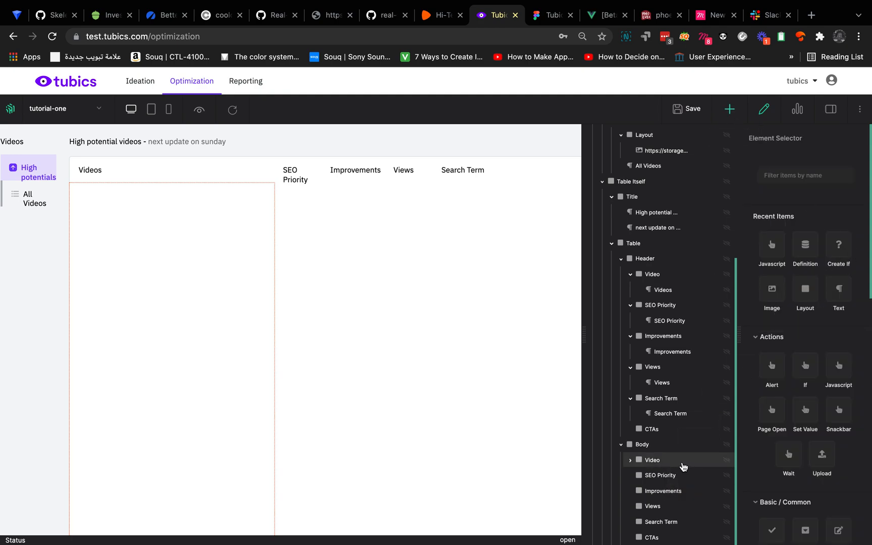
scroll(677, 462, "down", 1)
left_click(671, 463)
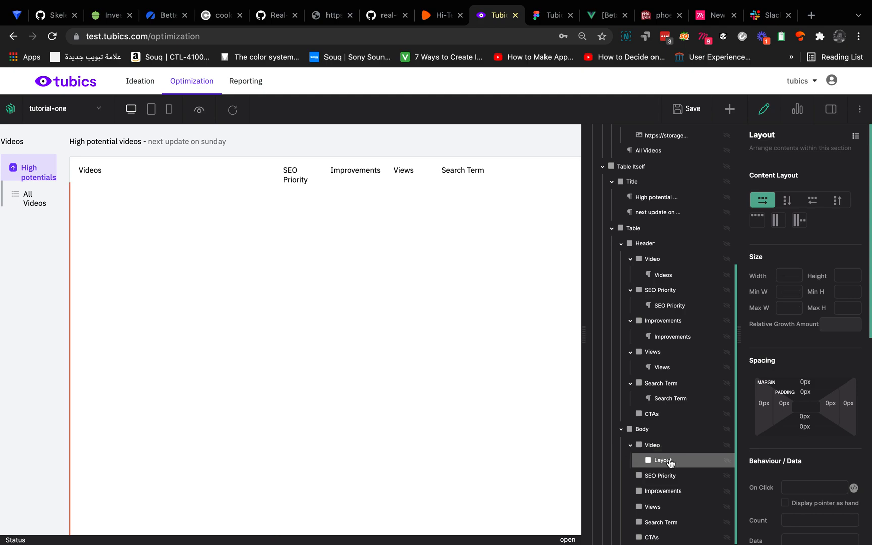
double_click(666, 464)
double_click(669, 463)
type("Thumbnail")
key("Return")
left_click(659, 445)
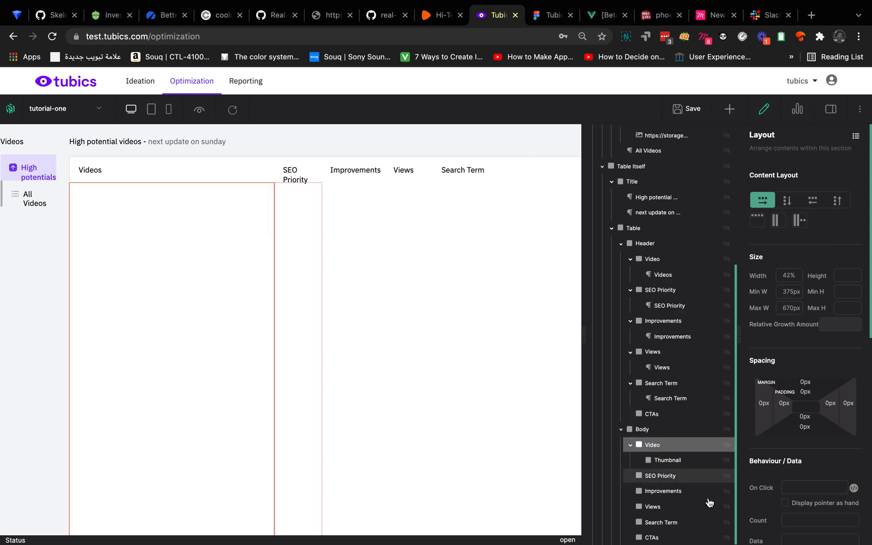
- Duplicate the Thumbnail layout after itself in the Body's Video column and rename the duplicate Title&Date&Privacy
left_click(666, 469)
right_click(665, 467)
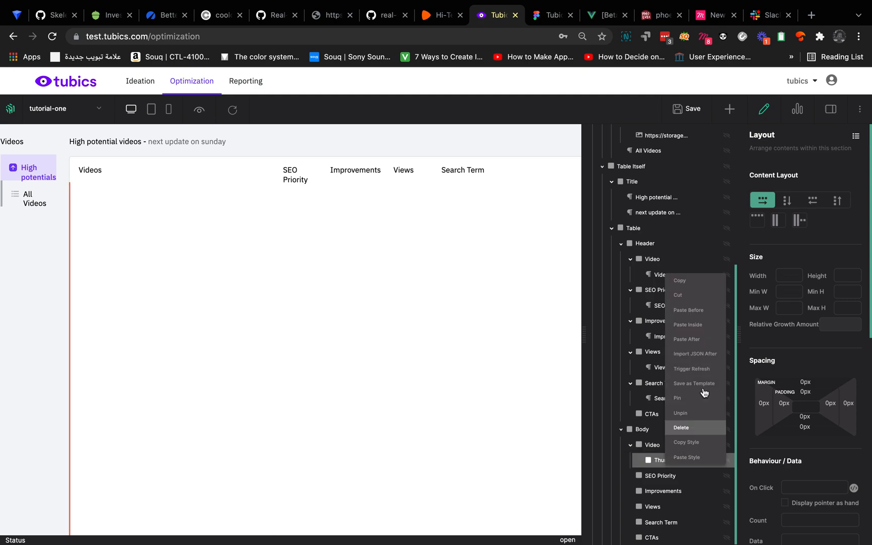
left_click(699, 294)
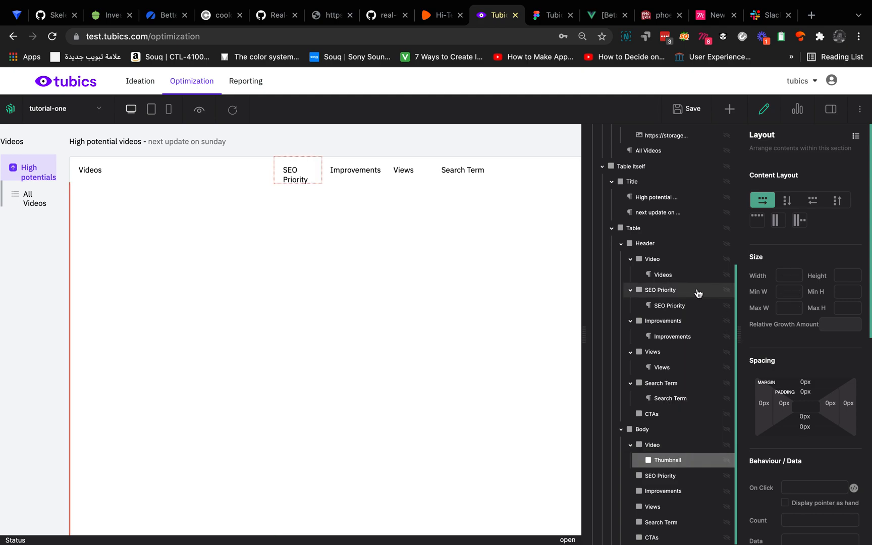
right_click(678, 466)
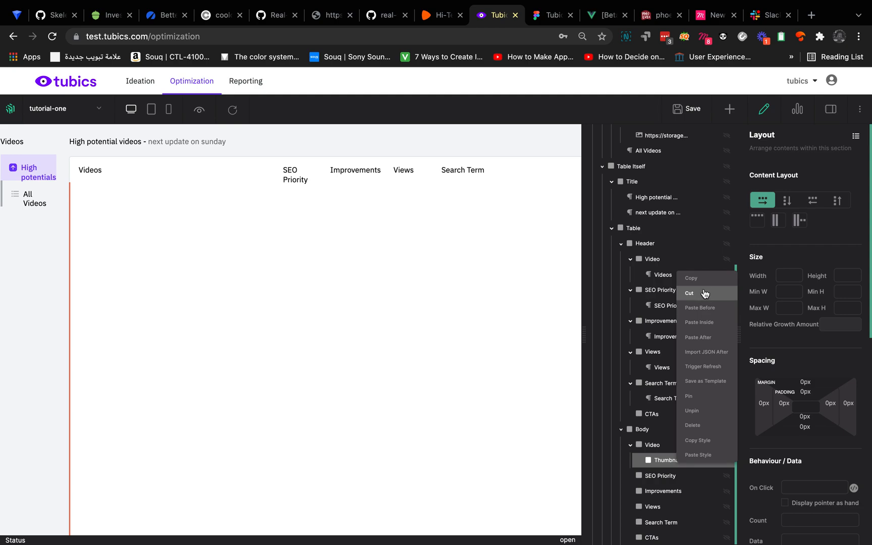
left_click(709, 341)
double_click(671, 477)
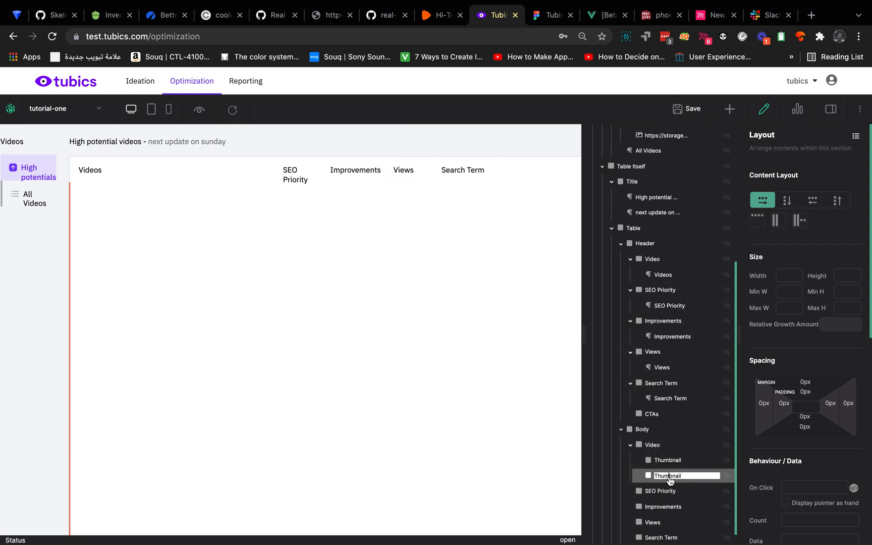
type("Title&Date&")
type("Pr")
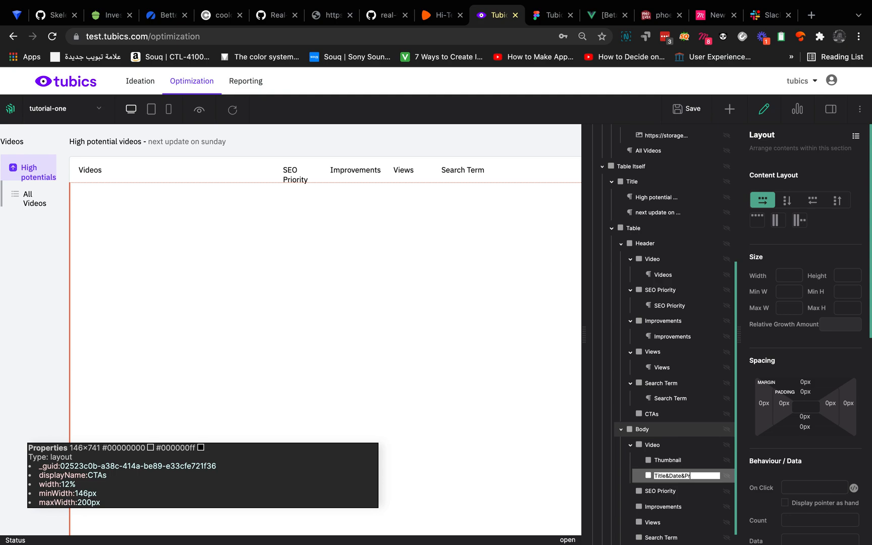
type("ivacy")
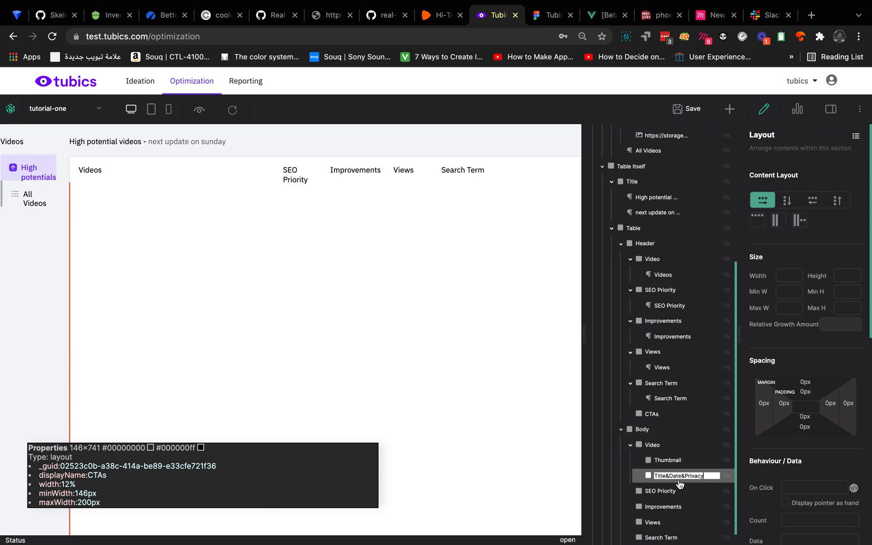
left_click(649, 479)
scroll(719, 442, "down", 1)
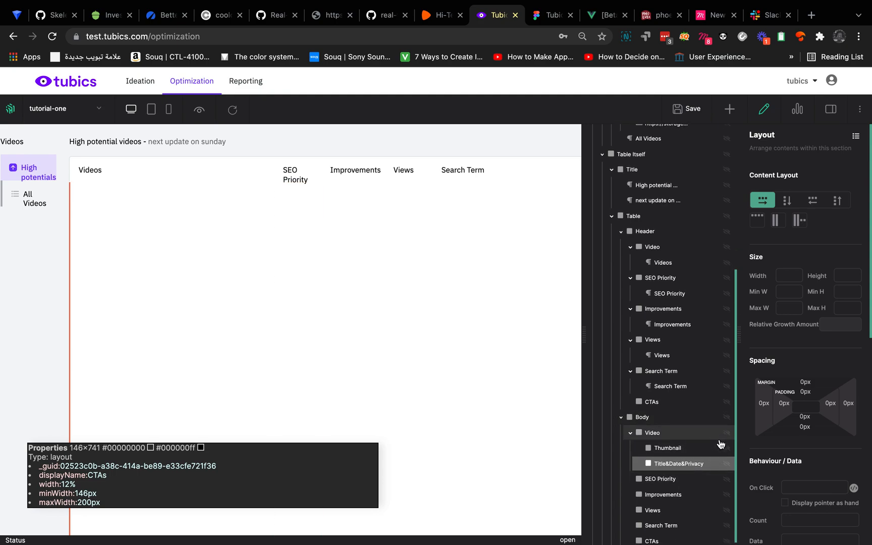
double_click(667, 464)
left_click(641, 465)
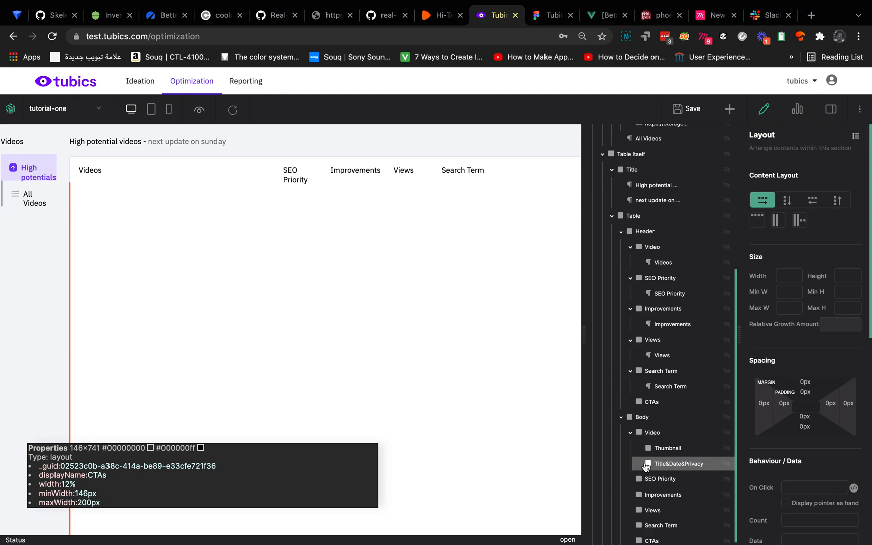
- Add a layout inside the Title&Date&Privacy layout of the Body's Video column
left_click(729, 109)
left_click_drag(806, 289, 708, 471)
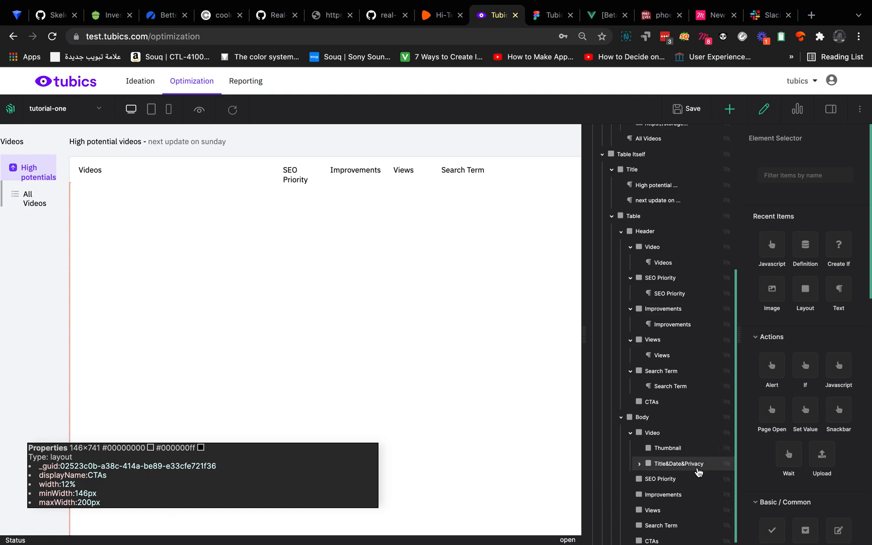
left_click(667, 463)
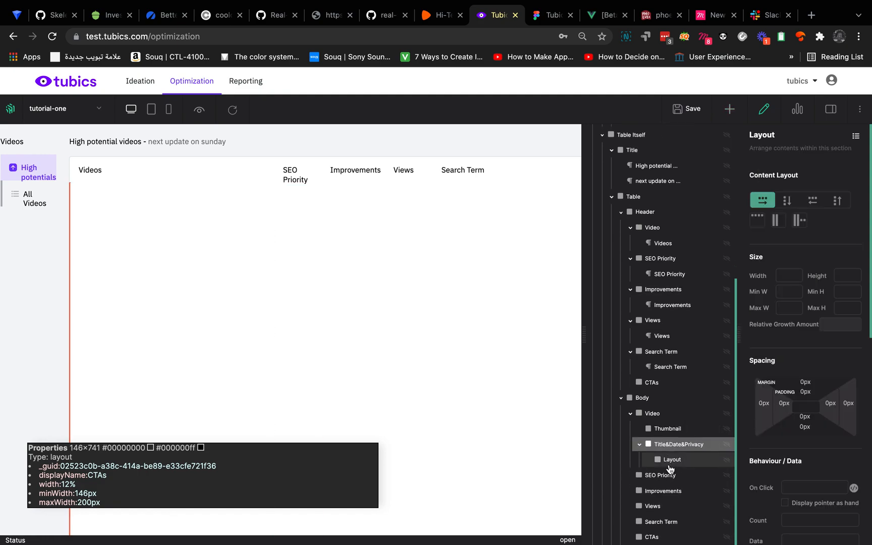
- Copy the new layout inside Title&Date&Privacy and paste it after itself twice to make three sibling layouts
left_click(677, 460)
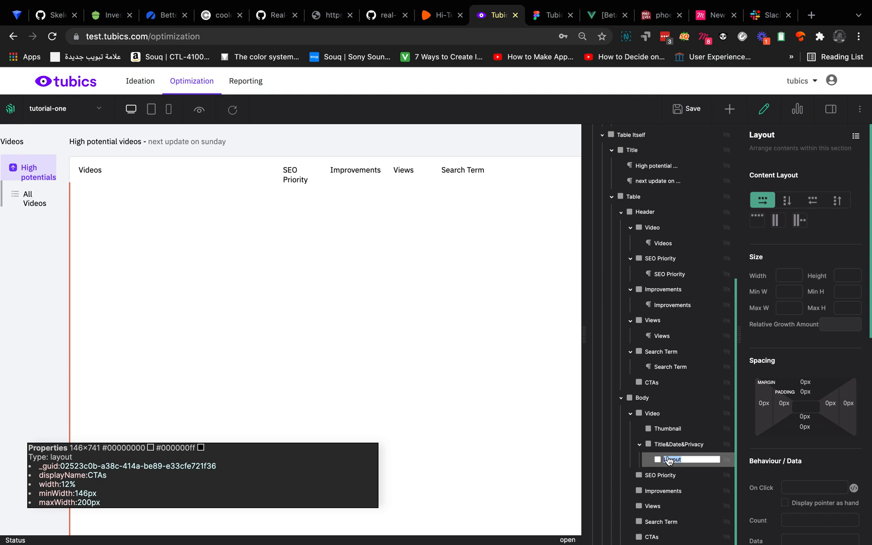
right_click(663, 459)
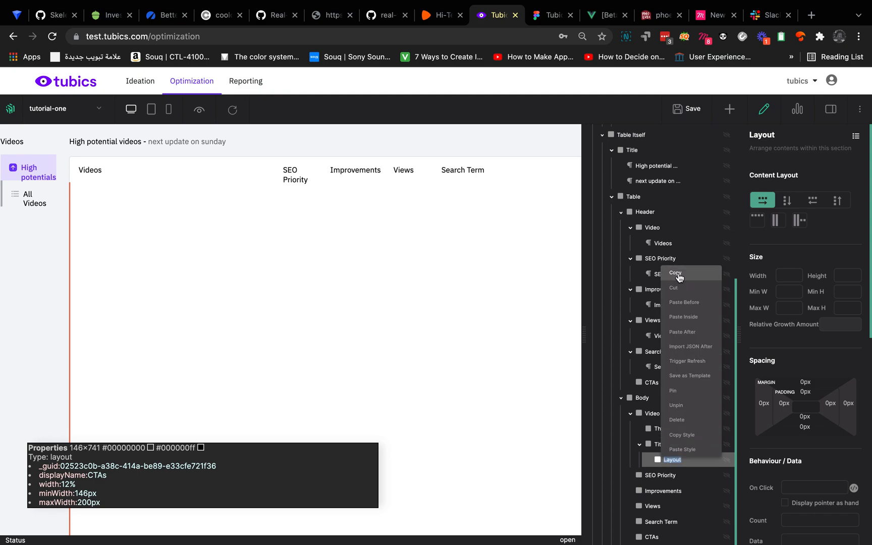
left_click(681, 273)
double_click(673, 460)
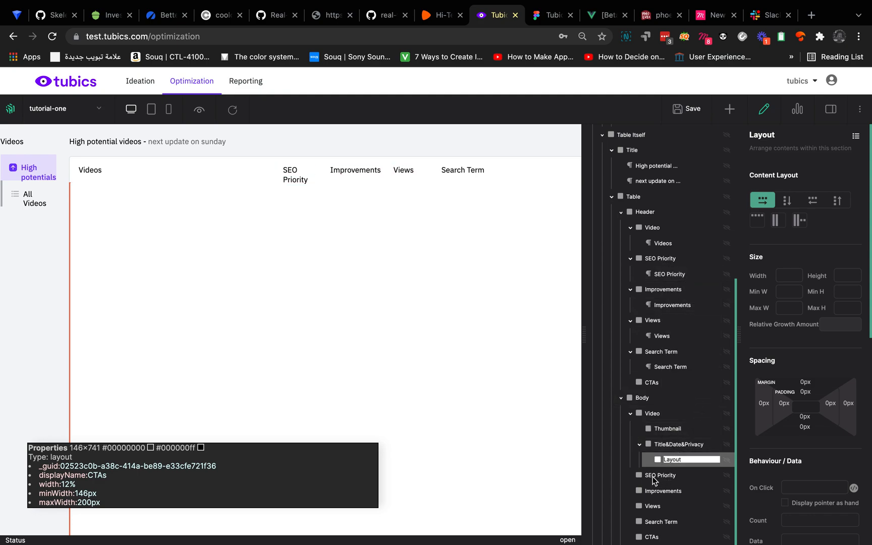
right_click(657, 460)
right_click(646, 463)
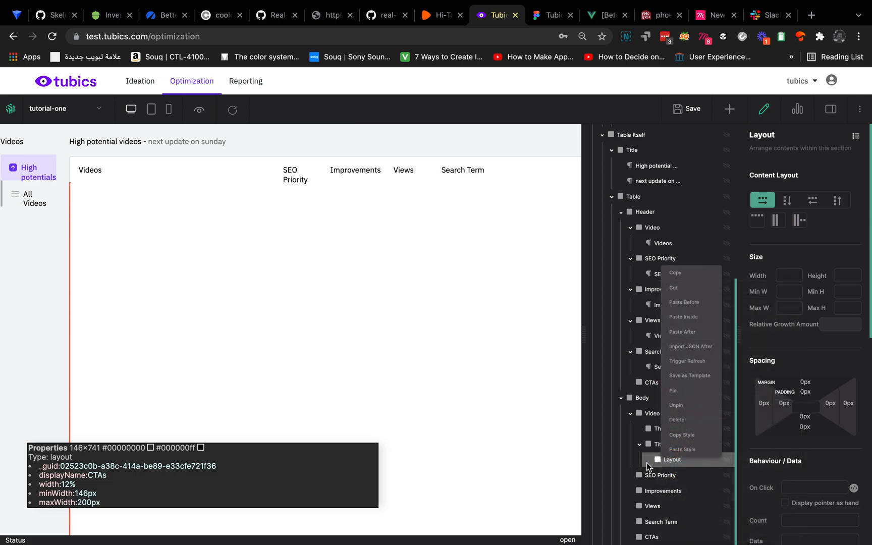
left_click(692, 331)
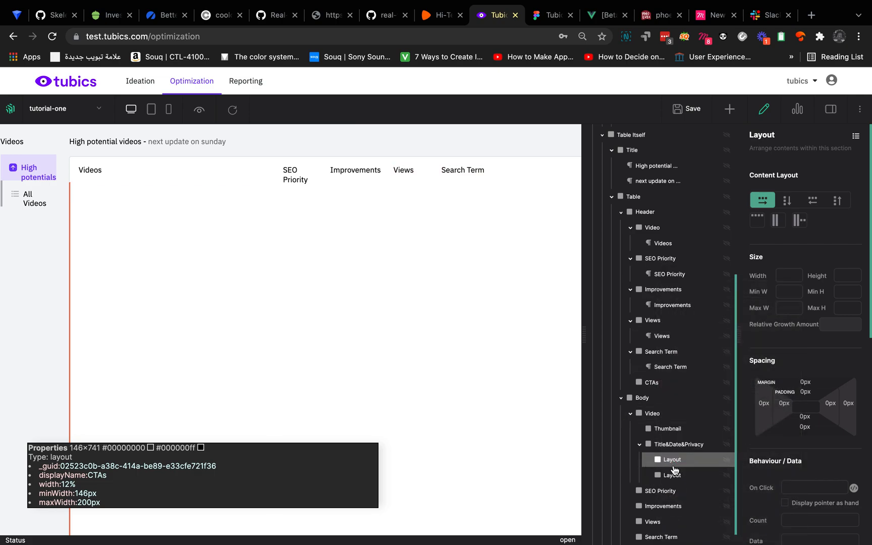
right_click(673, 480)
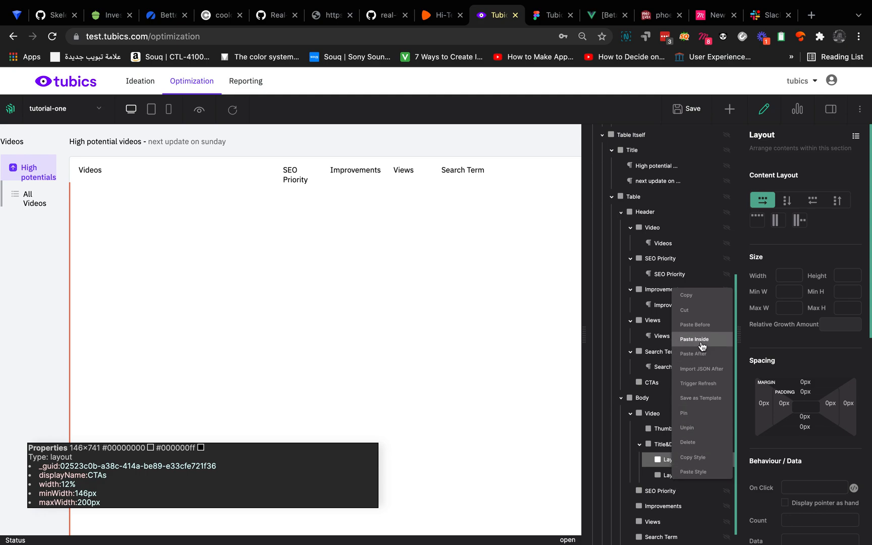
left_click(696, 382)
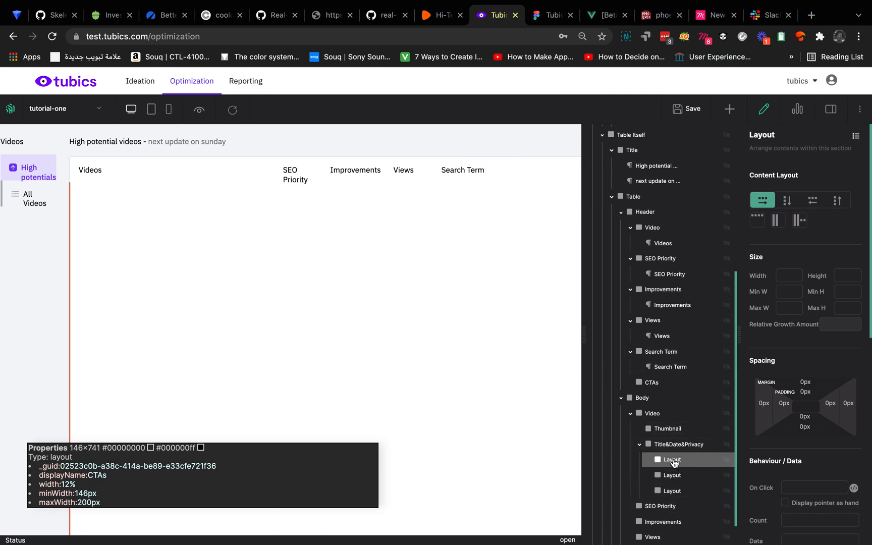
- Rename the three layouts inside Title&Date&Privacy as Title, Date and Privacy, in that order
double_click(674, 462)
type("Tit")
left_click(679, 475)
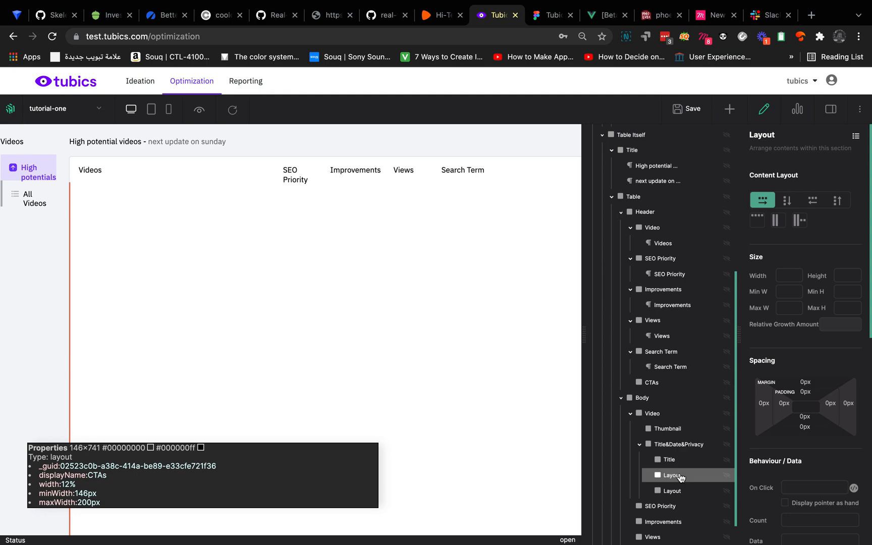
double_click(680, 477)
type("Date")
left_click(676, 493)
double_click(677, 492)
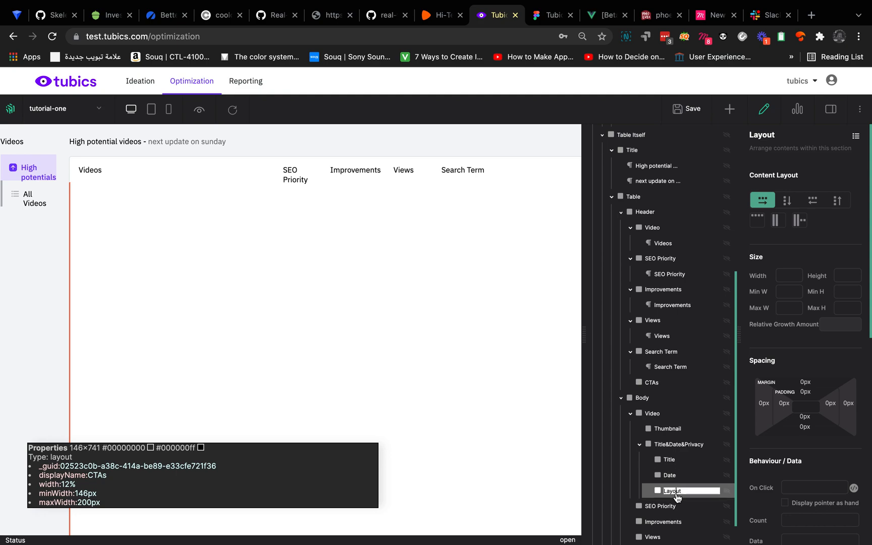
type("Privacy")
left_click(680, 477)
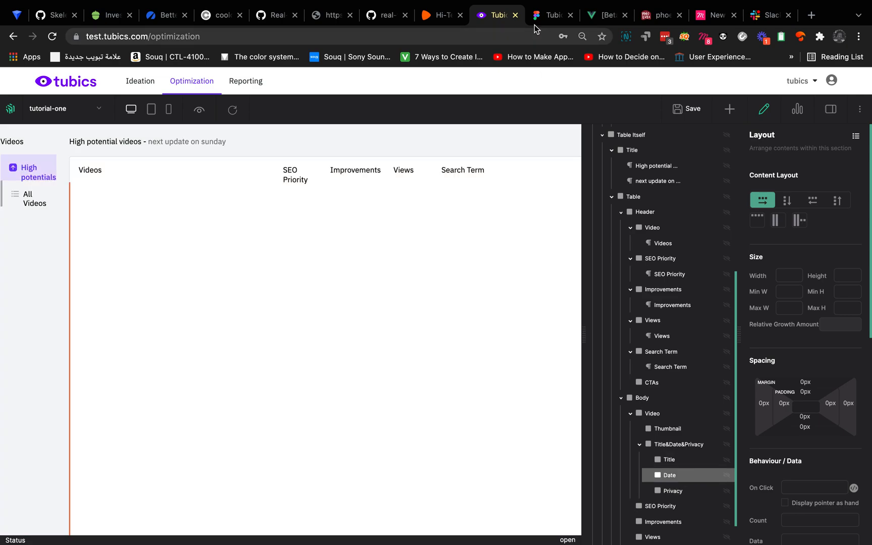
- Check the date and privacy line in the Figma design, and add a layout named Date & Privacy between Title and Date
left_click(542, 15)
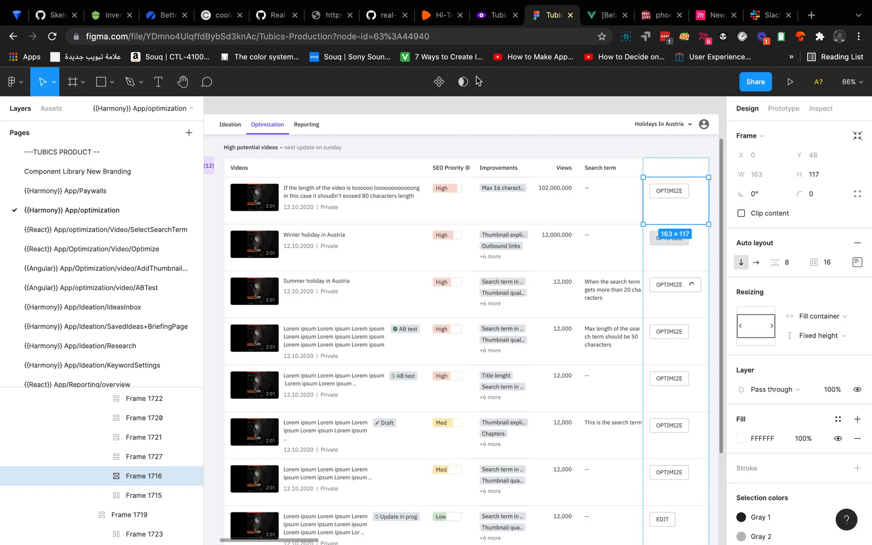
left_click(305, 210)
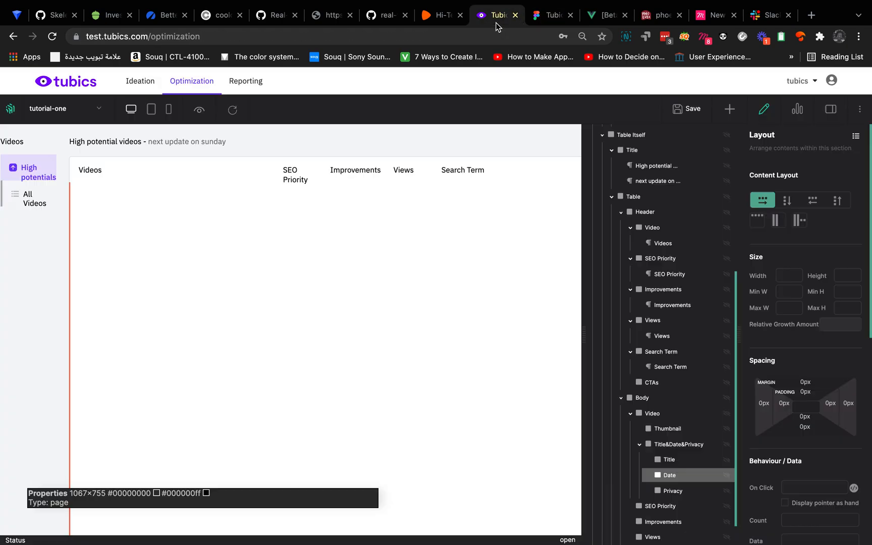
left_click(497, 15)
left_click(729, 109)
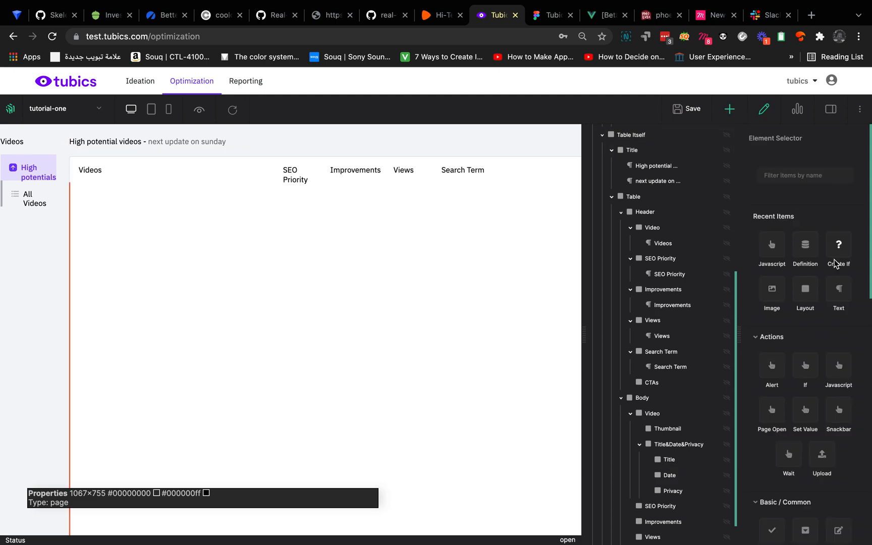
left_click_drag(805, 292, 685, 479)
double_click(684, 479)
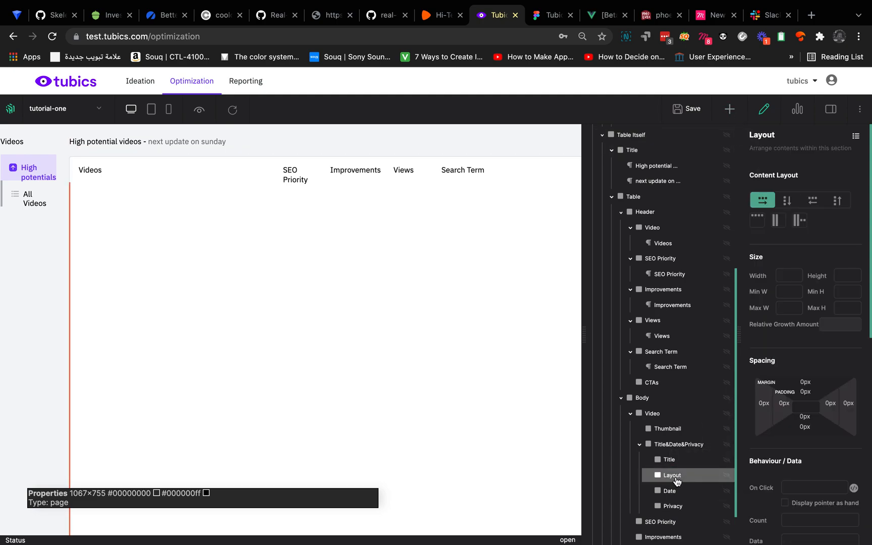
type("Date & Privacy")
key("Return")
- Move the Date and Privacy layouts inside the Date & Privacy layout
left_click(686, 493)
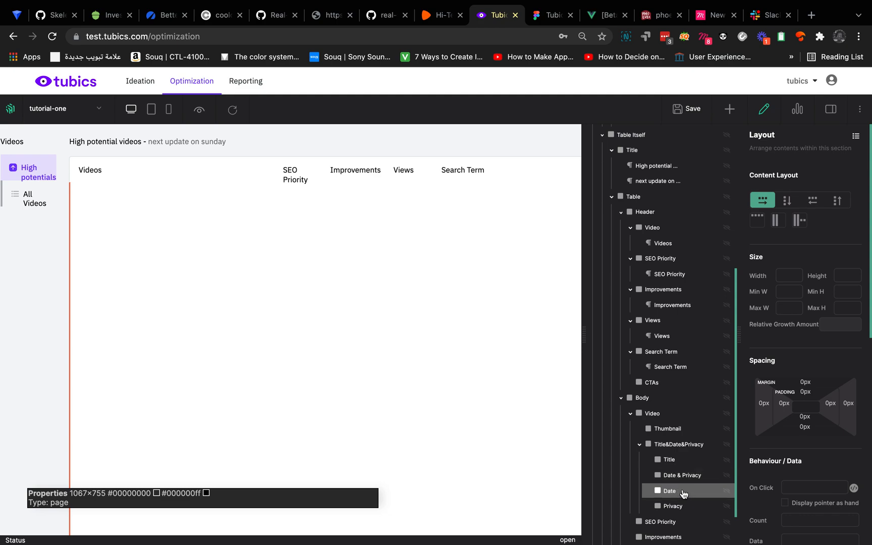
left_click_drag(690, 487, 713, 480)
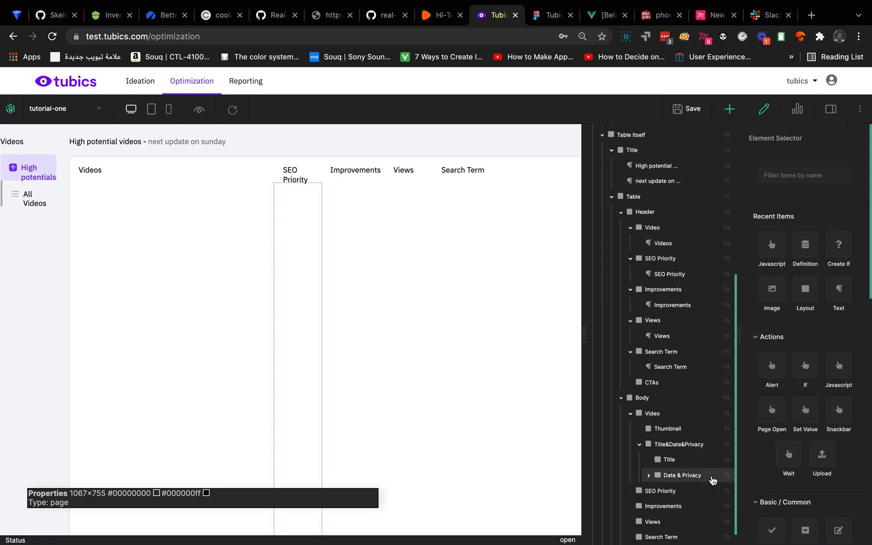
left_click(673, 449)
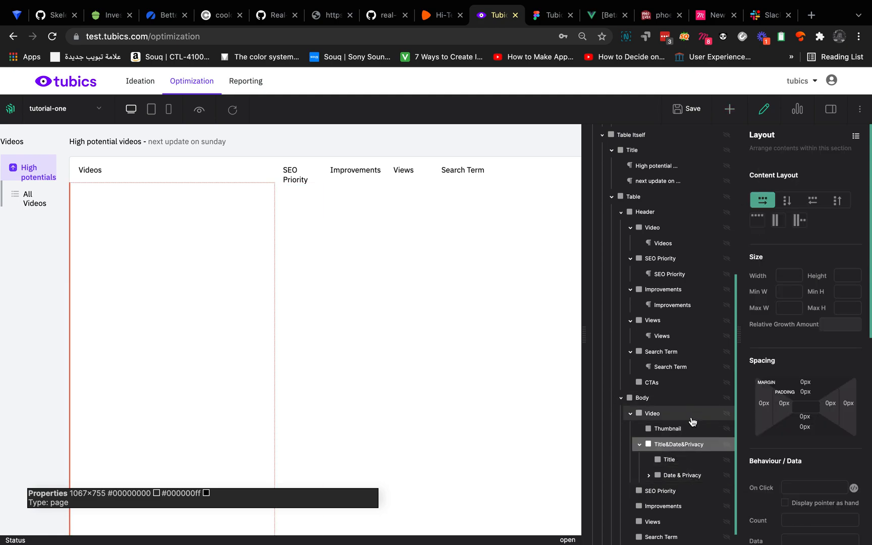
- Compare the Video column with the Figma design and set the Body's Video layout to arrange its children vertically
left_click(550, 15)
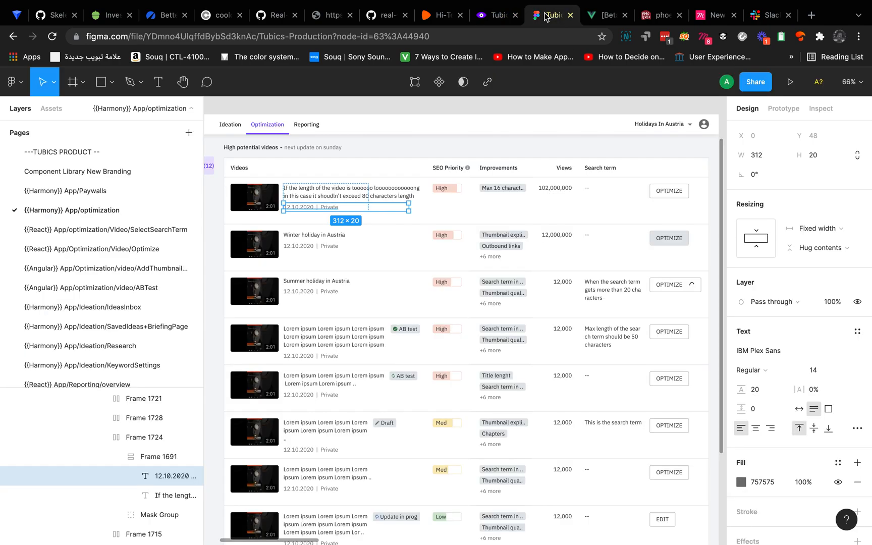
left_click(333, 211)
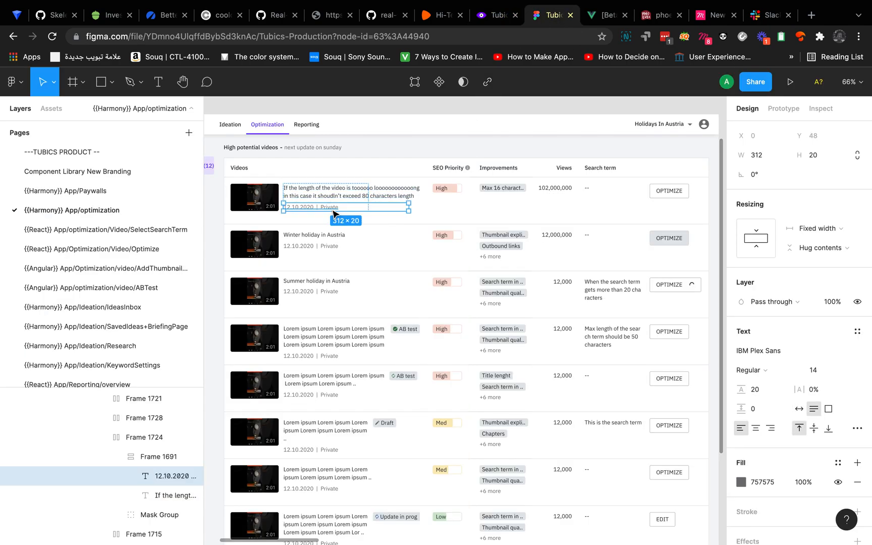
left_click(491, 18)
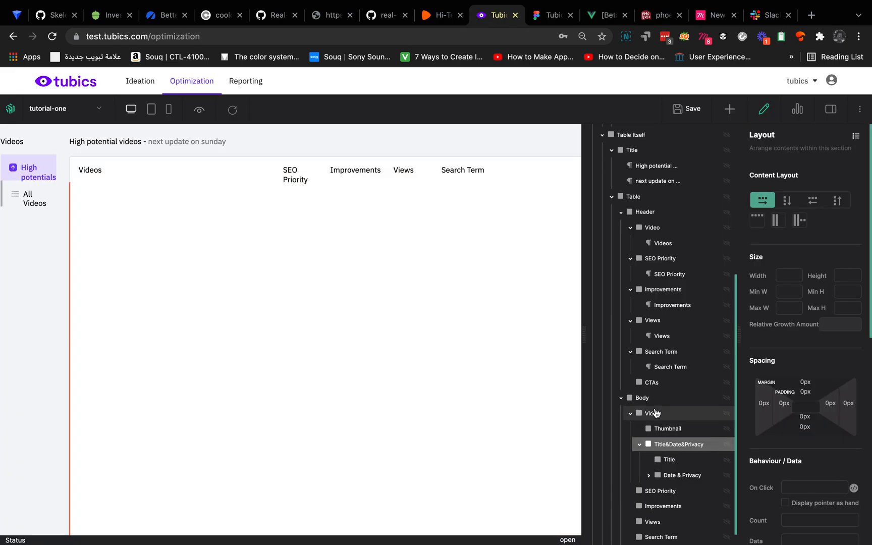
left_click(654, 413)
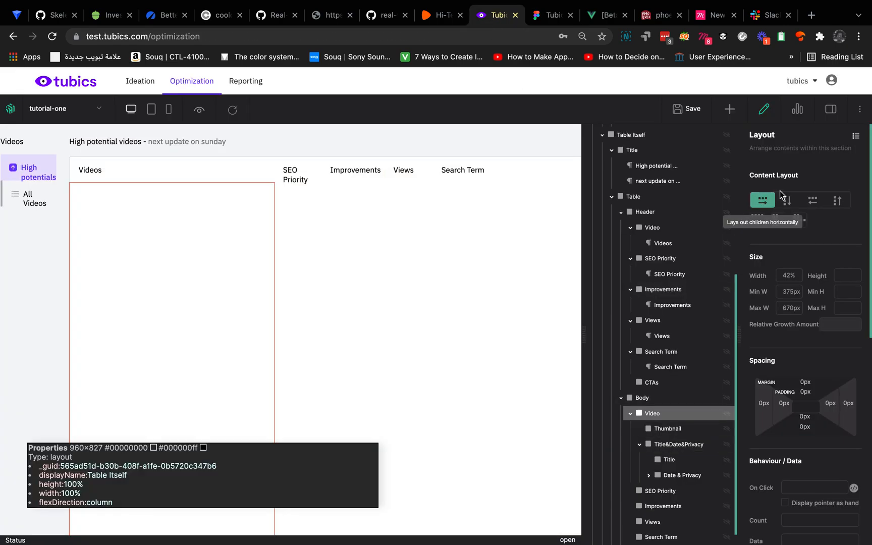
left_click(787, 204)
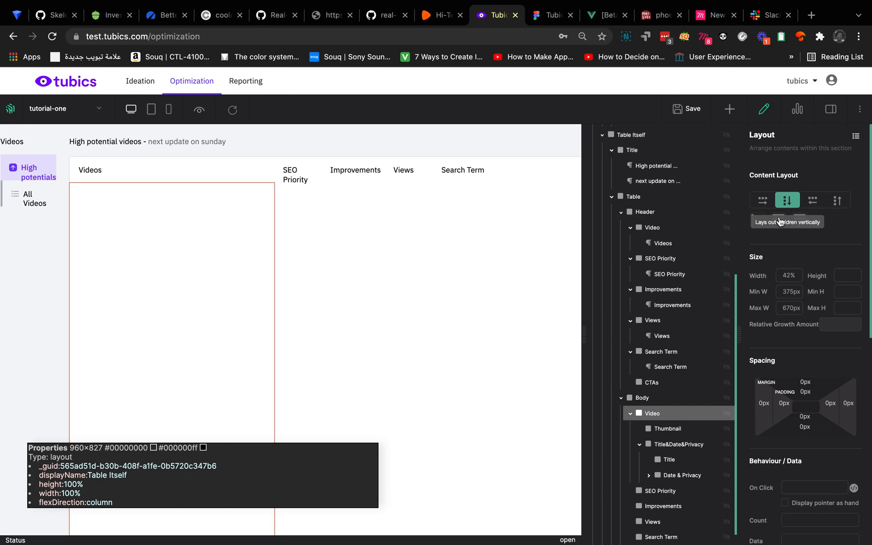
- Add a layout inside the Thumbnail layout of the Body's Video column
left_click(674, 432)
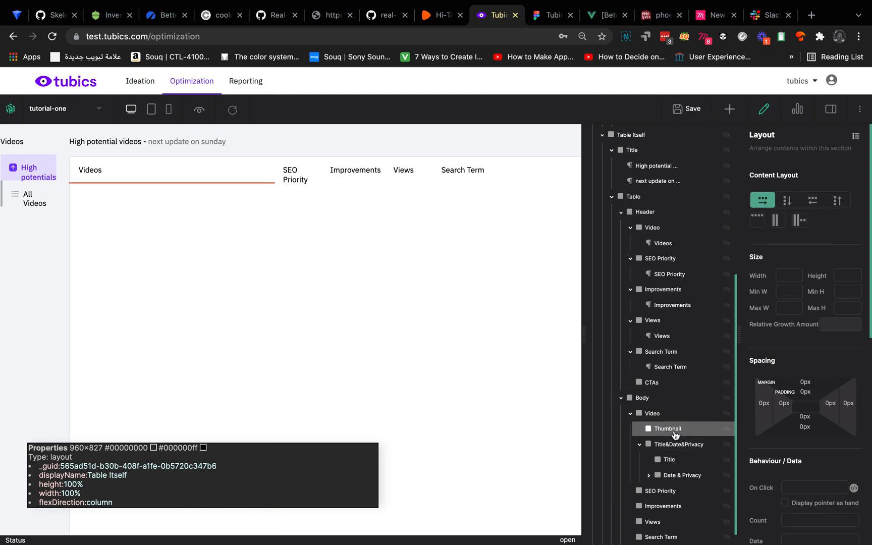
left_click(736, 104)
left_click_drag(808, 289, 693, 432)
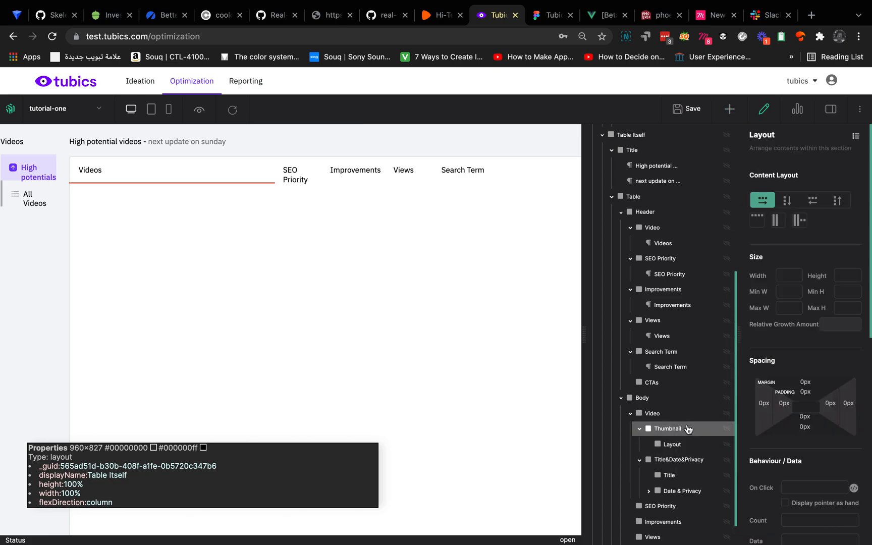
- Switch to the Figma design and inspect the first video thumbnail's size and corner radius
left_click(535, 19)
left_click(262, 206)
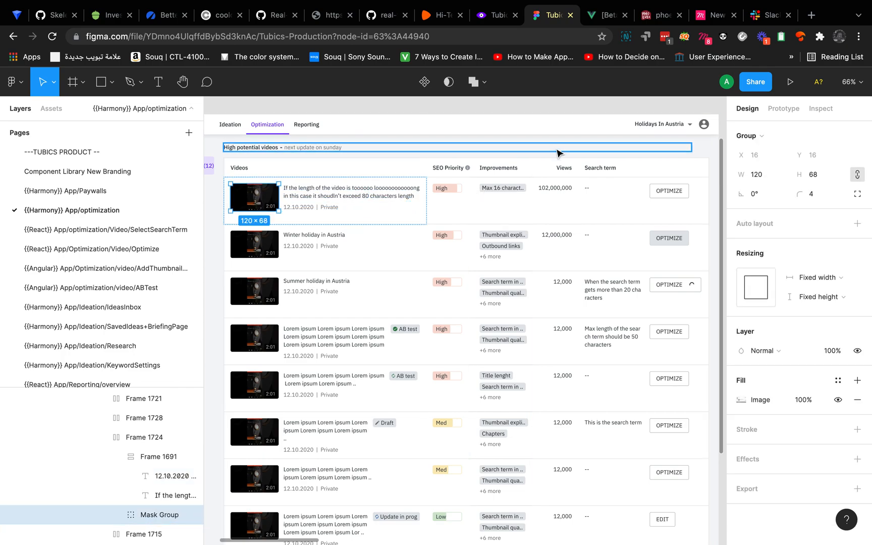
left_click(489, 17)
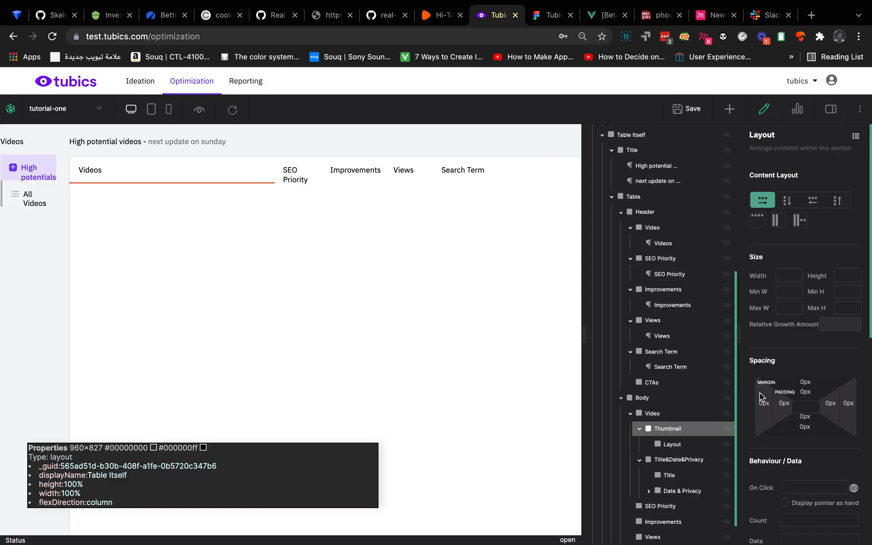
- Cut the empty nested layout out of Thumbnail
left_click(683, 449)
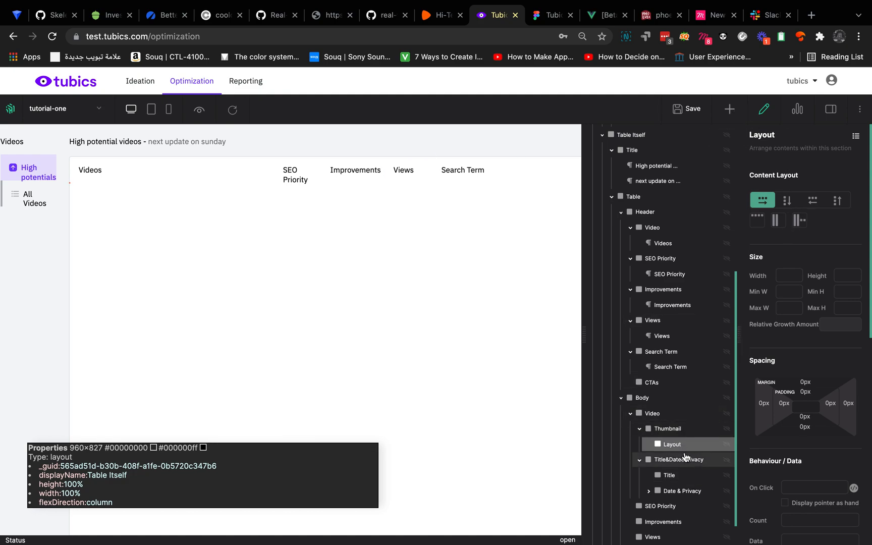
right_click(683, 448)
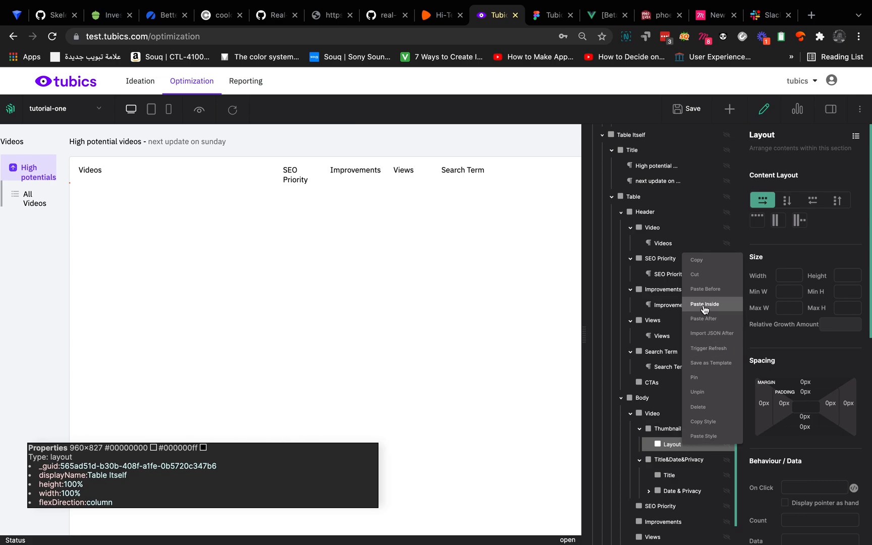
left_click(696, 274)
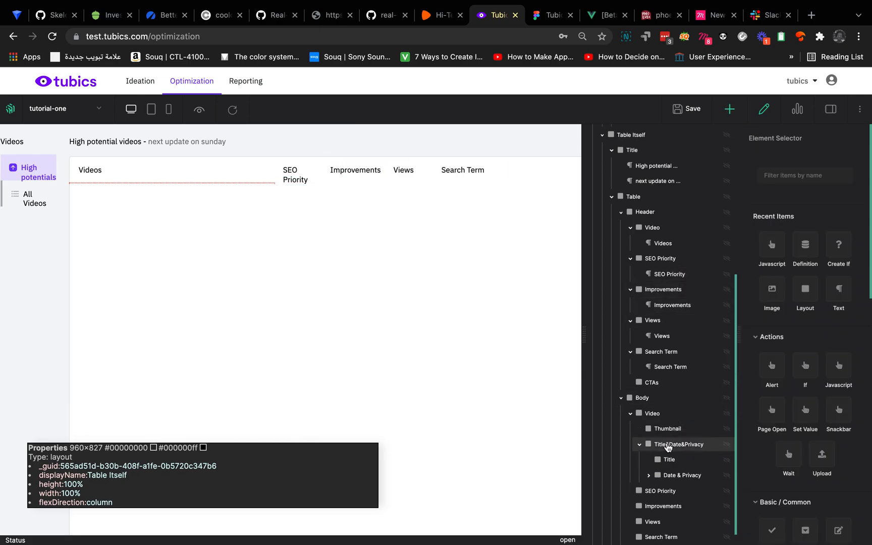
- Add an image inside the Thumbnail layout and set its size to 120px wide by 68px high
left_click(796, 303)
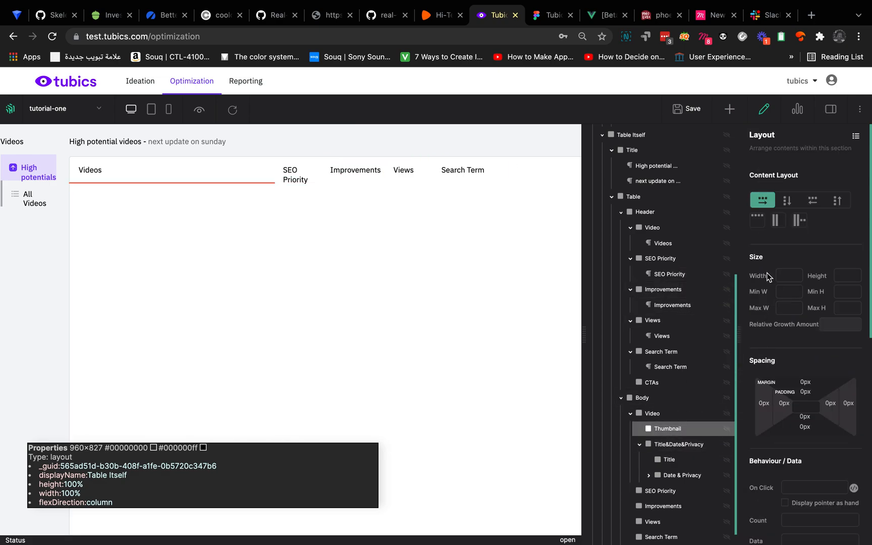
left_click(729, 114)
left_click_drag(772, 289, 687, 436)
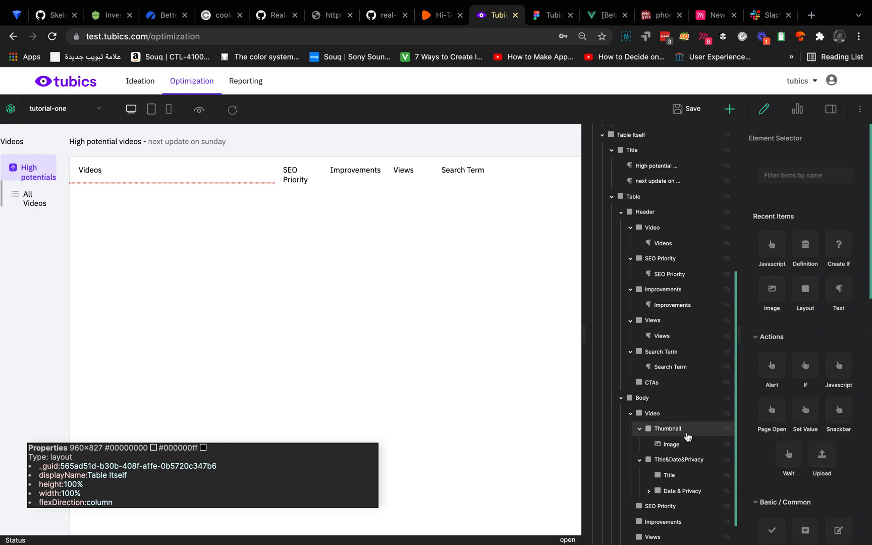
left_click(678, 442)
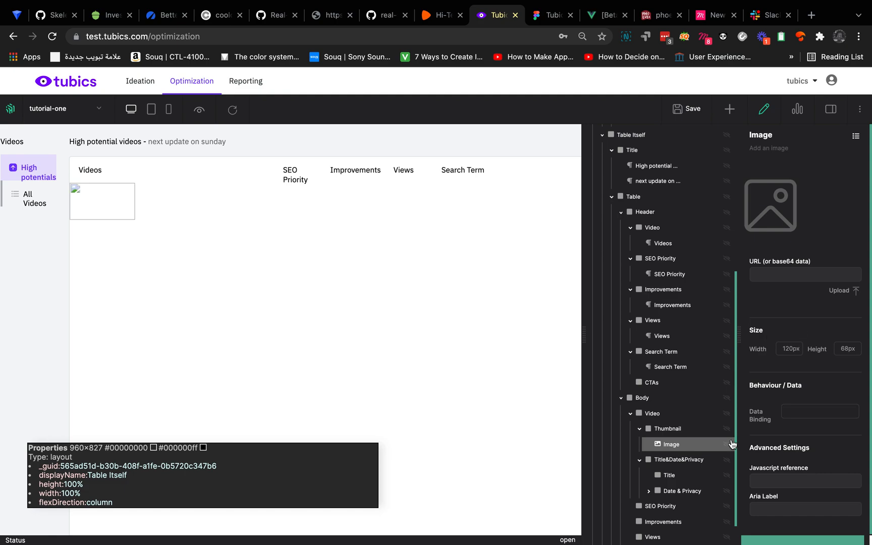
- Set the Thumbnail layout's border radius to 4px
left_click(687, 429)
scroll(796, 429, "down", 7)
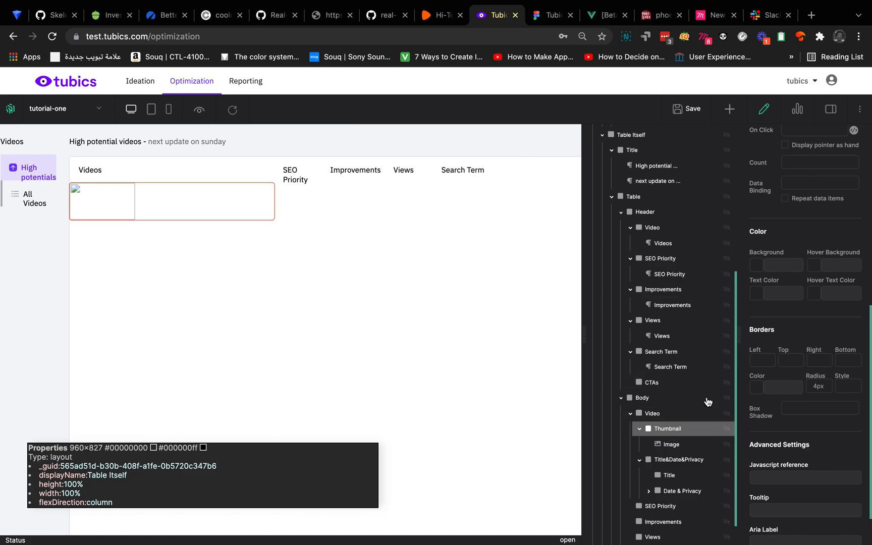
- Set the Thumbnail layout's size to 120px wide by 68px high
scroll(770, 358, "up", 7)
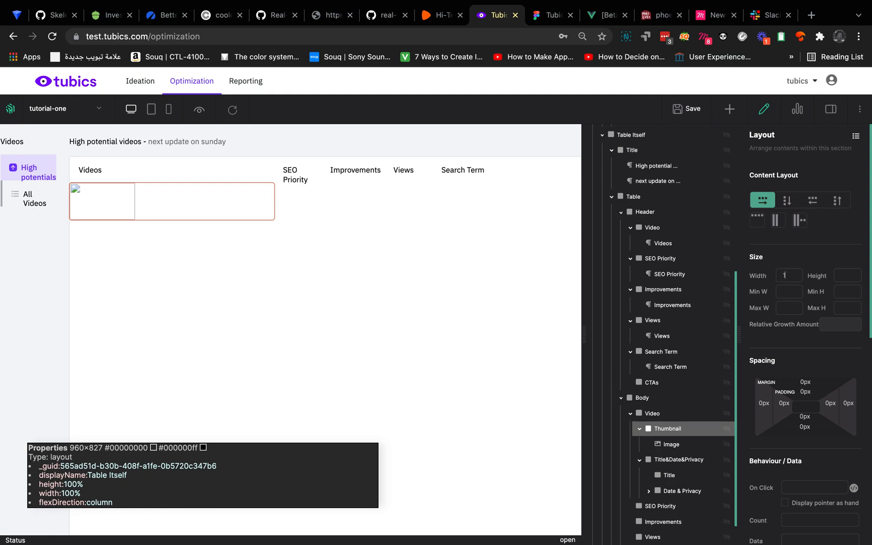
left_click(845, 276)
type("x")
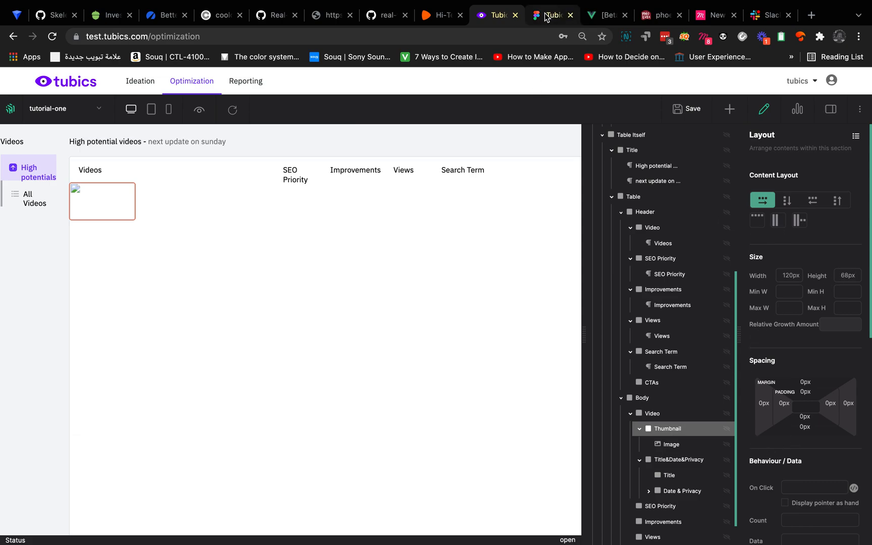
- Measure the gap between the first thumbnail and its title in the Figma design and set the Thumbnail layout's right margin to 12px
left_click(550, 15)
key("alt")
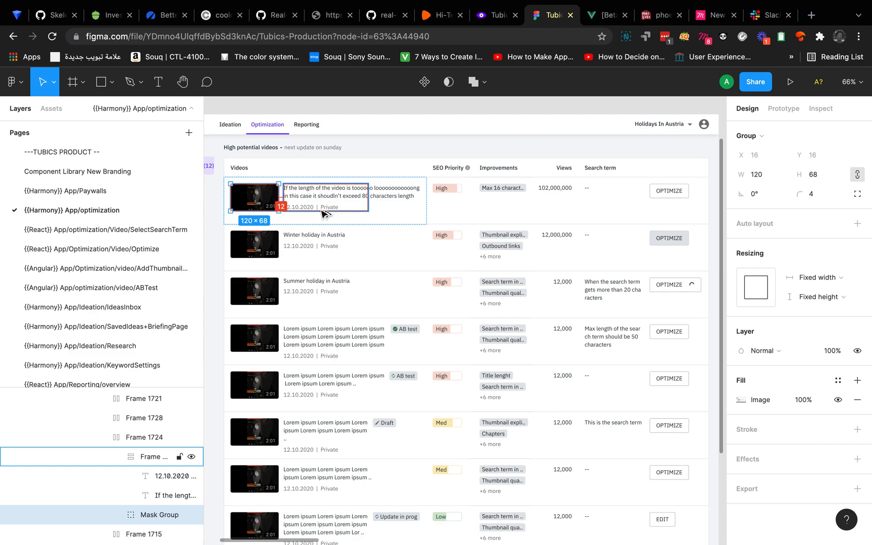
left_click(499, 16)
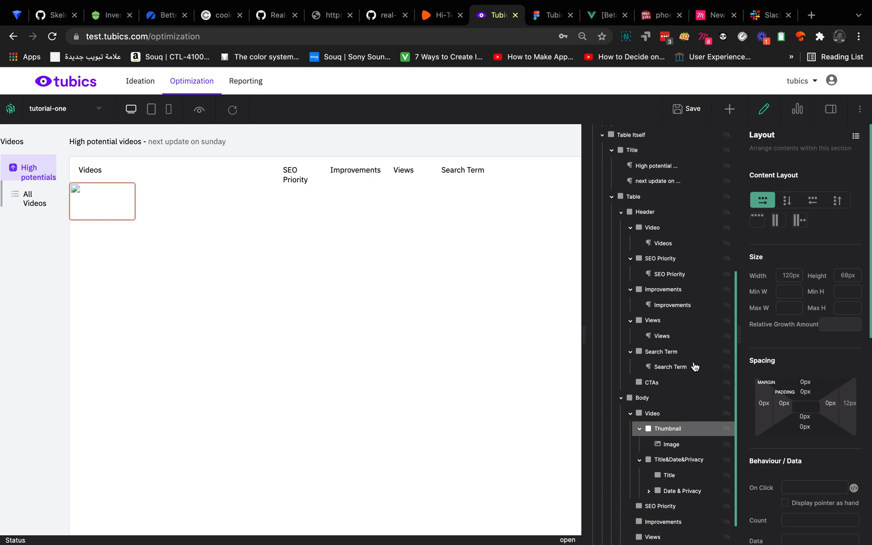
- Set the Body's Video column padding to 16px on the top, left and bottom sides
left_click(664, 414)
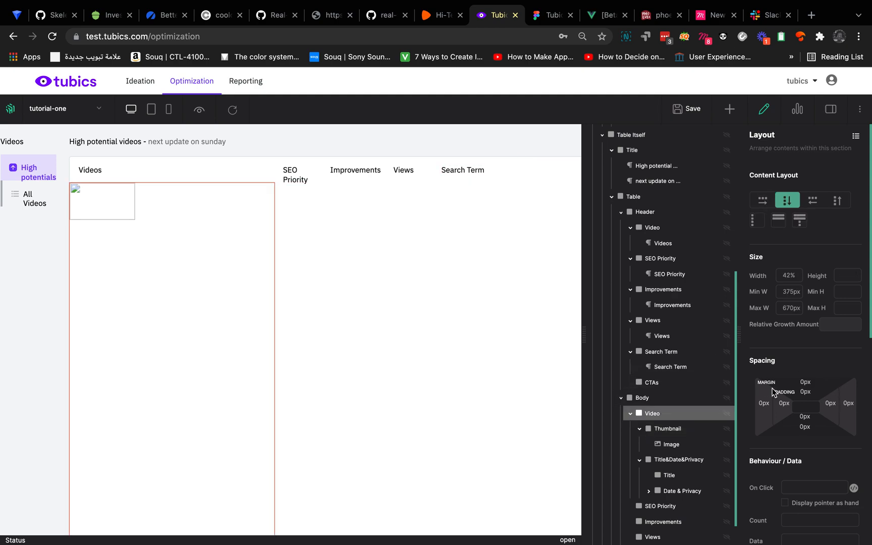
scroll(691, 442, "down", 1)
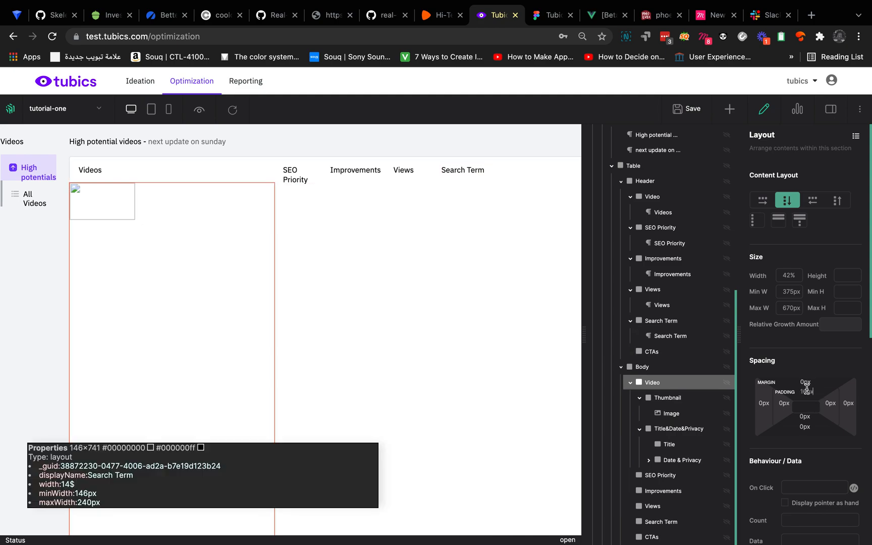
left_click(789, 405)
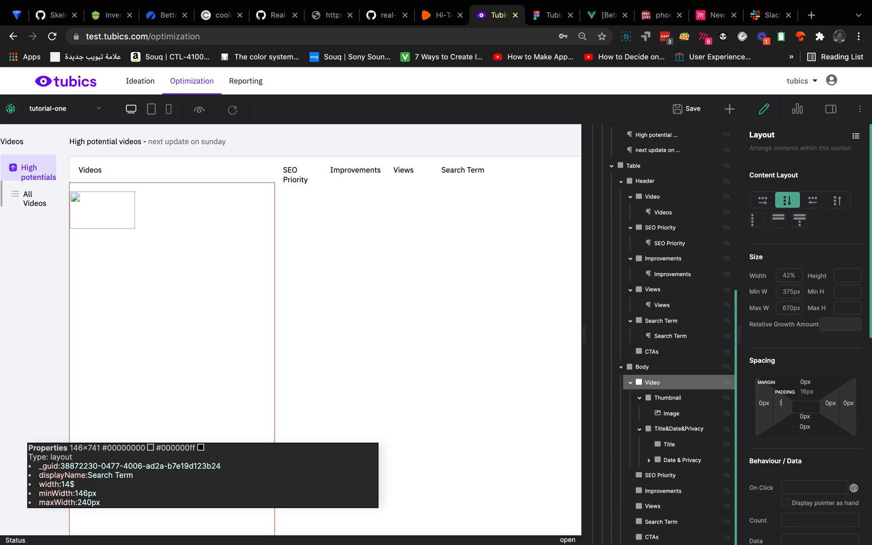
left_click_drag(780, 403, 787, 404)
key("super+c")
left_click(805, 416)
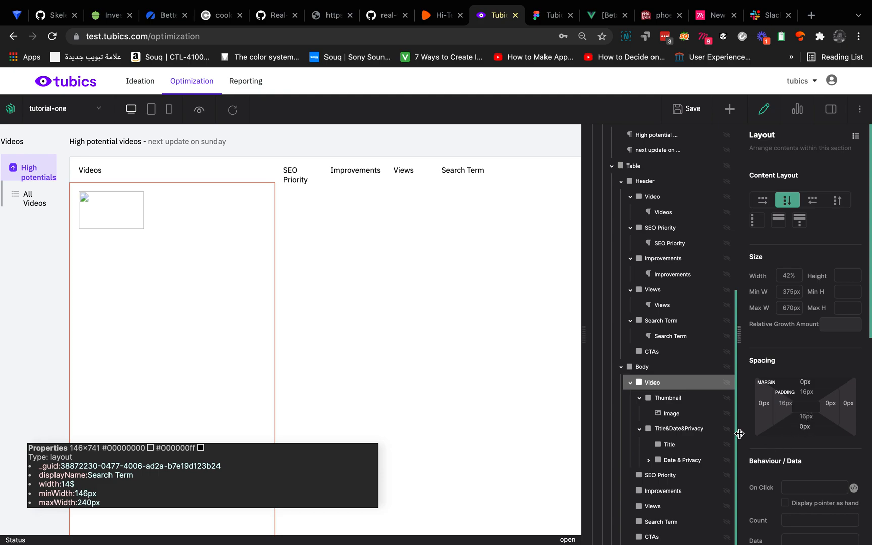
- Give the Body's SEO Priority and Improvements columns 16px of top, left and bottom padding
left_click(660, 479)
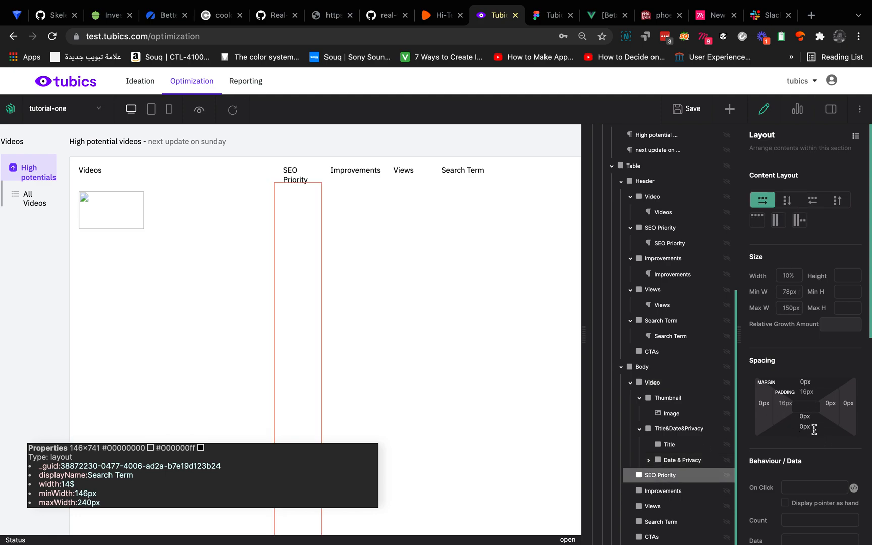
left_click(662, 491)
left_click(804, 391)
key("super+v")
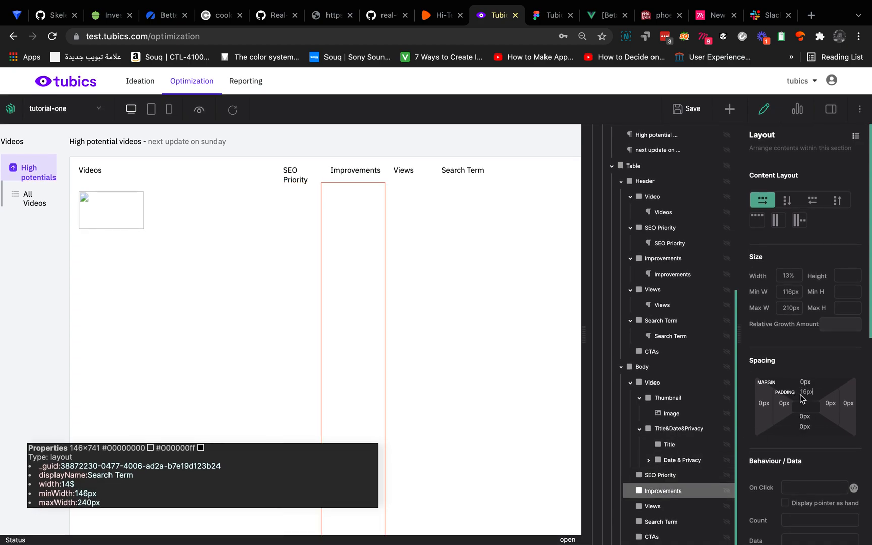
left_click(792, 400)
key("super+v")
left_click(805, 416)
key("super+v")
- Apply the same 16px top, left and bottom padding to the Body's Views, Search Term and CTAs columns
left_click(683, 494)
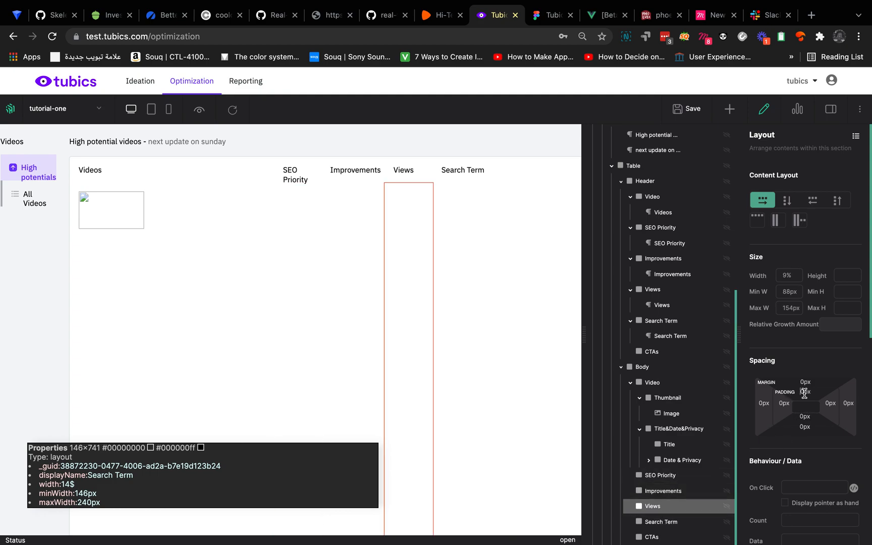
key("super+v")
key("super+v")
left_click(658, 527)
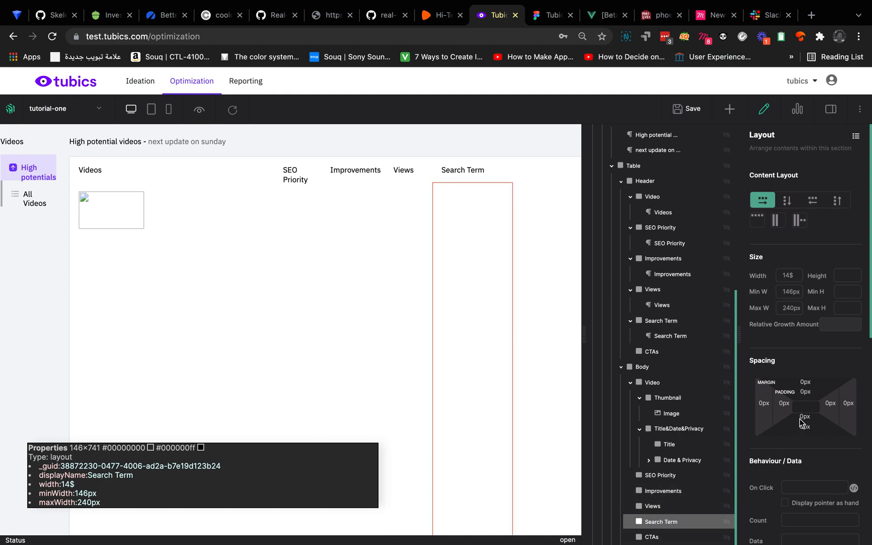
key("Tab")
key("super+v")
key("super+v")
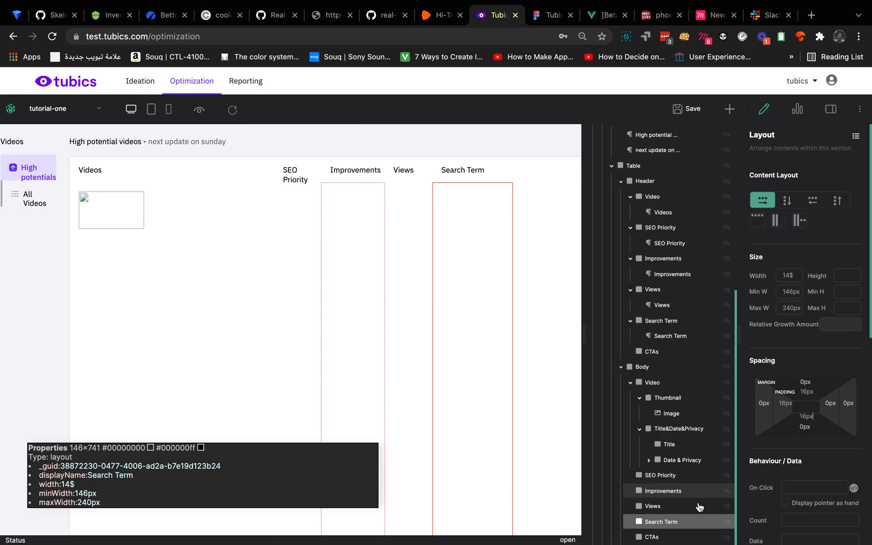
left_click(665, 538)
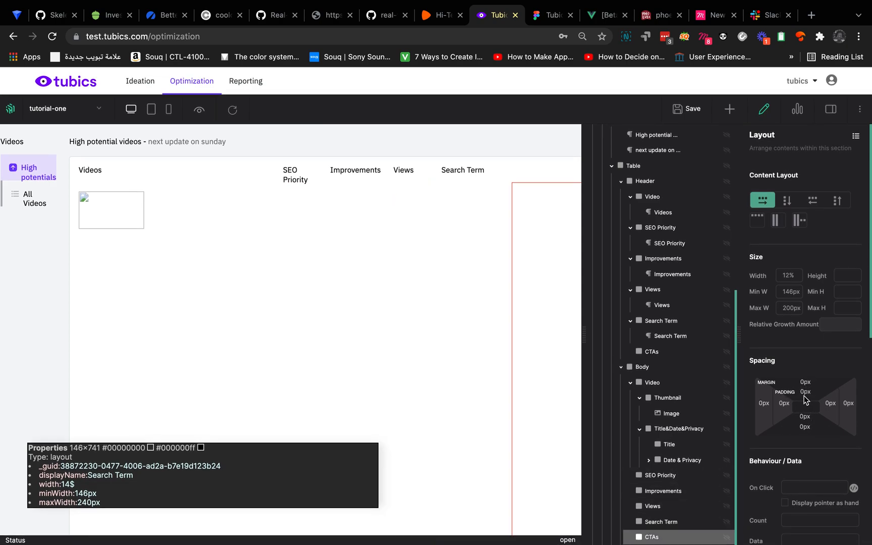
key("super+v")
- Switch to the notes and review the thumbnail, title and date entries planned for the Table Body's Video column
left_click(674, 403)
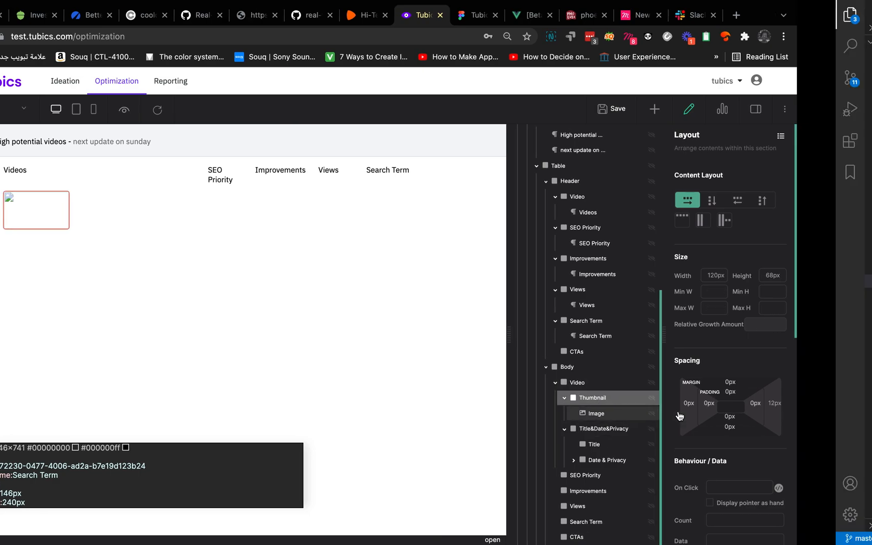
key("ctrl+Left")
key("ctrl+Left")
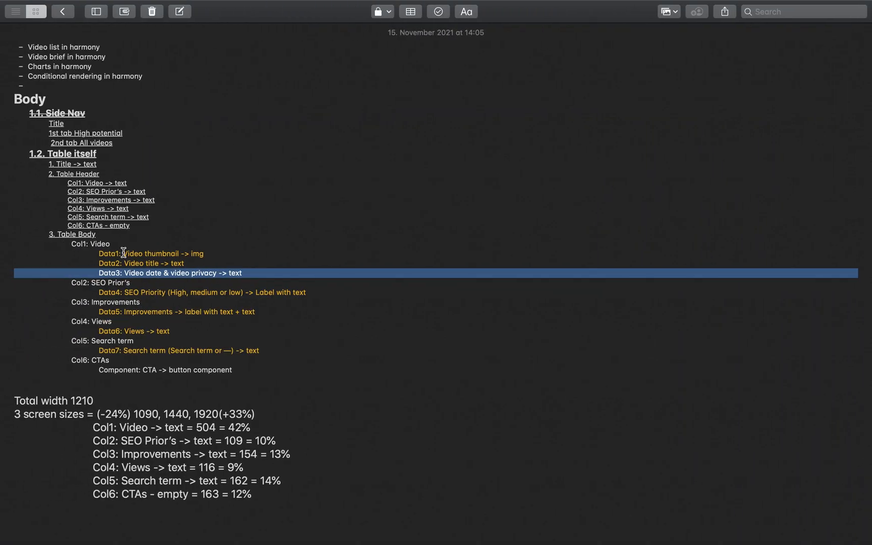
triple_click(162, 253)
left_click(212, 248)
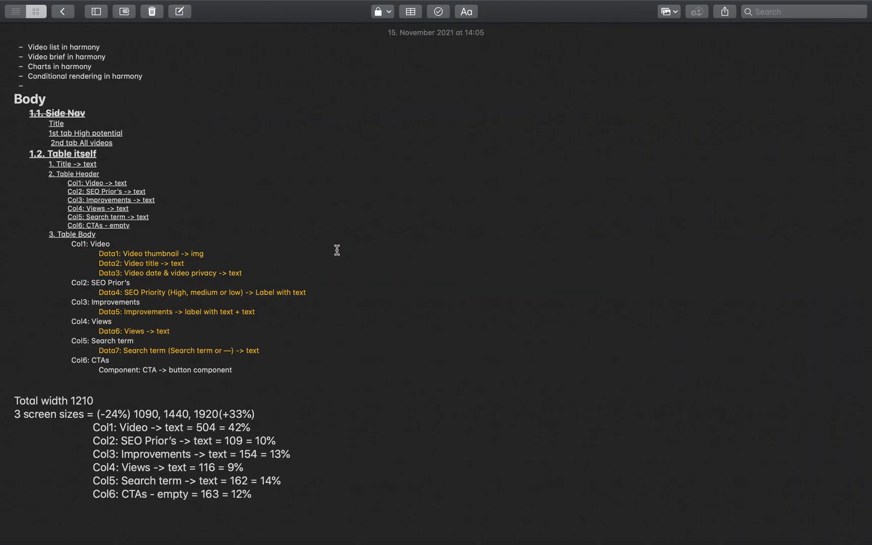
triple_click(156, 252)
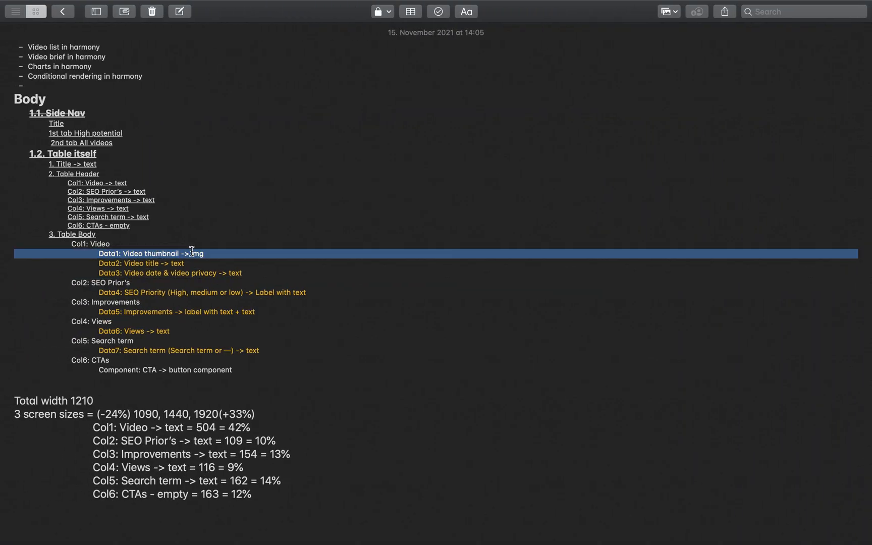
double_click(162, 263)
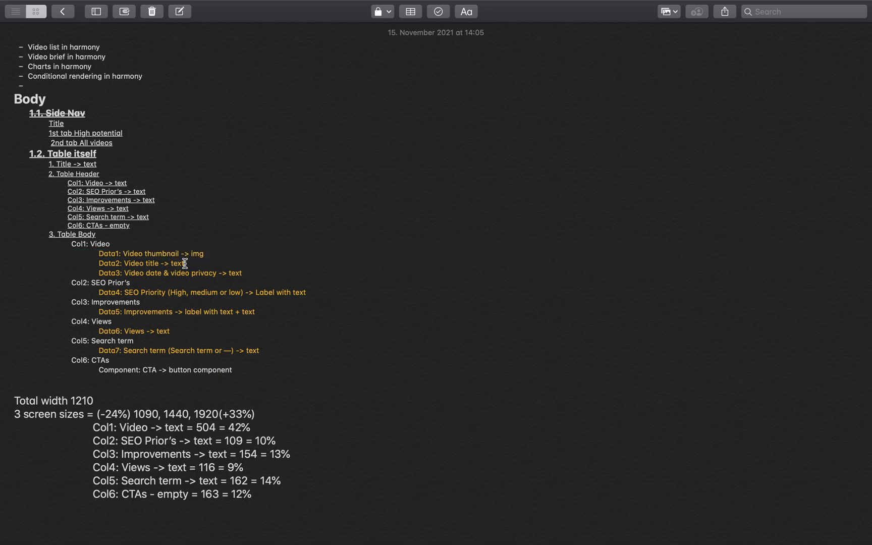
left_click_drag(185, 263, 101, 261)
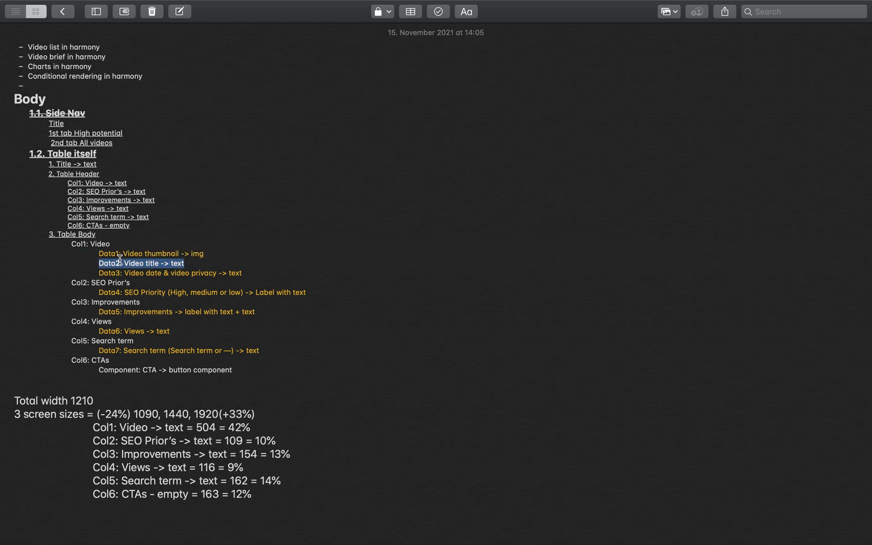
left_click(252, 269)
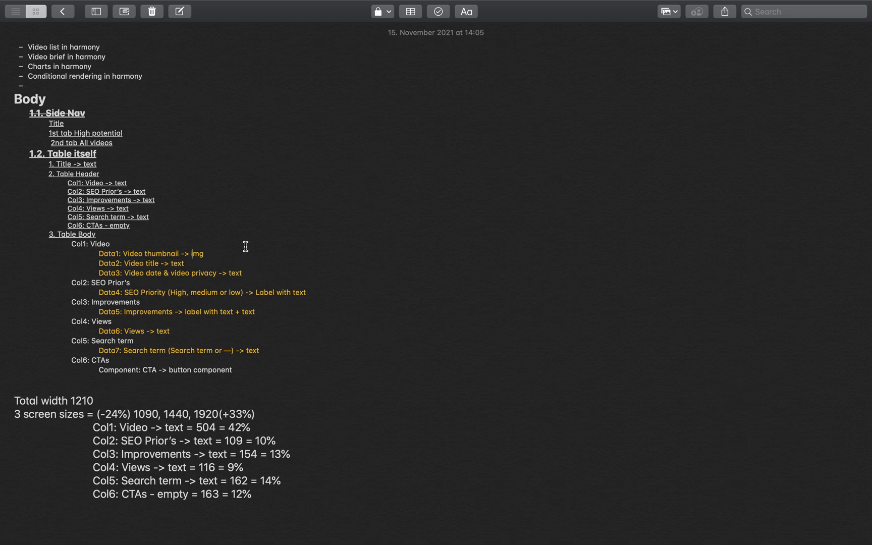
key("super+Tab")
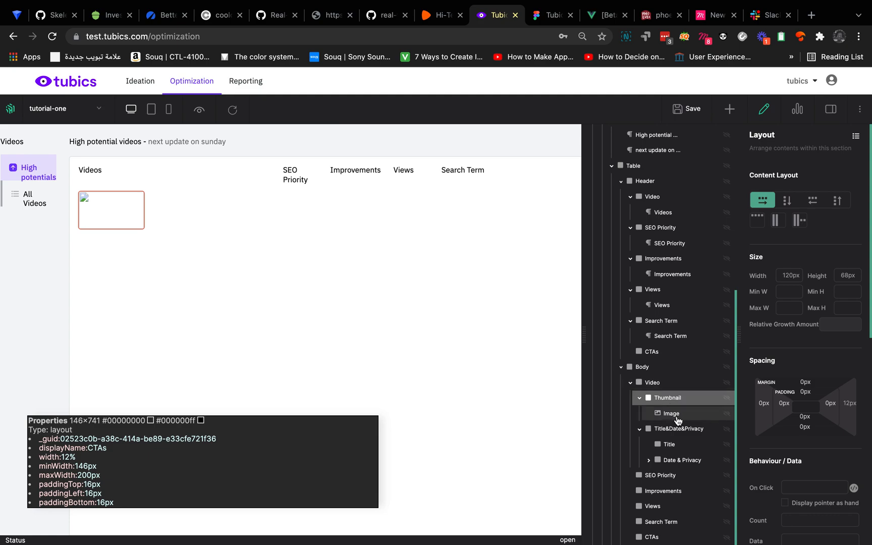
- Copy the header's Videos text and paste it inside the Title layout of the Body's Video column
left_click(680, 446)
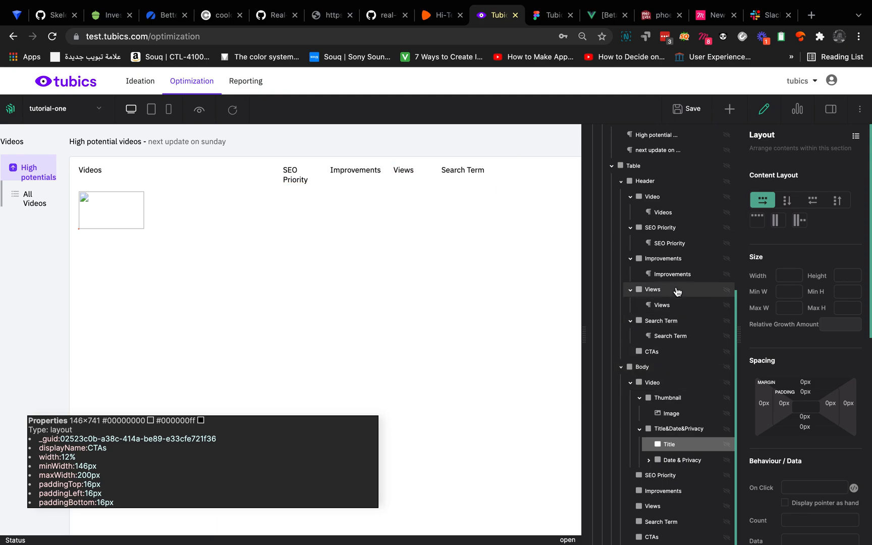
left_click(730, 109)
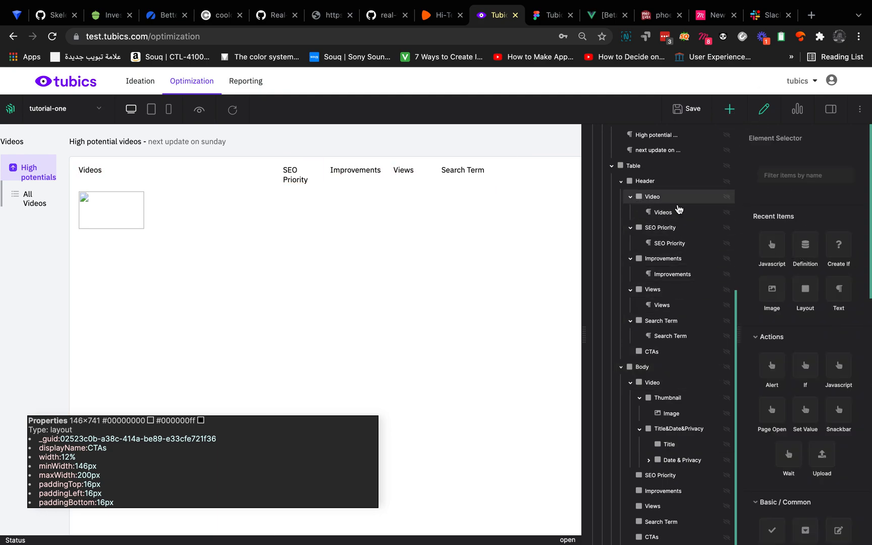
left_click(696, 211)
right_click(675, 212)
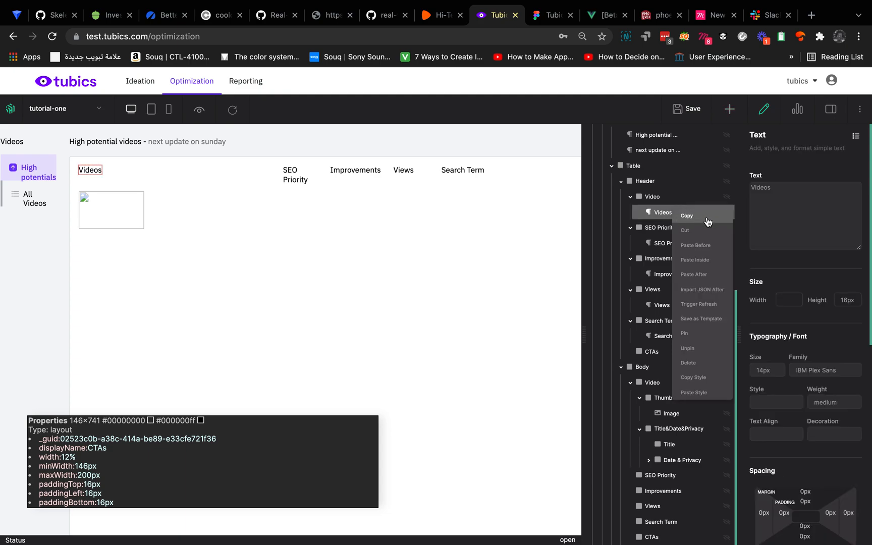
left_click(691, 217)
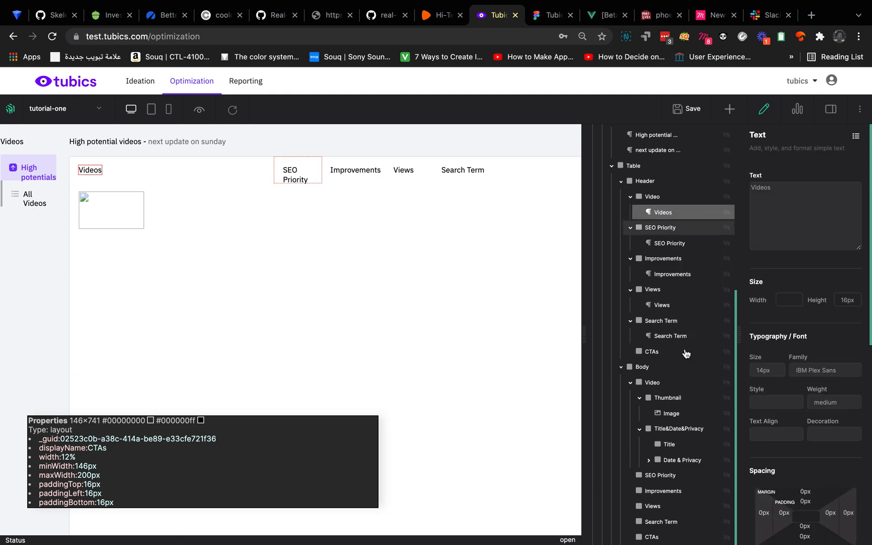
right_click(678, 444)
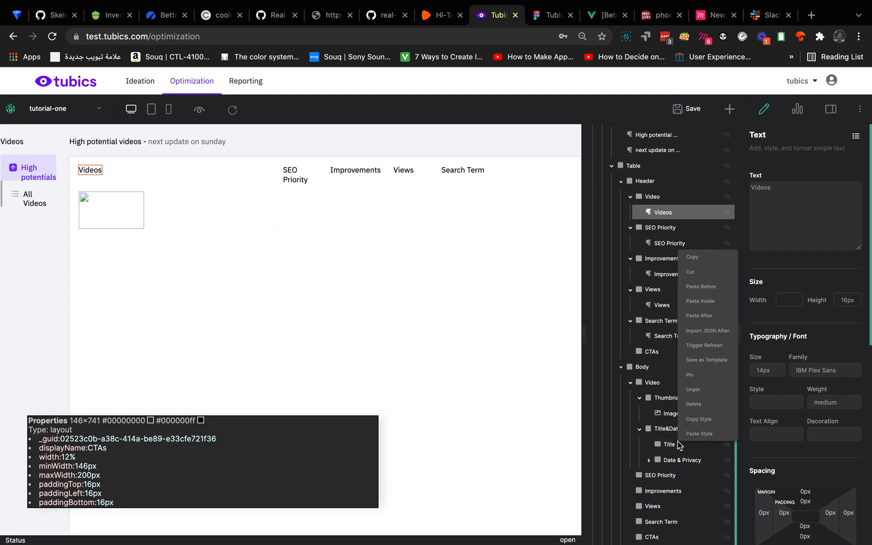
left_click(707, 302)
left_click(682, 447)
left_click(682, 461)
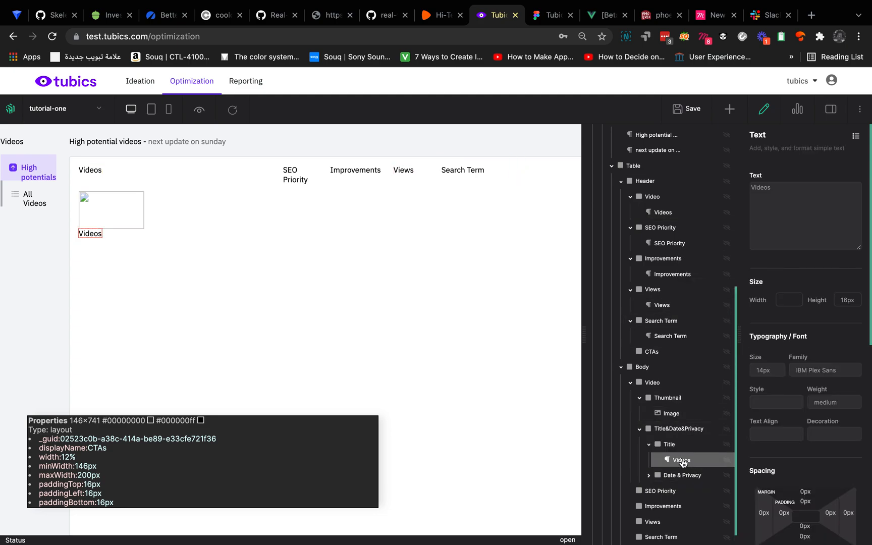
- Arrange the Title&Date&Privacy layout's contents vertically and the Body's Video column contents horizontally
left_click(677, 430)
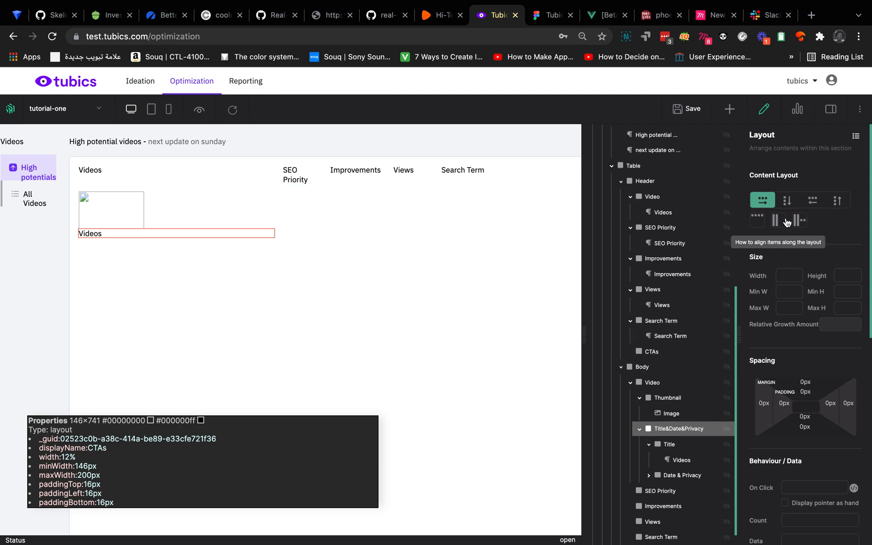
left_click(785, 201)
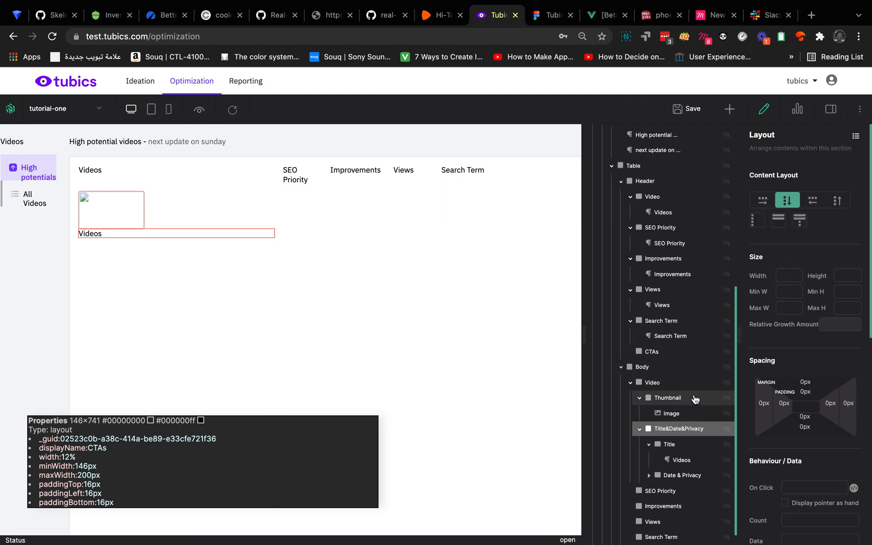
left_click(652, 383)
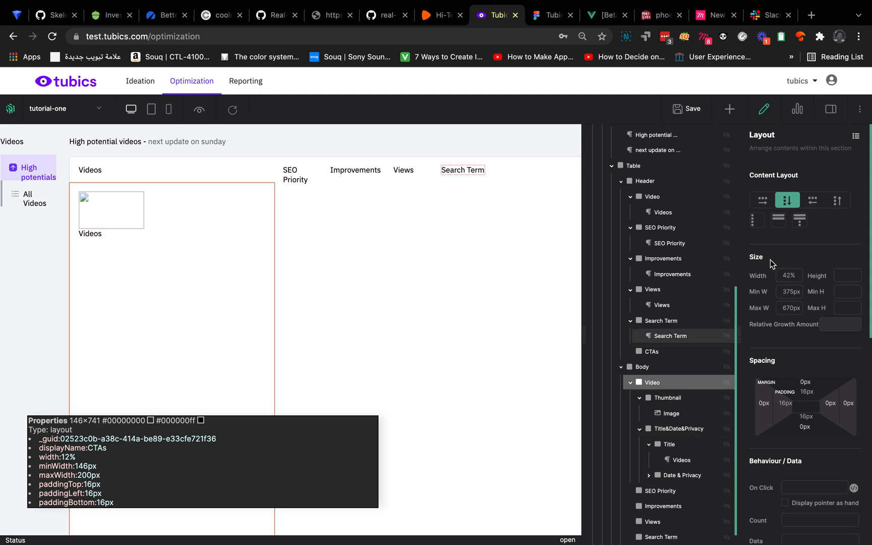
left_click(763, 202)
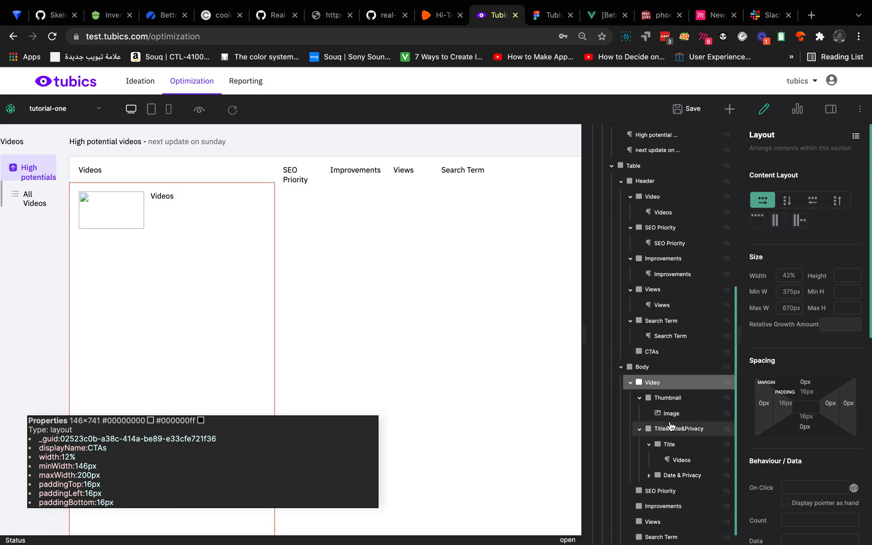
- Change the copied text in the Title layout to "Video Title goes here"
left_click(679, 460)
double_click(782, 186)
key("Right")
key("BackSpace")
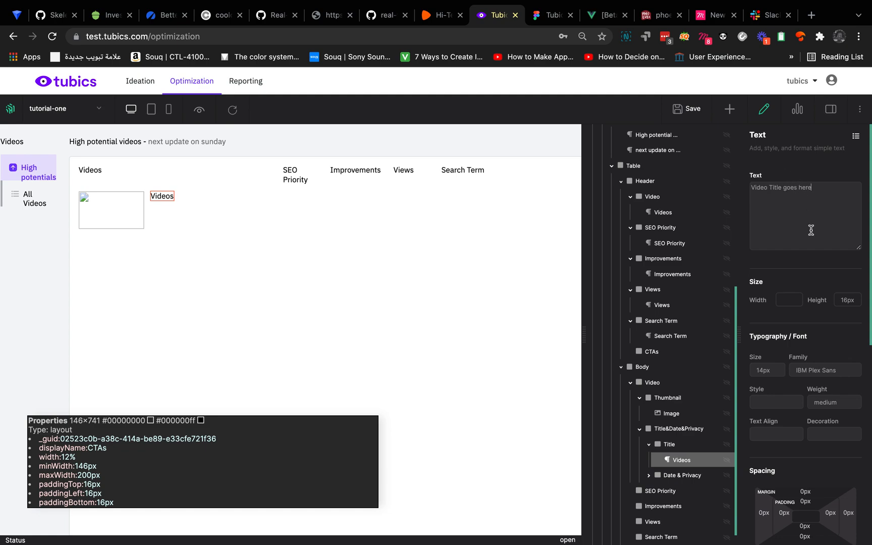
left_click(821, 272)
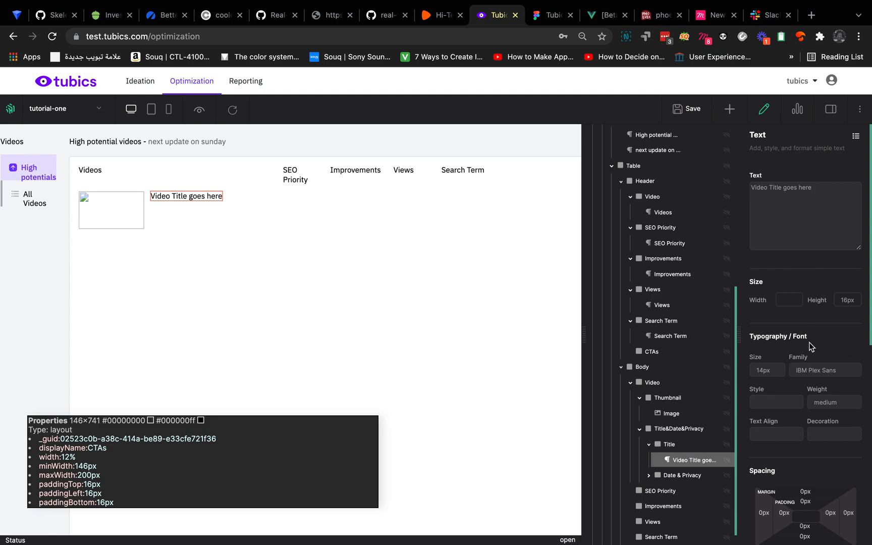
- Try to clear the font weight of the video title text
double_click(823, 401)
key("BackSpace")
left_click(870, 386)
scroll(850, 370, "up", 5)
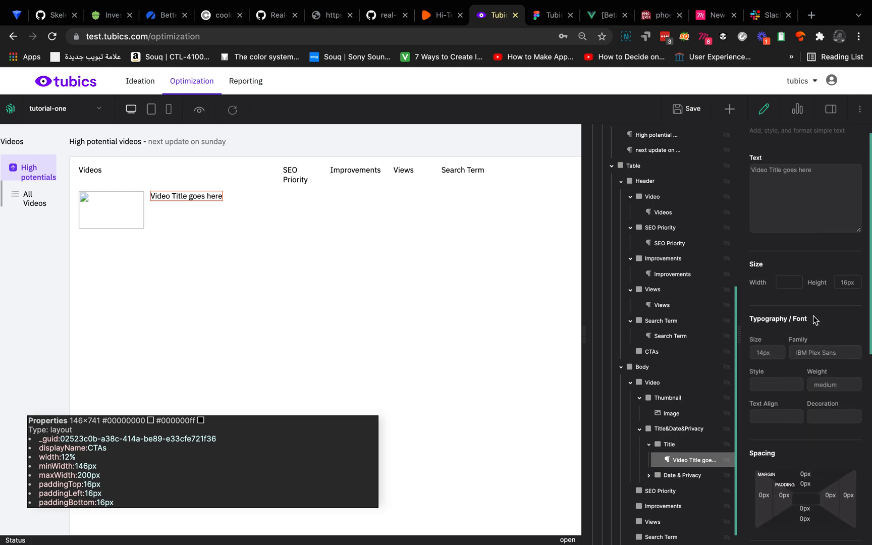
- Set the font weight to 500 for the video title text, the "High potential videos -" heading and the sidebar's Videos heading
double_click(824, 383)
type("500")
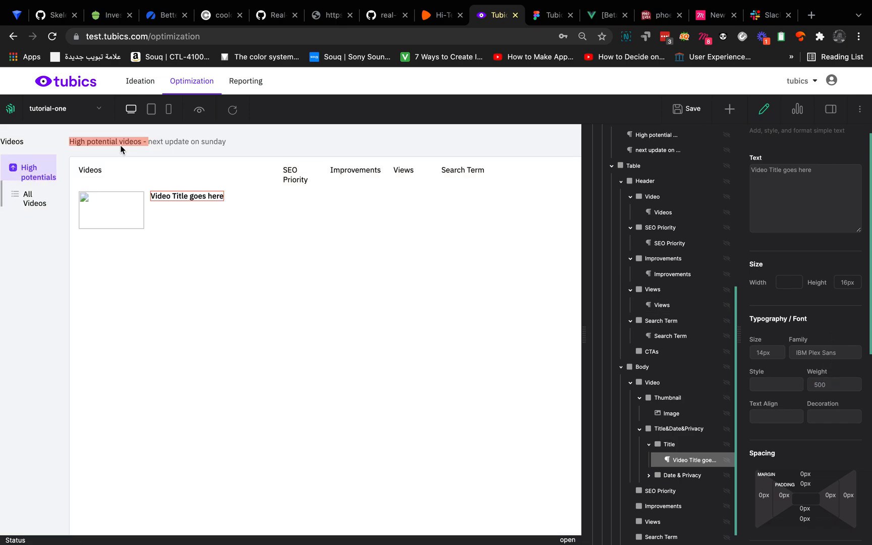
left_click(122, 146)
double_click(825, 402)
type("500")
left_click(10, 142)
double_click(831, 402)
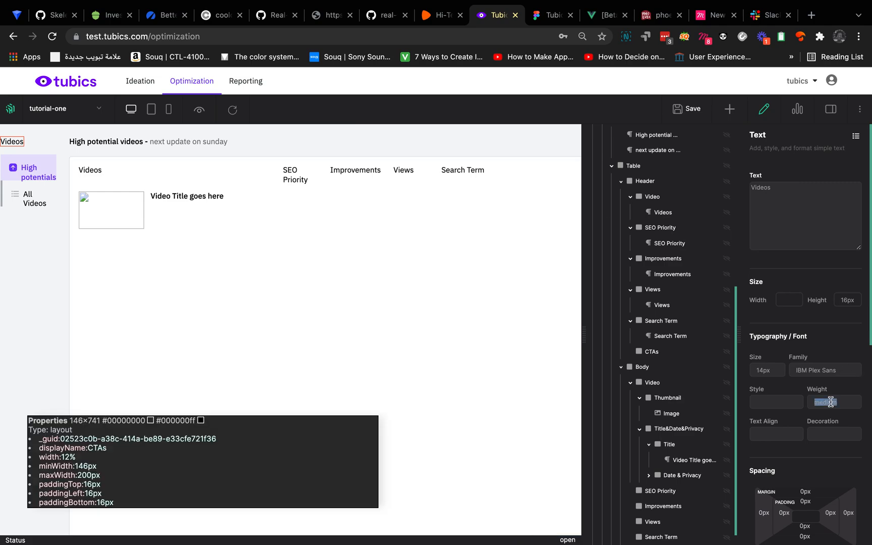
type("500")
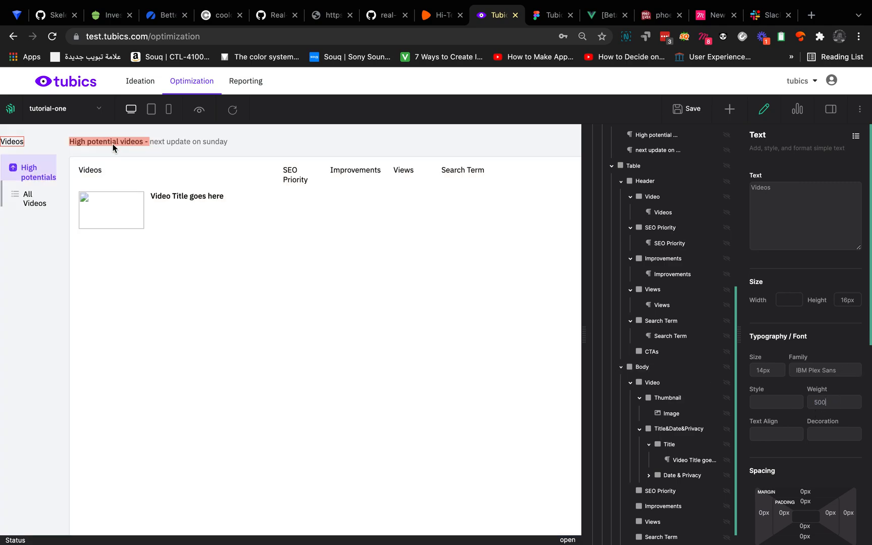
- Set the font weight of the table header's Videos and SEO Priority texts to 500
left_click(88, 173)
double_click(832, 402)
type("500")
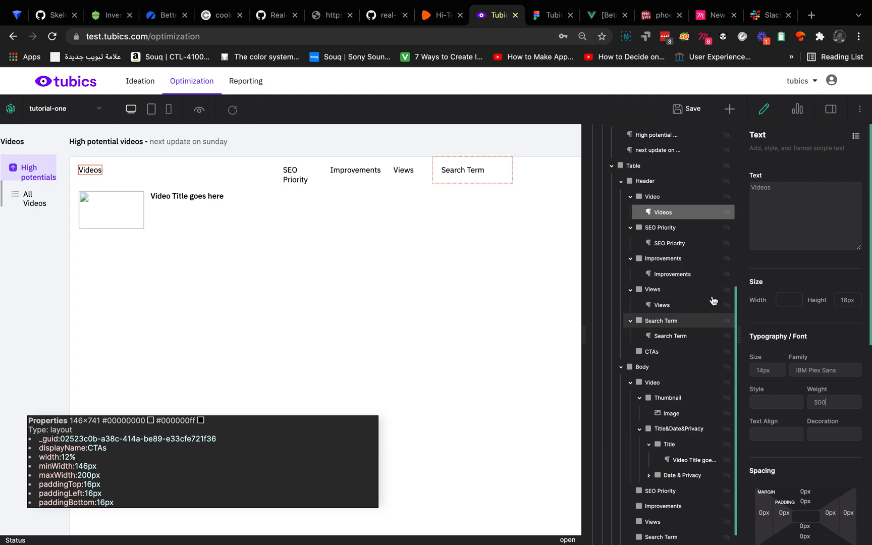
double_click(825, 402)
type("5")
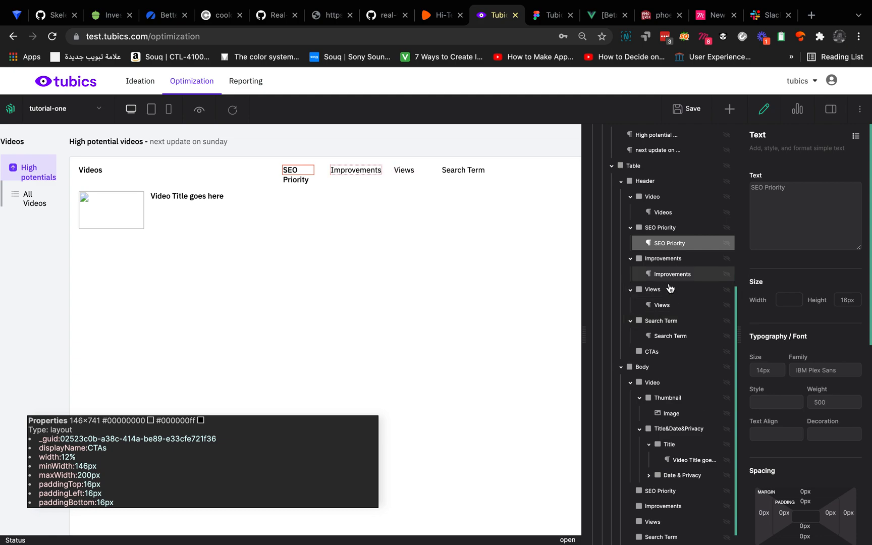
- Set the font weight of the table header's Improvements, Views and Search Term texts to 500
left_click(670, 274)
double_click(836, 402)
type("500")
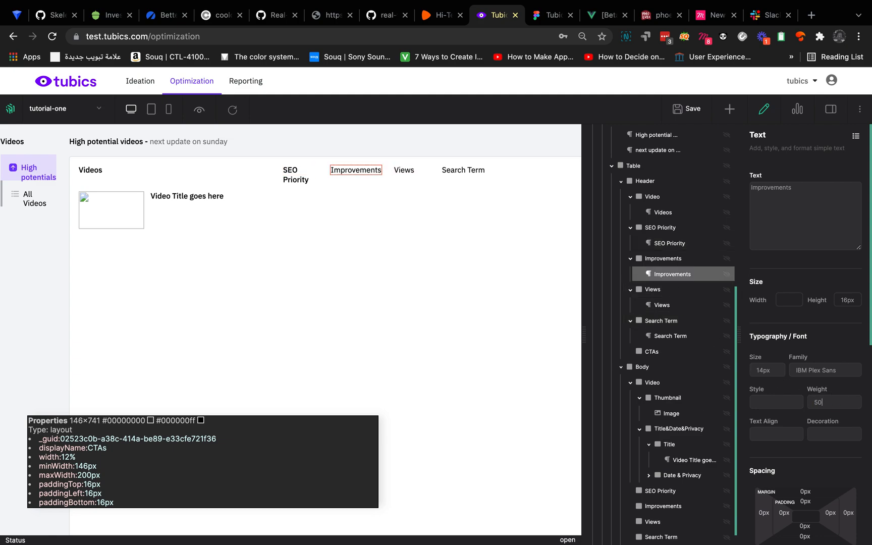
left_click(669, 309)
double_click(822, 403)
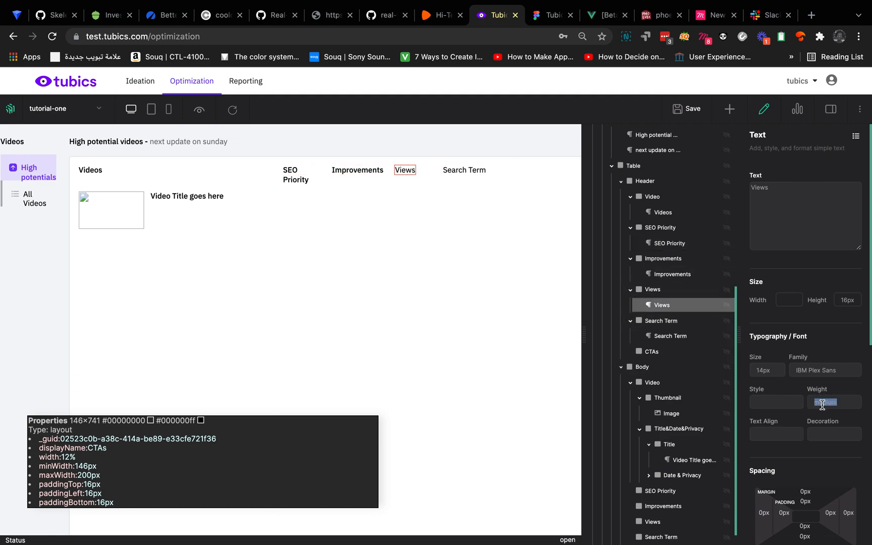
left_click(671, 335)
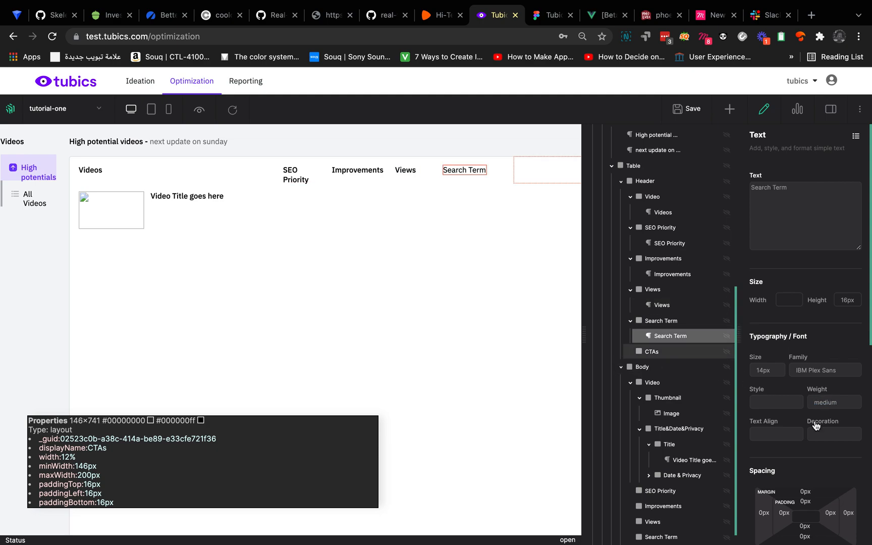
double_click(836, 402)
type("500")
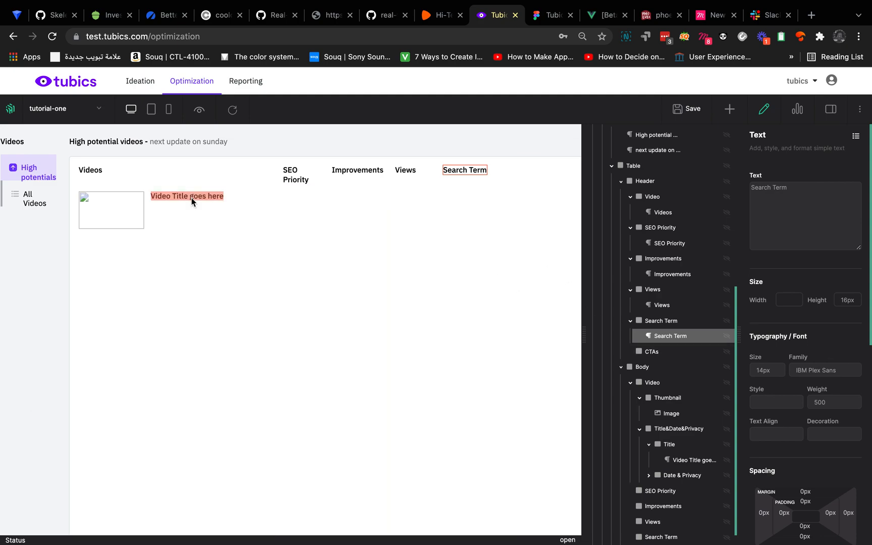
- Set the video title text's font weight to 400 and its text color to #283238
left_click(191, 198)
left_click(826, 398)
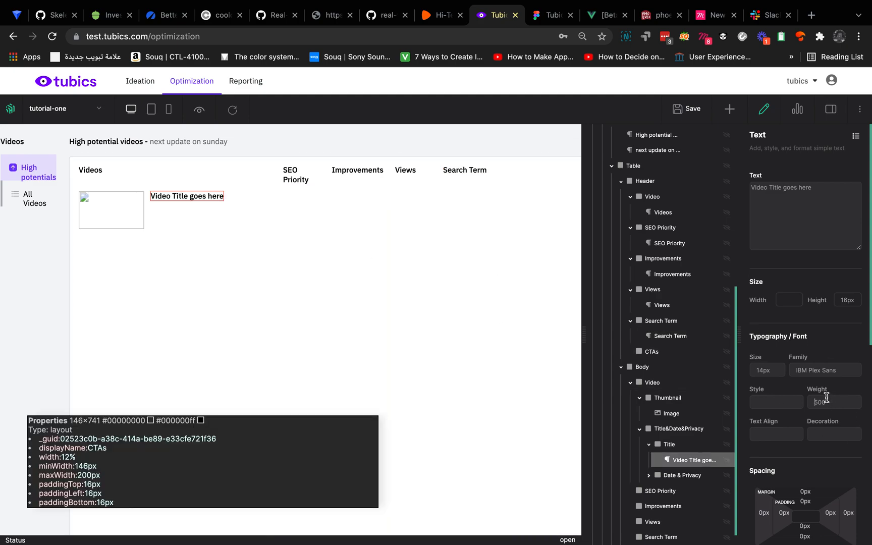
type("400")
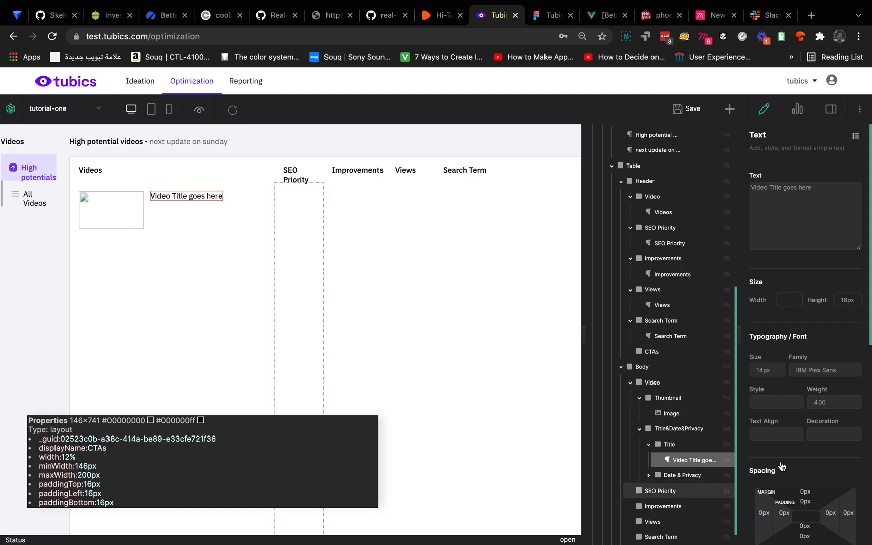
scroll(782, 465, "down", 5)
scroll(781, 464, "down", 1)
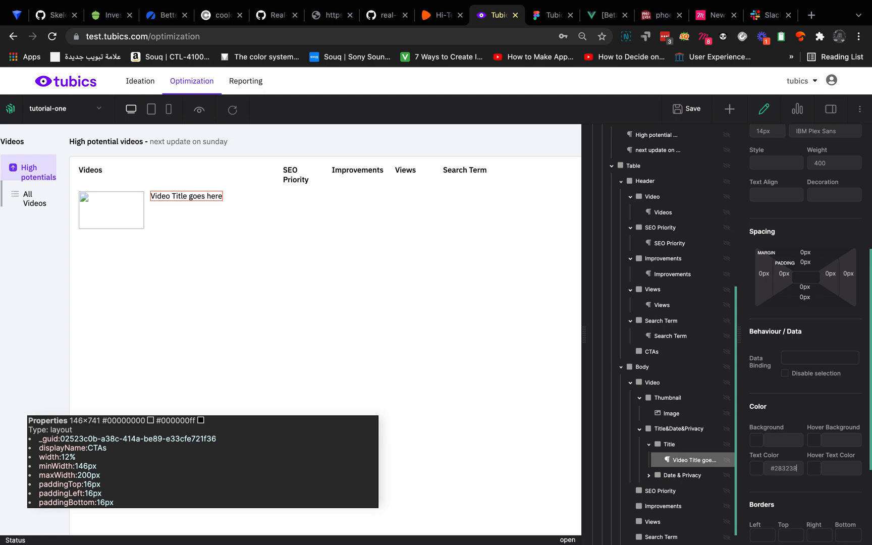
- Cut the video title text, paste it back inside the Title layout and paste a copy inside the Date layout
left_click(683, 475)
scroll(677, 479, "down", 1)
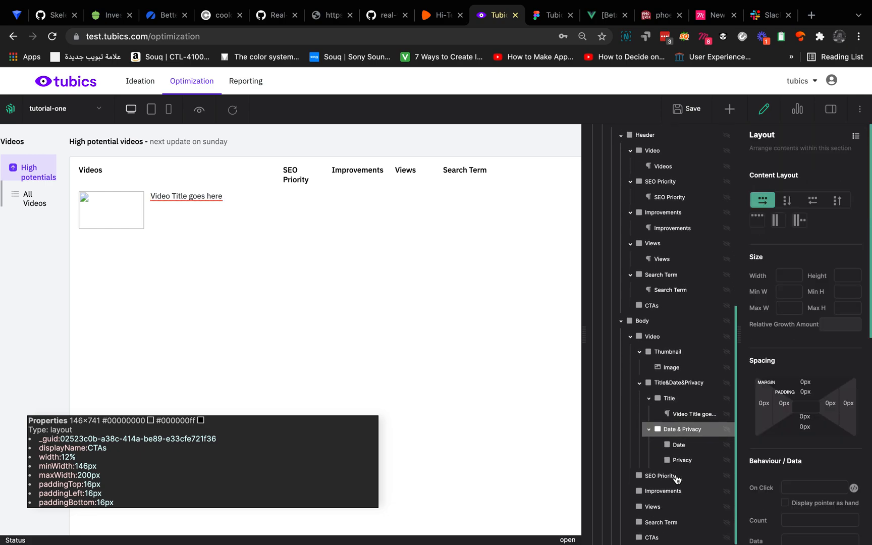
left_click(678, 444)
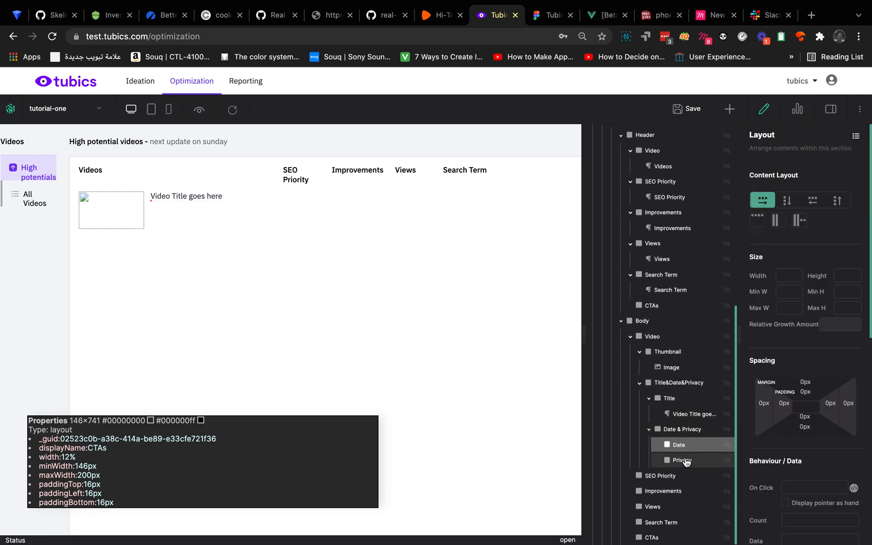
right_click(687, 414)
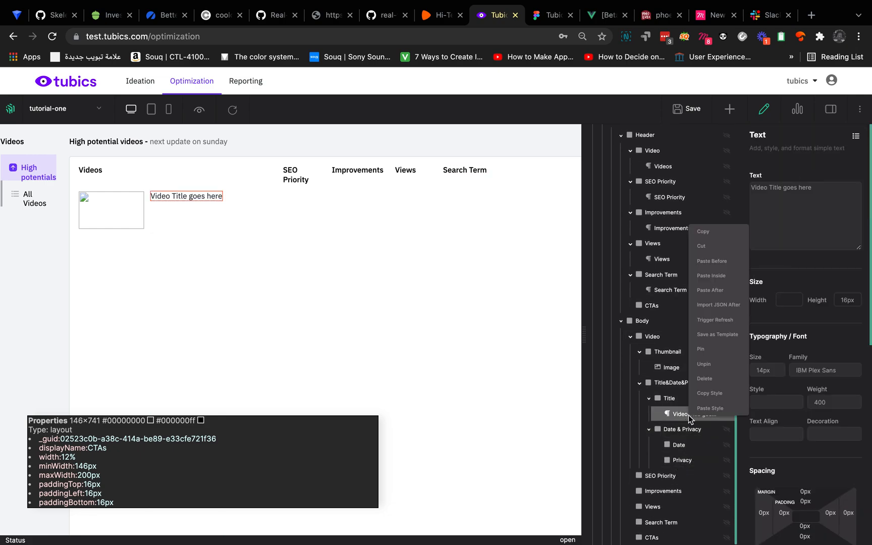
left_click(720, 247)
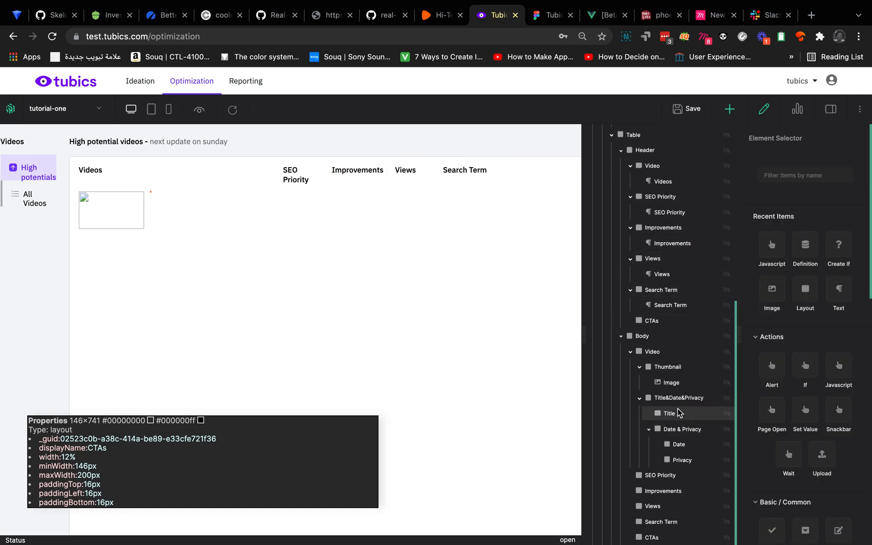
right_click(678, 412)
left_click(707, 266)
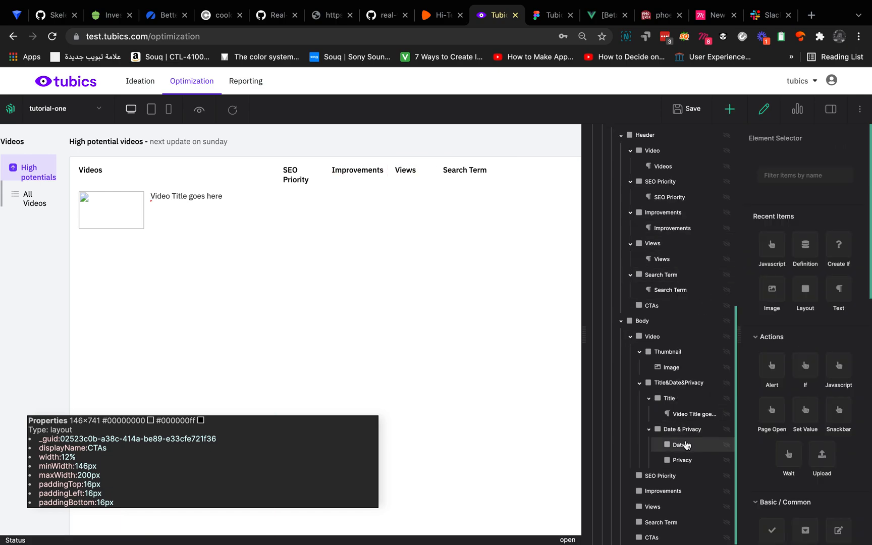
right_click(681, 446)
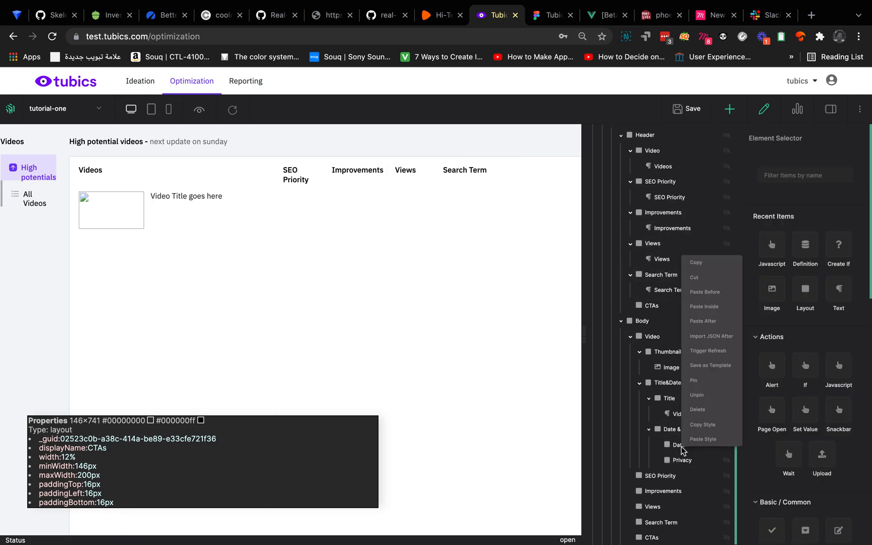
left_click(714, 311)
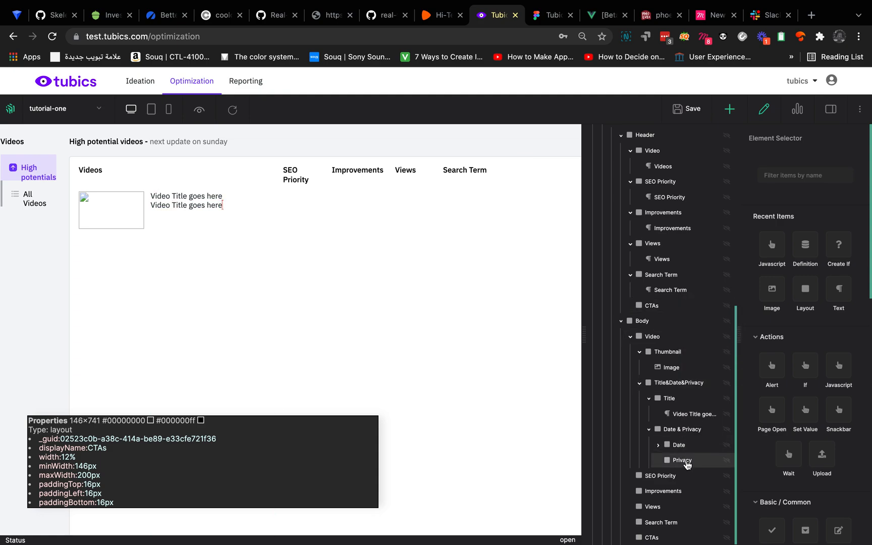
- Paste the copied title text element inside the Privacy layout of the Video column in the table body
right_click(686, 461)
left_click(708, 320)
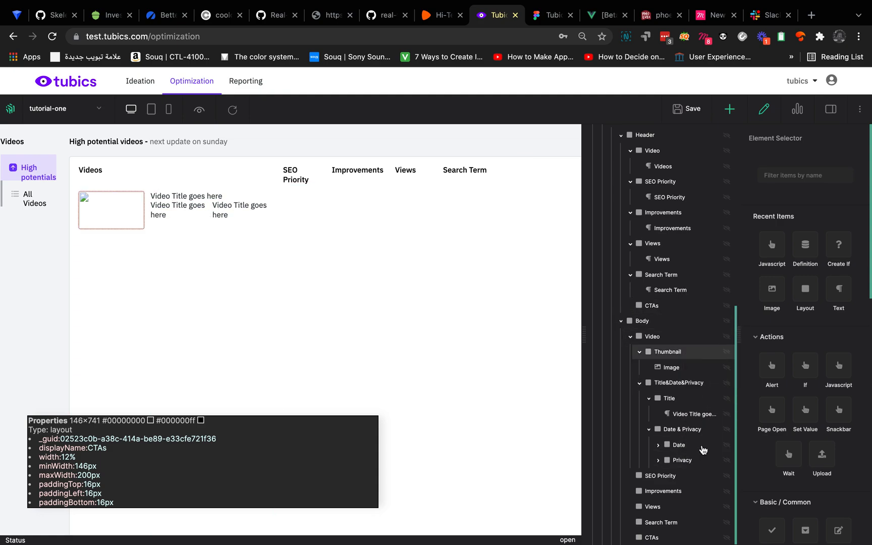
- Set the text element in the Date layout to colour #757575 and change its content to "Date"
left_click(678, 444)
left_click(686, 462)
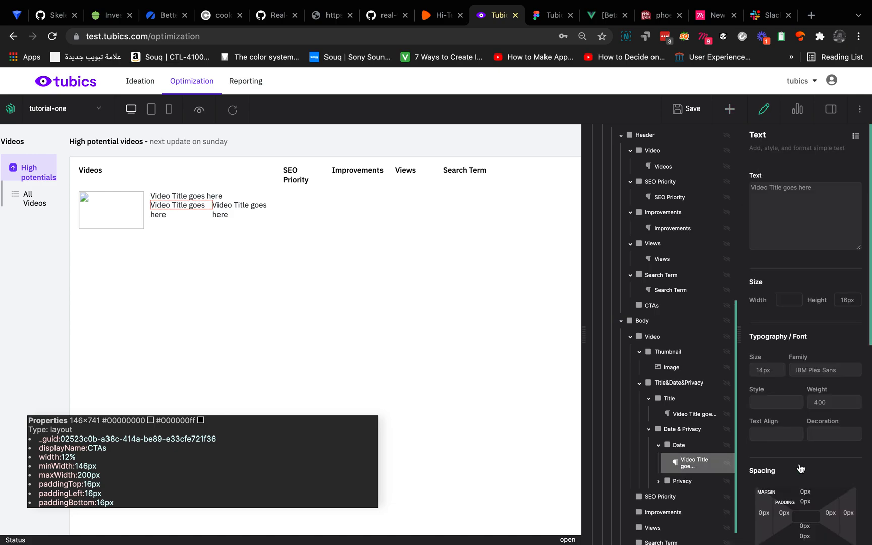
scroll(788, 474, "down", 5)
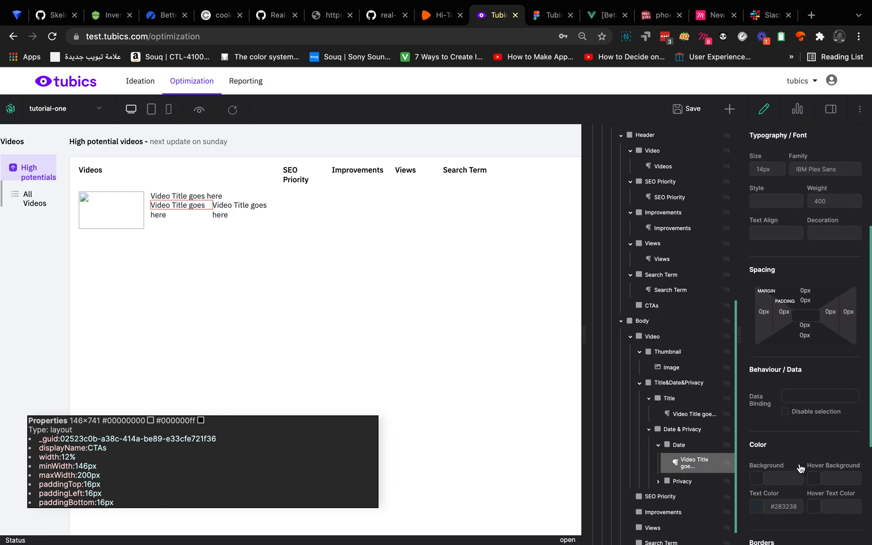
double_click(786, 505)
type("75")
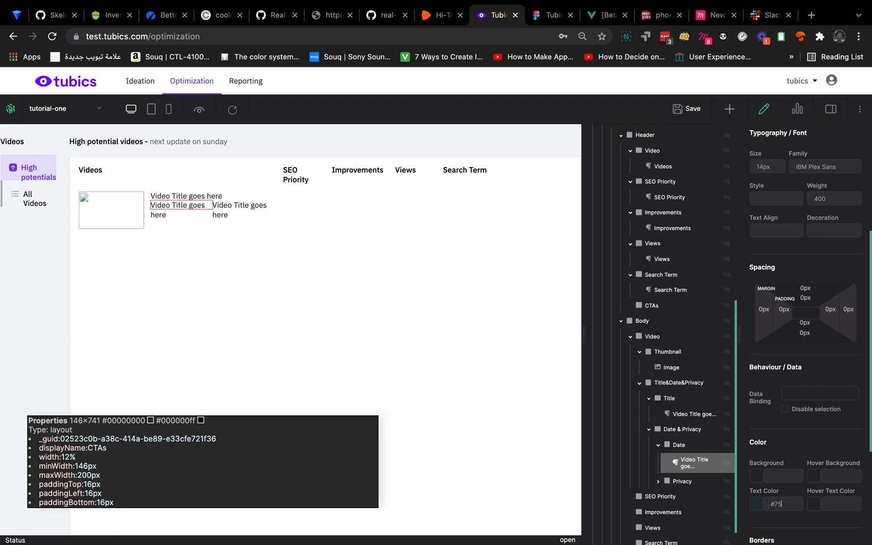
type("7575")
scroll(790, 465, "up", 5)
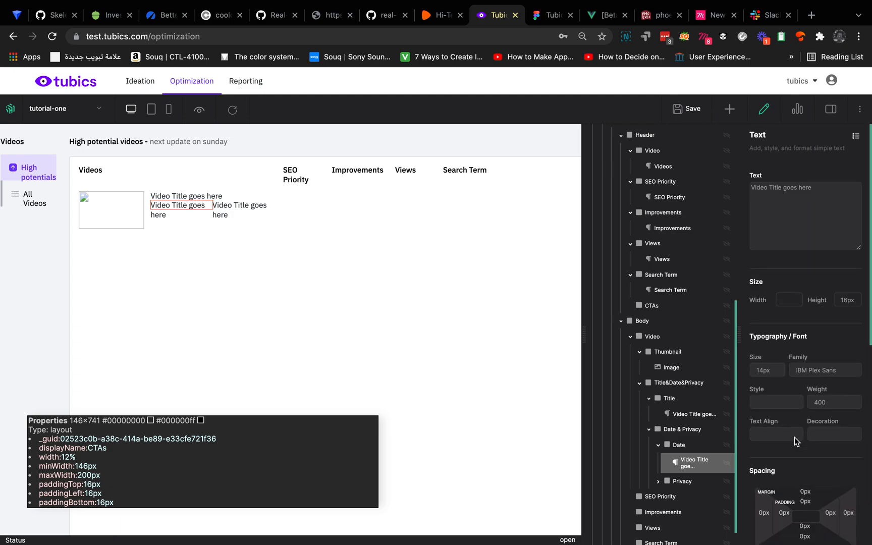
triple_click(793, 192)
type("Date")
- Change the text element in the Privacy layout to read "Privacy" and set its text colour to #757575
left_click(682, 479)
left_click(693, 498)
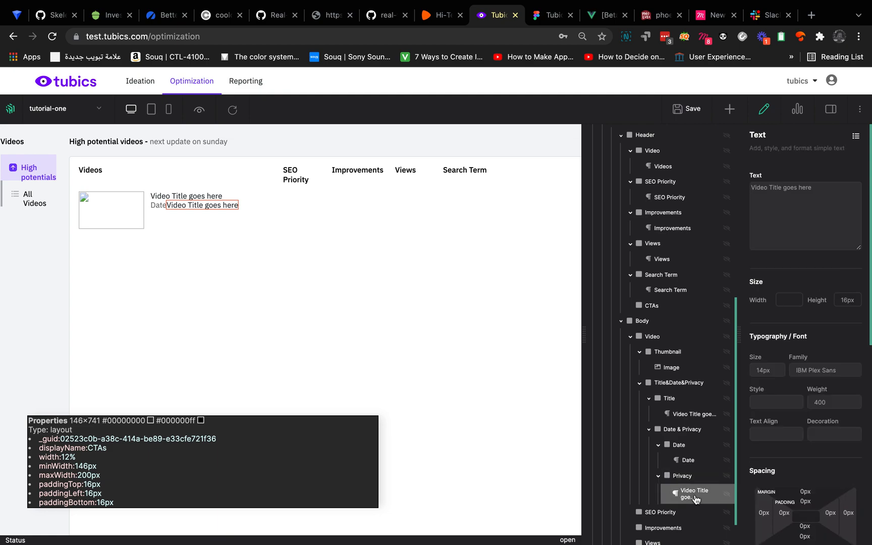
triple_click(790, 179)
triple_click(789, 189)
type("Privacy")
scroll(797, 449, "down", 5)
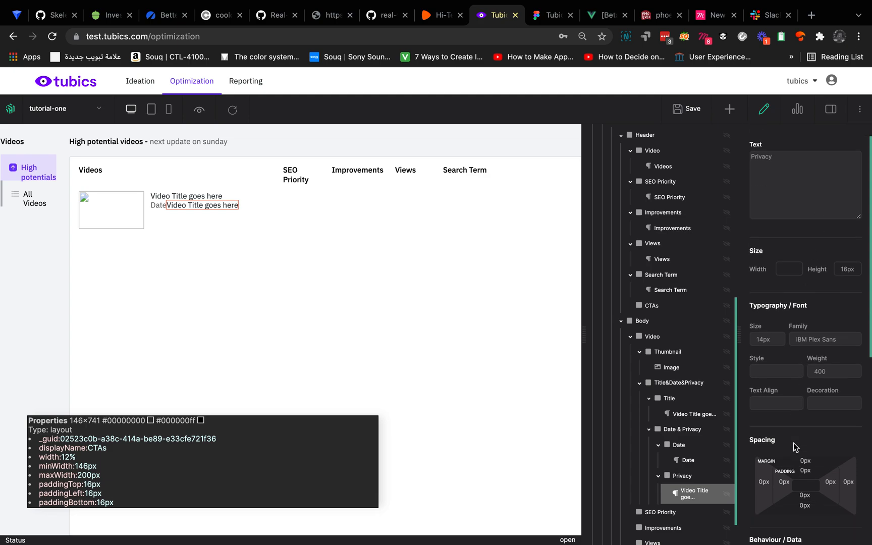
triple_click(789, 504)
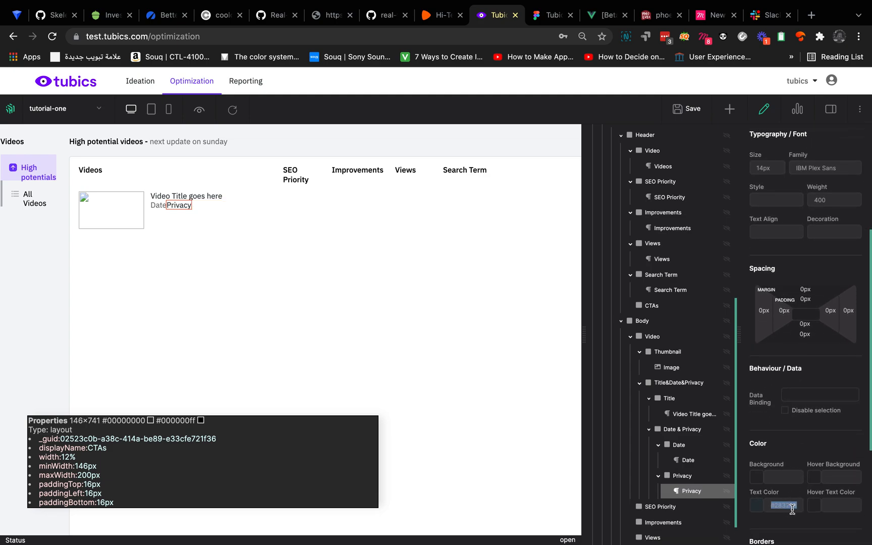
key("BackSpace")
left_click(825, 253)
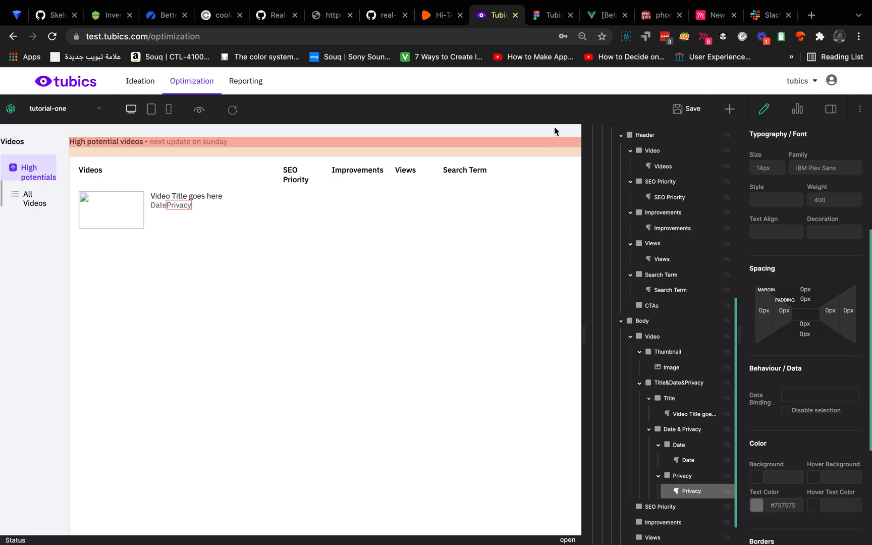
- Switch to the Figma design and select the " | " separator between the date and Private in the first video row
left_click(540, 20)
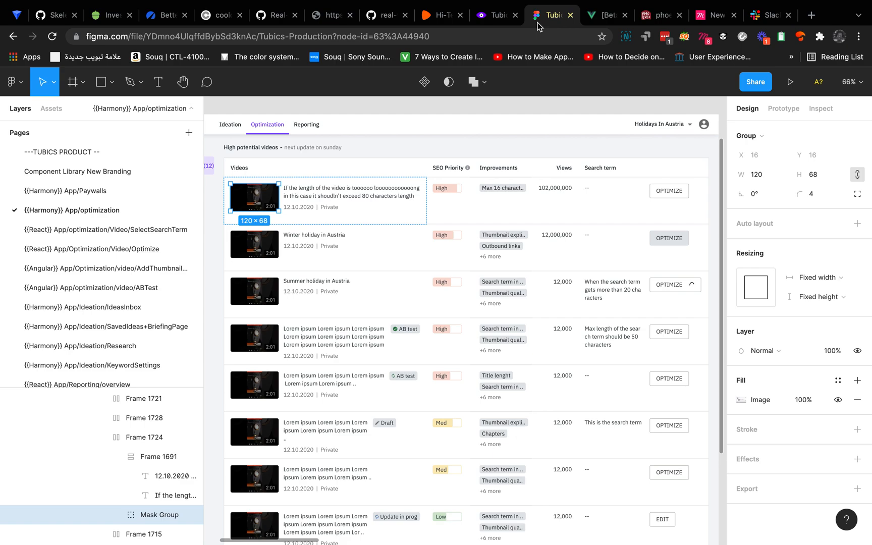
left_click(329, 211)
scroll(328, 211, "up", 5)
double_click(310, 208)
left_click(311, 208)
left_click_drag(314, 207, 296, 208)
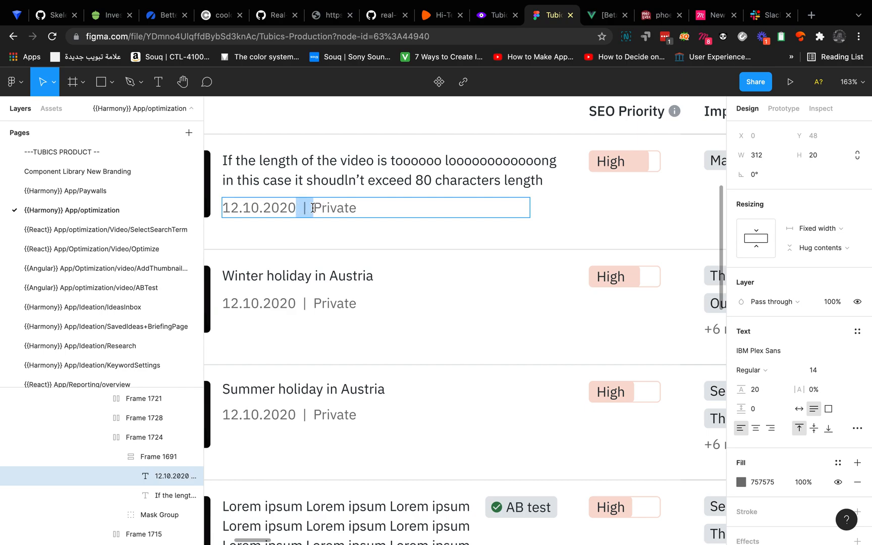
- Switch back to the Tubics page editor and duplicate the Date layout directly after itself inside Date & Privacy
left_click(495, 15)
scroll(669, 485, "down", 1)
right_click(679, 421)
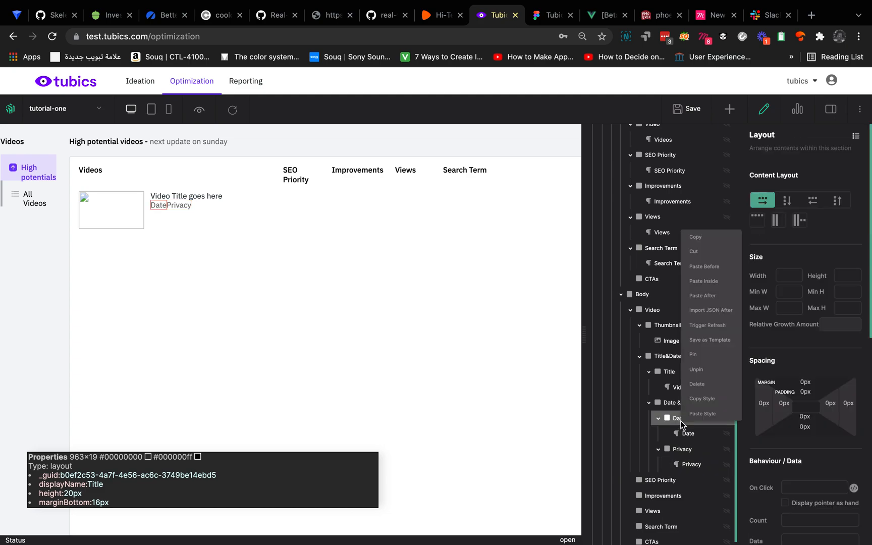
left_click(706, 237)
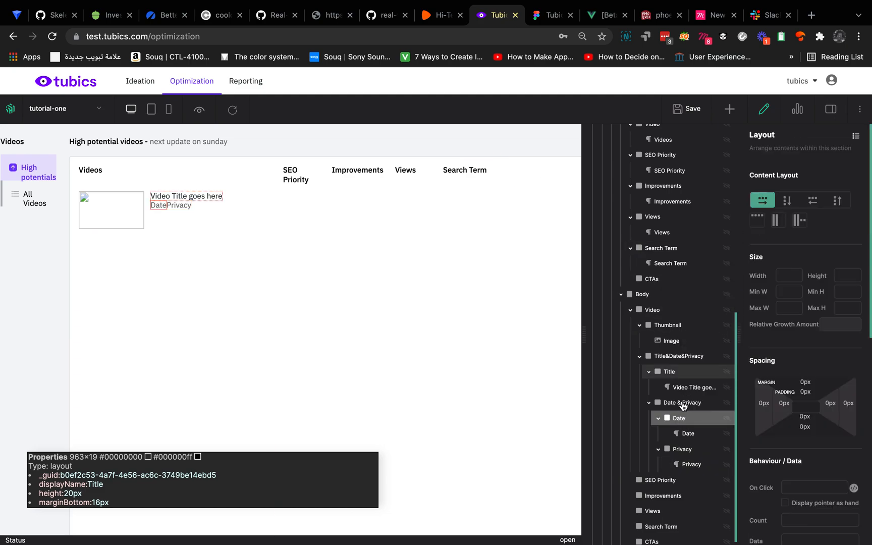
right_click(684, 419)
left_click(706, 292)
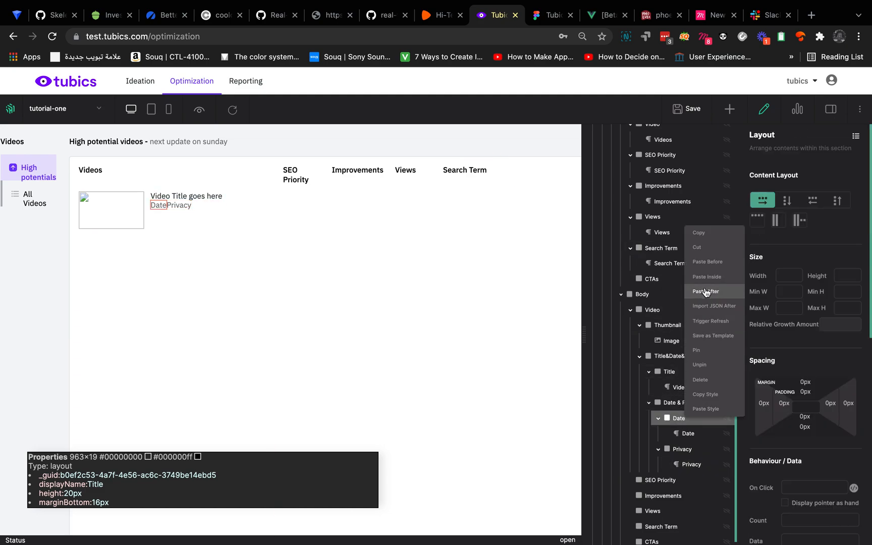
- Rename the duplicated Date layout as "Seperator" and replace its text content with " | "
left_click(680, 449)
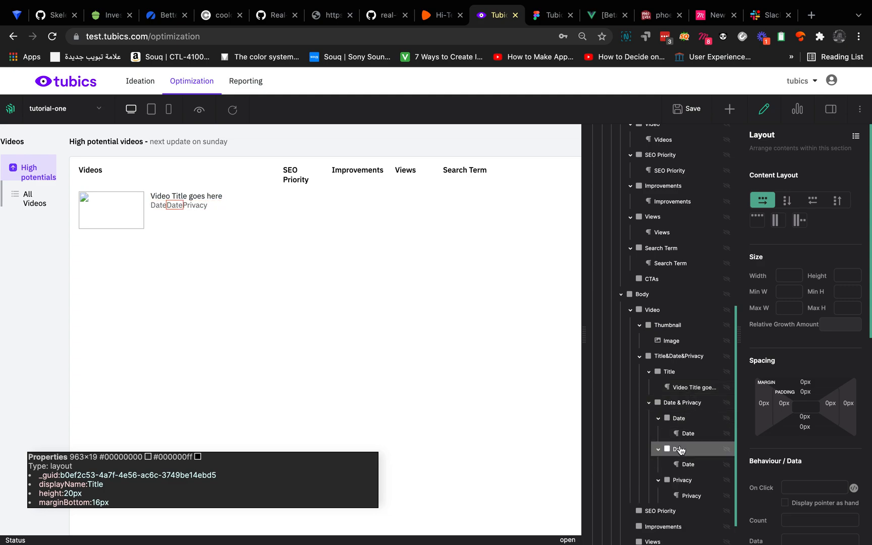
double_click(679, 450)
key("BackSpace")
type("Seperator")
left_click(688, 464)
double_click(790, 197)
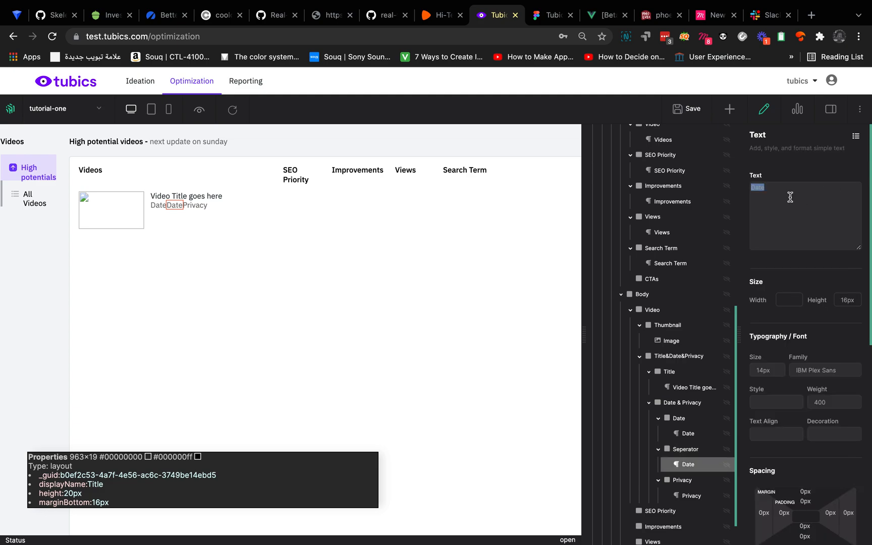
key("BackSpace")
key("BackSpace")
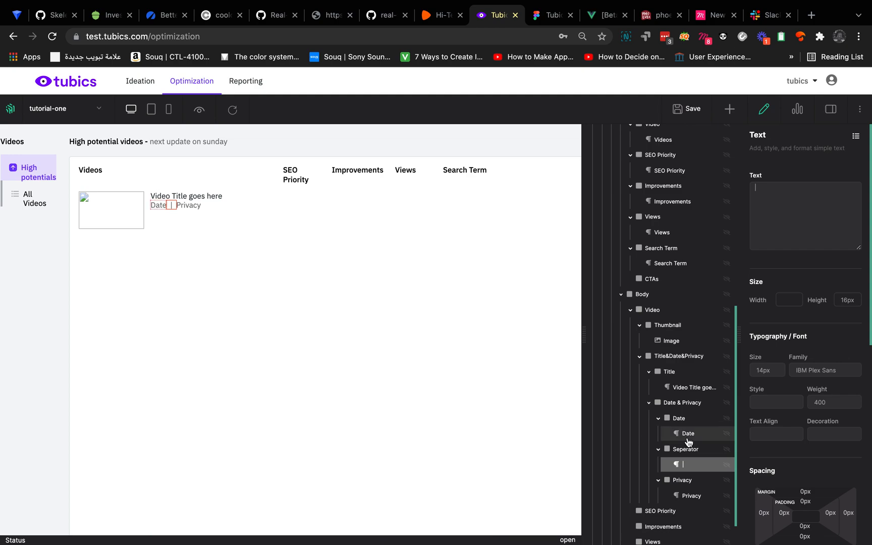
- Check the gap between video title and date line in the Figma design, and give the Title layout an 8px bottom margin
left_click(679, 403)
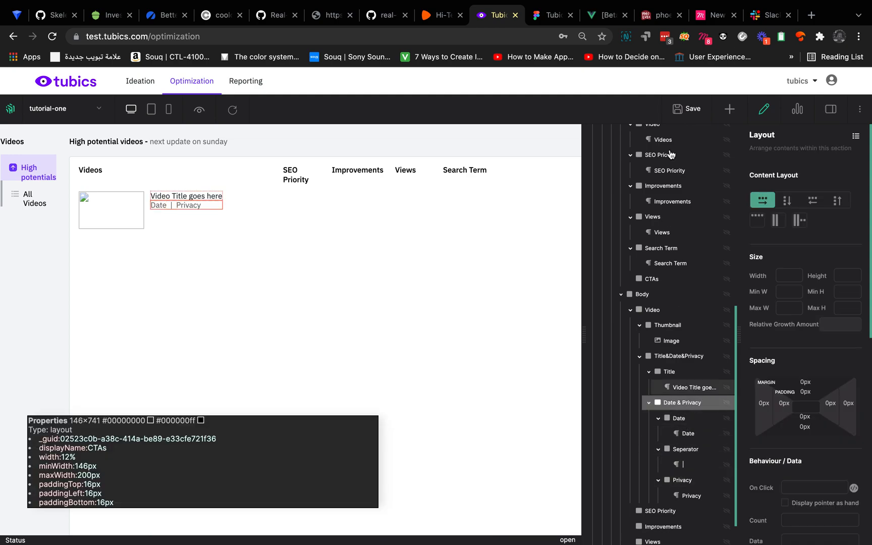
left_click(553, 15)
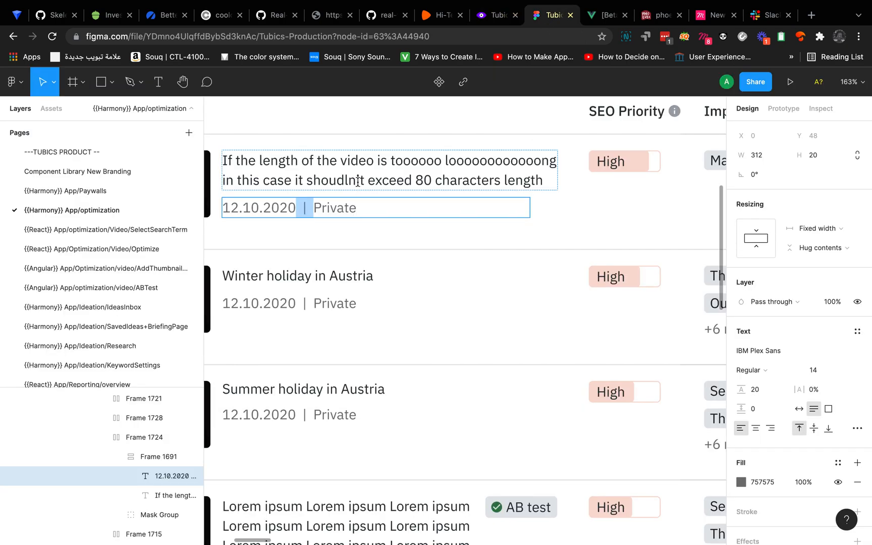
left_click(440, 282)
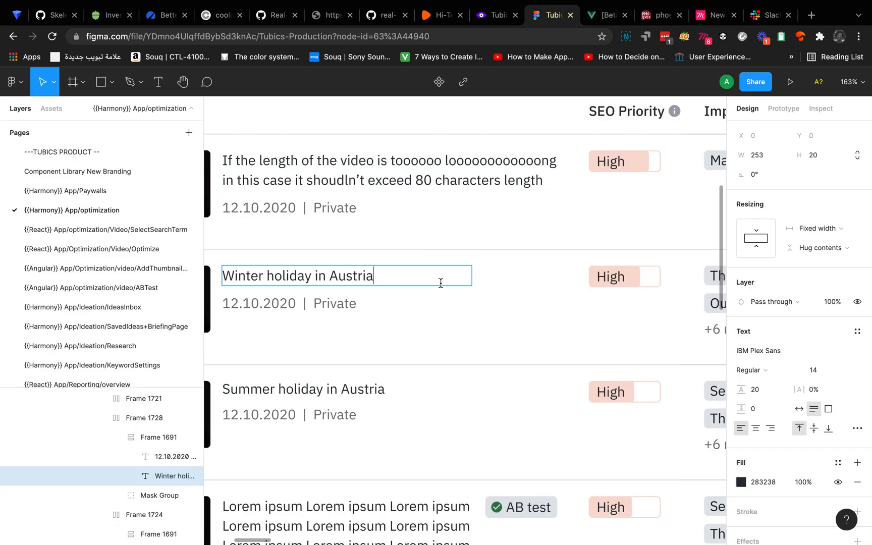
left_click(380, 209)
key("alt")
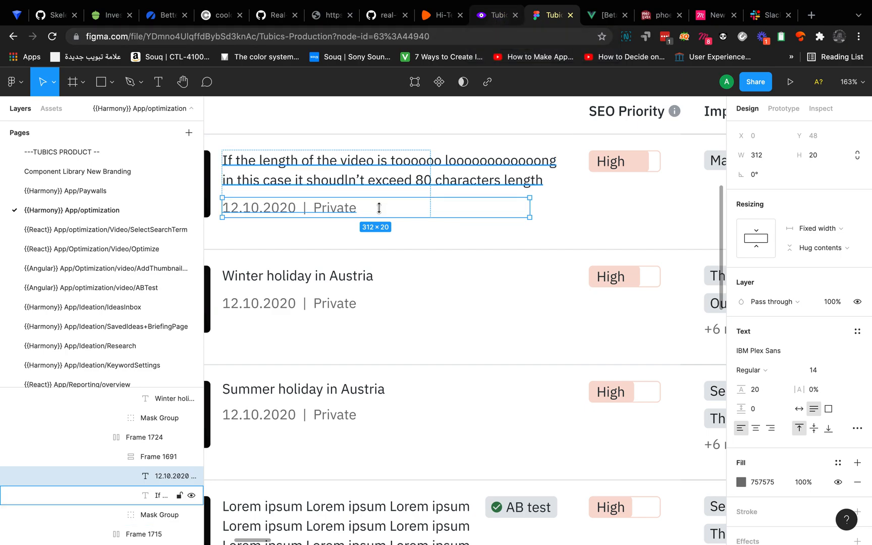
left_click(497, 21)
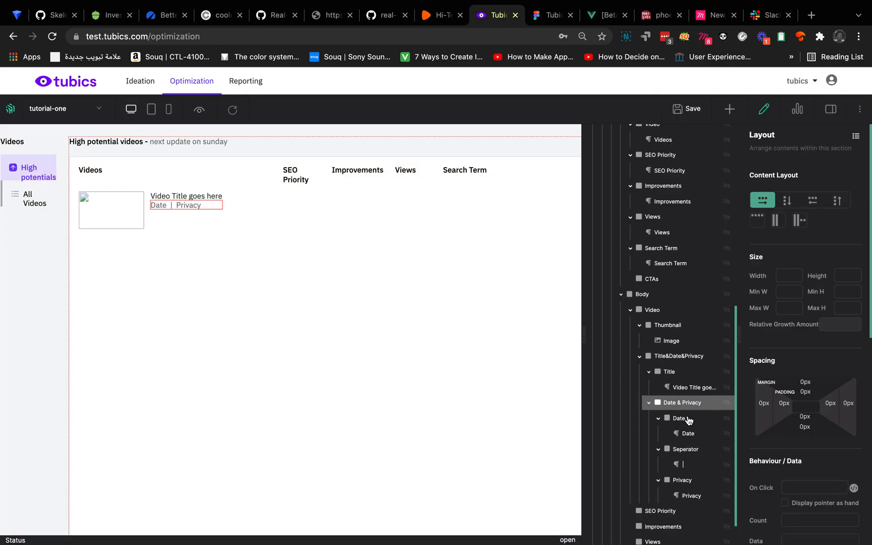
left_click(711, 377)
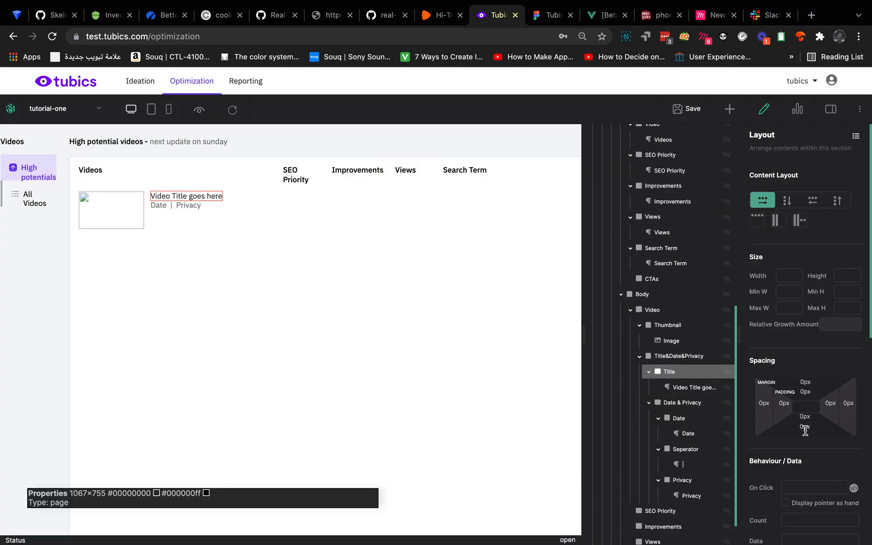
left_click(818, 430)
type("8p")
left_click(811, 366)
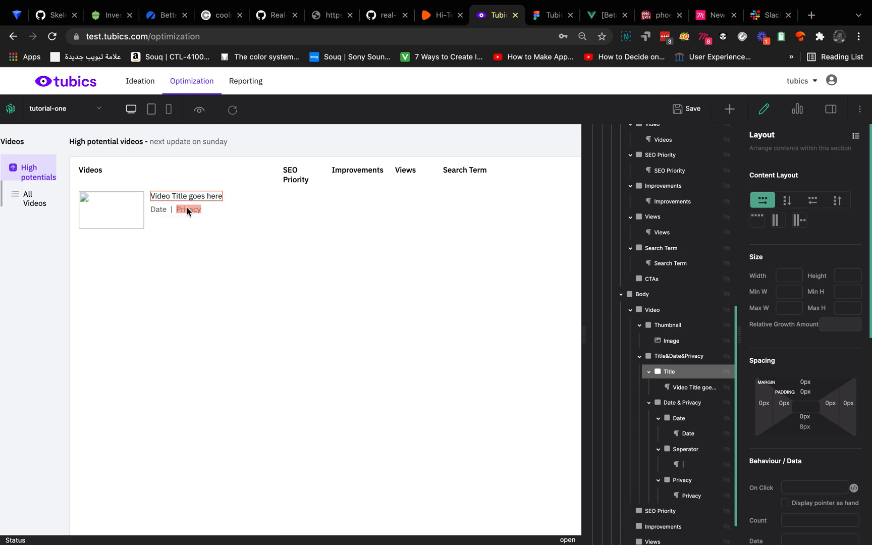
- Search the element selector for a label element
scroll(674, 482, "down", 1)
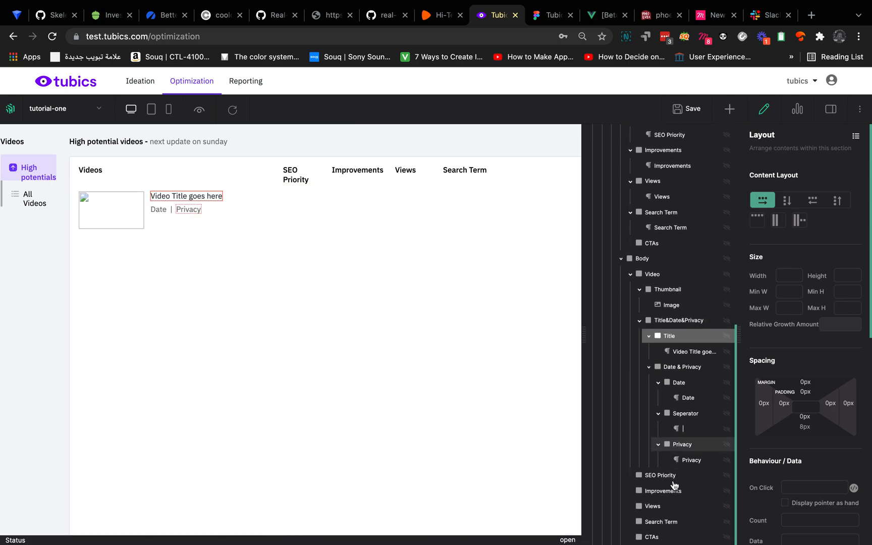
scroll(675, 485, "up", 4)
scroll(673, 485, "down", 4)
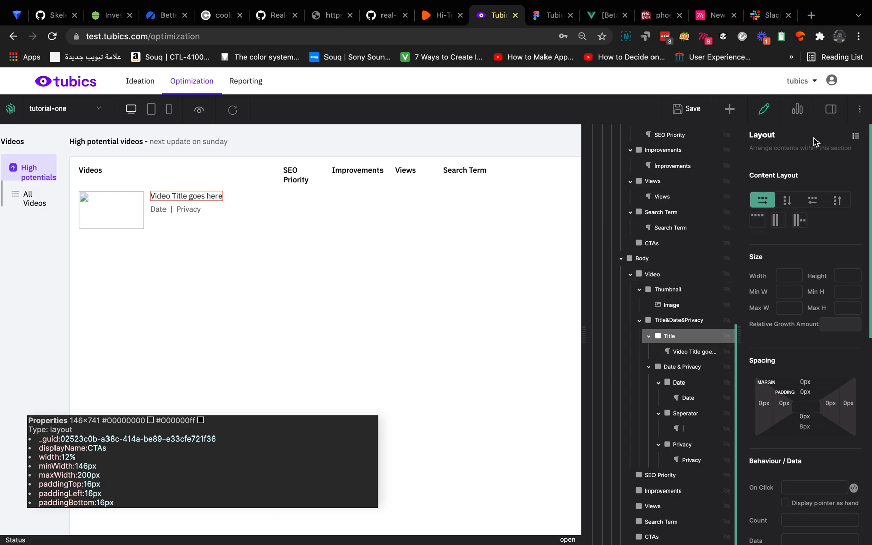
left_click(729, 112)
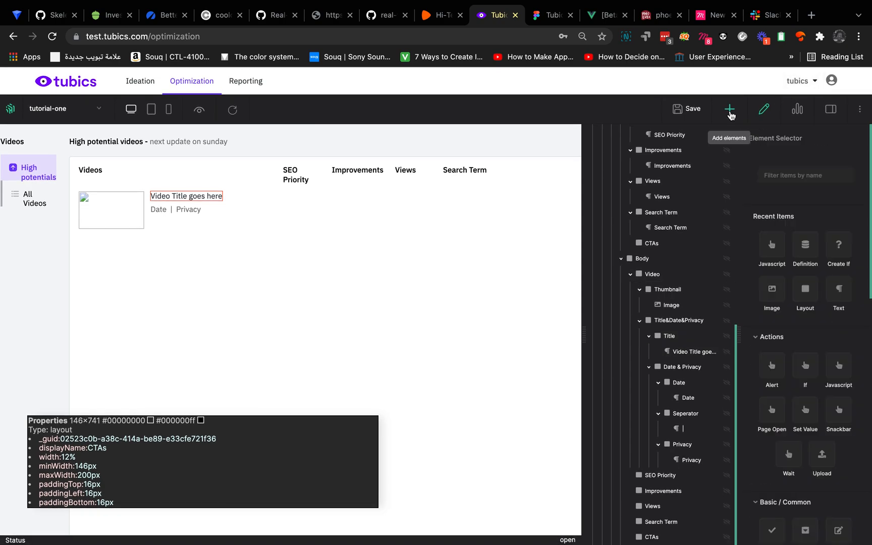
left_click(770, 171)
type("label")
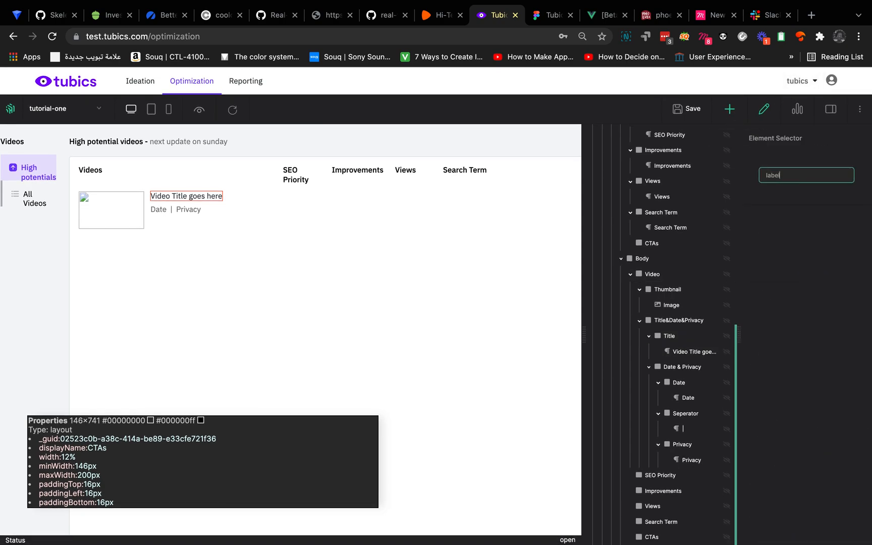
key("BackSpace")
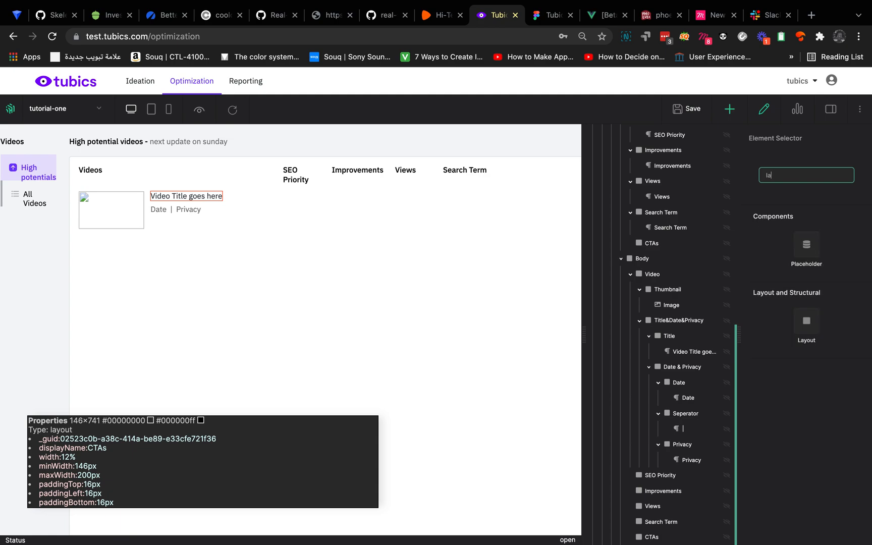
key("BackSpace")
key("BackSpace")
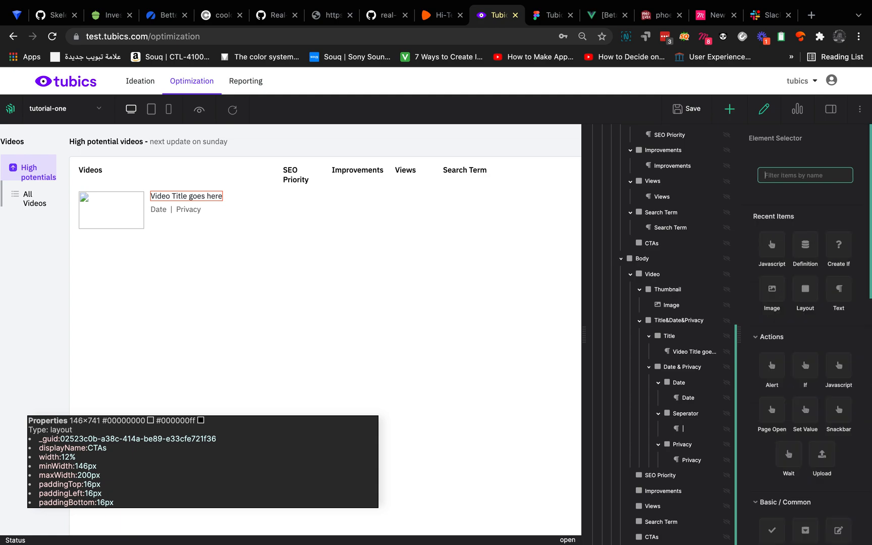
type("la")
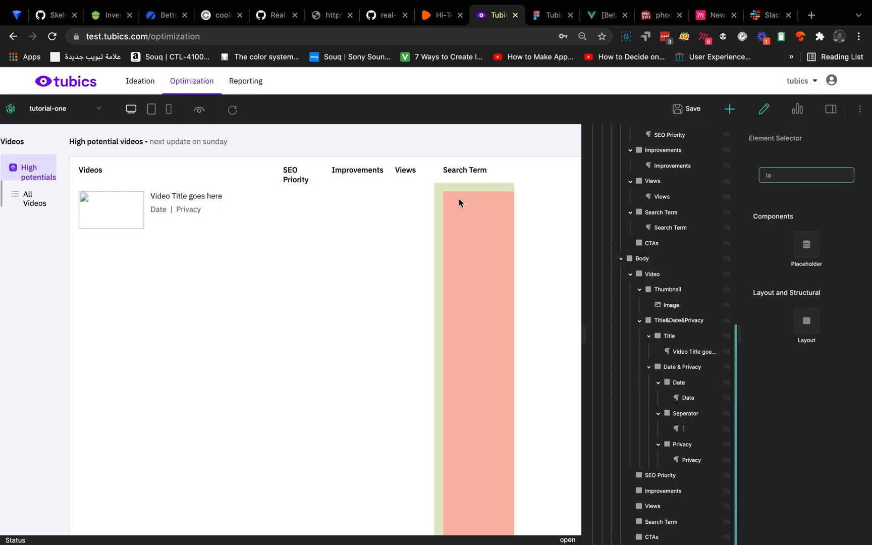
- Check the notes for the SEO Priority column's content, and add a Layout inside the table body's SEO Priority layout
key("ctrl+Right")
key("ctrl+Left")
key("ctrl+Left")
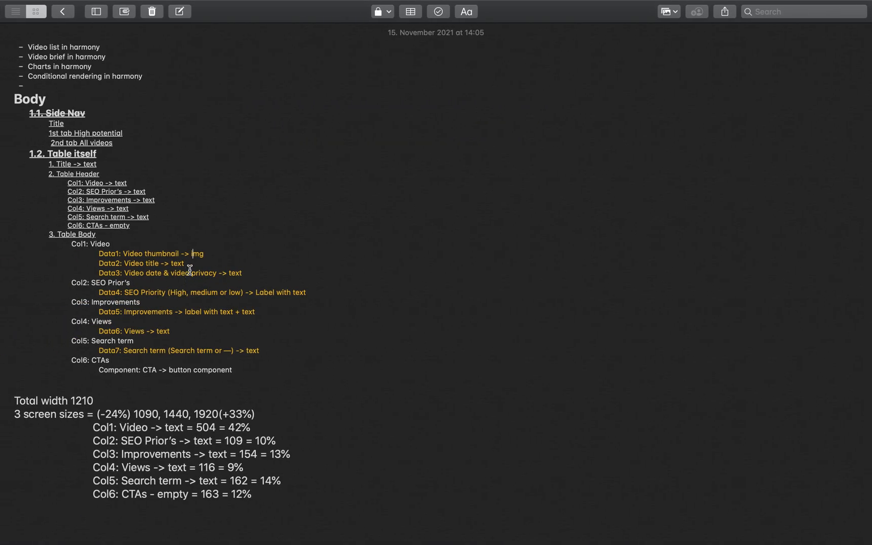
left_click(305, 291)
key("ctrl+Right")
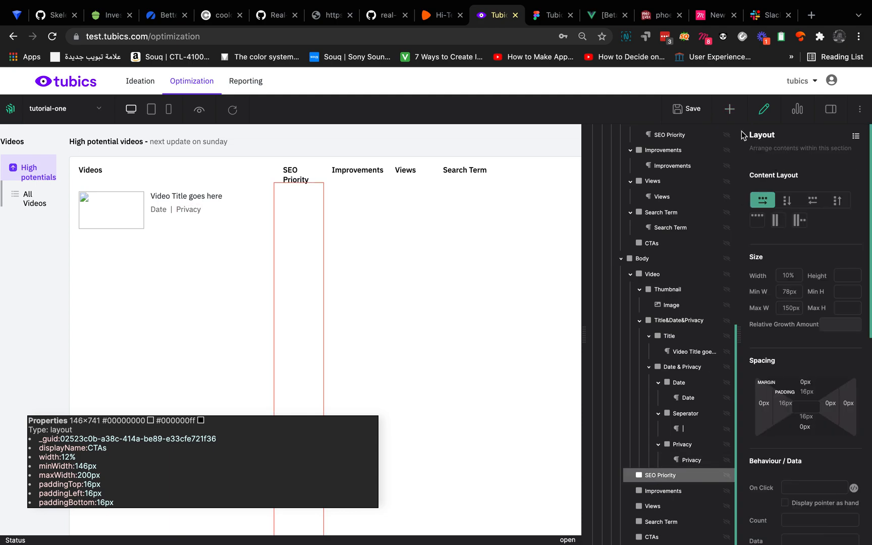
left_click(730, 109)
scroll(804, 208, "down", 3)
left_click_drag(804, 208, 690, 475)
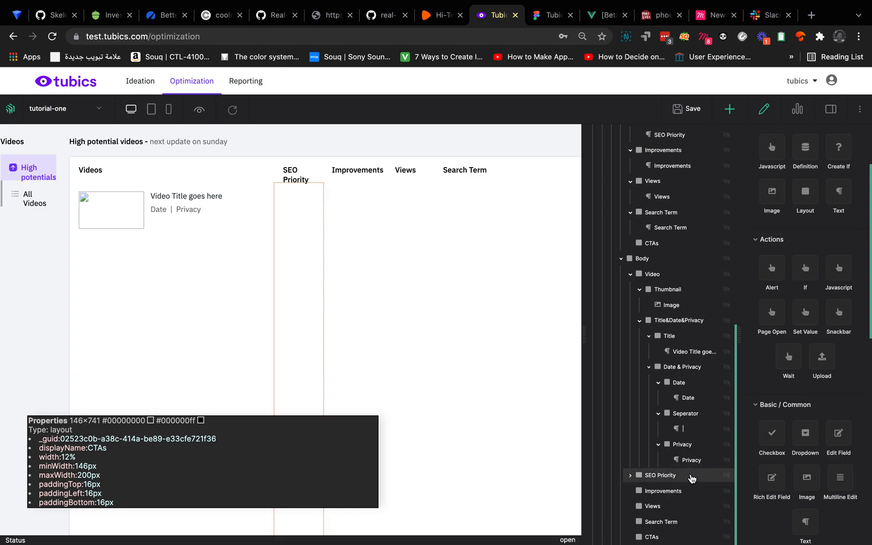
left_click(692, 478)
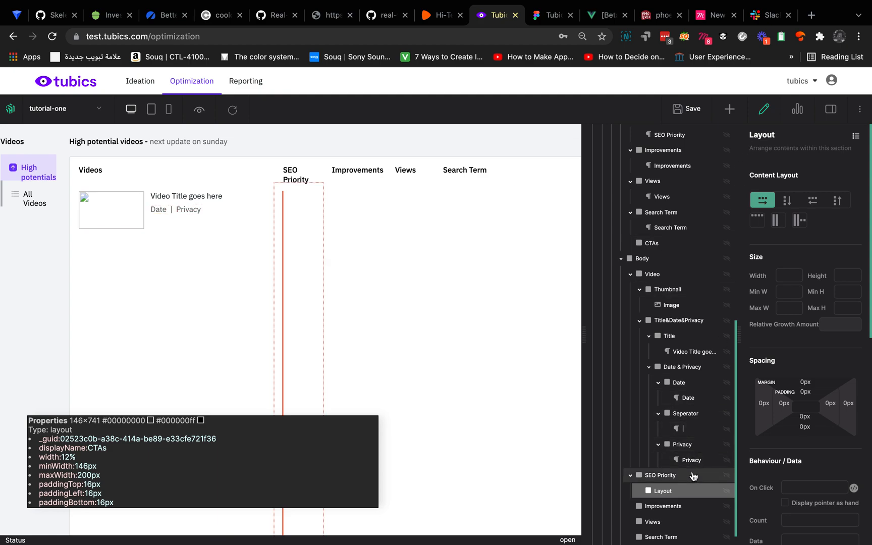
- Copy the video title text element into the new Layout in the table body's SEO Priority column, keeping the original inside the Title layout
left_click(729, 111)
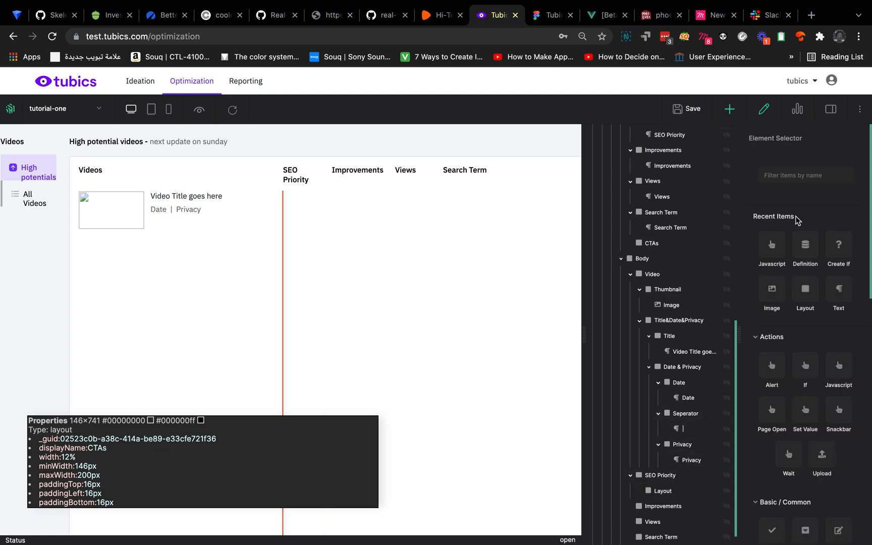
right_click(682, 352)
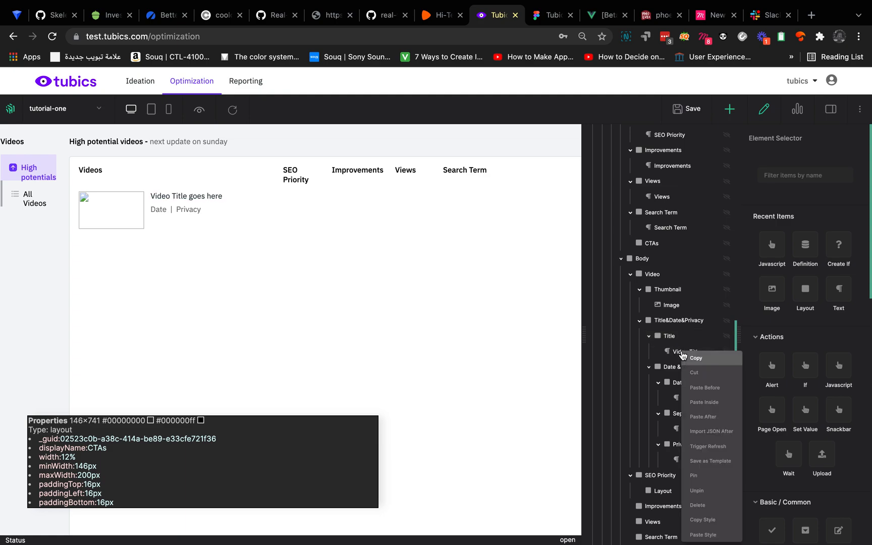
left_click(698, 374)
right_click(674, 287)
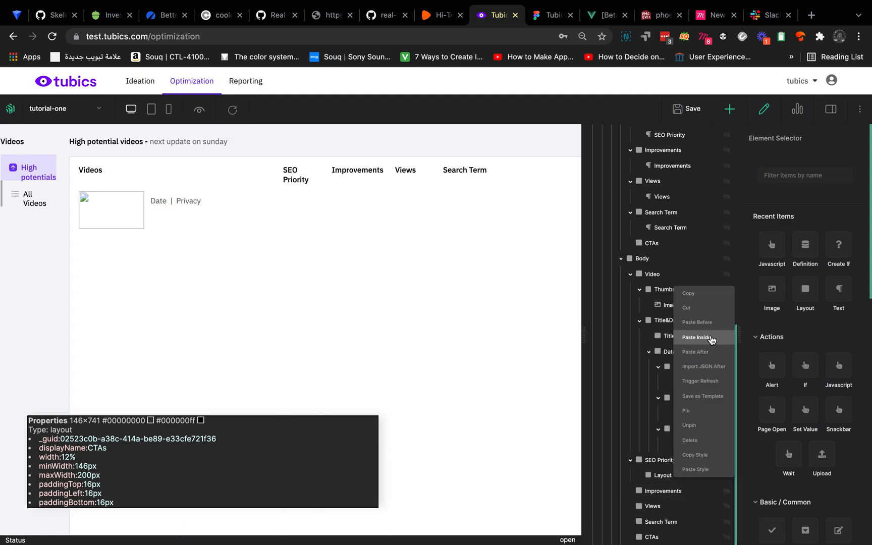
left_click(665, 341)
right_click(667, 338)
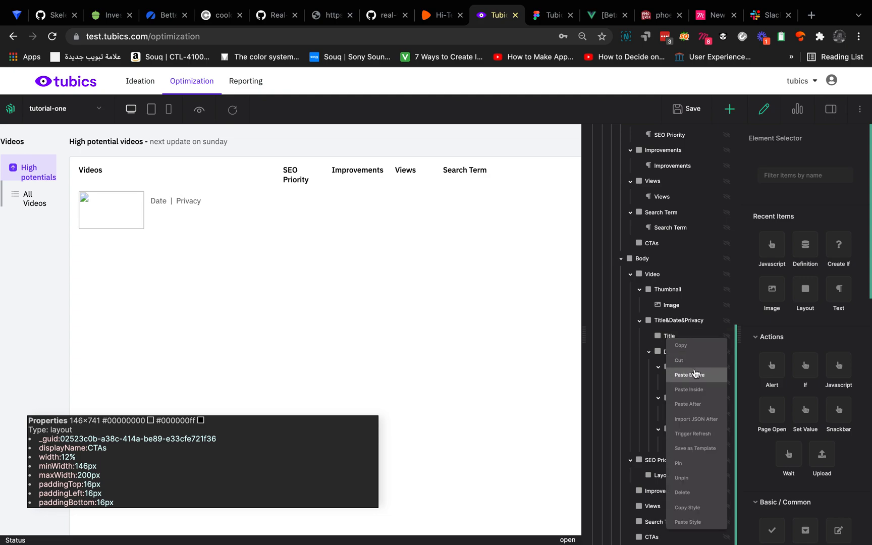
left_click(695, 396)
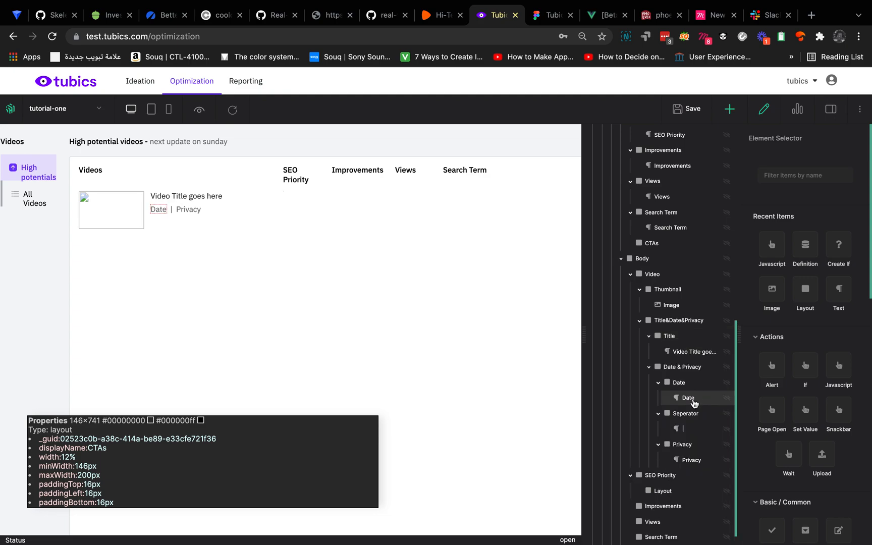
right_click(675, 494)
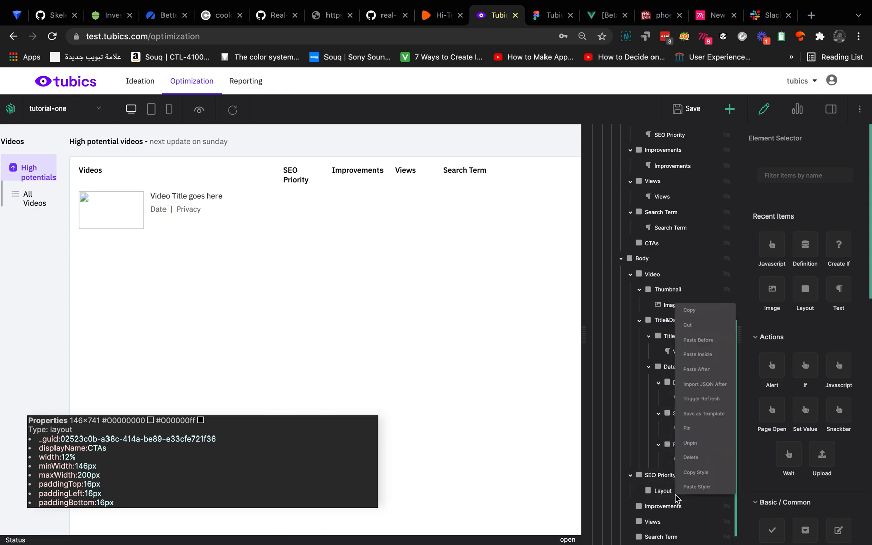
left_click(702, 355)
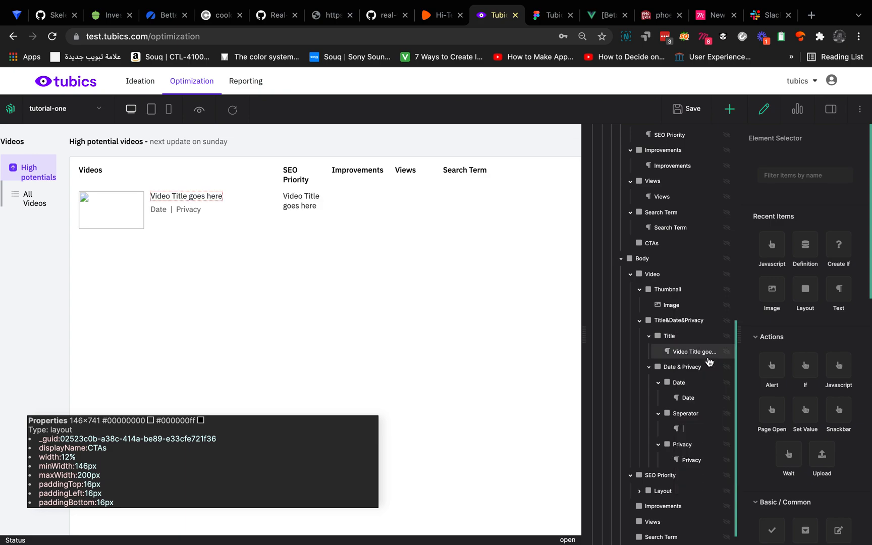
- Switch to the Figma design and inspect the dimensions of the first row's High label in the SEO Priority column
left_click(681, 498)
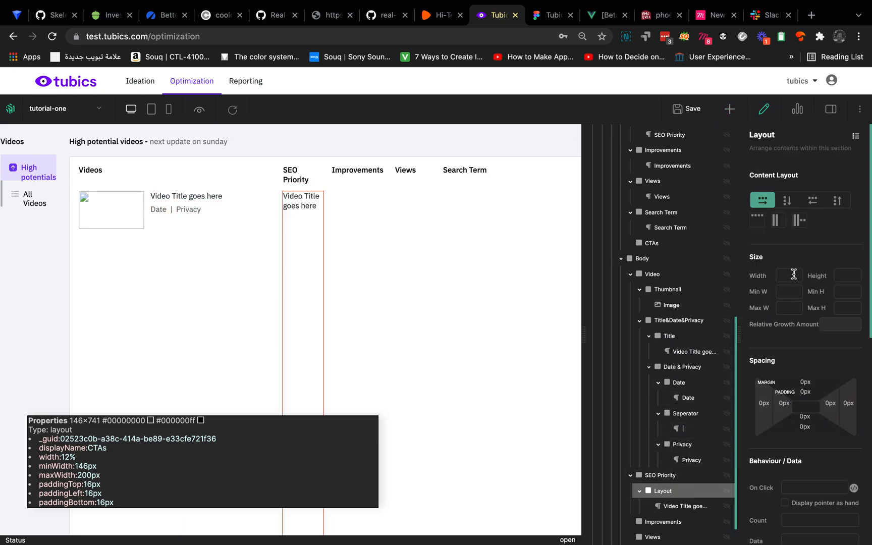
left_click(536, 18)
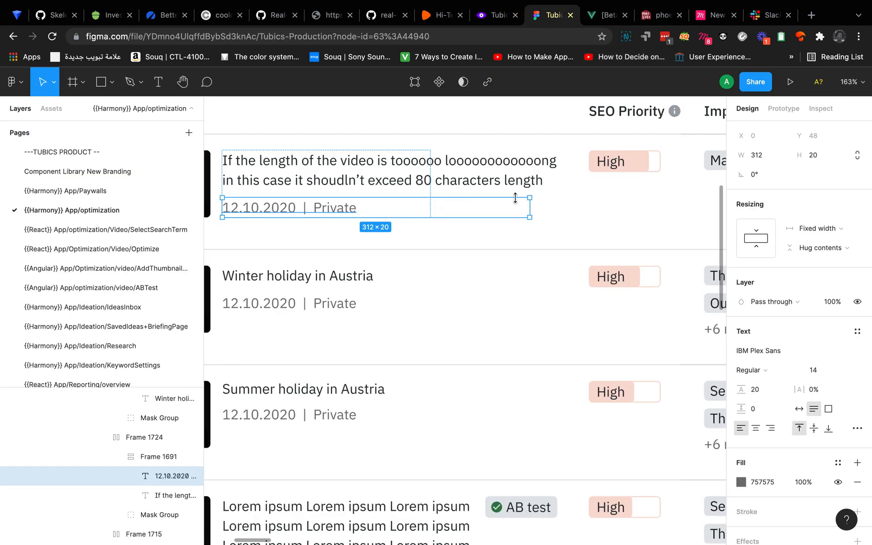
scroll(515, 198, "right", 5)
scroll(515, 199, "up", 1)
left_click(370, 202)
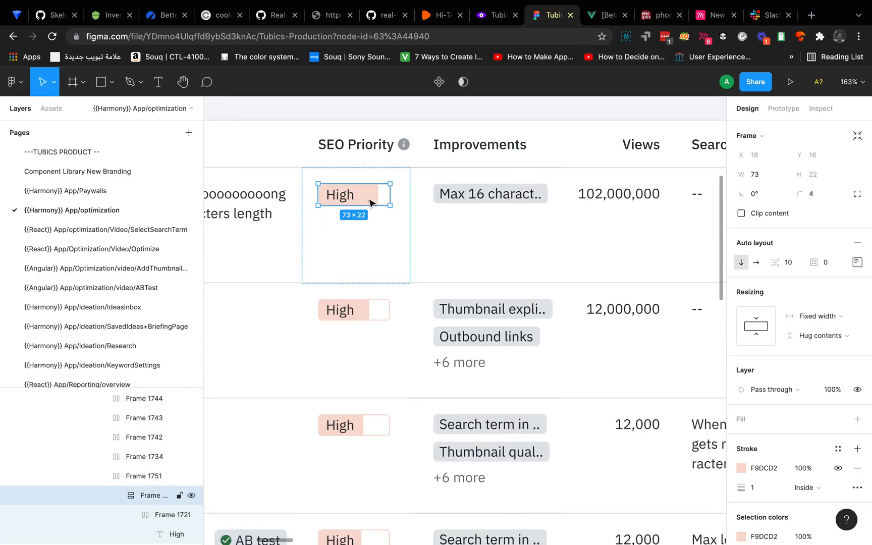
- Back in the Tubics page editor, rename the Layout inside SEO Priority as "Label" and set its height to 22px
left_click(485, 16)
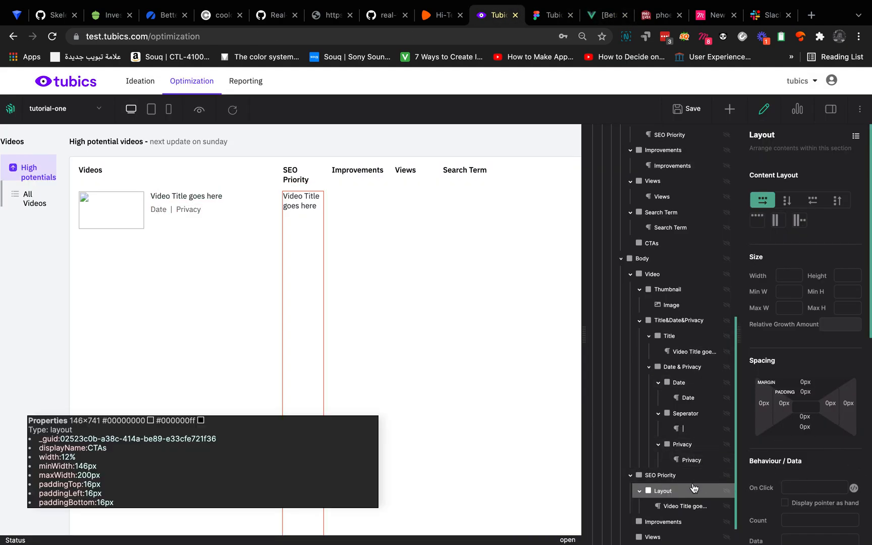
double_click(663, 491)
type("Label")
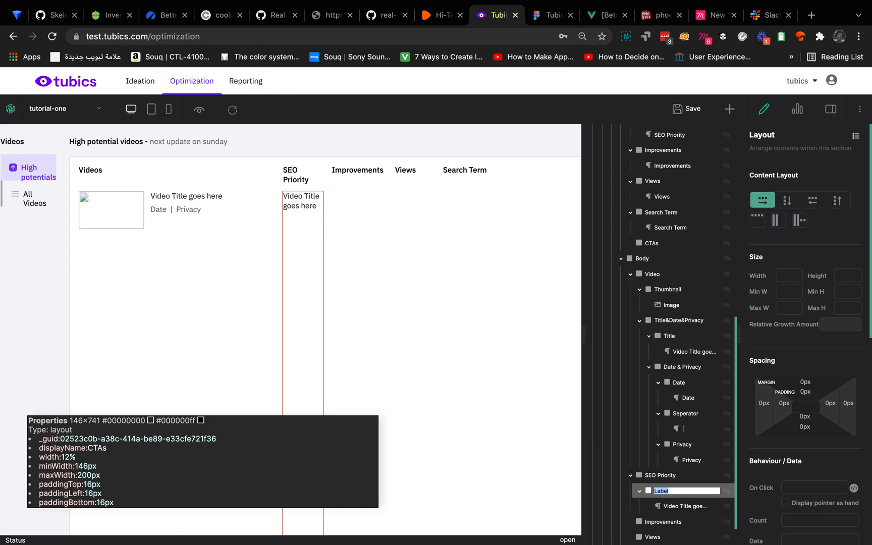
left_click(716, 492)
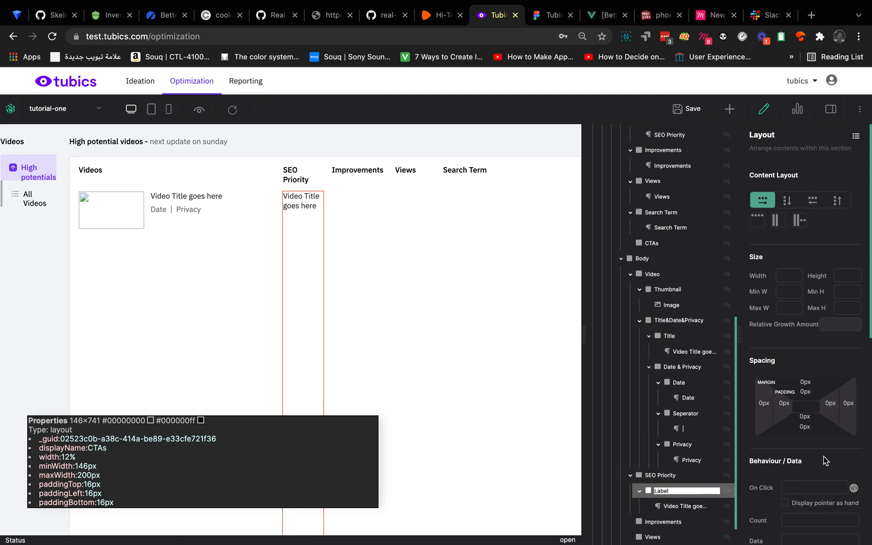
key("Return")
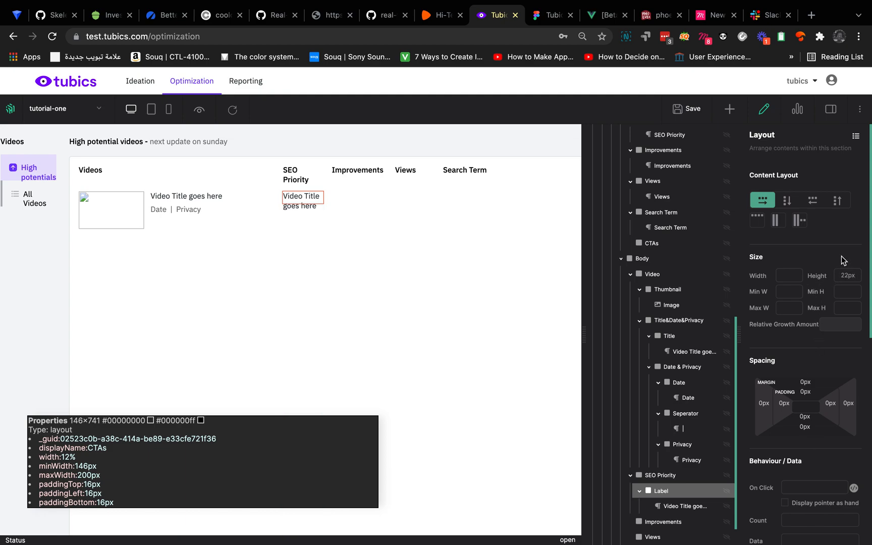
- Replace the content of the copied text element inside the Label layout with "Label"
left_click(681, 508)
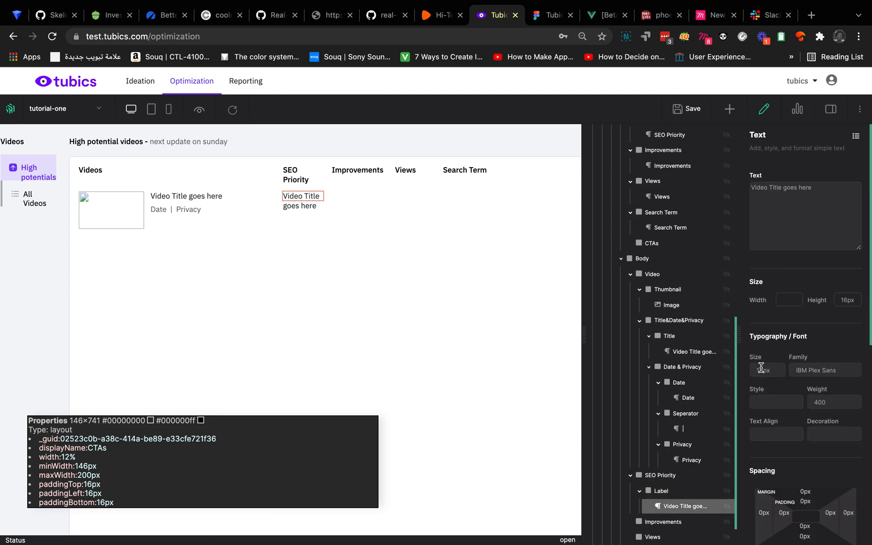
triple_click(795, 188)
type("Label")
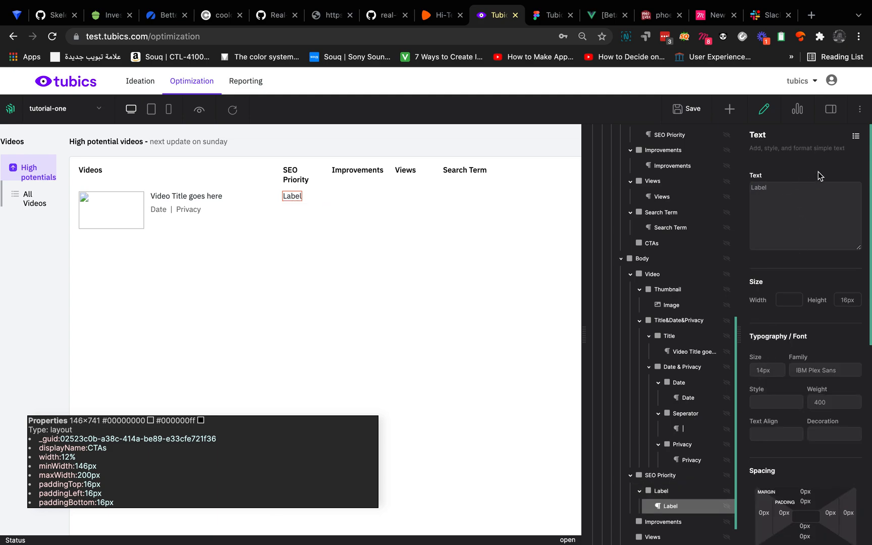
scroll(797, 363, "down", 1)
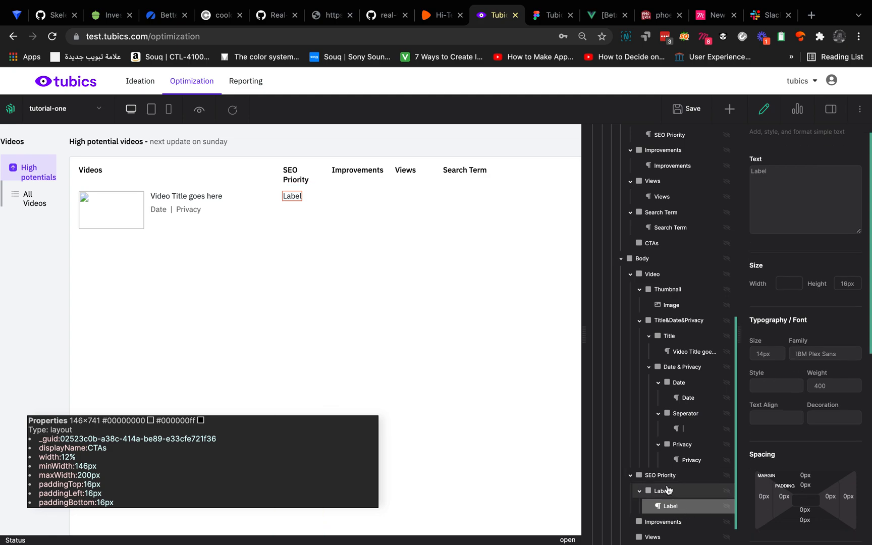
- Center the Label layout's contents and, following the Figma spacing, give it 2px top and bottom padding and 8px left and right padding
left_click(667, 490)
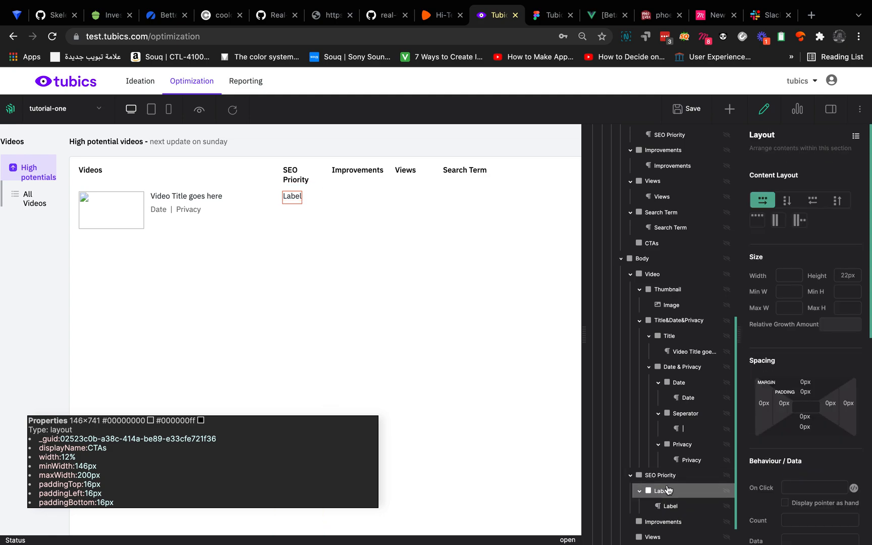
left_click(797, 225)
left_click(827, 405)
left_click(550, 15)
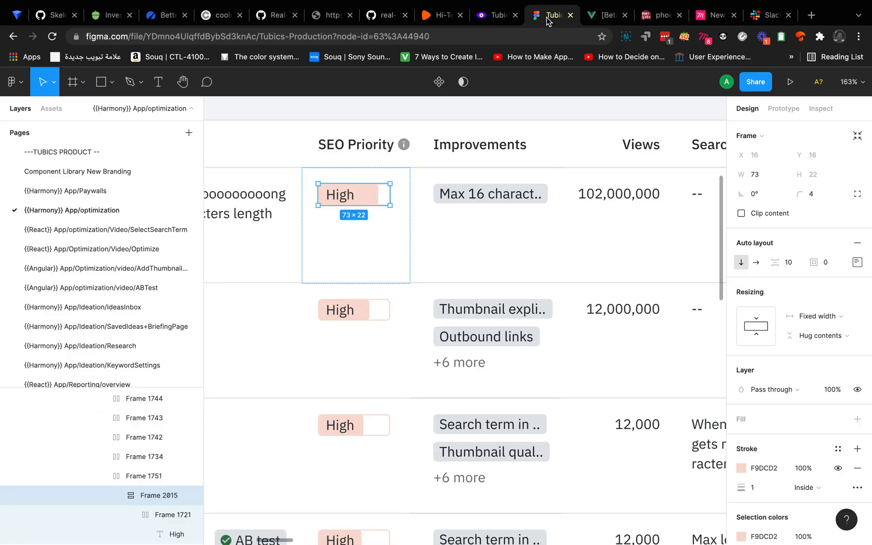
left_click(341, 196, "super")
key("alt")
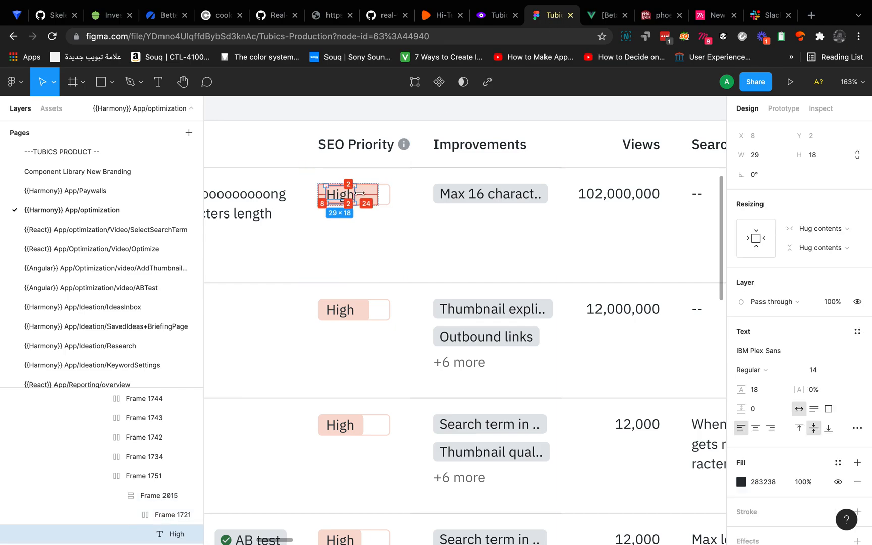
left_click(498, 15)
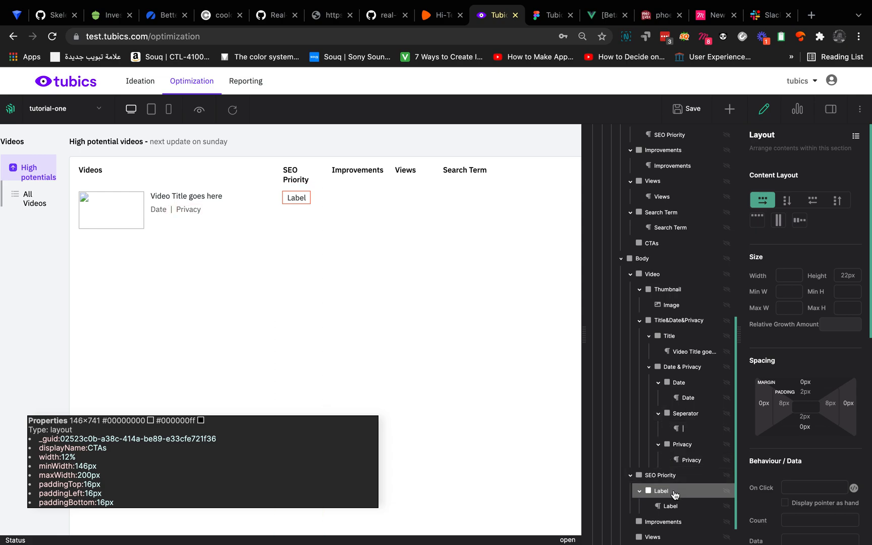
- Copy the High label's fill color F9DCD2 from Figma into the Label layout's background, and round the layout's corners
scroll(674, 484, "down", 1)
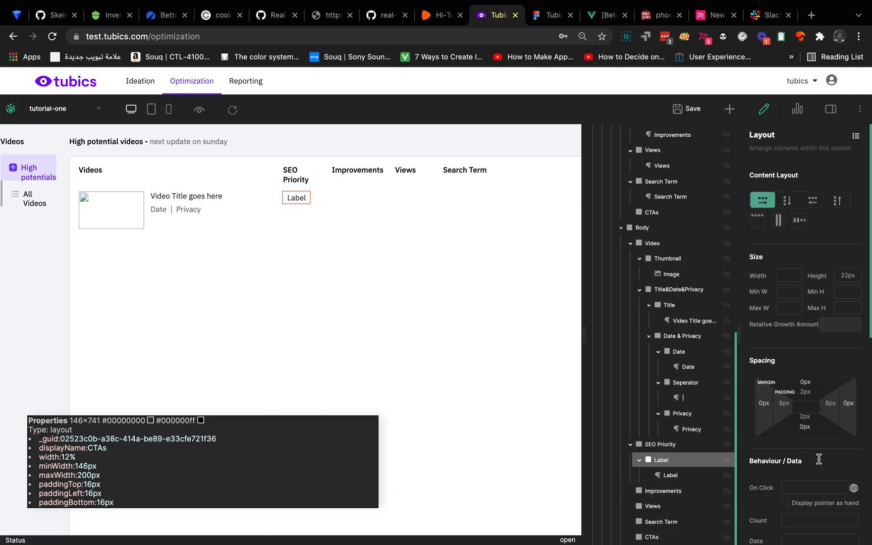
scroll(820, 459, "down", 2)
left_click(532, 20)
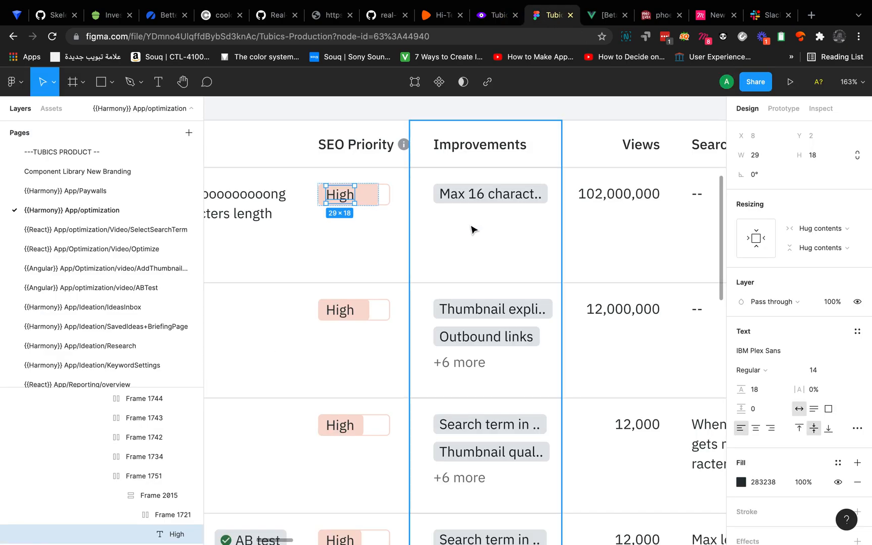
left_click(767, 439)
key("ctrl+c")
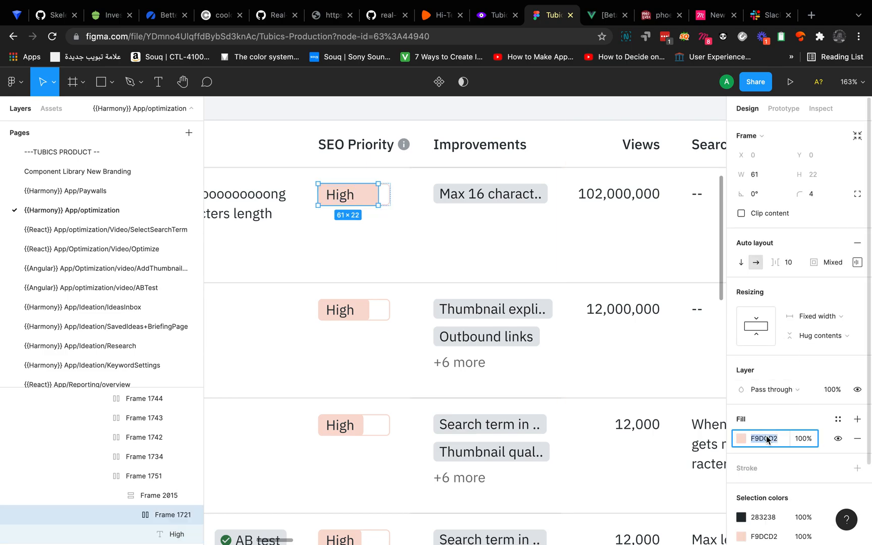
left_click(498, 15)
scroll(792, 479, "down", 3)
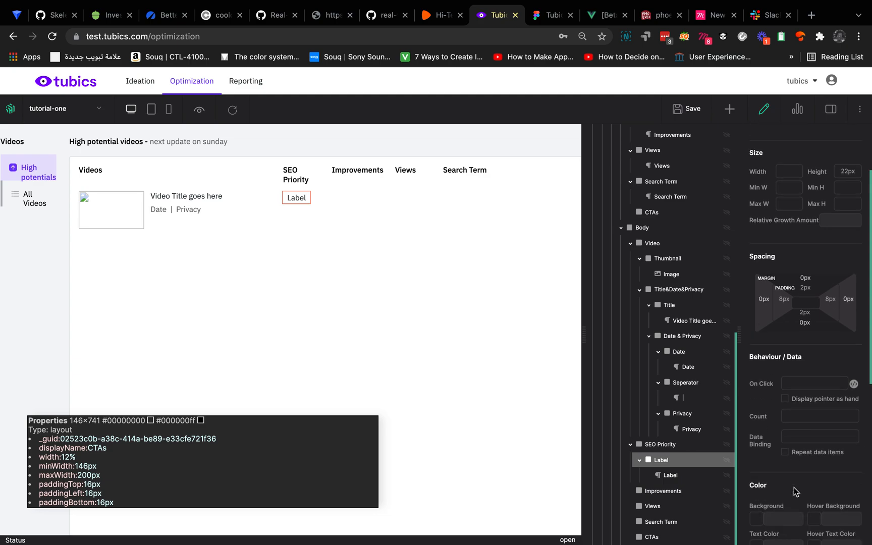
scroll(797, 447, "up", 3)
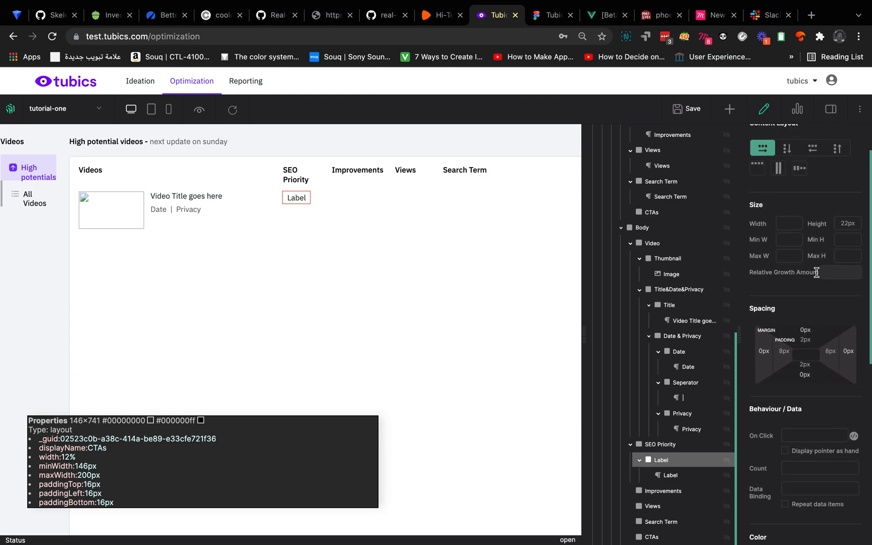
scroll(808, 353, "down", 7)
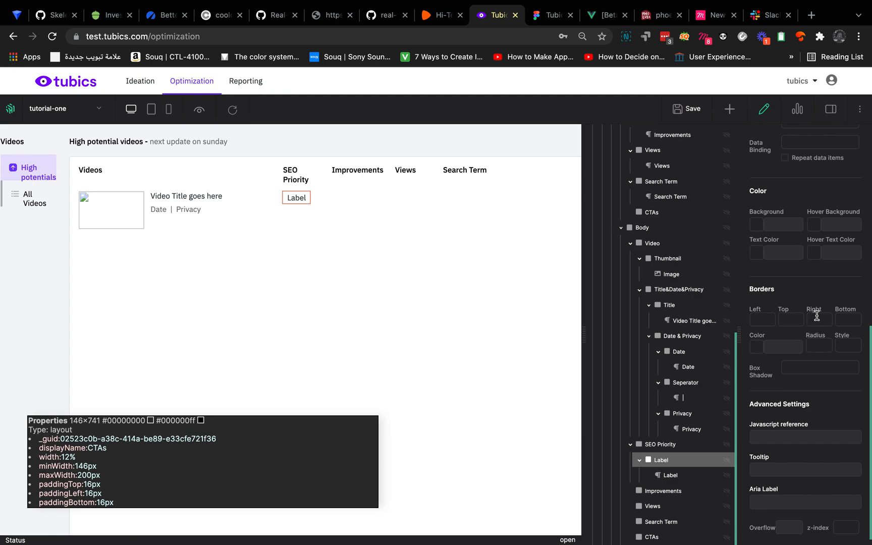
scroll(816, 316, "up", 1)
key("ctrl+v")
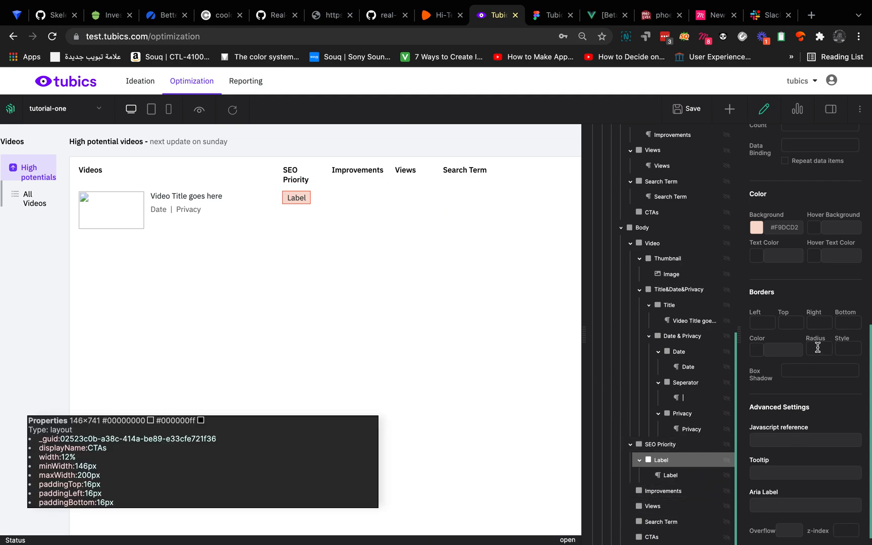
left_click(825, 304)
- Compare the Label text's font settings with those of the High text in the Figma design
left_click(672, 475)
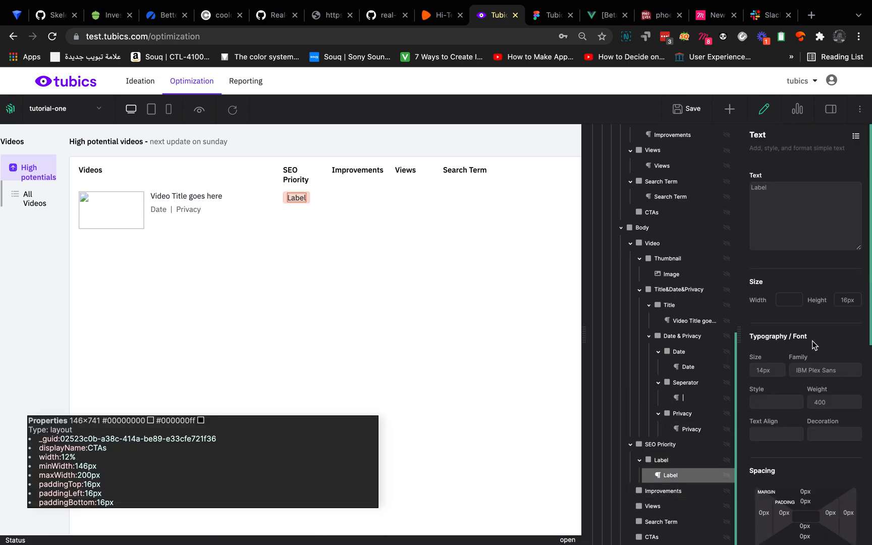
double_click(757, 371)
left_click(547, 15)
double_click(345, 198)
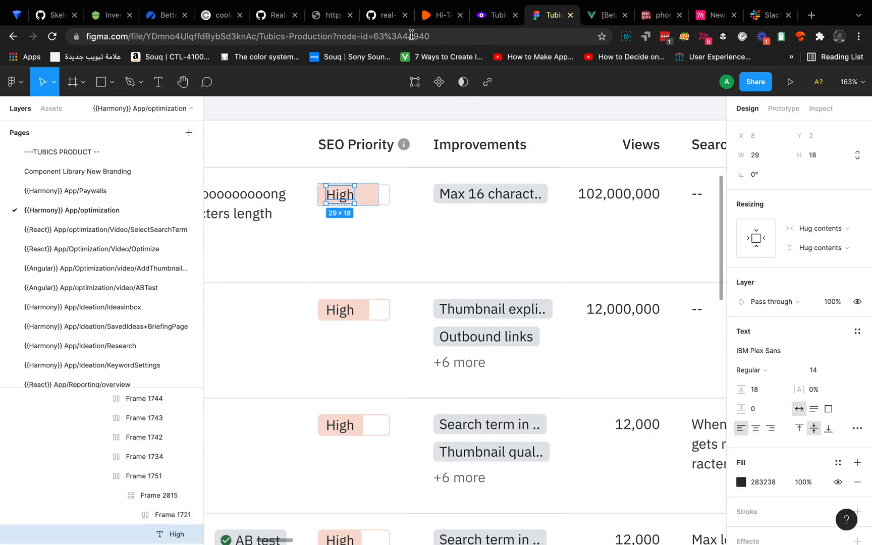
left_click(497, 15)
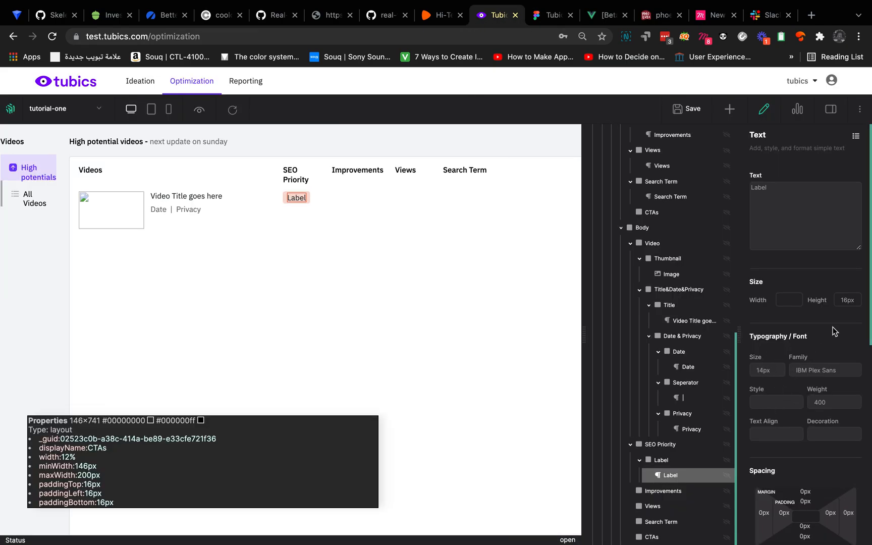
- Copy the Label layout from SEO Priority and paste it inside the table body's Improvements layout
right_click(667, 460)
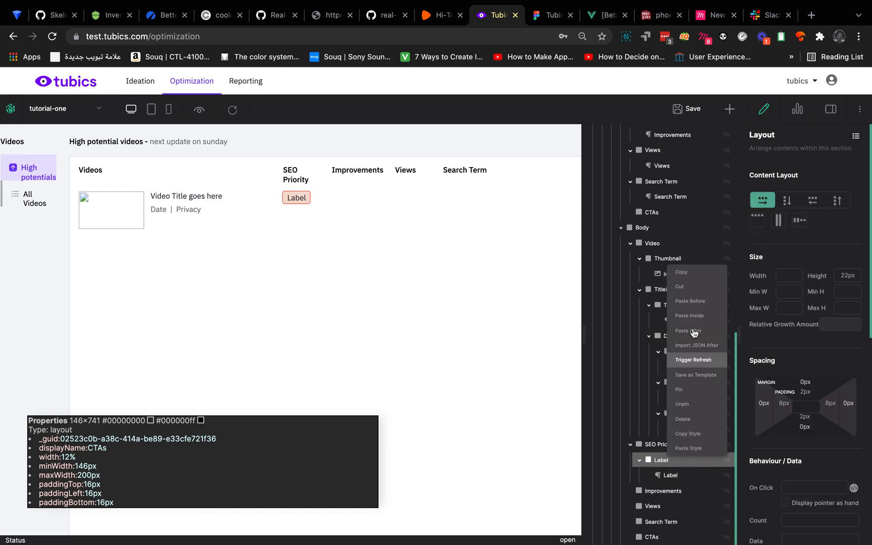
left_click(691, 276)
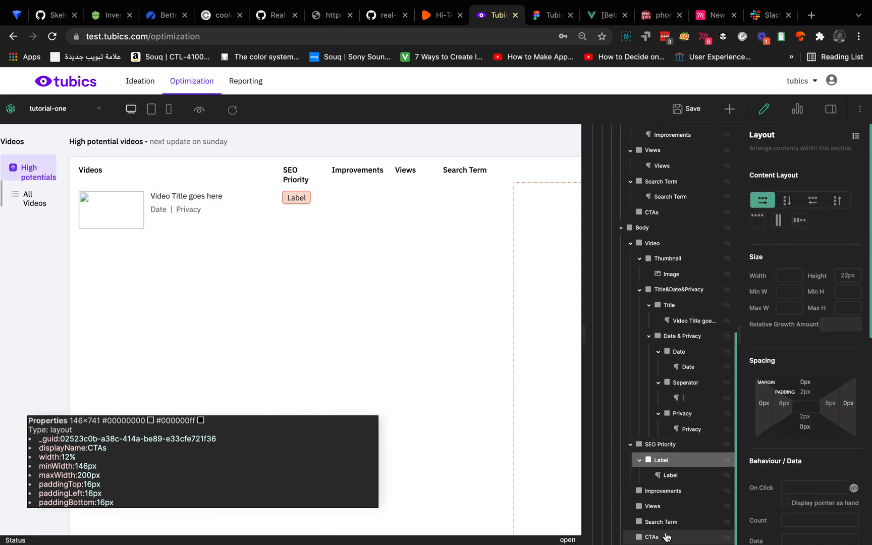
left_click(663, 492)
right_click(662, 492)
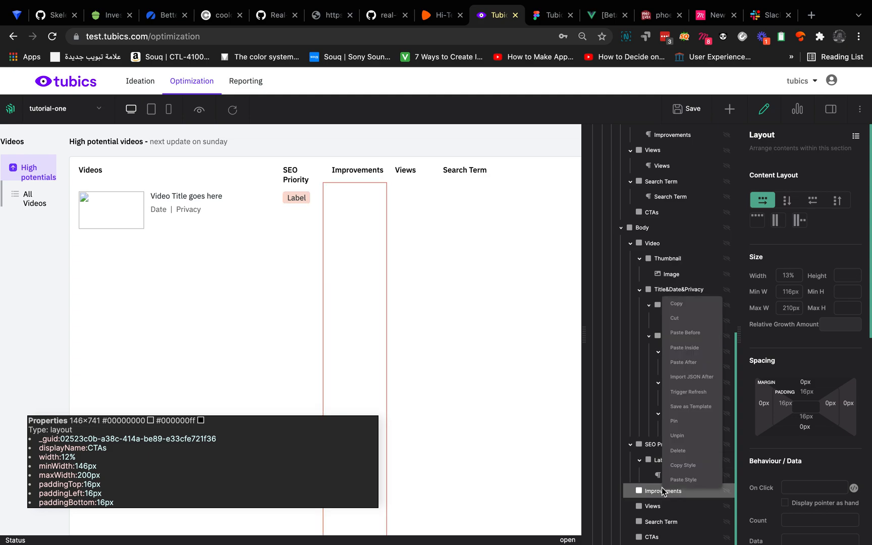
left_click(694, 348)
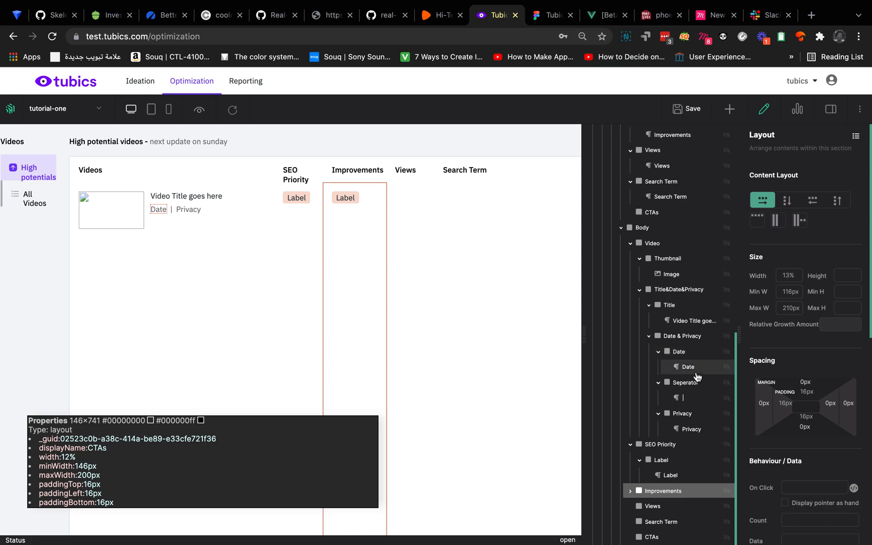
- In Figma, check the inner spacing of the "Max 16 charact.." label in the Improvements column and copy its fill color E2E6E9
left_click(631, 492)
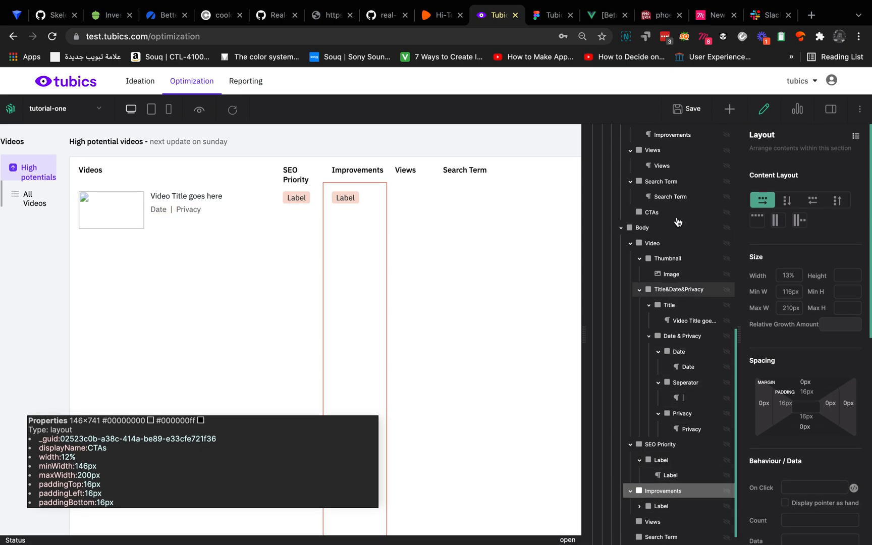
left_click(553, 15)
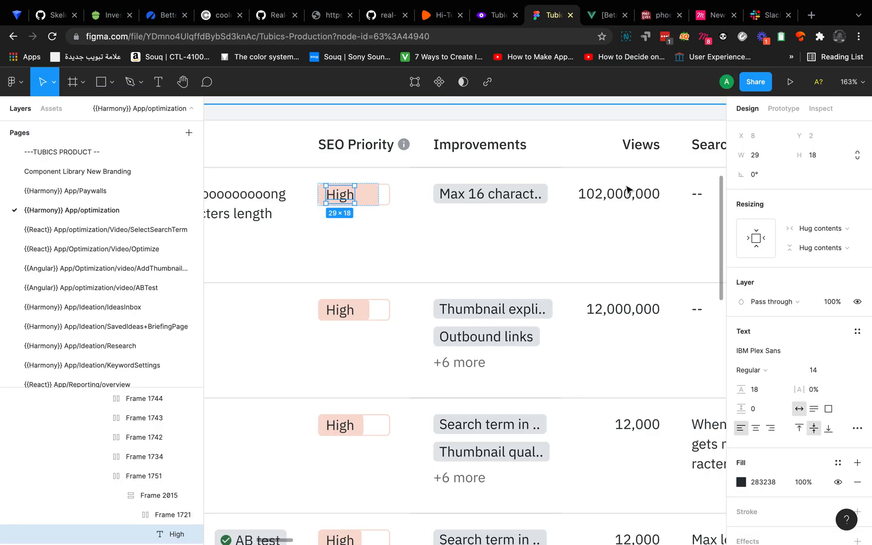
left_click(529, 199)
left_click(529, 198)
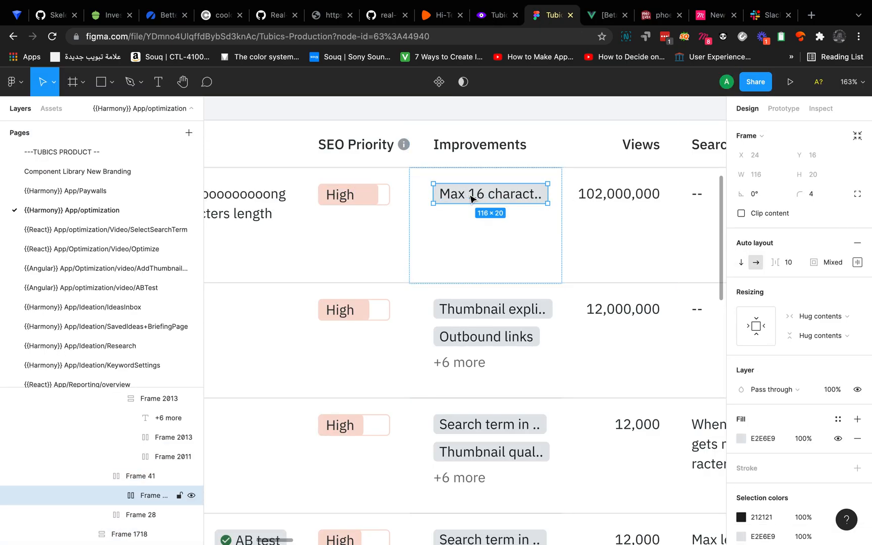
key("alt")
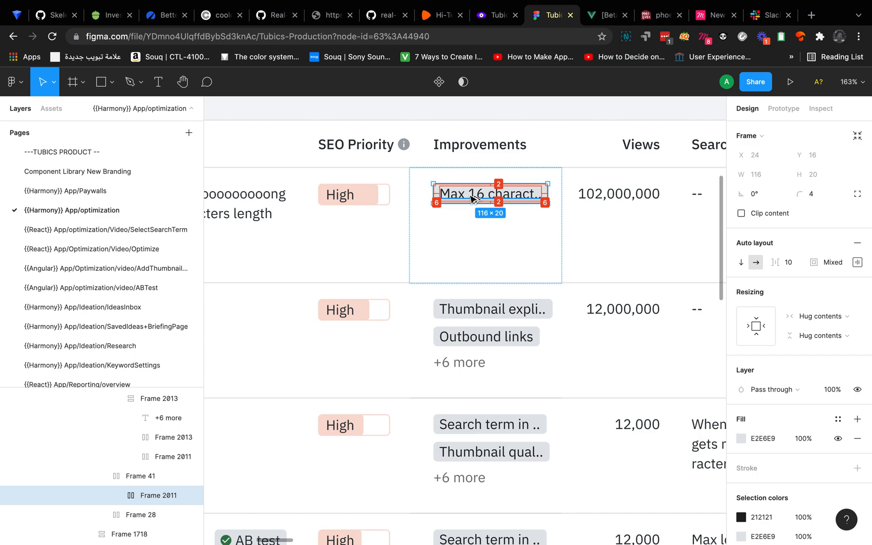
left_click(773, 439)
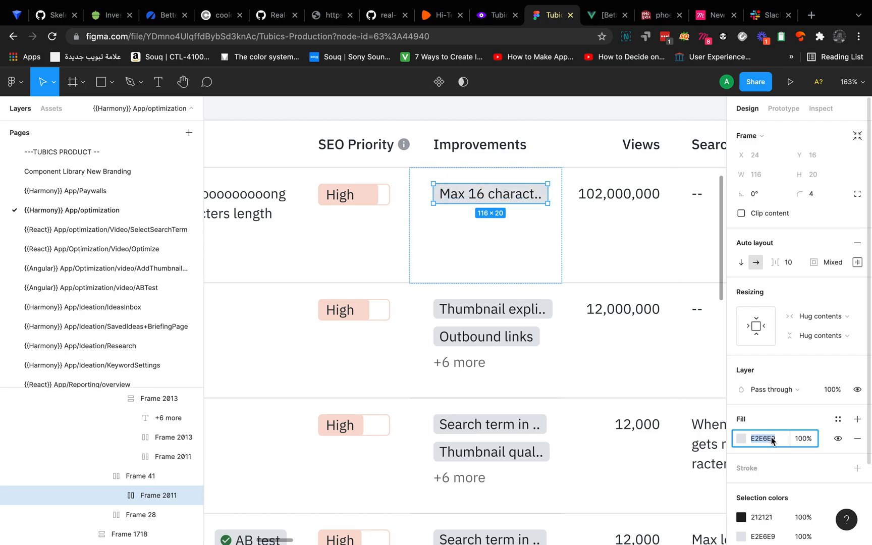
- Back in the Tubics editor, give the Improvements Label layout 6px left and right padding and the background color #E2E6E9
left_click(492, 15)
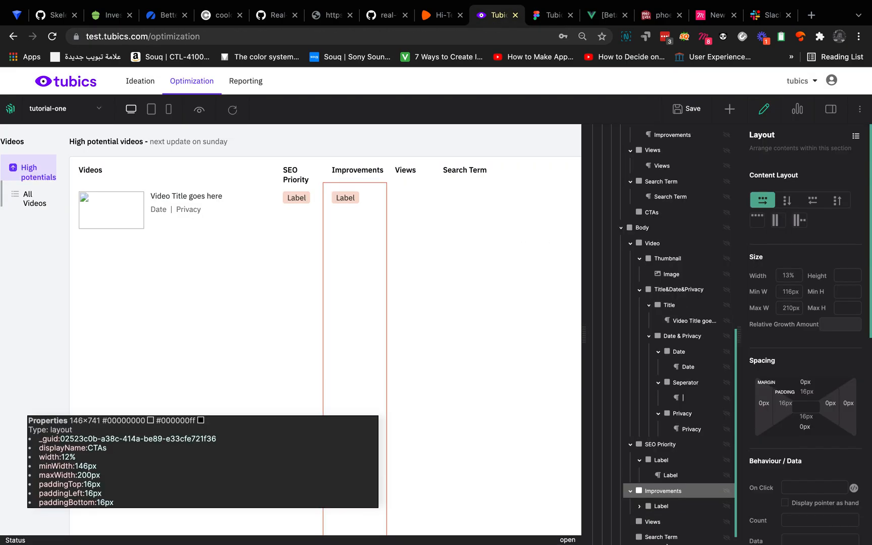
scroll(667, 495, "down", 1)
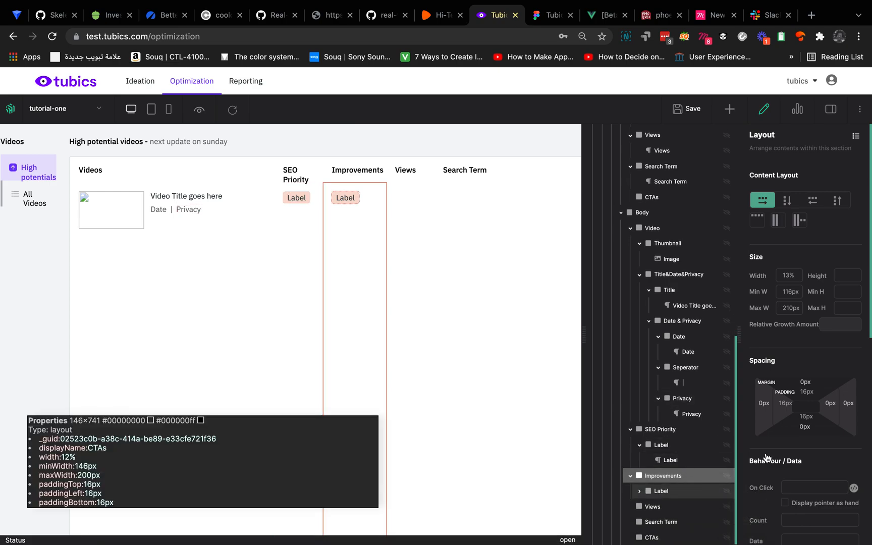
left_click(661, 491)
scroll(816, 453, "down", 2)
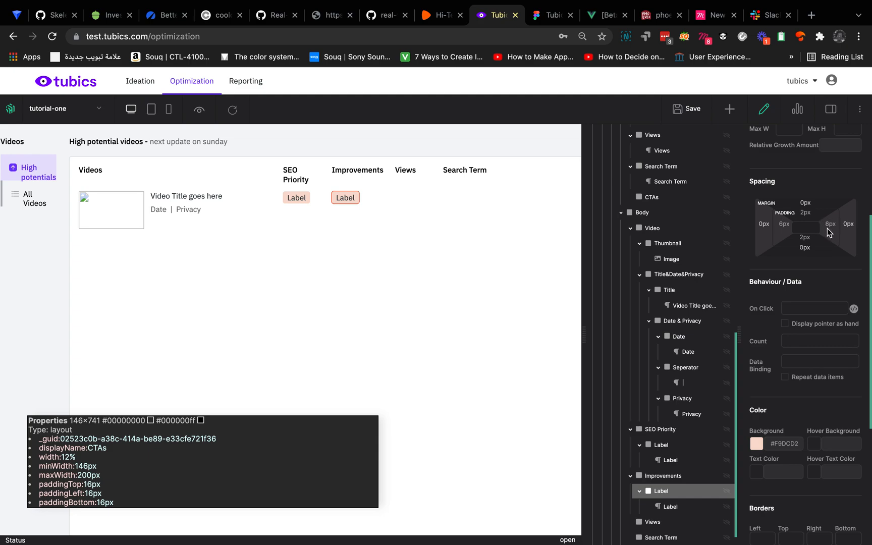
double_click(776, 442)
double_click(794, 444)
key("super+v")
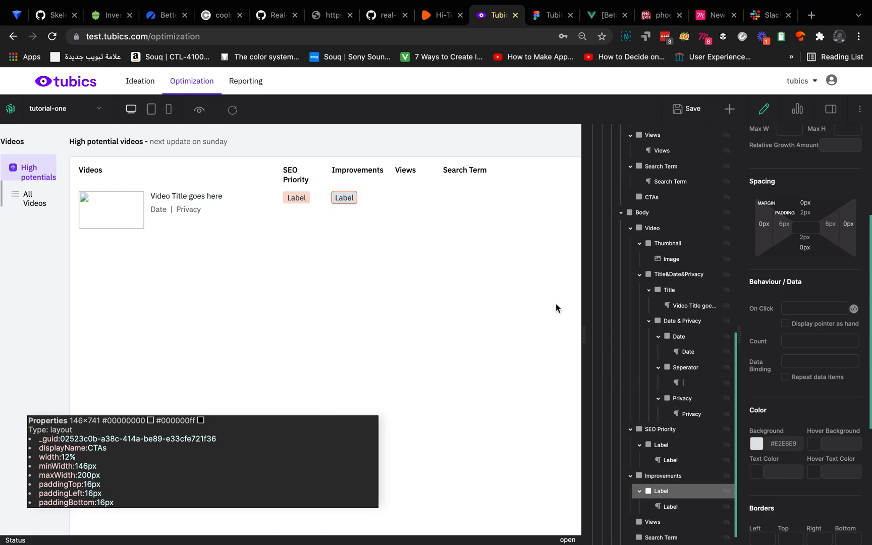
- Copy the Label text from the Improvements label and paste it inside the table body's Views layout
left_click(415, 199)
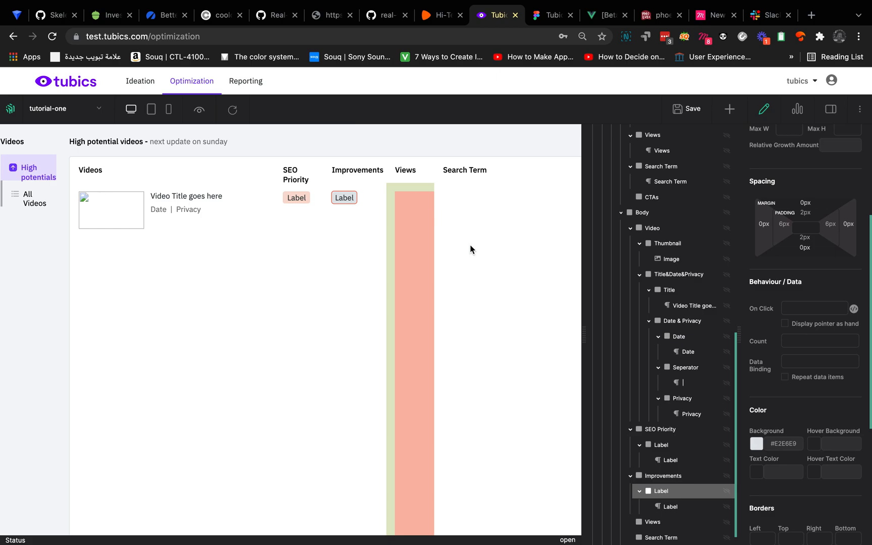
right_click(680, 492)
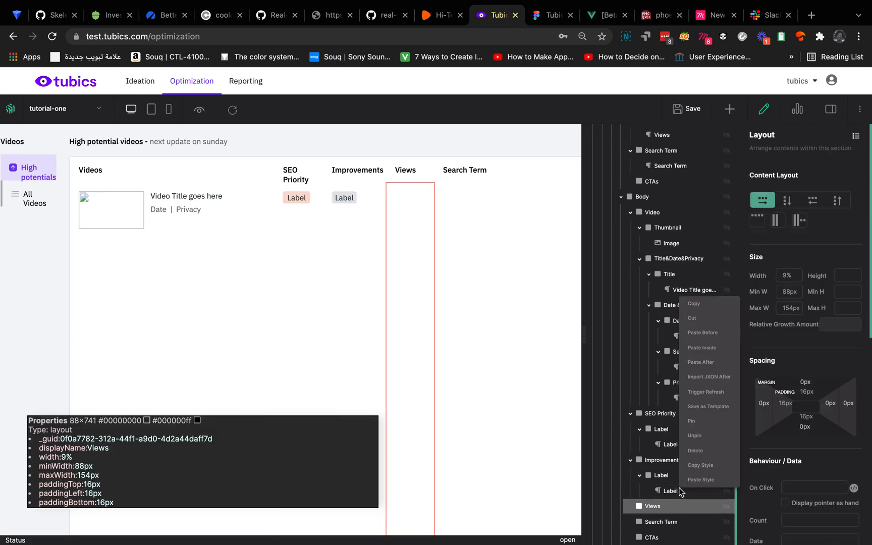
left_click(700, 309)
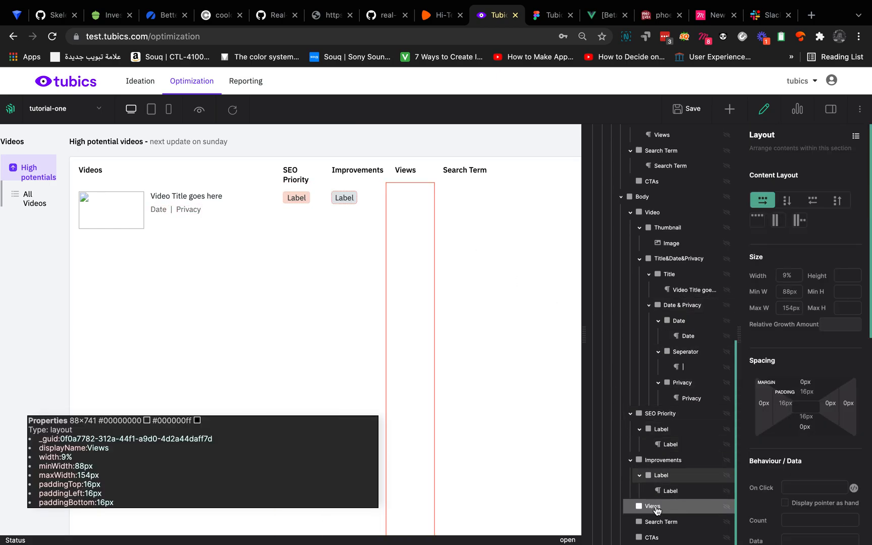
right_click(654, 508)
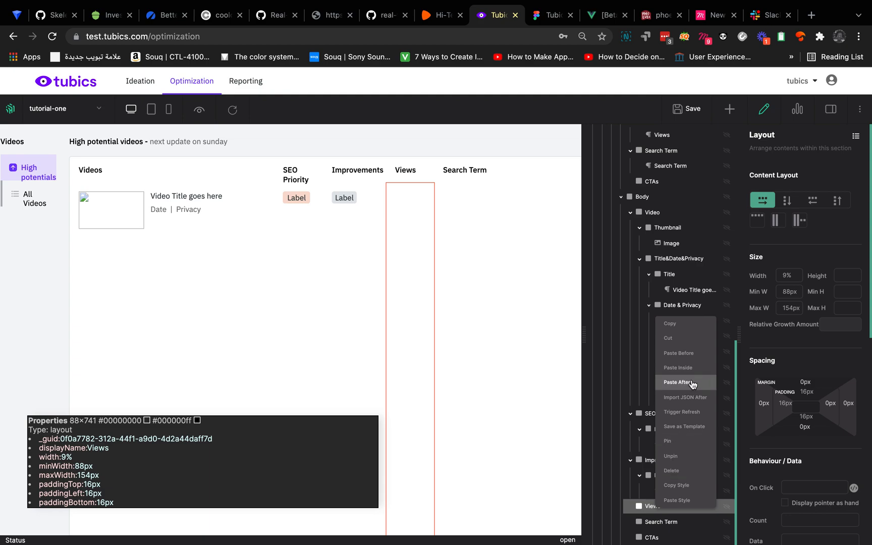
left_click(687, 370)
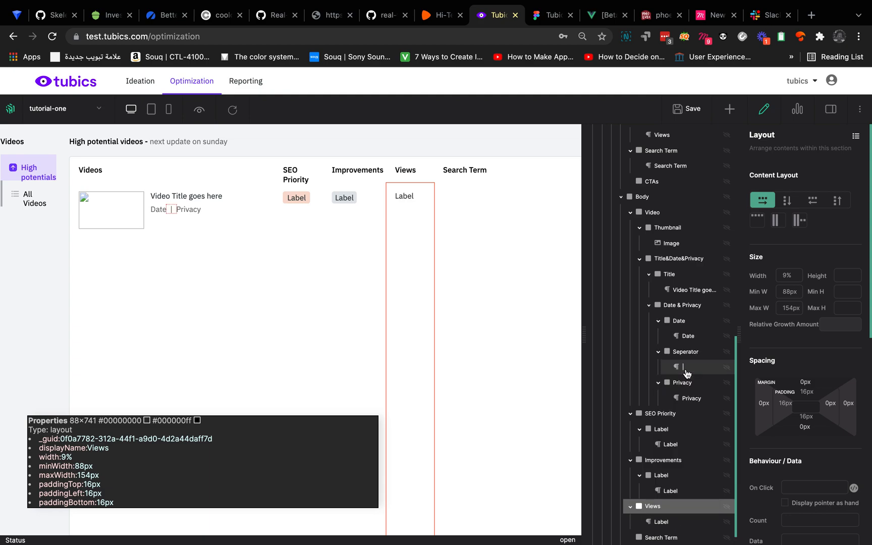
- Change the content of the text pasted in the body's Views layout to "Views"
left_click(656, 522)
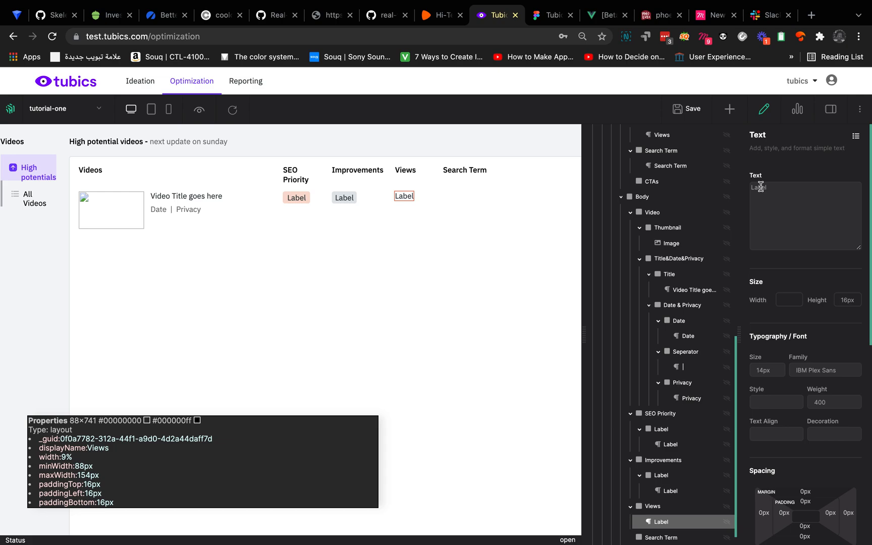
type("Views")
scroll(766, 232, "down", 8)
scroll(727, 414, "down", 1)
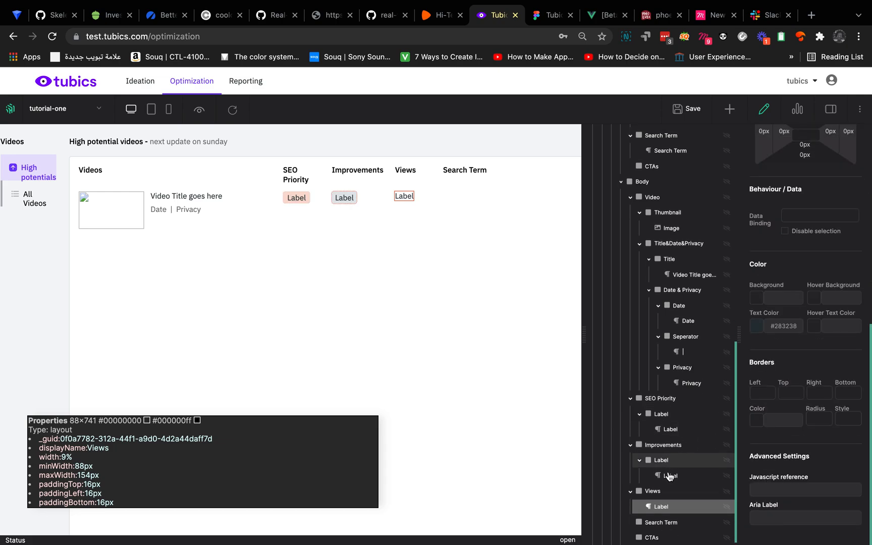
- Check the Views and Search term cells in the Figma design, and paste the copied Label text inside the body's Search Term layout
left_click(664, 525)
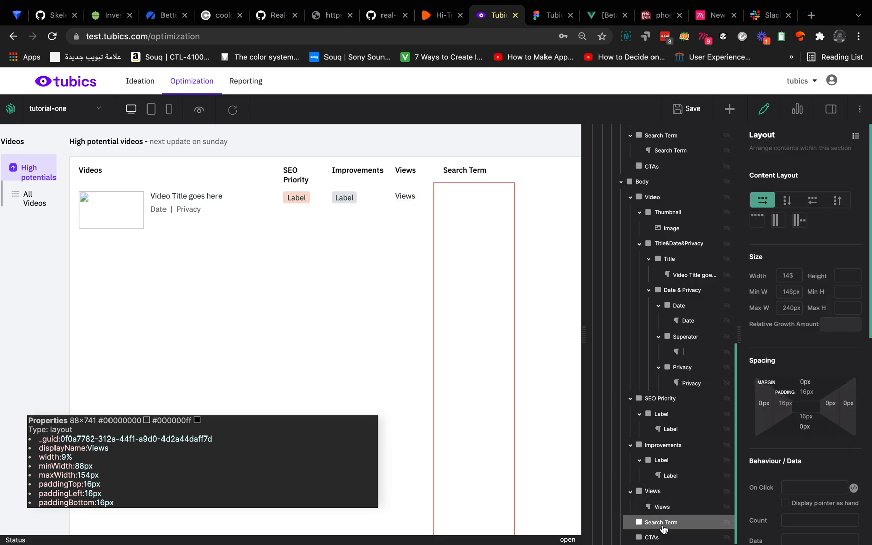
left_click(549, 15)
left_click(633, 192)
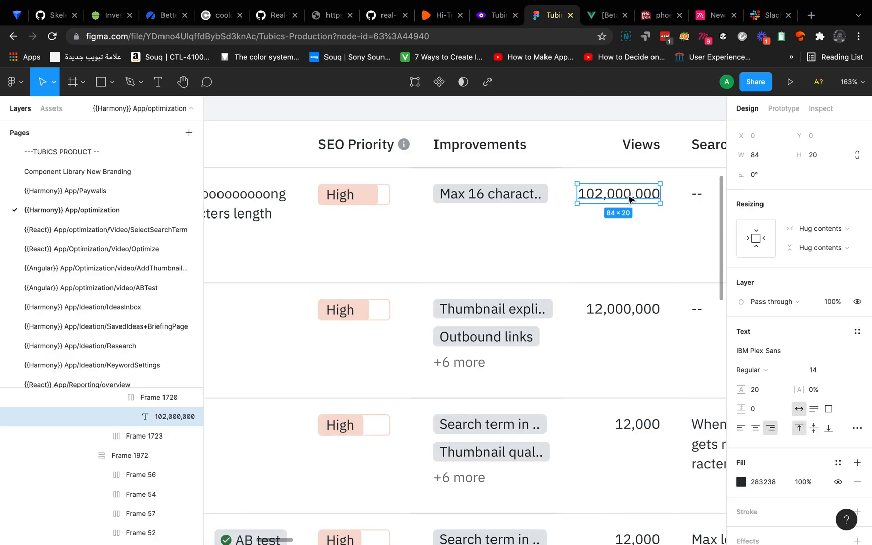
scroll(637, 194, "right", 3)
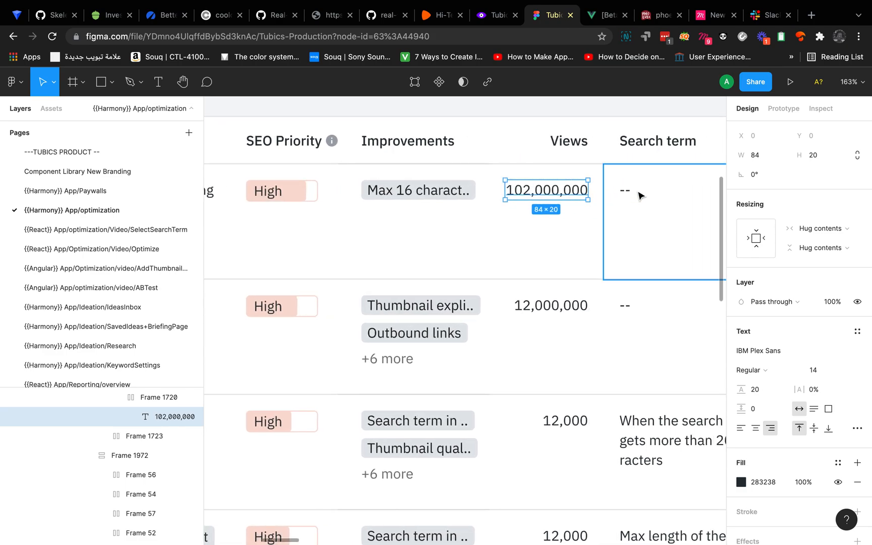
left_click(494, 15)
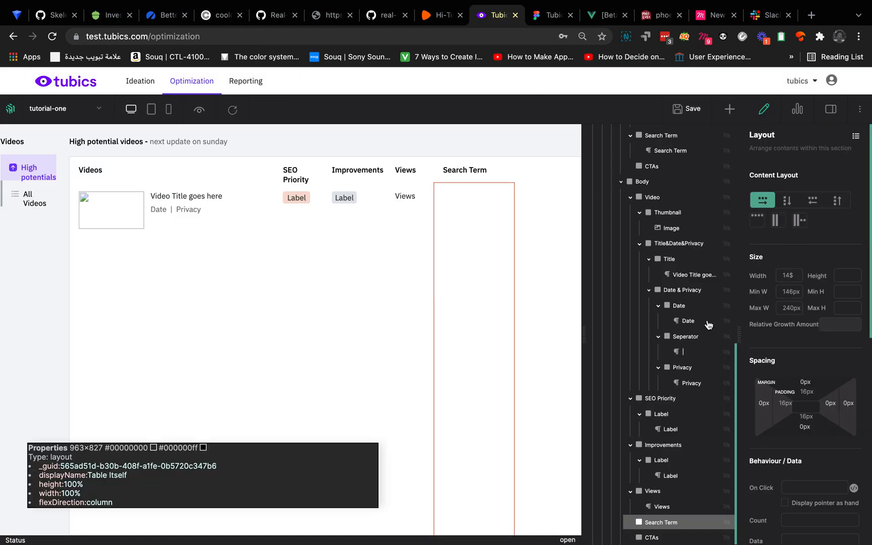
right_click(670, 516)
left_click(661, 522)
right_click(660, 525)
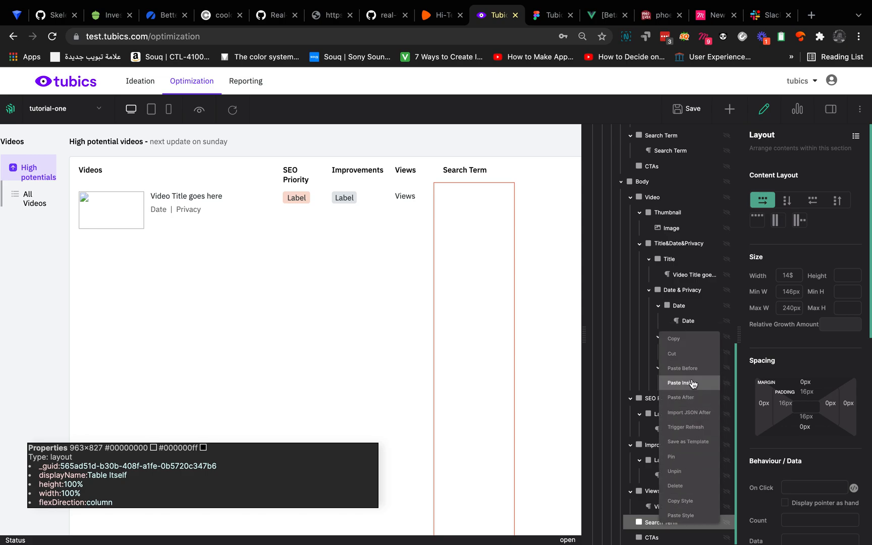
left_click(692, 382)
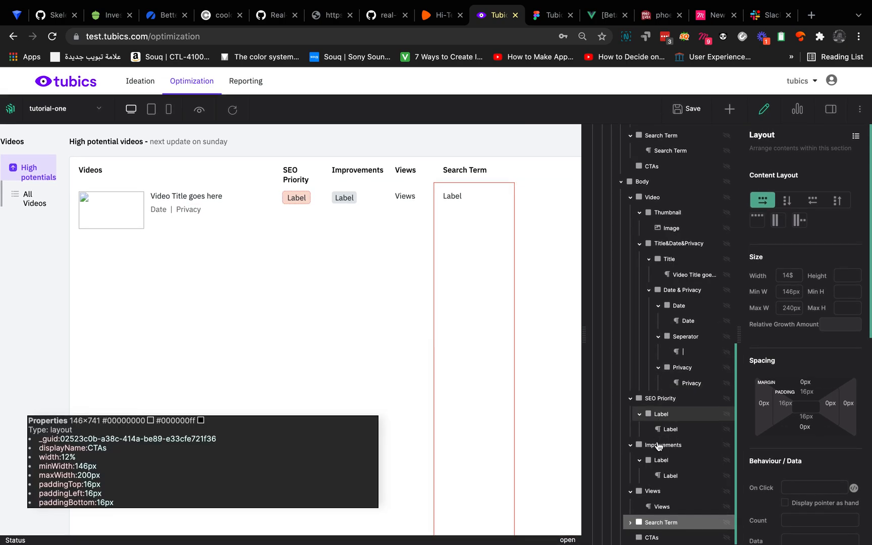
left_click(652, 537)
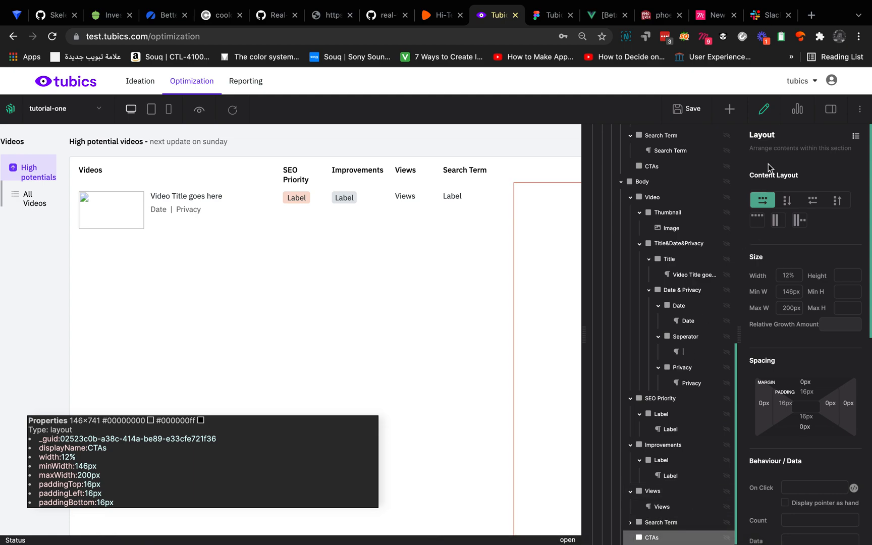
left_click(729, 109)
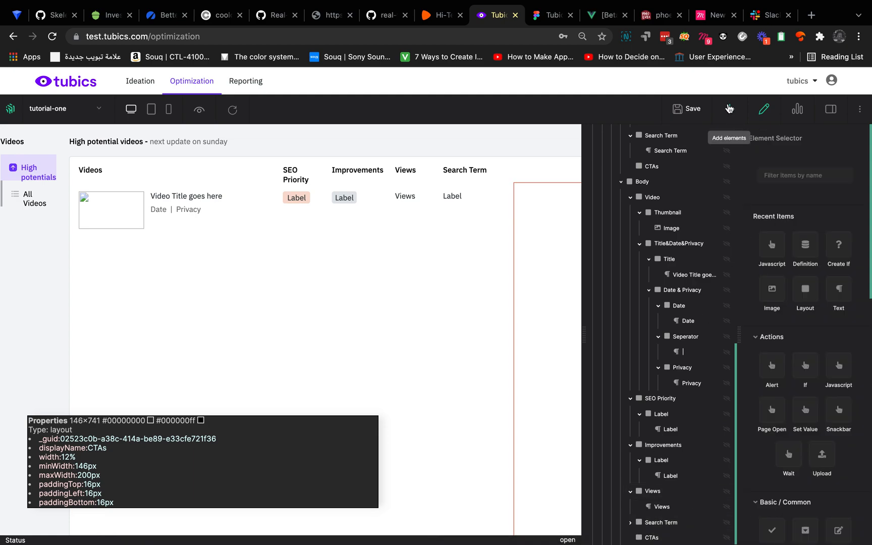
type("but")
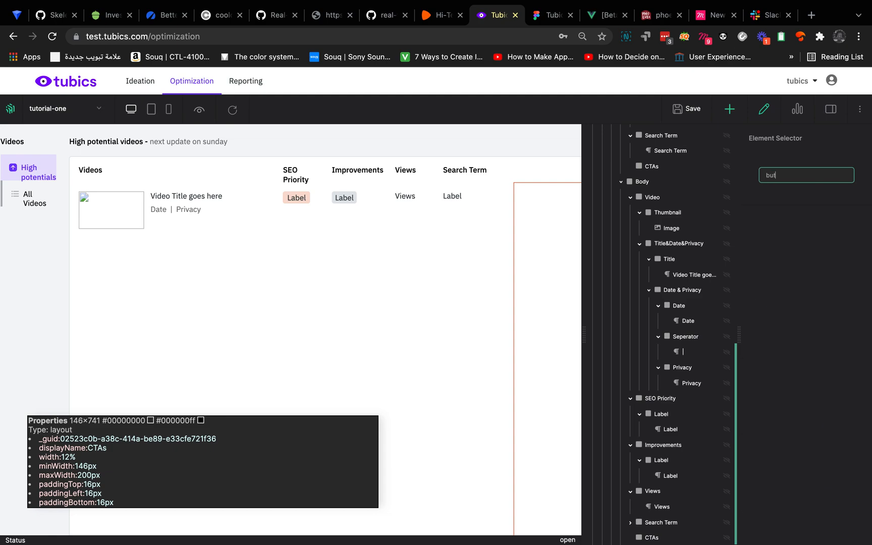
key("BackSpace")
key("BackSpace")
key("BackSpace")
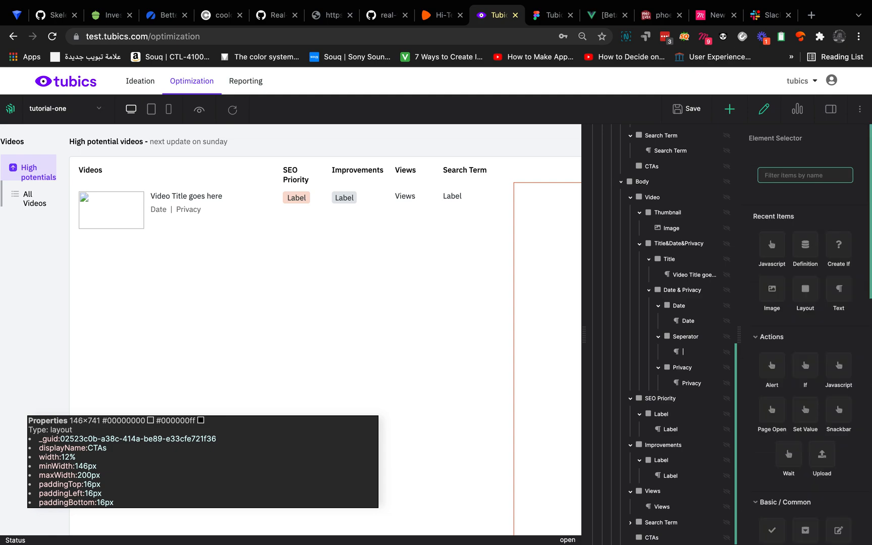
- Save the tutorial-one page and open the VideoListPage
left_click(688, 115)
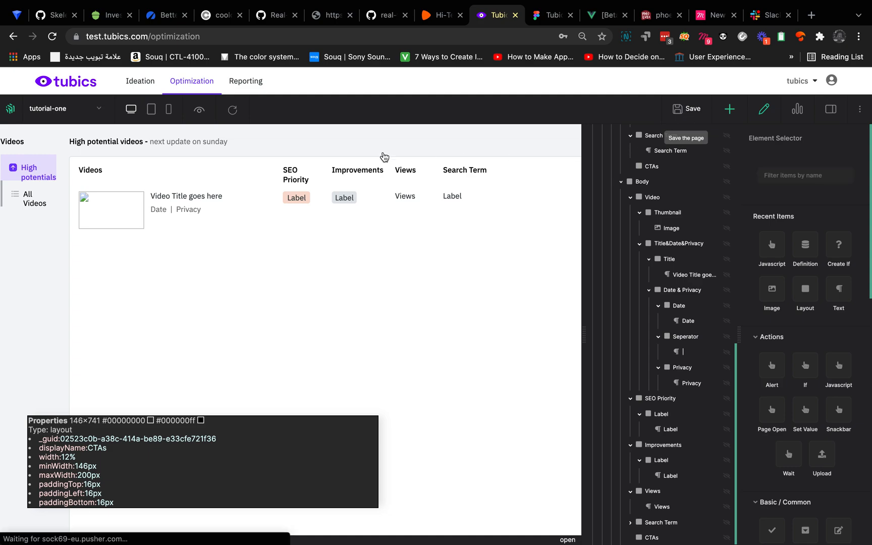
left_click(100, 114)
scroll(163, 218, "down", 5)
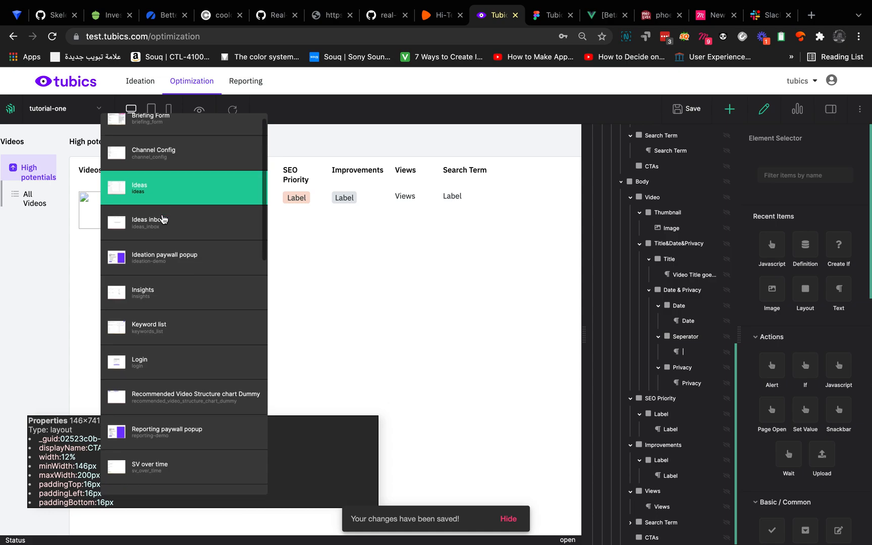
scroll(164, 218, "down", 2)
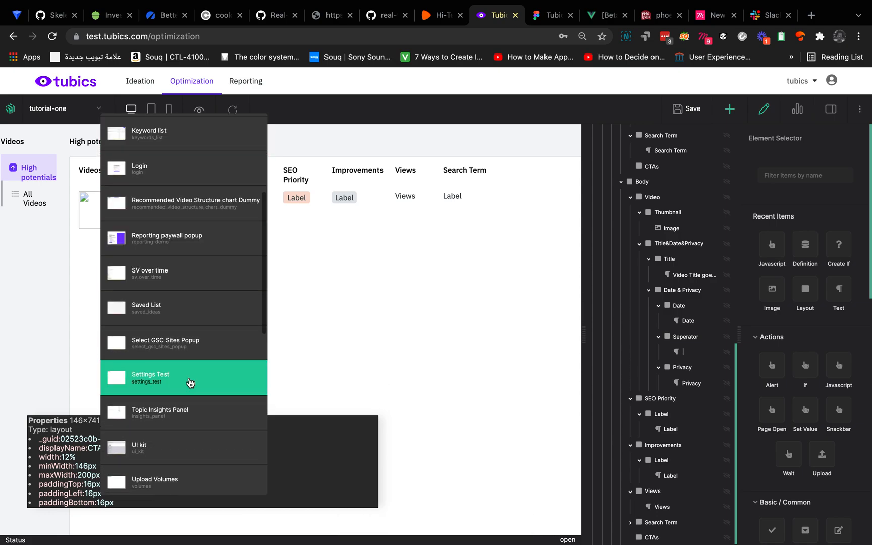
scroll(189, 382, "down", 7)
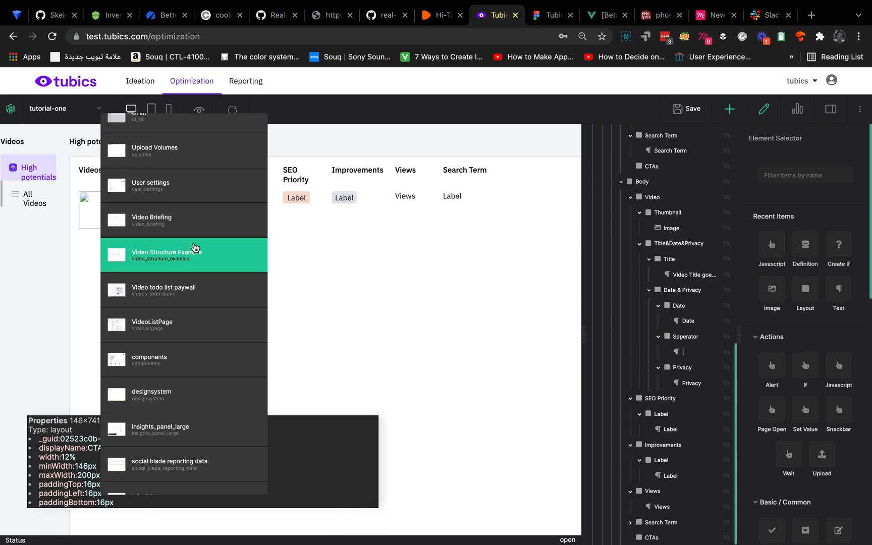
left_click(175, 325)
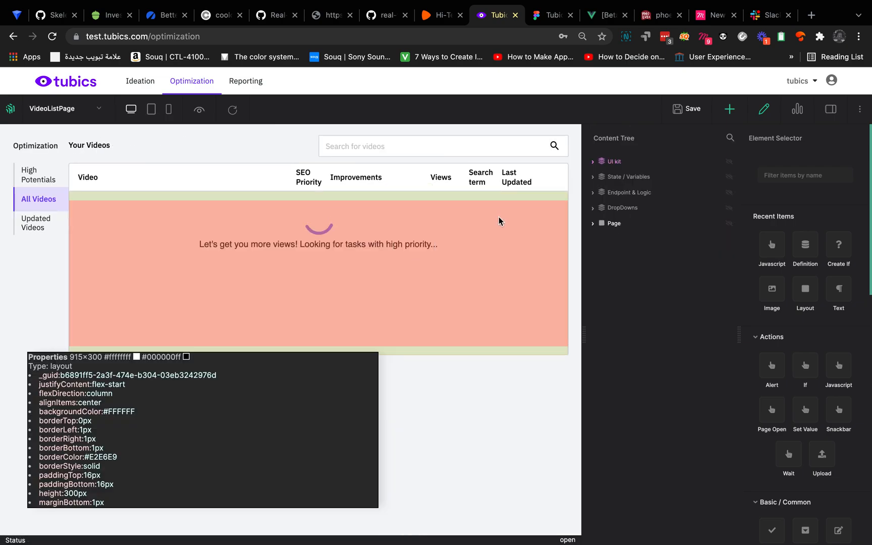
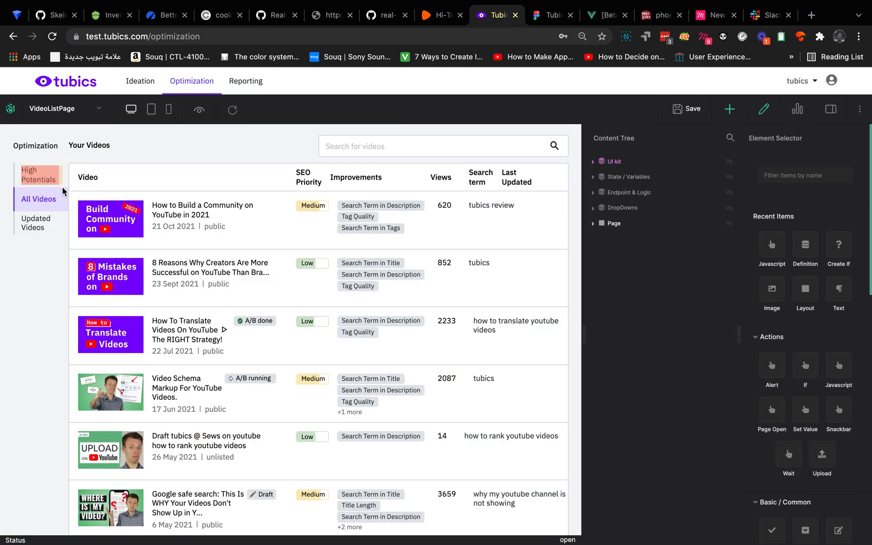
- Copy the layout that holds the EDIT button text from the Optimize Button column of the VideoListPage table body
left_click(63, 188)
left_click(42, 227)
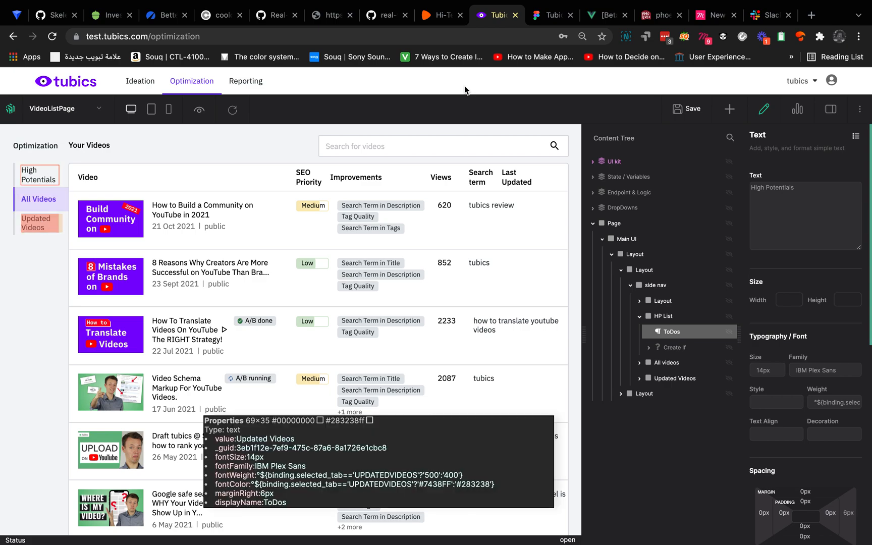
left_click(764, 109)
scroll(534, 240, "right", 5)
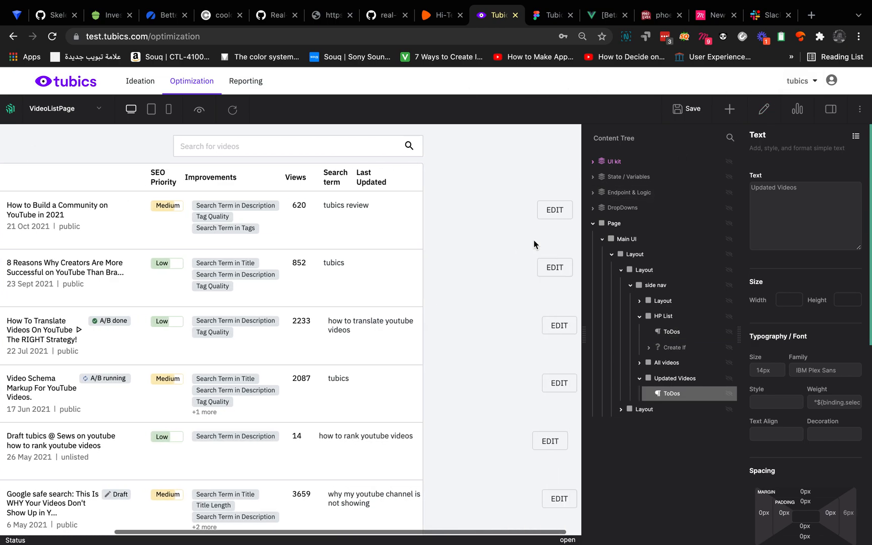
left_click(763, 109)
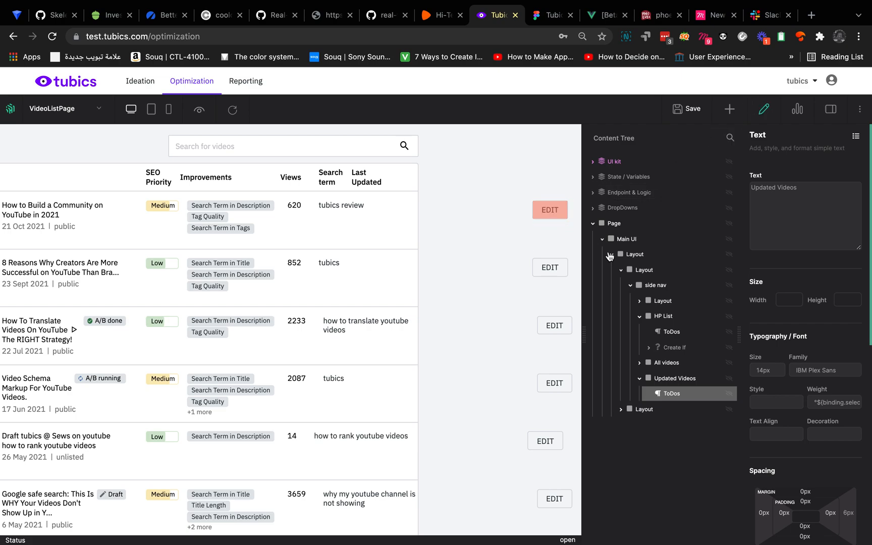
left_click(535, 218)
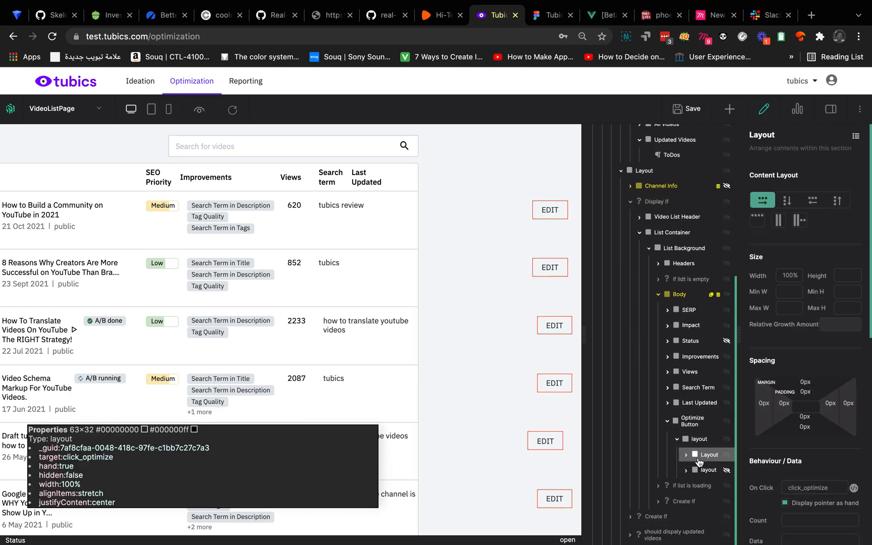
left_click(687, 455)
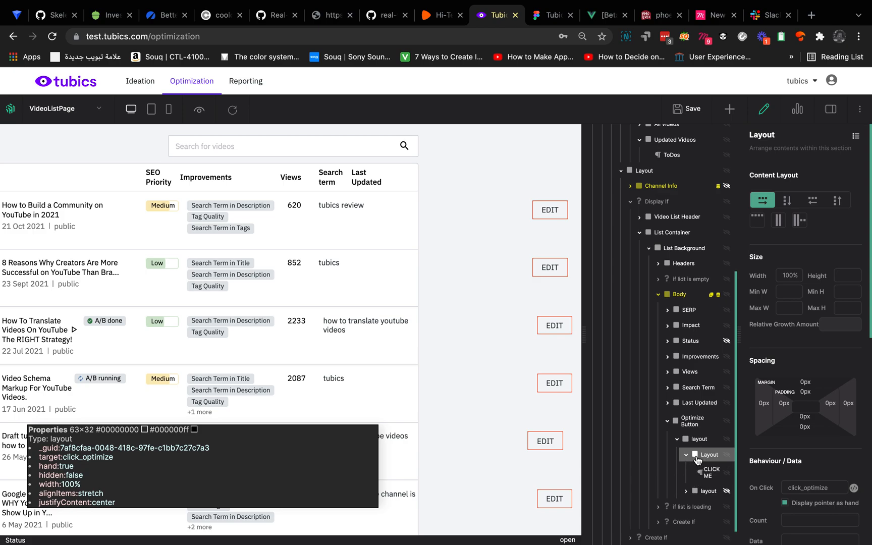
right_click(696, 454)
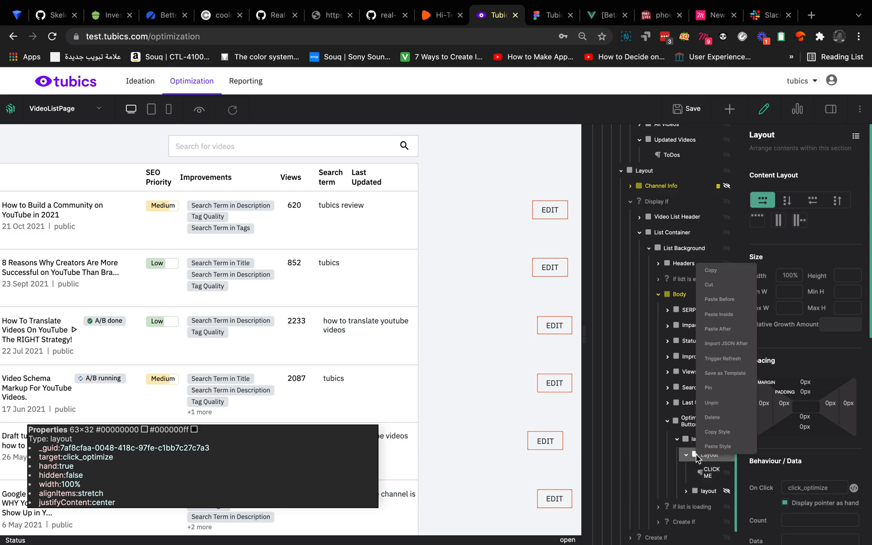
left_click(716, 271)
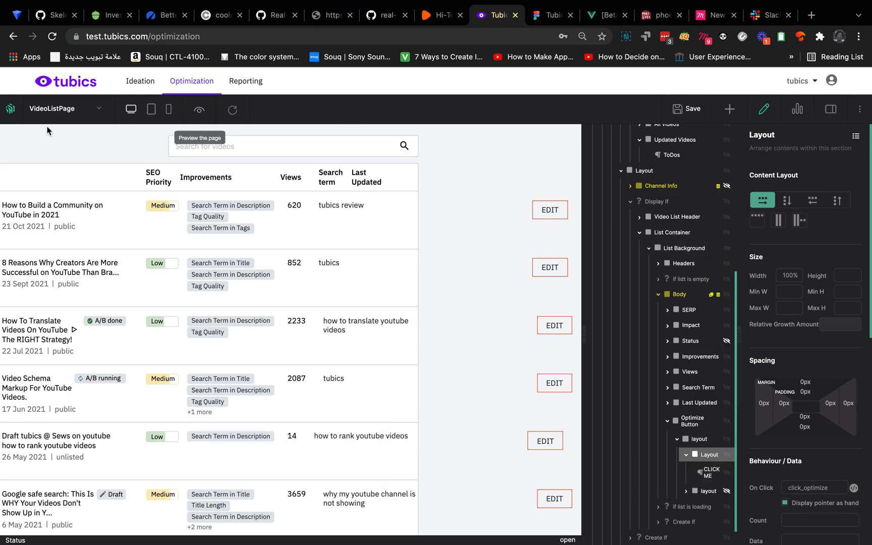
- Open the tutorial-one page and paste the copied button layout inside the table body's CTAs layout
left_click(71, 111)
scroll(122, 304, "down", 10)
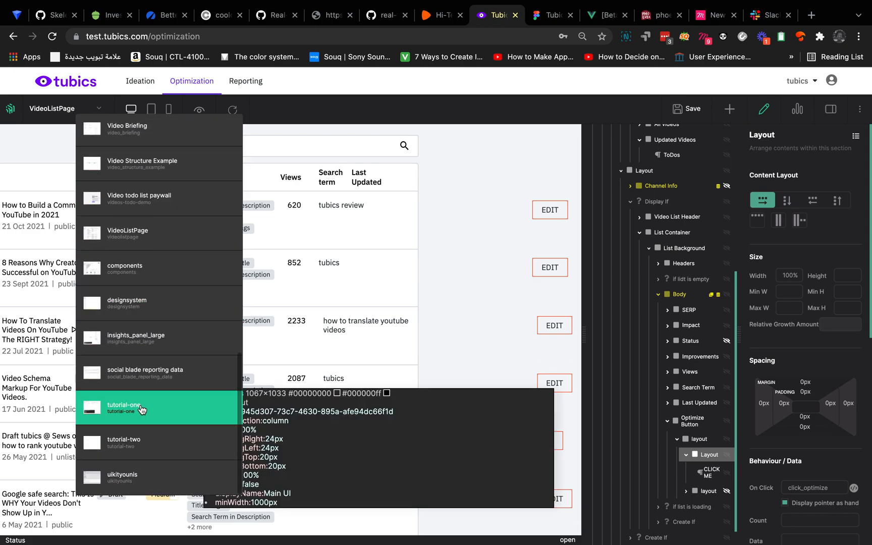
left_click(142, 419)
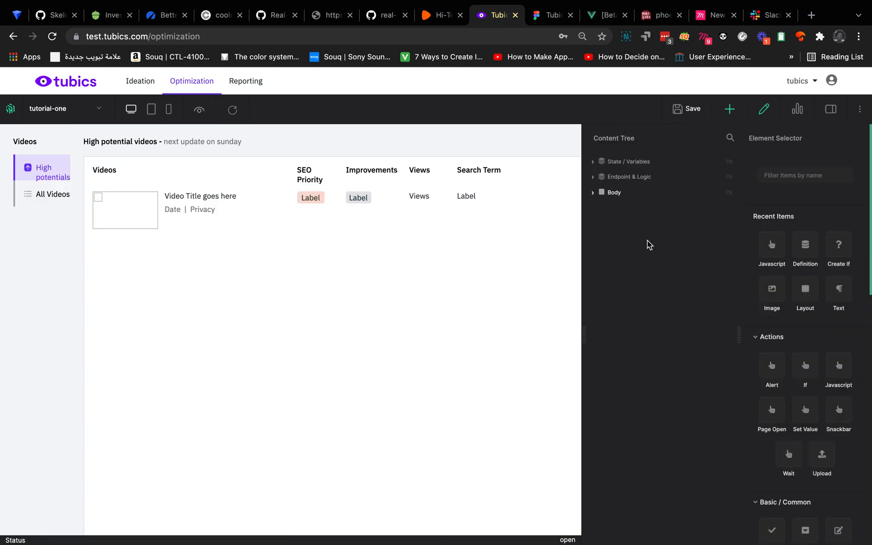
left_click(630, 196)
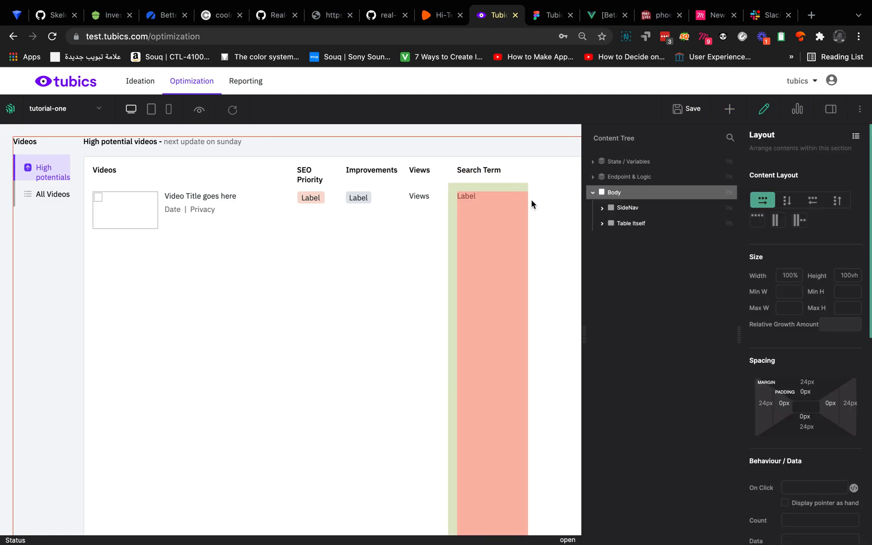
left_click(621, 222)
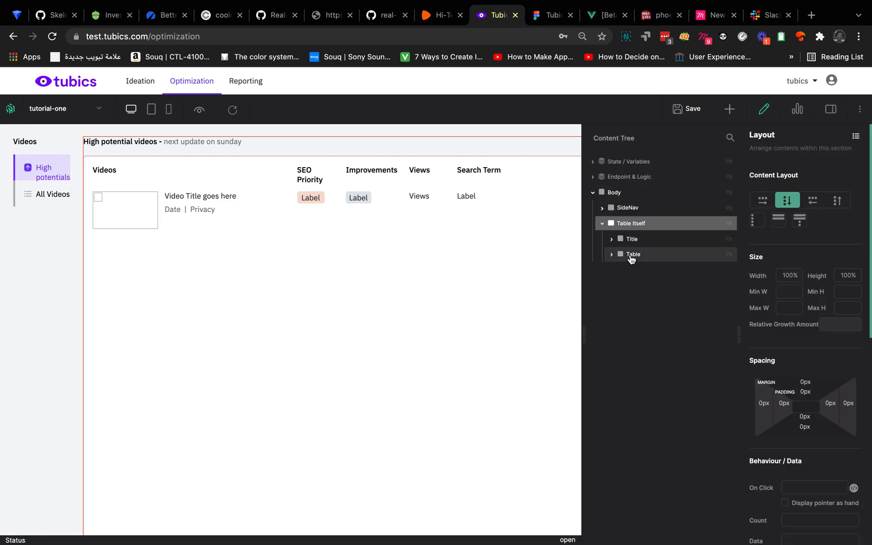
left_click(631, 254)
left_click(646, 287)
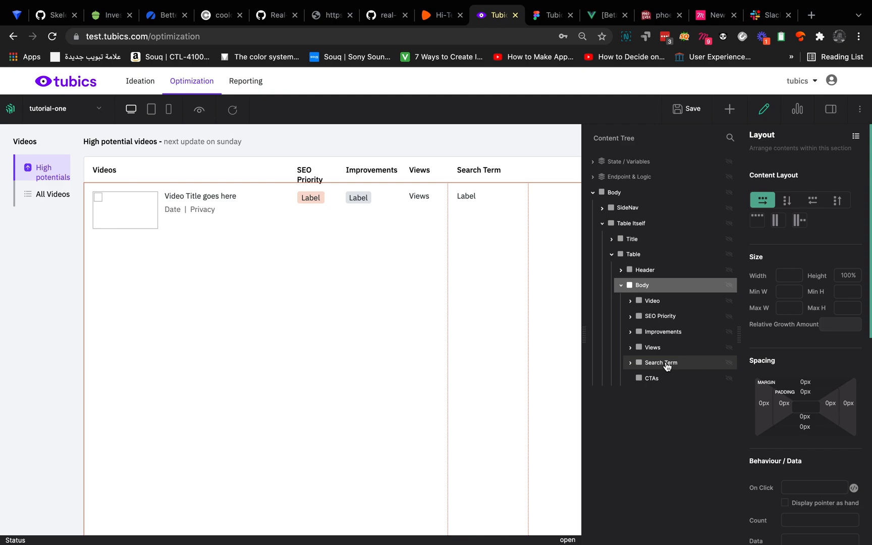
right_click(666, 380)
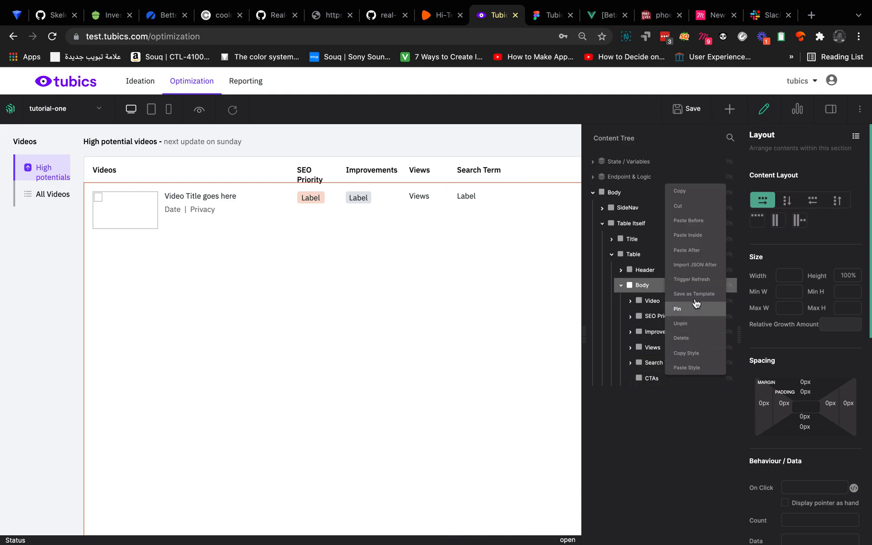
left_click(695, 242)
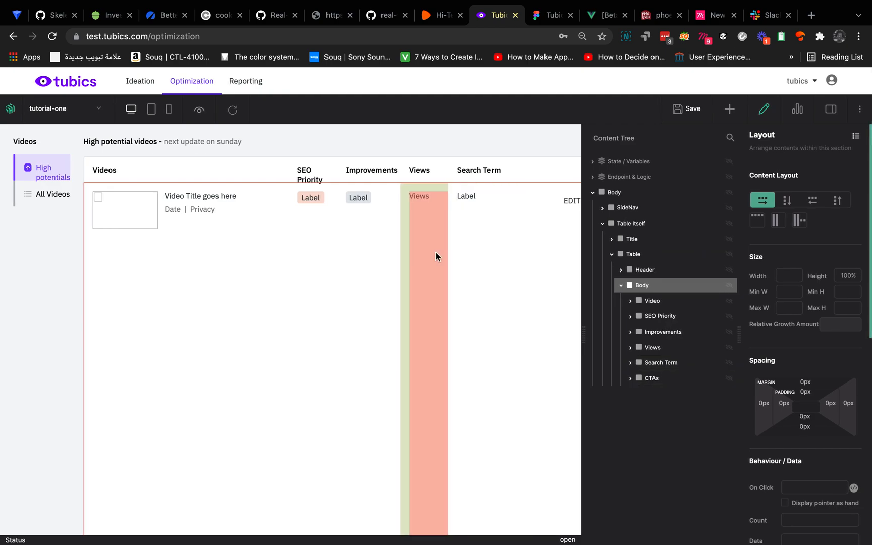
- Examine the size and spacing settings of the CTAs layout, the pasted button layout and its CLICK ME text
left_click(653, 379)
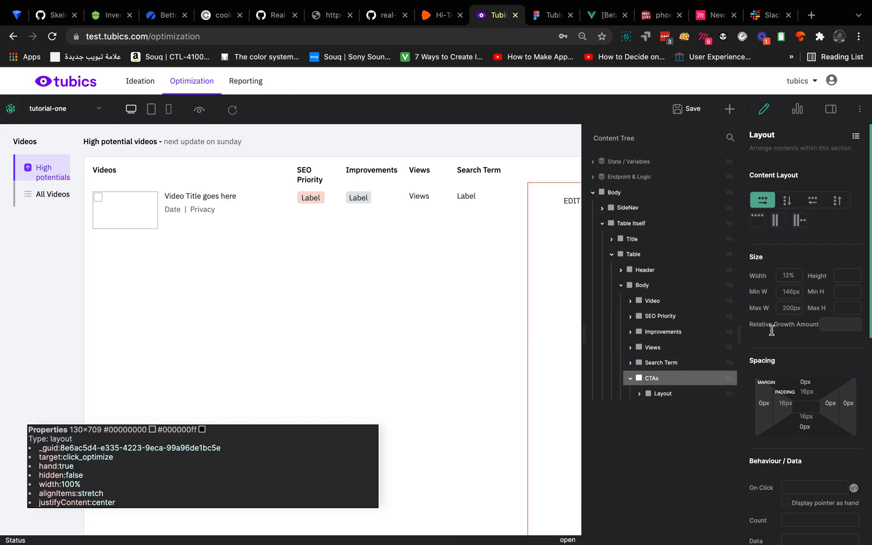
left_click(662, 396)
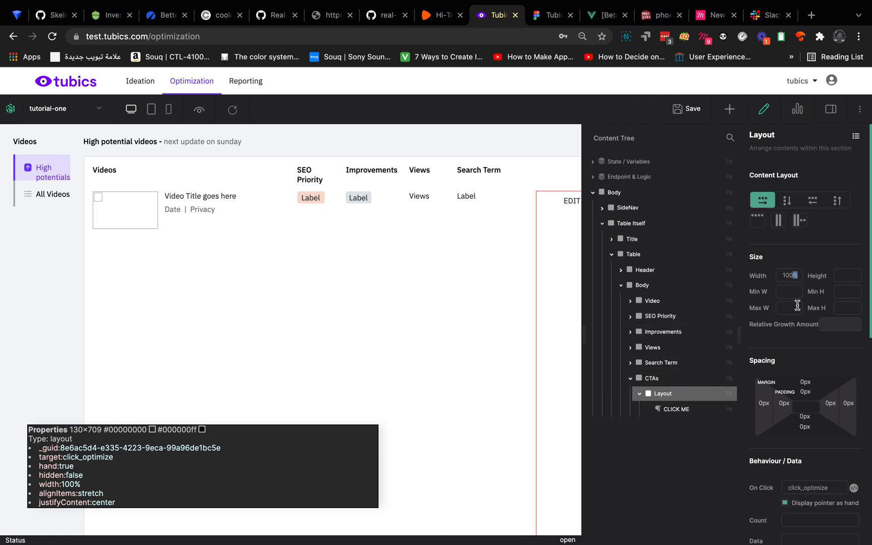
left_click(847, 272)
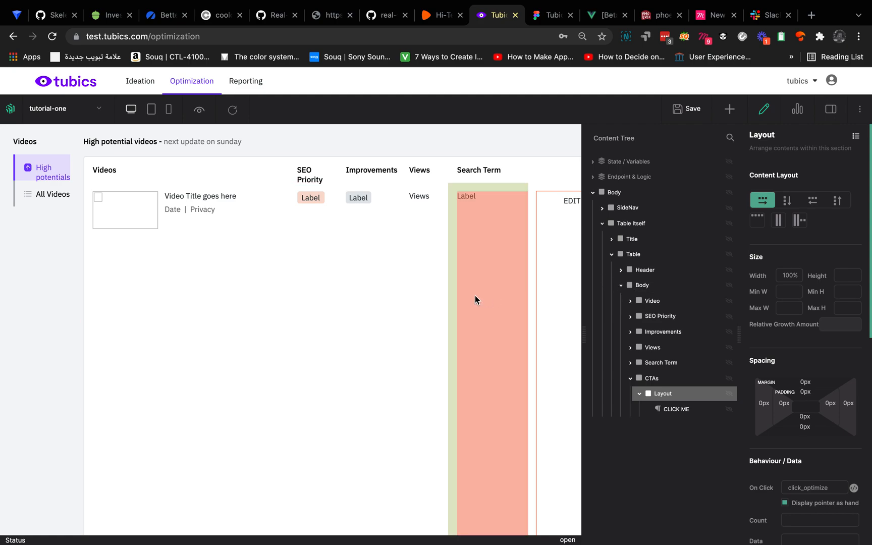
left_click(679, 386)
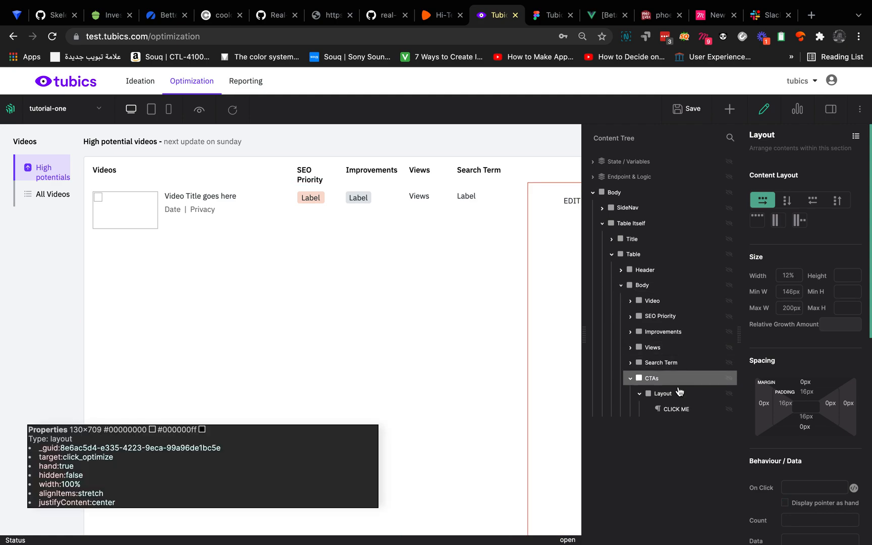
left_click(677, 394)
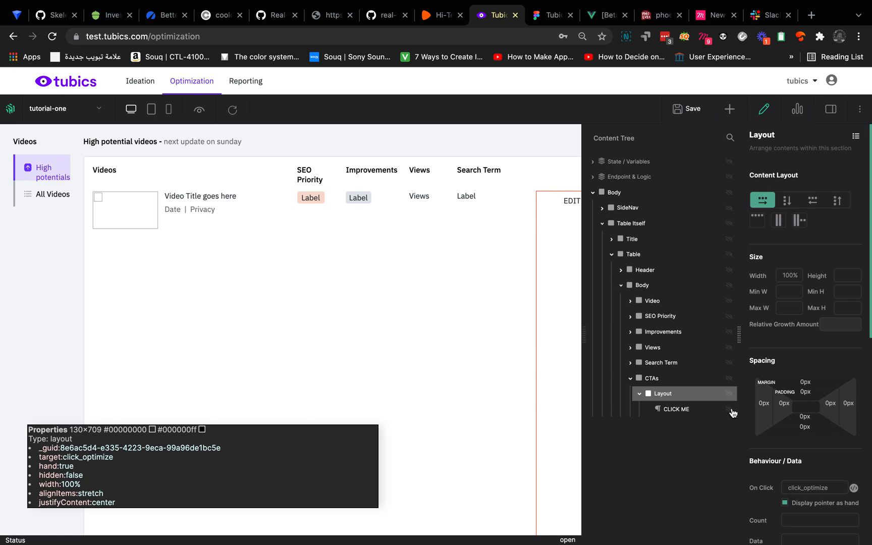
left_click(680, 409)
scroll(816, 496, "down", 3)
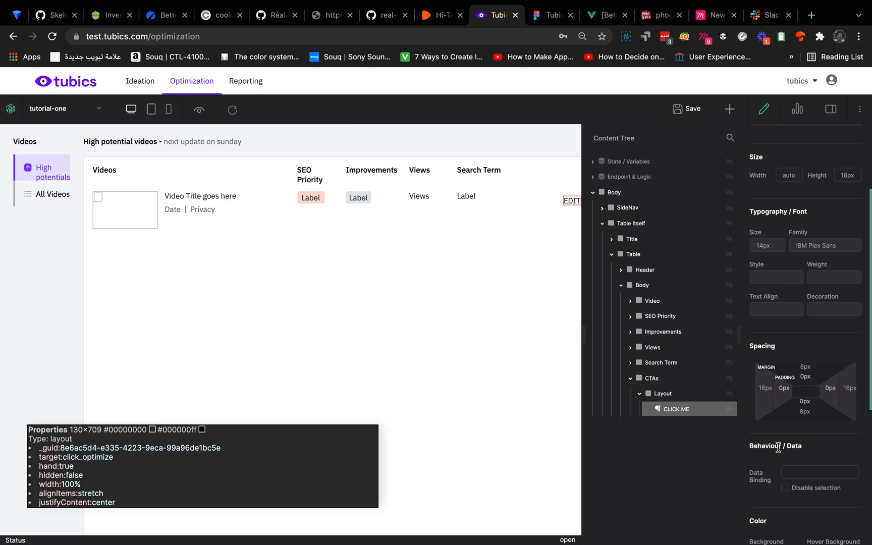
- Give the pasted button layout a 1px solid border on all four sides in colour #D5D6DD
left_click(693, 393)
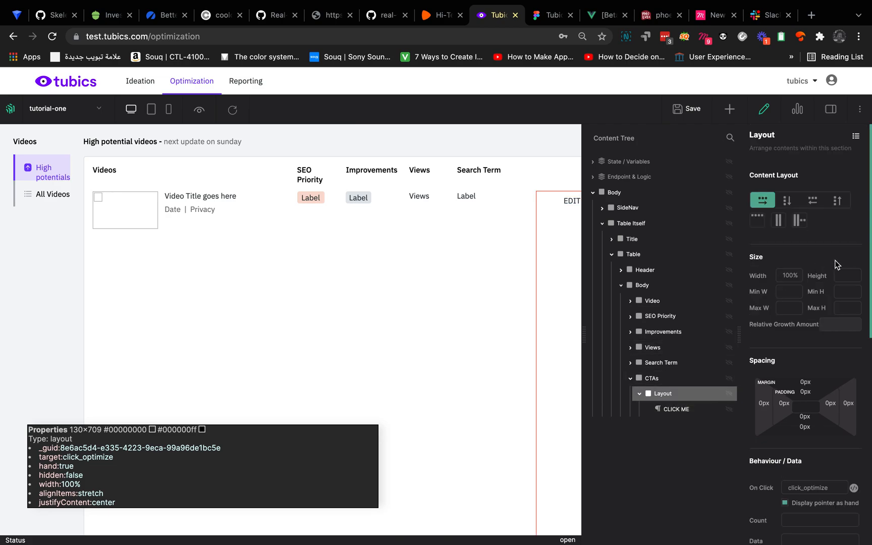
scroll(815, 400, "down", 5)
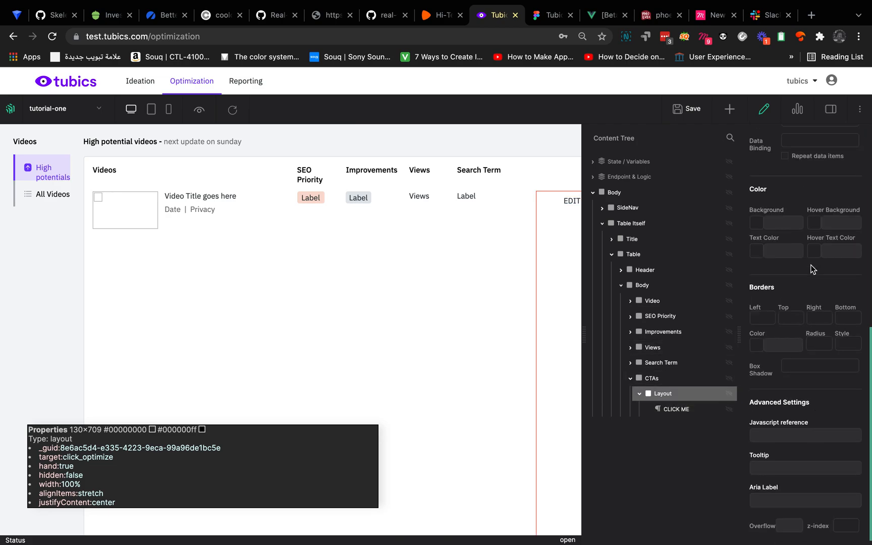
left_click(770, 322)
left_click(802, 315)
left_click(851, 318)
left_click(824, 347)
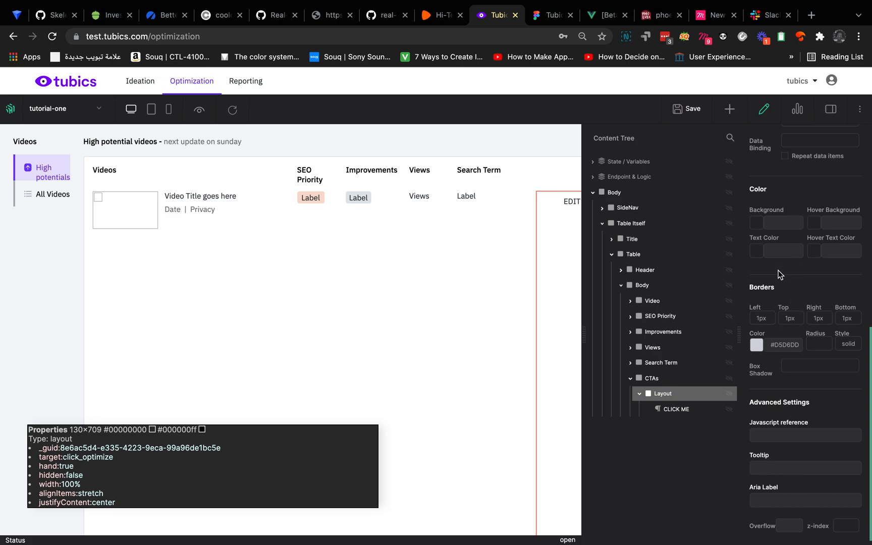
- Check the OPTIMIZE button's frame in the Figma design, and set the pasted button layout's height to 36px with its width left empty
left_click(552, 15)
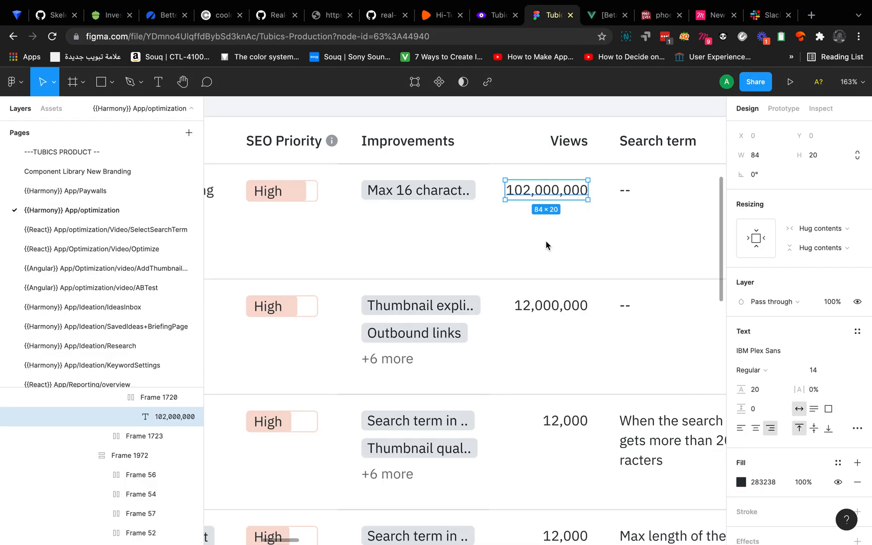
scroll(615, 248, "right", 10)
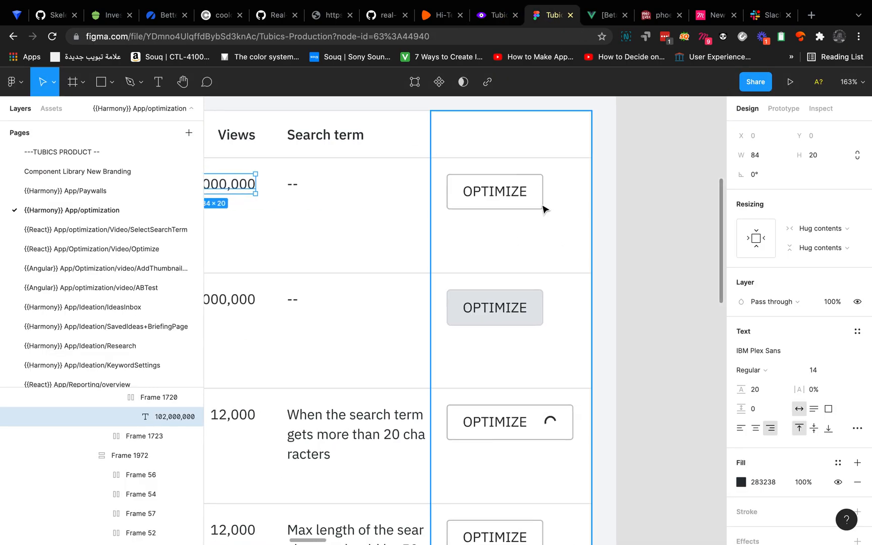
left_click(507, 202)
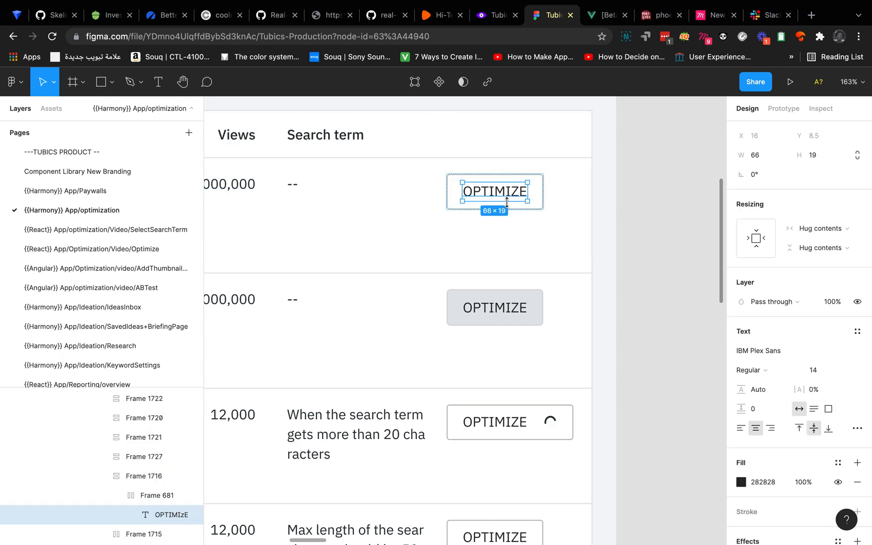
left_click(510, 251)
left_click(508, 207)
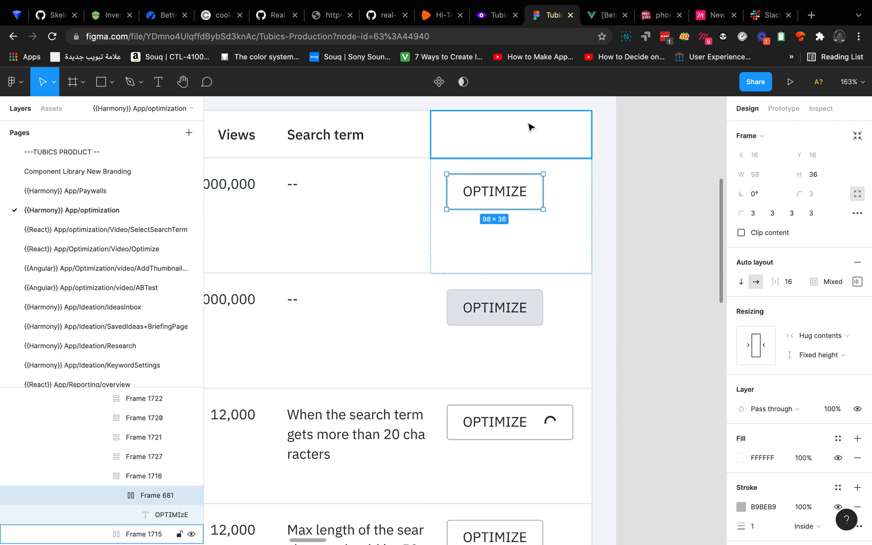
left_click(496, 15)
scroll(806, 260, "up", 10)
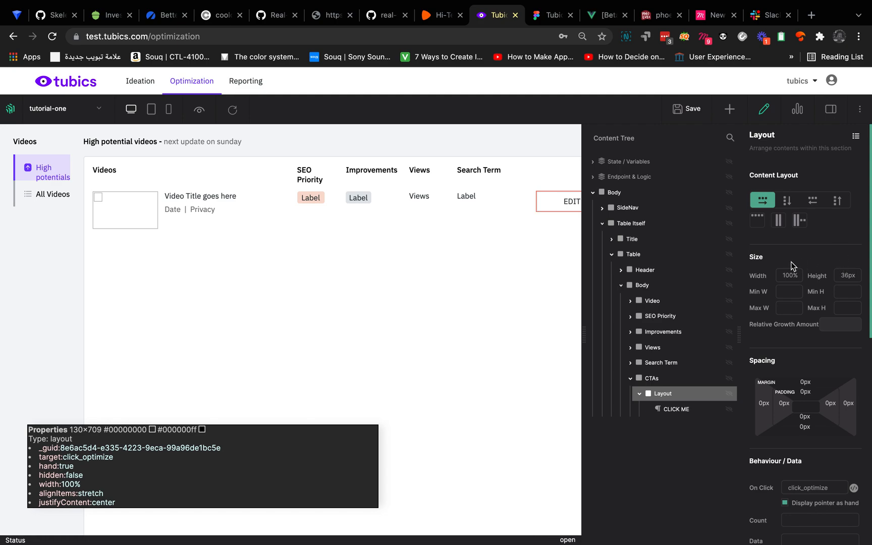
key("BackSpace")
scroll(804, 429, "down", 3)
scroll(809, 429, "up", 3)
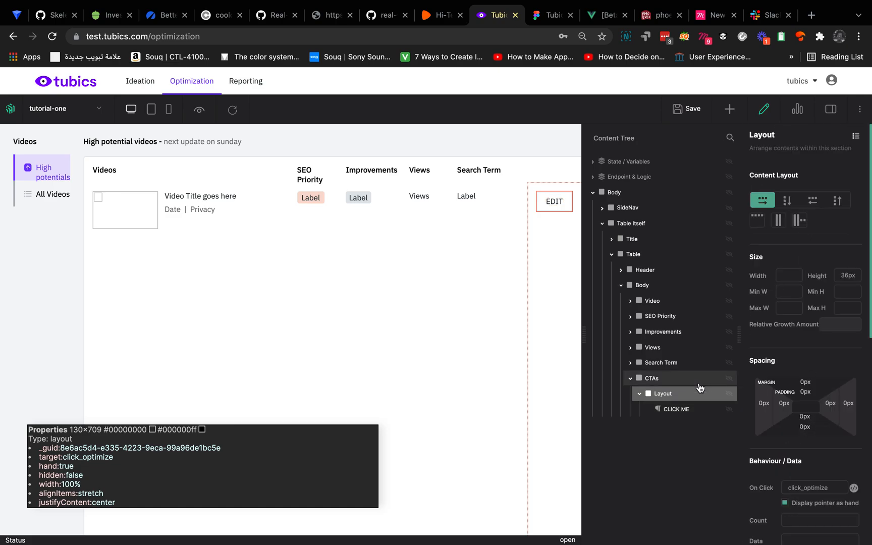
- Change the CLICK ME text's content to "OPTIMIZE" and set its font weight to 400
left_click(680, 411)
double_click(766, 188)
type("Op")
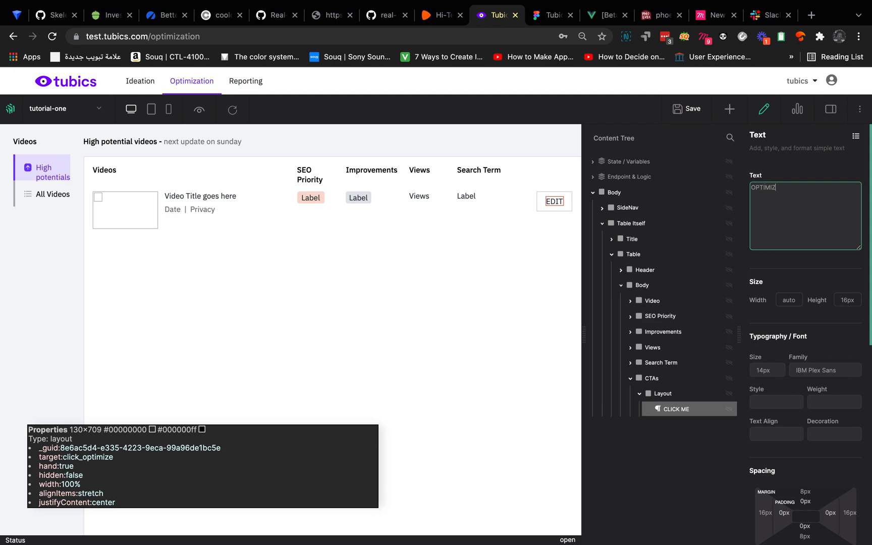
left_click(804, 168)
scroll(804, 308, "down", 5)
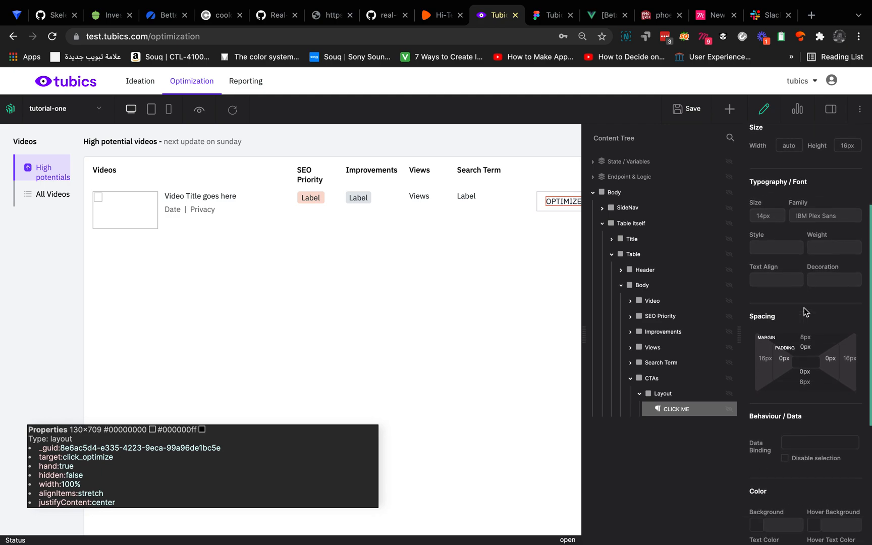
scroll(804, 308, "up", 3)
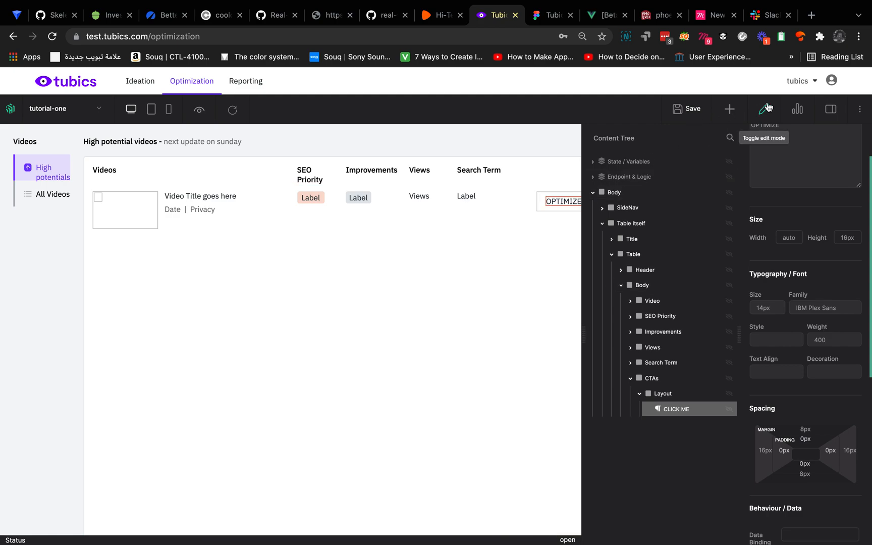
- Save the tutorial-one page, preview the finished table row and return to the editor
left_click(682, 107)
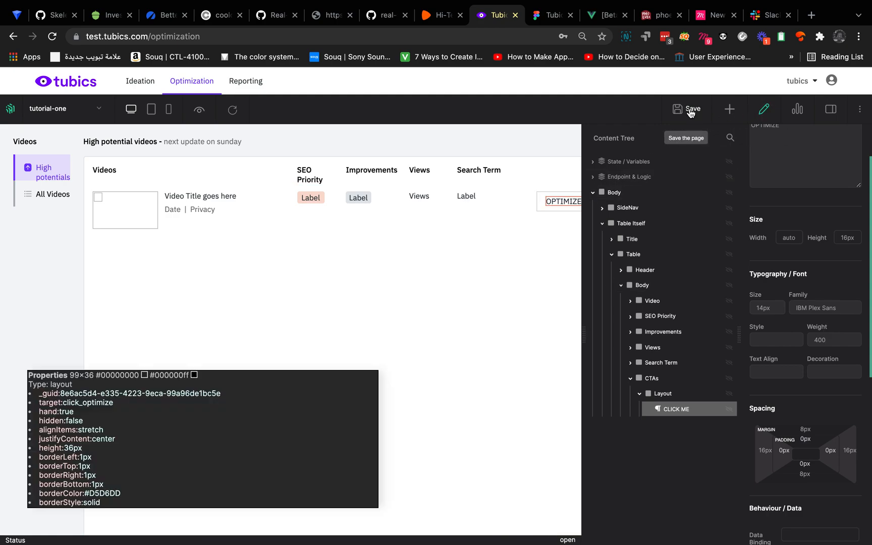
left_click(199, 112)
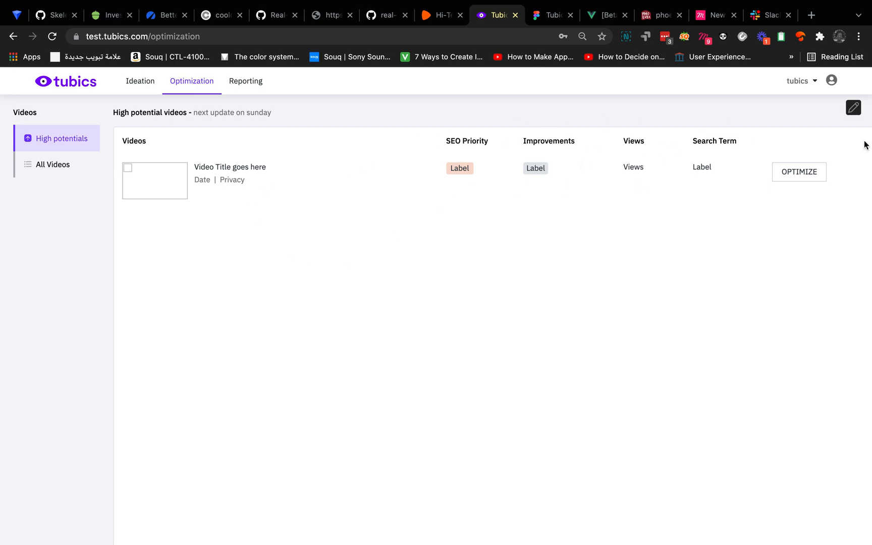
left_click(850, 111)
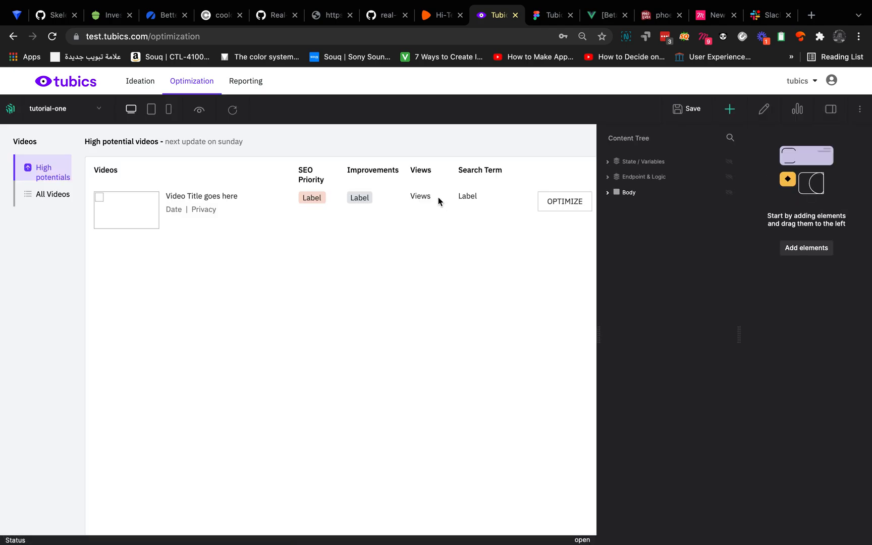
- Give the table's Header layout a 1px solid bottom border in #D5D6DD, with the left, top and right borders at 0px
left_click(617, 194)
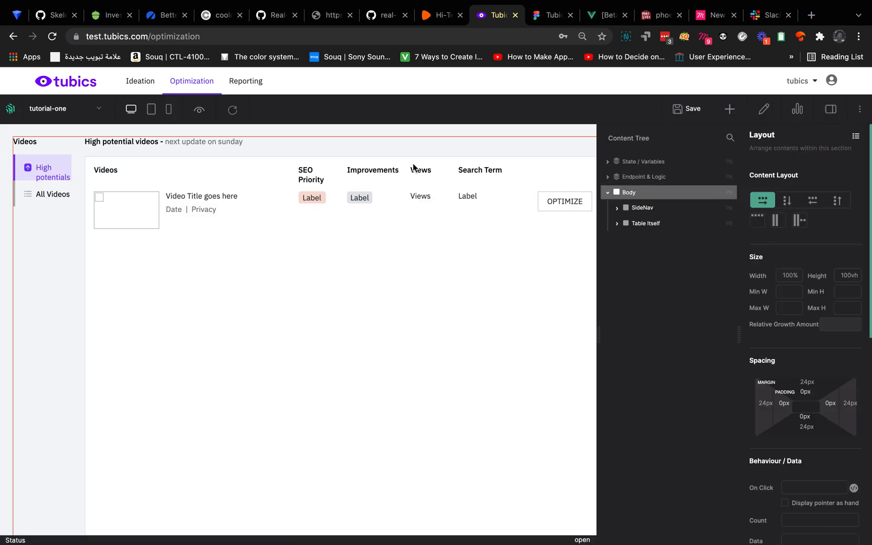
left_click(659, 214)
left_click(644, 270)
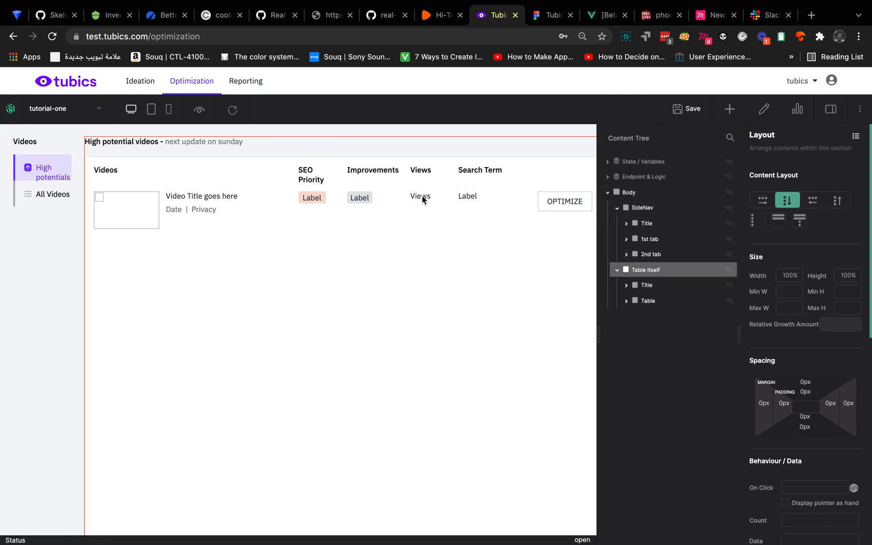
left_click(646, 286)
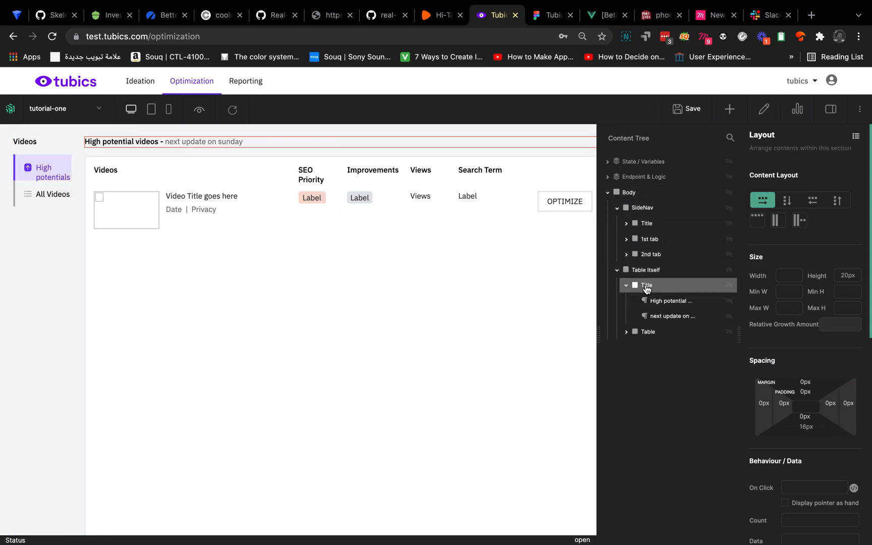
left_click(666, 334)
left_click(664, 351)
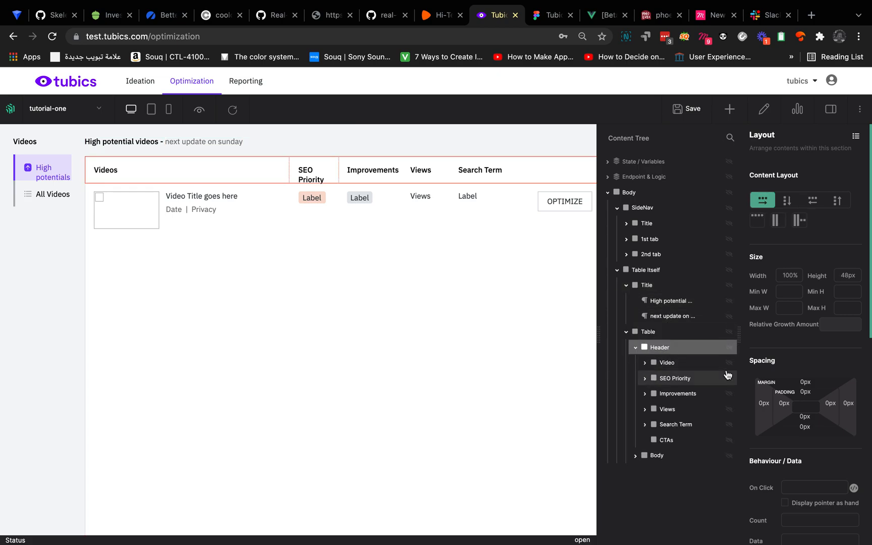
scroll(831, 376, "down", 10)
left_click(762, 308)
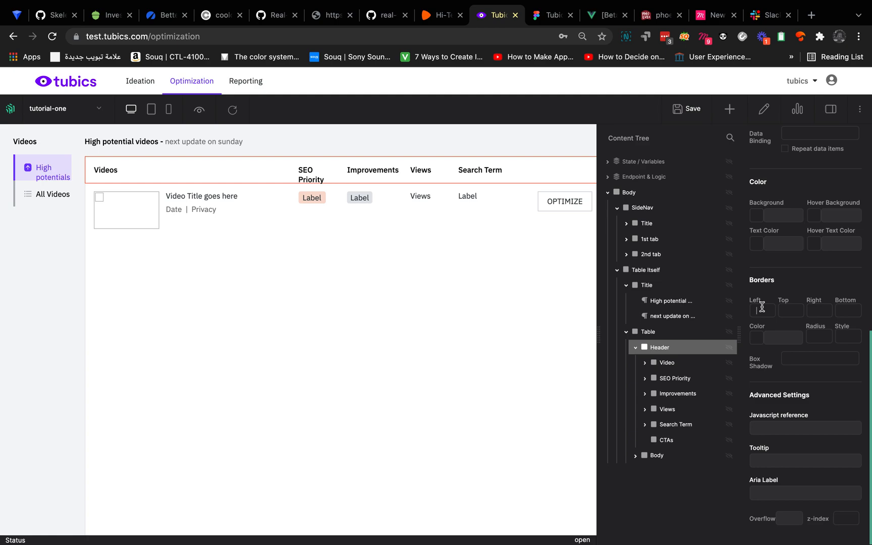
left_click(784, 309)
type("0px")
left_click(818, 309)
left_click(846, 335)
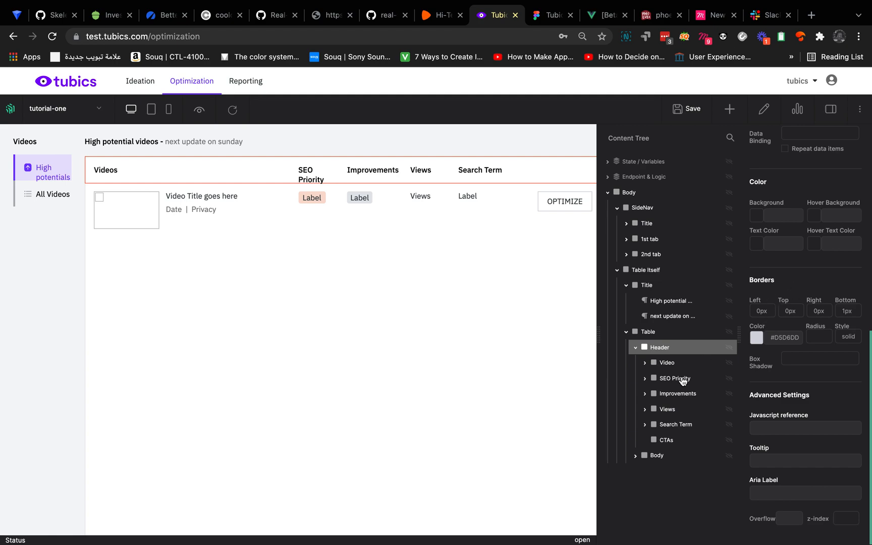
- Give the table's Body layout a 1px solid bottom border in #D5D6DD, with its other three borders at 0px
left_click(676, 454)
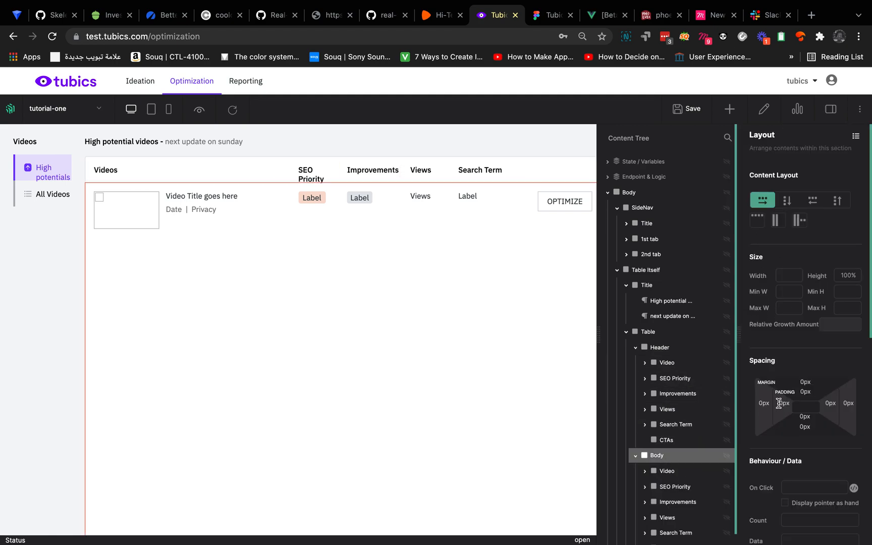
scroll(775, 405, "down", 10)
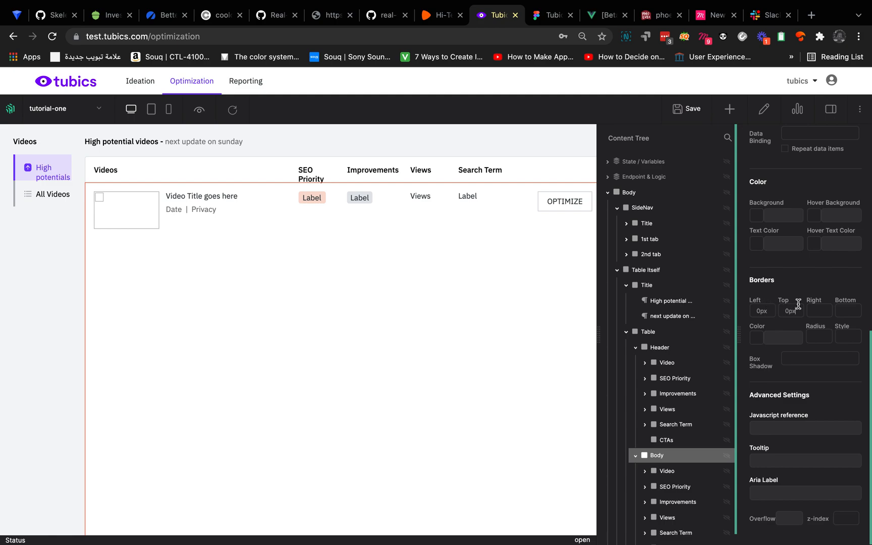
left_click(844, 310)
left_click(783, 337)
left_click(847, 336)
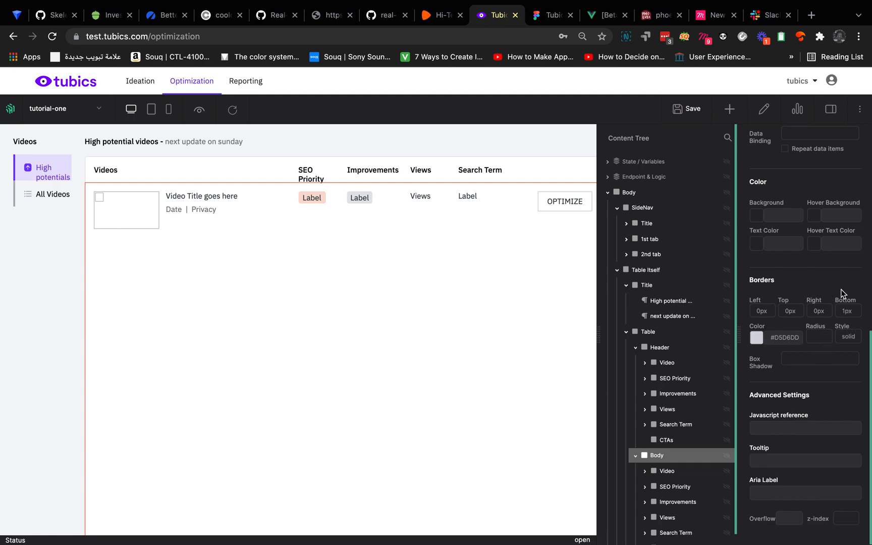
left_click(658, 333)
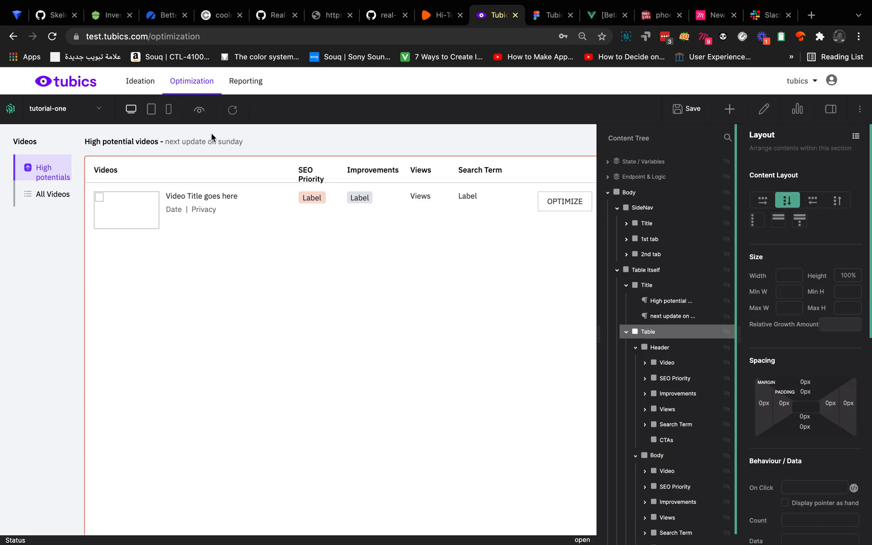
- Compare the table's Header and Body layouts with the Figma design and inspect the height of the first row's Improvements cell frame
scroll(654, 440, "down", 1)
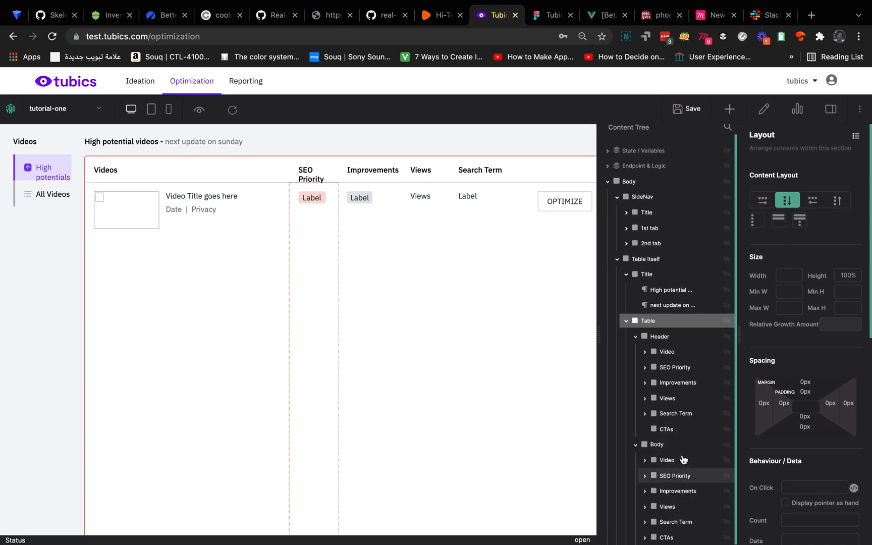
left_click(550, 18)
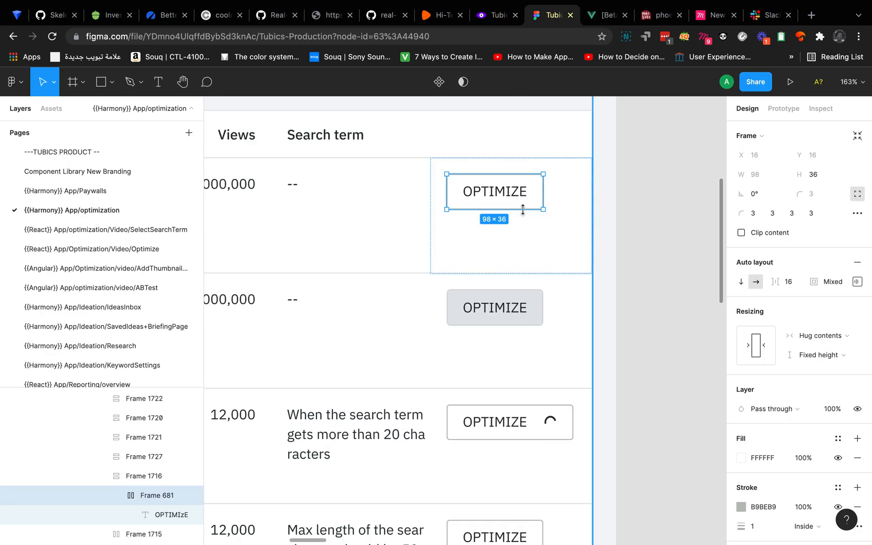
left_click(499, 16)
scroll(445, 263, "up", 2)
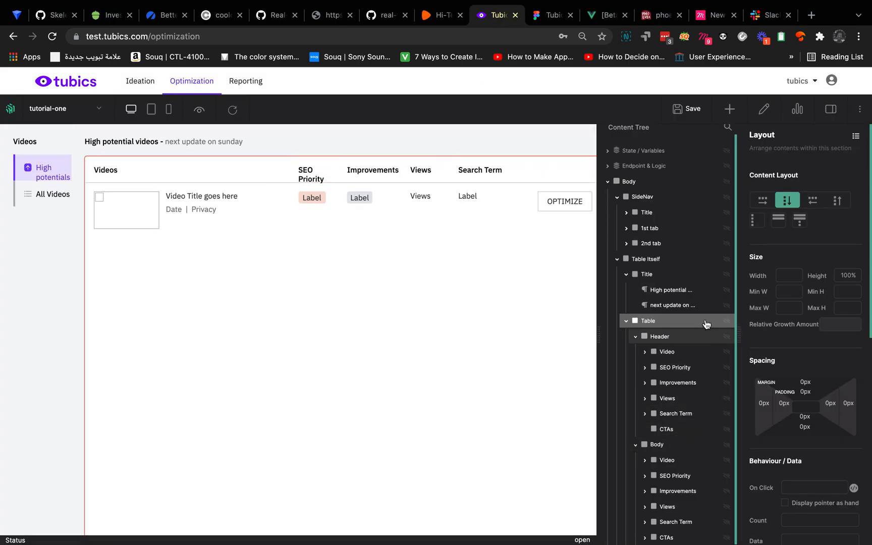
left_click(688, 337)
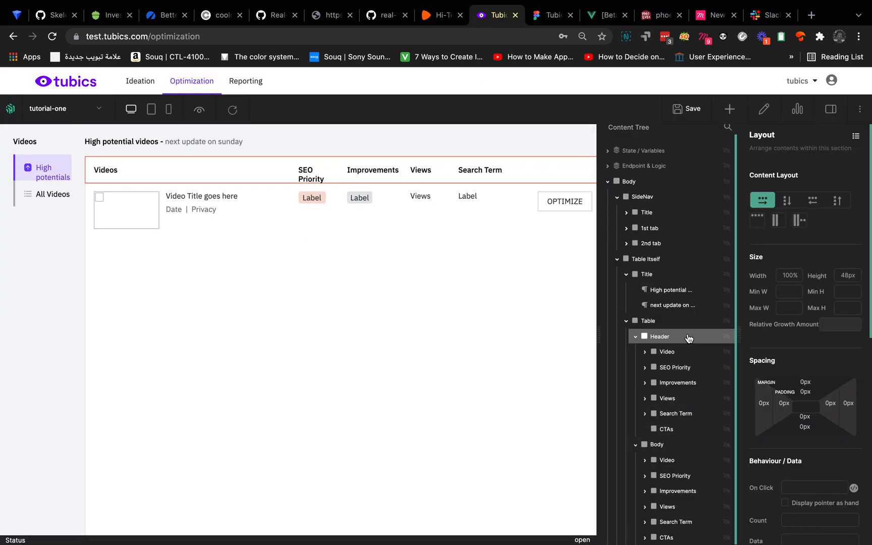
left_click(656, 445)
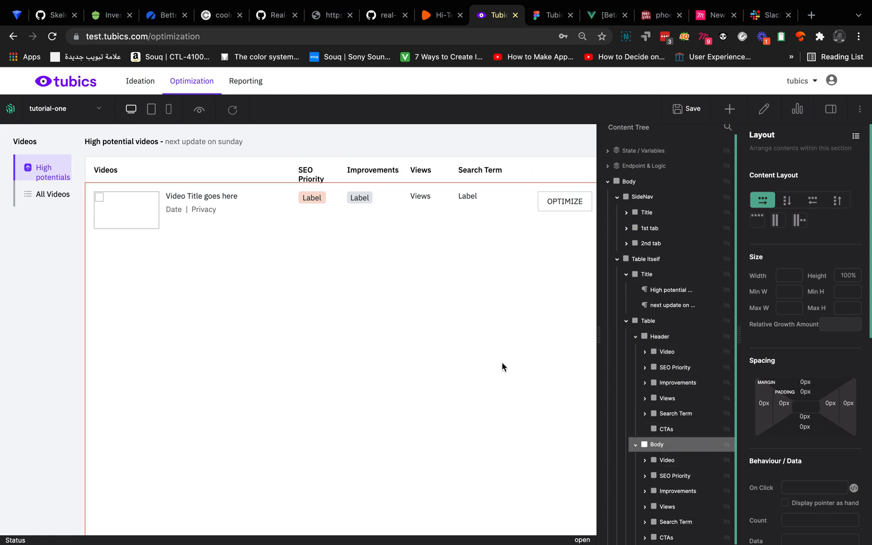
scroll(477, 356, "down", 2)
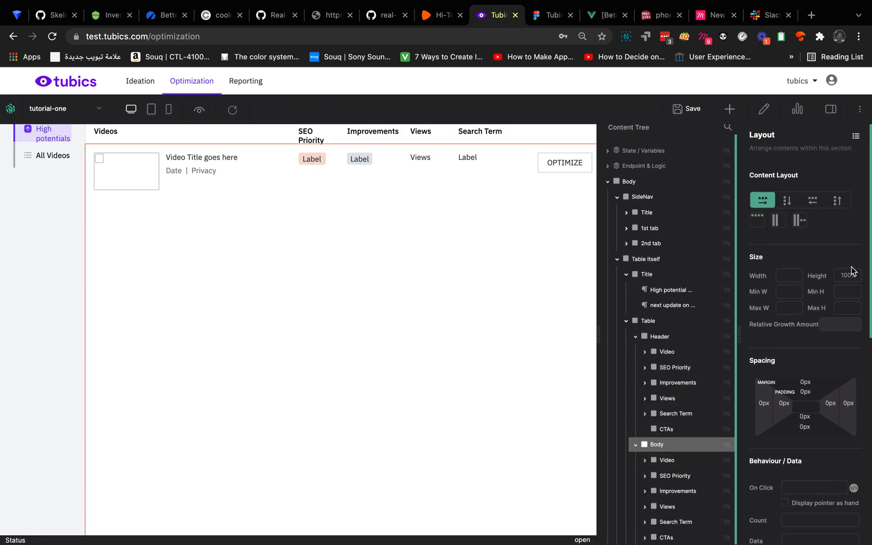
left_click(547, 18)
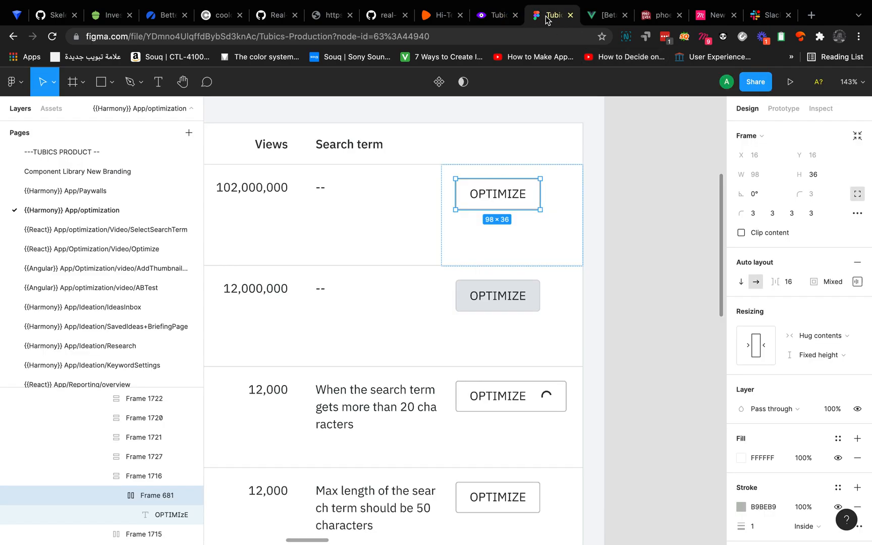
scroll(524, 176, "down", 5)
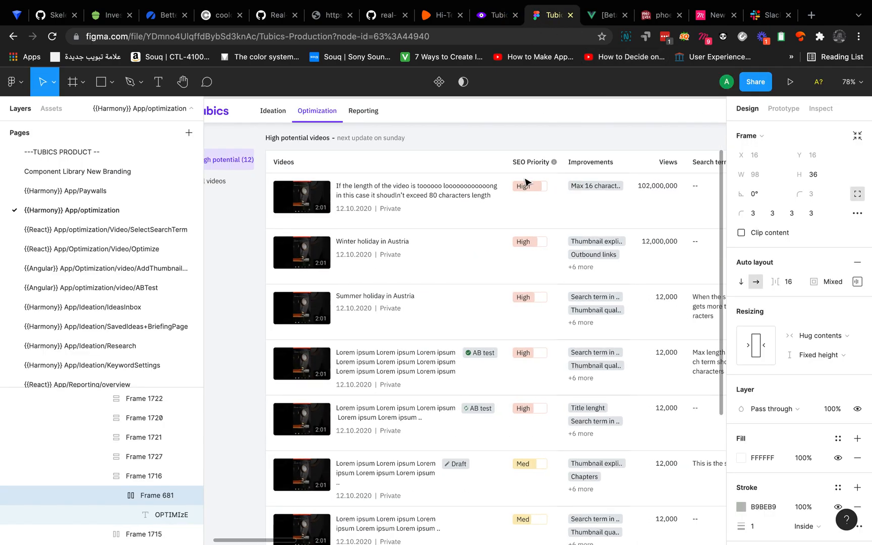
scroll(525, 181, "right", 2)
left_click(525, 242)
left_click(496, 249)
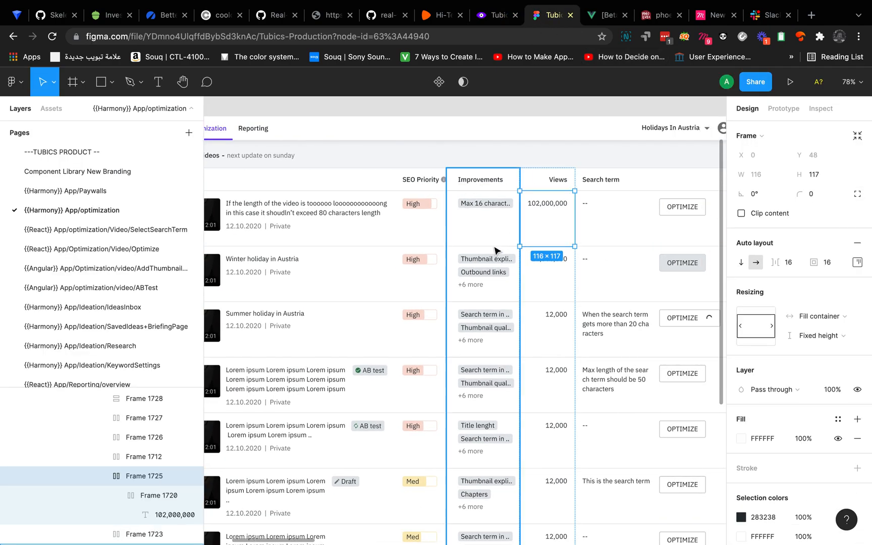
double_click(492, 248)
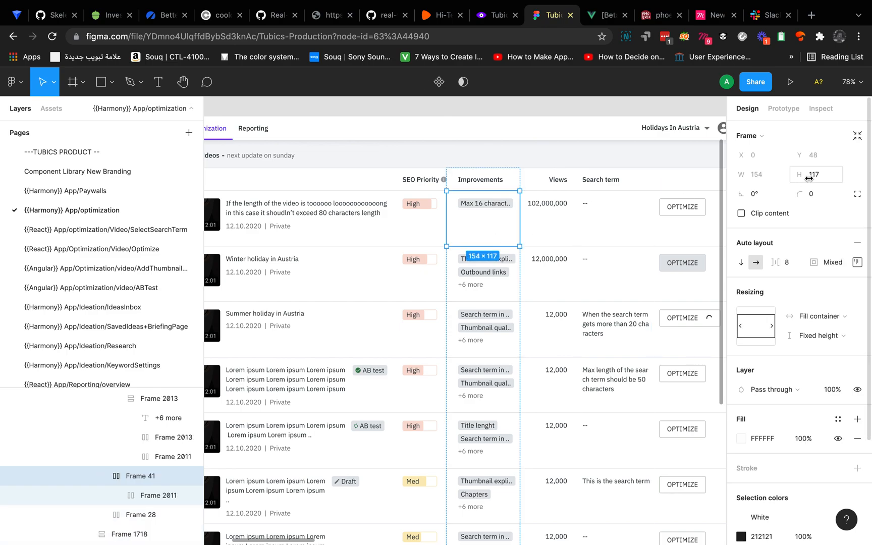
- Back in the page editor, set the table Body layout's height to 116px and check the row on the canvas
left_click(497, 16)
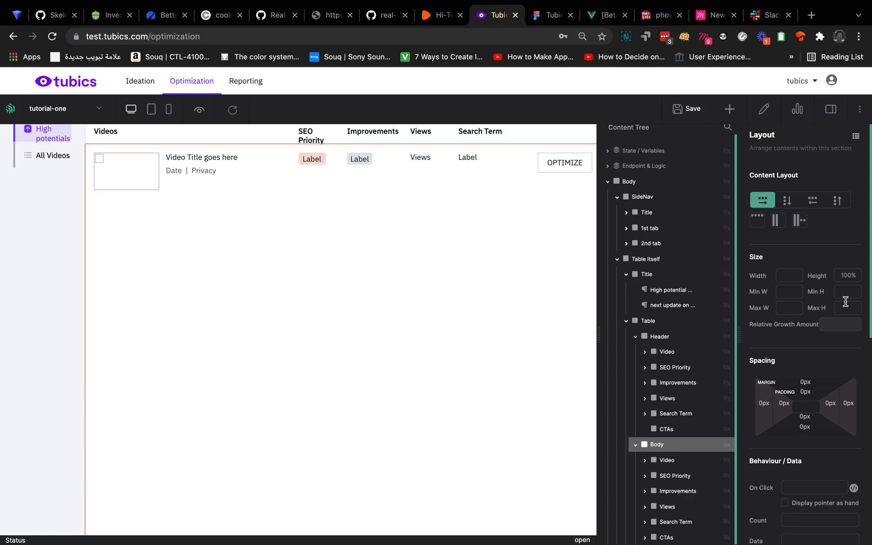
left_click(851, 276)
type("116")
left_click(848, 259)
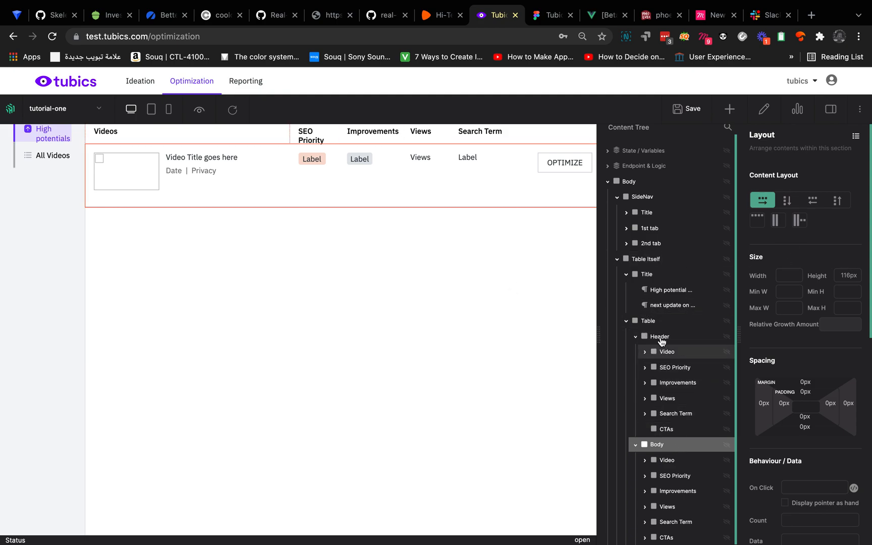
left_click(650, 321)
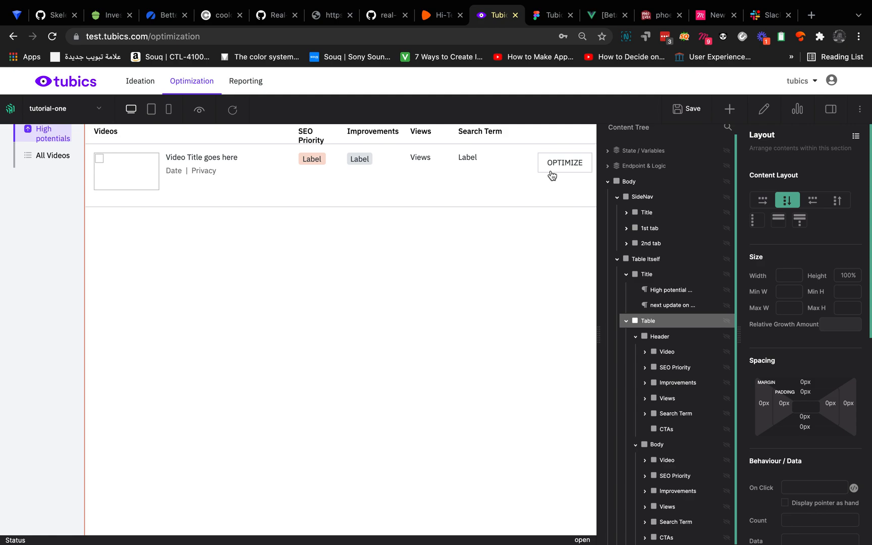
scroll(551, 175, "up", 1)
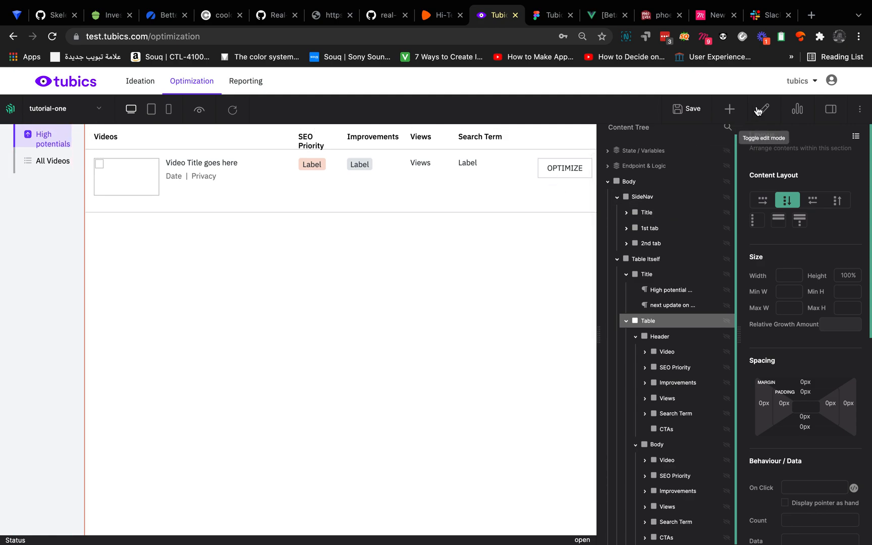
scroll(429, 193, "right", 1)
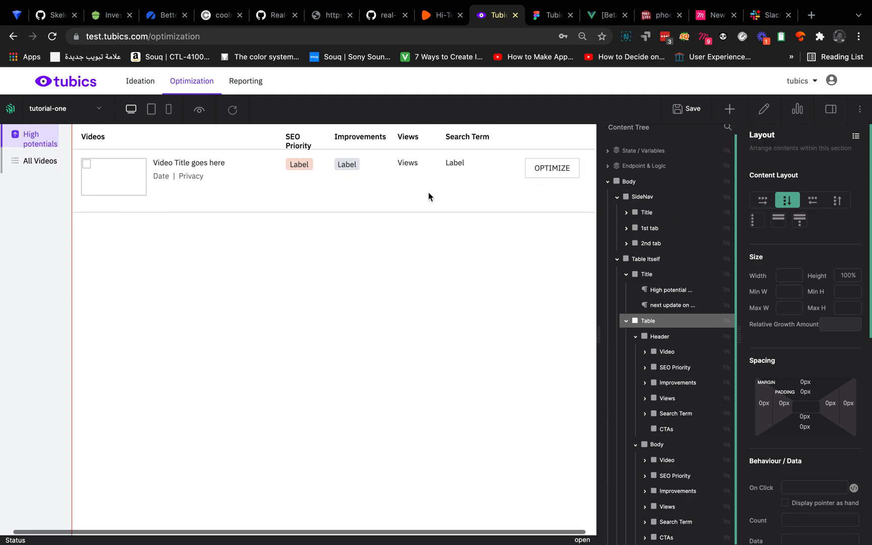
scroll(429, 194, "up", 1)
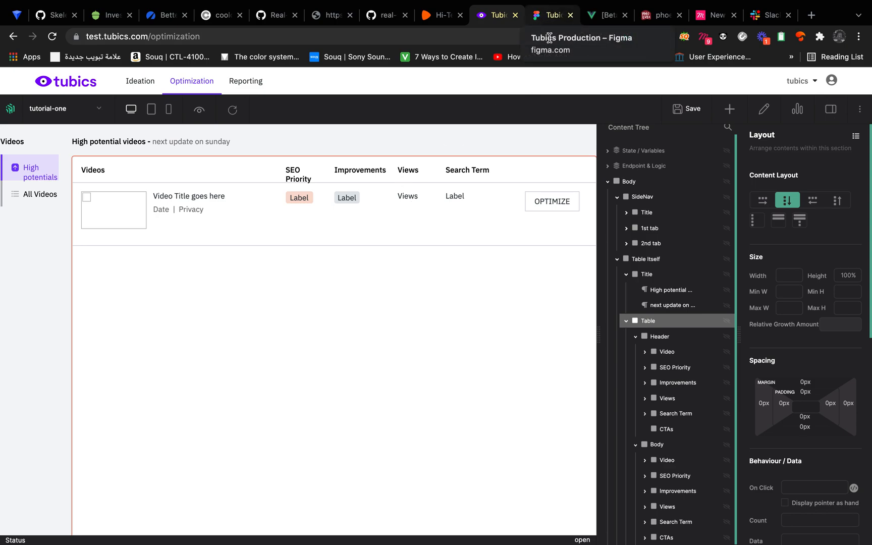
- Show the page's data tree and expand the first entry of video_list to view its fields
left_click(798, 109)
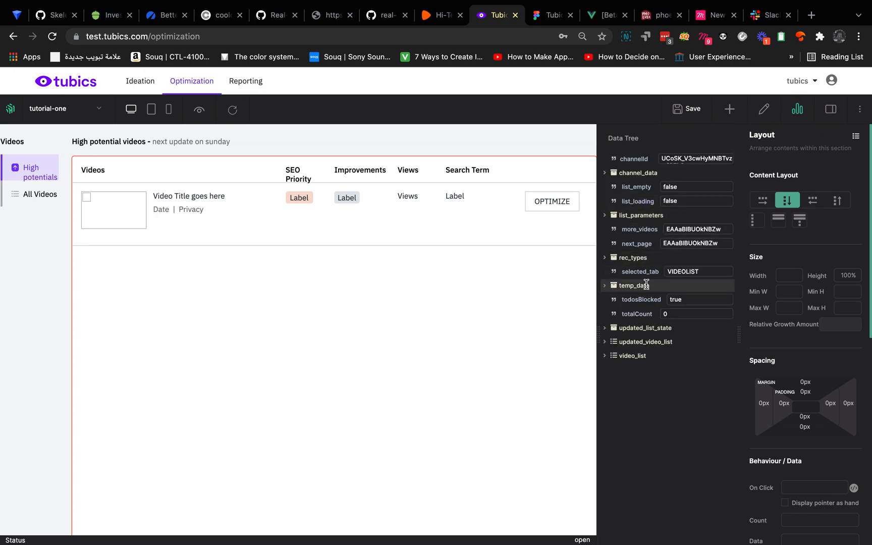
left_click(653, 356)
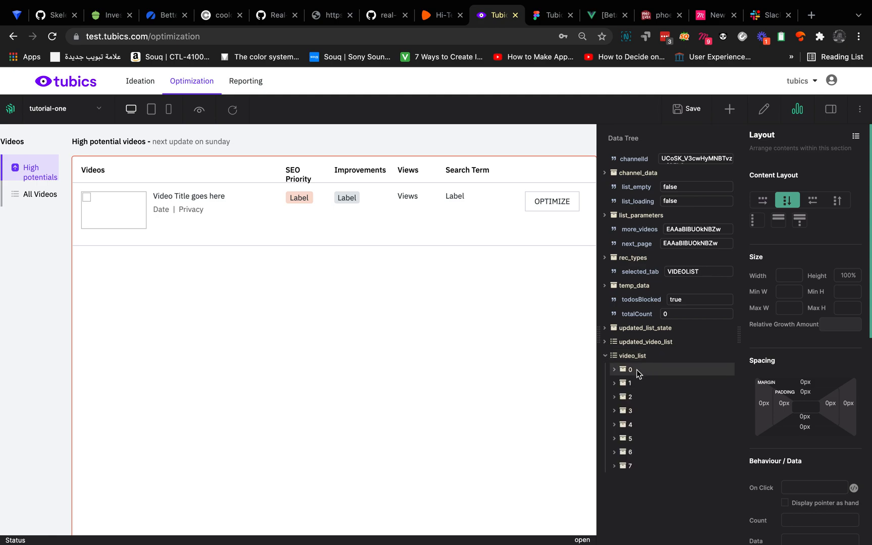
left_click(642, 371)
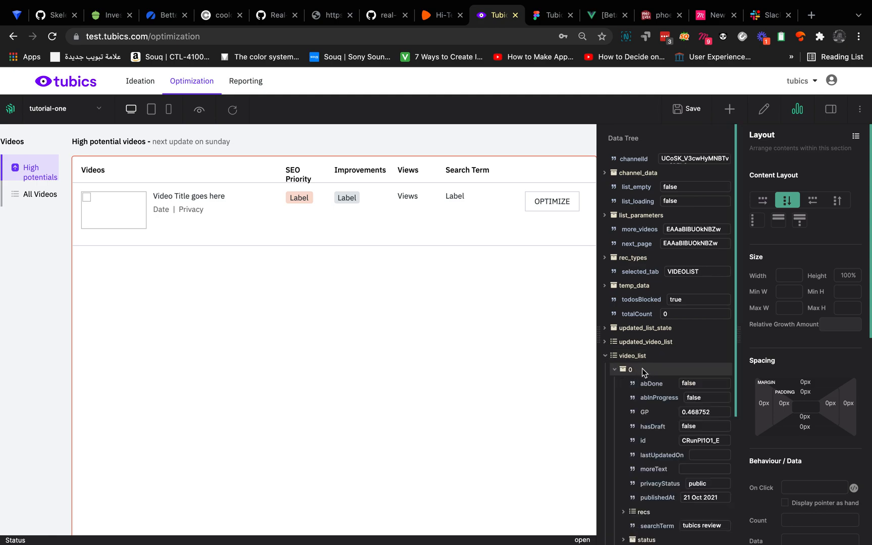
scroll(659, 407, "down", 3)
scroll(697, 345, "down", 2)
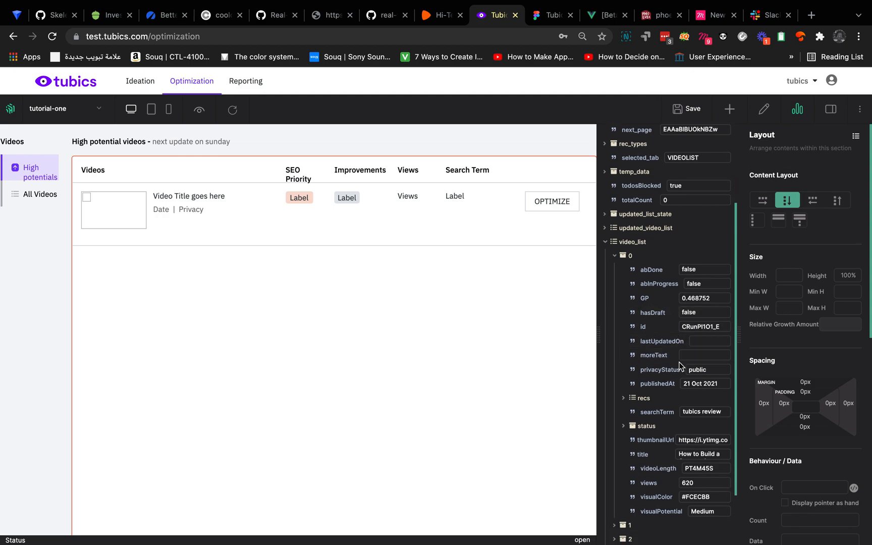
scroll(679, 395, "down", 1)
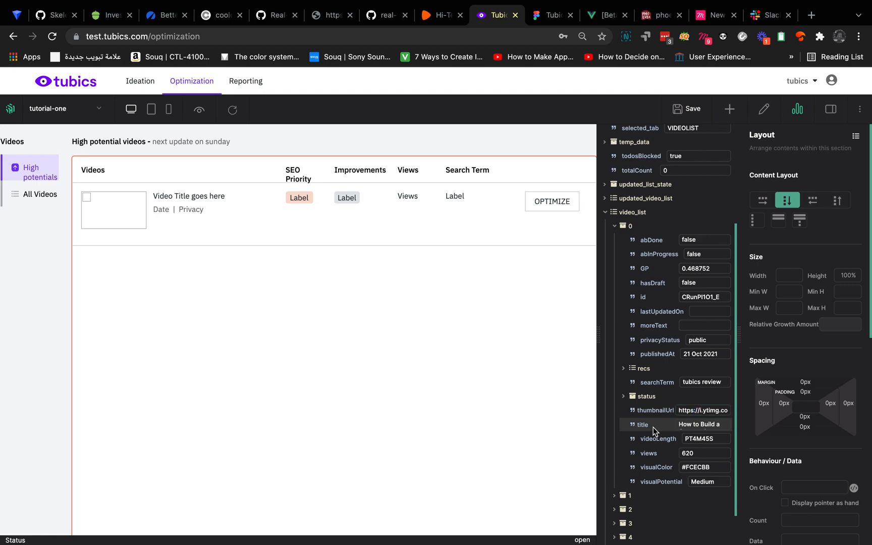
- Review the views, visualPotential, hasDraft, abInProgress and abDone fields in the first video_list entry
double_click(652, 454)
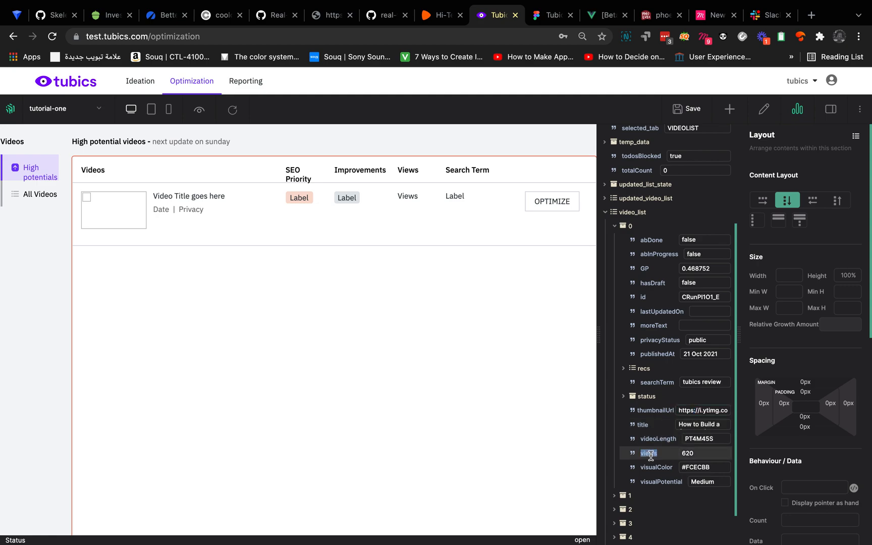
double_click(667, 481)
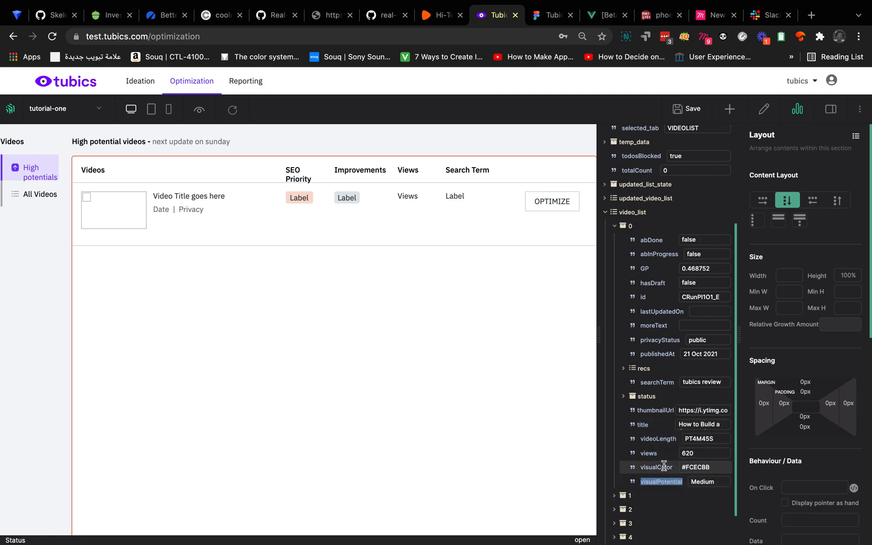
scroll(658, 313, "up", 2)
left_click(656, 393)
double_click(656, 392)
double_click(657, 405)
double_click(661, 333)
double_click(659, 305)
double_click(650, 287)
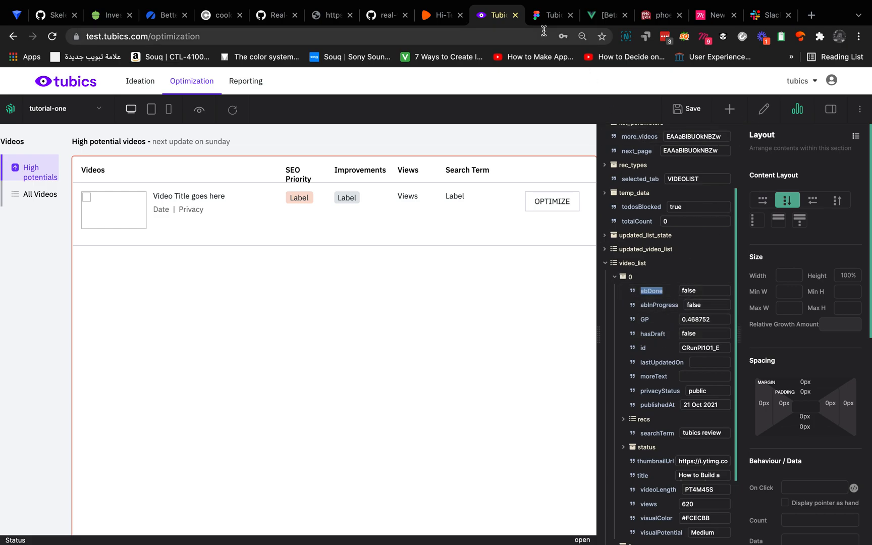
- Switch to the Figma design and examine the title text and AB test badges in the fourth and fifth video rows
left_click(552, 15)
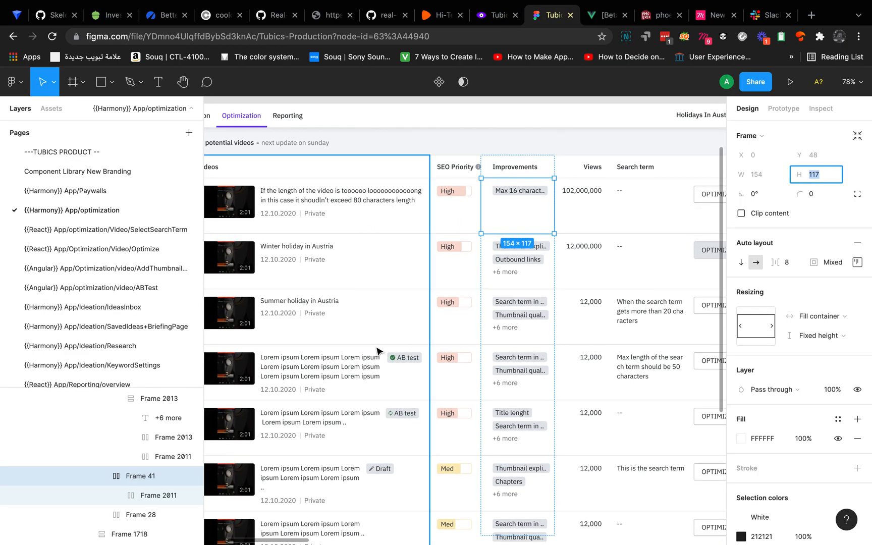
left_click(364, 370)
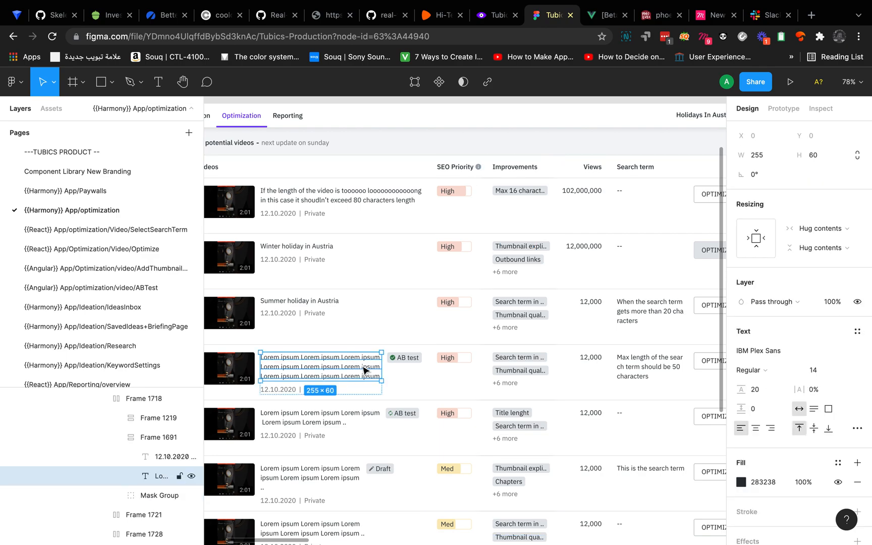
left_click(409, 359)
left_click(404, 416)
left_click(404, 416)
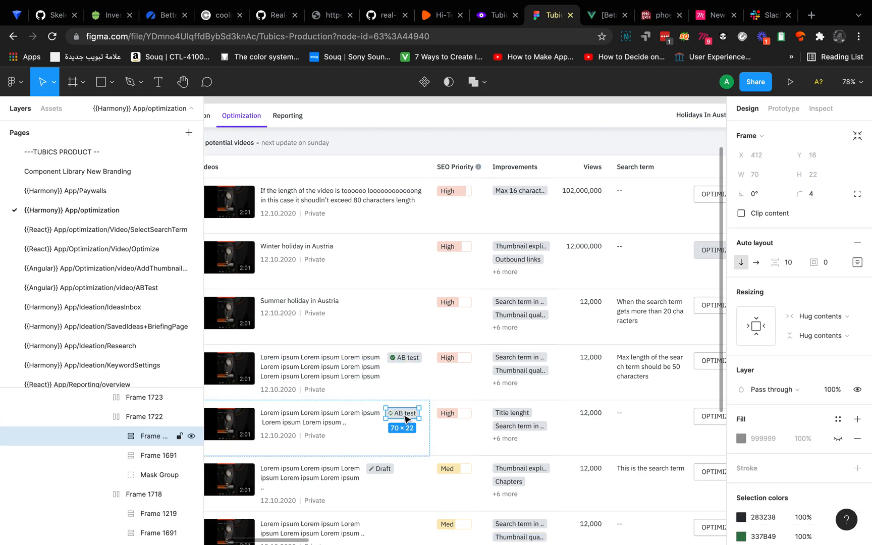
left_click(346, 419)
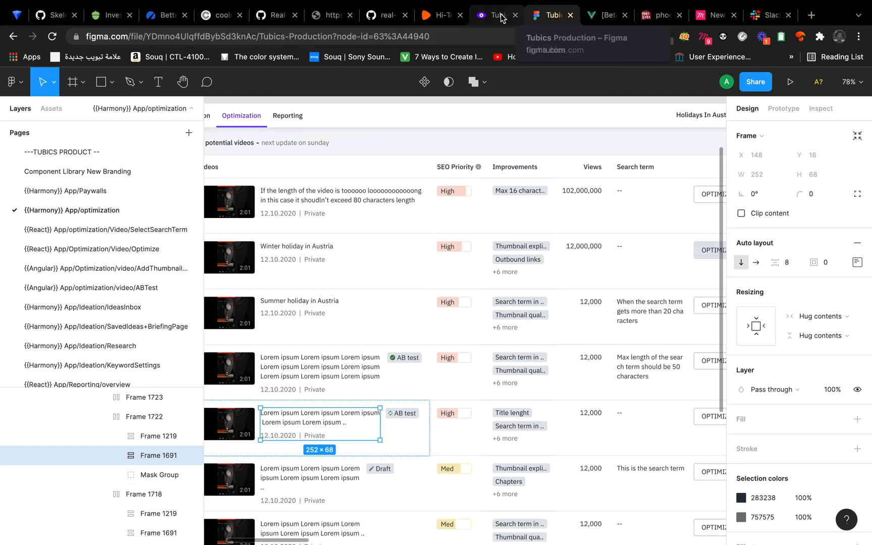
- Back in the page editor, add a Layout inside the table Body's Video layout, after Title&Date&Privacy
left_click(491, 15)
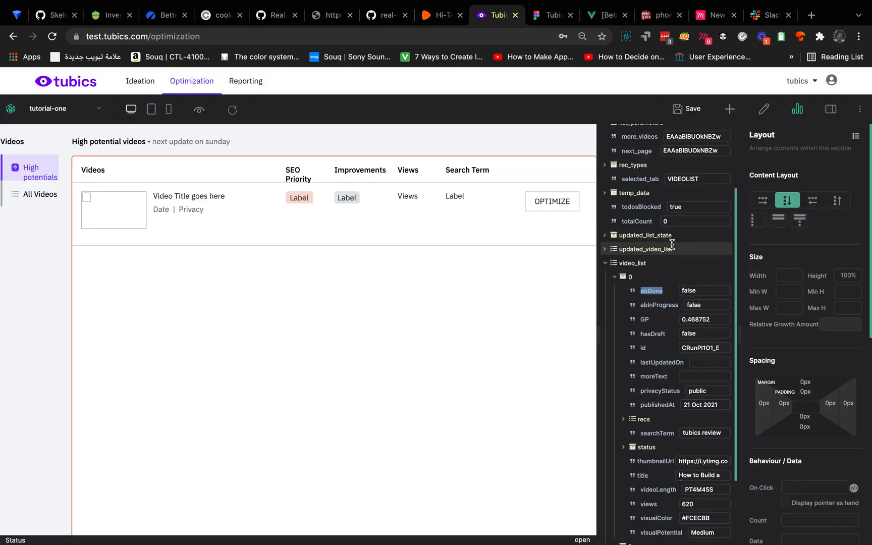
left_click(797, 107)
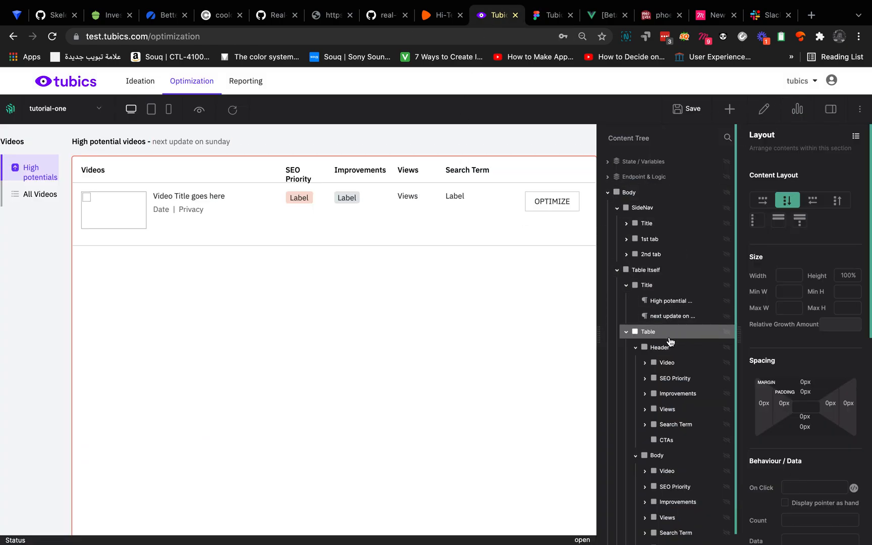
scroll(669, 295, "down", 1)
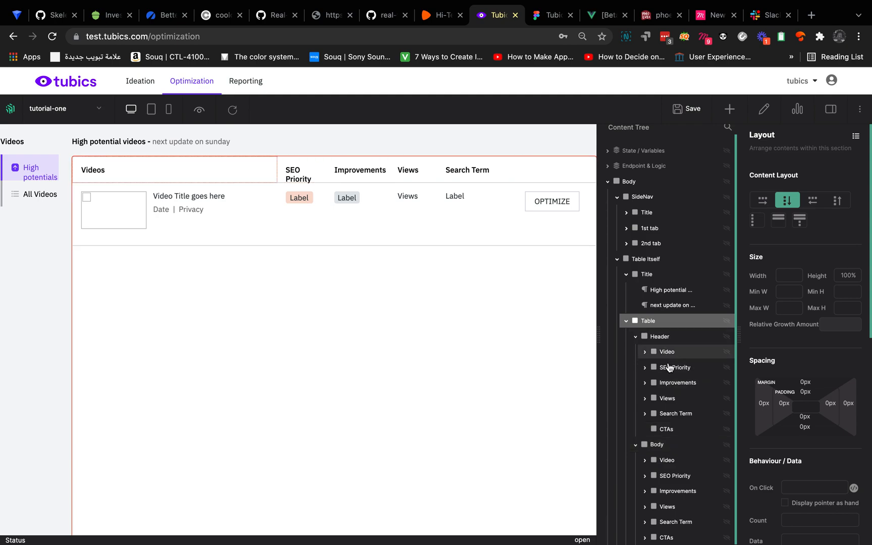
left_click(667, 461)
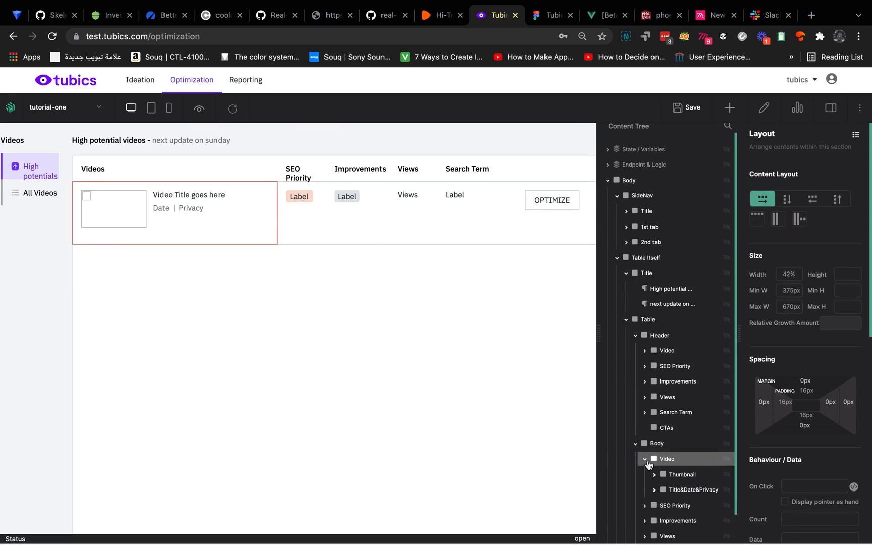
scroll(674, 489, "down", 1)
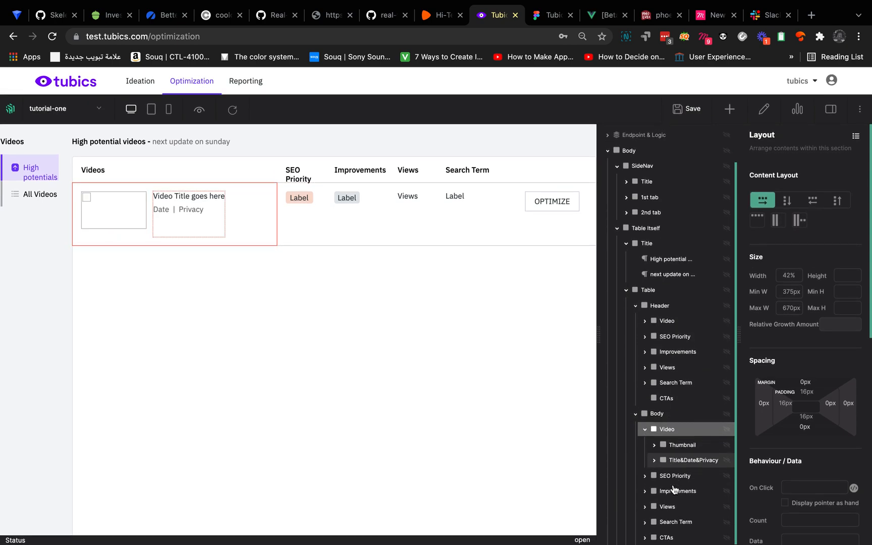
right_click(682, 445)
left_click(681, 462)
left_click(729, 109)
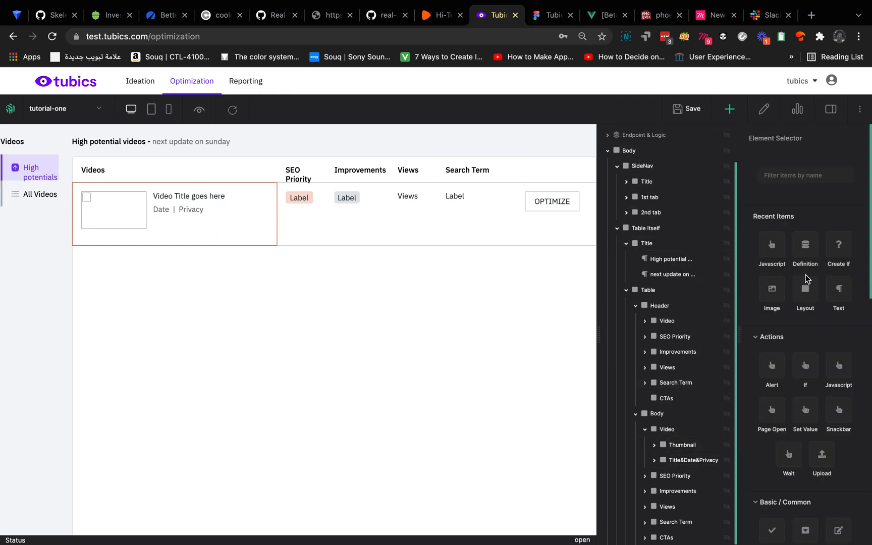
left_click_drag(805, 288, 681, 465)
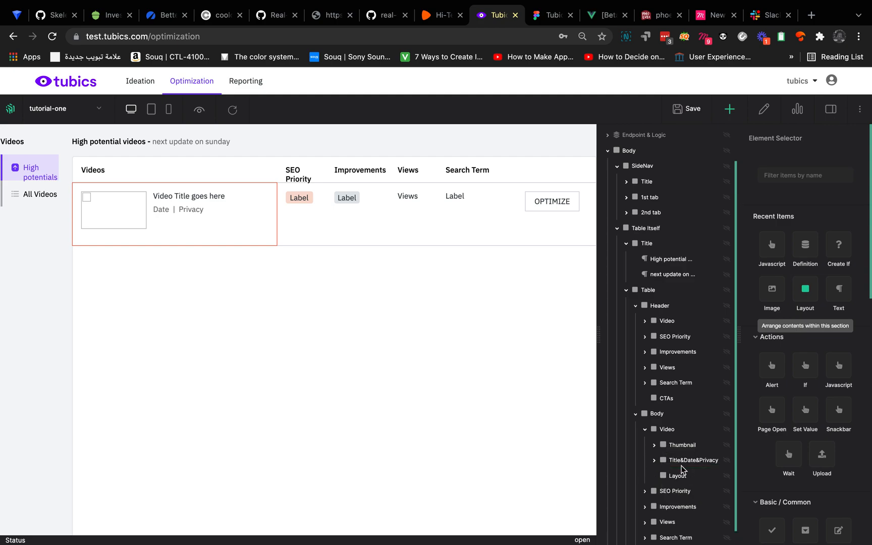
left_click(664, 436)
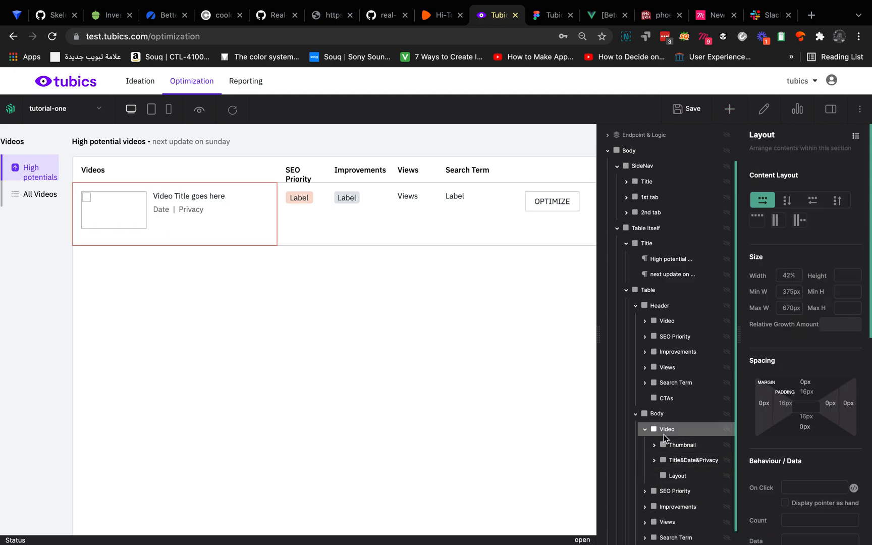
left_click(683, 460)
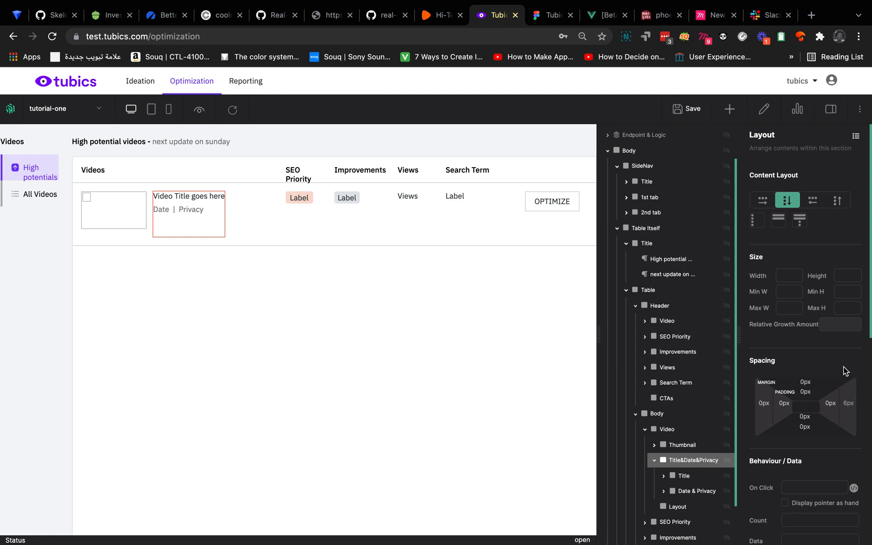
left_click(653, 463)
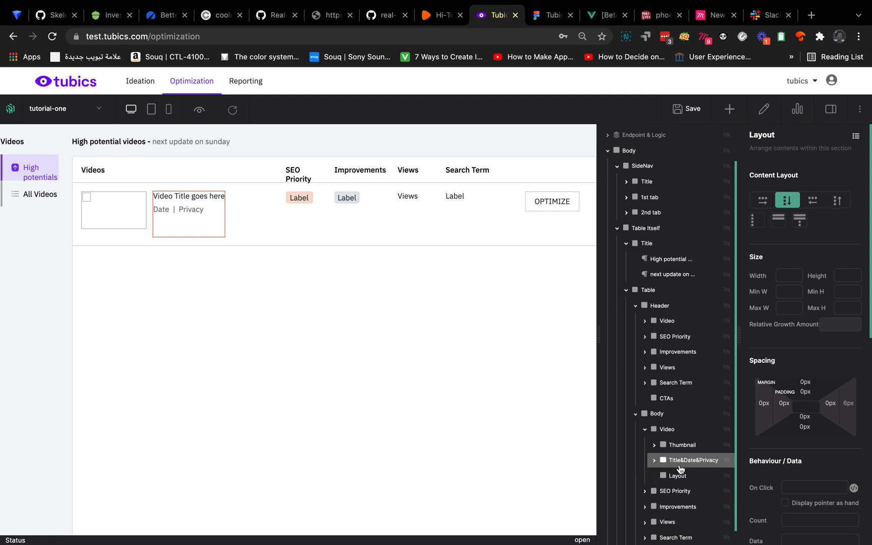
- Copy the Label from the table Body's Improvements layout and paste it inside the new layout in Video
scroll(679, 470, "down", 1)
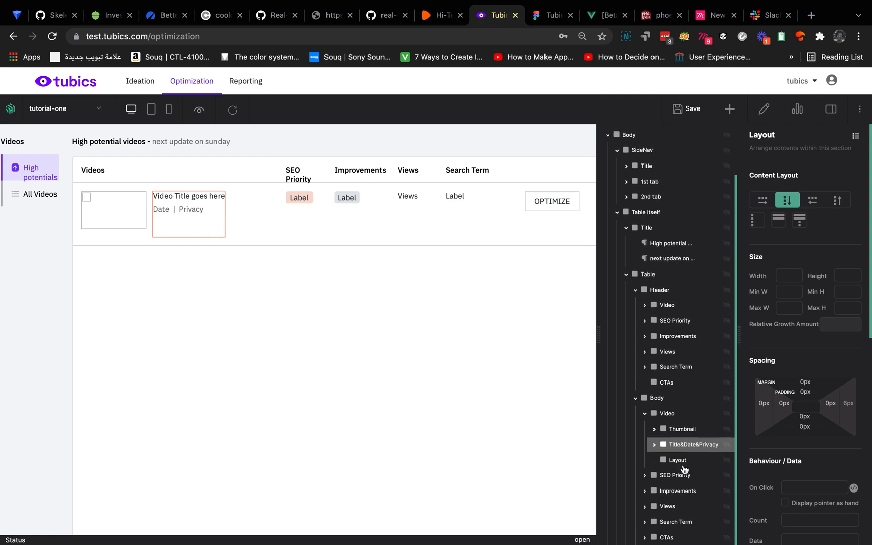
left_click(679, 507)
left_click(672, 496)
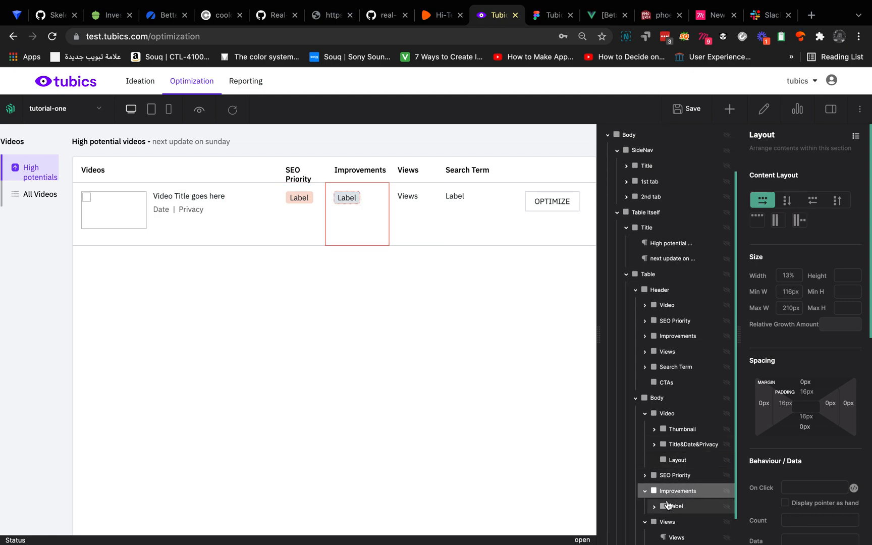
right_click(669, 498)
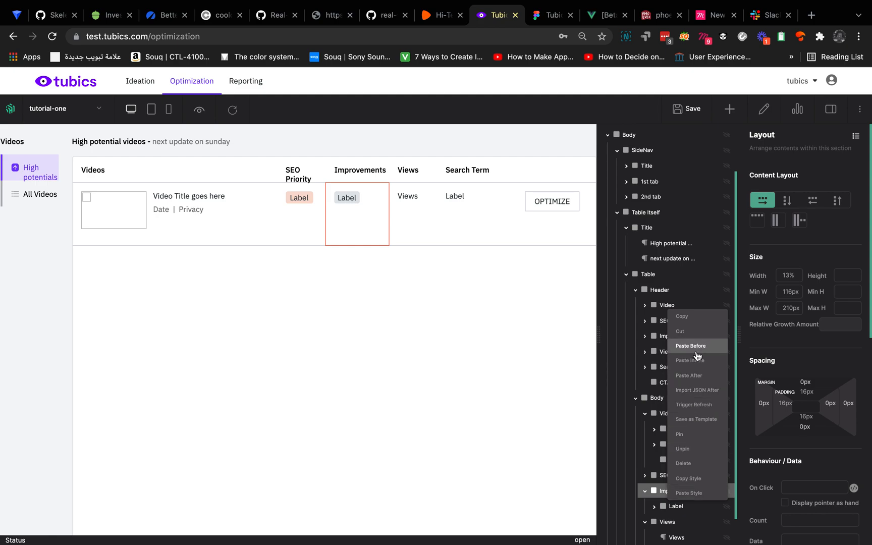
left_click(693, 337)
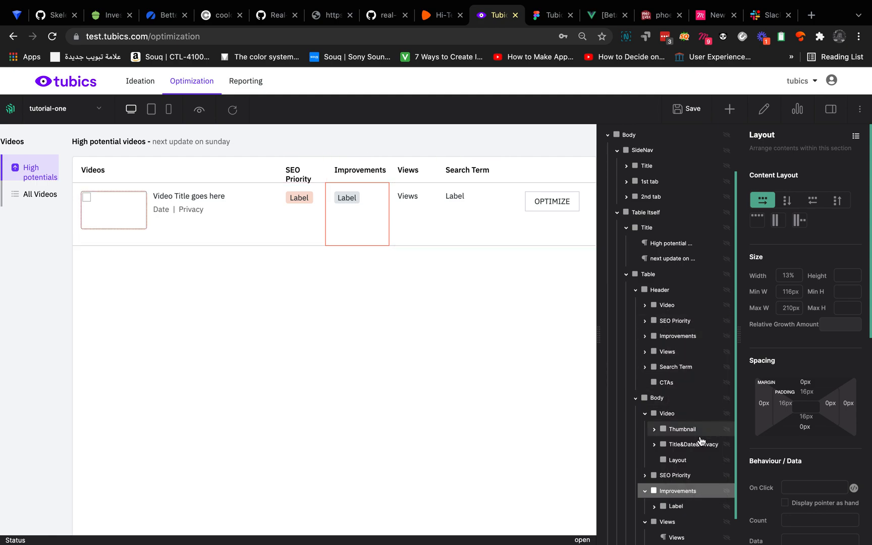
left_click(694, 459)
right_click(694, 459)
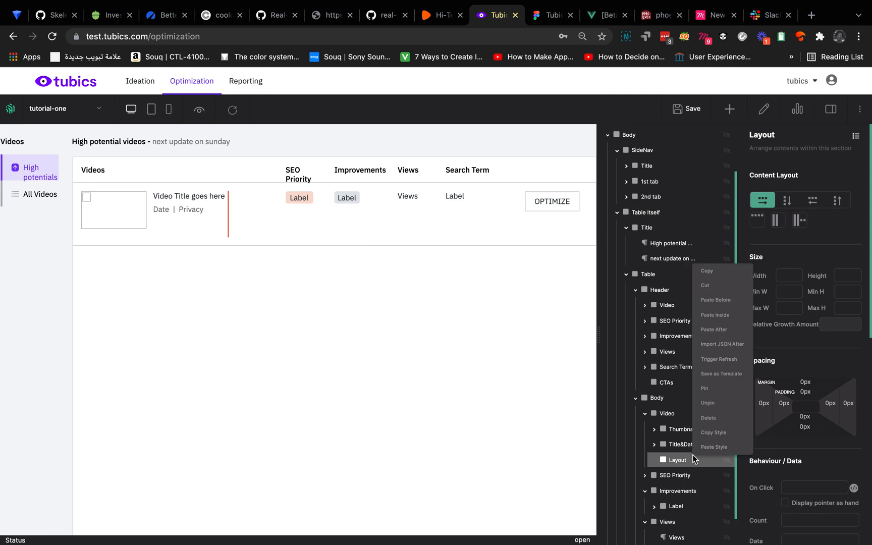
left_click(720, 323)
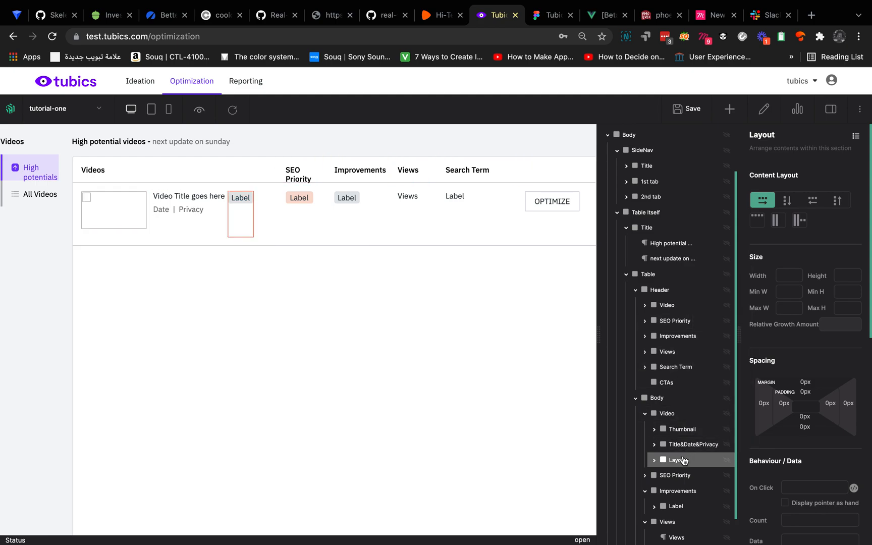
- Rename the new layout as Status with a height of 22px, and open the text element in its label
double_click(675, 462)
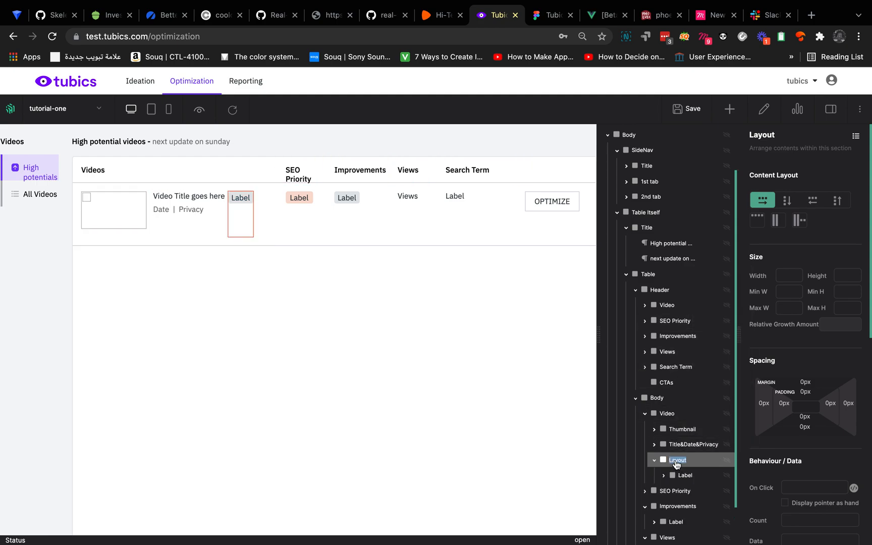
left_click(675, 462)
type("S")
double_click(686, 468)
type("S")
left_click(826, 450)
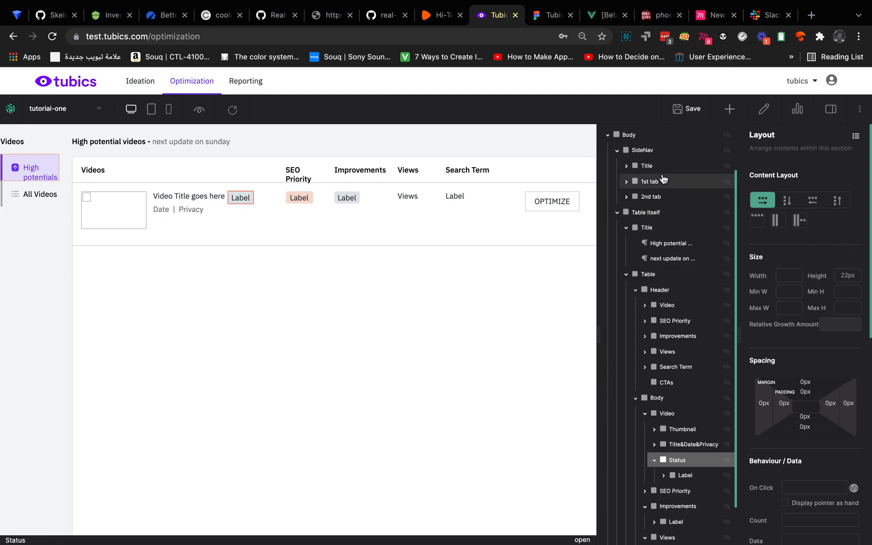
left_click(682, 475)
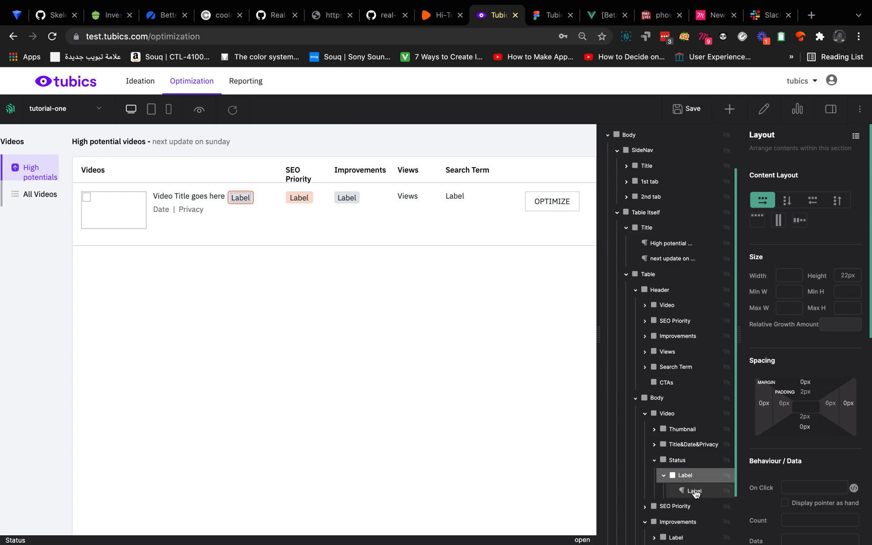
left_click(694, 491)
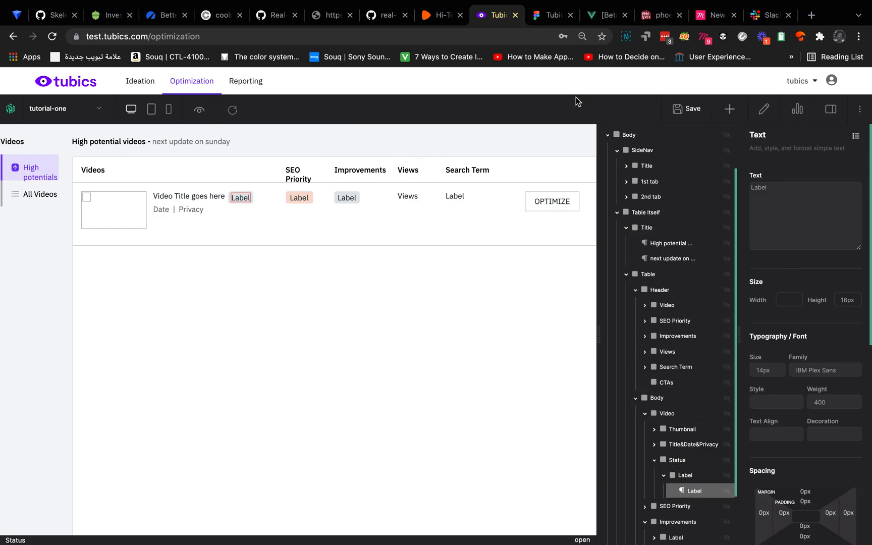
- In the Figma design, export the green check icon from the fourth row's AB test badge as SVG and unpack the downloaded zip
left_click(542, 20)
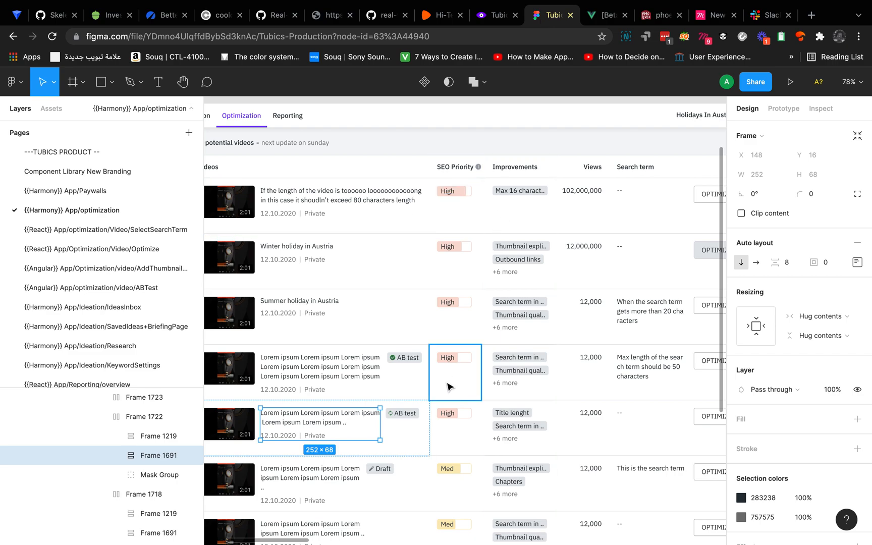
left_click(395, 359, "super")
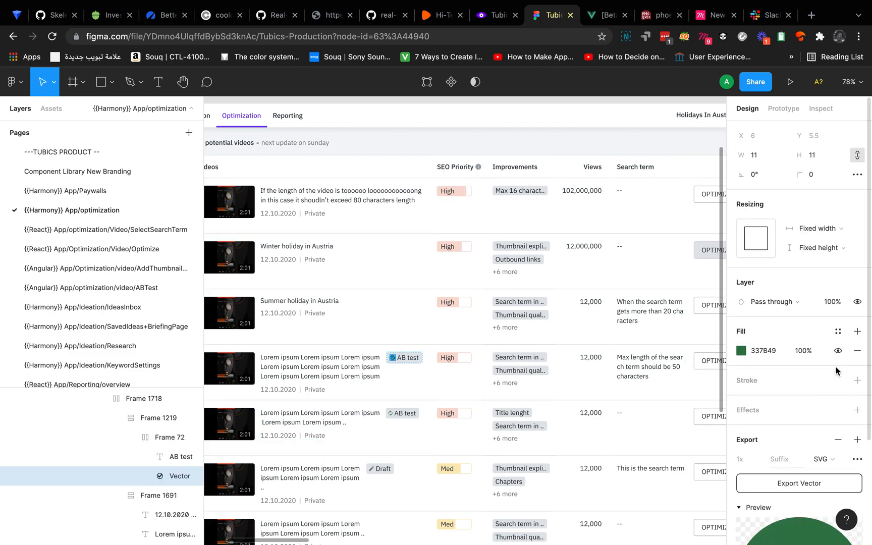
left_click(817, 487)
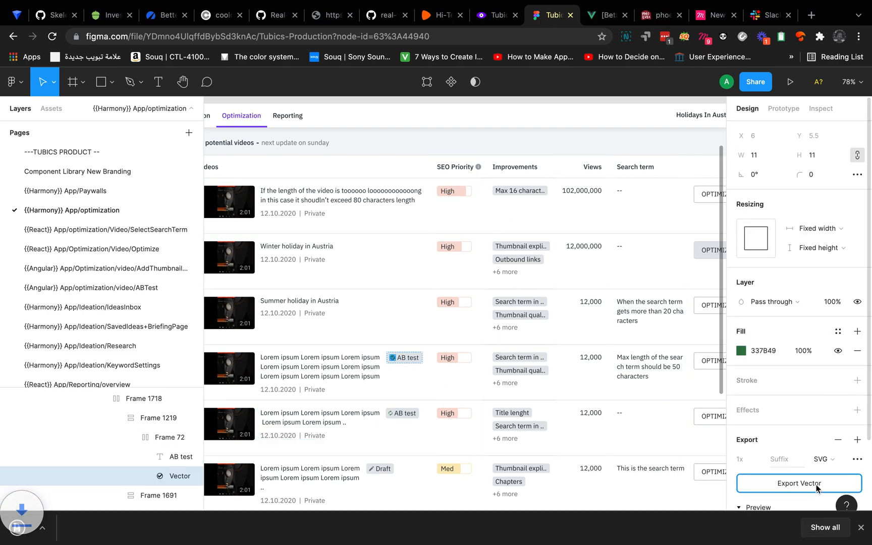
left_click(832, 459)
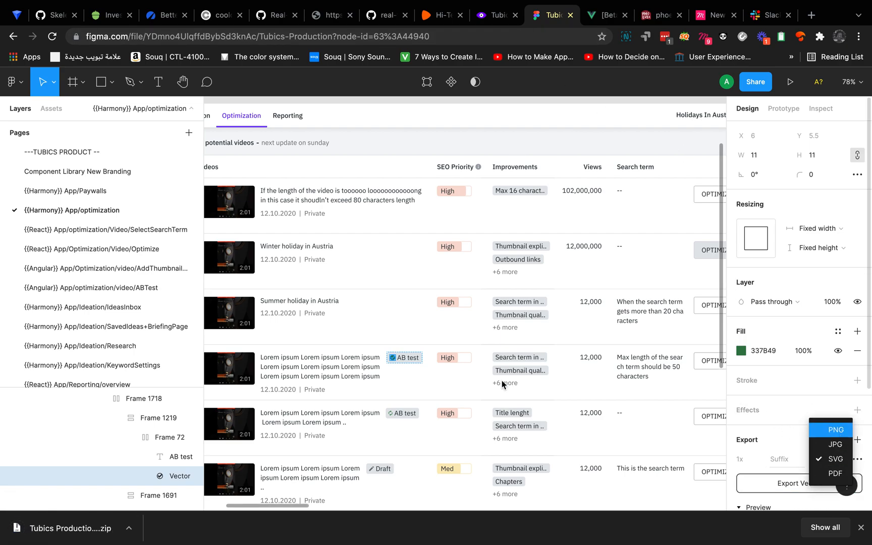
left_click(54, 539)
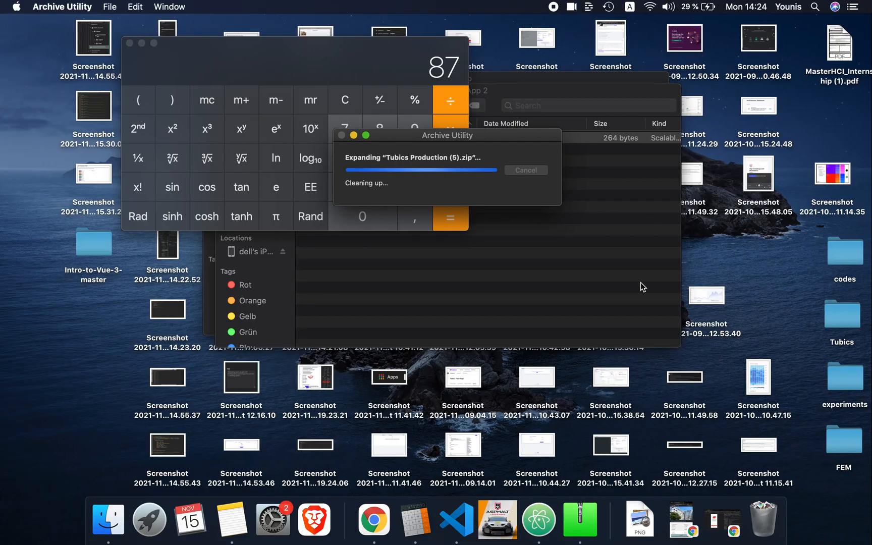
key("ctrl+Right")
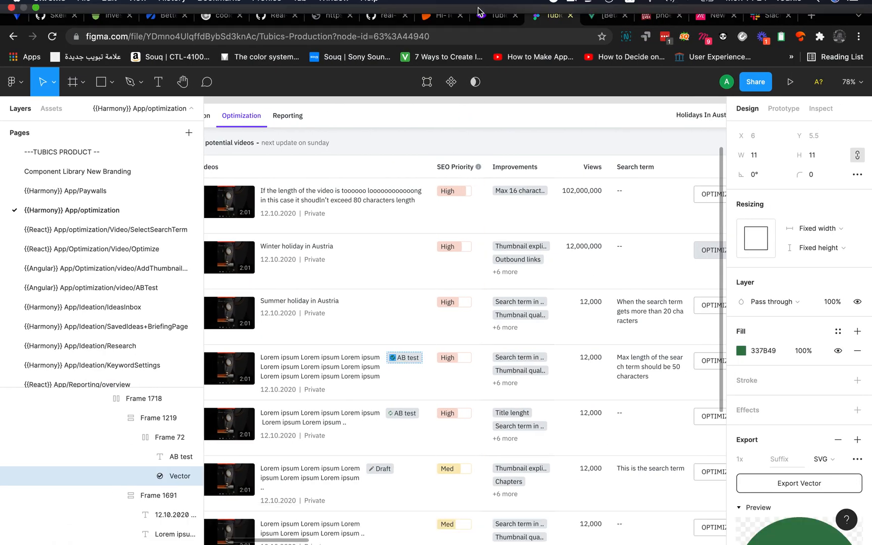
- Back in the page editor, add an Image inside the Status layout's Label, before the text element
left_click(492, 16)
scroll(702, 439, "down", 3)
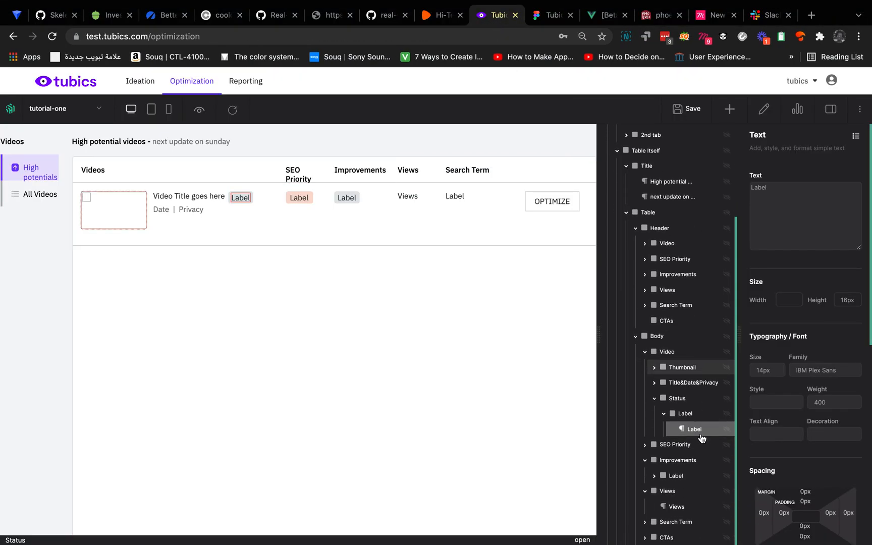
left_click(730, 109)
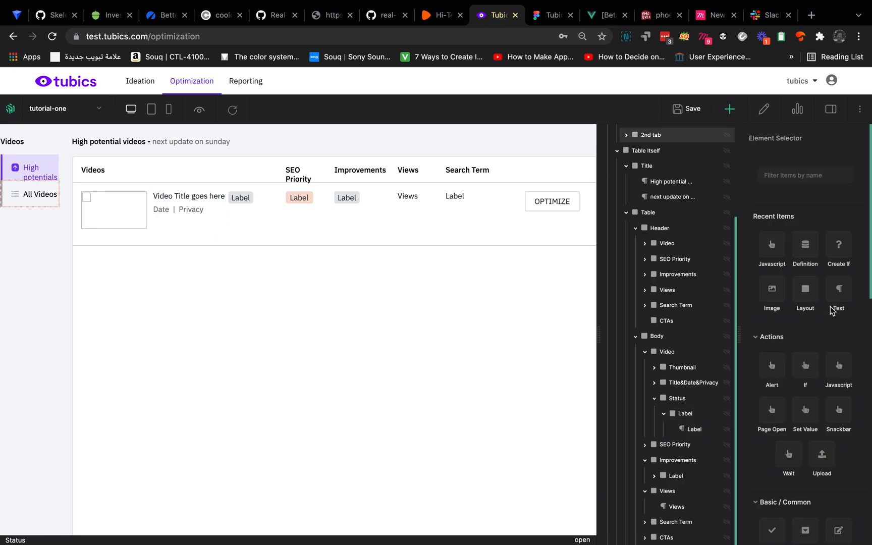
left_click_drag(767, 298, 688, 428)
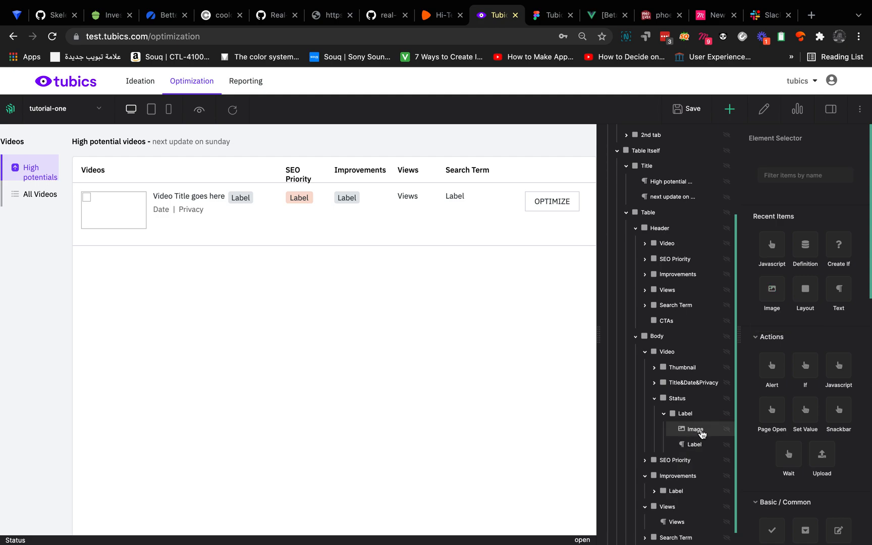
left_click(695, 444)
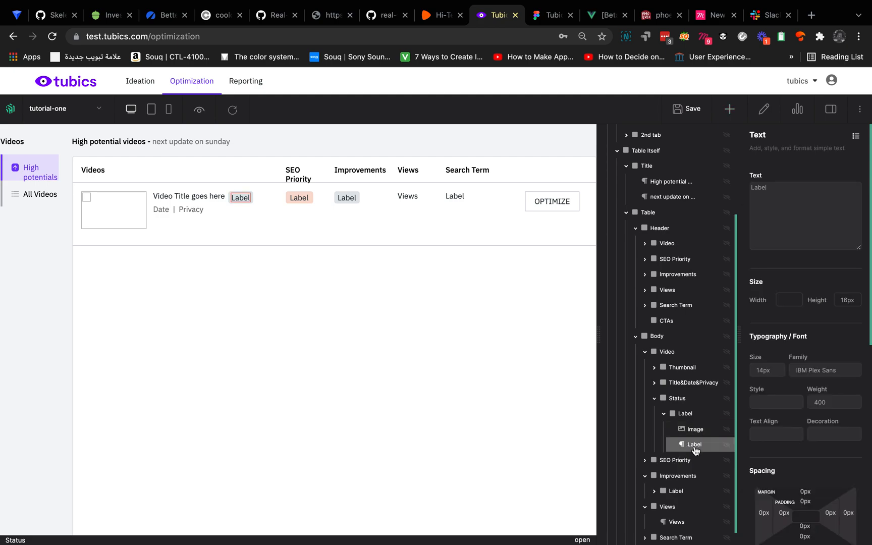
left_click(694, 429)
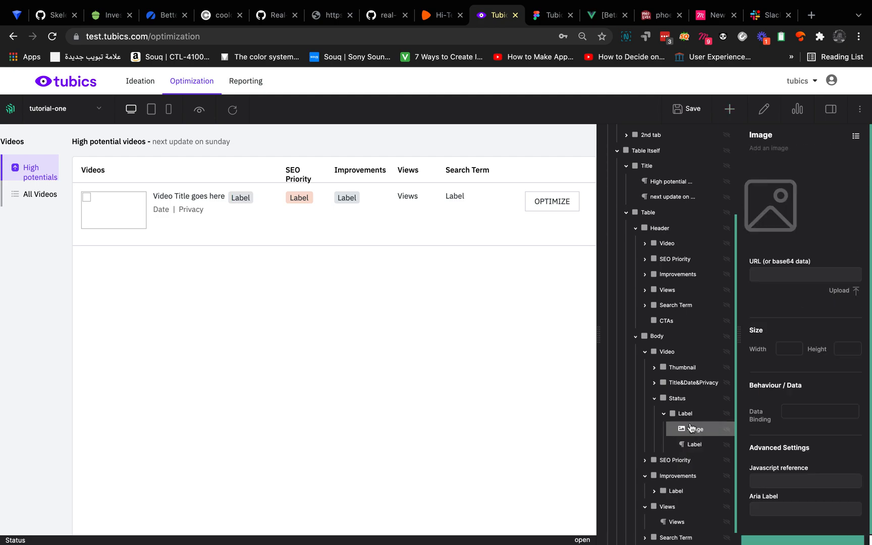
- Wrap the new image in a Layout inside the Status label and rename that layout as Icon
left_click(729, 109)
left_click_drag(805, 288, 704, 447)
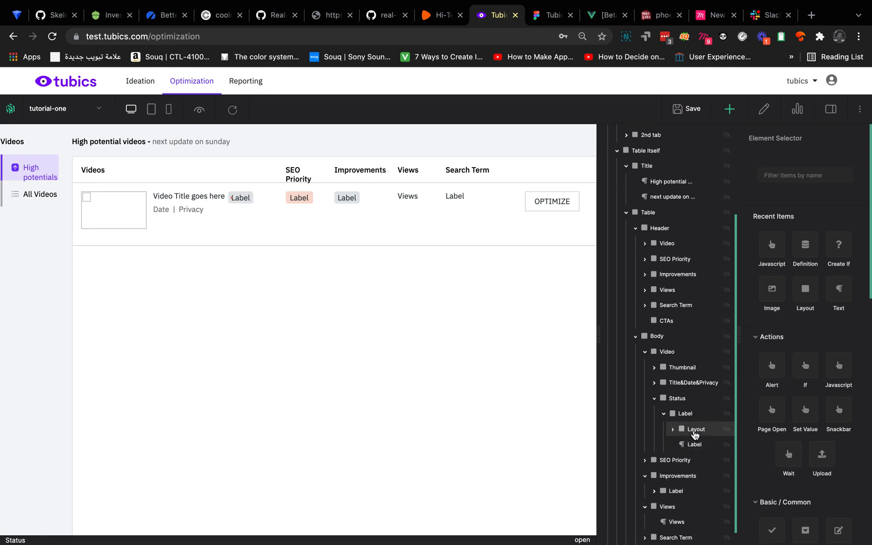
left_click(696, 434)
left_click(697, 434)
double_click(708, 433)
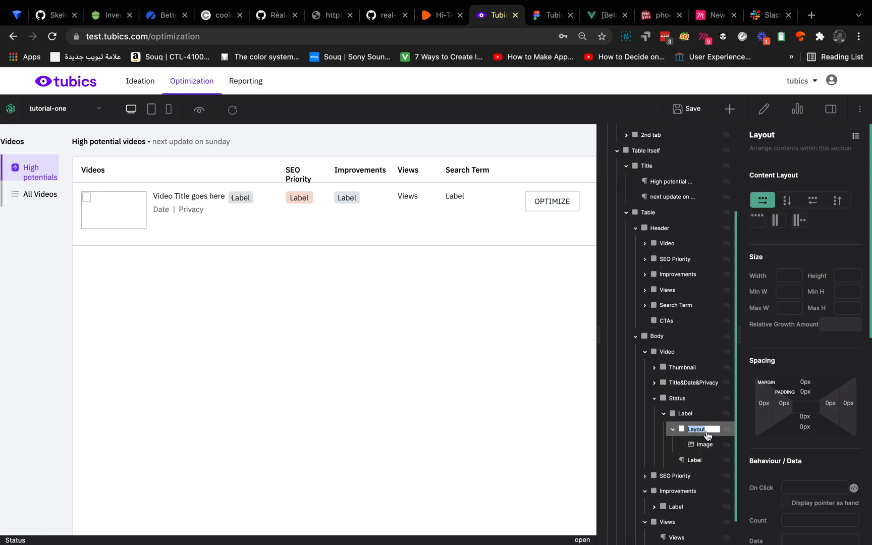
key("BackSpace")
- Upload Vector.svg from the {{Harmony}} App 3 folder in Downloads as the image inside the Icon layout
left_click(704, 444)
left_click(854, 292)
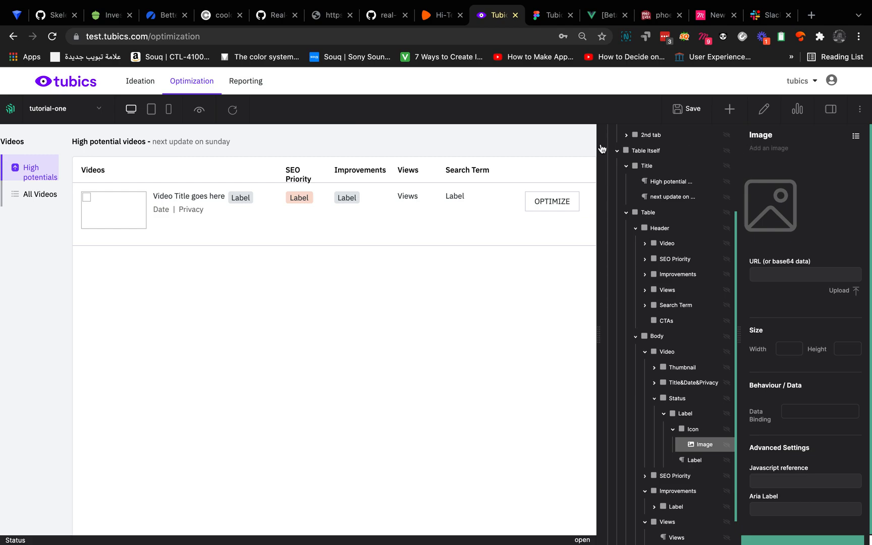
left_click(237, 108)
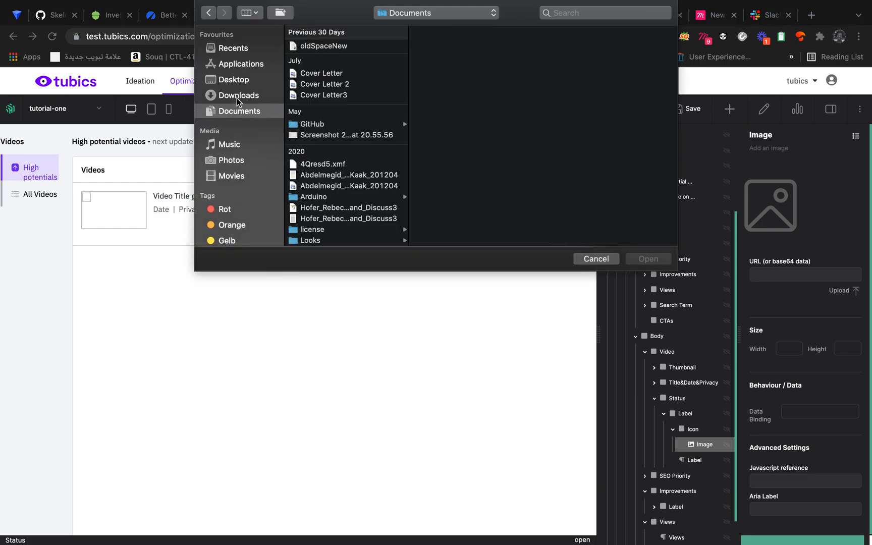
left_click(237, 96)
left_click(325, 47)
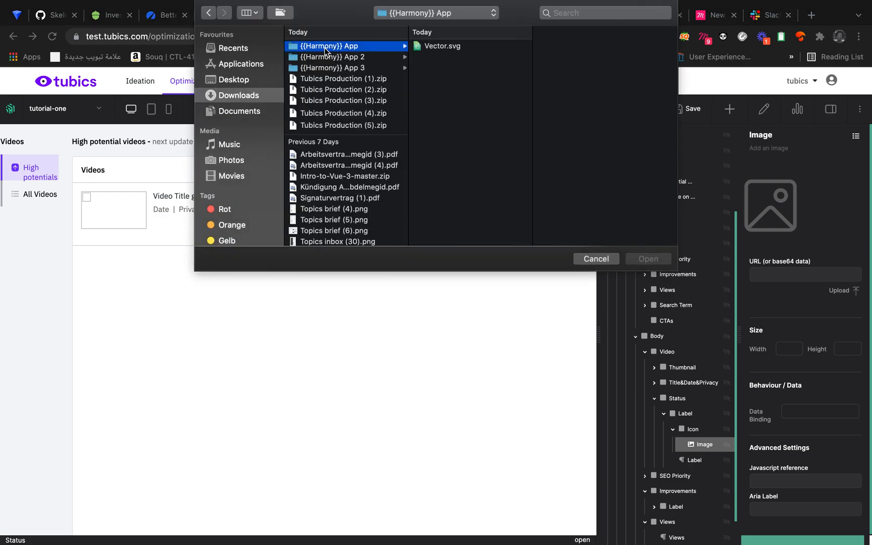
left_click(348, 69)
double_click(440, 47)
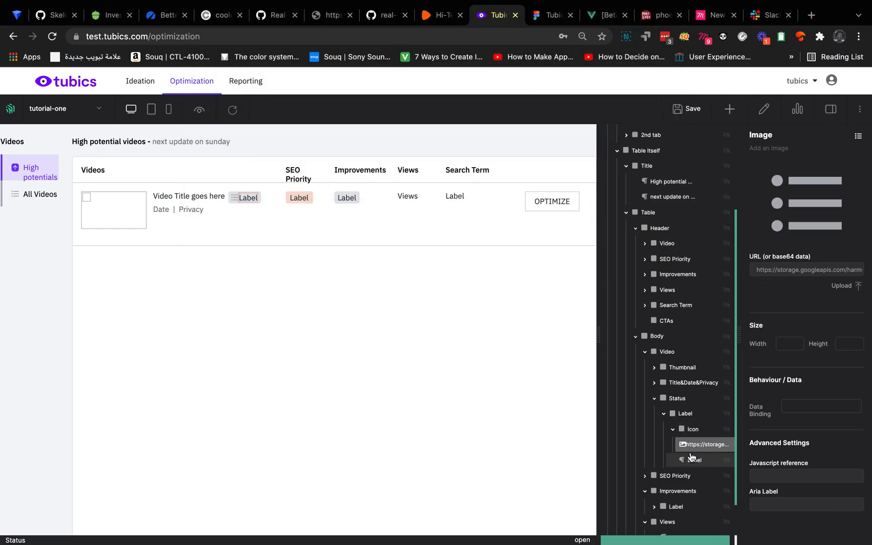
- Compare the Vector.svg files in the three {{Harmony}} App download folders and try replacing the icon image with the one from {{Harmony}} App 3
left_click(850, 287)
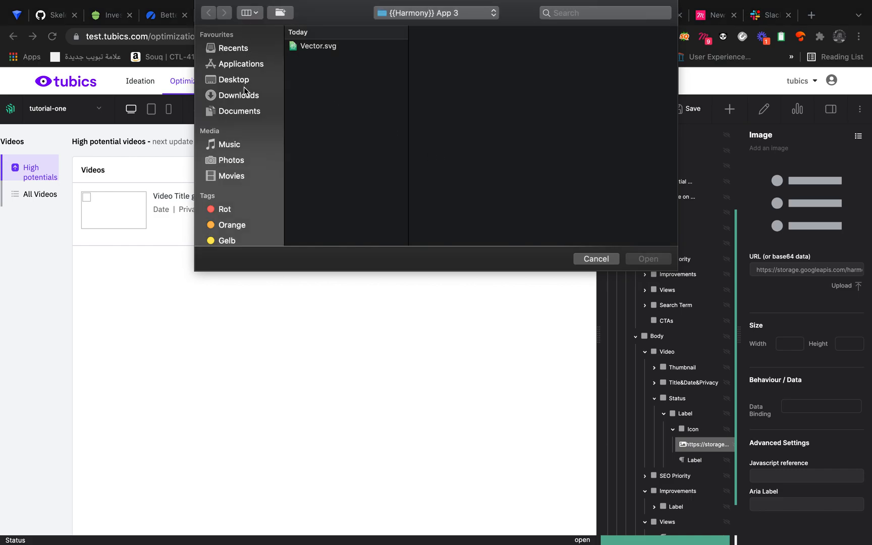
left_click(244, 95)
left_click(335, 49)
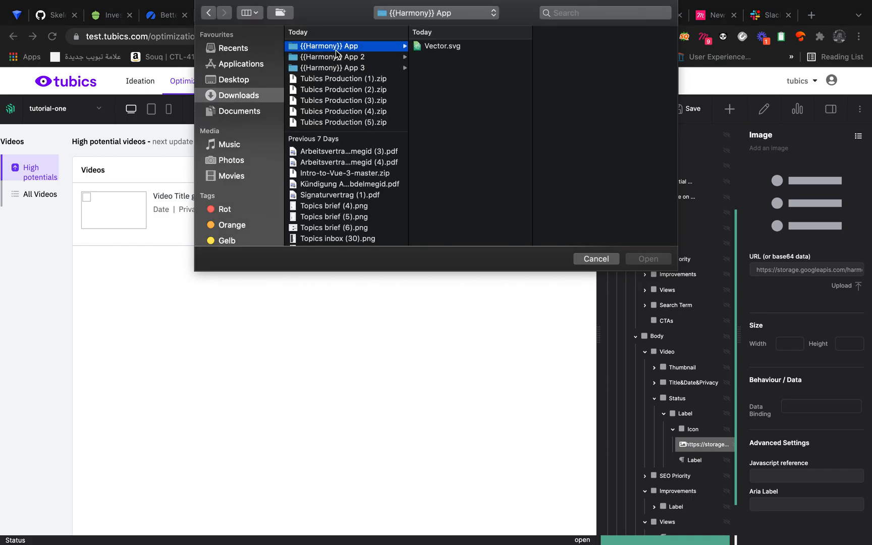
left_click(441, 46)
left_click(387, 58)
left_click(464, 49)
left_click(405, 67)
left_click(463, 45)
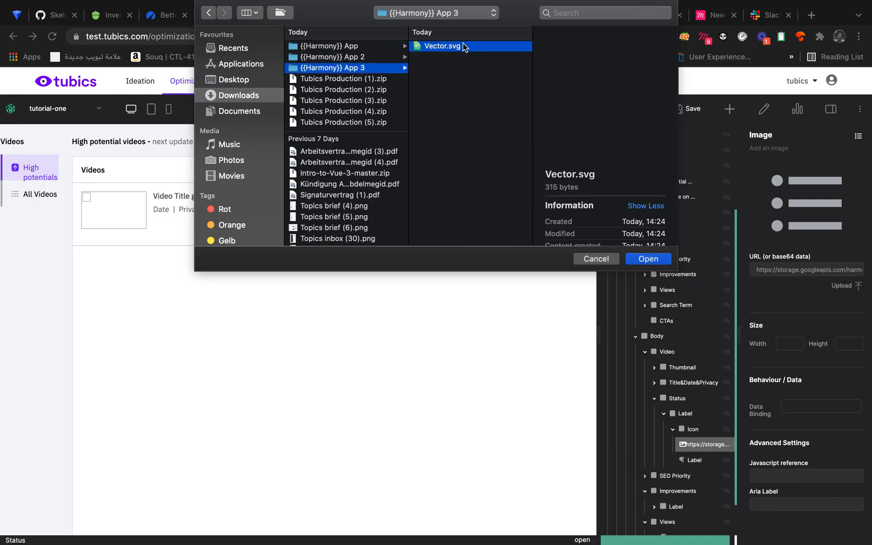
left_click(648, 260)
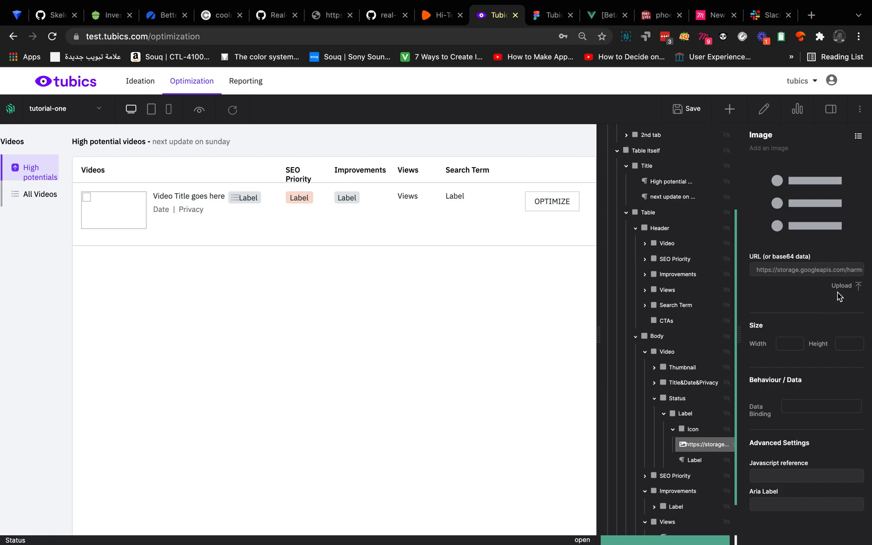
- Retry uploading Vector.svg from the {{Harmony}} App 3 folder to the icon image, and select its URL
left_click(846, 286)
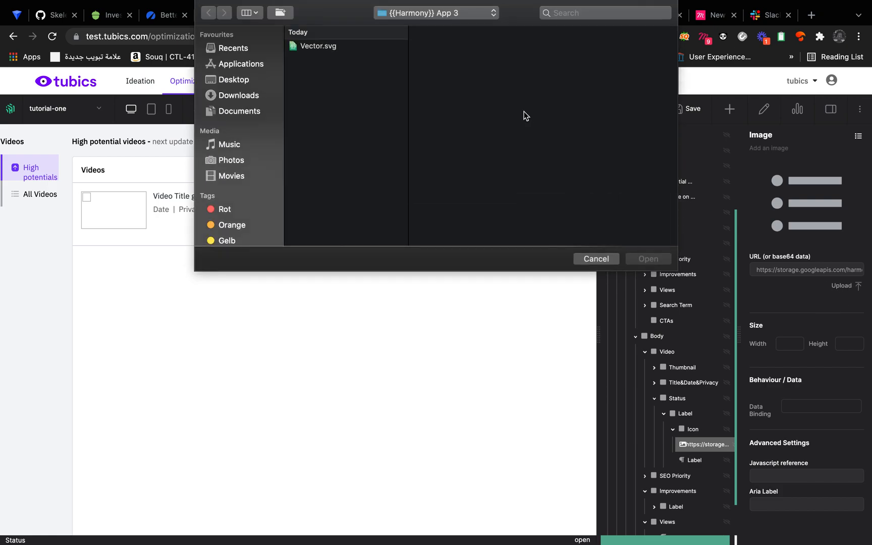
left_click(245, 111)
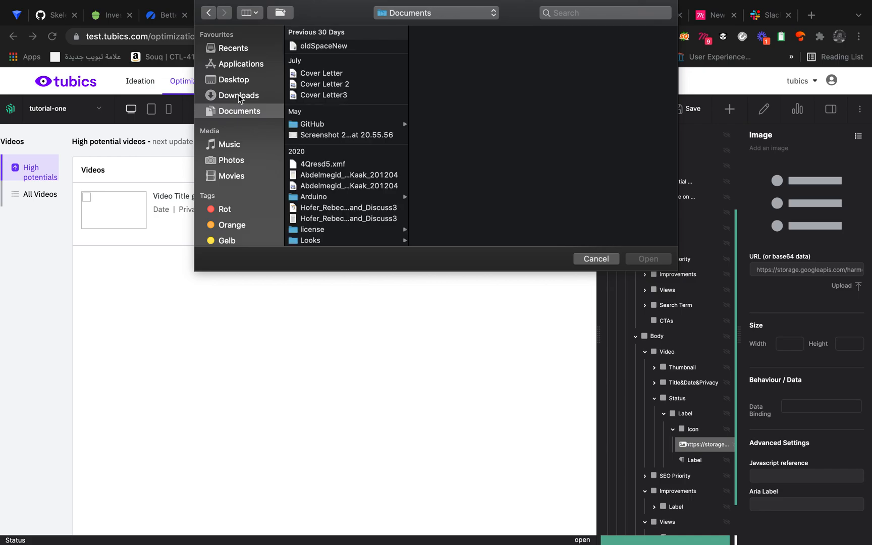
left_click(240, 96)
left_click(323, 67)
left_click(447, 45)
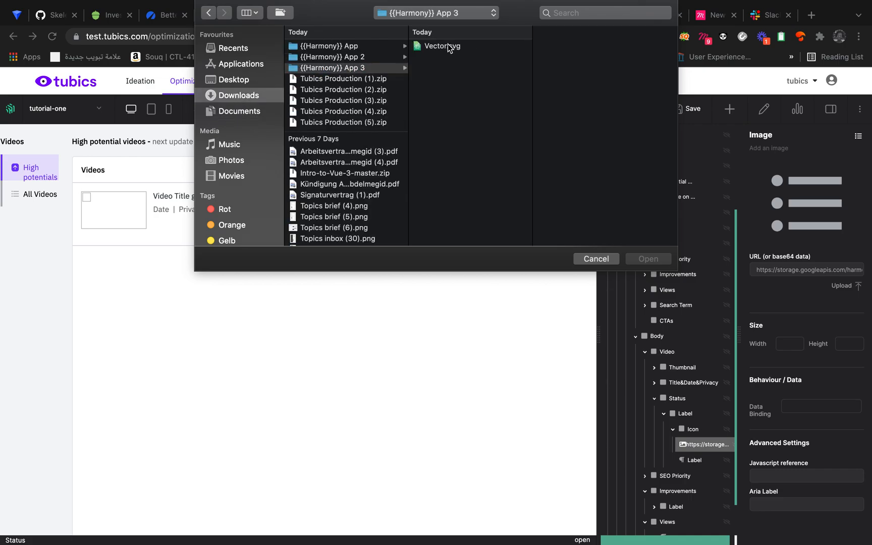
double_click(451, 45)
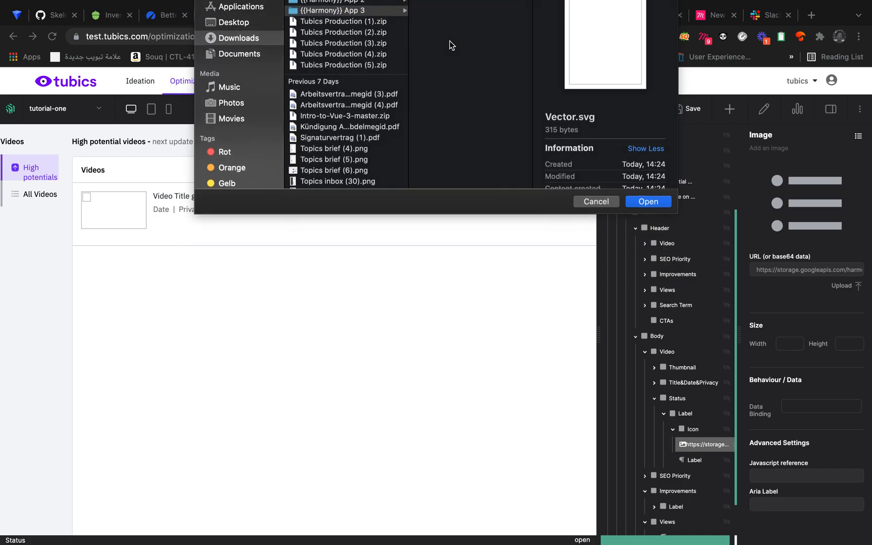
left_click(851, 290)
left_click(599, 253)
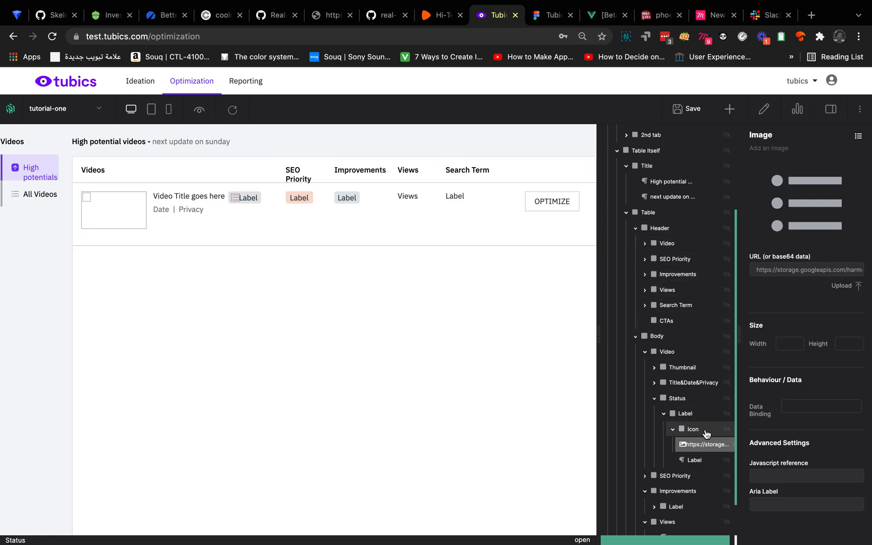
left_click(841, 286)
left_click(246, 112)
left_click(241, 96)
left_click(326, 69)
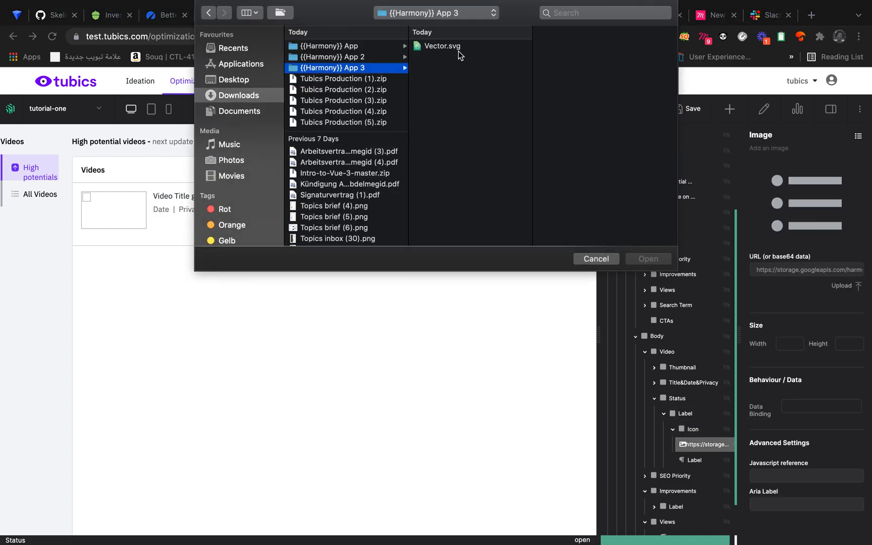
left_click(433, 47)
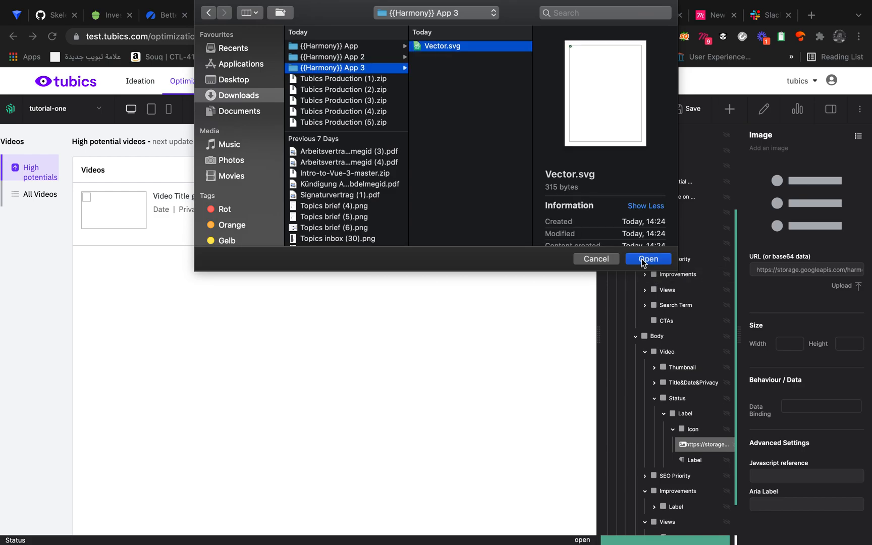
left_click(647, 259)
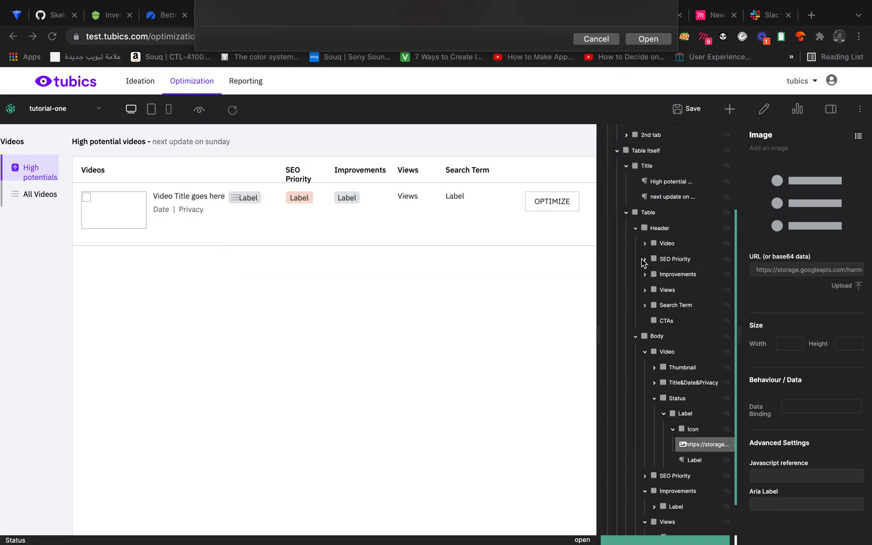
triple_click(798, 269)
left_click(799, 313)
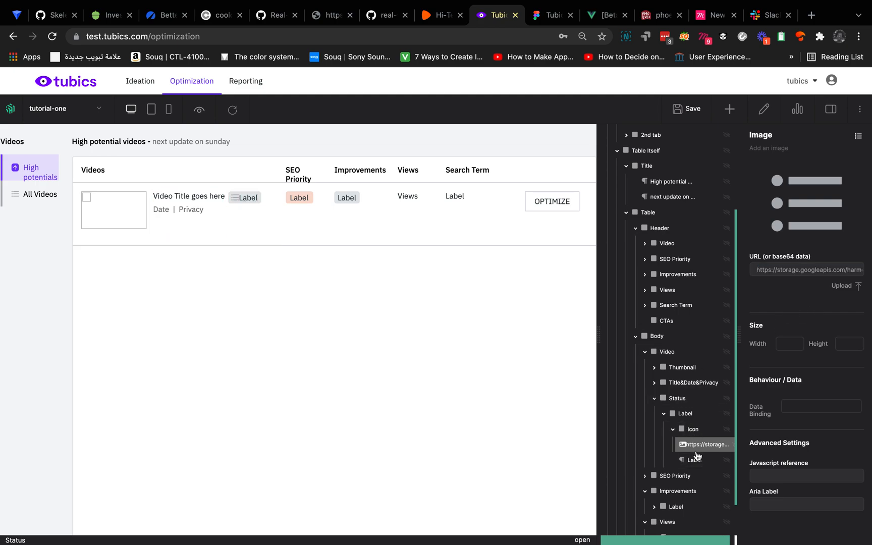
- Set the Icon layout's right margin to 4px, checking the gap beside the AB test badge's check icon in the Figma design
left_click(698, 431)
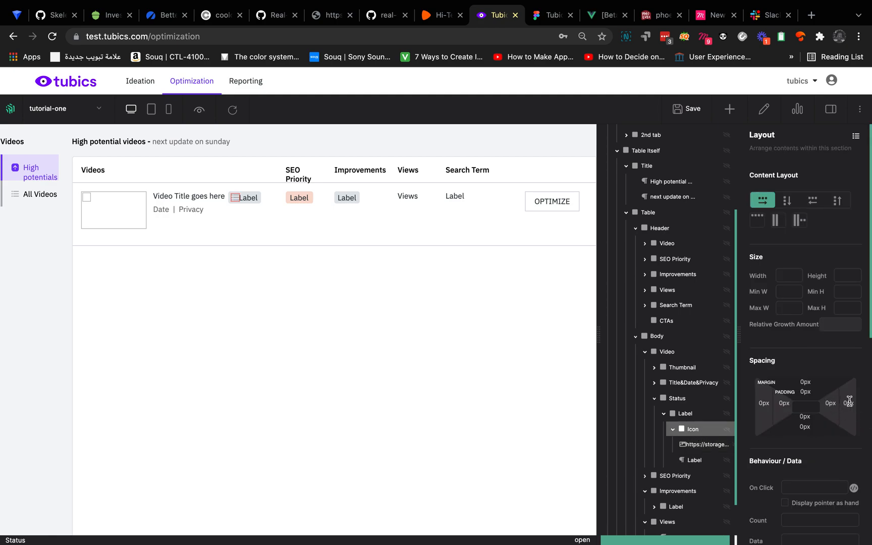
left_click(548, 14)
scroll(396, 354, "up", 5)
scroll(397, 385, "up", 5)
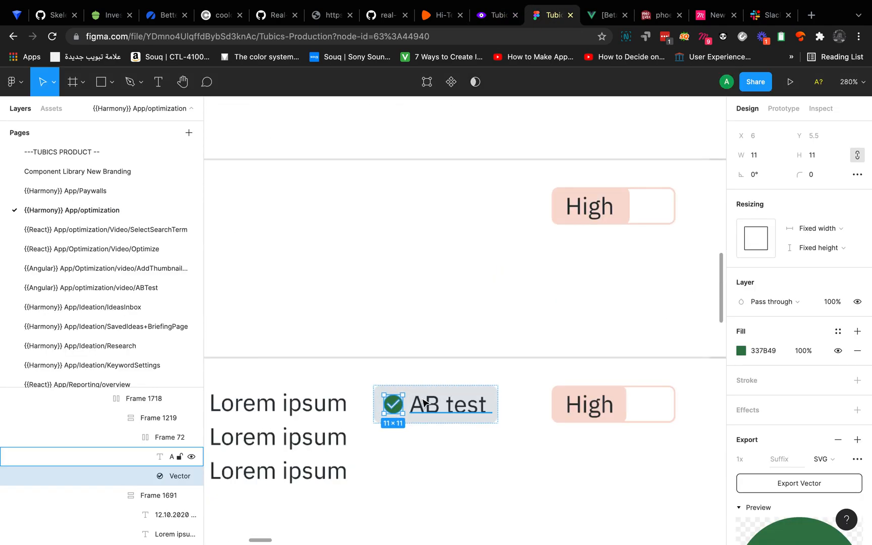
left_click(494, 14)
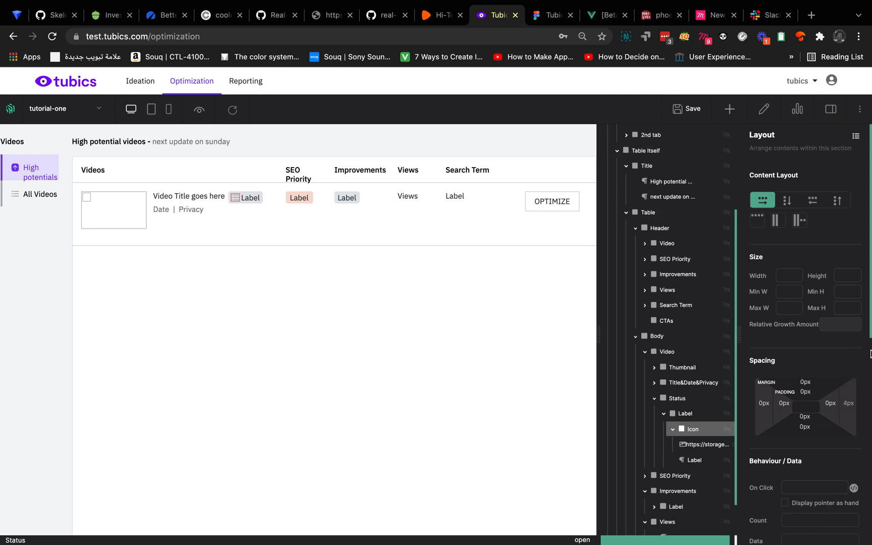
- Expand video_list in the page's data tree, copy its name, and return to the element tree
left_click(706, 461)
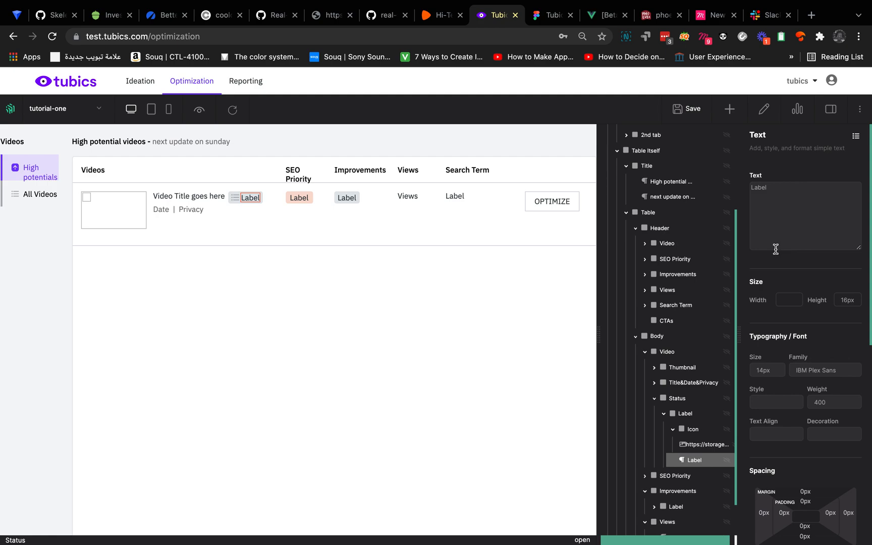
left_click(796, 109)
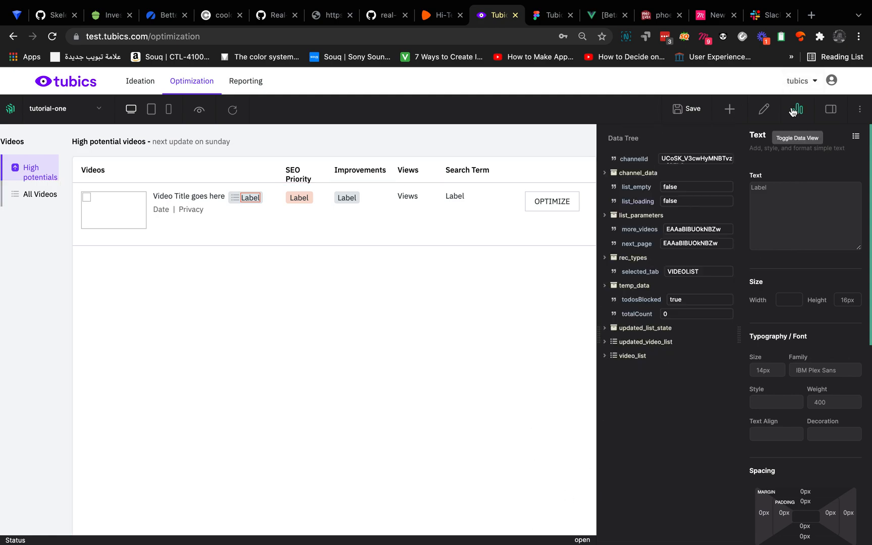
left_click(643, 359)
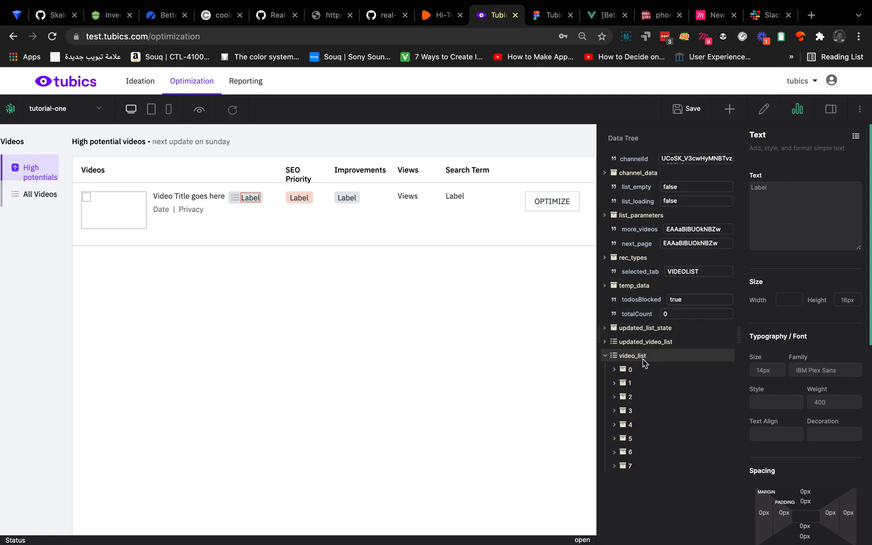
double_click(639, 356)
double_click(645, 356)
double_click(640, 356)
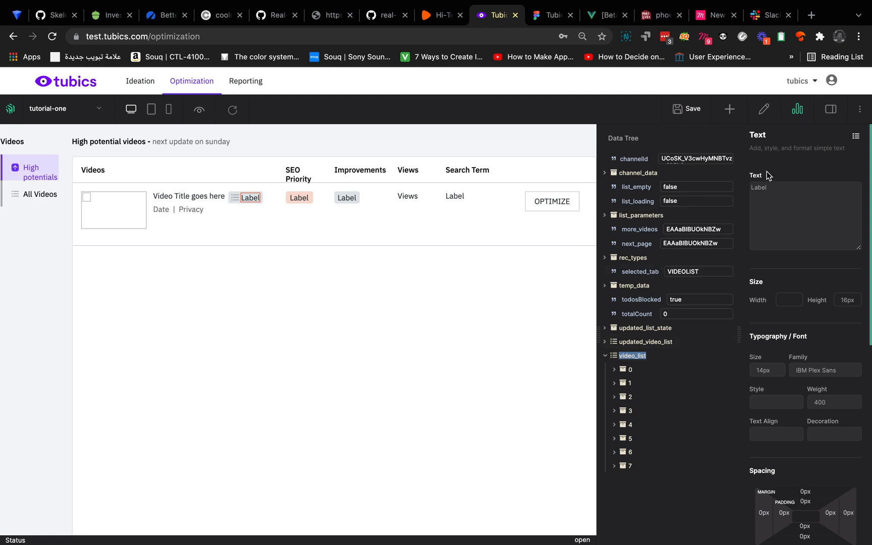
left_click(798, 109)
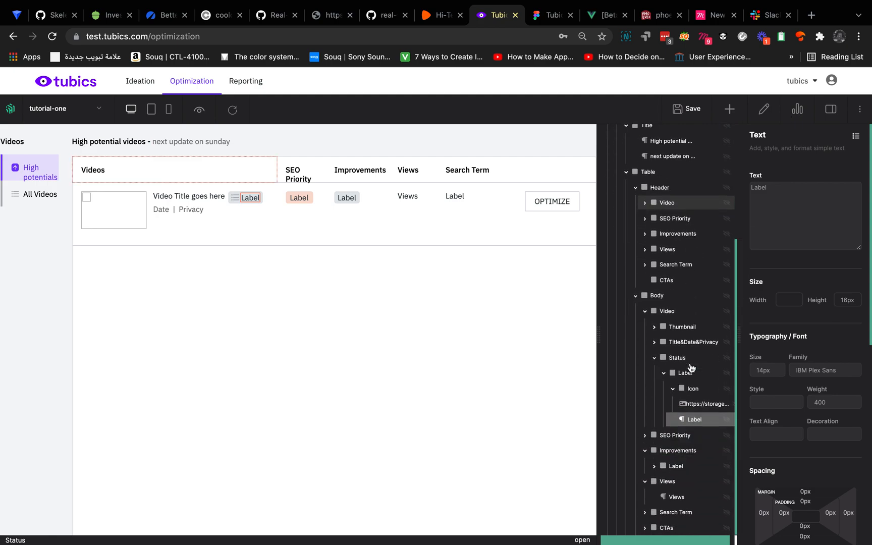
- Bind the table's Body layout to video_list and enable repeating of its data items
left_click(676, 297)
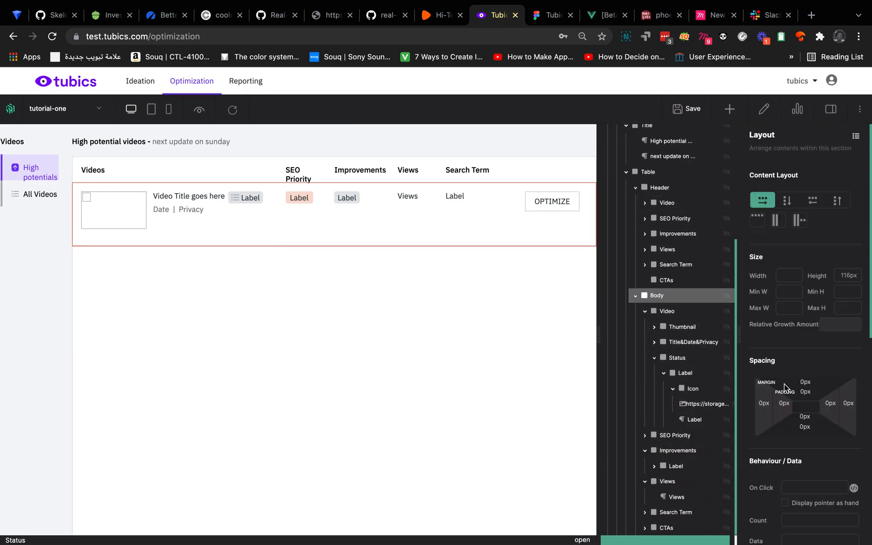
scroll(795, 410, "down", 5)
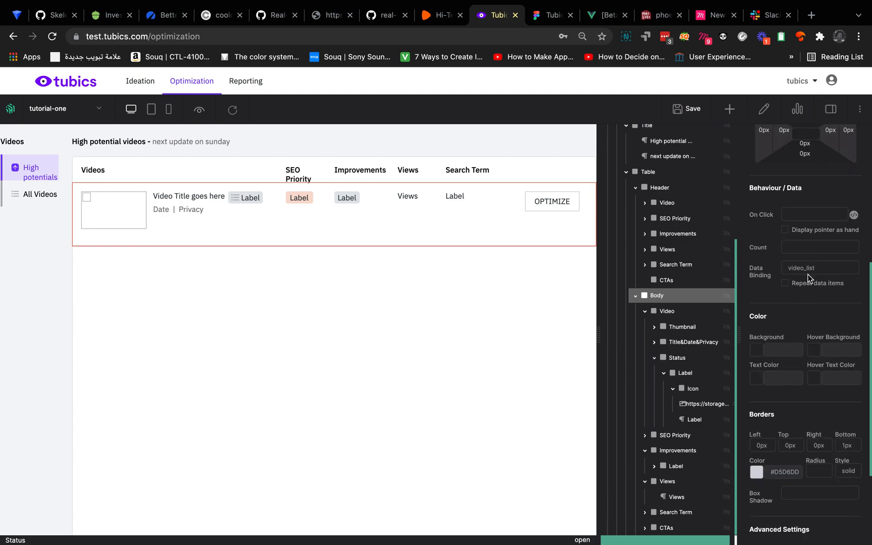
left_click(817, 300)
left_click(785, 284)
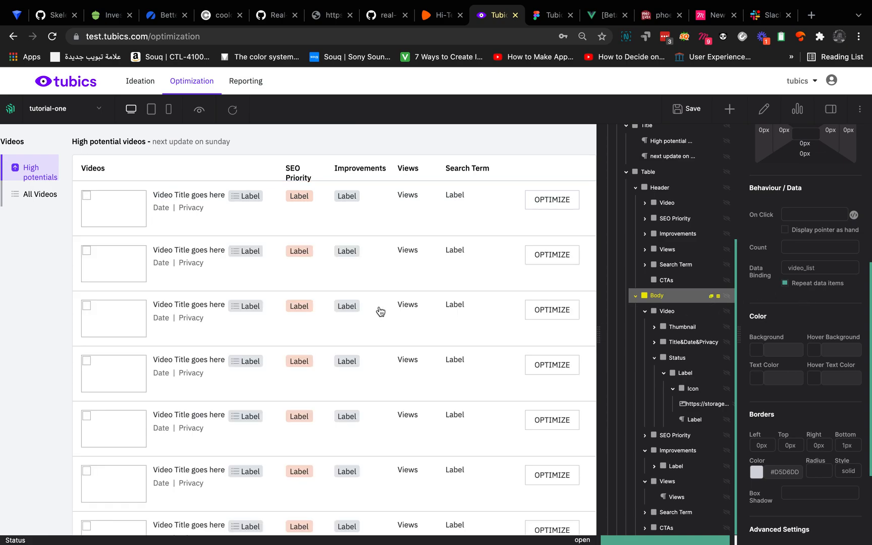
scroll(379, 310, "down", 2)
scroll(380, 310, "up", 2)
scroll(380, 310, "down", 2)
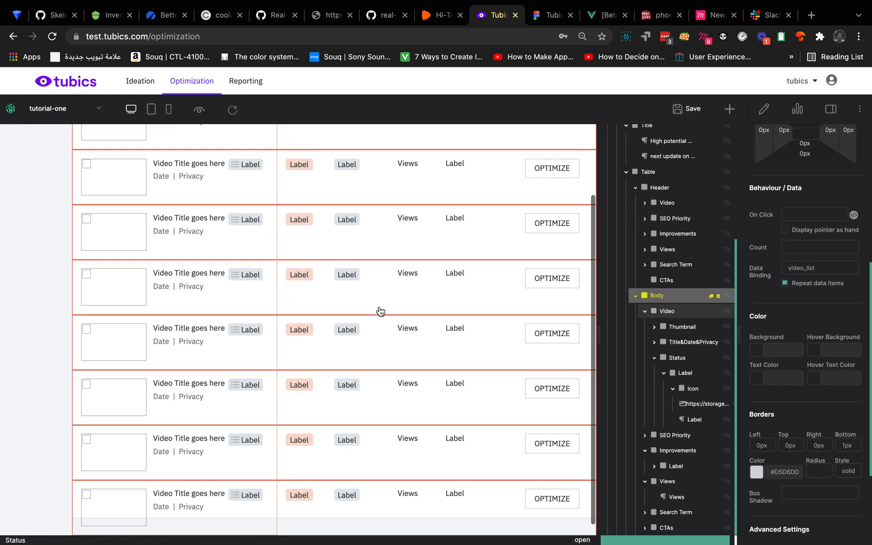
scroll(380, 310, "up", 2)
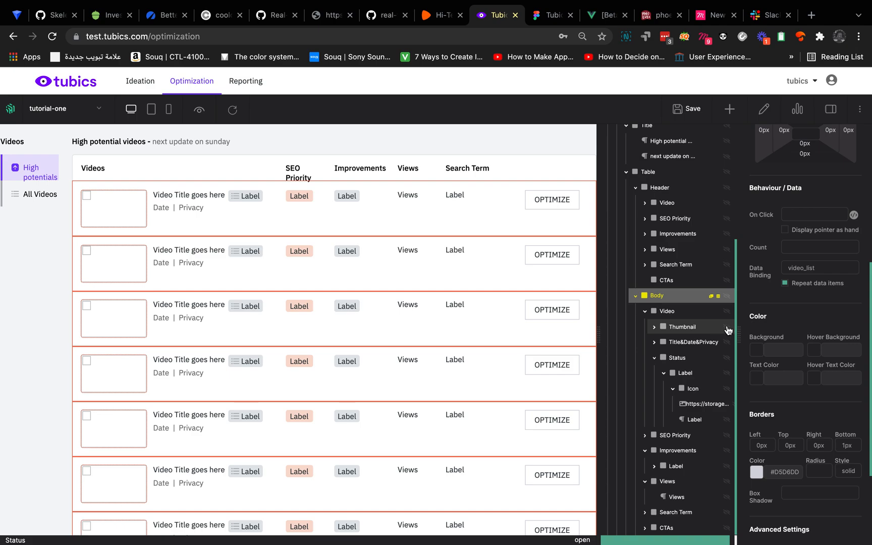
- Expand item 0 of video_list in the data tree, copy the field name thumbnailUrl, and return to the content tree
left_click(798, 110)
left_click(627, 356)
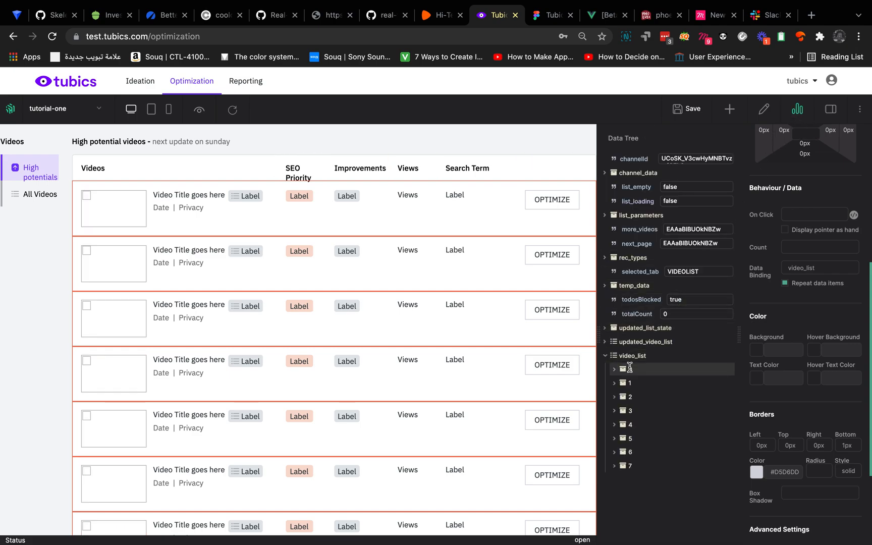
left_click(630, 368)
scroll(665, 388, "down", 5)
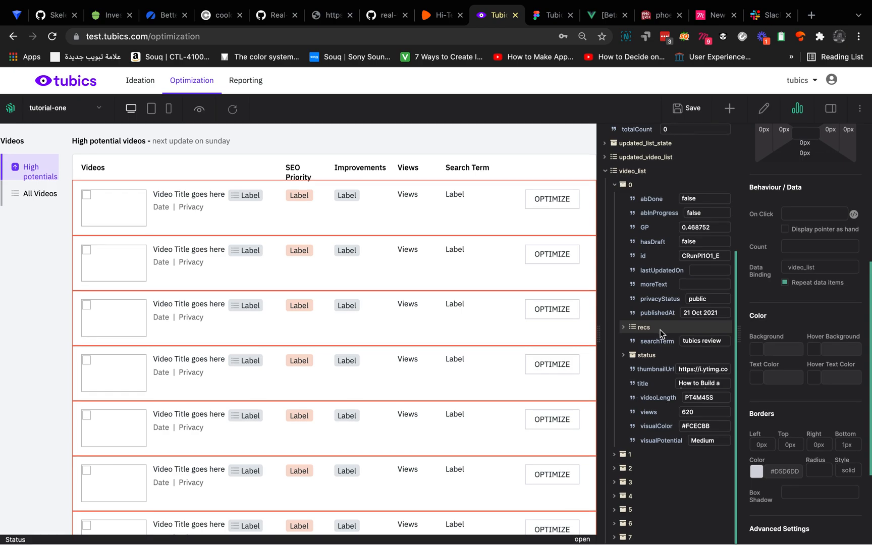
triple_click(709, 371)
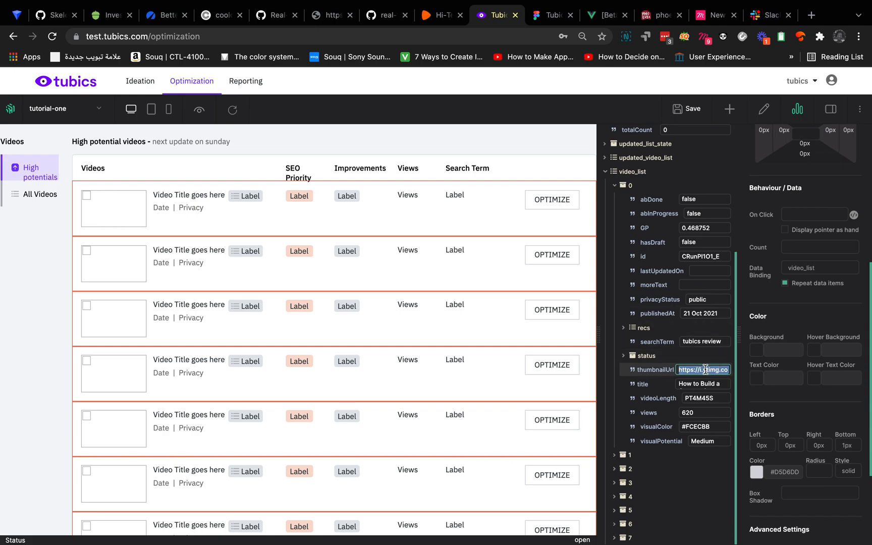
left_click(659, 372)
double_click(654, 370)
key("ctrl+c")
left_click(798, 108)
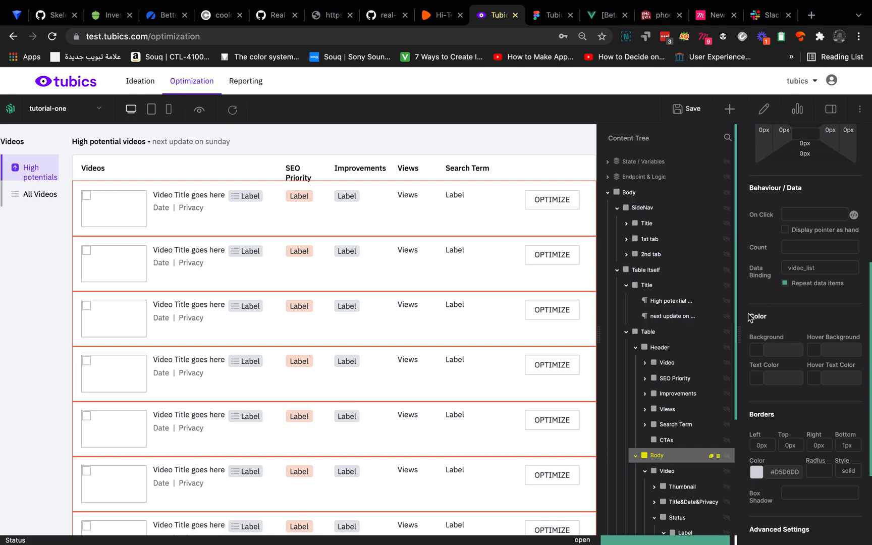
- Bind the image inside the table body's Thumbnail layout to thumbnailUrl
scroll(686, 449, "down", 2)
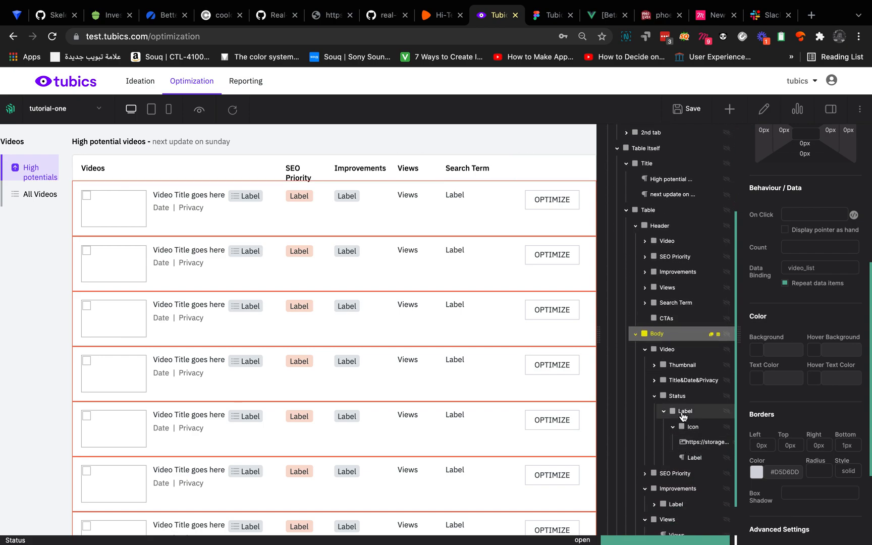
left_click(679, 371)
left_click(685, 381)
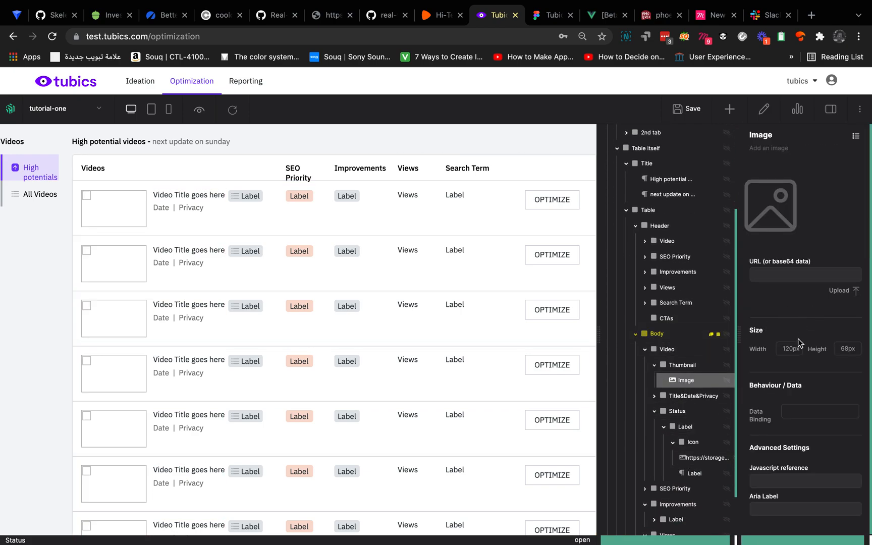
left_click(793, 409)
key("ctrl+v")
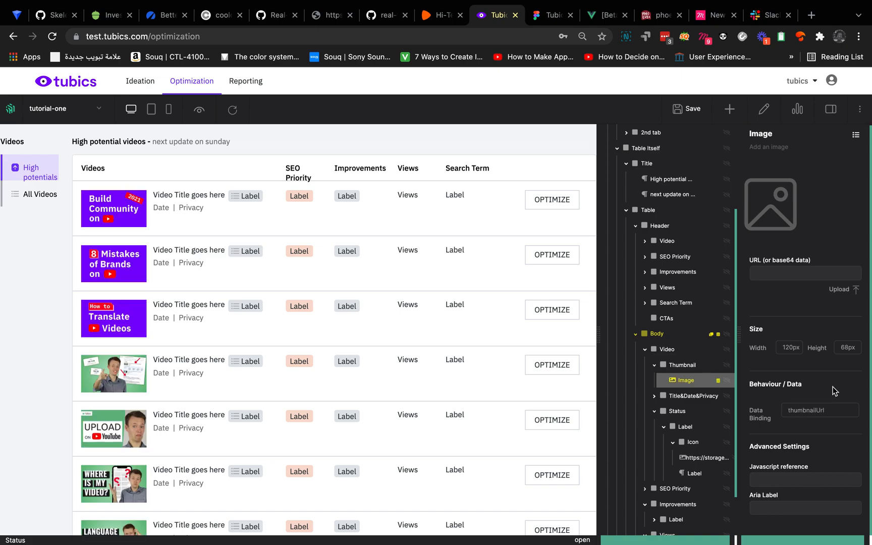
- Look up the title field in item 0 of video_list and bind the "Video Title goes here" text to title
left_click(682, 402)
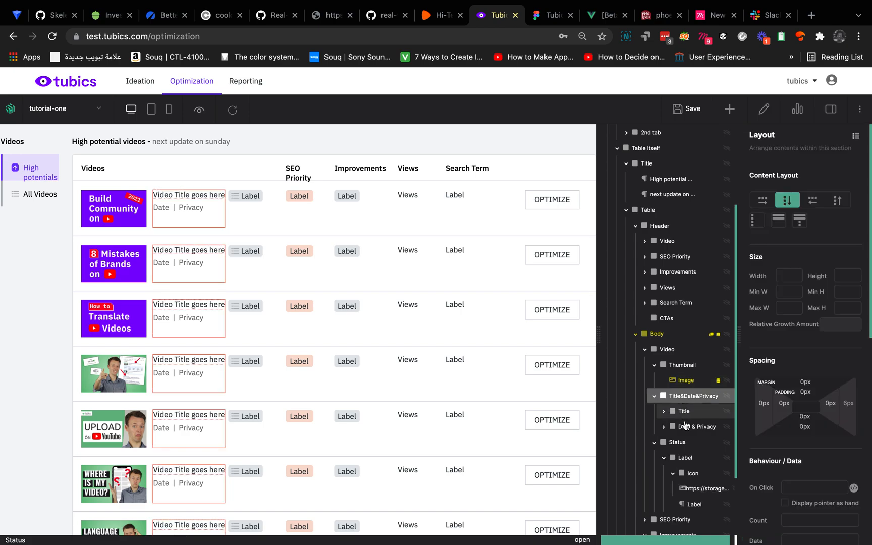
left_click(684, 416)
left_click(693, 431)
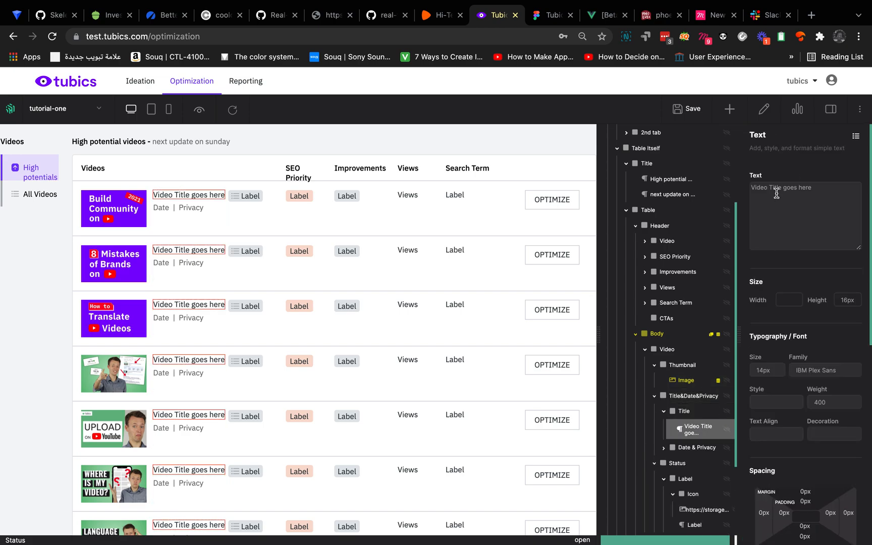
left_click(803, 116)
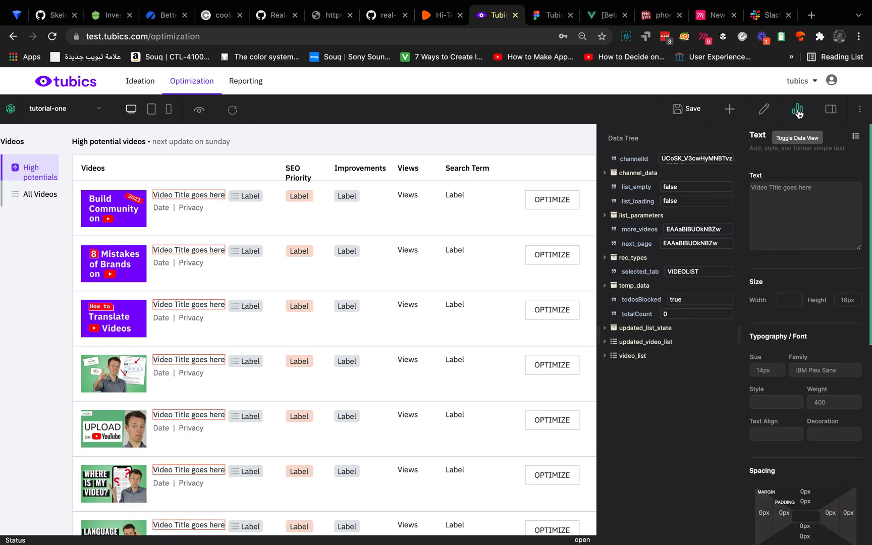
left_click(633, 355)
left_click(631, 370)
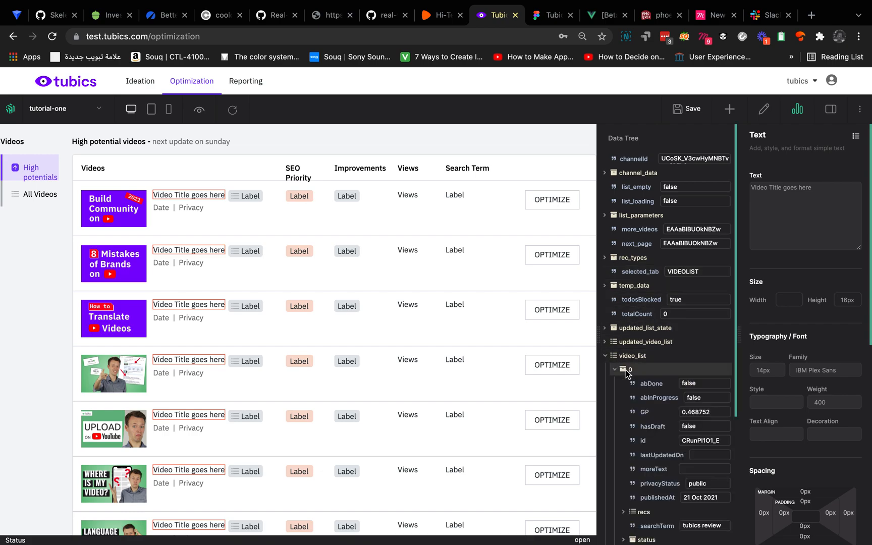
scroll(640, 404, "down", 5)
scroll(639, 404, "down", 2)
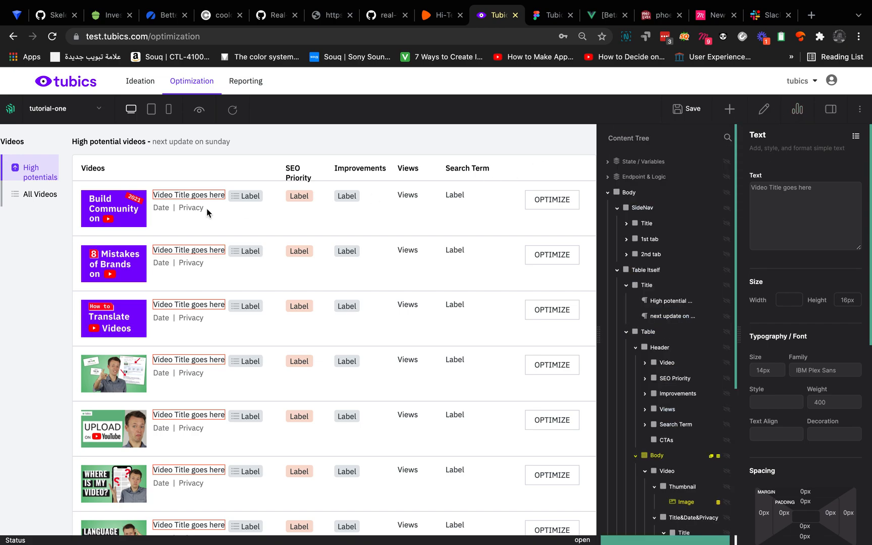
scroll(802, 313, "down", 8)
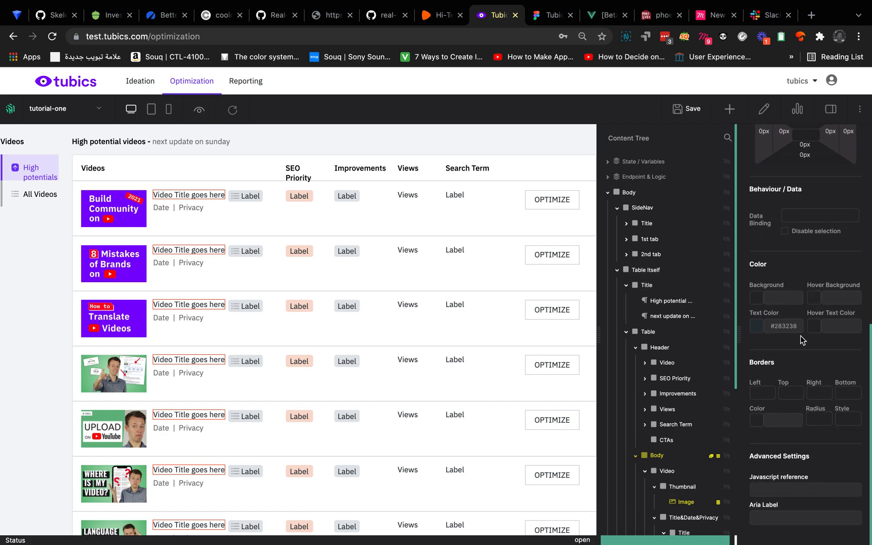
left_click(799, 217)
left_click(810, 243)
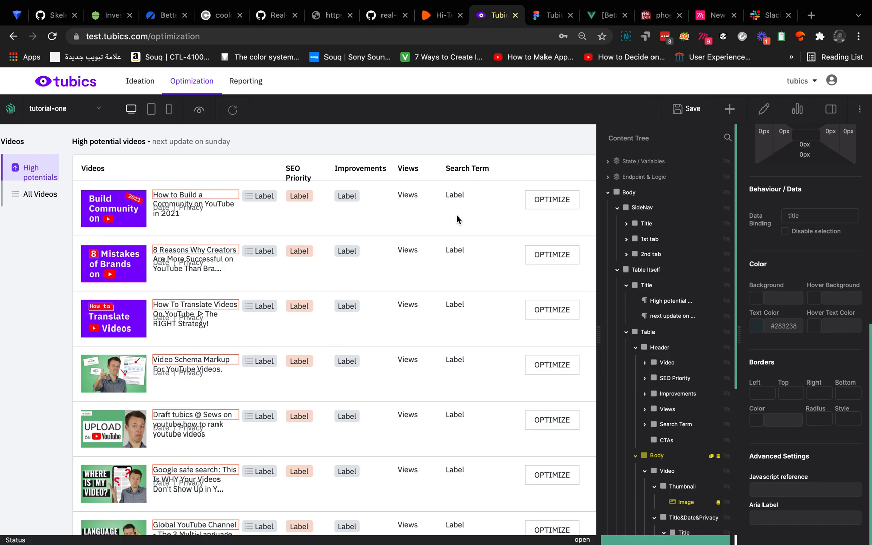
- Set the table body's Title layout to height 100%, minimum height 20px and maximum height 60px
scroll(685, 383, "down", 5)
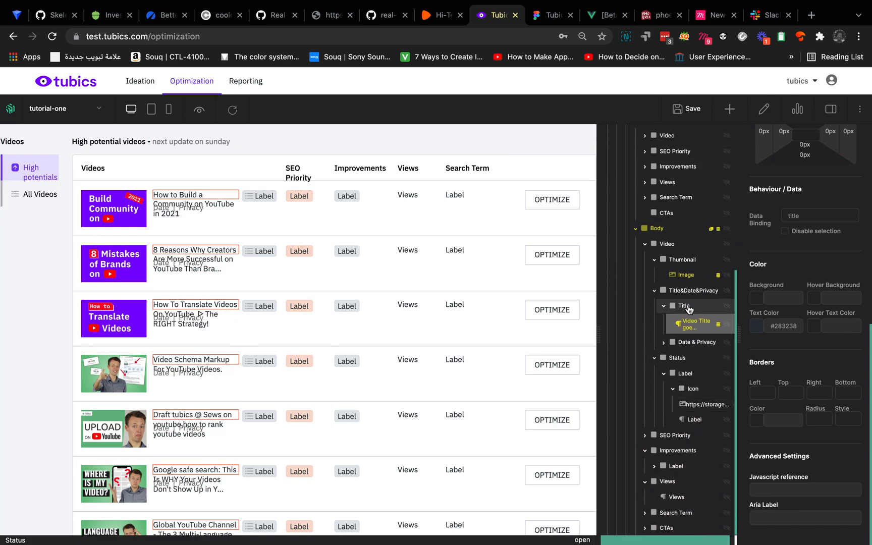
left_click(689, 307)
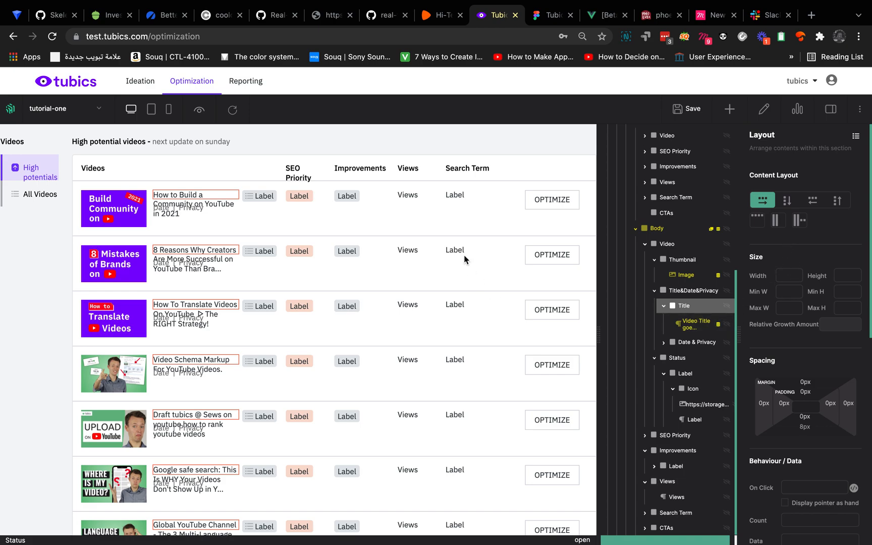
left_click(788, 291)
key("BackSpace")
double_click(791, 291)
key("BackSpace")
left_click(840, 294)
type("20")
left_click(840, 305)
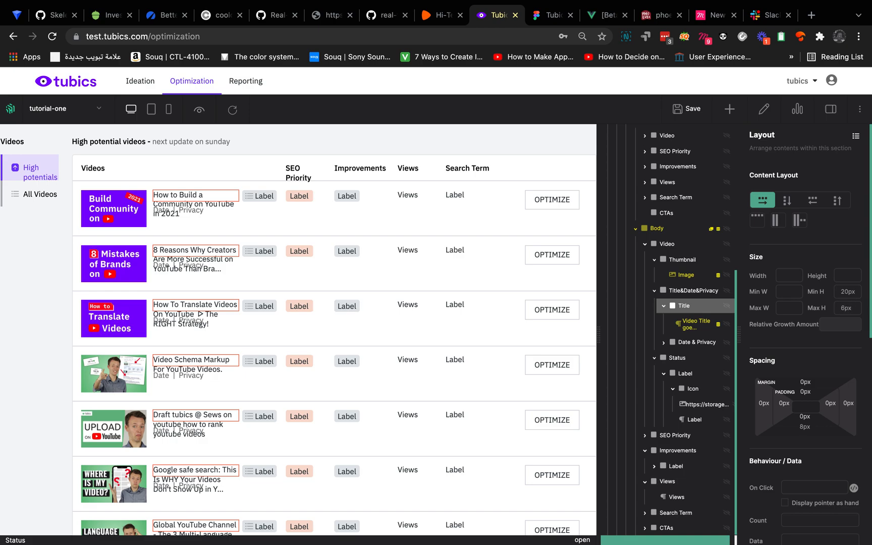
type("60px")
type("100")
left_click(834, 254)
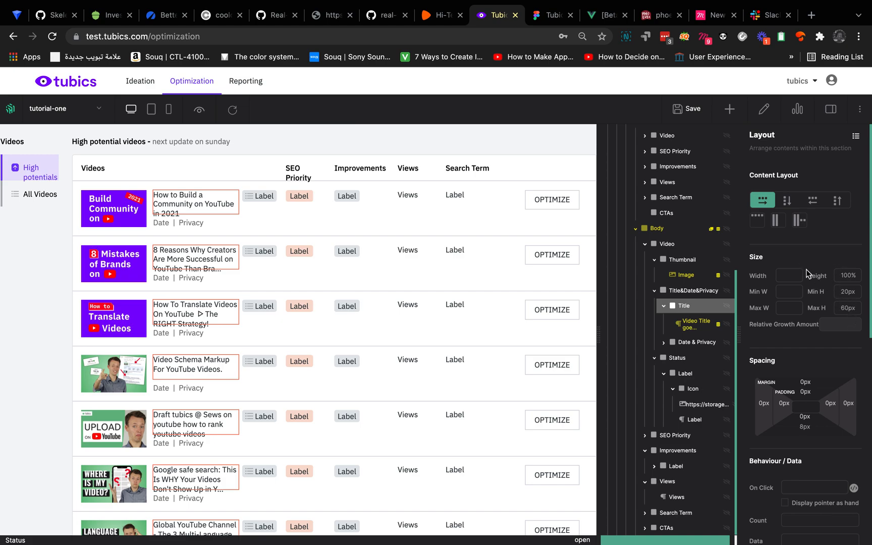
- Try centring the Title layout's content vertically
left_click(711, 324)
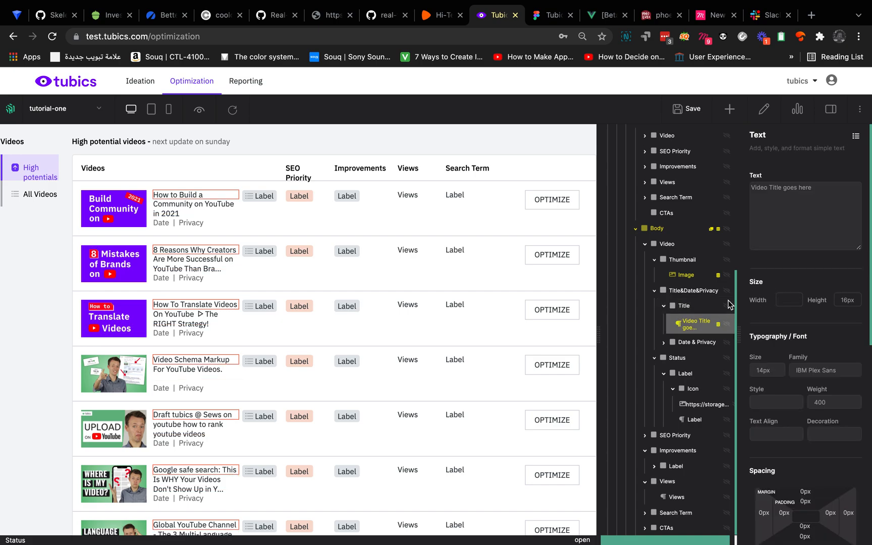
left_click(689, 307)
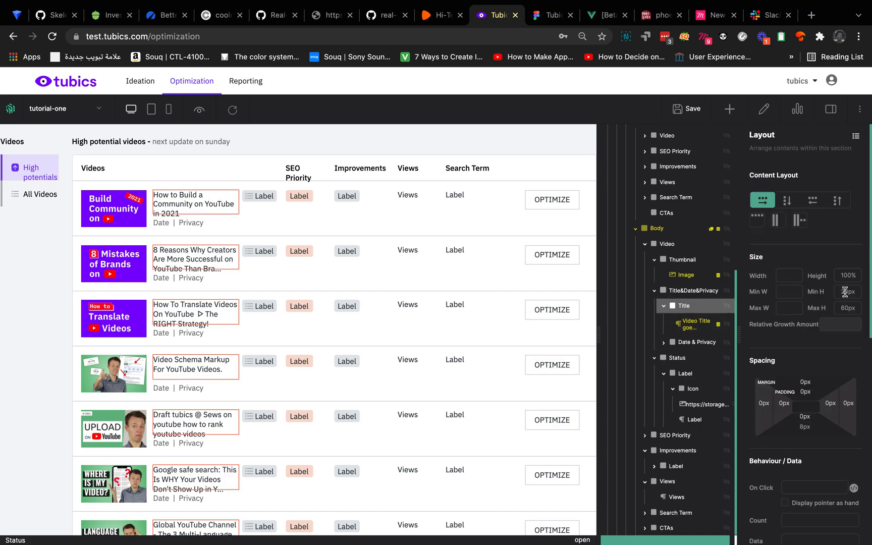
left_click(798, 223)
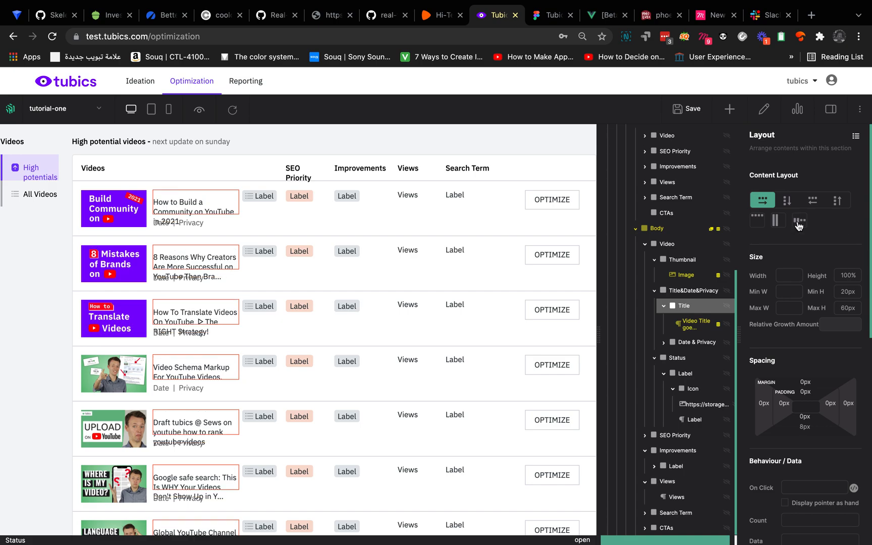
left_click(798, 224)
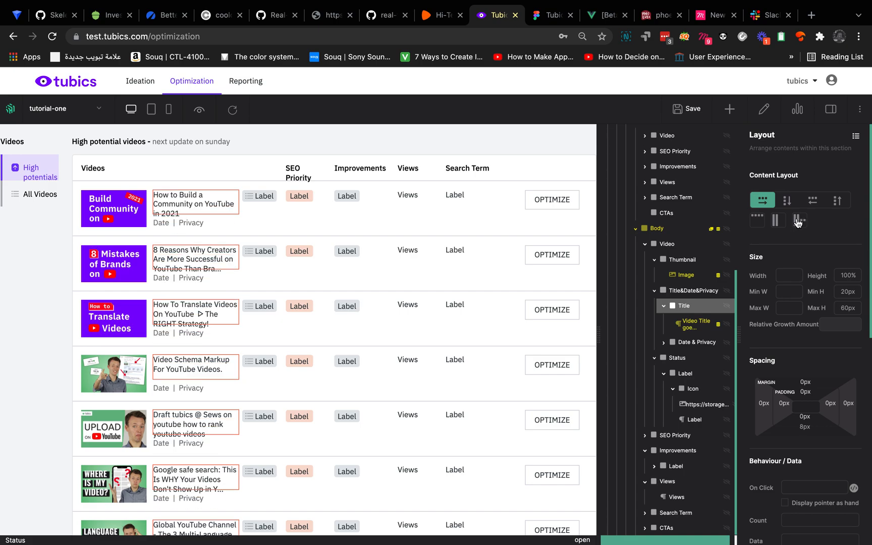
- Try a maximum height of 70px for the Title layout, and set it to 80px
left_click(851, 307)
type("70")
left_click(852, 252)
left_click_drag(847, 311, 841, 312)
type("80")
double_click(848, 309)
type("8")
- Inspect the Date & Privacy layout and switch the content wrapping of the Title layout
left_click(664, 342)
left_click(694, 344)
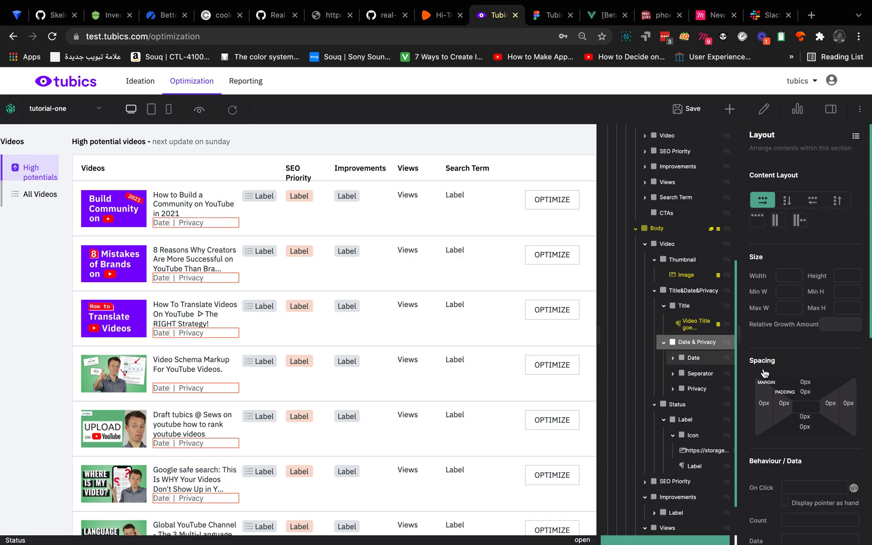
left_click(682, 309)
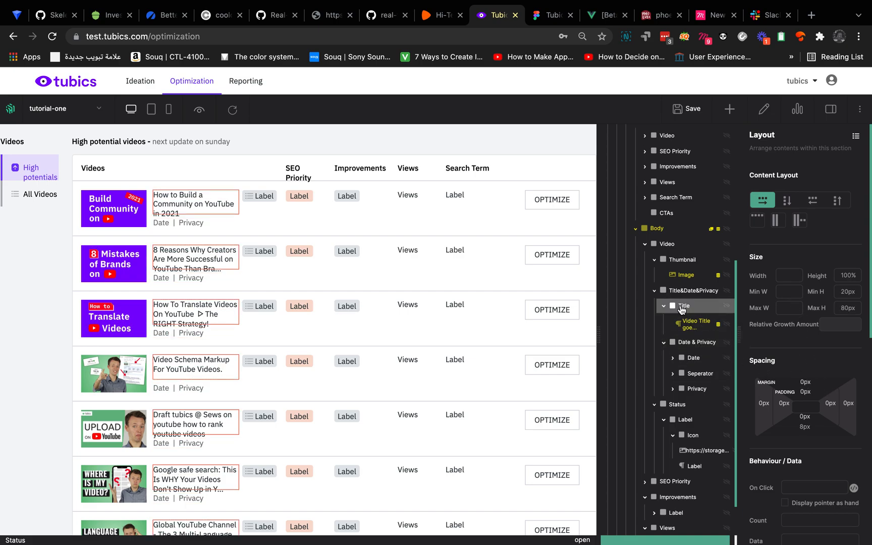
left_click(755, 221)
left_click(754, 221)
- Check how the video titles wrap at wider and narrower preview widths, and examine the title text's settings
left_click_drag(598, 250, 645, 226)
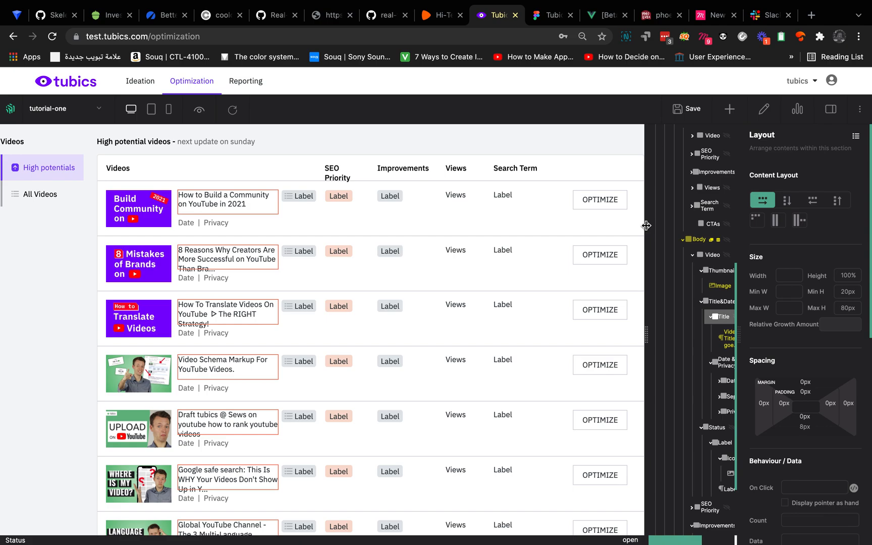
left_click(727, 342)
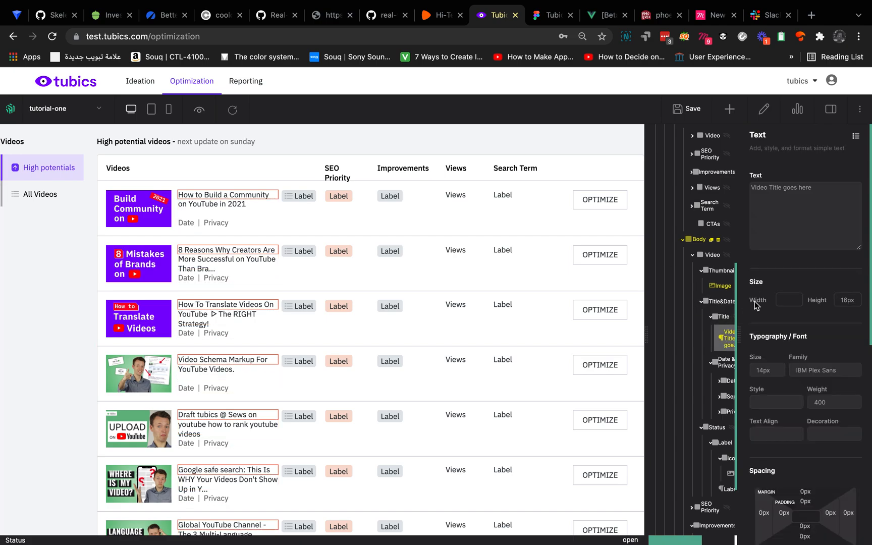
scroll(771, 290, "down", 1)
scroll(773, 292, "down", 2)
scroll(773, 292, "down", 2)
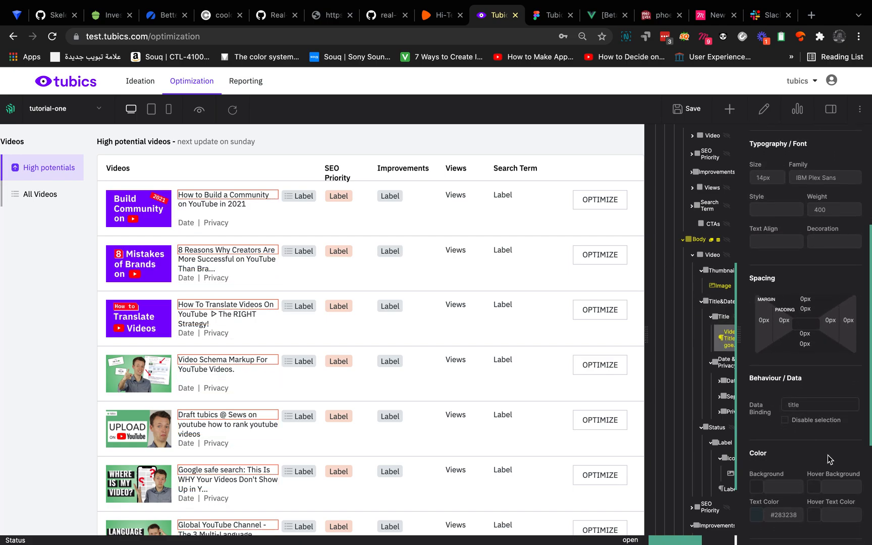
key("ctrl+Left")
key("ctrl+Right")
left_click_drag(646, 365, 529, 352)
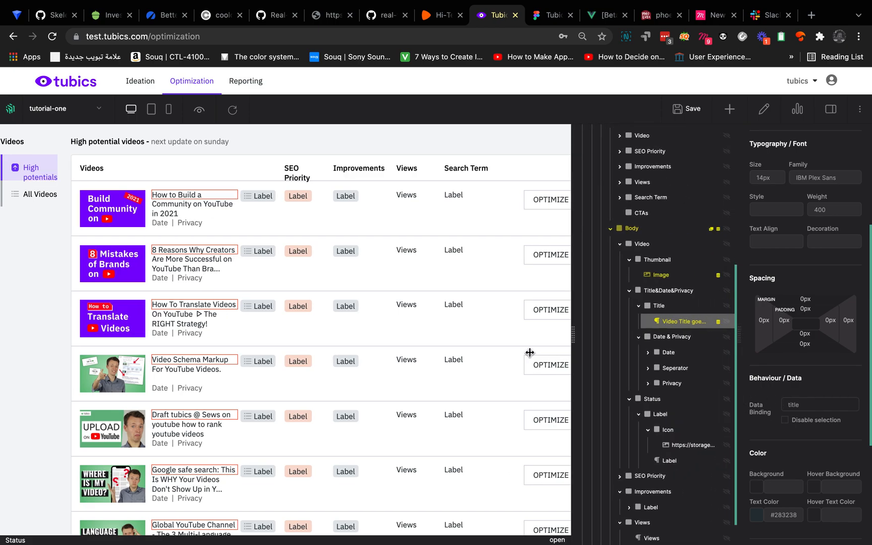
triple_click(185, 203)
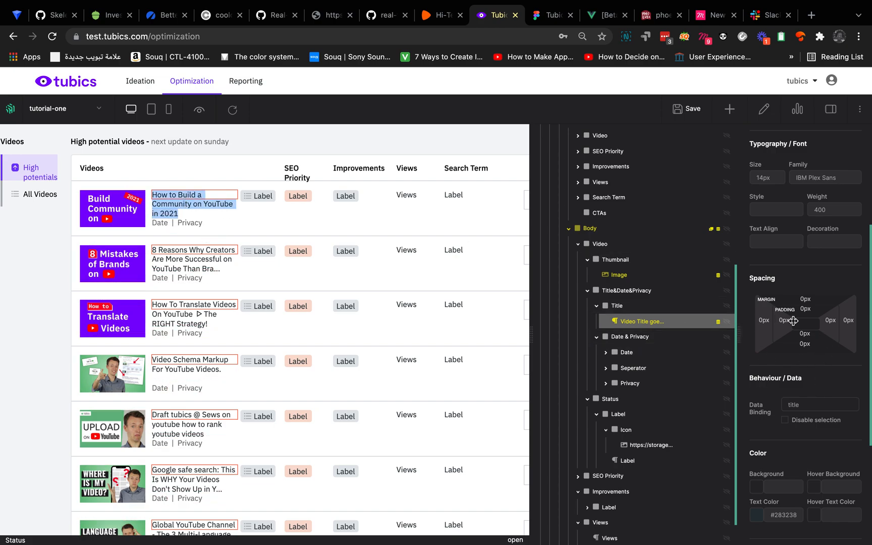
scroll(794, 321, "up", 5)
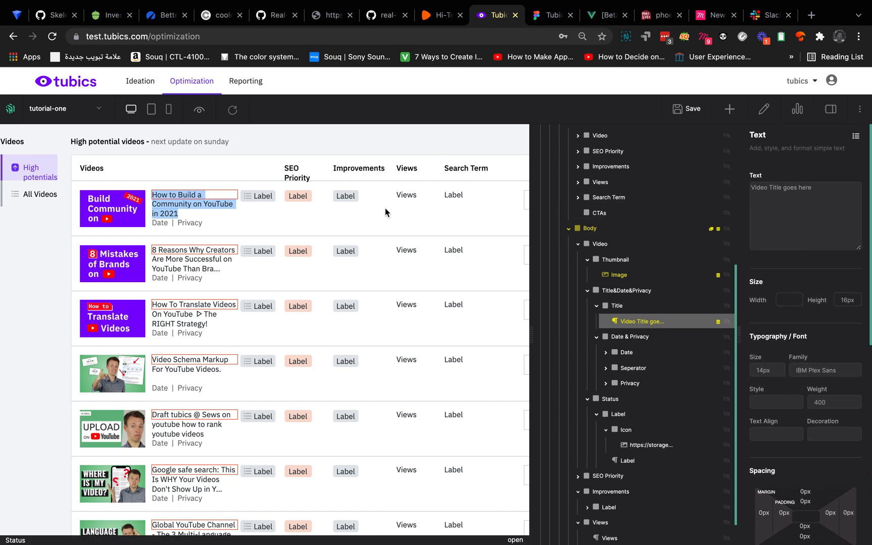
left_click(788, 186)
triple_click(789, 186)
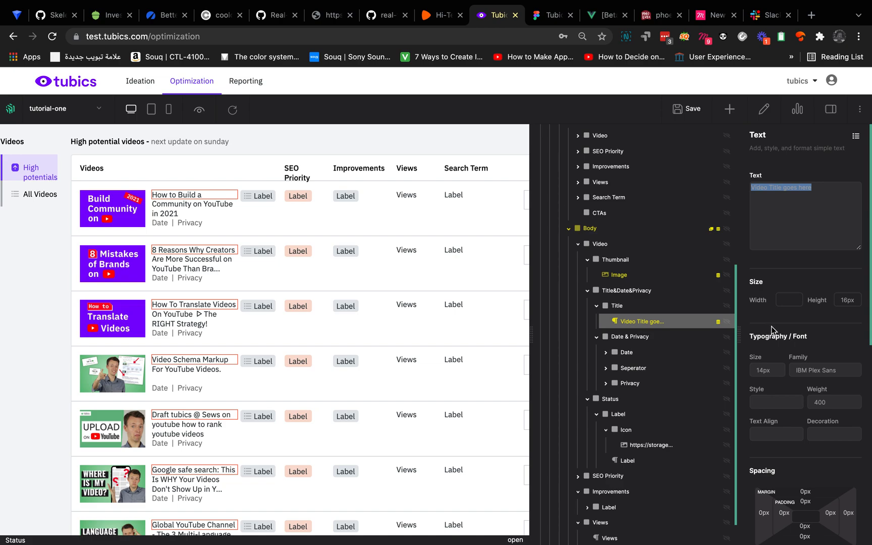
- Bind the Date text in the Date & Privacy layout to the publishedAt key of the video_list items
left_click(628, 352)
left_click(637, 370)
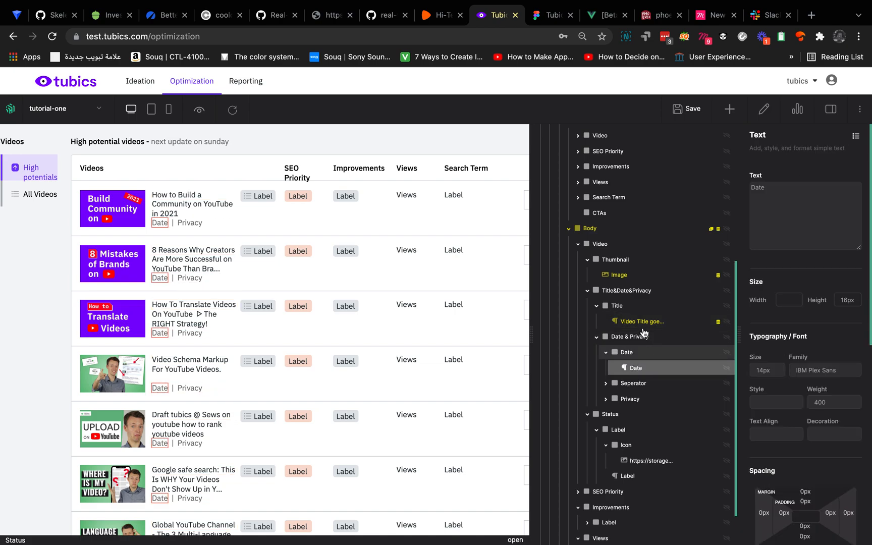
left_click(804, 110)
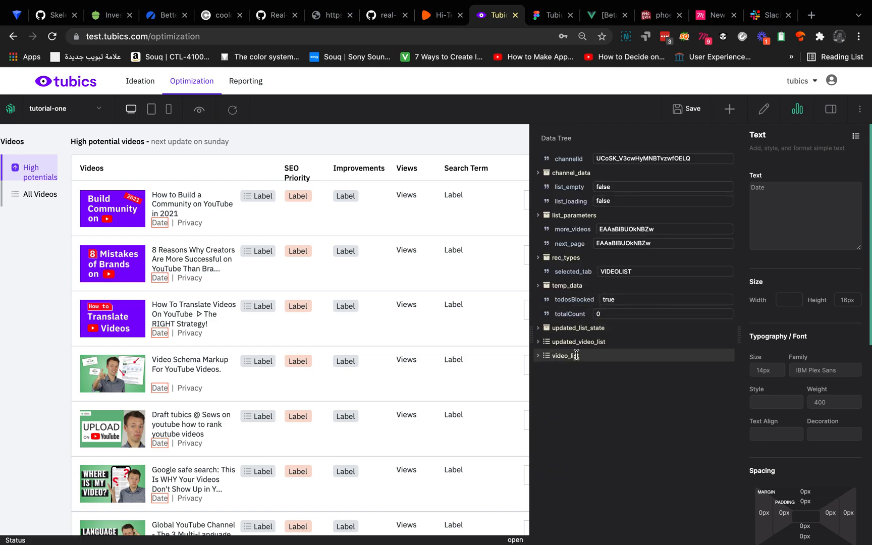
left_click(560, 356)
left_click(563, 369)
scroll(593, 412, "down", 2)
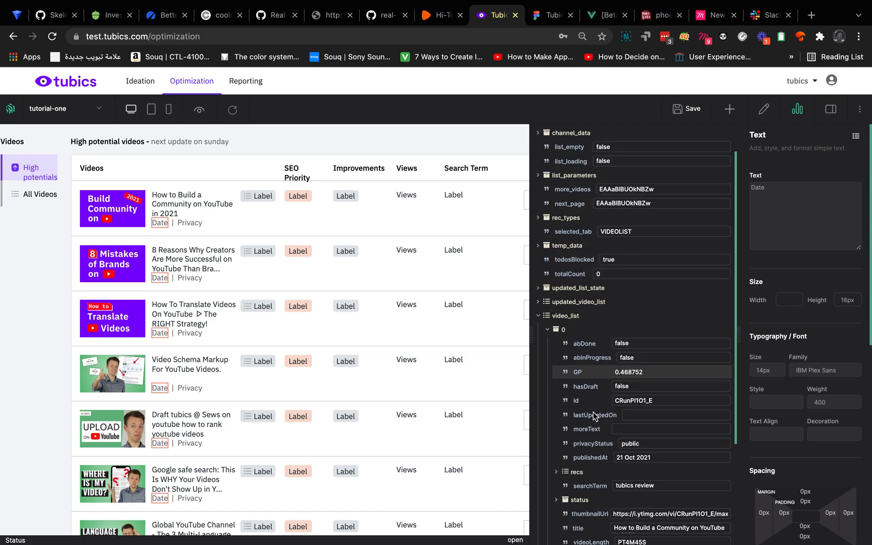
double_click(592, 457)
key("super+c")
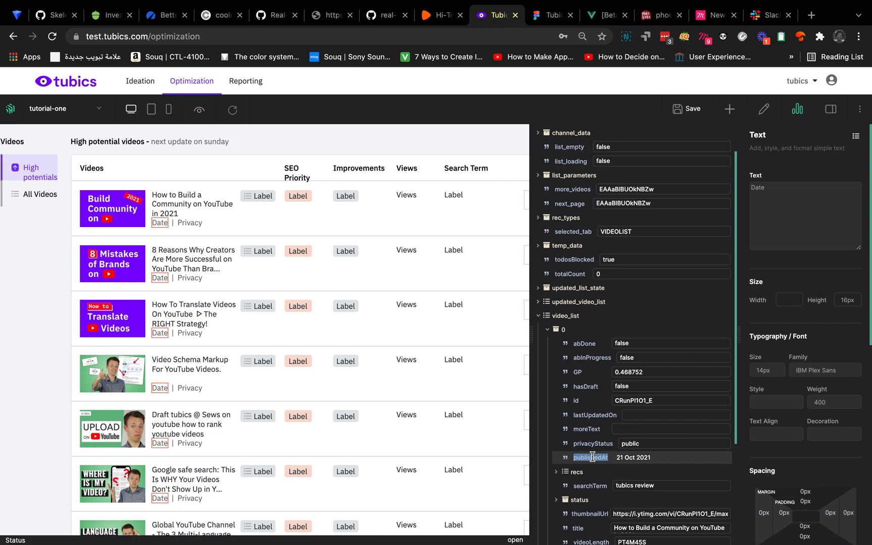
left_click(797, 110)
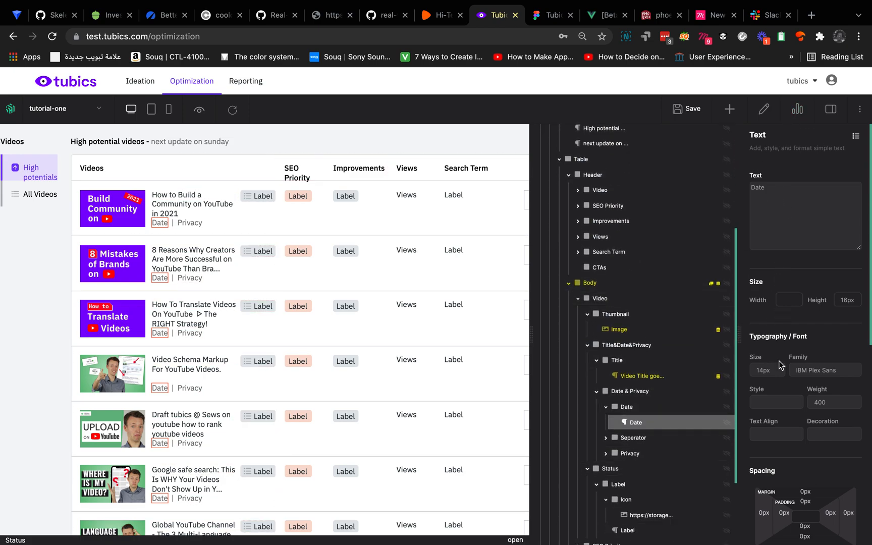
scroll(781, 393, "down", 5)
scroll(781, 393, "down", 2)
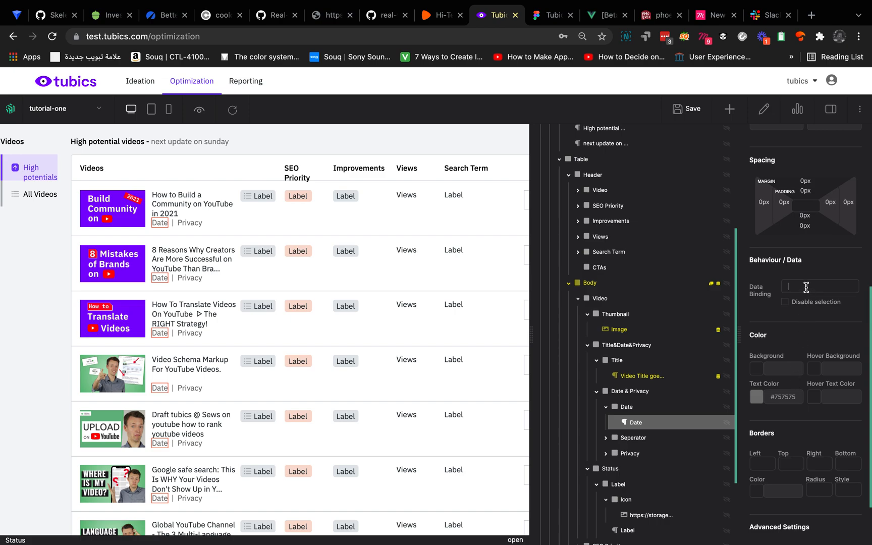
key("super+v")
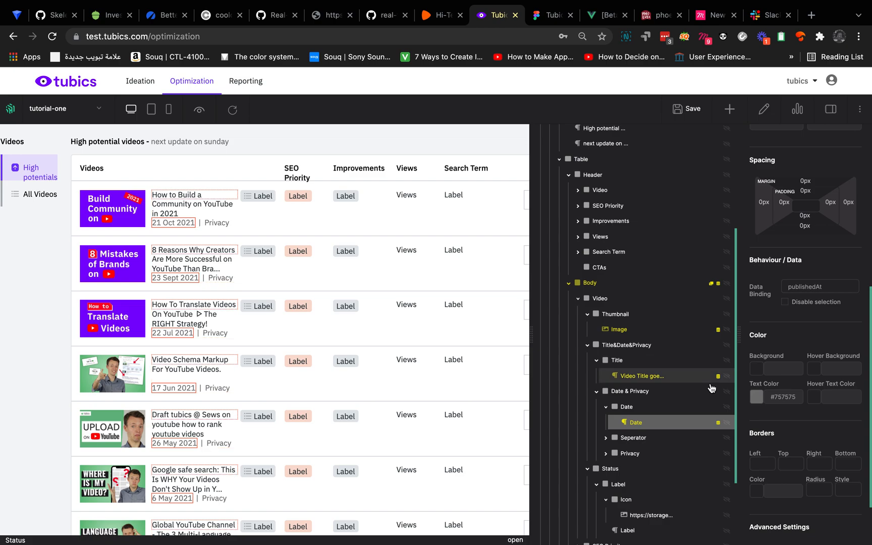
- Select the Privacy text element and copy the privacyStatus key from a video_list item in the data tree
left_click(666, 456)
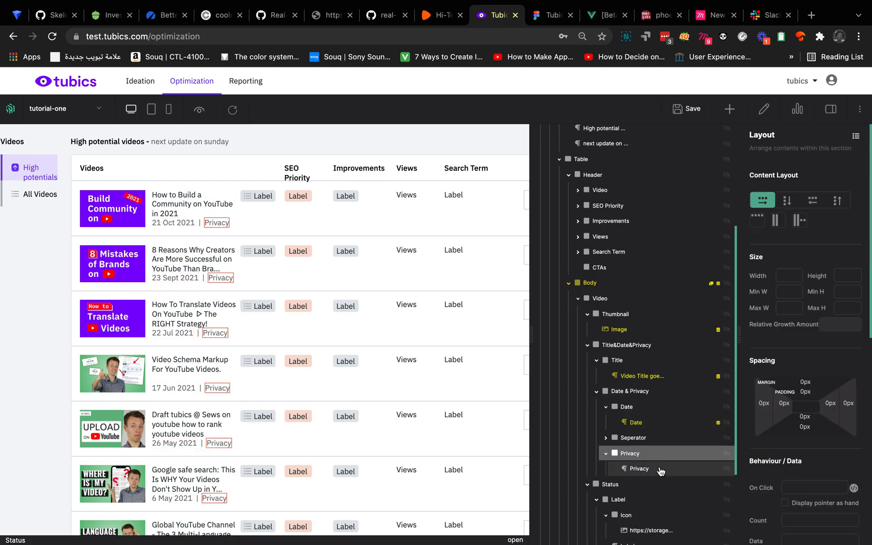
left_click(659, 469)
left_click(797, 109)
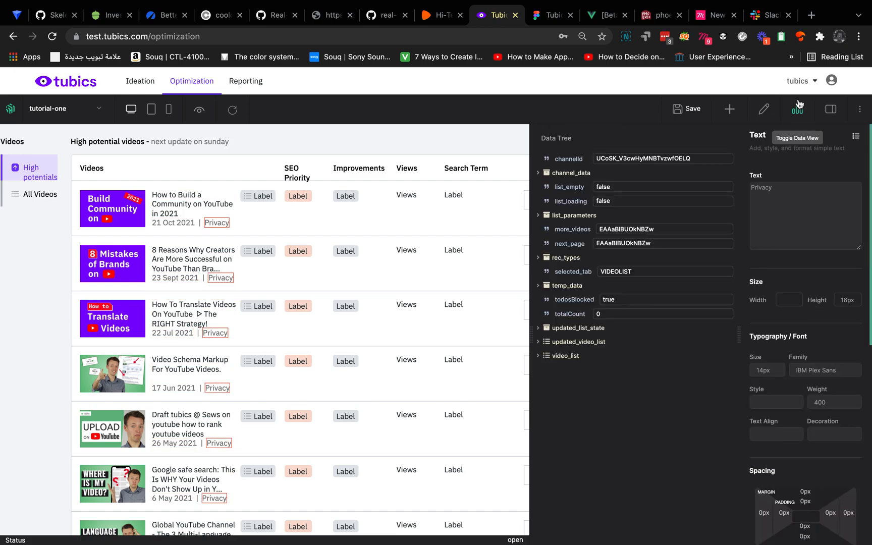
left_click(588, 355)
left_click(578, 384)
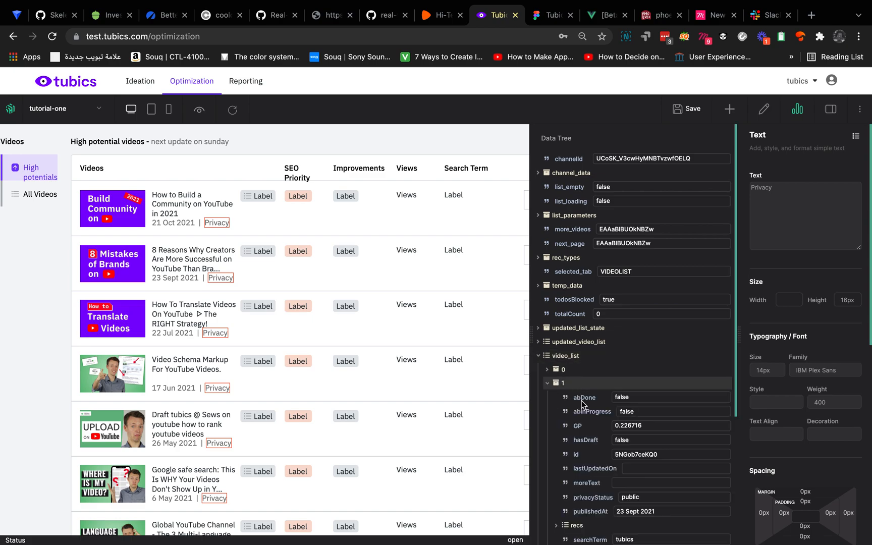
scroll(592, 429, "down", 4)
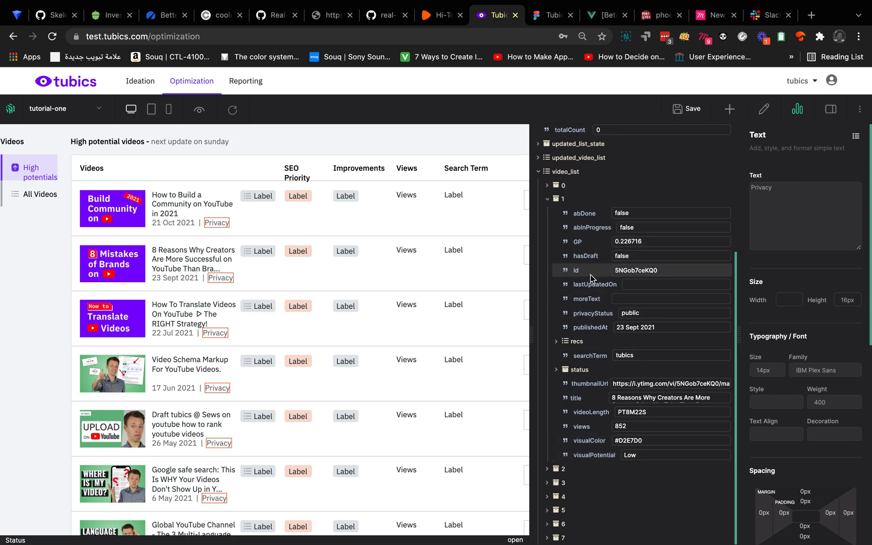
double_click(594, 311)
key("ctrl+c")
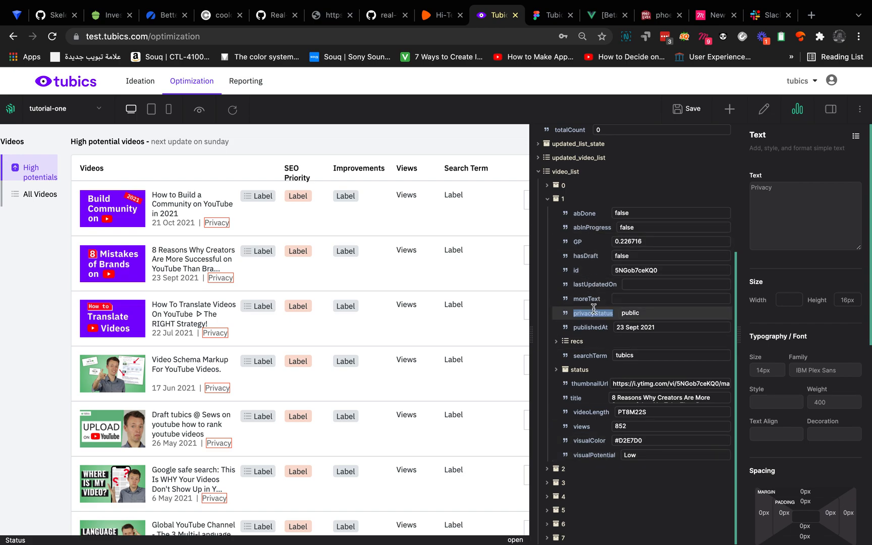
left_click(797, 109)
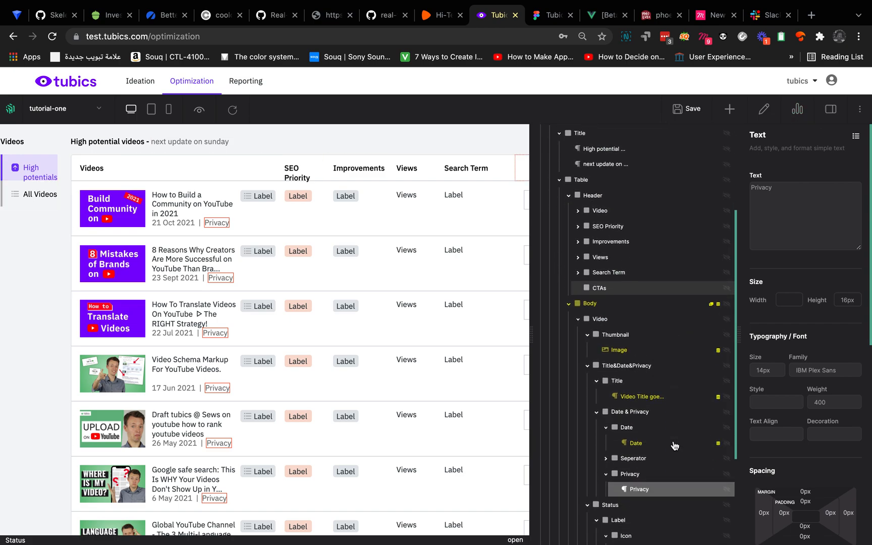
scroll(675, 445, "down", 1)
scroll(799, 464, "down", 5)
left_click(786, 423)
key("ctrl+v")
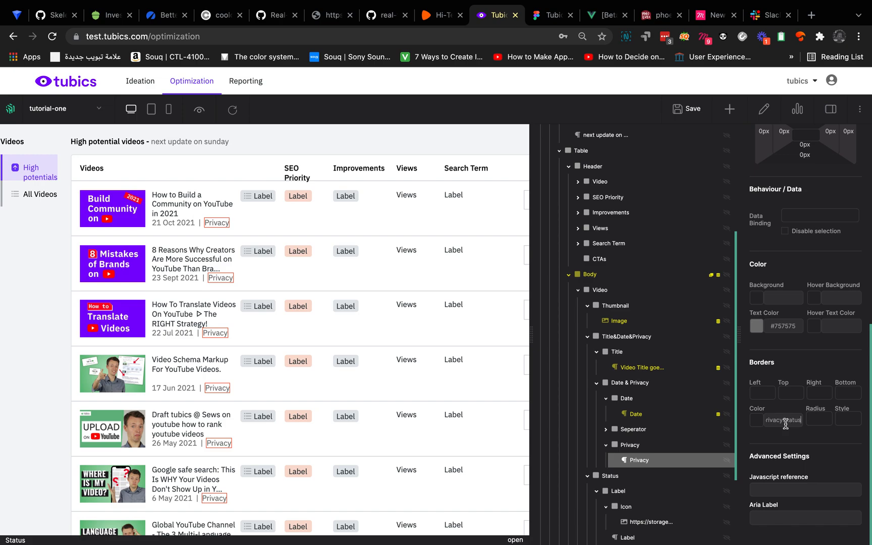
key("ctrl+z")
- Set the Privacy text's data binding to privacyStatus
scroll(786, 422, "up", 2)
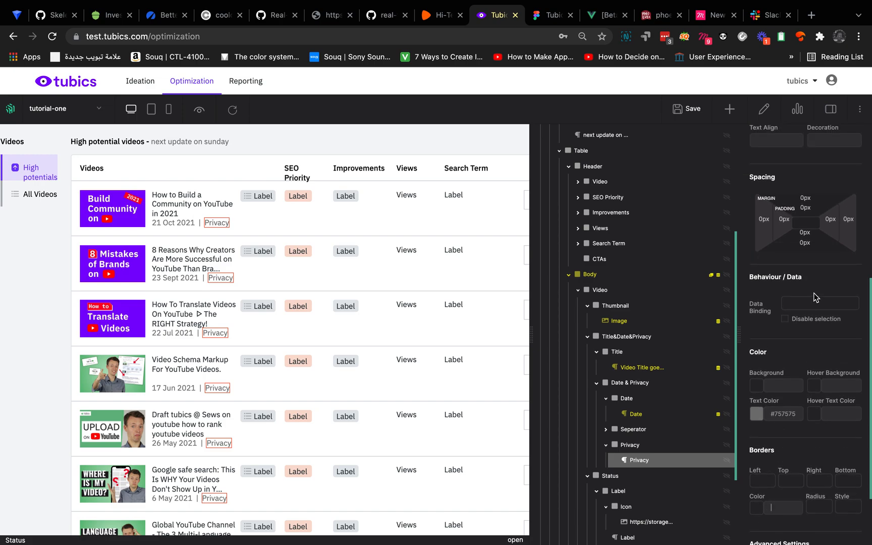
key("ctrl+v")
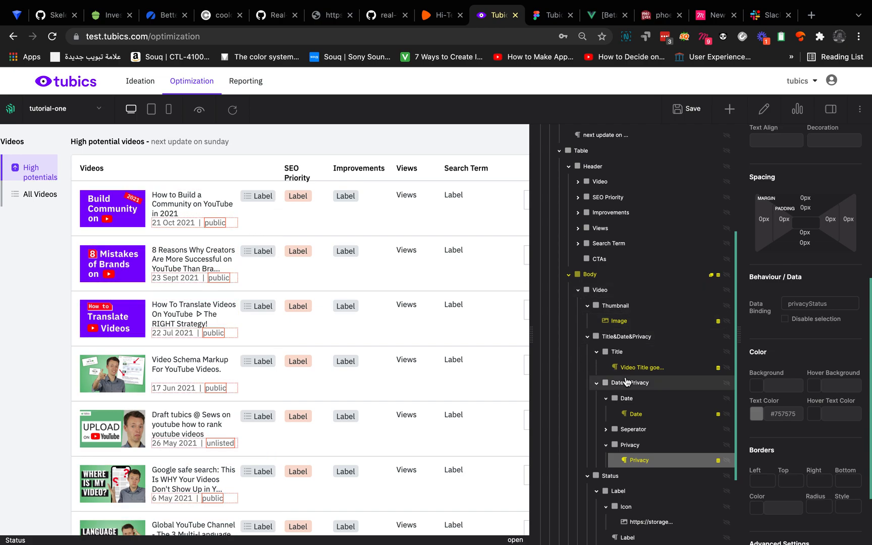
scroll(649, 447, "down", 1)
scroll(649, 448, "up", 1)
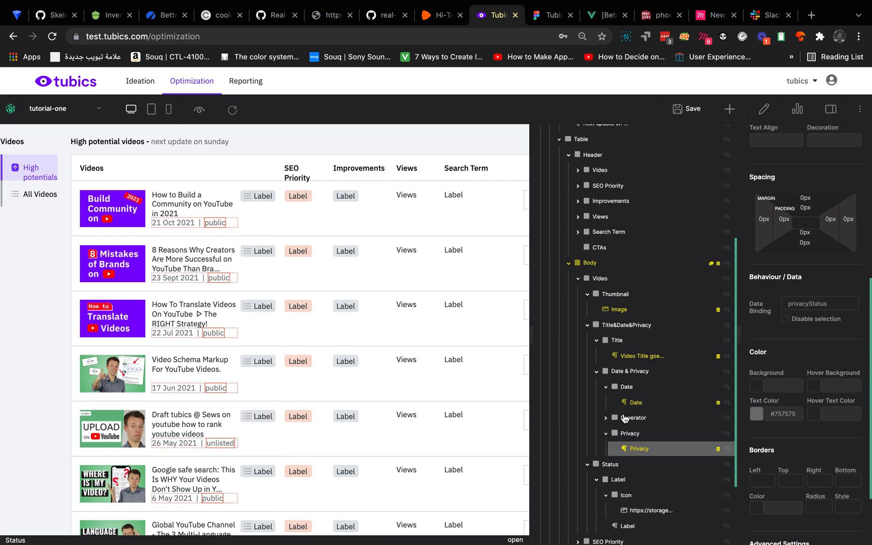
scroll(656, 421, "down", 2)
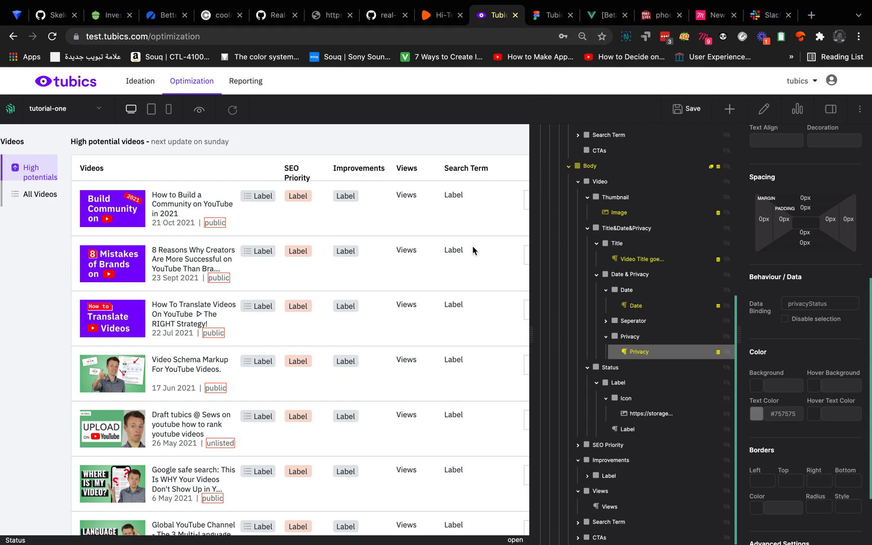
- Switch to the Figma design and examine the AB test and Draft status labels beside the video titles
left_click(543, 22)
key("minus")
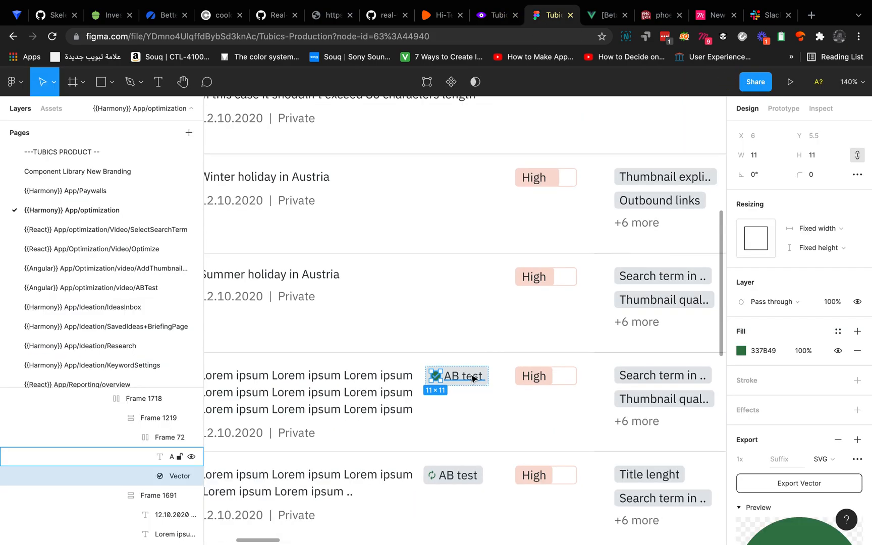
left_click(479, 397)
double_click(471, 382)
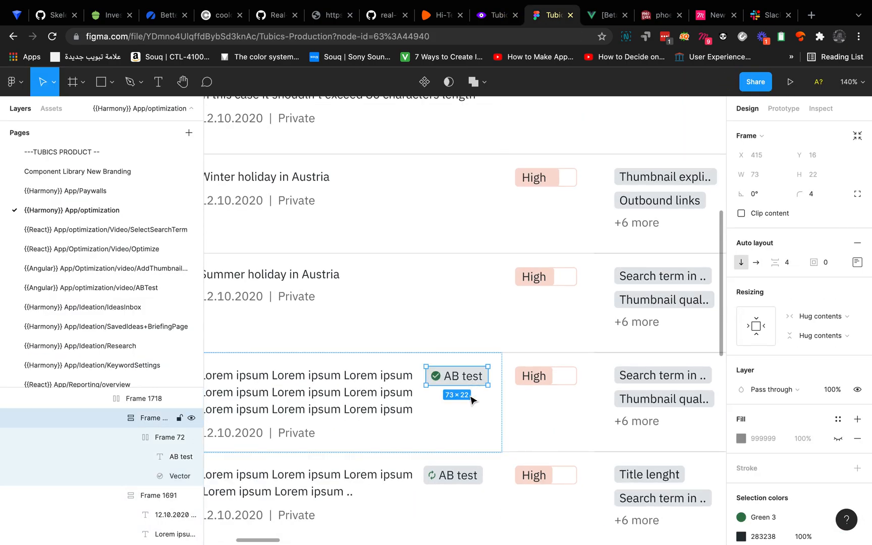
scroll(472, 398, "down", 2)
scroll(470, 403, "down", 3)
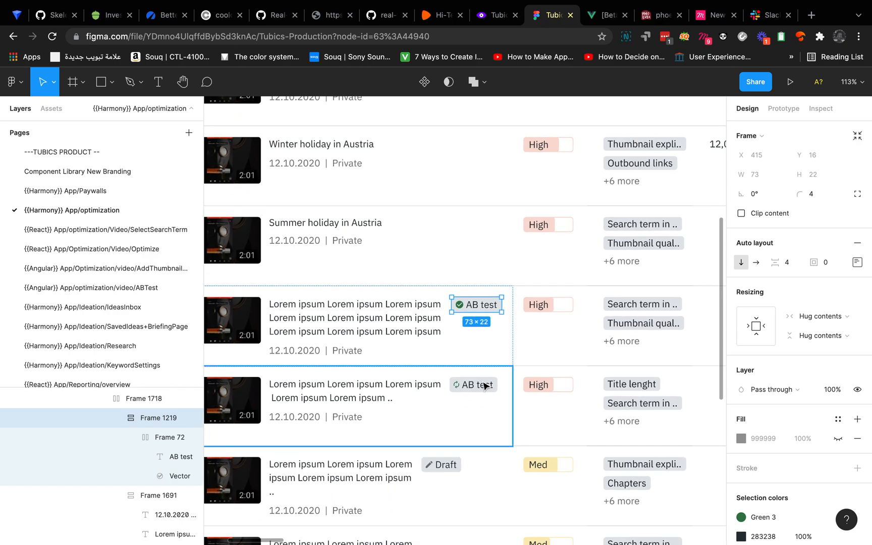
left_click(479, 385)
left_click(487, 427)
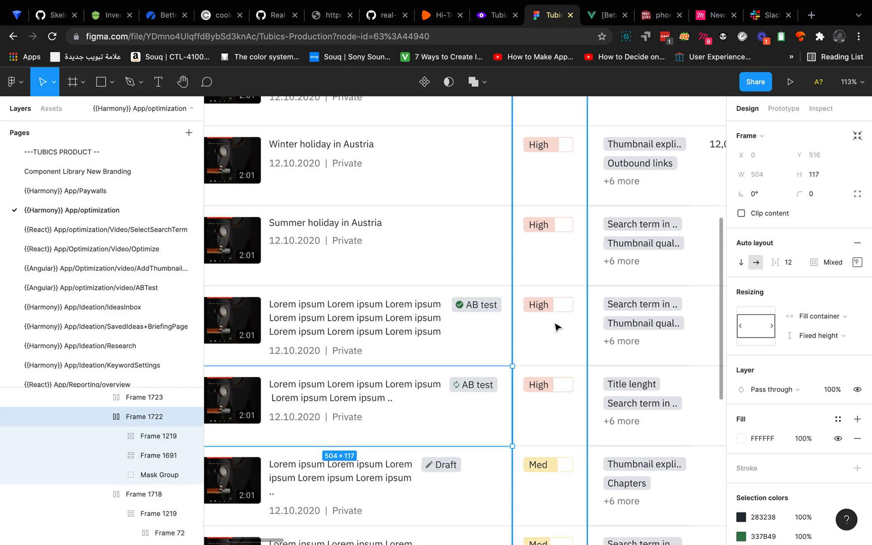
left_click(477, 386)
left_click(481, 422)
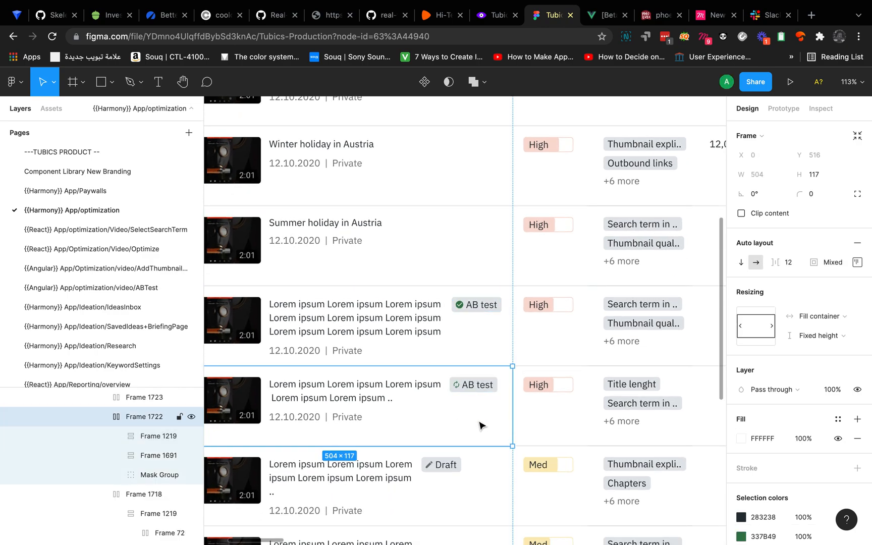
- Switch back to the Tubics page builder and add a Create If element directly before the Status layout
left_click(497, 15)
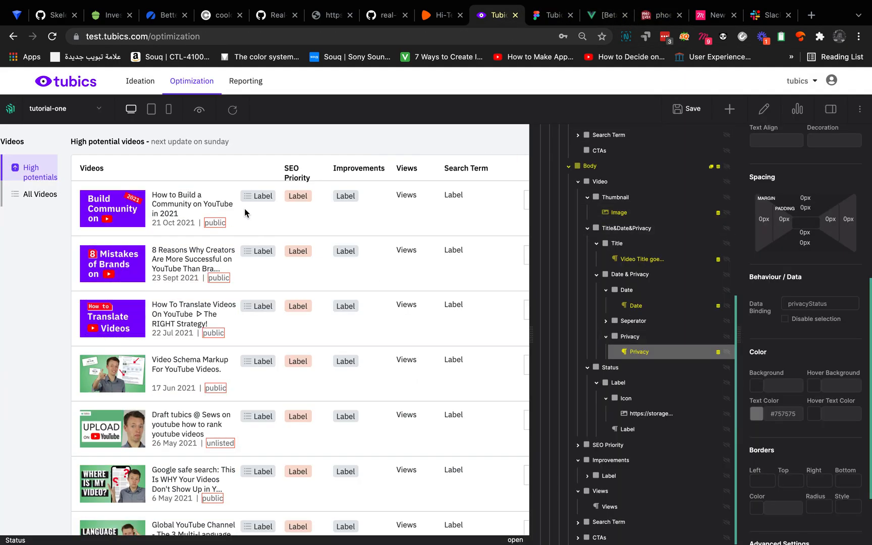
left_click(635, 338)
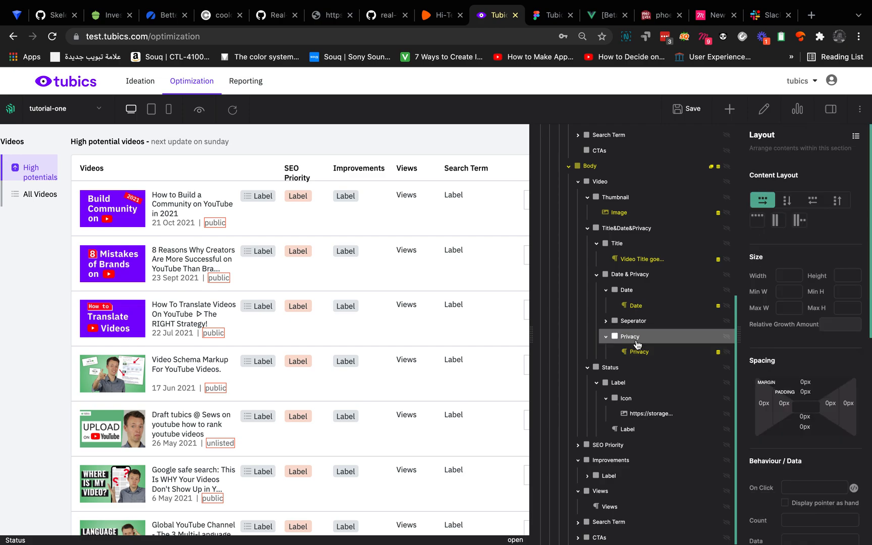
left_click(625, 370)
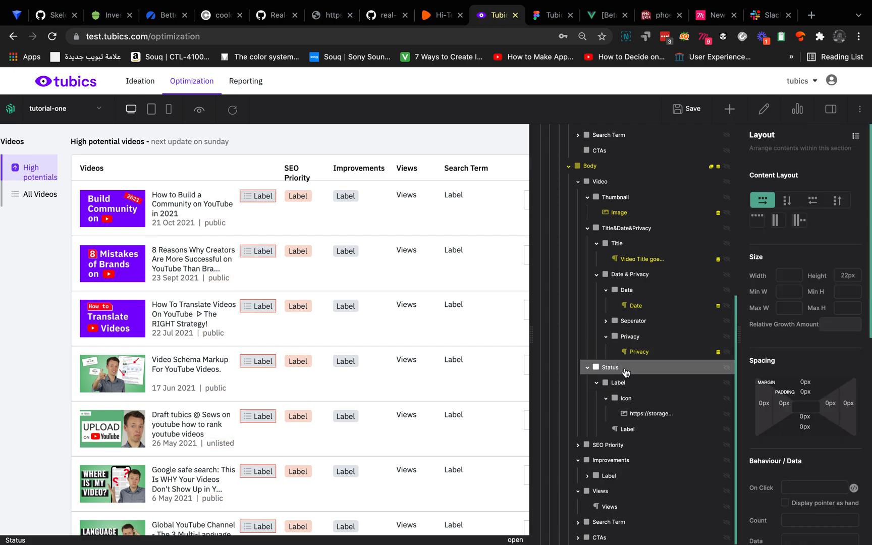
left_click(724, 109)
type("creat")
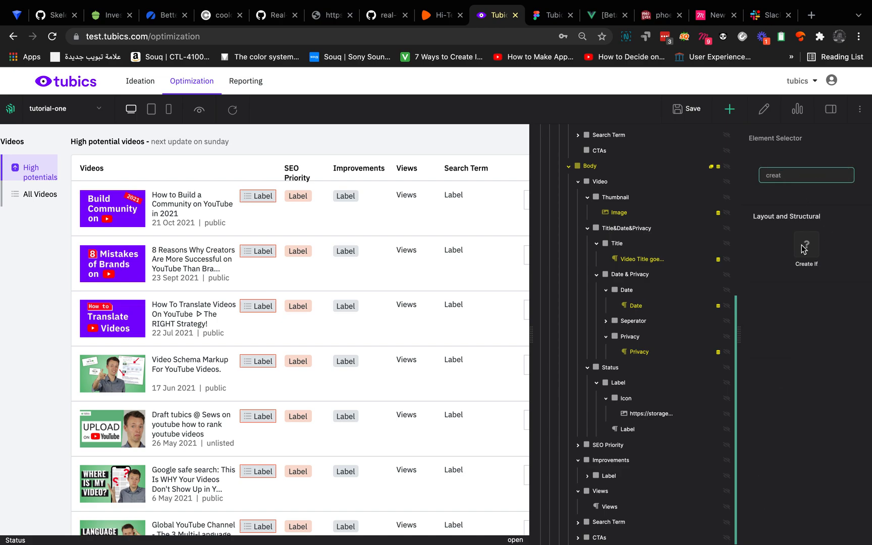
left_click_drag(807, 246, 633, 365)
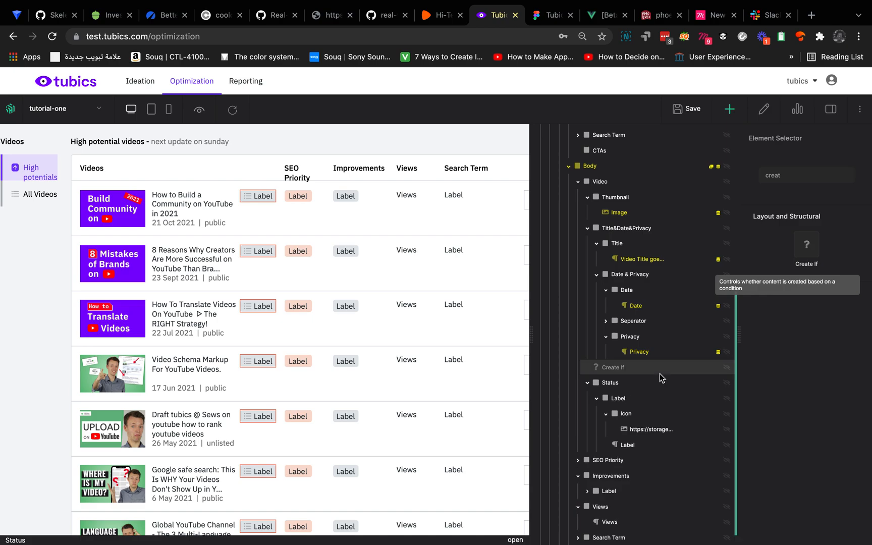
- Cut the Status layout and paste it before the Create If element
right_click(627, 387)
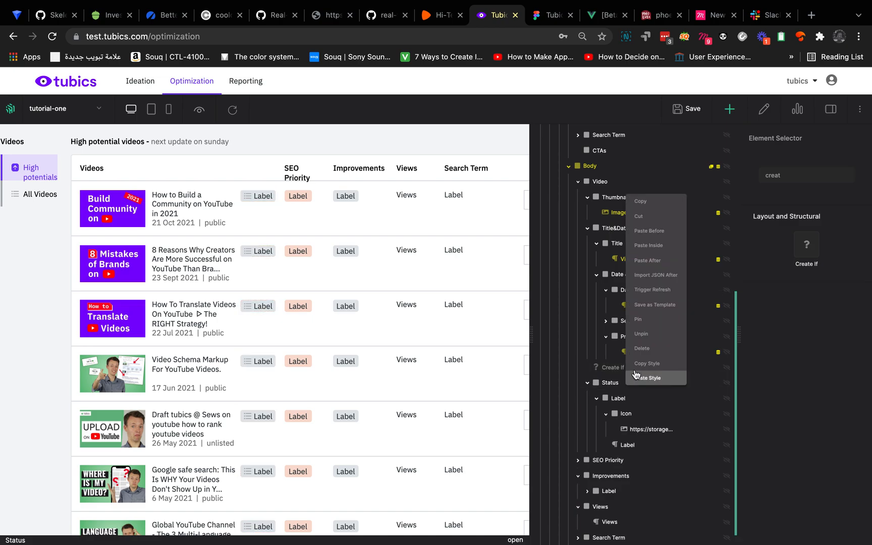
left_click(656, 216)
right_click(633, 435)
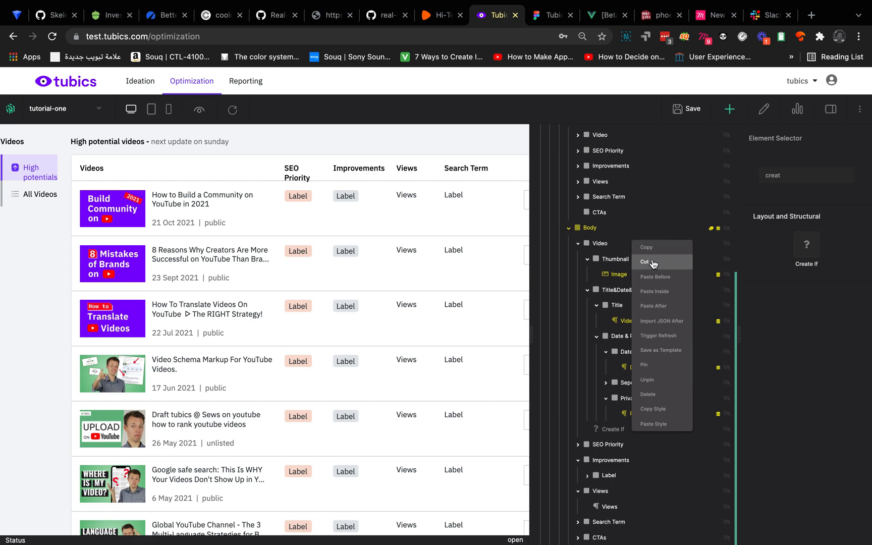
left_click(655, 277)
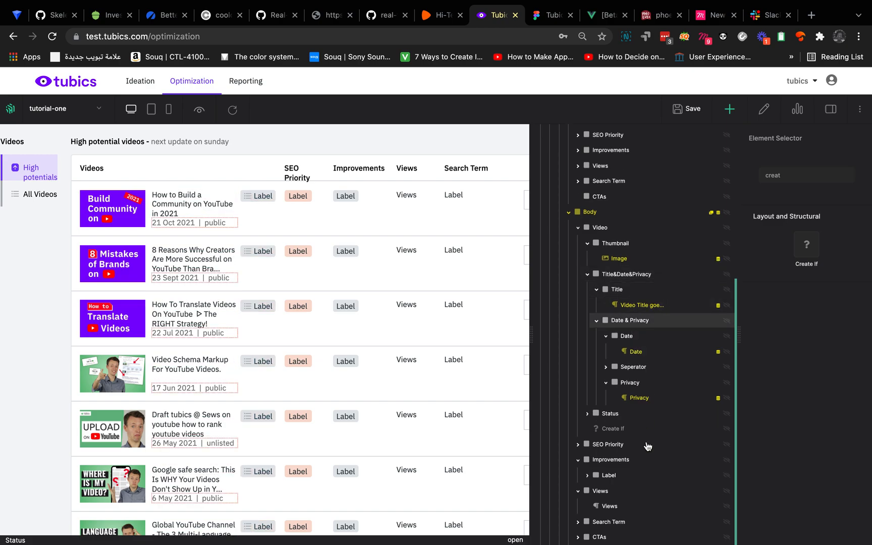
- Move the Status layout inside the Create If element by cutting and pasting it
right_click(625, 414)
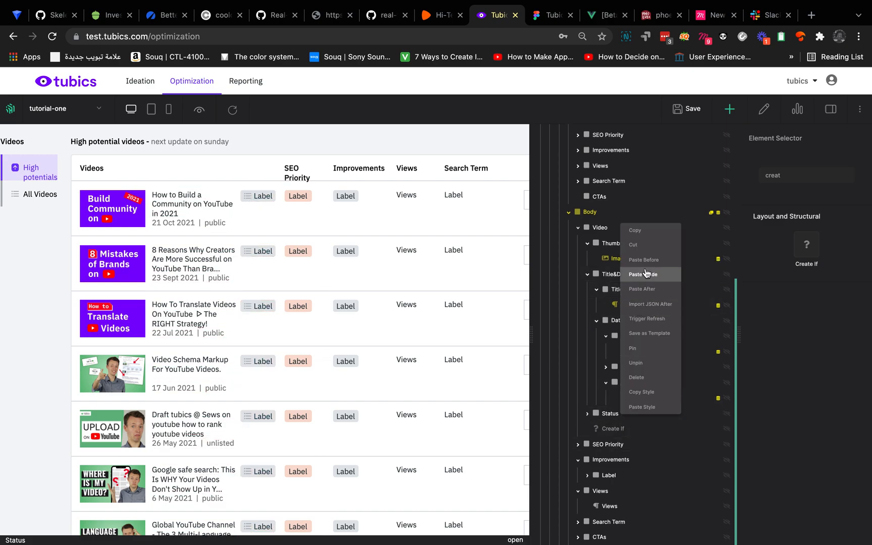
left_click(636, 245)
right_click(632, 430)
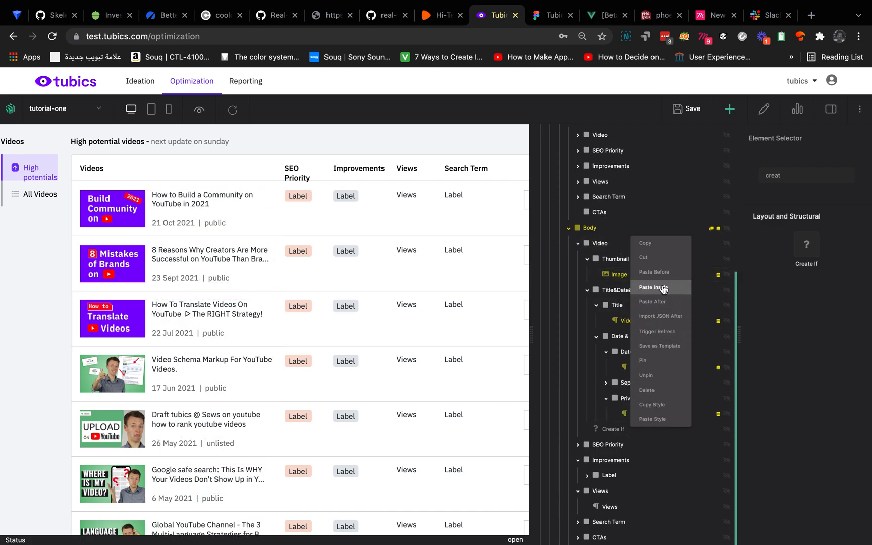
left_click(656, 287)
- Rename the Create If element around the Status layout to "if there is a status"
left_click(629, 430)
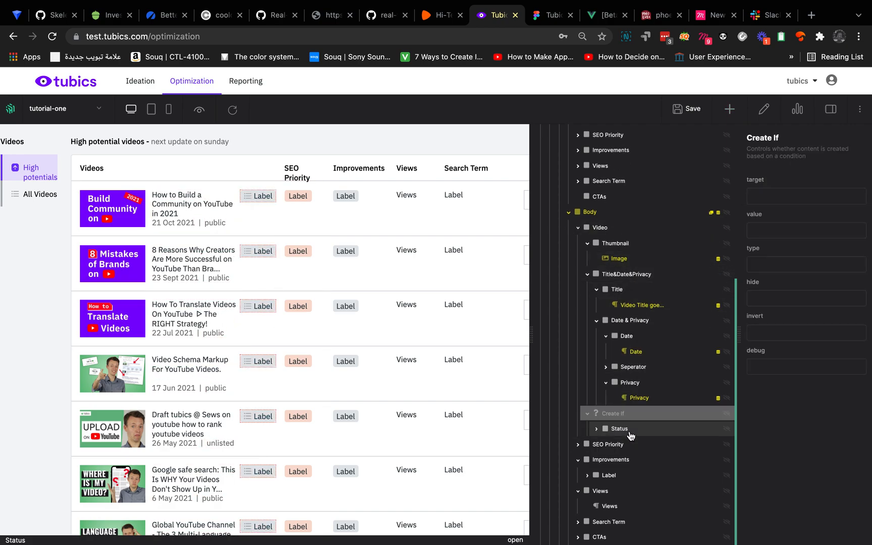
double_click(621, 415)
key("super+a")
type("if")
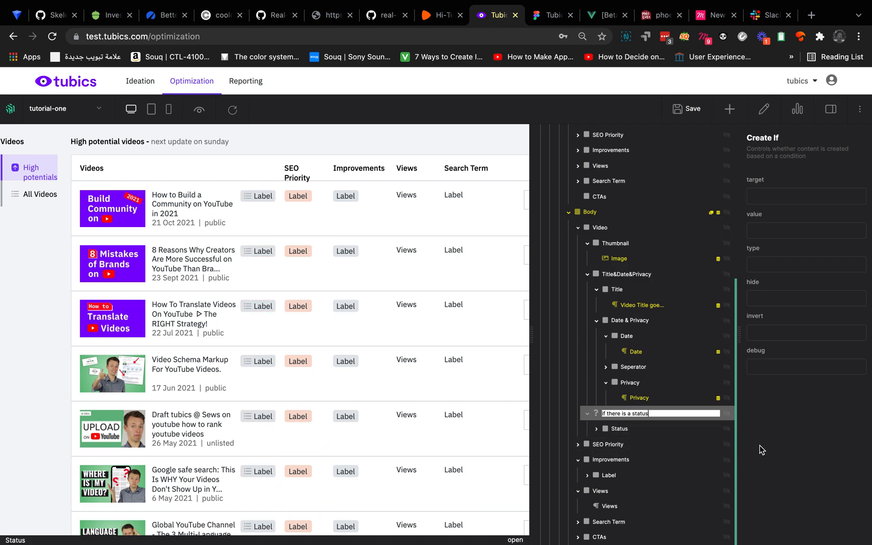
- Apply the Create If element's new name and examine the fields of records 1 and 3 of video_list in the data tree
key("Return")
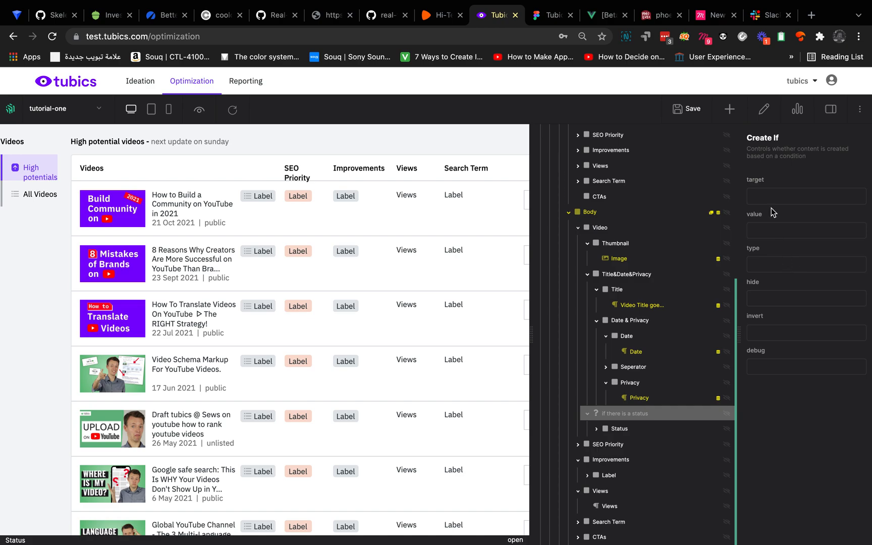
left_click(797, 114)
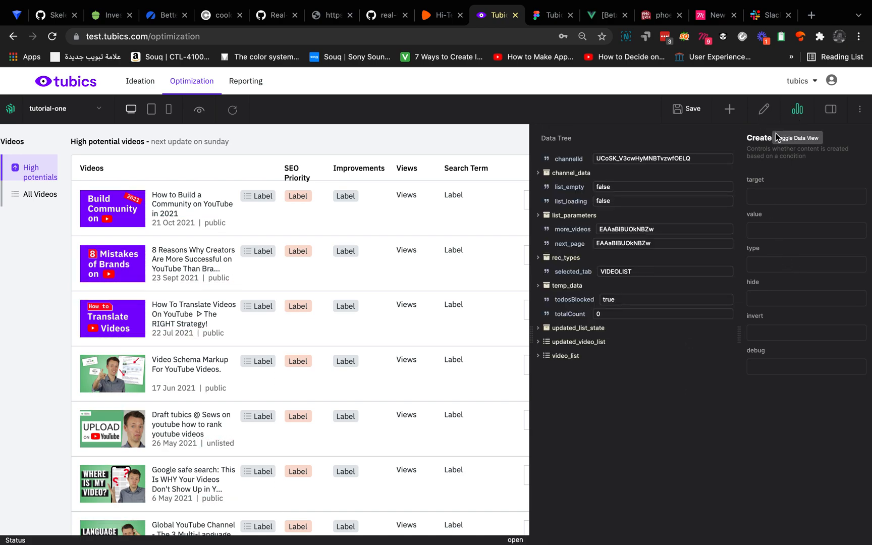
left_click(544, 356)
left_click(569, 382)
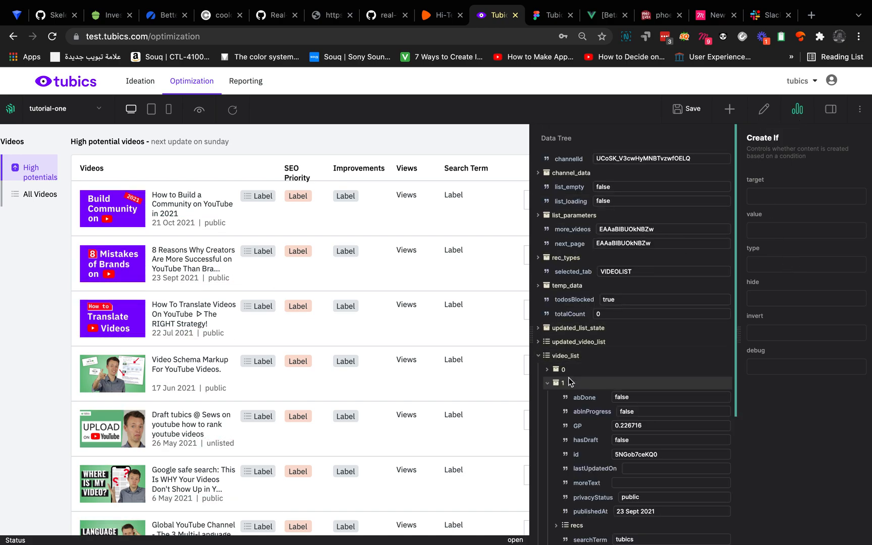
scroll(581, 372, "down", 2)
scroll(586, 410, "down", 1)
scroll(585, 411, "down", 2)
double_click(588, 288)
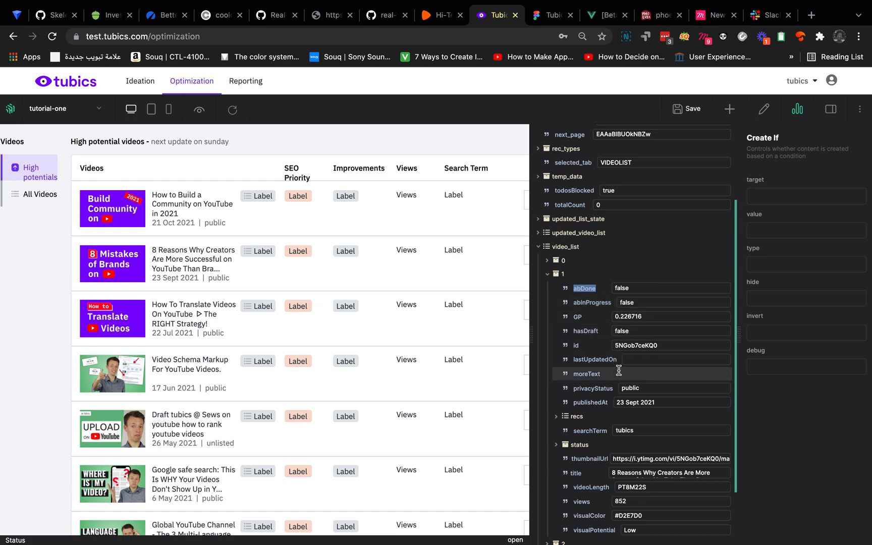
scroll(619, 370, "down", 3)
left_click(582, 476)
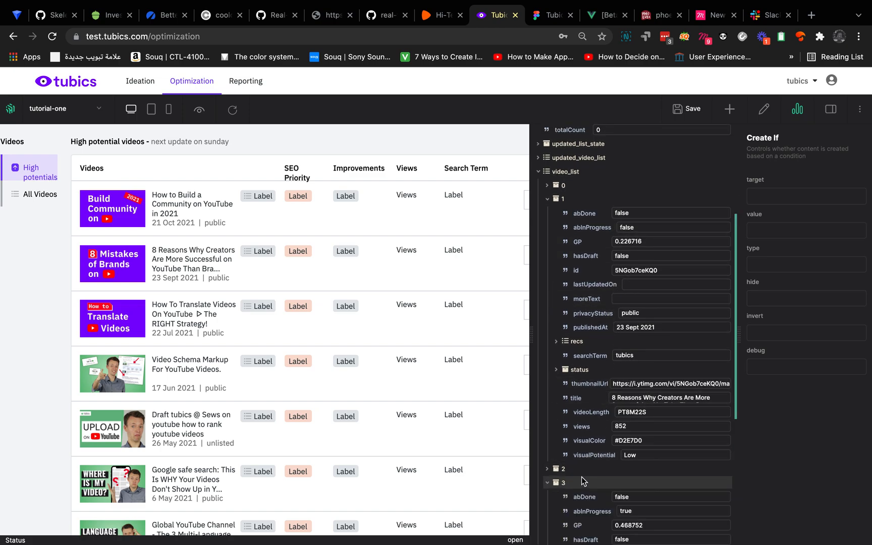
scroll(581, 477, "down", 3)
scroll(637, 335, "up", 8)
- Set abDone to true in record 1 of video_list and copy the abDone field name
left_click(629, 334)
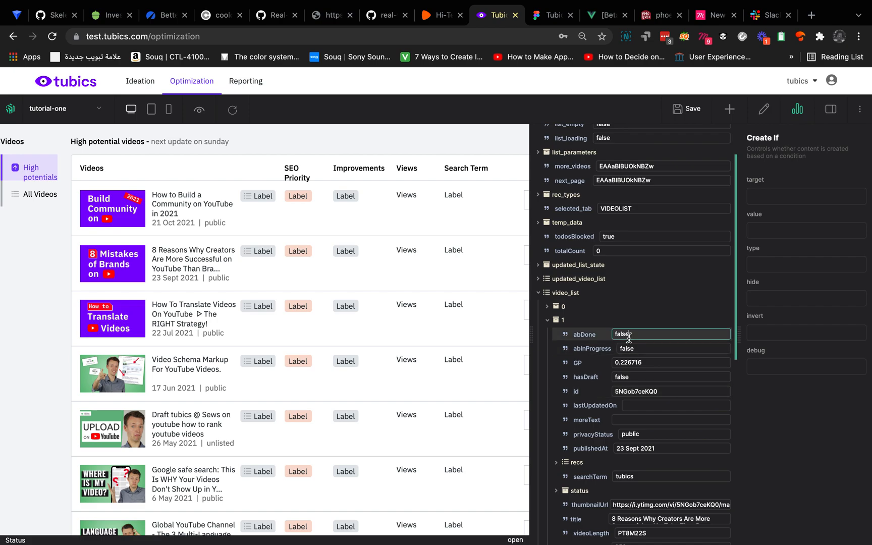
double_click(628, 334)
type("true")
key("Return")
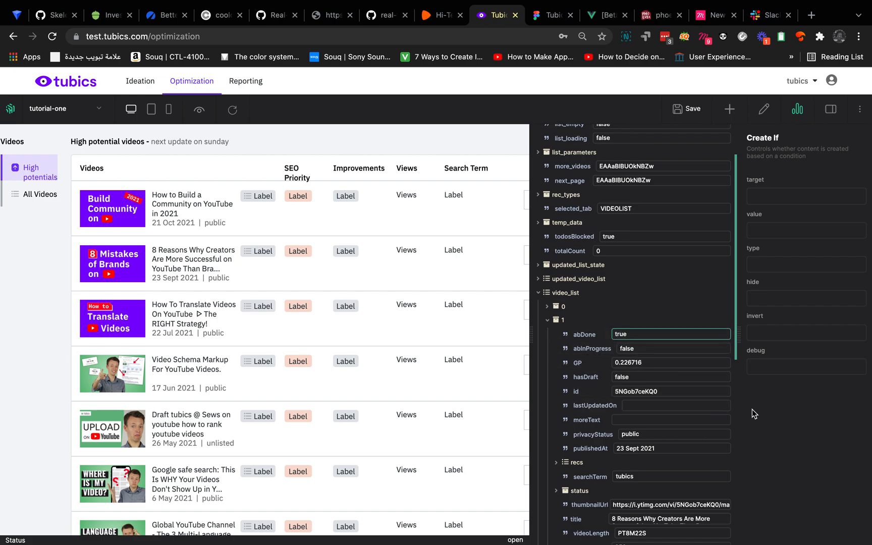
double_click(584, 334)
key("super+c")
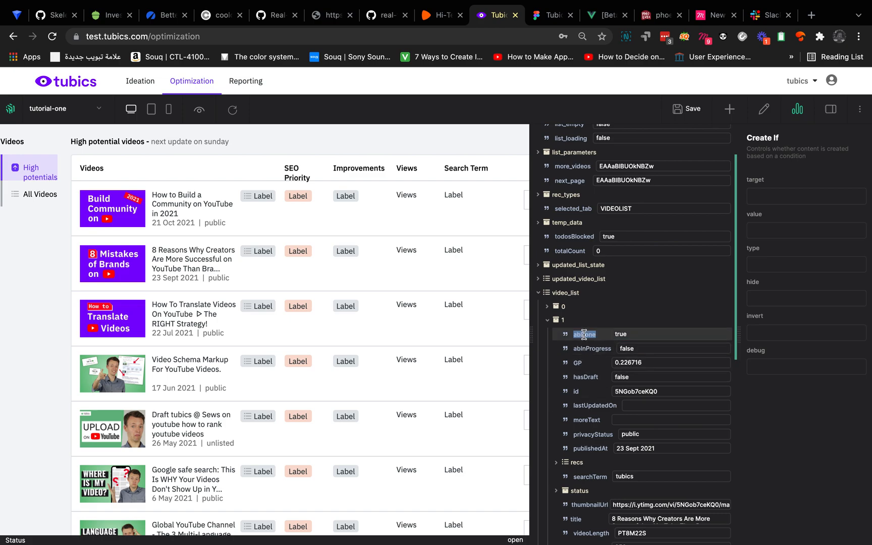
- Return to the content tree and set the type of the Create If element around the Status layout to code3
left_click(797, 117)
left_click(779, 197)
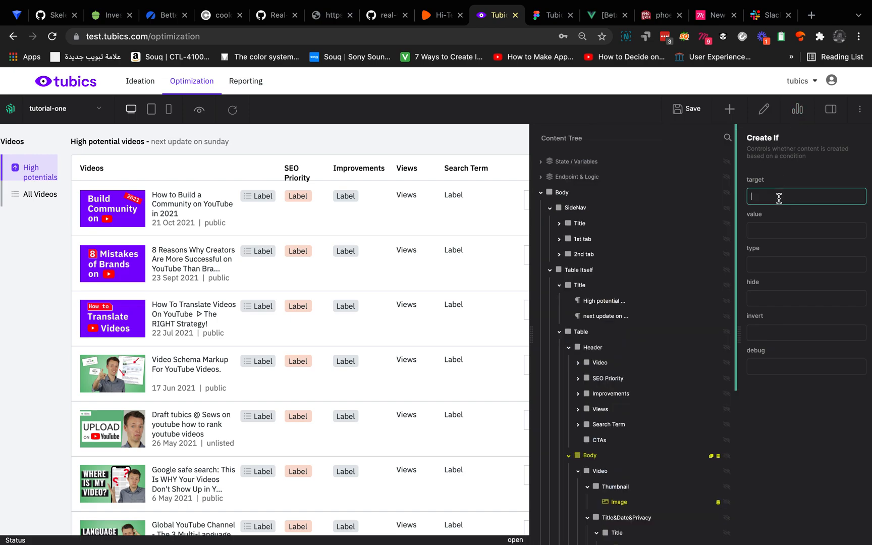
left_click(769, 260)
type("cod")
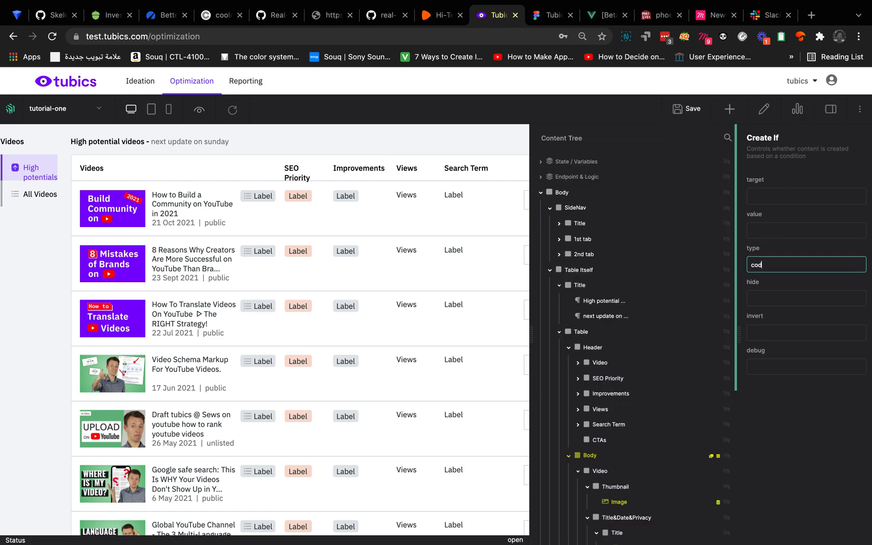
type("e3")
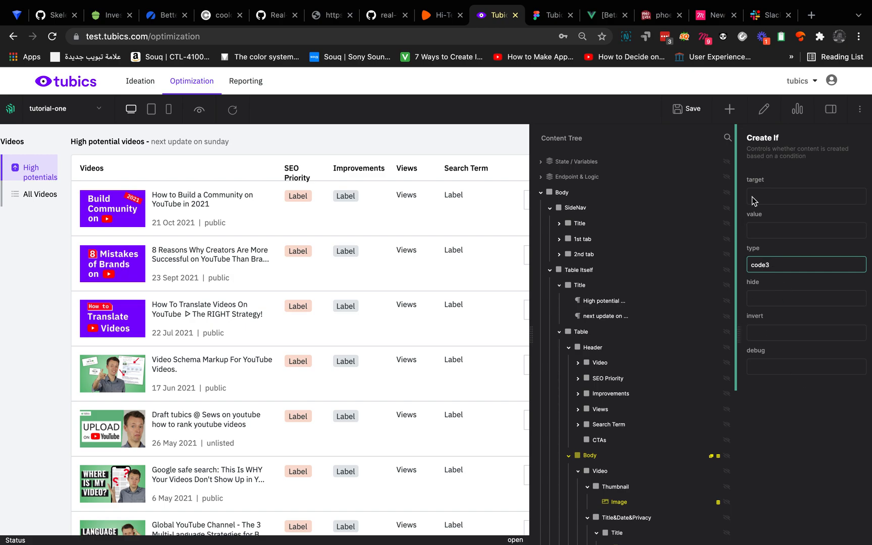
- Set the Create If element's target to ${binding.abDone}, reusing the copied field name
left_click(783, 192)
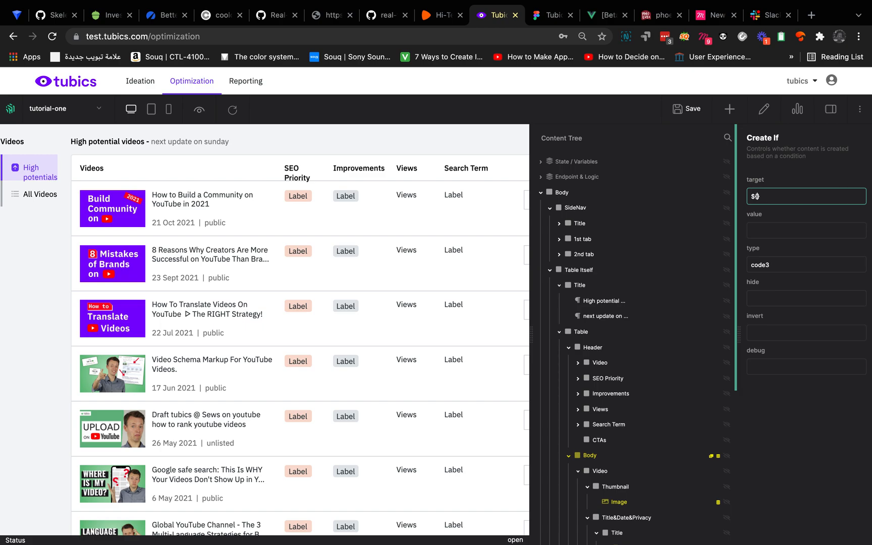
type("$(bindin")
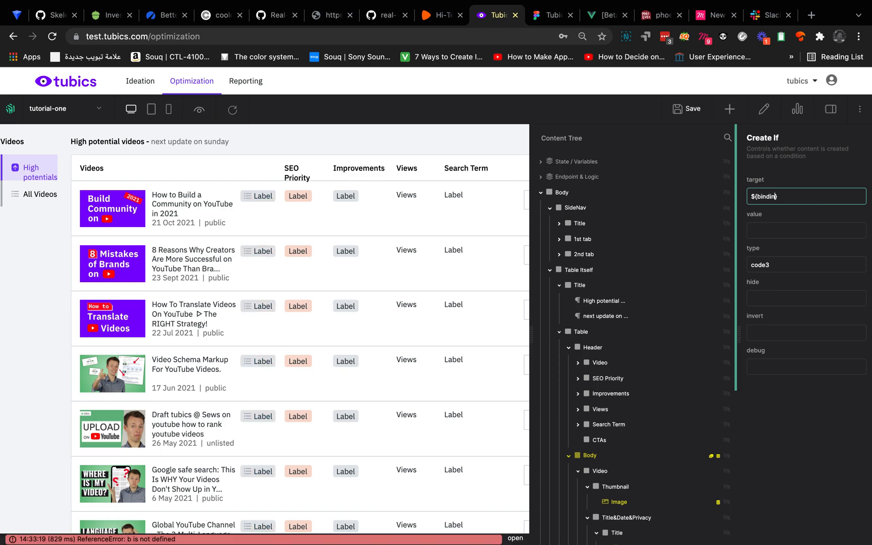
type("g.")
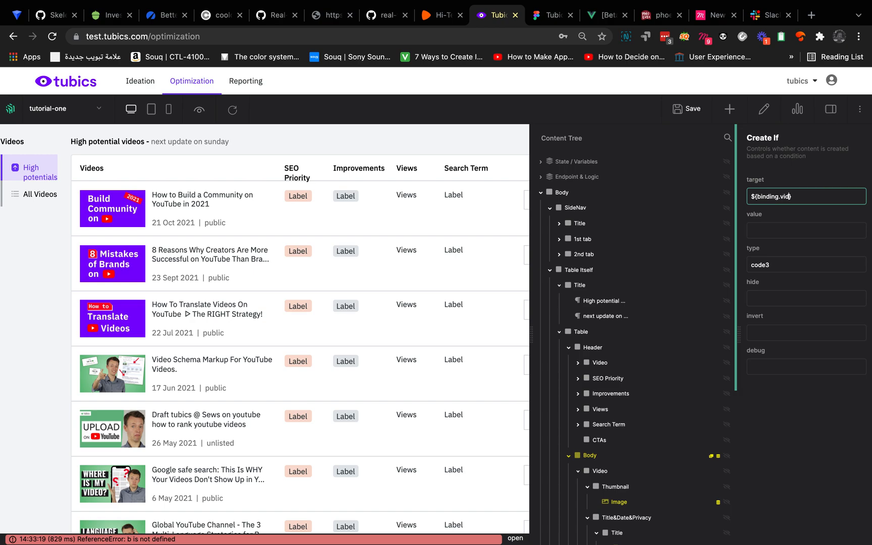
key("super+v")
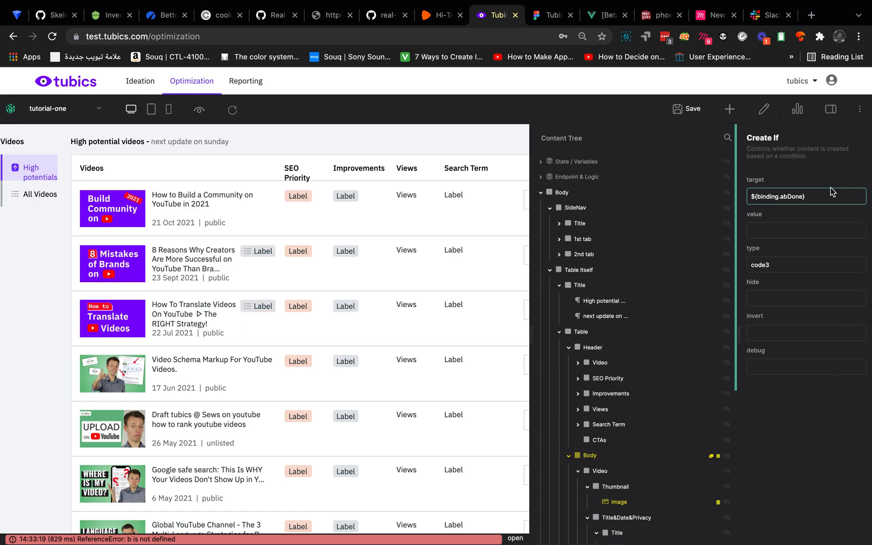
- Check the abDone values of records 0 and 1 of video_list in the data tree against the status labels displayed
left_click(801, 112)
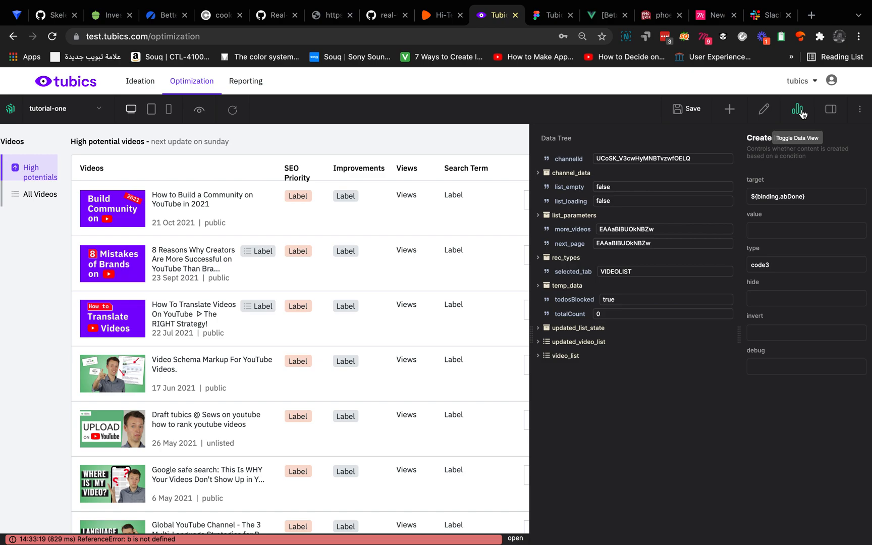
left_click(606, 353)
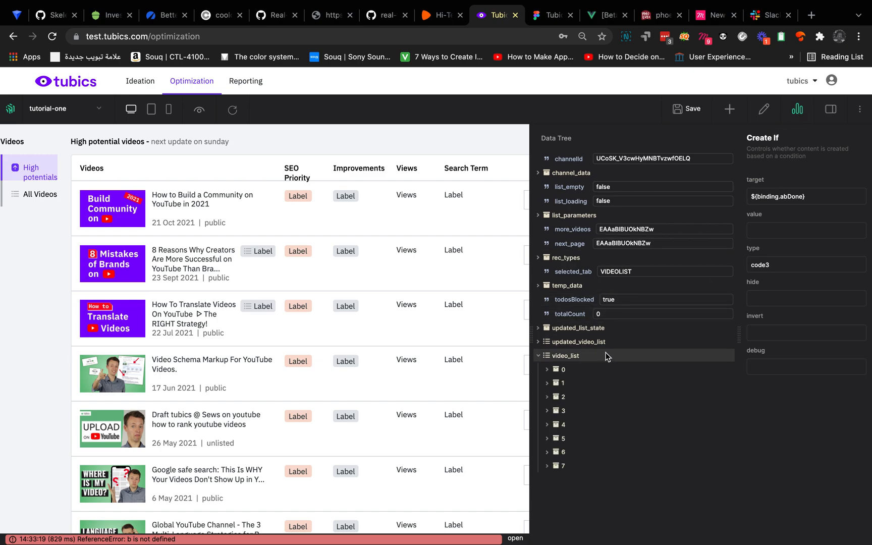
left_click(577, 370)
left_click(577, 372)
left_click(577, 372)
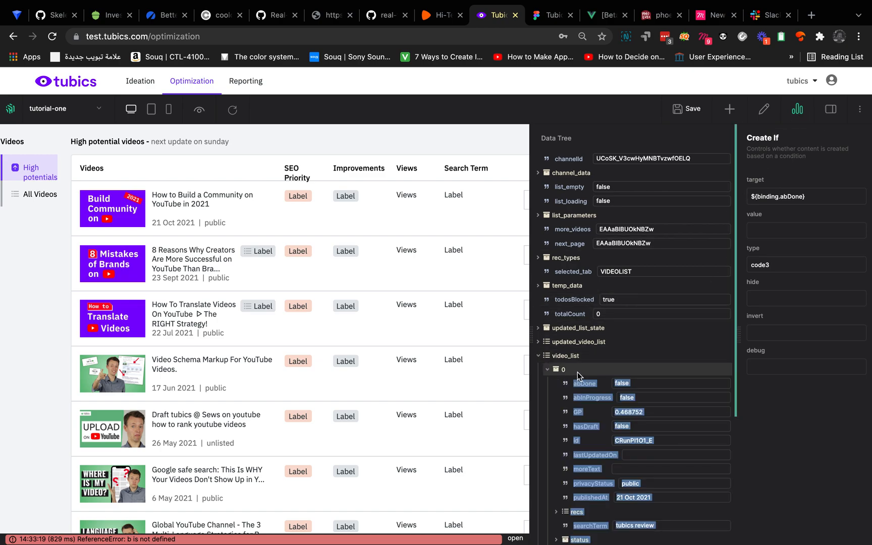
left_click(577, 372)
left_click(570, 384)
scroll(586, 398, "down", 1)
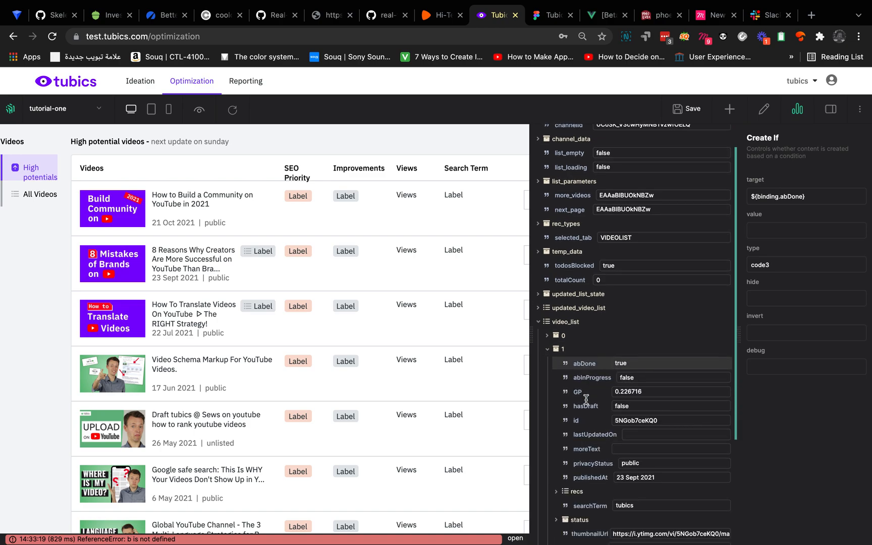
left_click(570, 350)
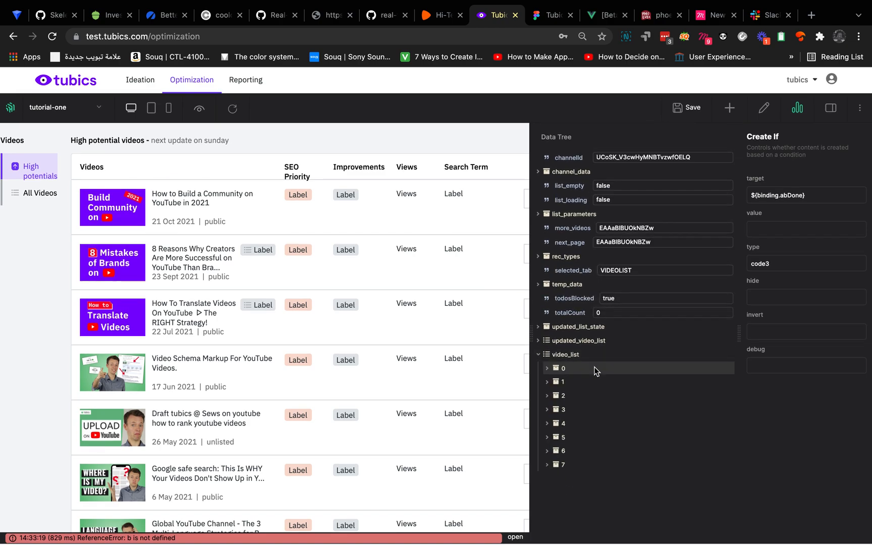
- Examine the status fields of item 2 under video_list in the data tree, then return to the content tree's status condition
left_click(573, 395)
scroll(607, 348, "down", 3)
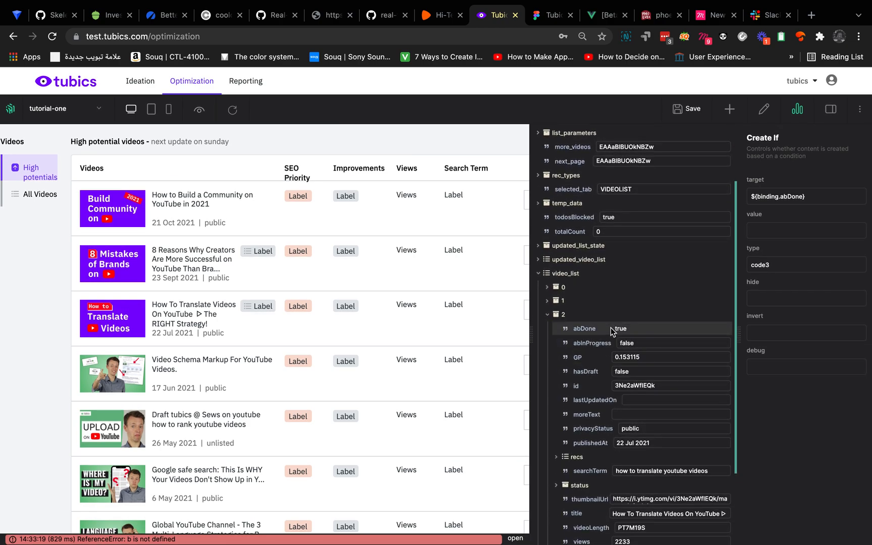
left_click(579, 315)
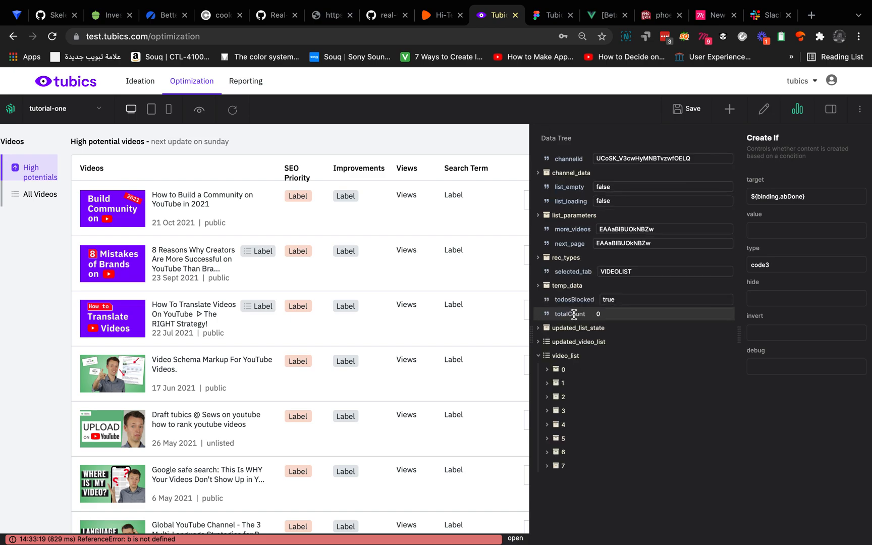
left_click(797, 109)
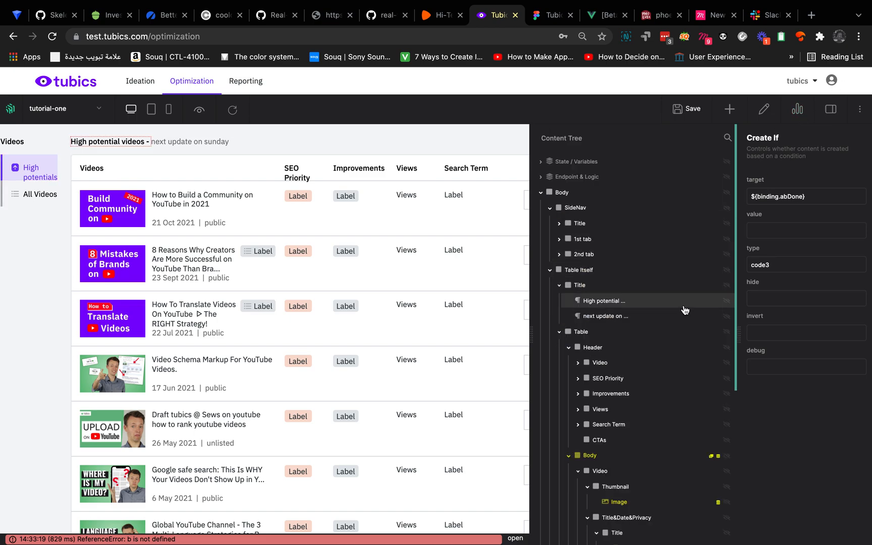
scroll(685, 309, "down", 5)
scroll(684, 310, "down", 2)
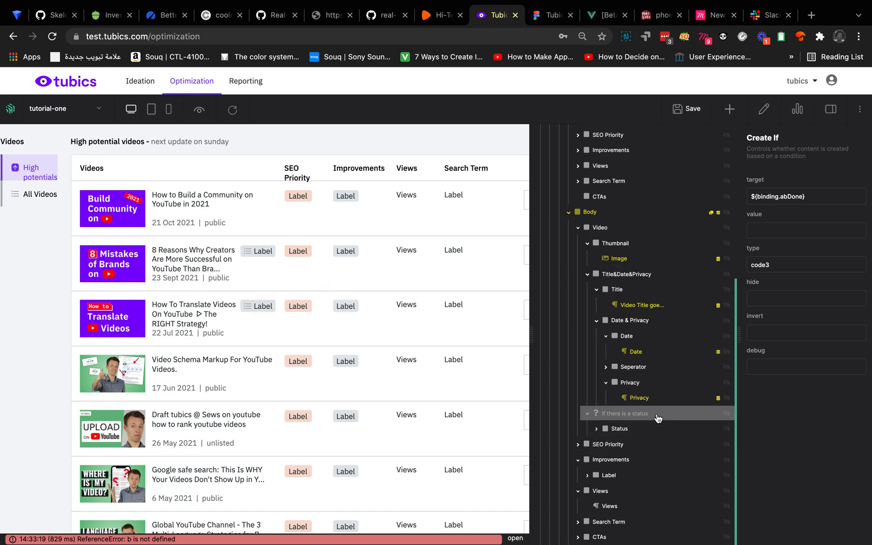
- Switch to the Figma design and inspect the AB test and Draft status labels in the video rows
left_click(550, 15)
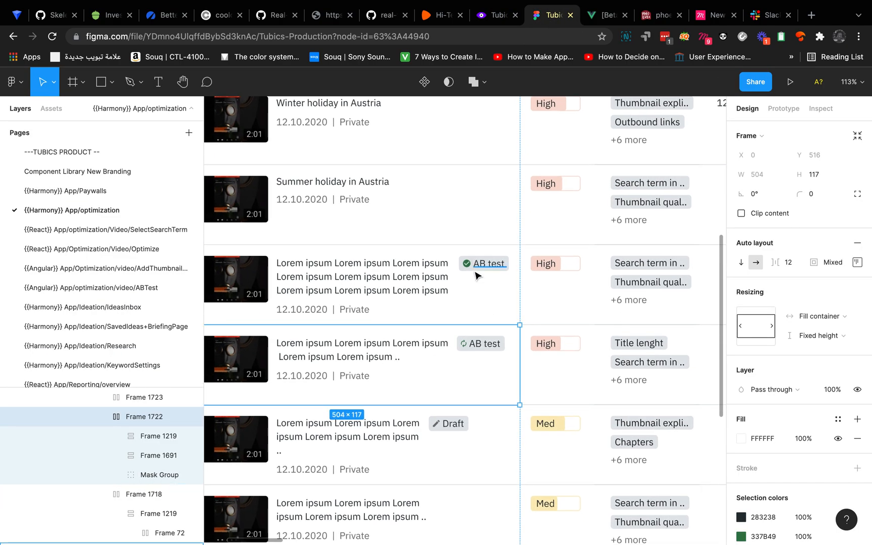
left_click(474, 267)
left_click(458, 269)
double_click(468, 262)
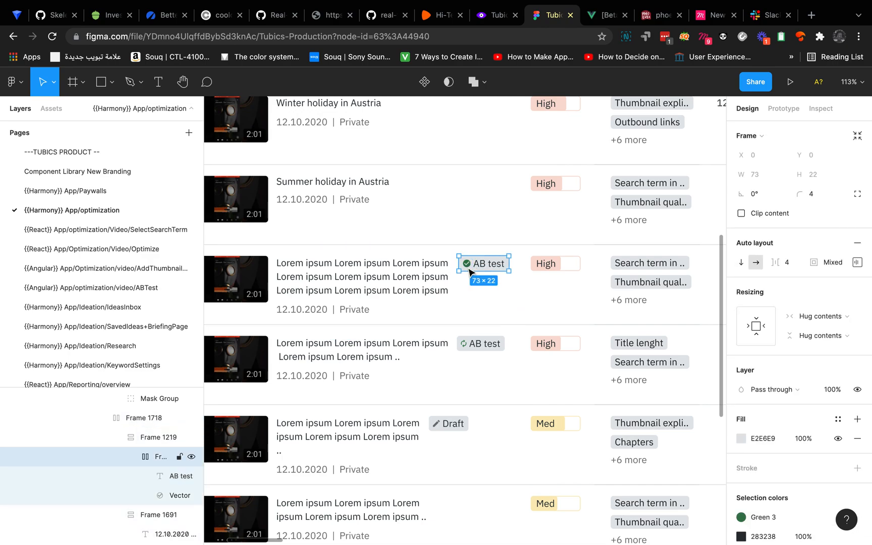
left_click(475, 342)
left_click(448, 440)
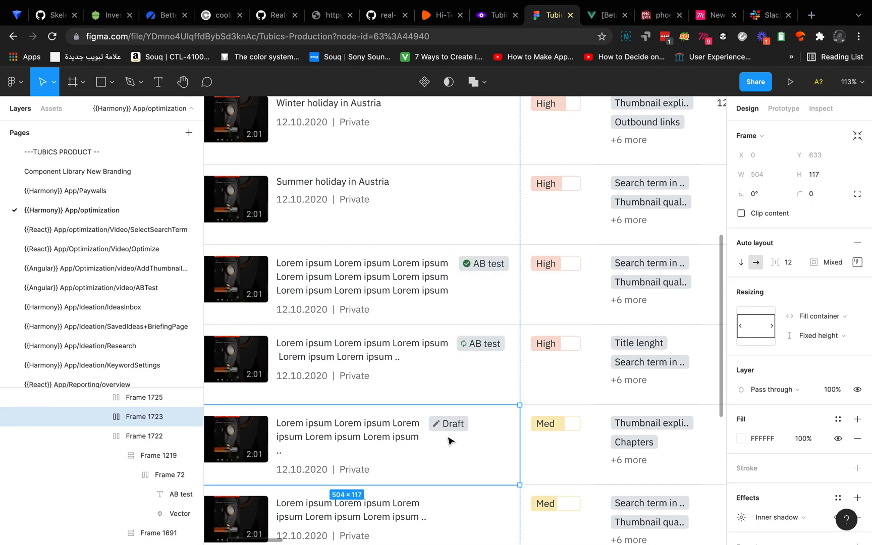
double_click(450, 426)
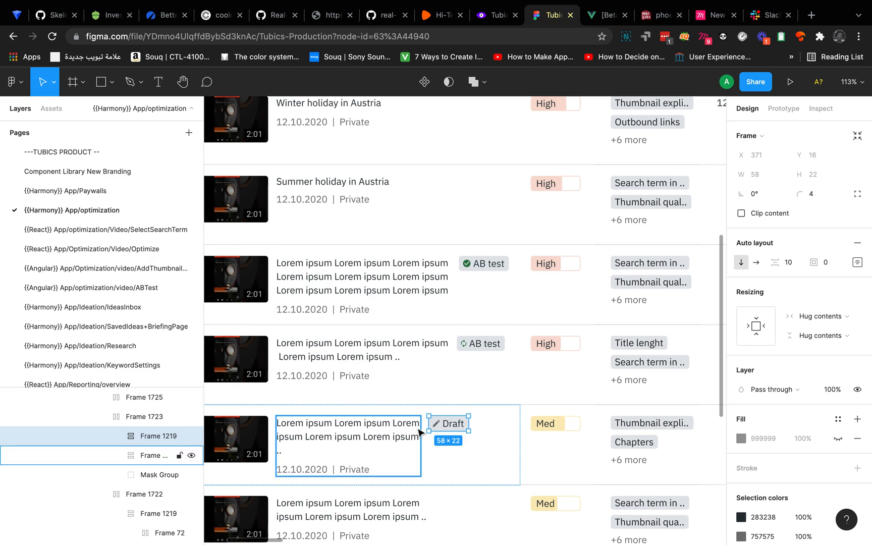
- Return to the Tubics optimization page and duplicate the "if there is a status" condition directly after itself
left_click(498, 16)
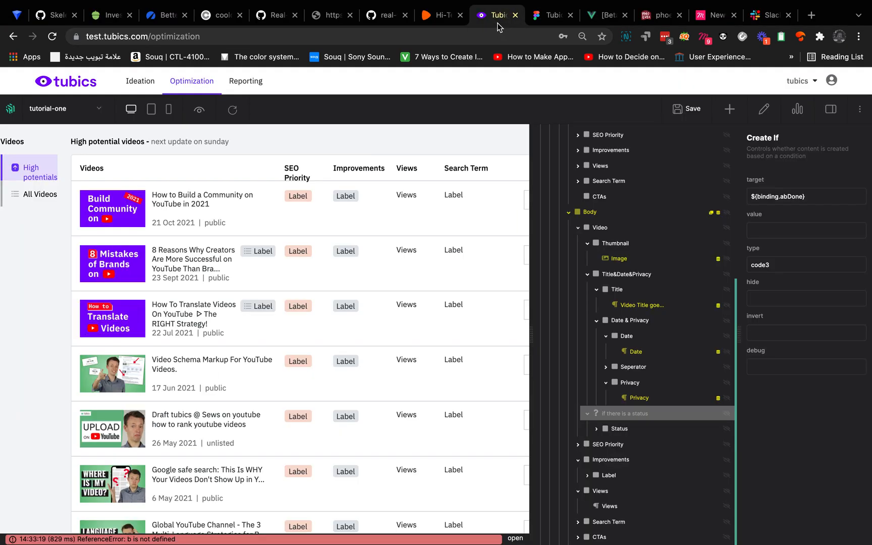
right_click(647, 411)
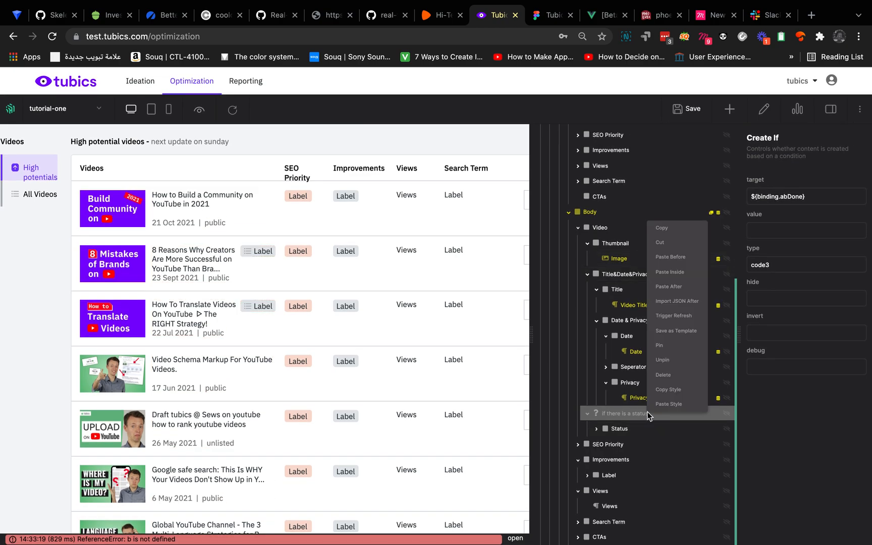
left_click(666, 228)
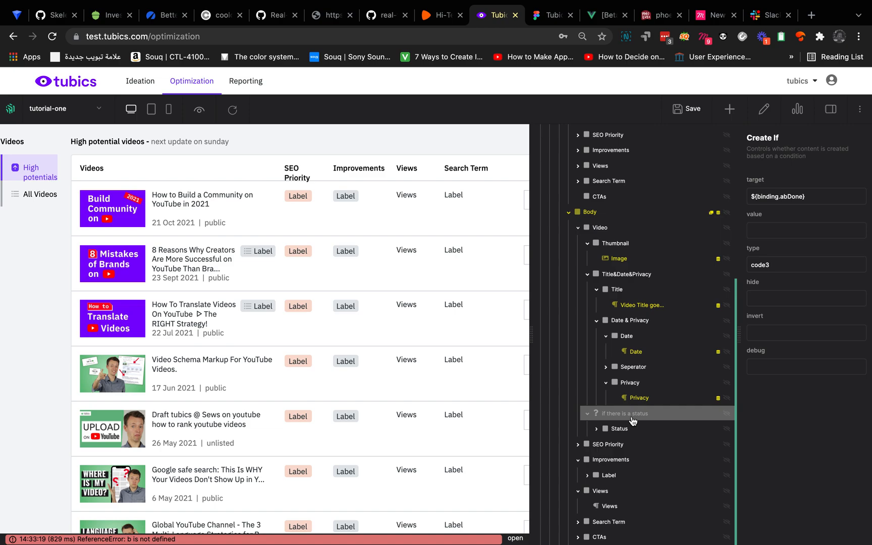
right_click(632, 417)
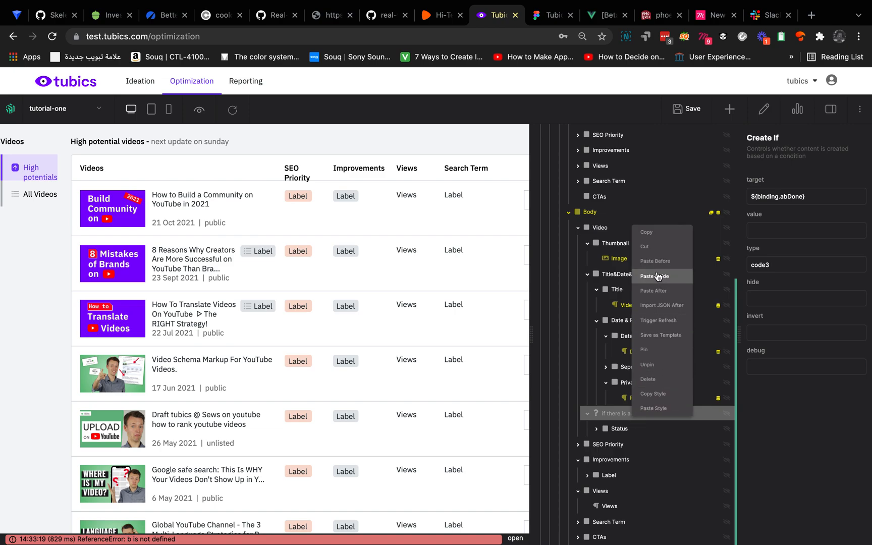
left_click(656, 290)
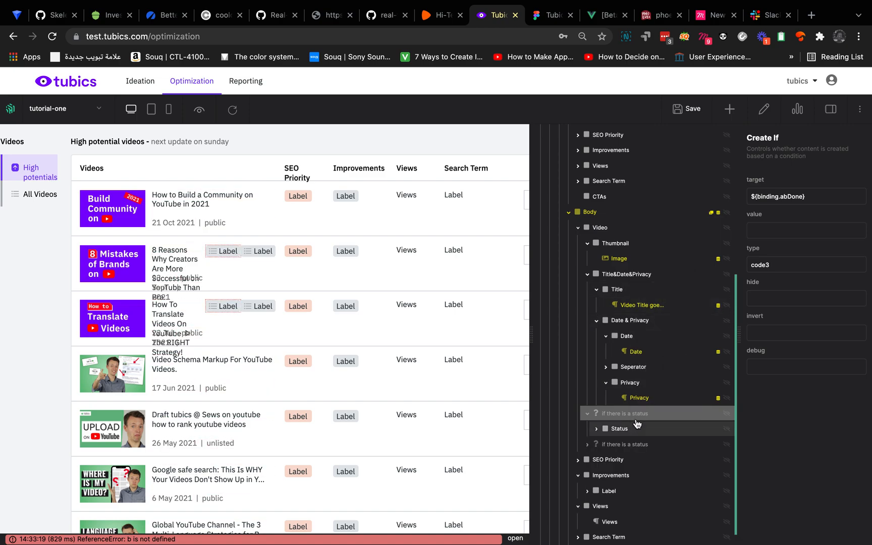
- Rename the first "if there is a status" condition to "if there is AB Done"
double_click(637, 414)
double_click(641, 414)
key("BackSpace")
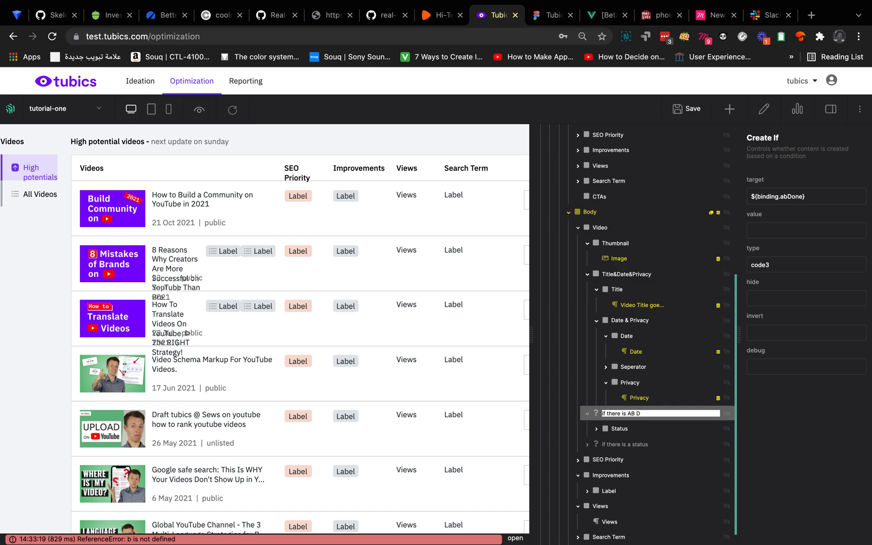
type("e")
- Rename the duplicated status condition to "if there is a draft"
left_click(620, 445)
double_click(634, 445)
double_click(642, 445)
key("BackSpace")
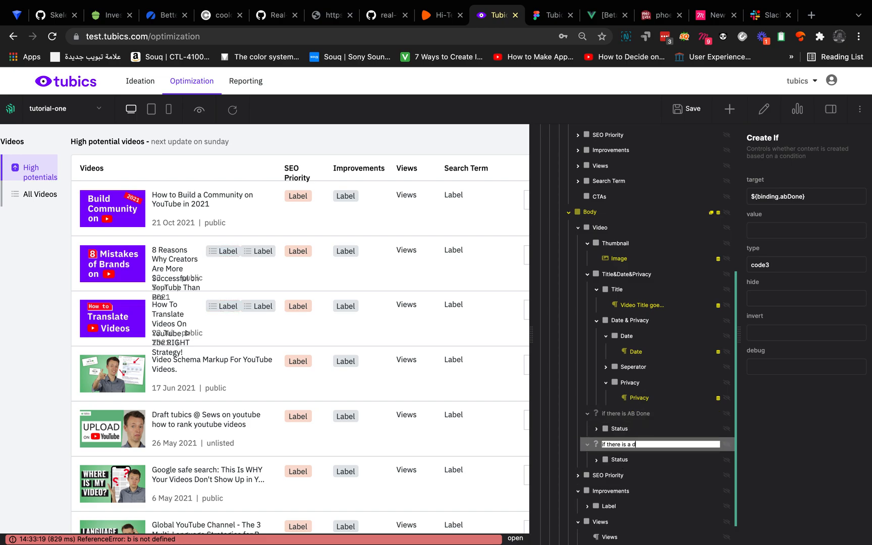
type("draft")
key("Return")
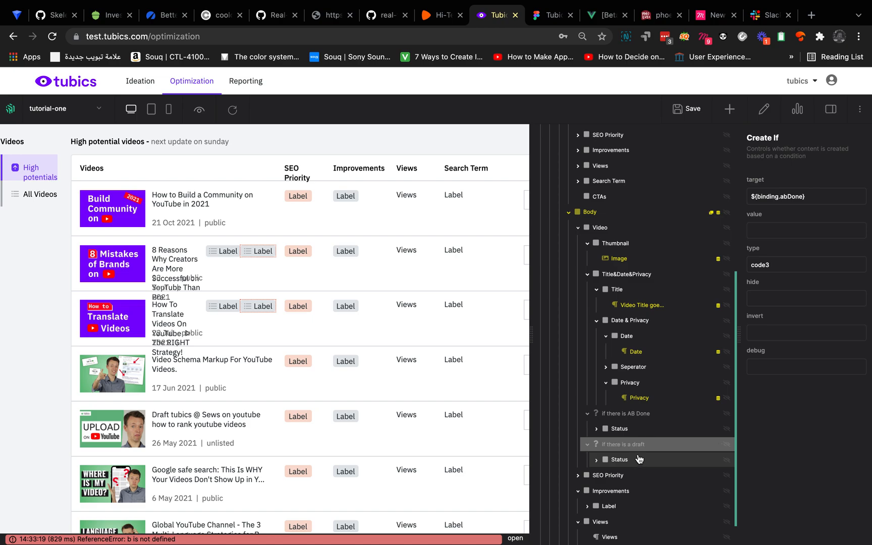
- Set the label text inside the "if there is AB Done" condition to "AB Done"
left_click(636, 459)
left_click(650, 446)
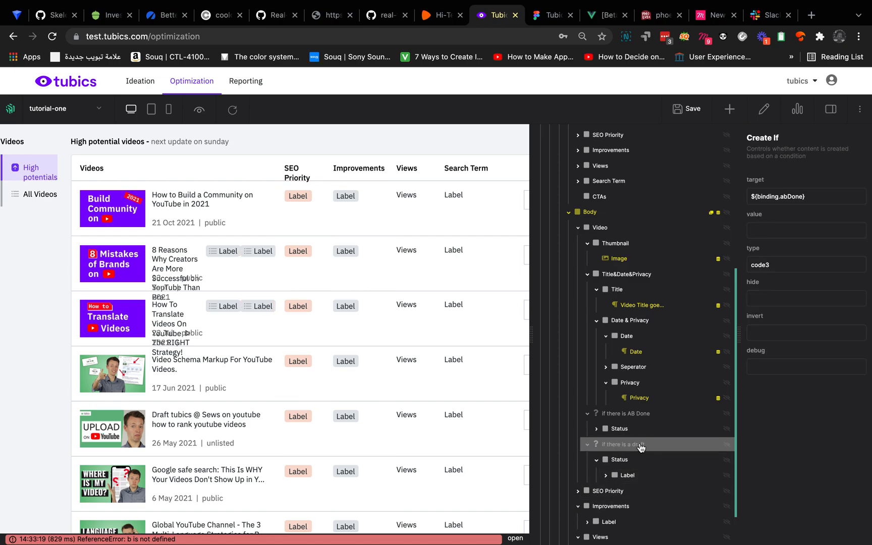
left_click(637, 478)
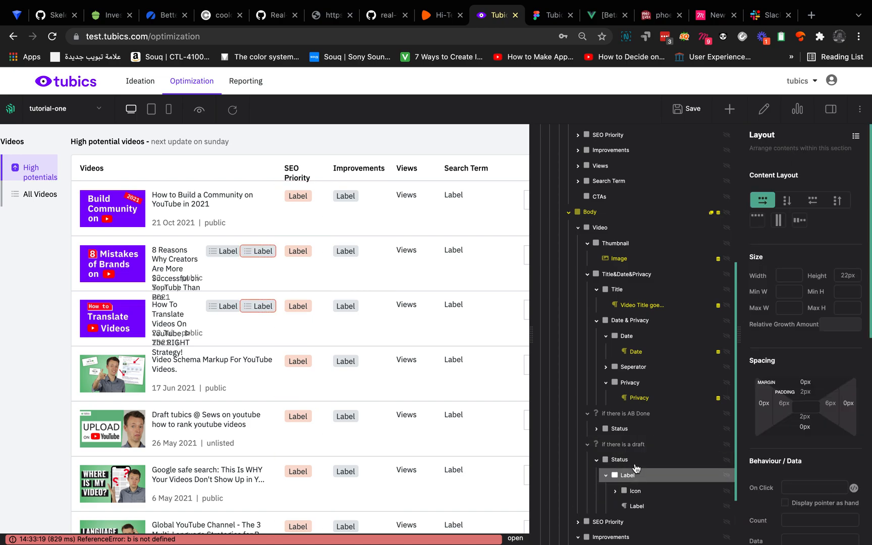
left_click(637, 430)
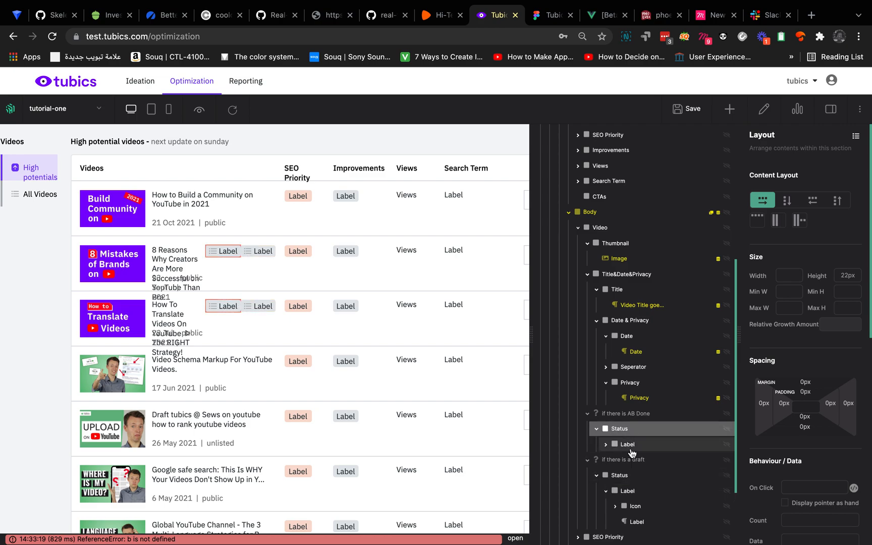
left_click(630, 449)
triple_click(779, 200)
type("AB Done")
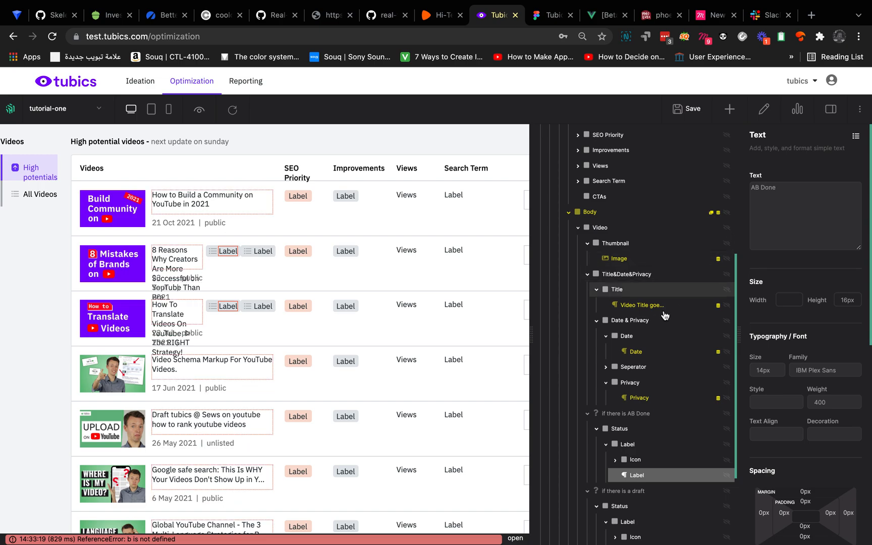
- Set the label text inside the "if there is a draft" condition to "Draft"
scroll(666, 504, "down", 3)
left_click(648, 454)
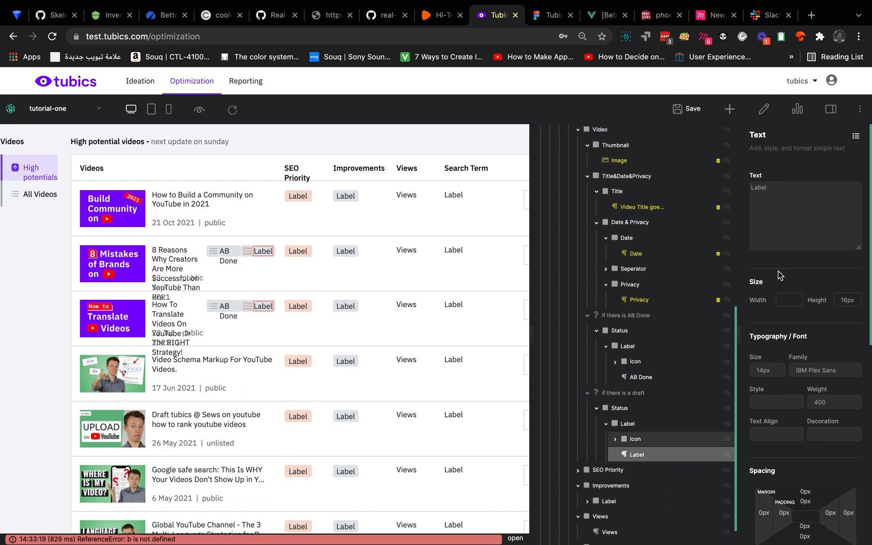
double_click(770, 190)
type("Draft")
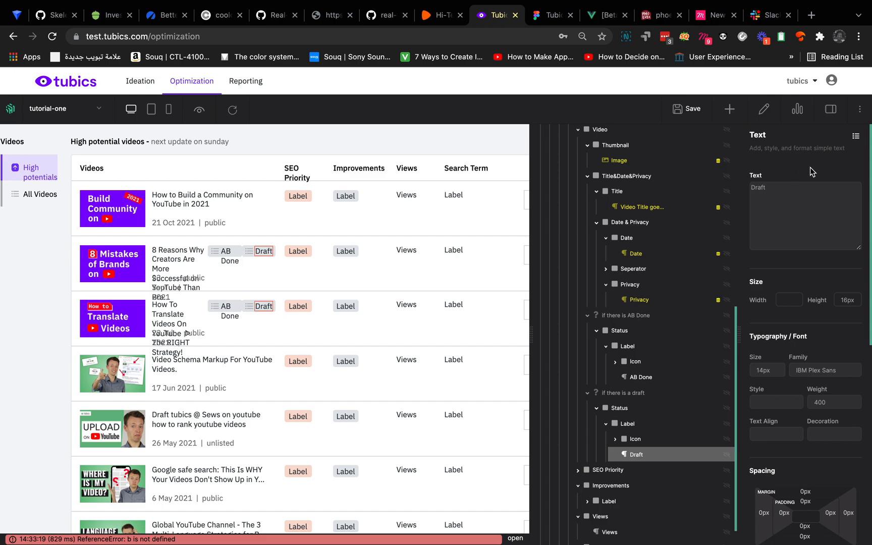
- Set the target of the "if there is a draft" condition to ${binding. hasDraft}, copying the hasDraft field name from a video_list item
left_click(641, 394)
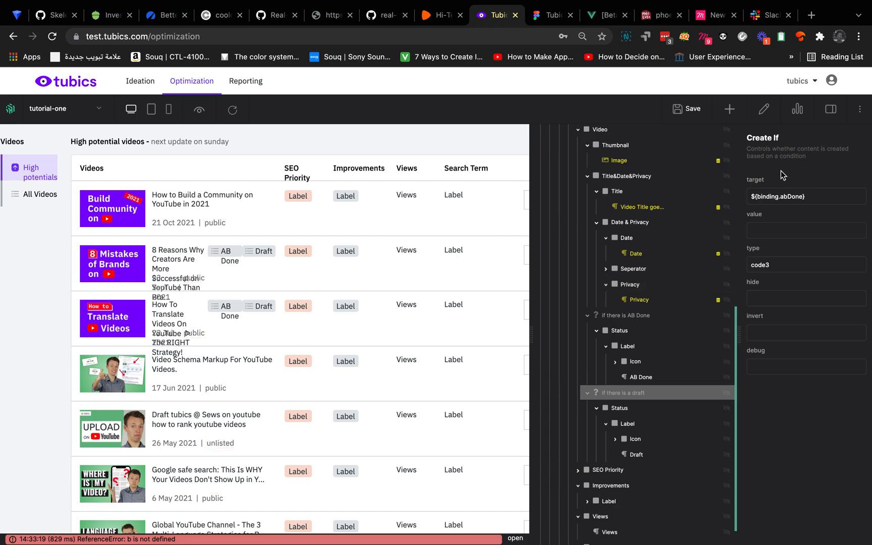
left_click(797, 109)
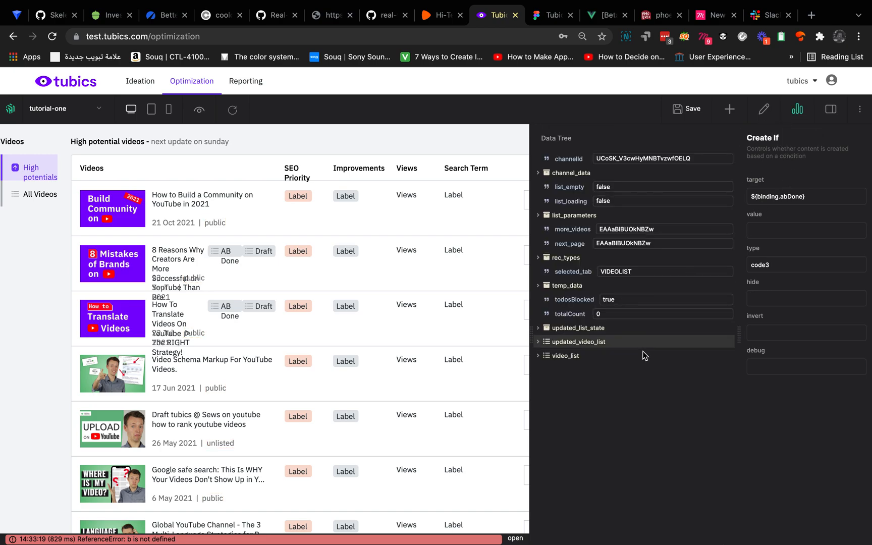
left_click(606, 353)
left_click(594, 385)
scroll(599, 330, "down", 3)
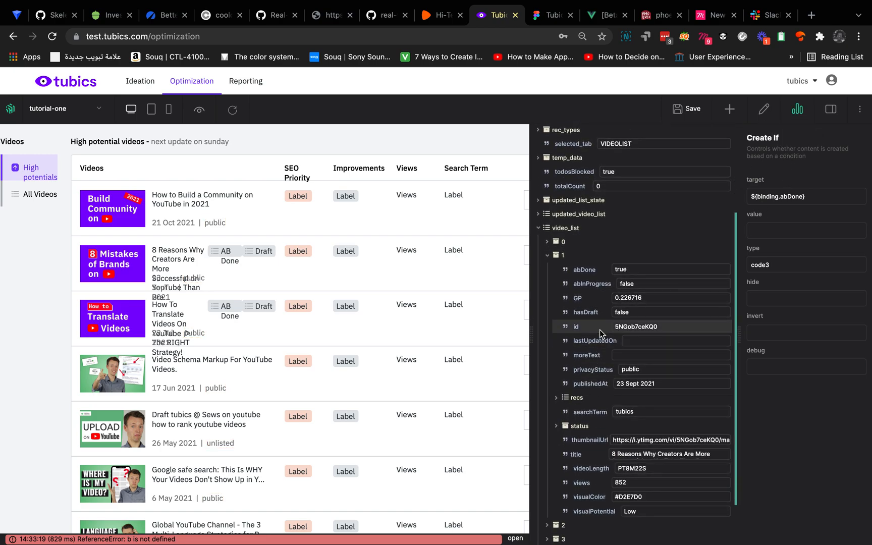
double_click(591, 313)
key("super+c")
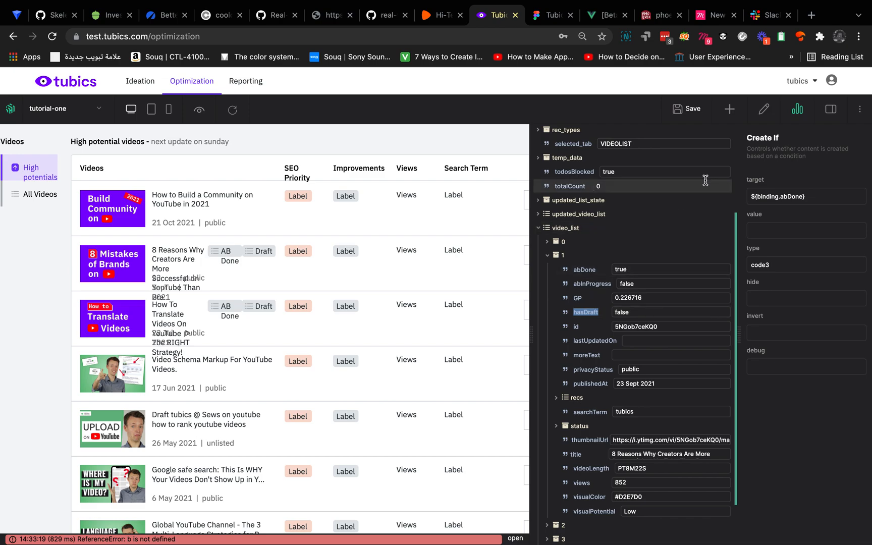
left_click(798, 109)
double_click(790, 197)
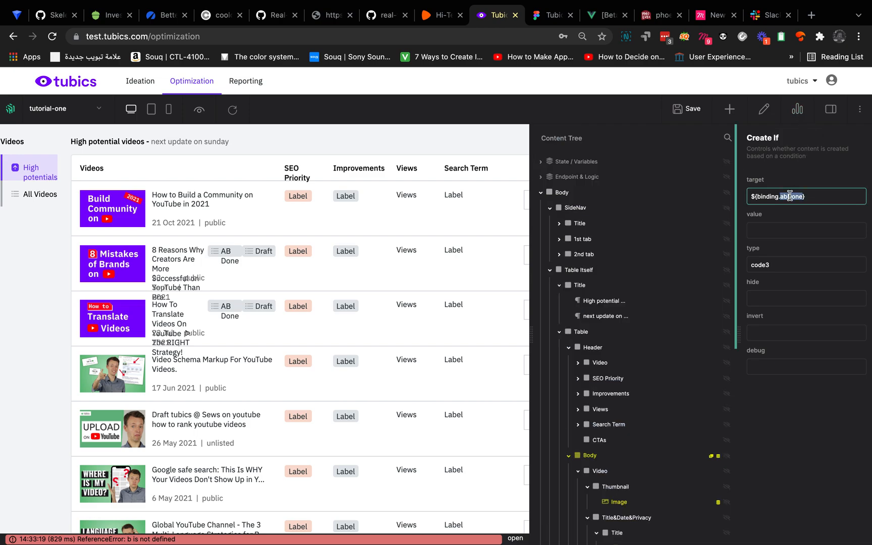
key("super+v")
left_click(836, 391)
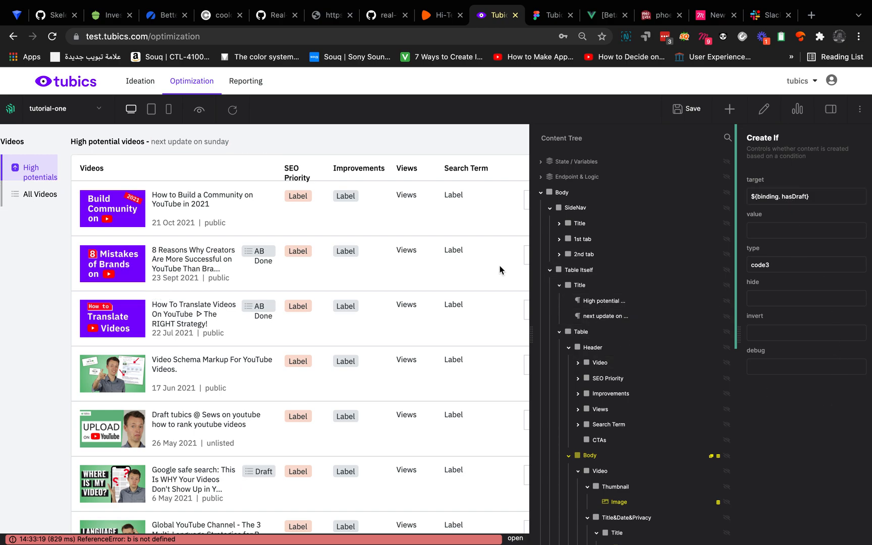
- Check which videos in the table preview show the AB Done and Draft labels
scroll(273, 419, "down", 3)
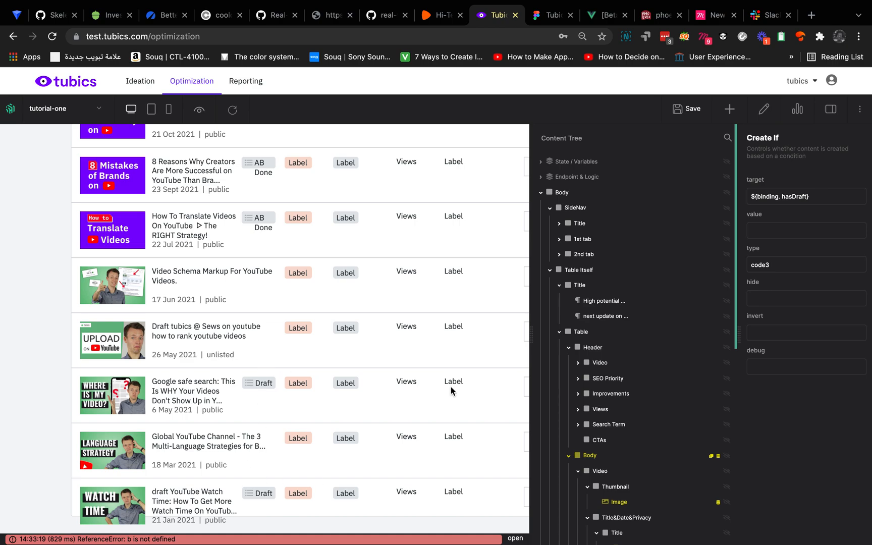
left_click(798, 109)
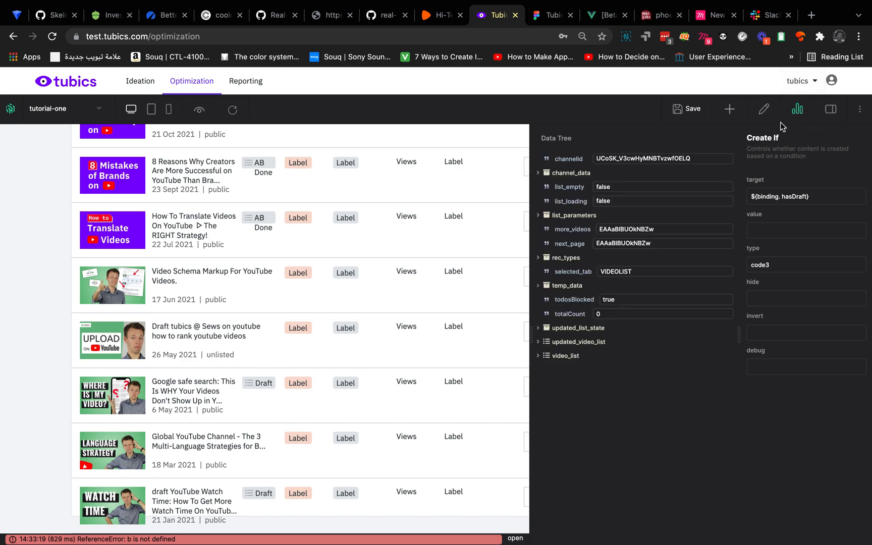
left_click(798, 110)
scroll(644, 287, "down", 10)
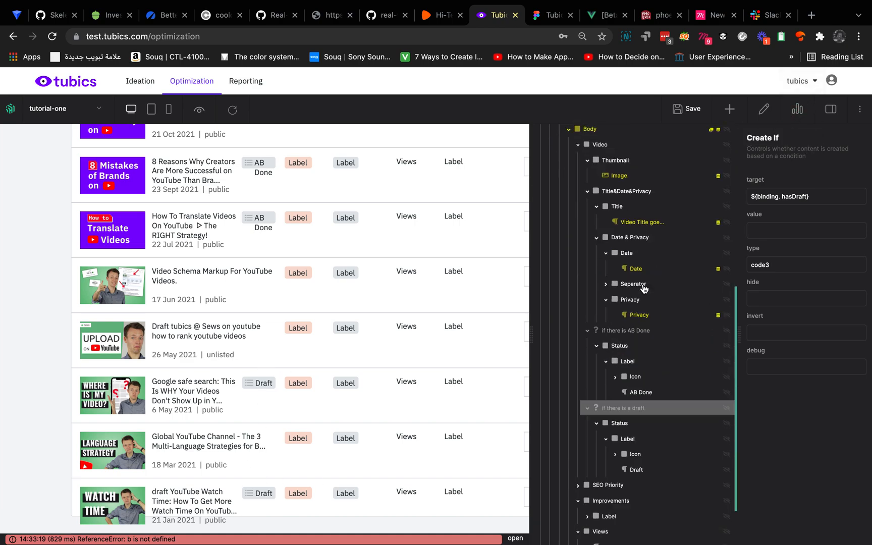
scroll(344, 316, "up", 3)
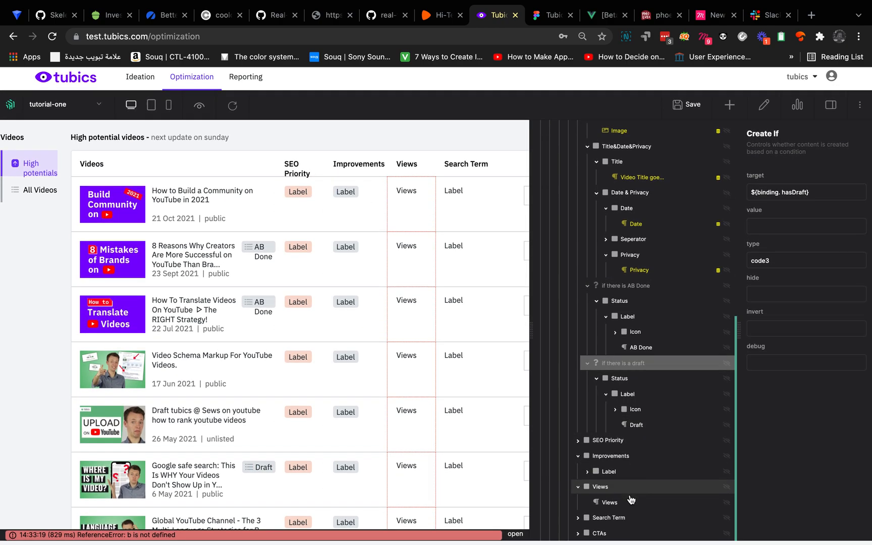
- Turn on edit mode and select the text element inside the SEO Priority column's label in the table body
left_click(637, 415)
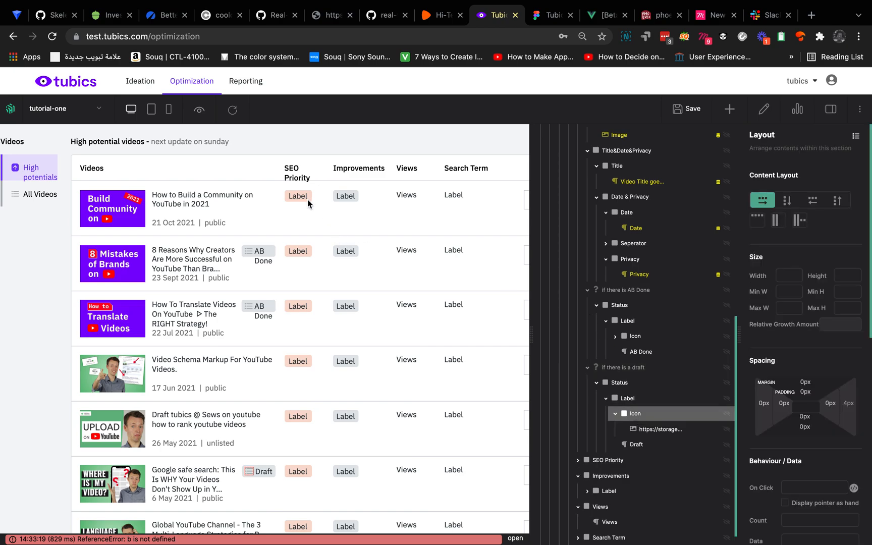
left_click(763, 109)
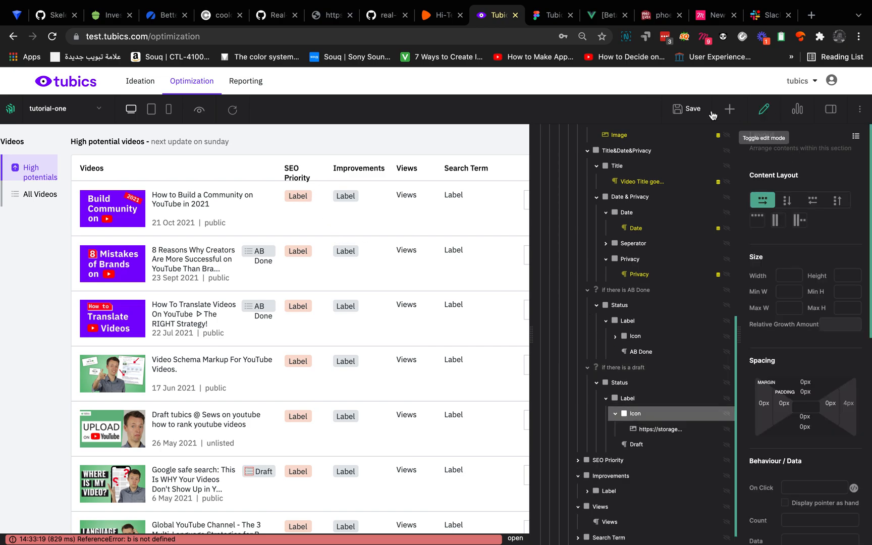
left_click(309, 202)
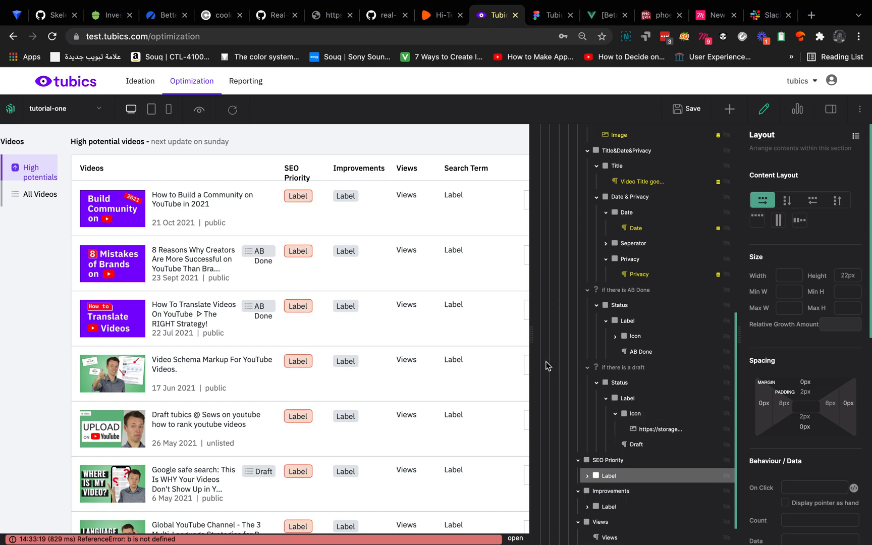
scroll(685, 347, "down", 1)
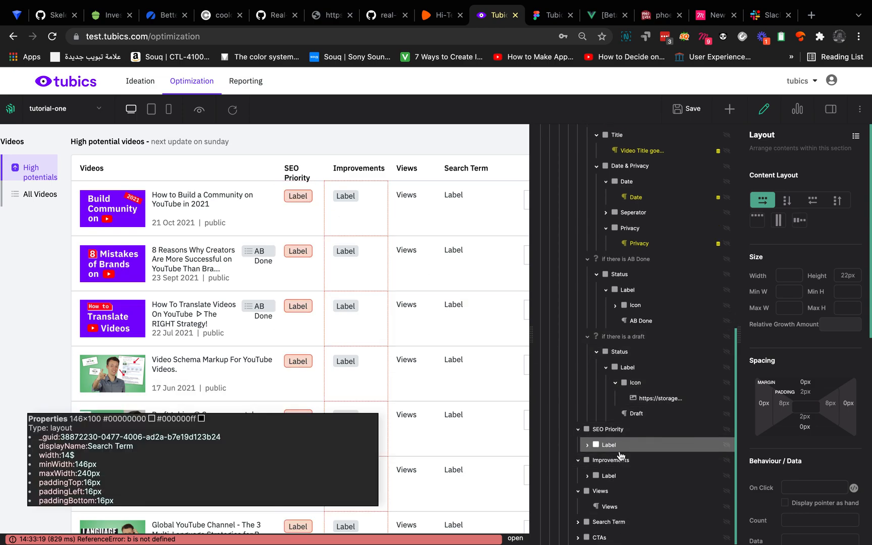
left_click(617, 450)
left_click(618, 460)
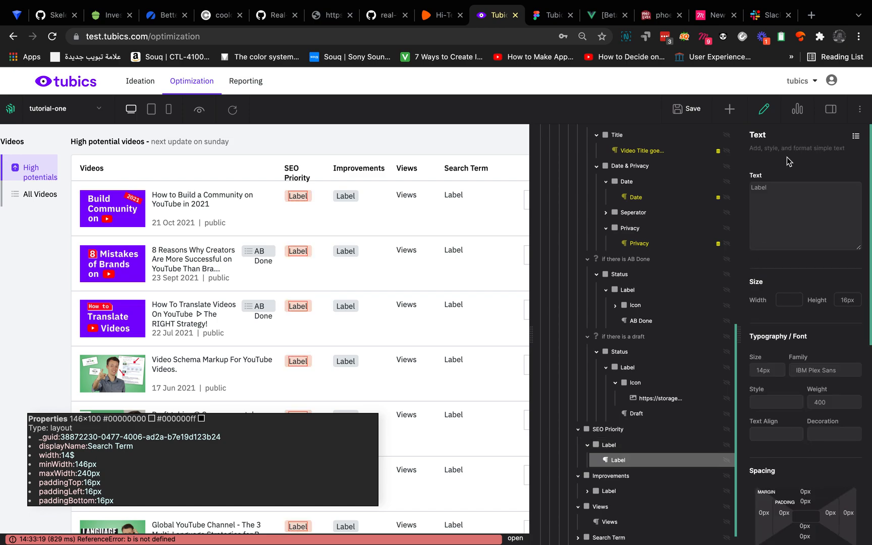
- Copy the visualPotential field name from item 3 of video_list in the page data
left_click(797, 109)
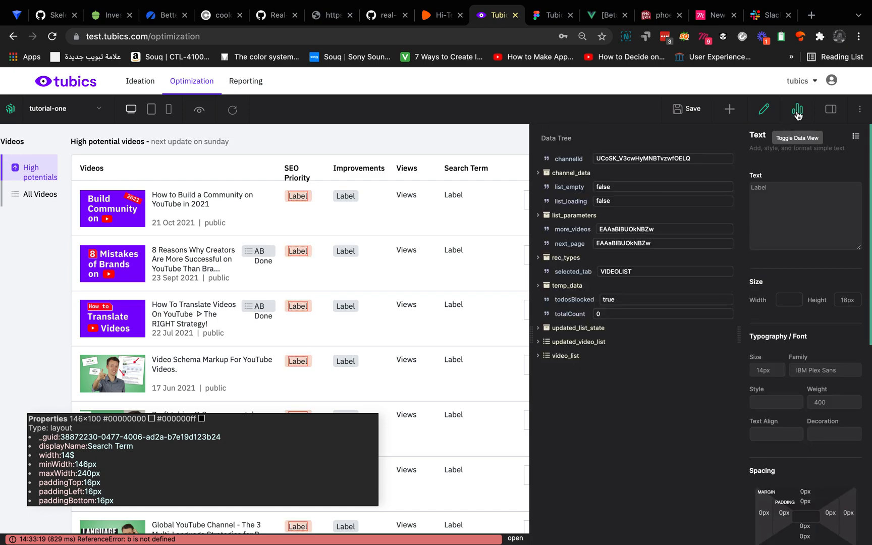
left_click(596, 361)
left_click(579, 416)
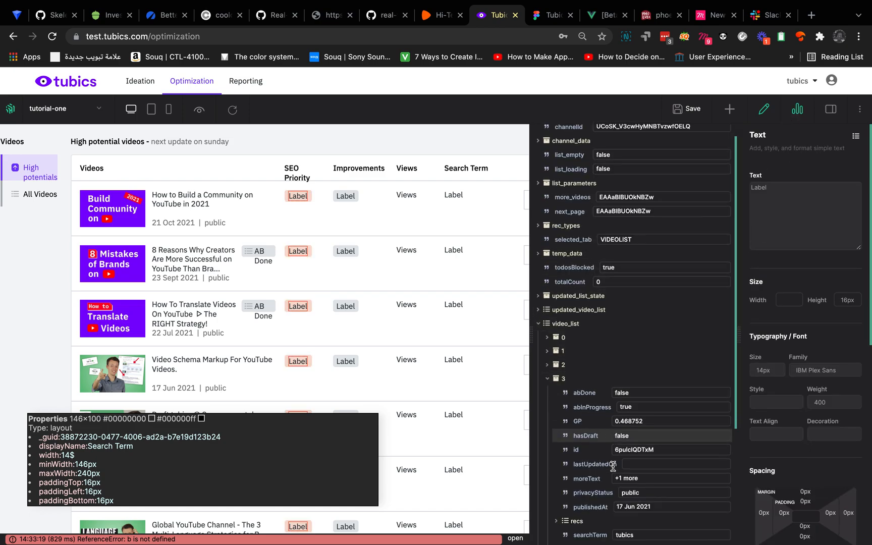
scroll(612, 466, "down", 5)
double_click(597, 483)
key("ctrl+c")
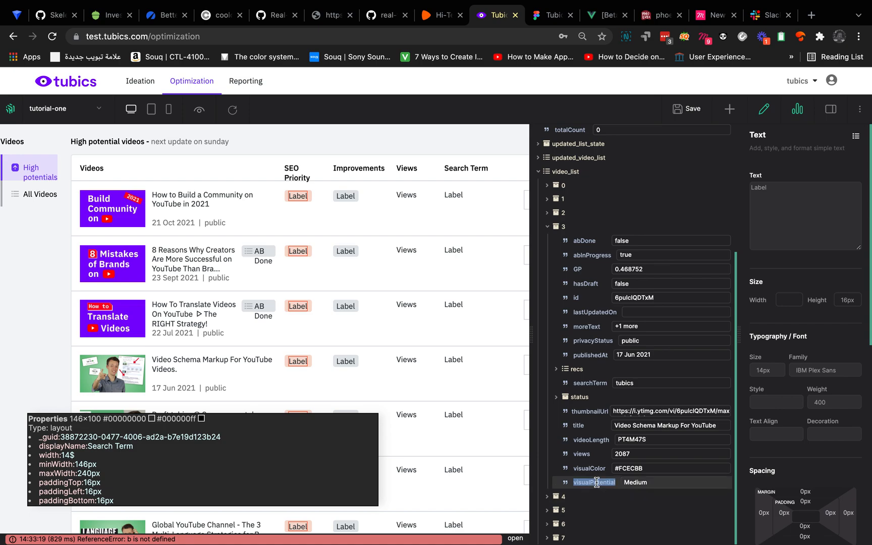
- Set the data binding of the SEO Priority label text to visualPotential
left_click(797, 109)
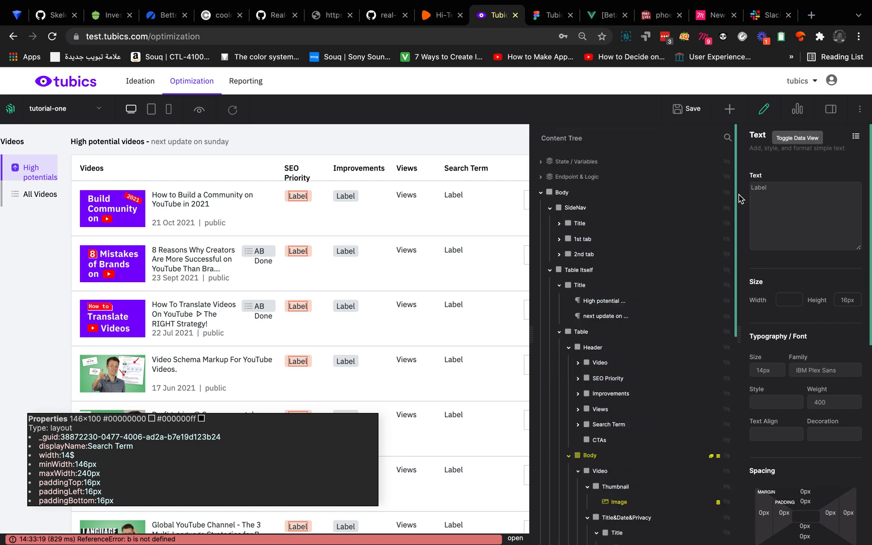
scroll(641, 422, "down", 7)
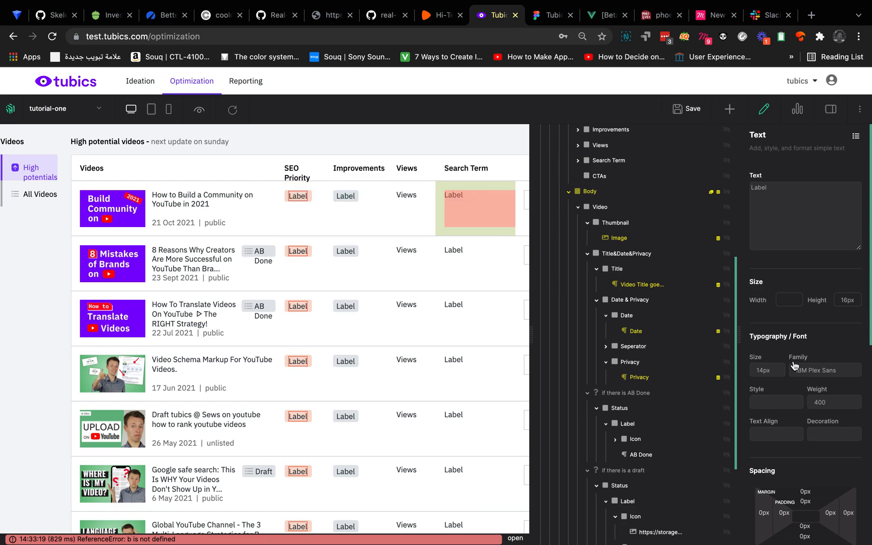
scroll(787, 329, "down", 5)
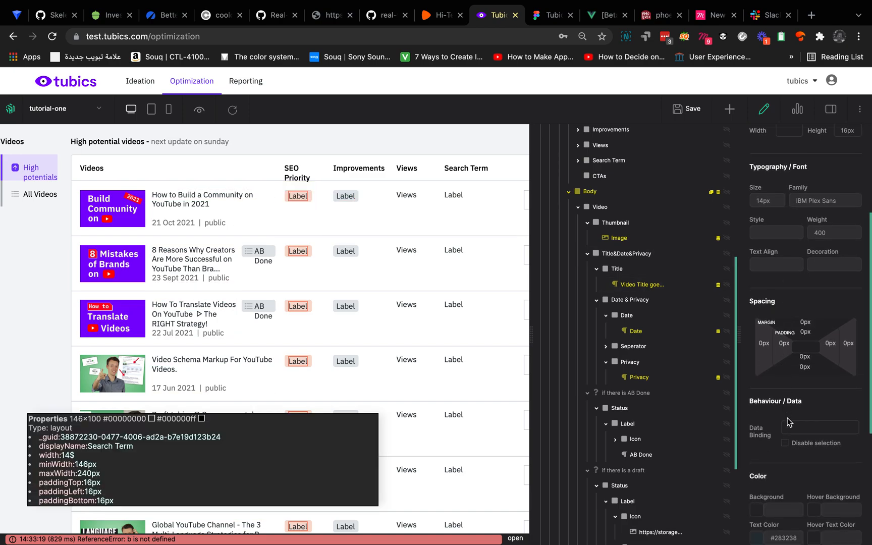
left_click(790, 426)
key("ctrl+v")
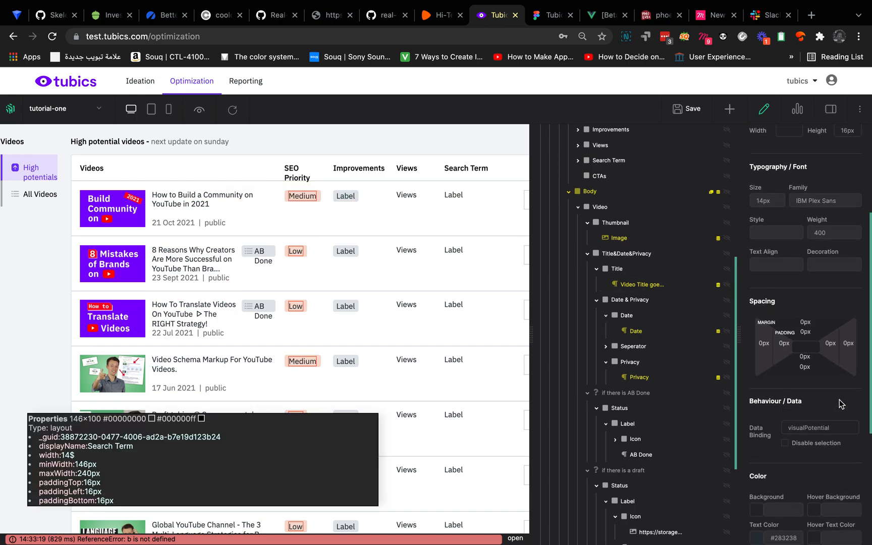
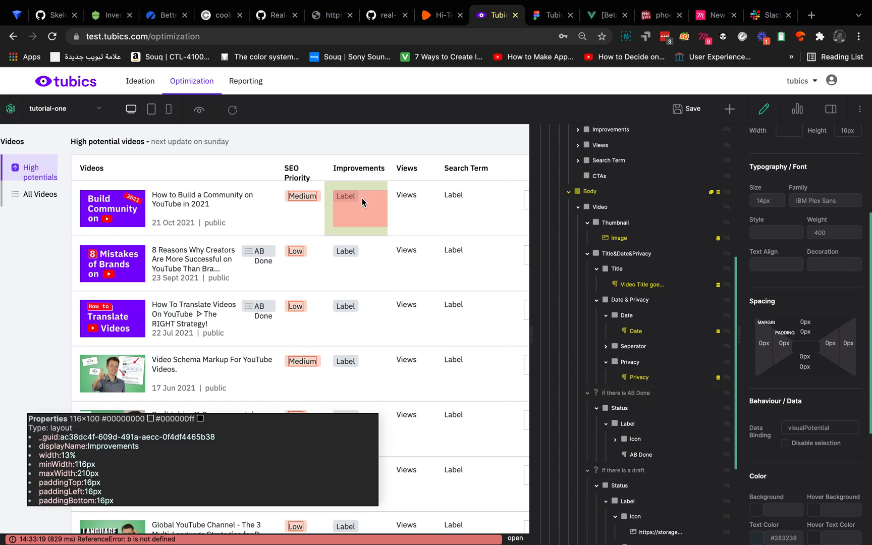
- Switch to the Figma design and examine how the labels are stacked in the Improvements column
left_click(362, 198)
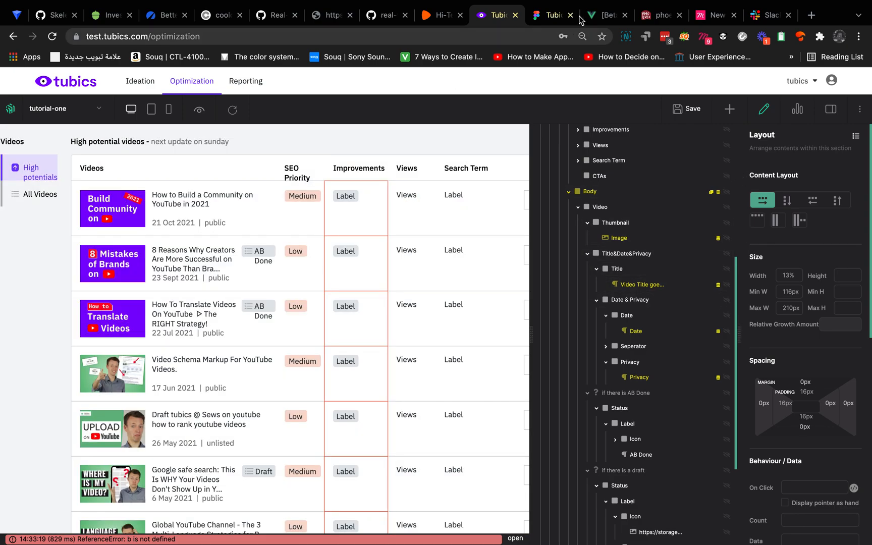
left_click(550, 15)
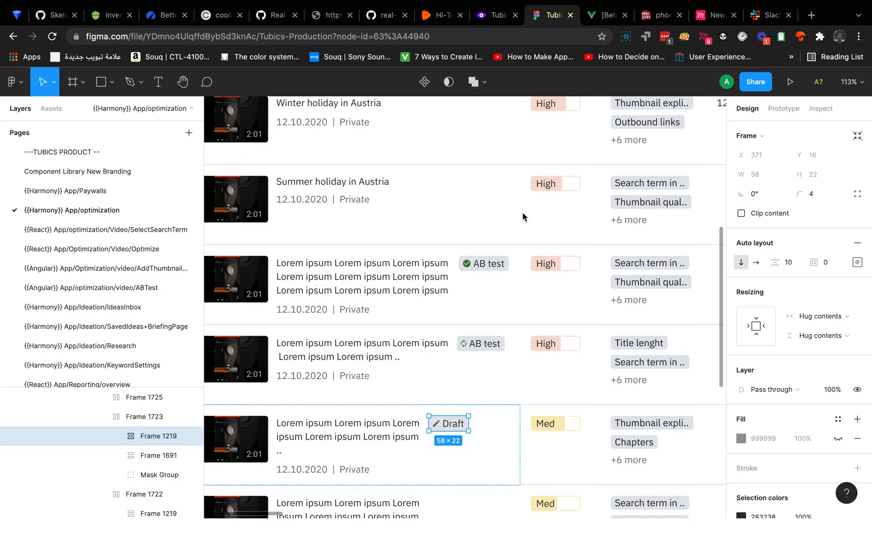
scroll(601, 207, "right", 3)
scroll(585, 182, "up", 4)
scroll(563, 202, "up", 1)
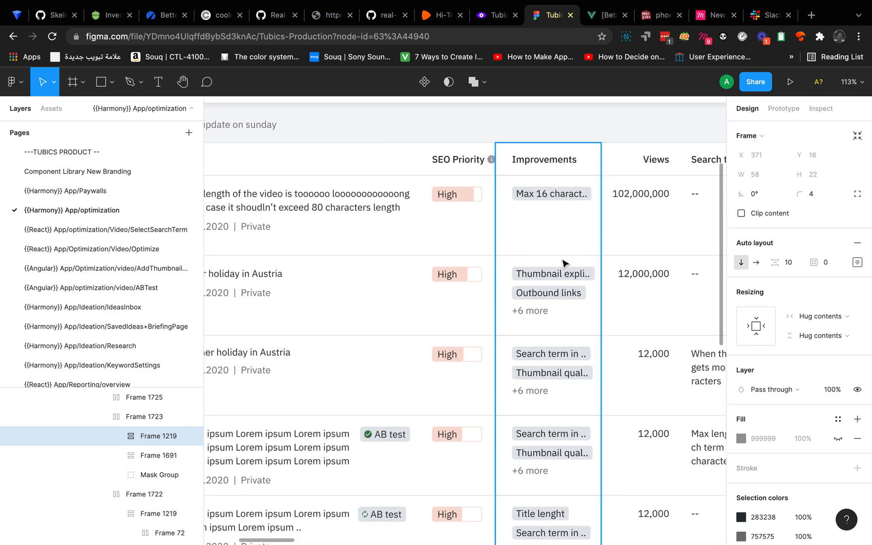
left_click(555, 278)
left_click(552, 296)
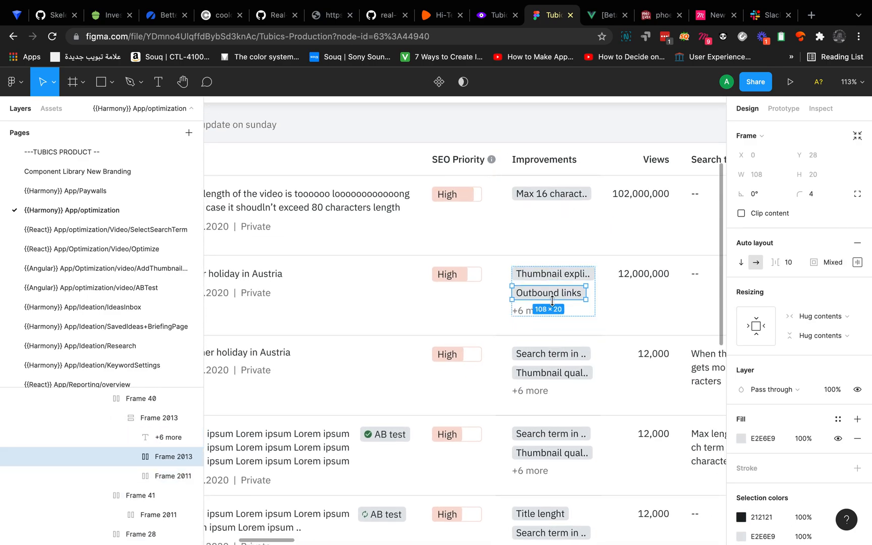
- Return to the Tubics page editor and copy the Label layout inside the table body's Improvements column
left_click(498, 16)
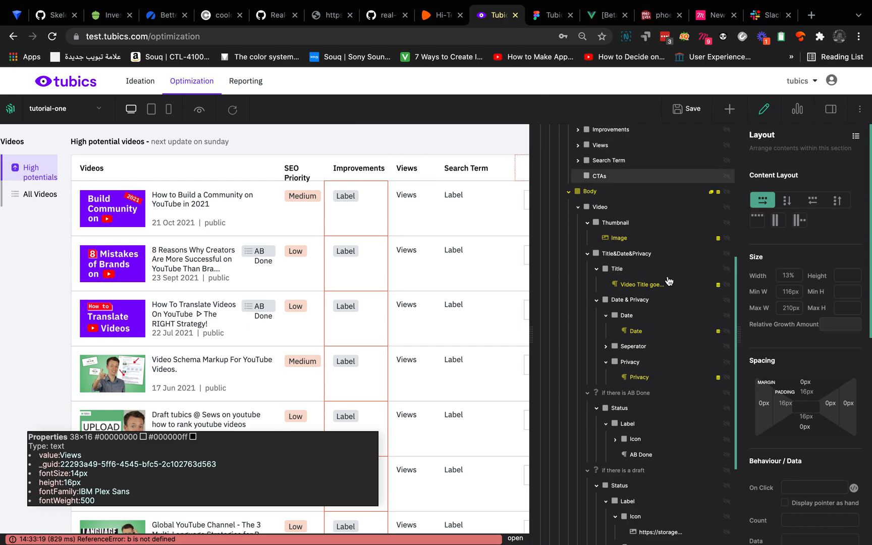
scroll(761, 381, "down", 1)
scroll(678, 514, "down", 3)
scroll(678, 514, "down", 1)
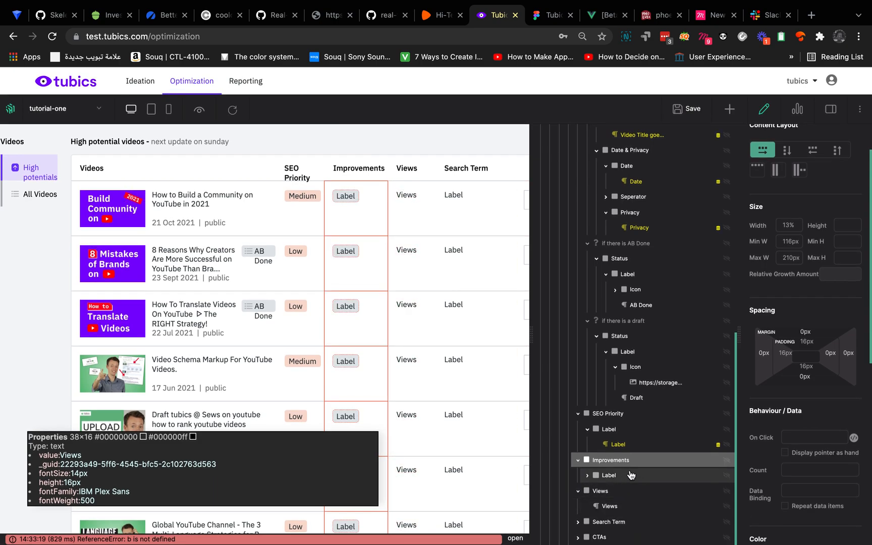
right_click(620, 472)
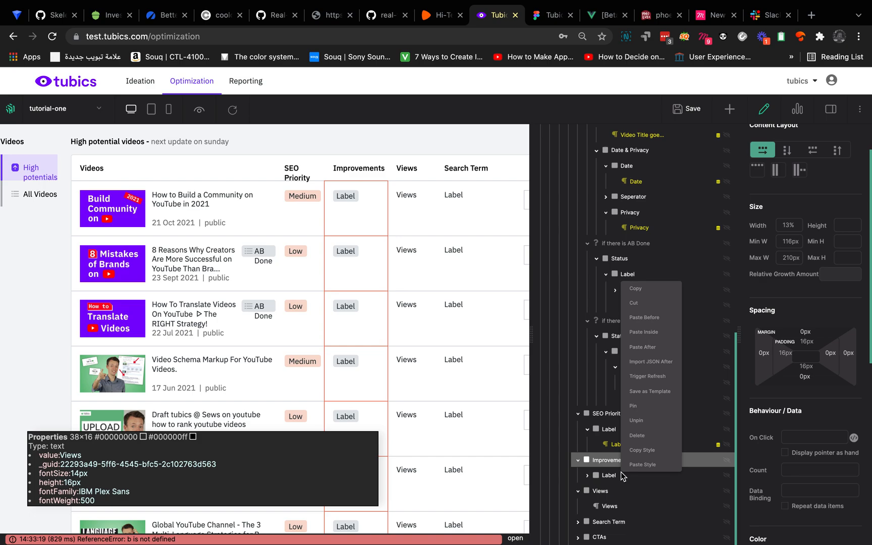
left_click(643, 296)
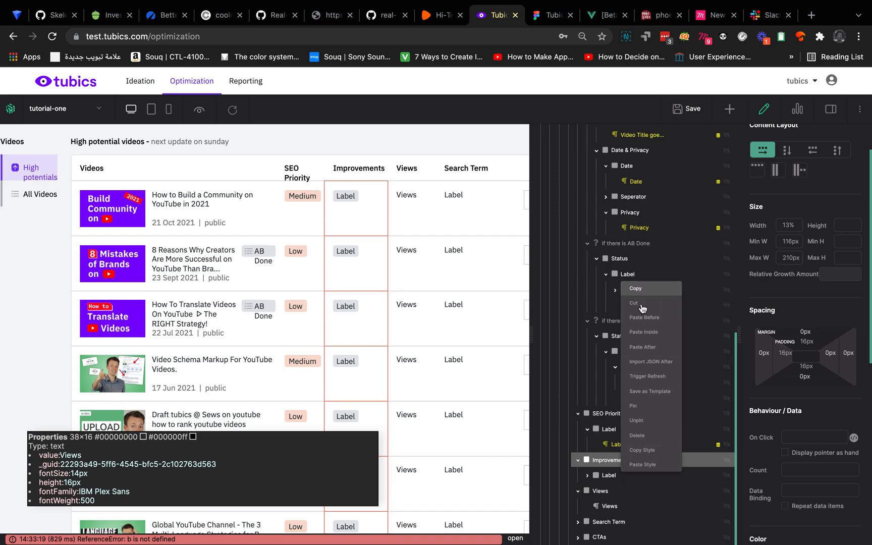
left_click(613, 475)
right_click(621, 475)
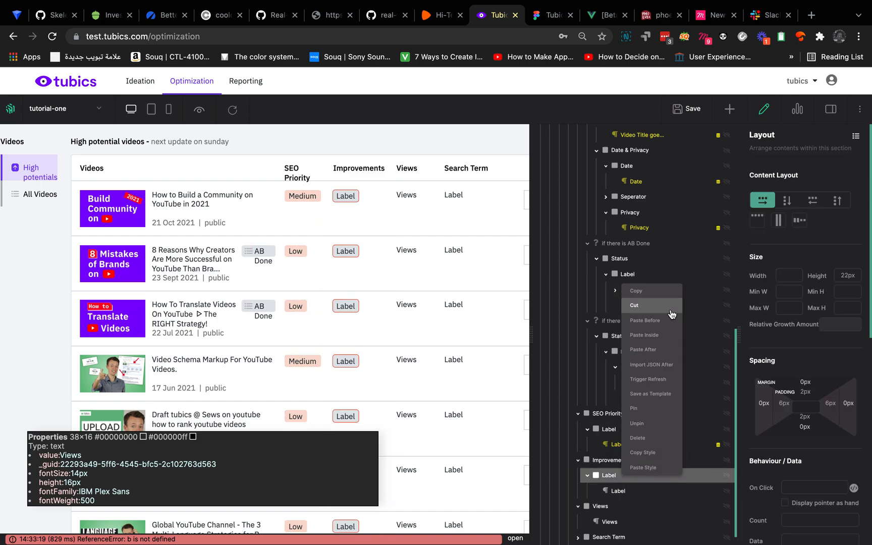
left_click(649, 294)
scroll(644, 447, "down", 1)
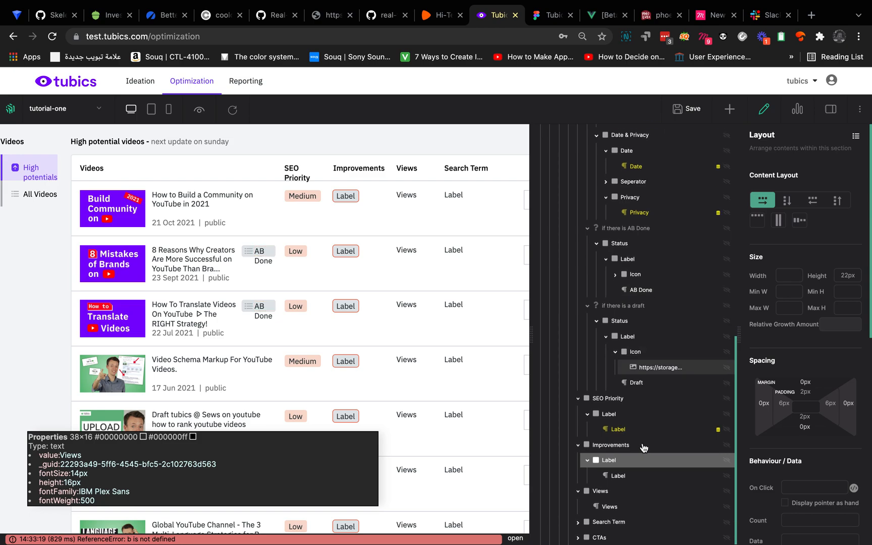
- Paste two copies of the label after the original one in the Improvements column
right_click(621, 475)
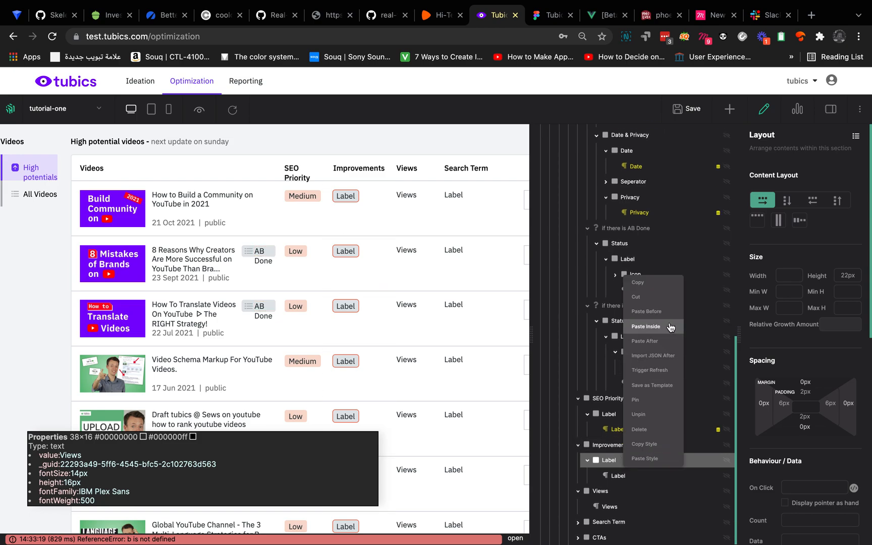
left_click(667, 340)
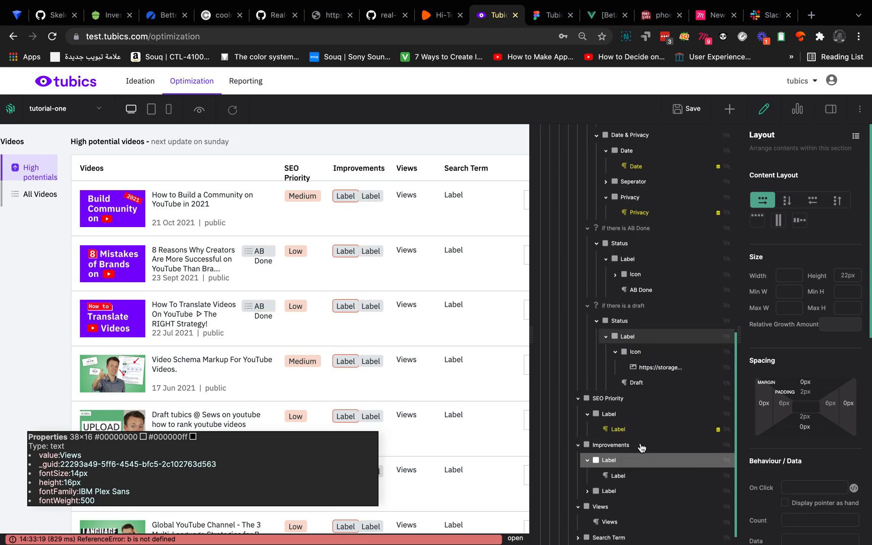
right_click(628, 491)
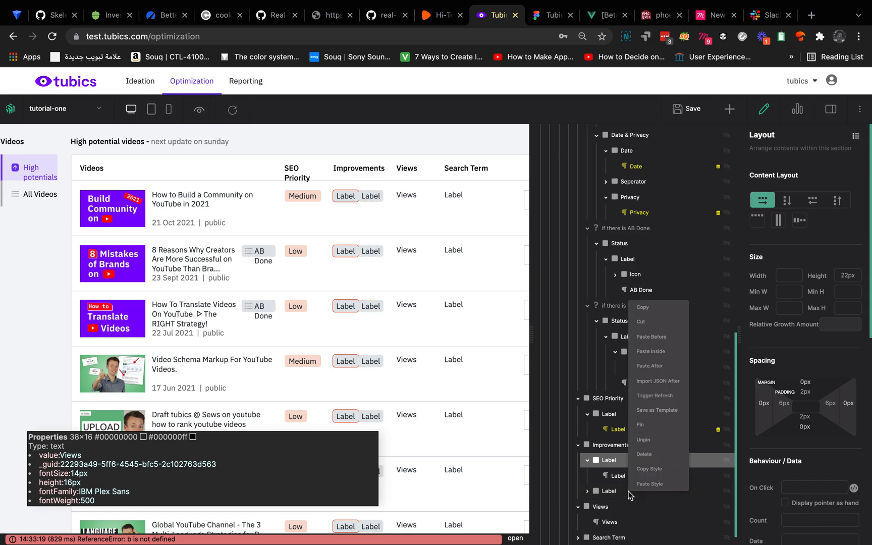
left_click(664, 372)
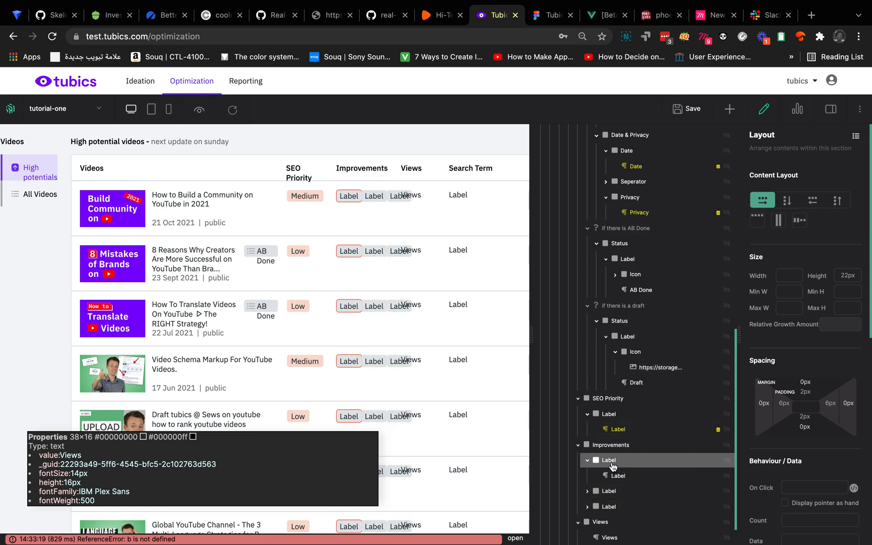
- Rename the three label layouts in the Improvements column as imp 1, imp 2 and imp3
double_click(613, 461)
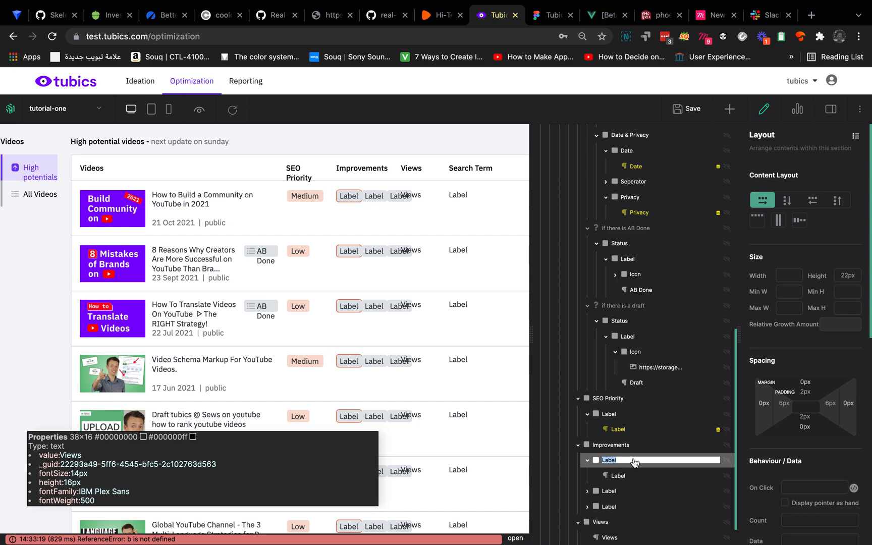
type("imp 1")
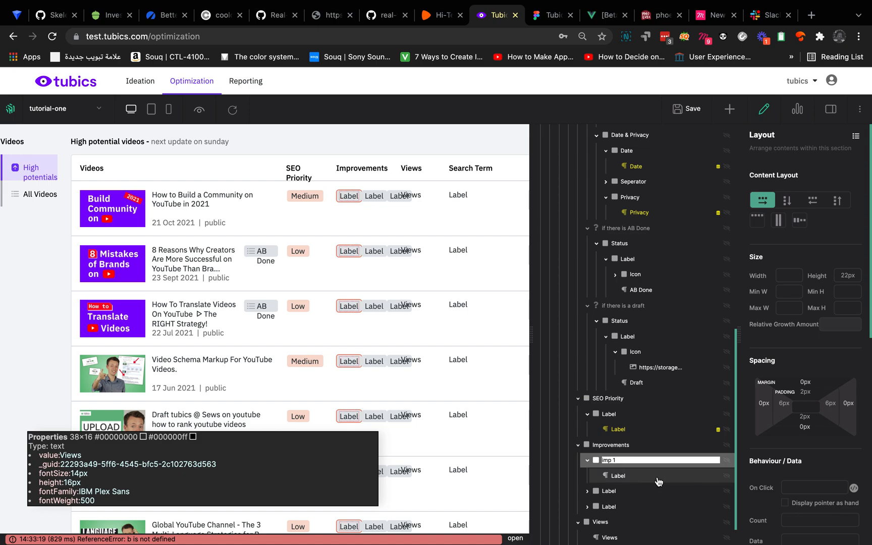
key("Return")
double_click(626, 495)
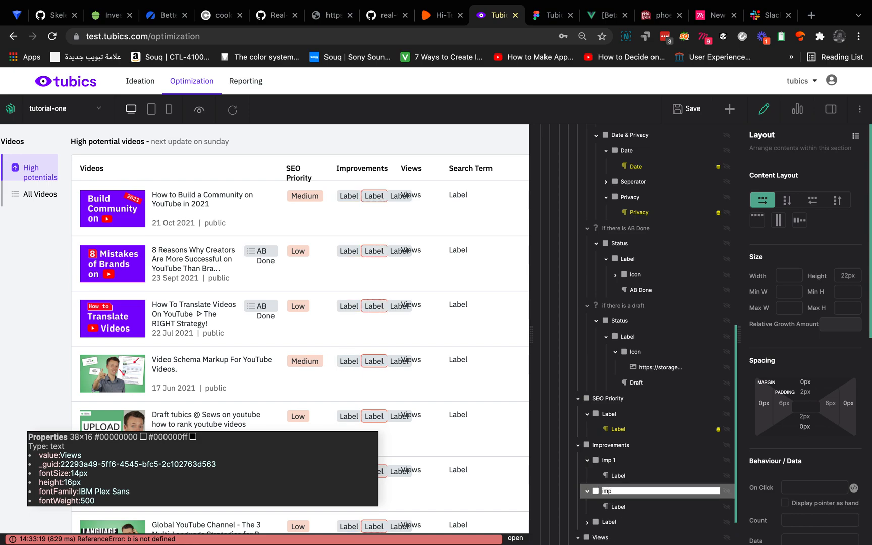
double_click(610, 523)
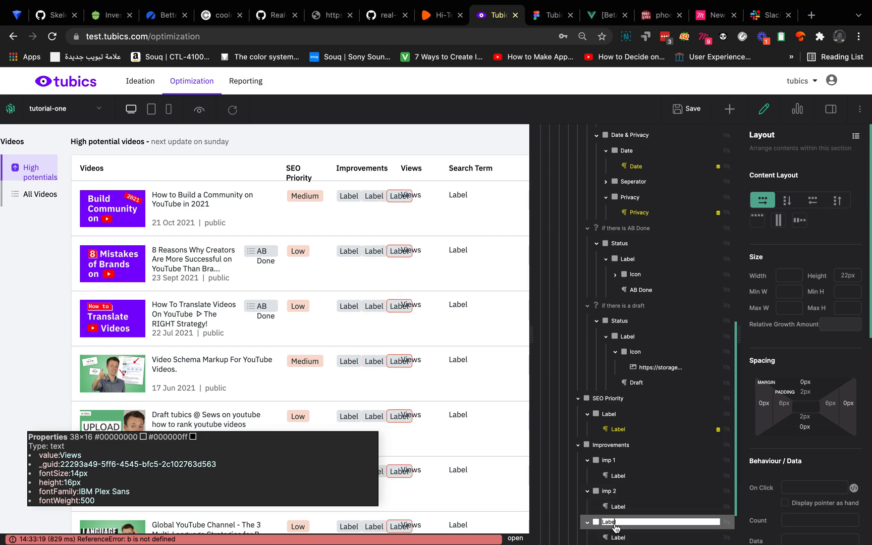
double_click(609, 524)
type("imp")
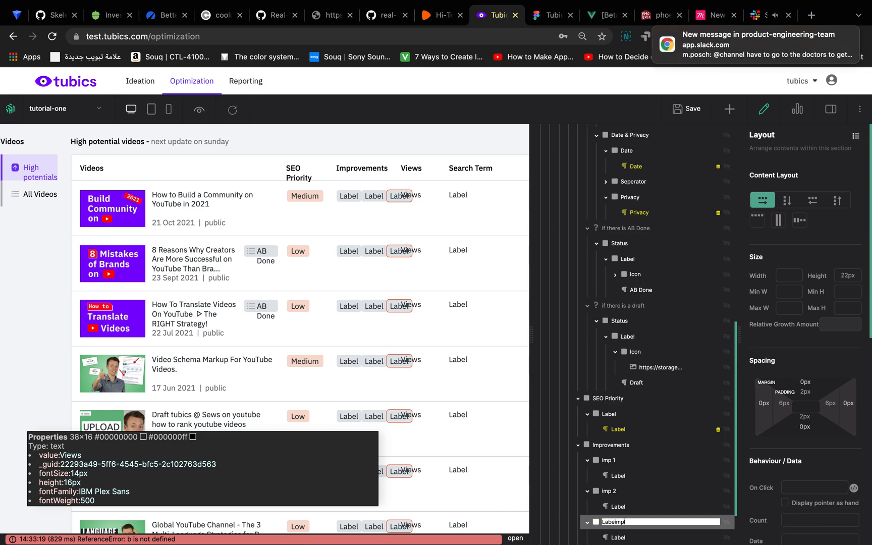
double_click(620, 525)
type("imp3")
key("Return")
- Clear the placeholder text of the text element inside imp3
left_click(618, 495)
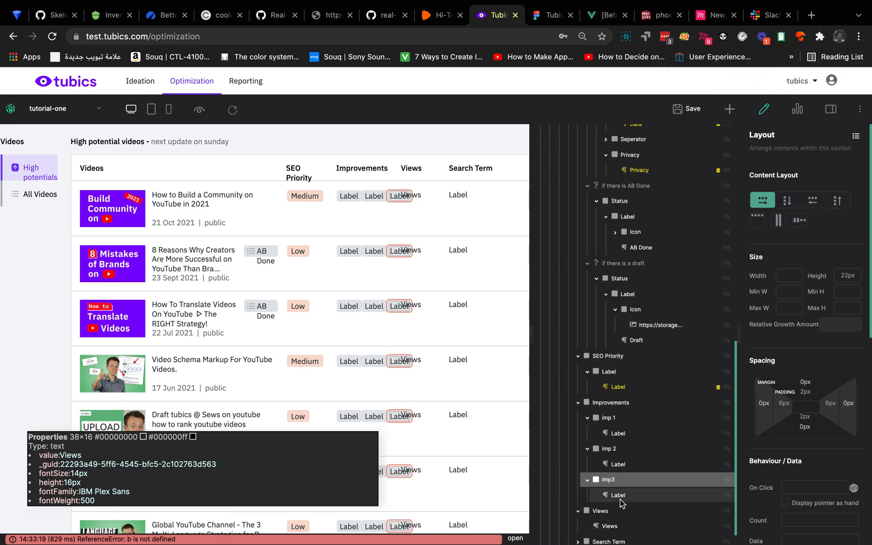
double_click(782, 188)
key("BackSpace")
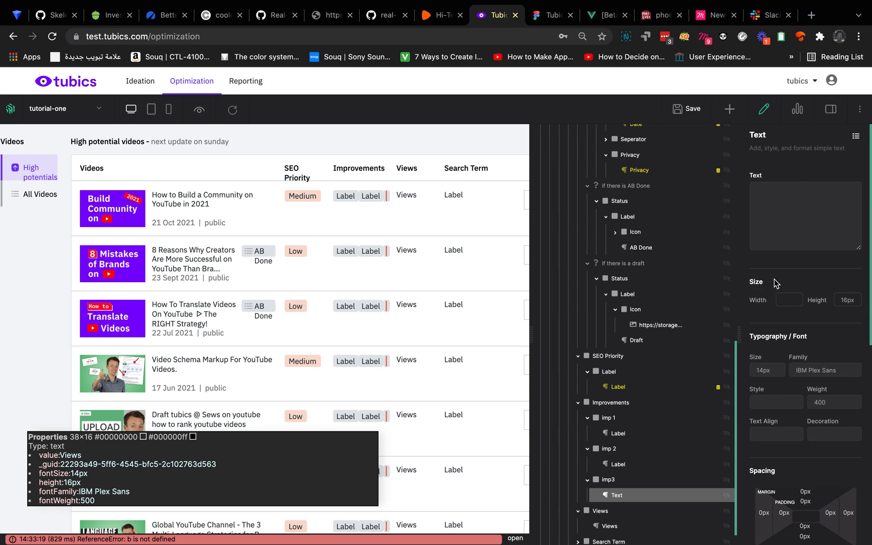
scroll(707, 403, "down", 1)
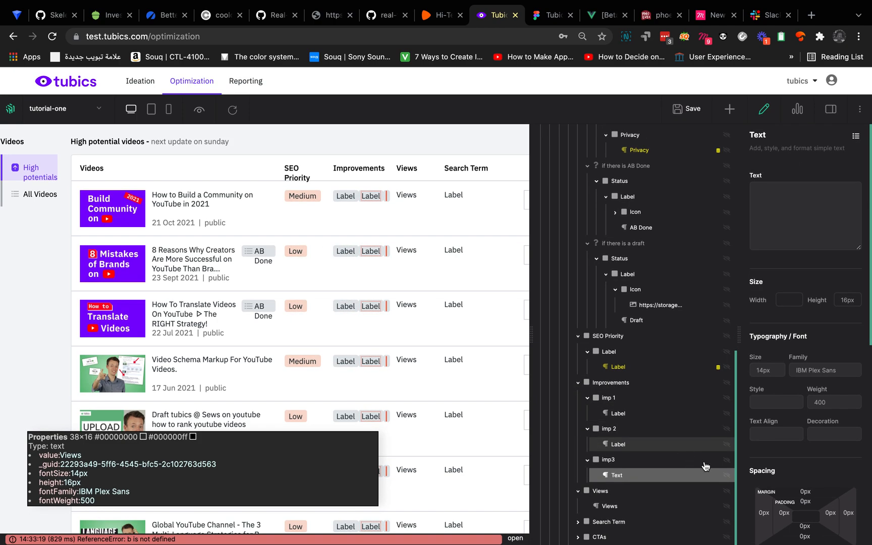
- Check the Improvements labels in the Figma design and delete the imp3 layout from the editor's Improvements column
scroll(806, 496, "down", 3)
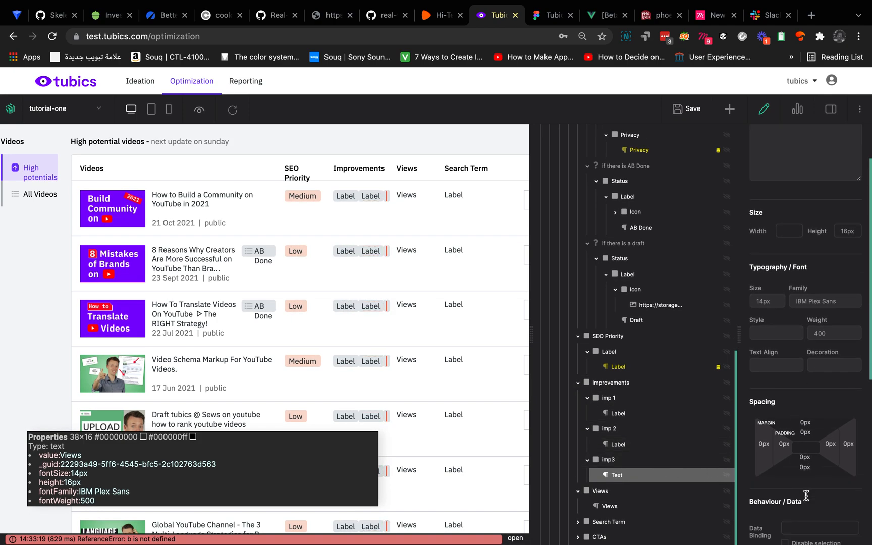
scroll(806, 495, "down", 1)
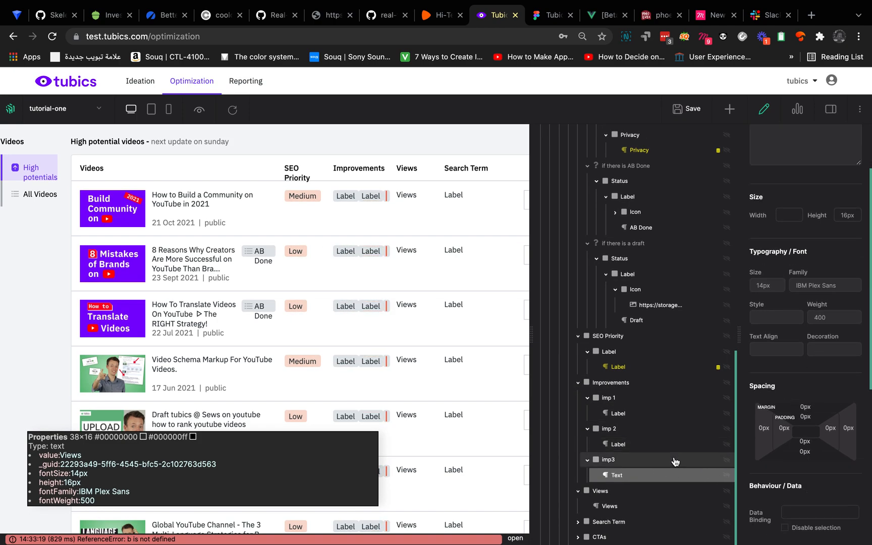
left_click(634, 463)
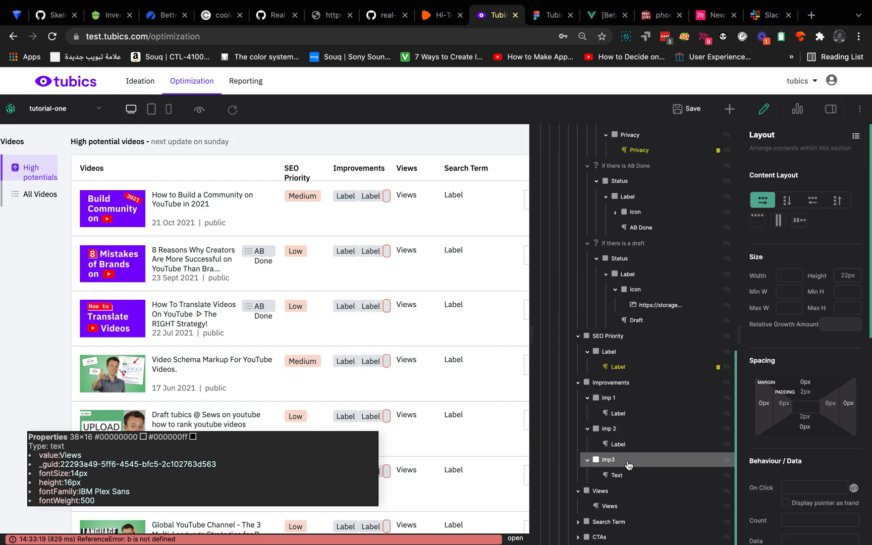
left_click(552, 16)
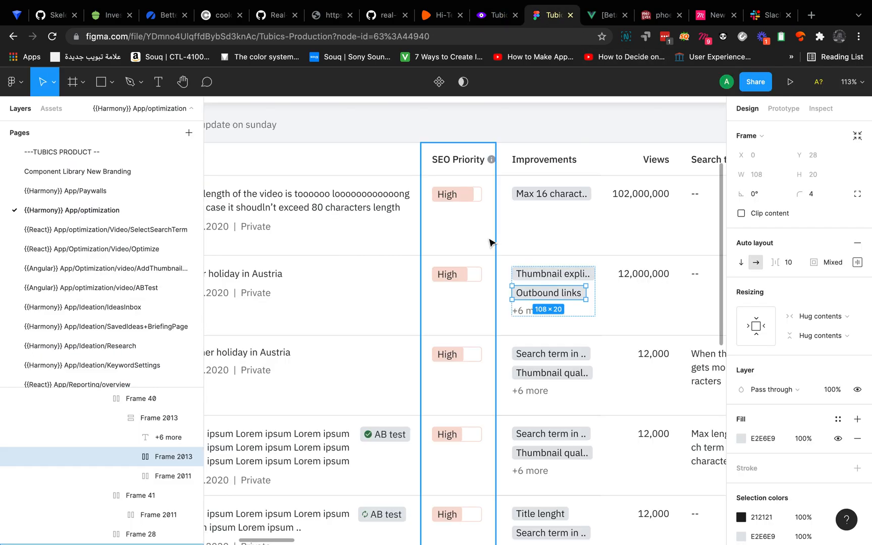
scroll(489, 243, "down", 1)
scroll(490, 242, "down", 10)
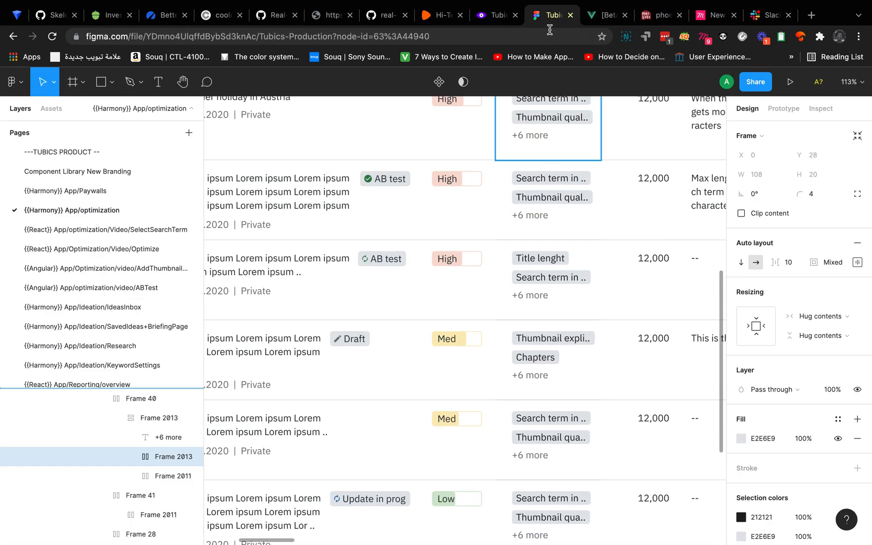
left_click(499, 15)
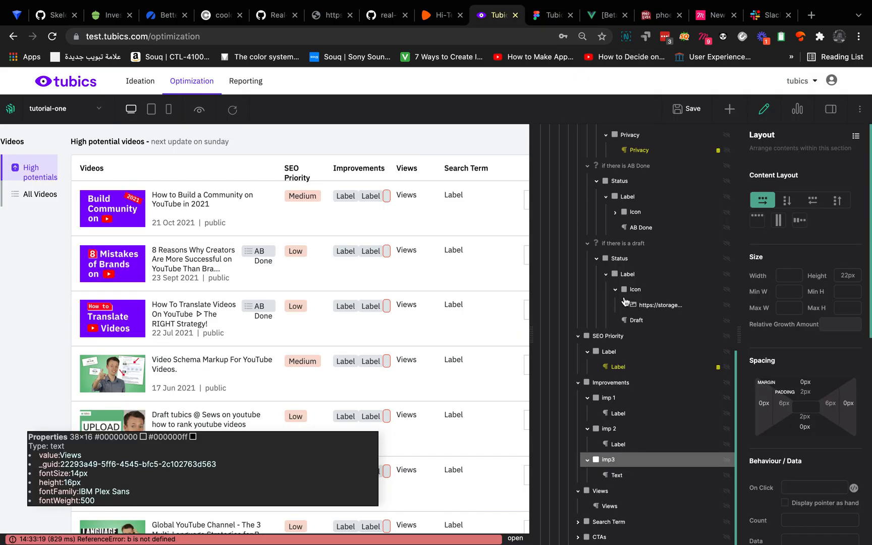
right_click(617, 464)
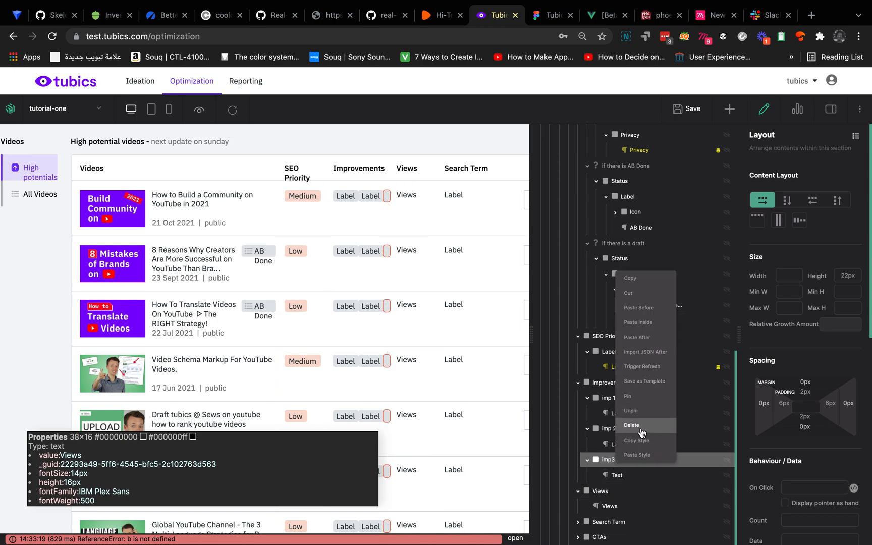
left_click(633, 425)
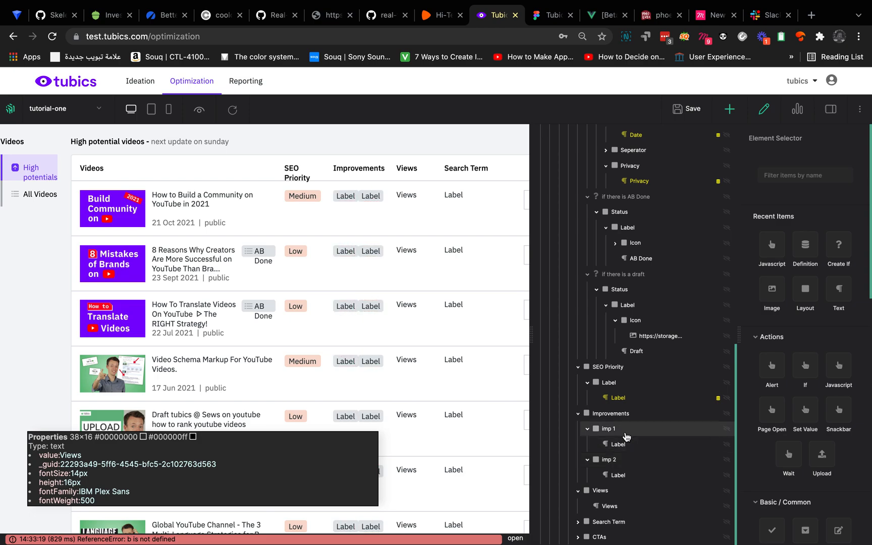
- Examine the names of the three recs entries of video_list item 0 in the page data
left_click(798, 109)
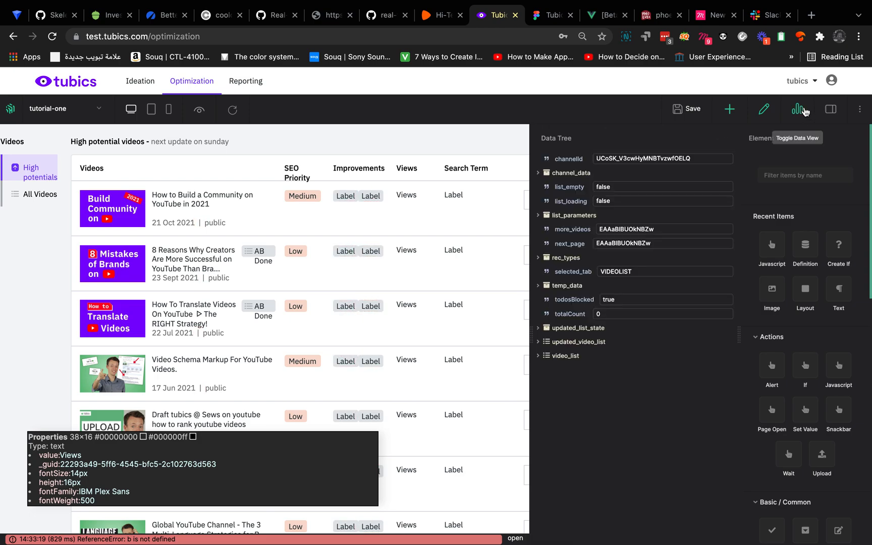
left_click(604, 356)
left_click(567, 369)
scroll(575, 385, "down", 3)
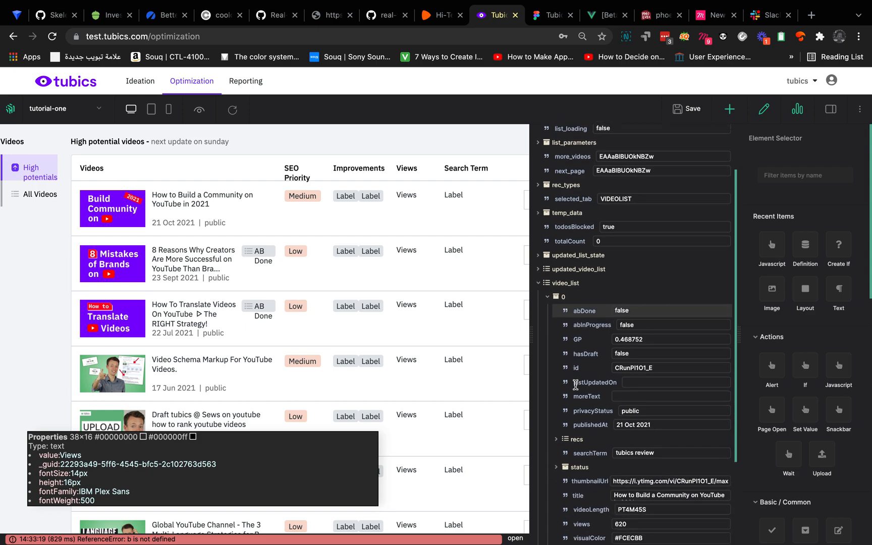
scroll(575, 385, "down", 3)
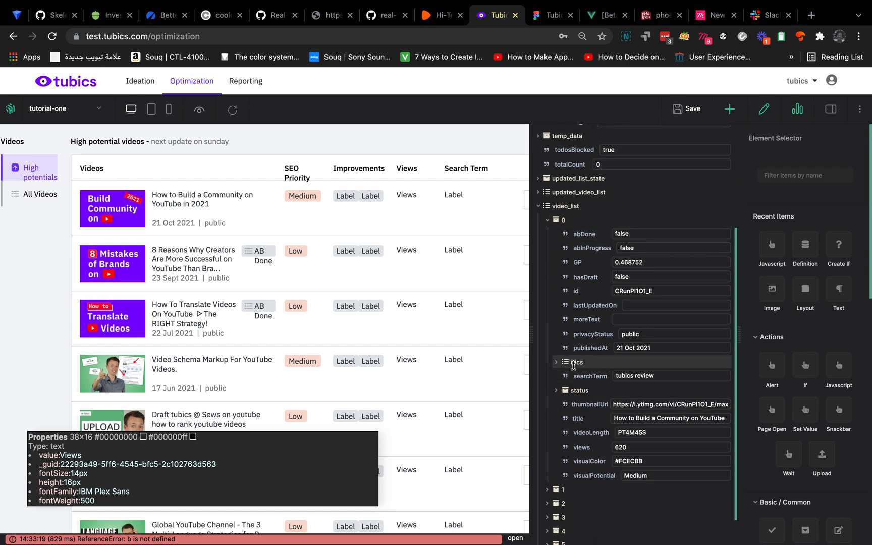
left_click(574, 363)
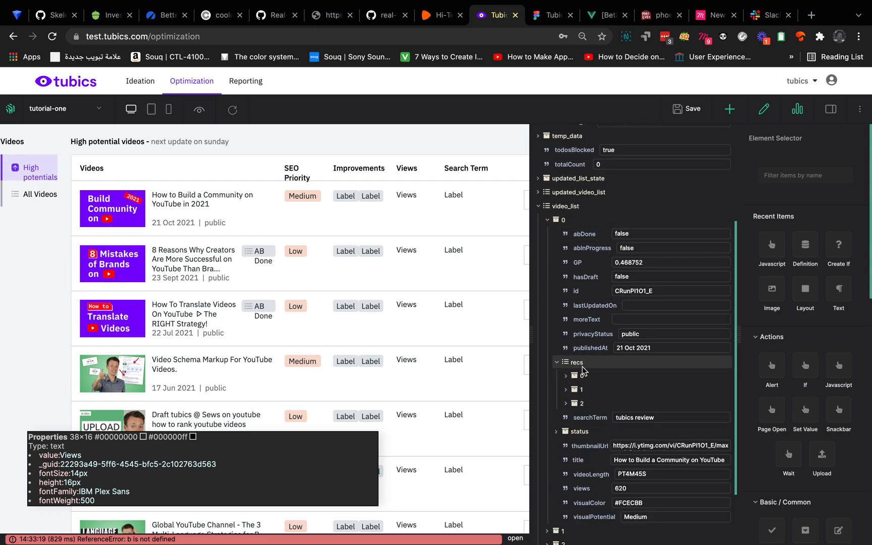
left_click(582, 376)
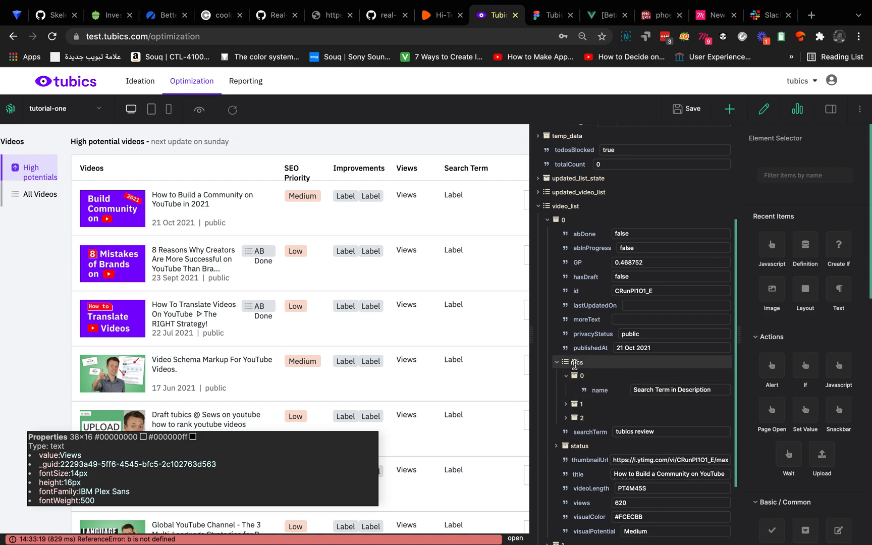
double_click(574, 362)
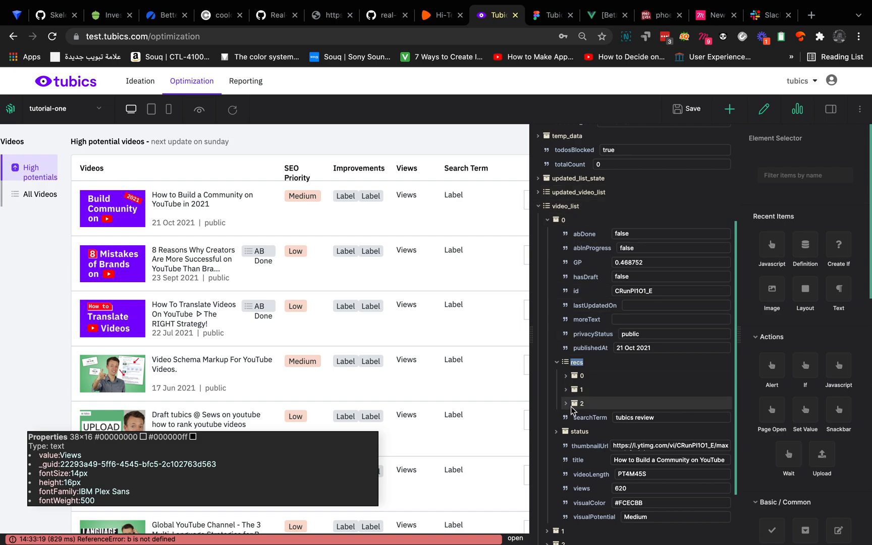
left_click(567, 376)
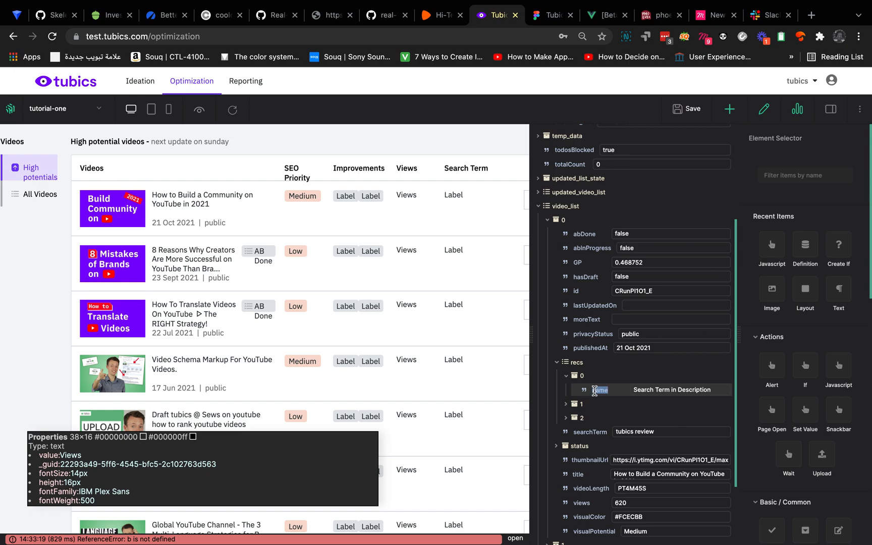
left_click(574, 405)
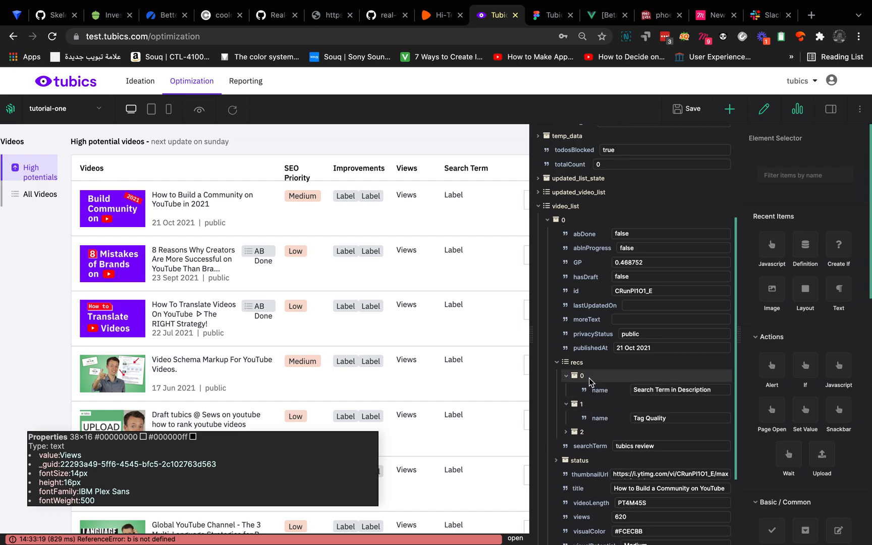
left_click(566, 432)
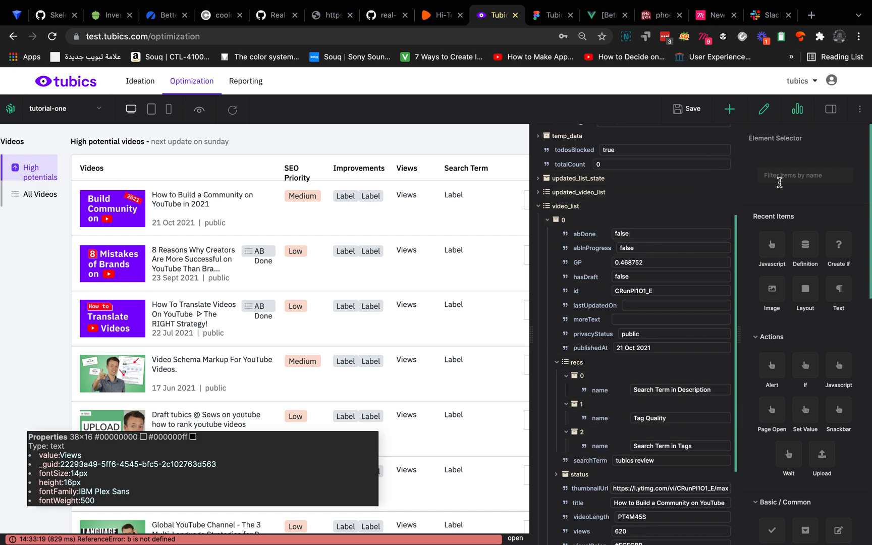
- Switch to the notes app and add the lines recs[0].name and recs[1].name below the column widths
key("ctrl+Right")
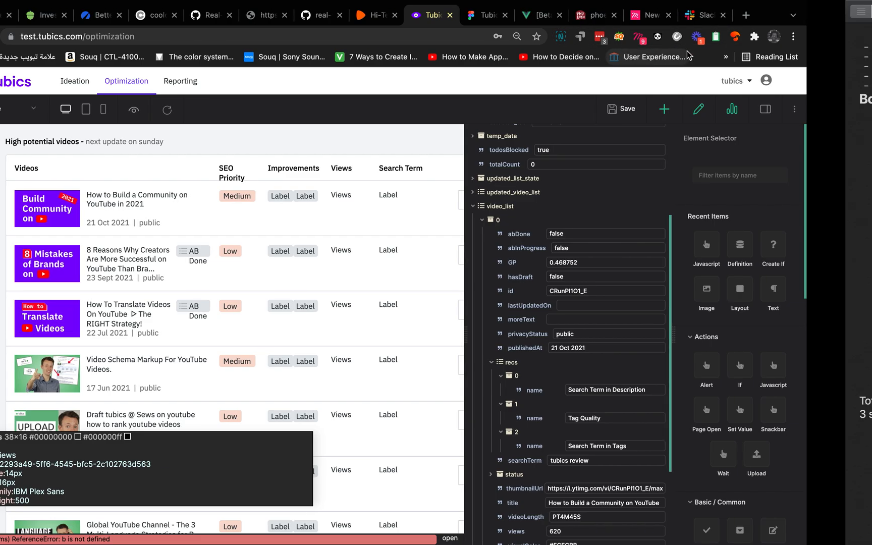
key("Return")
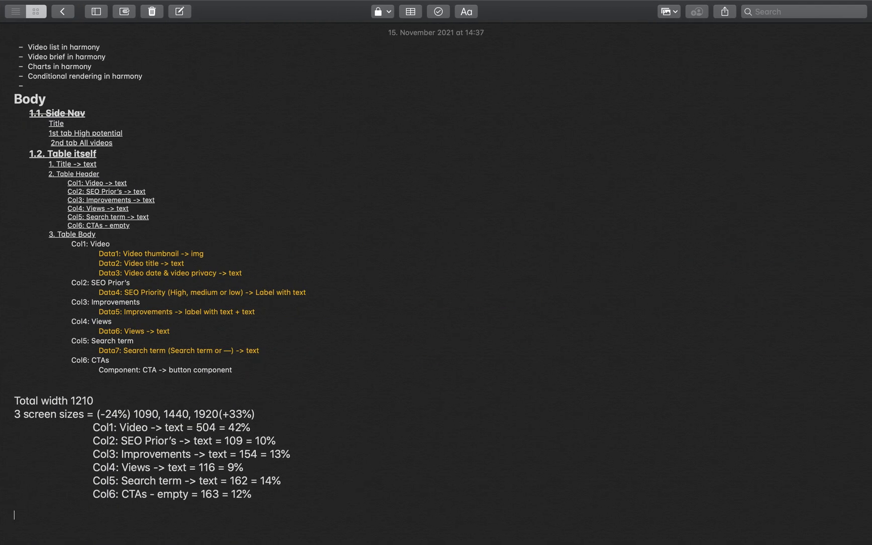
type("recs")
type("[]")
type("recs[]")
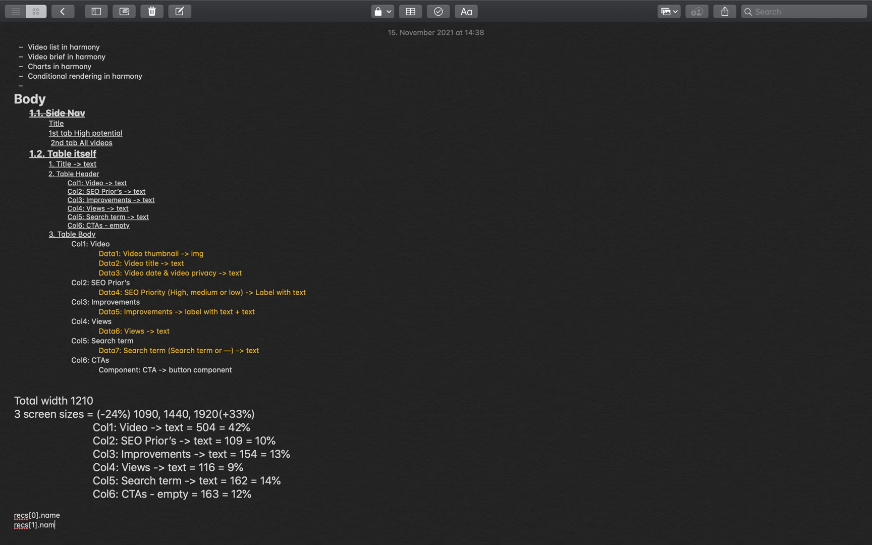
- Copy the path recs[0].name from the end of the note
triple_click(35, 515)
key("super+c")
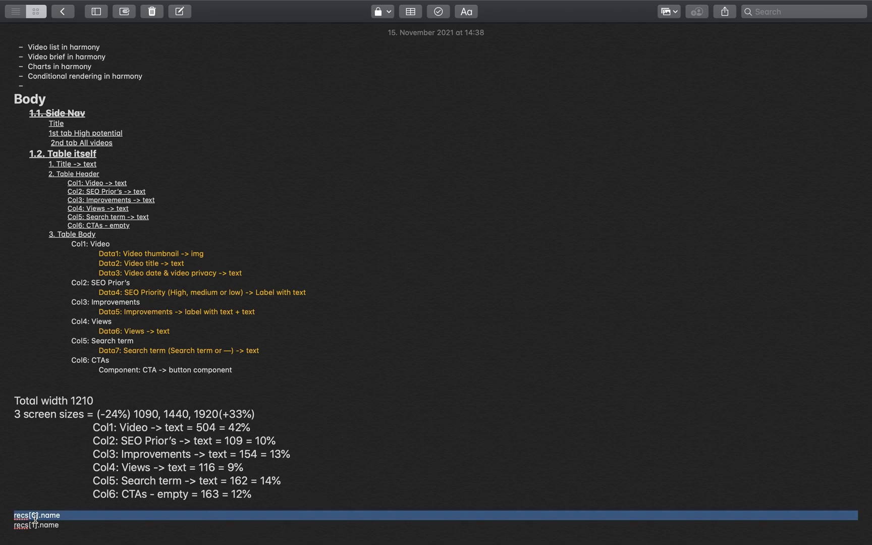
left_click(38, 518)
left_click_drag(66, 517, 5, 518)
left_click(42, 510)
left_click_drag(61, 511, 10, 512)
- Return to the Tubics page editor and bind the text inside imp 1 to recs[0].name
key("super+Tab")
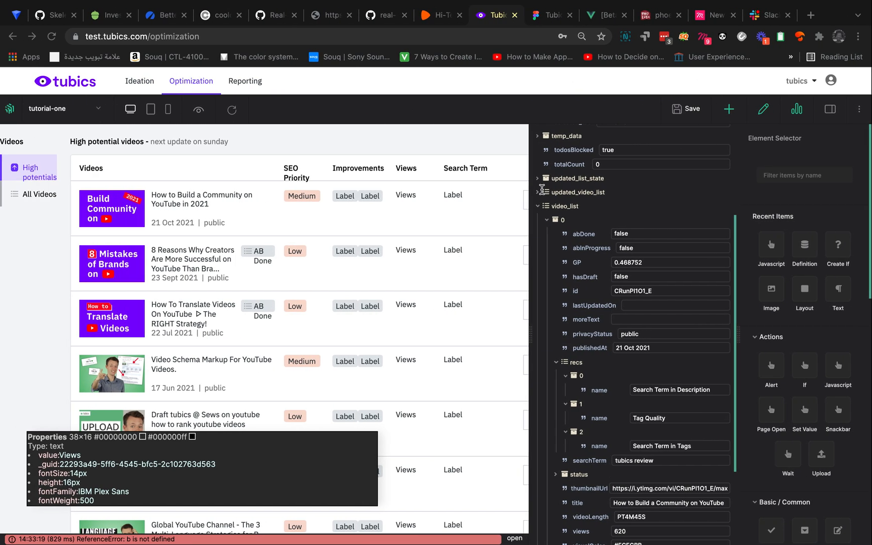
left_click(798, 109)
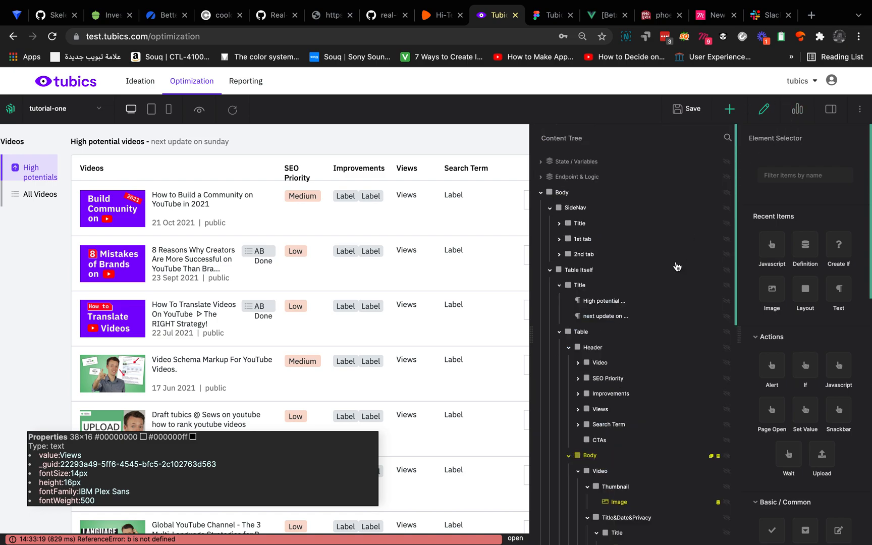
scroll(651, 495, "down", 3)
scroll(651, 495, "down", 5)
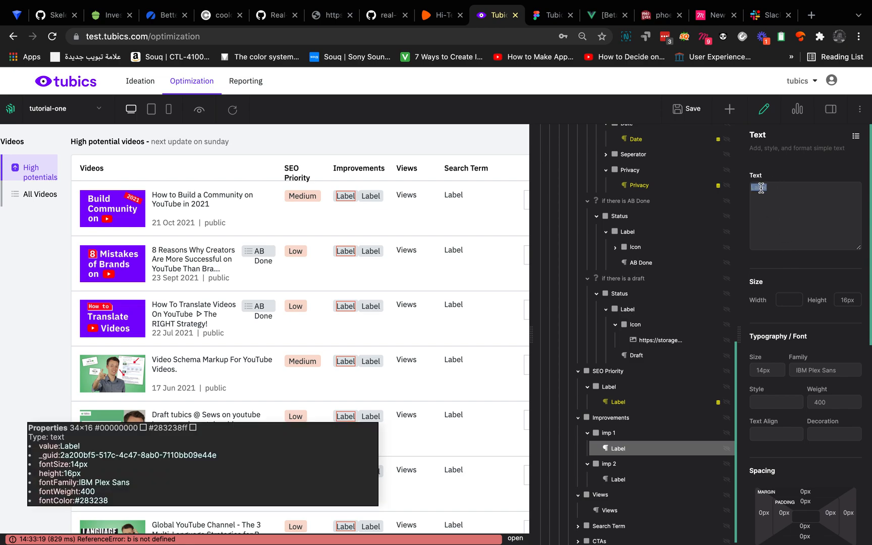
scroll(803, 302, "down", 8)
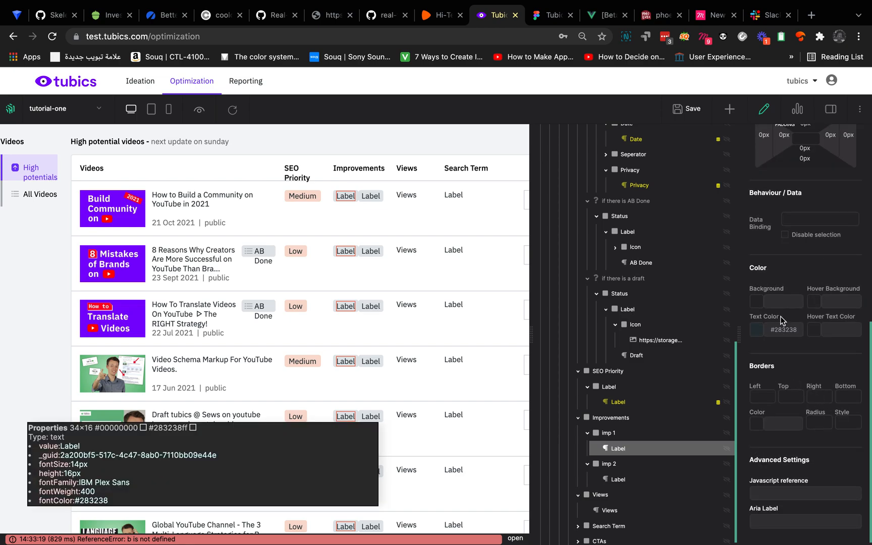
left_click(804, 219)
key("super+v")
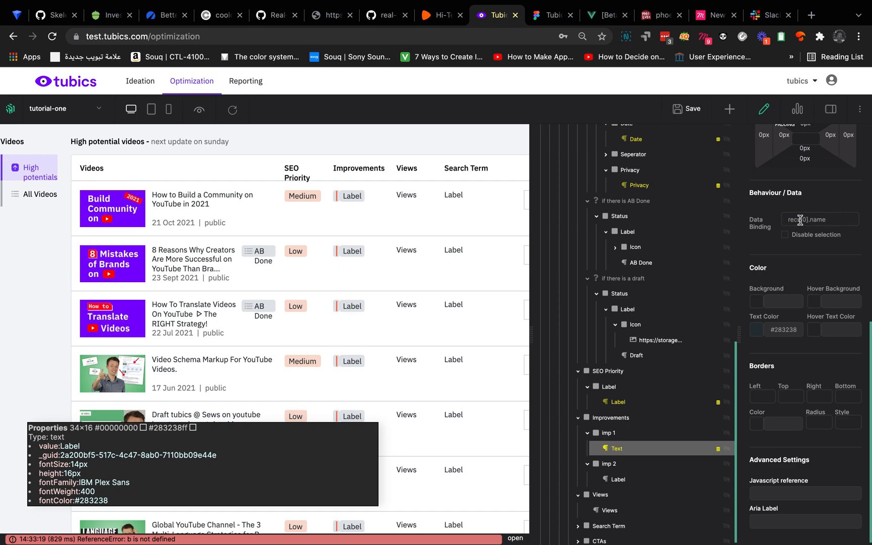
left_click(818, 220)
left_click(833, 218)
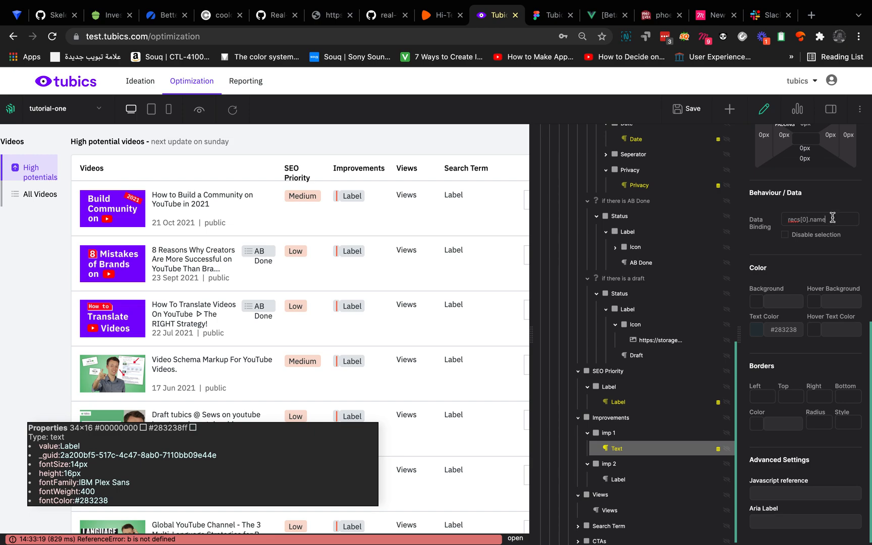
- Inspect the recs entries of video_list item 2 in the page data to check the path used for imp 1
left_click(797, 109)
left_click(568, 357)
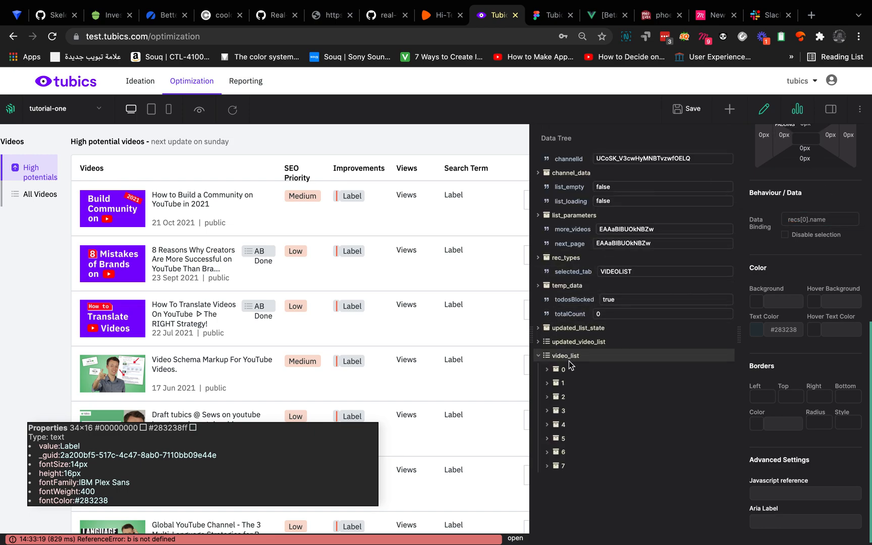
left_click(568, 390)
scroll(569, 392, "down", 3)
scroll(569, 393, "down", 4)
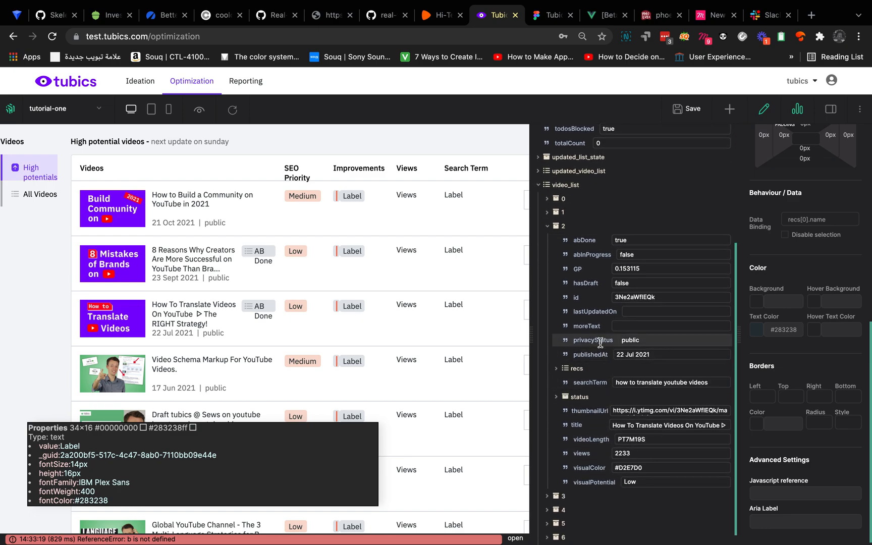
left_click(587, 372)
left_click(586, 372)
left_click(587, 372)
left_click(584, 383)
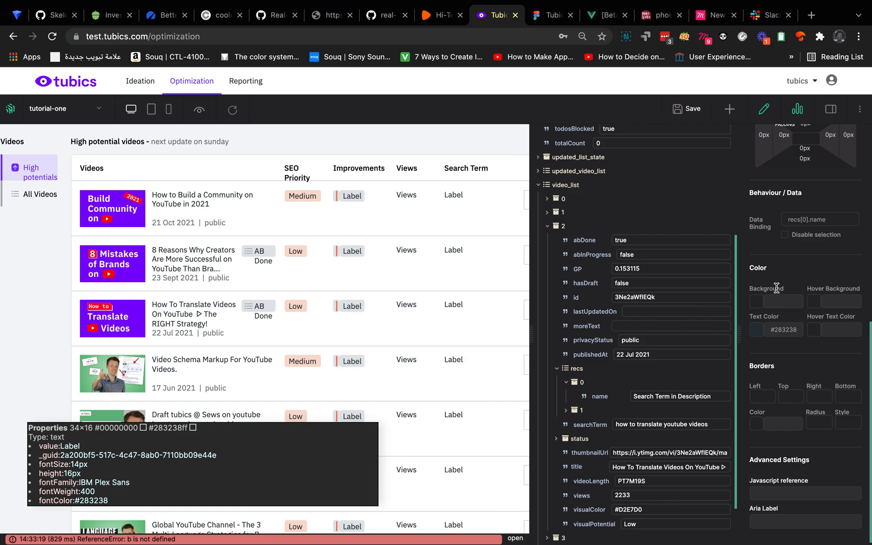
- Check the data binding of the label text in the table body's SEO Priority column for comparison
left_click(797, 118)
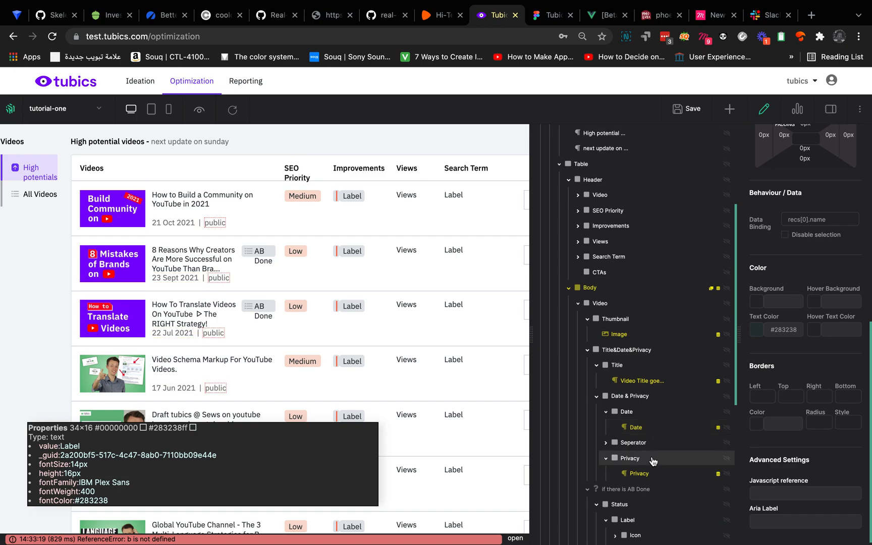
scroll(653, 456, "down", 1)
scroll(654, 461, "down", 8)
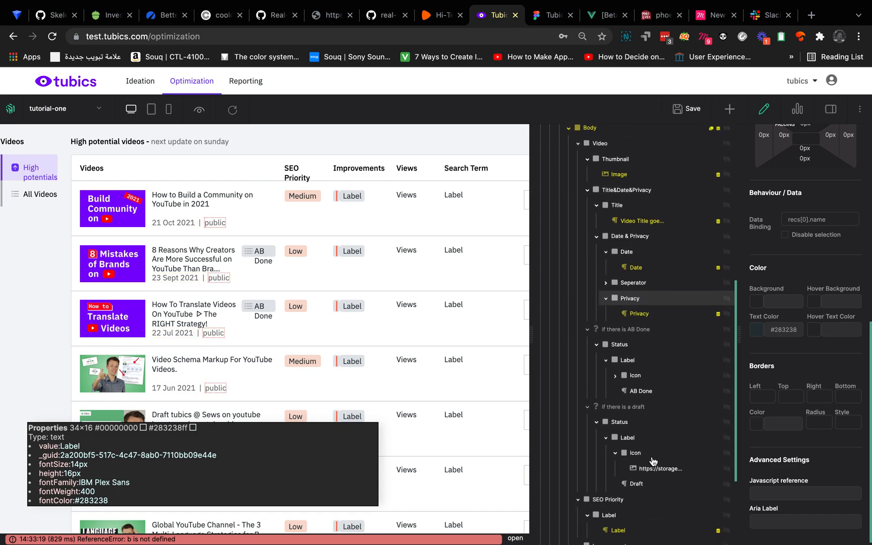
scroll(653, 461, "down", 4)
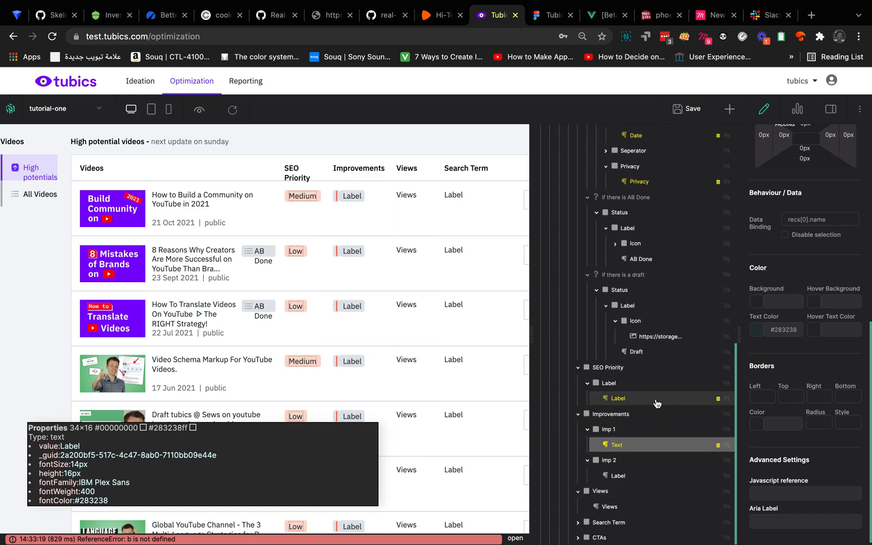
left_click(657, 403)
scroll(825, 370, "down", 10)
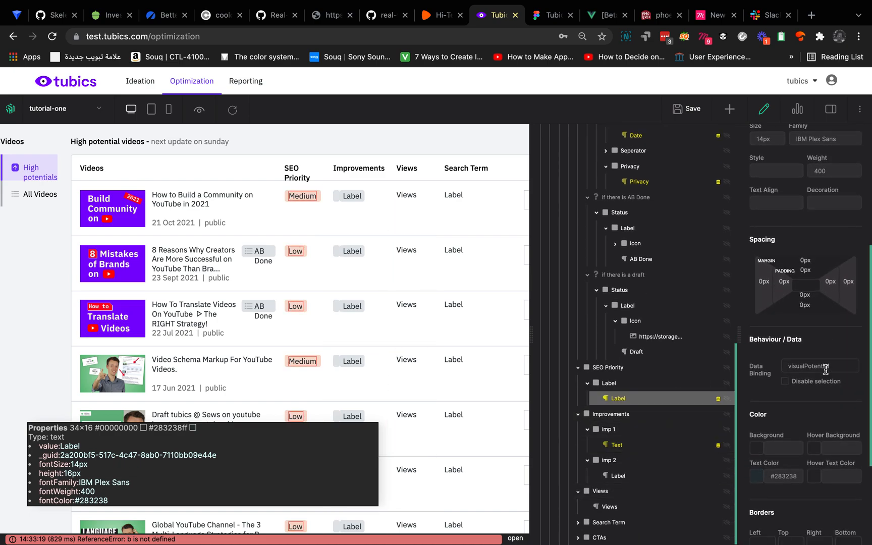
scroll(808, 429, "down", 6)
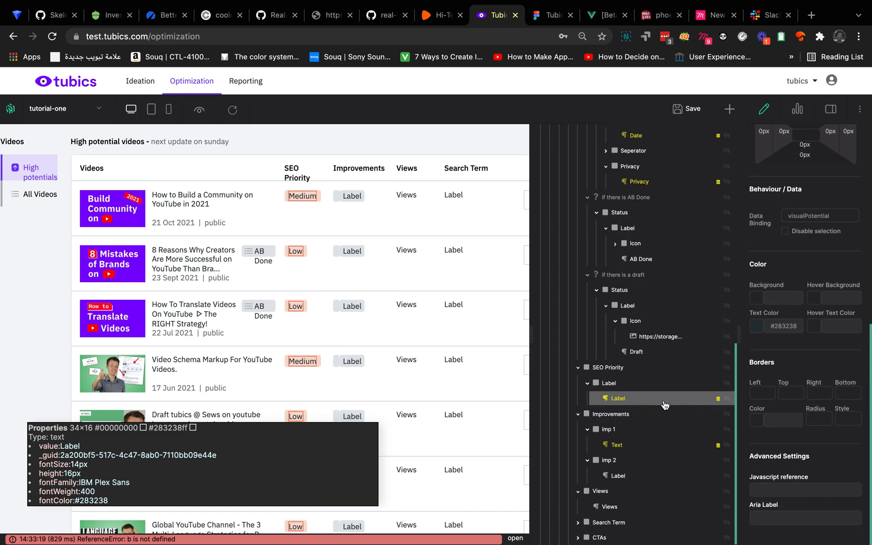
- Re-enter recs[0].name as the data binding of the text inside imp 1
left_click(351, 198)
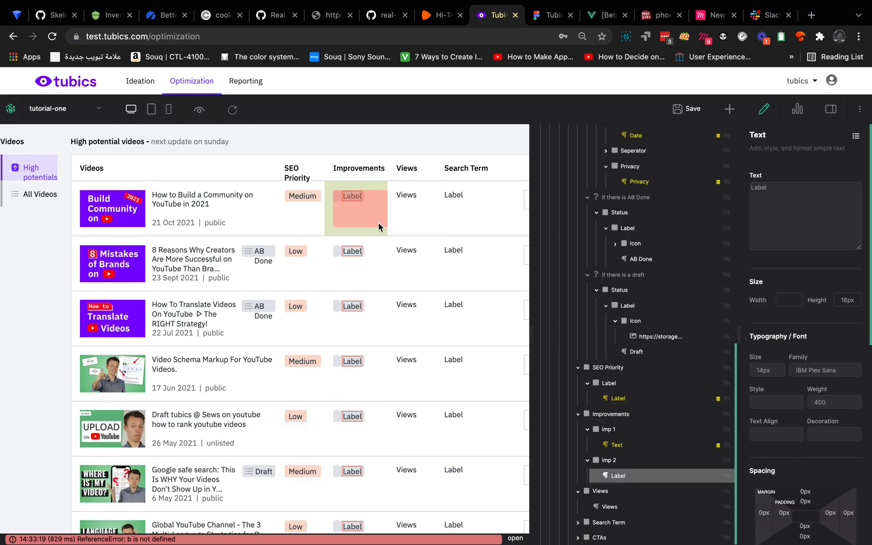
left_click(637, 447)
scroll(809, 439, "down", 10)
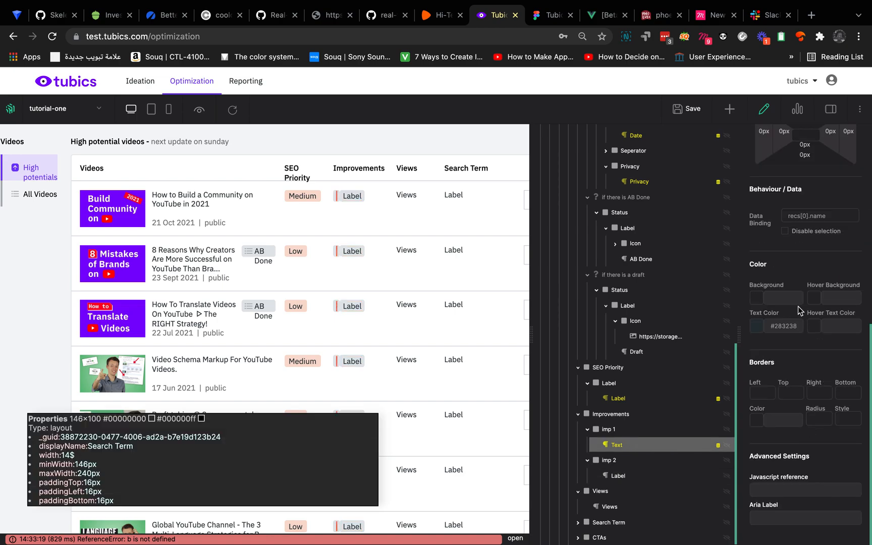
triple_click(833, 216)
key("BackSpace")
left_click(802, 216)
double_click(788, 217)
left_click(843, 222)
- Examine the names of recs entries 0, 1 and 2 under video_list item 1 in the page data
left_click(796, 116)
left_click(549, 354)
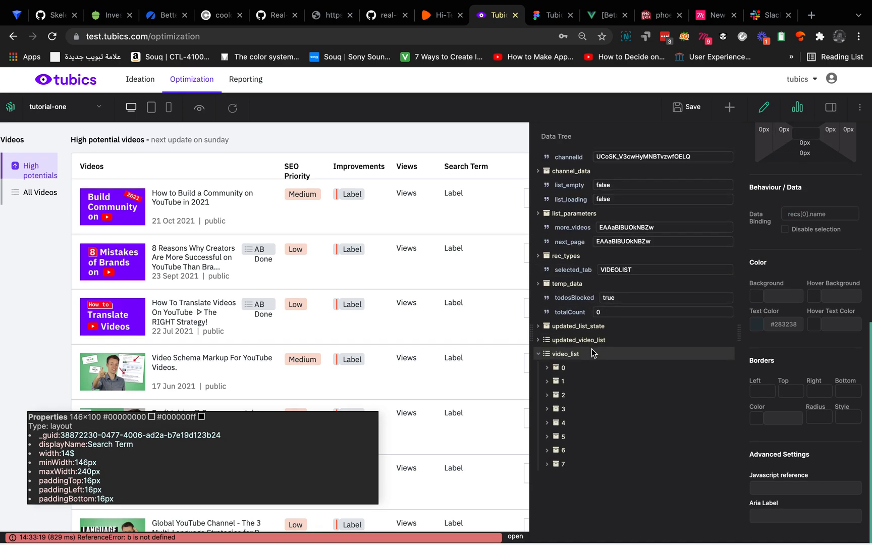
left_click(560, 381)
scroll(595, 405, "down", 4)
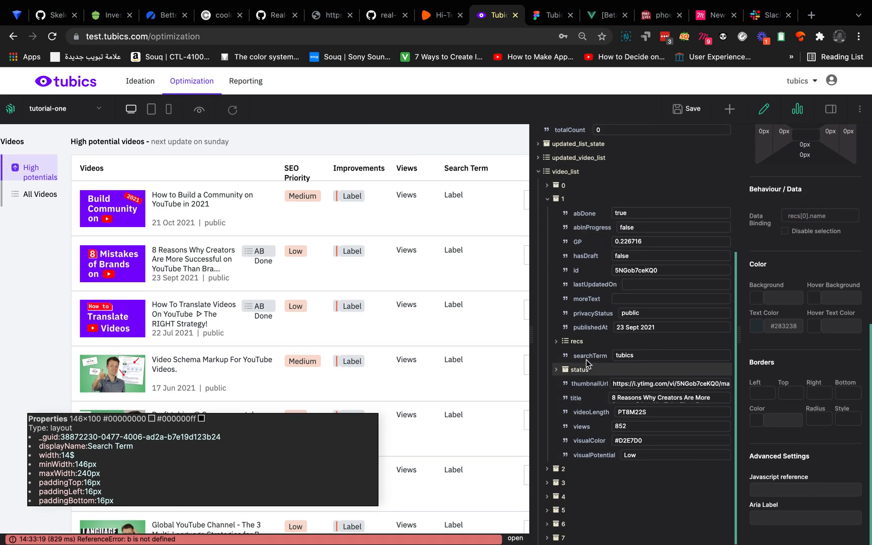
left_click(573, 345)
left_click(585, 354)
left_click(599, 383)
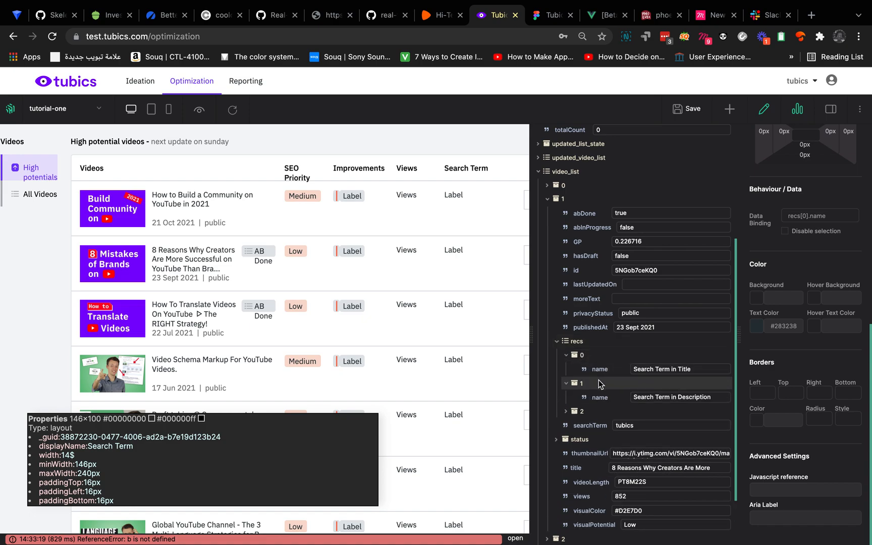
left_click(586, 412)
scroll(606, 411, "down", 2)
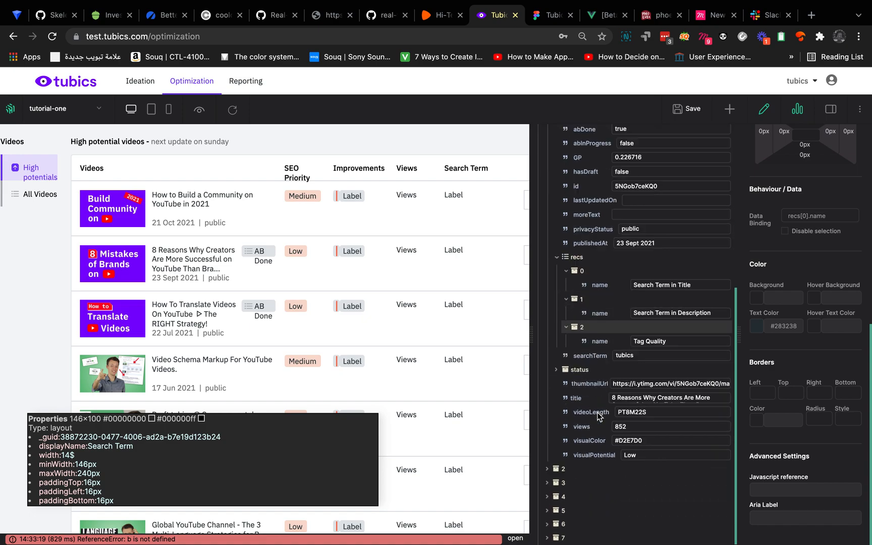
- Return to the content tree and delete the imp 2 layout from the table body's Improvements column
left_click(799, 108)
scroll(707, 409, "down", 3)
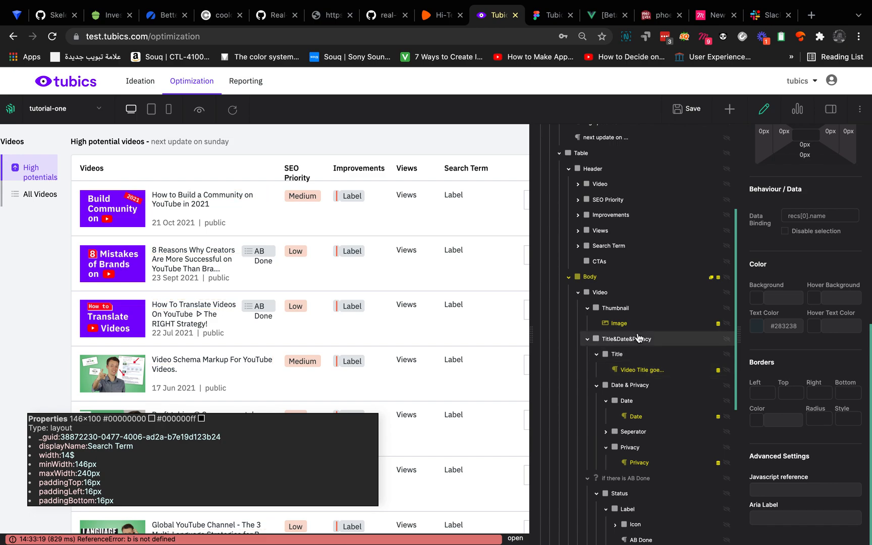
scroll(640, 339, "down", 1)
scroll(644, 422, "down", 2)
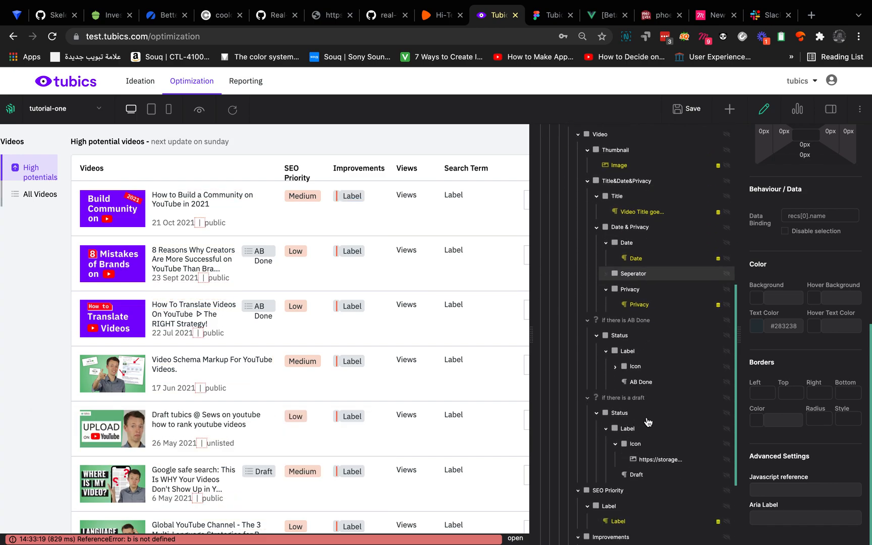
scroll(646, 421, "down", 1)
scroll(646, 455, "down", 1)
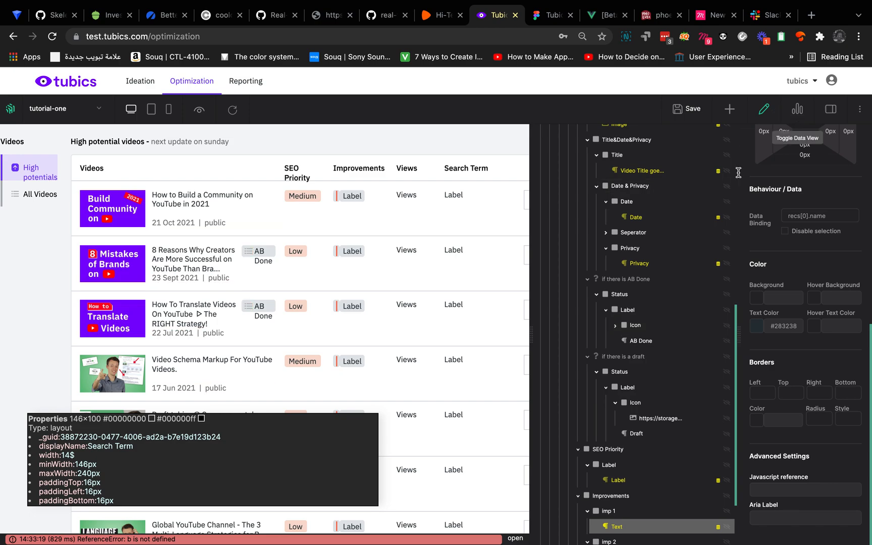
scroll(621, 425, "down", 1)
scroll(621, 425, "down", 1)
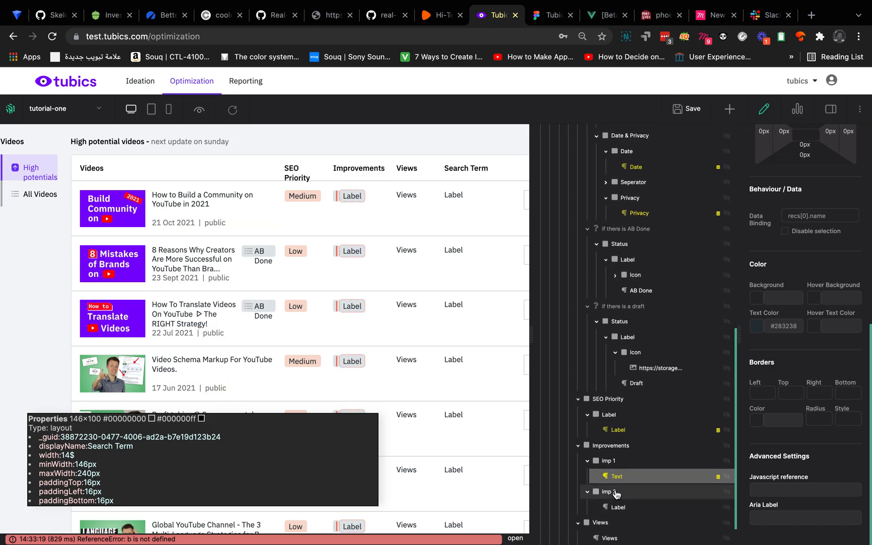
right_click(617, 487)
left_click(642, 453)
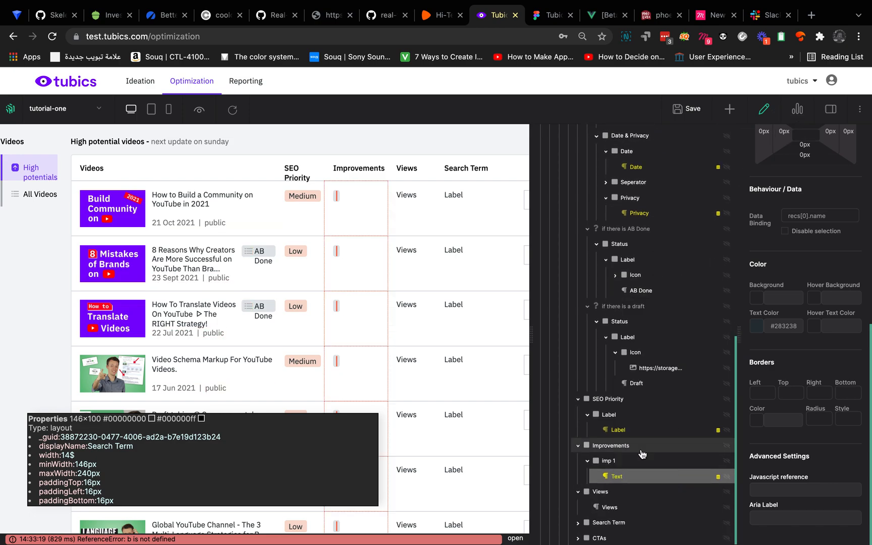
- Bind the imp 1 layout to recs and make it repeat for every data item
left_click(620, 463)
scroll(809, 251, "down", 5)
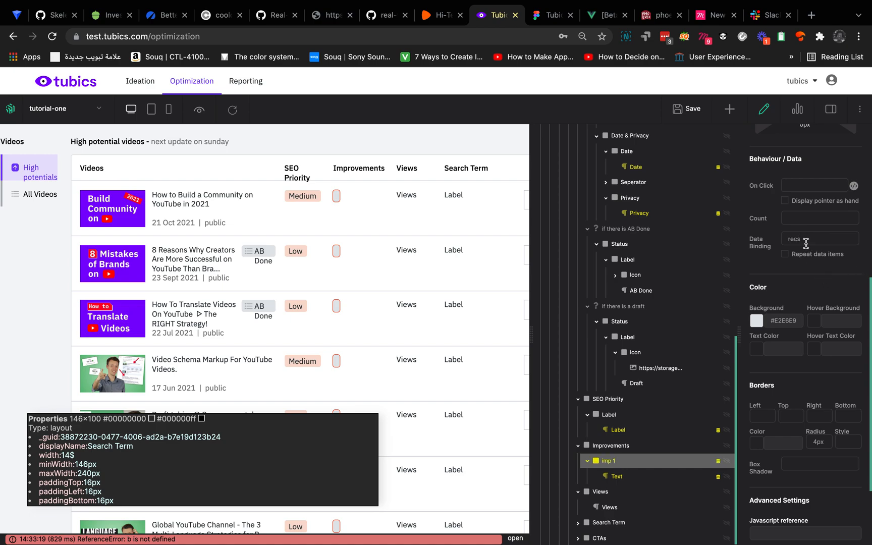
left_click(784, 254)
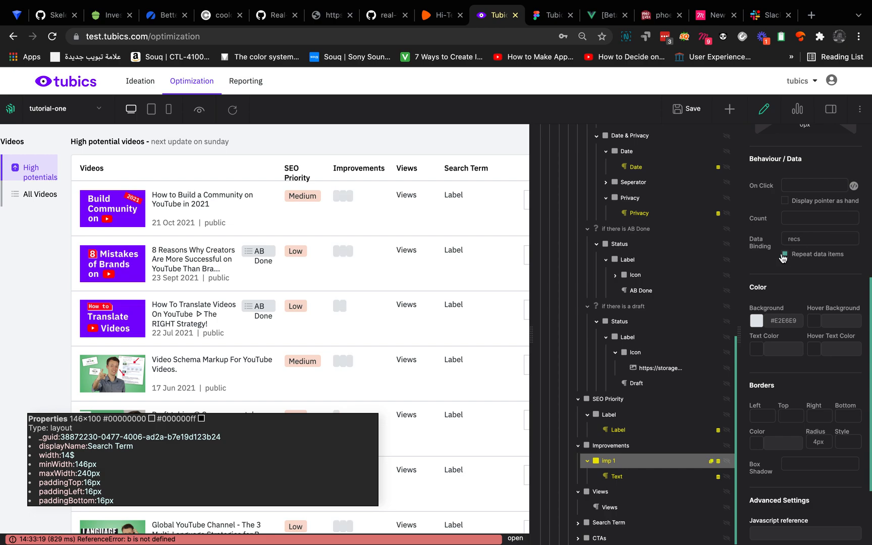
- Set the data binding of the text inside imp 1 to name
left_click(649, 478)
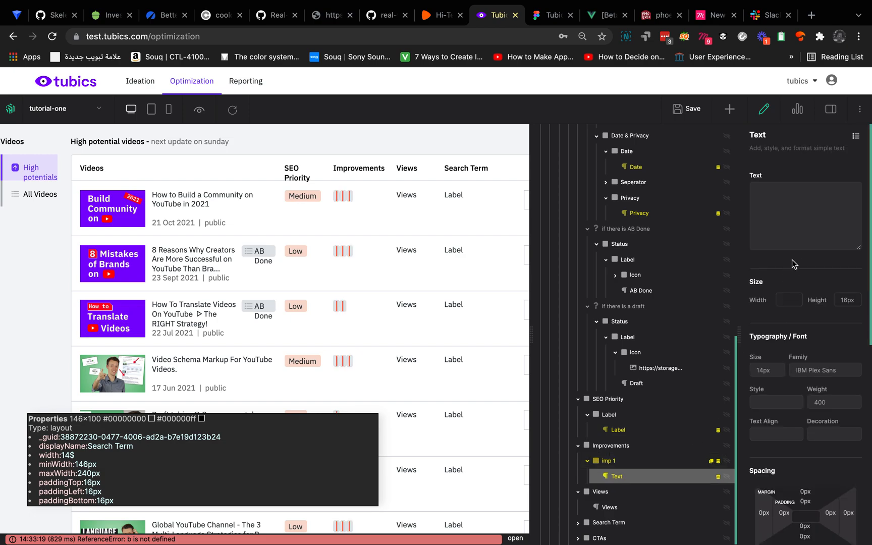
scroll(781, 373, "down", 5)
triple_click(806, 341)
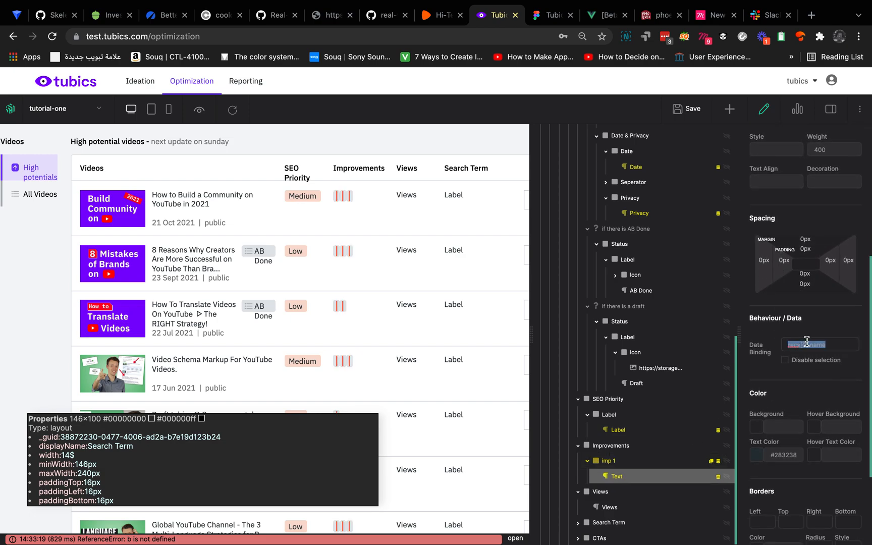
type("na")
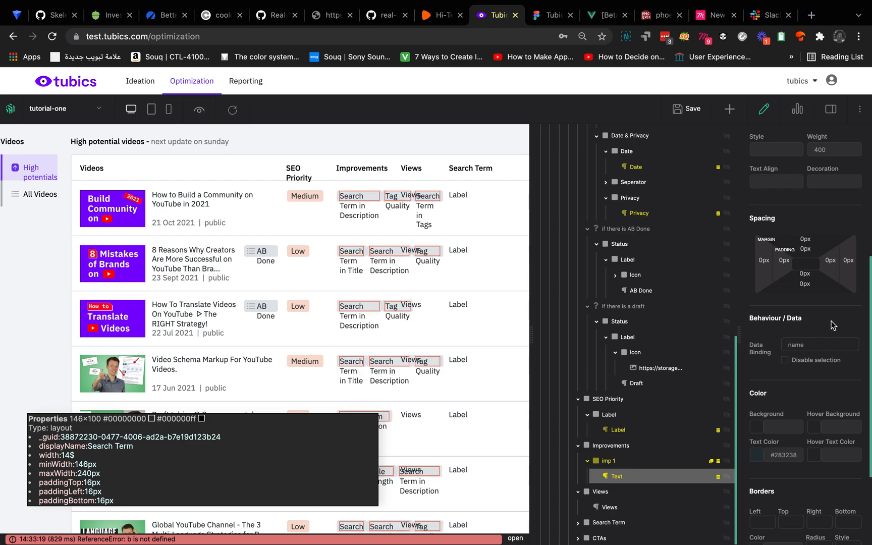
- Stack the contents of the body's Improvements column vertically and align the text inside imp 1 to the start
left_click(612, 450)
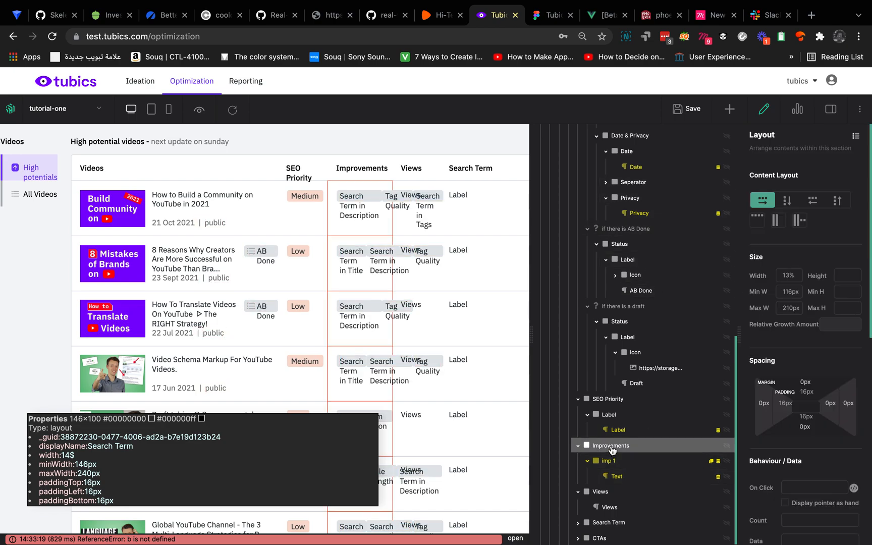
left_click(784, 204)
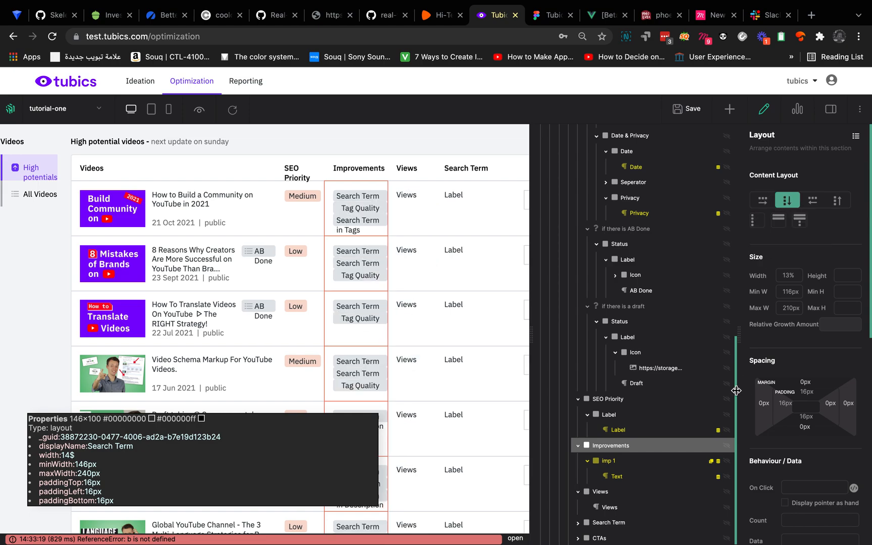
left_click(630, 459)
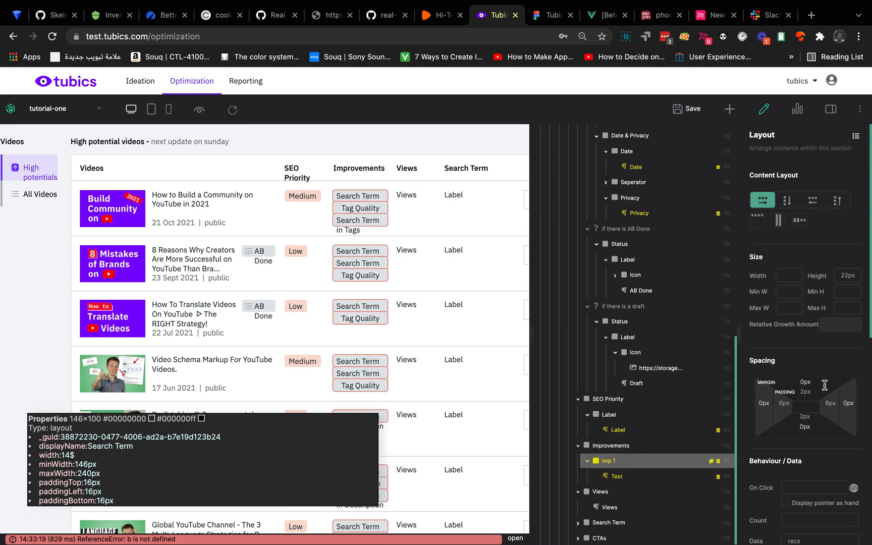
left_click(777, 225)
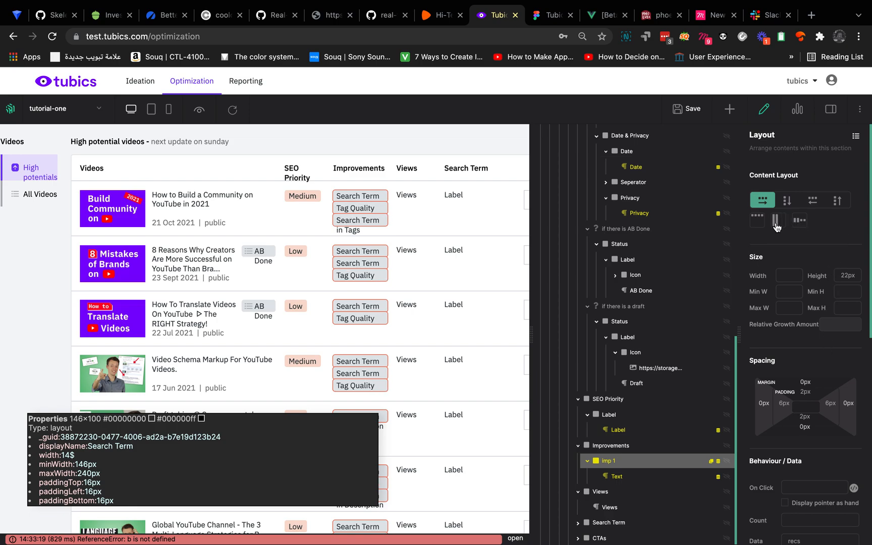
- Switch to the Figma design and measure the vertical gap between the two improvement labels in one row
scroll(843, 361, "down", 5)
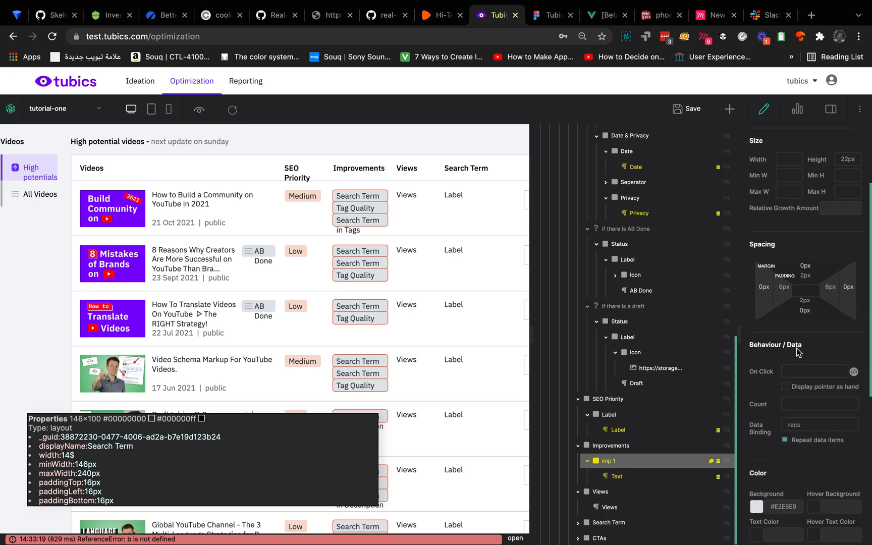
scroll(796, 349, "up", 1)
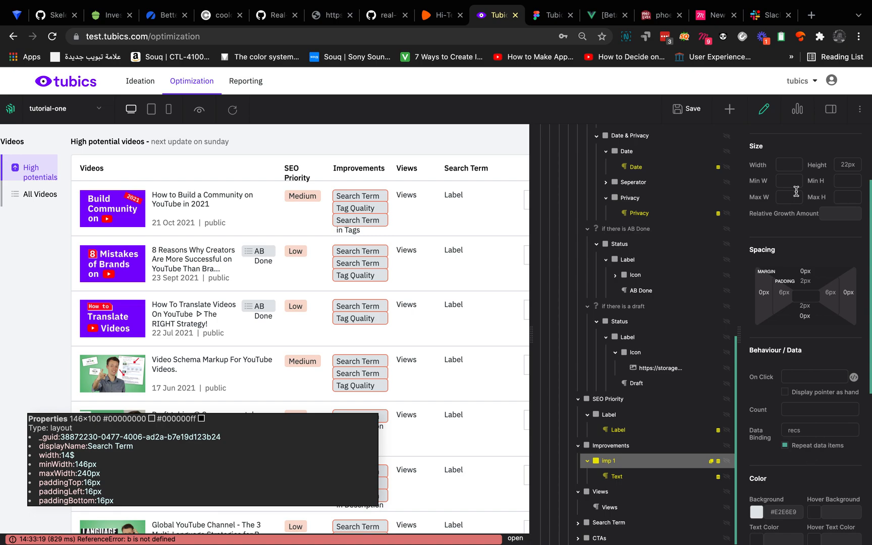
left_click(553, 15)
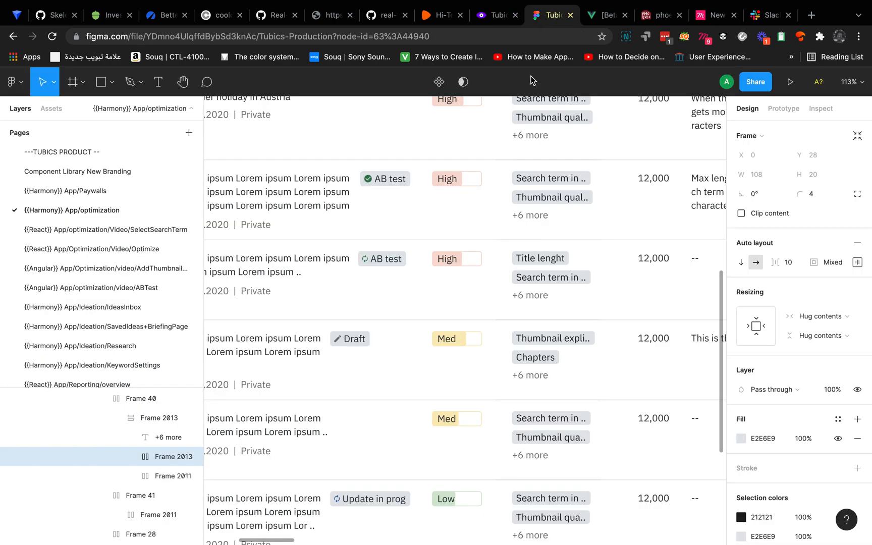
double_click(545, 198)
key("alt")
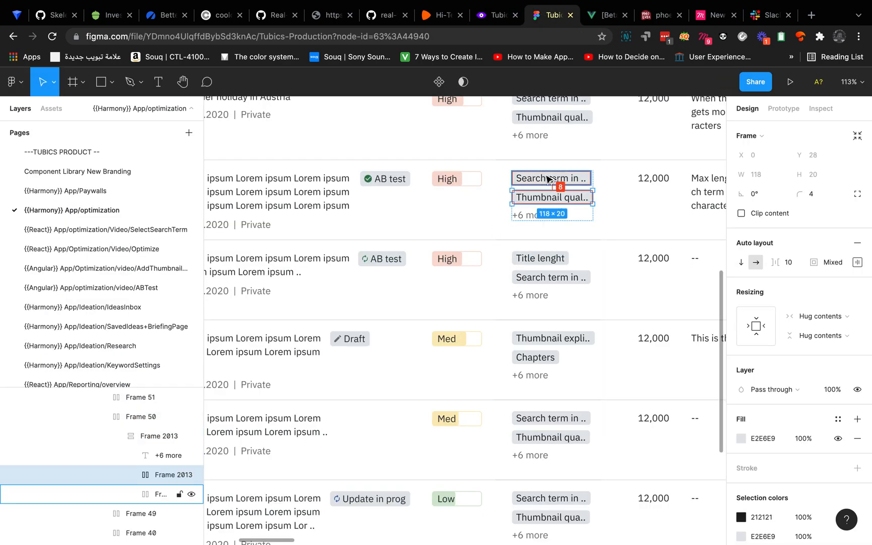
- Return to the Tubics page editor and set the bottom margin of imp 1 to 8px
left_click(497, 15)
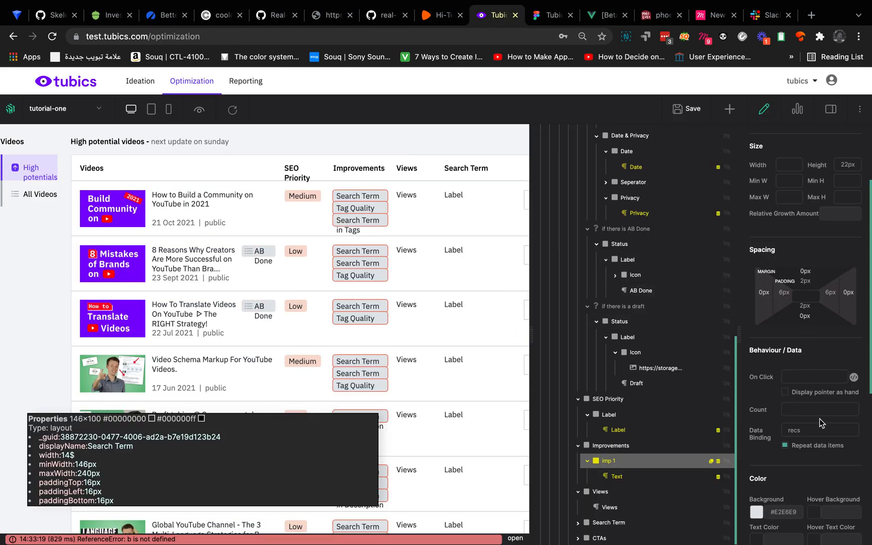
scroll(822, 423, "down", 2)
scroll(820, 423, "down", 1)
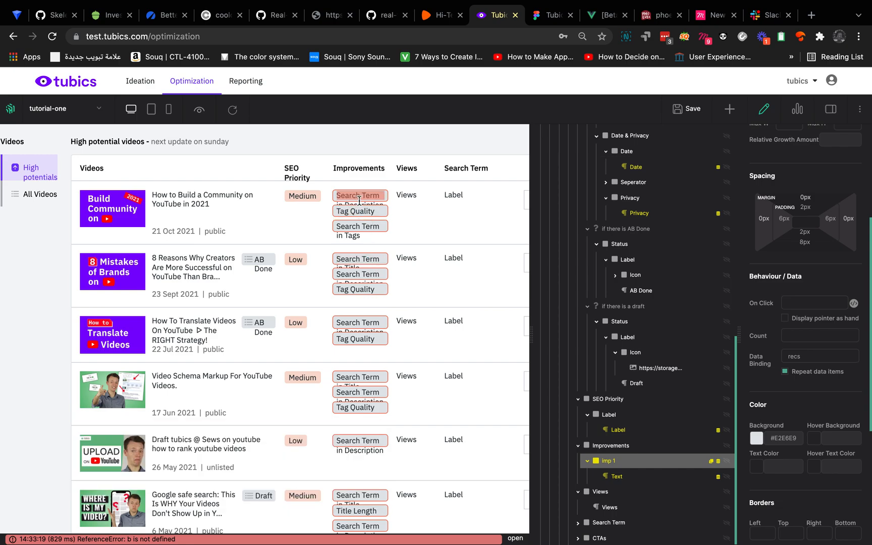
- Save the page, preview the table outside the editor, and reopen the editor
left_click(387, 196)
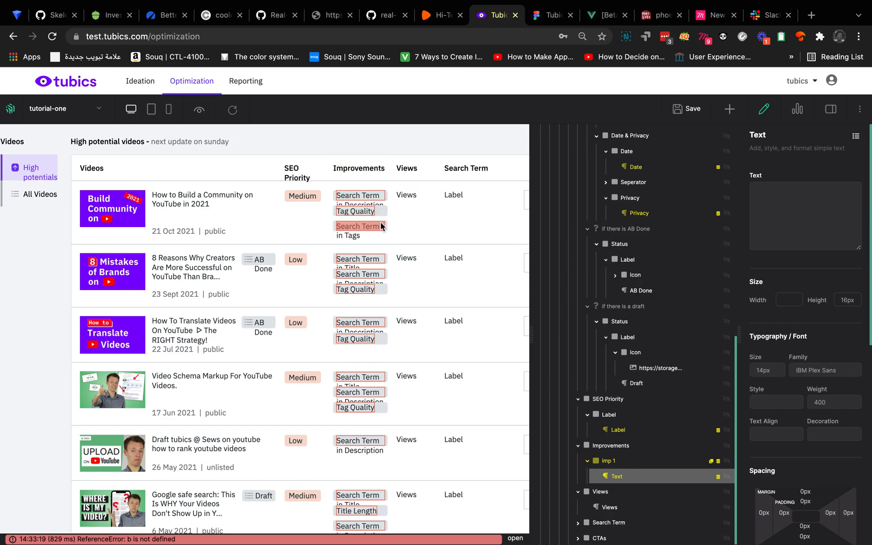
left_click(692, 110)
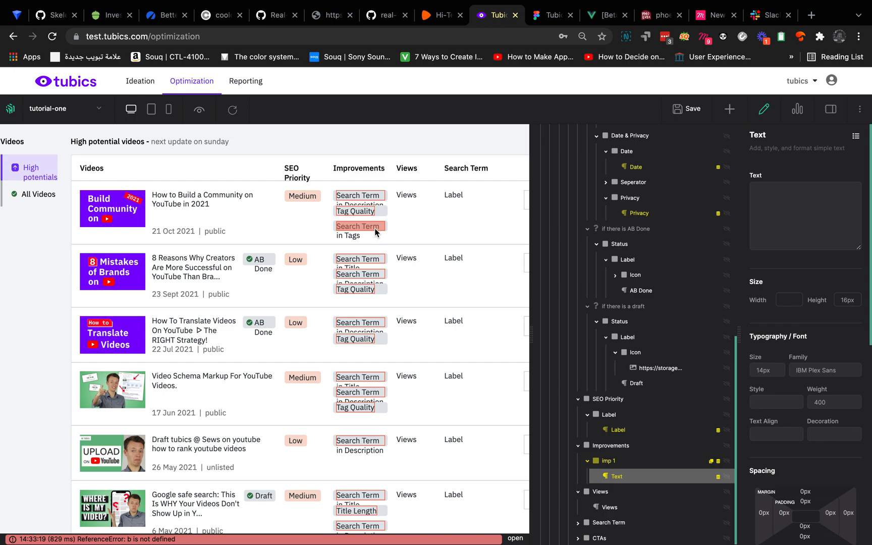
left_click(688, 109)
left_click(200, 110)
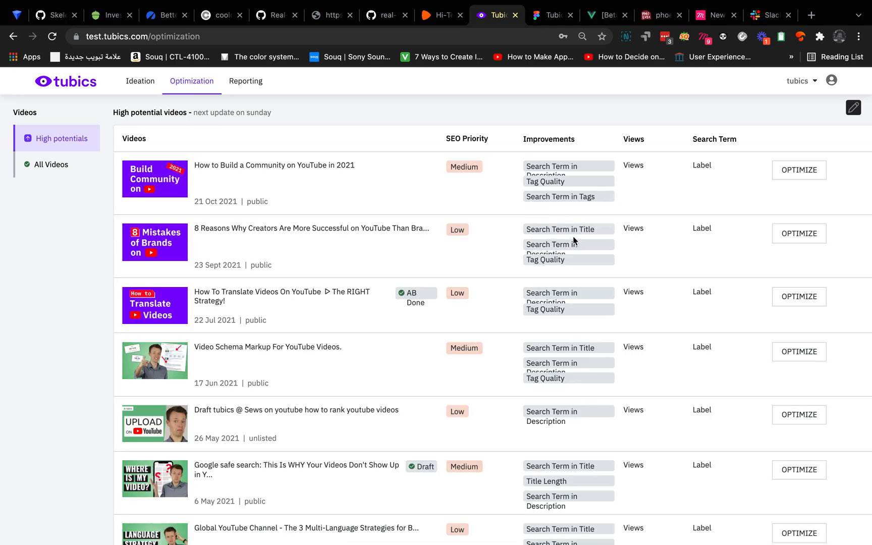
left_click(853, 108)
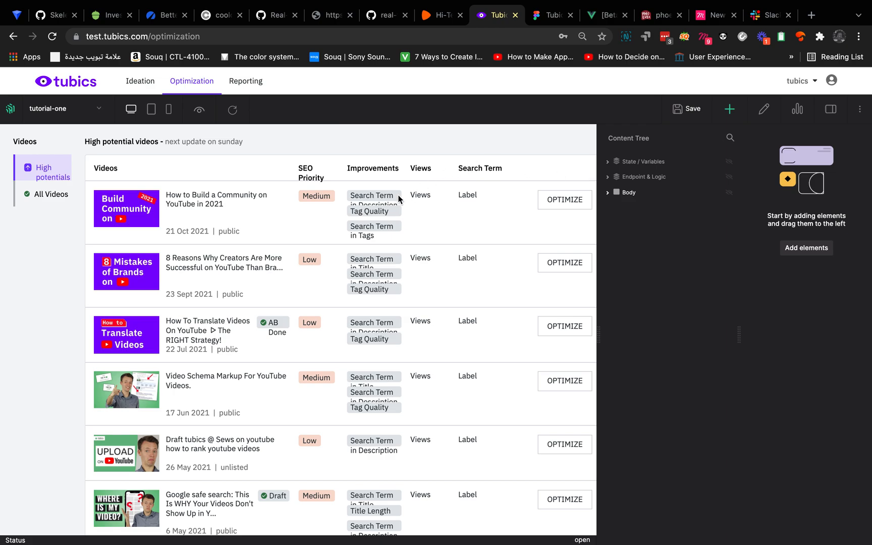
- Try ${binding.name.substring(0.20)} as the text content inside imp 1 to shorten the names, and clear it again
left_click(763, 109)
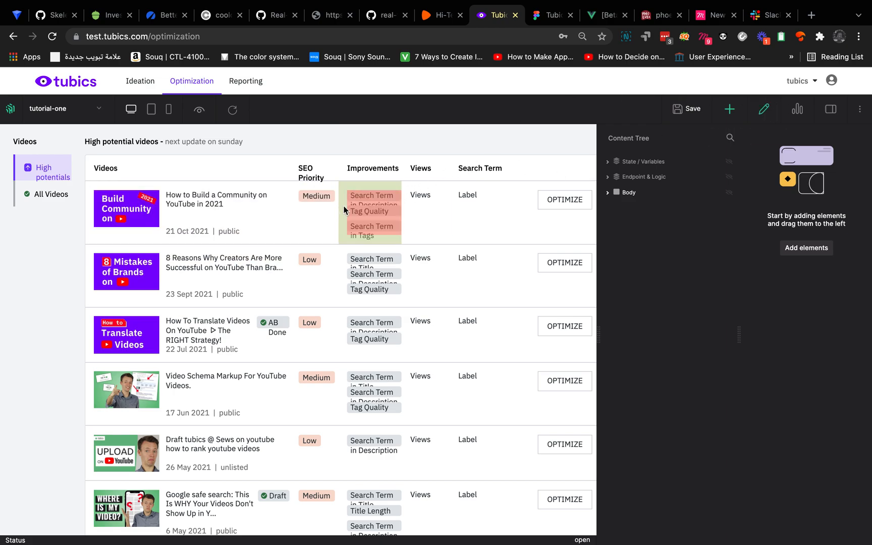
mouse_move(362, 201)
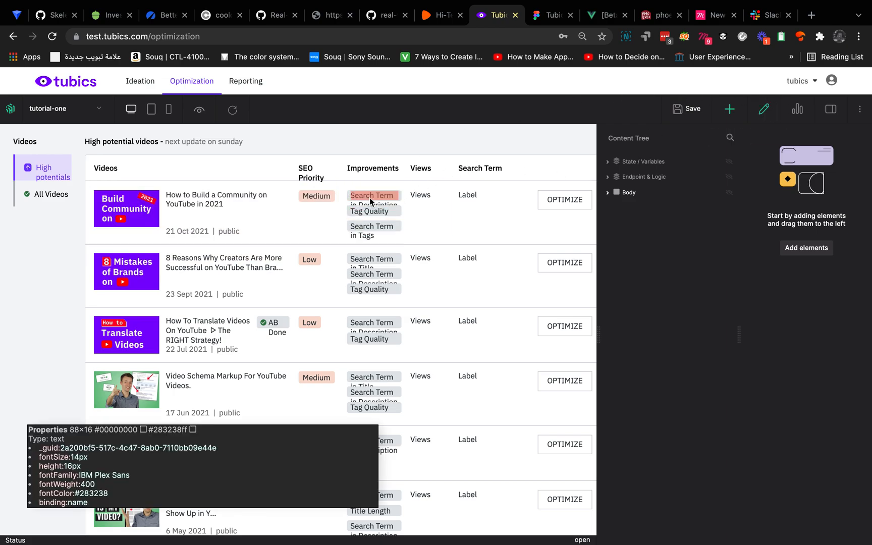
left_click(370, 197)
left_click(800, 191)
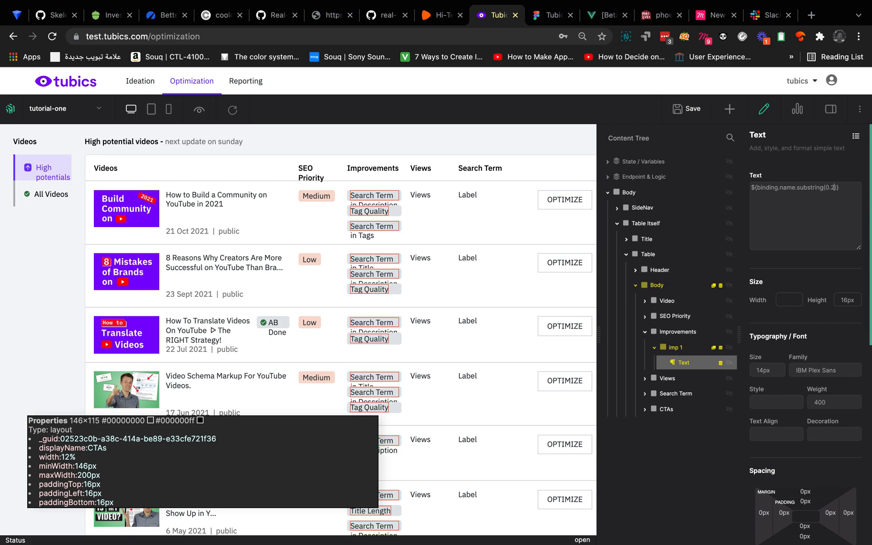
type(")")
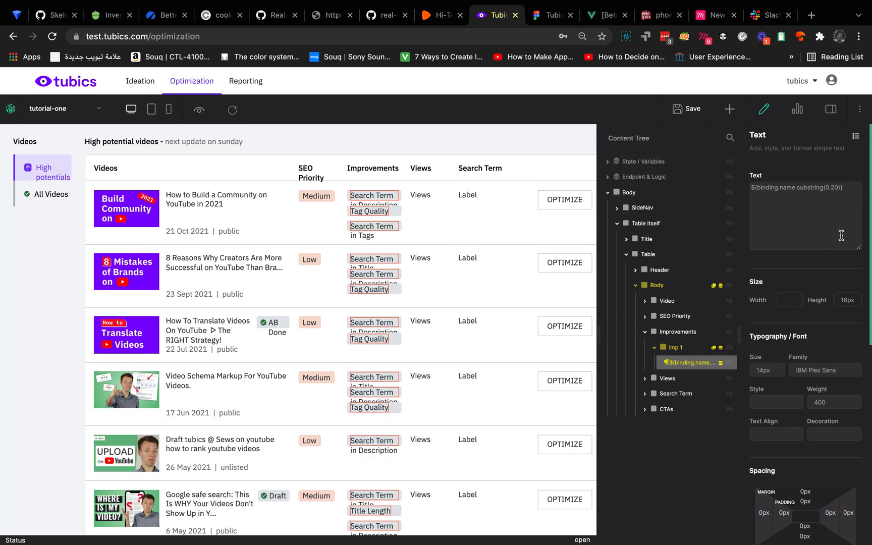
triple_click(805, 190)
key("BackSpace")
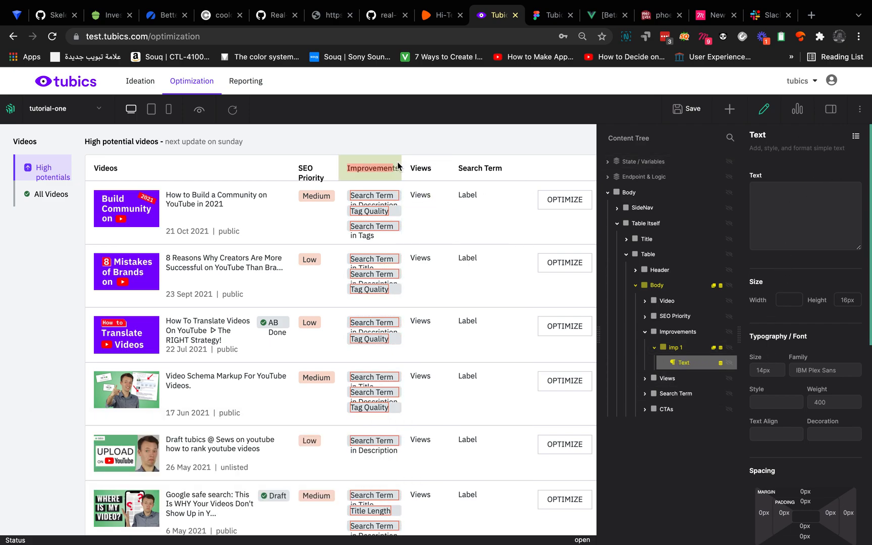
- Add a Tooltip element right after the Videos heading text inside the header's Video cell
left_click(376, 172)
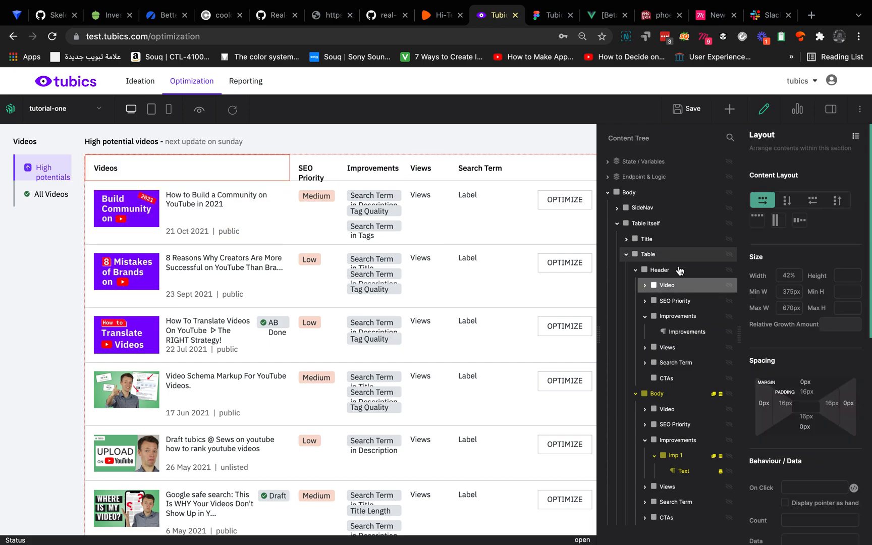
left_click(646, 286)
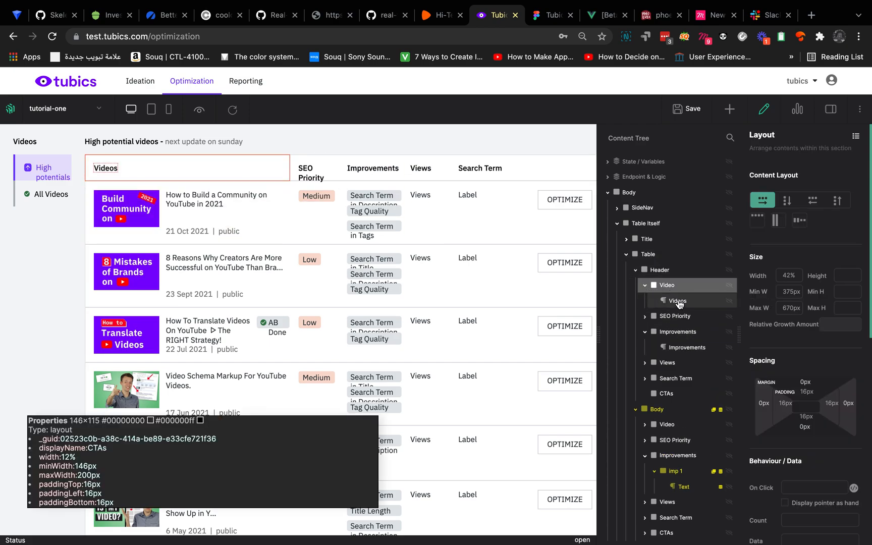
left_click(678, 302)
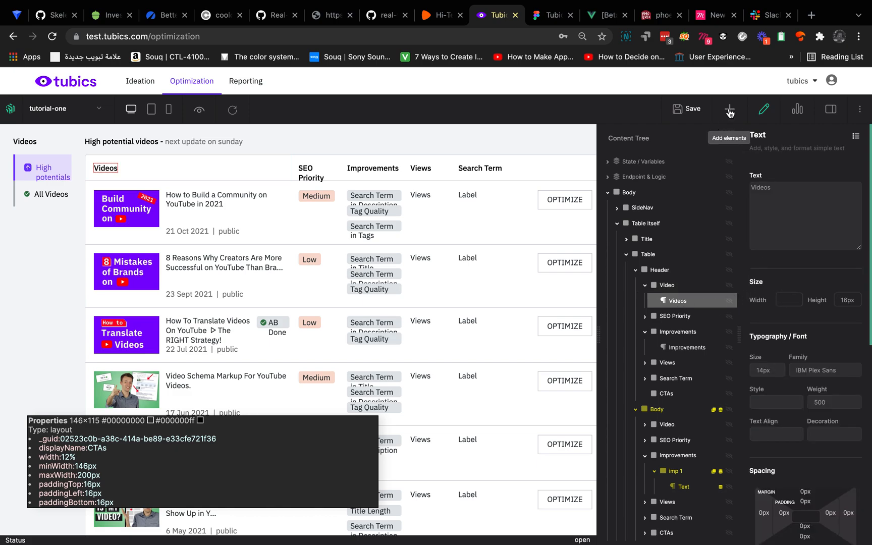
left_click(730, 109)
left_click(773, 171)
type("tool")
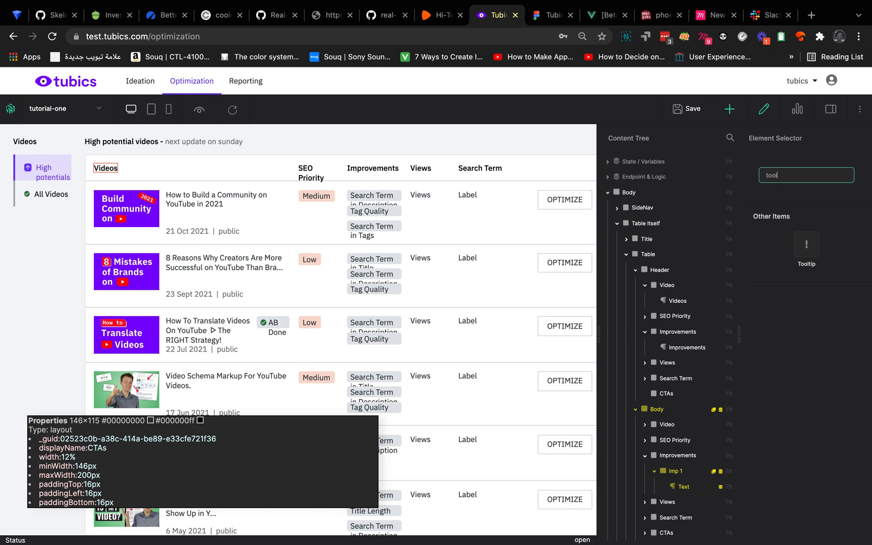
left_click_drag(807, 246, 681, 307)
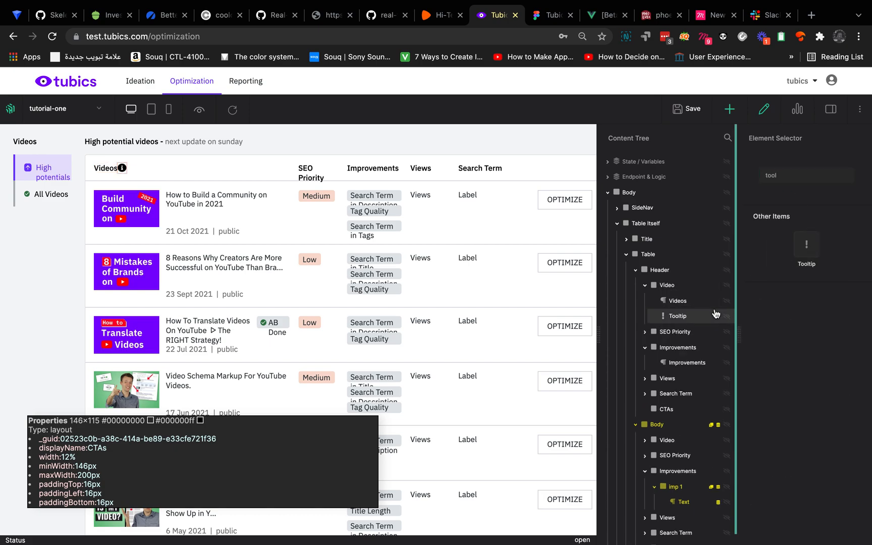
- Set the tooltip's size to 12px and background to #D5D6DD, and give the Videos heading a 4px right margin
left_click(683, 319)
left_click(850, 260)
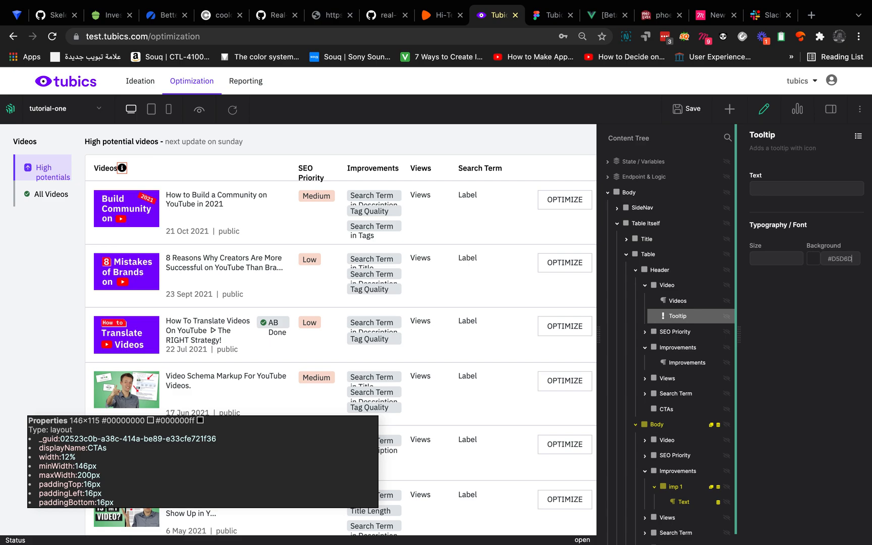
left_click(775, 257)
left_click(674, 301)
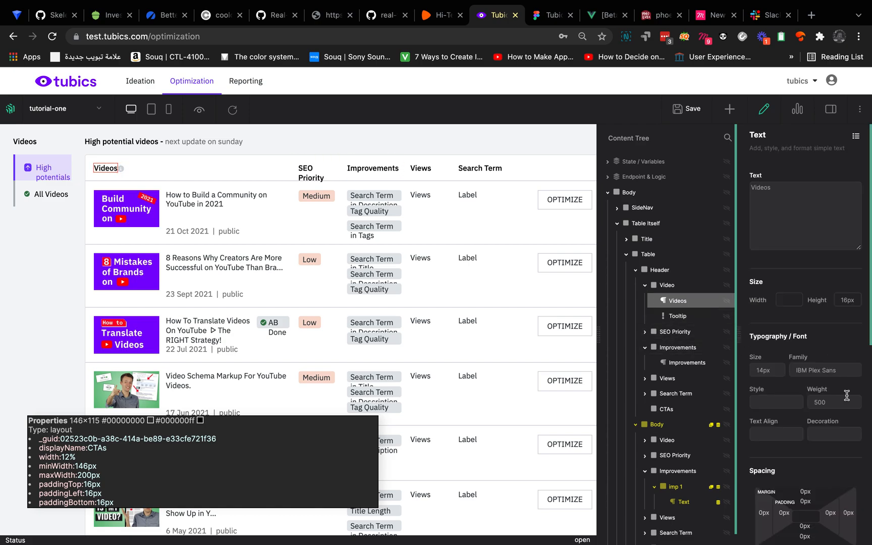
scroll(846, 428, "down", 3)
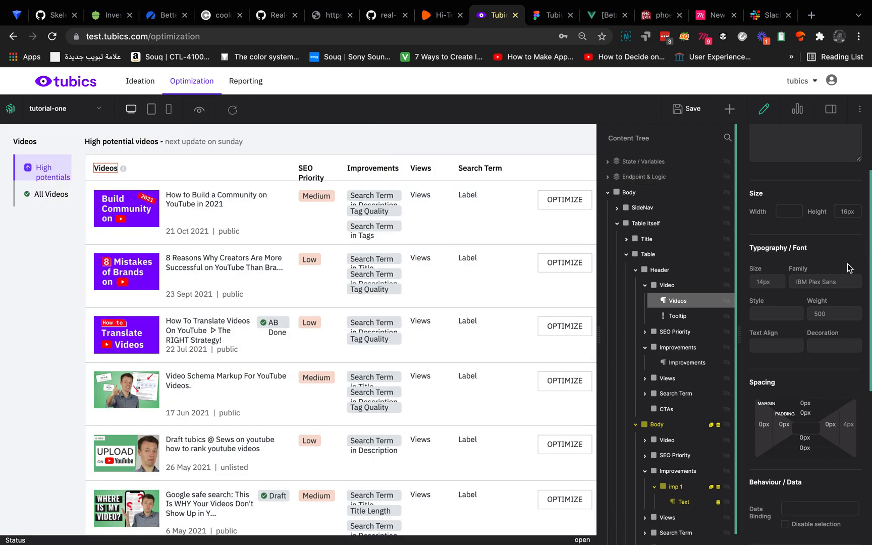
- Set the tooltip's text to "Here is the video data on youtubr" and preview it with edit mode off
left_click(685, 317)
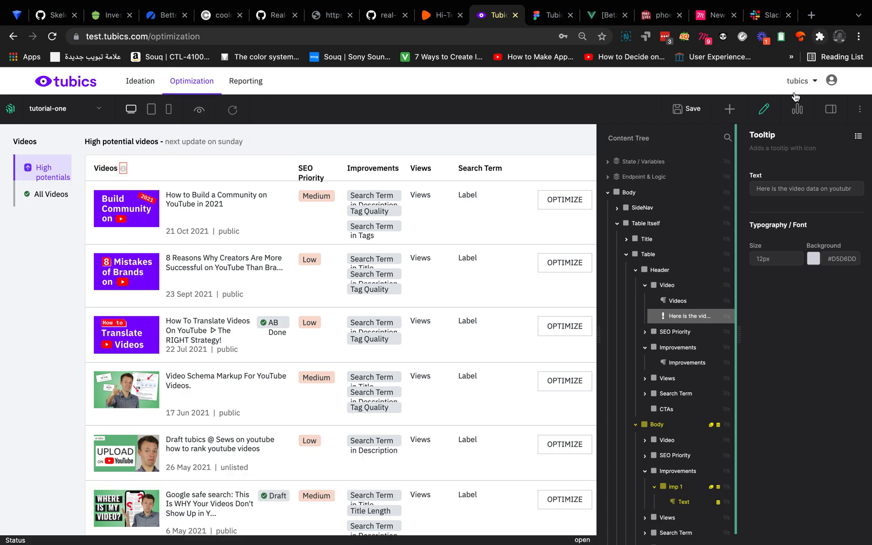
left_click(763, 108)
mouse_move(122, 170)
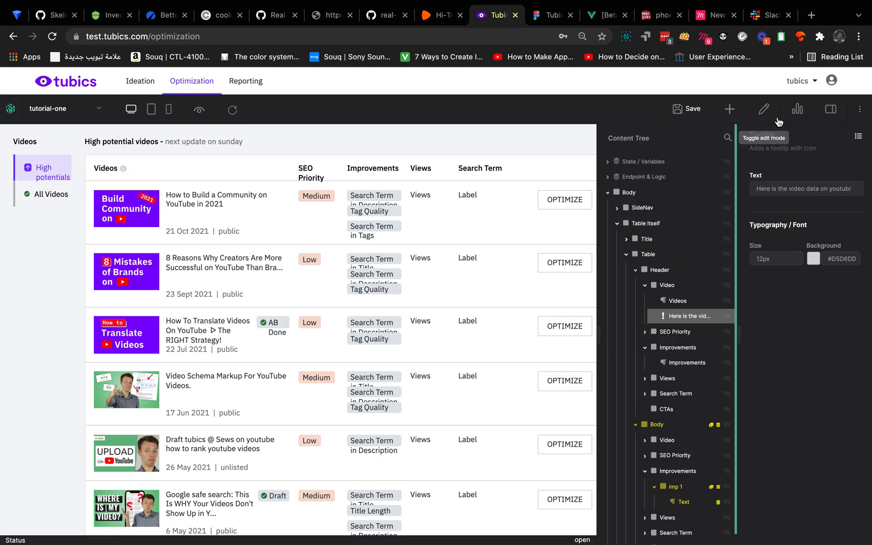
scroll(673, 469, "down", 1)
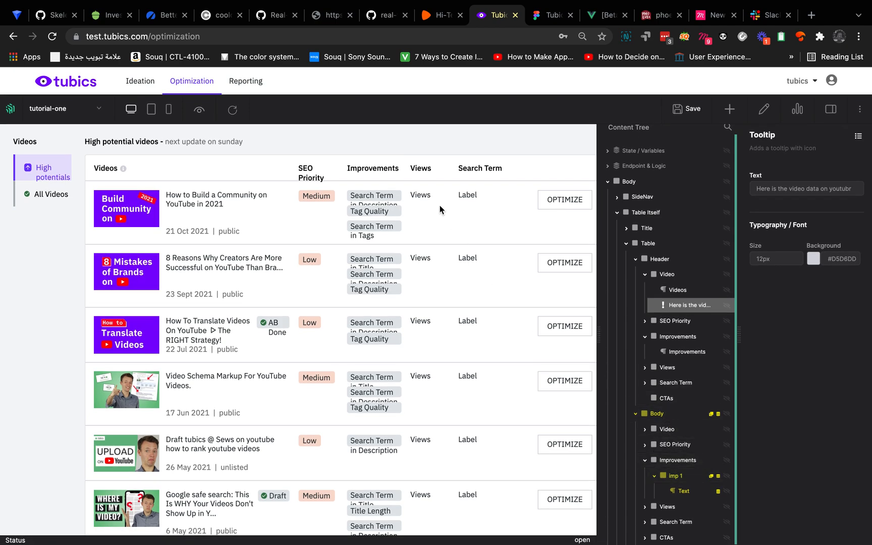
- Turn edit mode back on and bind the Views text in the table body to views
left_click(764, 109)
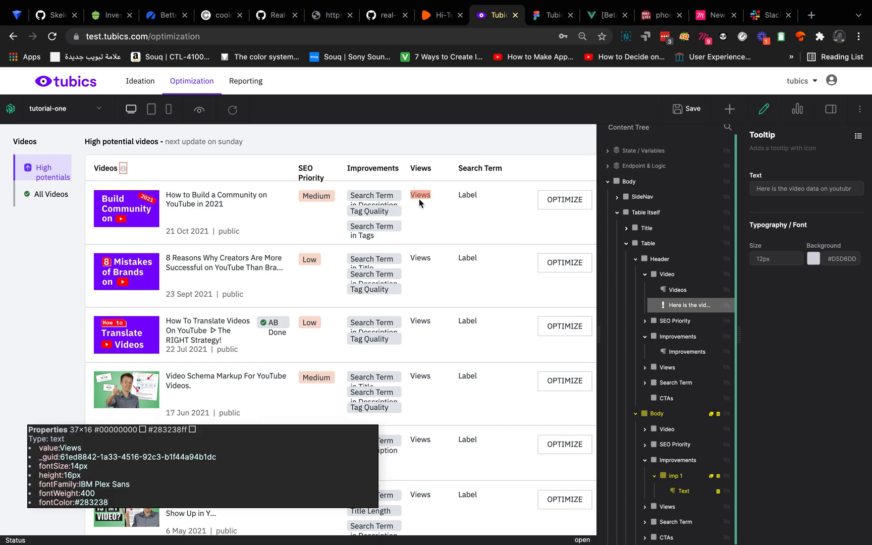
left_click(418, 195)
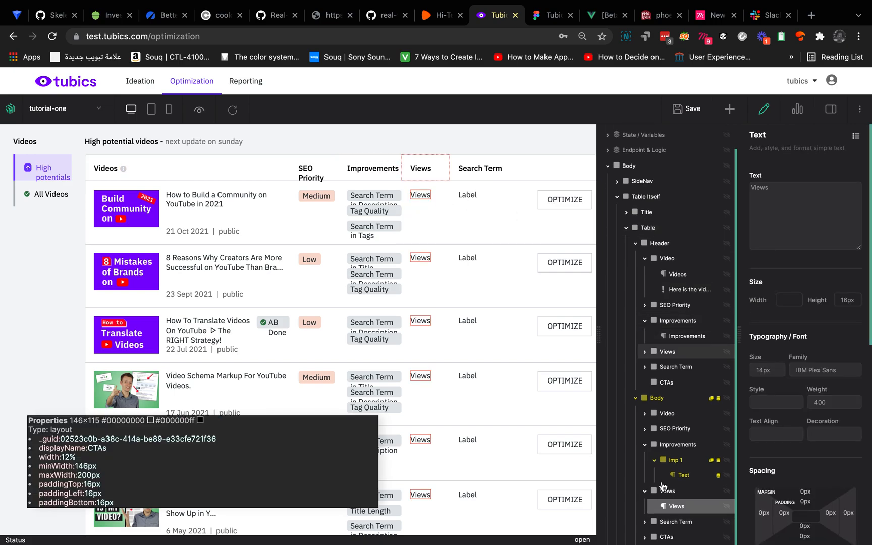
scroll(790, 373, "down", 5)
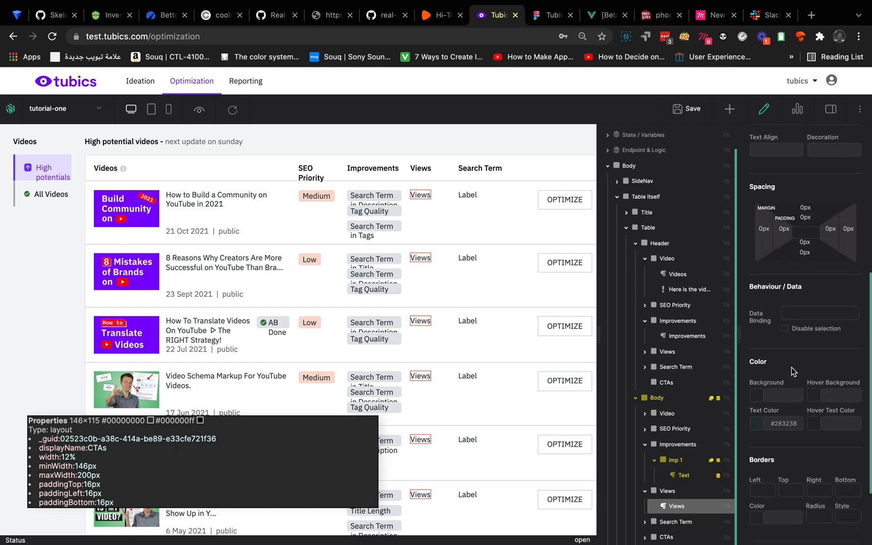
left_click(797, 315)
type("views")
key("Return")
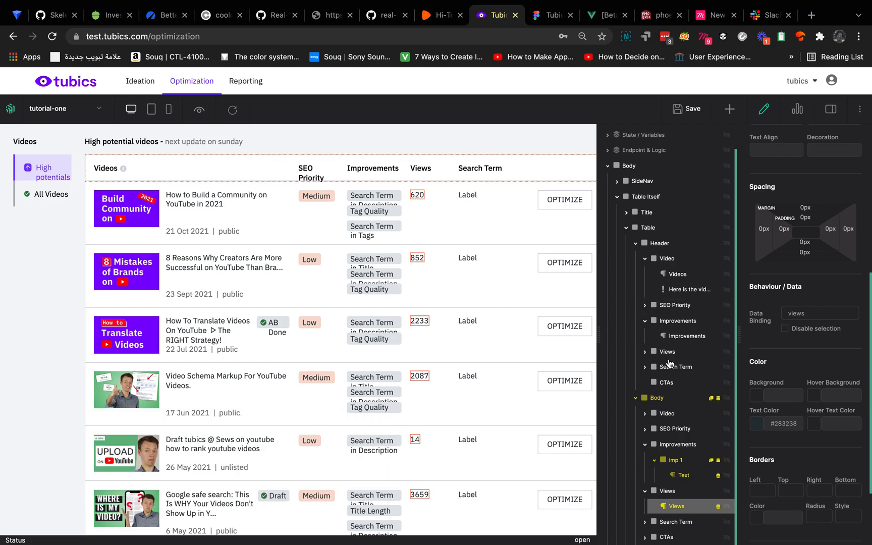
- Look up the search term field in entry 2 of video_list and copy its name, searchTerm
left_click(674, 522)
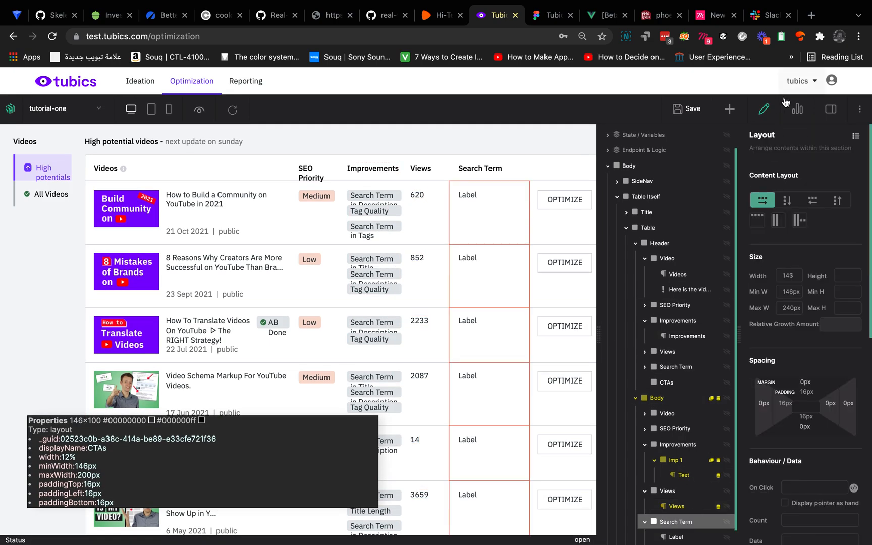
left_click(797, 109)
left_click(625, 354)
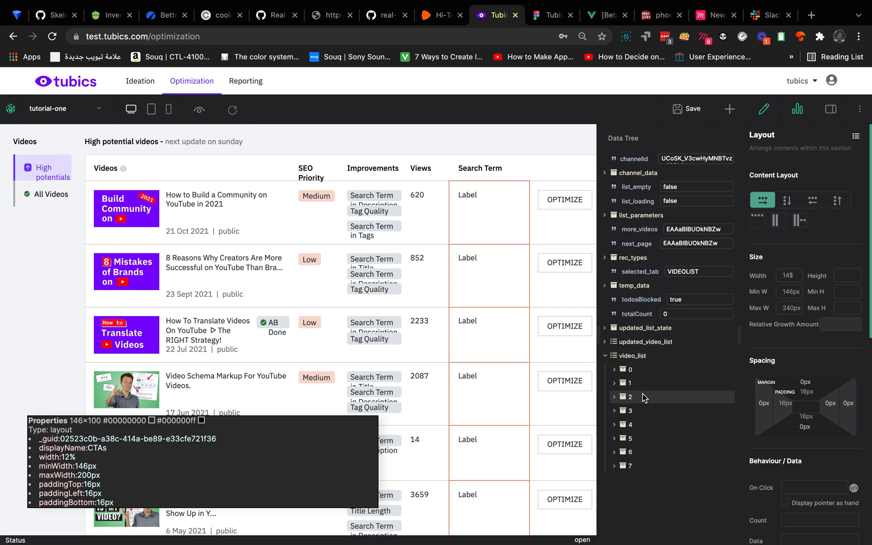
left_click(642, 395)
scroll(656, 353, "down", 4)
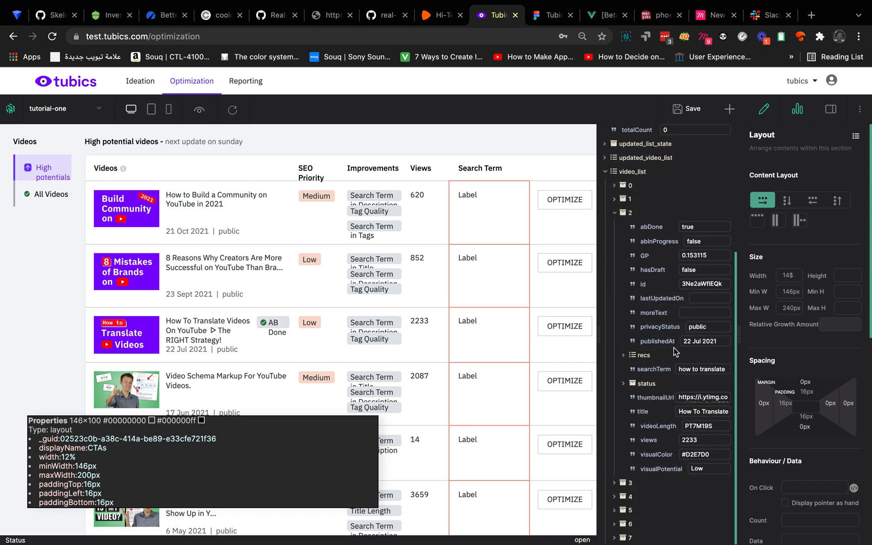
double_click(653, 370)
key("super+c")
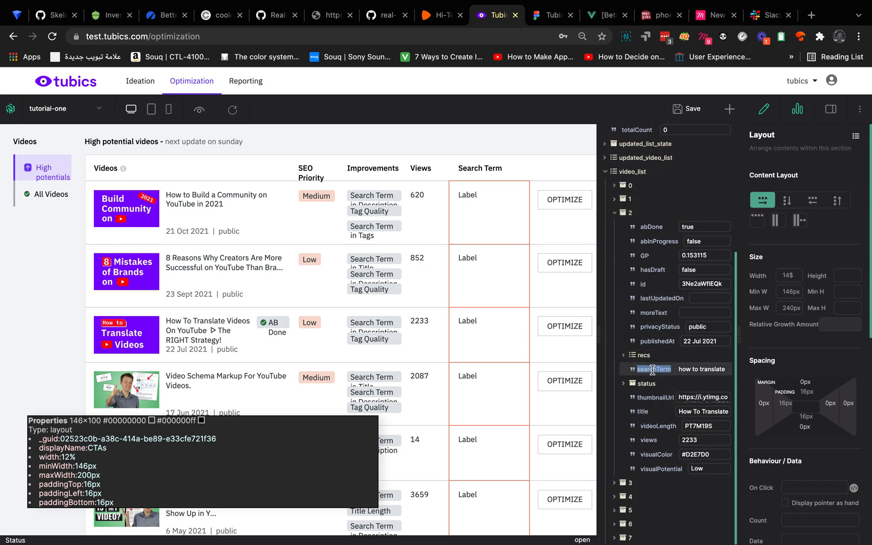
- Bind the Label text in the body's Search Term cell to searchTerm
left_click(797, 113)
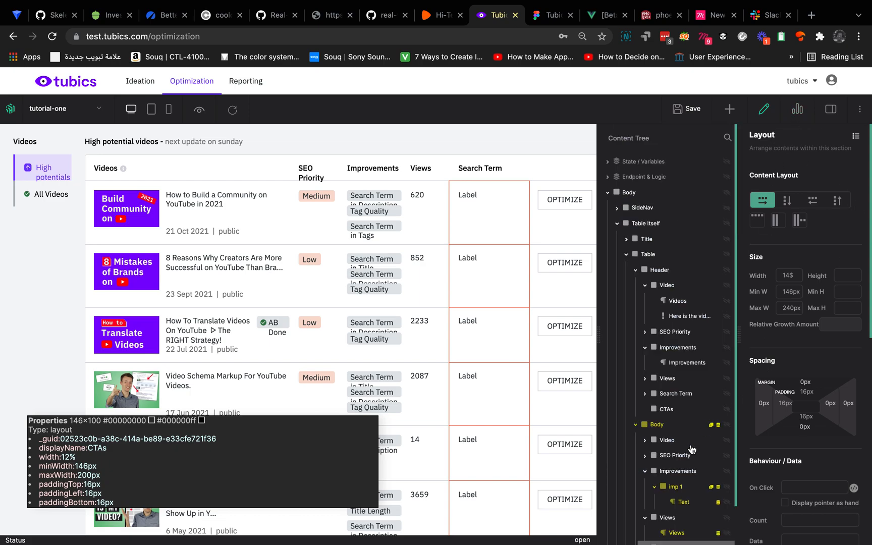
scroll(666, 508, "down", 1)
left_click(683, 525)
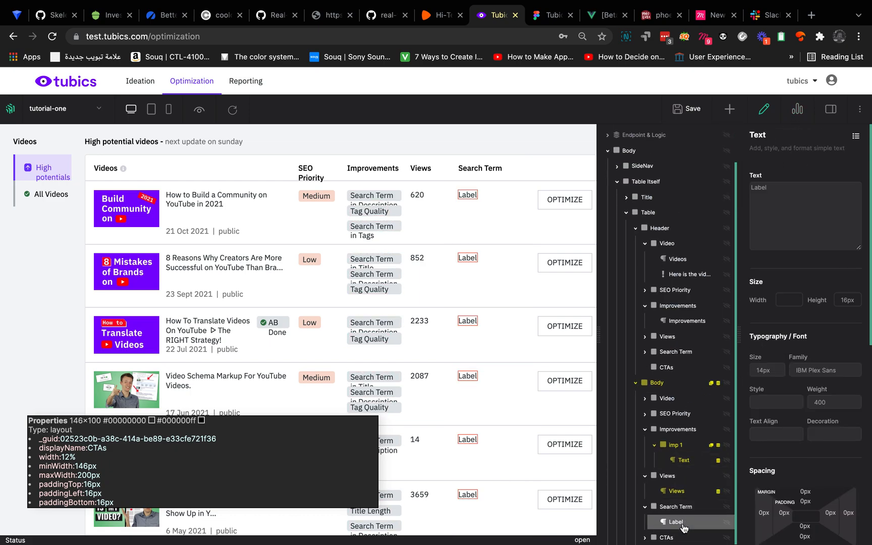
scroll(792, 451, "down", 6)
scroll(790, 447, "up", 5)
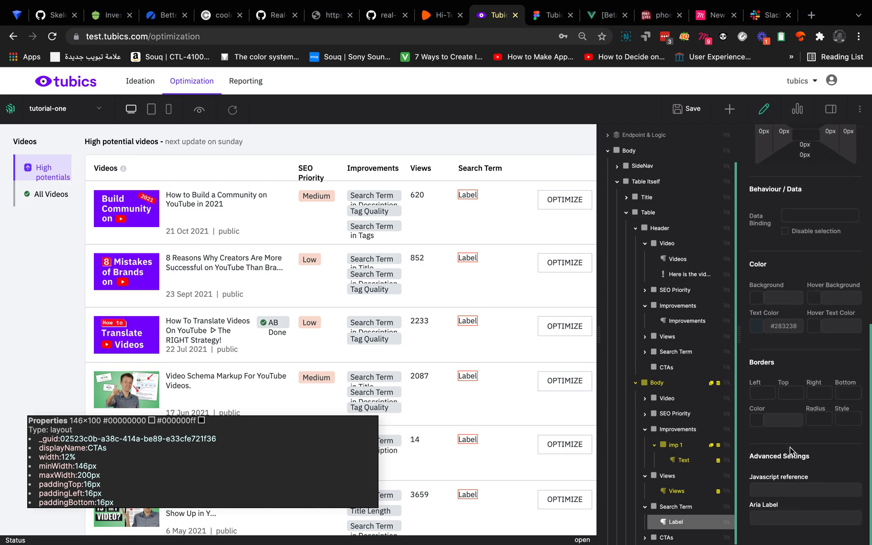
scroll(799, 140, "down", 1)
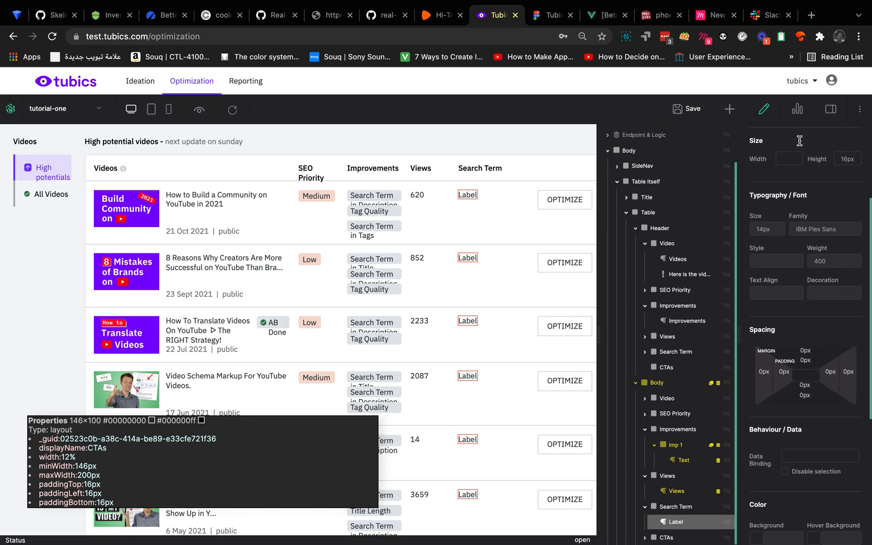
left_click(811, 457)
key("super+v")
left_click(841, 426)
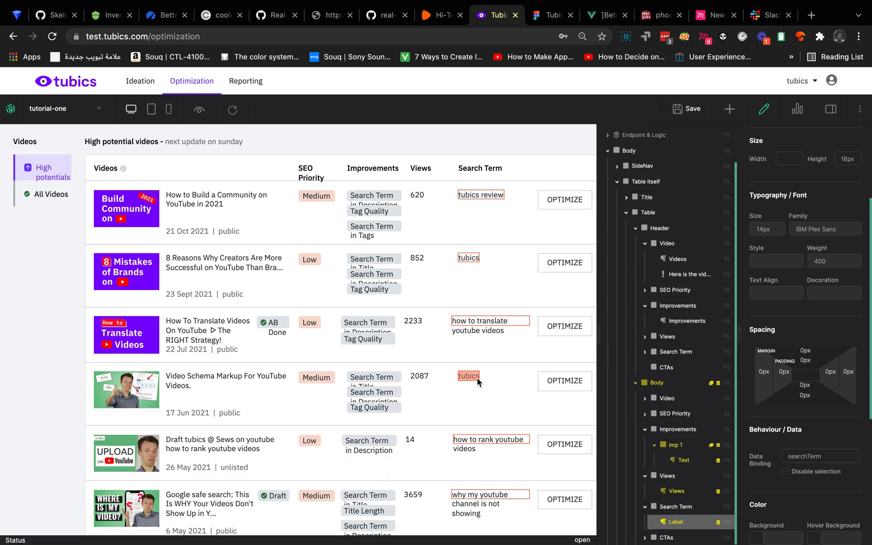
- Try the content alignment options on the Search Term cell in the table body
left_click(461, 338)
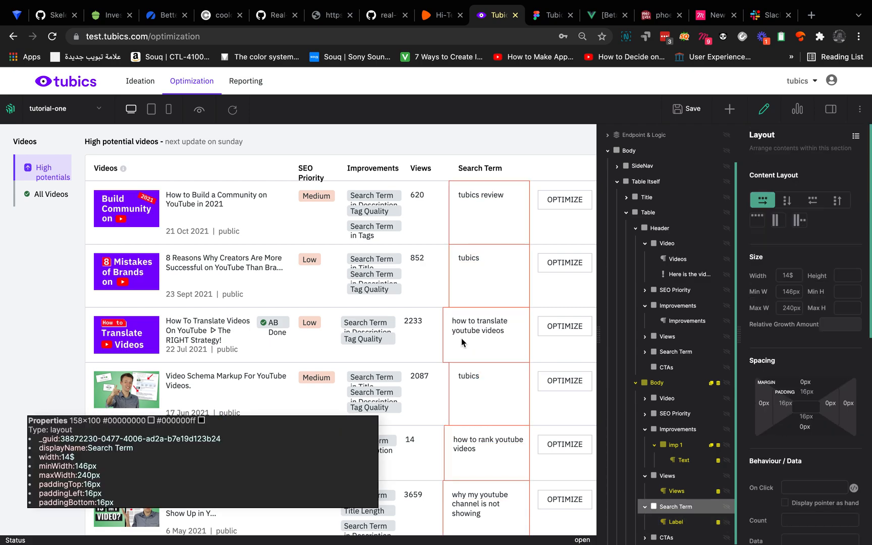
left_click(775, 224)
left_click(777, 226)
left_click(777, 226)
left_click(776, 226)
left_click(777, 226)
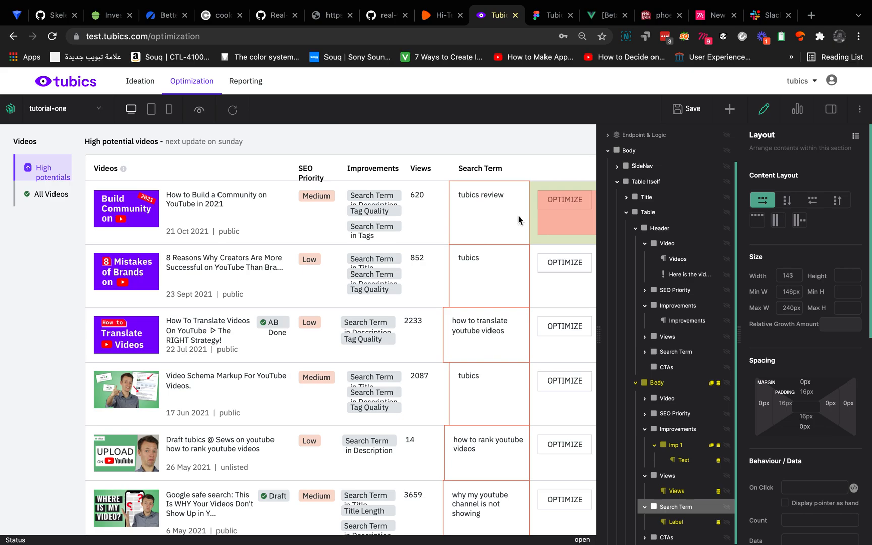
- Inspect the body and header Views cells, and check the Views column's alignment in the Figma design
left_click(433, 195)
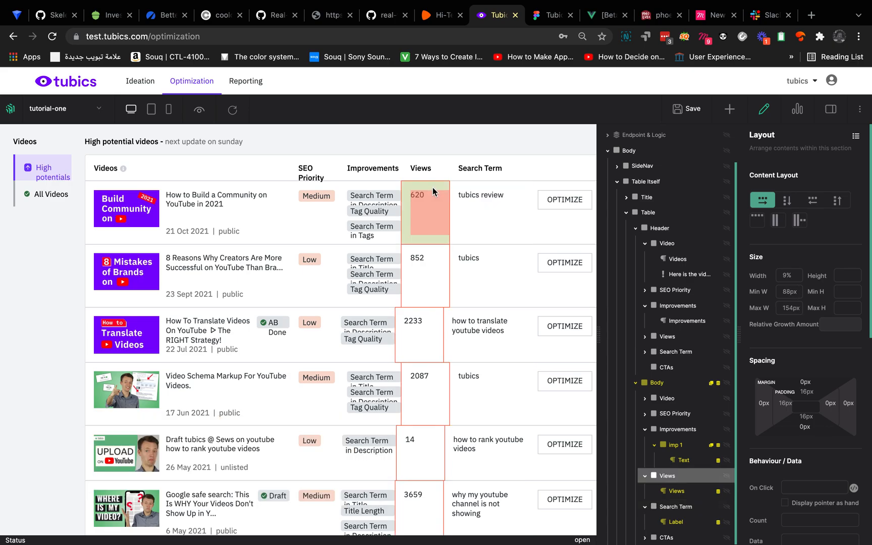
left_click(436, 176)
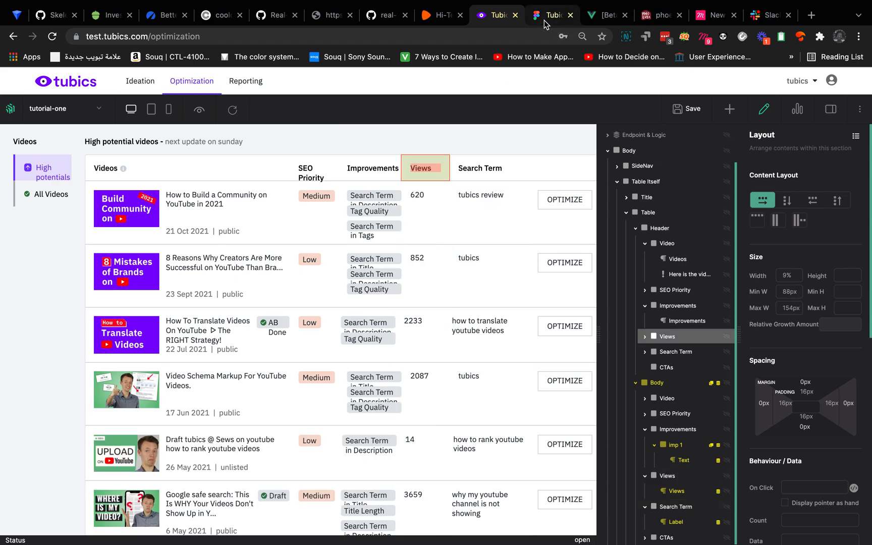
left_click(545, 20)
scroll(578, 173, "down", 6)
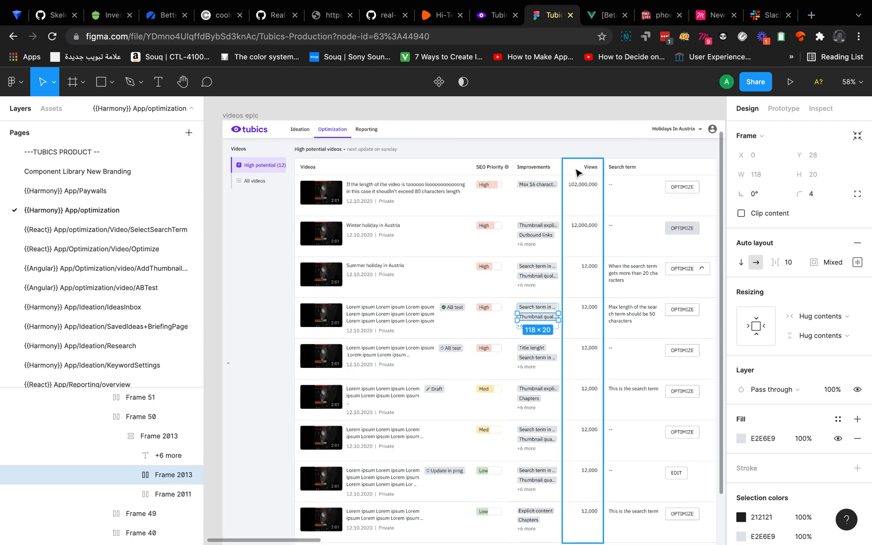
left_click(578, 173)
scroll(593, 167, "up", 5)
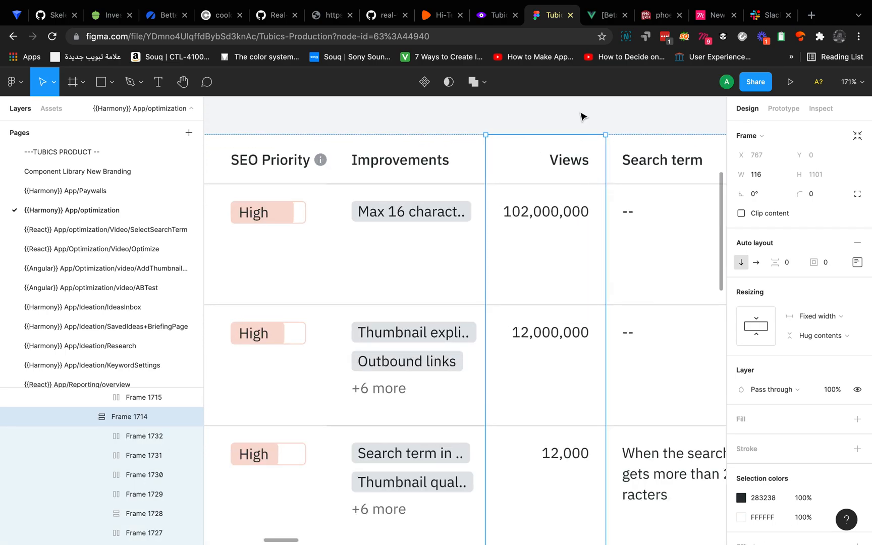
- Return to the Tubics page editor and lay out the header and body Views cells horizontally from right to left
left_click(495, 15)
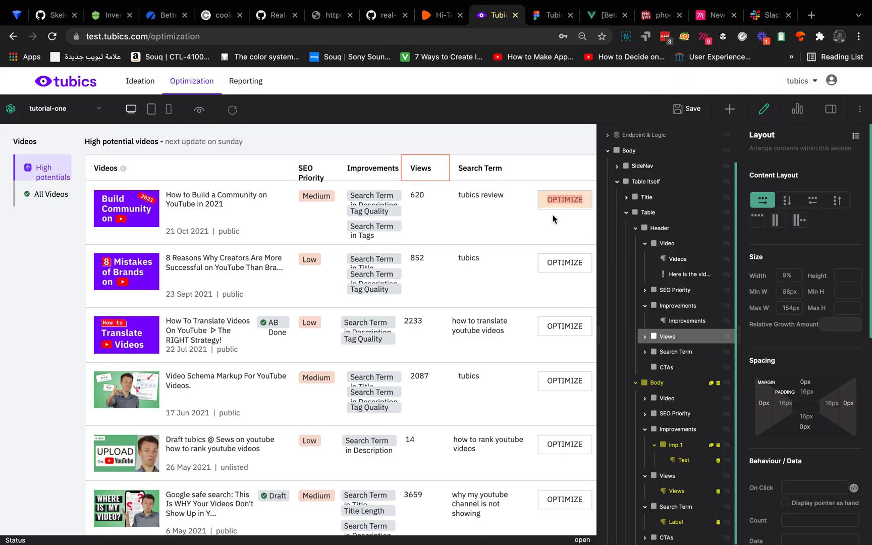
left_click(813, 200)
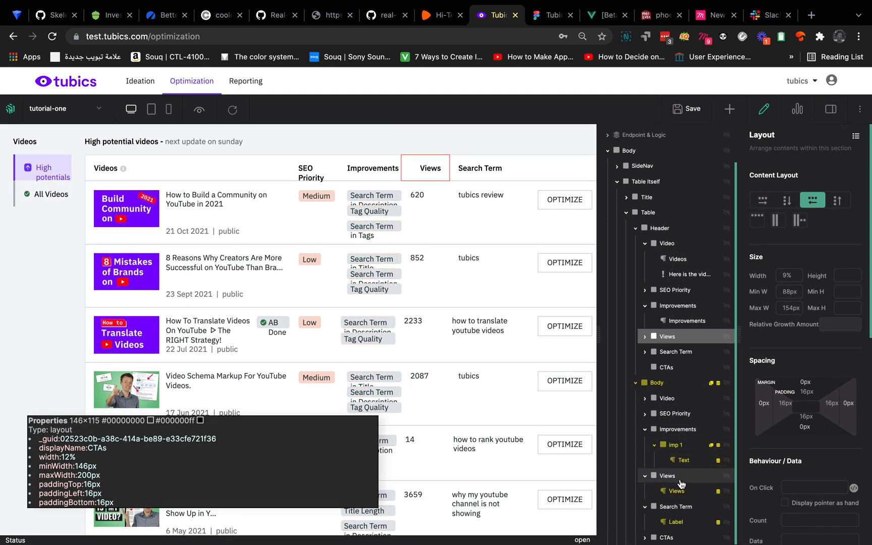
left_click(678, 480)
left_click(812, 200)
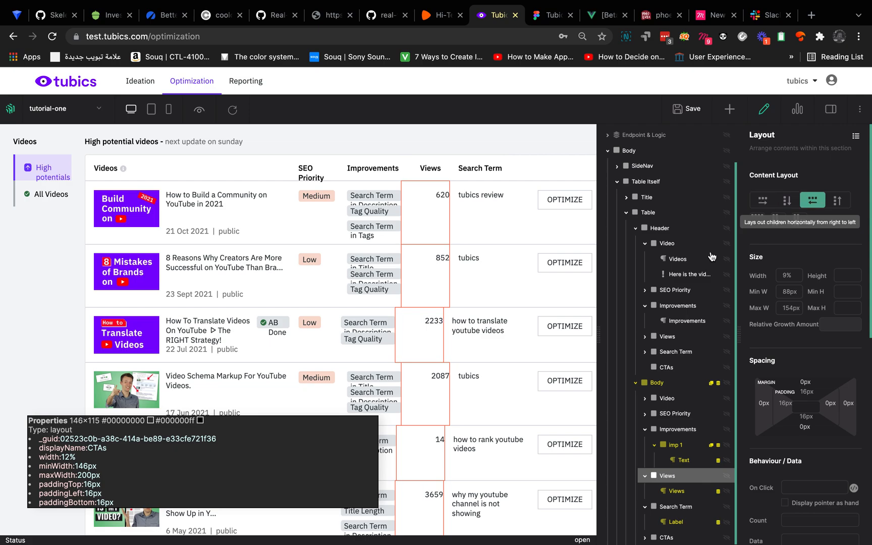
- Set the right padding of the body Views cell to 16px and compare it with the header Views cell
left_click(829, 403)
type("16px")
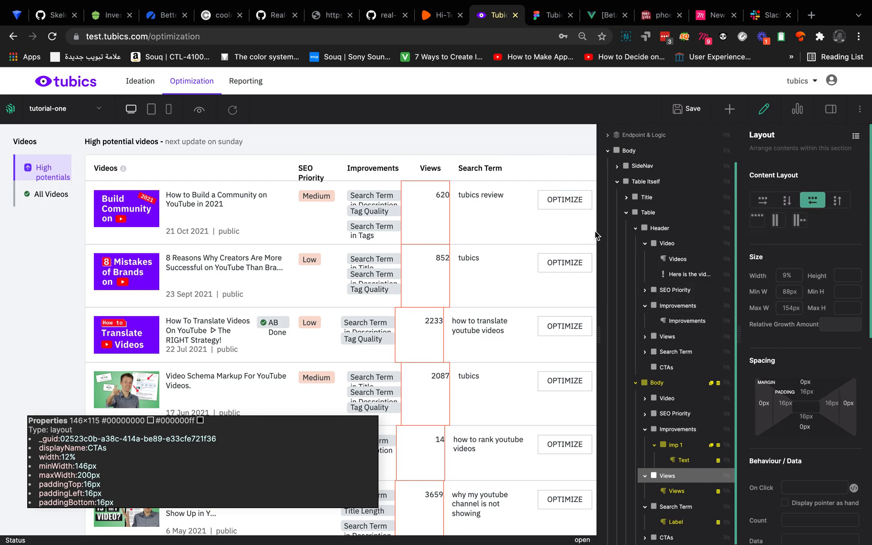
left_click(445, 174)
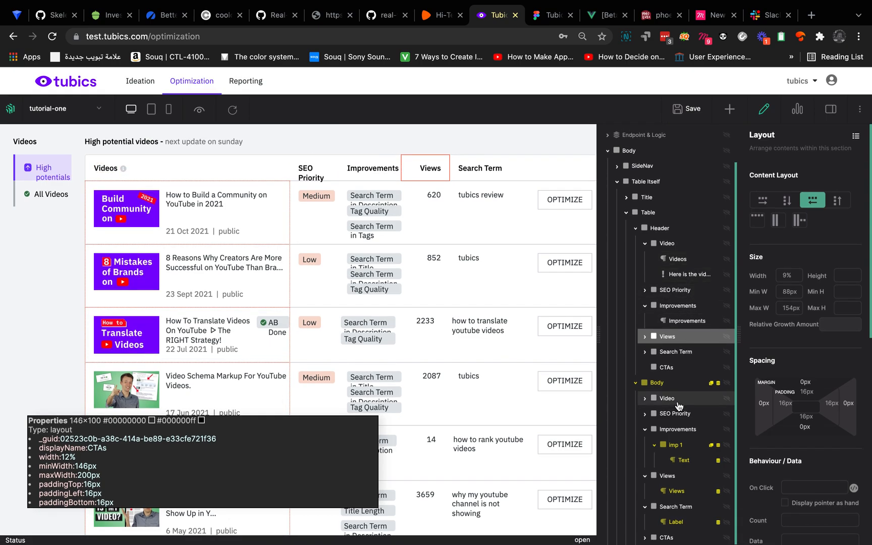
- Set the maximum height of the Title layout in the table body's Video cell to 48px
left_click(678, 399)
left_click(681, 415)
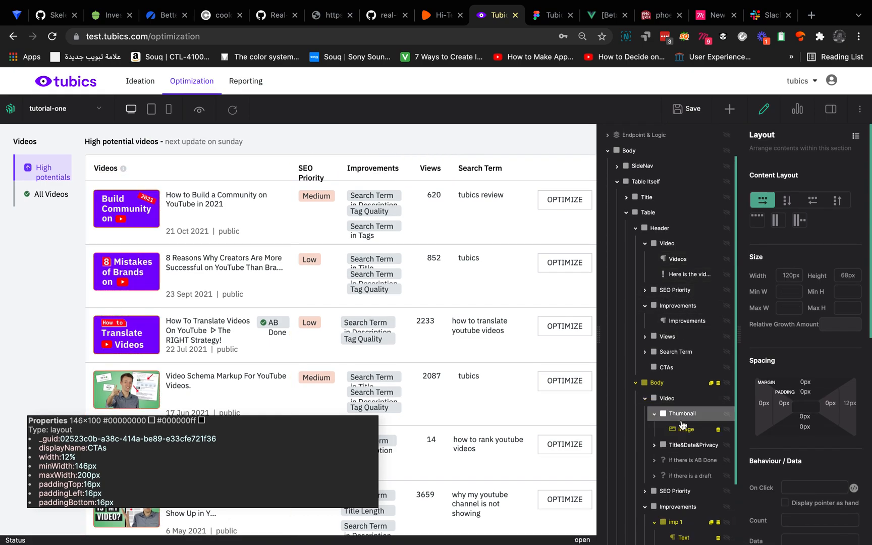
left_click(692, 446)
left_click(689, 460)
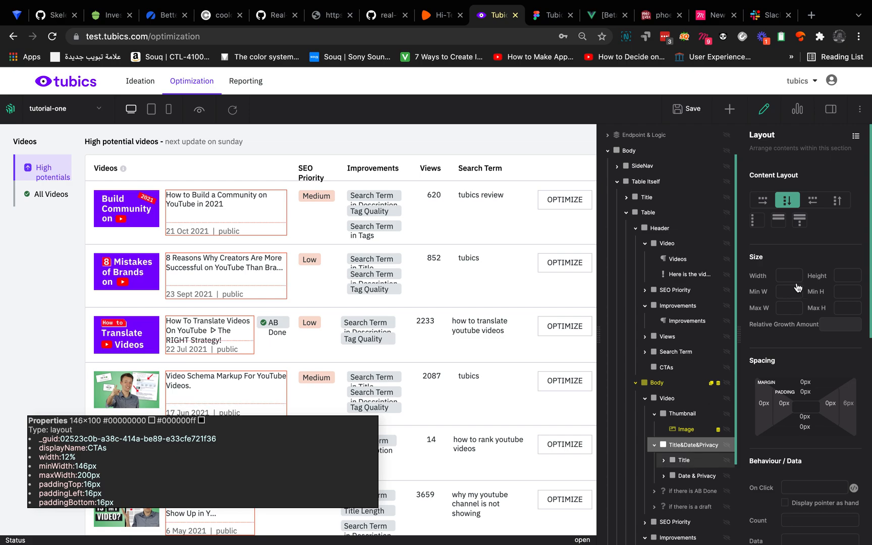
left_click_drag(845, 307, 837, 306)
type("6")
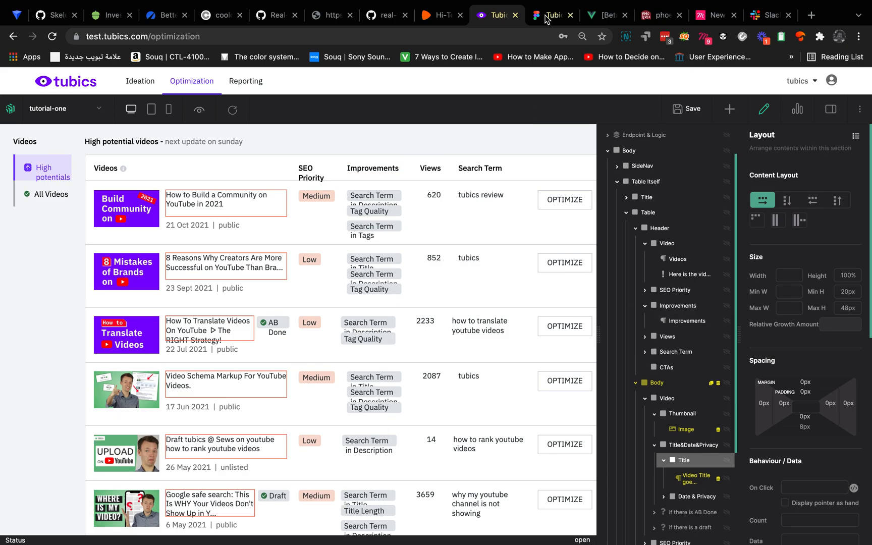
- Check the video title's text size in the Figma design and compare it with the Title layout and its text in the Tubics page editor
left_click(547, 19)
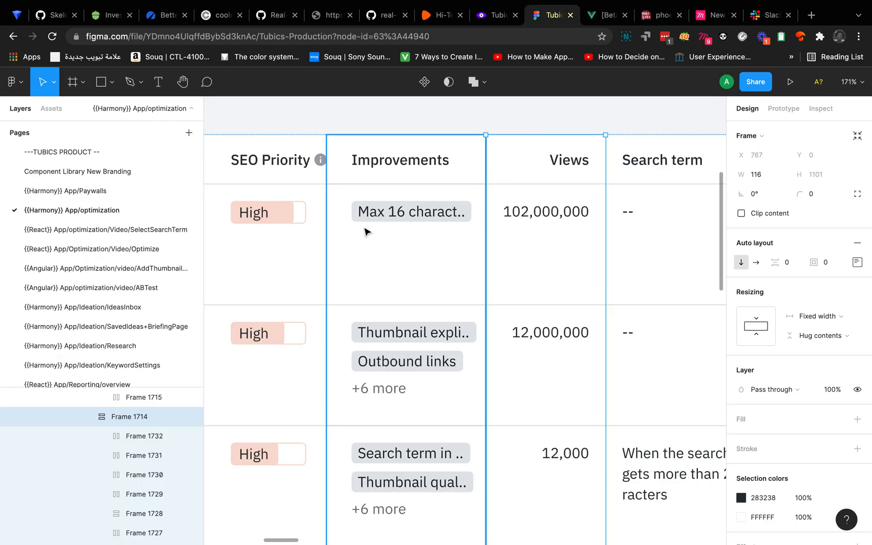
scroll(382, 242, "left", 10)
scroll(379, 242, "left", 1)
left_click(405, 226)
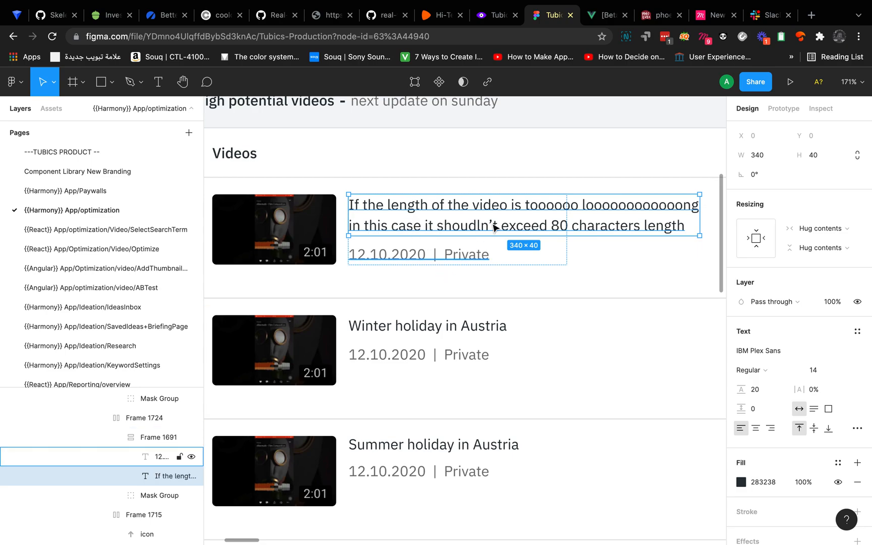
left_click(495, 17)
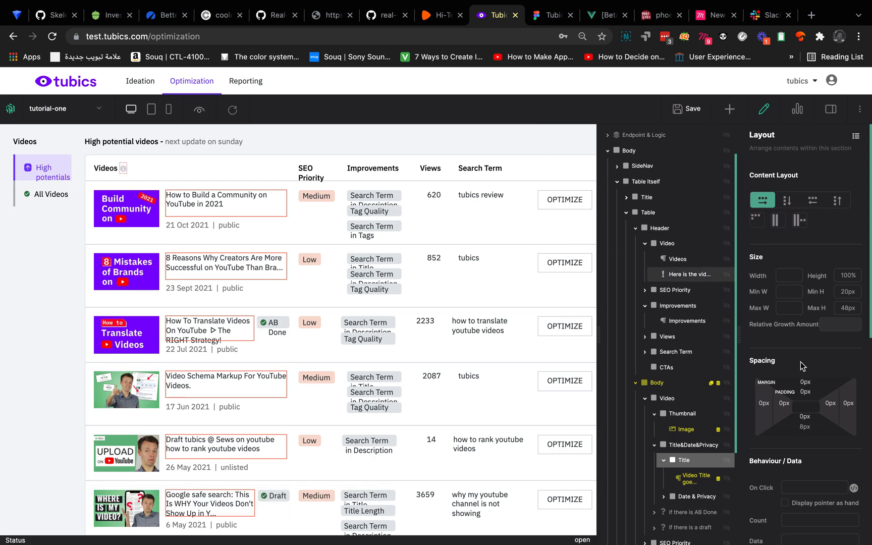
scroll(692, 450, "down", 1)
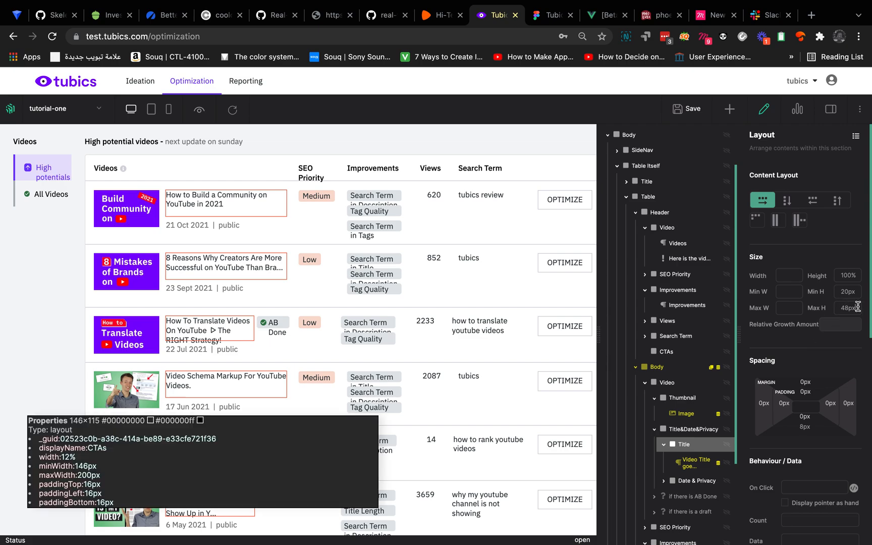
left_click(687, 467)
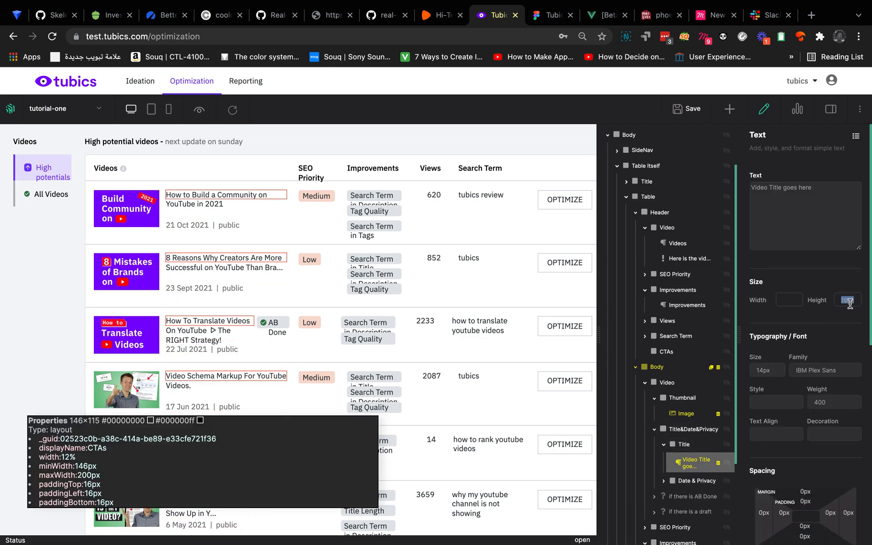
left_click(706, 439)
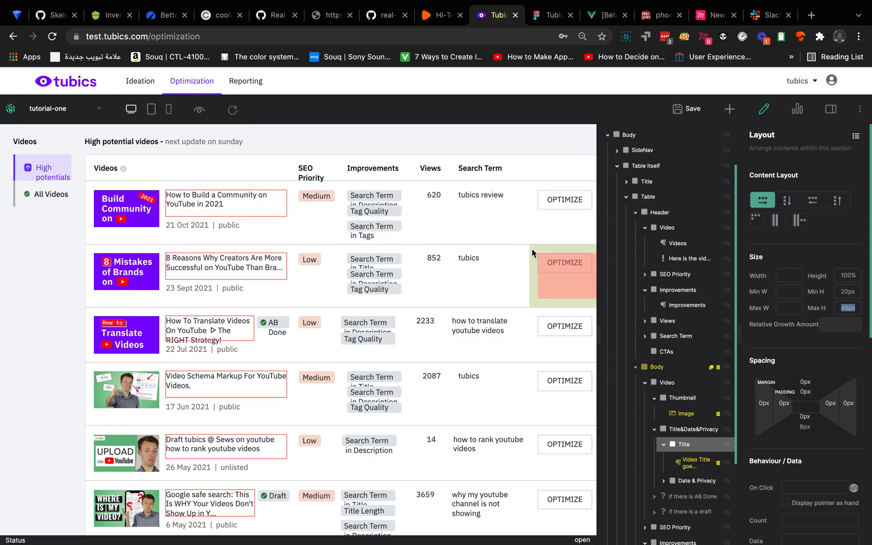
- Save the page and preview the High potential videos table
left_click(691, 116)
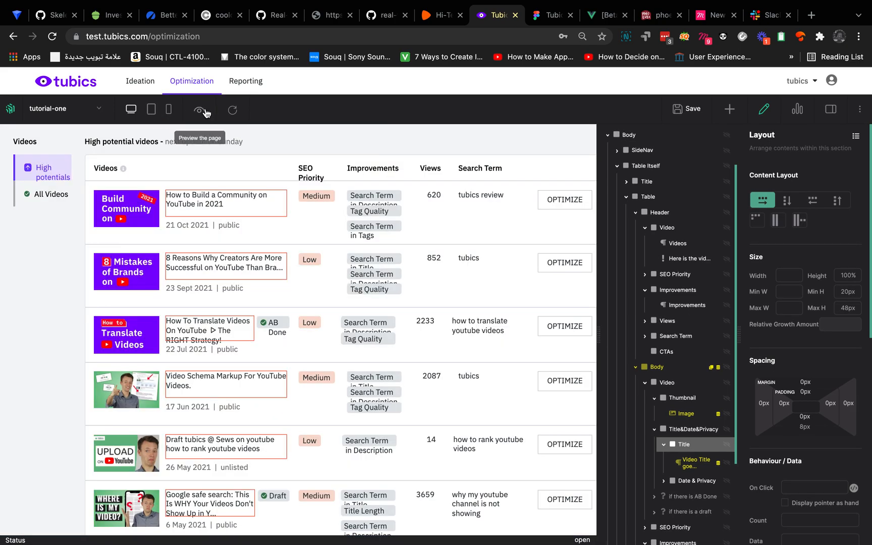
left_click(205, 112)
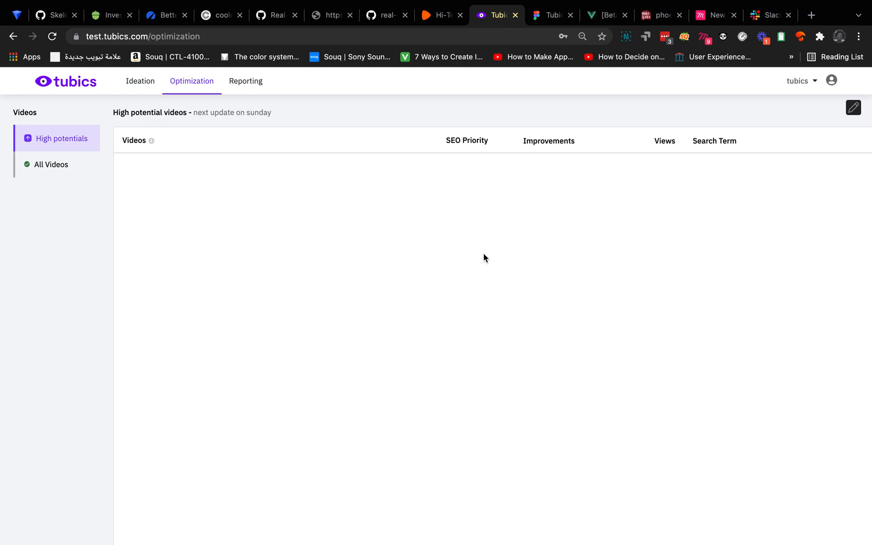
scroll(513, 198, "down", 2)
scroll(513, 198, "up", 2)
scroll(513, 198, "down", 2)
scroll(514, 199, "up", 2)
- Reopen the page editor, upload the image in the {{Harmony}} App downloads folder as the All Videos tab icon, and save the page
left_click(853, 108)
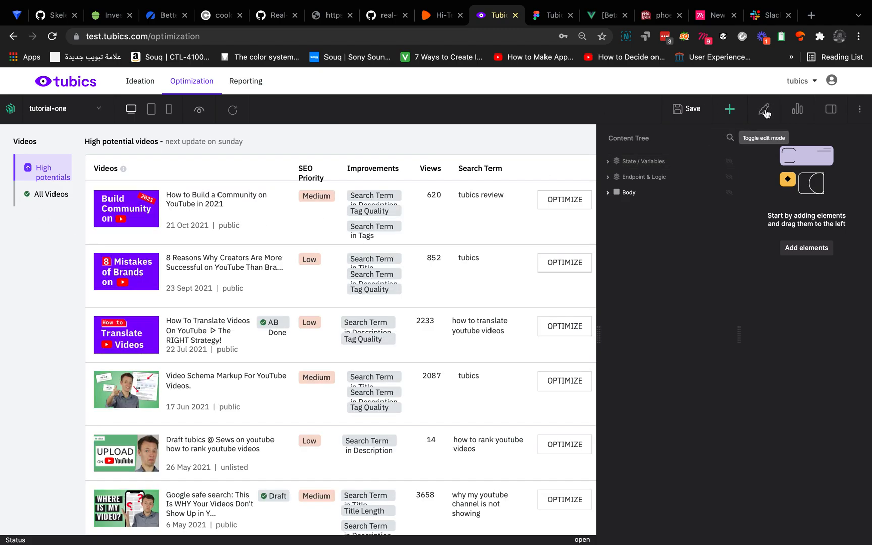
left_click(765, 113)
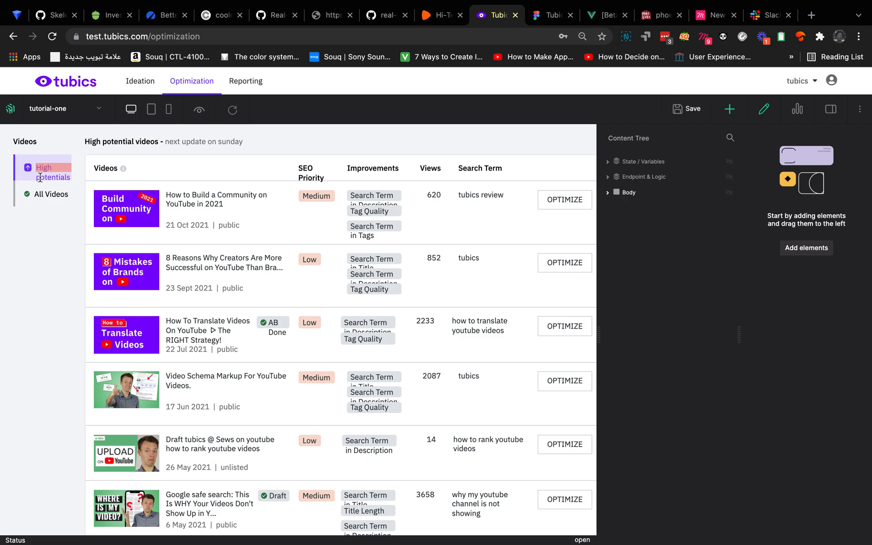
left_click(27, 194)
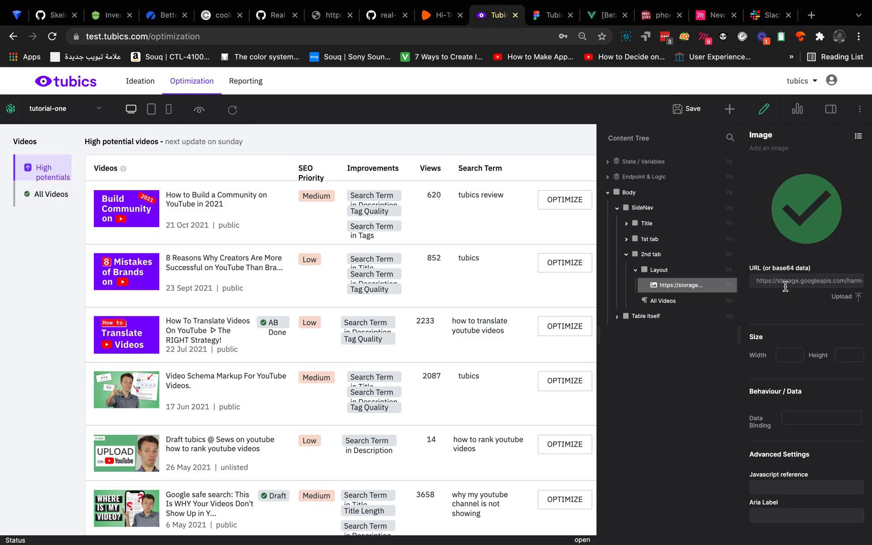
left_click(851, 298)
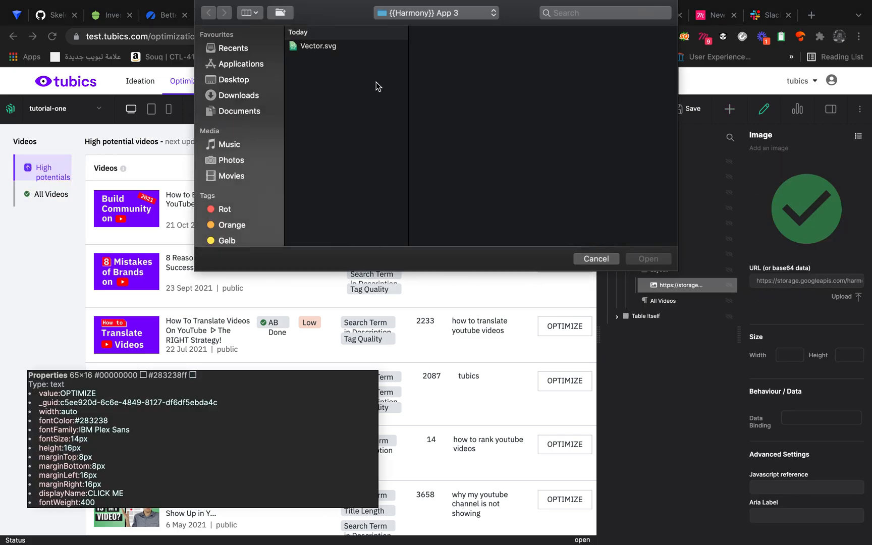
left_click(240, 95)
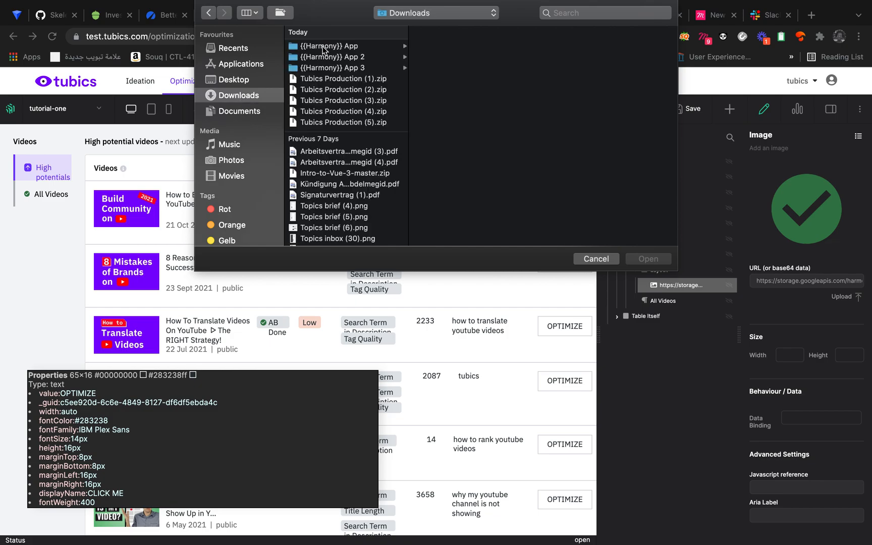
left_click(324, 47)
left_click(324, 57)
left_click(424, 46)
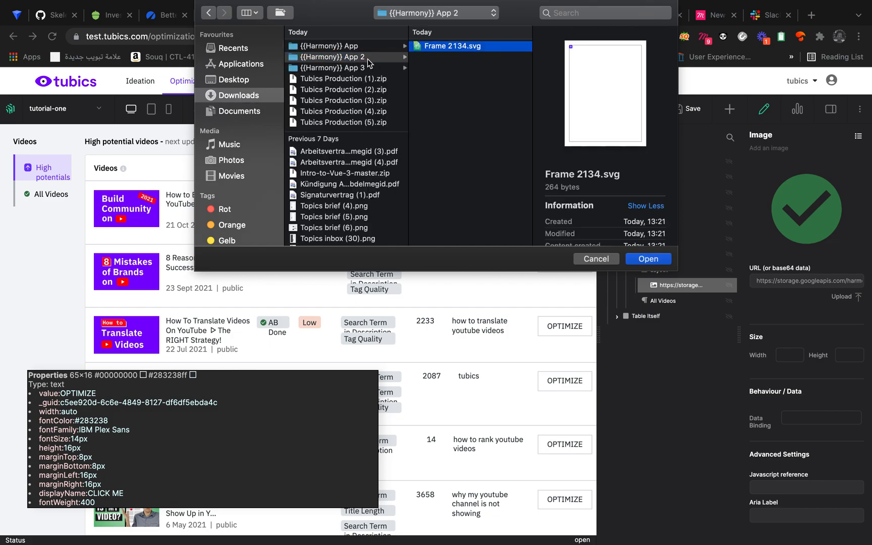
left_click(353, 49)
left_click(446, 50)
left_click(643, 259)
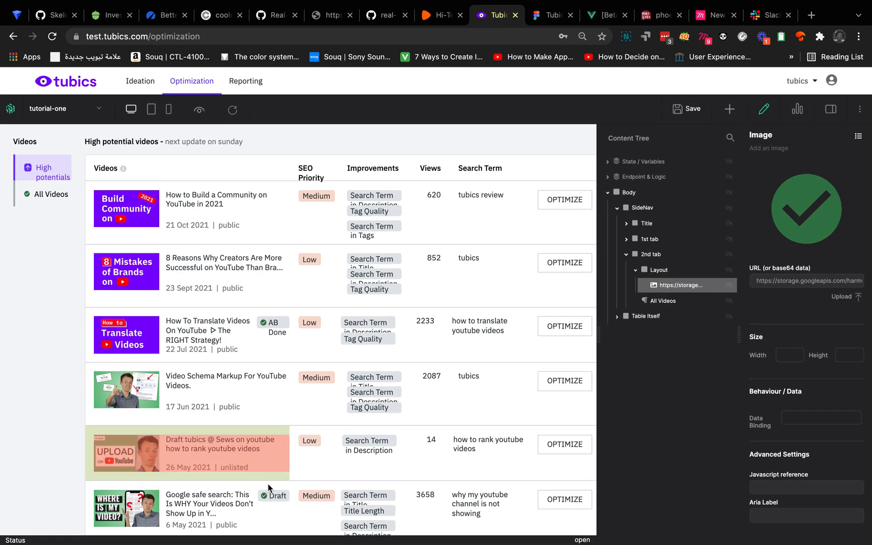
left_click(690, 115)
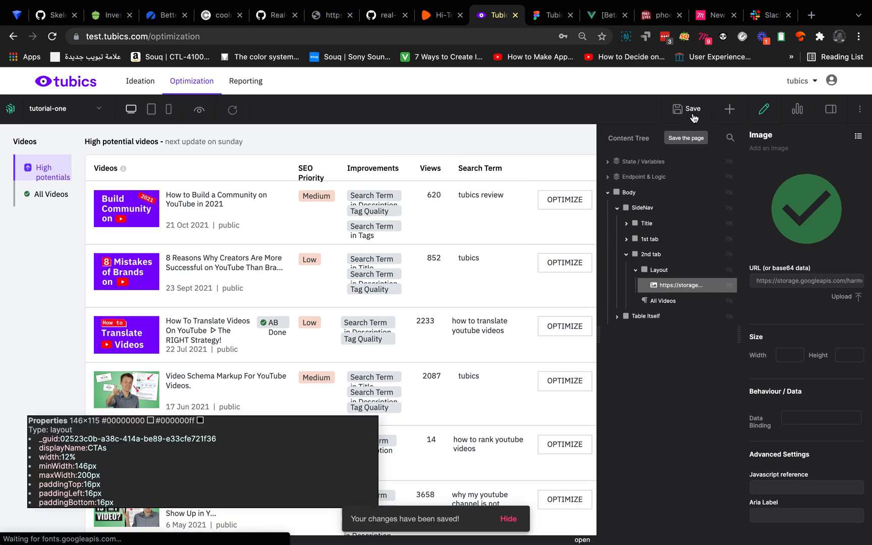
- Preview the page in a separate, non-full-screen browser window and resize the window narrower and wider to check the table's responsiveness
left_click(191, 121)
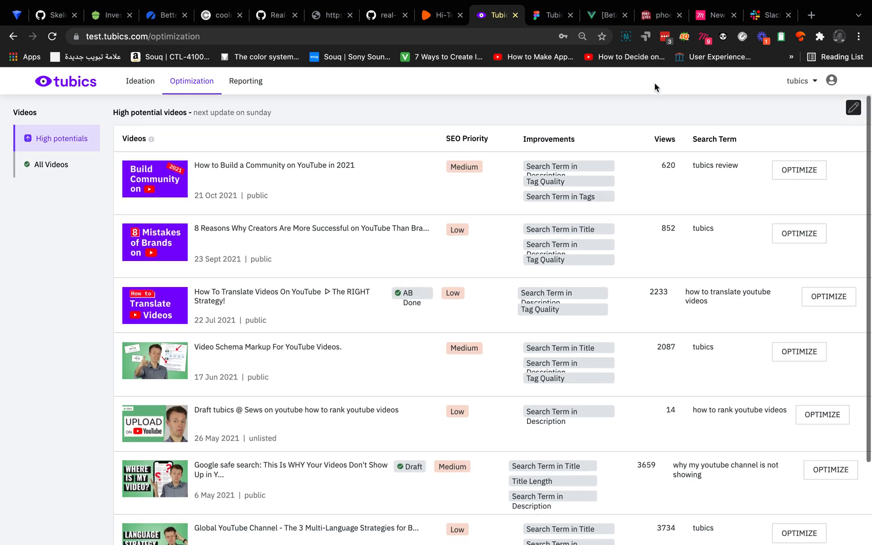
left_click_drag(479, 25, 479, 56)
mouse_move(52, 2)
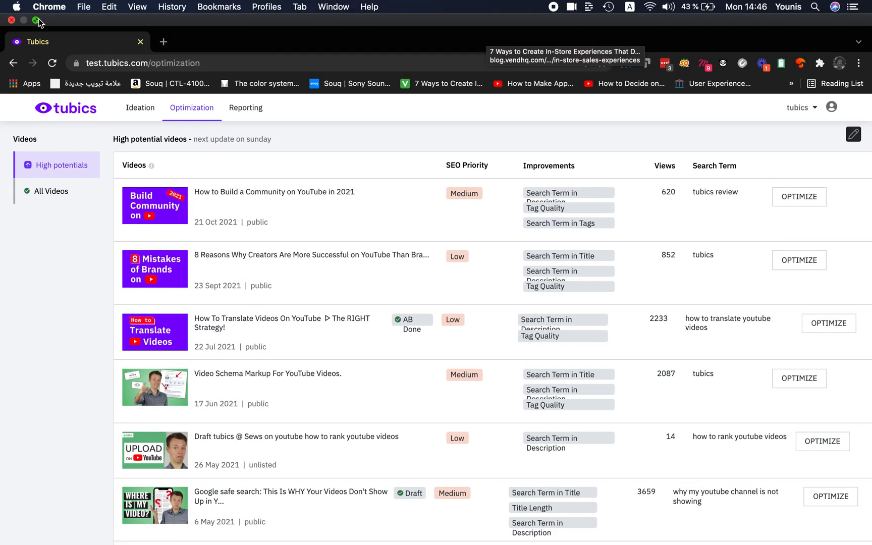
left_click(37, 20)
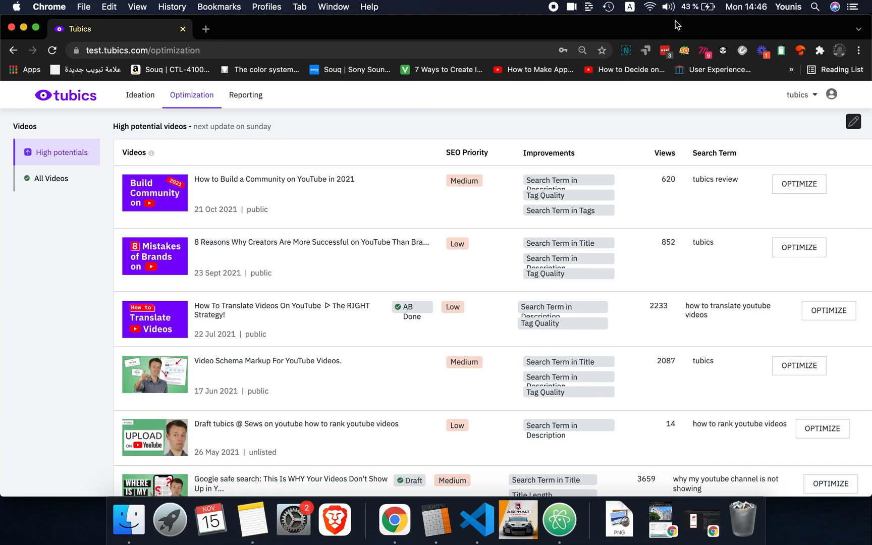
left_click_drag(869, 126, 445, 161)
left_click_drag(527, 160, 870, 105)
- Reopen the page editor and set the Table Itself layout's minimum width to 720px and maximum width to 1920px
left_click(852, 123)
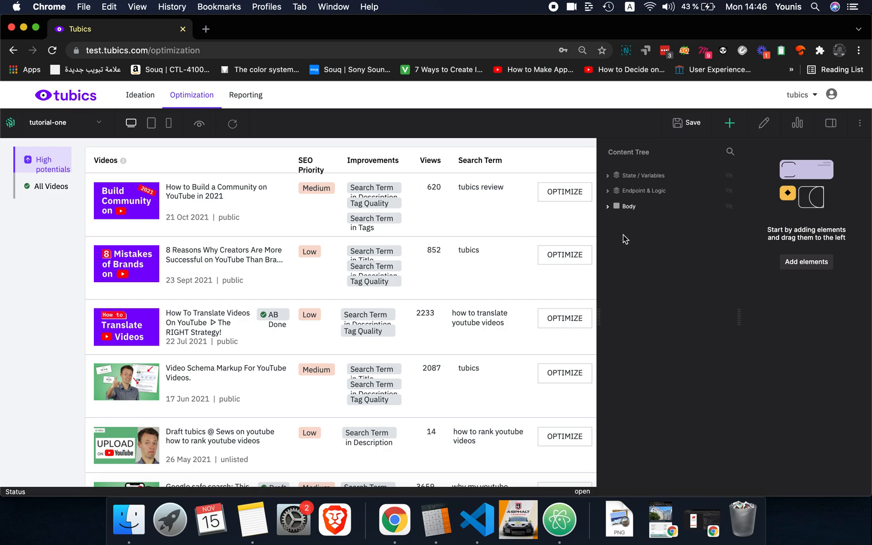
left_click(646, 212)
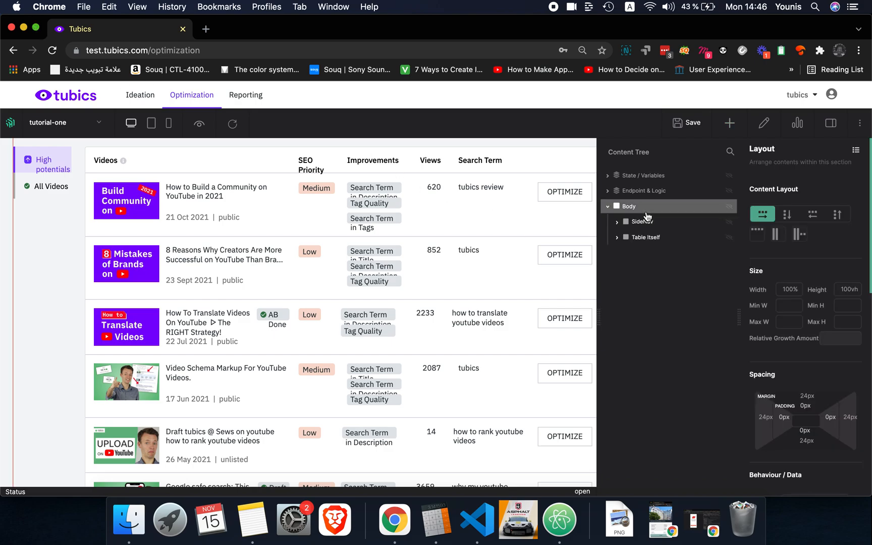
left_click(646, 238)
left_click(795, 307)
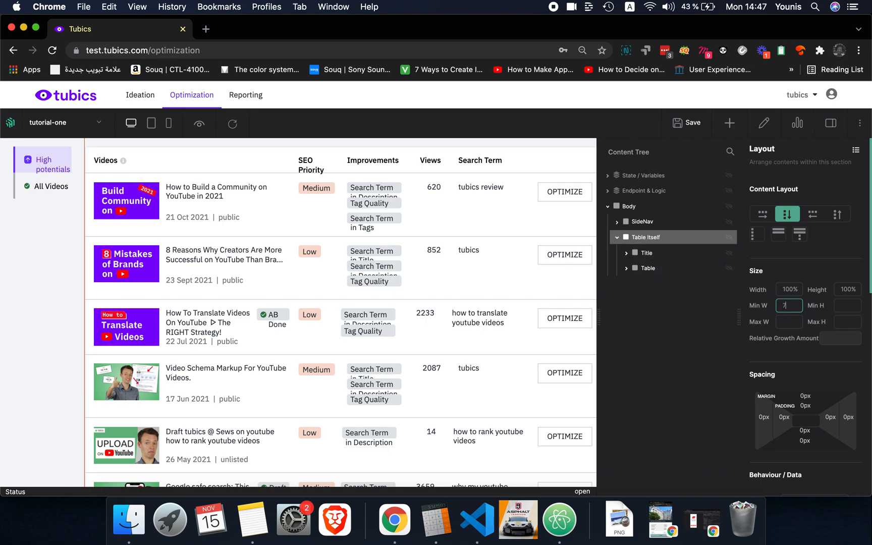
left_click(788, 322)
type("px")
left_click(829, 273)
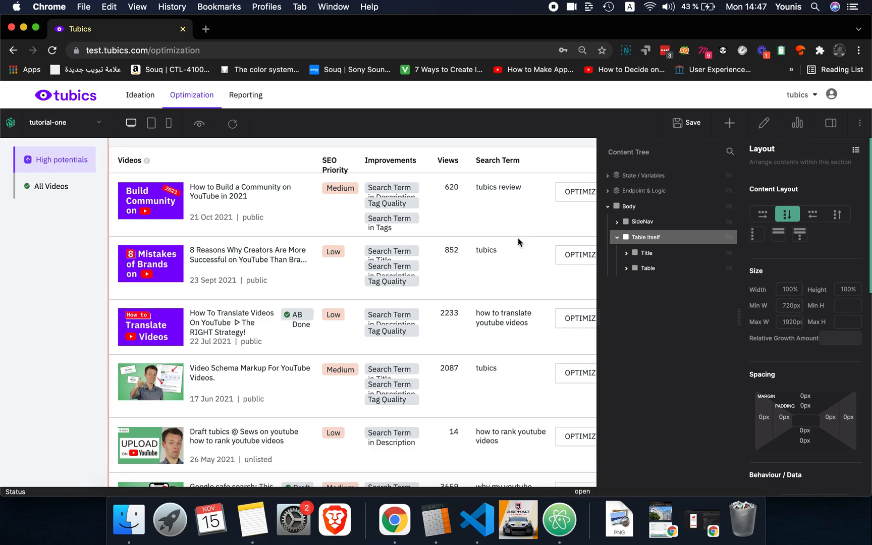
- Inspect the Title, Table, Header and Body layouts in full screen and compare the size and spacing of the header and body Video cells
scroll(438, 305, "up", 2)
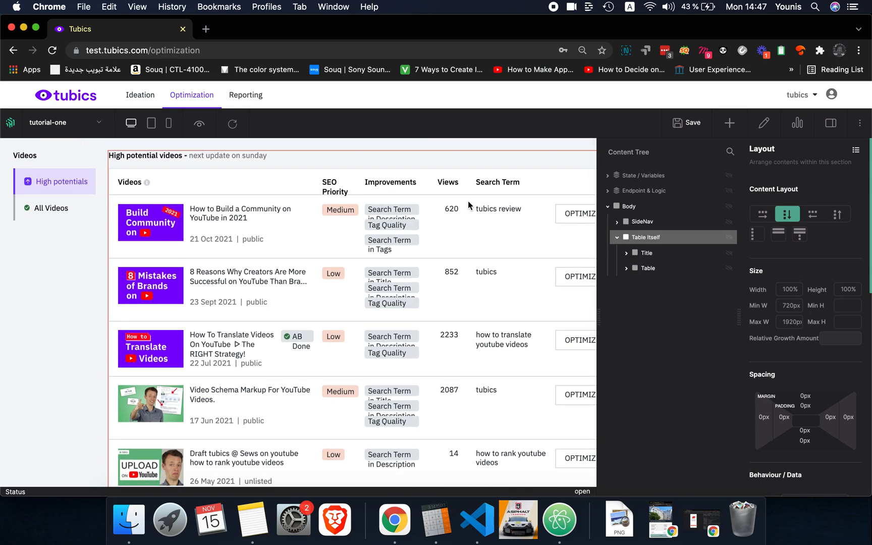
left_click(646, 253)
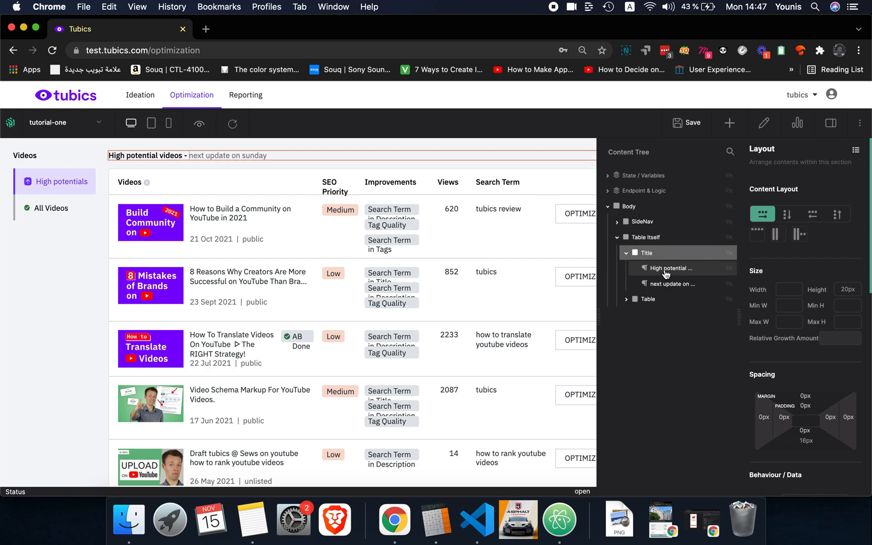
left_click(656, 299)
left_click(661, 314)
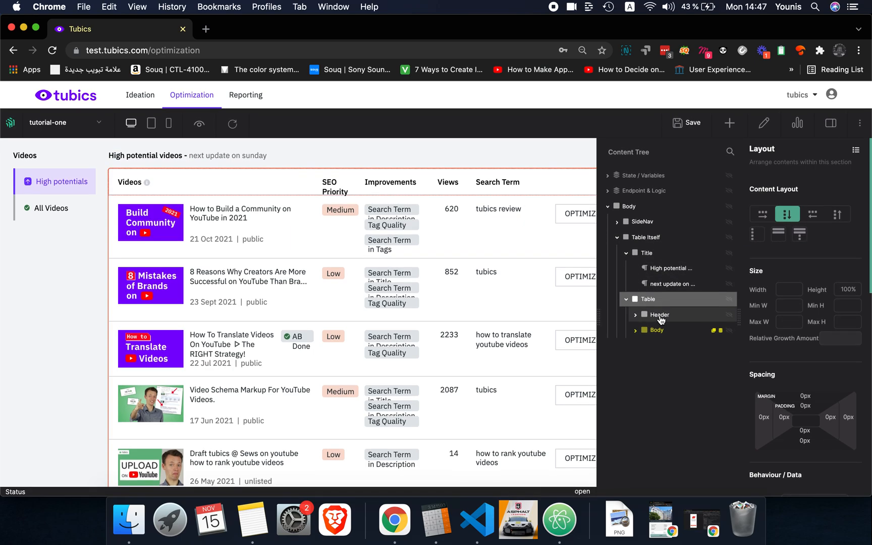
left_click(666, 331)
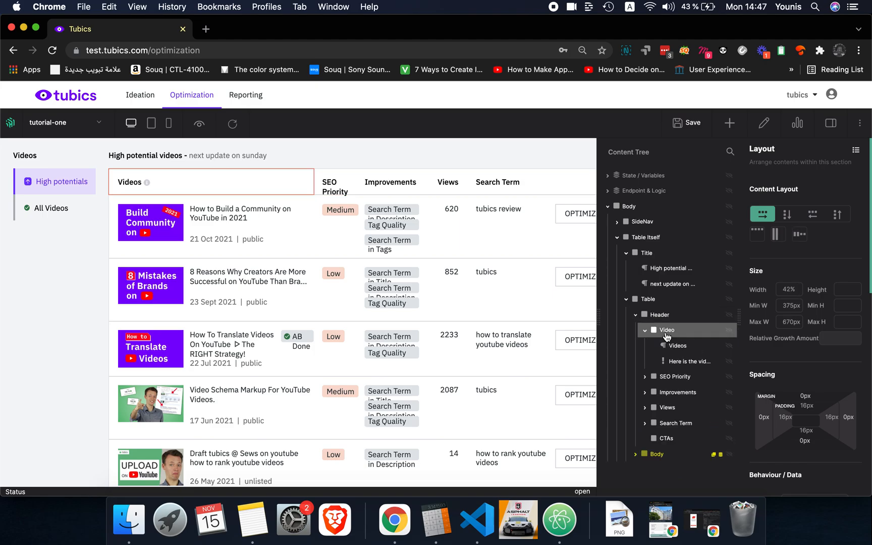
left_click(664, 459)
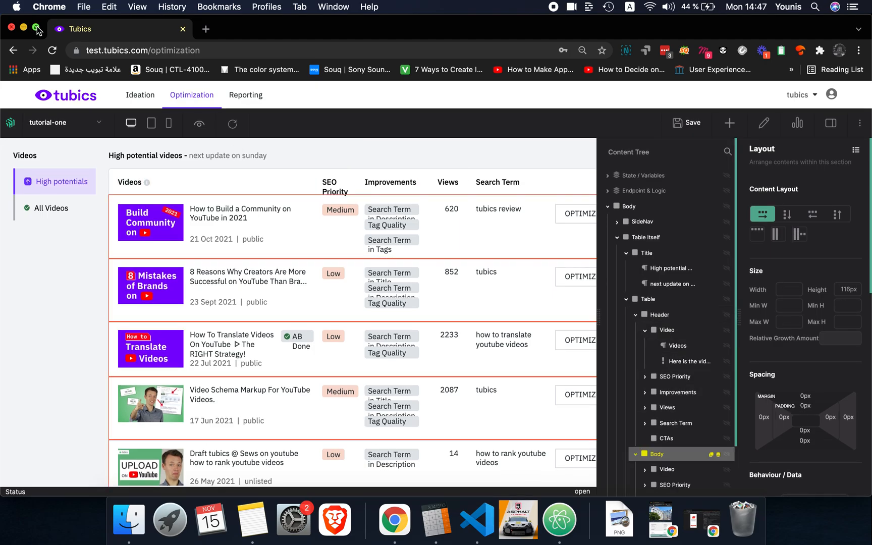
left_click(36, 28)
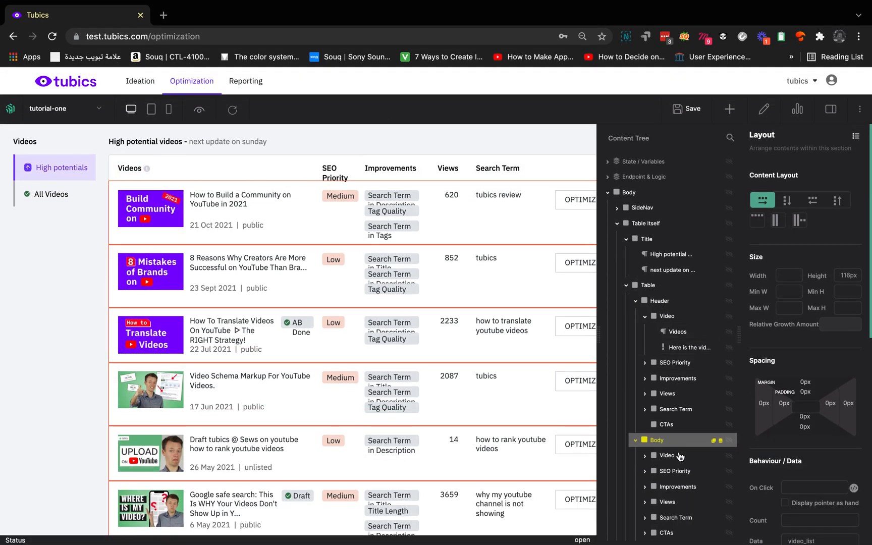
left_click(671, 459)
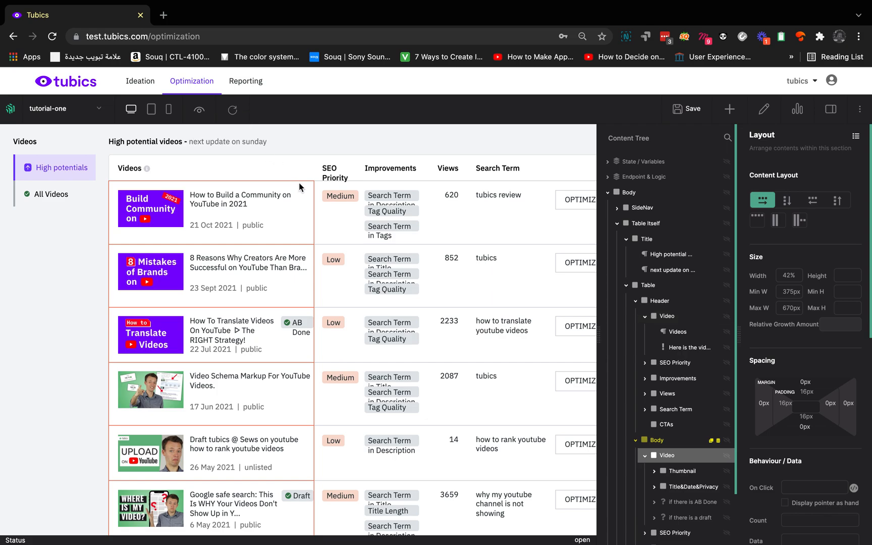
left_click(764, 109)
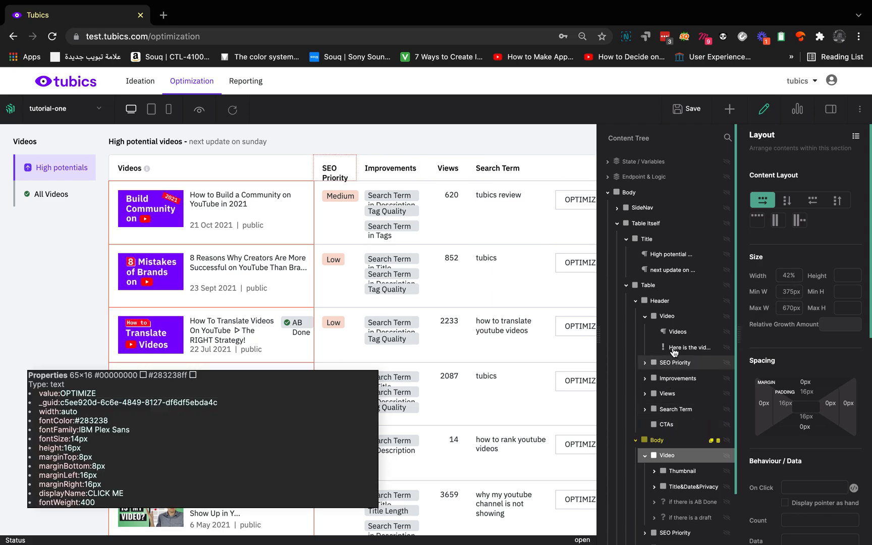
left_click(676, 323)
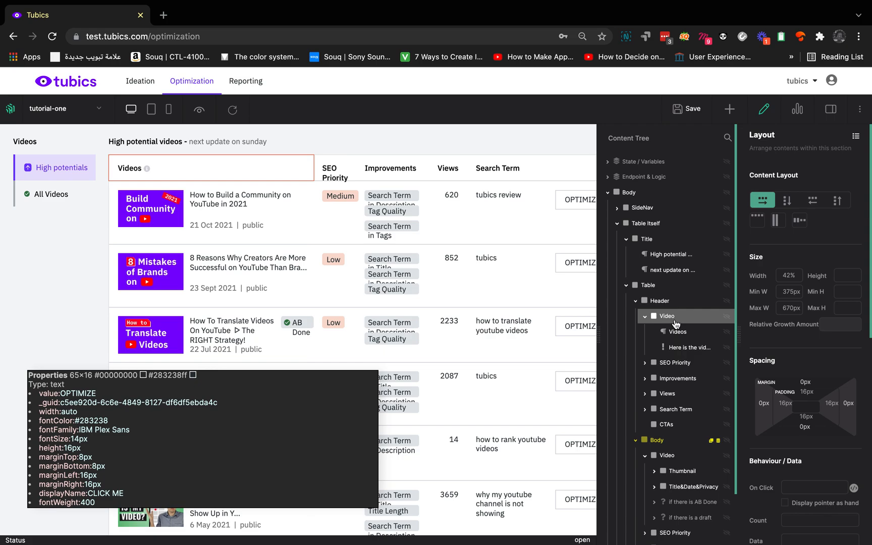
- Compare the layout size and spacing of the SEO Priority, Improvements and Views cells between the table's header and body
scroll(676, 339, "down", 1)
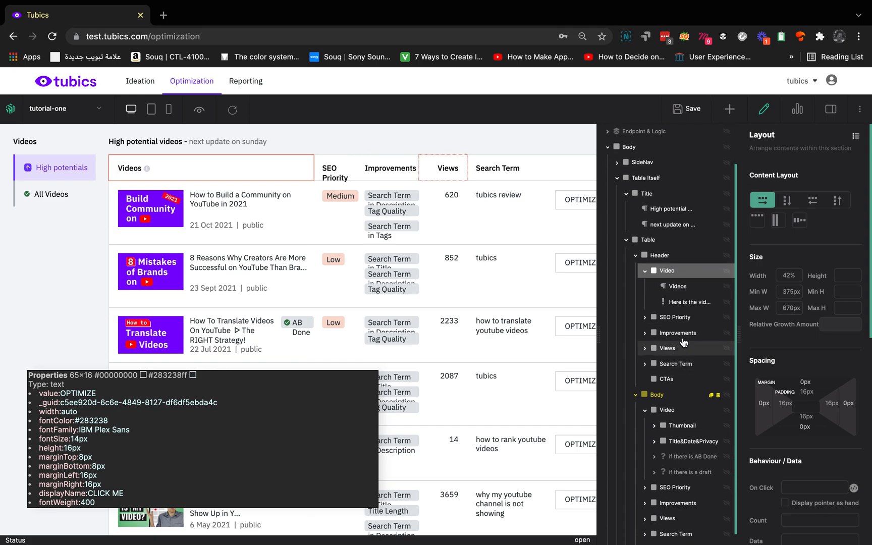
left_click(675, 324)
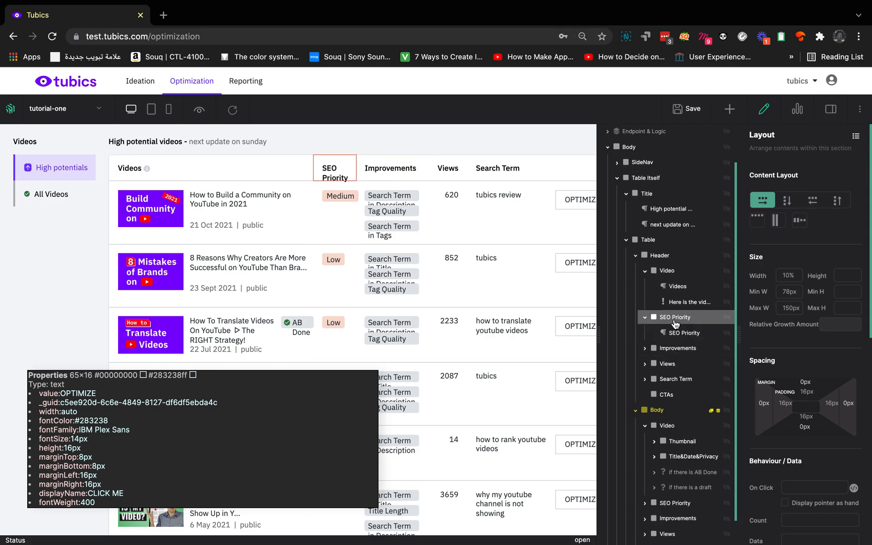
scroll(669, 394, "down", 1)
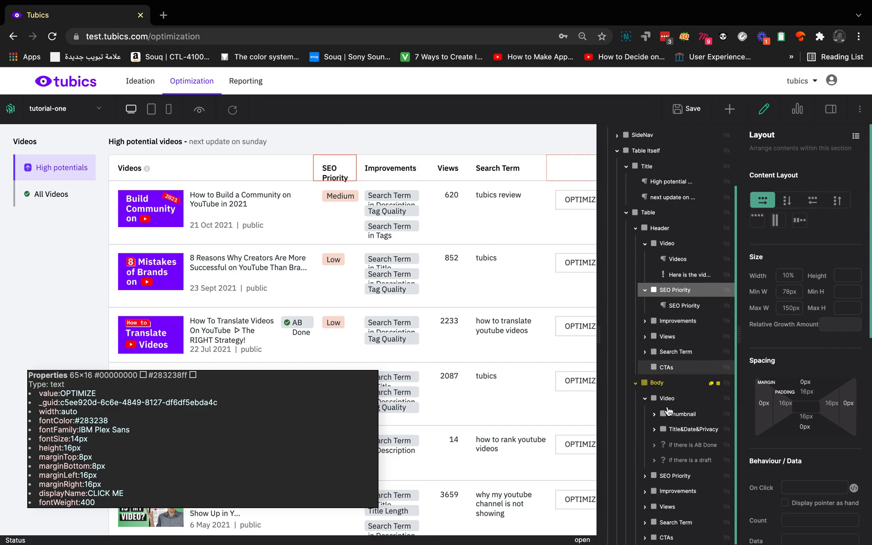
left_click(672, 477)
scroll(672, 477, "down", 1)
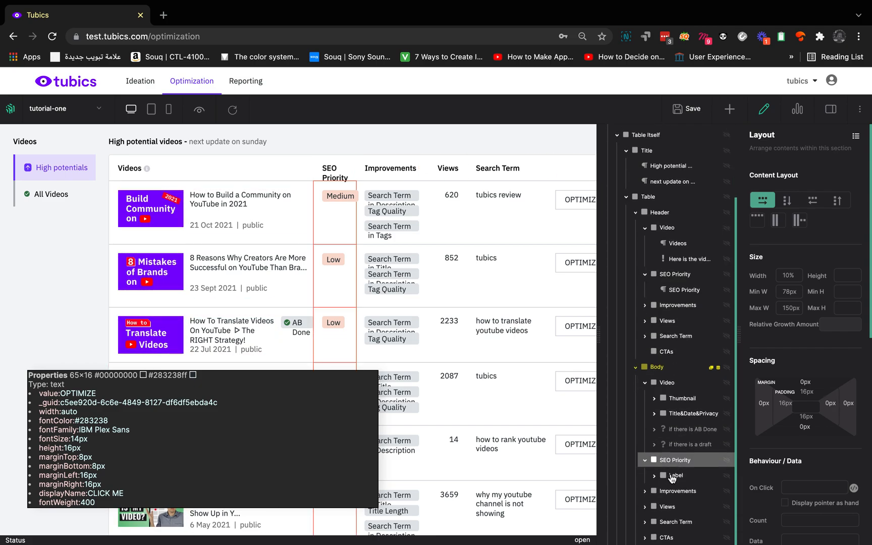
left_click(674, 492)
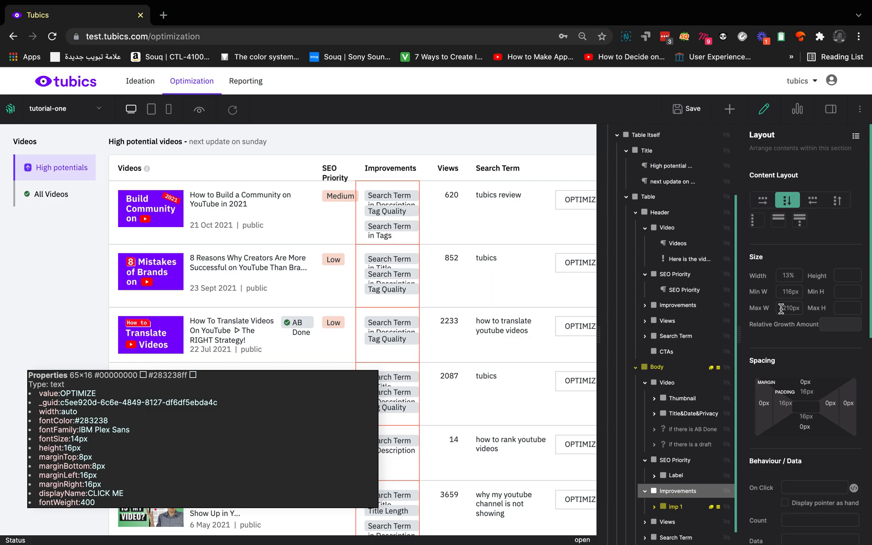
left_click(680, 310)
left_click(682, 336)
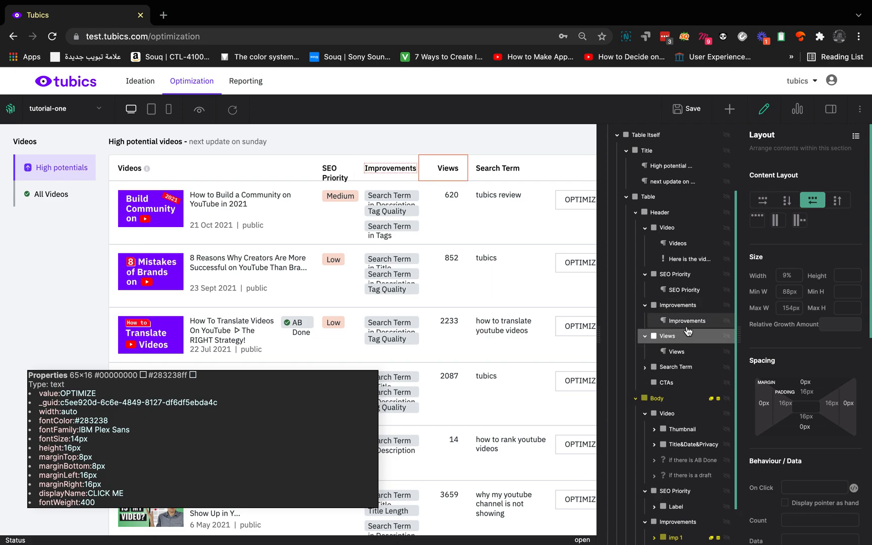
scroll(688, 484, "down", 1)
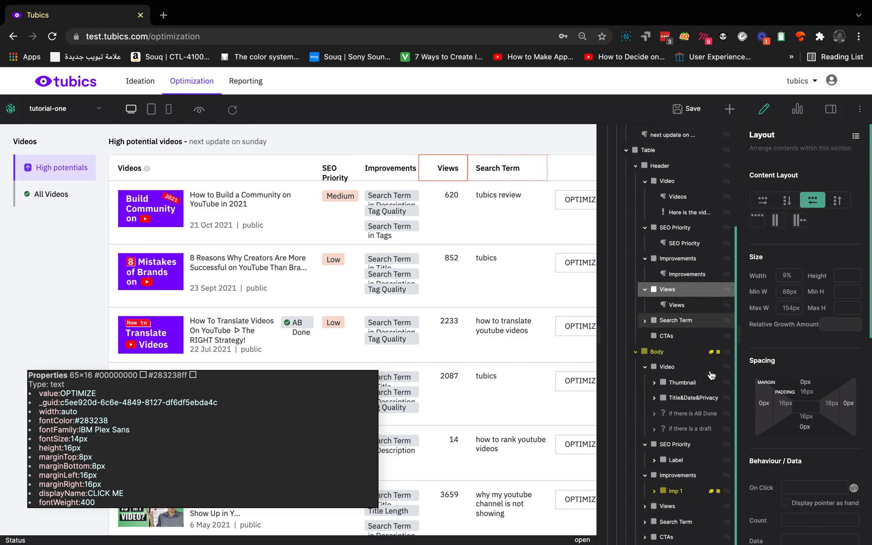
left_click(667, 506)
- Compare the layout size and spacing of the Search Term and CTAs cells between the table's header and body
scroll(680, 515, "down", 1)
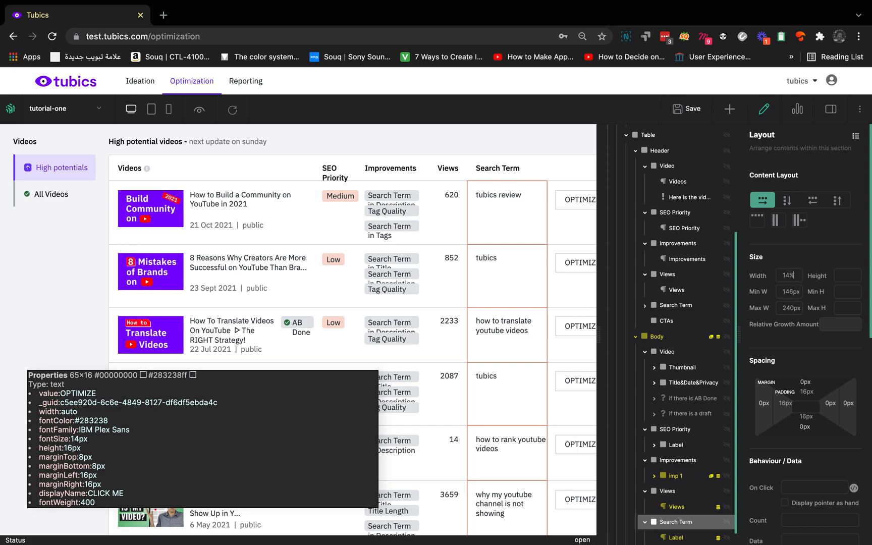
scroll(699, 447, "down", 1)
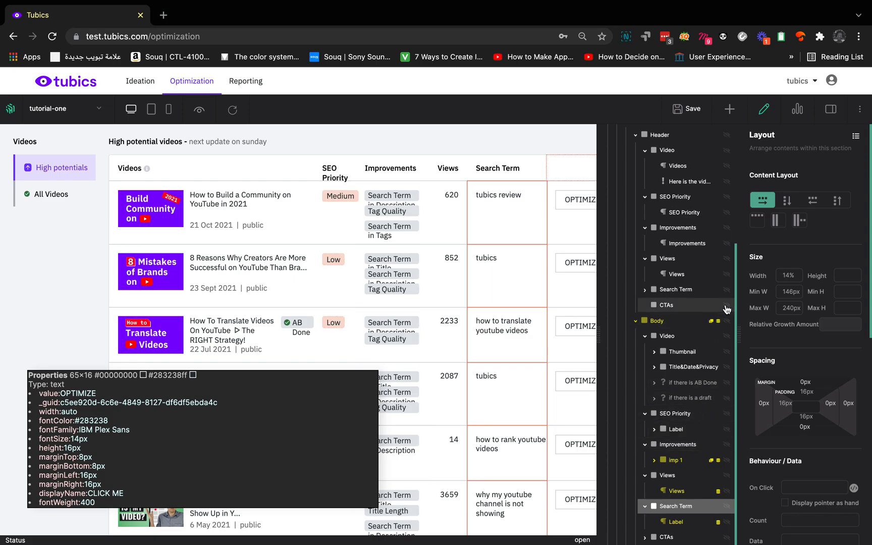
left_click(698, 293)
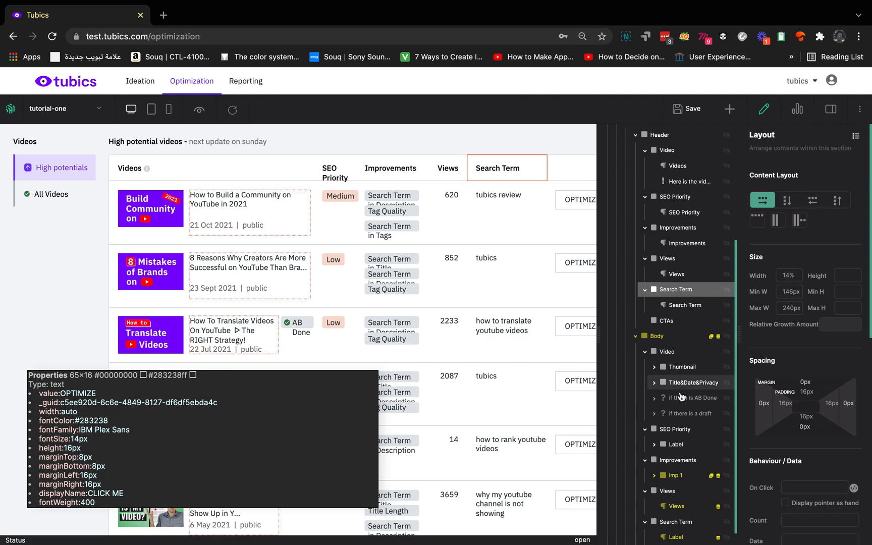
scroll(671, 389, "down", 1)
left_click(661, 509)
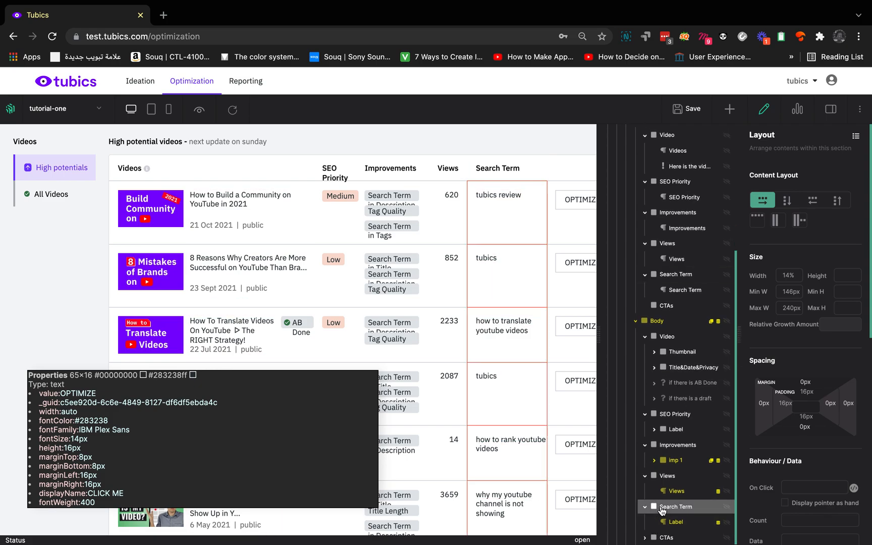
left_click(667, 537)
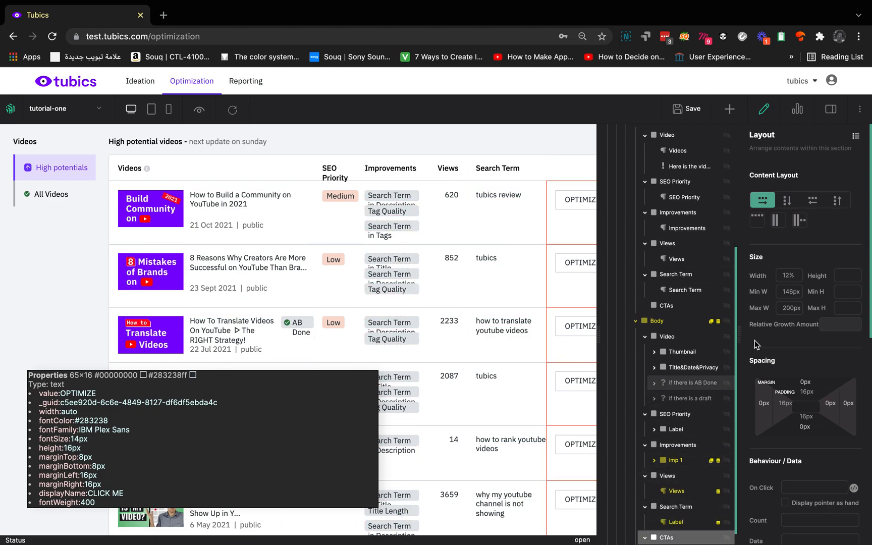
left_click(688, 277)
left_click(671, 308)
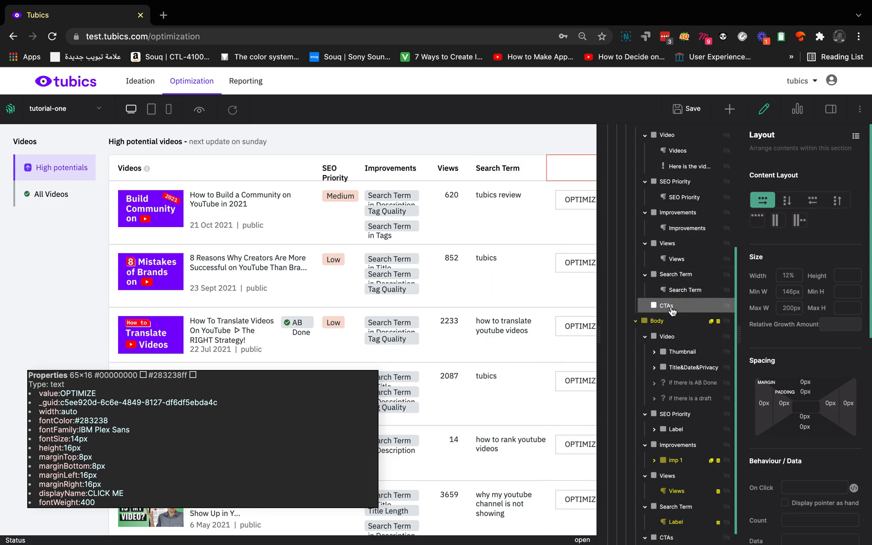
- Recheck the width limits of the header cells from Search Term back to Video
left_click(671, 275)
left_click(671, 284)
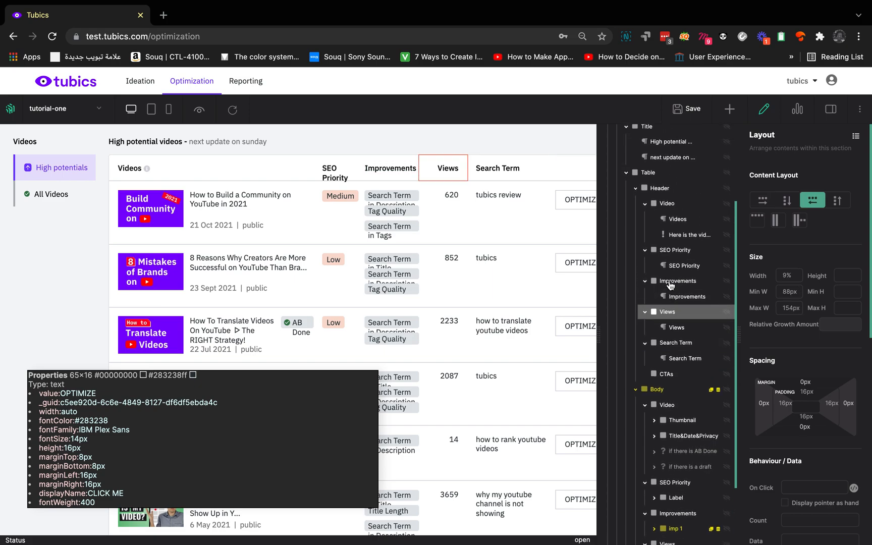
left_click(672, 293)
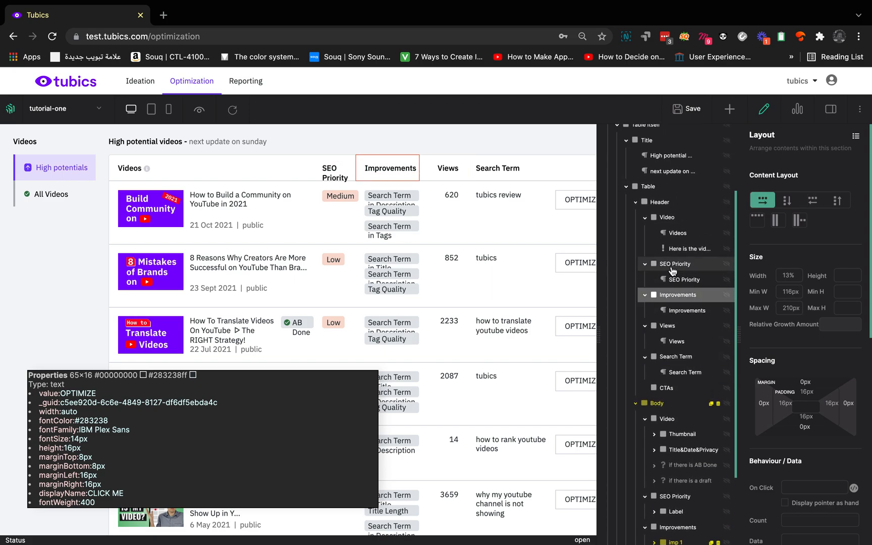
left_click(671, 264)
left_click(667, 218)
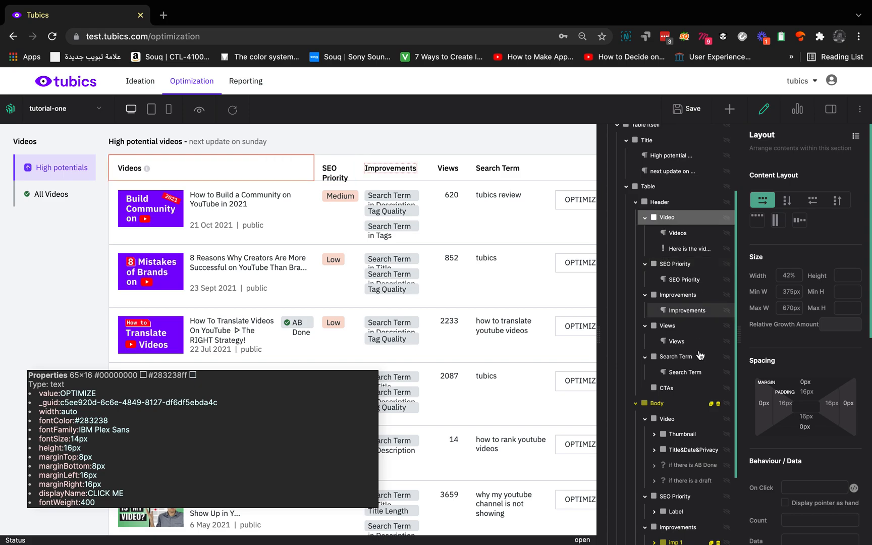
- Recheck the width limits of the body cells from Video to CTAs, and inspect the video Title layout's size
scroll(674, 283, "down", 2)
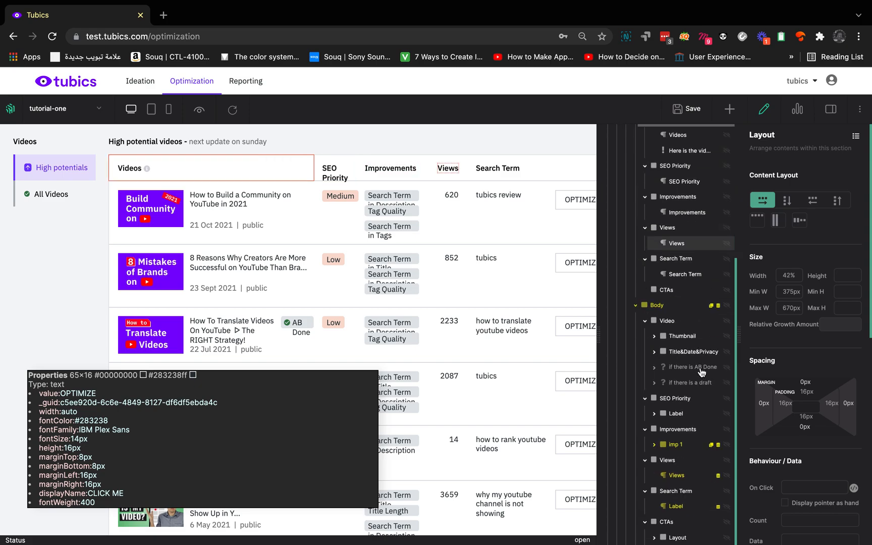
left_click(672, 322)
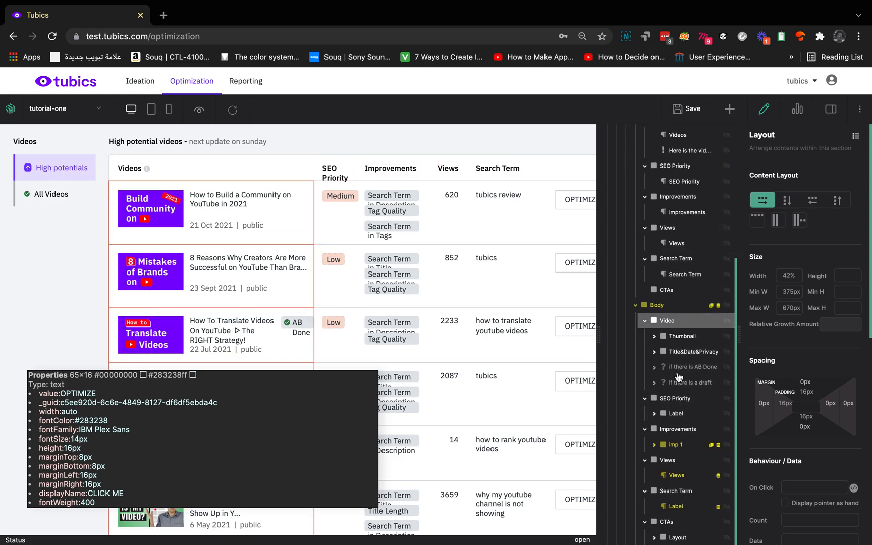
left_click(673, 404)
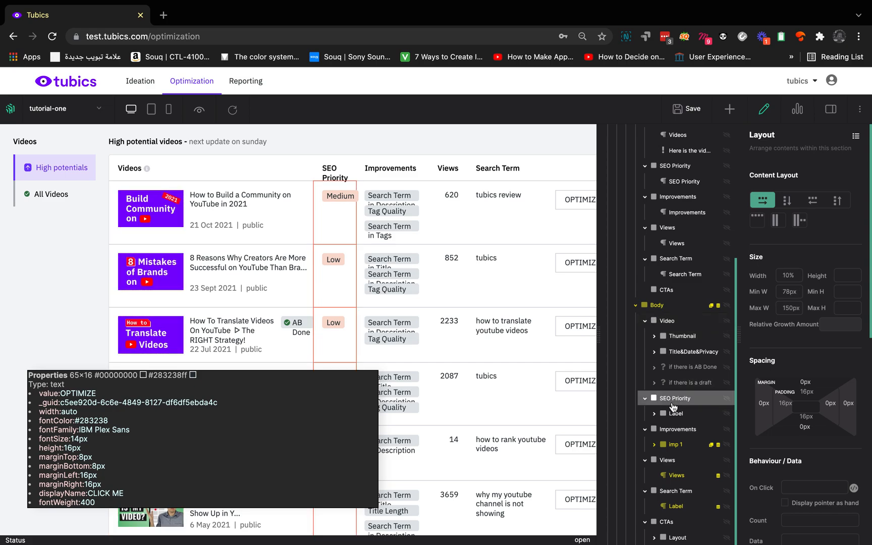
left_click(672, 432)
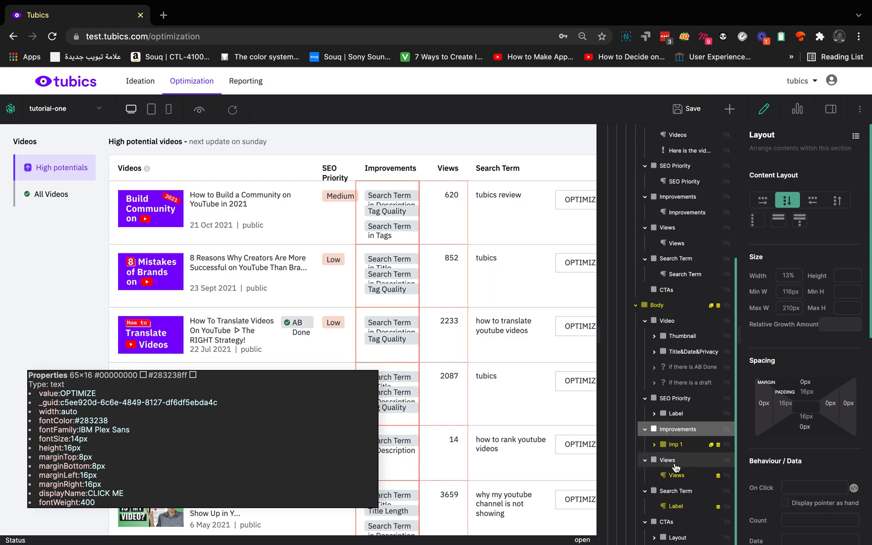
left_click(673, 493)
left_click(671, 503)
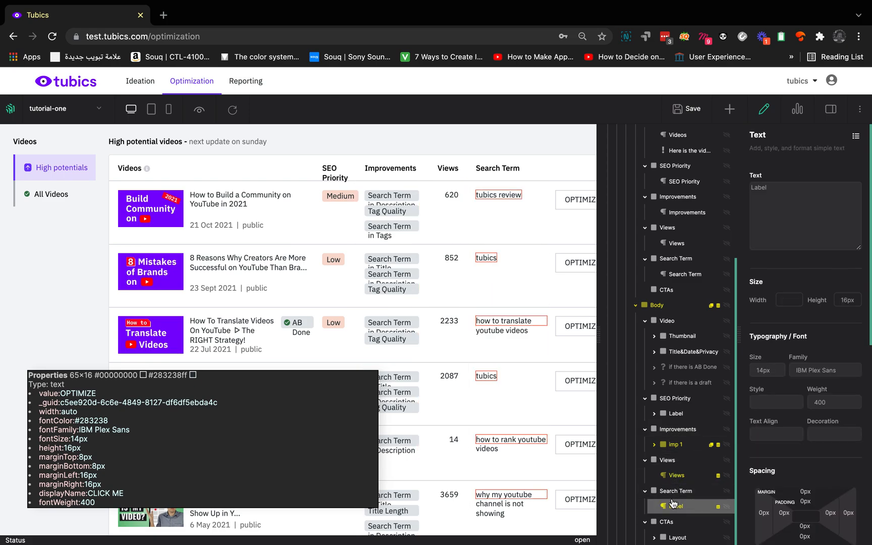
left_click(670, 493)
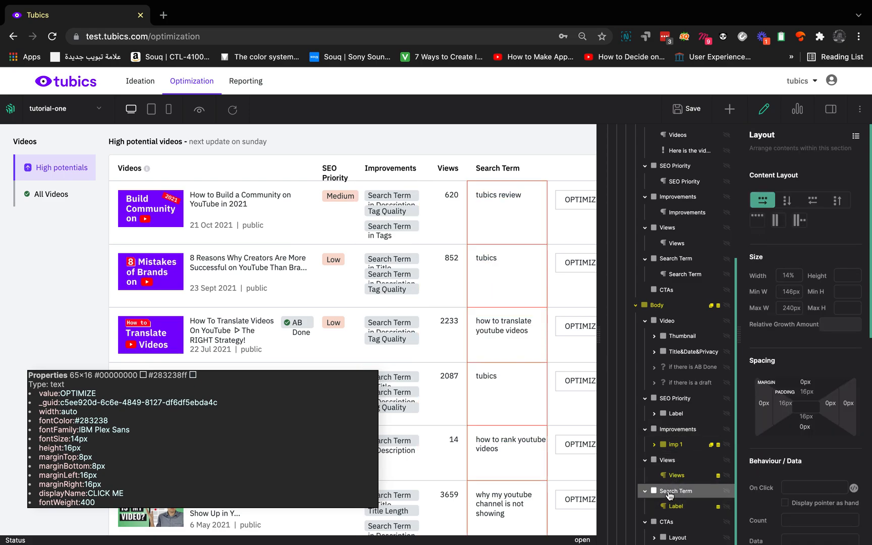
left_click(671, 523)
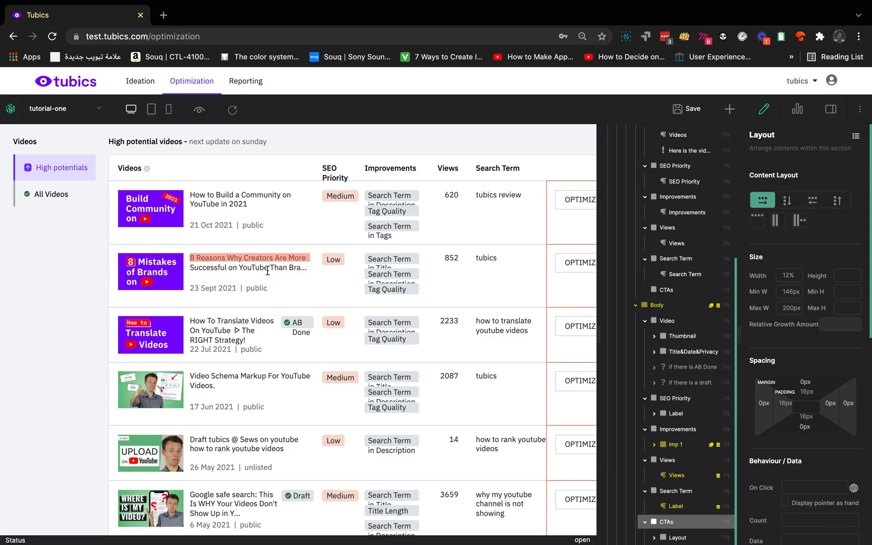
mouse_move(268, 277)
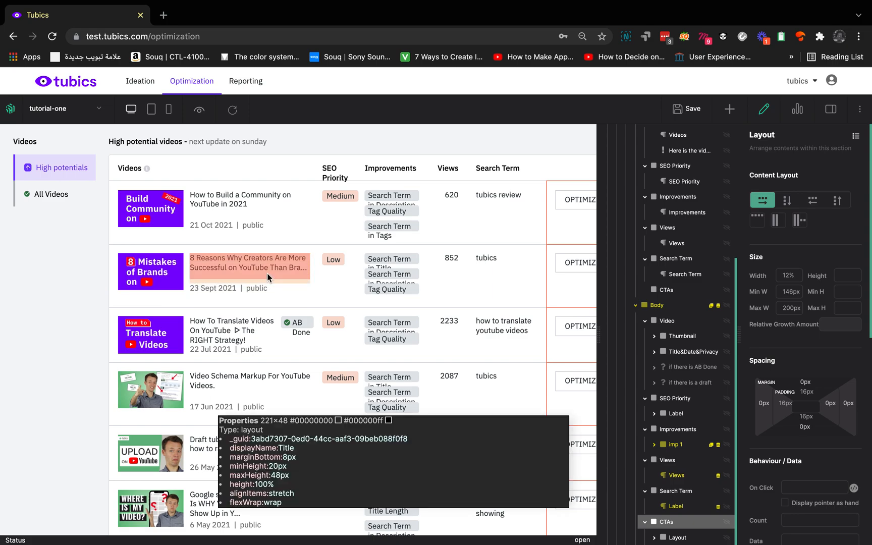
left_click(267, 273)
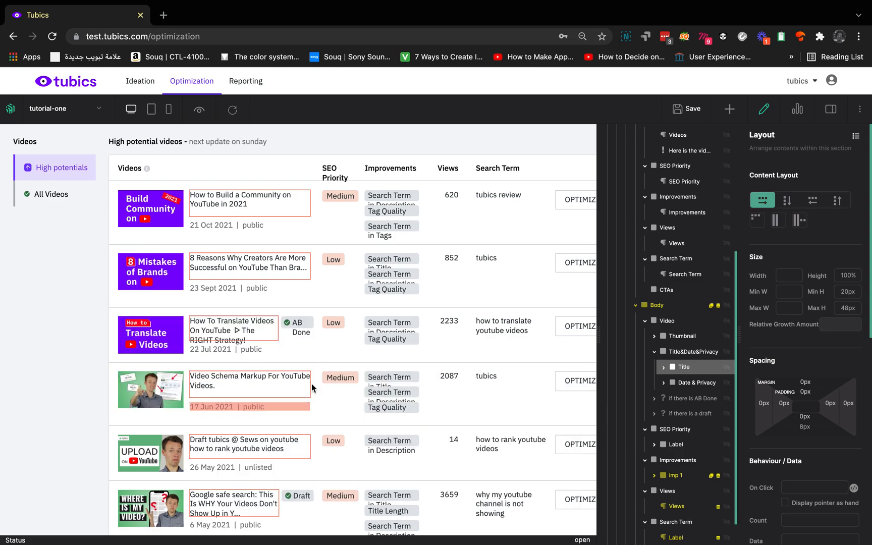
- Save the page and preview the table in a non-full-screen browser window
left_click(685, 107)
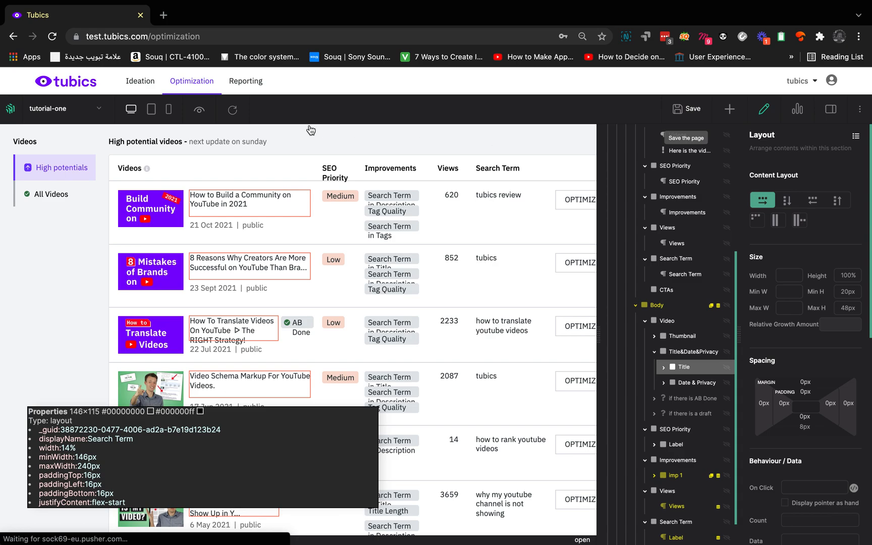
left_click(204, 111)
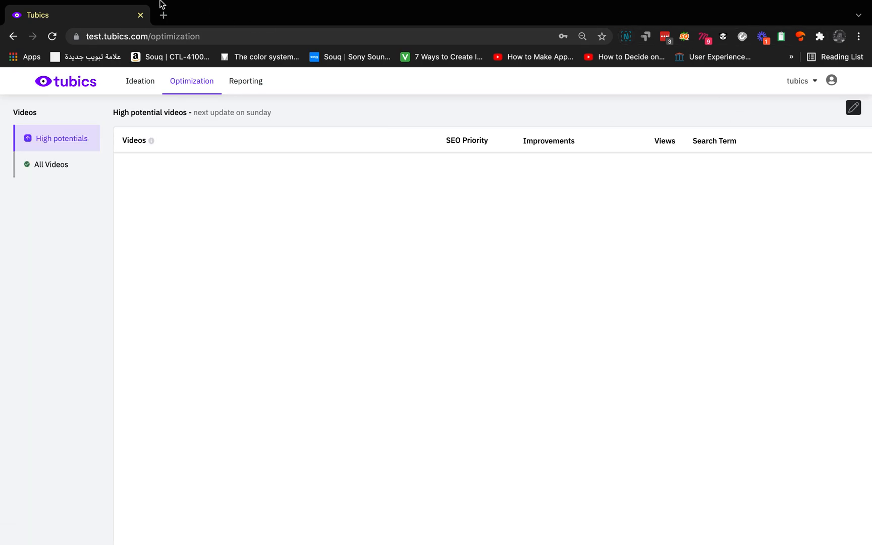
mouse_move(79, 8)
left_click(36, 20)
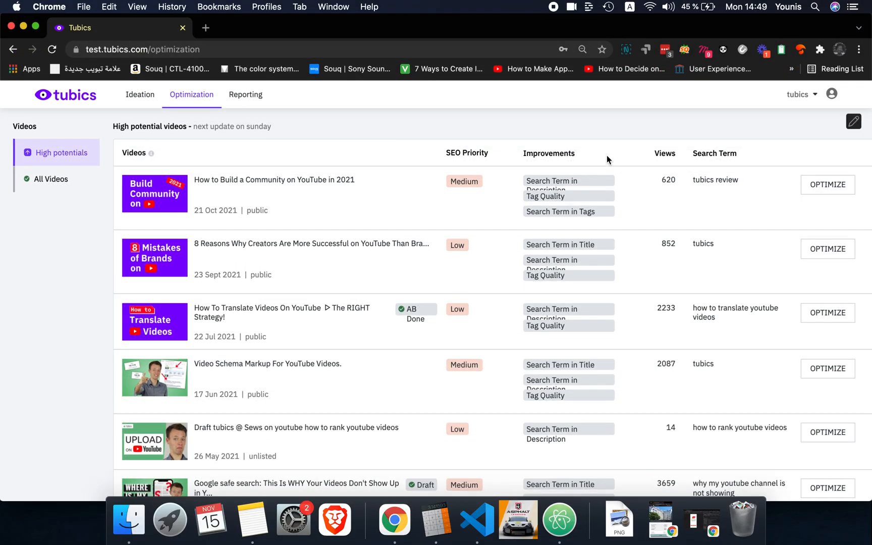
left_click_drag(846, 168, 862, 142)
- Reopen the page editor, set the Table Itself layout's minimum width to 1090px, and save the page
left_click(854, 121)
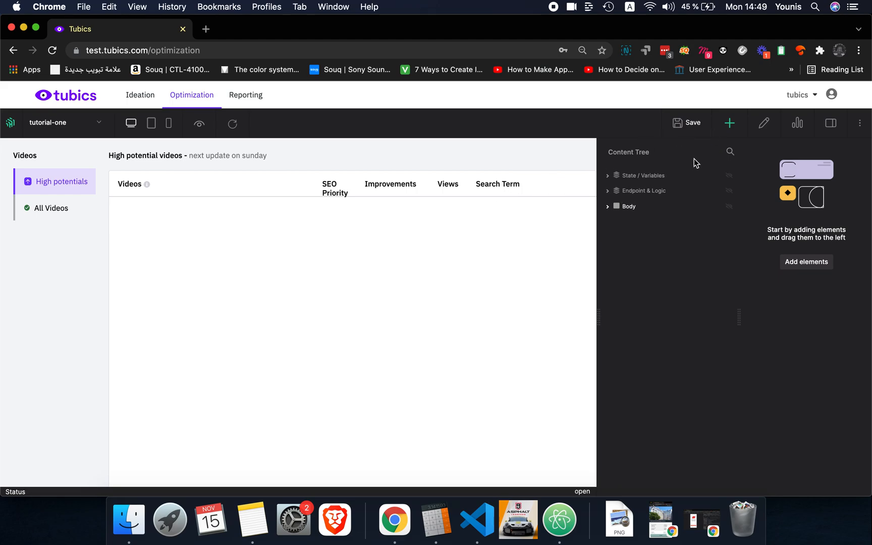
left_click(616, 208)
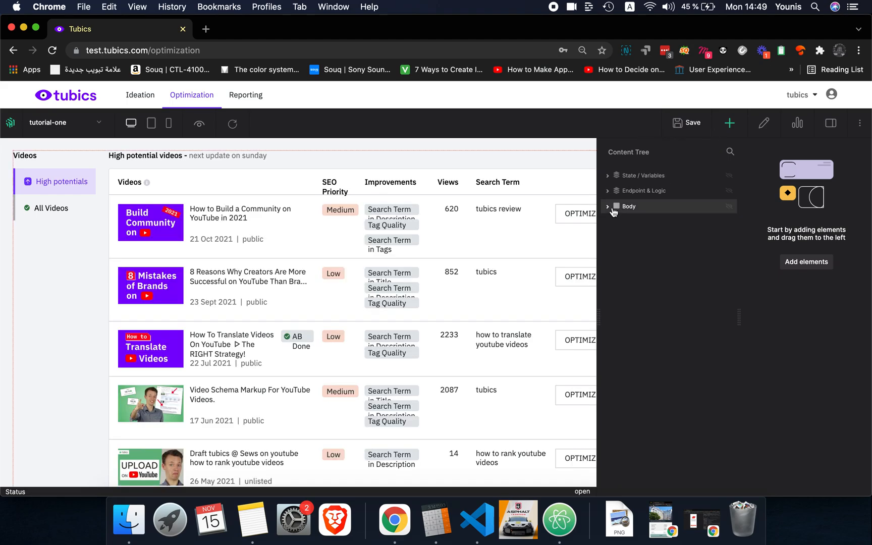
left_click(635, 238)
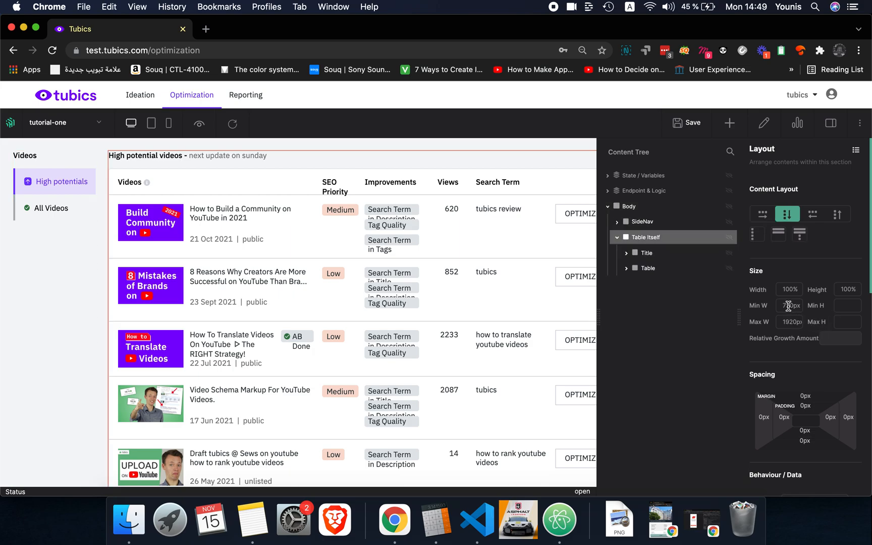
left_click_drag(790, 305, 778, 306)
type("109")
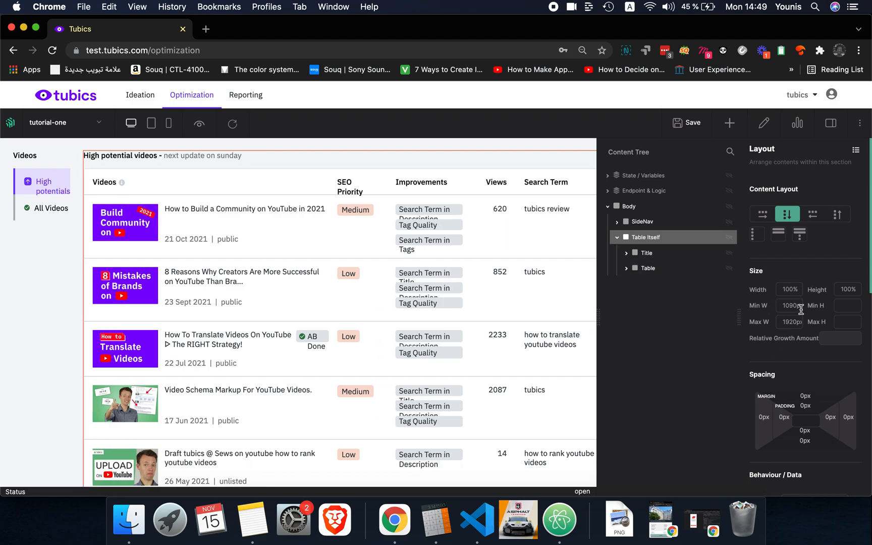
left_click(687, 125)
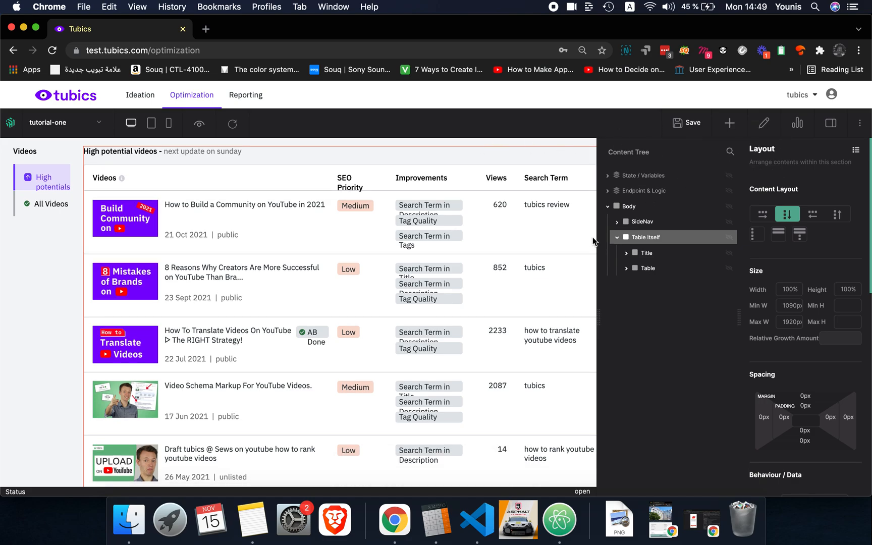
- Widen and narrow the page canvas in the editor to check how the table adapts to the available width
left_click_drag(593, 241, 725, 231)
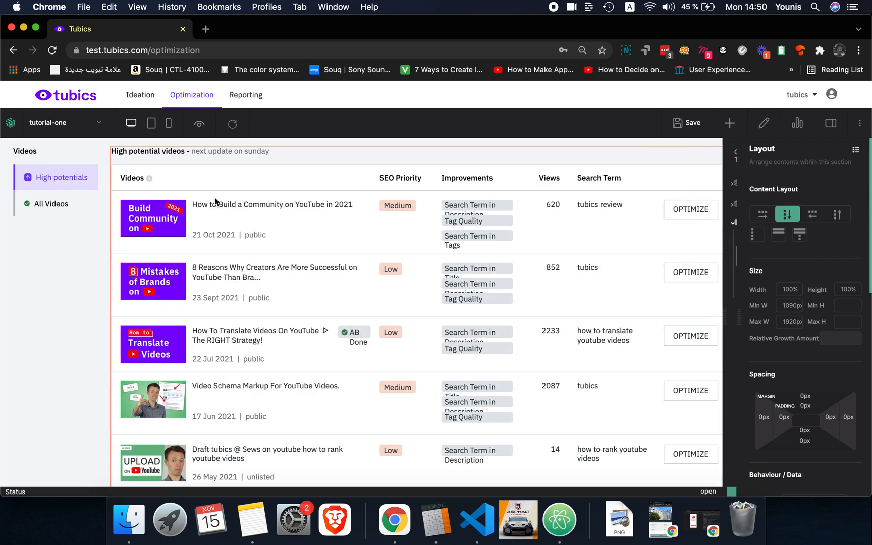
left_click_drag(725, 317, 576, 302)
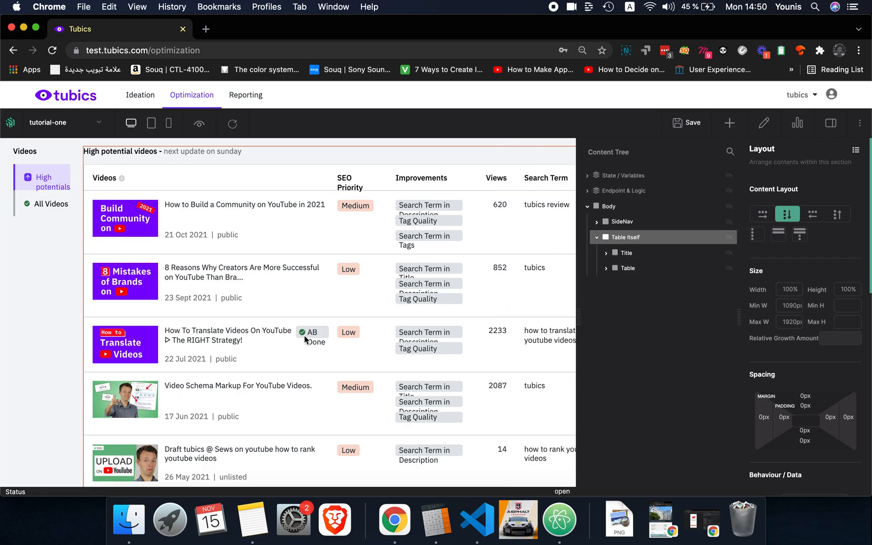
- Pick the AB Done status label on the canvas, and select the SEO Priority label in the first video row
left_click(763, 123)
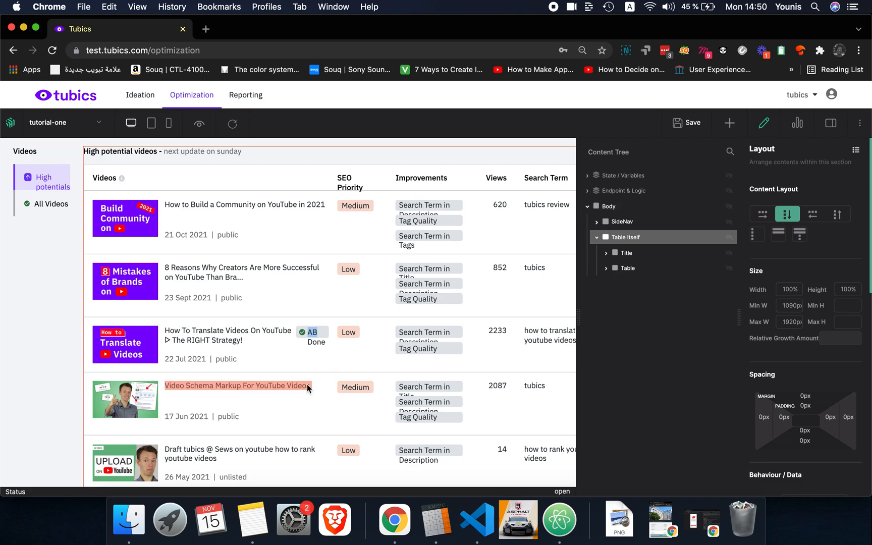
left_click(329, 339)
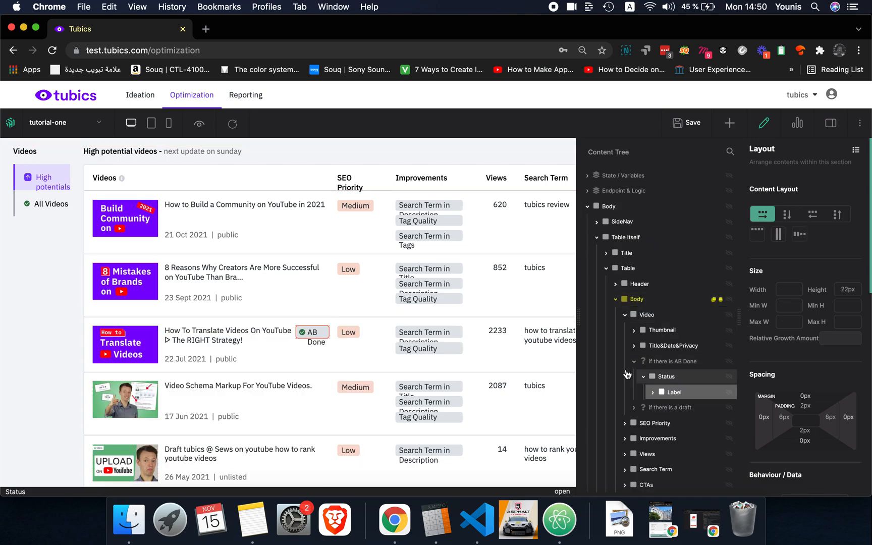
left_click(343, 212)
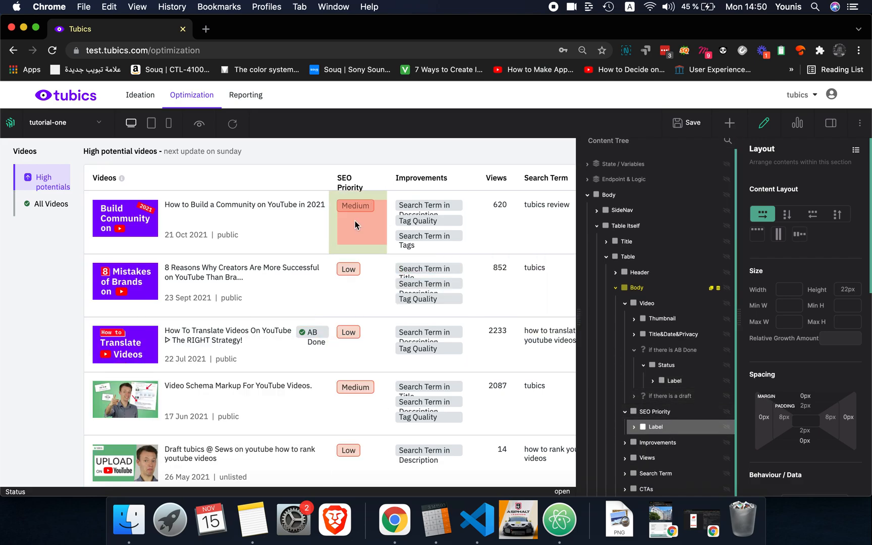
- Switch to the Figma design and inspect the fill colour of the Med priority badge in the Draft video's row
key("ctrl+Right")
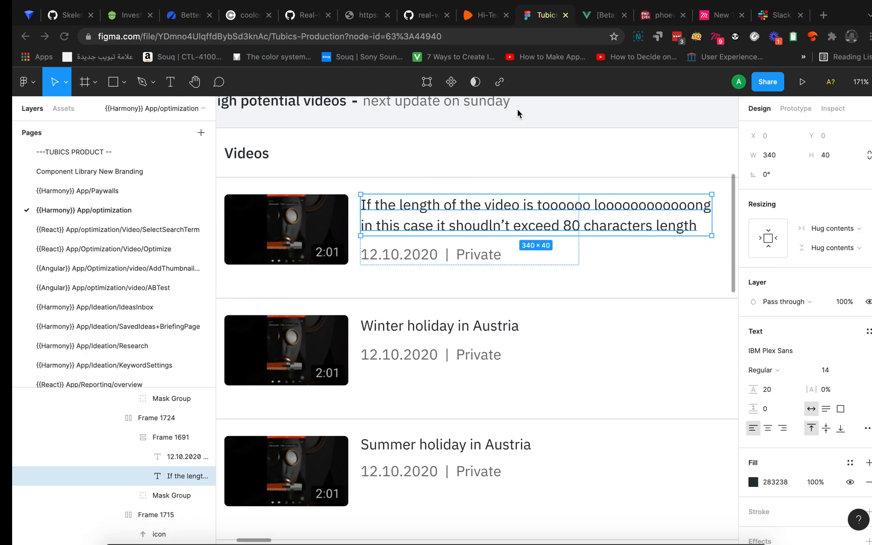
scroll(480, 252, "right", 8)
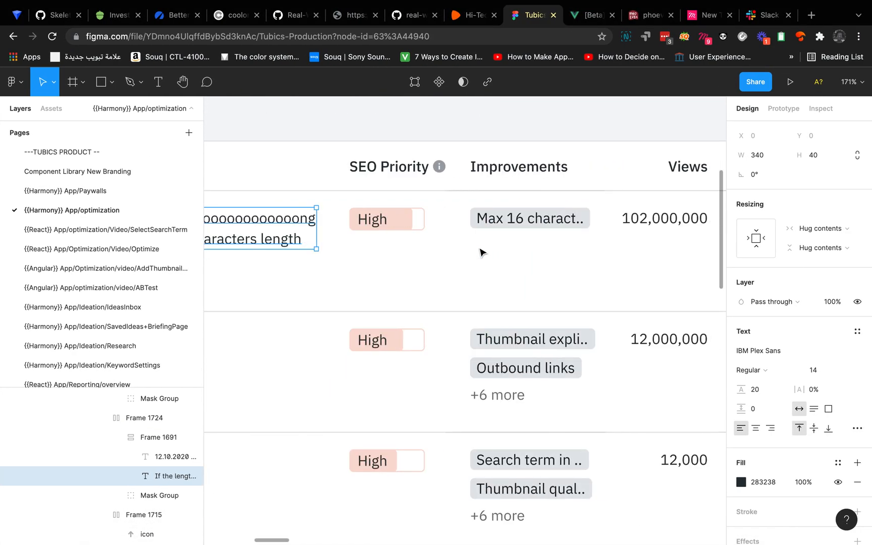
scroll(481, 253, "down", 5)
scroll(448, 418, "down", 3)
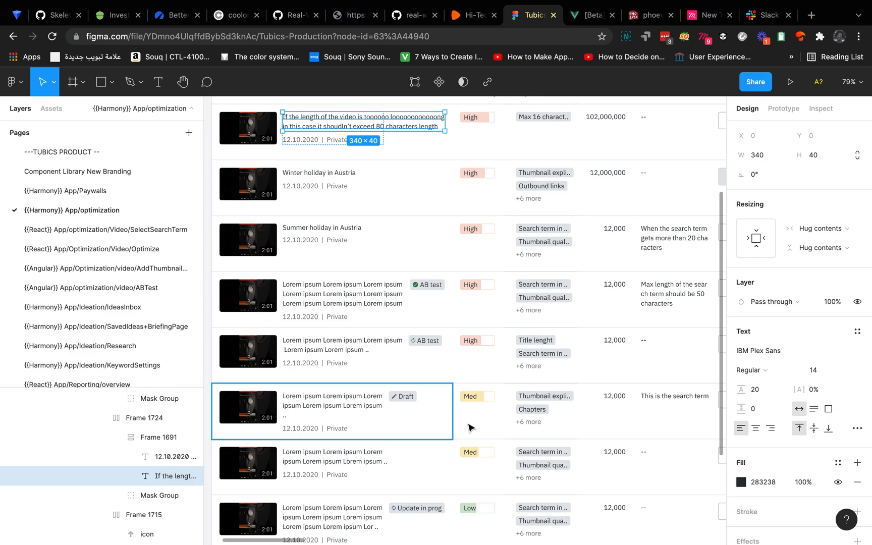
scroll(482, 401, "up", 5)
left_click(490, 381)
- Return to the page editor and examine the visualColor entry of item 4 in the video list data
key("ctrl+Left")
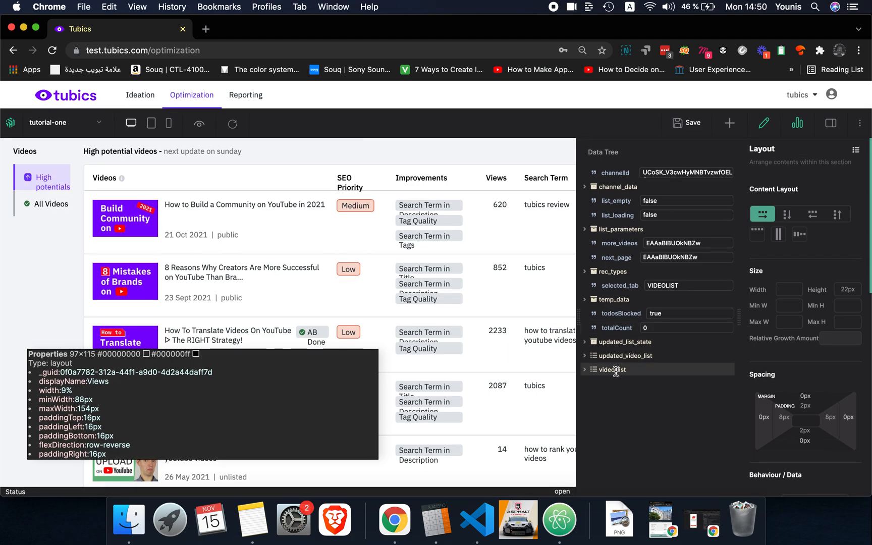
left_click(617, 370)
left_click(638, 438)
scroll(637, 418, "down", 5)
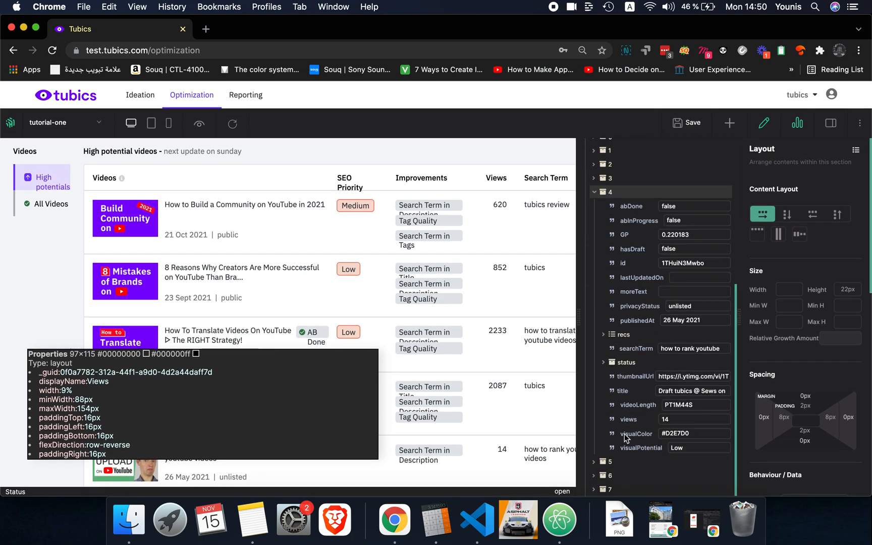
double_click(637, 434)
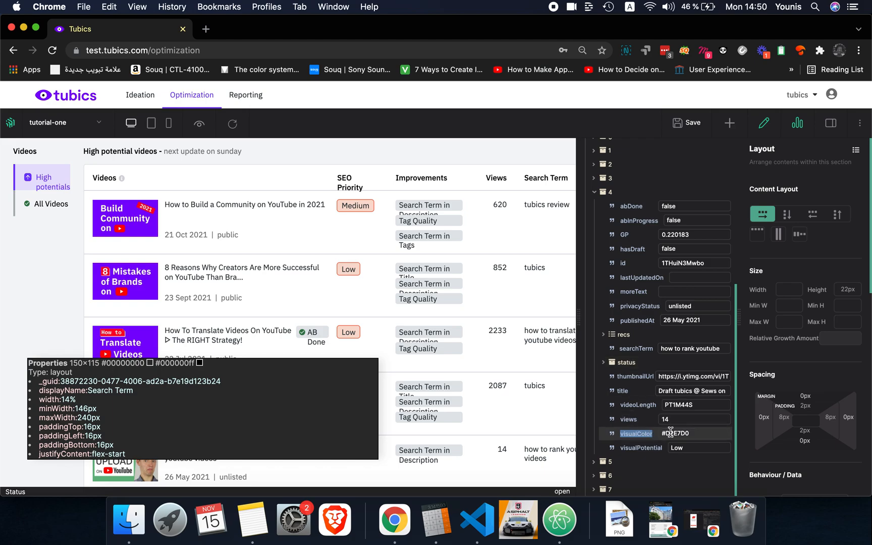
- Go back to the content tree and highlight the background colour value of the SEO Priority label
left_click(797, 122)
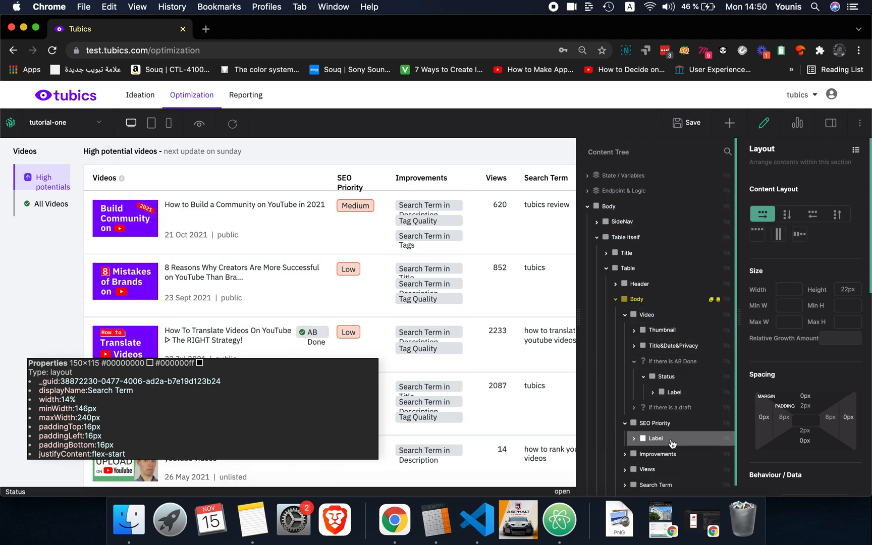
scroll(766, 387, "down", 5)
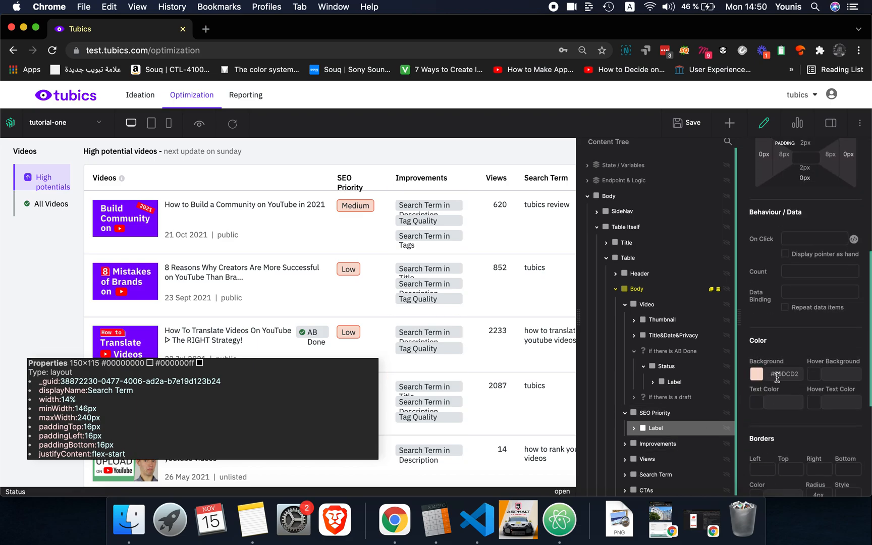
double_click(782, 372)
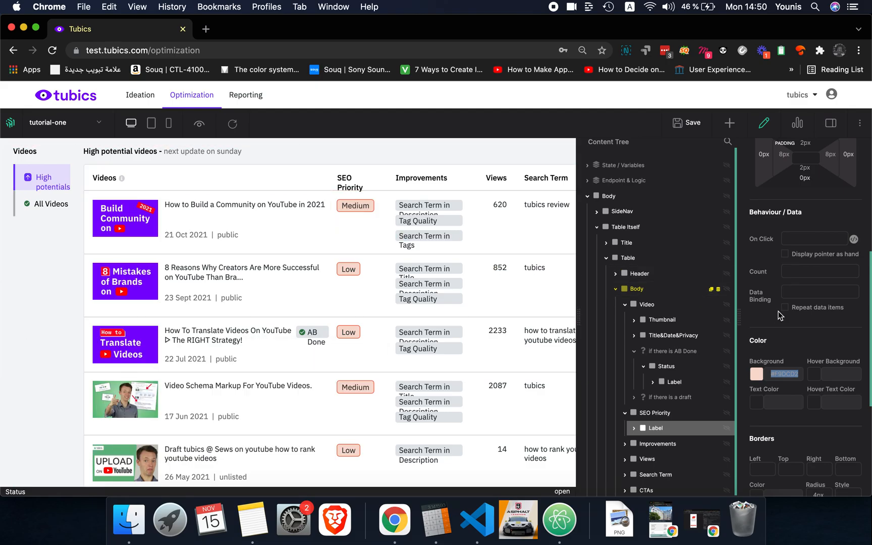
- Switch to VS Code and add a comment line containing an empty ${} expression at the end of created() in EventList.vue
key("ctrl+Right")
key("ctrl+Left")
key("ctrl+Right")
key("ctrl+Right")
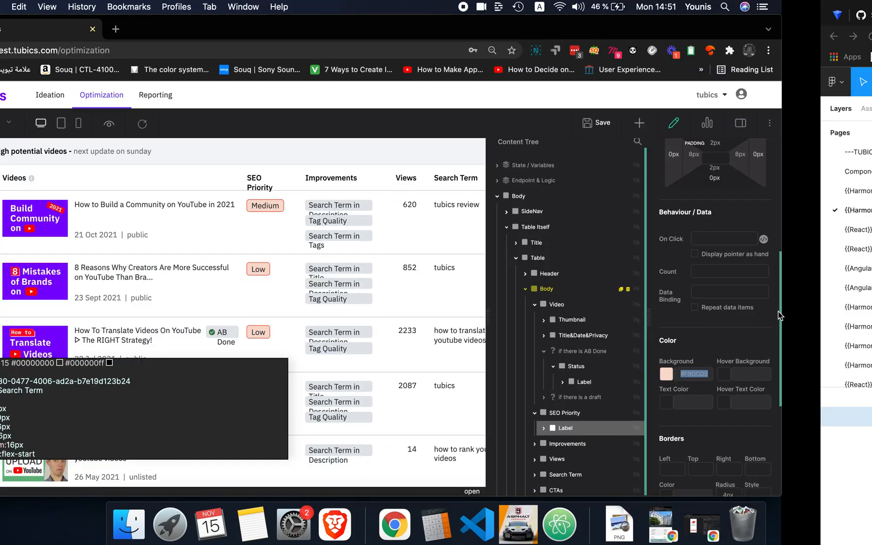
key("ctrl+Right")
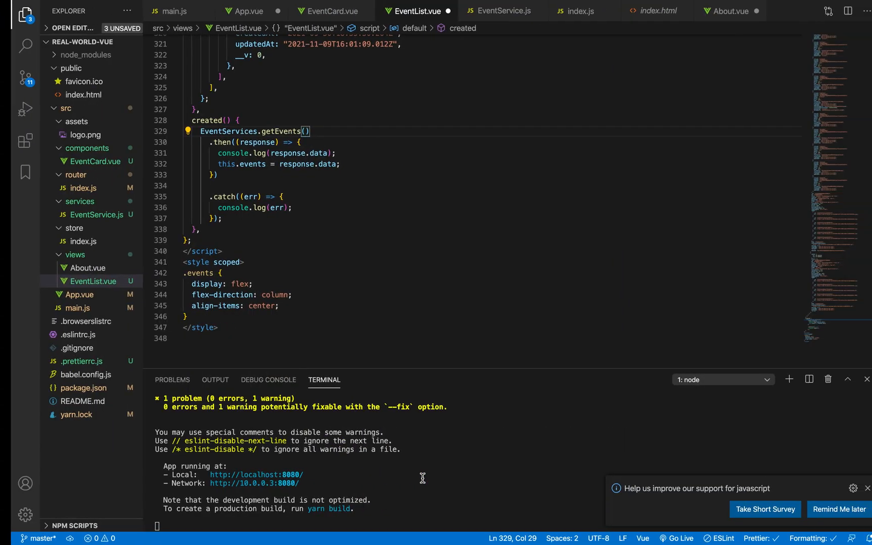
left_click(272, 340)
scroll(268, 302, "up", 2)
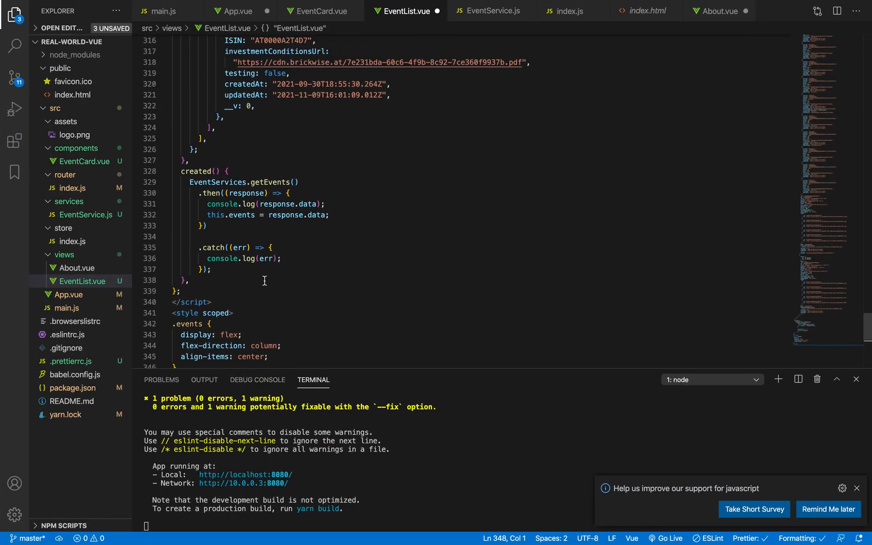
left_click(231, 273)
key("Return")
type("// ${")
key("Left")
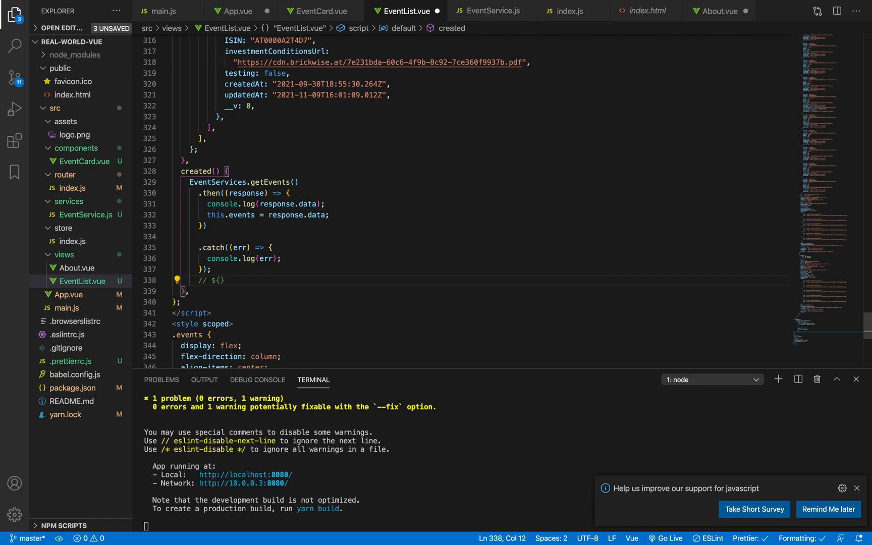
- Write the condition binding.visualPotential ==='medium'? inside the commented expression
type("ding.visual")
type("Potentia")
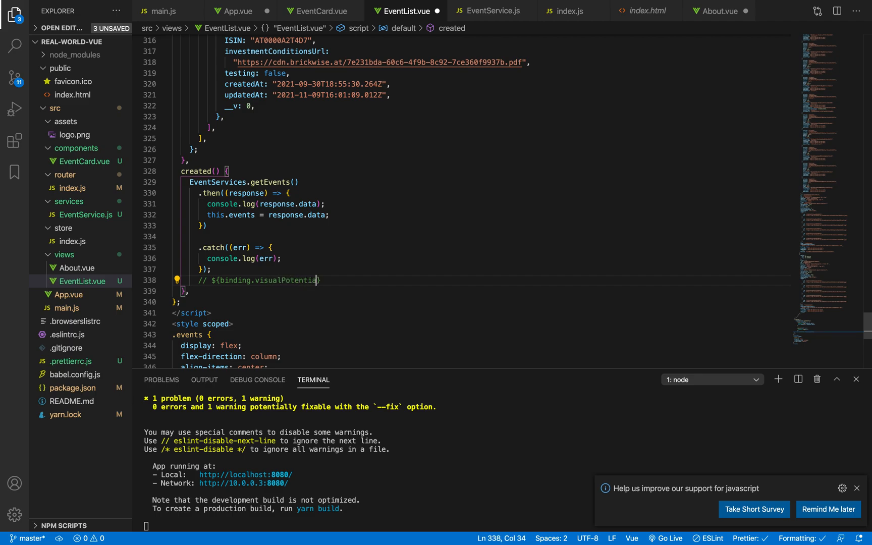
type("l ===''")
key("Down")
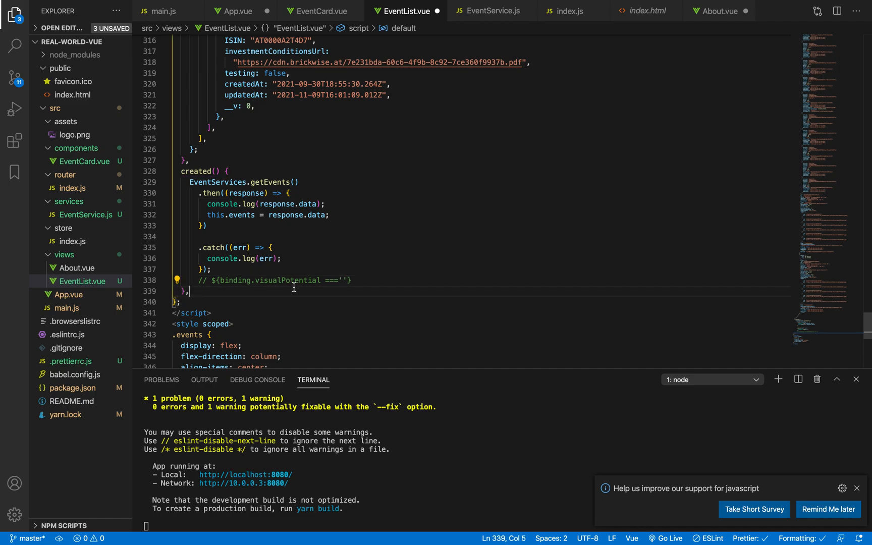
left_click(346, 281)
type("medium'?")
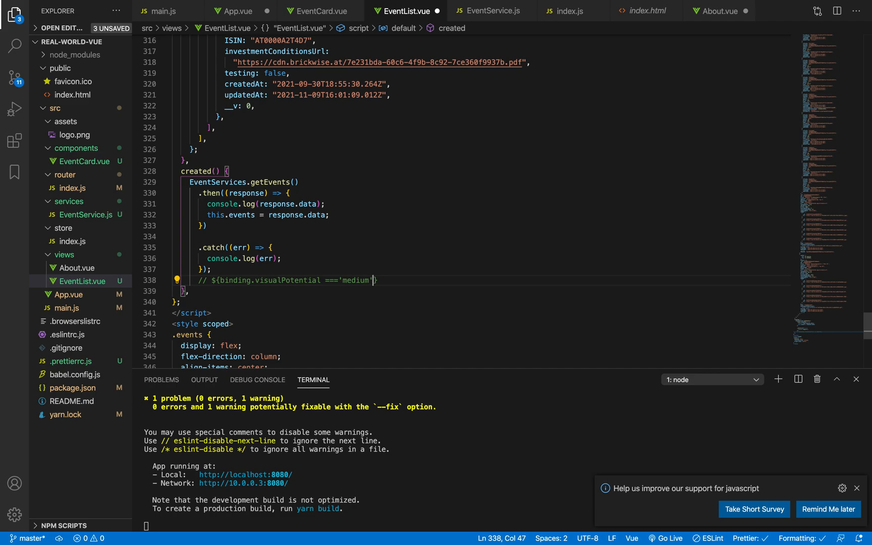
- Add the placeholder colour '#euhfgk' as the medium result, followed by a colon for the else branch
type(" 'cold")
key("BackSpace")
key("BackSpace")
key("BackSpace")
key("BackSpace")
key("BackSpace")
type("#euhfgku")
key("BackSpace")
key("Right")
key("shift+Left")
left_click(380, 280)
key("Return")
key("ctrl+z")
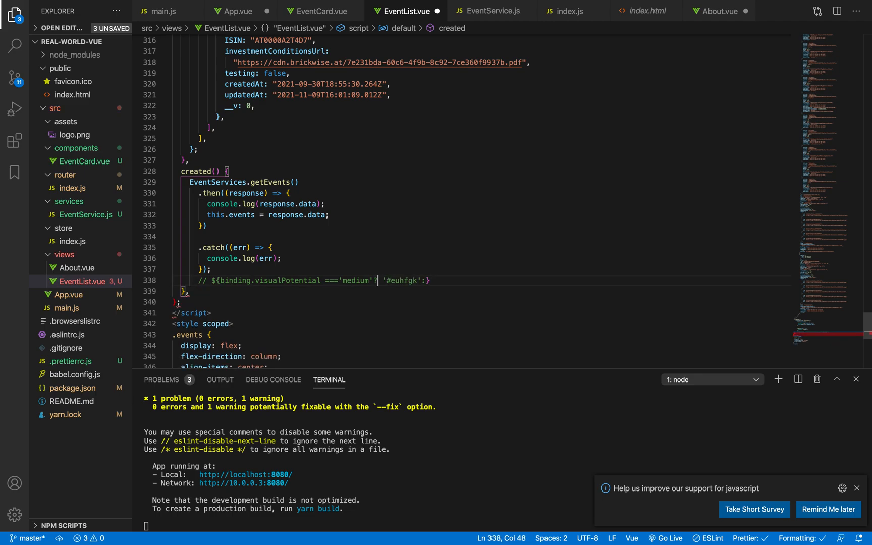
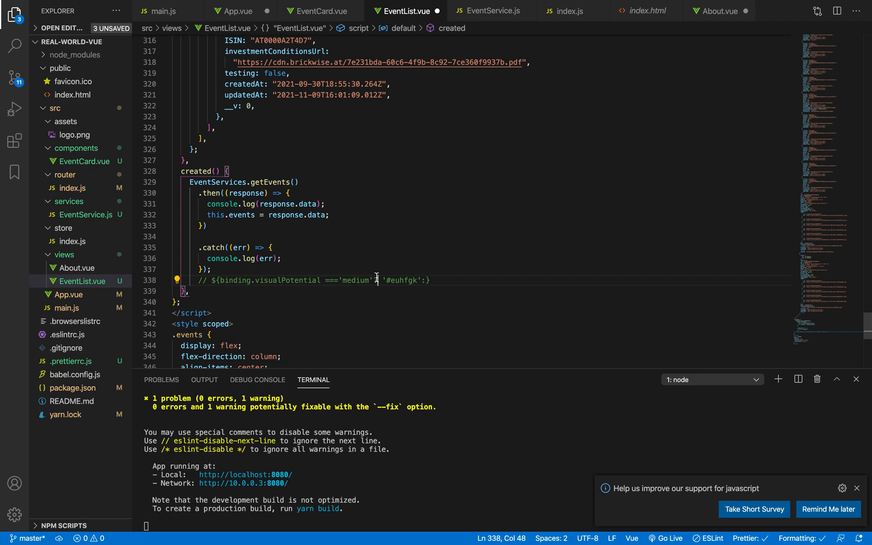
- Add parentheses as the else branch and paste a copy of the binding.visualPotential ==='medium'? condition inside them
key("Right")
key("Right")
key("Right")
key("Right")
key("Right")
key("Right")
key("Right")
key("Right")
key("Right")
key("Right")
key("Right")
left_click_drag(379, 284, 220, 283)
key("super+c")
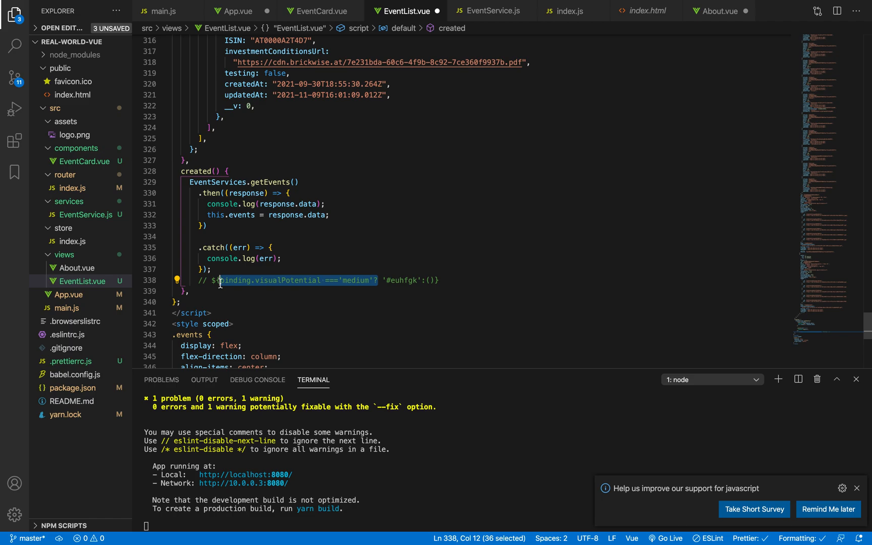
left_click(430, 281)
key("super+v")
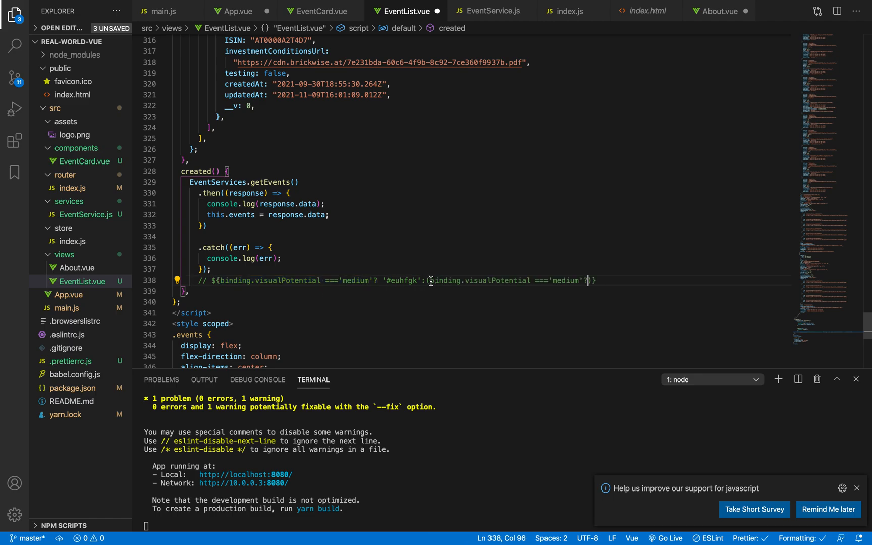
- Change the copied condition to 'low', with placeholder colour '#dfgkjhg' as its result and '#gfdhftgh' as the fallback
double_click(565, 281)
type("low")
key("Right")
key("Right")
type("dfgkjhg'")
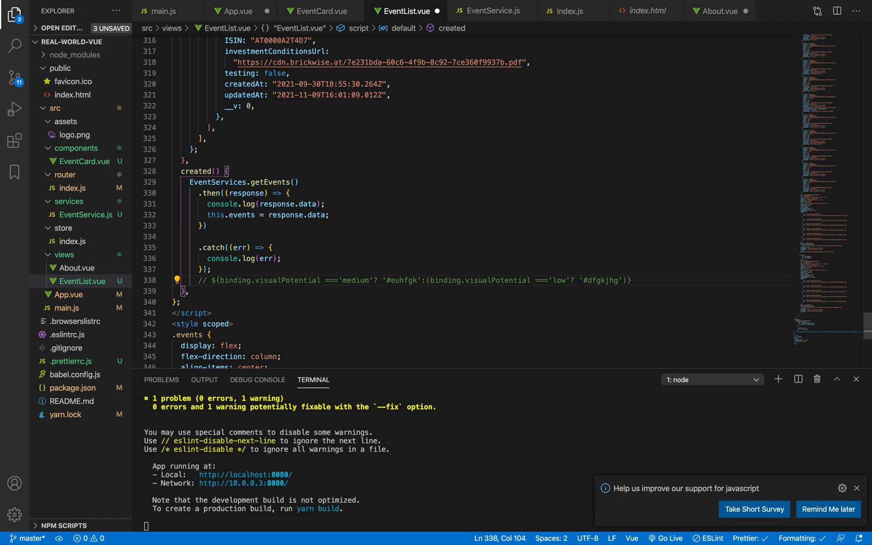
type(" : '")
scroll(454, 201, "right", 1)
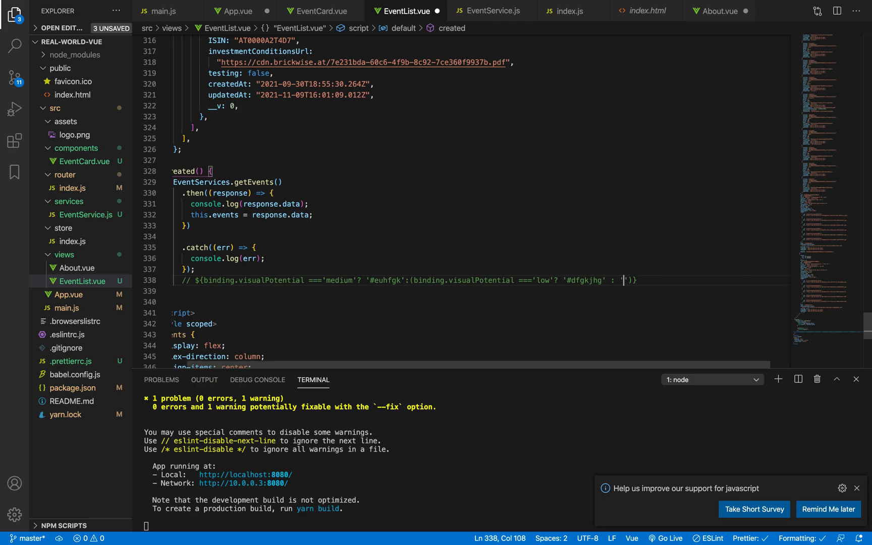
type("#gfdhftgh")
scroll(529, 284, "left", 1)
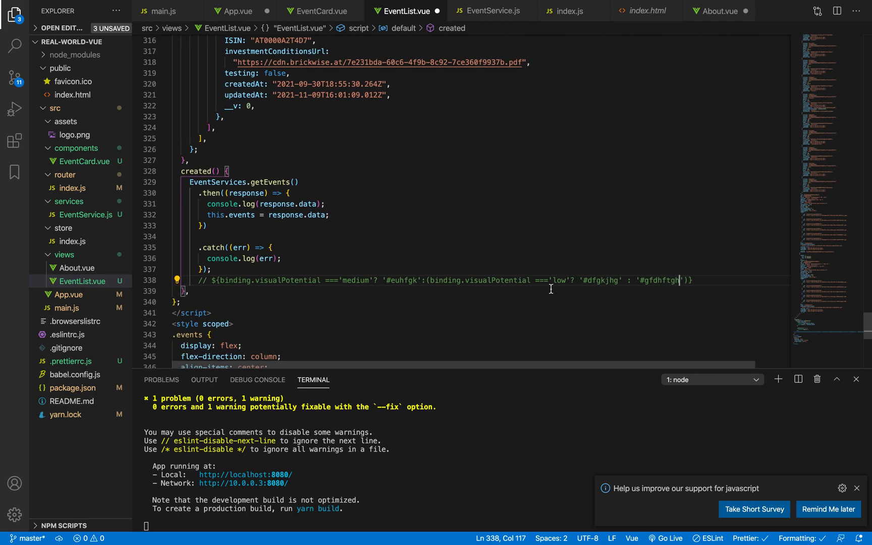
- Review the nested colour expression by highlighting its medium, low and fallback parts, ending with the whole expression selected
double_click(402, 281)
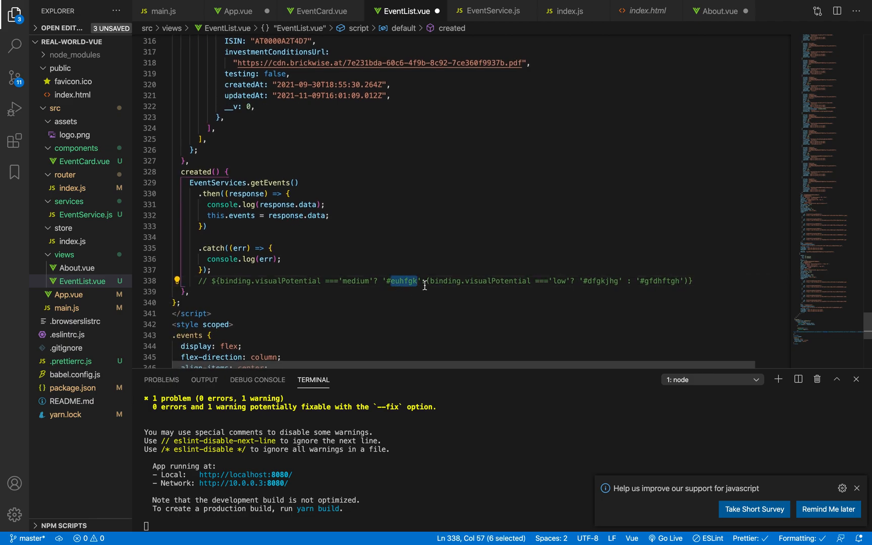
left_click_drag(429, 282, 687, 284)
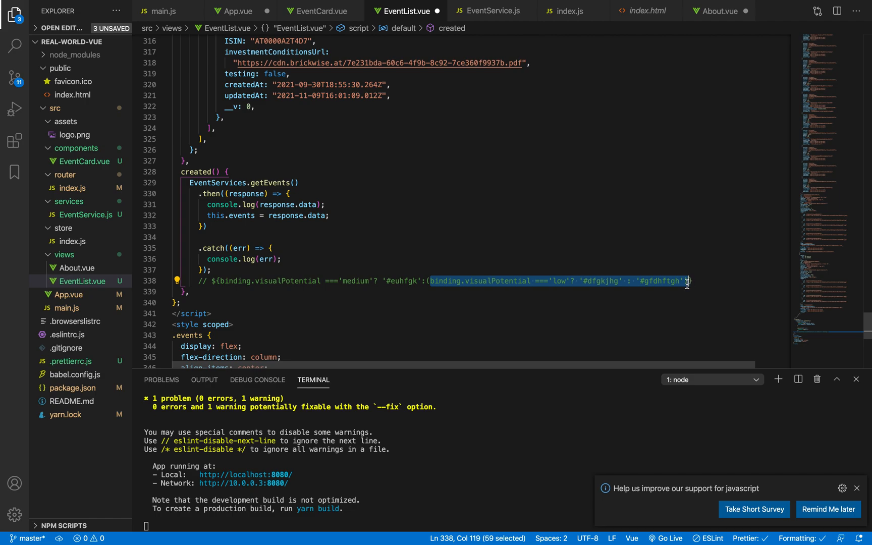
double_click(669, 282)
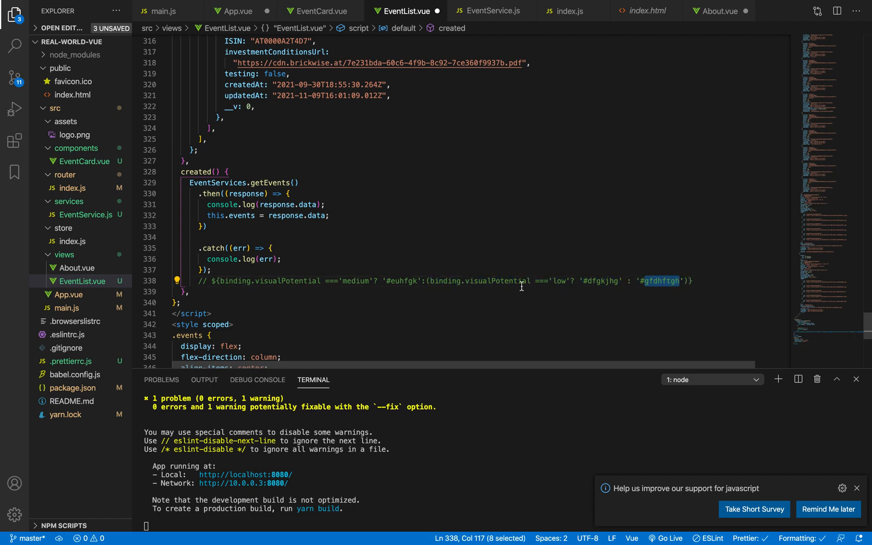
double_click(557, 282)
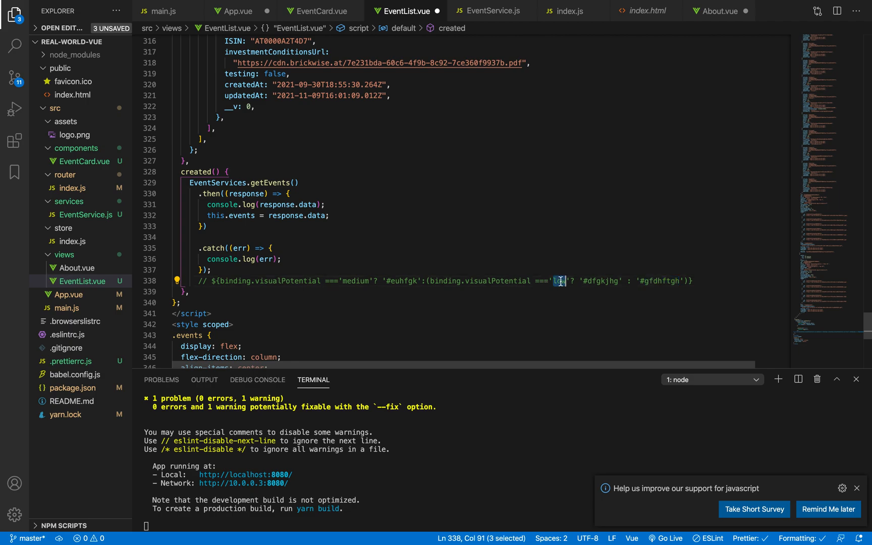
double_click(590, 282)
double_click(649, 281)
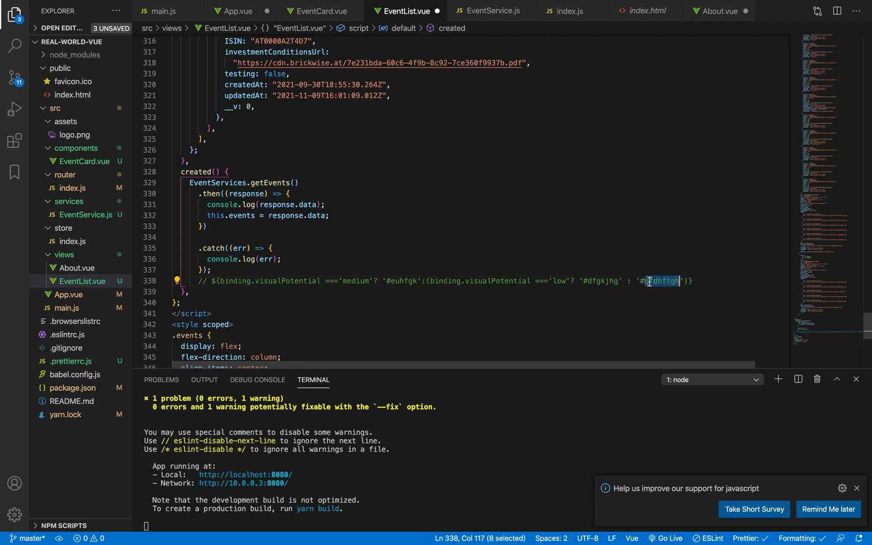
double_click(602, 282)
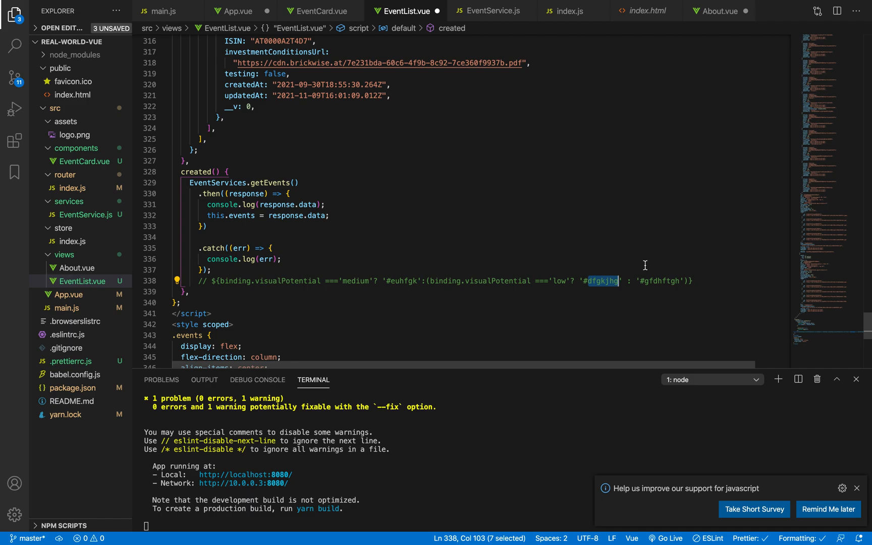
left_click(683, 269)
left_click_drag(702, 284, 212, 282)
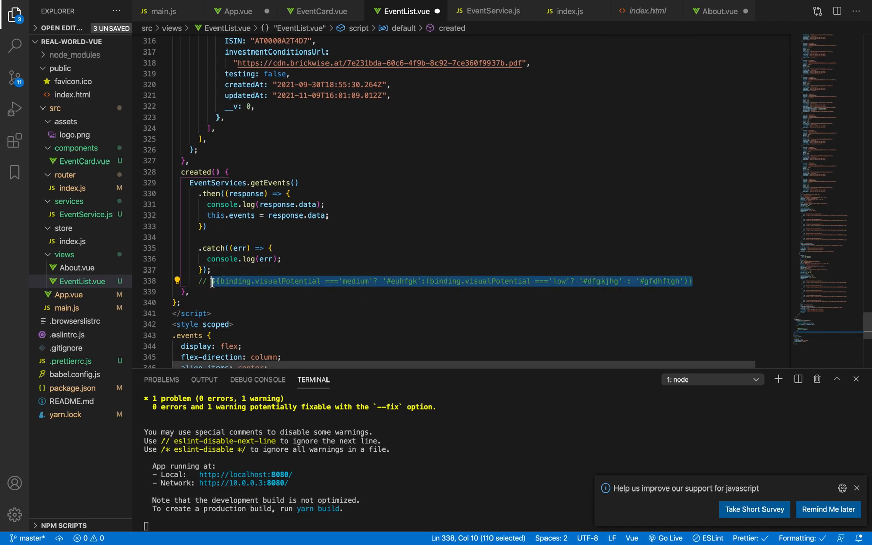
- Look at the Med badge in Figma again and switch back to the SEO Priority label in the page editor
key("ctrl+Left")
key("ctrl+Left")
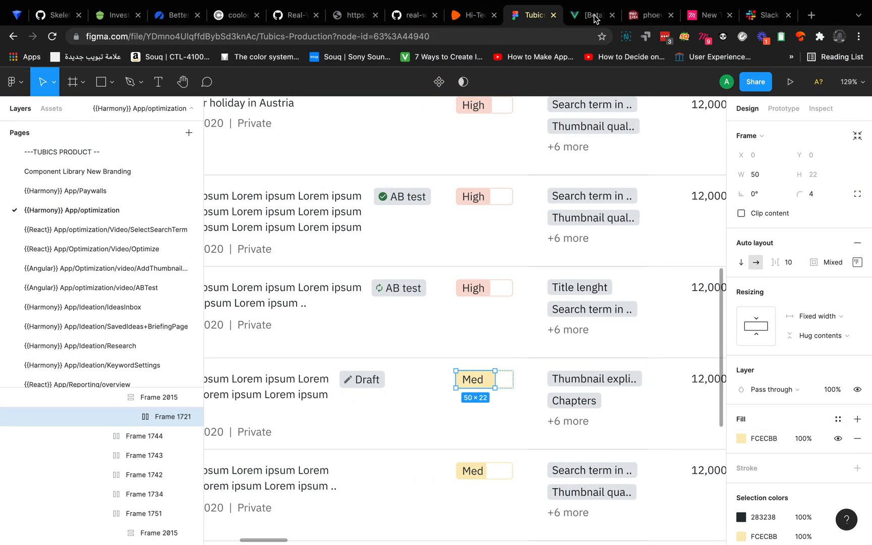
key("ctrl+Right")
key("ctrl+Right")
key("ctrl+Right")
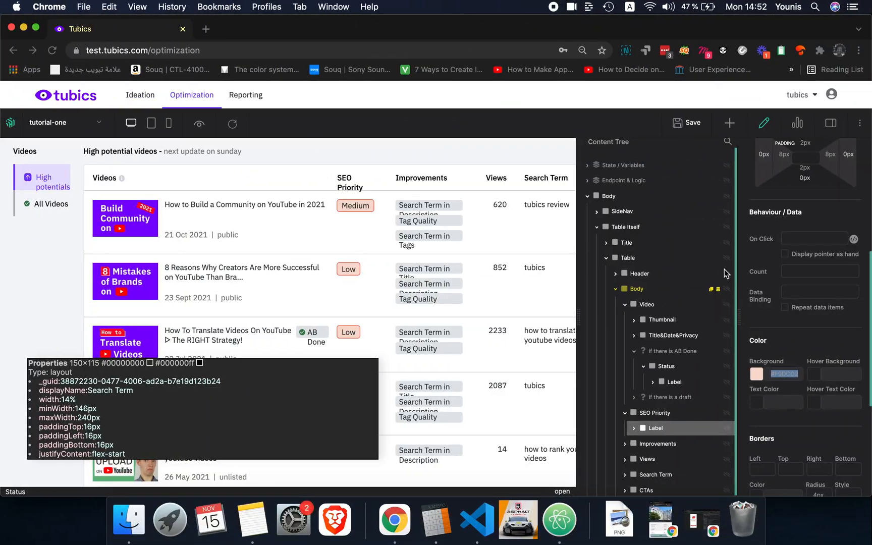
- Open the VideoListPage page in the page editor in place of tutorial-one
double_click(785, 375)
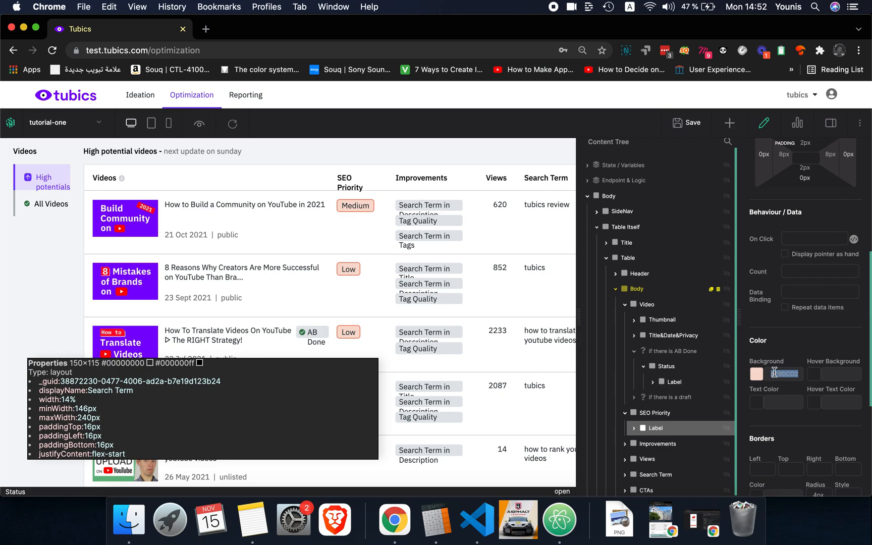
left_click(814, 343)
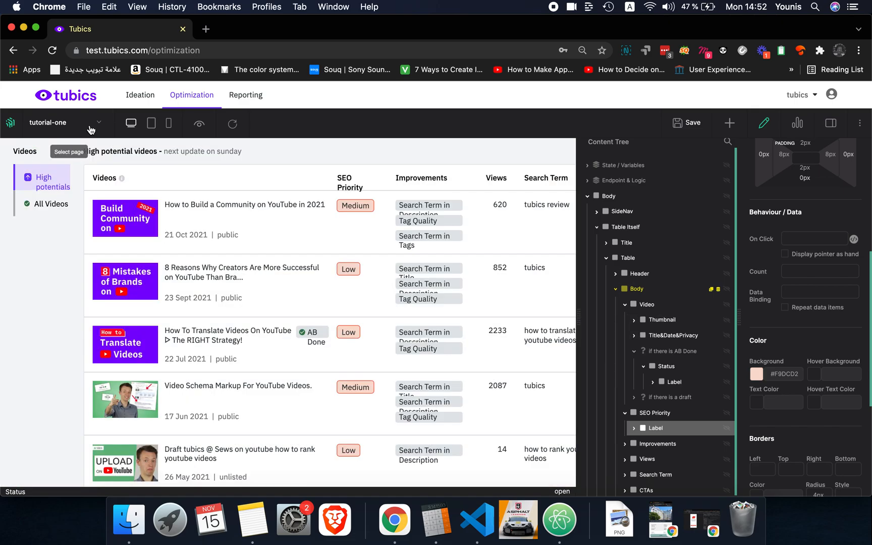
left_click(91, 131)
scroll(141, 394, "down", 10)
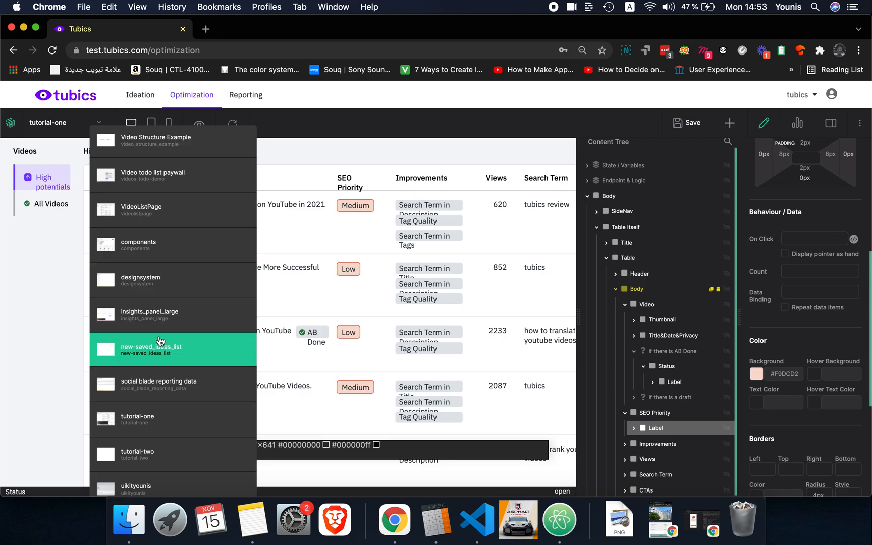
scroll(159, 339, "up", 3)
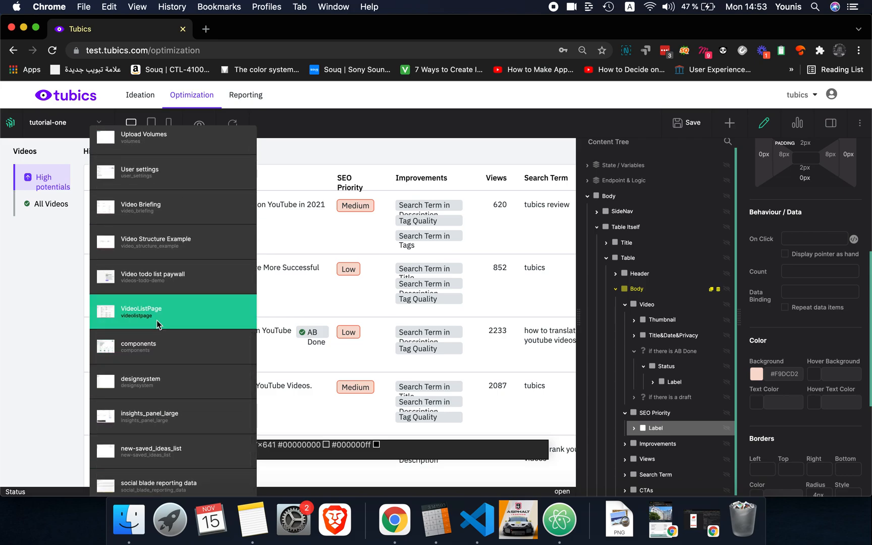
left_click(158, 324)
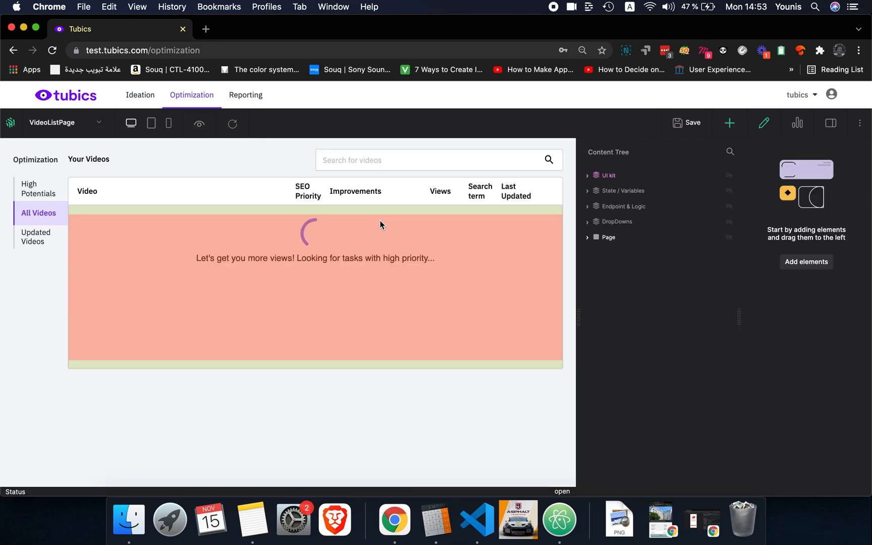
- Select the SEO Priority text in the first video row and examine its typography, spacing, data binding and colour properties
left_click(620, 242)
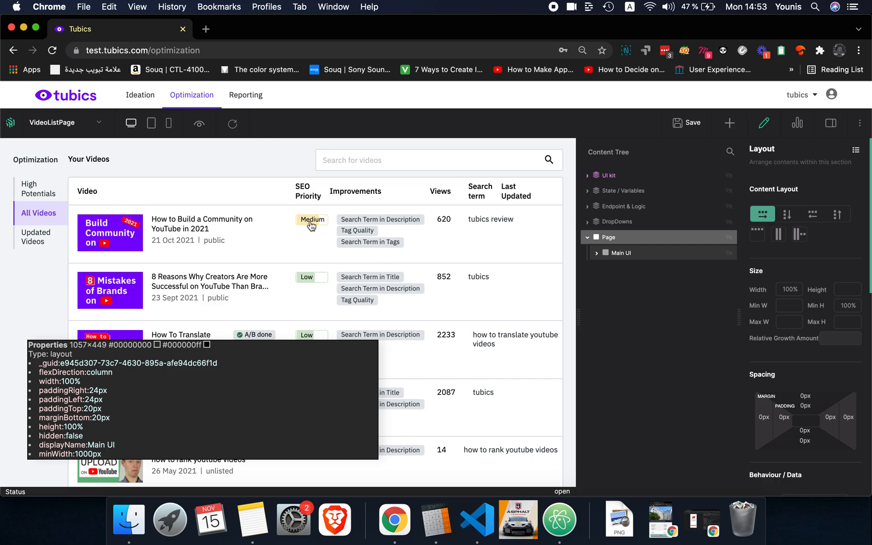
left_click(303, 221)
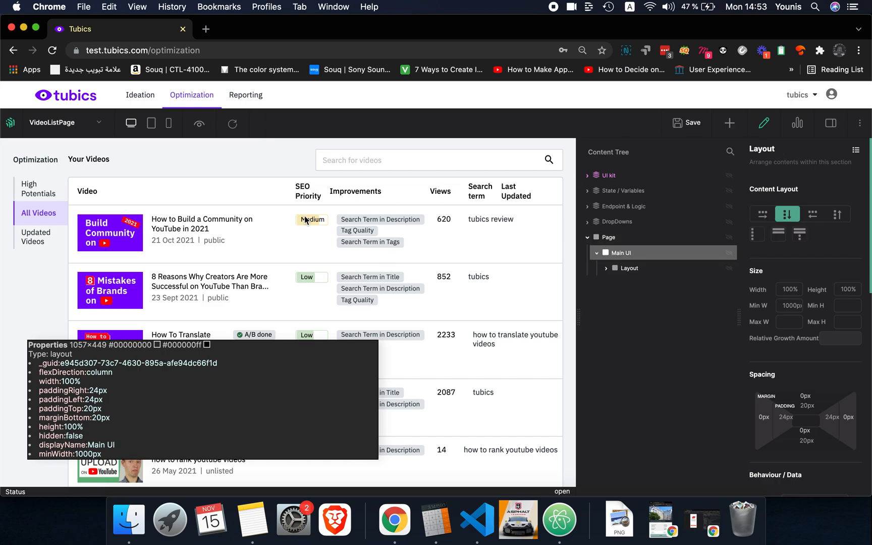
left_click(305, 220)
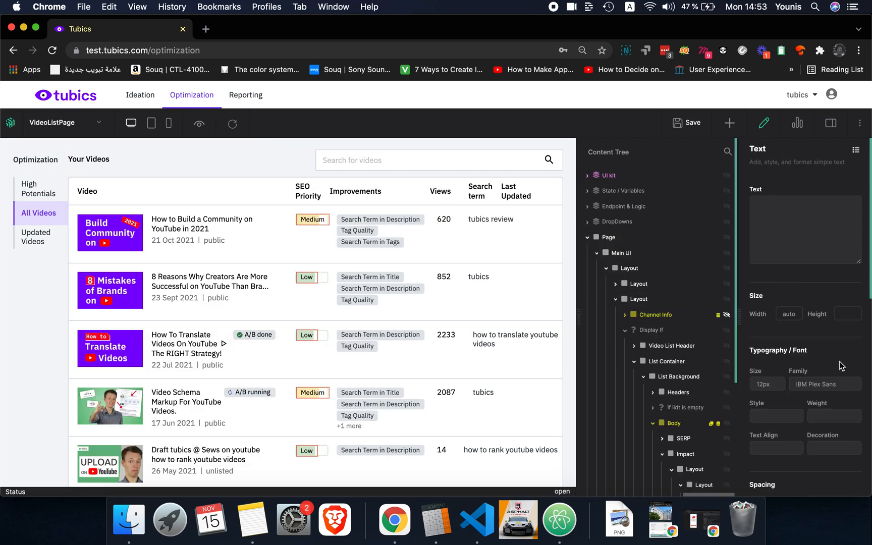
scroll(841, 366, "down", 5)
scroll(808, 337, "up", 5)
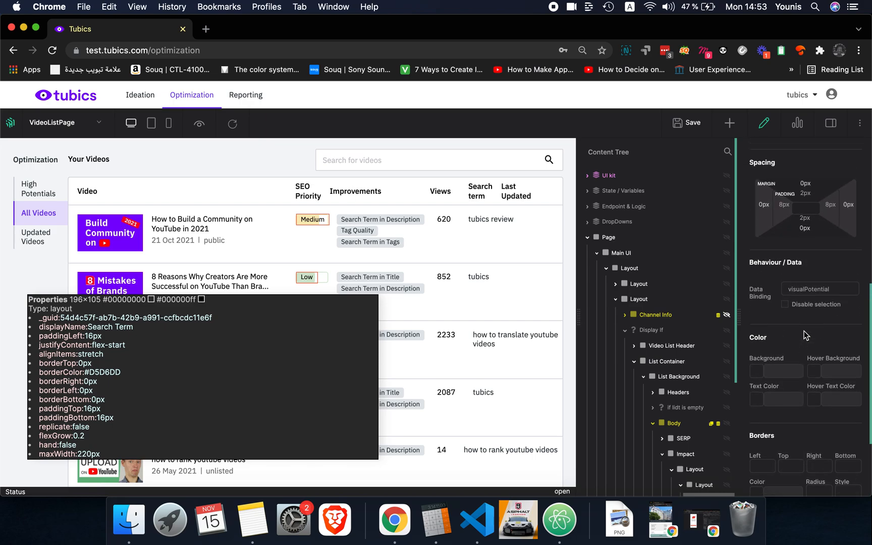
scroll(806, 335, "up", 5)
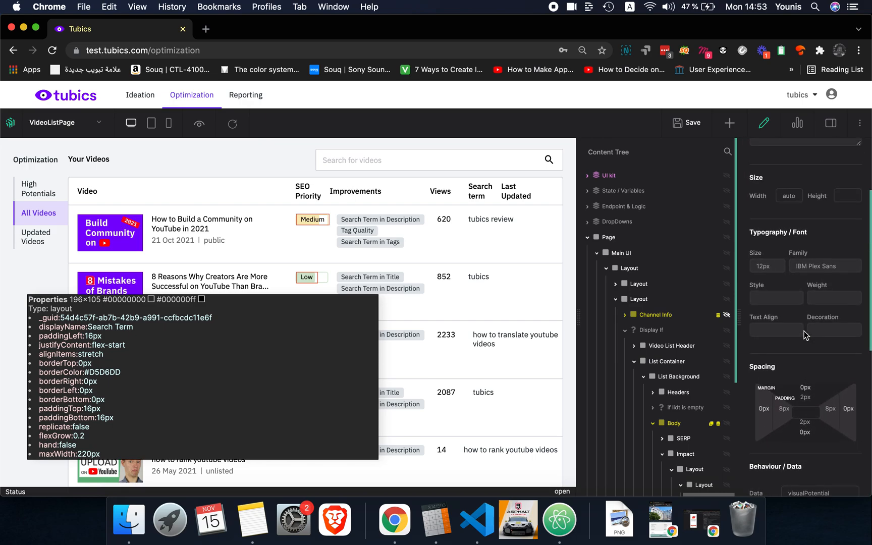
scroll(806, 336, "down", 1)
scroll(676, 394, "down", 5)
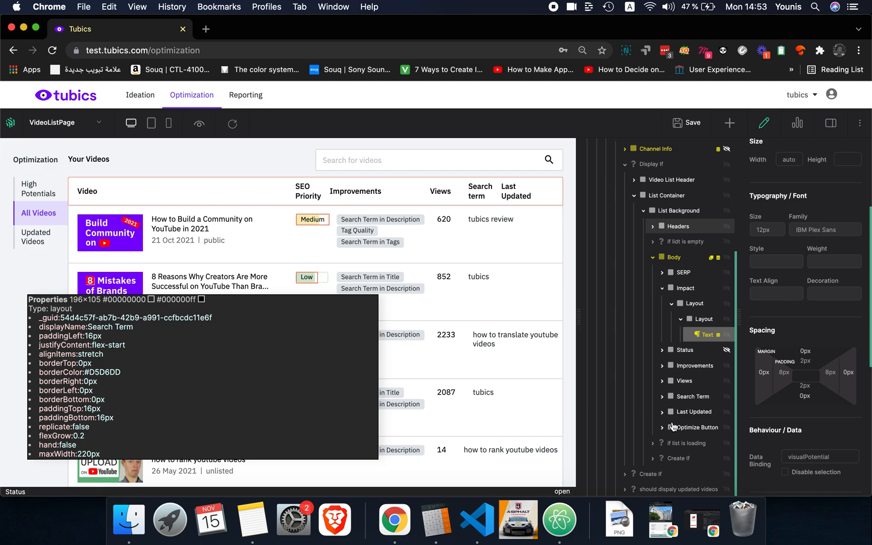
- Copy the background colour expression of the SEO Priority text's parent layout and paste it into Notes above recs[0].name
left_click(705, 319)
scroll(815, 345, "down", 8)
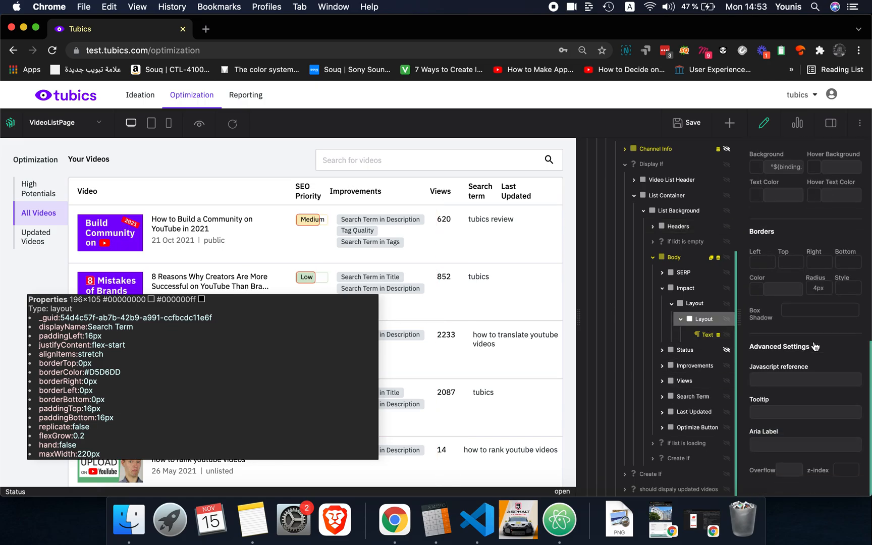
scroll(815, 345, "up", 2)
double_click(780, 259)
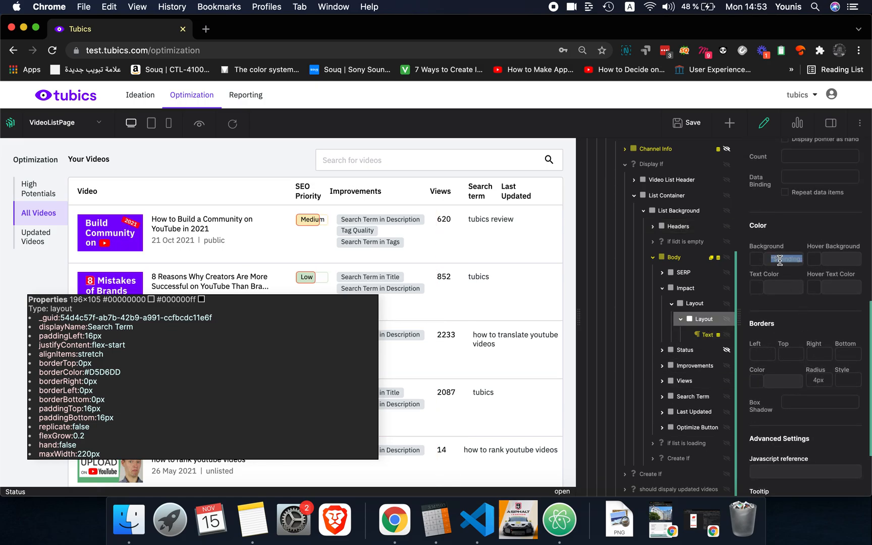
key("ctrl+Right")
key("ctrl+Right")
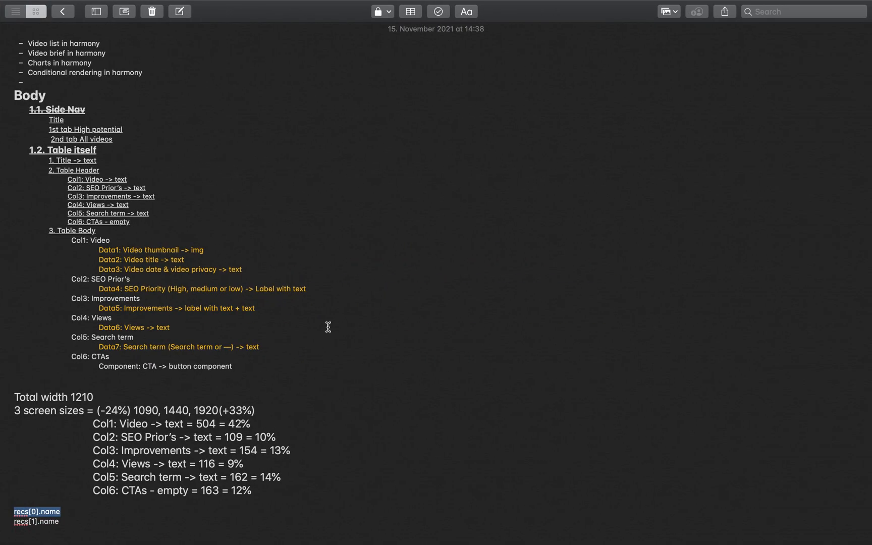
left_click(266, 506)
key("Return")
type("°${binding.visualColor}")
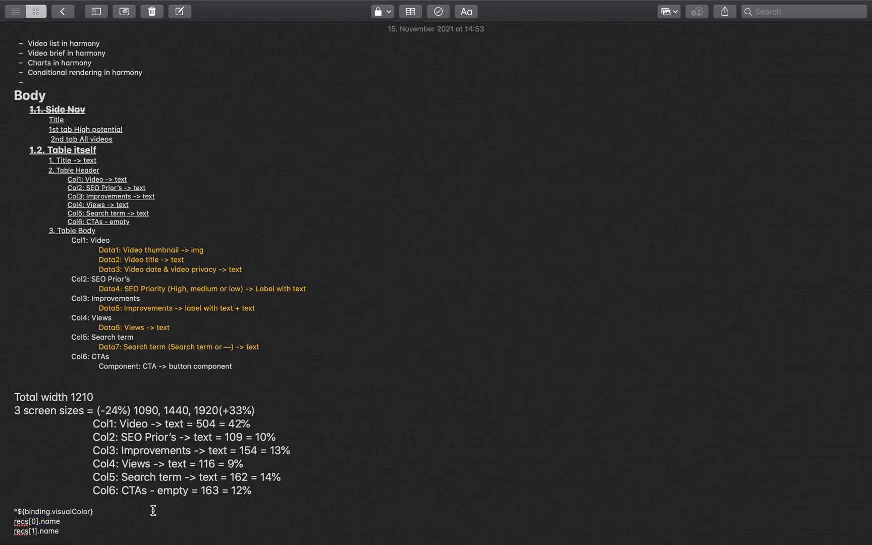
- Enlarge the font of the pasted binding.visualColor line in the note, keeping the line unindented
left_click_drag(153, 510, 8, 510)
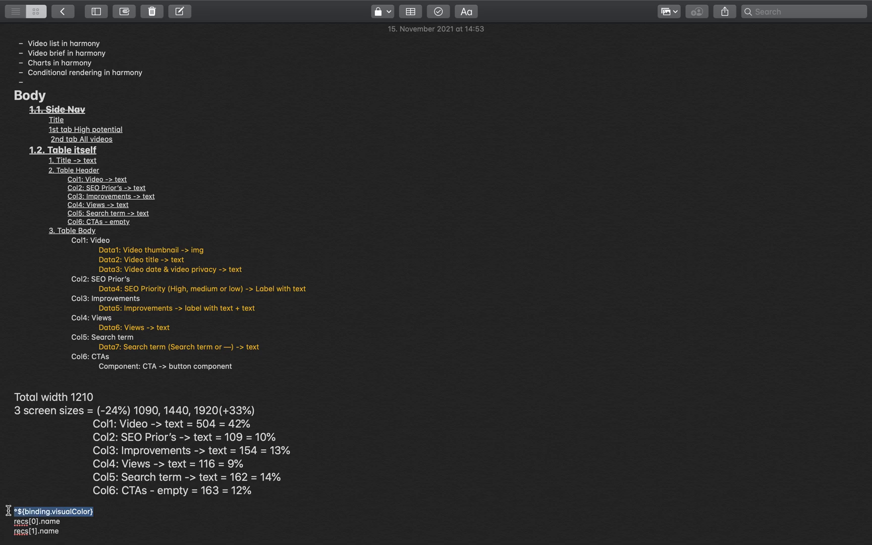
key("super+bracketright")
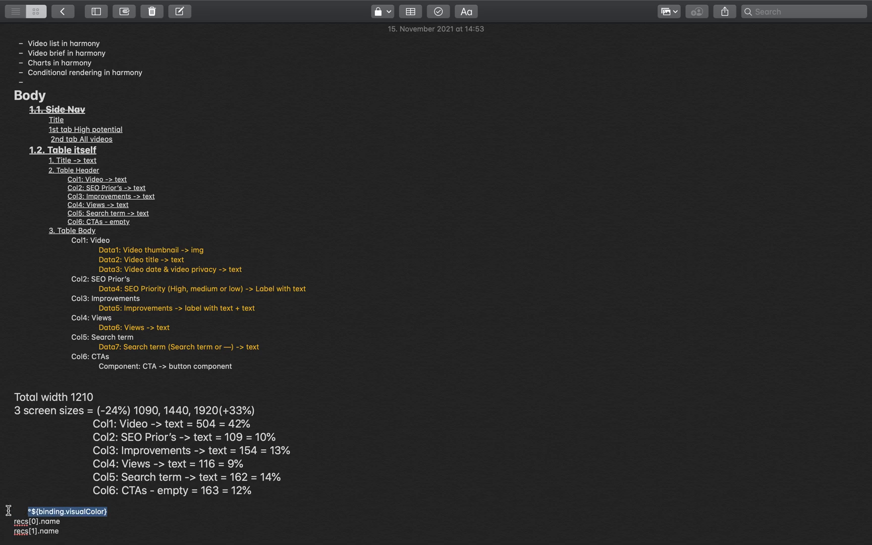
key("super+bracketleft")
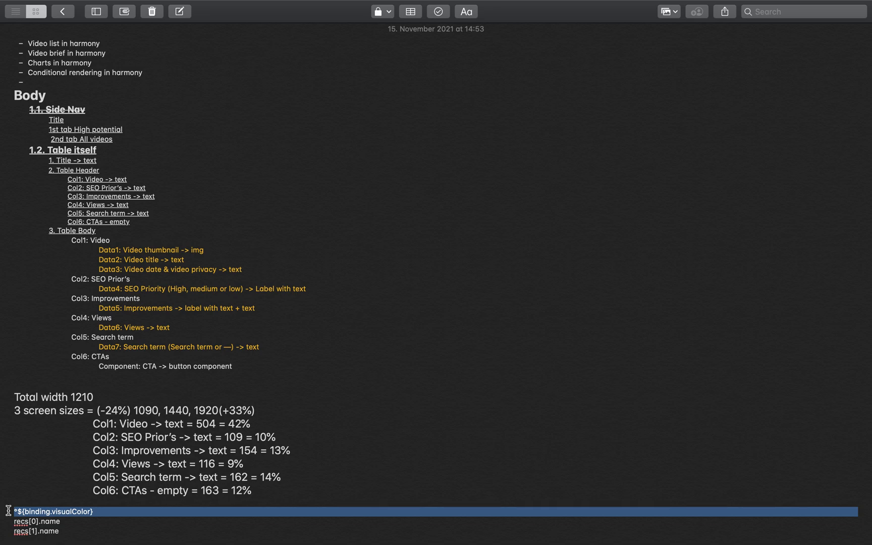
key("super+plus")
key("super+plus")
key("super+plus")
key("super+plus")
key("super+plus")
key("super+plus")
key("super+plus")
key("super+plus")
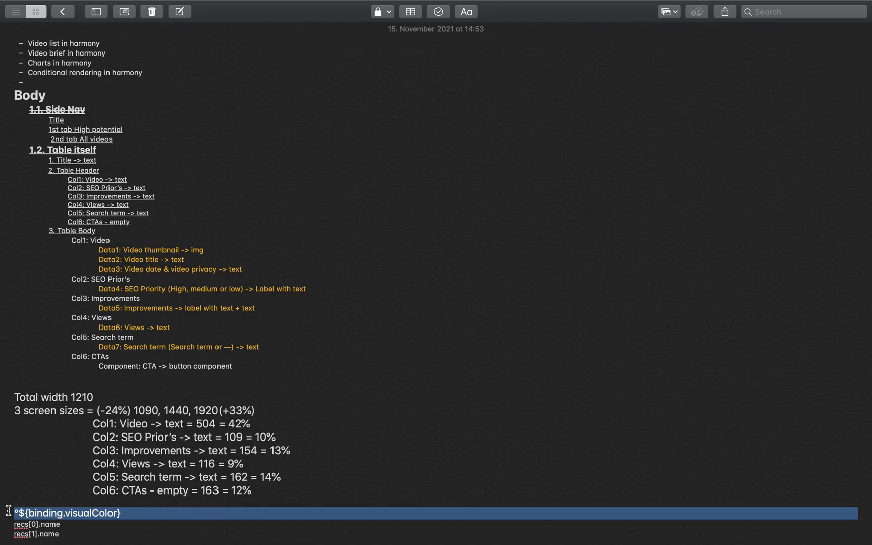
key("super+plus")
key("super+plus")
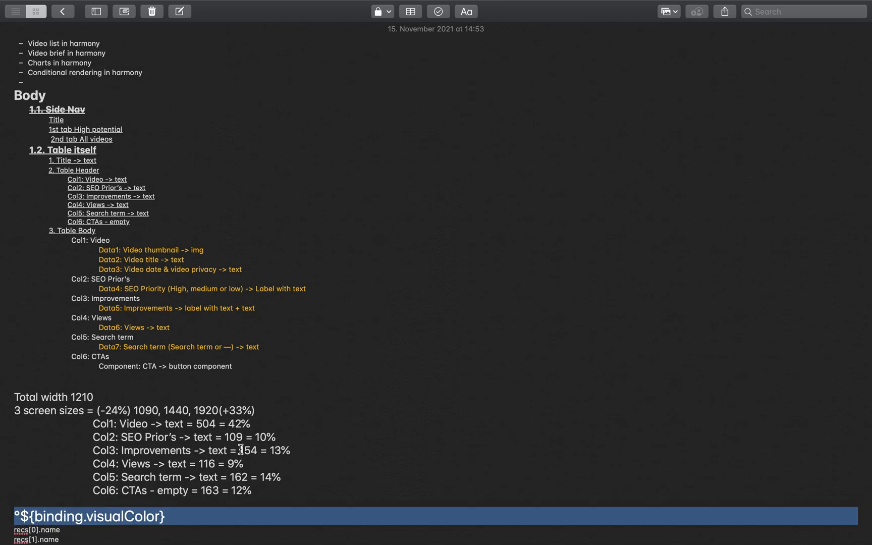
- Compare the 'medium' condition and its '#euhfgk' result in VS Code's EventList.vue with binding.visualColor in the note
key("ctrl+Right")
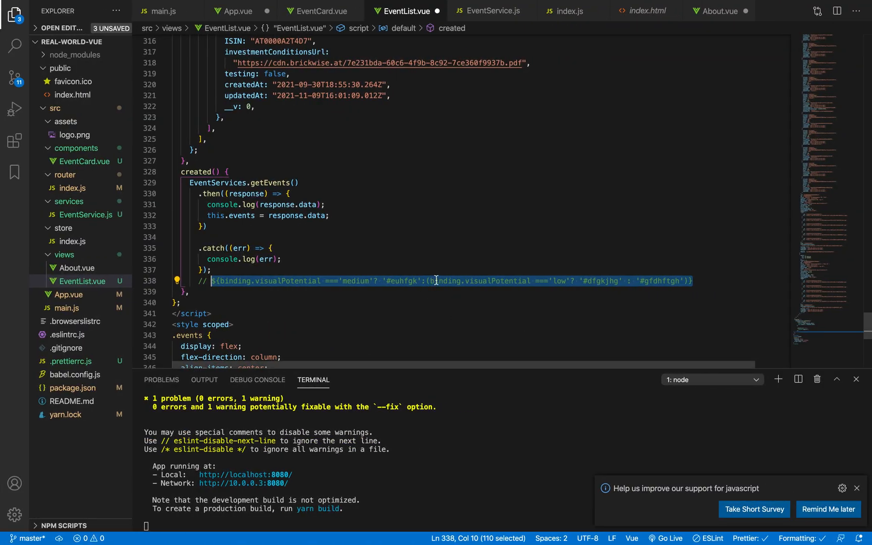
left_click(434, 280)
double_click(411, 281)
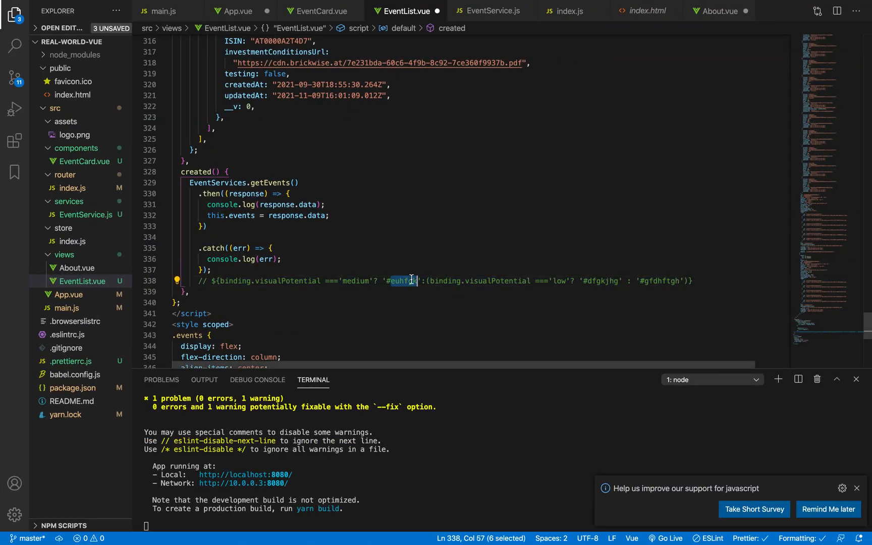
left_click(357, 281)
double_click(353, 282)
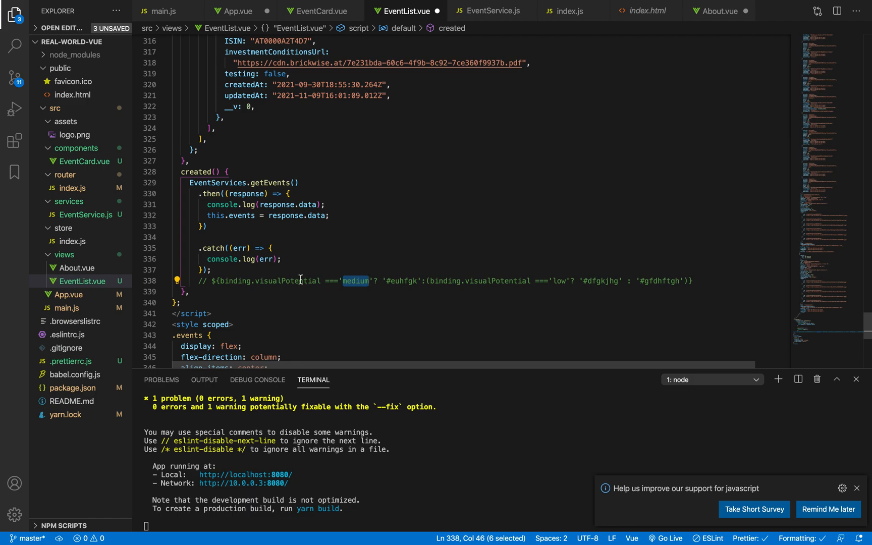
left_click(365, 281)
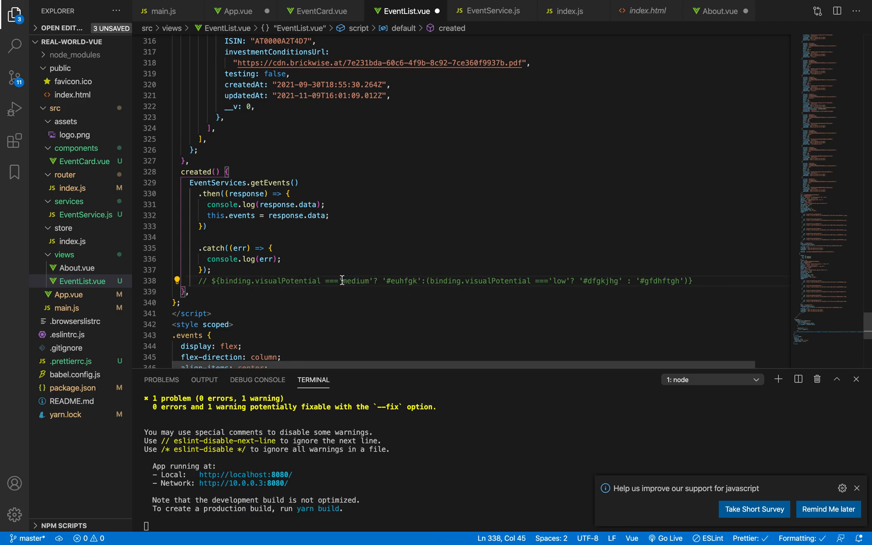
double_click(403, 281)
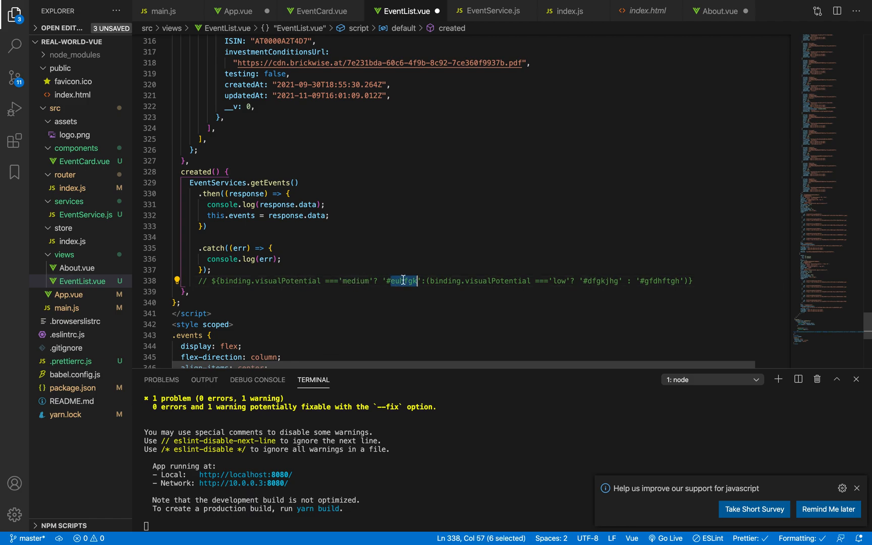
key("ctrl+Right")
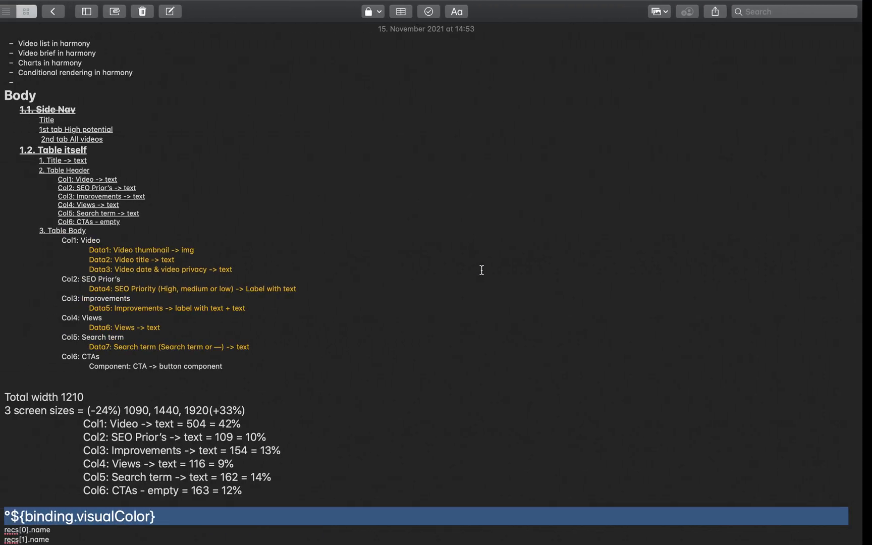
double_click(111, 518)
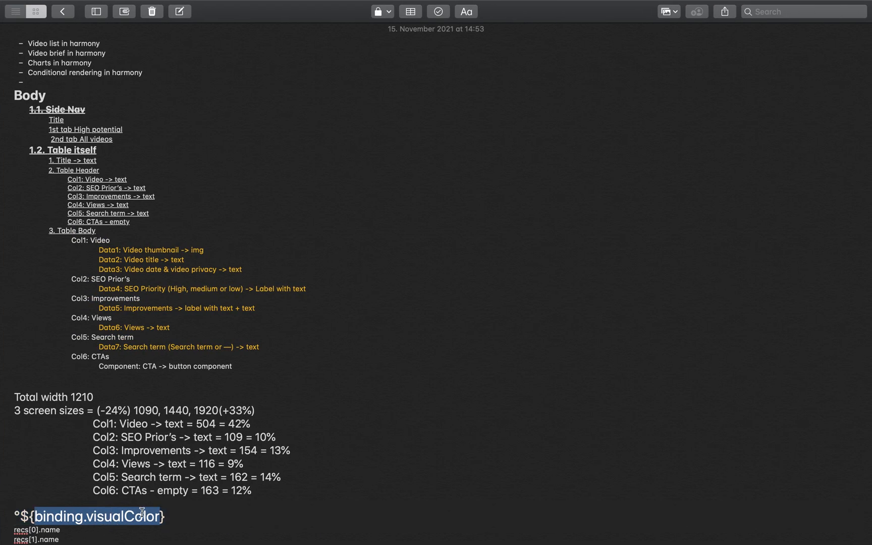
- Back in the page editor, open the data view and inspect the visualColor value of item 1 in video_list
key("ctrl+Right")
key("ctrl+Left")
key("ctrl+Left")
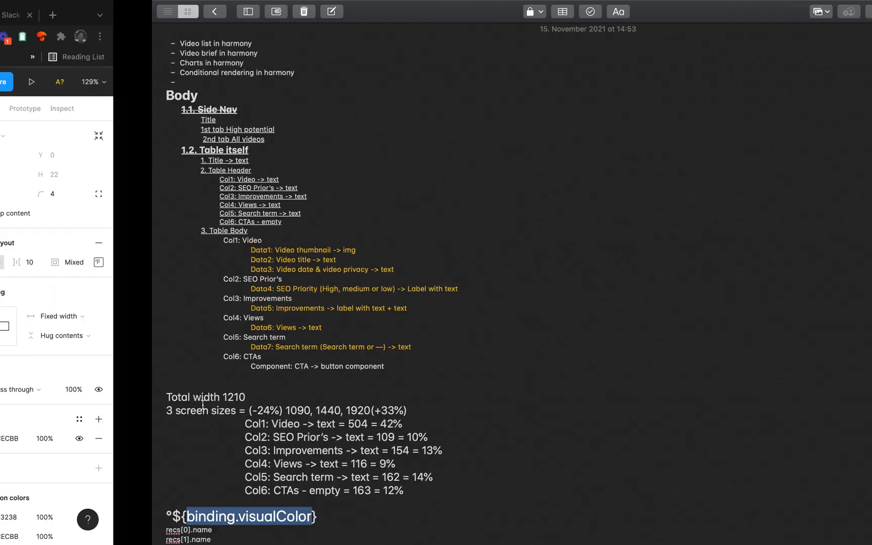
key("ctrl+Left")
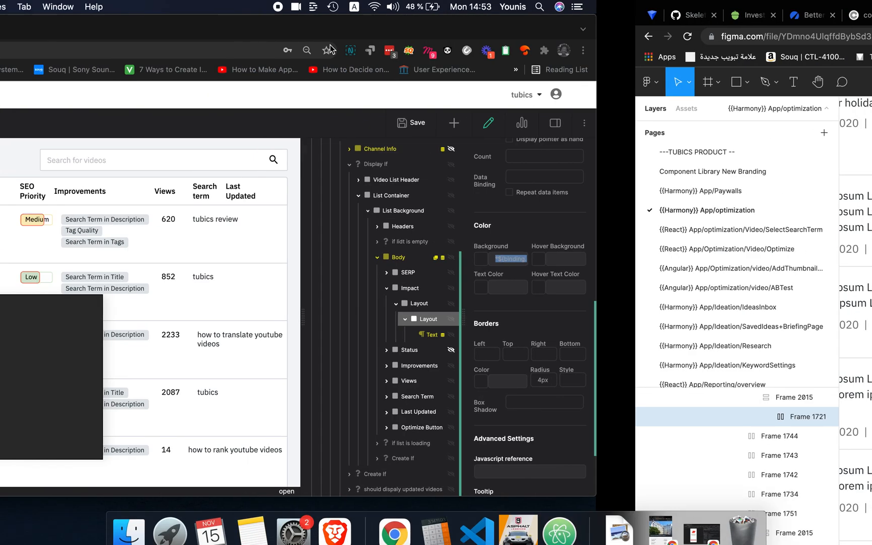
left_click(798, 122)
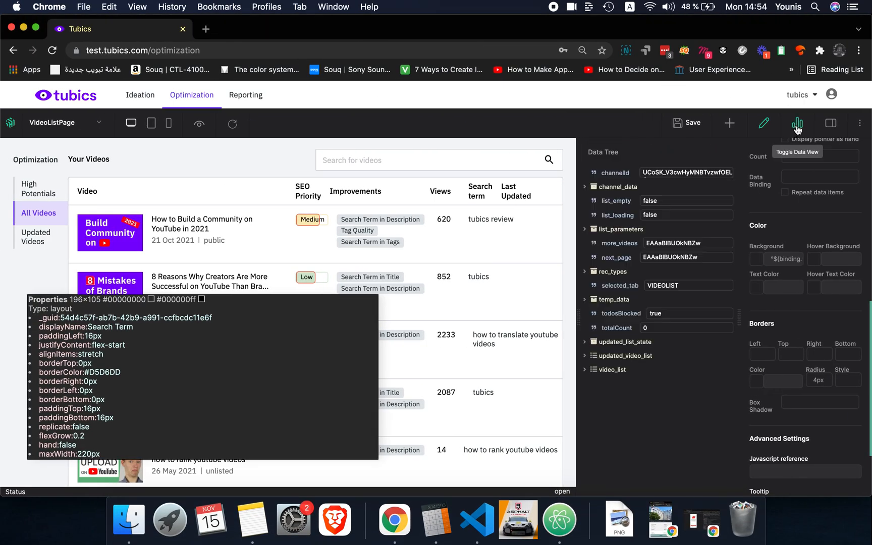
left_click(627, 369)
left_click(621, 400)
scroll(672, 443, "down", 4)
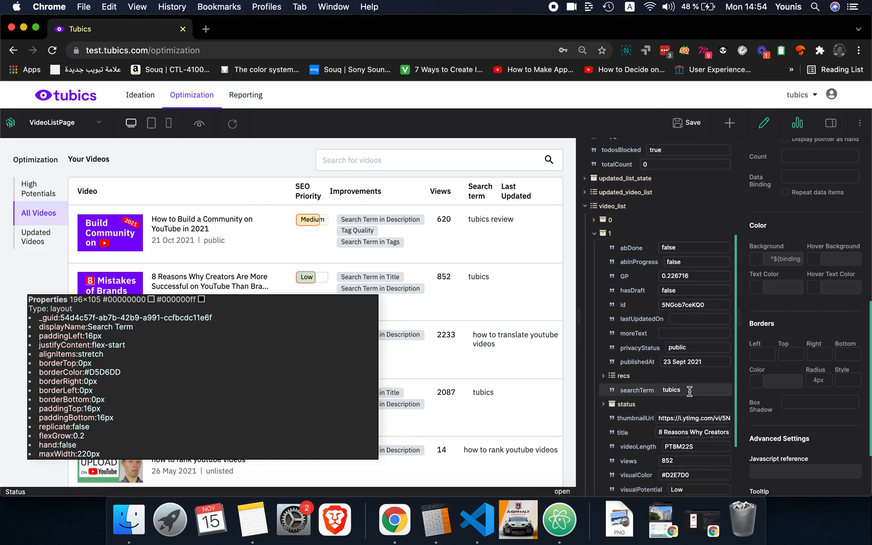
scroll(671, 443, "down", 2)
double_click(676, 391)
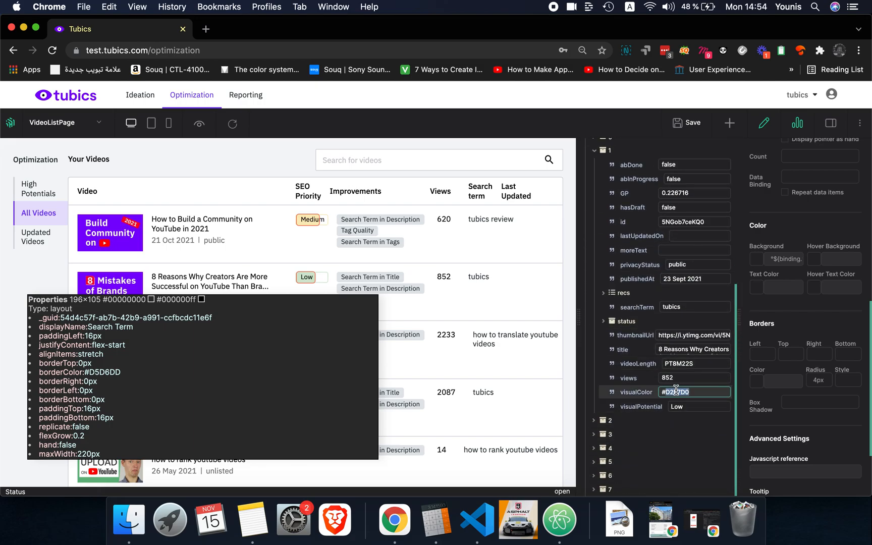
- Return to Notes and copy the whole binding.visualColor line
key("ctrl+Right")
key("ctrl+Right")
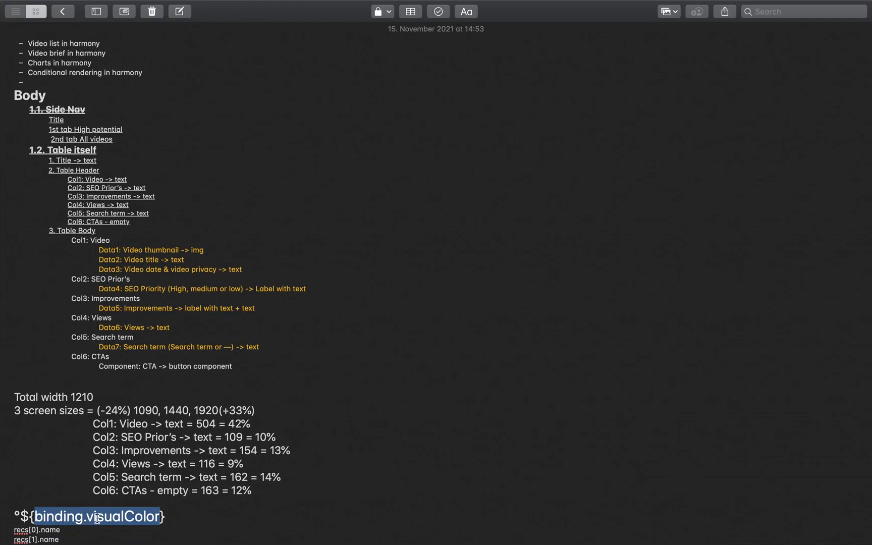
triple_click(155, 517)
key("cmd+c")
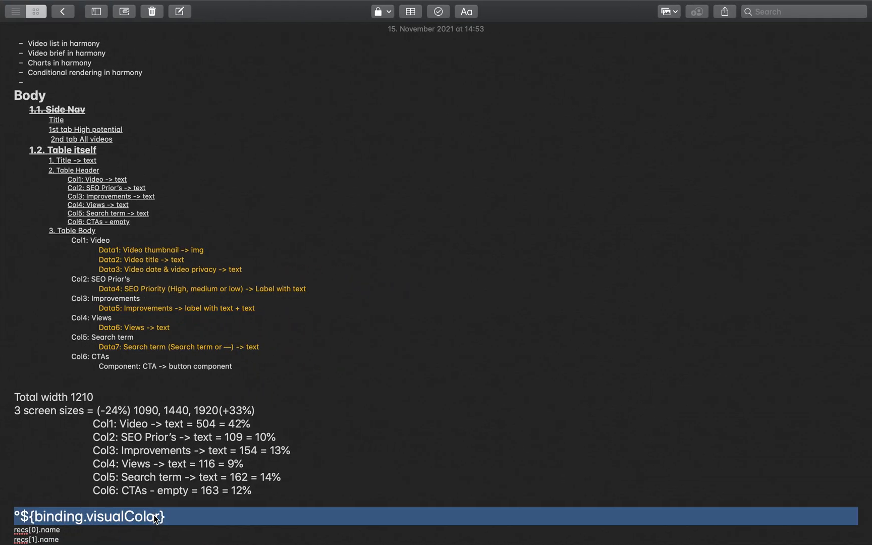
- Move the $ in front of the ° in the note's expression, making it $°{binding.visualColor}
left_click(78, 514)
left_click_drag(192, 515, 30, 498)
left_click(36, 499)
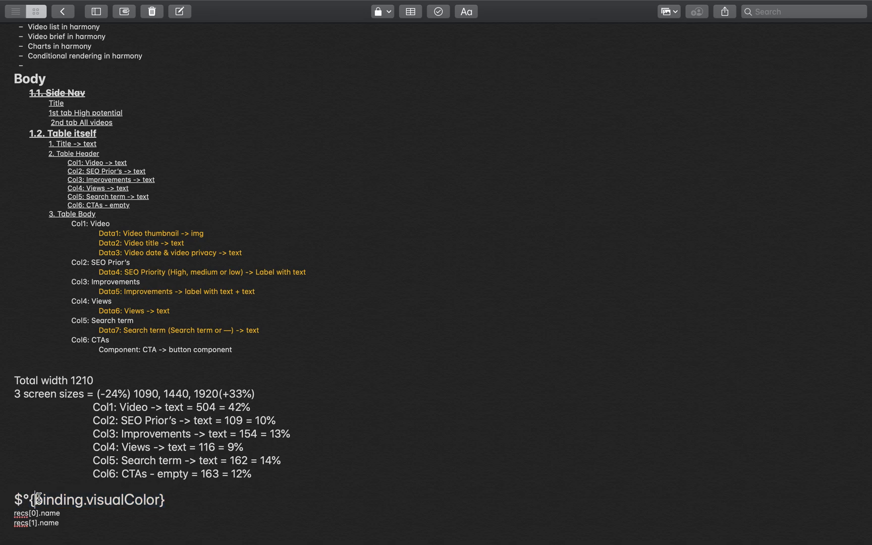
- Select the $°{binding.visualColor} line in the note, then switch to the page editor in Chrome and open the tutorial-one page
left_click_drag(176, 498, 1, 499)
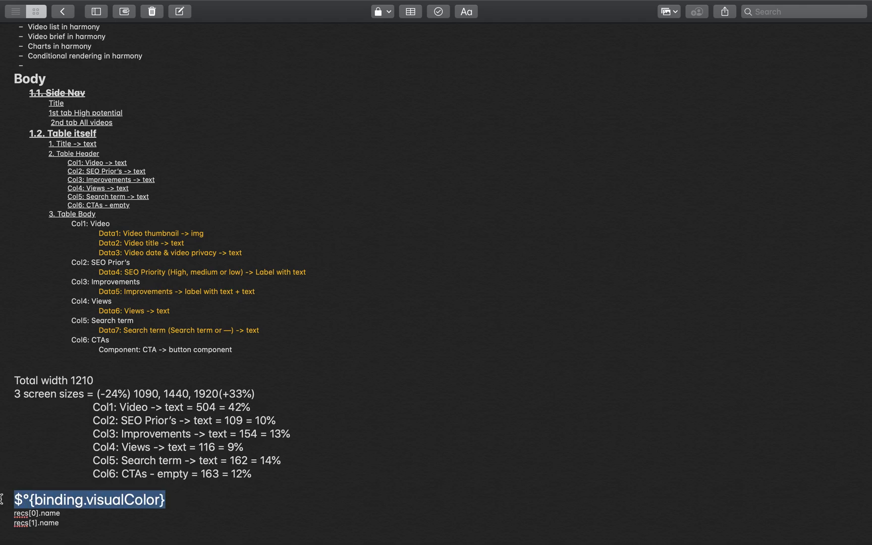
key("ctrl+Right")
key("ctrl+Left")
key("ctrl+Left")
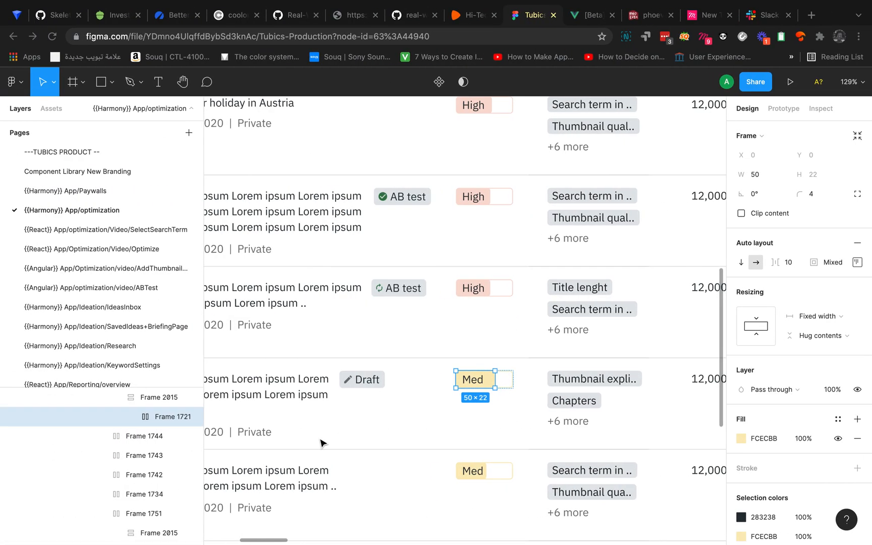
key("ctrl+Left")
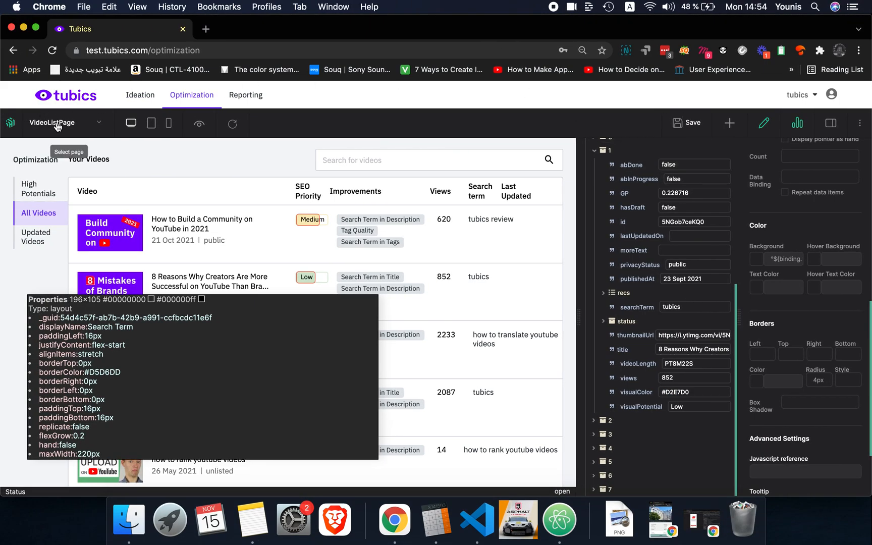
left_click(54, 123)
scroll(146, 384, "down", 10)
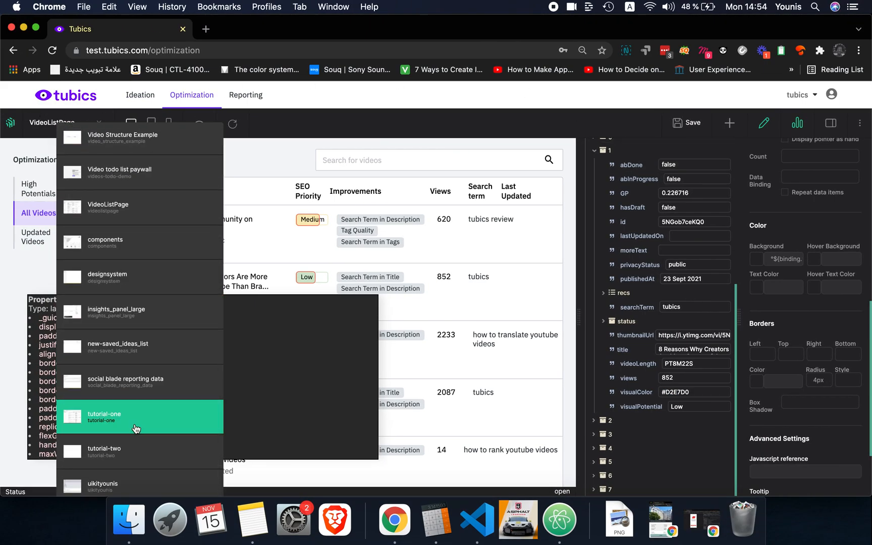
left_click(136, 427)
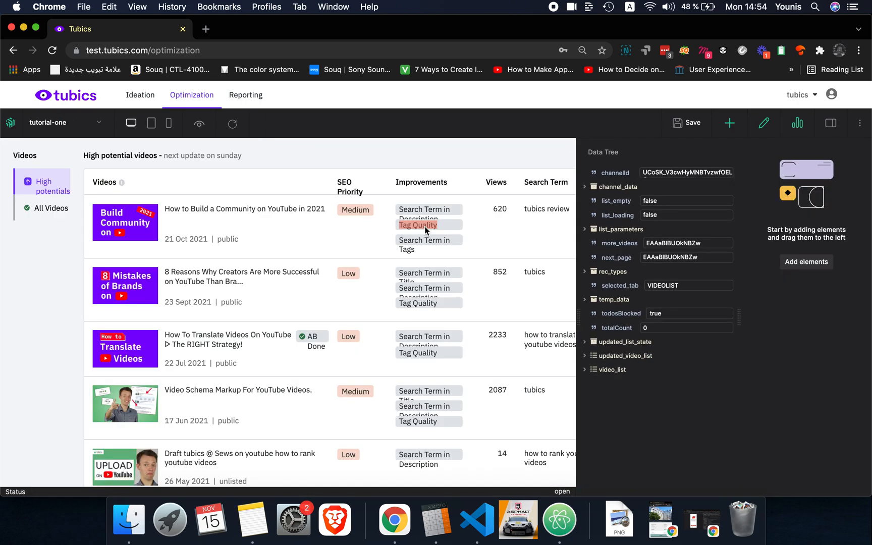
- Replace the data view with the content tree and select the SEO Priority label in the table body
left_click(357, 281)
scroll(744, 383, "down", 5)
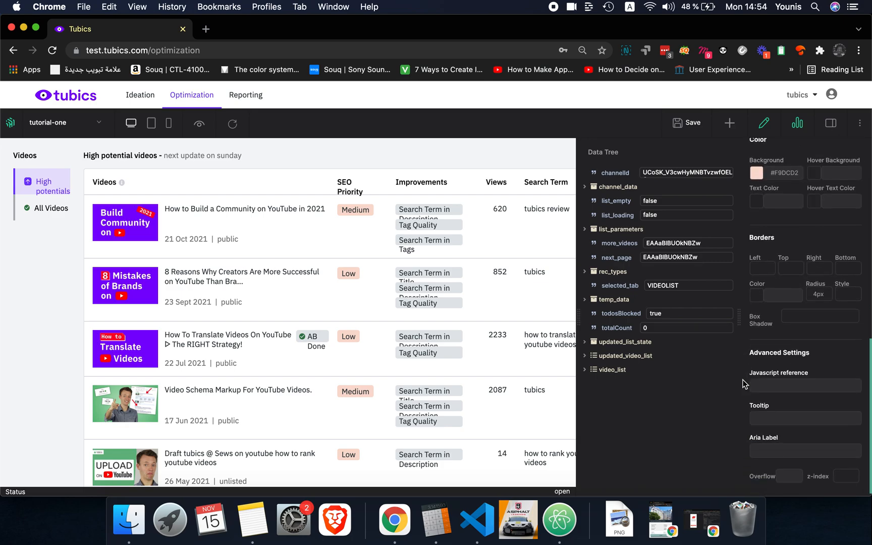
left_click(797, 122)
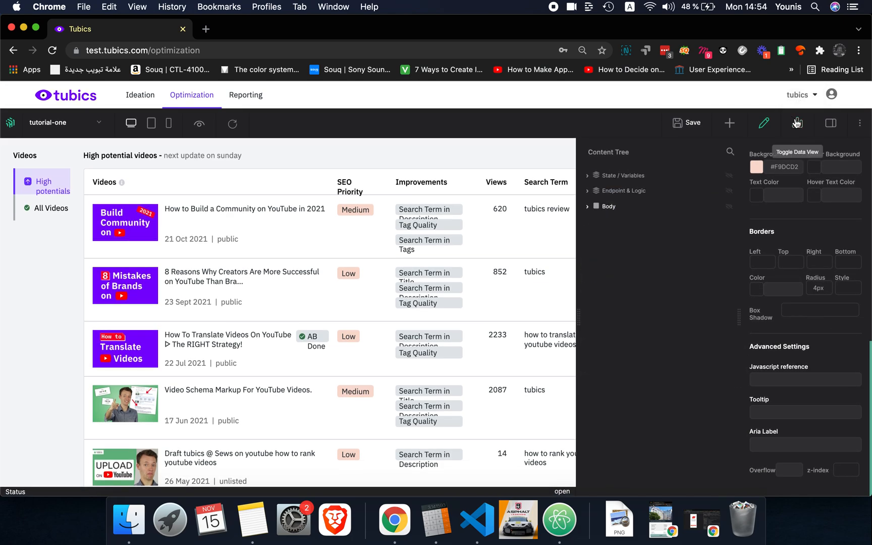
left_click(357, 277)
scroll(833, 343, "down", 5)
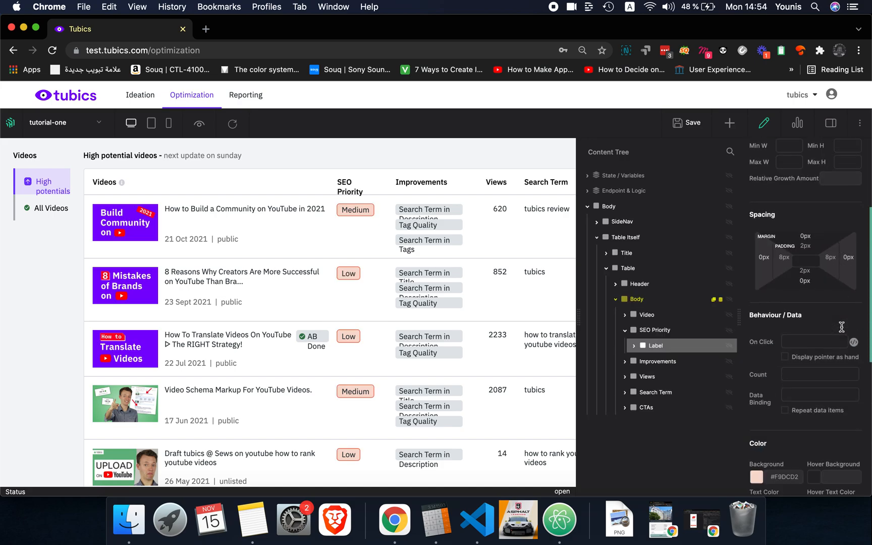
- Set the label's background colour to the binding expression °${binding.visualColor}, with the $ directly before the opening brace
double_click(790, 364)
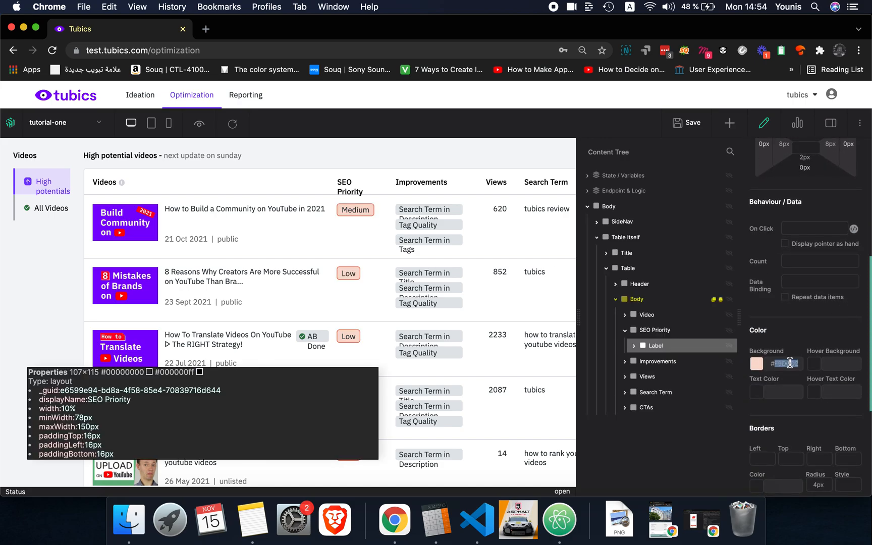
key("super+v")
type("visual.color}")
key("Return")
triple_click(786, 363)
key("cmd+v")
key("Left")
key("Left")
key("Left")
key("Left")
key("Left")
key("Left")
key("Left")
key("Left")
key("BackSpace")
type("$")
- Save the tutorial-one page and preview it, checking the SEO Priority label colours down the video table
left_click(687, 123)
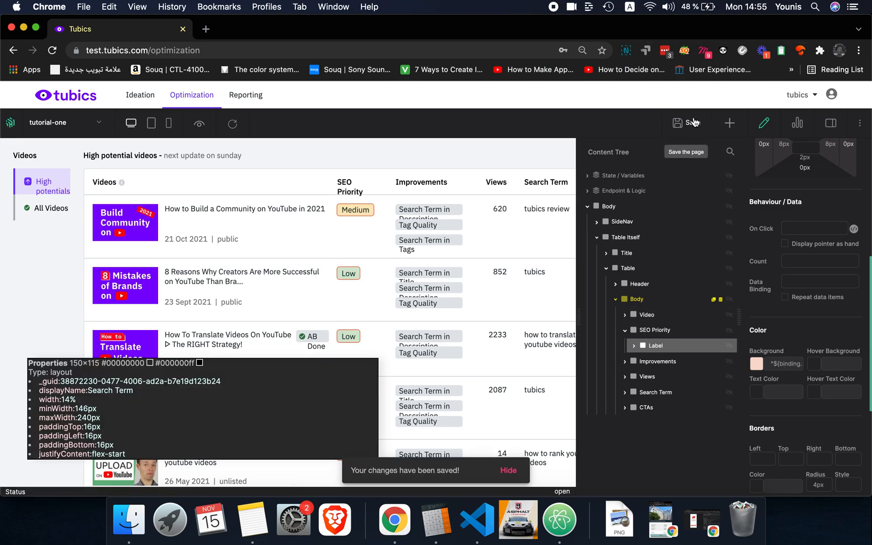
left_click(199, 125)
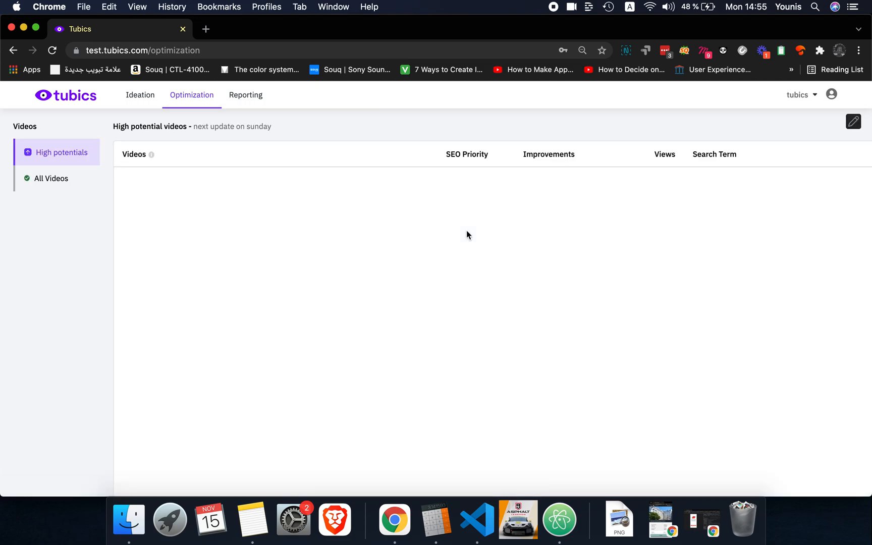
scroll(466, 230, "down", 3)
scroll(466, 230, "up", 3)
scroll(466, 230, "down", 3)
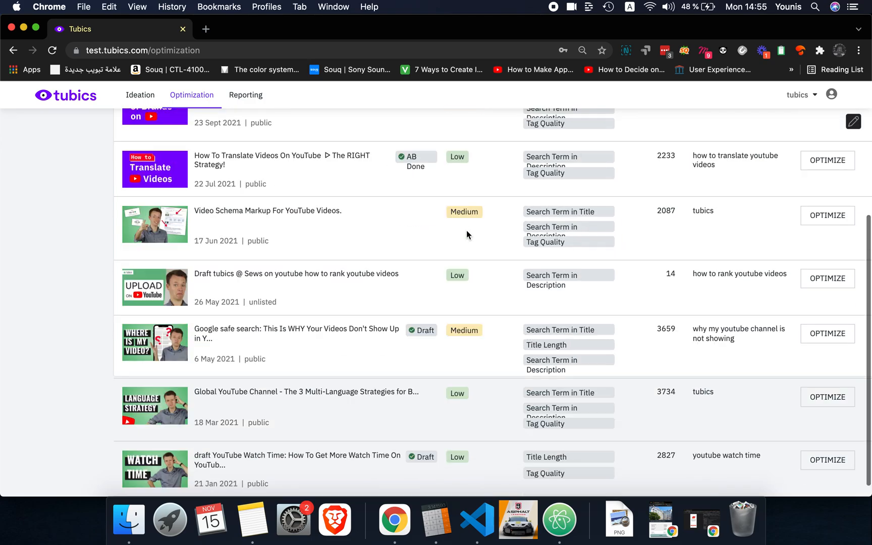